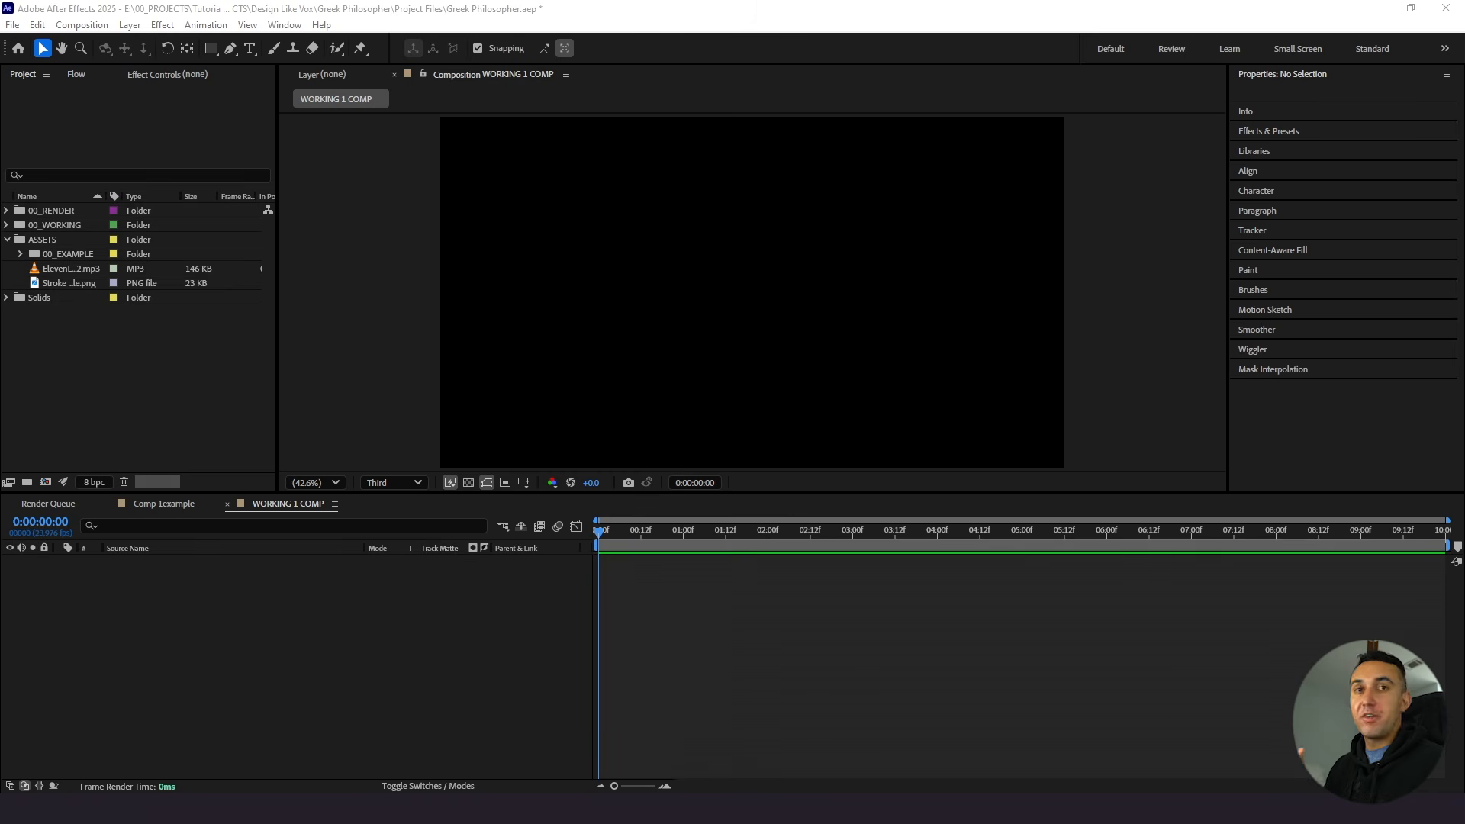
Import Philosopher.psd into the ASSETS folder as a composition with editable layer styles
drag(126, 187, 54, 241)
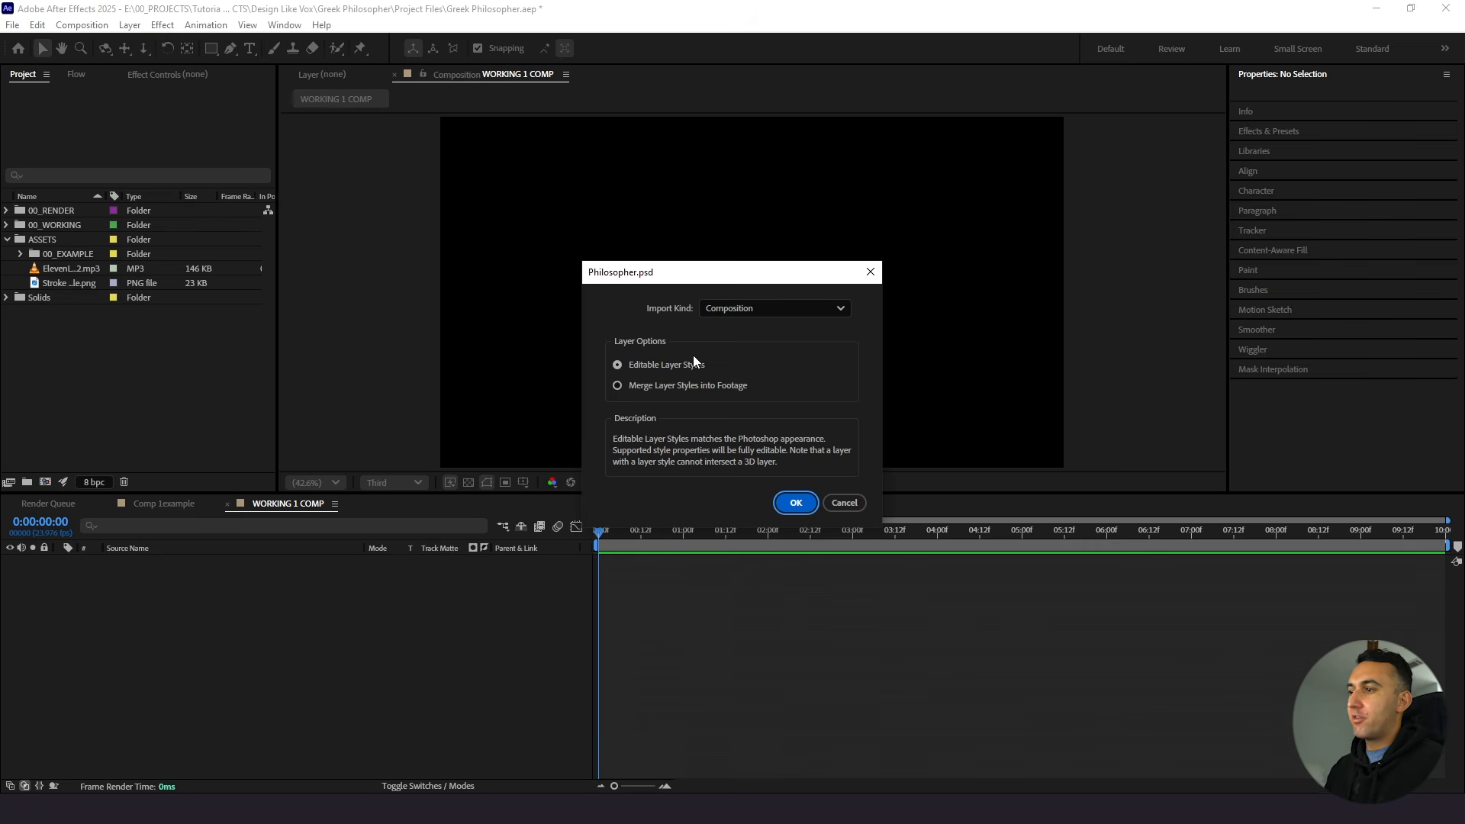
click(714, 311)
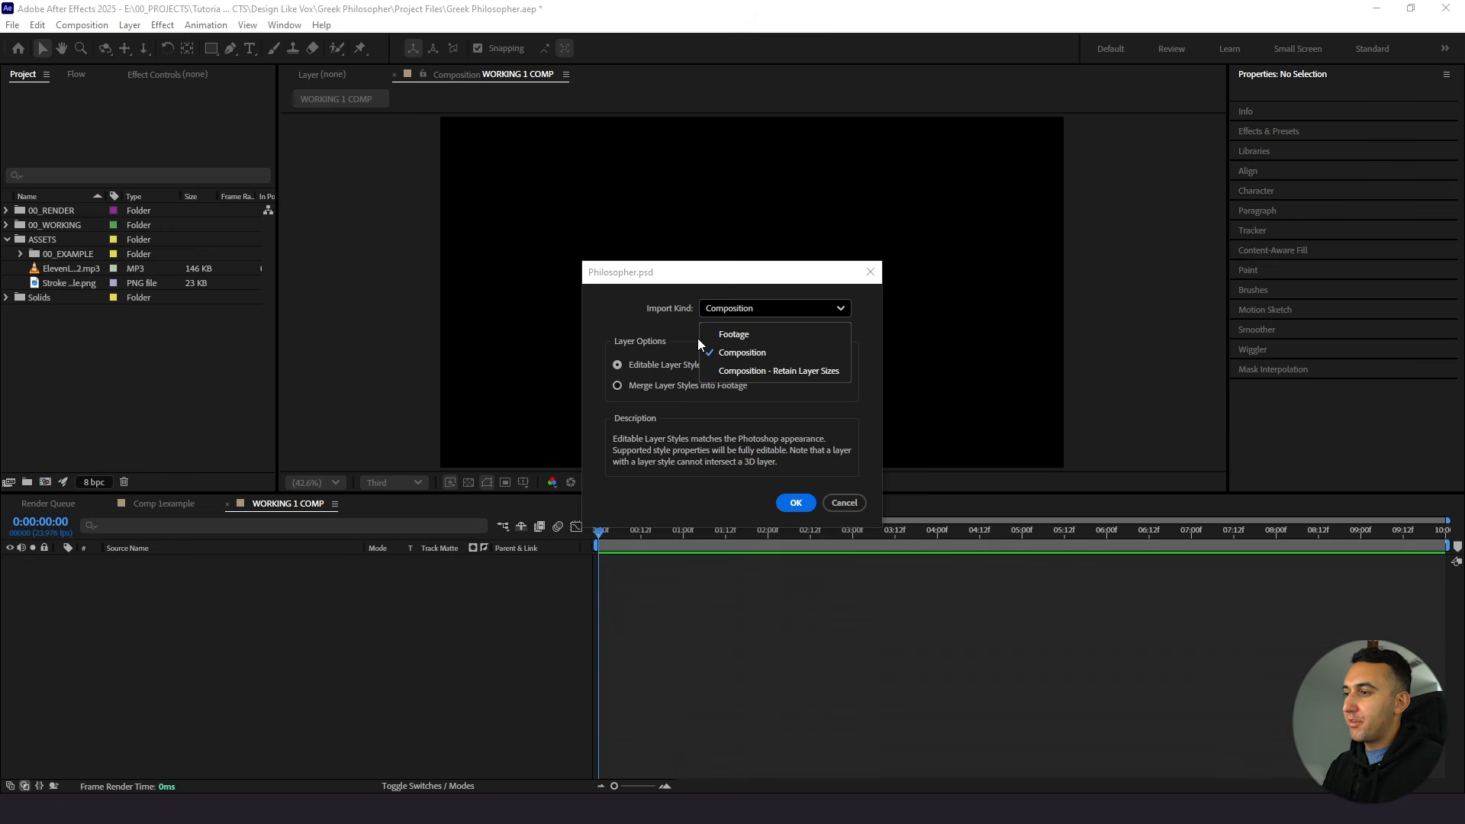
click(630, 330)
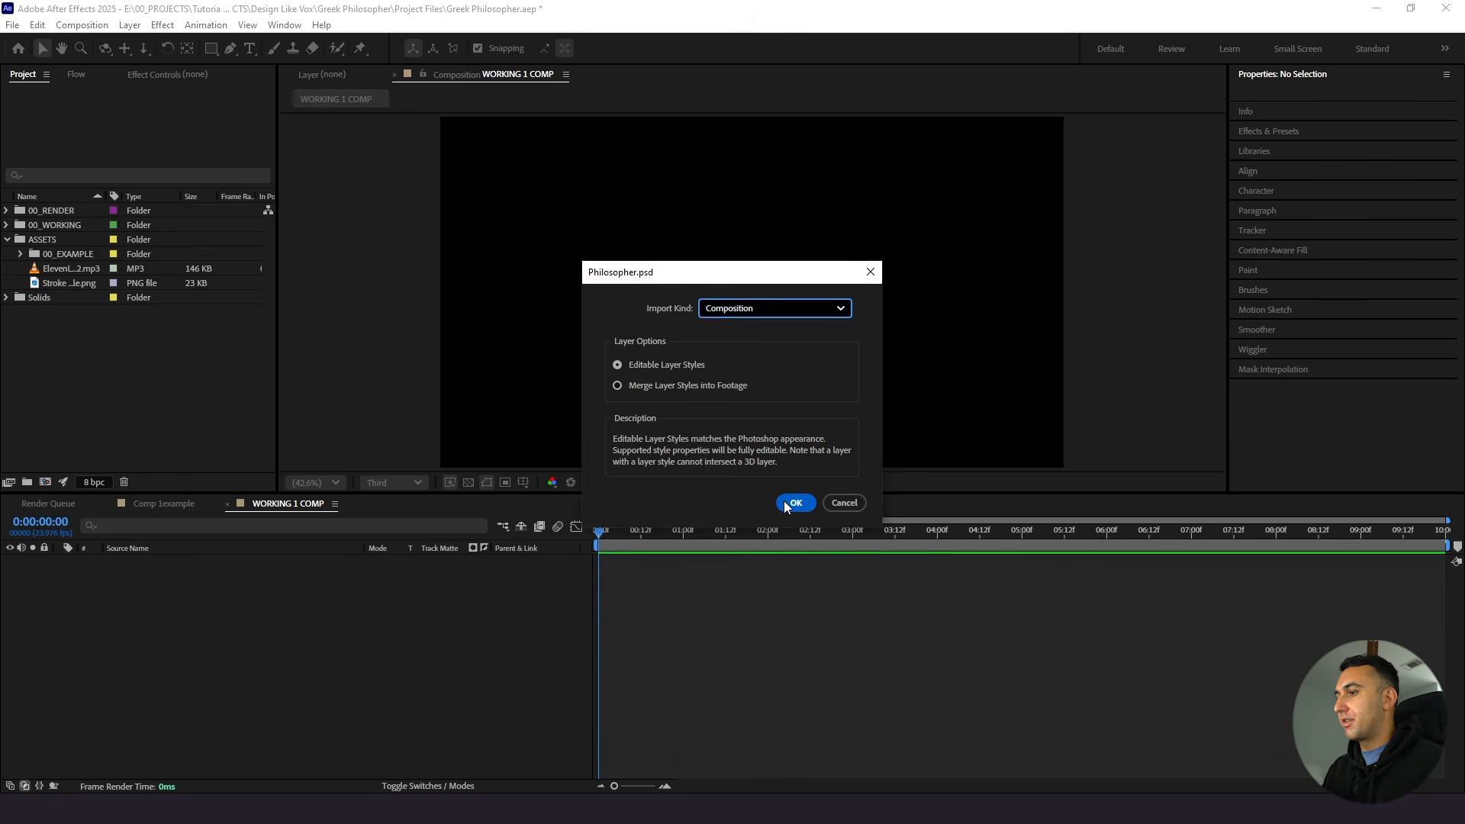
click(795, 502)
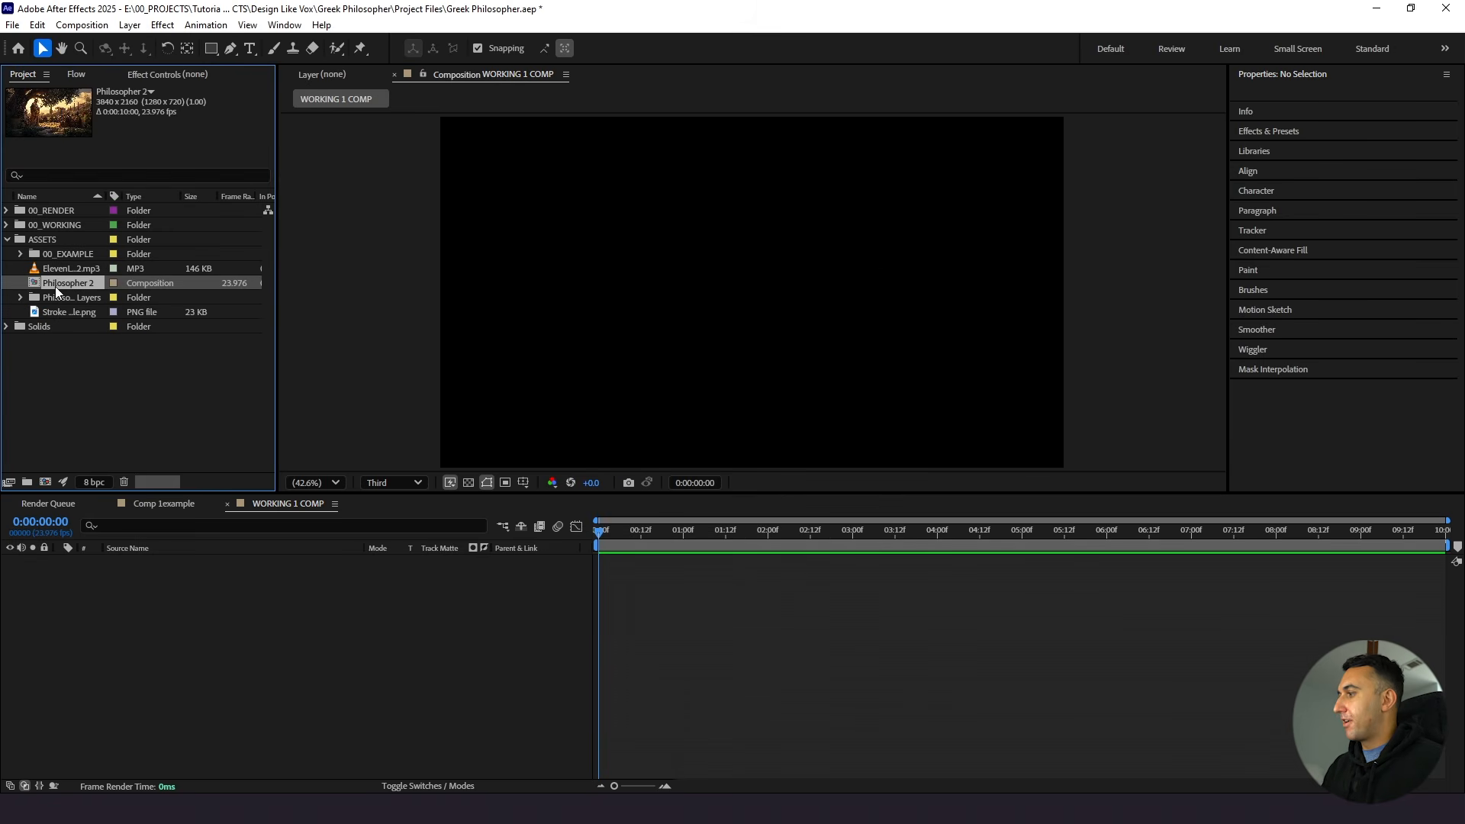
Open the Philosopher 2 composition, delete its Original layer and keep the Philosopher and New Background layers visible
double_click(65, 283)
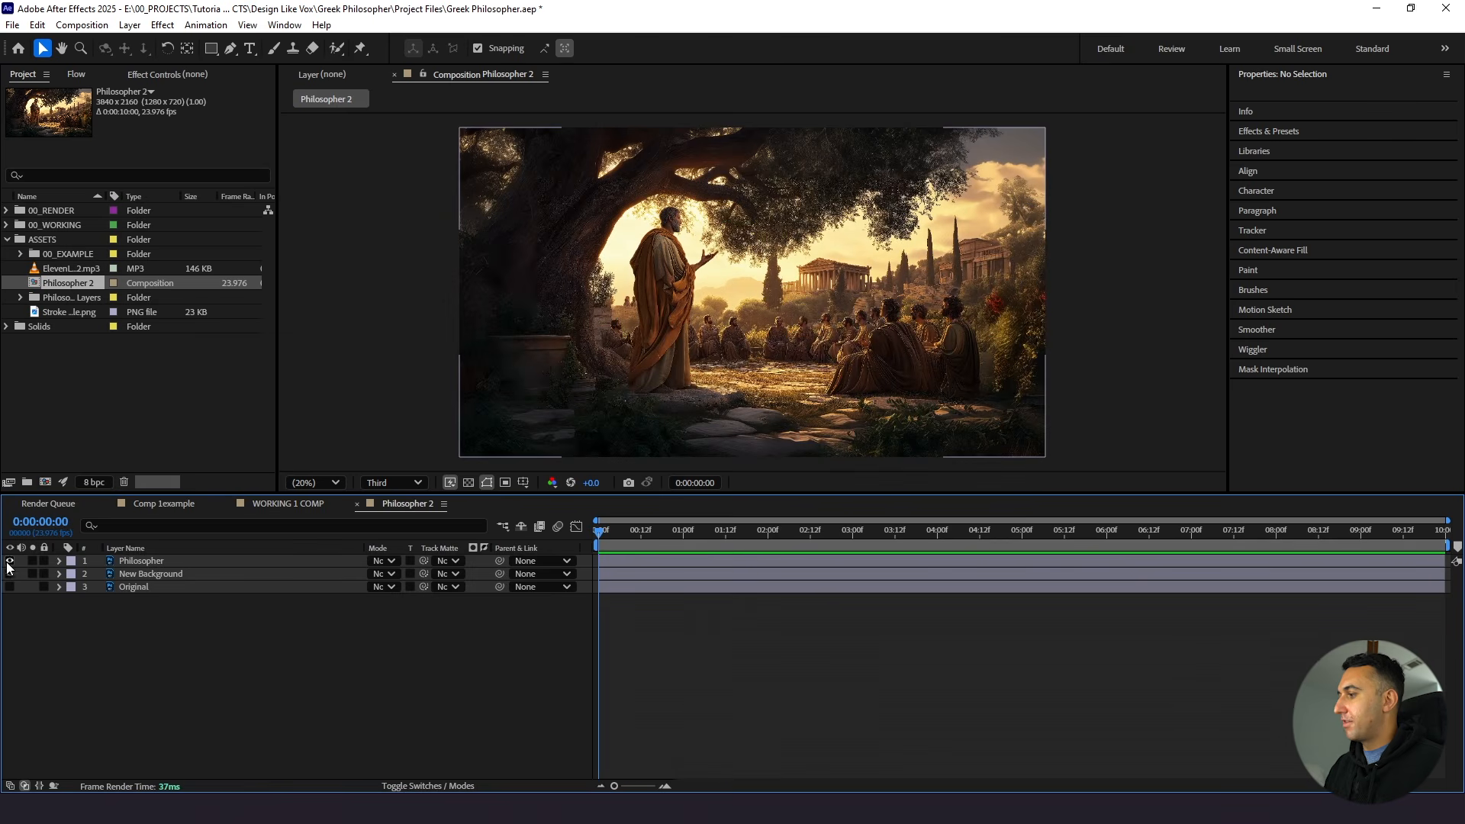
drag(9, 561, 10, 580)
click(9, 586)
click(130, 591)
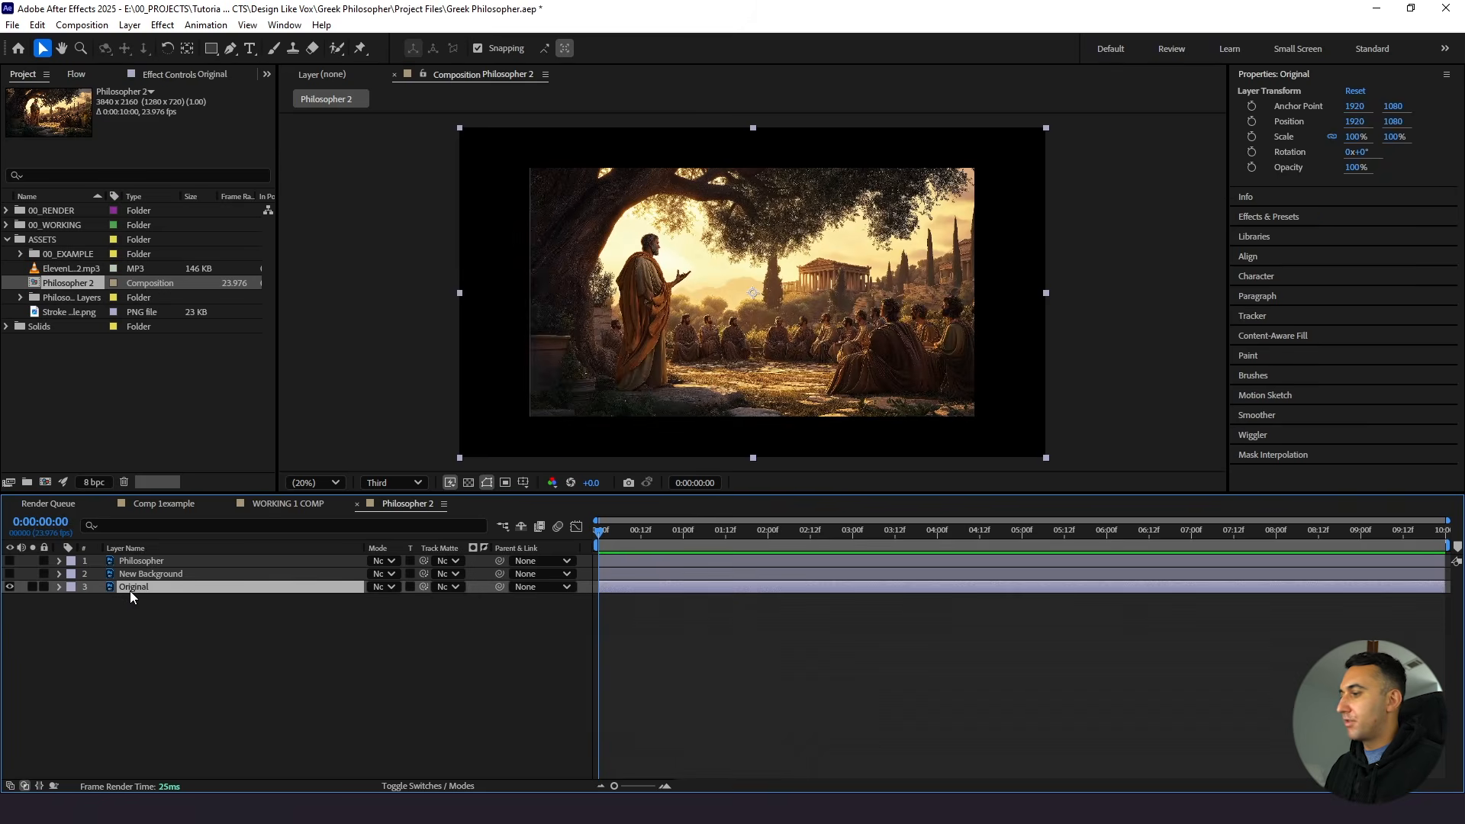
key(Delete)
click(10, 572)
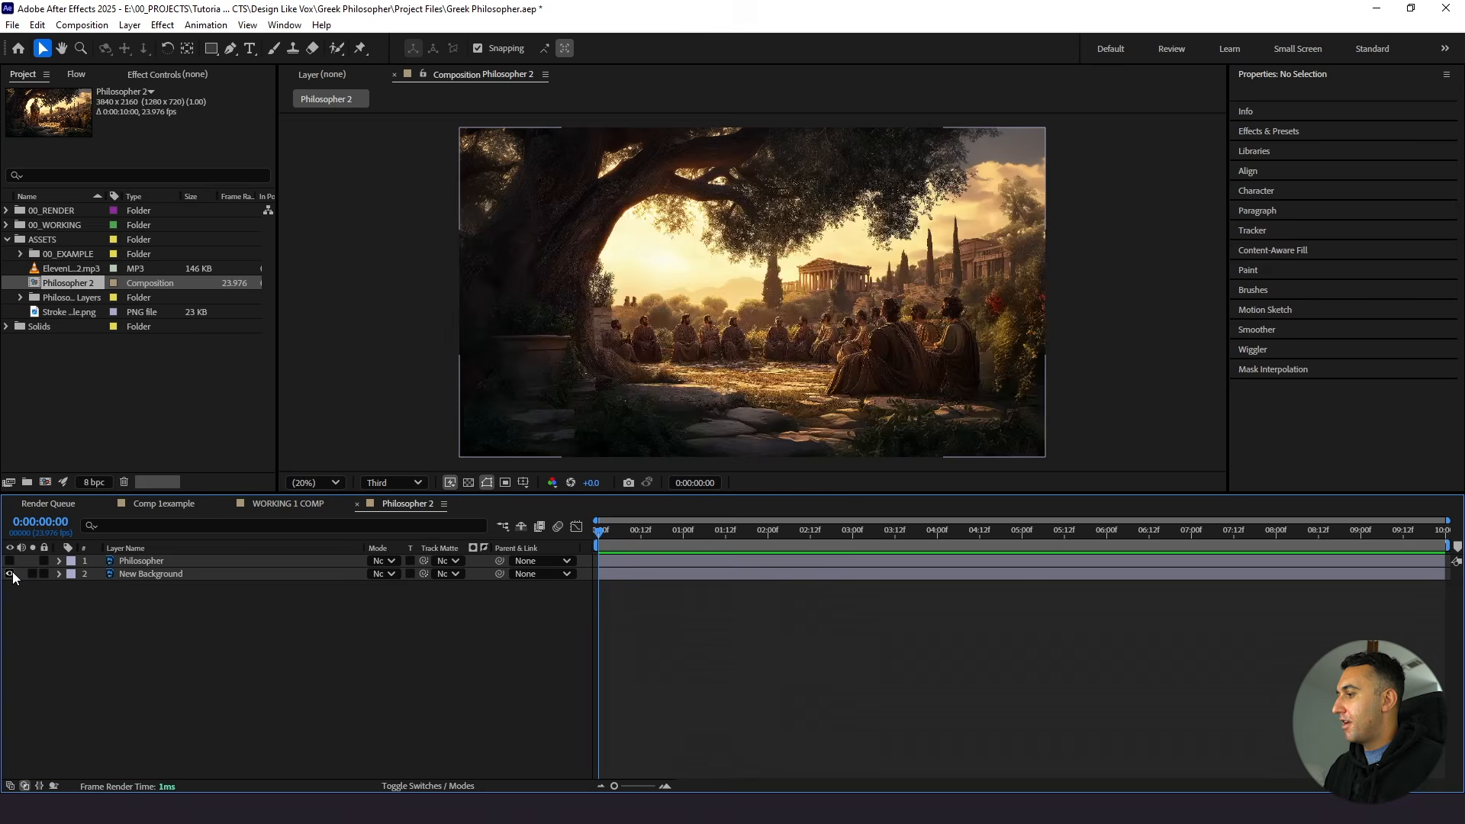
click(9, 560)
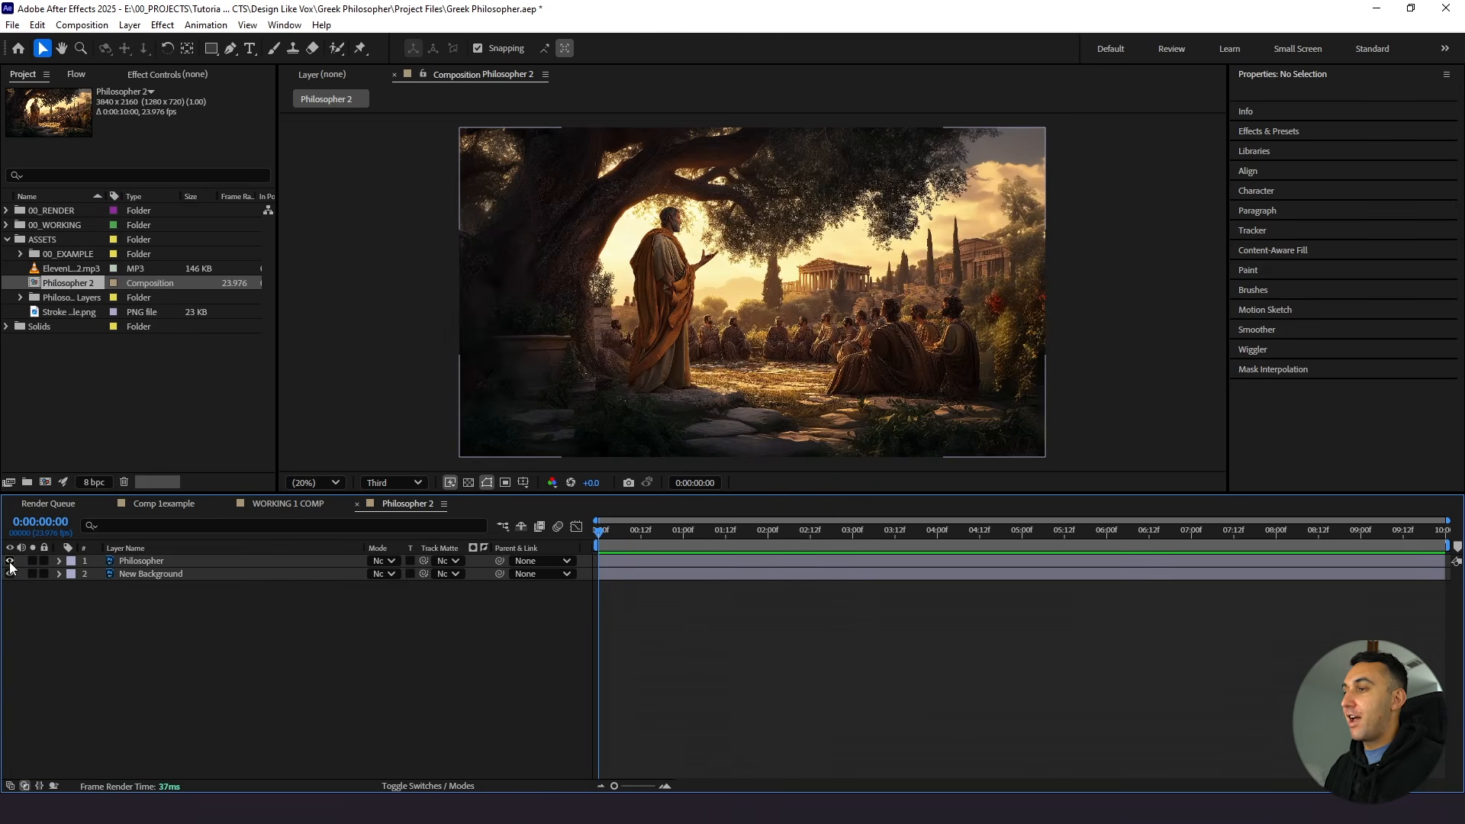
Check the size, frame rate and duration in the Philosopher 2 composition's settings
click(81, 25)
click(88, 60)
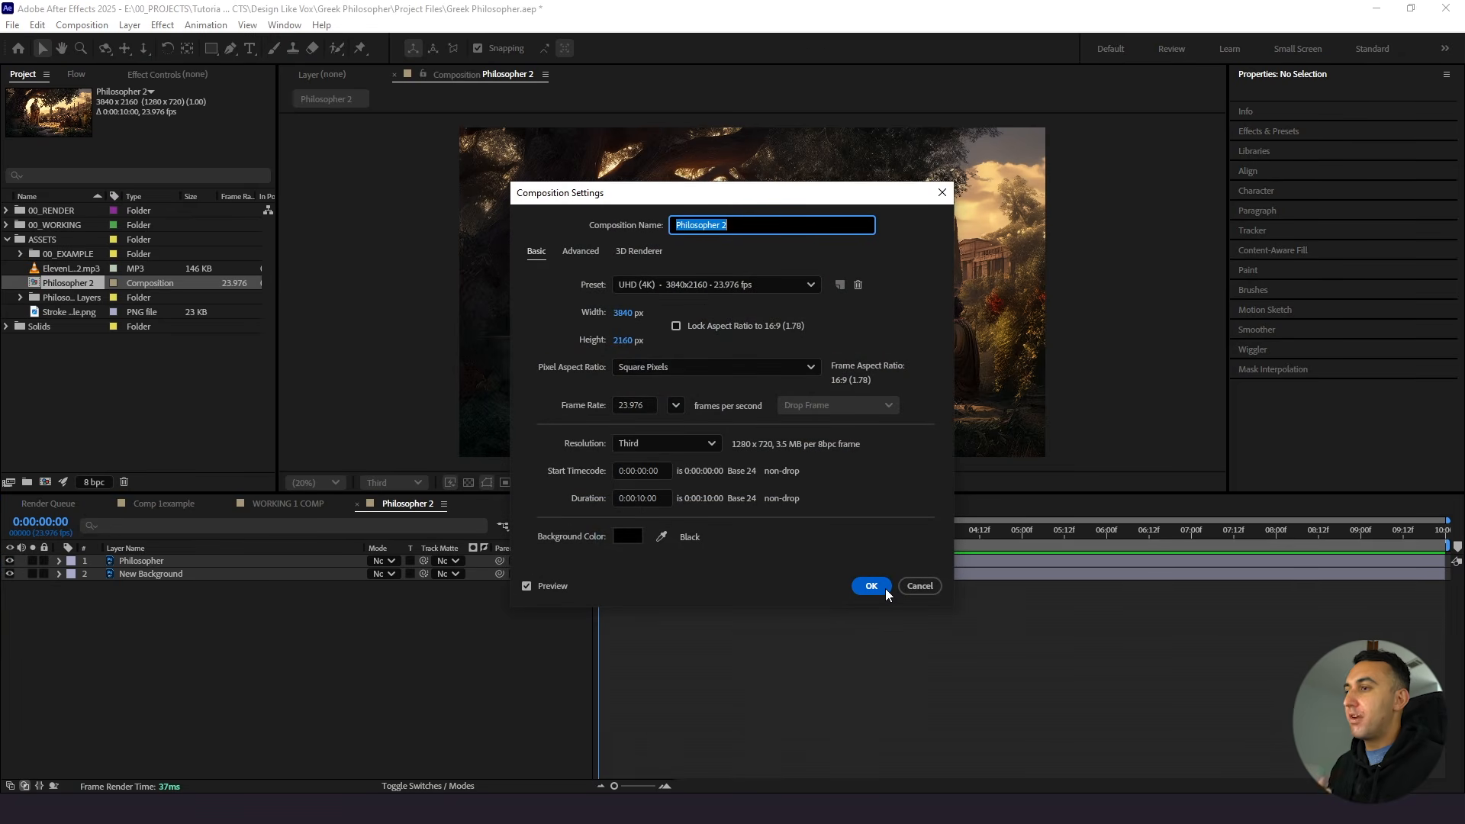
click(885, 589)
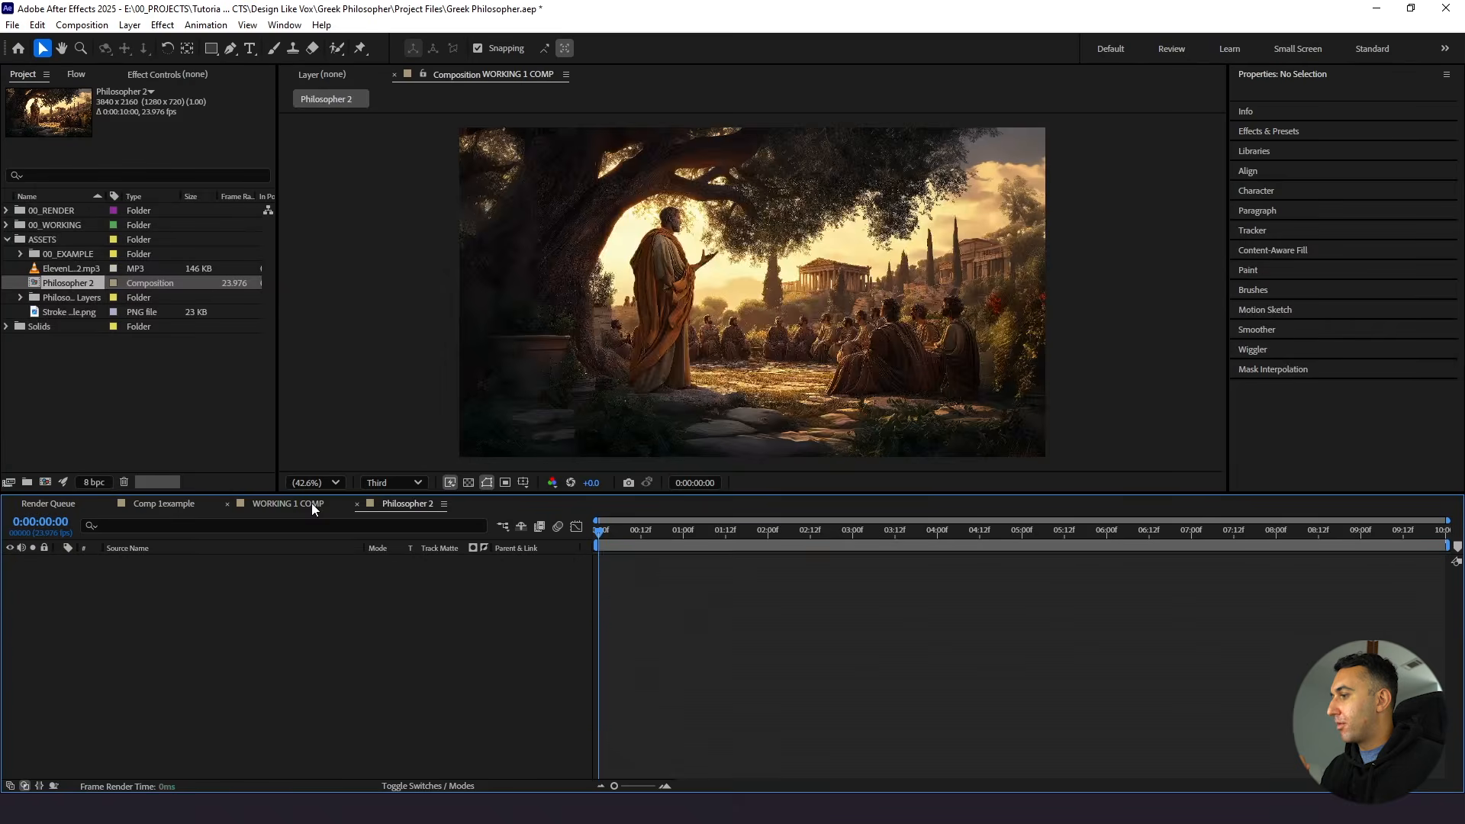
Copy the Philosopher and New Background layers from Philosopher 2 into WORKING 1 COMP
click(310, 503)
click(384, 506)
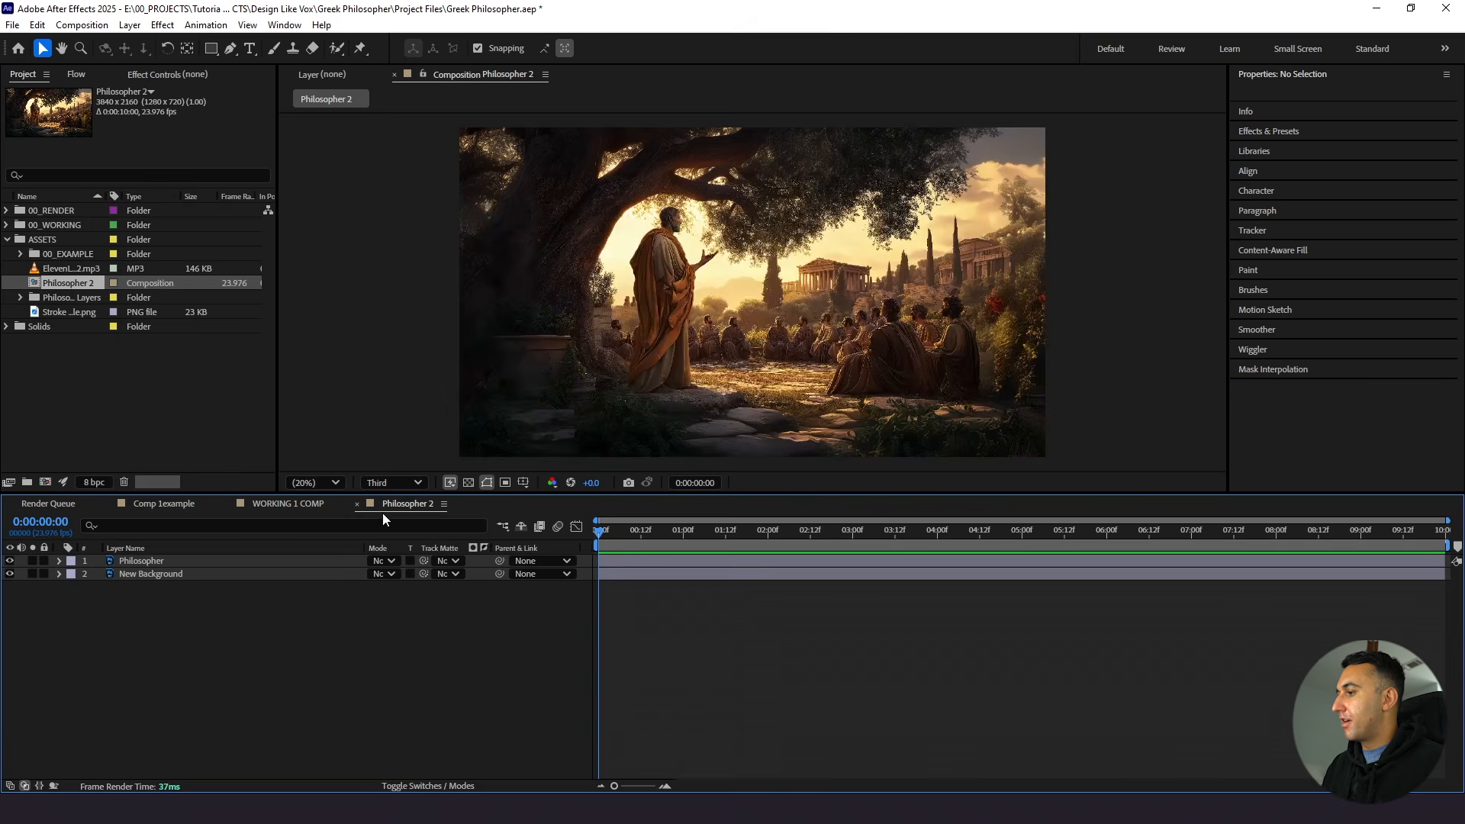
click(158, 563)
shift+click(158, 576)
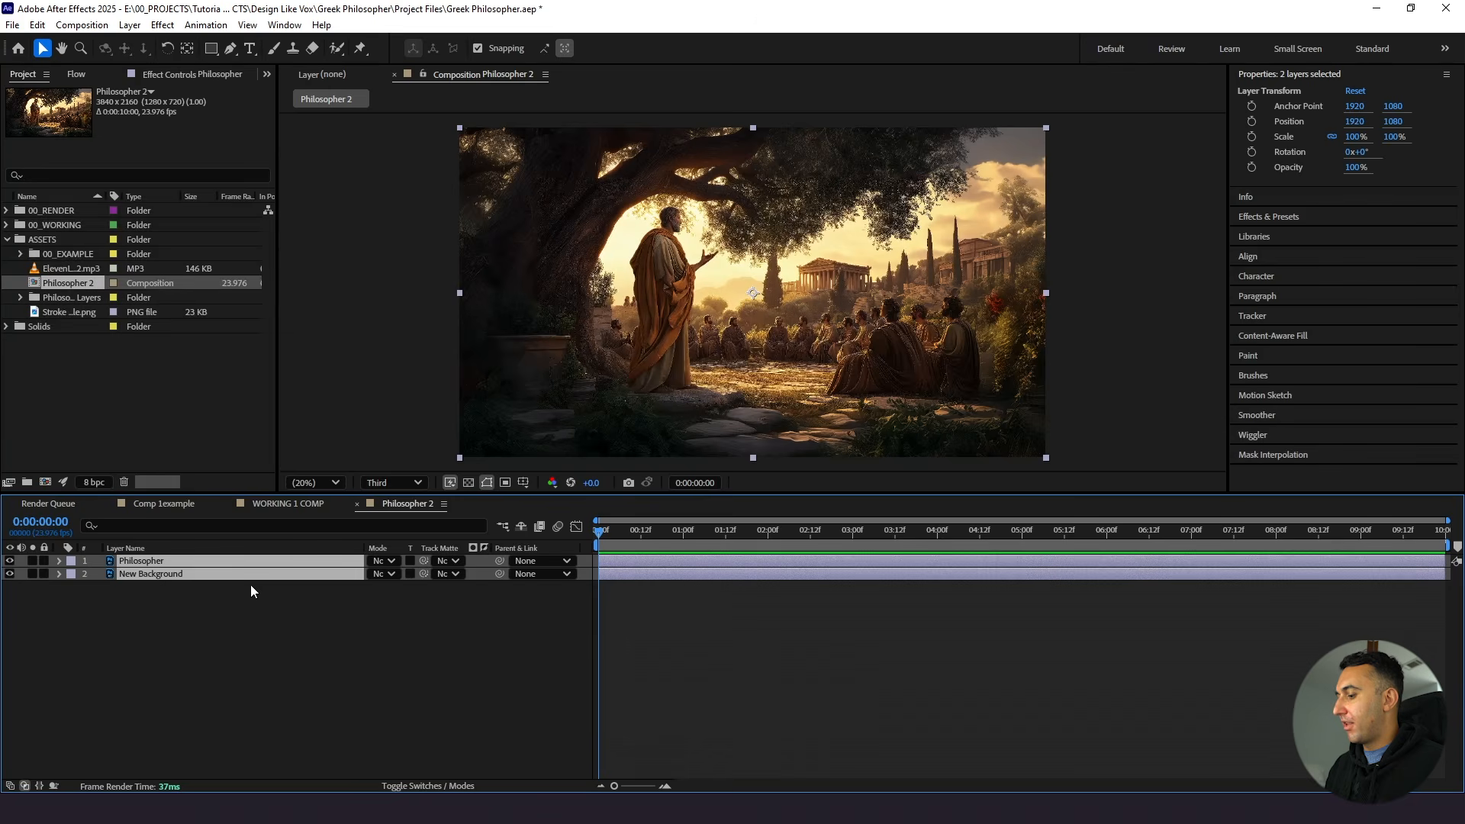
click(276, 502)
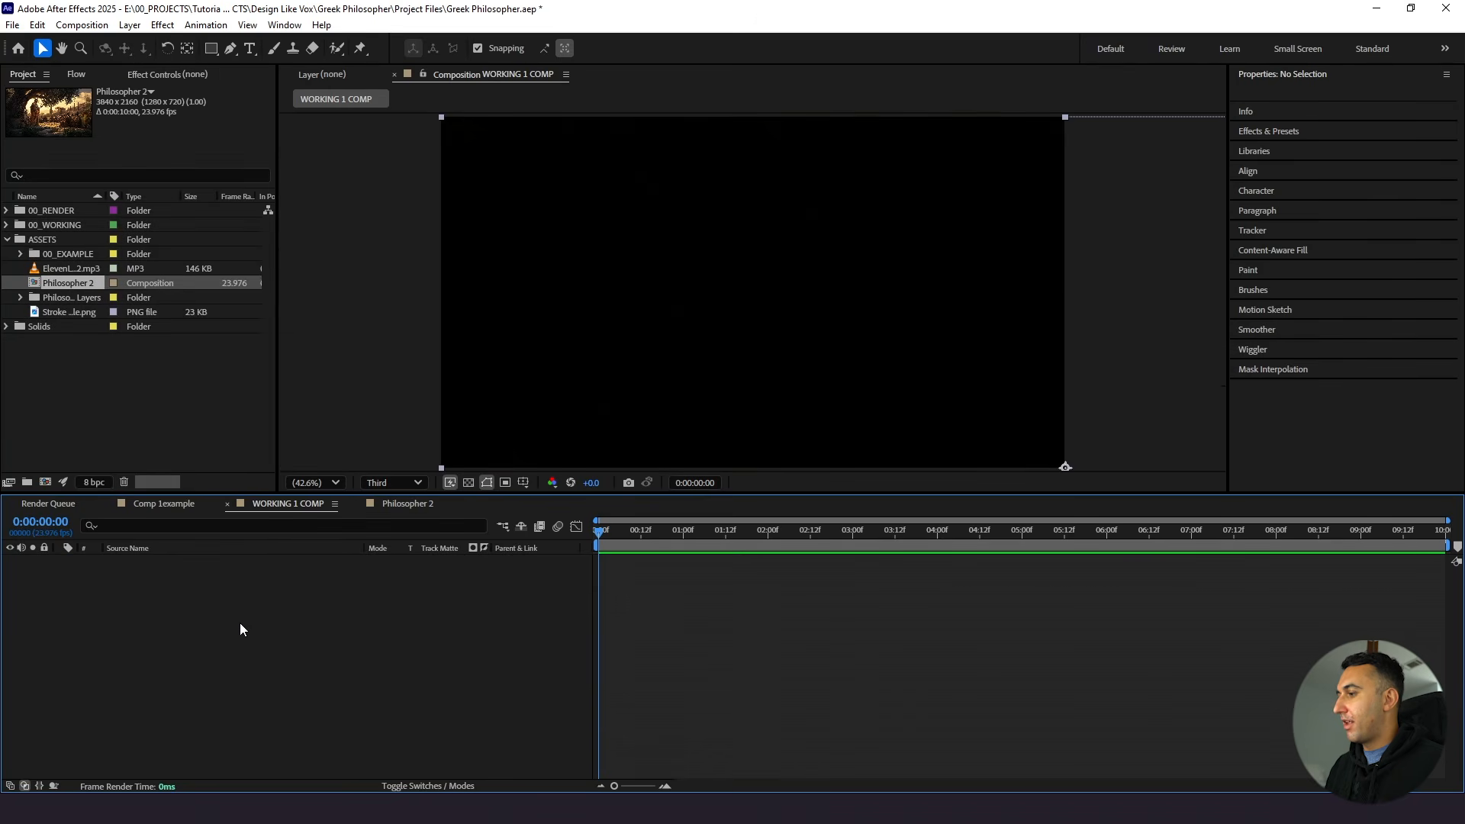
key(ctrl+v)
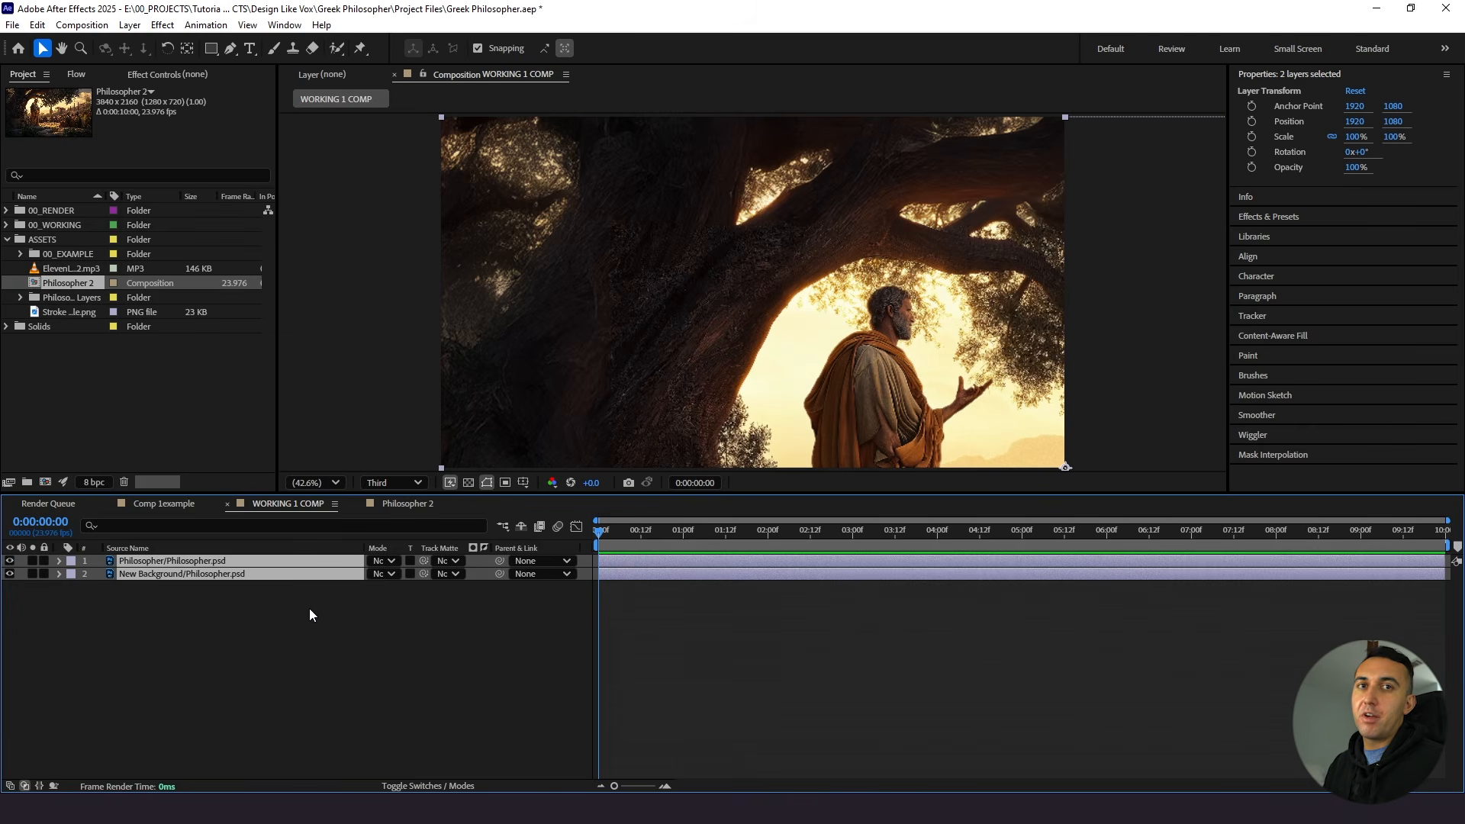
Set the scale of both the Philosopher and New Background layers to 50%
click(232, 565)
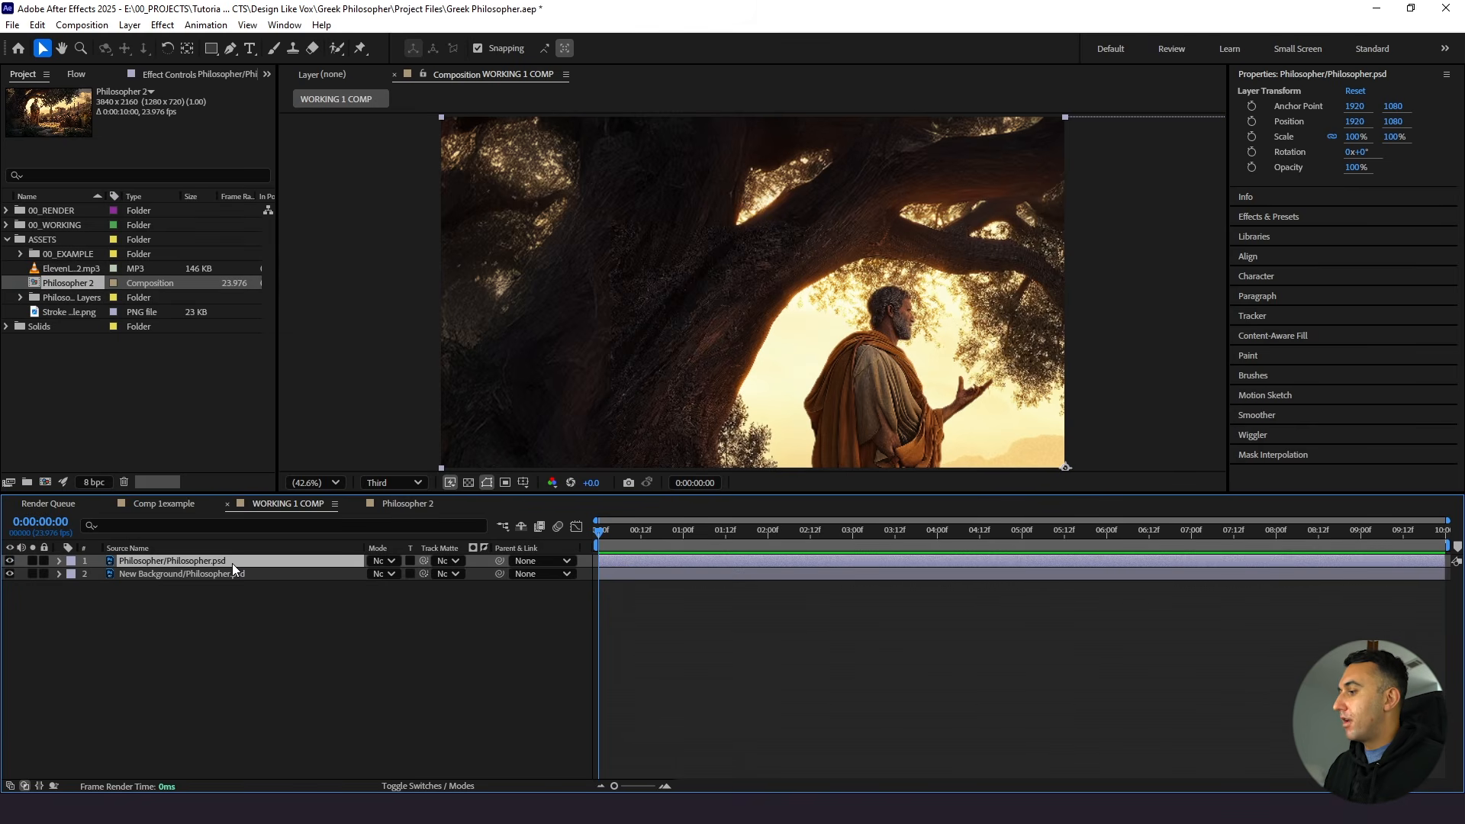
shift+click(231, 576)
key(s)
click(393, 574)
text(50)
key(Return)
Center the Philosopher and New Background layers horizontally and vertically in the composition
click(292, 562)
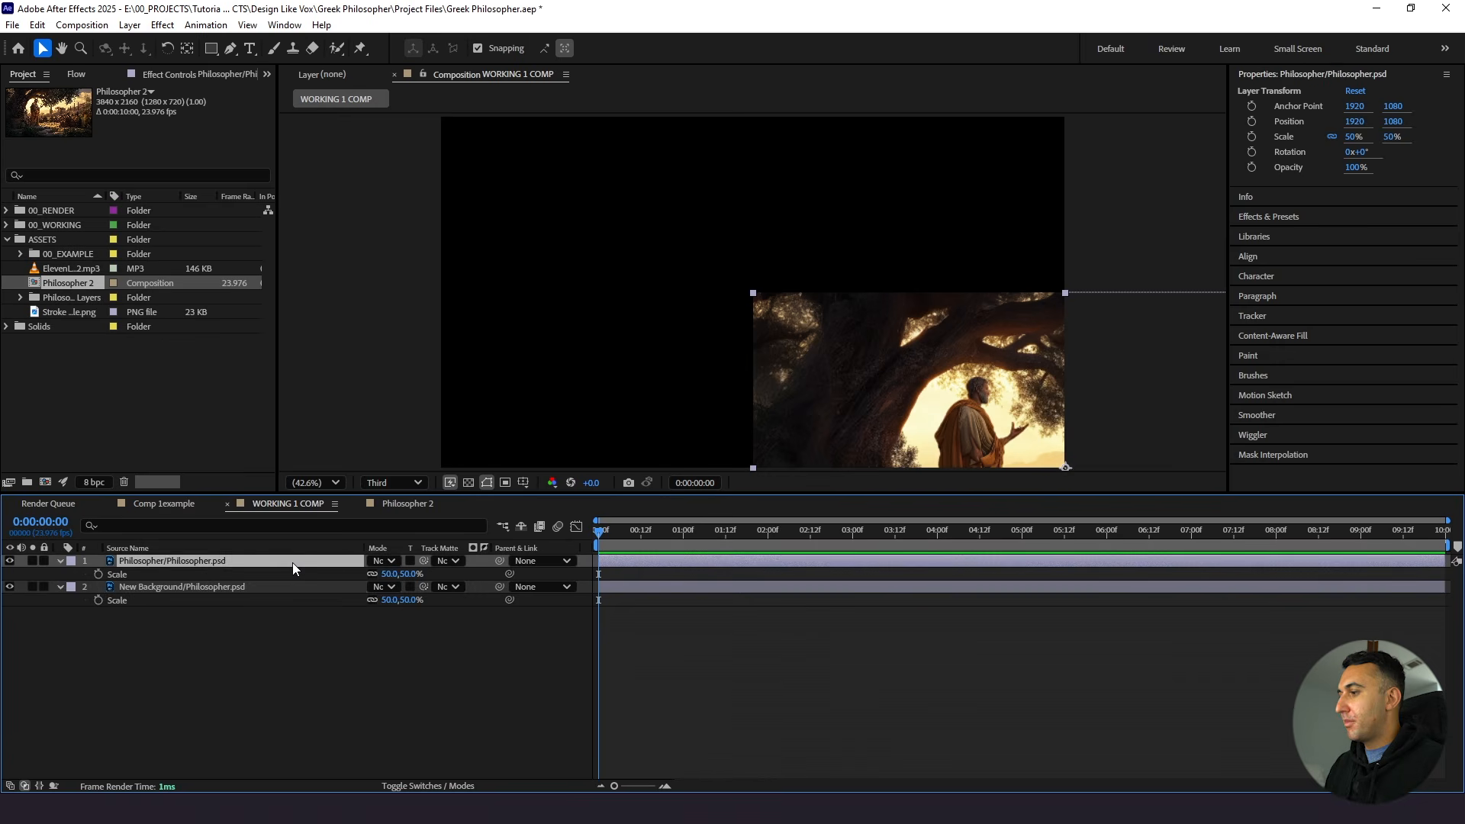
click(1279, 77)
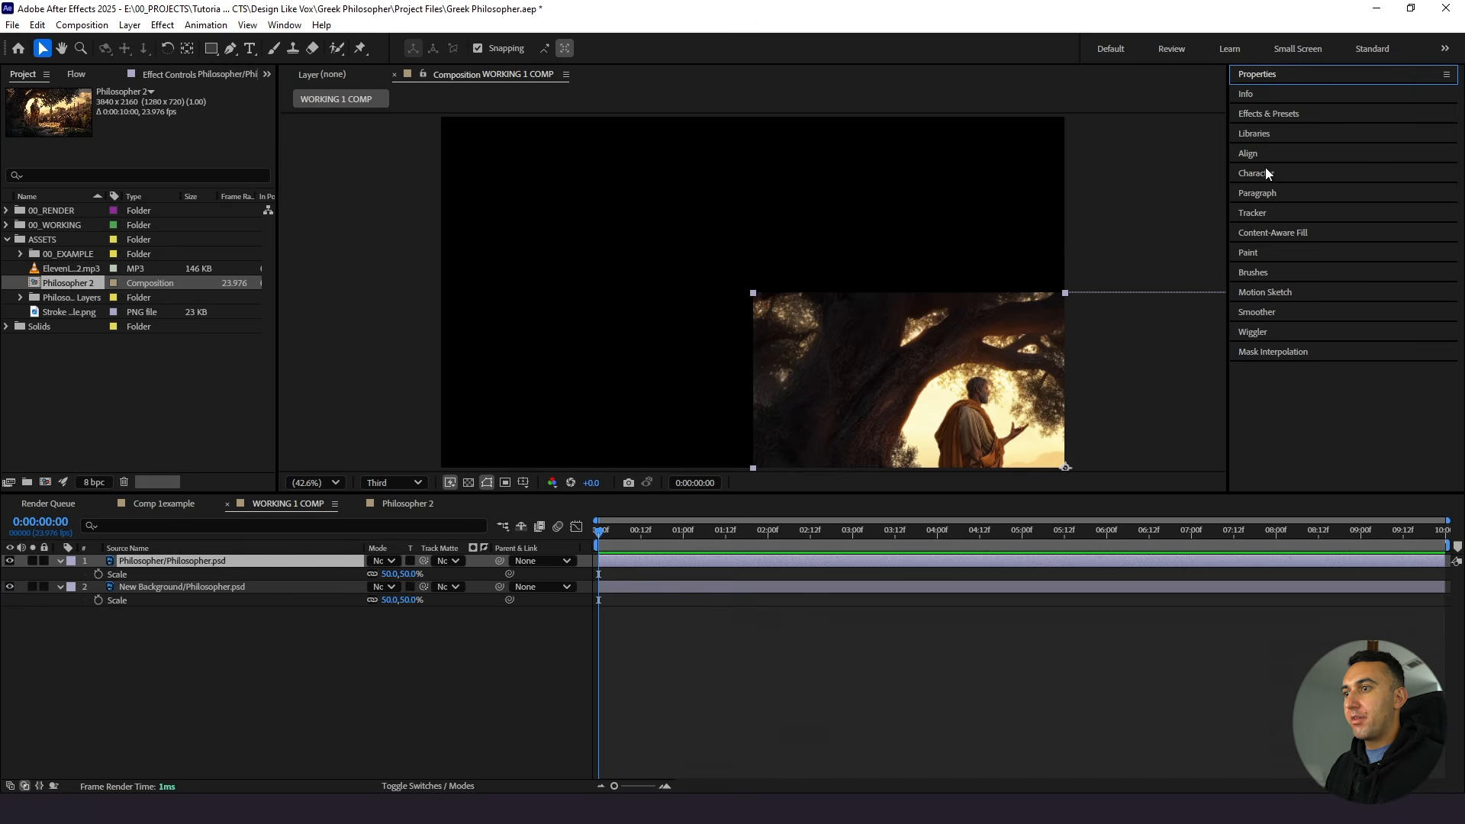
click(1247, 155)
click(1269, 203)
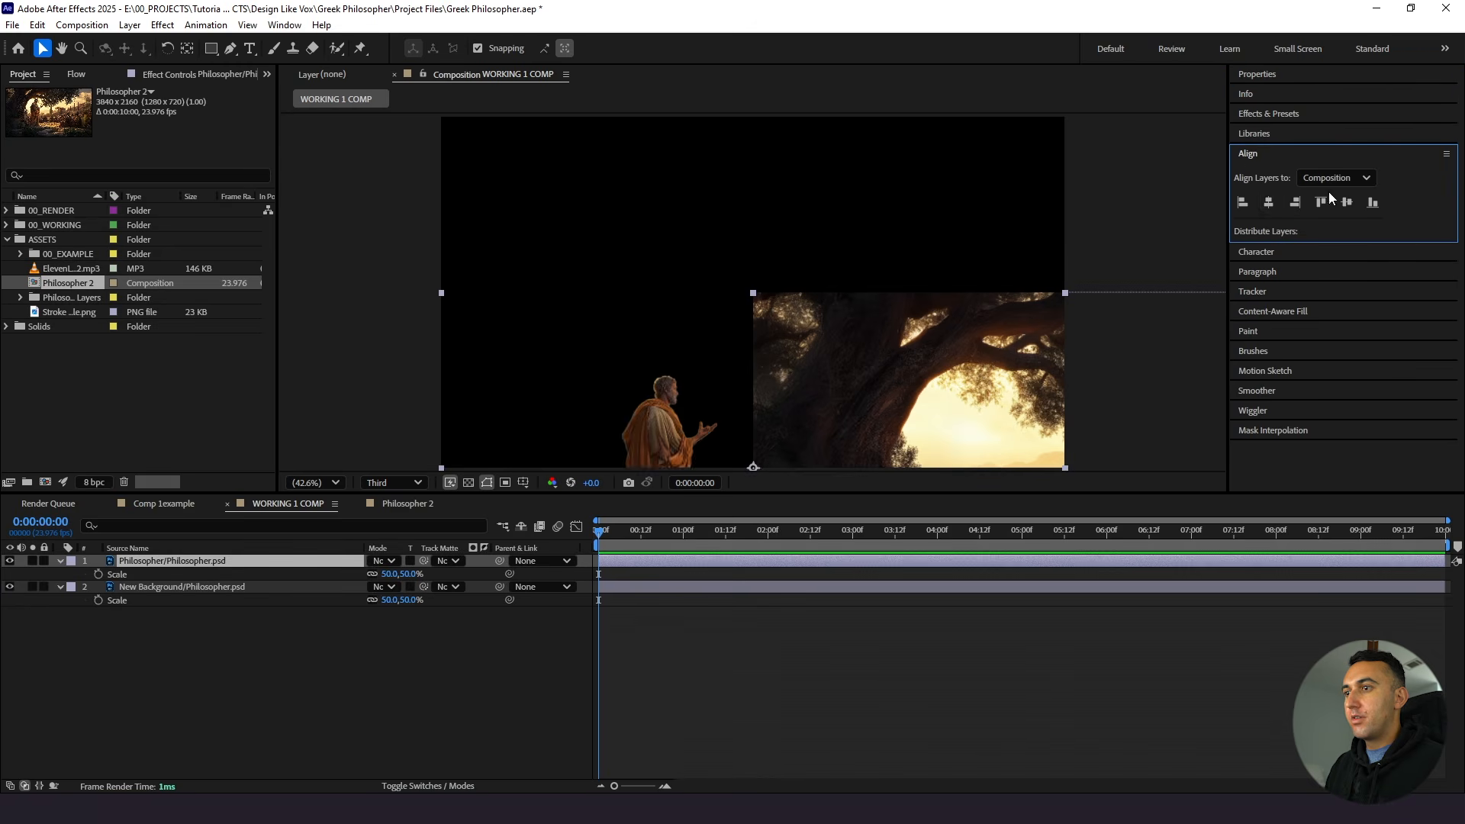
click(1347, 203)
click(163, 589)
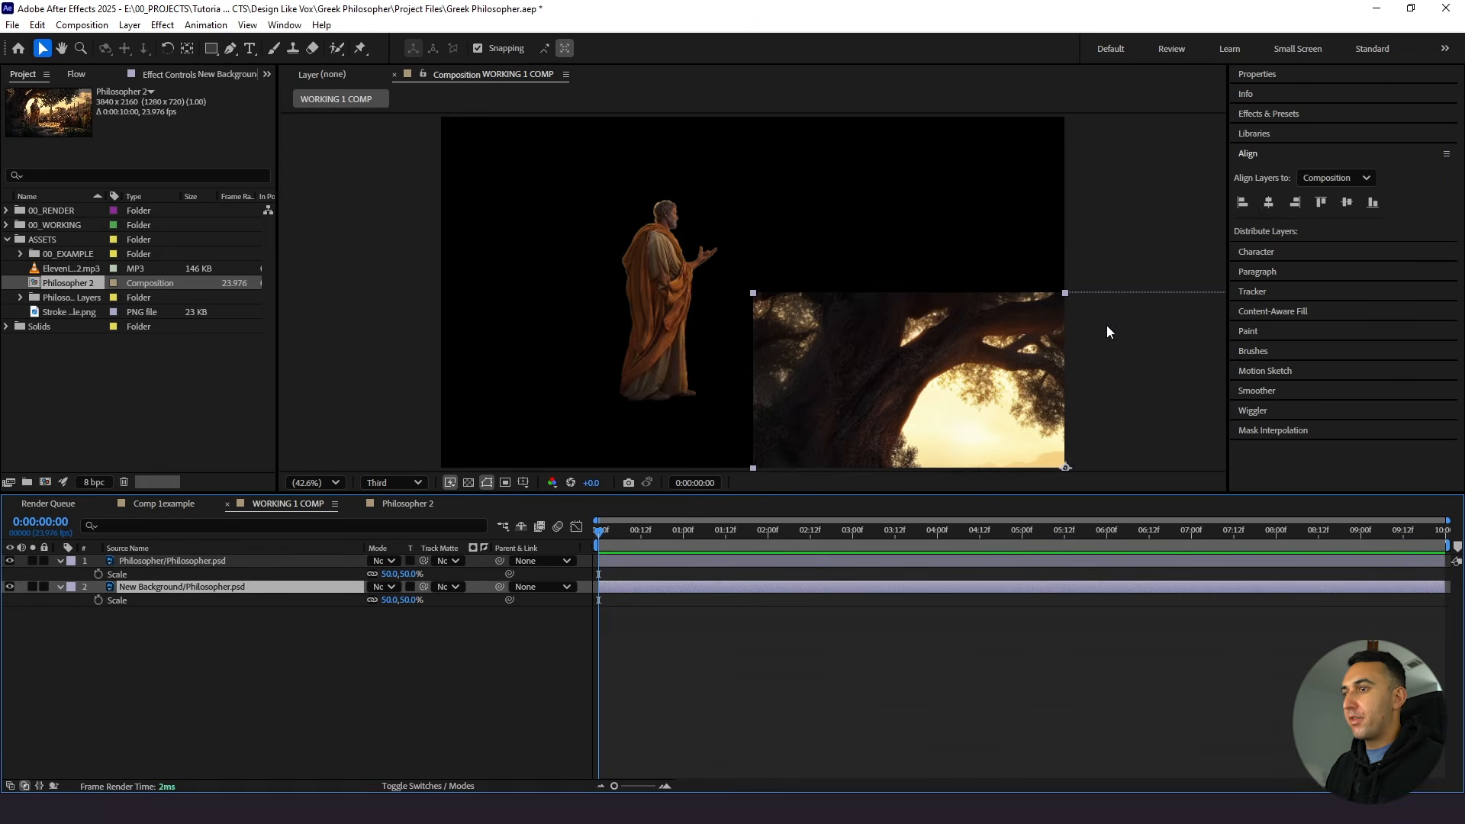
click(1268, 202)
click(1347, 202)
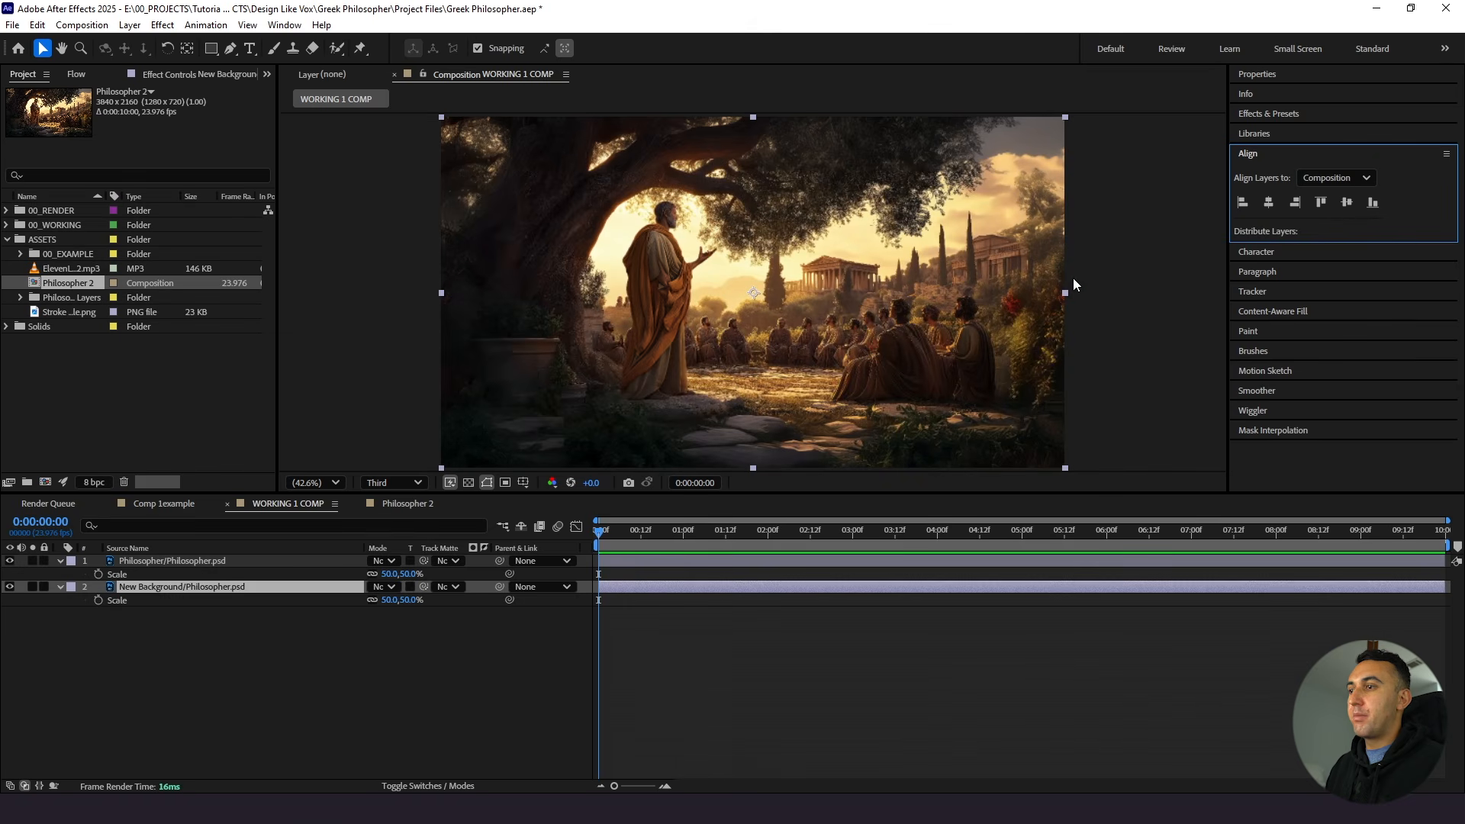
Add the voiceover MP3 from the ASSETS folder to WORKING 1 COMP beneath the two image layers
click(220, 565)
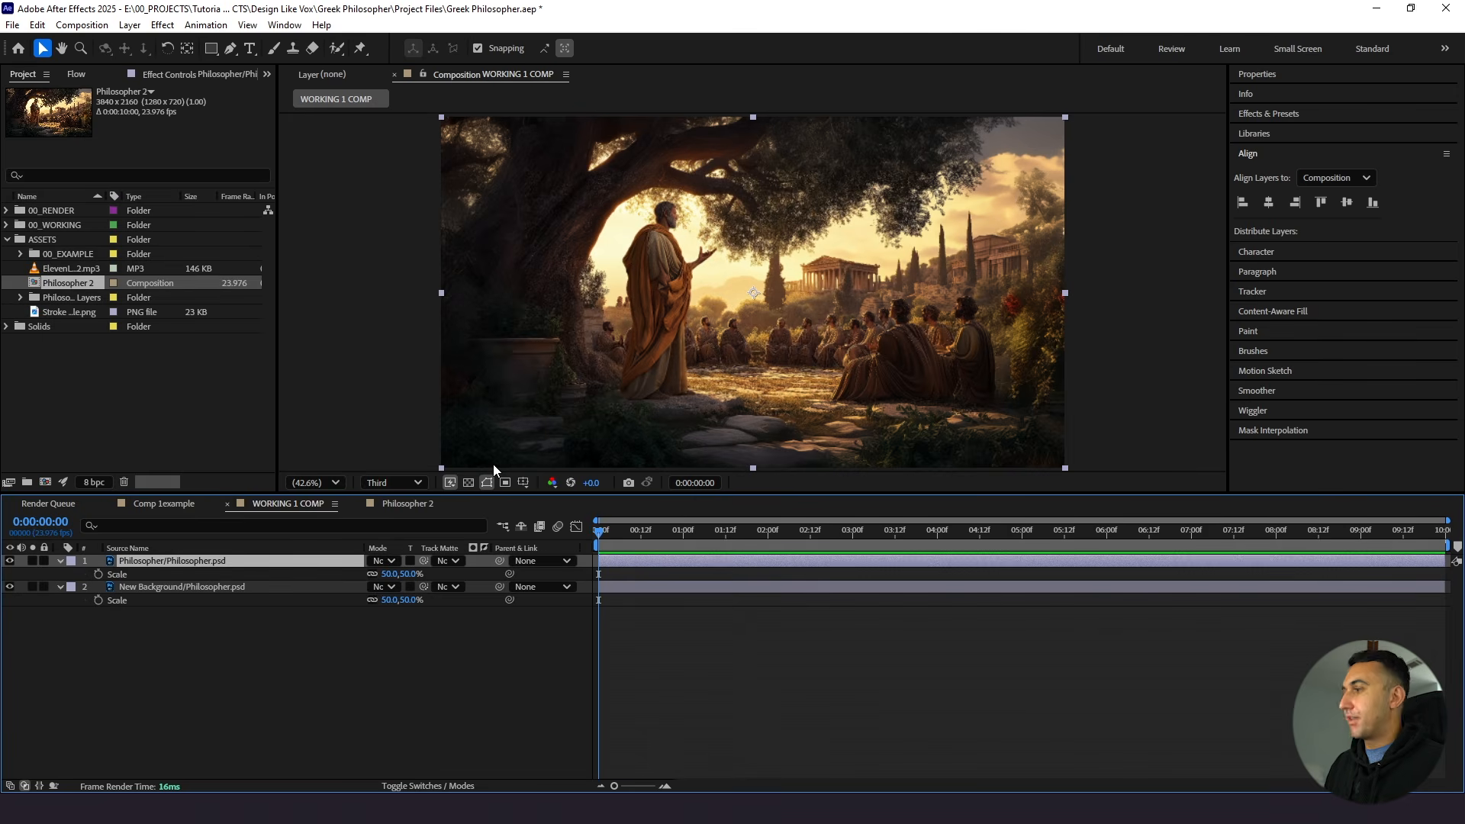
click(131, 440)
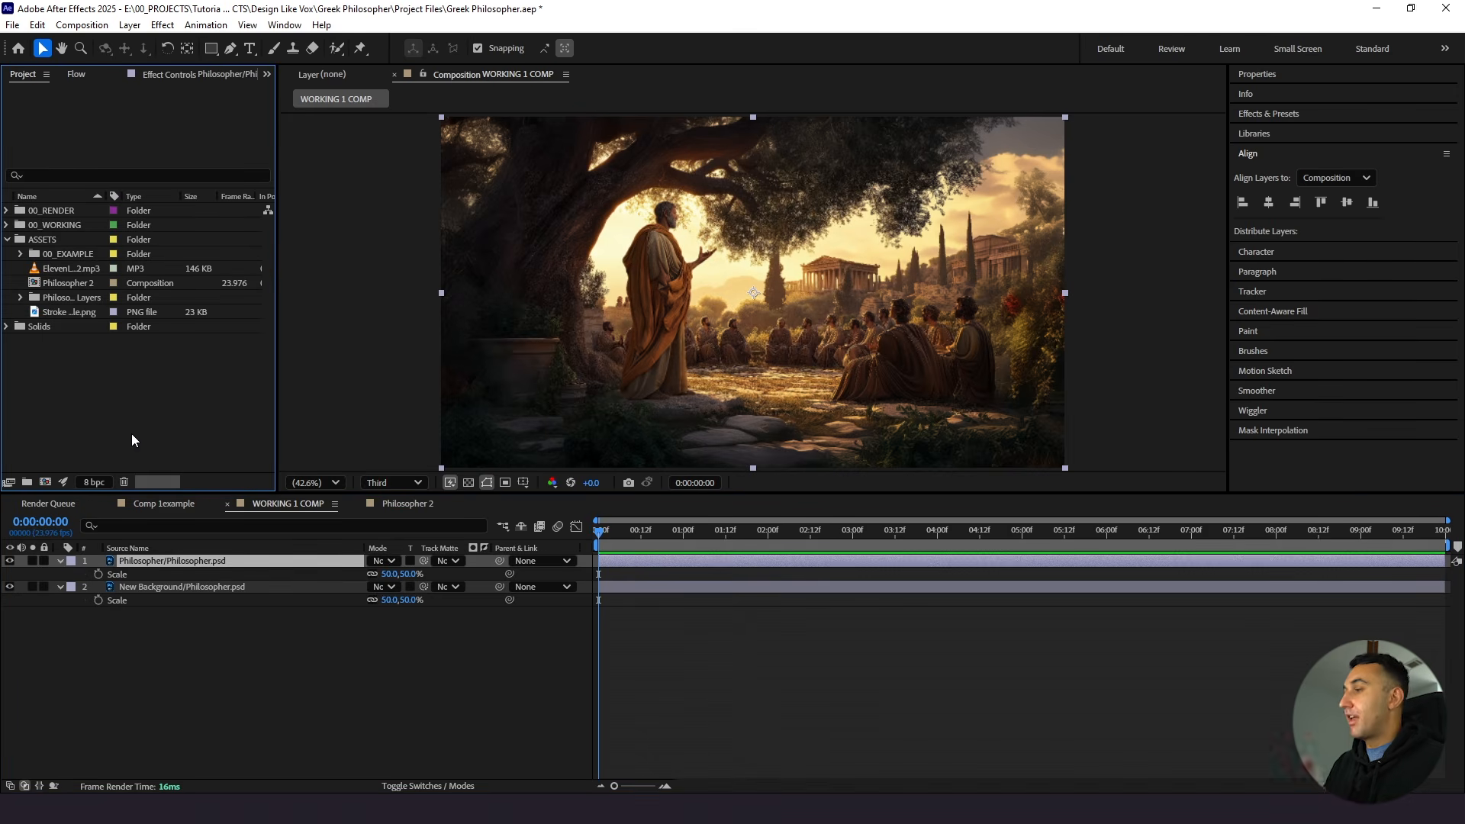
click(79, 268)
drag(72, 268, 169, 623)
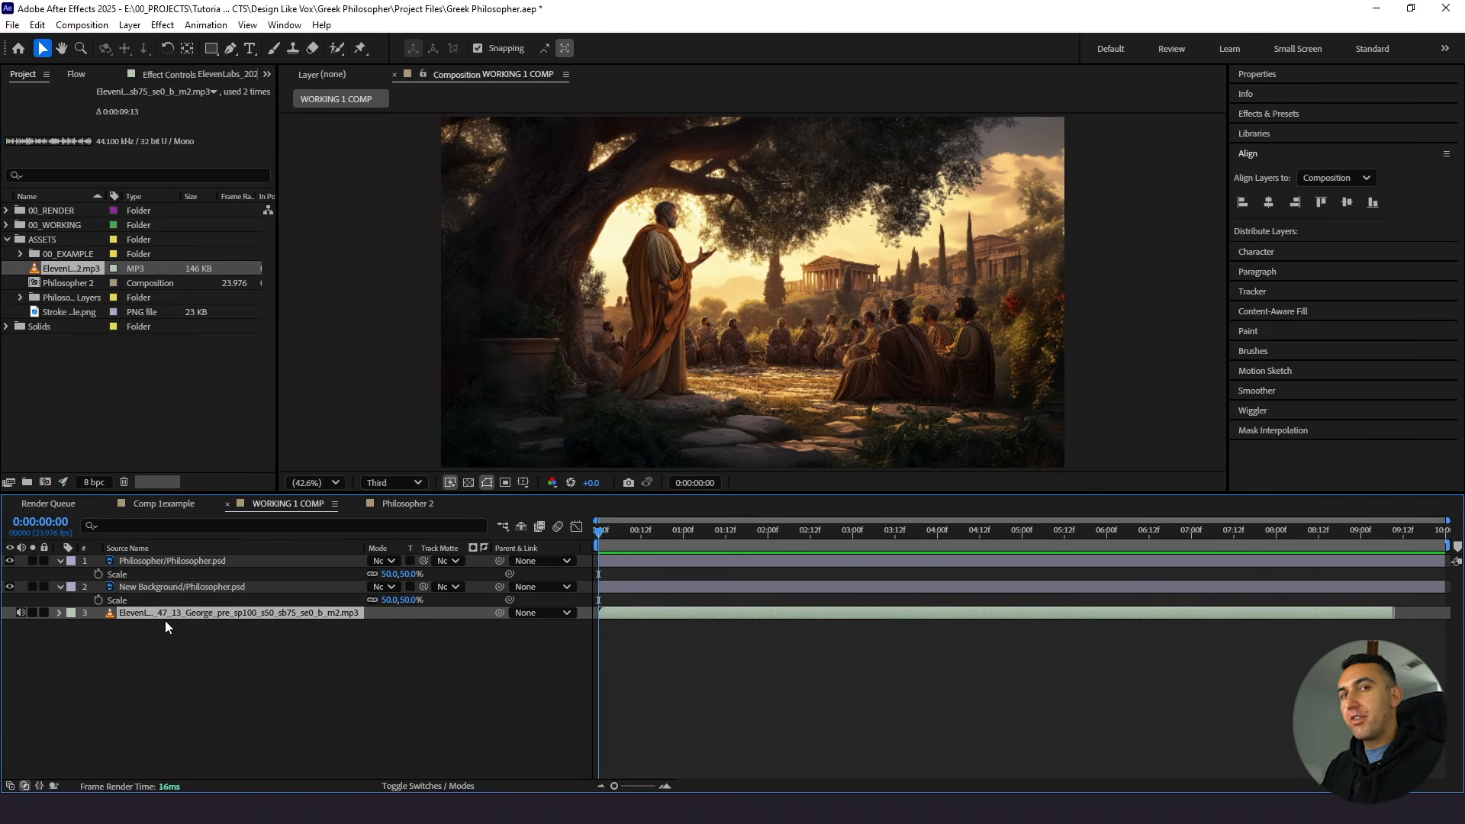
Show the voiceover layer's audio waveform in the timeline and play the narration through
key(l)
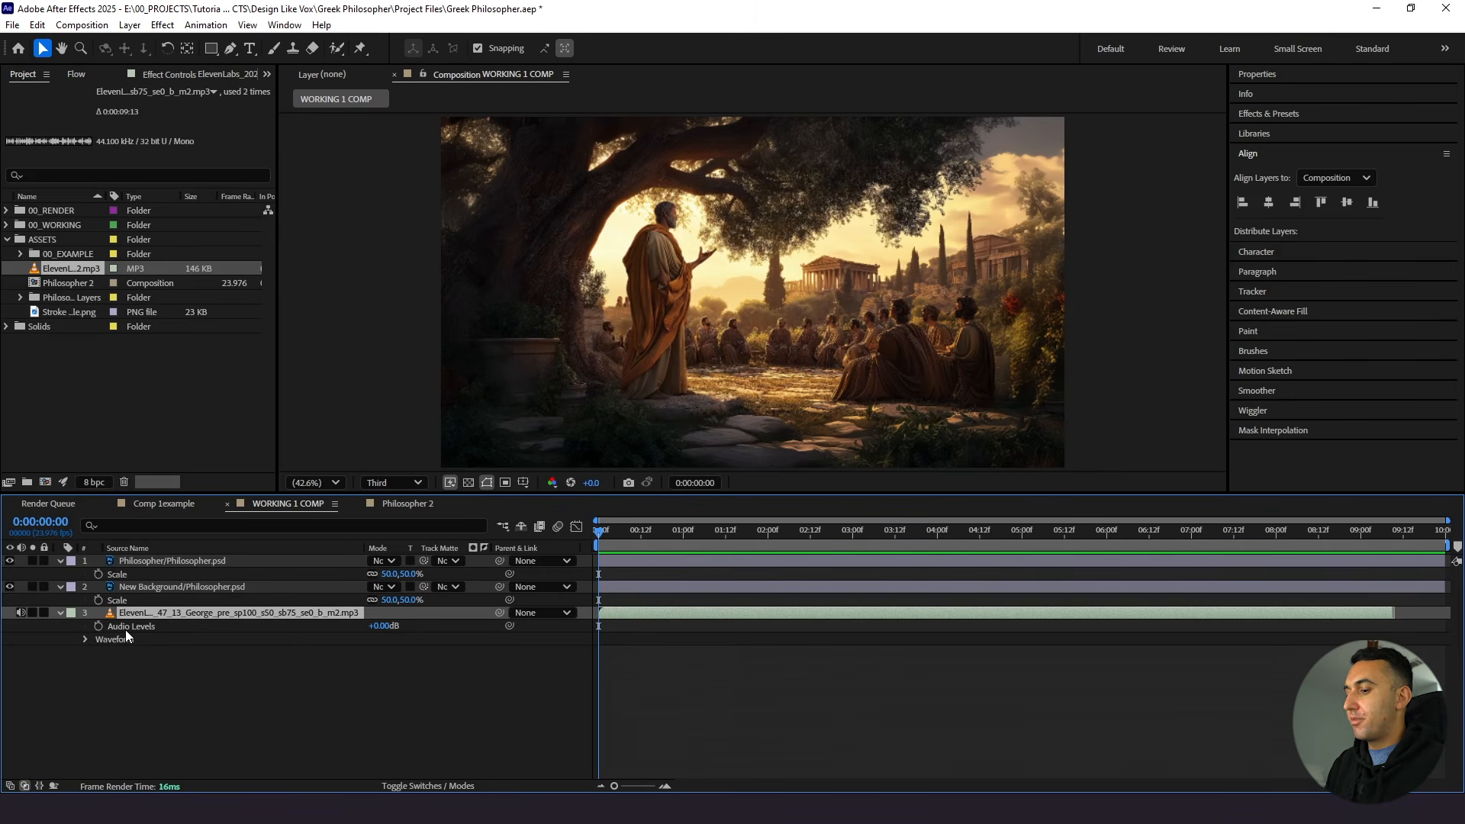
key(l)
key(l)
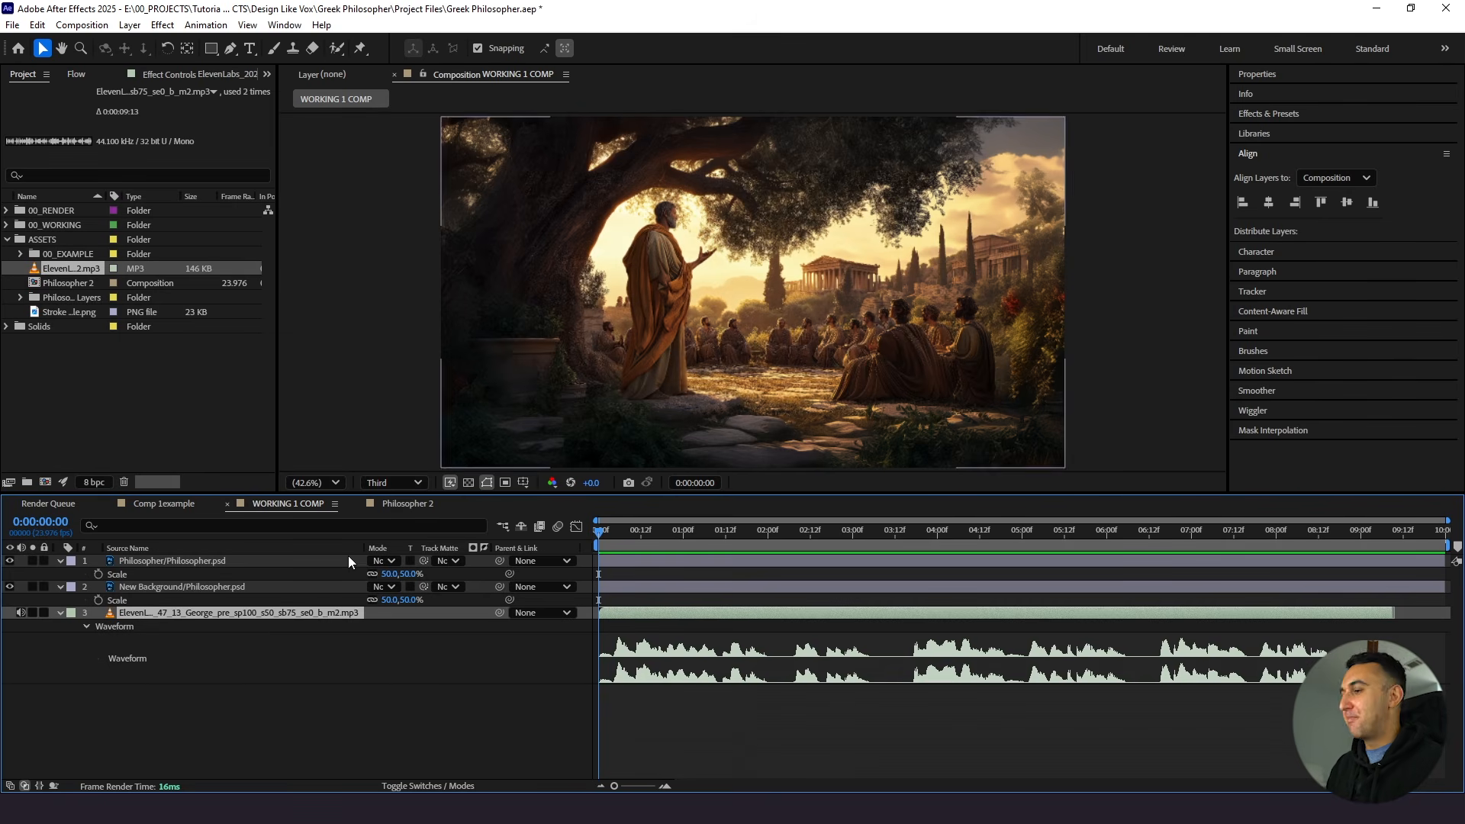
click(629, 716)
key(space)
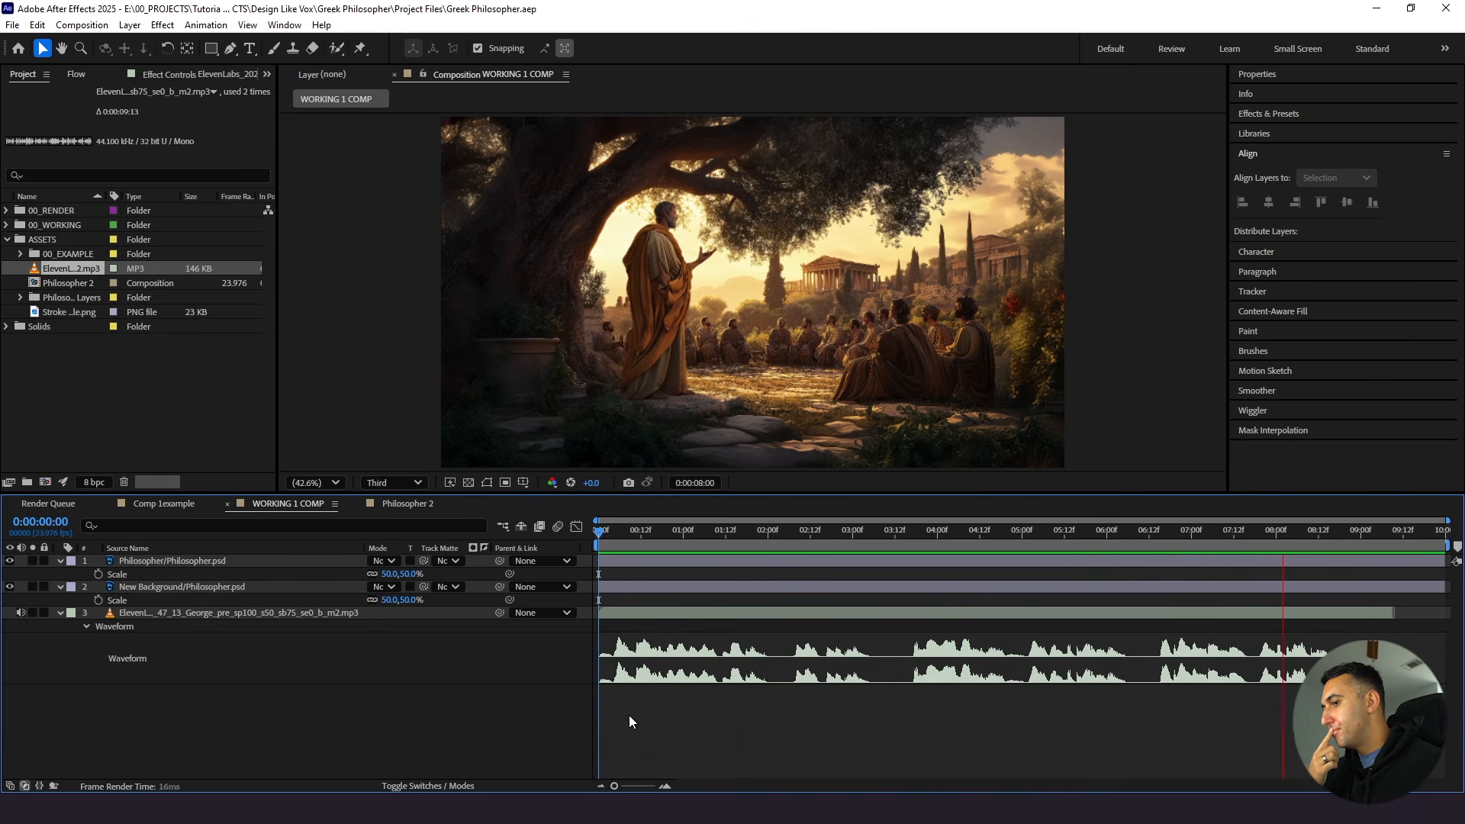
key(space)
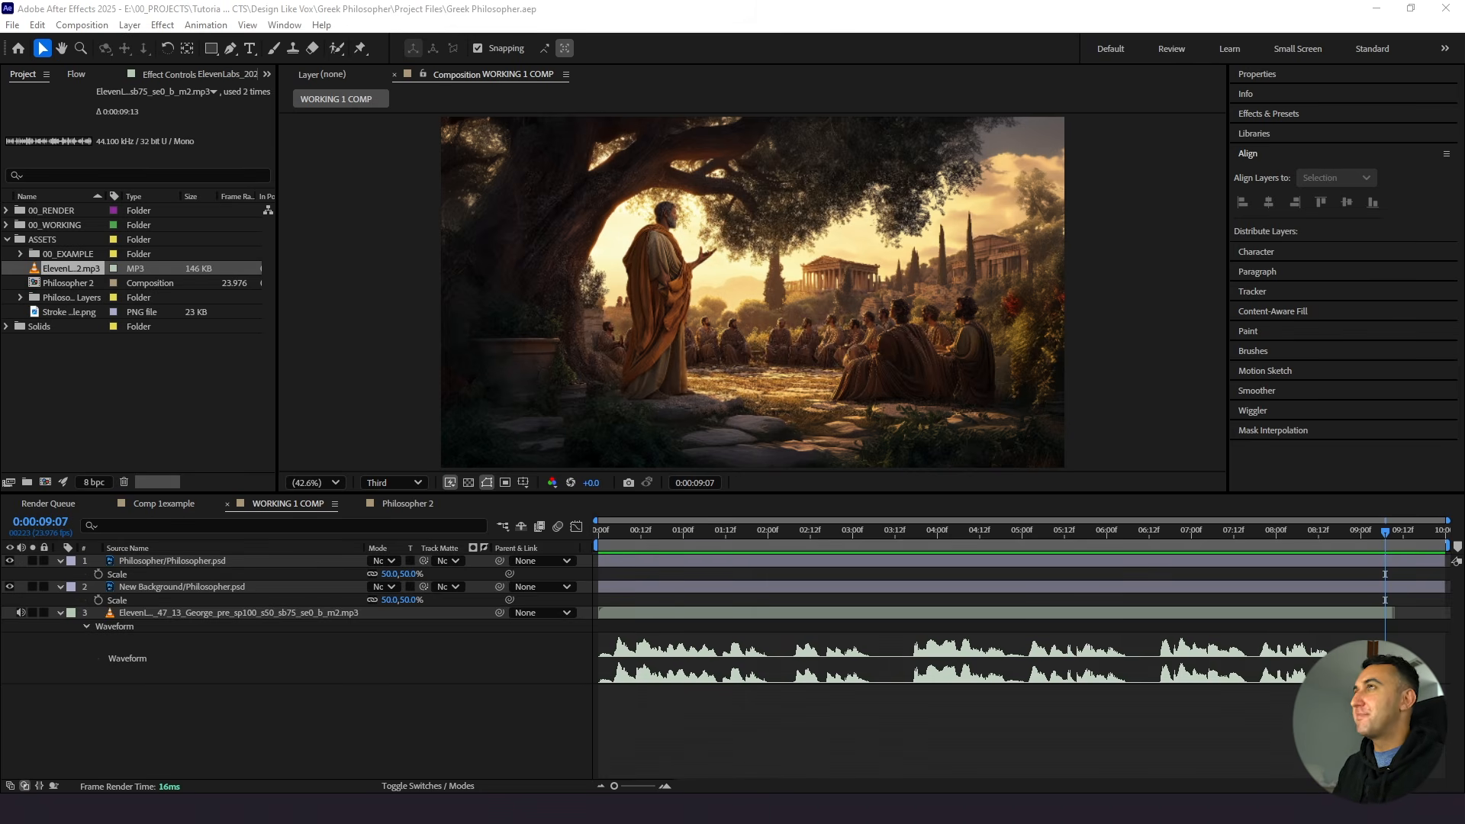
Try to add a timeline marker for the narration at 0:00:01:17
drag(650, 533, 585, 543)
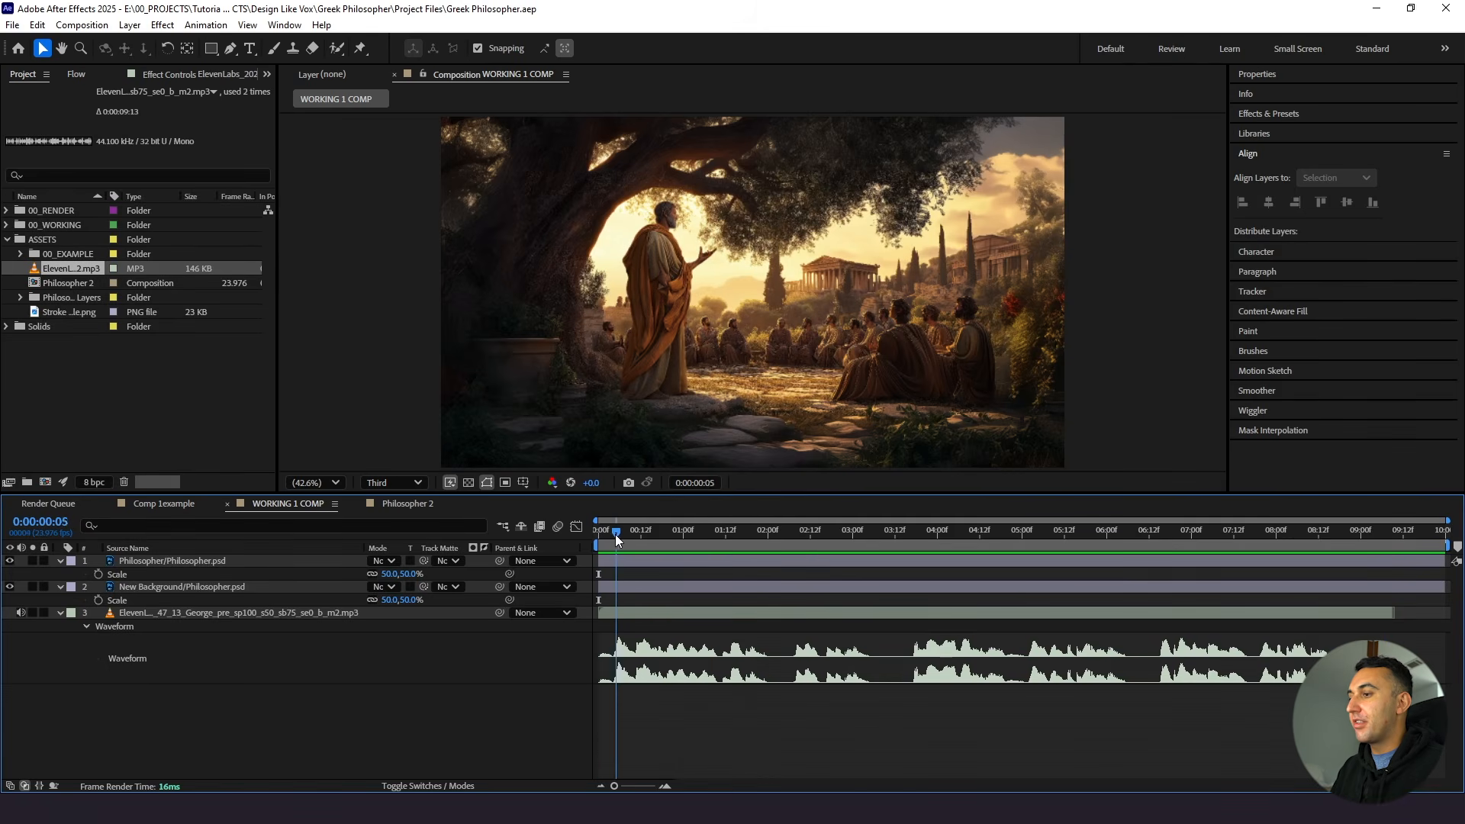
click(613, 534)
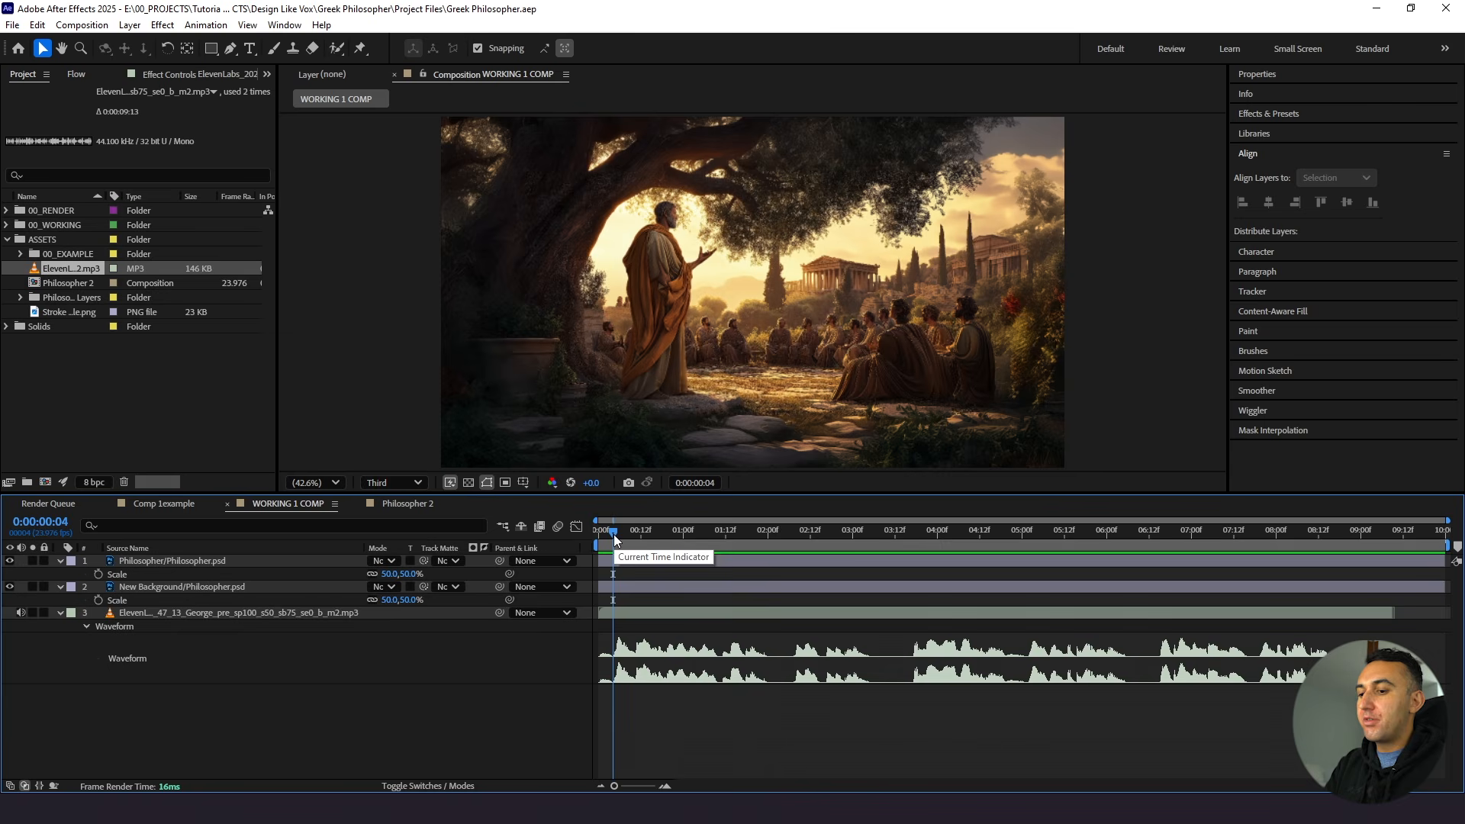
key(KP_Multiply)
click(743, 532)
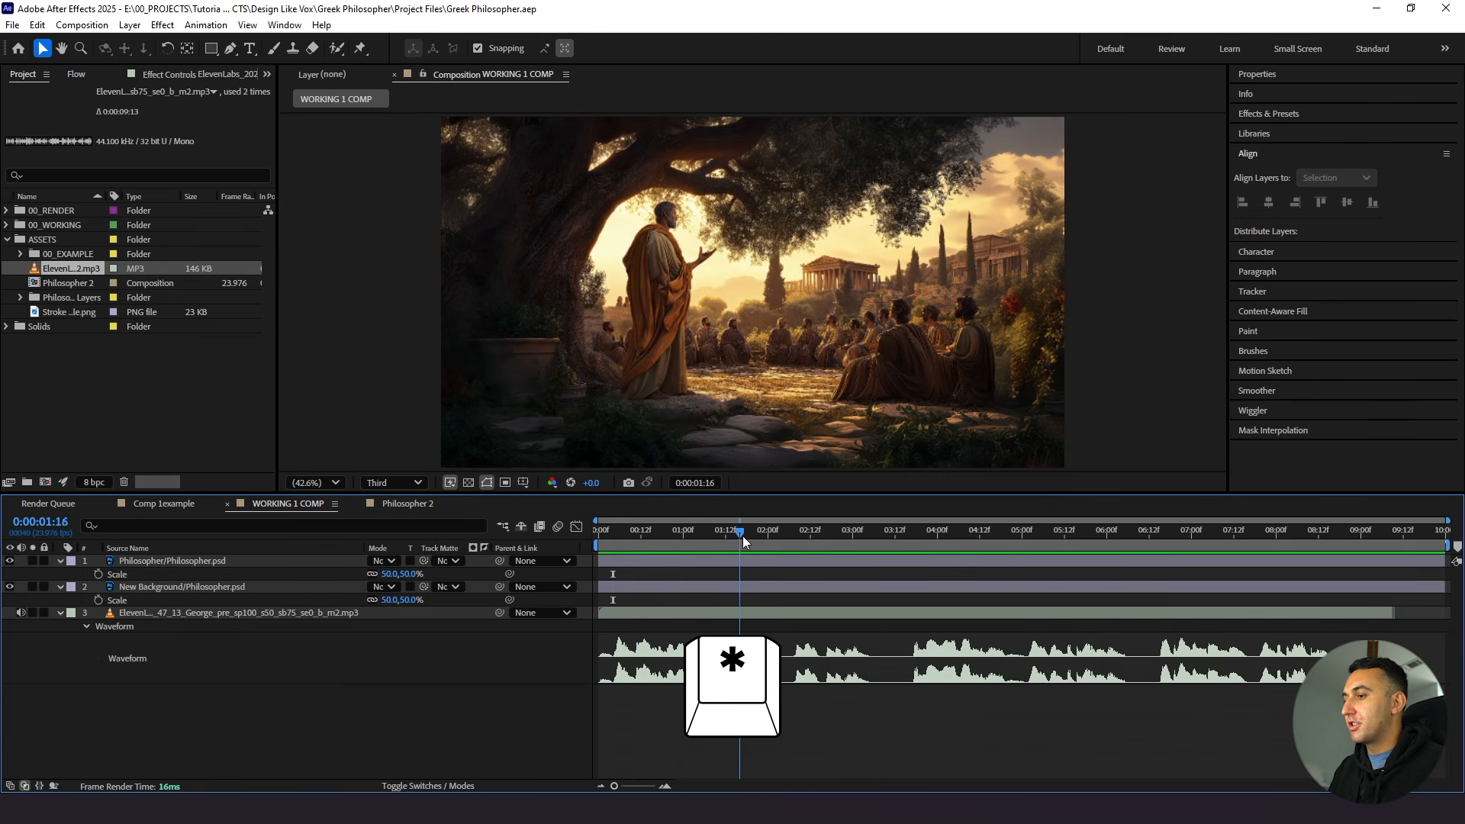
click(143, 28)
mouse_move(253, 302)
click(374, 305)
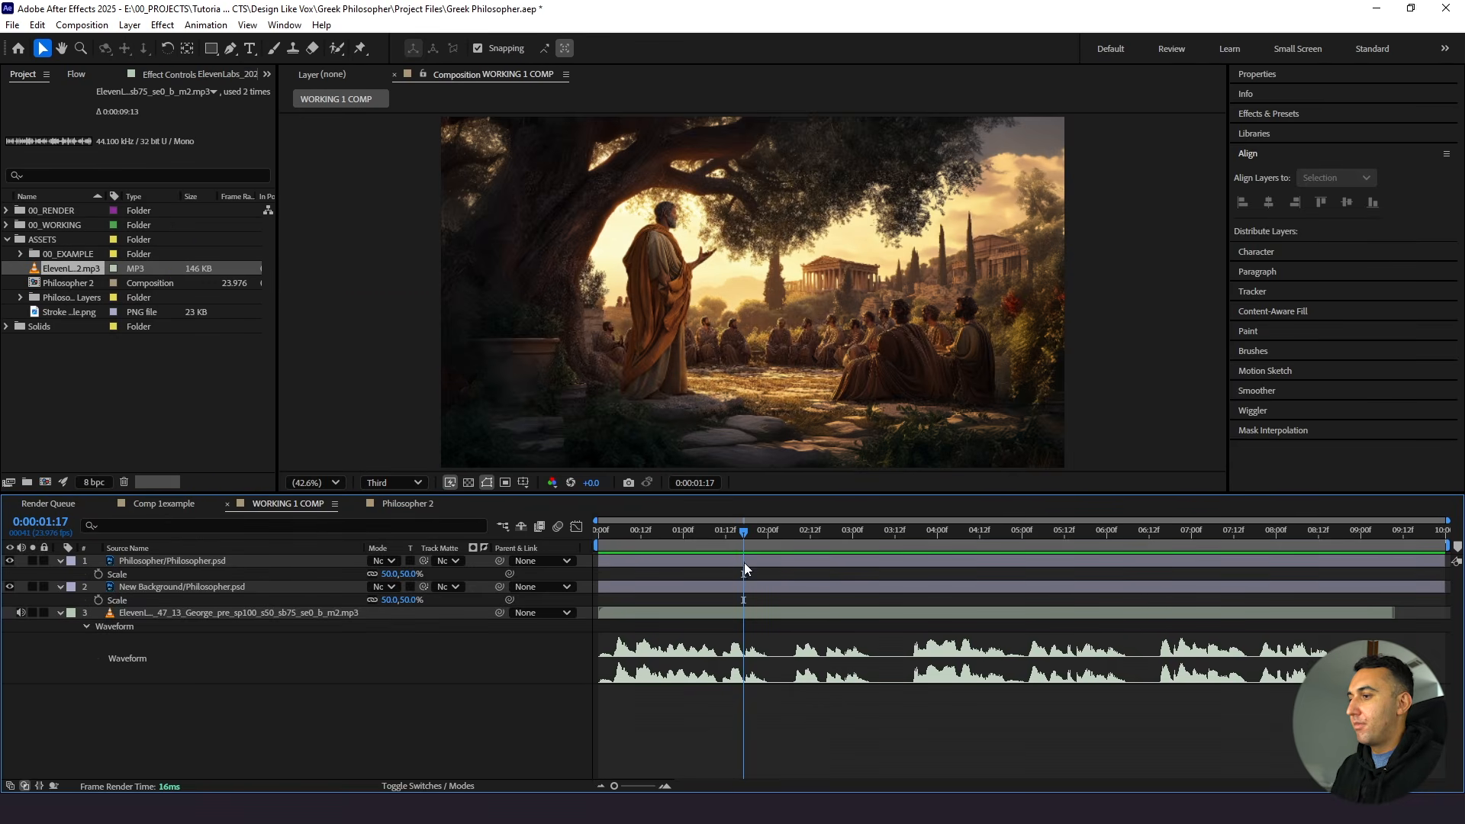
Play the narration from the start and place a composition marker at 0:00:02:16
drag(688, 536, 542, 548)
key(space)
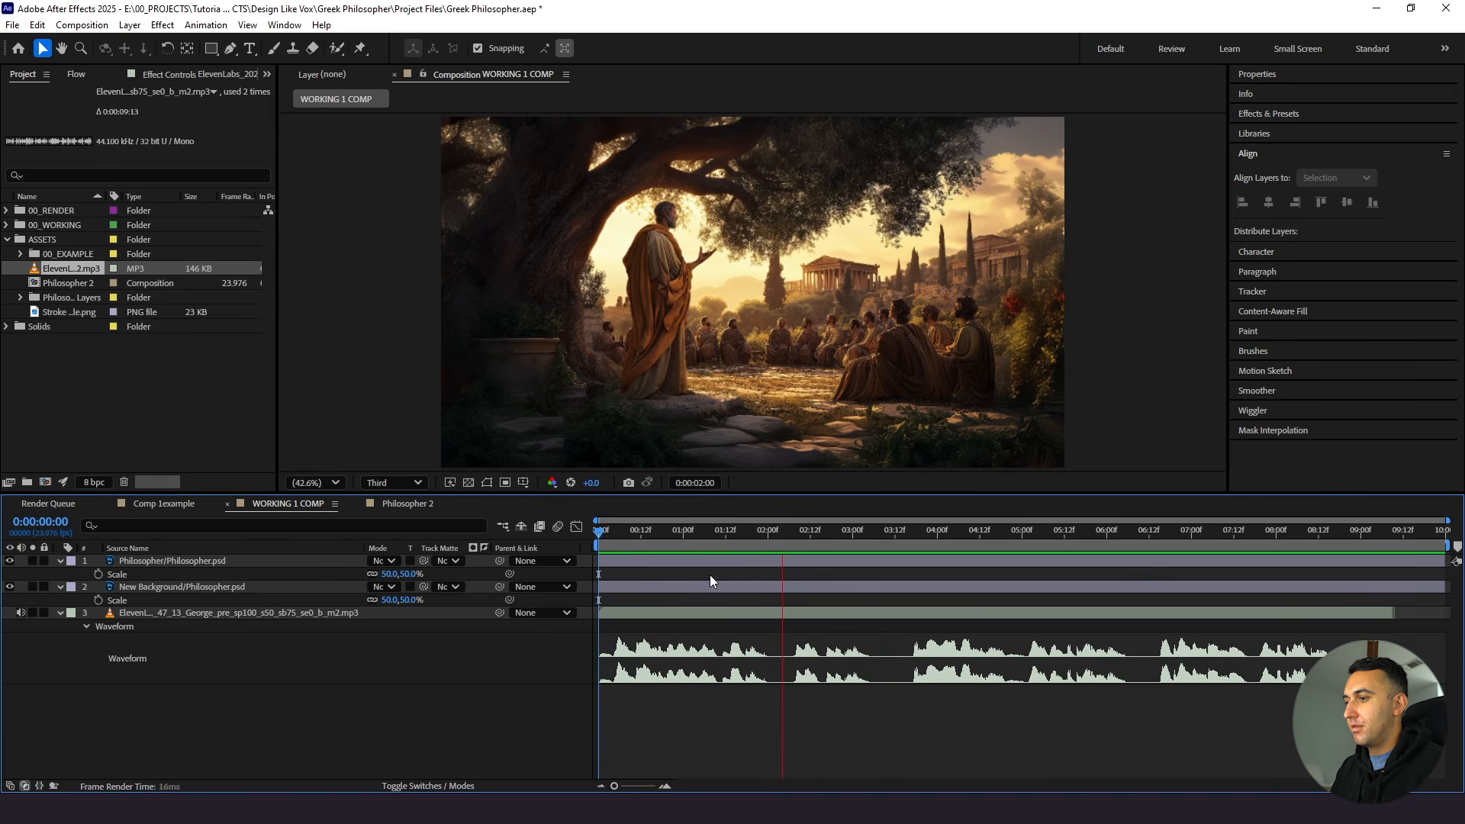
key(space)
click(827, 535)
click(825, 534)
click(826, 564)
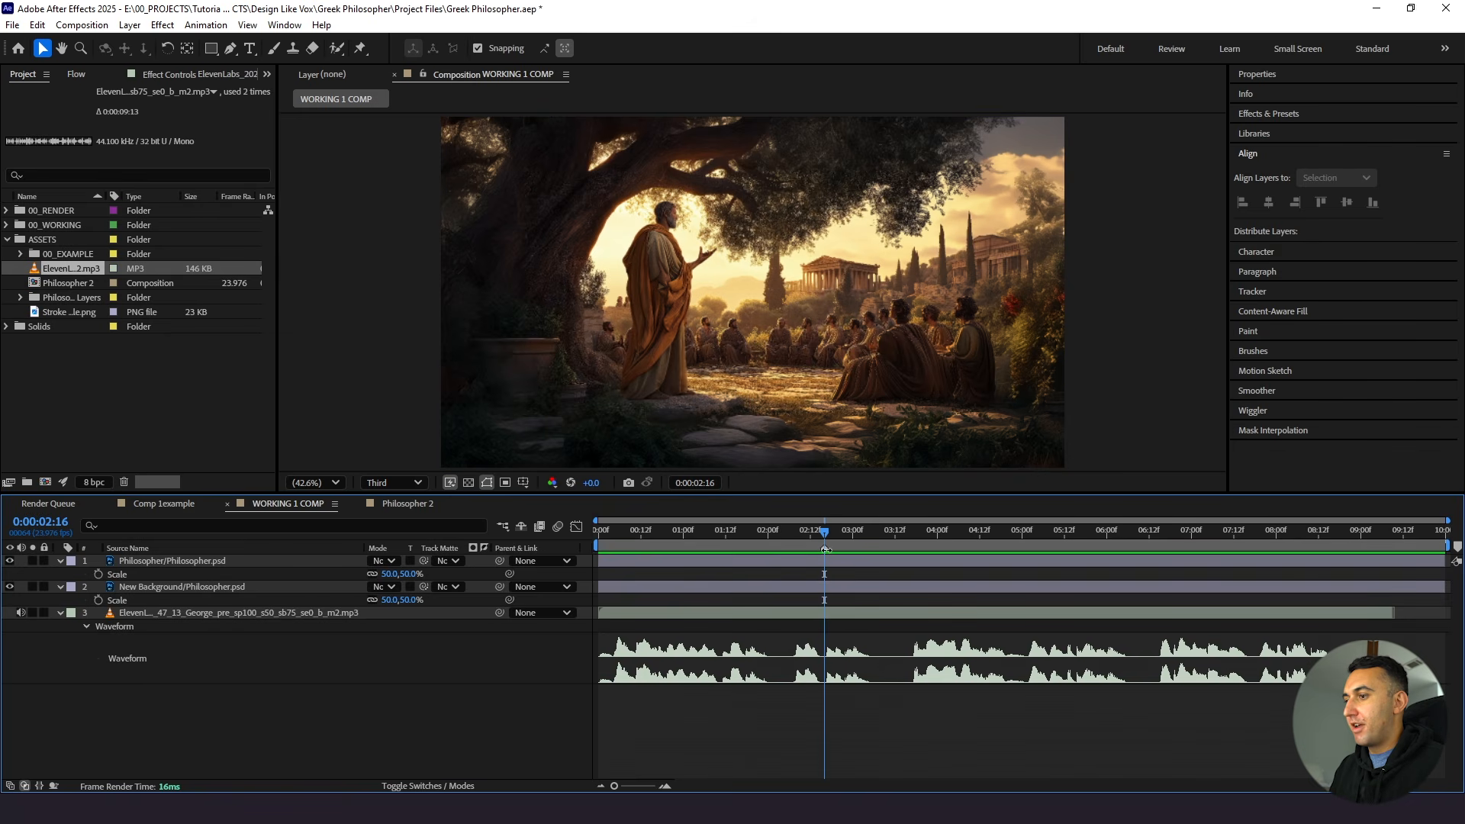
Give the composition marker at 0:00:02:16 the comment "Teaching" and a yellow label
double_click(826, 550)
text(Teaching)
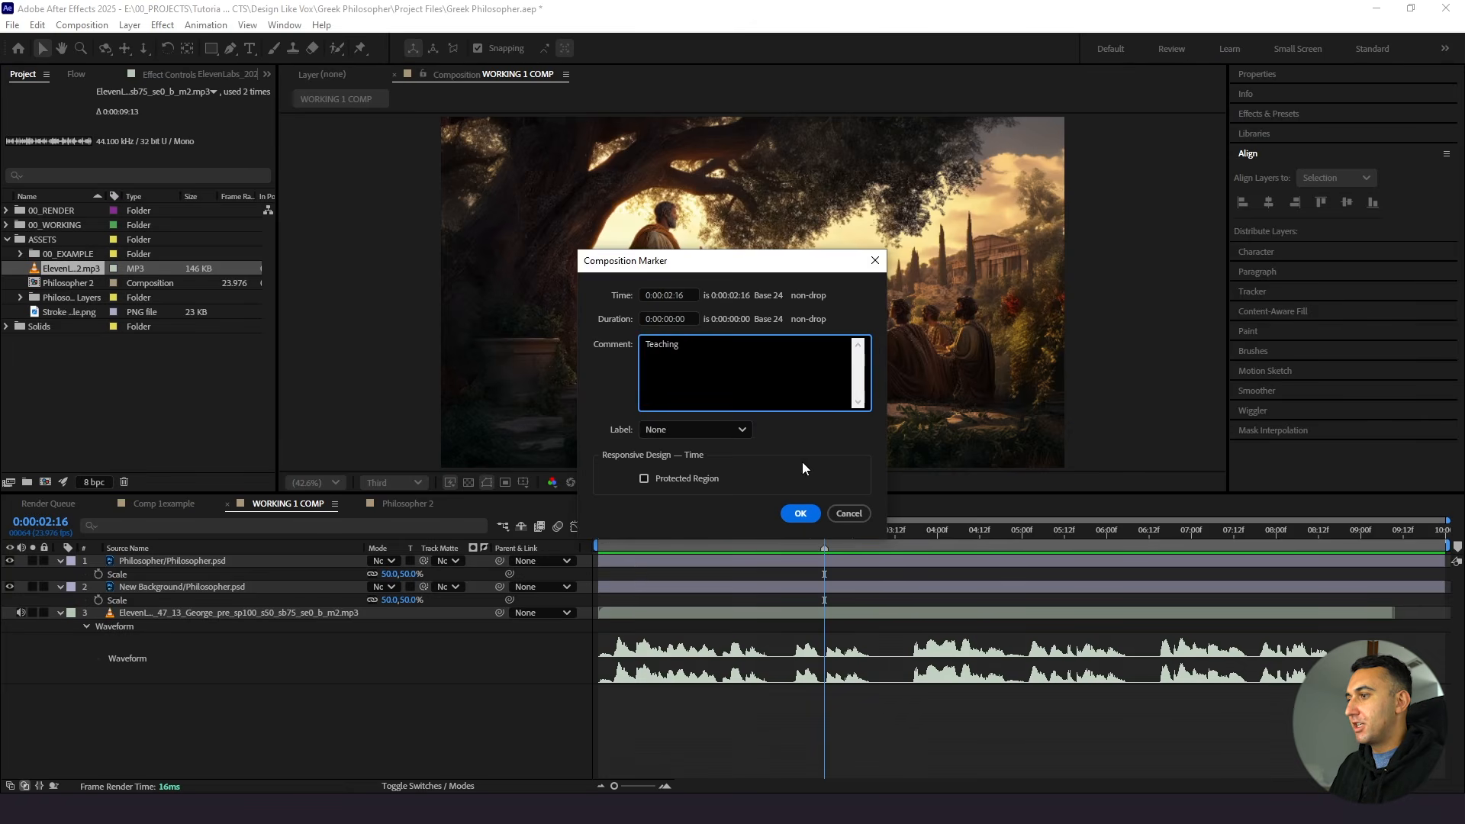
click(711, 435)
click(698, 493)
click(798, 513)
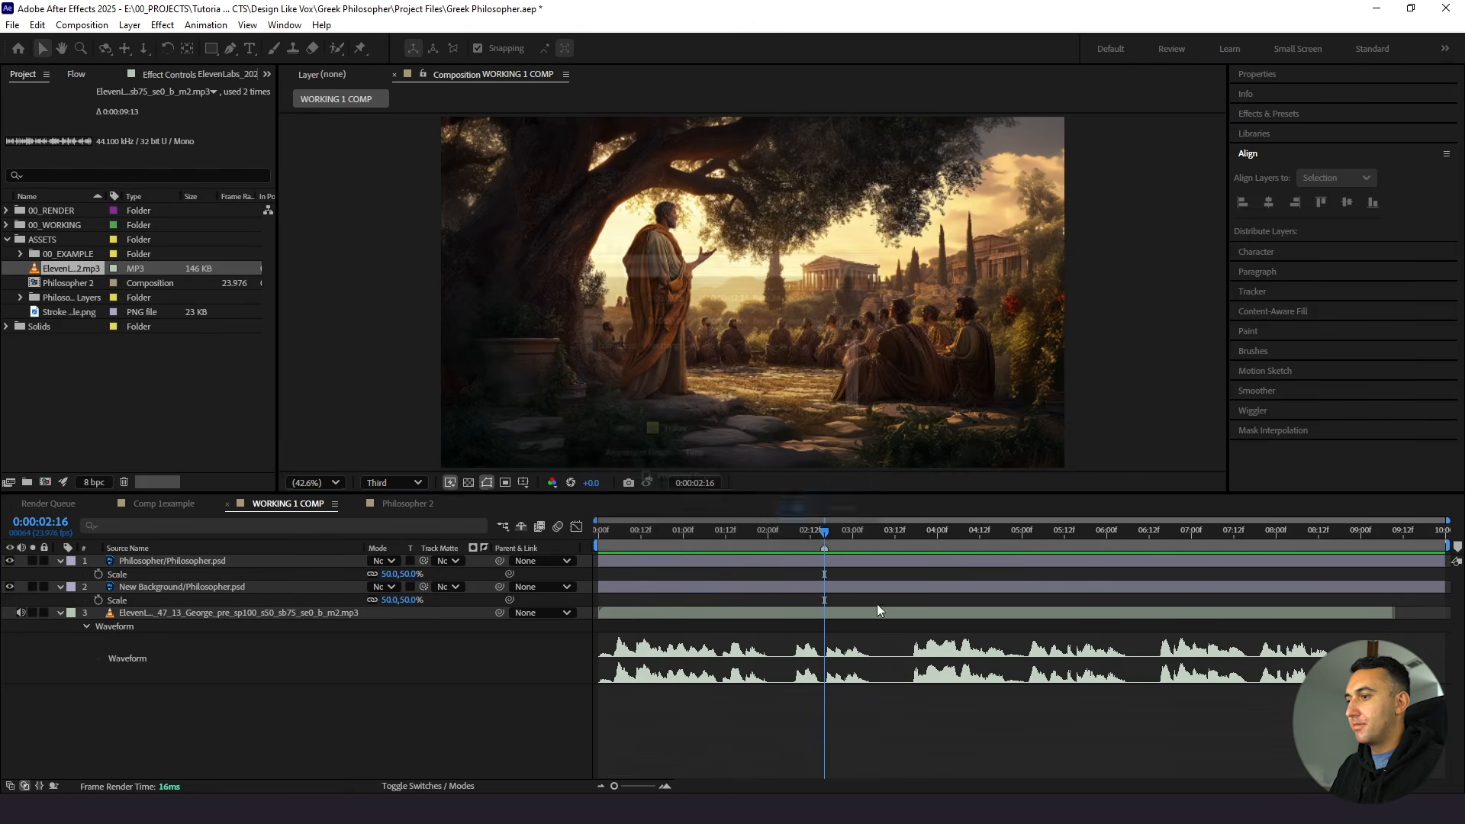
Play the narration onward from the "Teaching" marker and place a composition marker at 0:00:05:01
key(space)
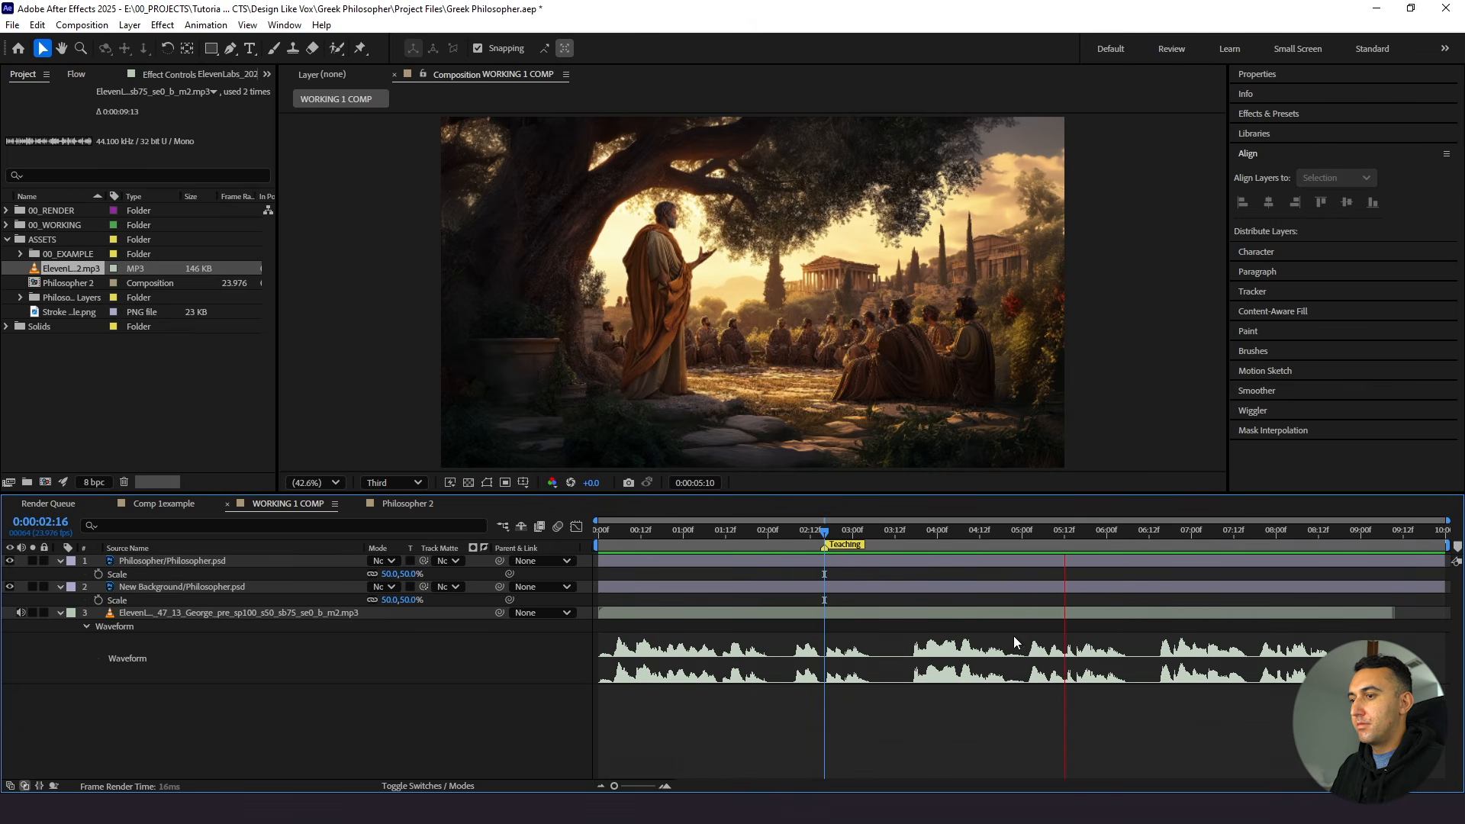
key(space)
click(1027, 532)
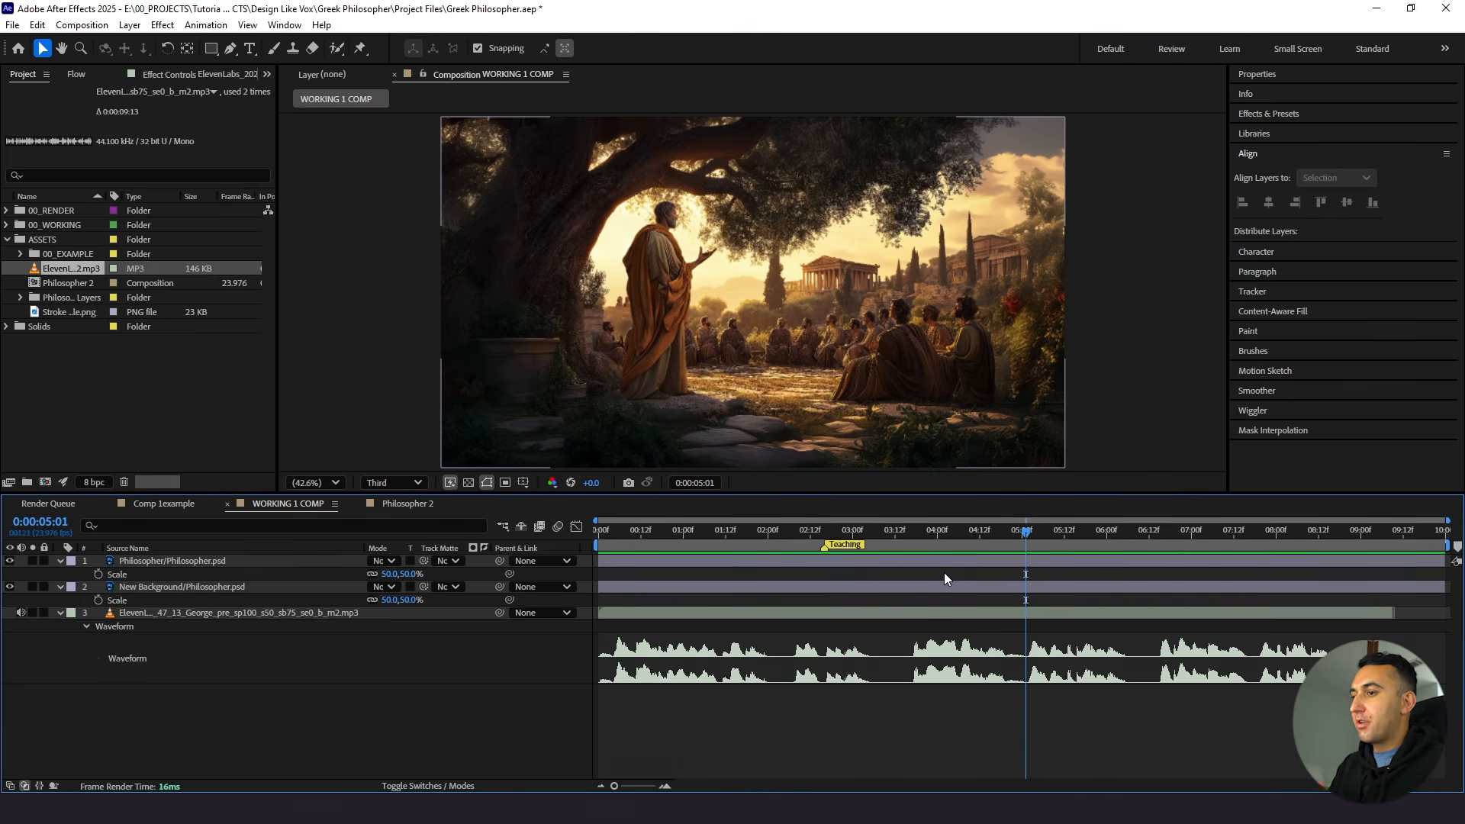
key(KP_Multiply)
Give the composition marker at 0:00:05:01 the comment "Reveal" and a cyan label
double_click(1025, 548)
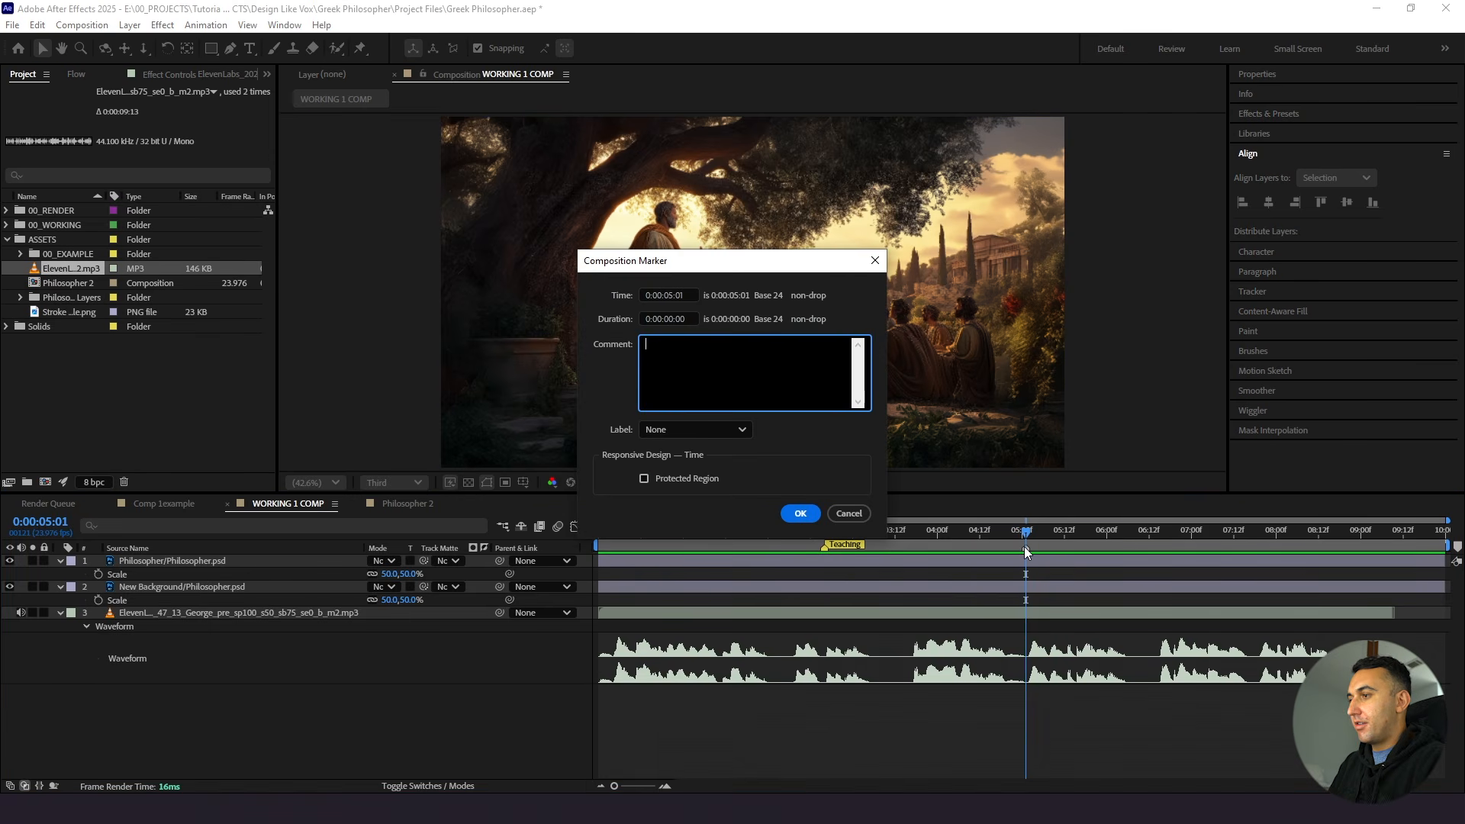
text(Reveal)
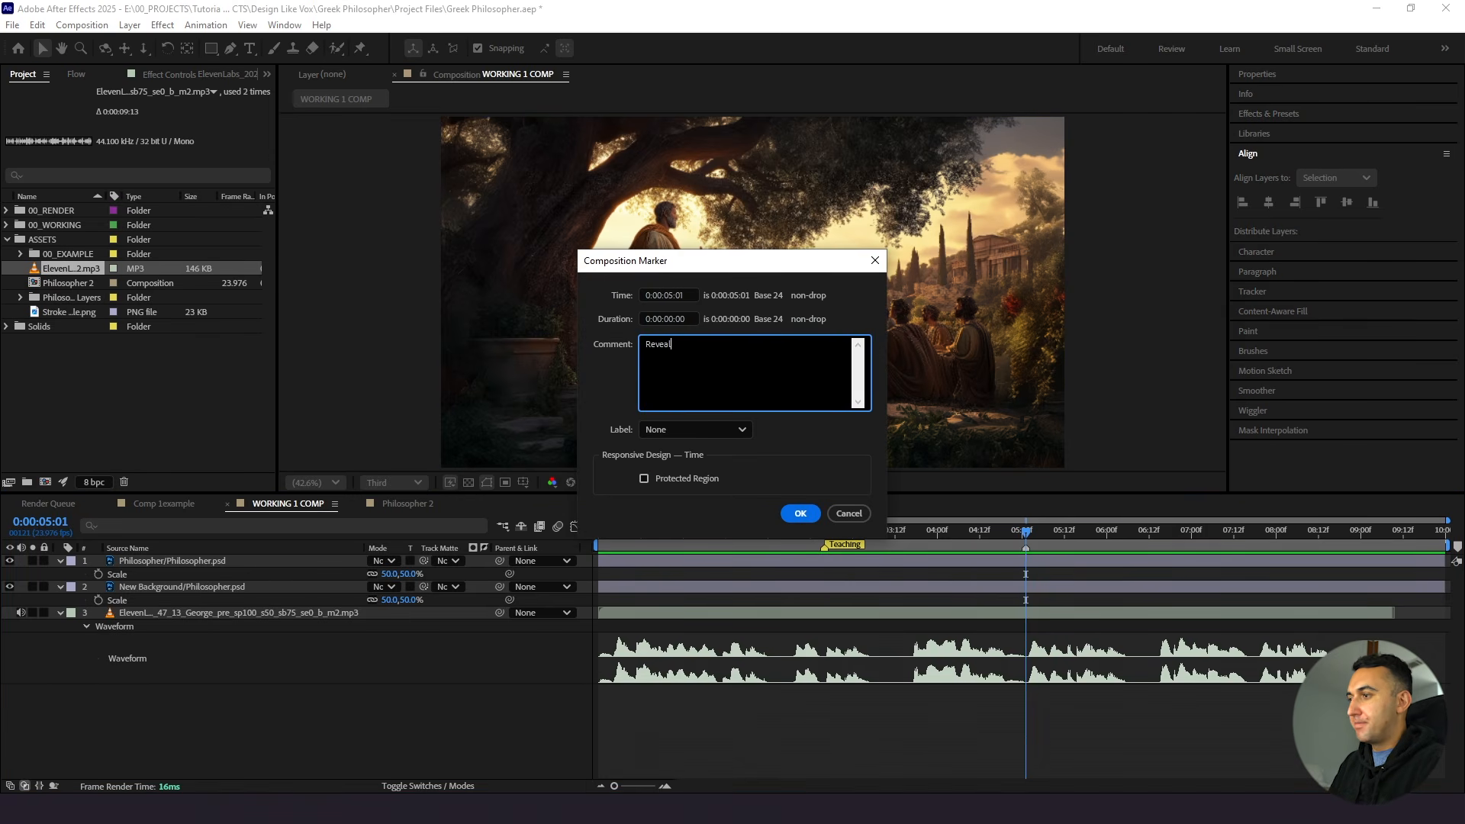
click(718, 430)
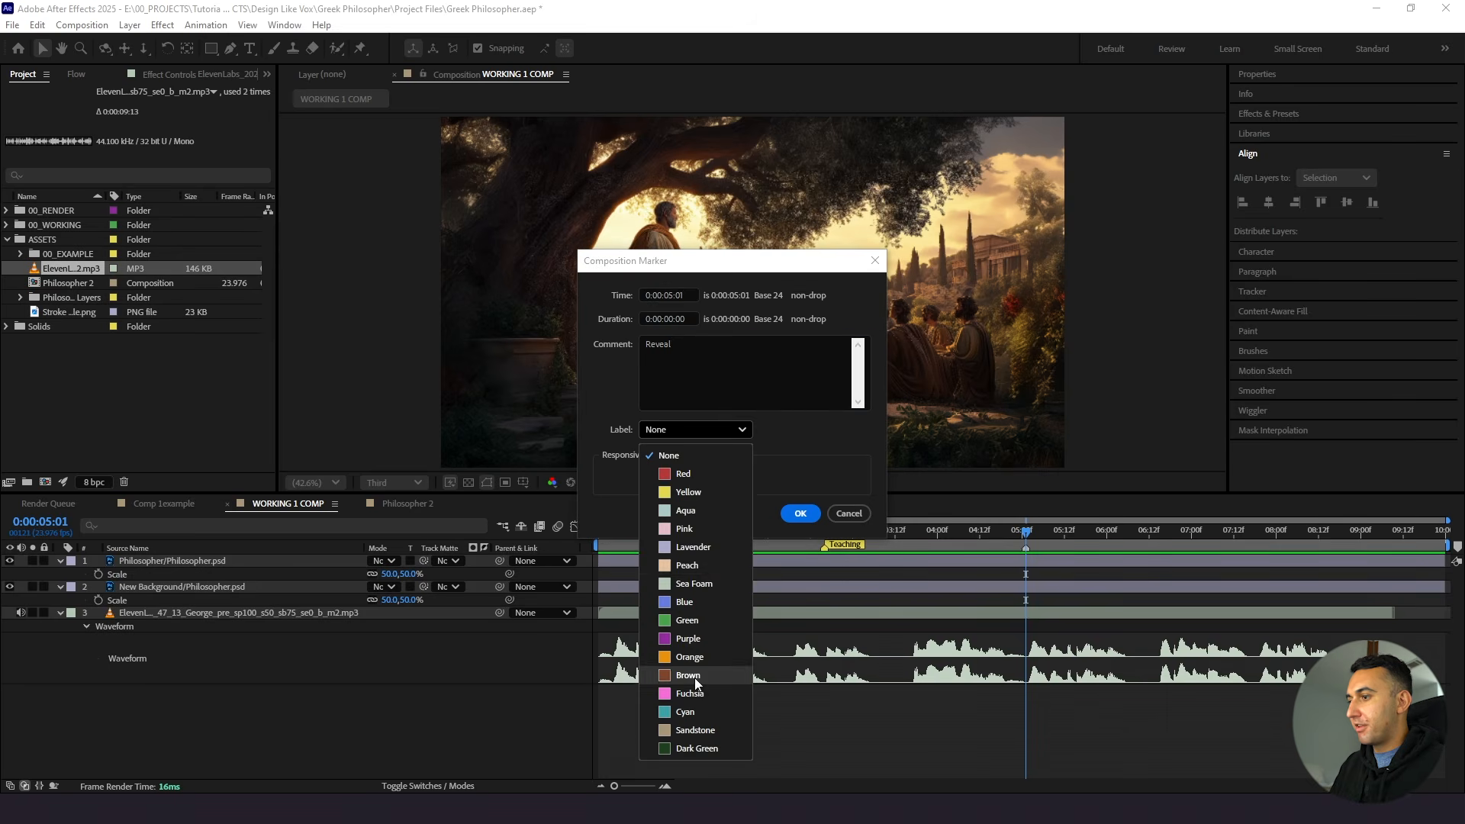
click(695, 706)
click(800, 512)
Play on from the "Reveal" marker and add a composition marker at 0:00:06:16 with the comment "Final Callout" and a fuchsia label
key(space)
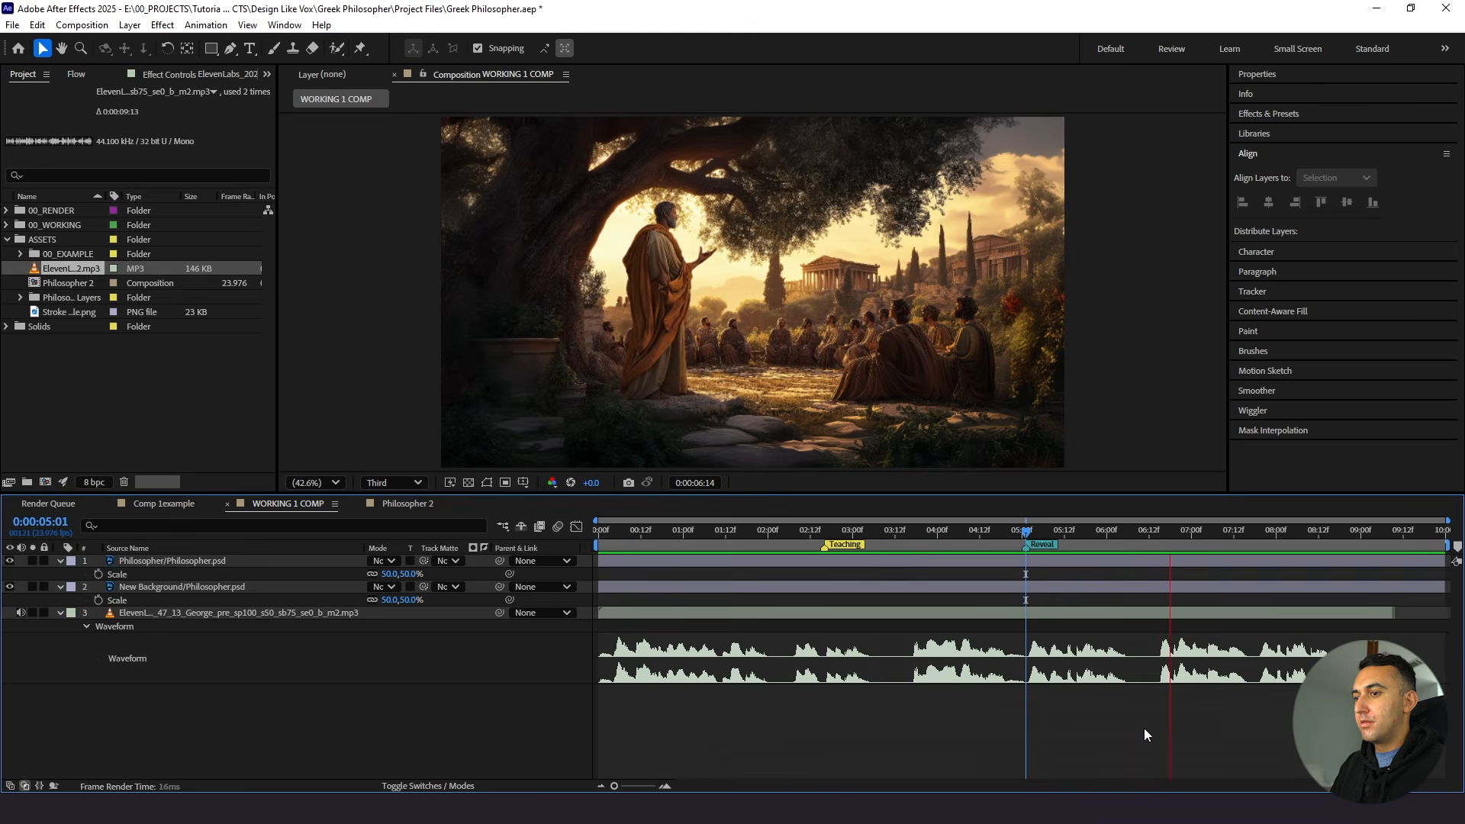
click(1162, 530)
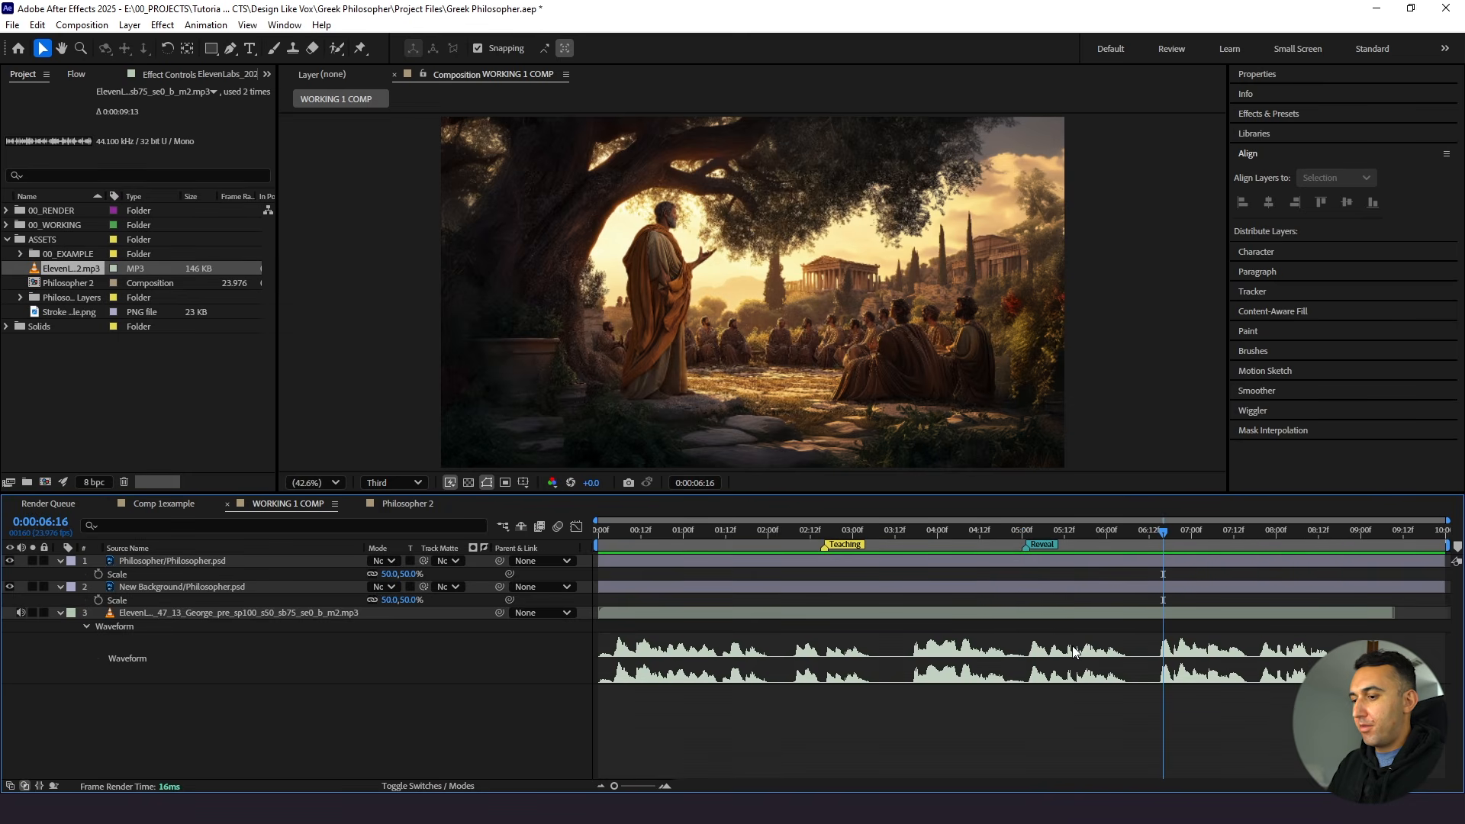
double_click(1163, 546)
text(Final Callout)
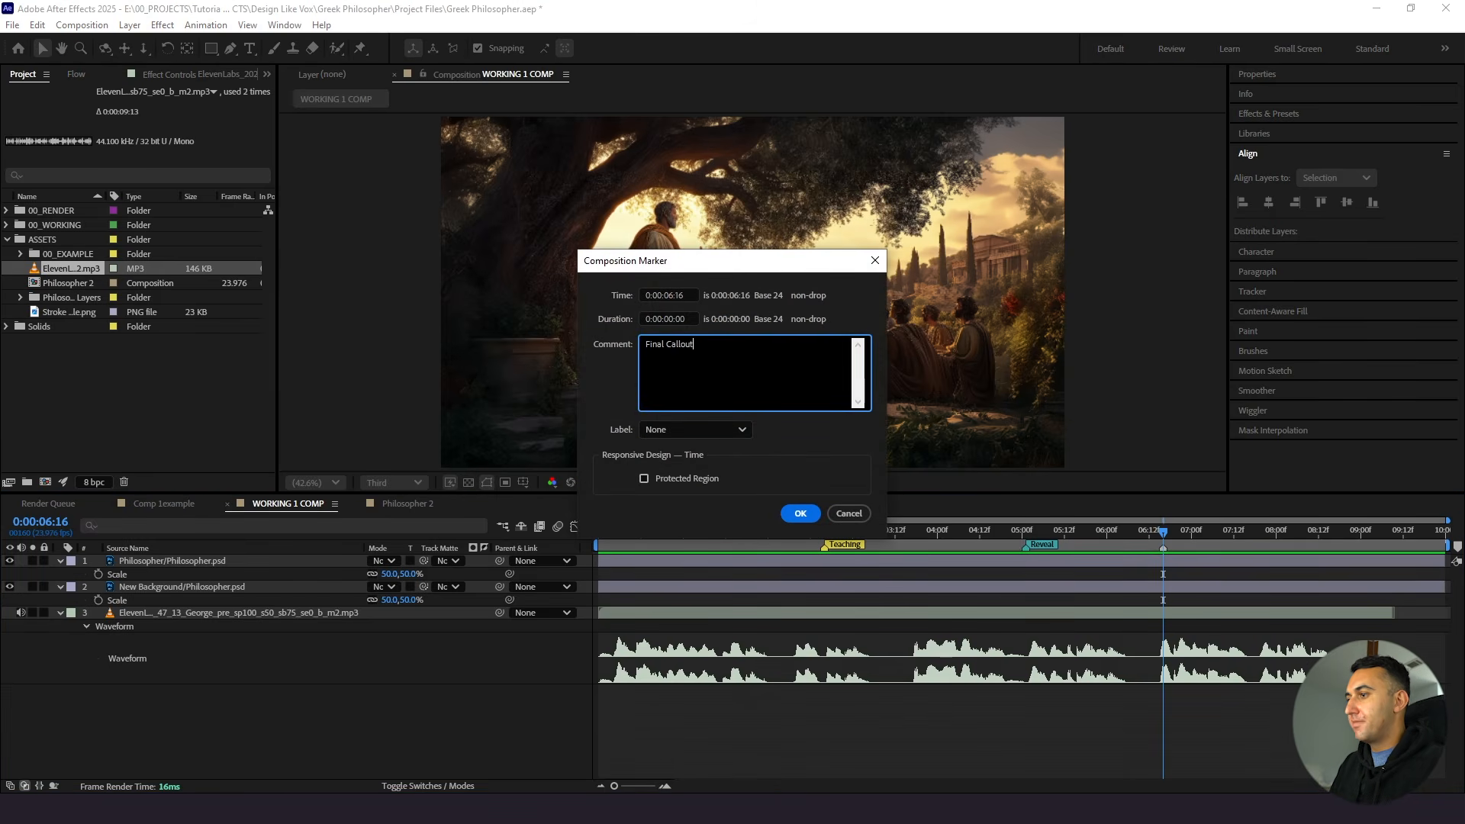
click(734, 431)
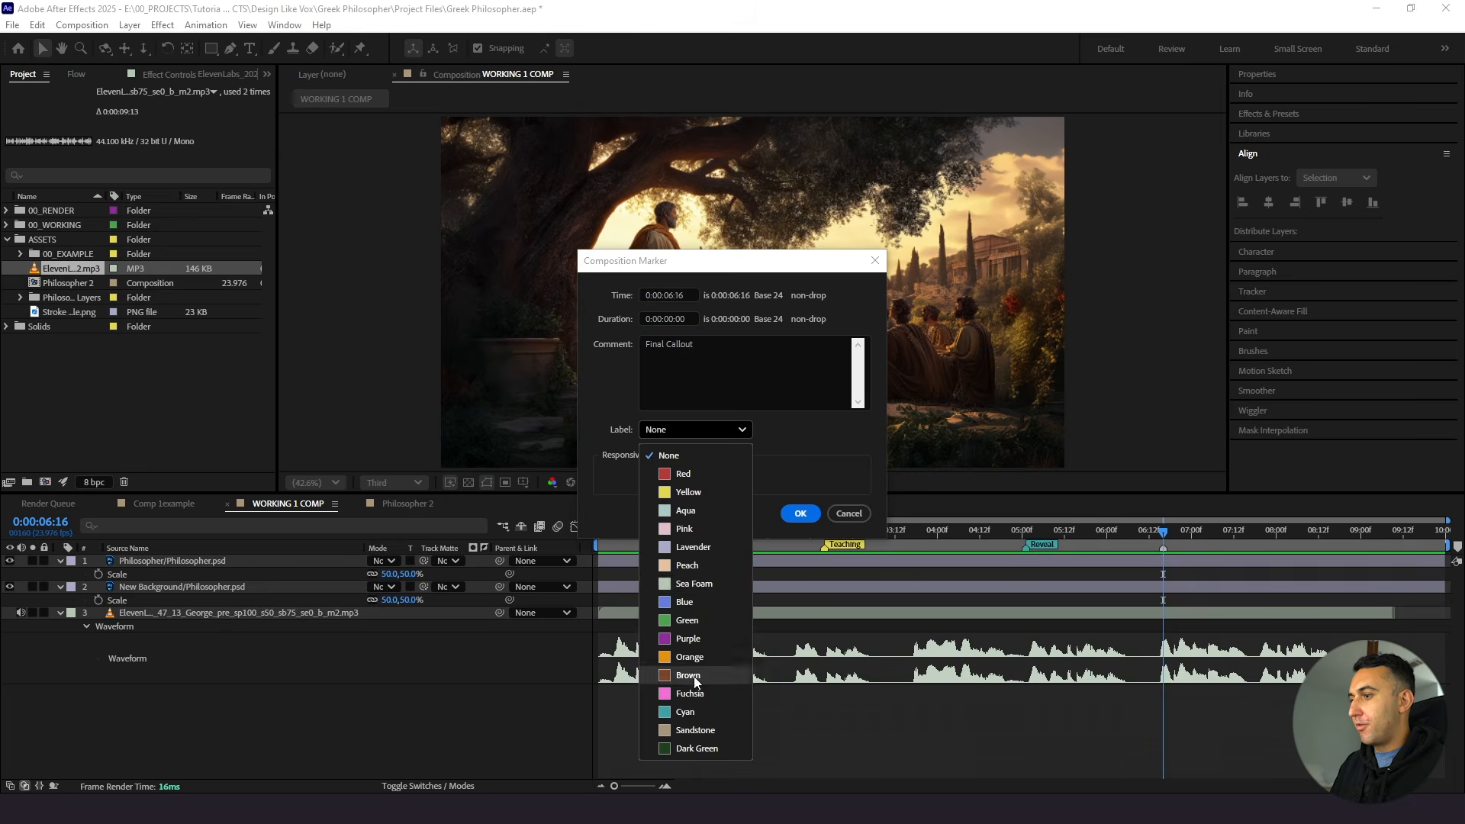
click(710, 694)
click(800, 514)
Play the narration again from the start and place a composition marker at 0:00:01:11
click(695, 539)
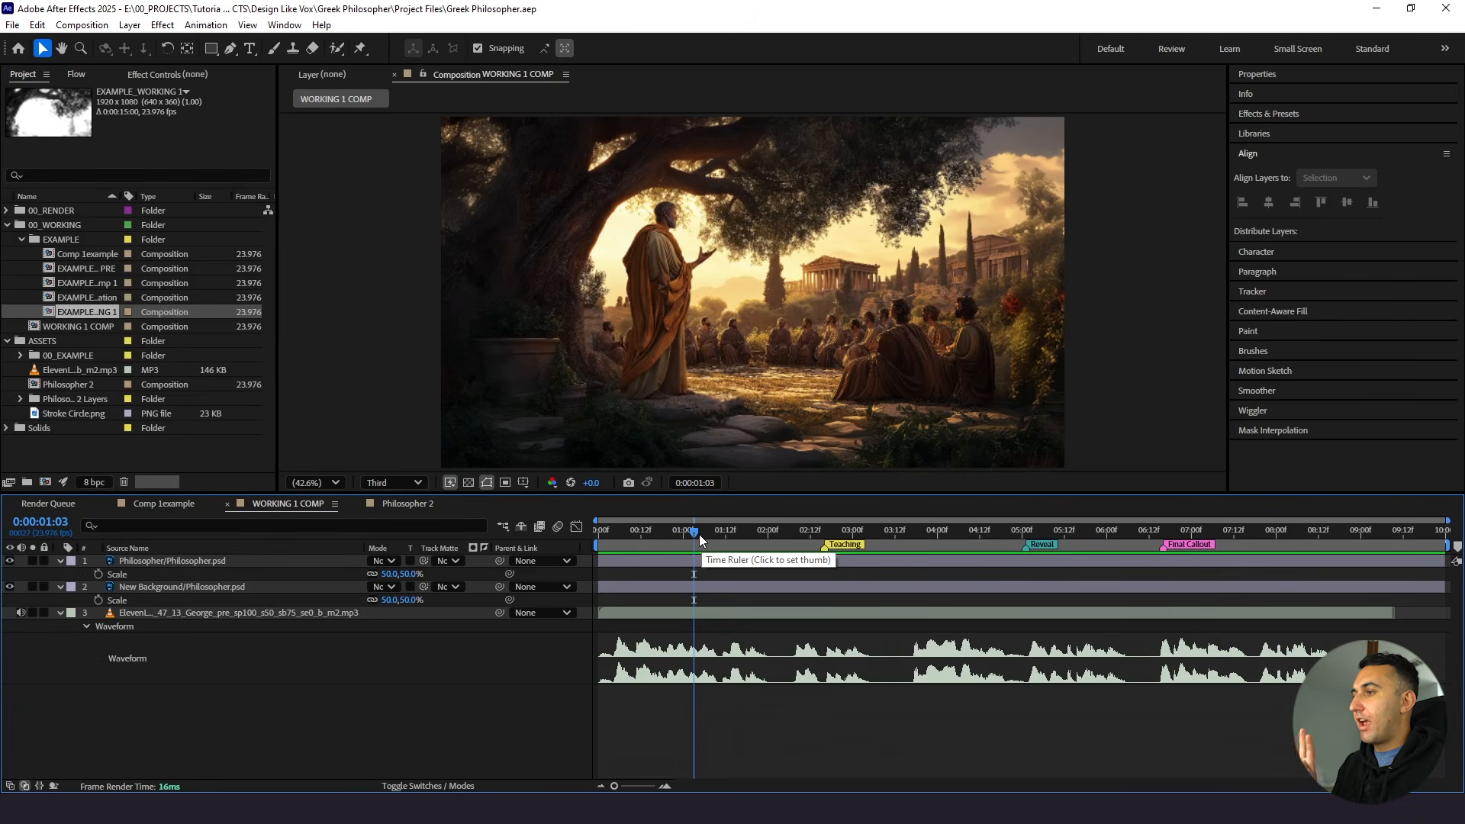
click(786, 531)
drag(786, 532, 820, 535)
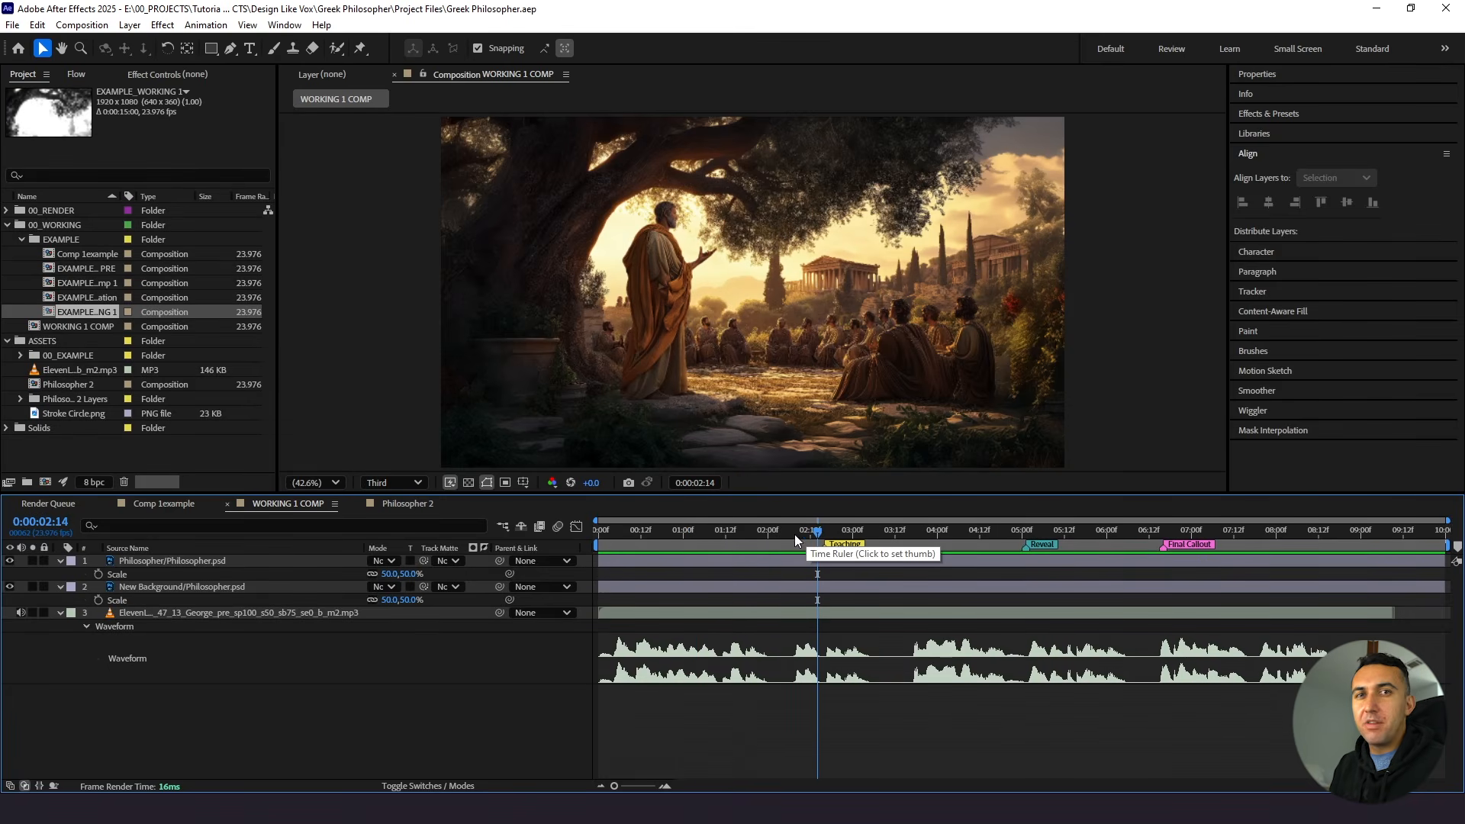
drag(753, 528, 583, 547)
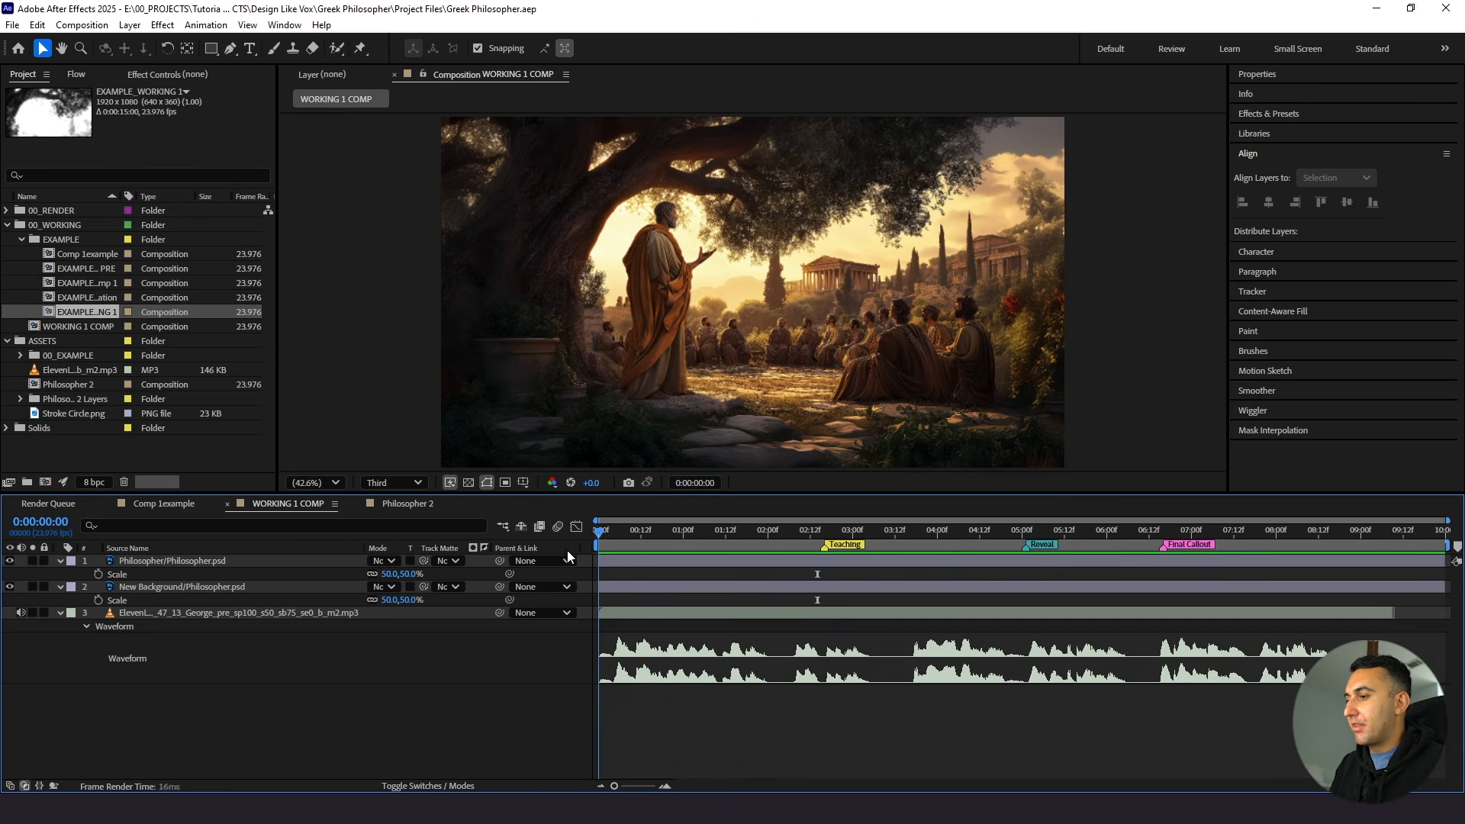
key(space)
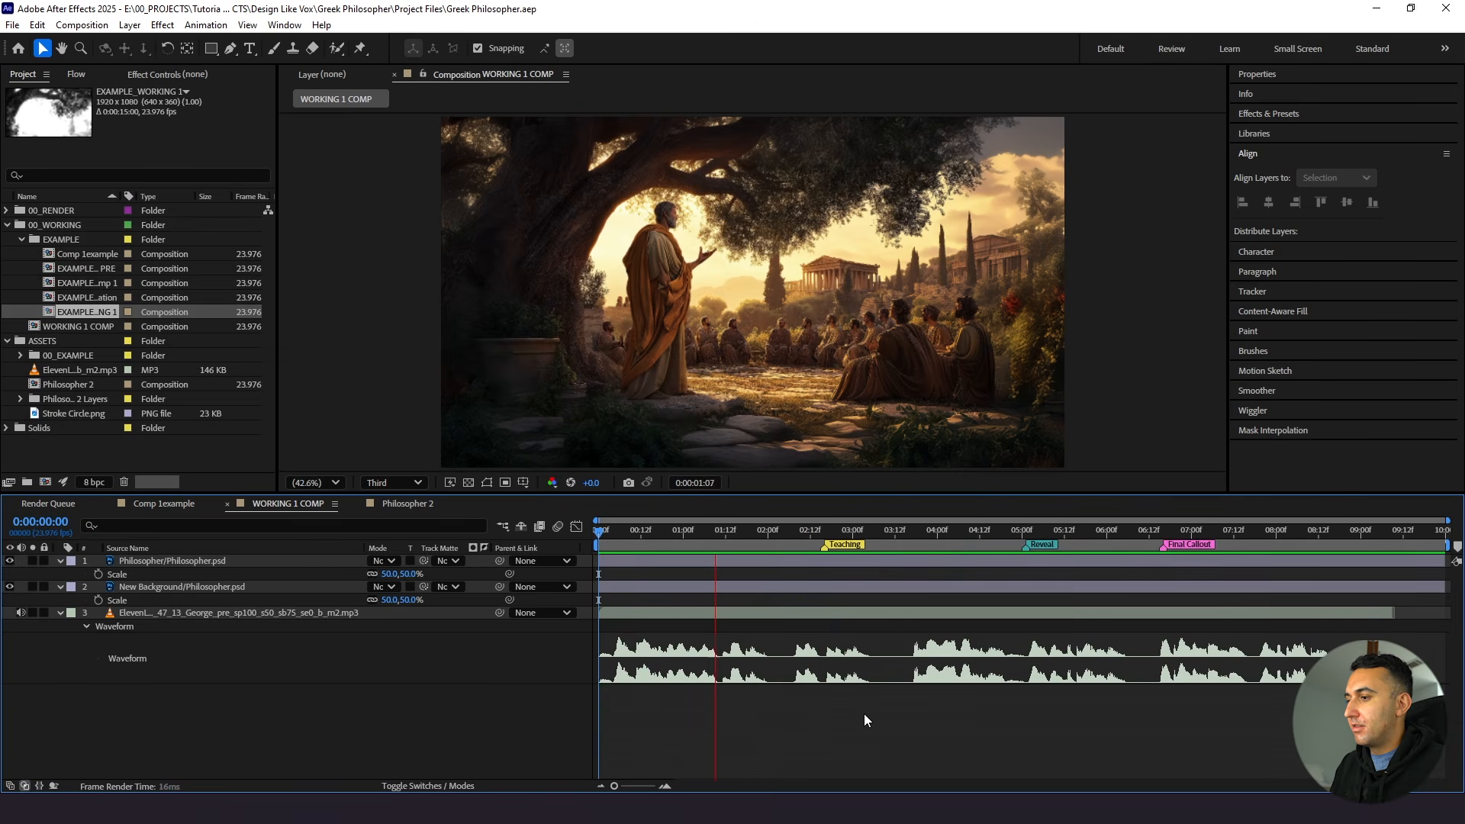
key(space)
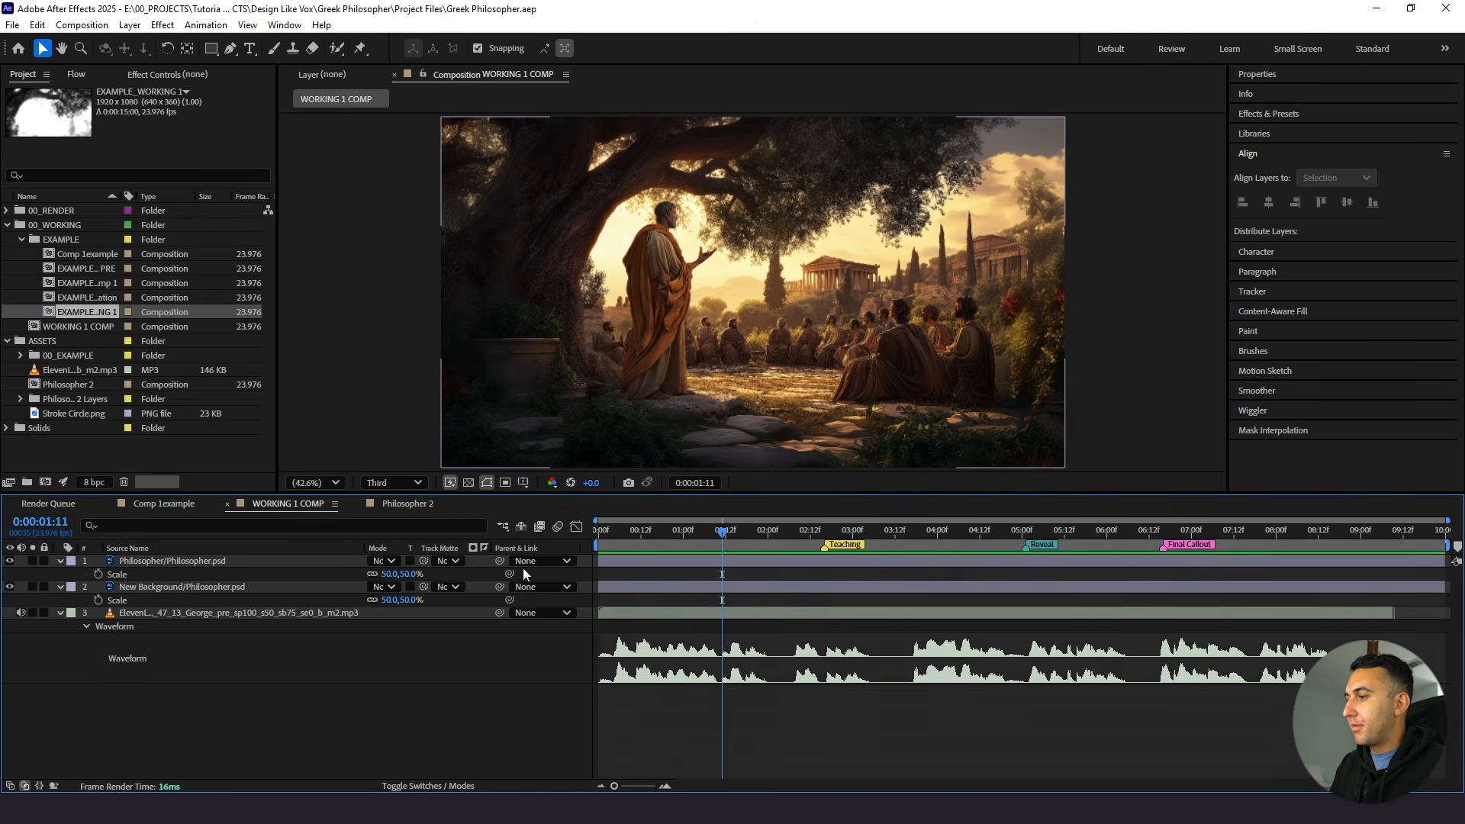
key(KP_Multiply)
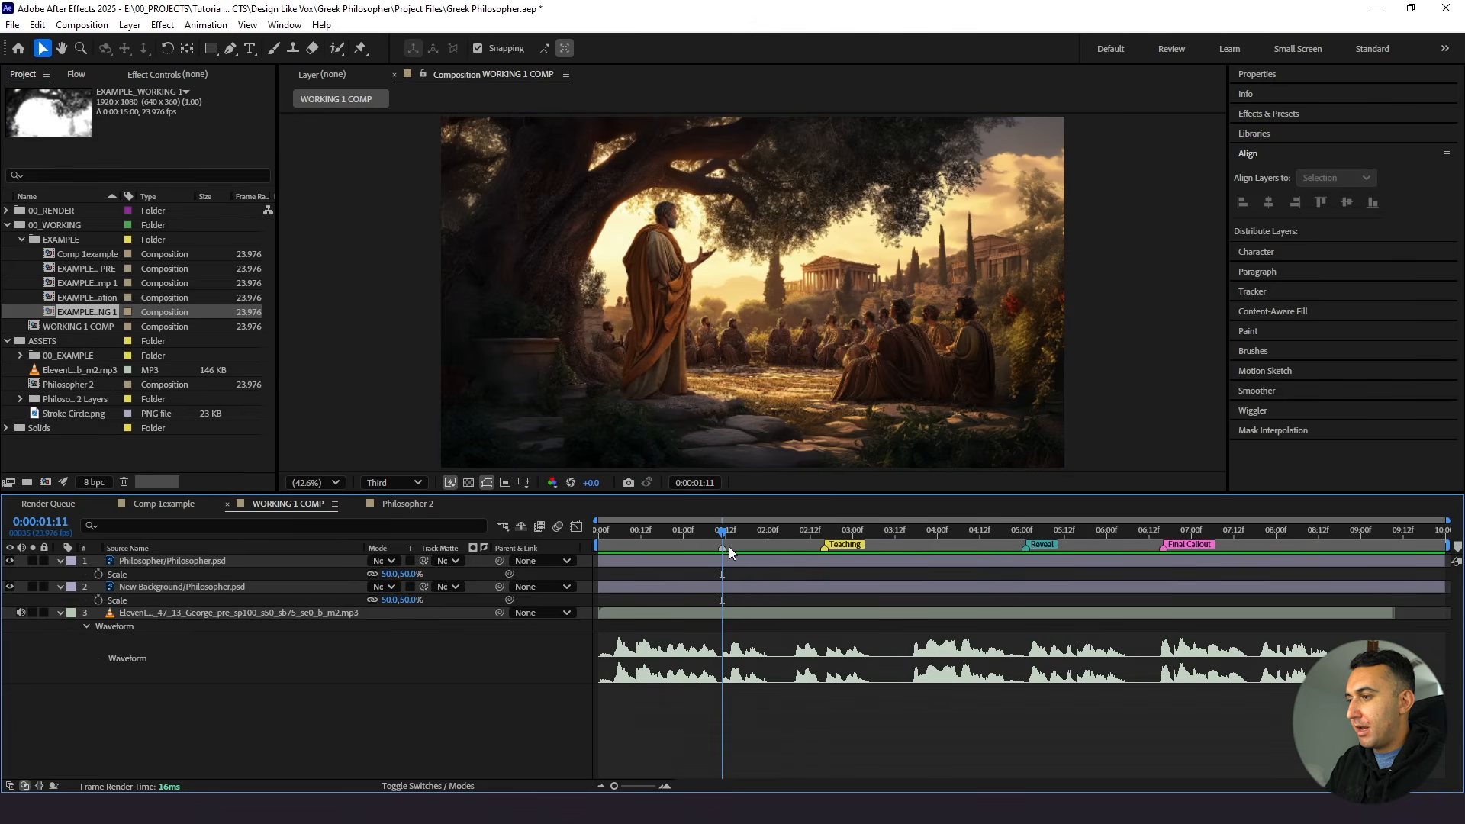
Give the composition marker at 0:00:01:11 the comment "Callout" and a green label
double_click(721, 546)
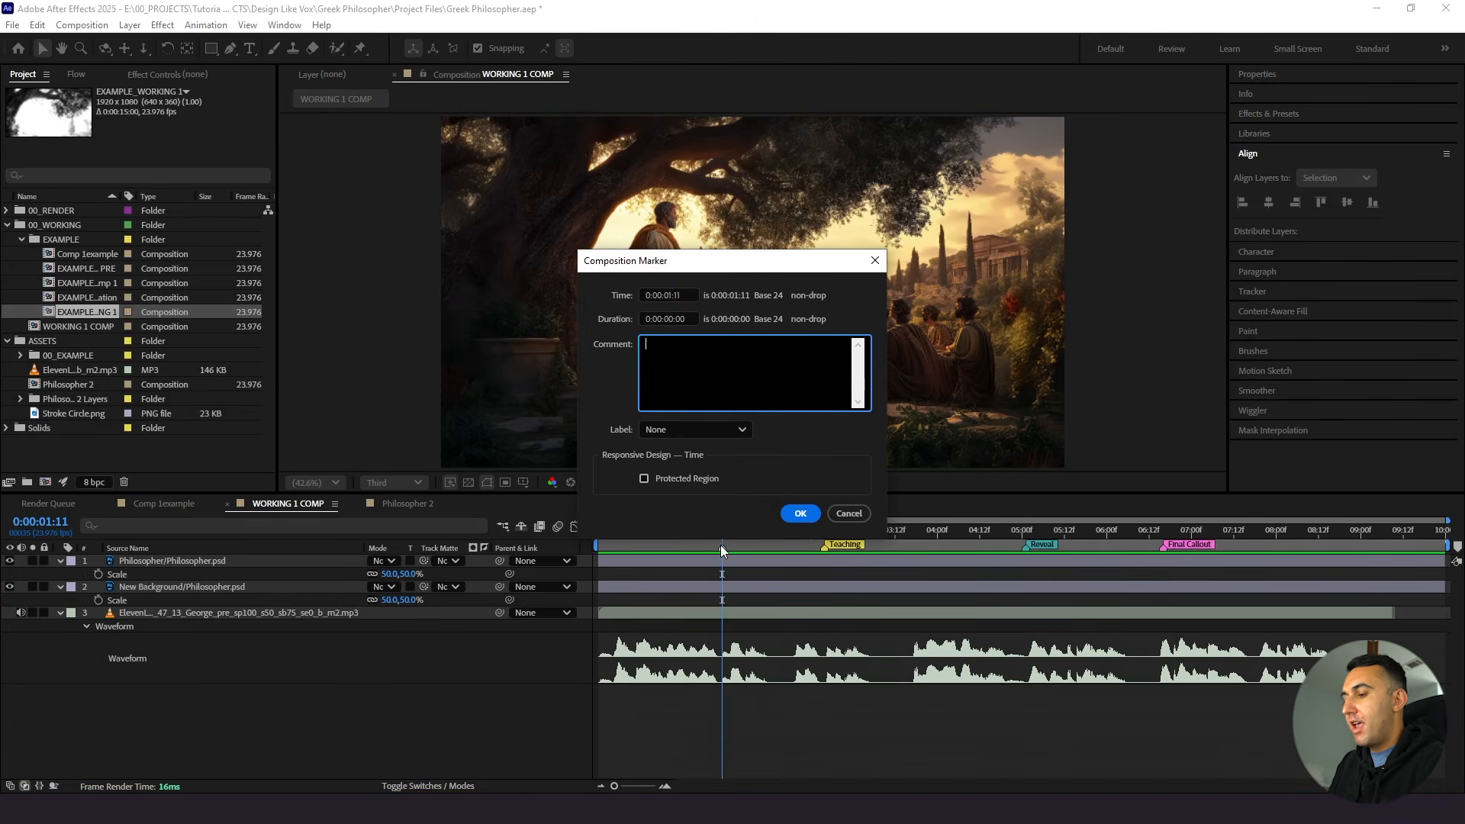
text(Callout)
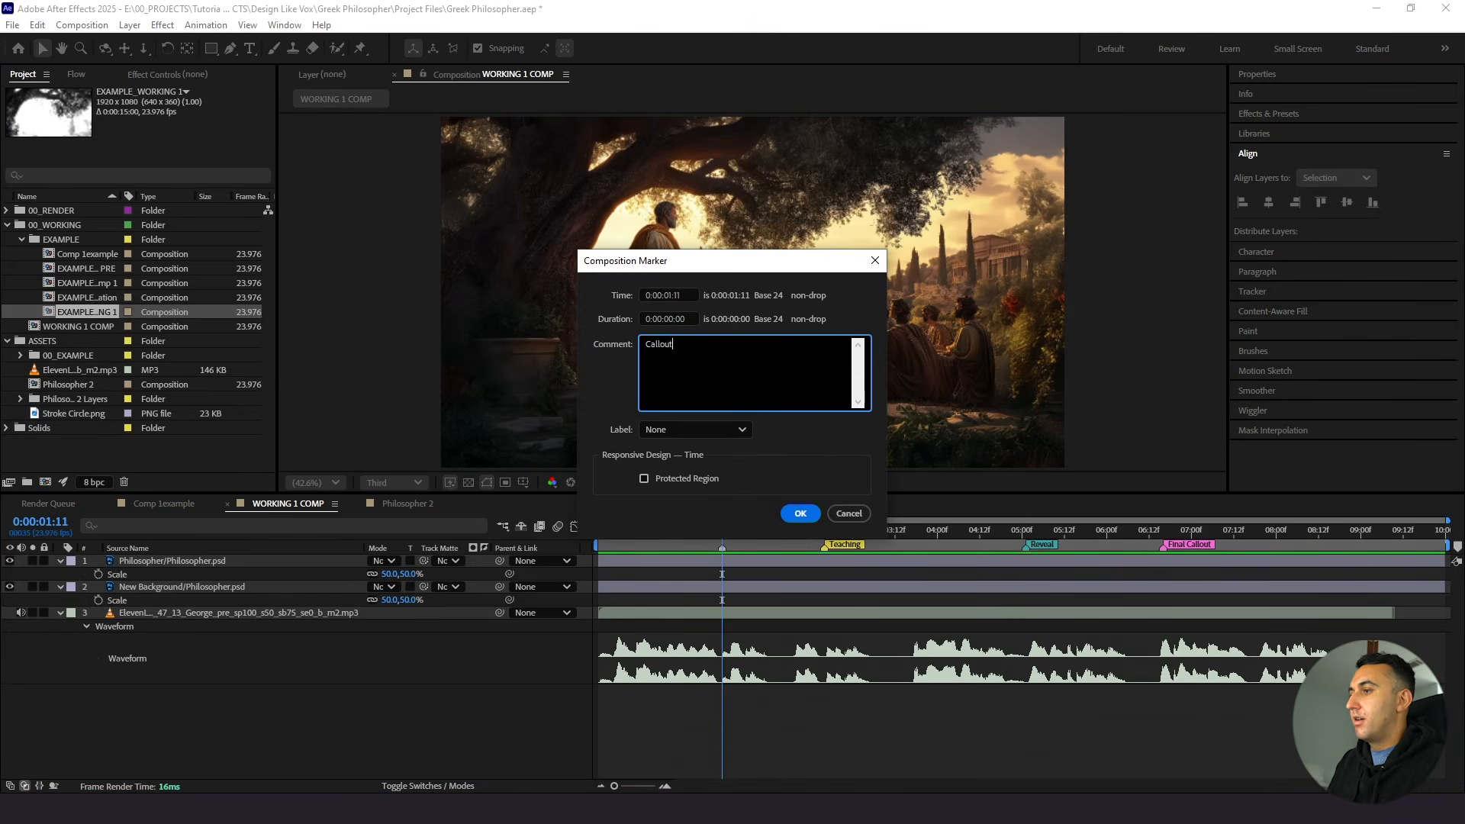
click(746, 429)
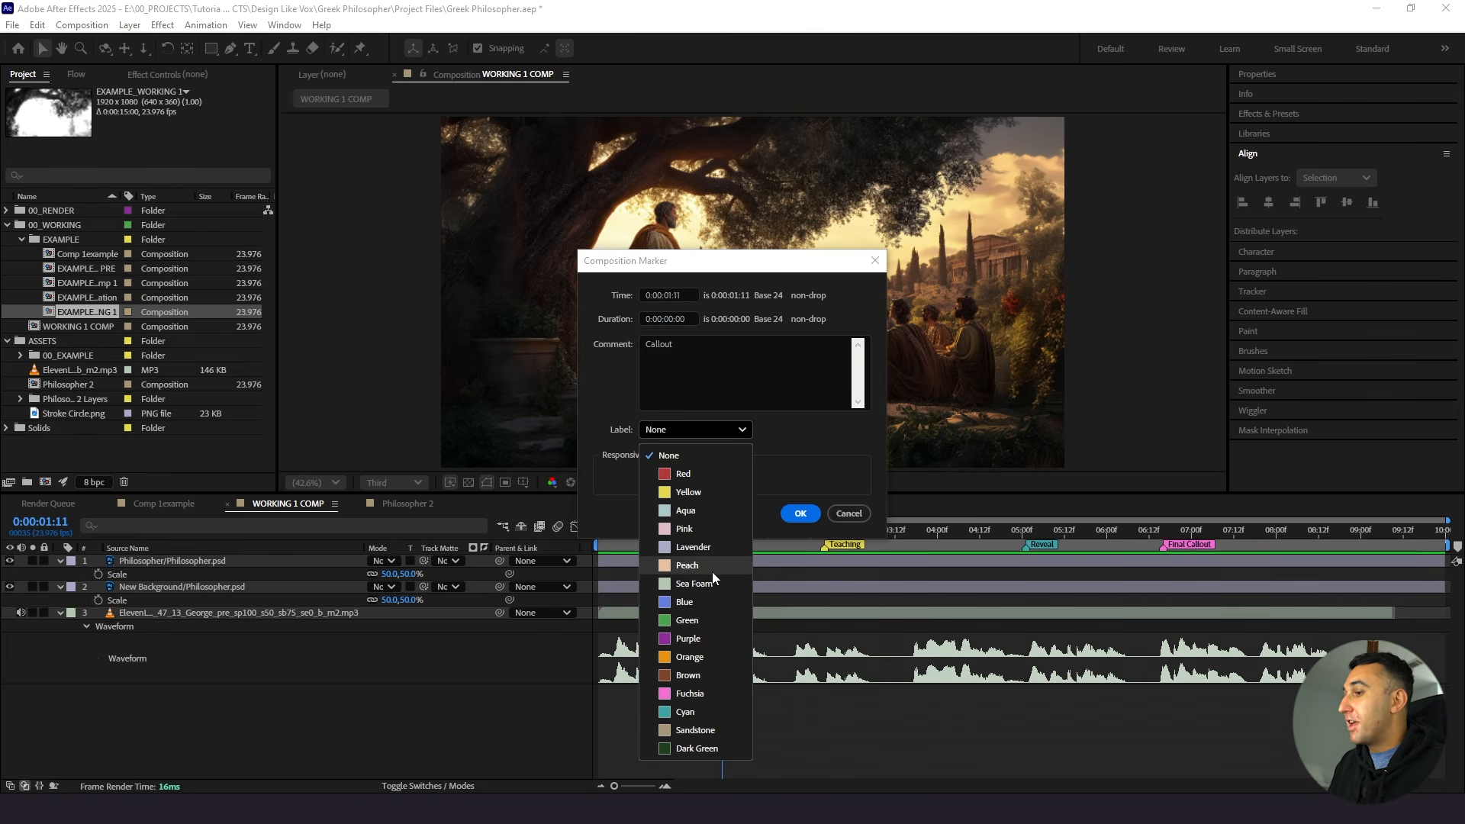
click(701, 622)
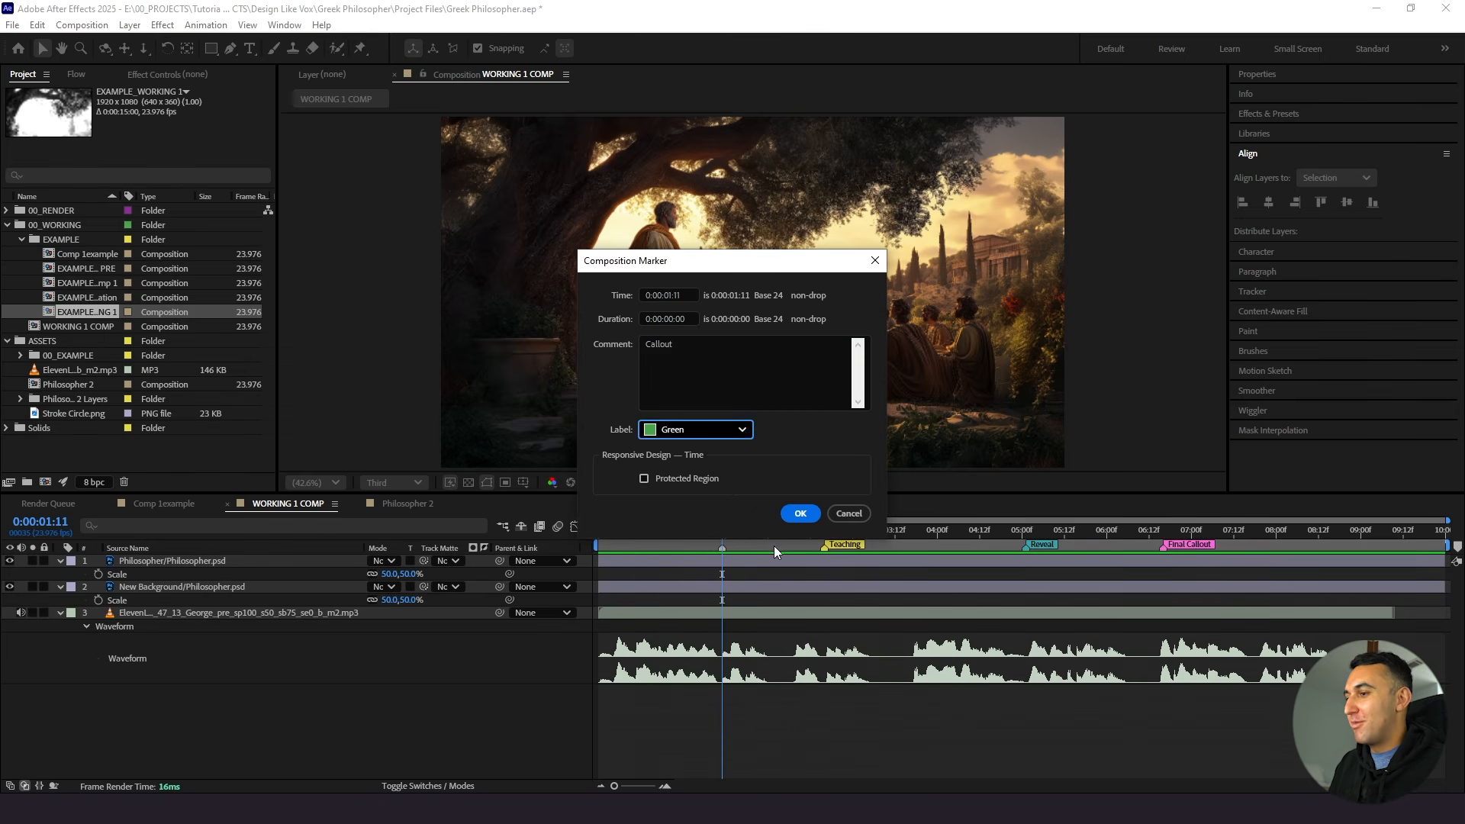
click(800, 514)
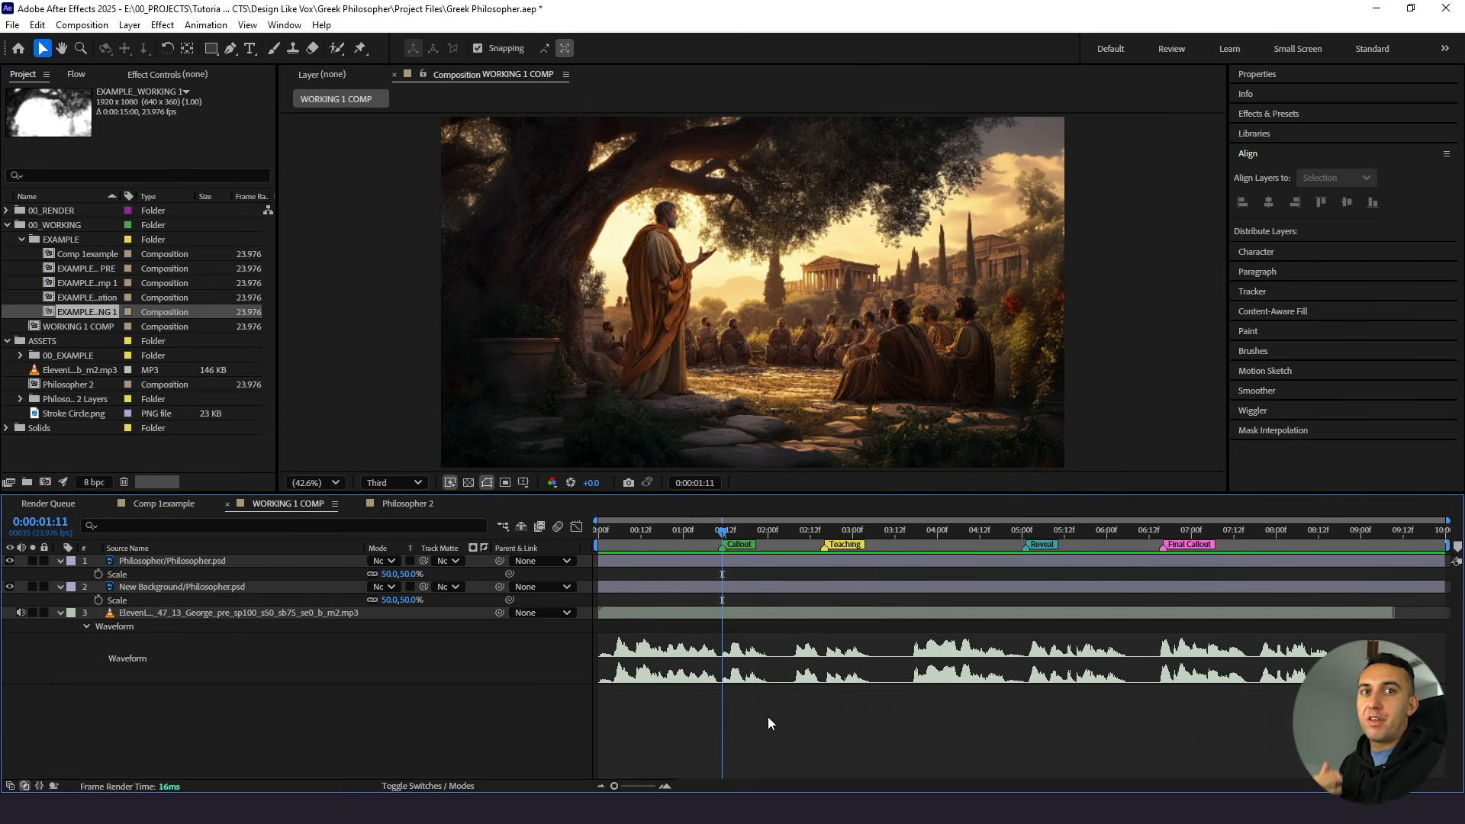
Collapse the open layer properties in the timeline and save the project
key(u)
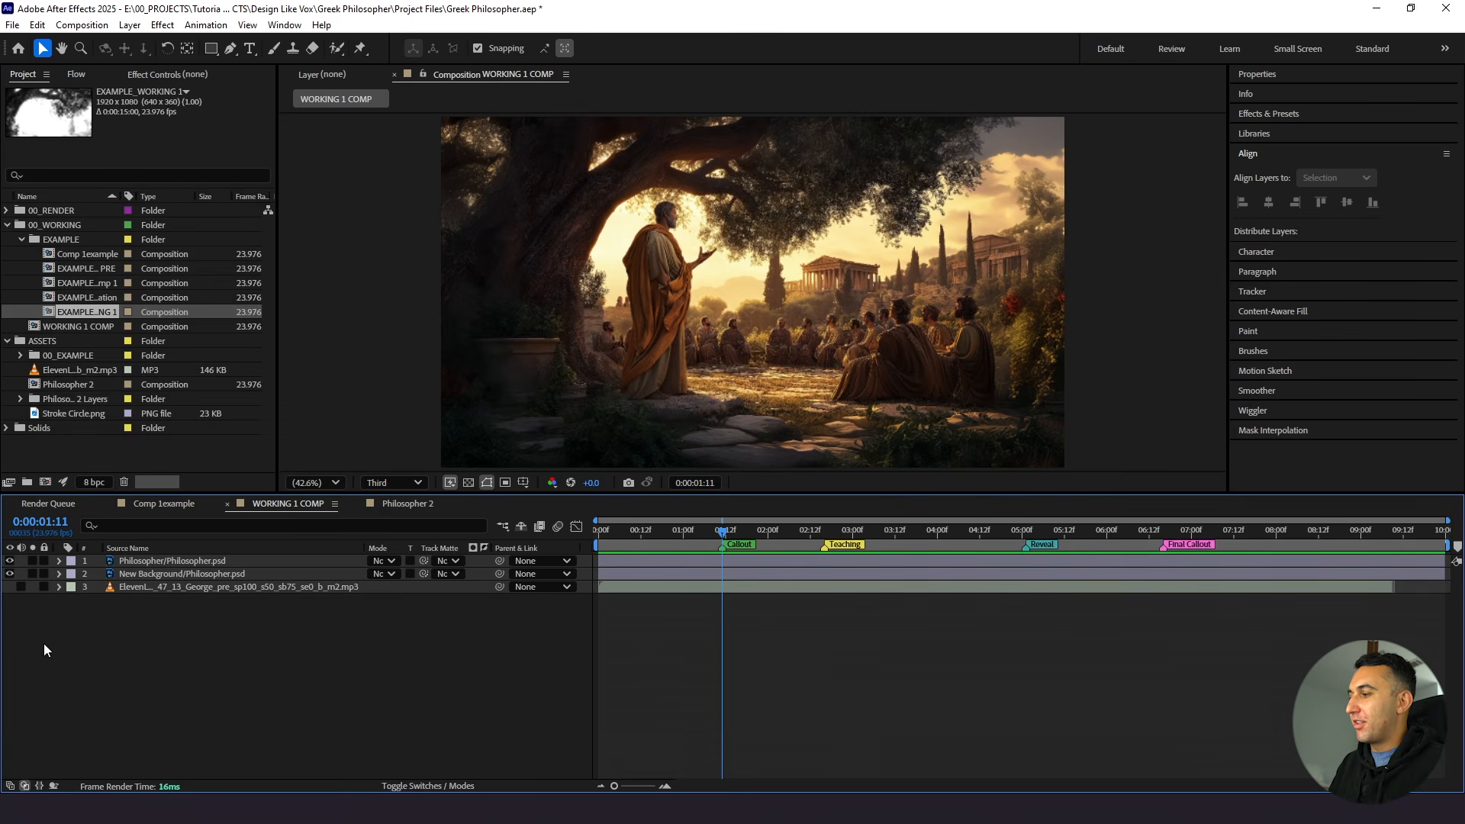
key(ctrl+s)
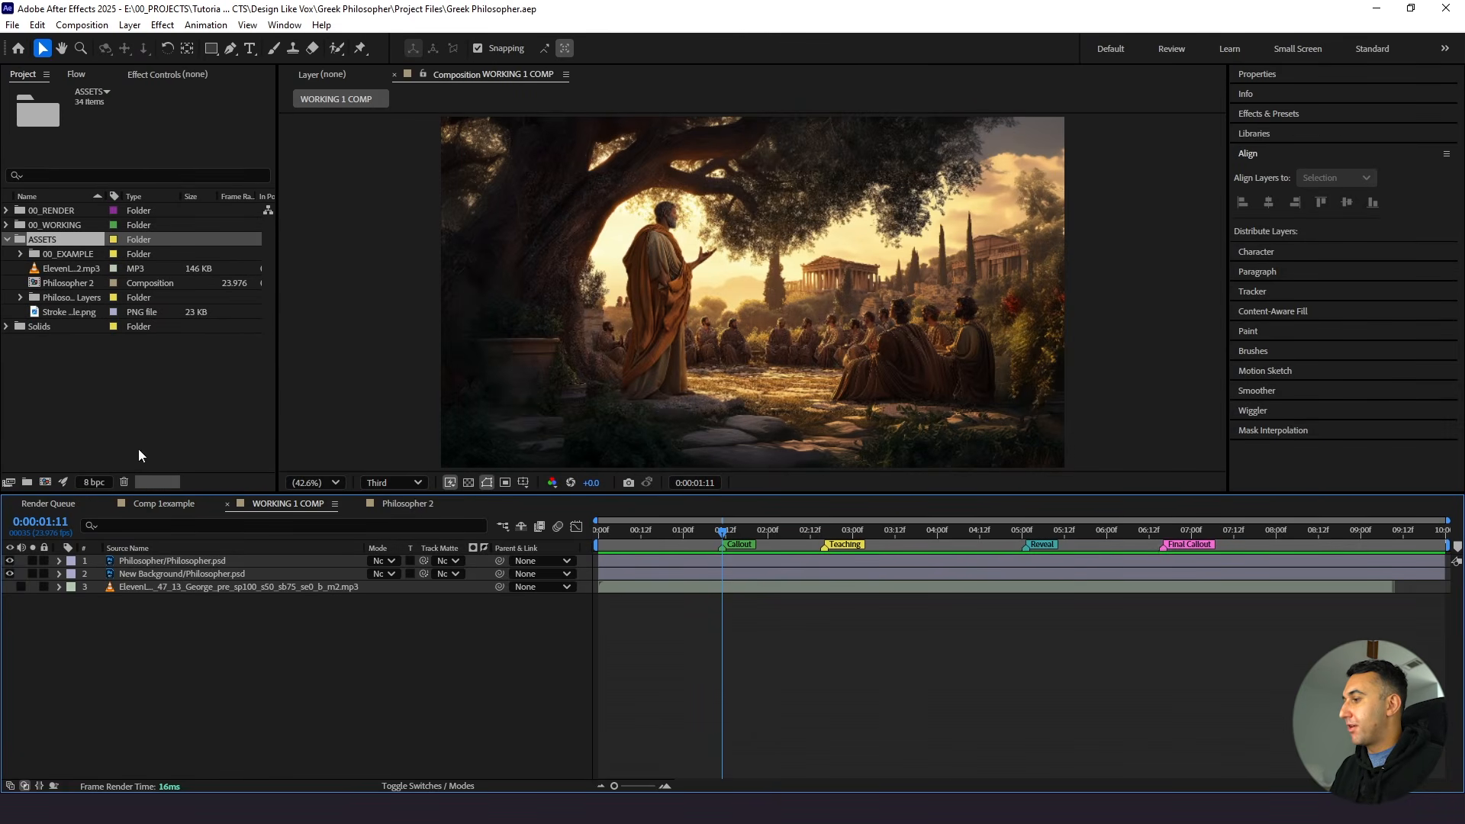
Pre-compose the Philosopher/Philosopher.psd layer as "PHILOSOPHER PRE", moving all attributes into the new composition
right_click(200, 562)
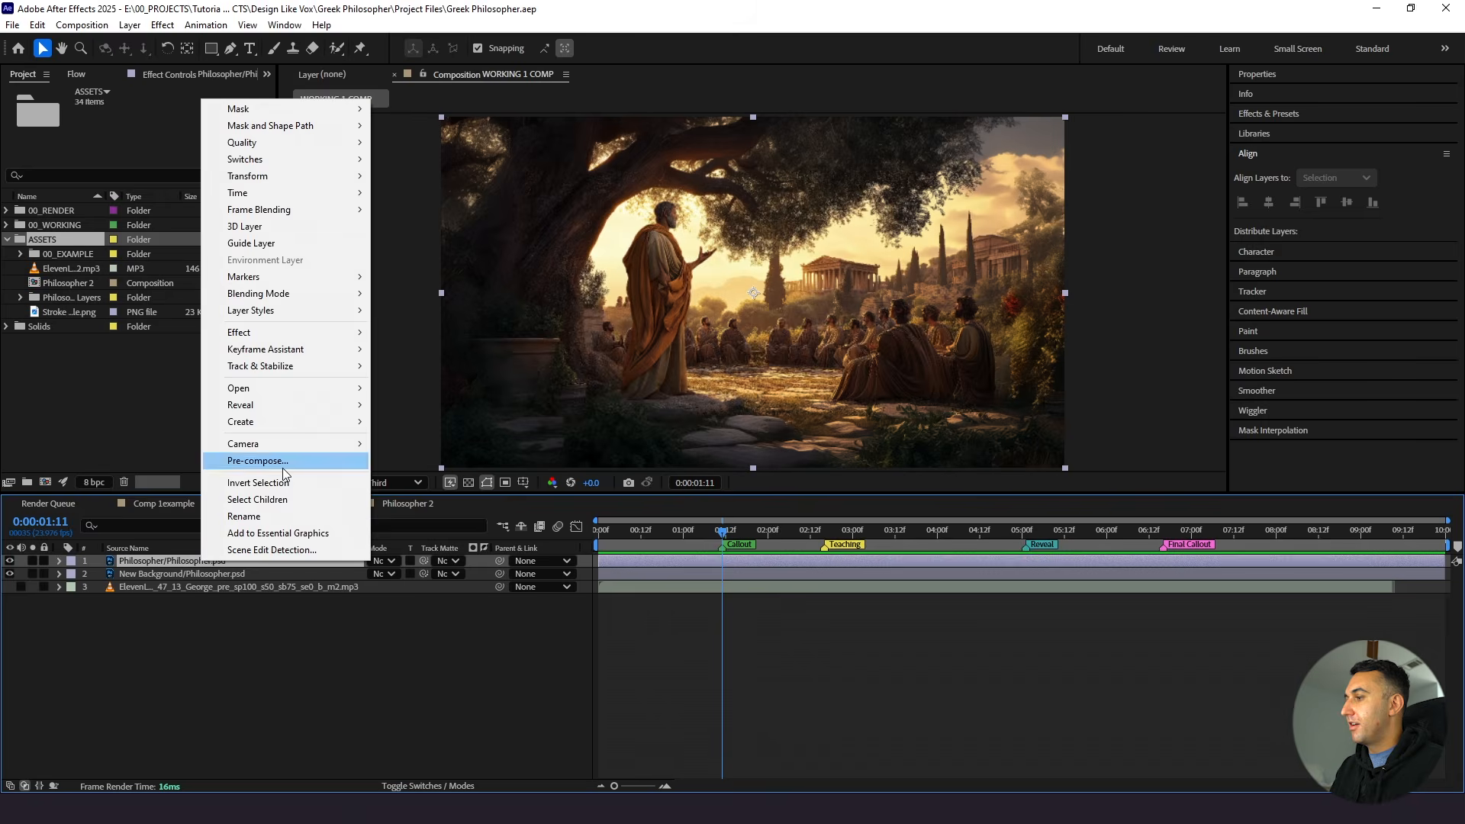
click(282, 468)
key(Caps_Lock)
text(phi)
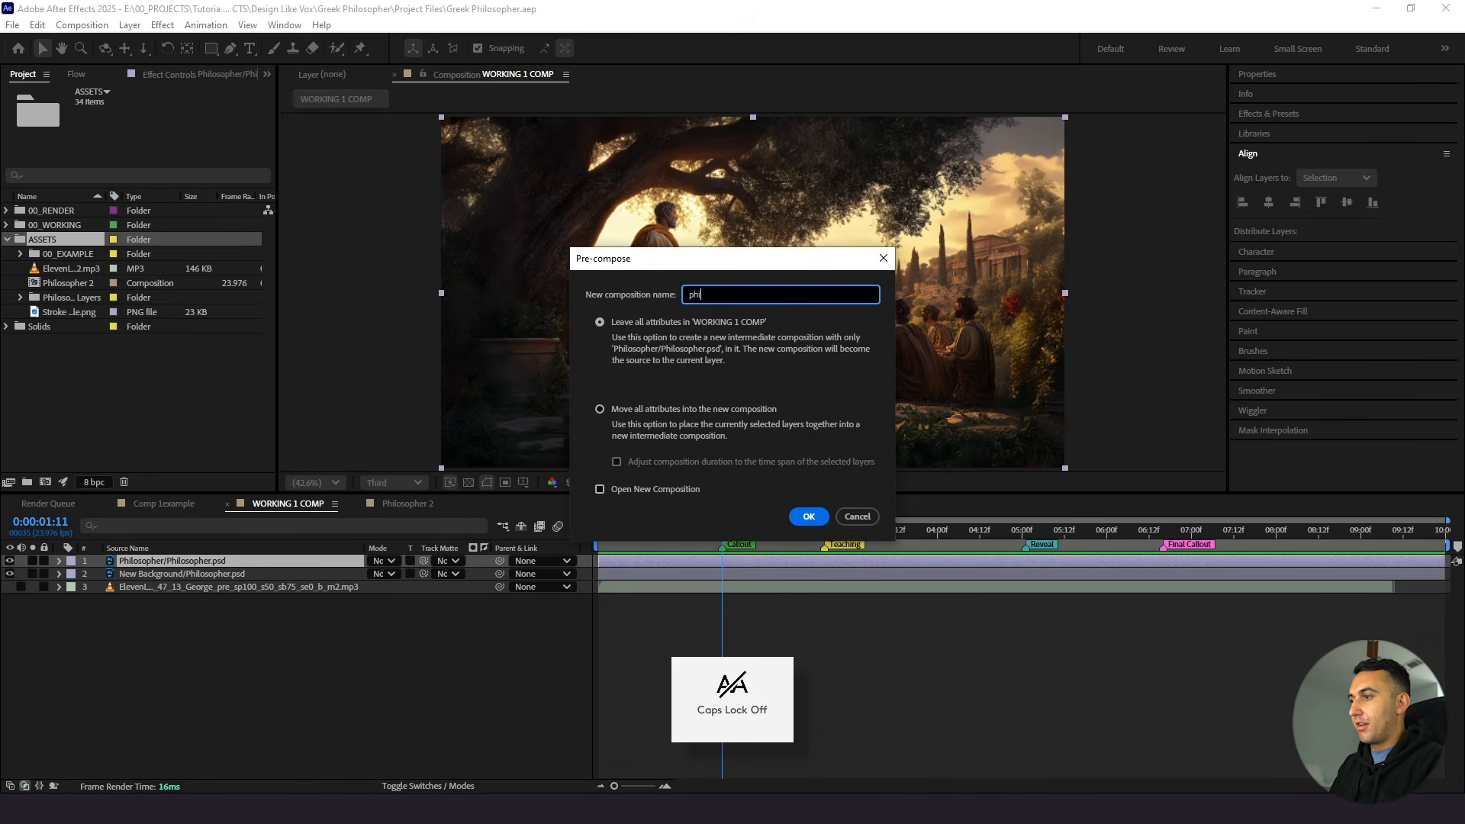
key(Caps_Lock)
key(BackSpace)
text(PHILOSOPHER PRE)
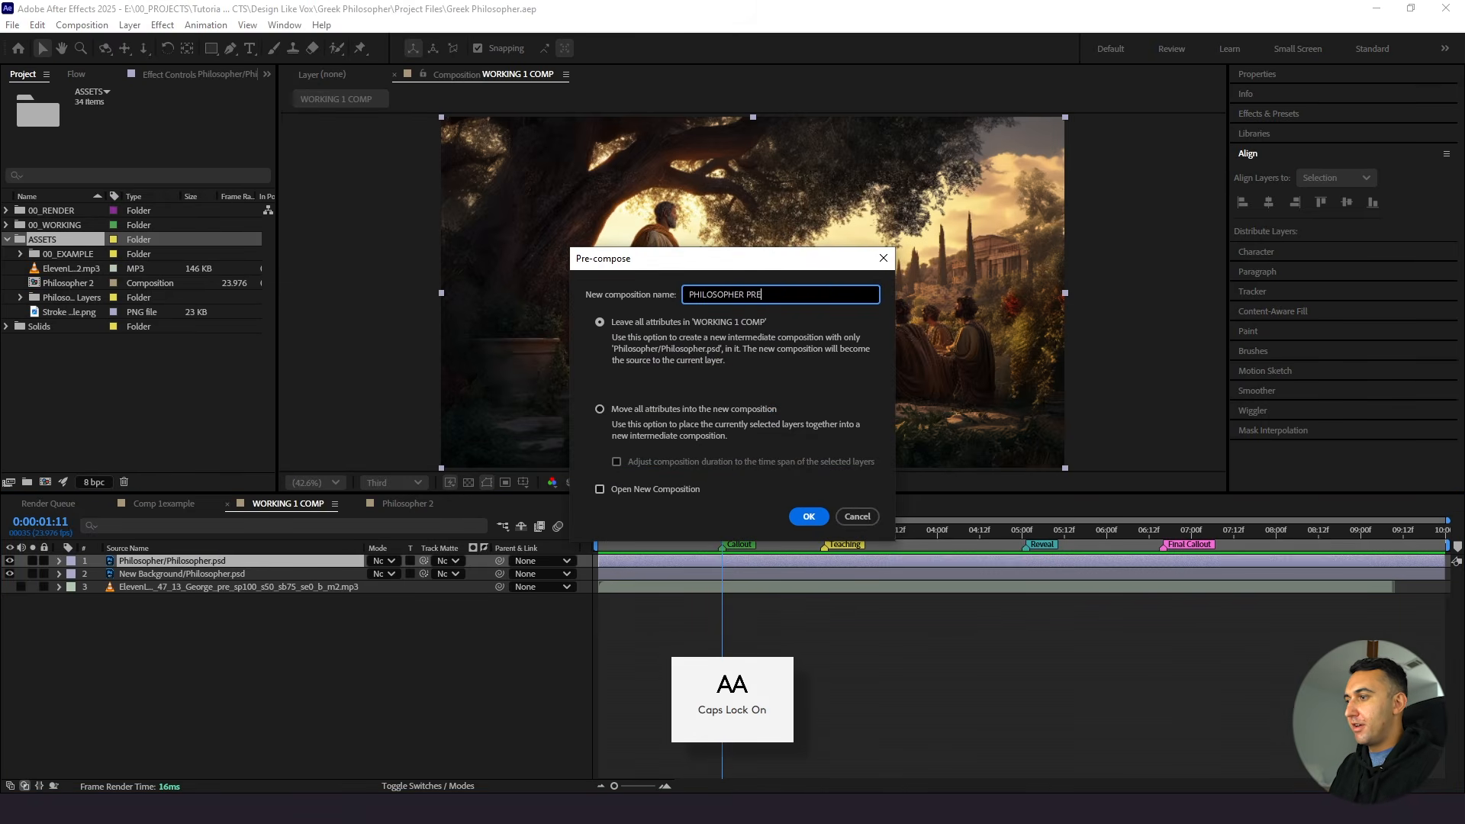
click(610, 409)
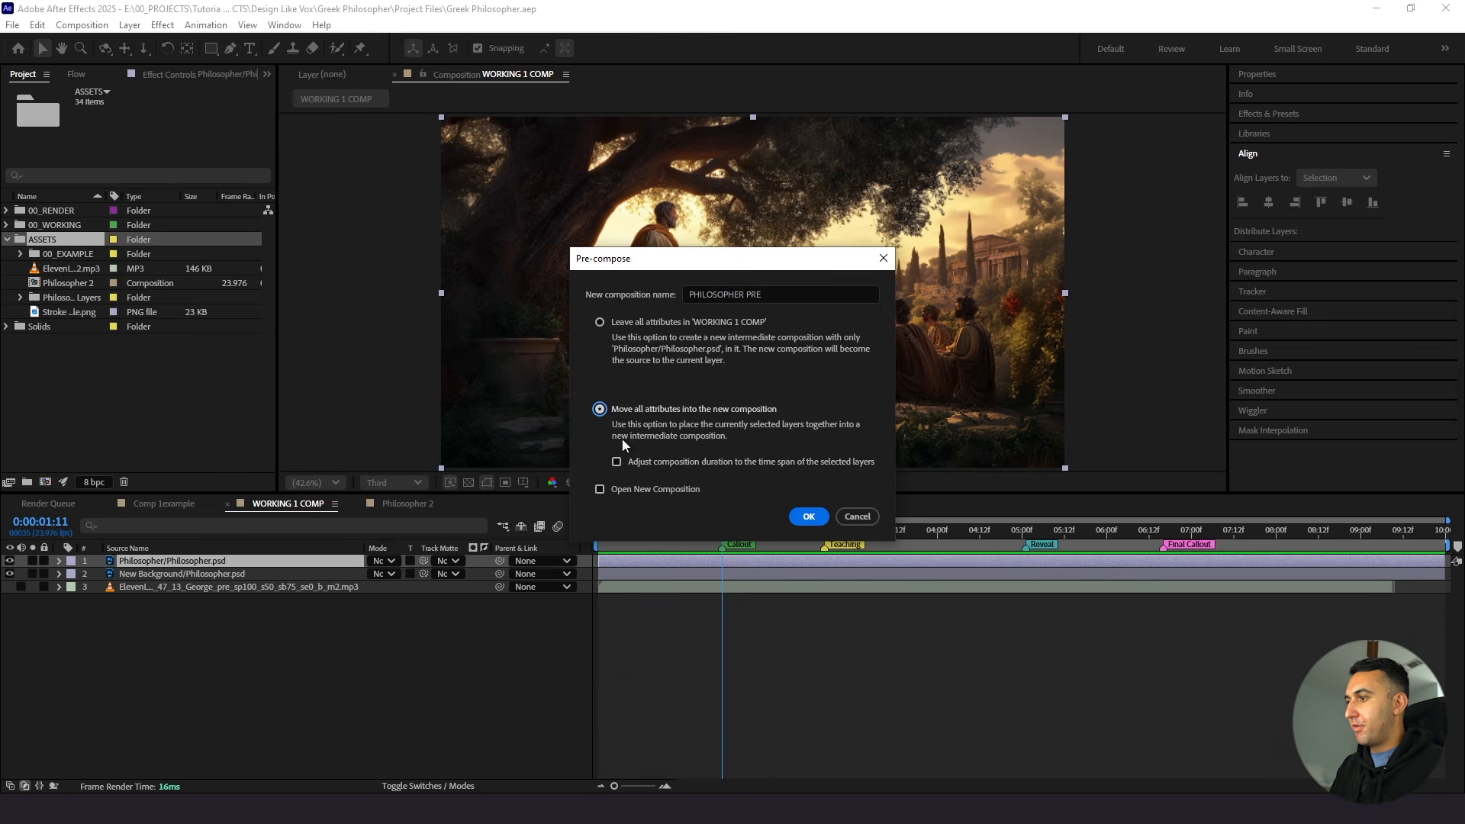
click(808, 516)
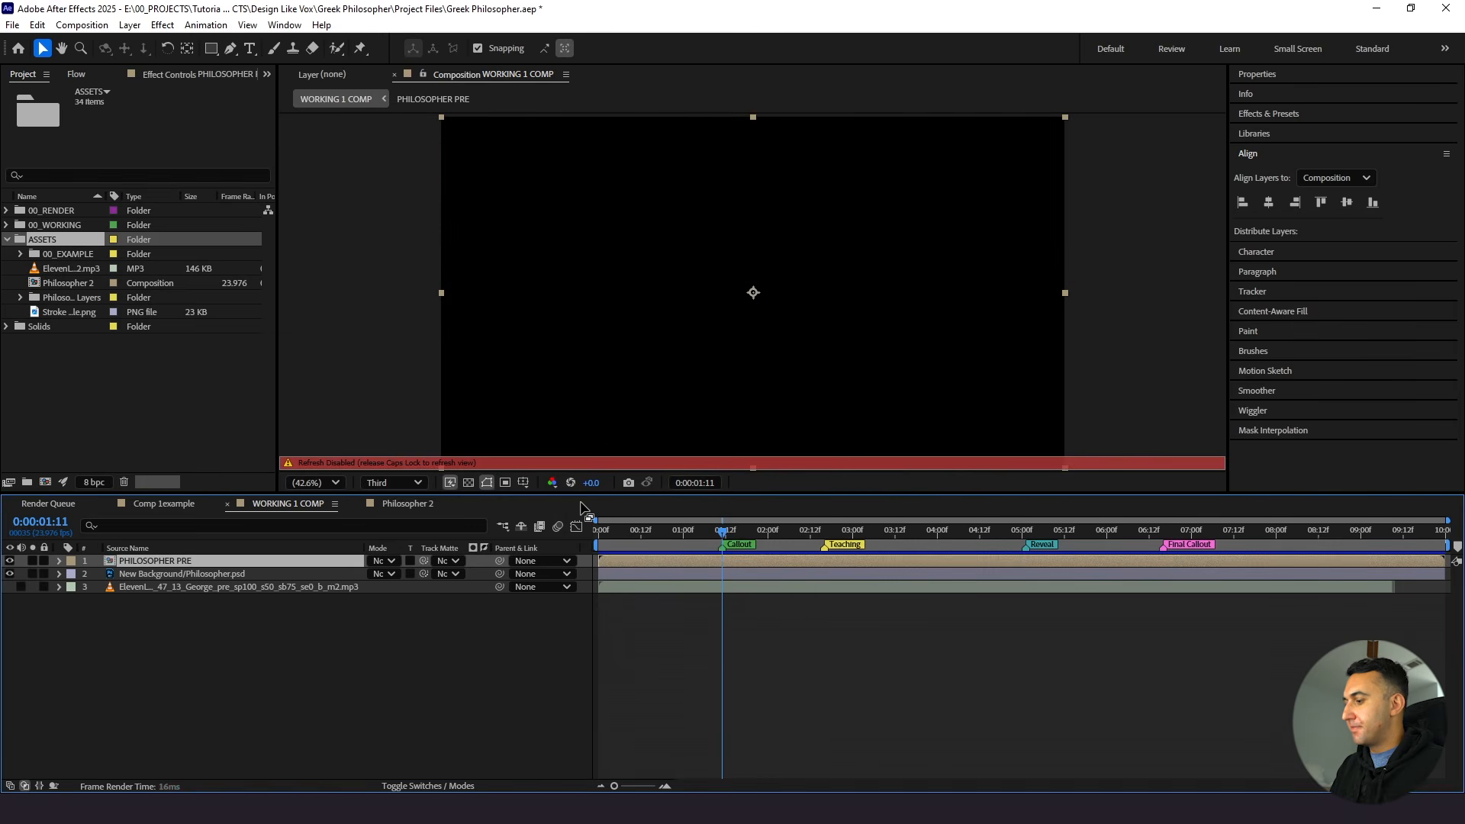
key(Caps_Lock)
Pre-compose the New Background/Philosopher.psd layer as "BACKGROUND PRE", moving all attributes into the new composition
click(208, 574)
right_click(208, 575)
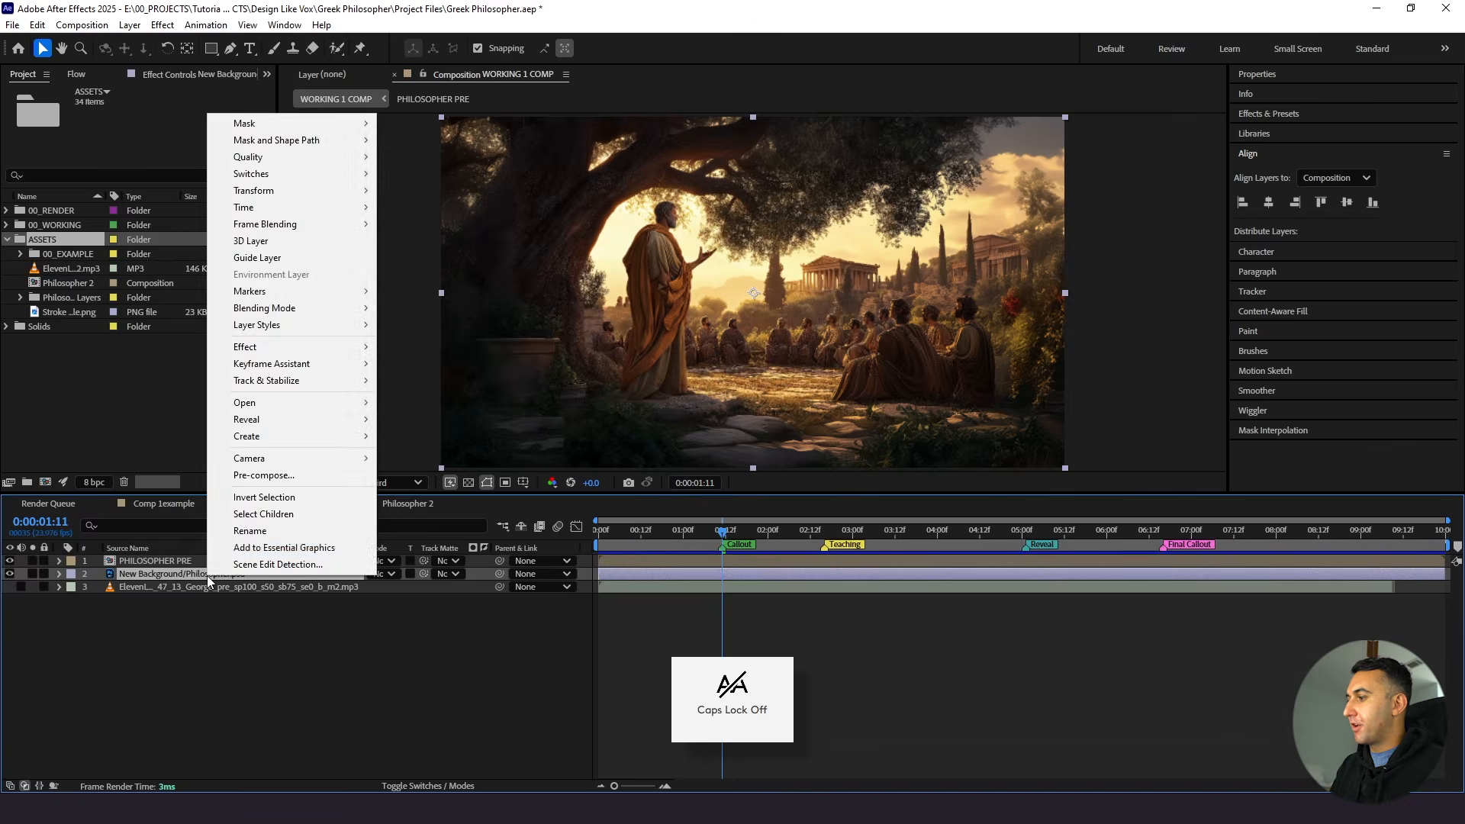
click(264, 477)
text(ba)
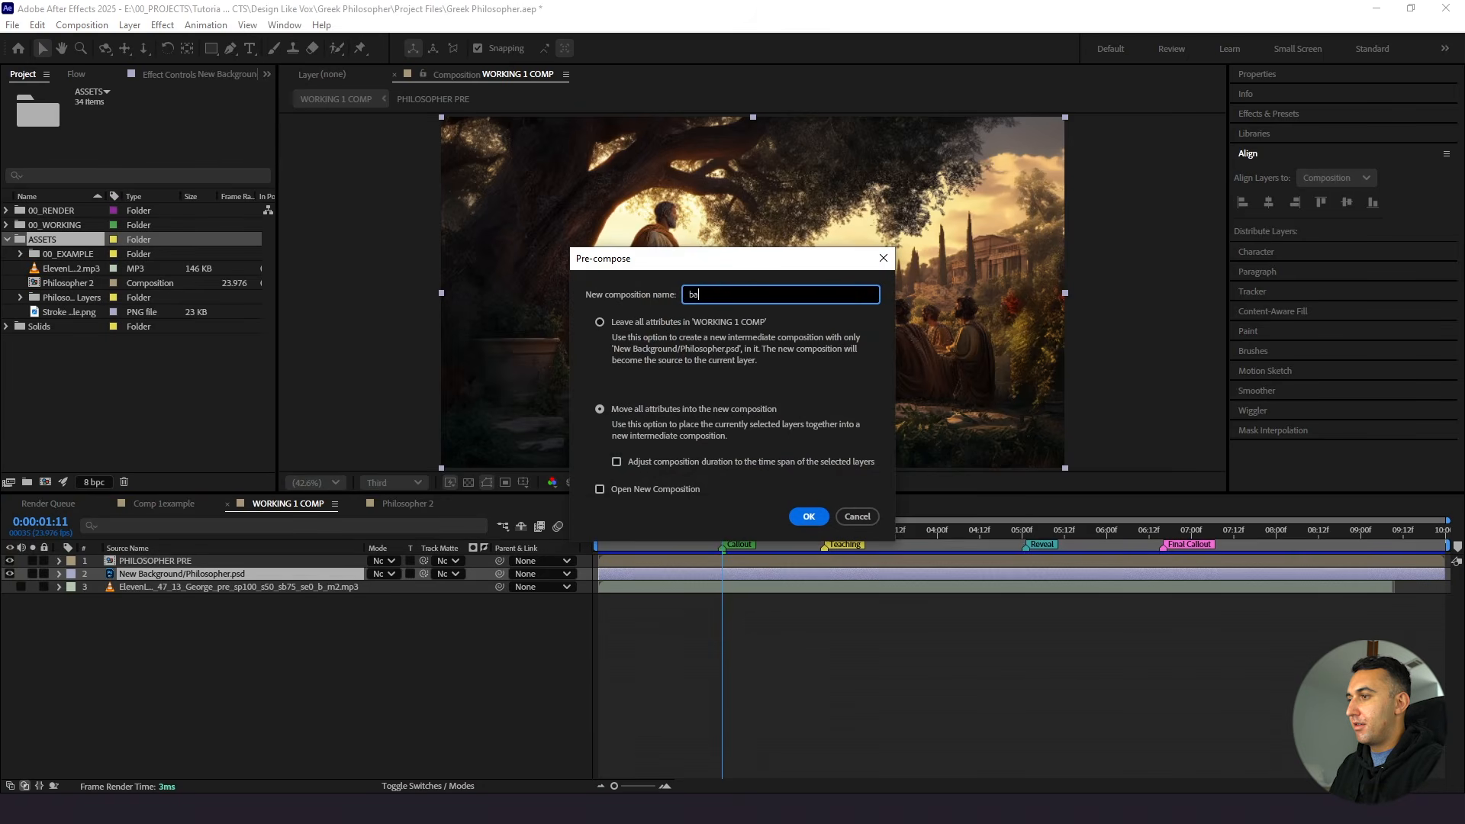
key(BackSpace)
key(BackSpace)
key(Caps_Lock)
text(BACKGROUND PRE)
key(Caps_Lock)
key(Return)
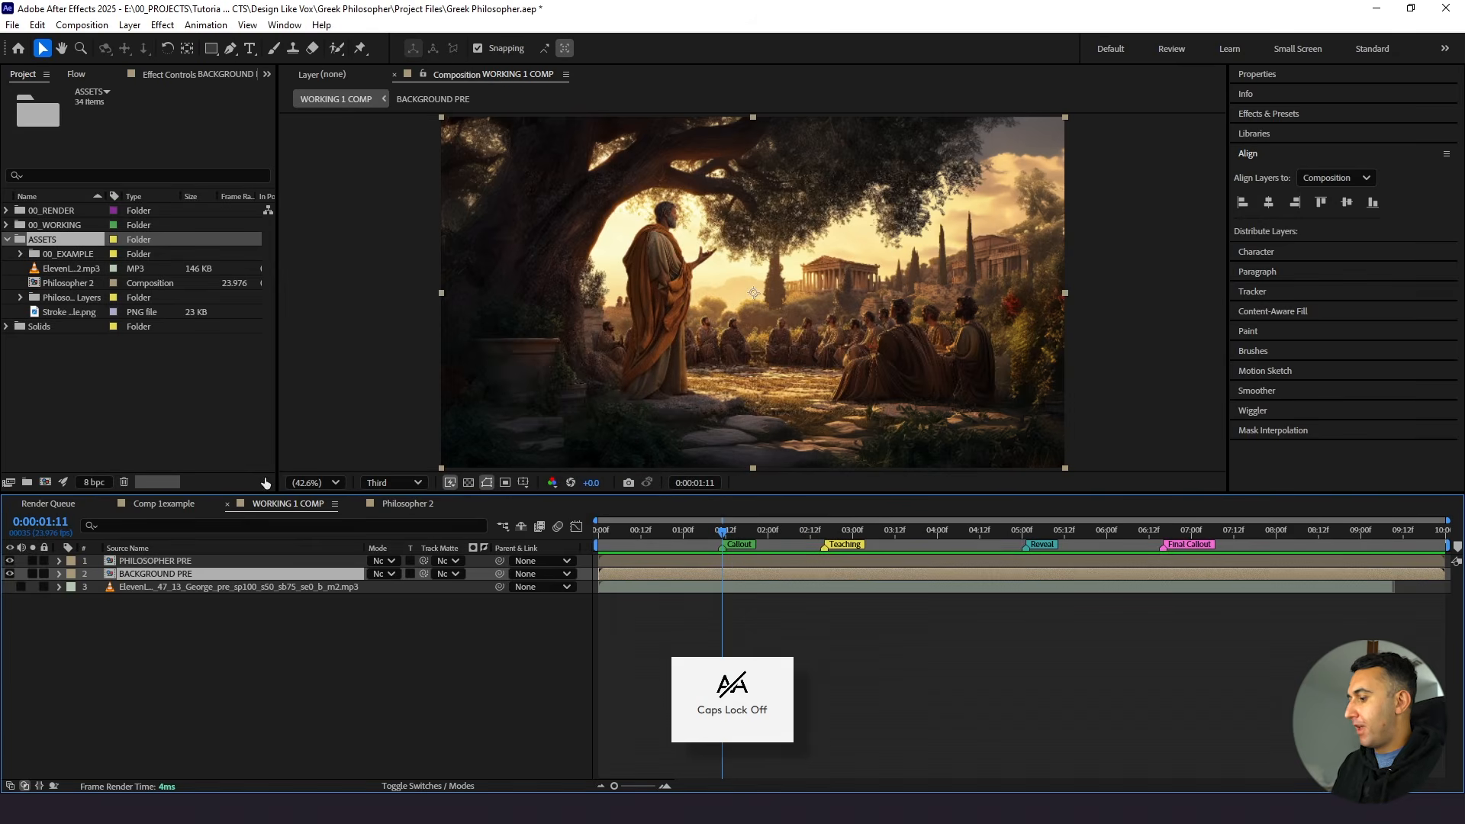
click(287, 647)
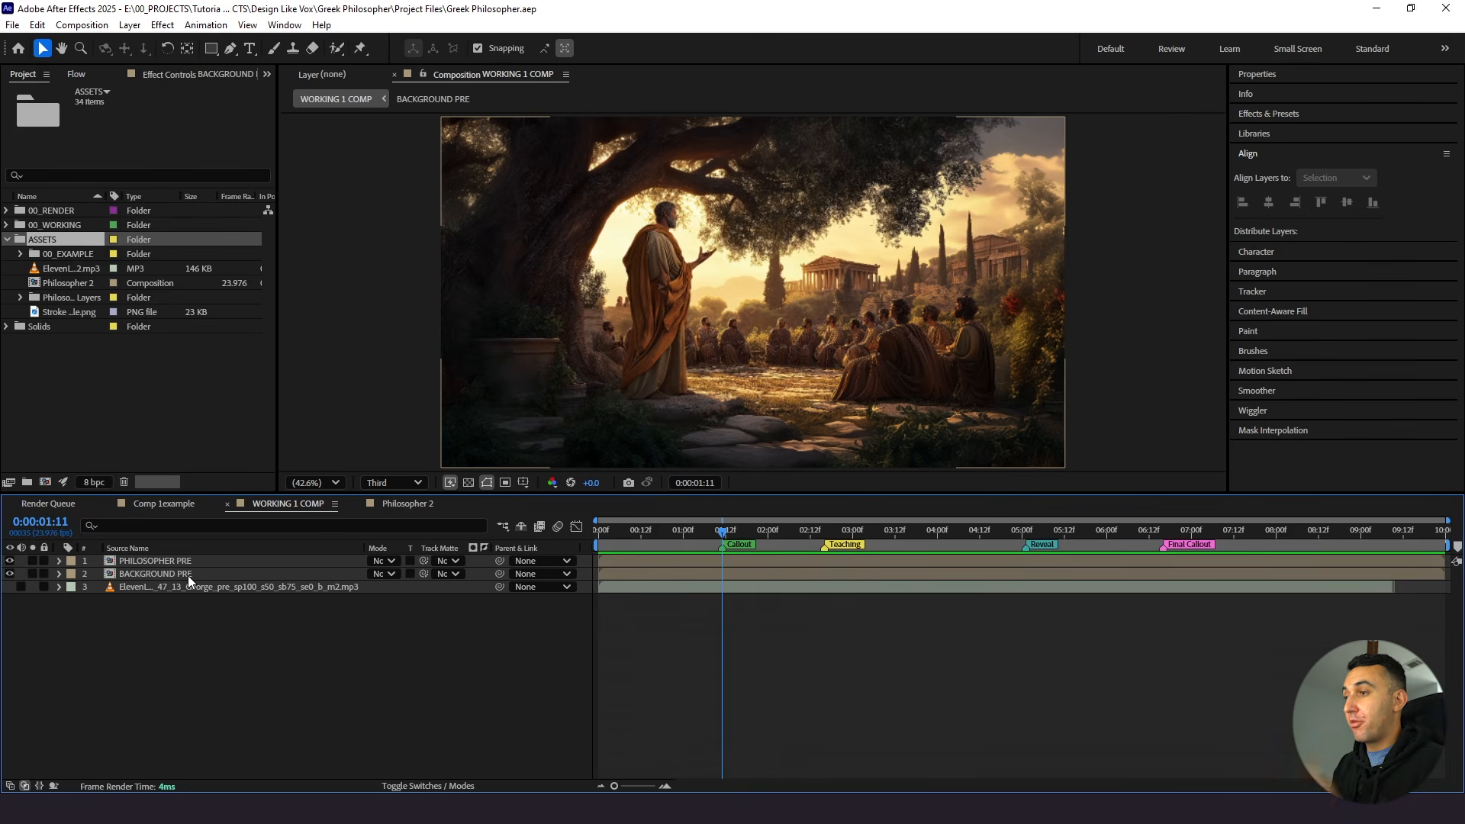
Add a two-node camera named Camera 1 with the 35mm preset, and show the layer switches in the timeline
click(132, 25)
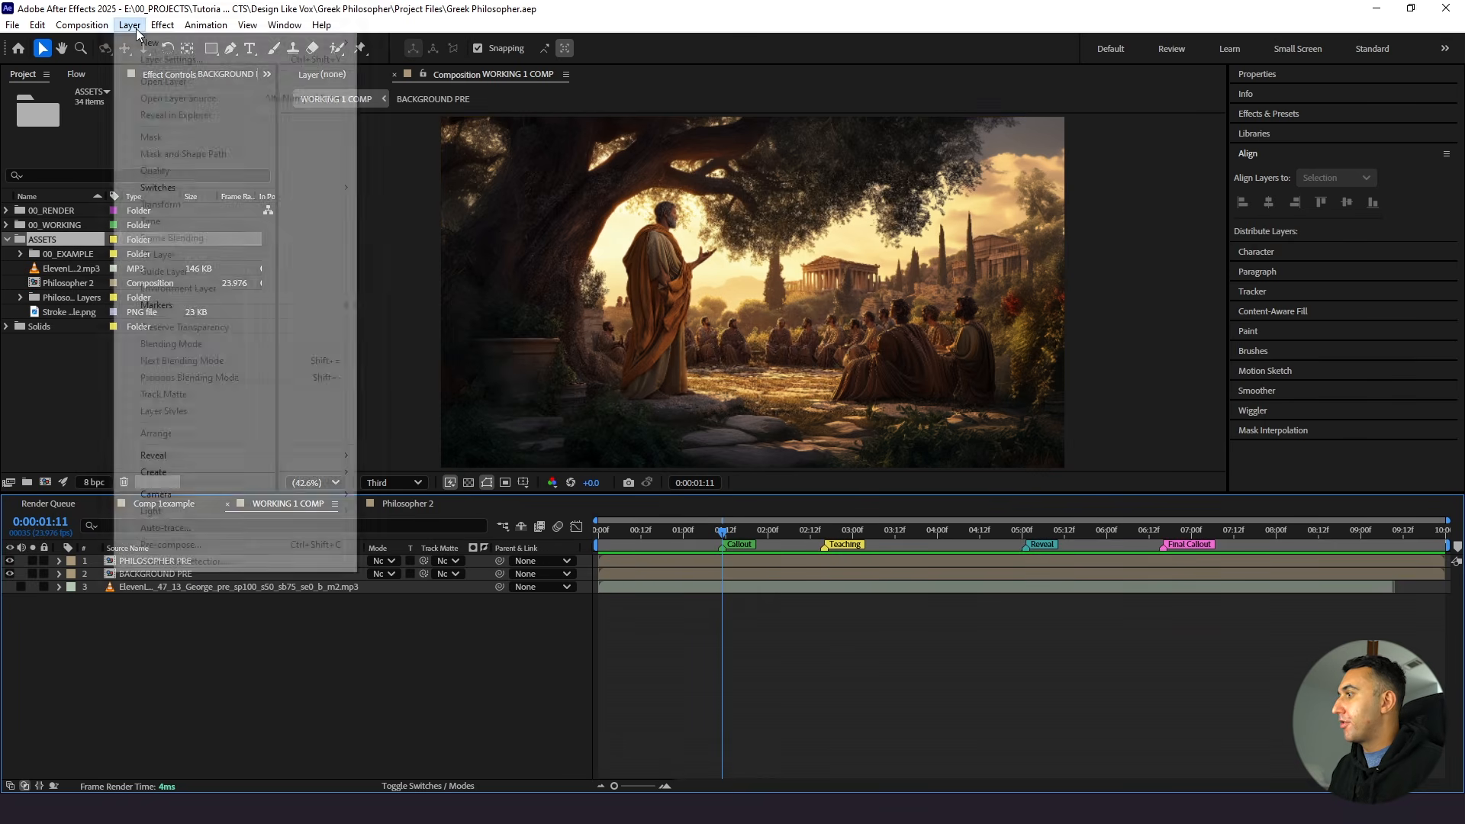
mouse_move(156, 42)
click(370, 93)
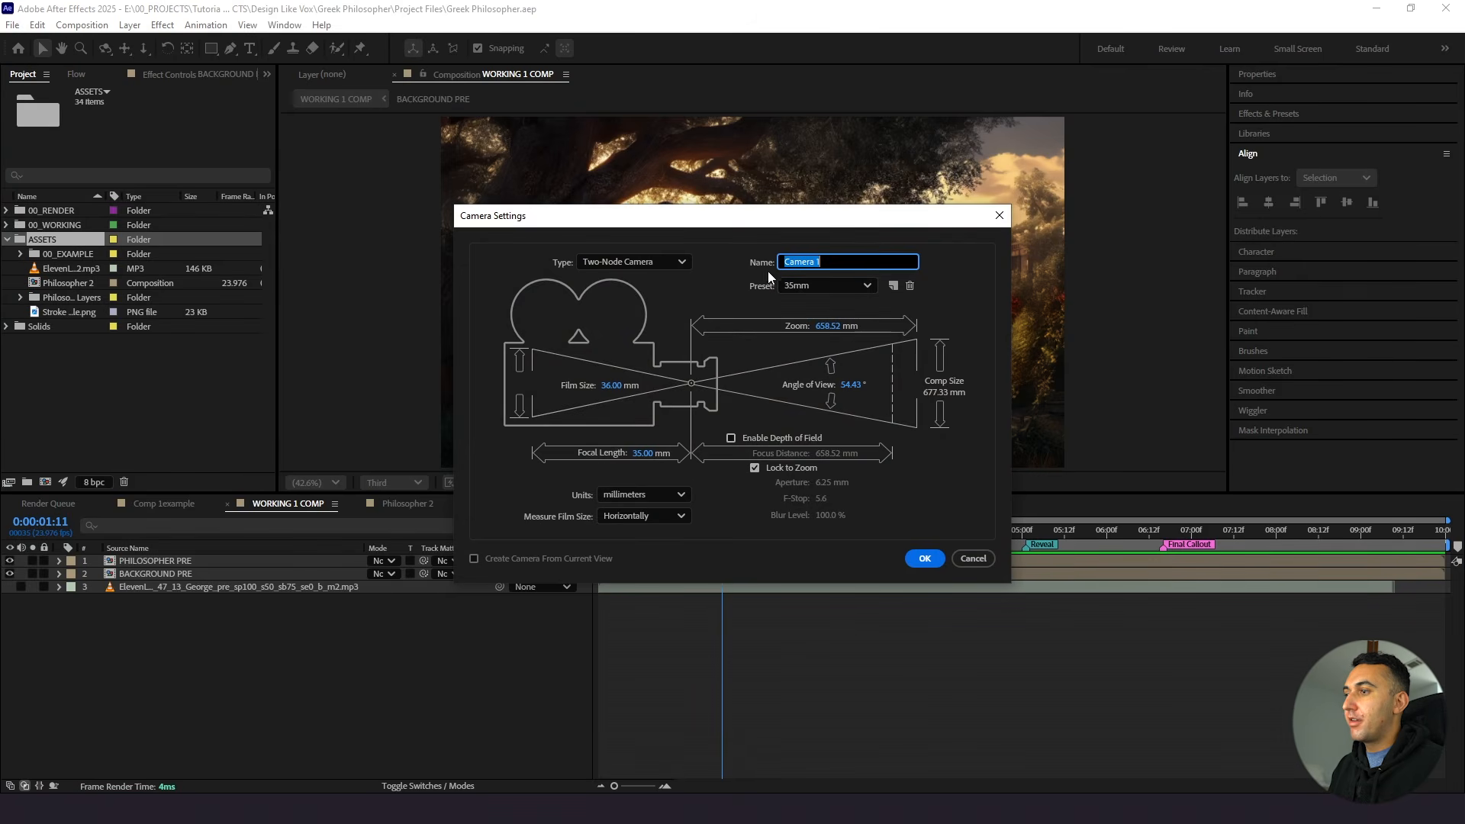
click(923, 558)
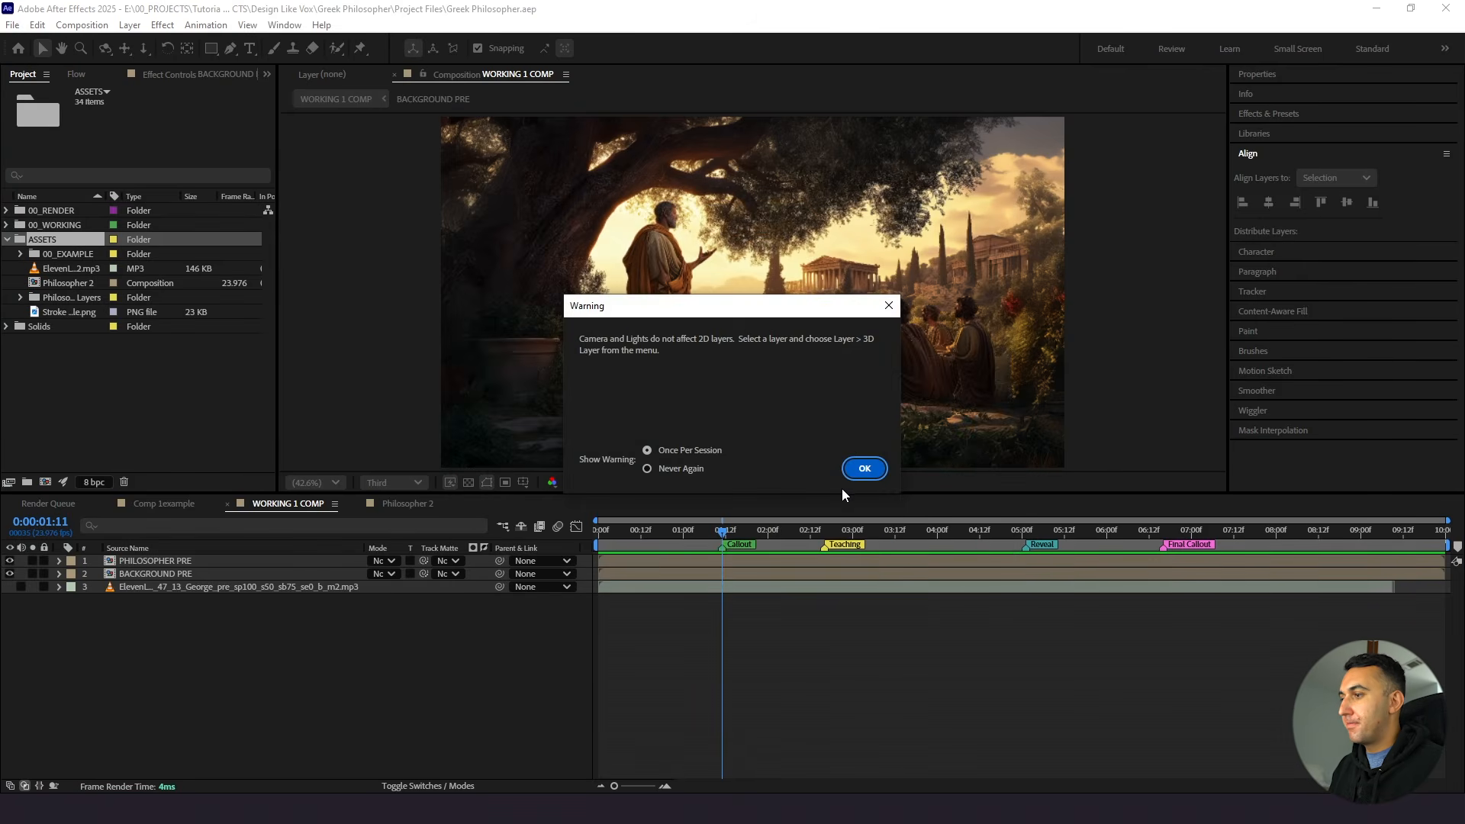
click(852, 477)
click(386, 783)
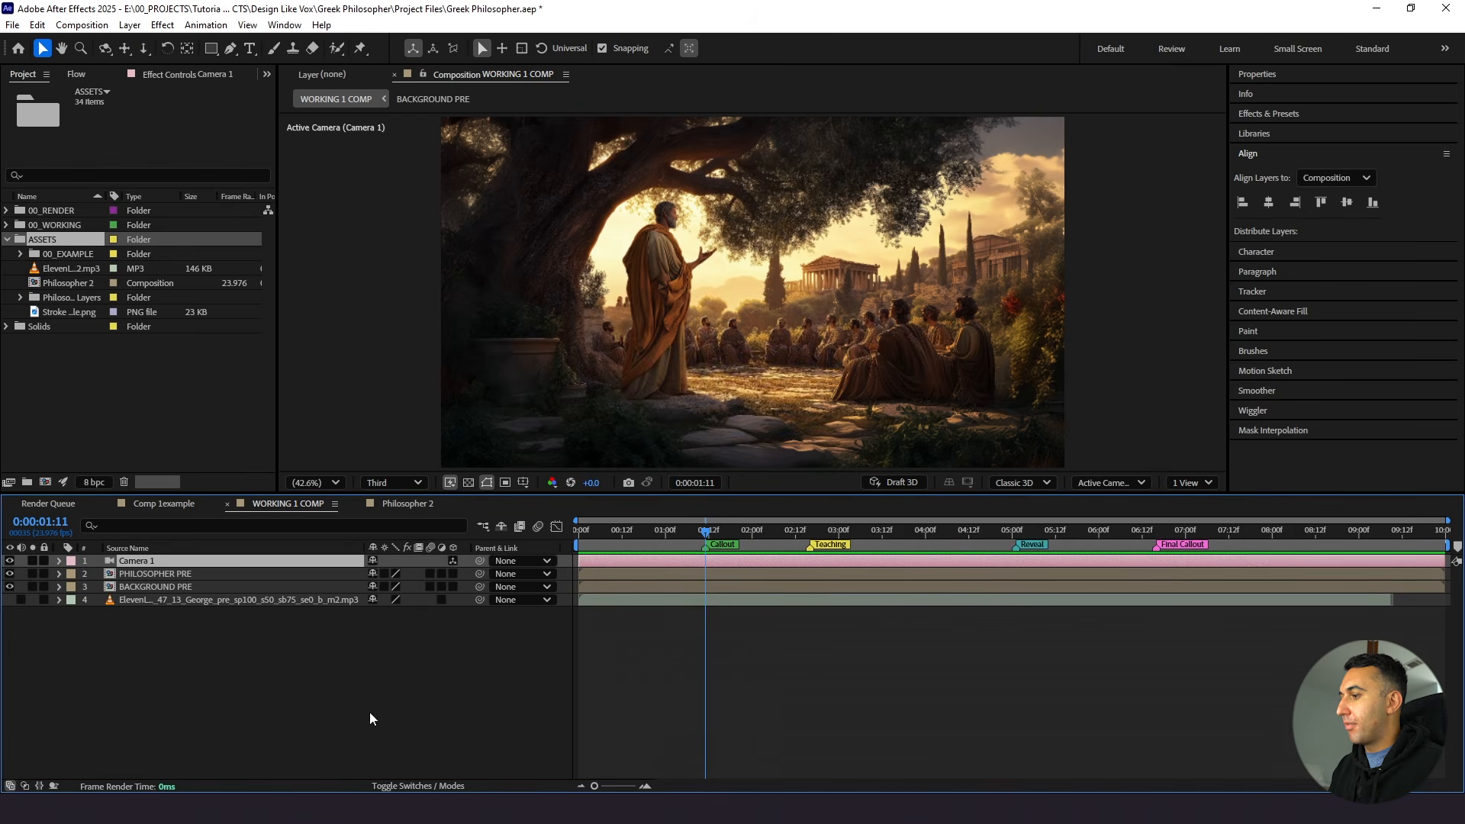
Turn the PHILOSOPHER PRE and BACKGROUND PRE layers into 3D layers
click(344, 574)
shift+click(341, 587)
click(453, 573)
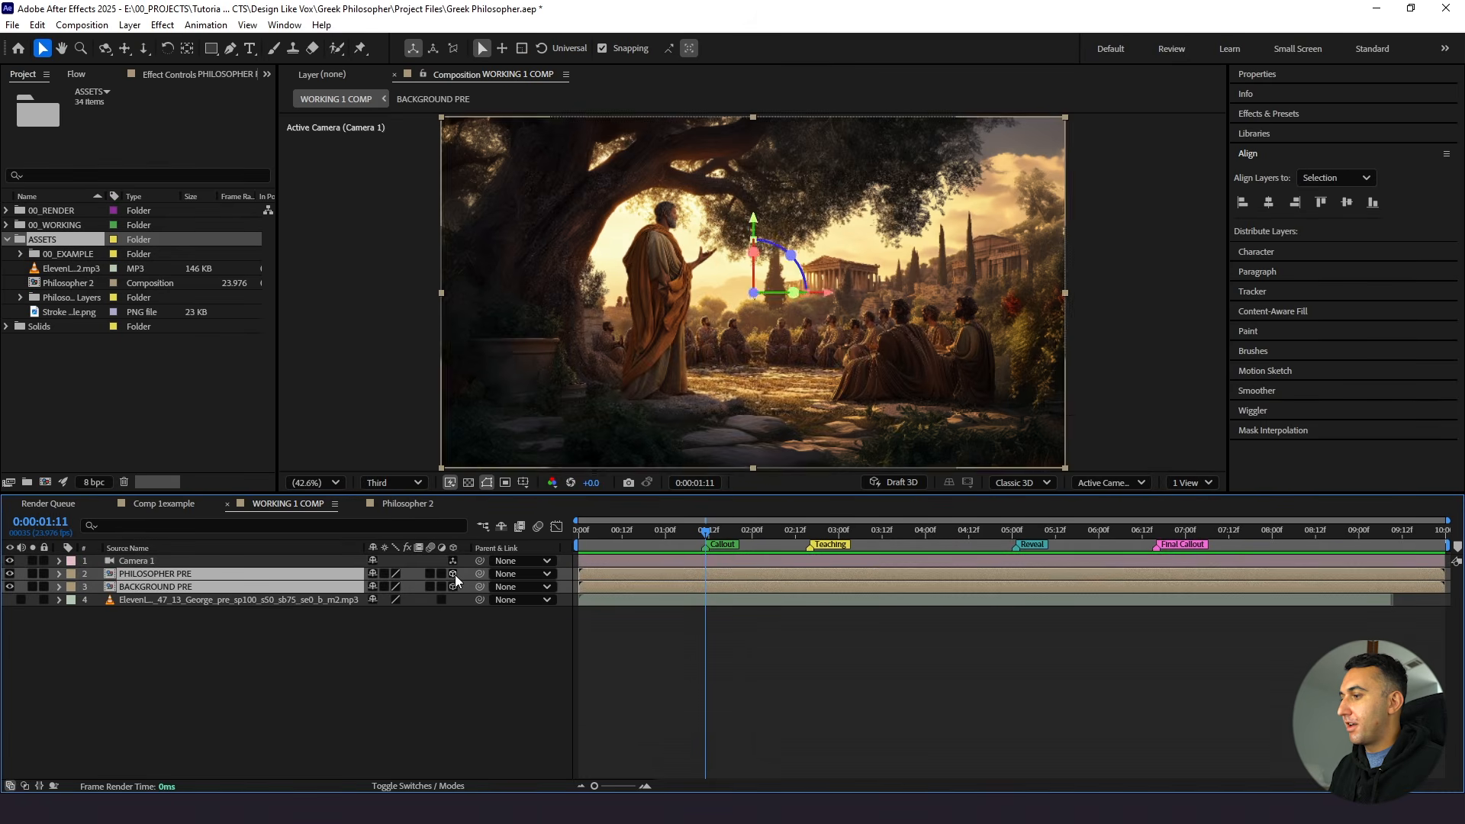
click(374, 648)
Add a null object above Camera 1 and rename it "Camera Controller 1"
click(209, 561)
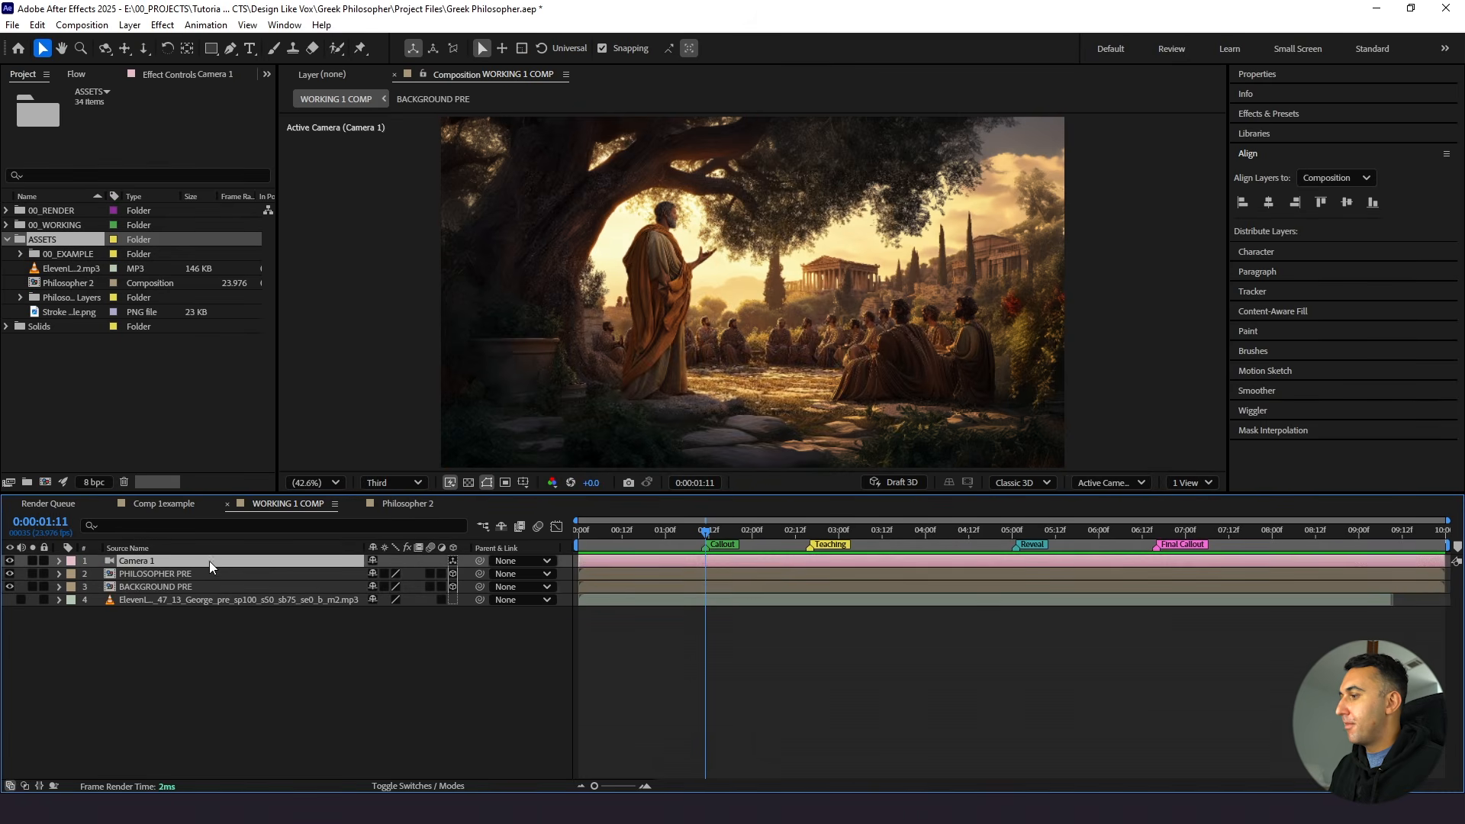
click(129, 25)
mouse_move(153, 43)
click(428, 109)
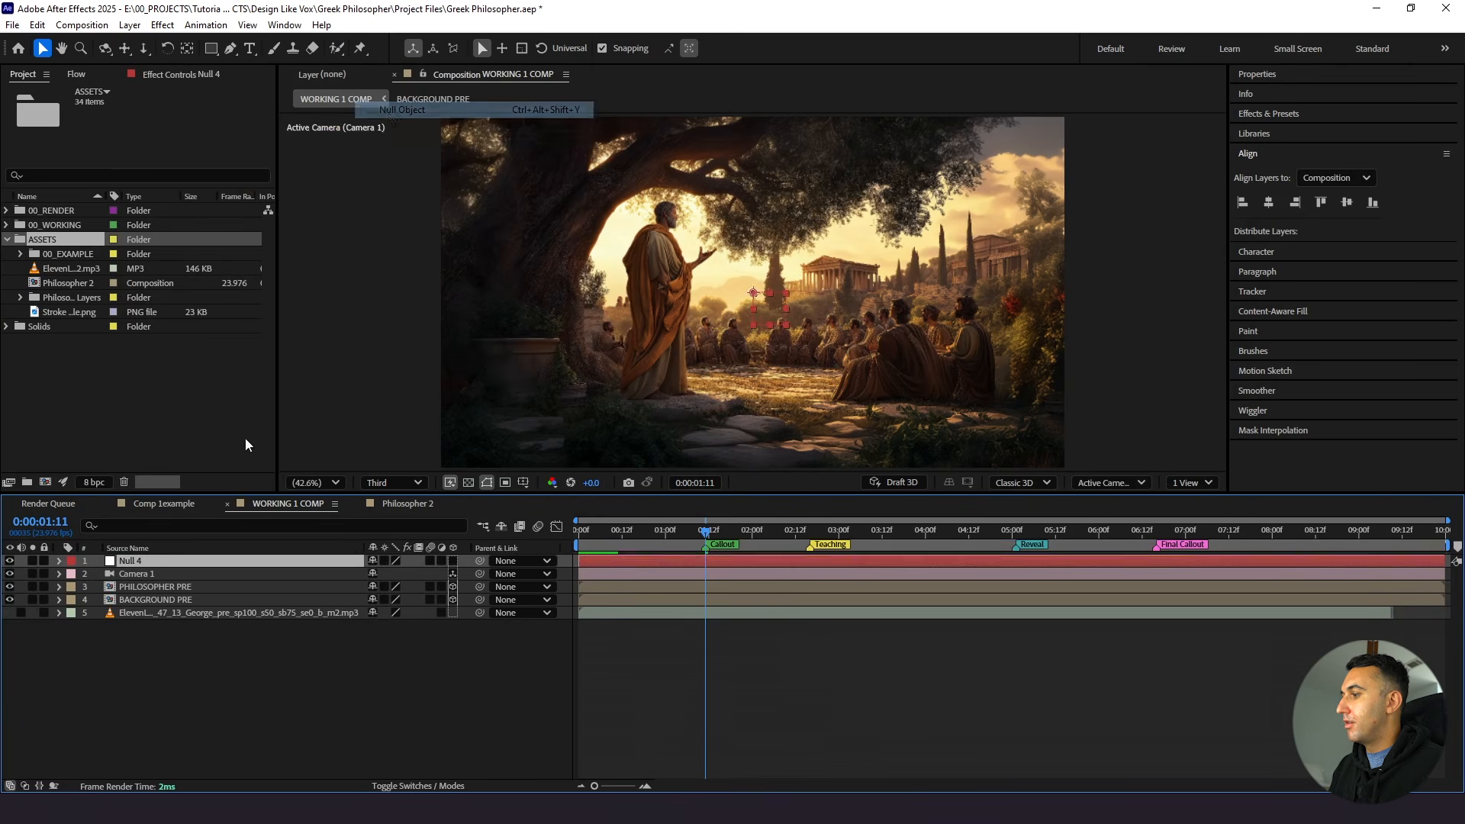
click(150, 560)
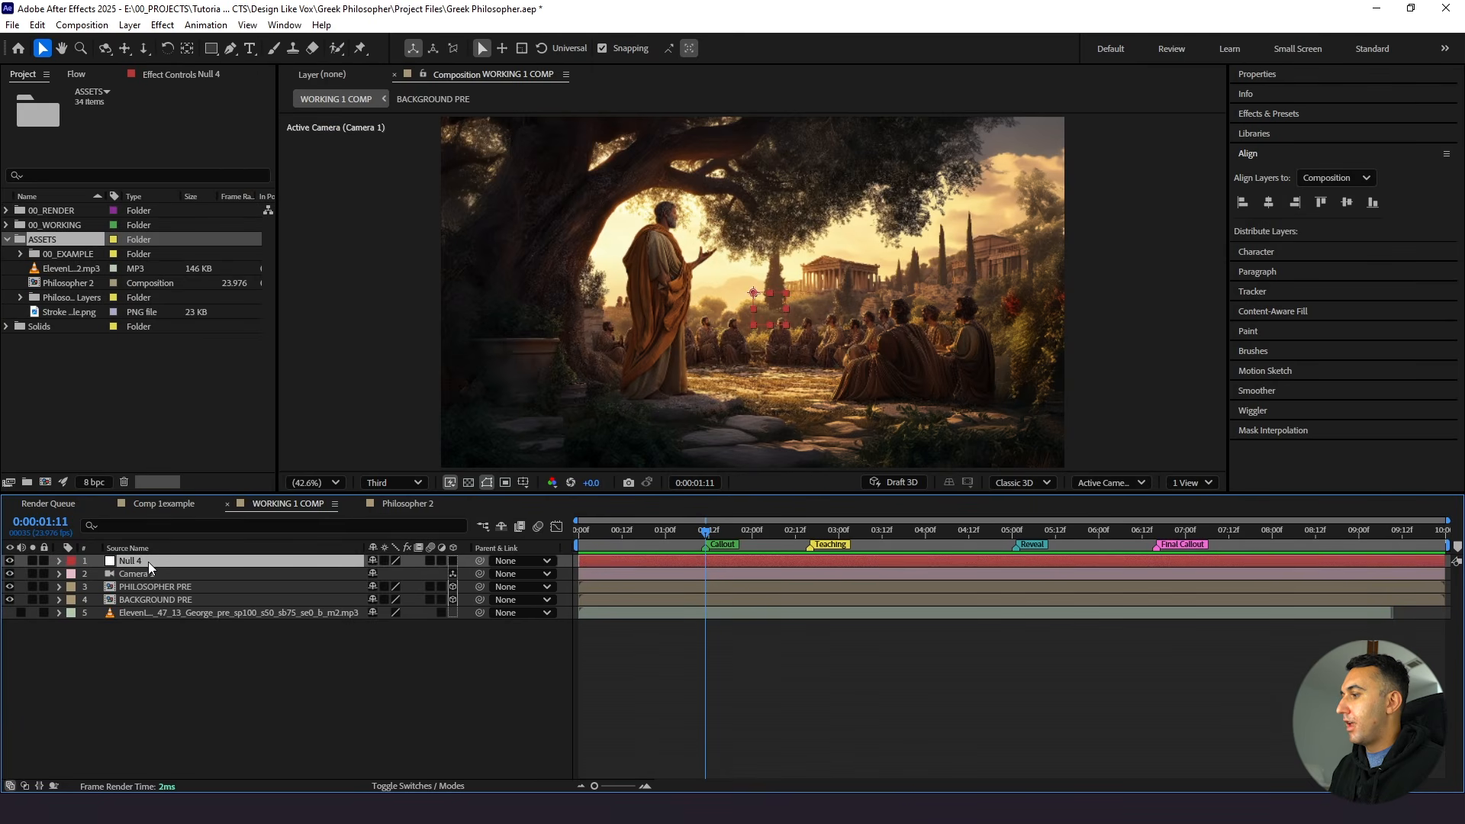
key(Return)
text(Camera Controller)
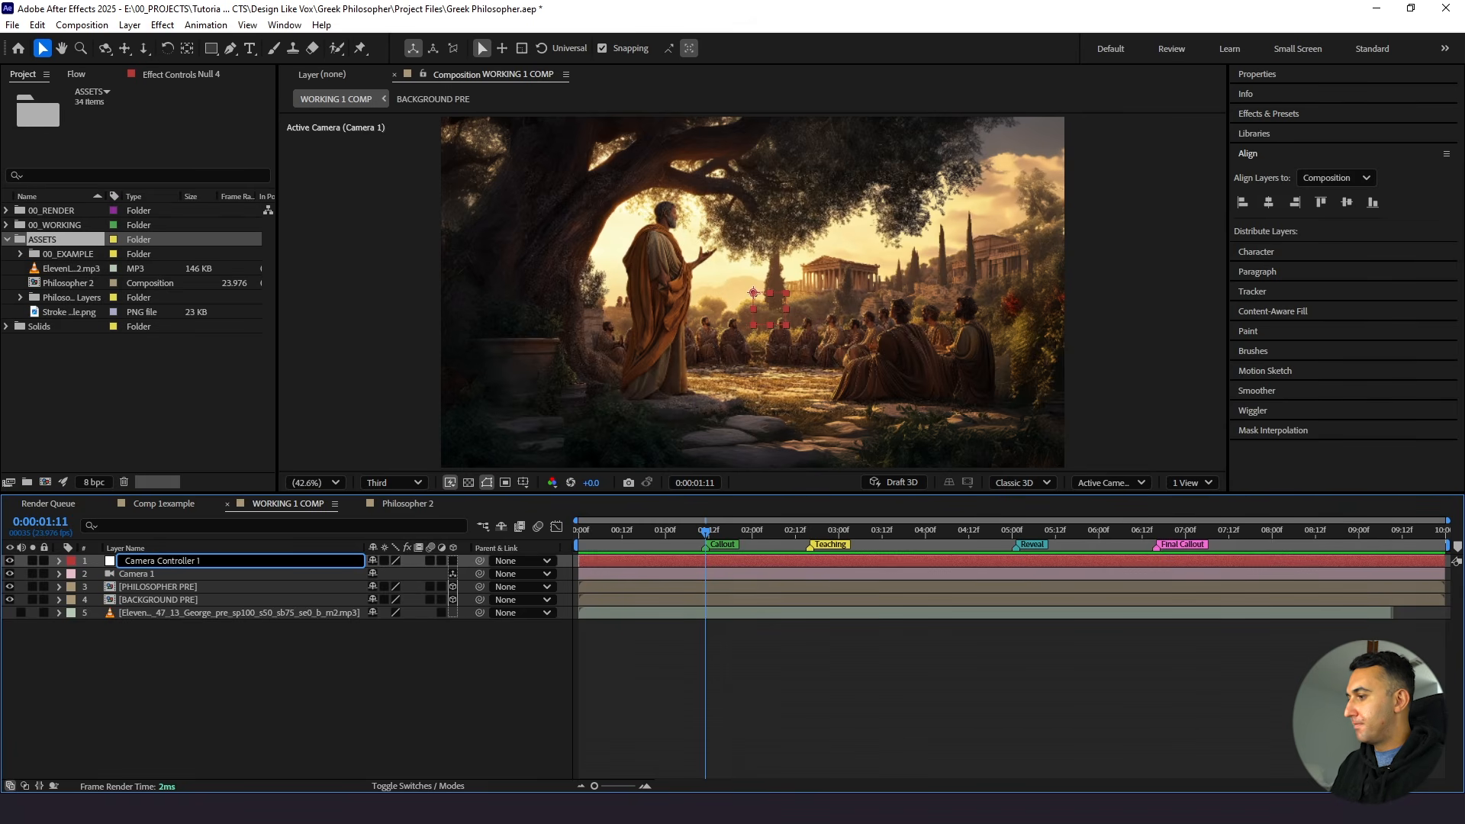
click(340, 660)
Make Camera Controller 1 a 3D layer and parent Camera 1 to it
click(453, 562)
click(236, 575)
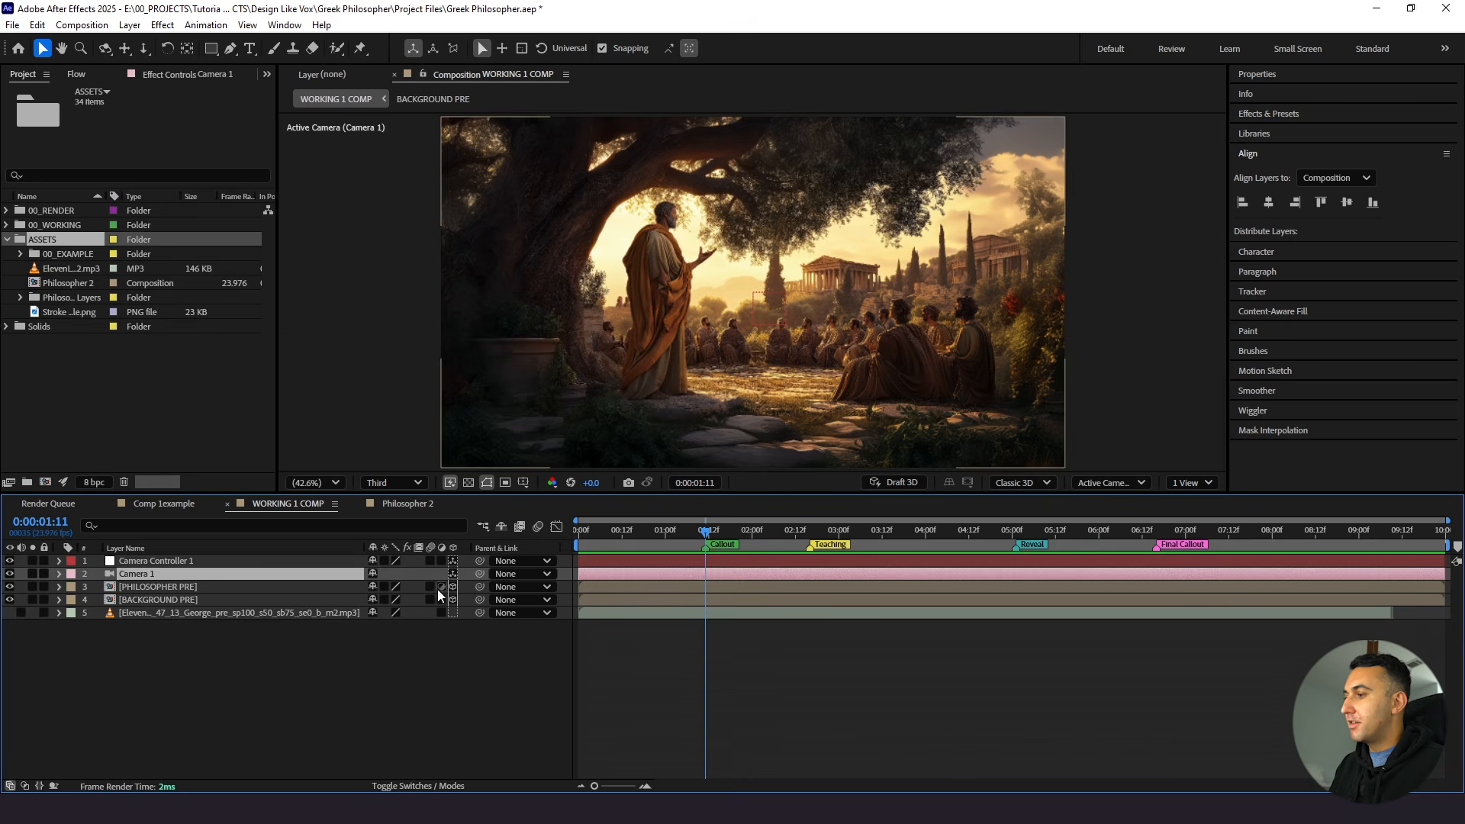
drag(479, 573, 252, 563)
Set the Z position of the BACKGROUND PRE layer to 8000
click(212, 600)
key(p)
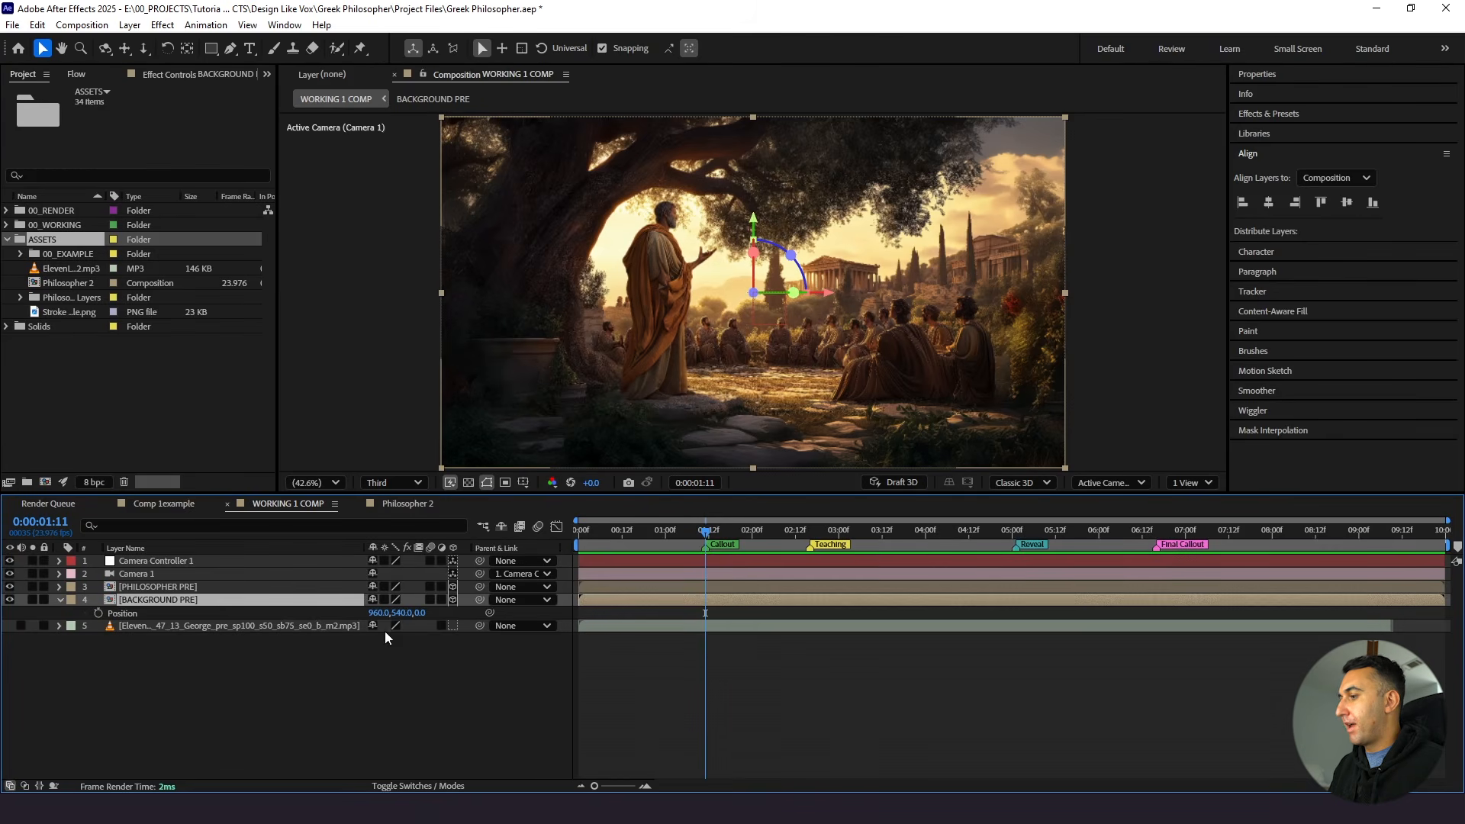
click(419, 619)
text(8000)
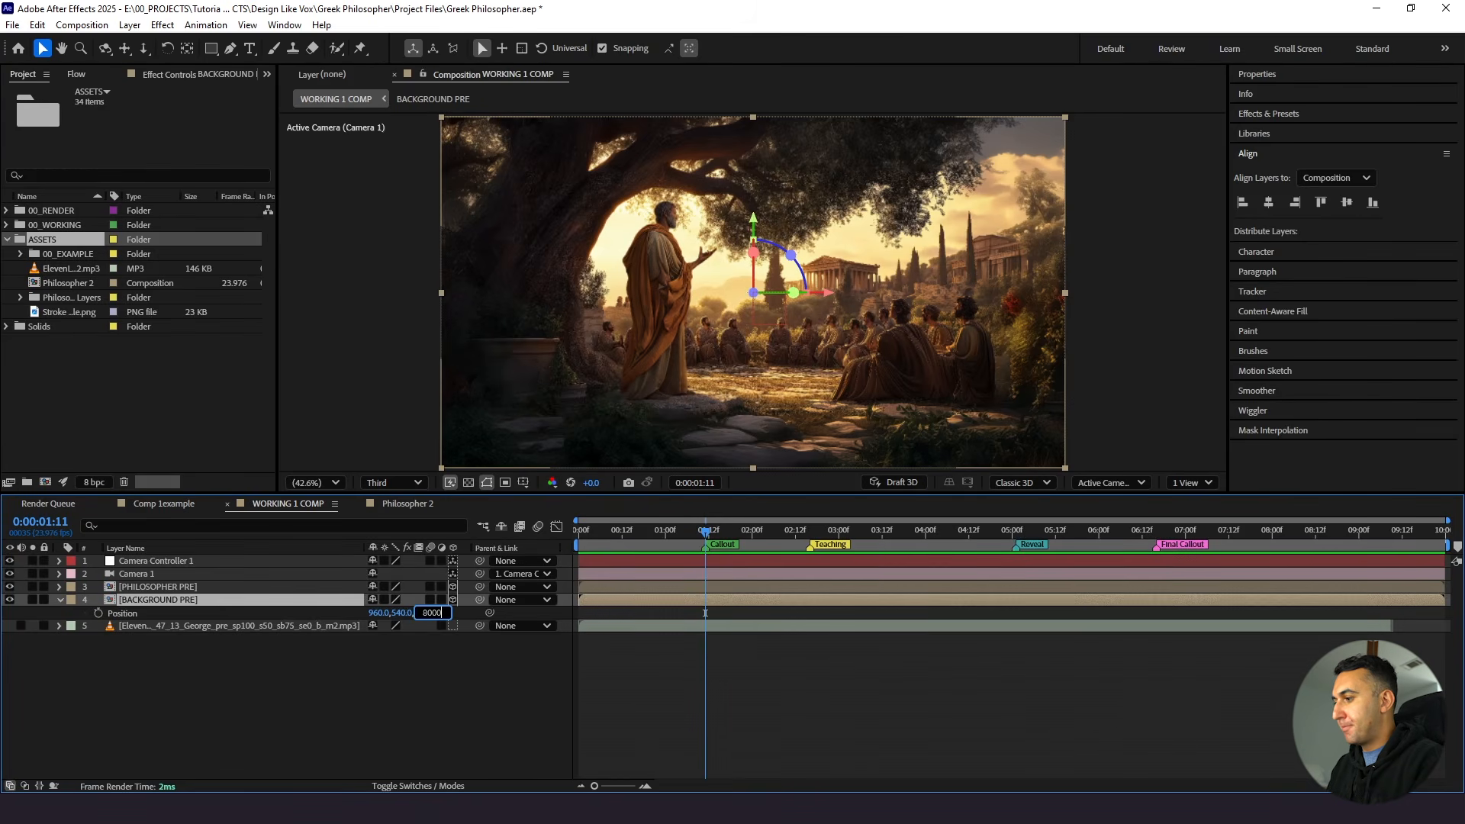
key(Return)
Set the Z position of the PHILOSOPHER PRE layer to 5000
click(180, 586)
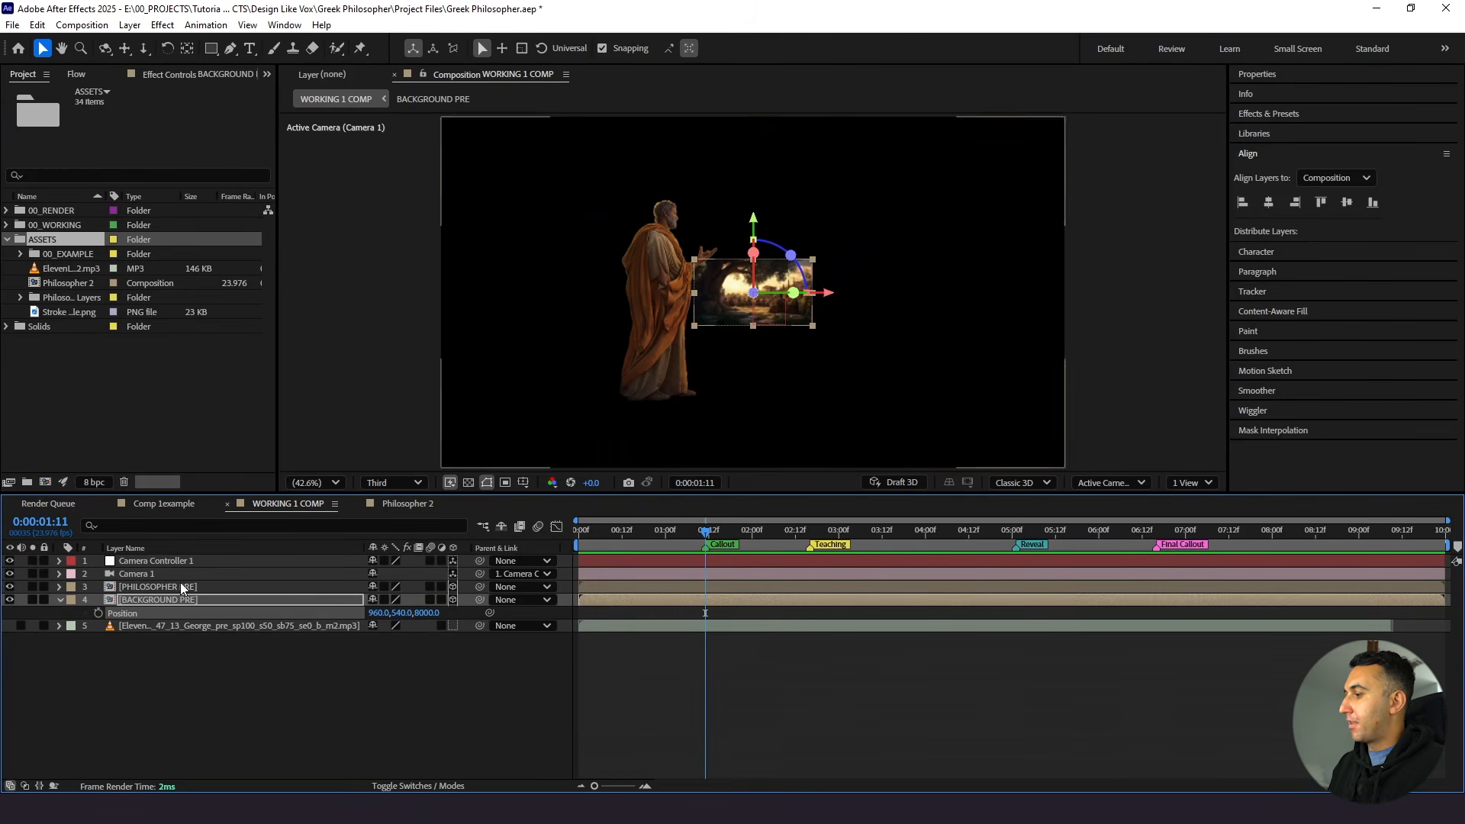
key(p)
click(418, 600)
text(5000)
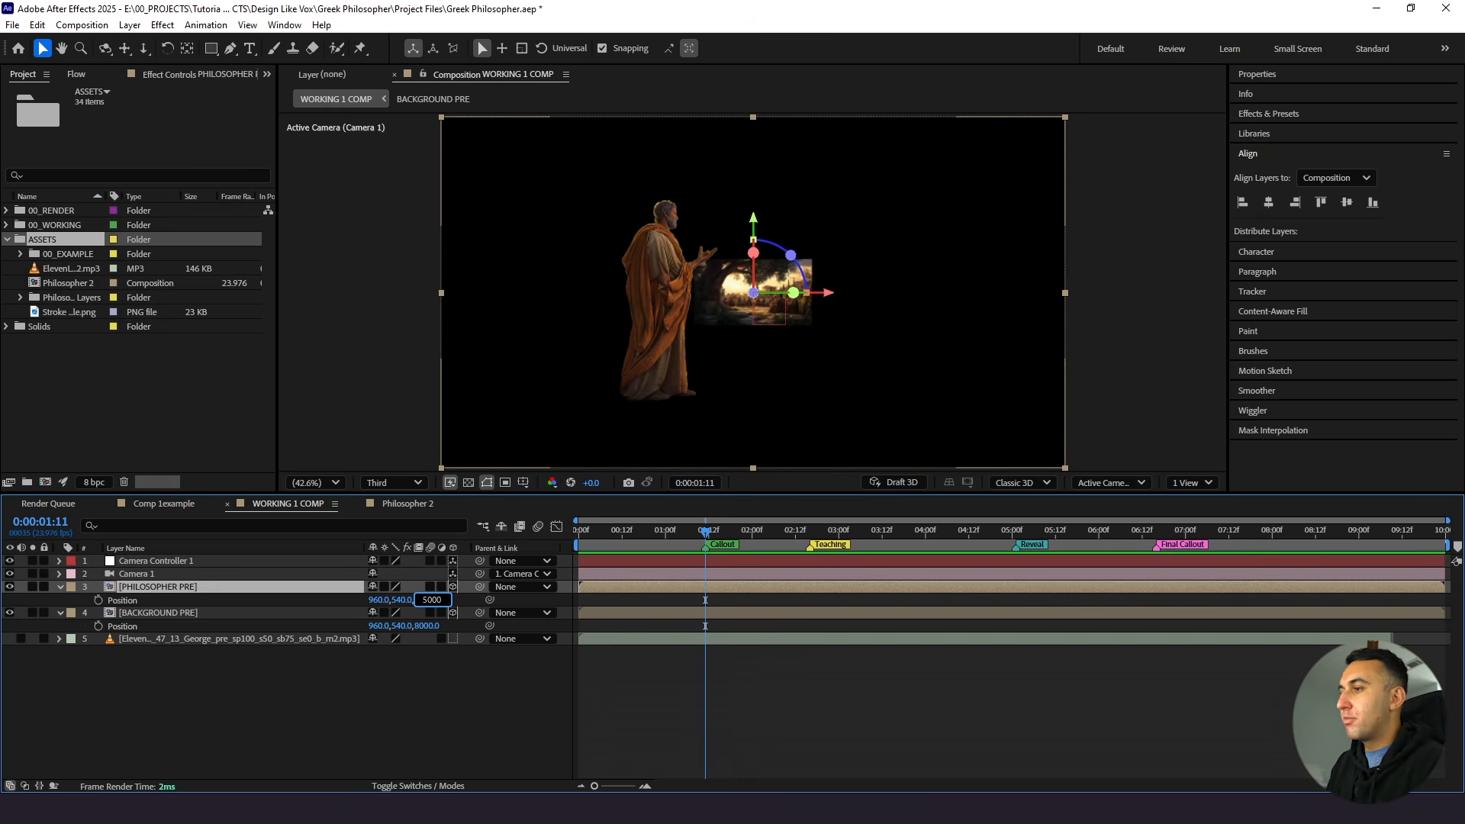
key(Return)
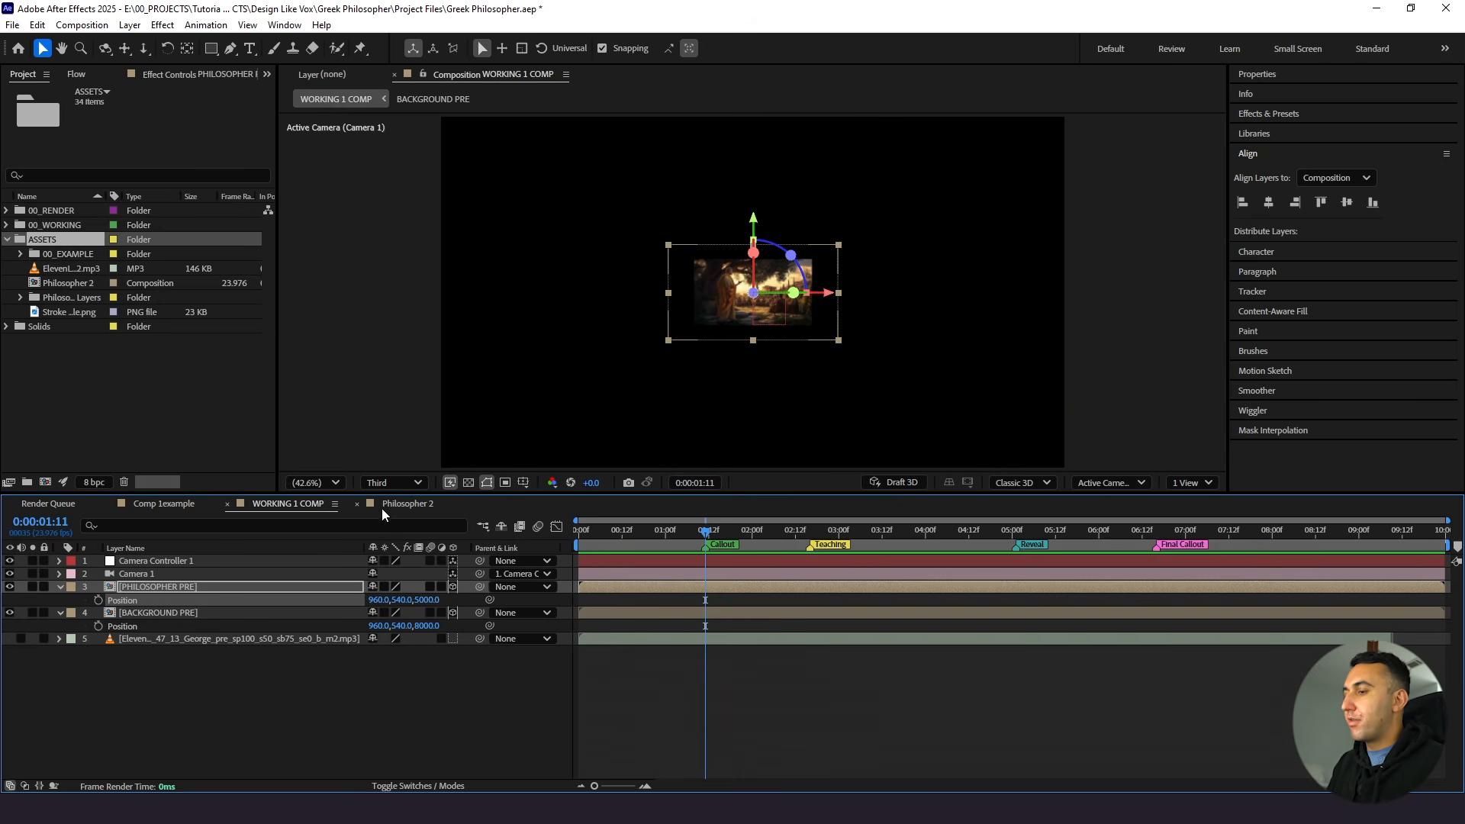
Show the Scale of both pre-comp layers and enlarge BACKGROUND PRE to about 527% so it fills the frame
shift+click(149, 613)
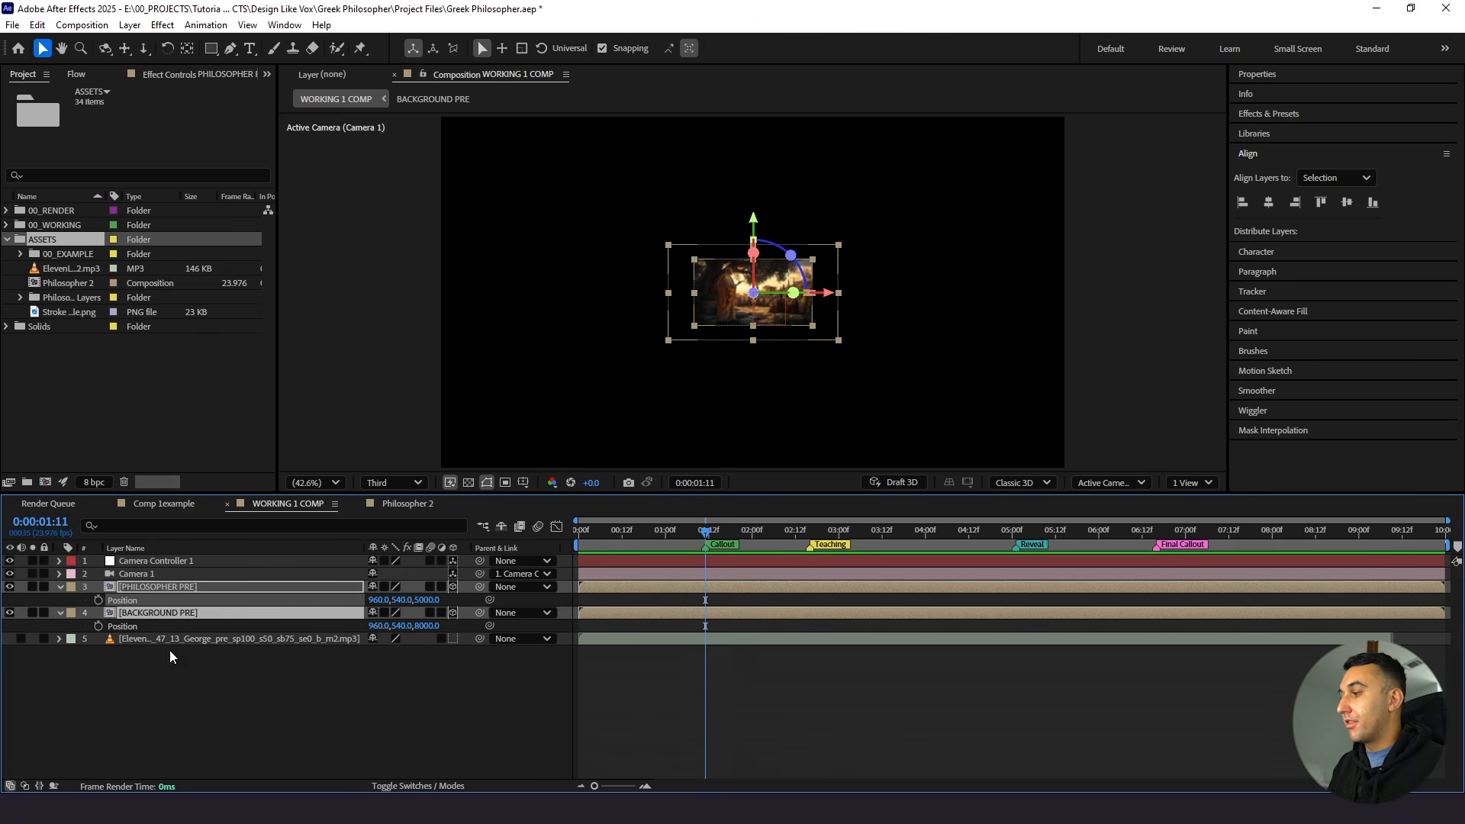
click(162, 669)
click(167, 588)
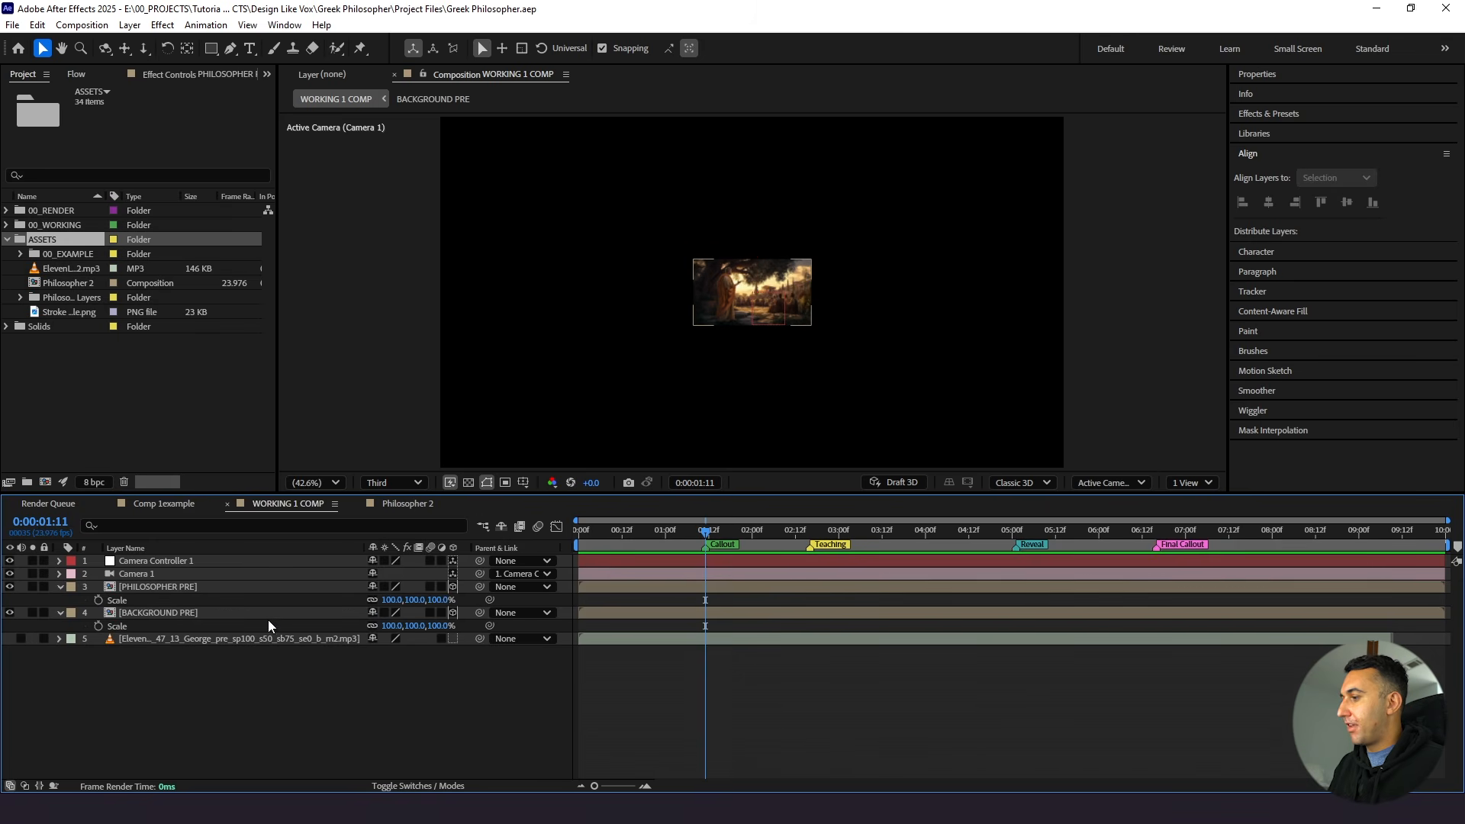
drag(392, 625, 678, 595)
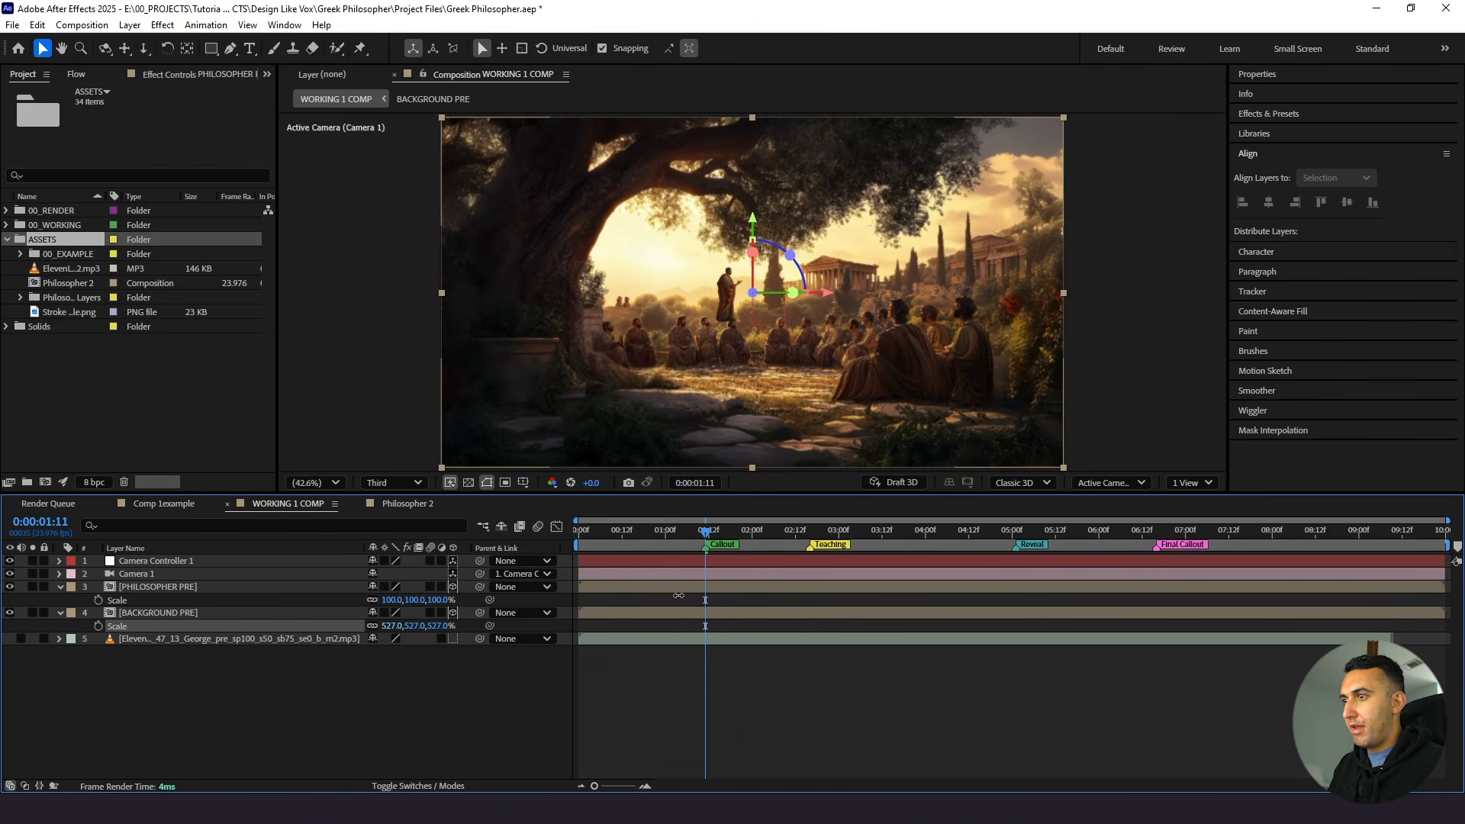
drag(404, 627, 378, 627)
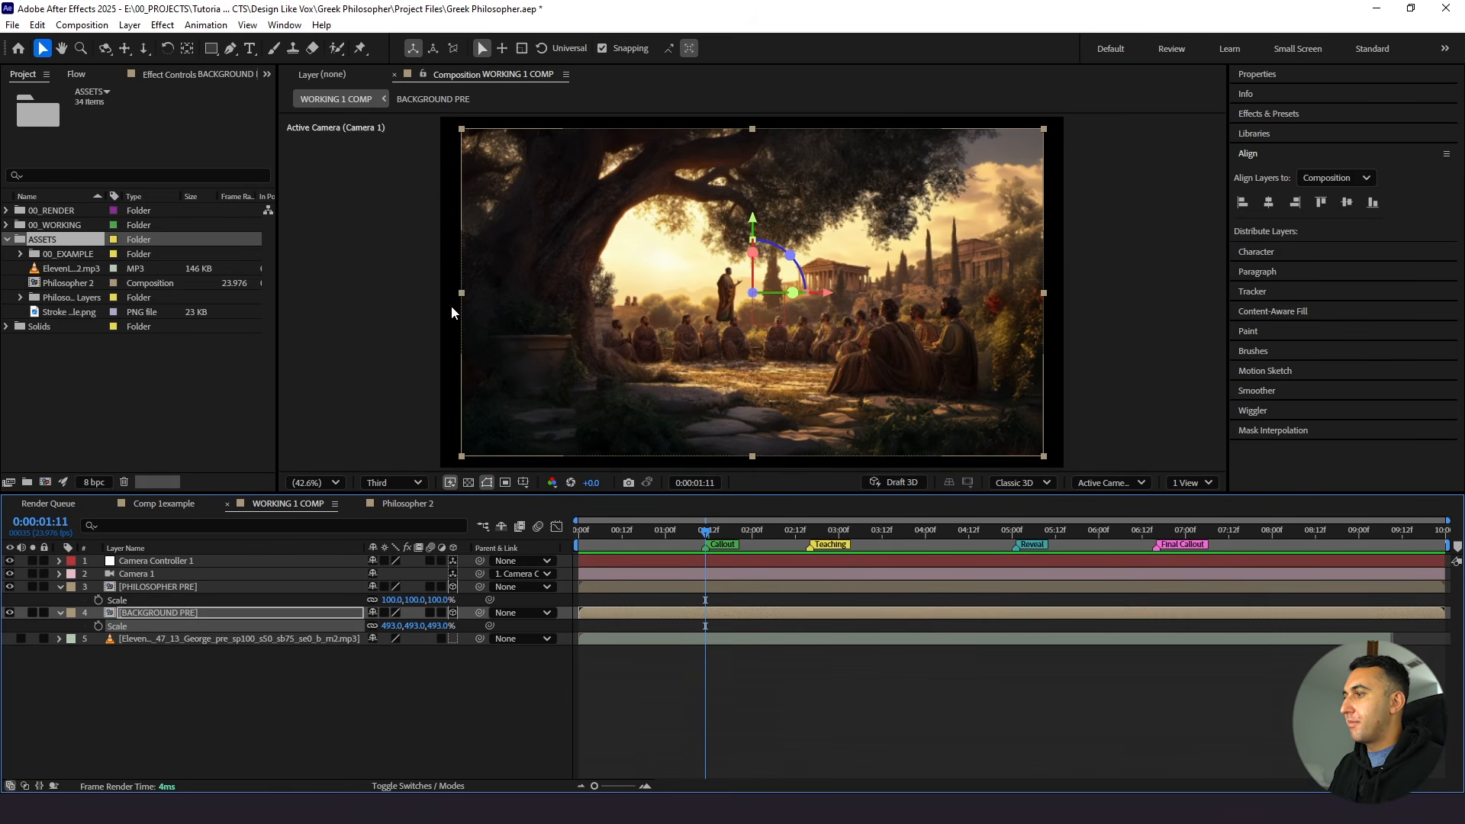
scroll(464, 328, up, 3)
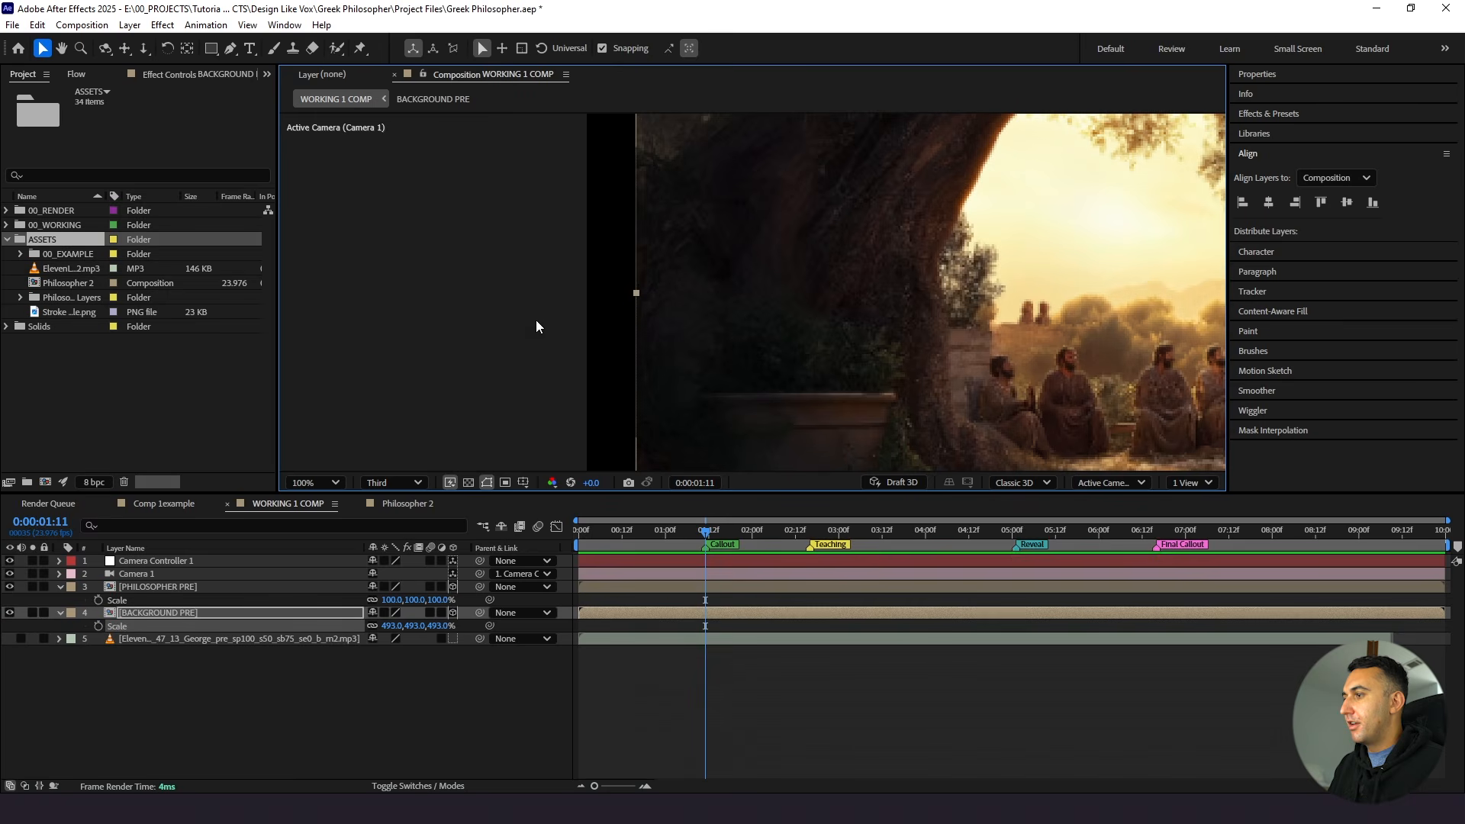
drag(403, 625, 416, 625)
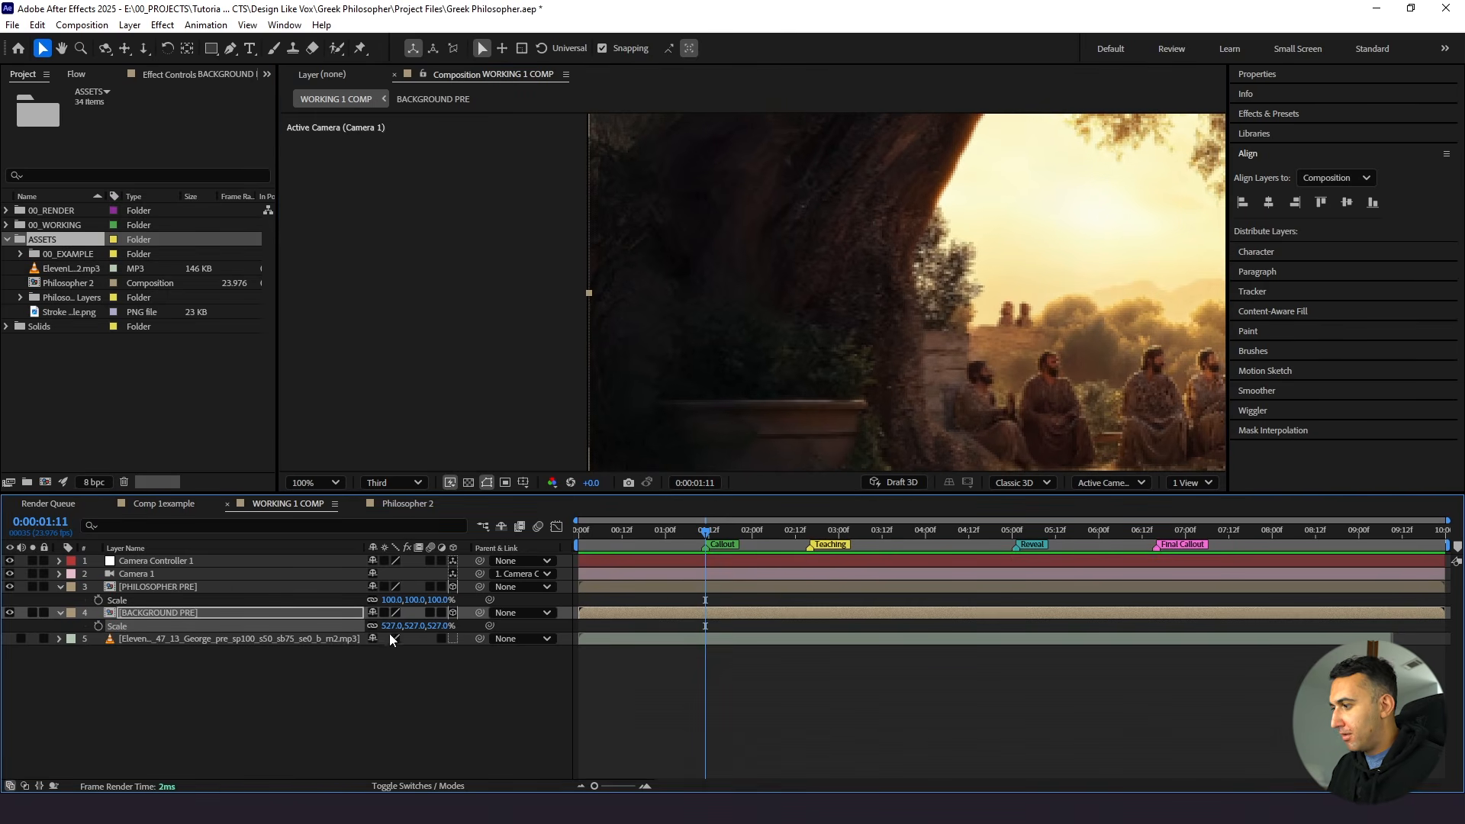
Set the scale of BACKGROUND PRE to 530% and fit the composition to the viewer
text(528)
click(401, 707)
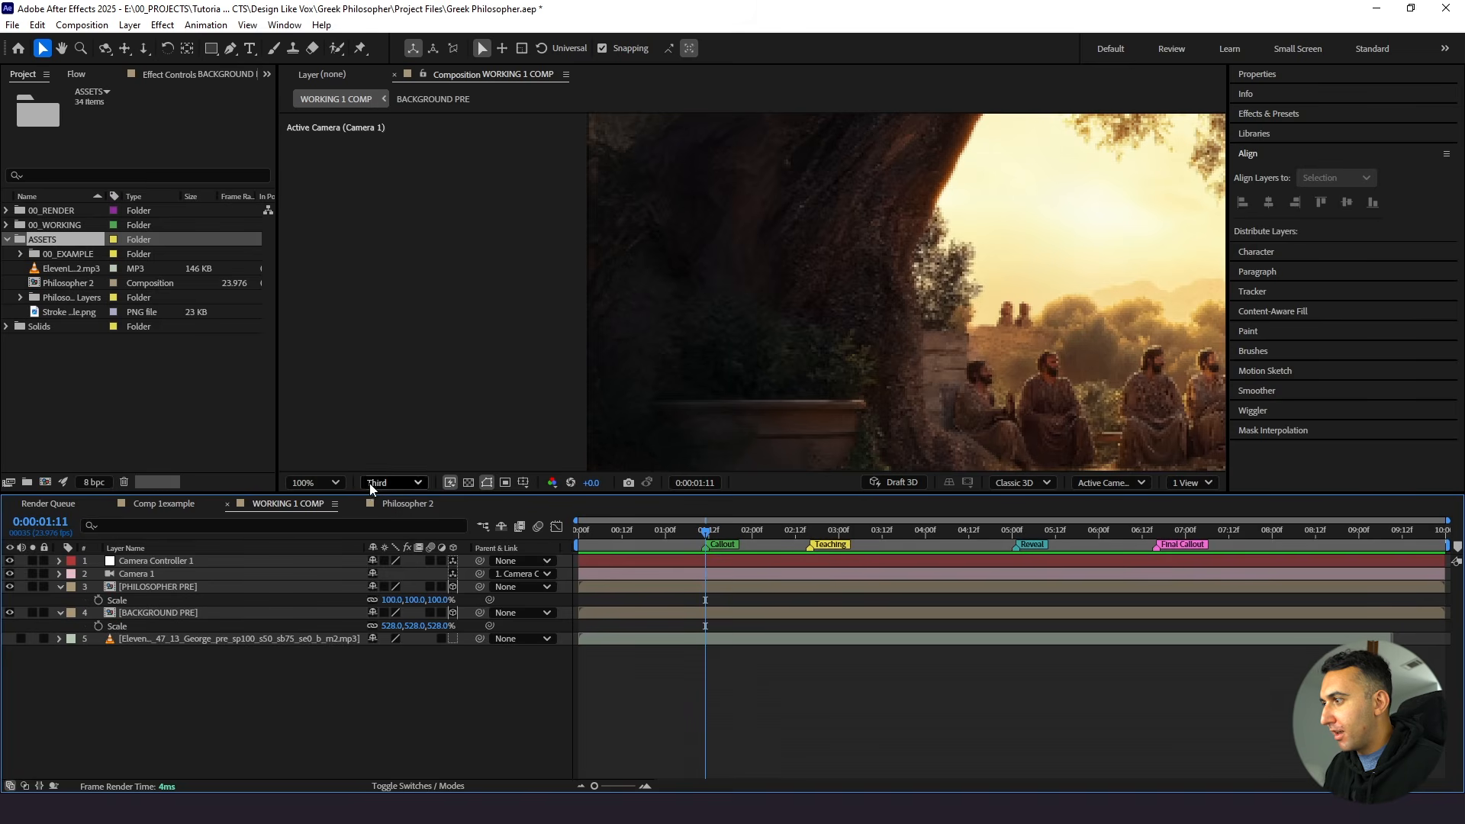
click(399, 627)
text(530)
key(Return)
click(395, 711)
click(314, 482)
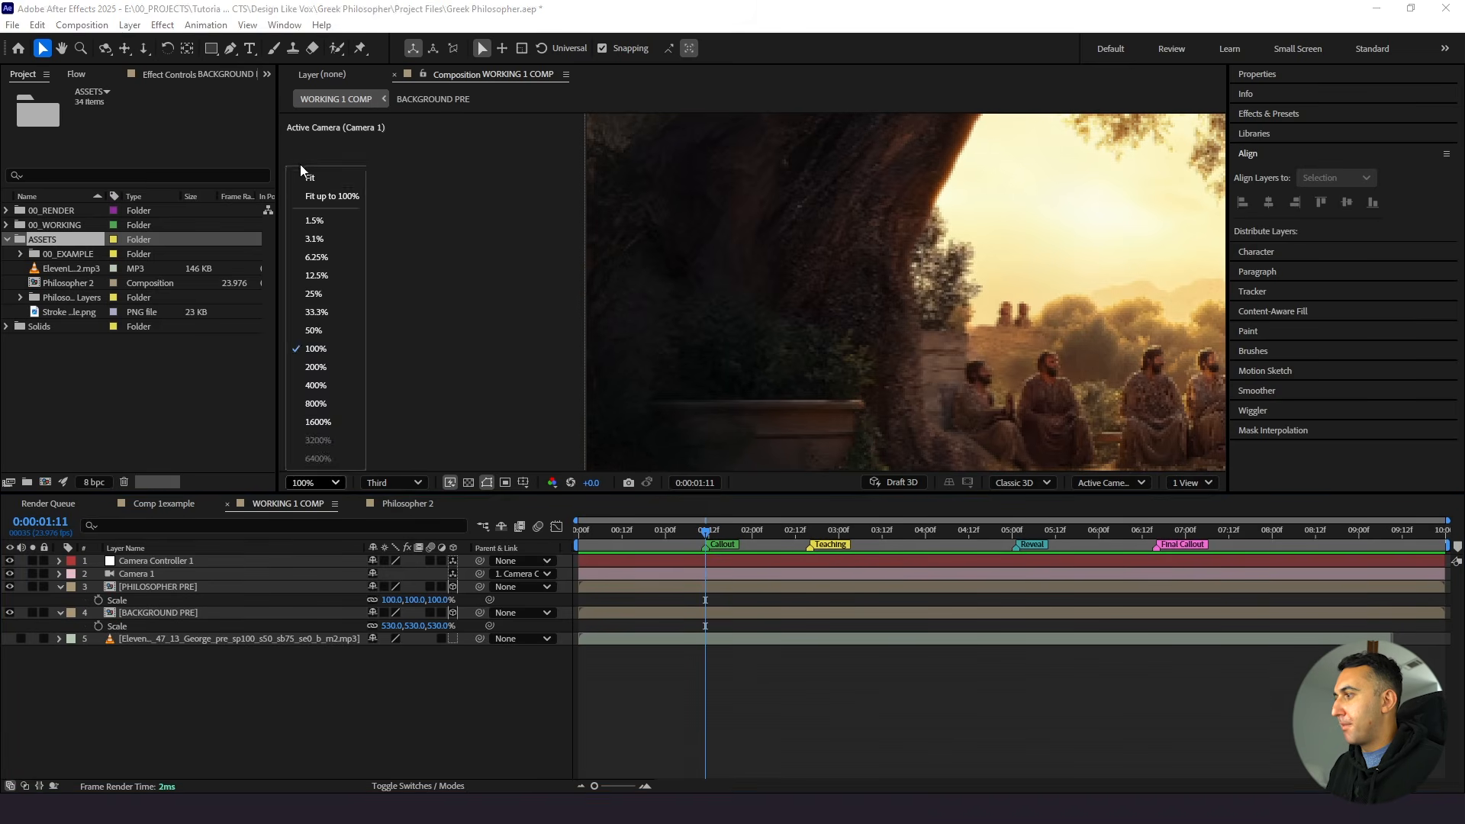
click(305, 172)
Scale the PHILOSOPHER PRE layer up to about 367% and save the project
click(201, 586)
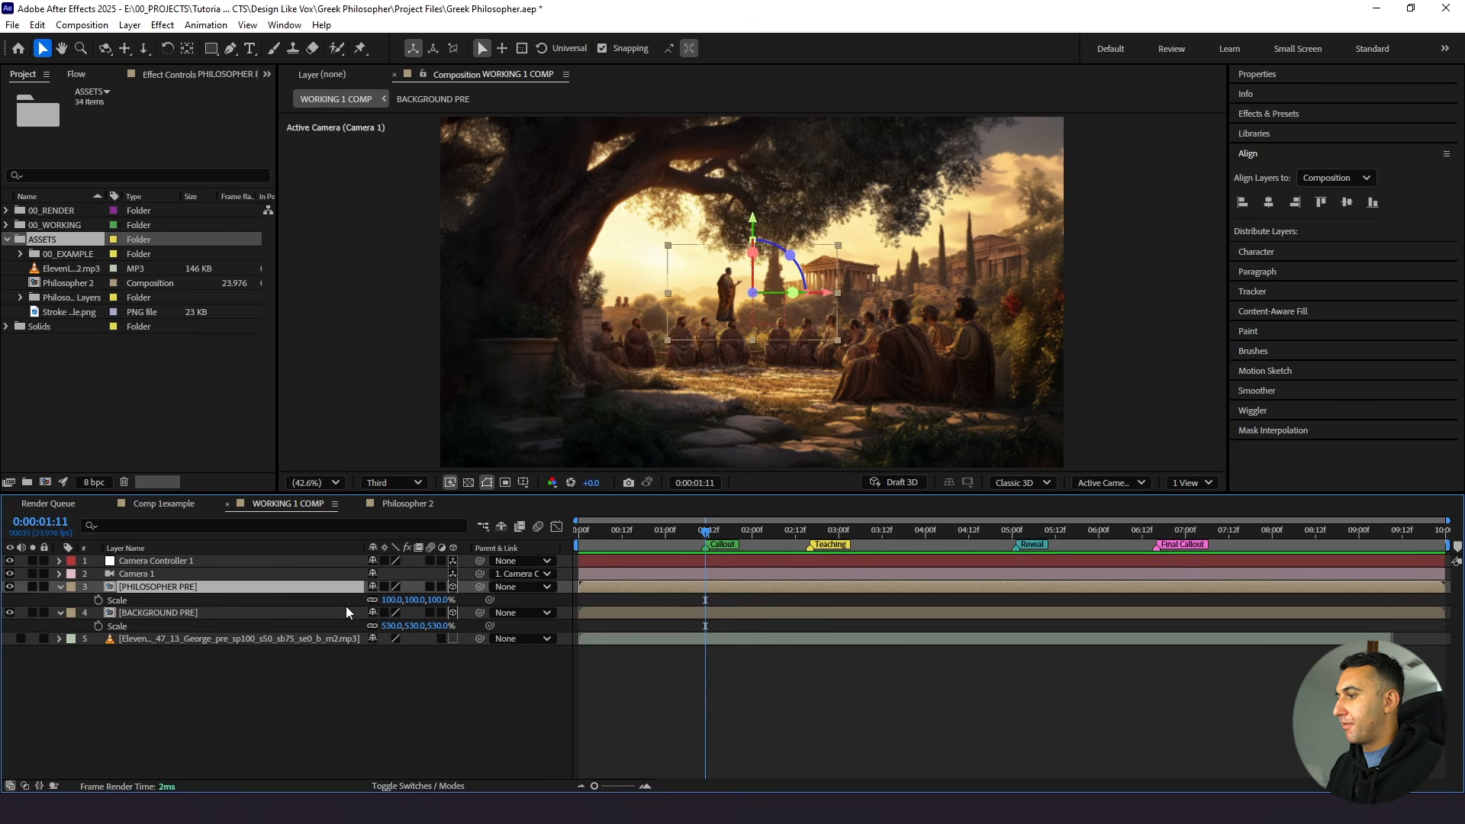
drag(387, 602, 573, 578)
click(168, 675)
key(ctrl+s)
Enlarge the PHILOSOPHER PRE layer slightly beyond 367% to make the philosopher more prominent in front of the background
click(135, 595)
drag(392, 602, 433, 600)
key(ctrl+z)
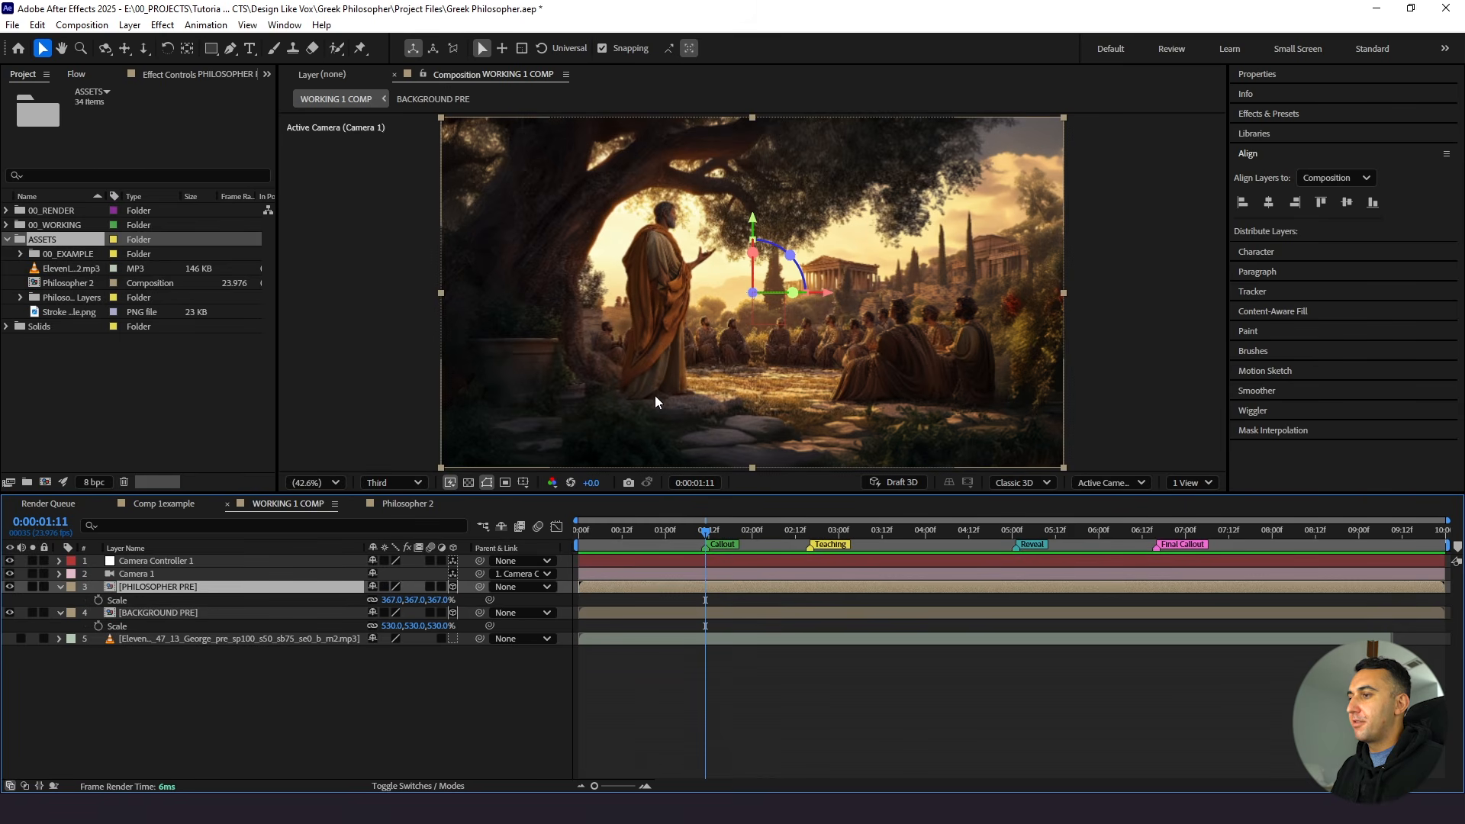
drag(392, 600, 420, 599)
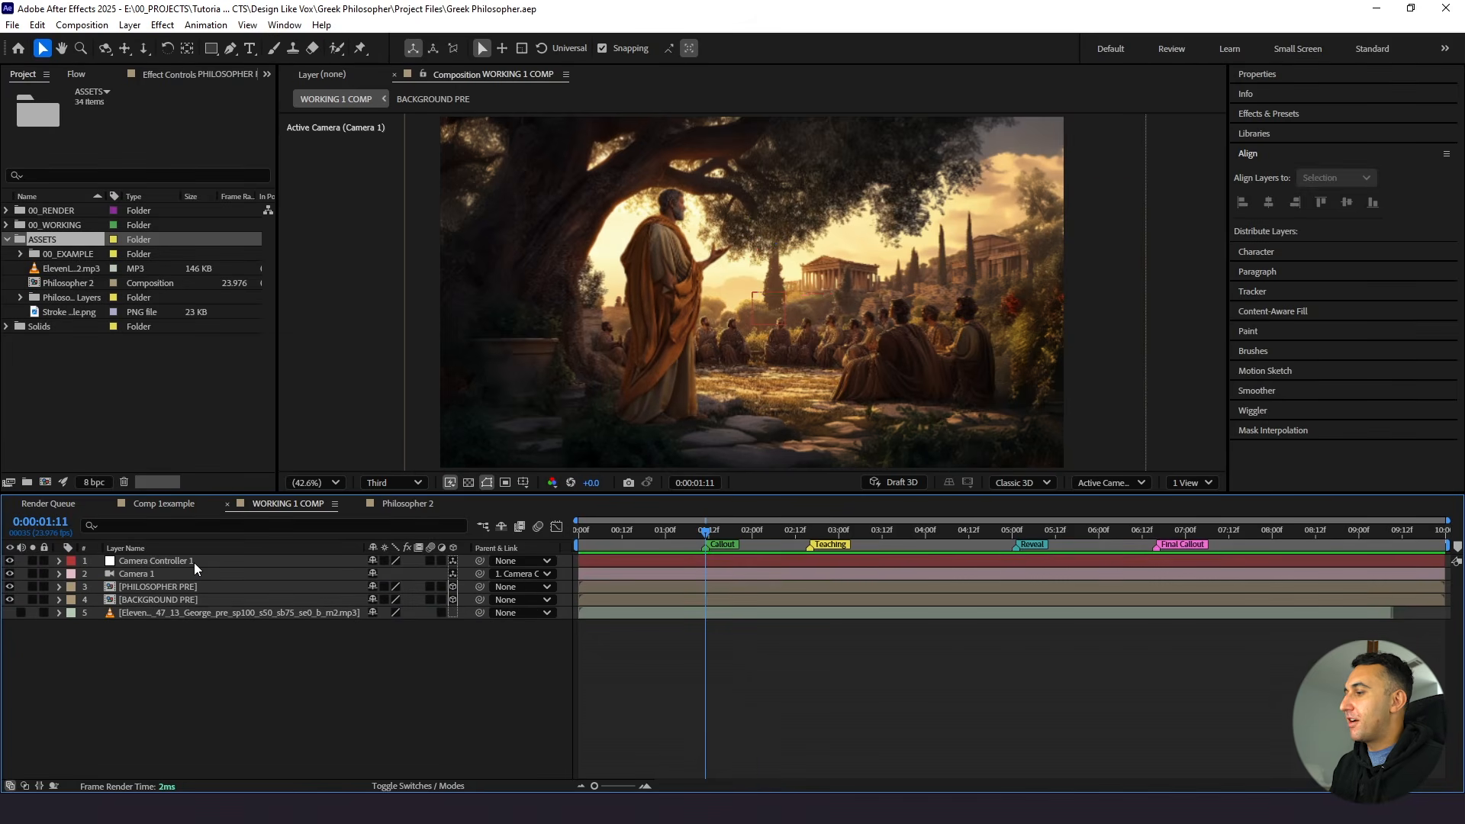
Show the Position of Camera Controller 1 and push it forward to a Z value of about 2425
click(194, 562)
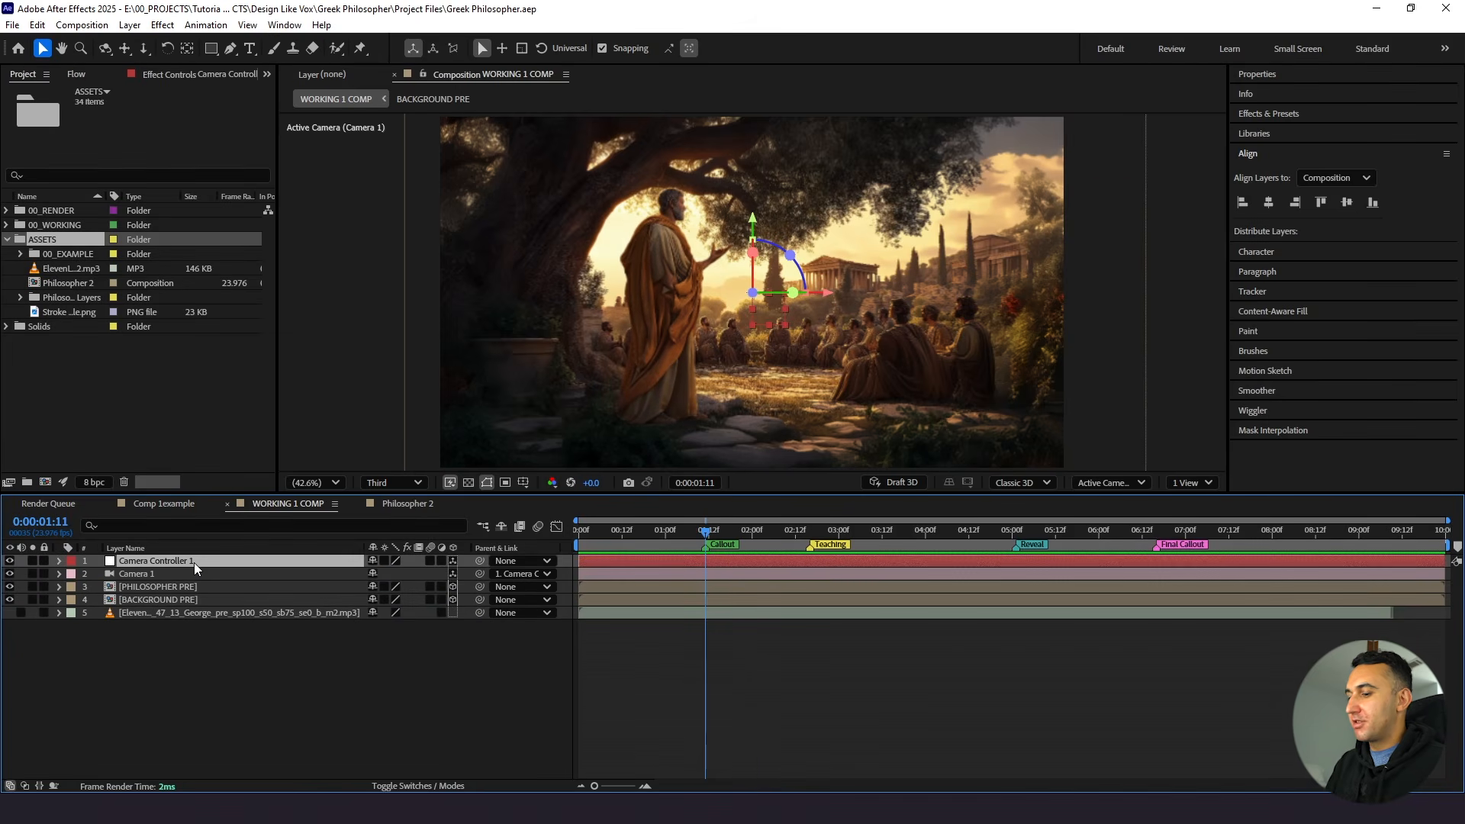
key(p)
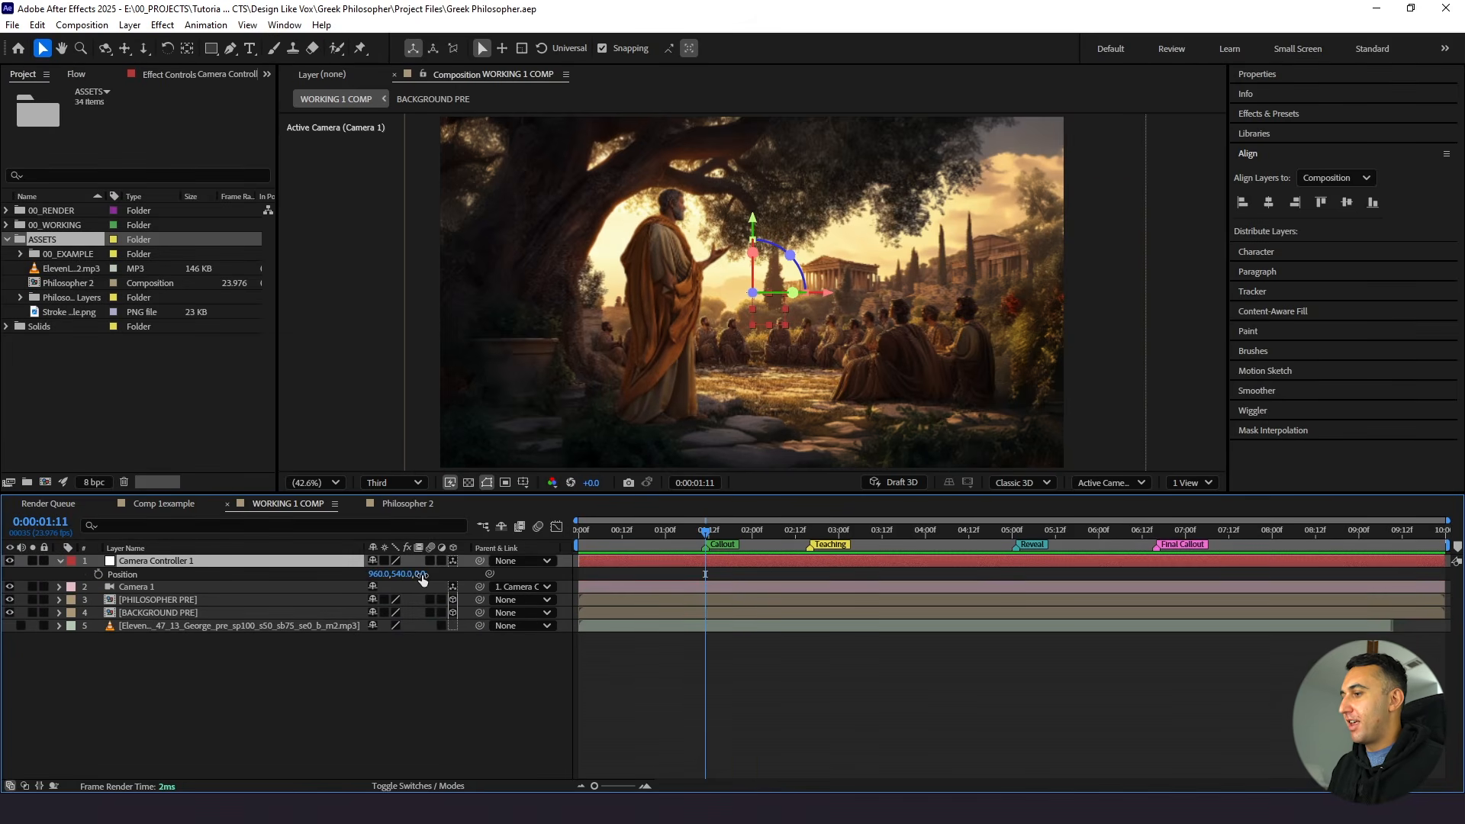
drag(421, 576, 611, 559)
drag(443, 571, 836, 573)
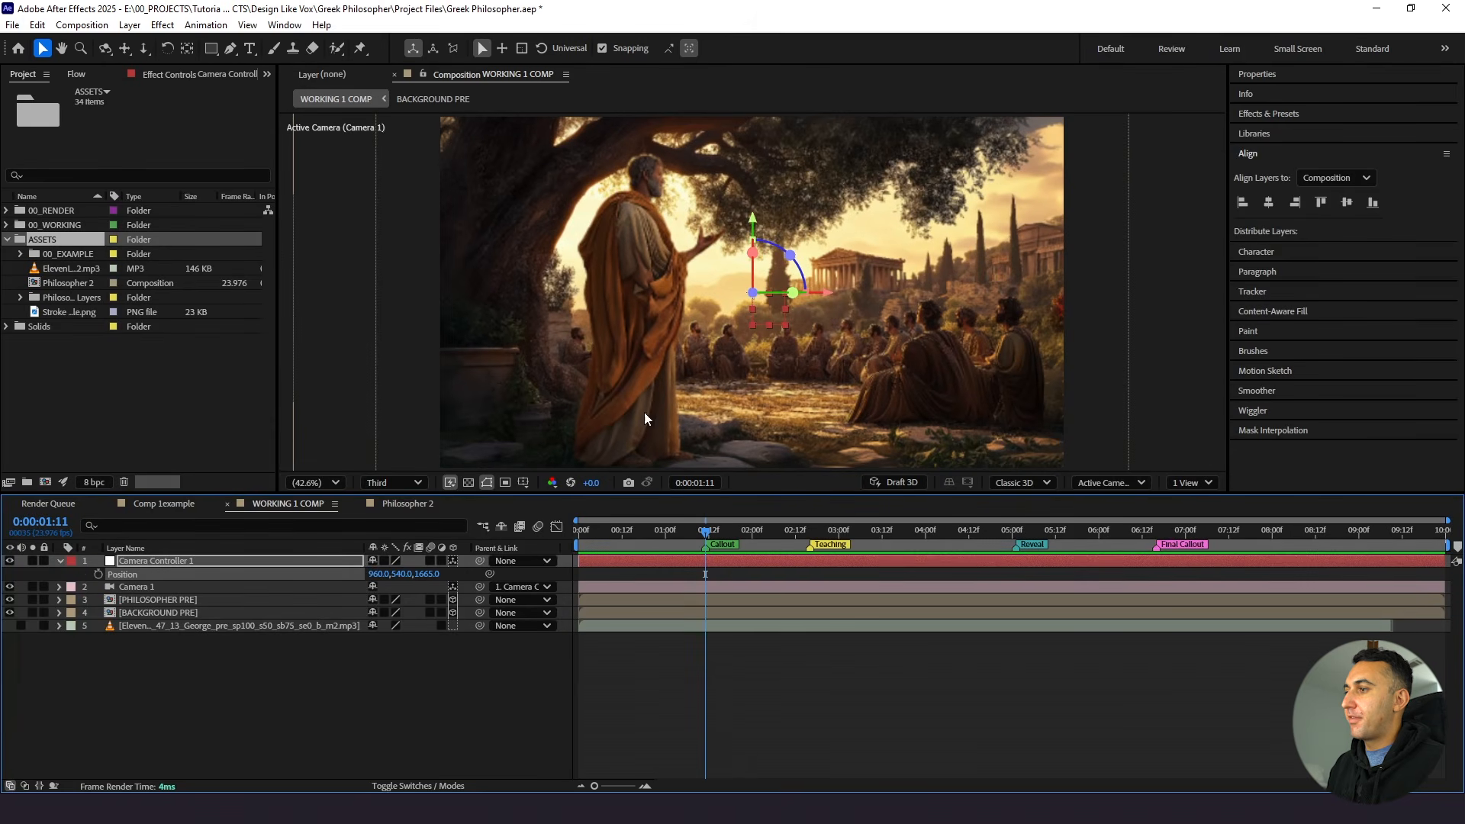
drag(425, 574, 938, 531)
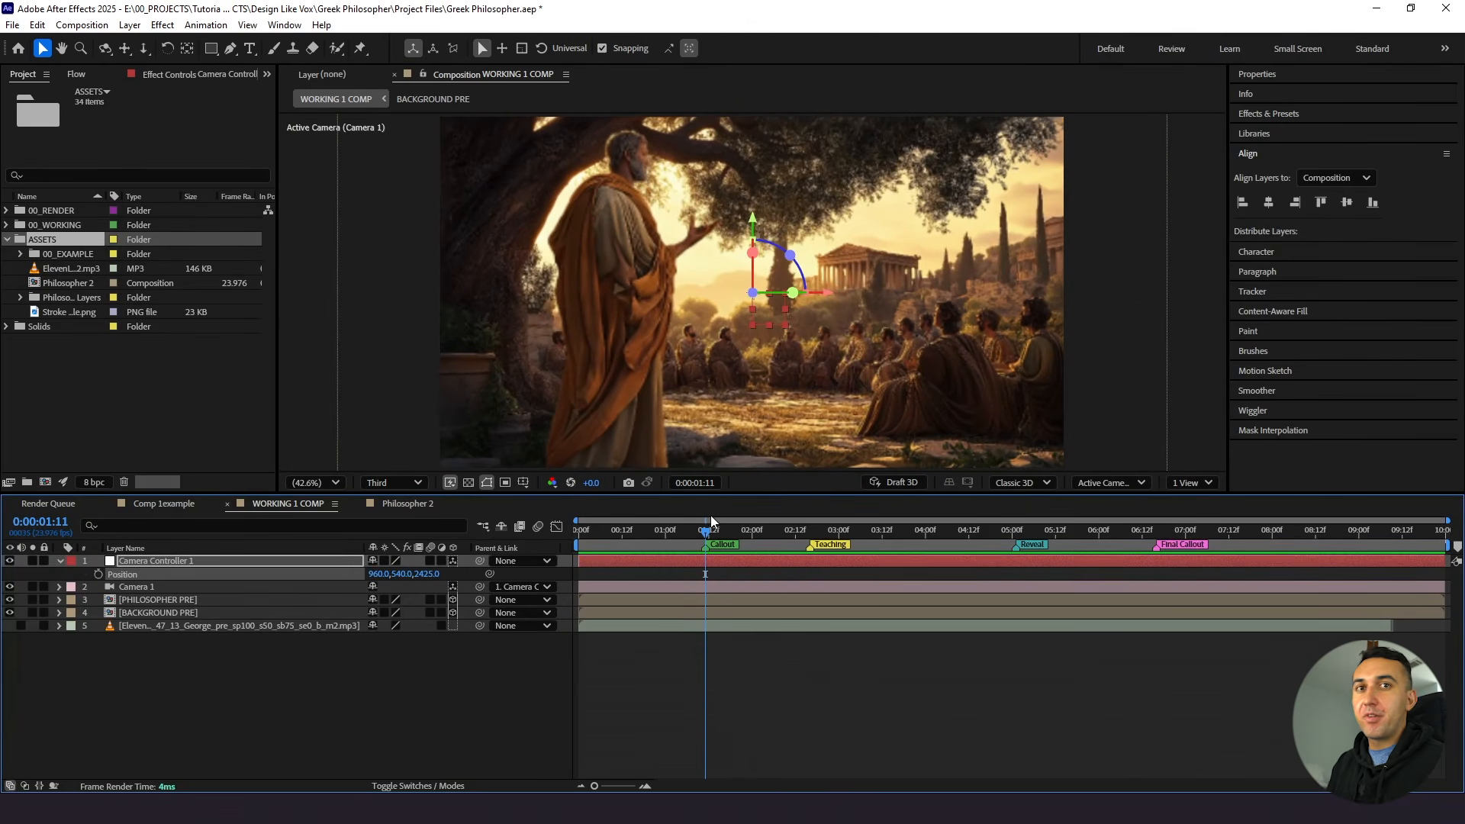
Reframe the shot closer on the philosopher by moving Camera Controller 1 to about 556, 170, 3473
drag(402, 574, 137, 553)
drag(534, 571, 1162, 568)
drag(373, 574, 61, 574)
drag(430, 574, 396, 695)
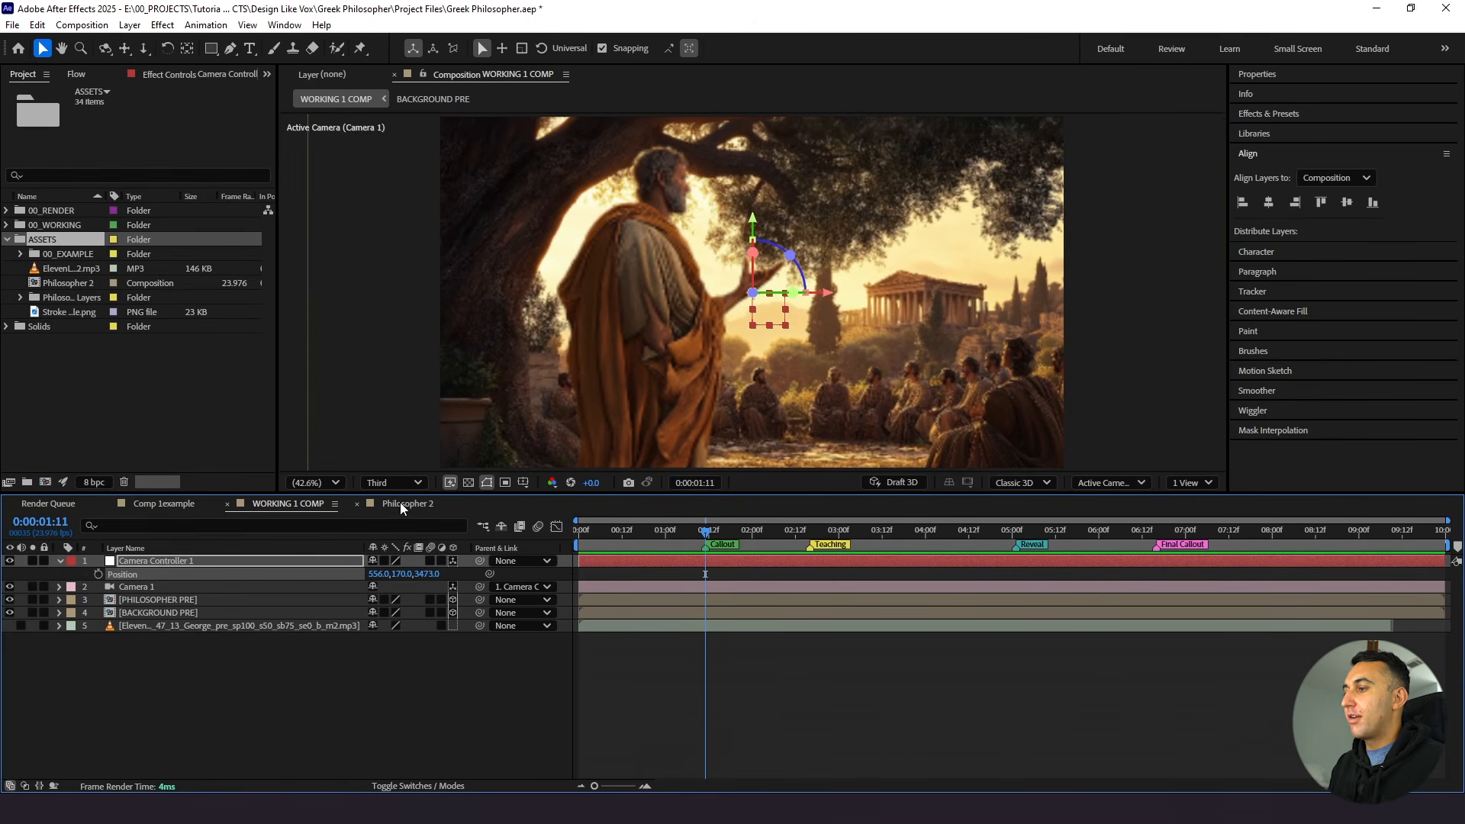
Set the preview resolution to Full and show the Proportional Grid over the composition
click(409, 483)
click(405, 528)
click(523, 482)
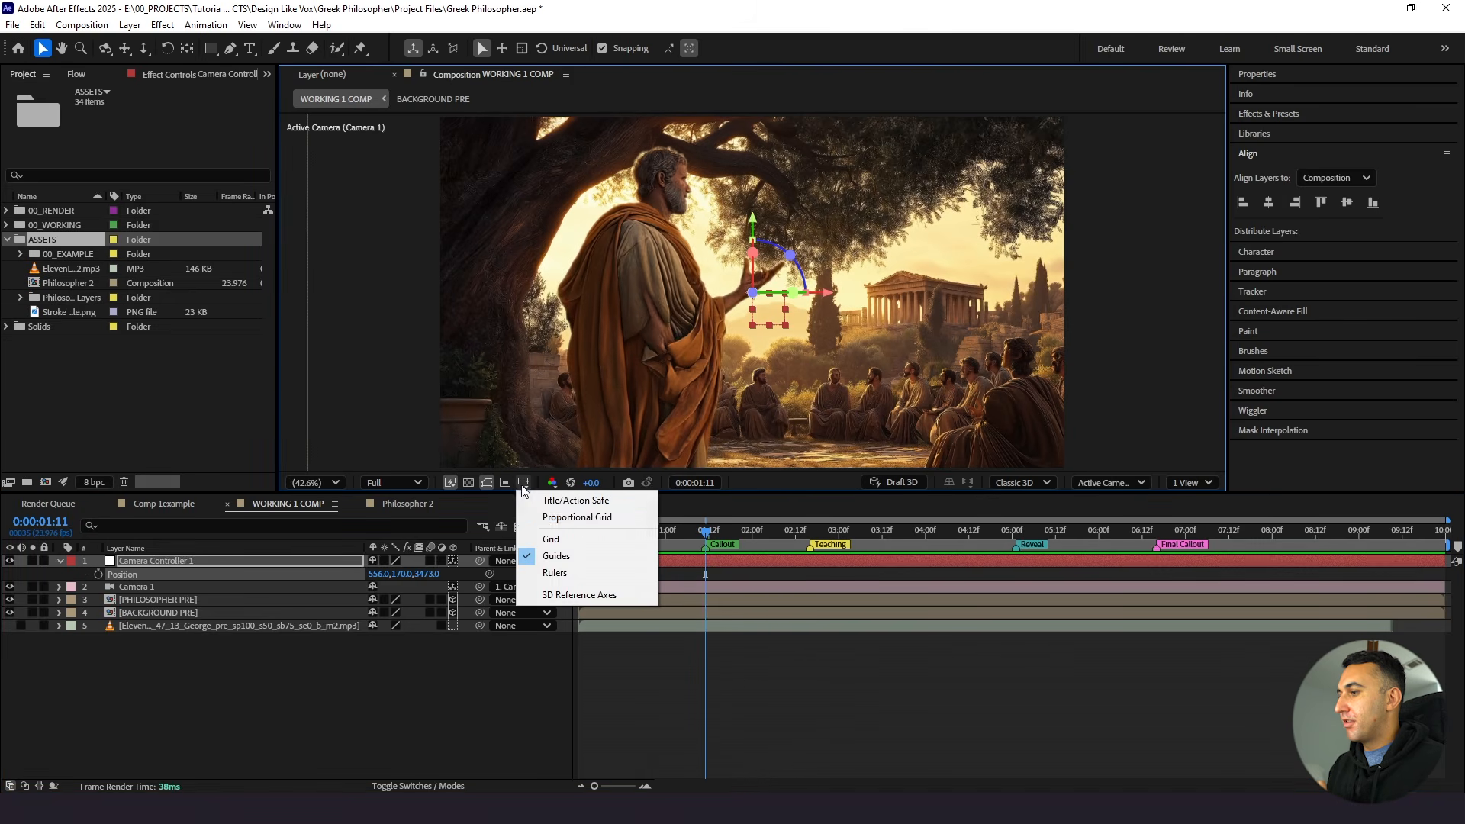
click(545, 521)
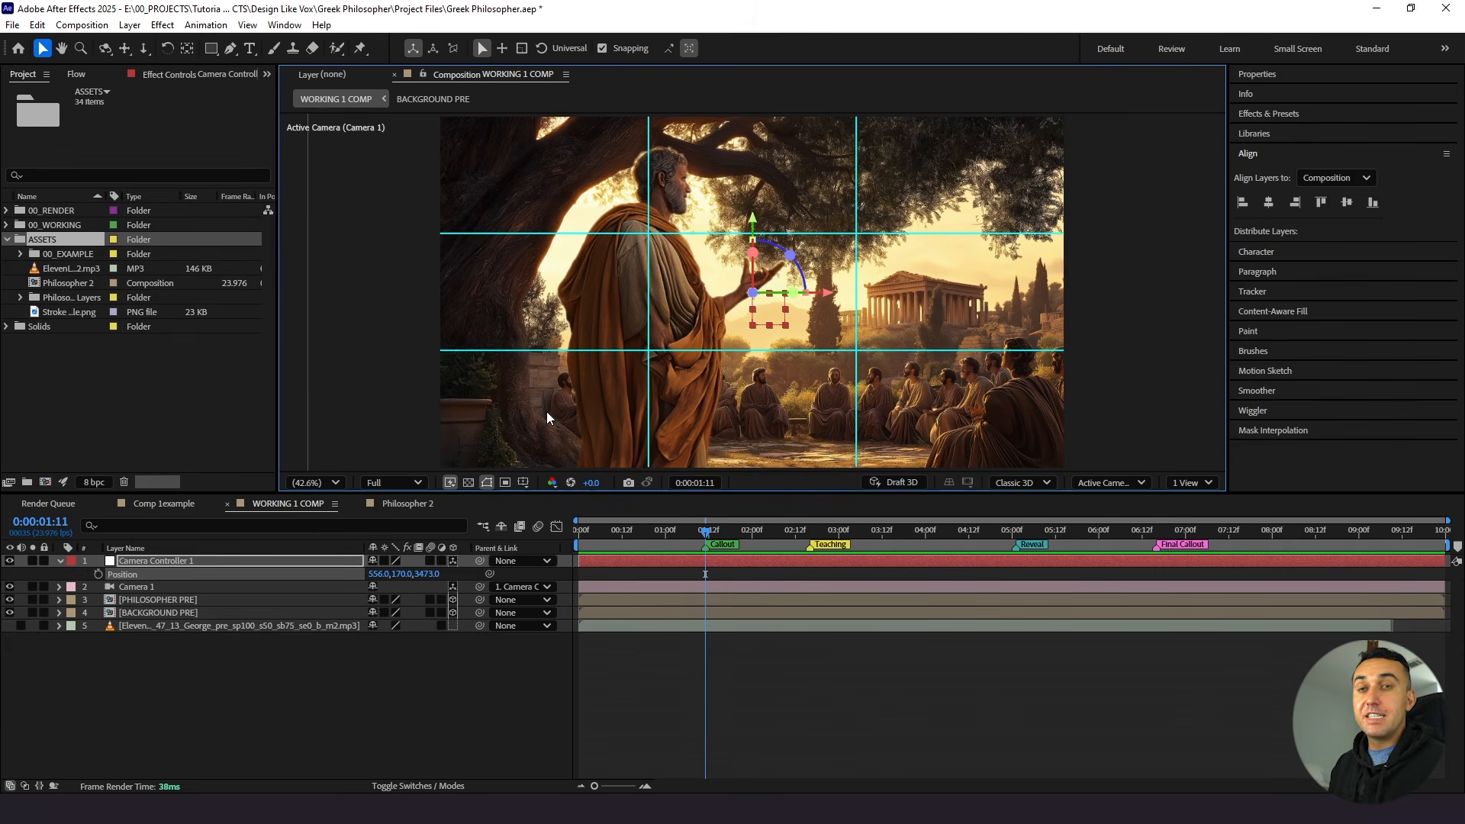
Review the grid display options and the Grids & Guides preferences for grid color and the proportional grid's divisions
click(523, 482)
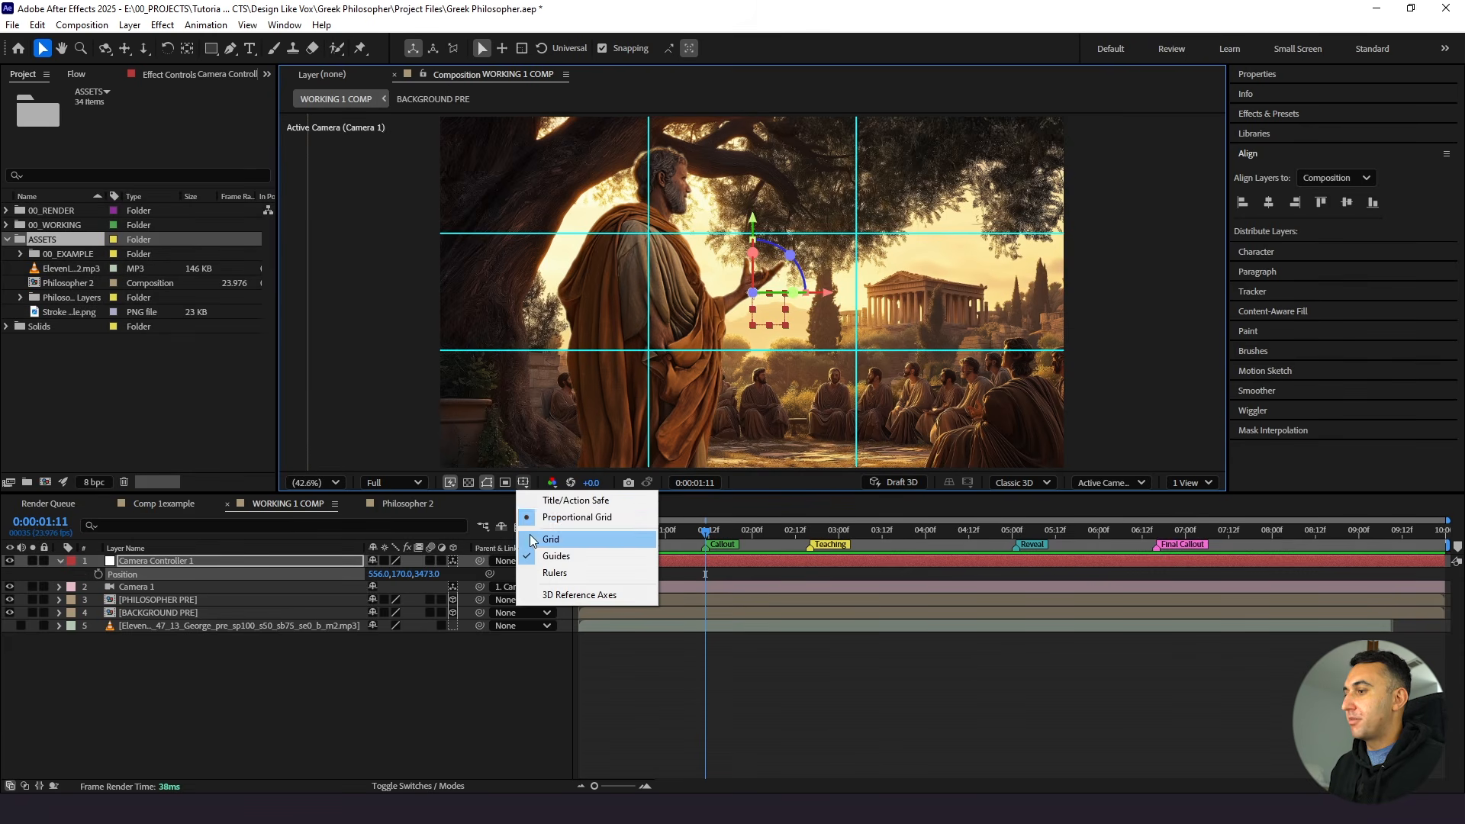
click(524, 482)
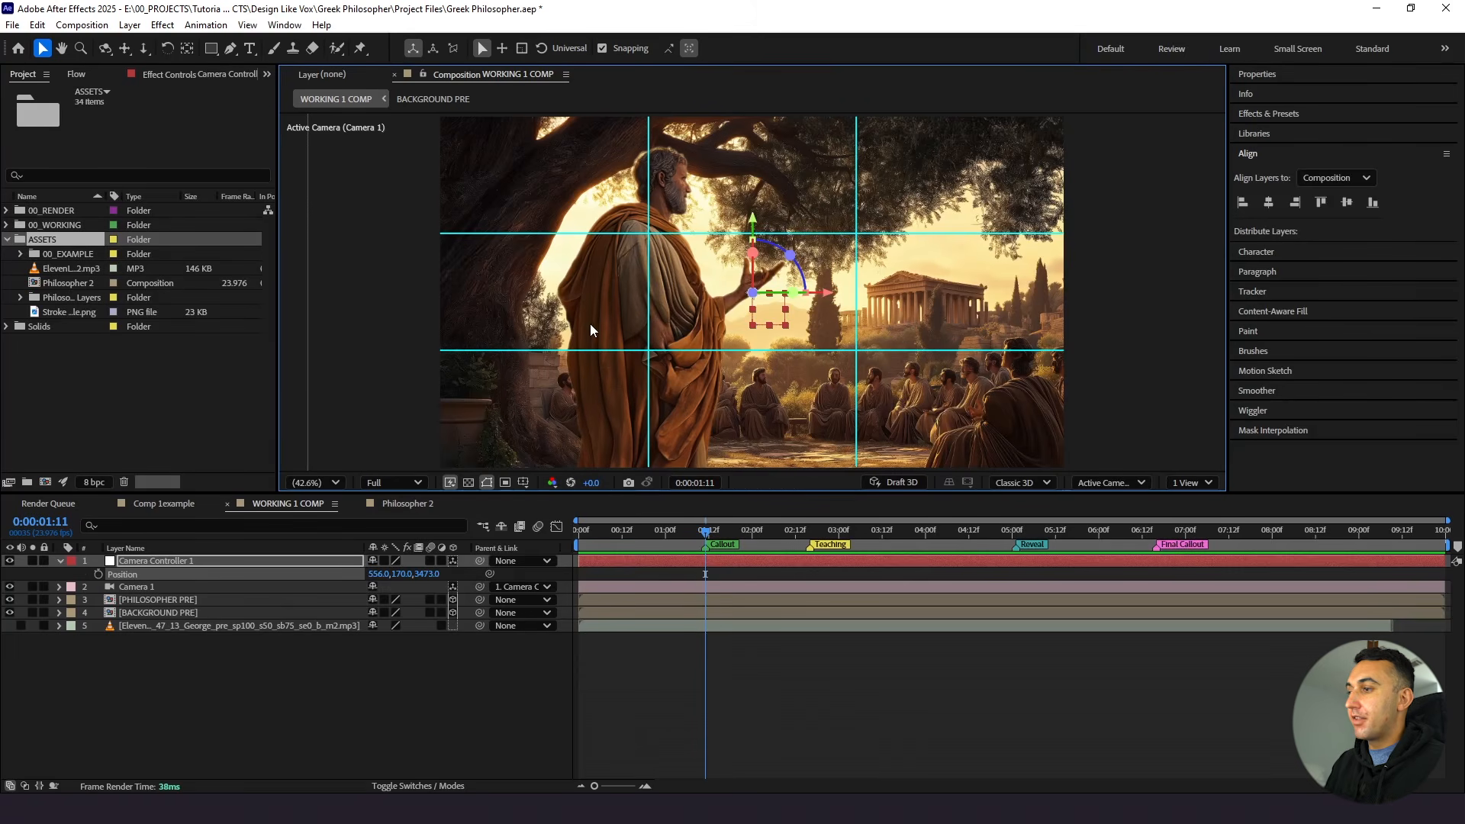
click(36, 25)
mouse_move(173, 498)
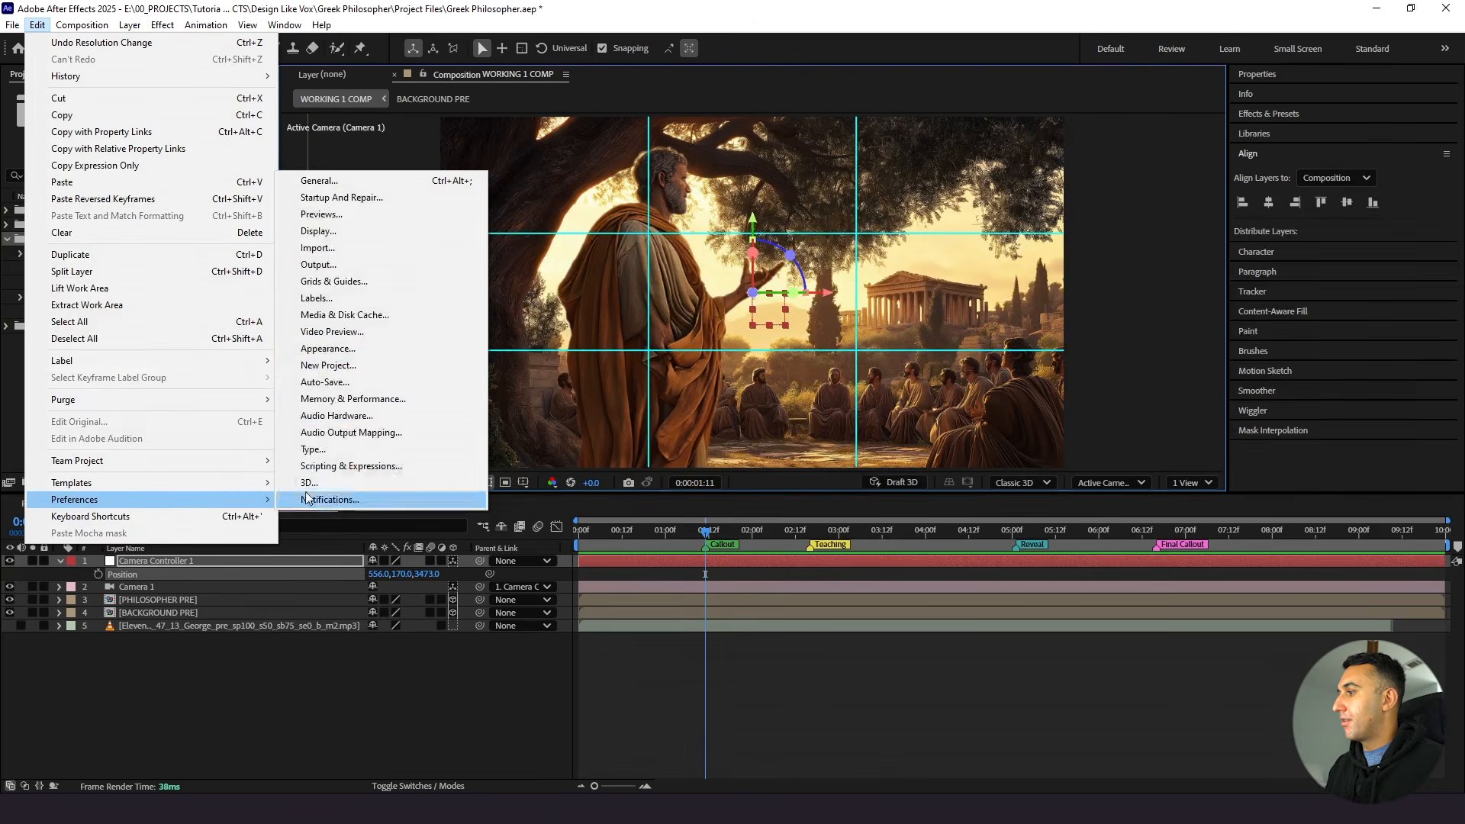
click(336, 281)
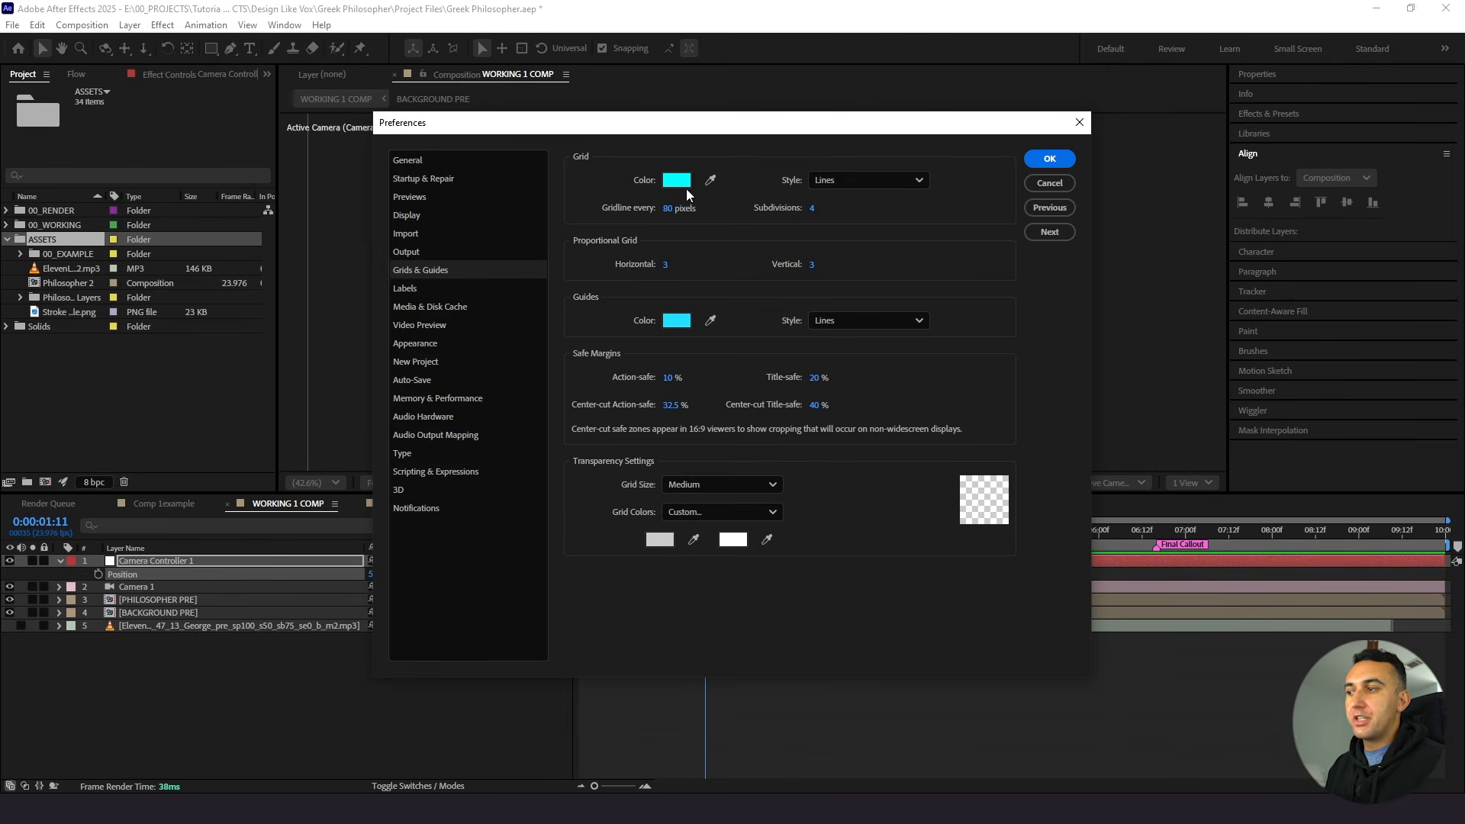
click(1039, 161)
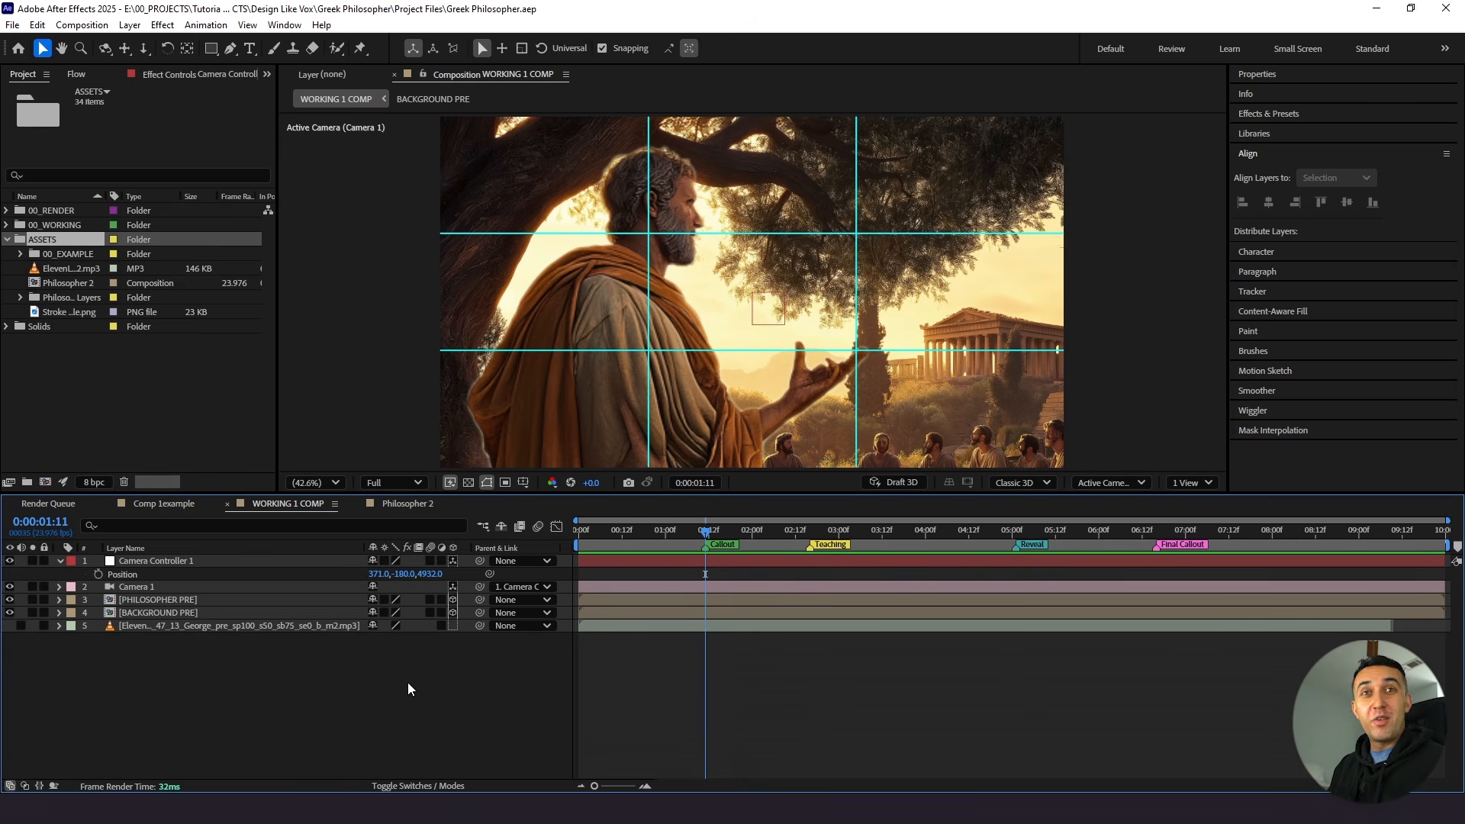
Hide the Proportional Grid and clear the layer selection
click(524, 482)
click(547, 518)
click(636, 626)
click(653, 653)
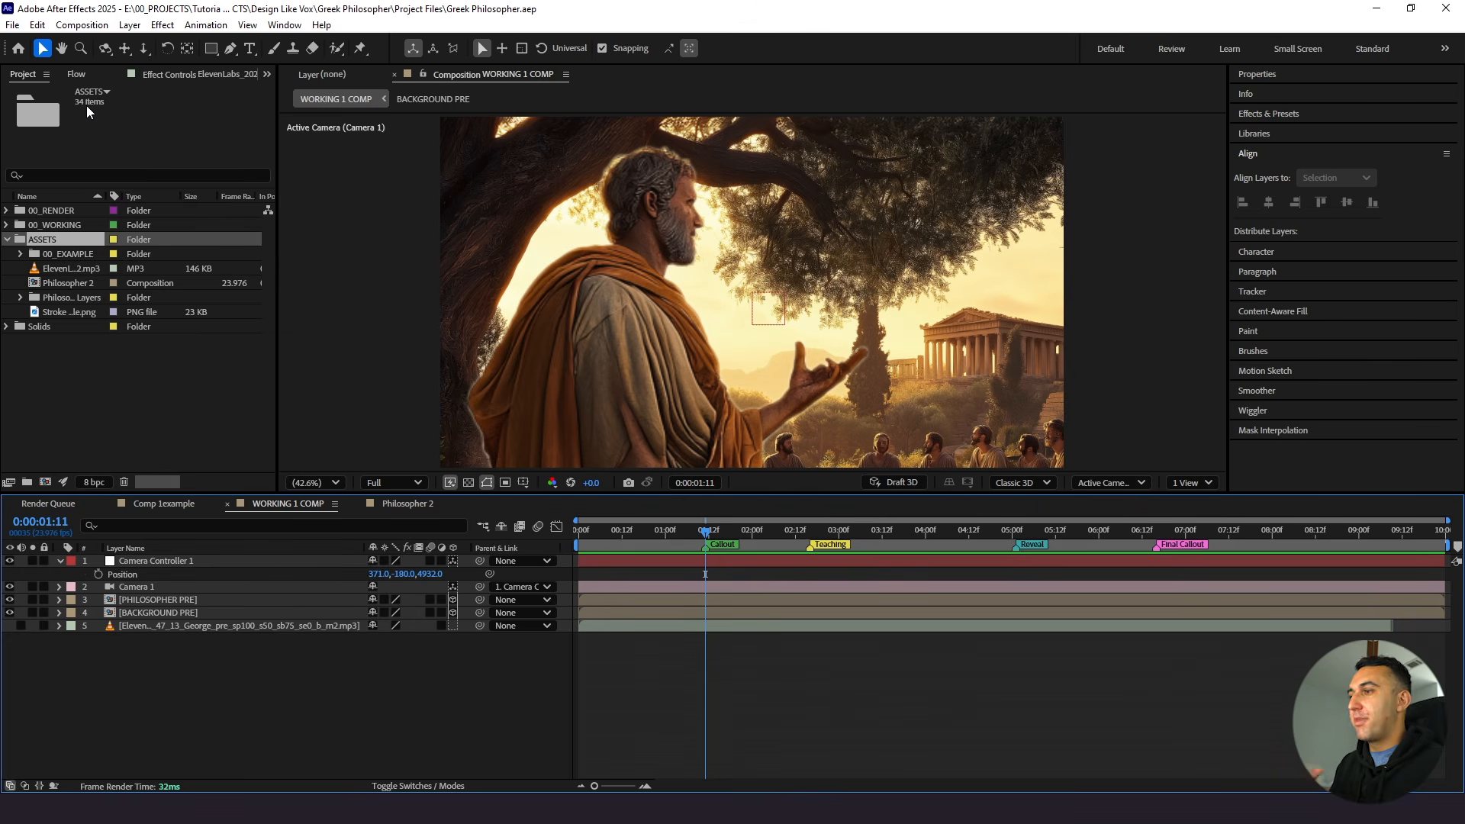
Add a new null object to the composition and name it Camera Controller 2
click(129, 25)
mouse_move(152, 44)
click(424, 109)
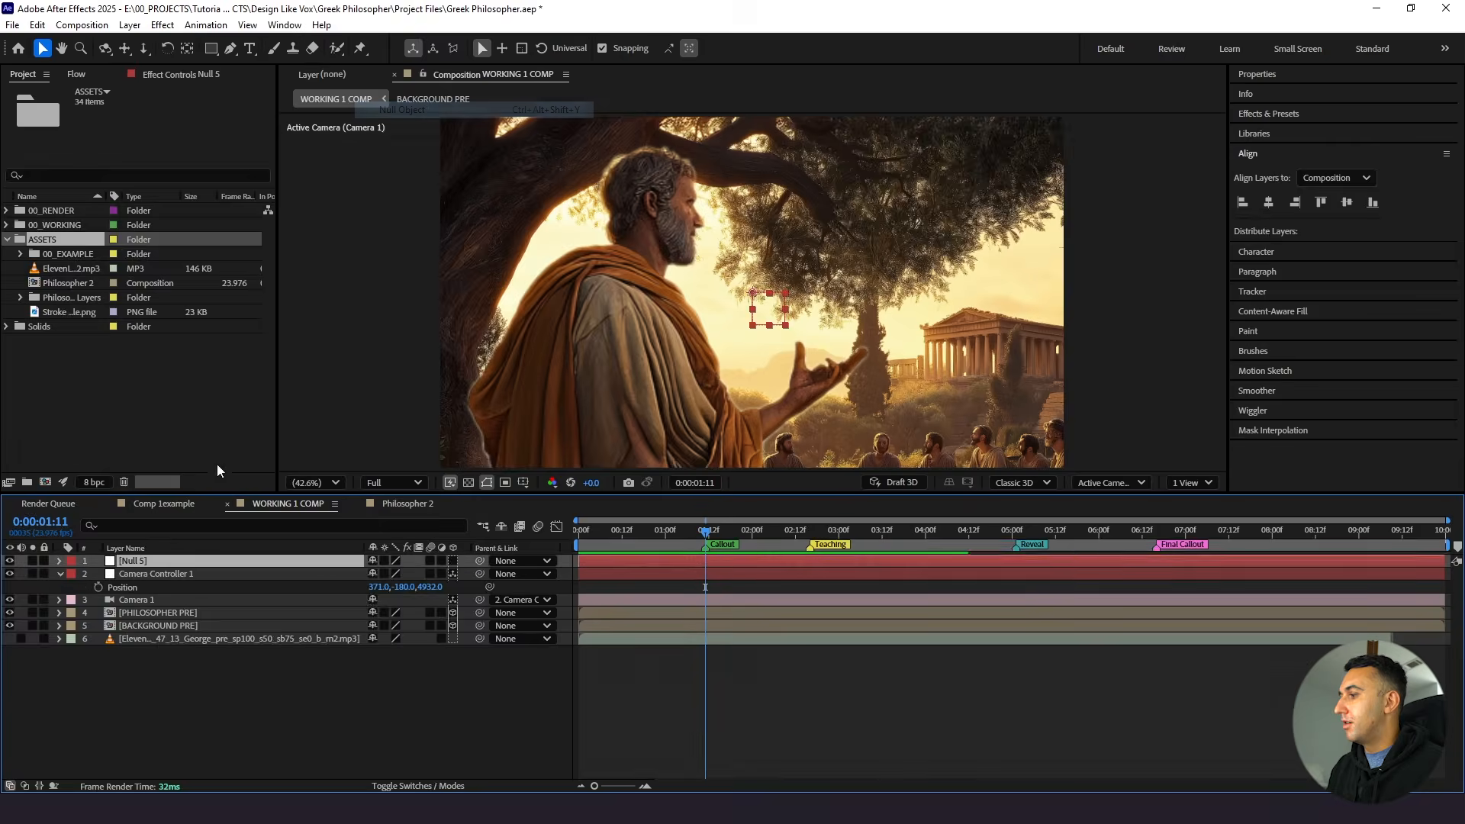
key(Return)
text(Came)
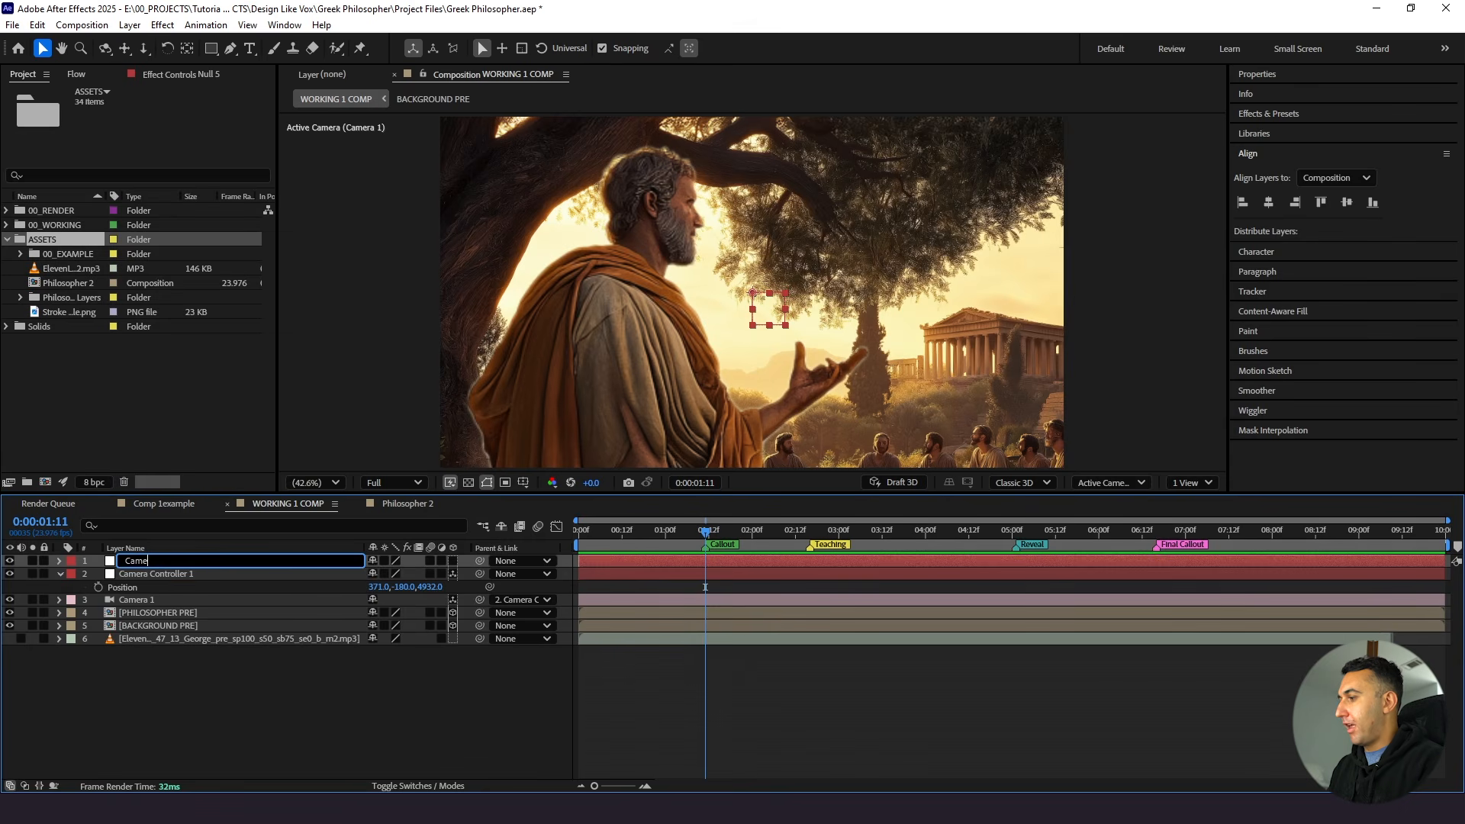
text(ra Controller 2)
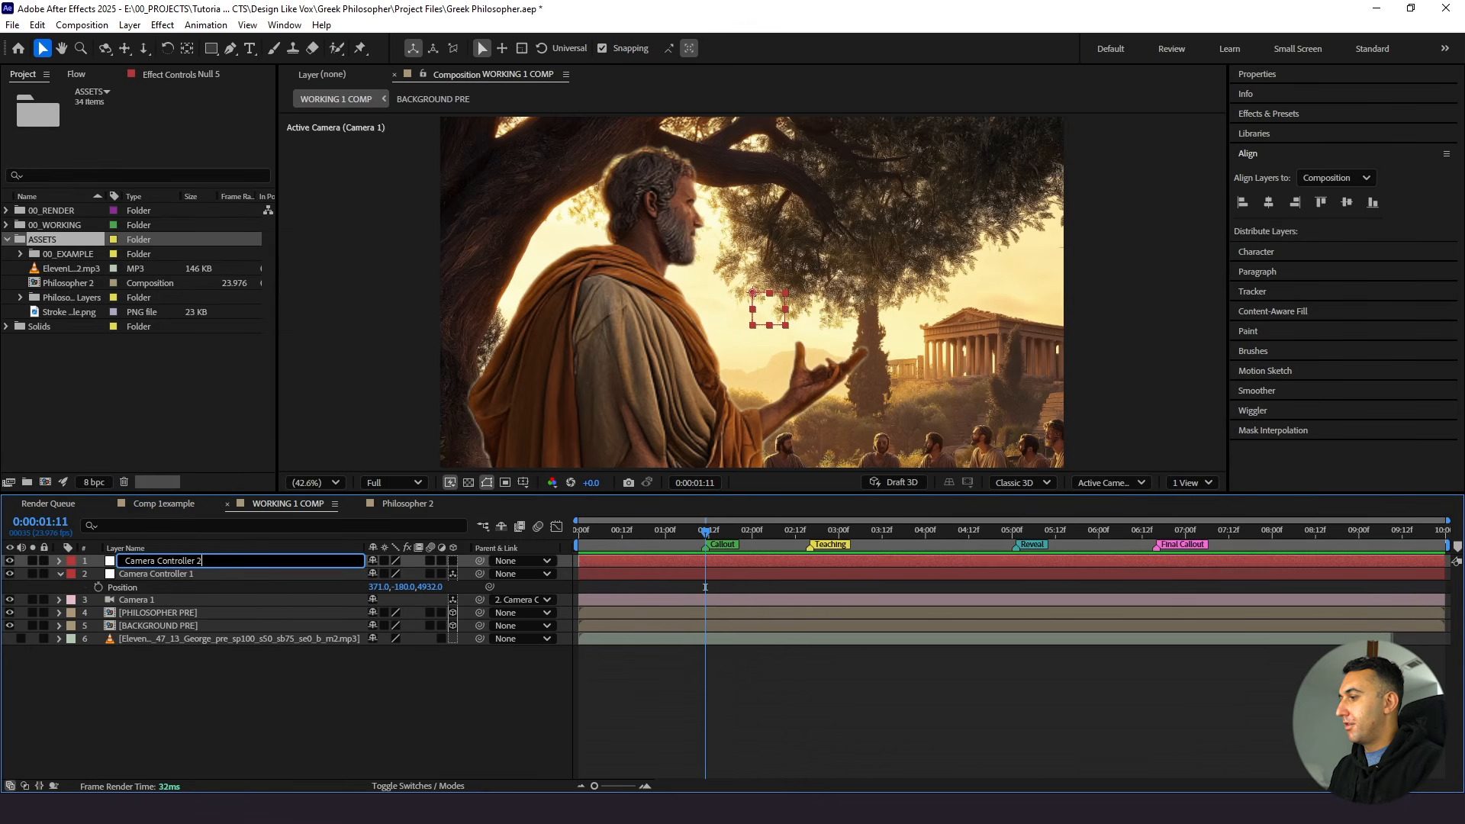
key(Return)
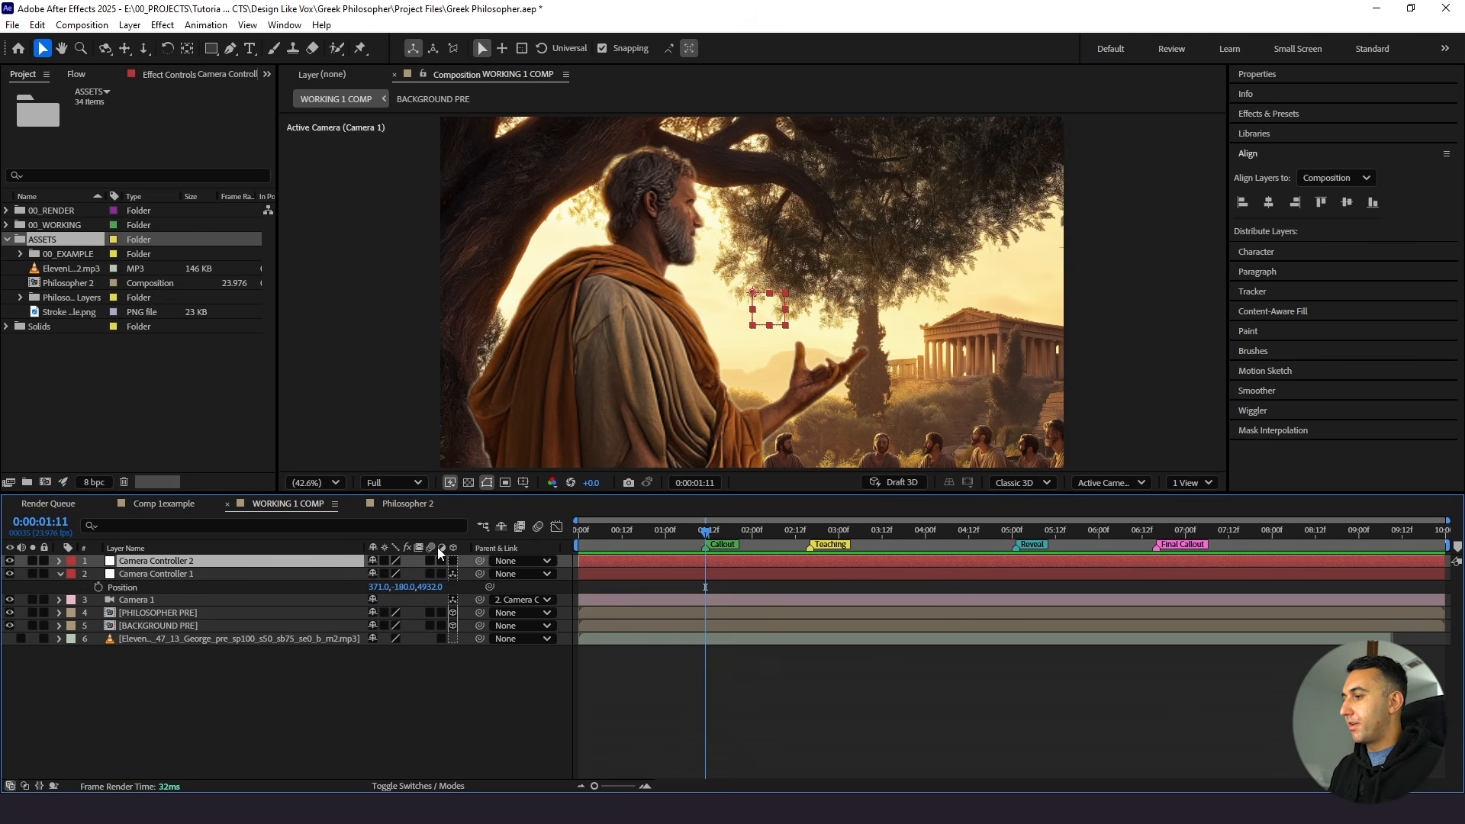
Make Camera Controller 2 a 3D layer and parent Camera Controller 1 to it
click(196, 574)
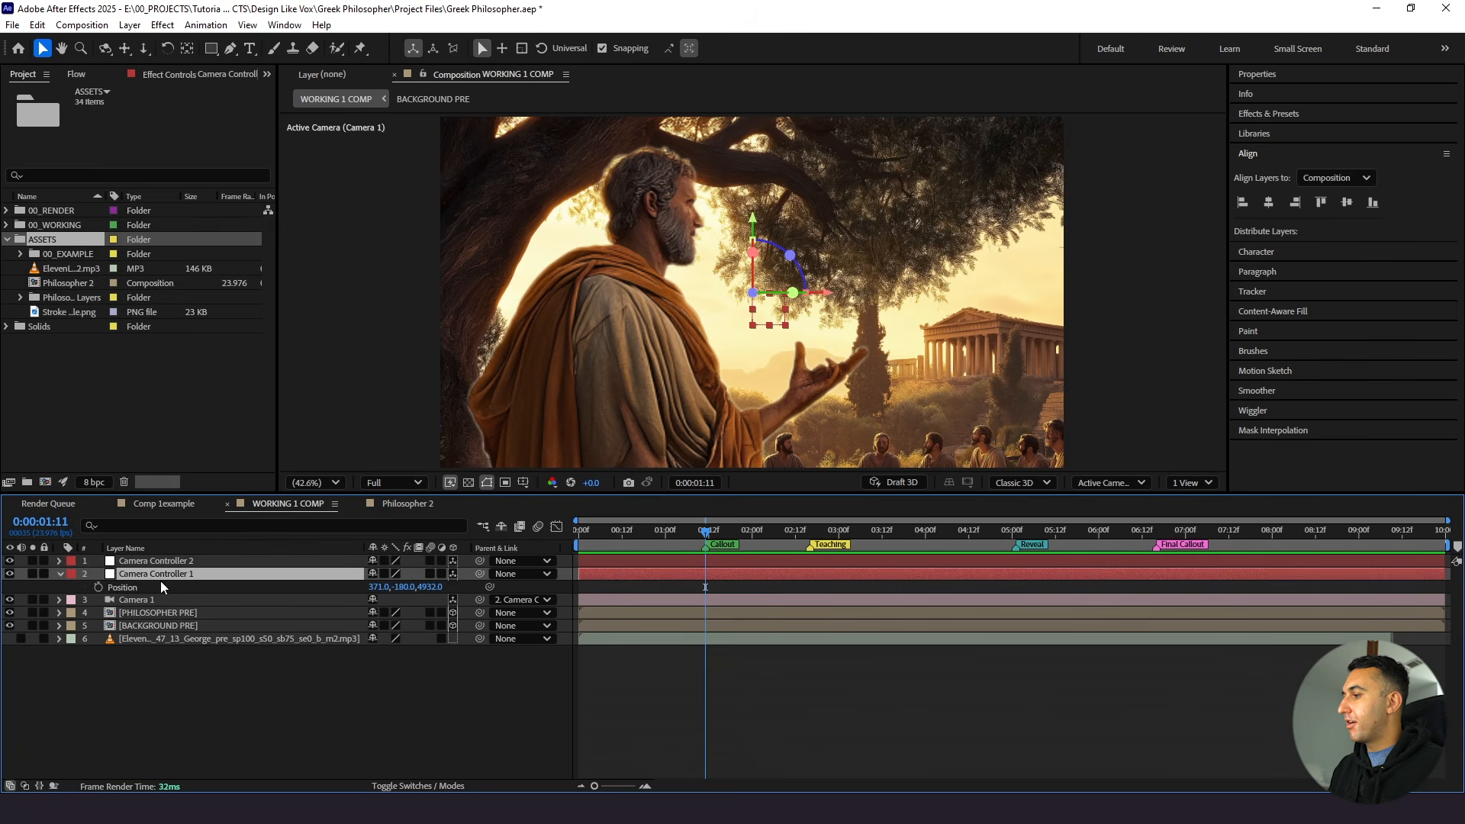
click(177, 563)
click(180, 574)
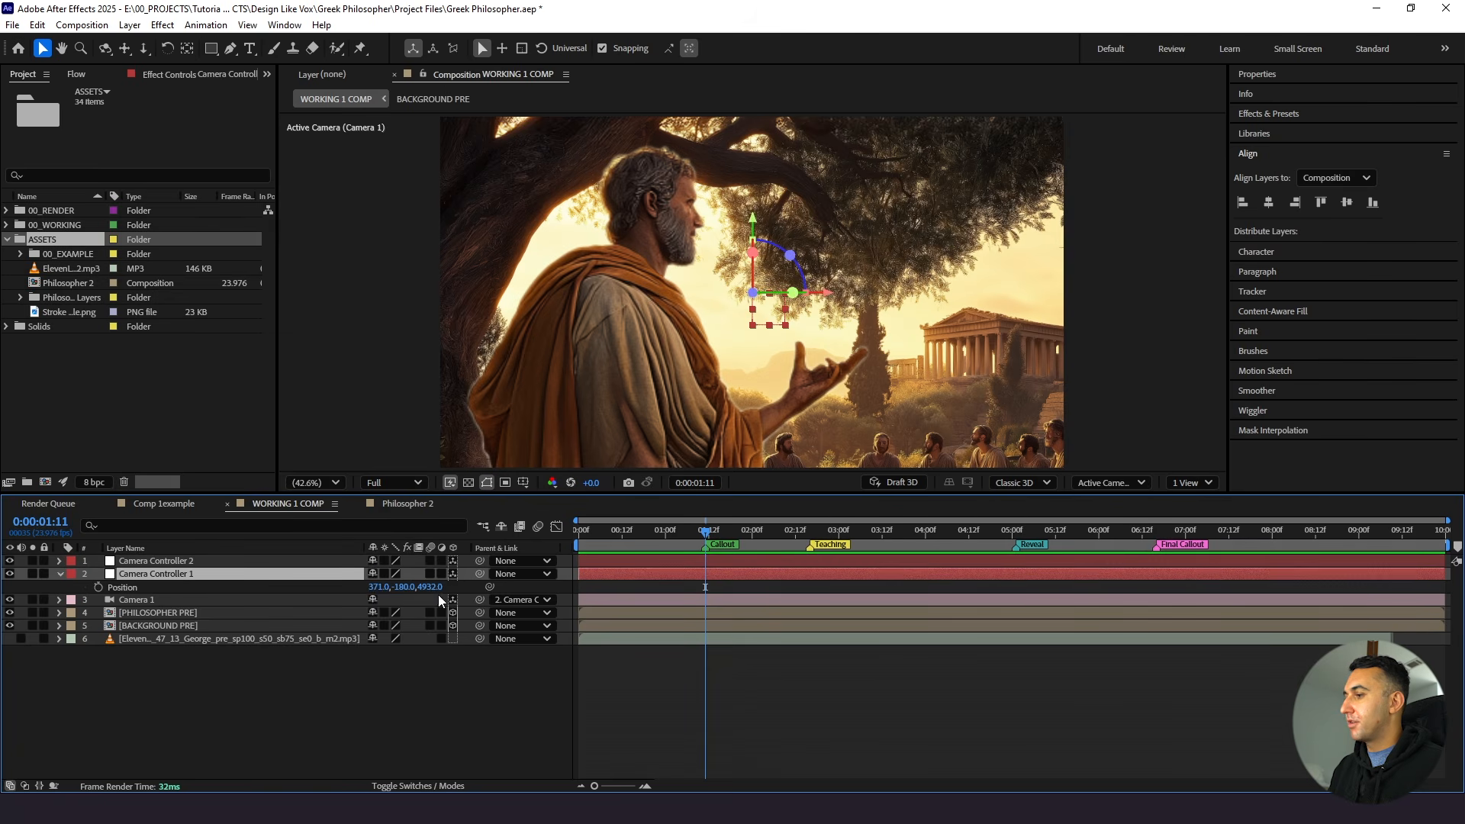
drag(480, 573, 255, 560)
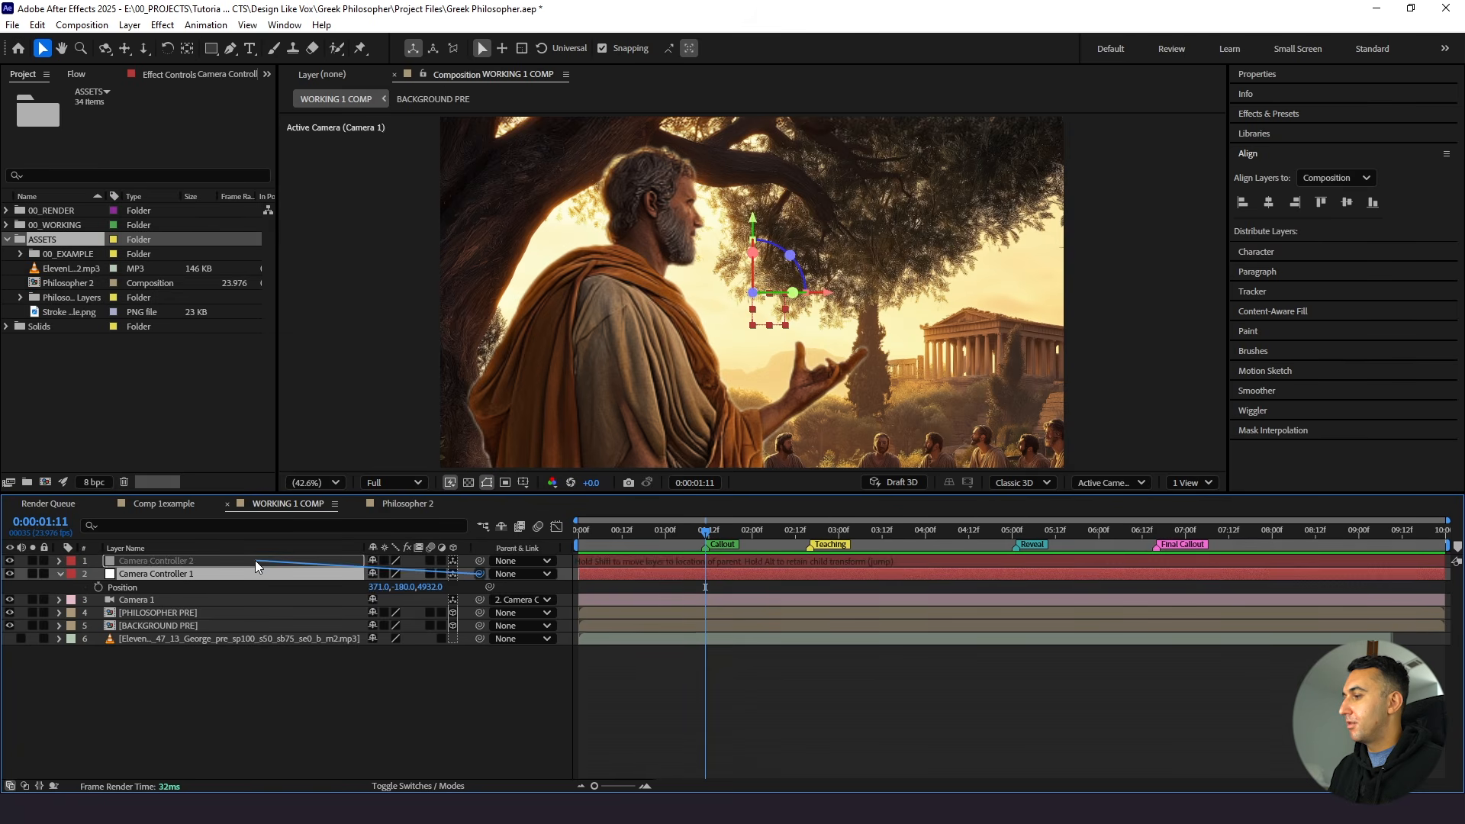
click(153, 602)
click(171, 574)
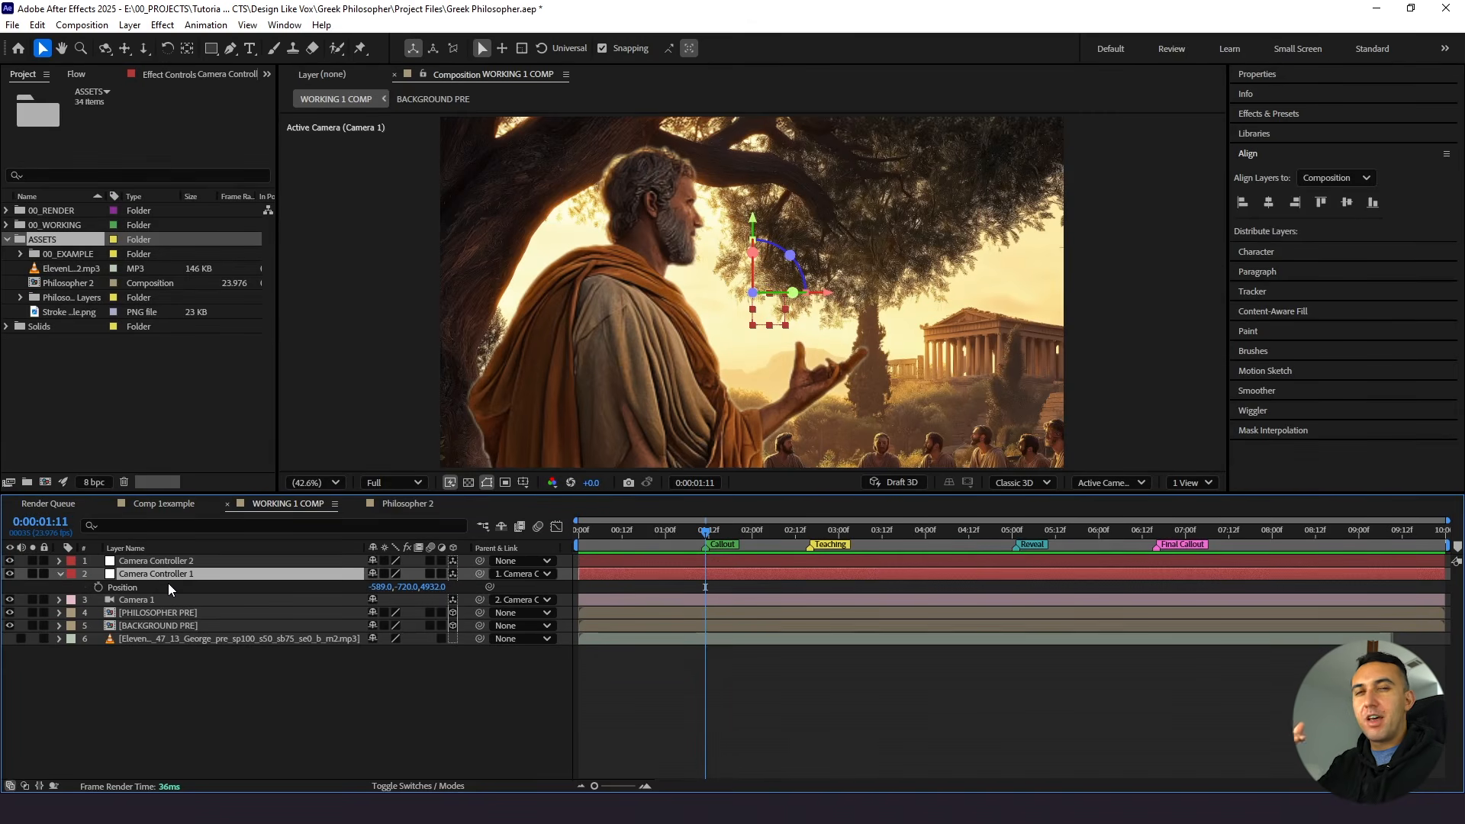
Keyframe Camera Controller 2's Position at the composition's start and end, lowering X at the end for a sideways drift, and preview it
click(588, 678)
click(580, 533)
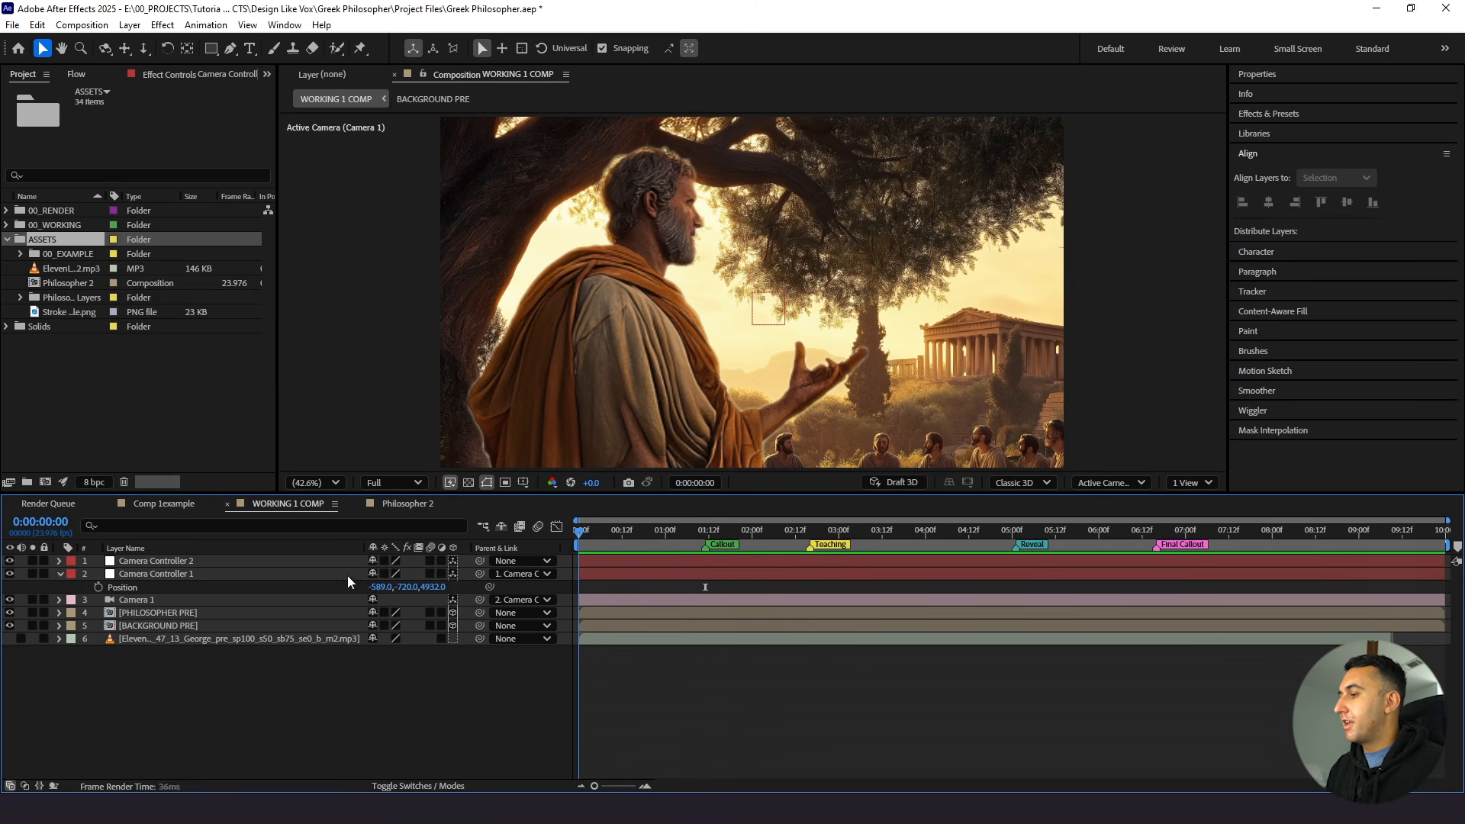
click(195, 558)
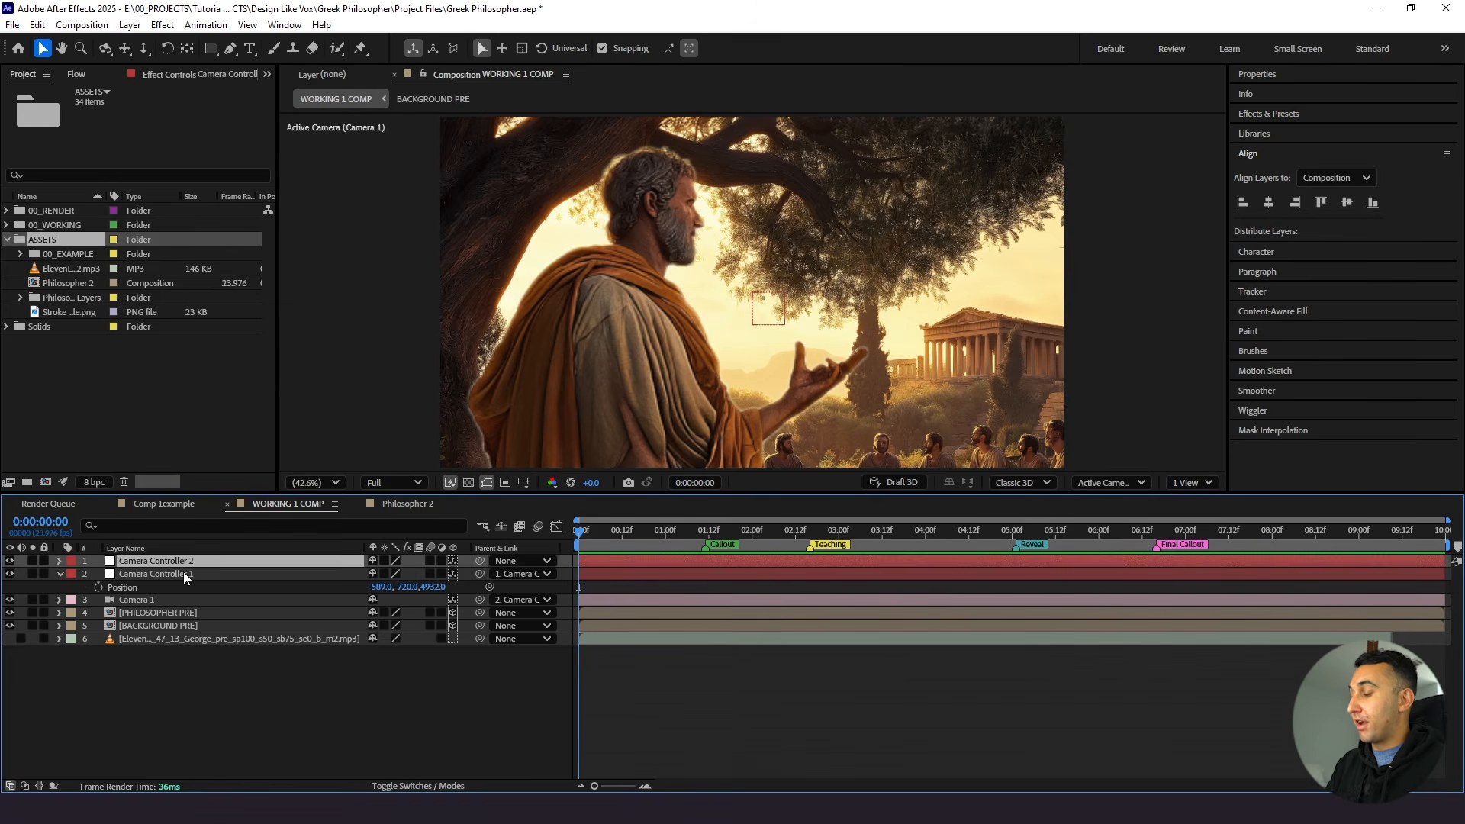
key(p)
click(99, 575)
drag(737, 534, 1396, 532)
drag(379, 574, 302, 588)
drag(1395, 575, 1442, 575)
click(1296, 680)
key(space)
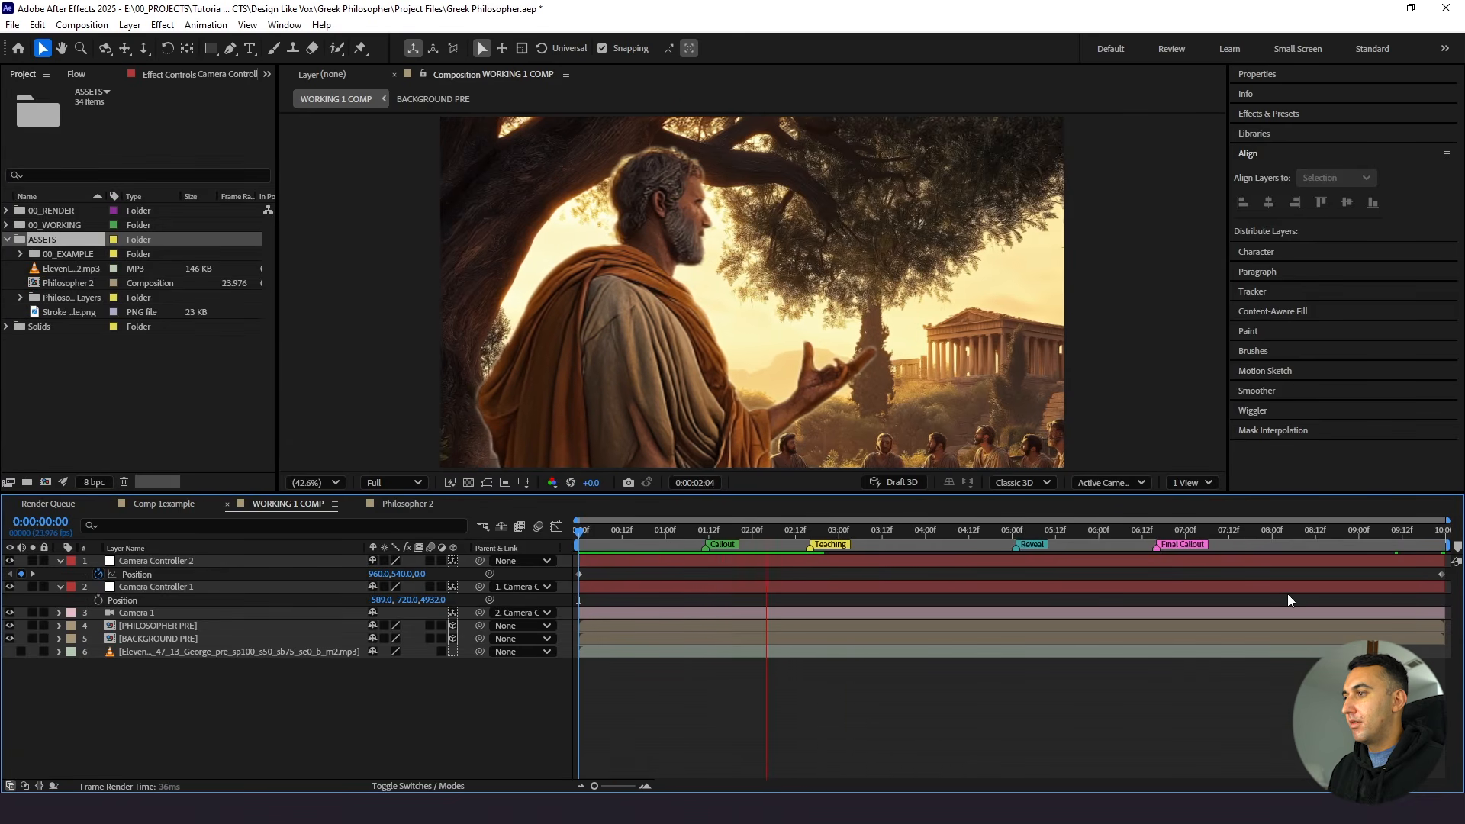
key(space)
Strengthen the drift by lowering X of Camera Controller 2's last Position keyframe to 707, keep that keyframe at the composition's end, and preview
drag(1442, 575, 1344, 574)
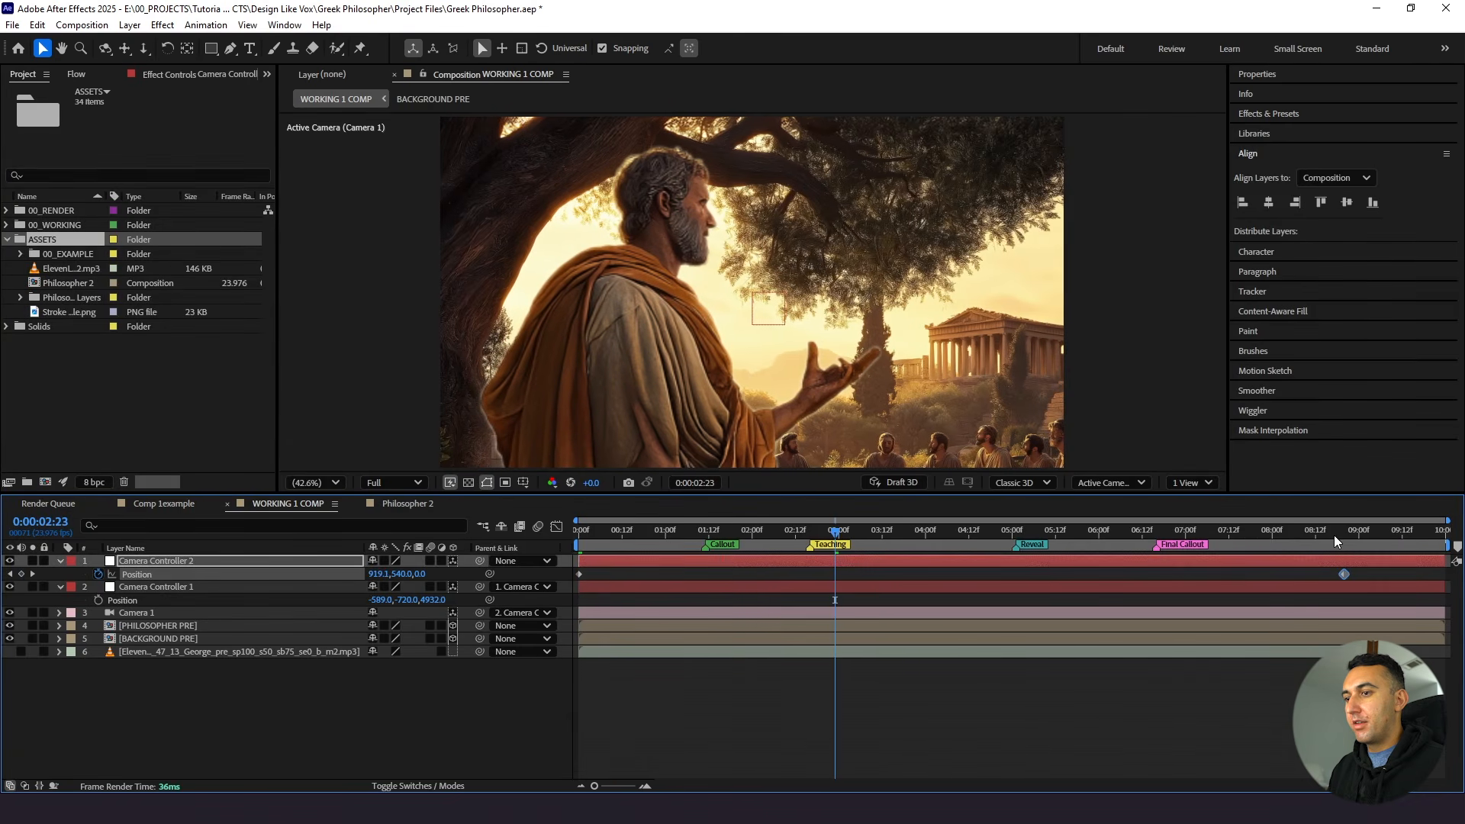
click(1343, 533)
drag(377, 575, 278, 578)
drag(1344, 573, 1442, 573)
click(1275, 677)
drag(619, 528, 511, 552)
key(space)
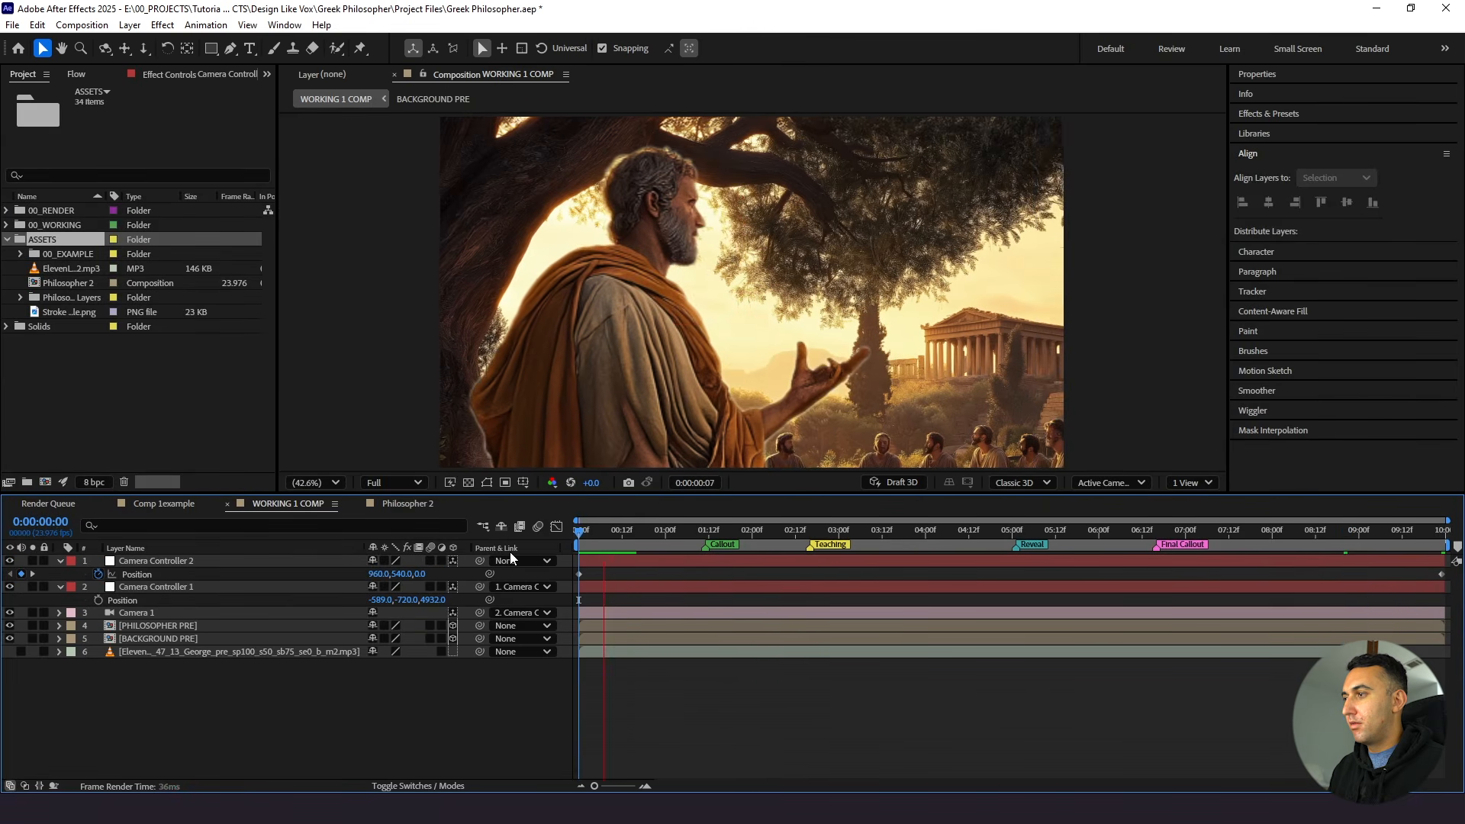
Soften the drift by raising X of Camera Controller 2's last Position keyframe, keep it at the composition's end, and preview the move
click(1279, 529)
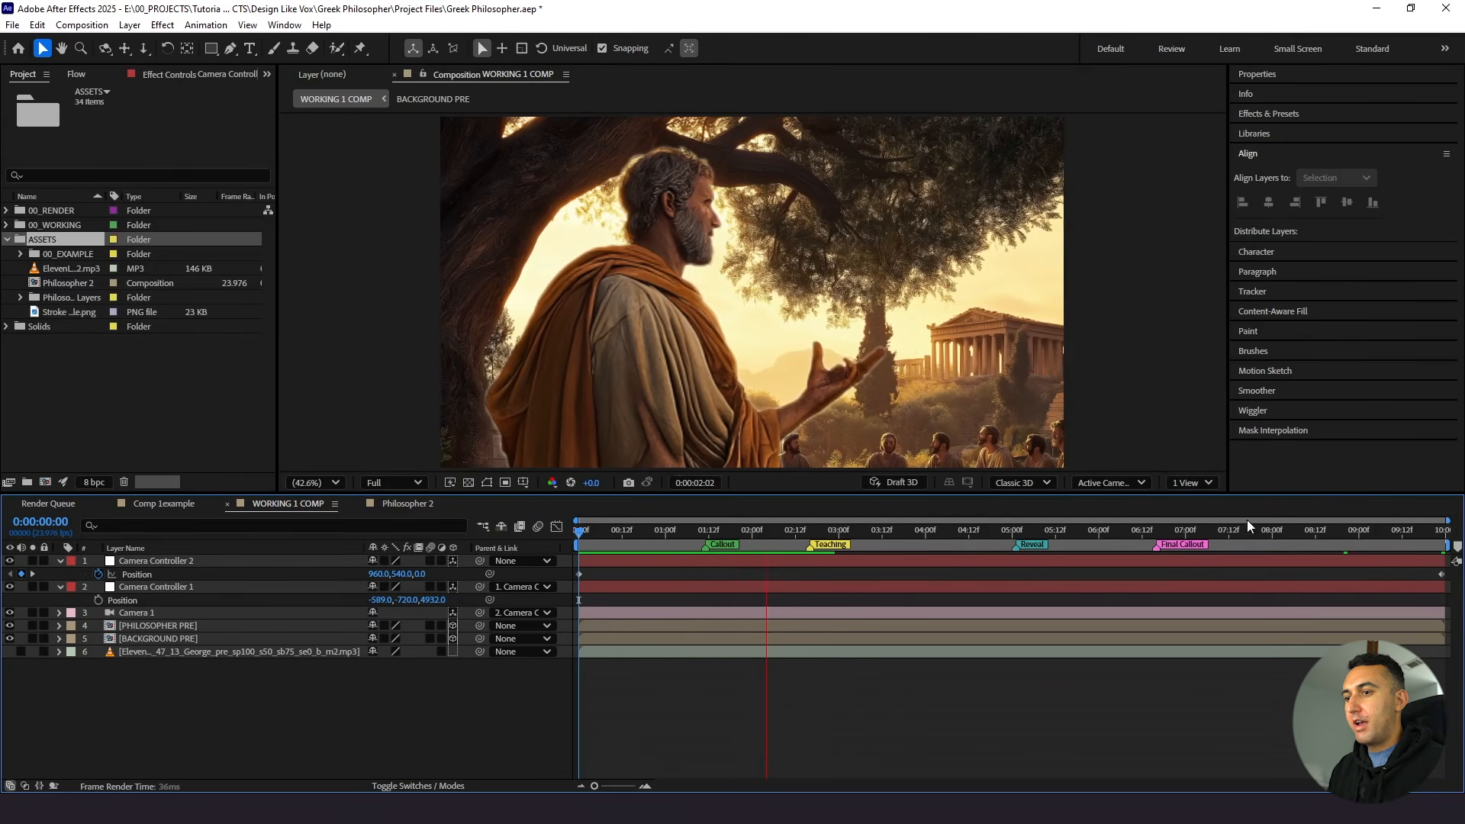
click(1316, 529)
drag(1441, 573, 1315, 573)
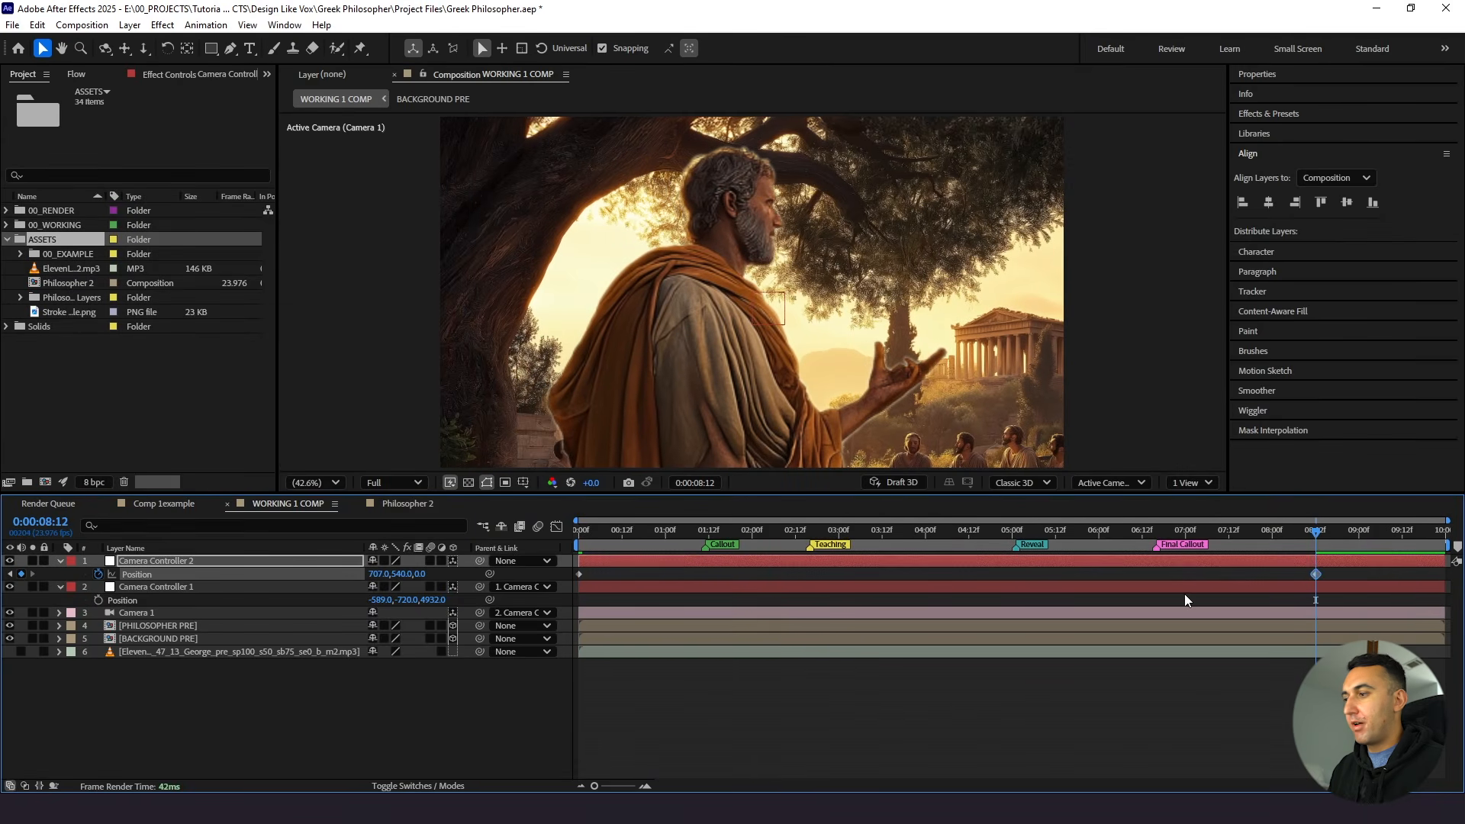
drag(378, 574, 422, 575)
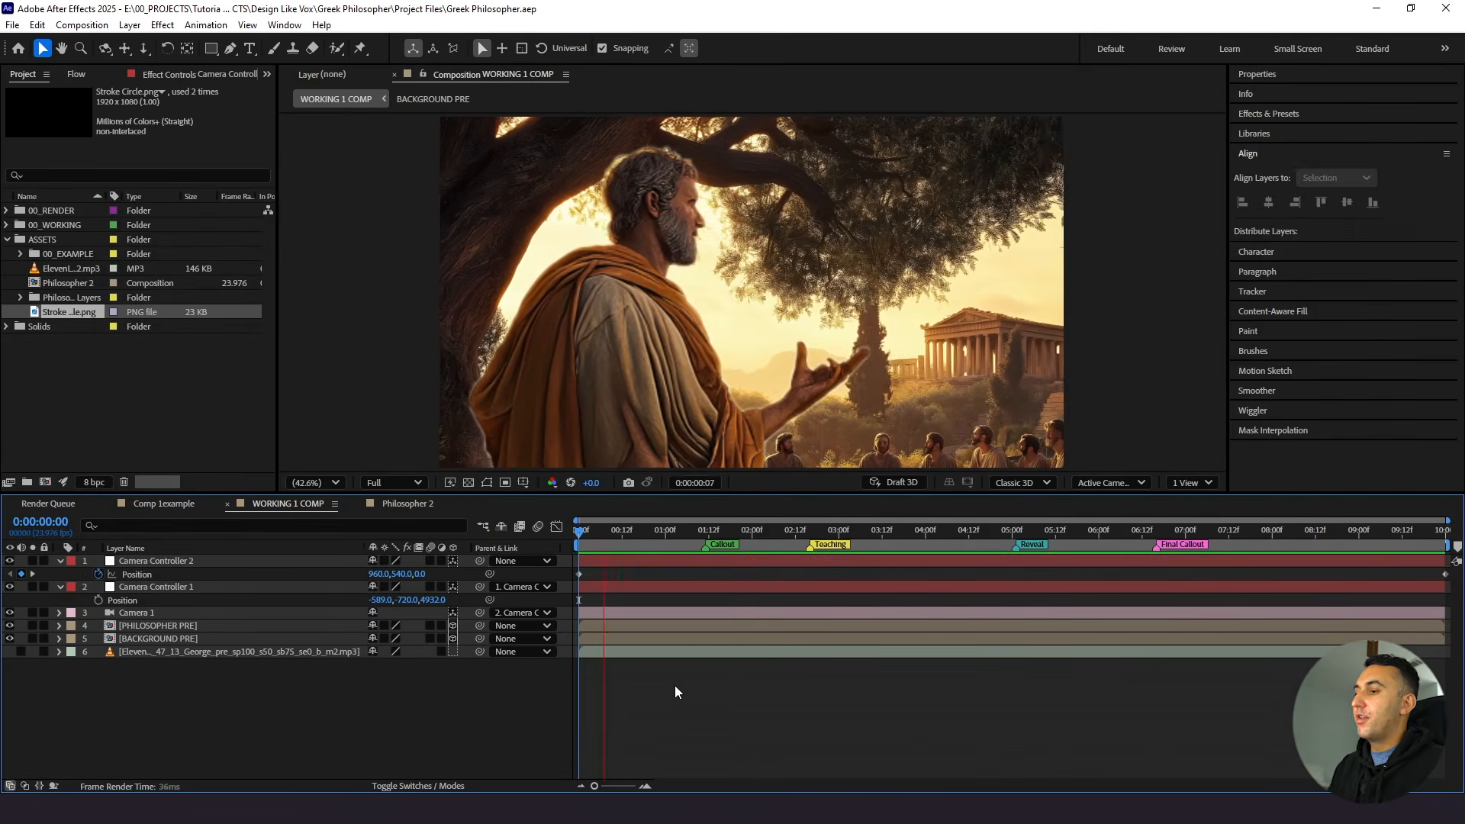
key(space)
Inspect Stroke Circle.png, create a new composition from it, and show the transparency grid
drag(674, 529, 705, 532)
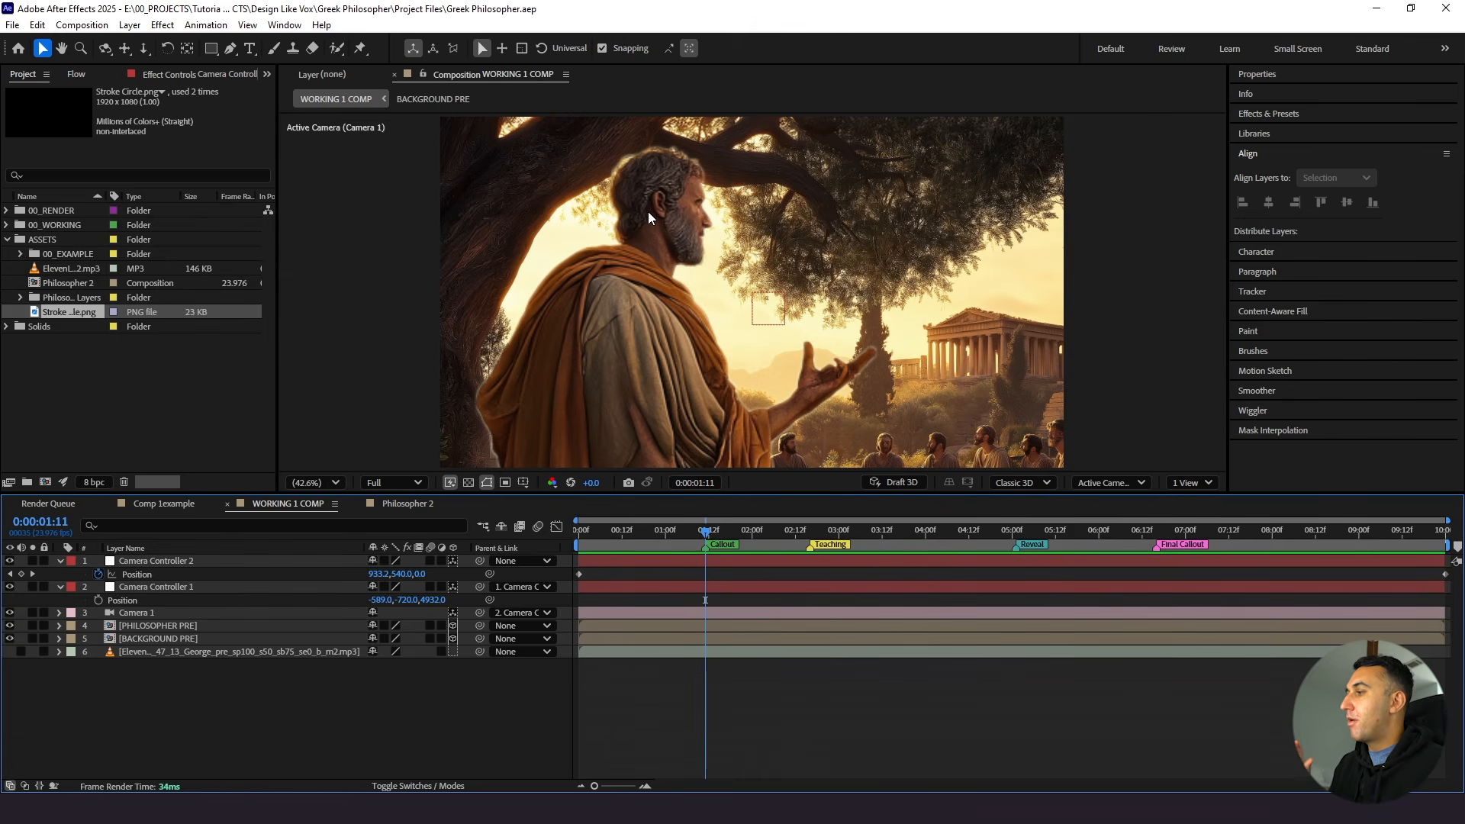
double_click(83, 310)
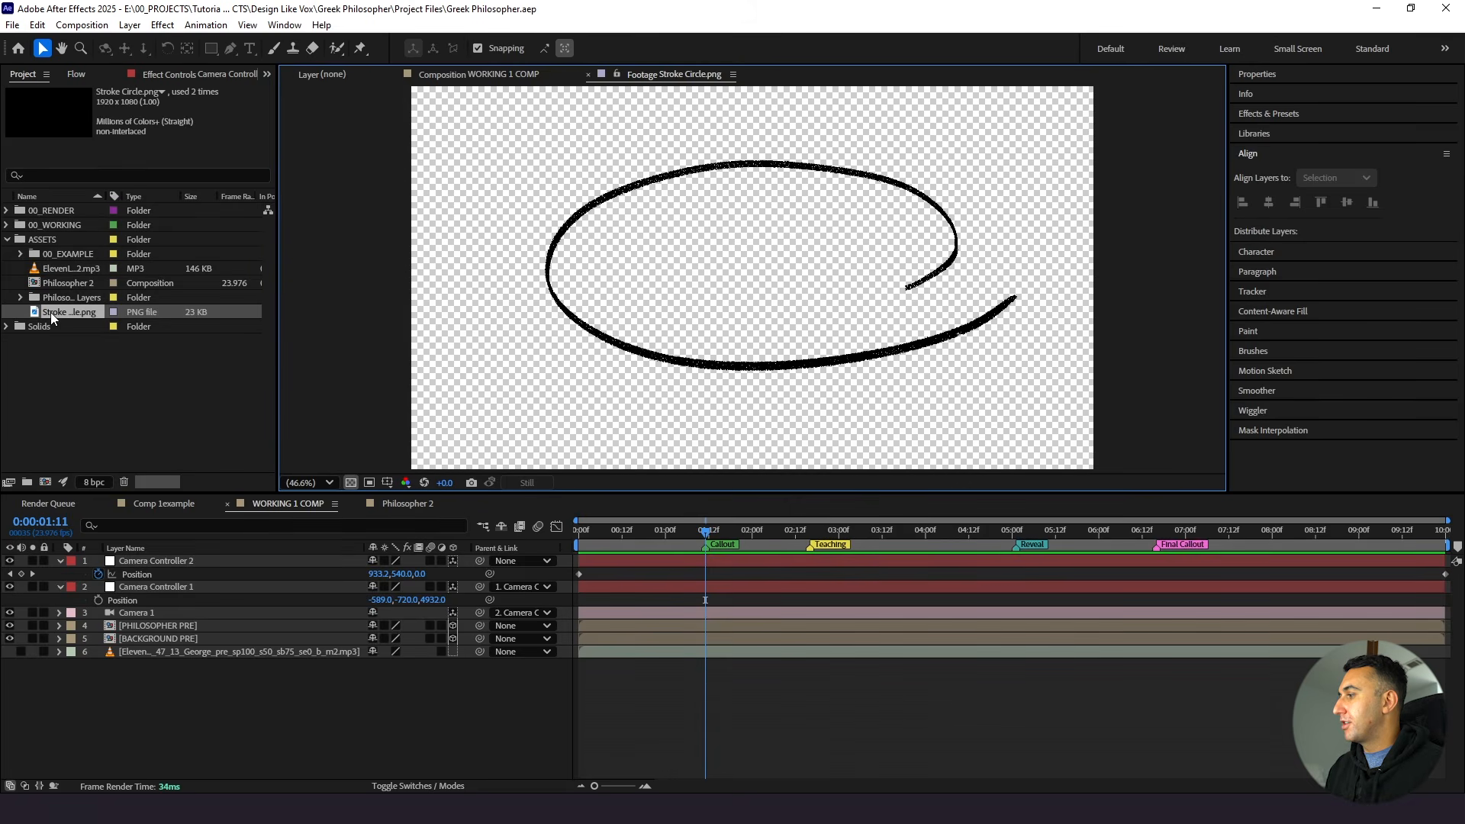
drag(46, 310, 45, 482)
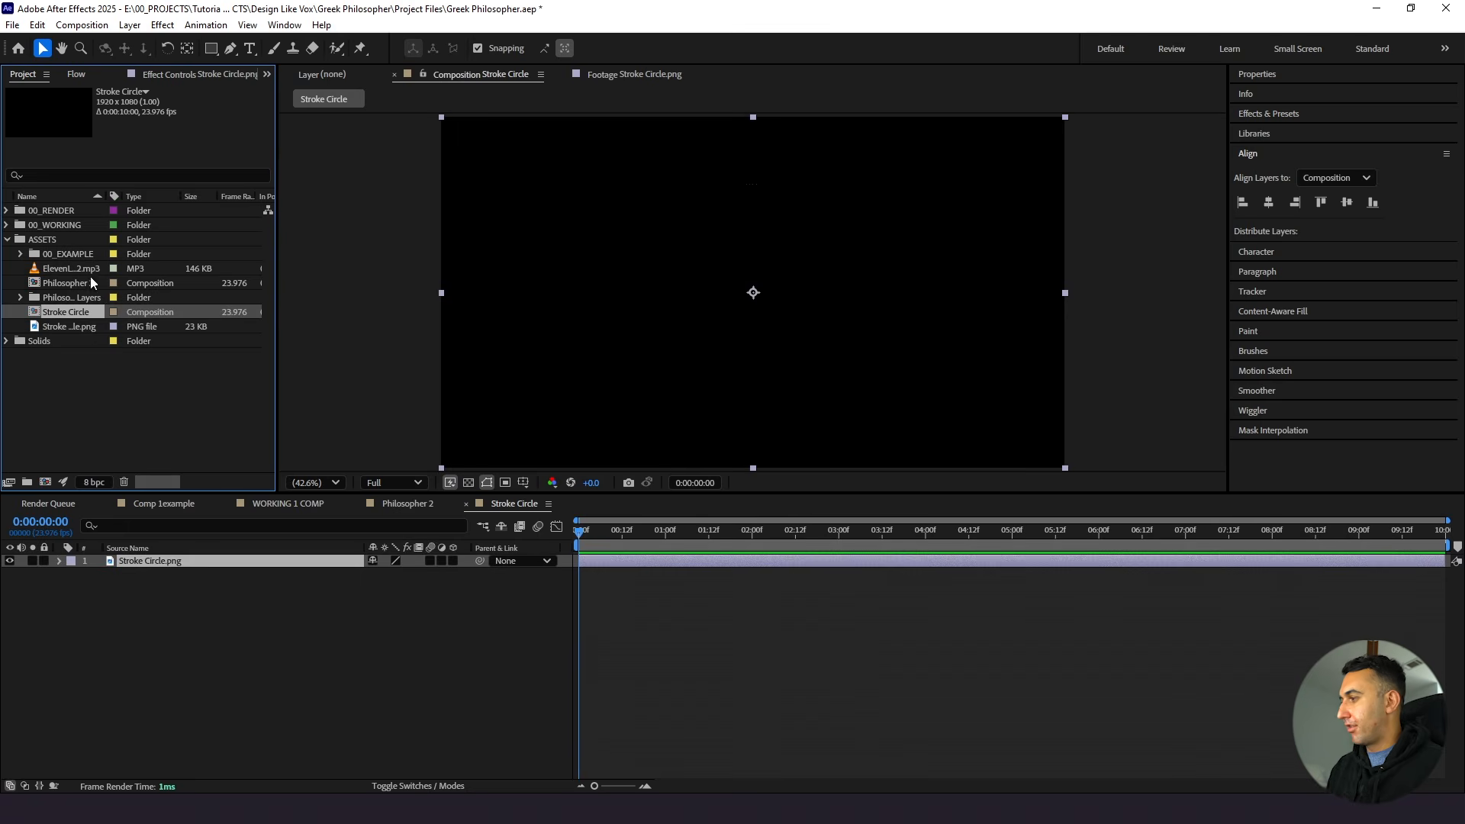
click(230, 612)
click(467, 483)
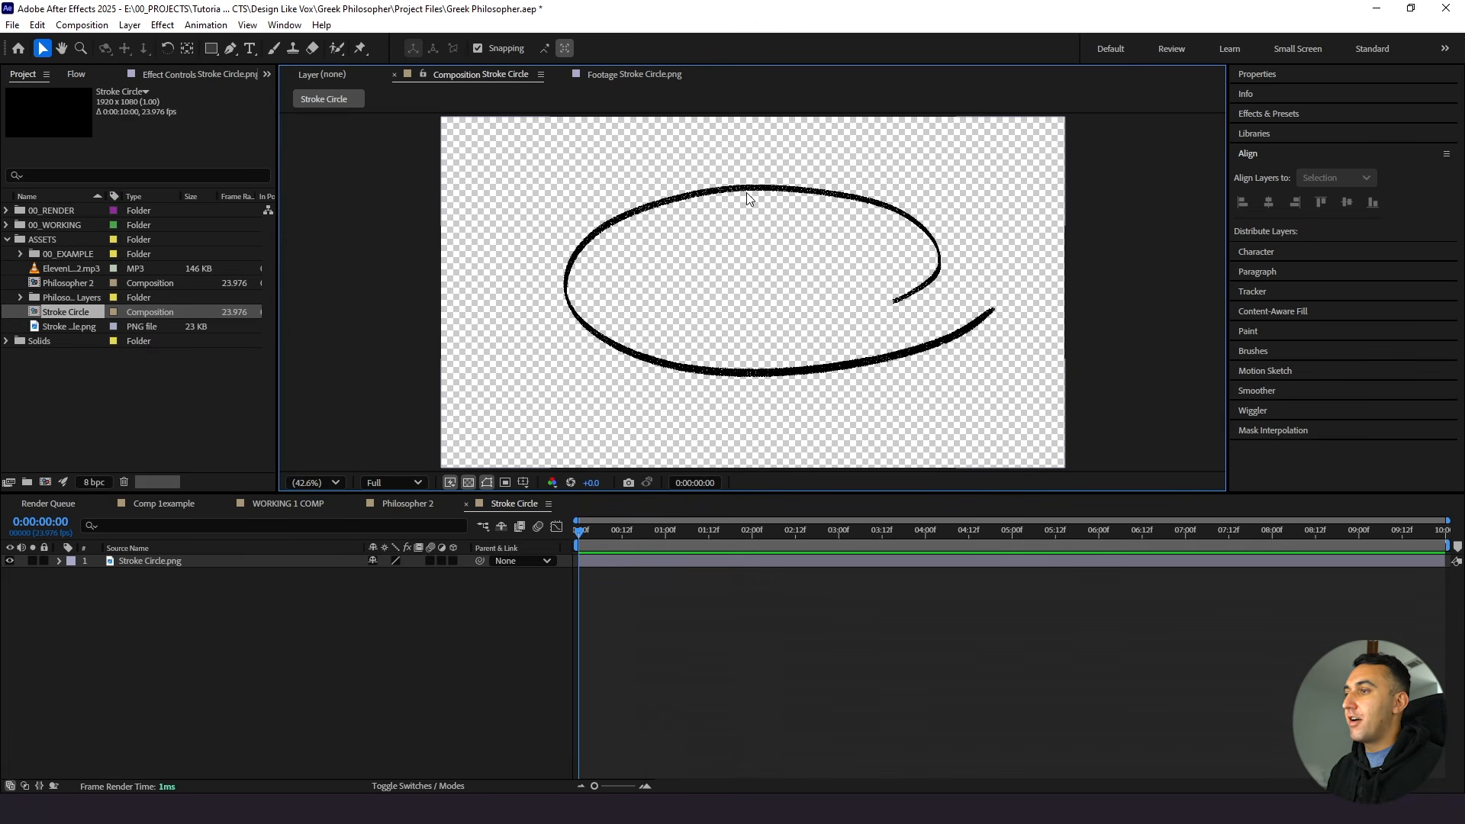
Trace the hand-drawn circle with the Pen tool on a new shape layer, using a red 65 px stroke and no fill
click(229, 48)
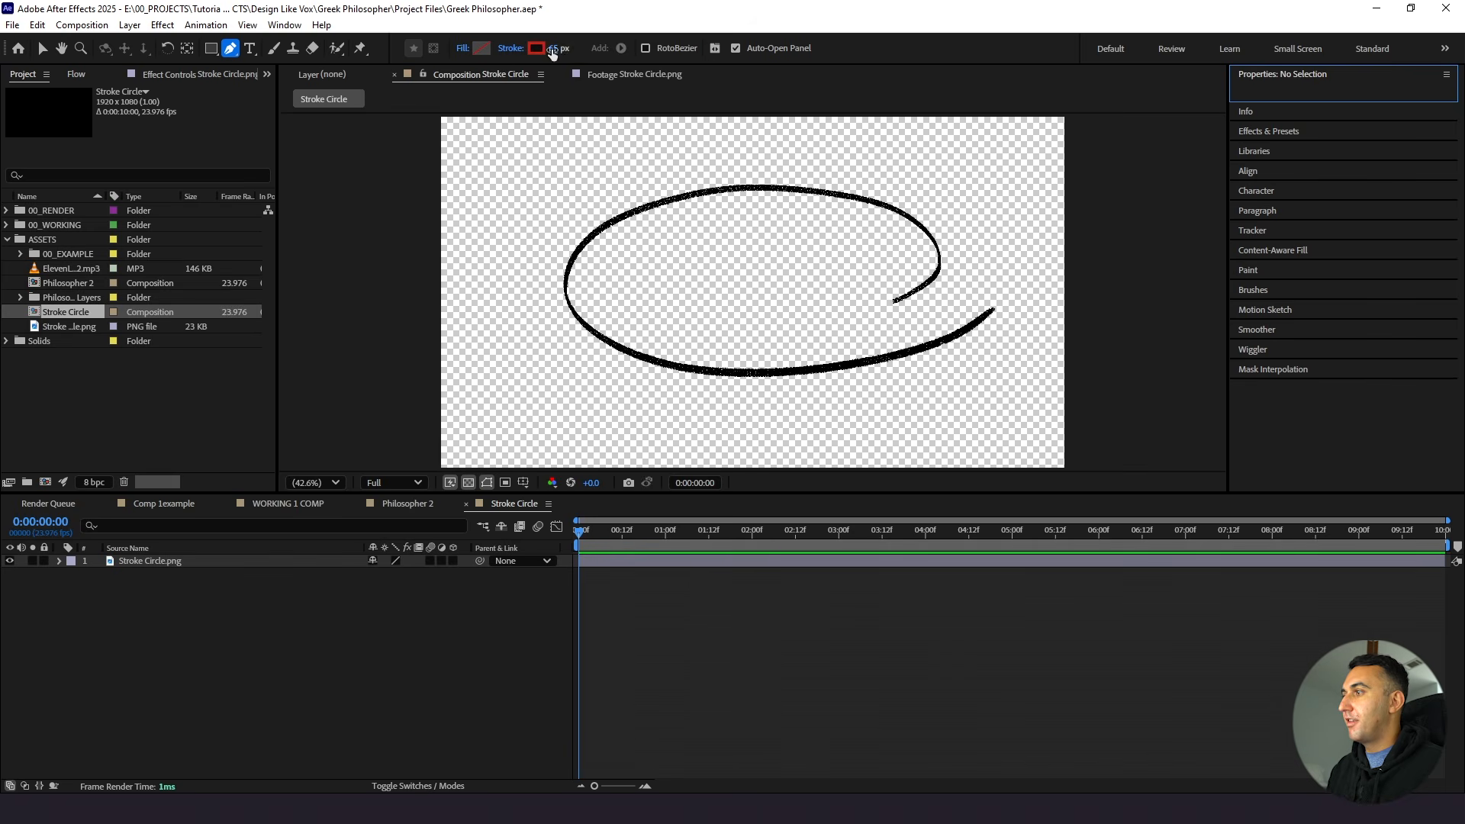
click(866, 311)
drag(929, 280, 936, 267)
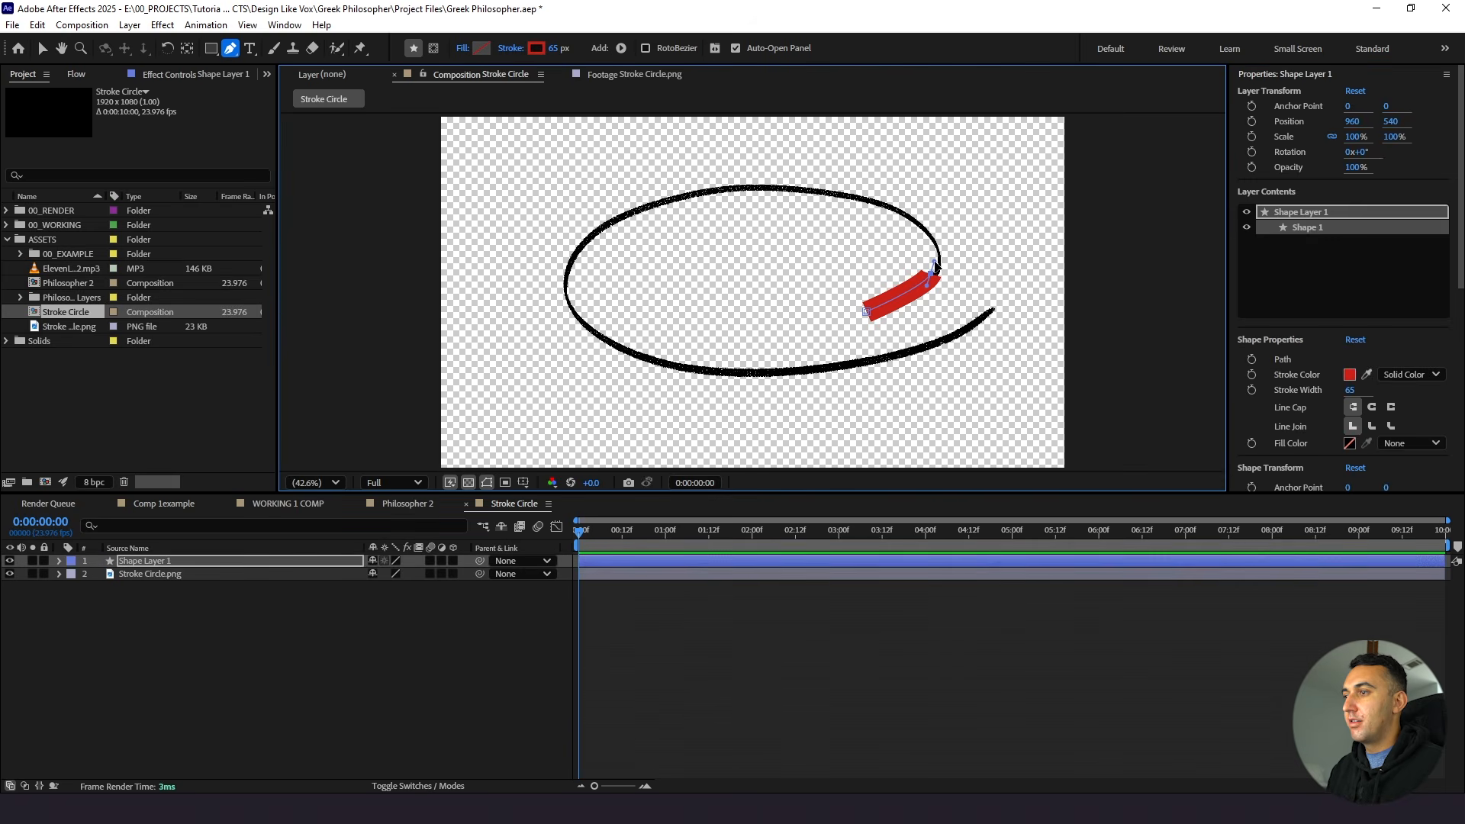
drag(910, 217, 785, 187)
drag(639, 207, 622, 213)
drag(566, 271, 570, 290)
drag(610, 344, 632, 354)
drag(774, 371, 802, 370)
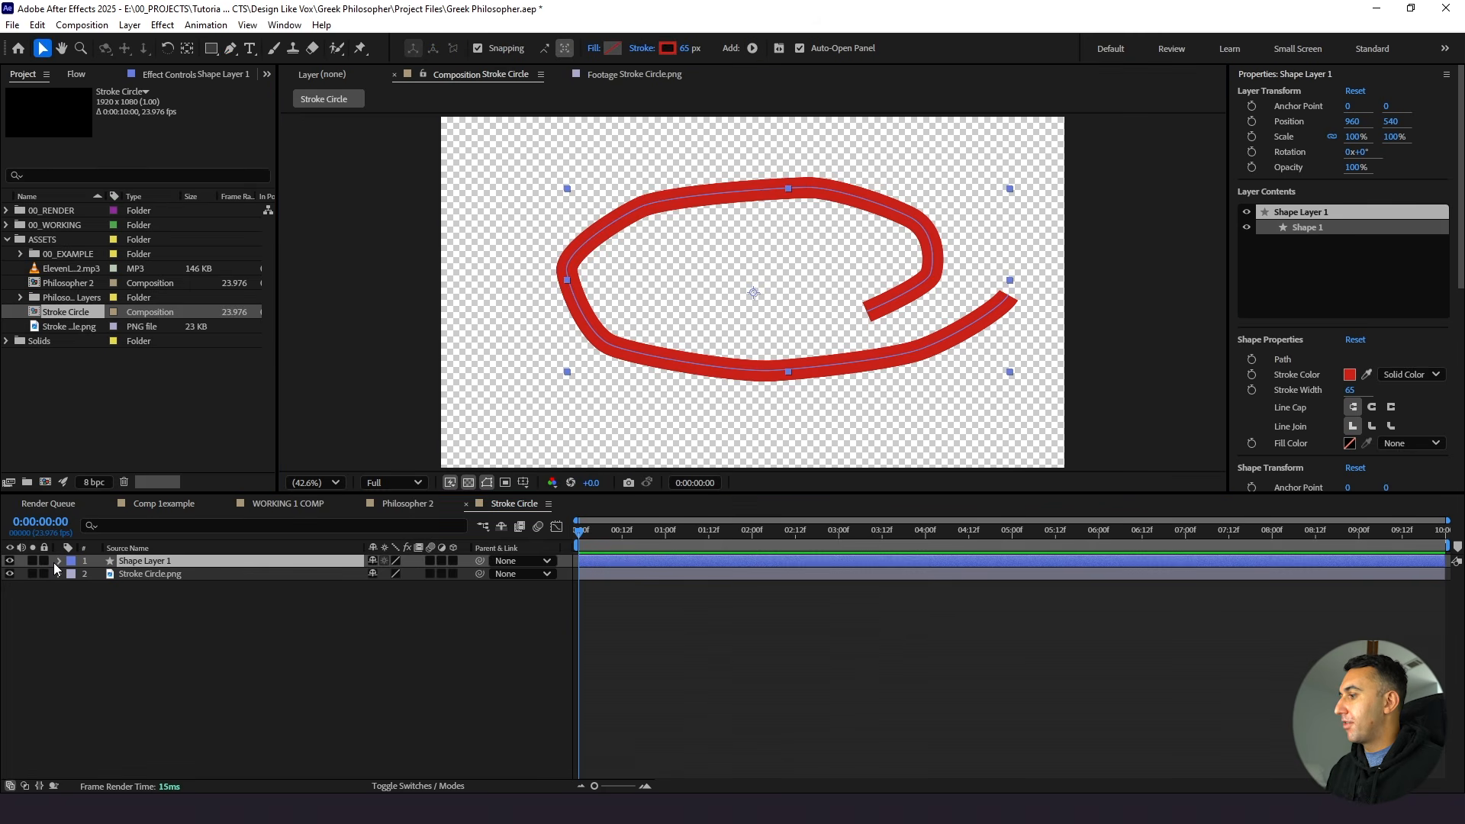
Add Trim Paths to Shape Layer 1 and keyframe its End at 0% at 0:00
click(59, 561)
click(463, 575)
click(513, 495)
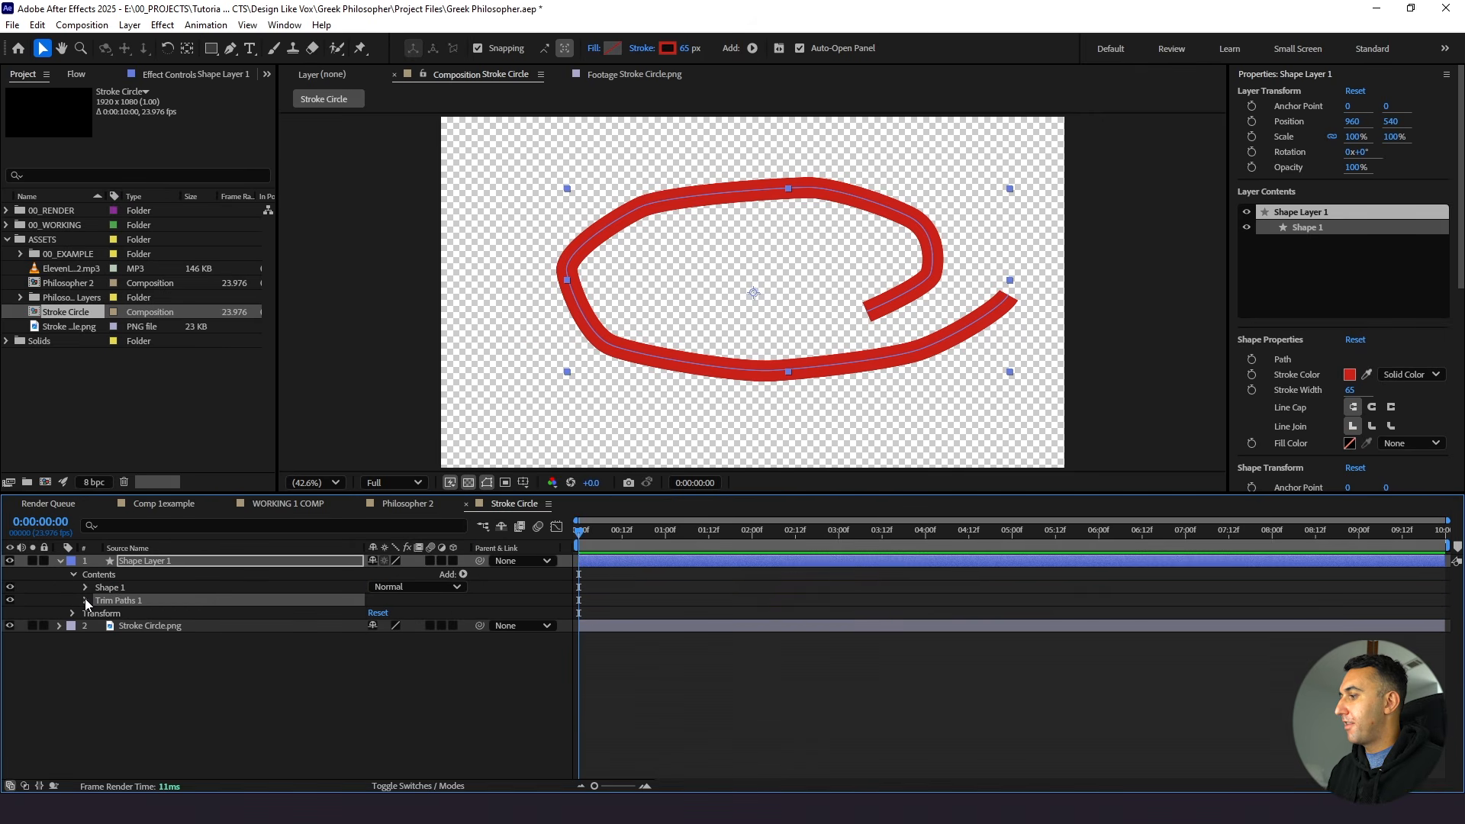
click(85, 601)
drag(377, 633, 128, 639)
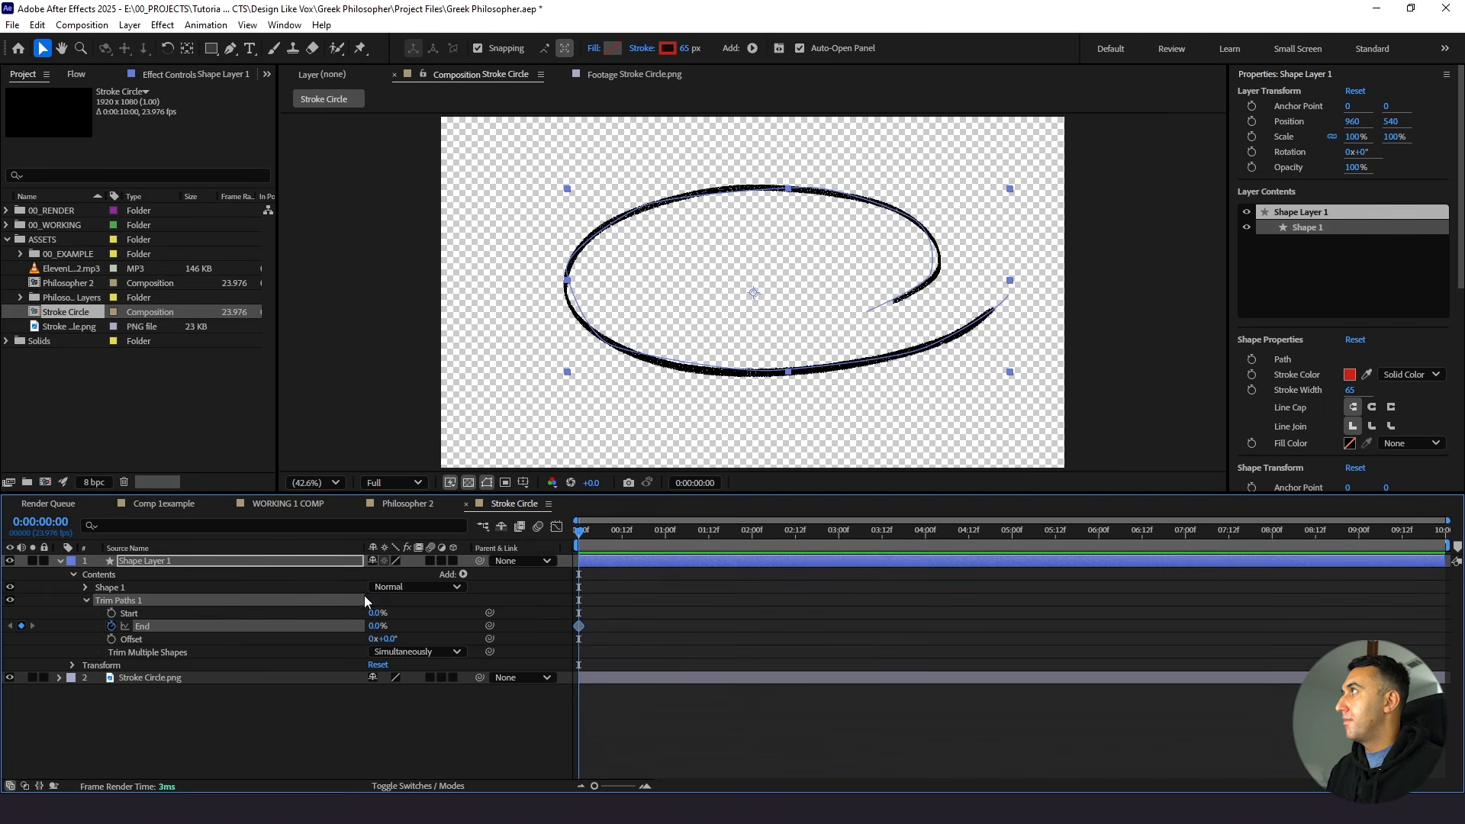
Keyframe the Trim Paths End at 100% at 0:00:01:12
drag(638, 531, 707, 542)
click(378, 625)
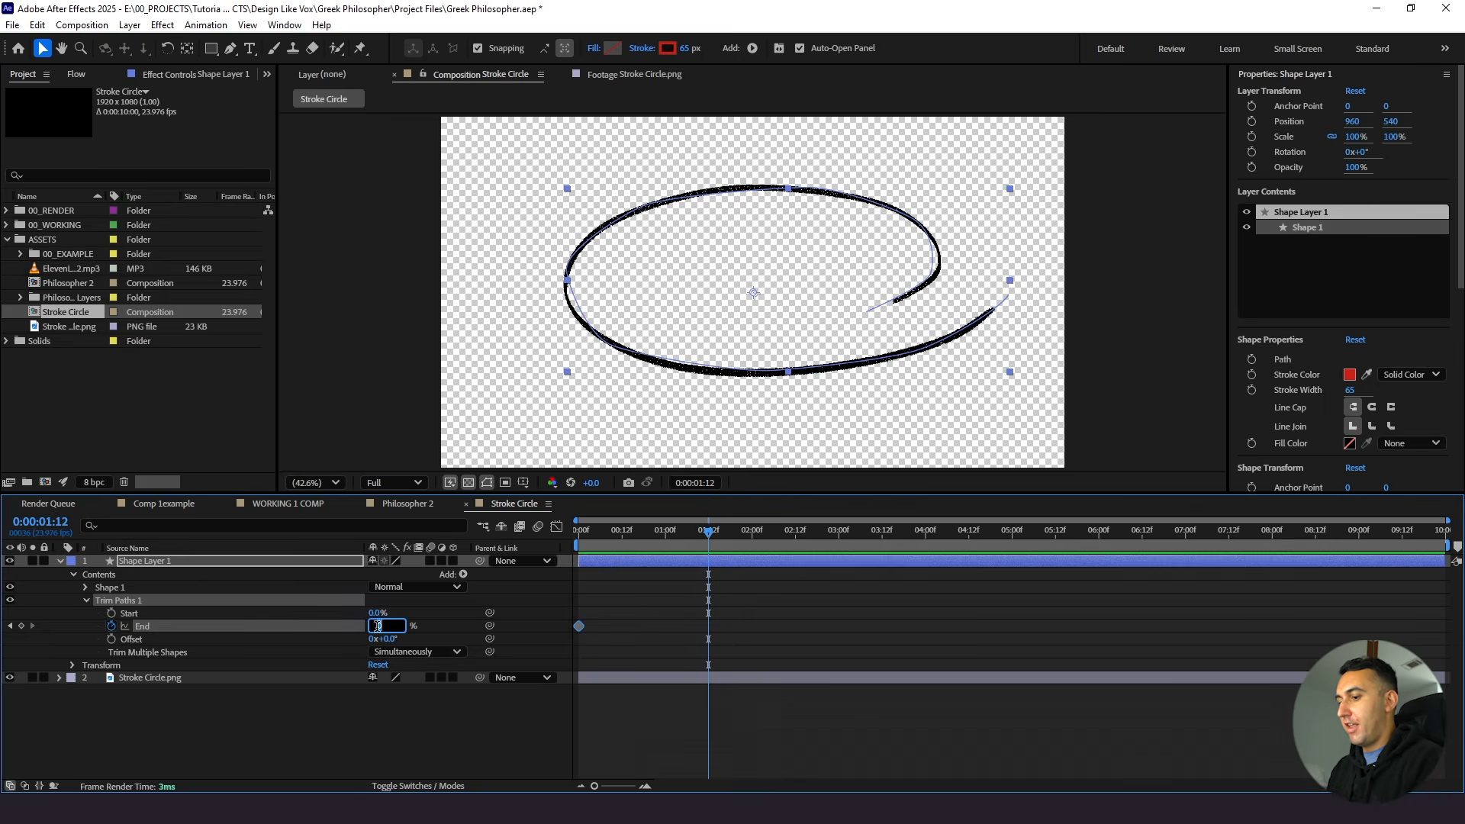
text(100)
key(Return)
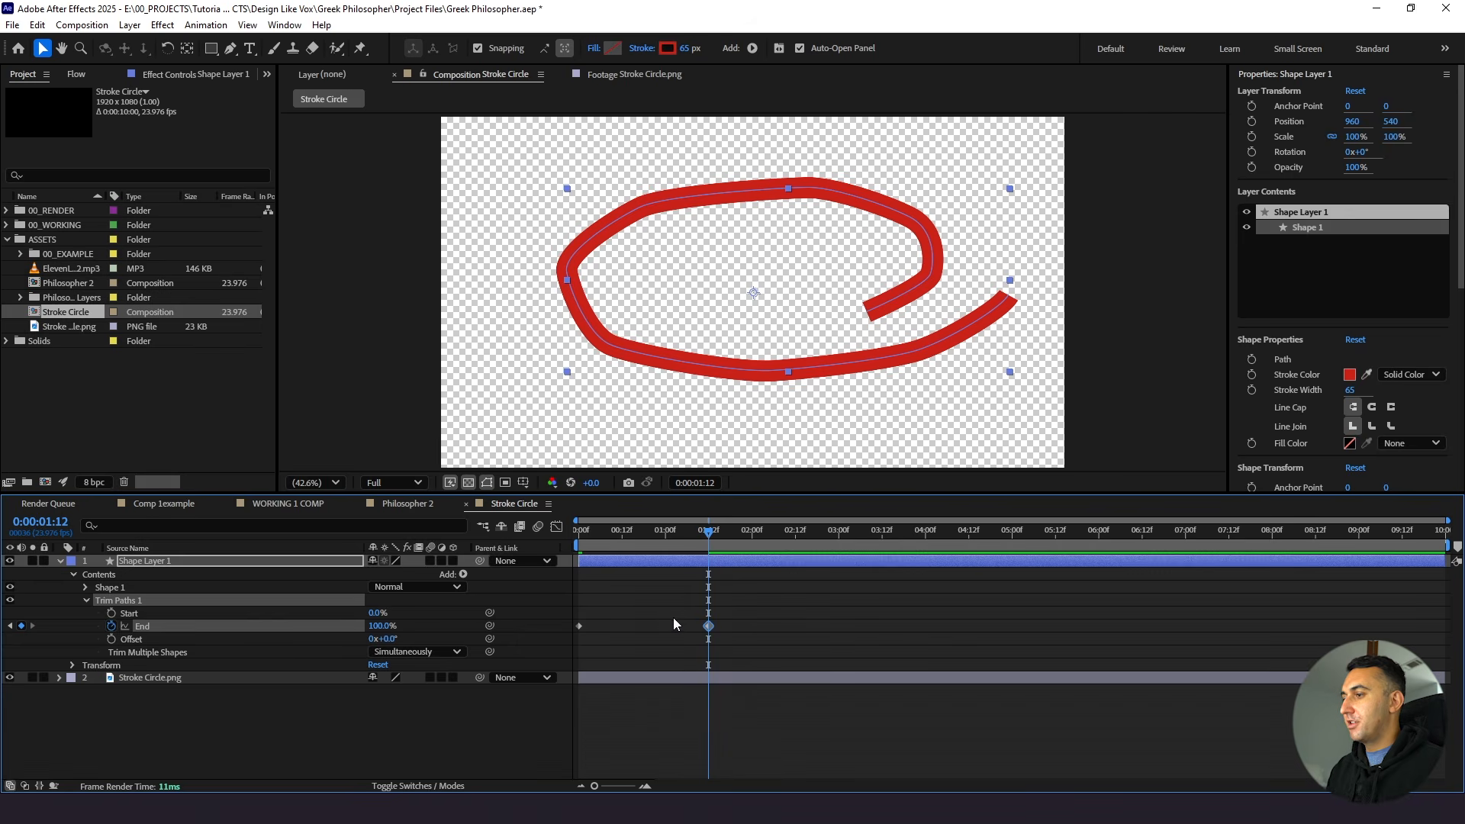
Apply Flow's circ easing curve (0.88, 0.14, 0.12, 0.86) to the Trim Paths End keyframes and preview the stroke animation
click(692, 628)
drag(640, 532, 571, 537)
click(142, 626)
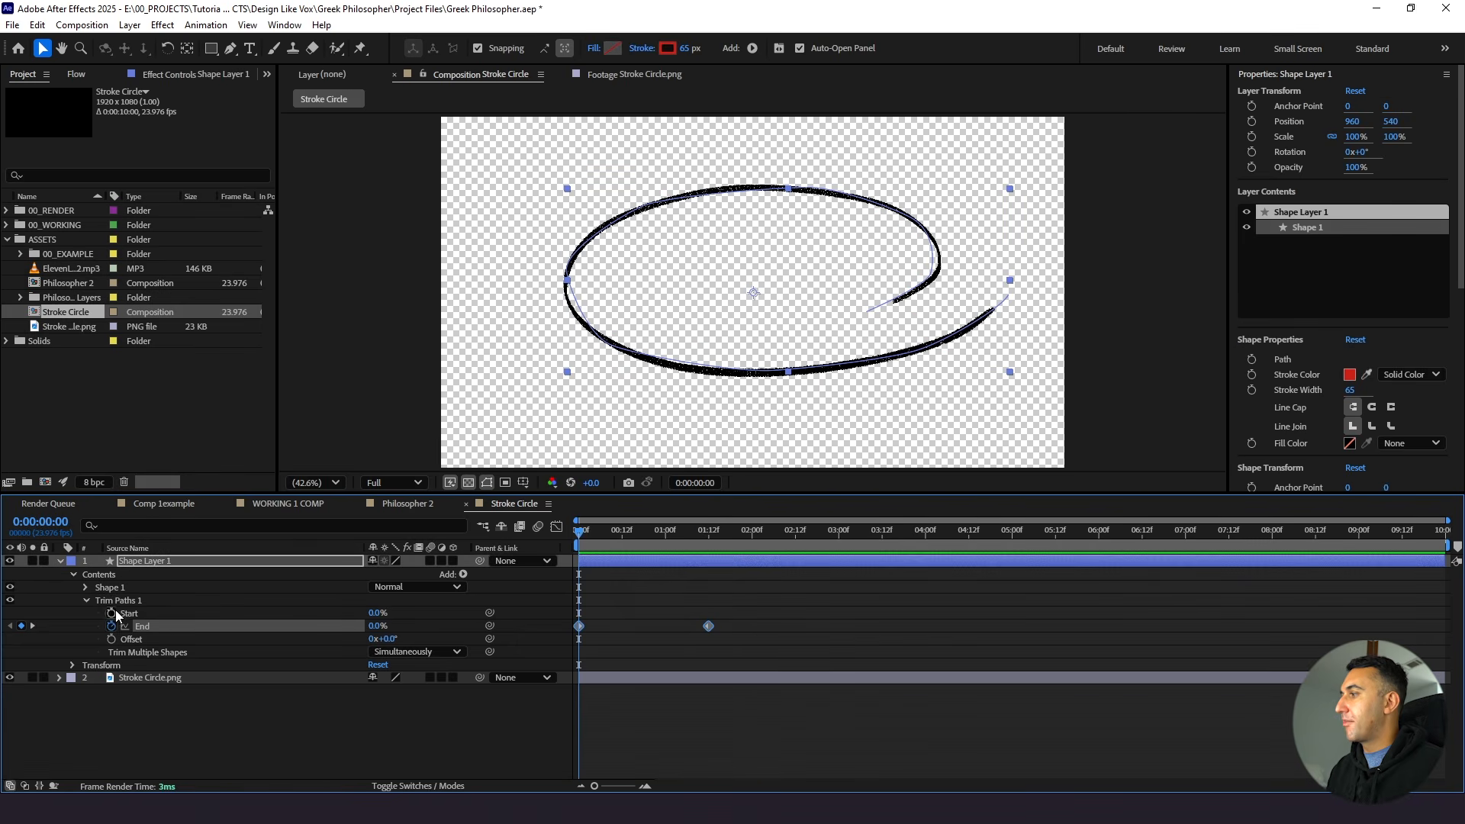
click(80, 76)
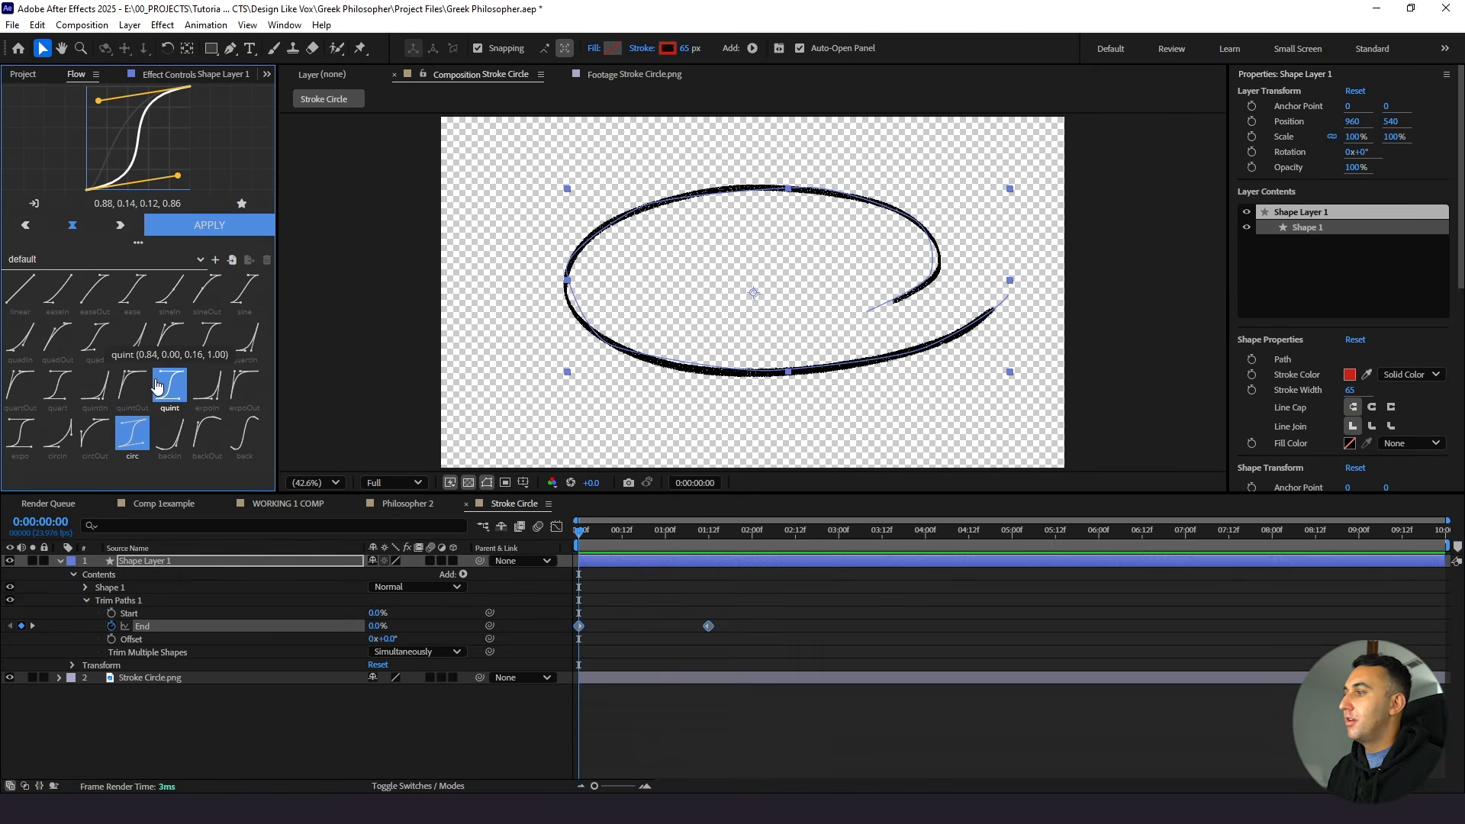
click(167, 229)
click(706, 597)
key(space)
key(space)
drag(671, 535, 476, 575)
click(249, 752)
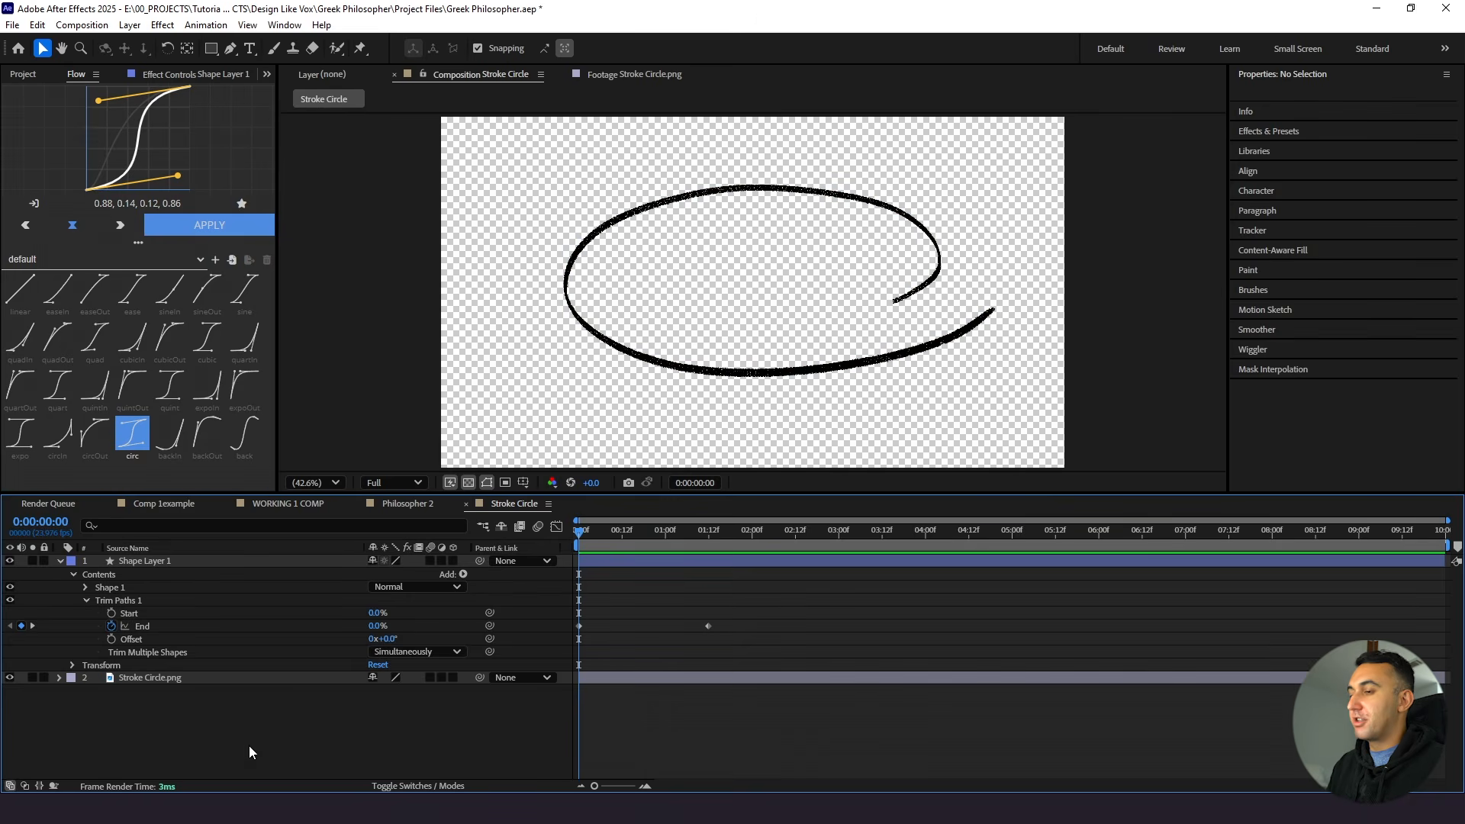
Ease the Trim Paths End keyframes by reshaping their speed curve in the Graph Editor, and preview the stroke reveal
click(213, 629)
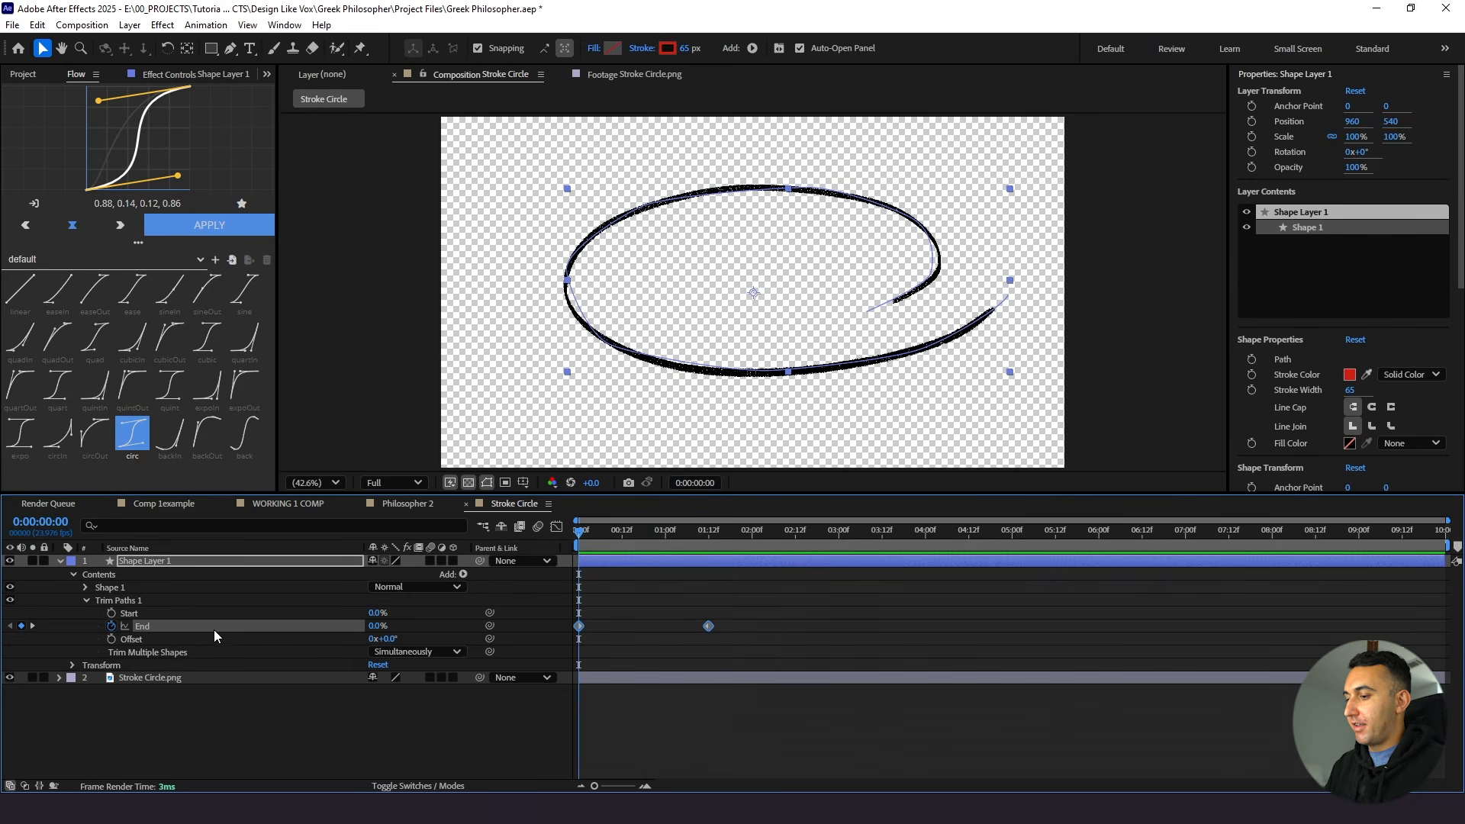
click(557, 526)
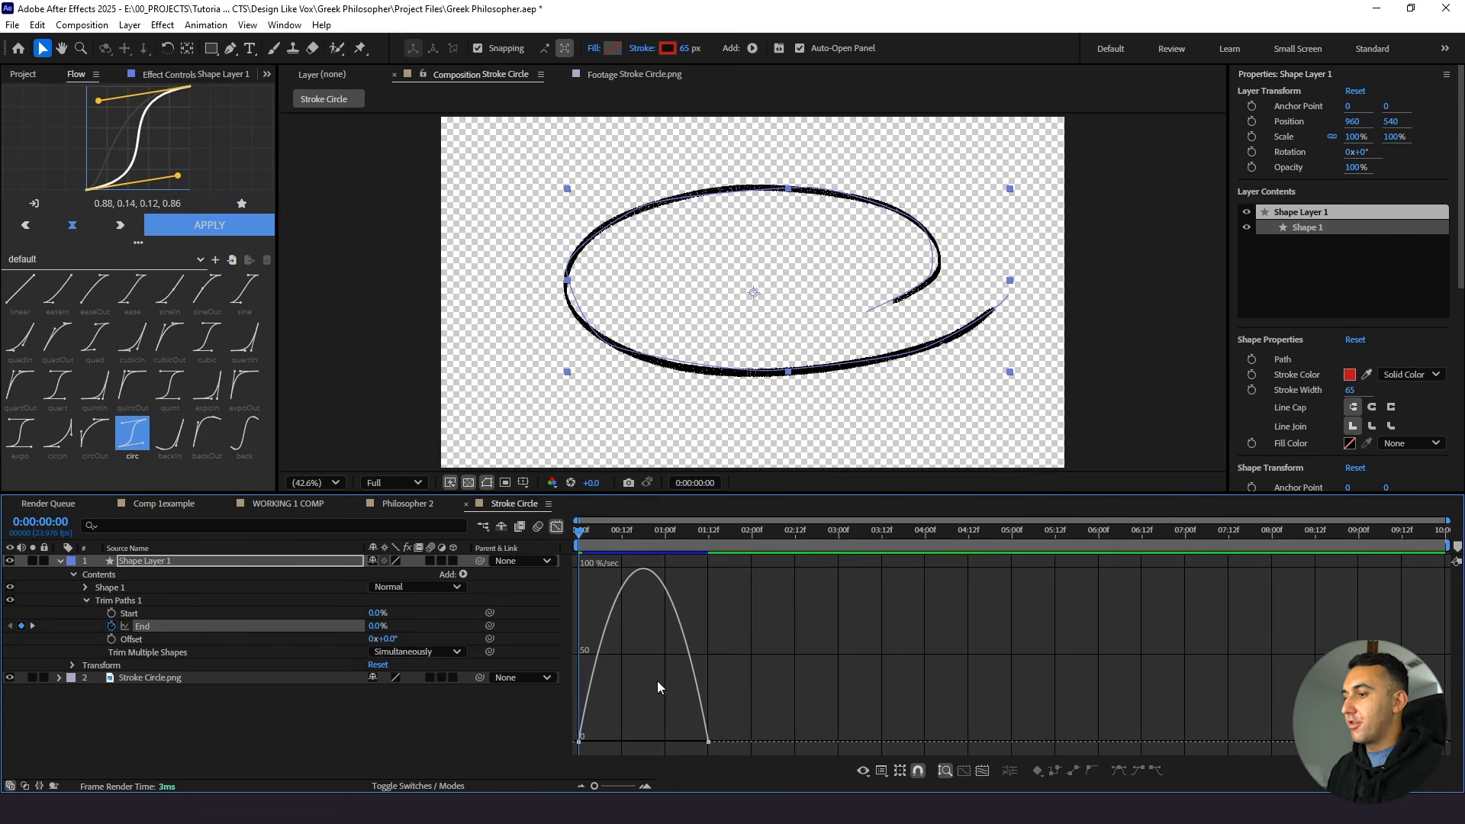
drag(729, 726, 617, 747)
click(557, 527)
key(space)
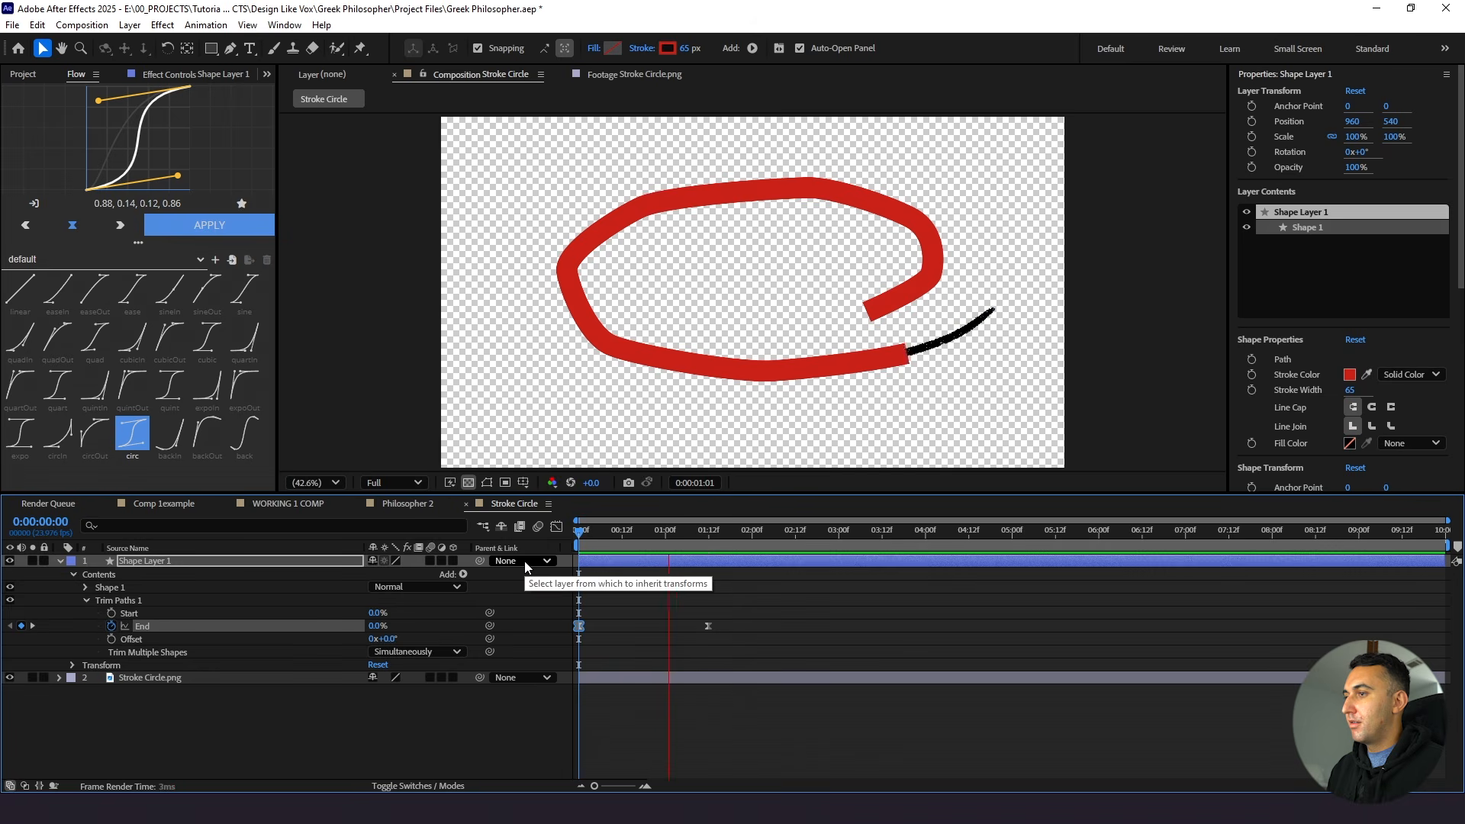
key(space)
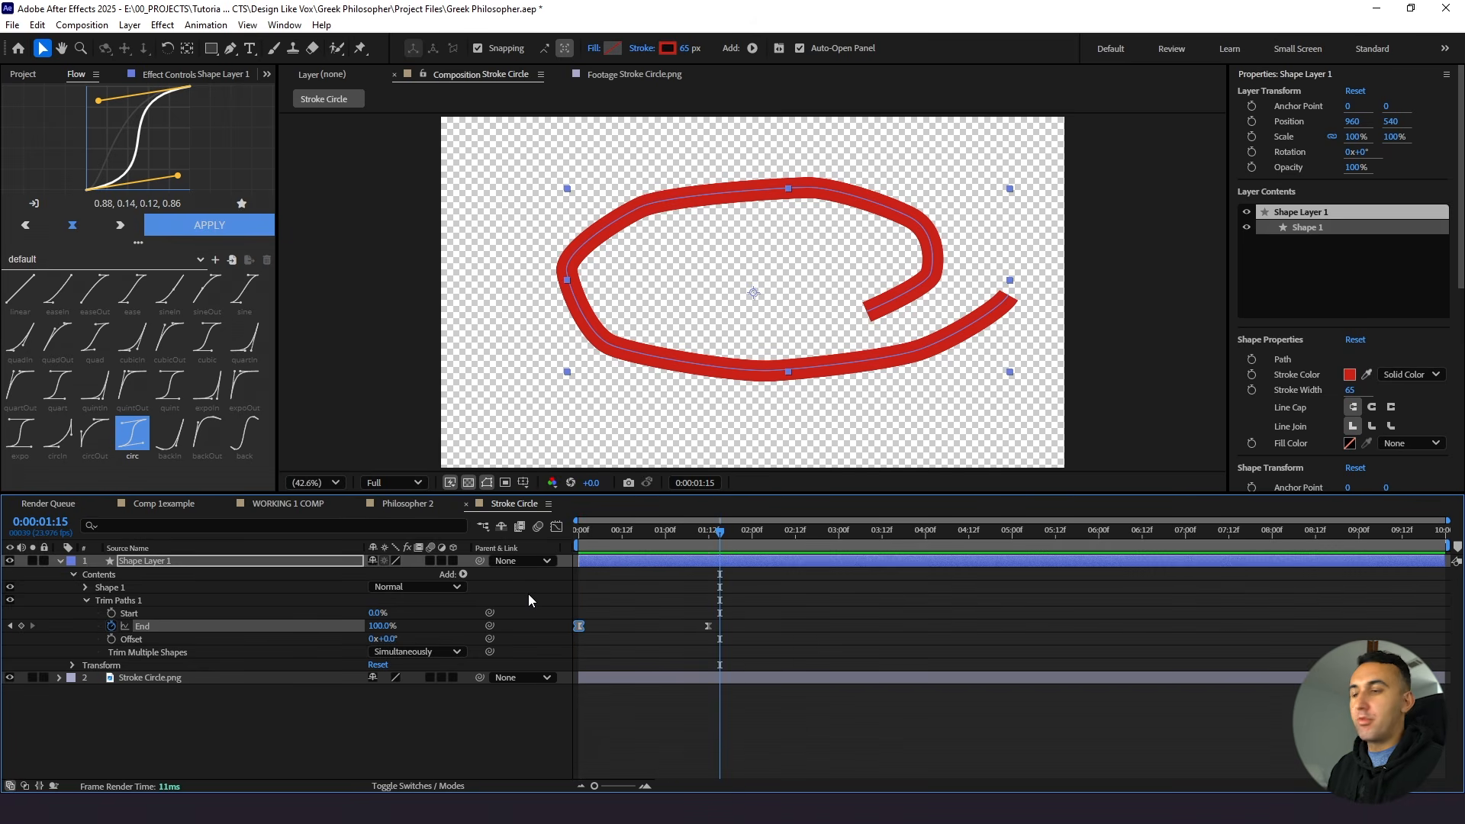
click(159, 626)
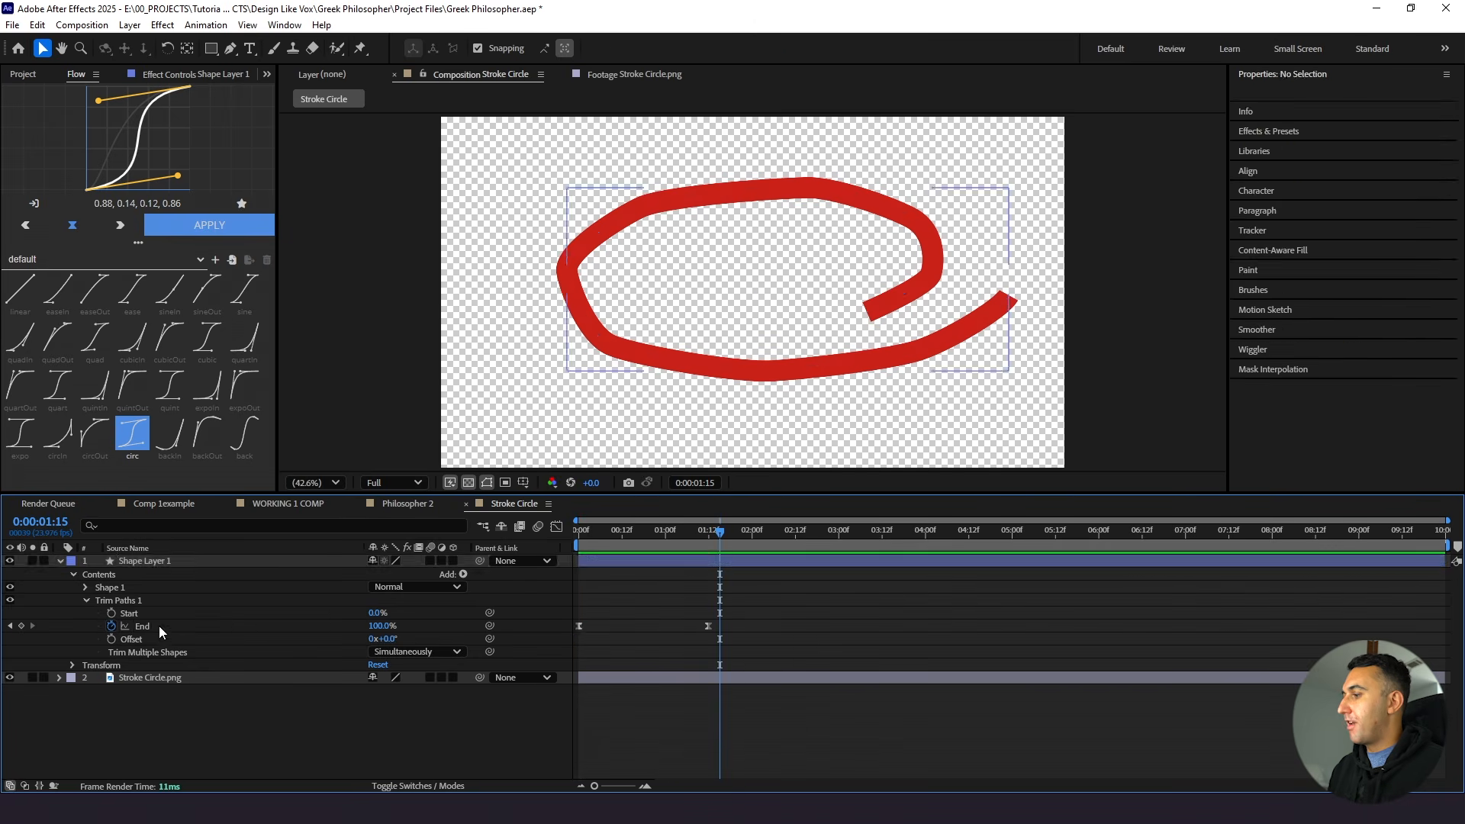
Reapply Flow's 0.88, 0.14, 0.12, 0.86 easing curve to the Trim Paths End keyframes and preview the stroke
click(205, 231)
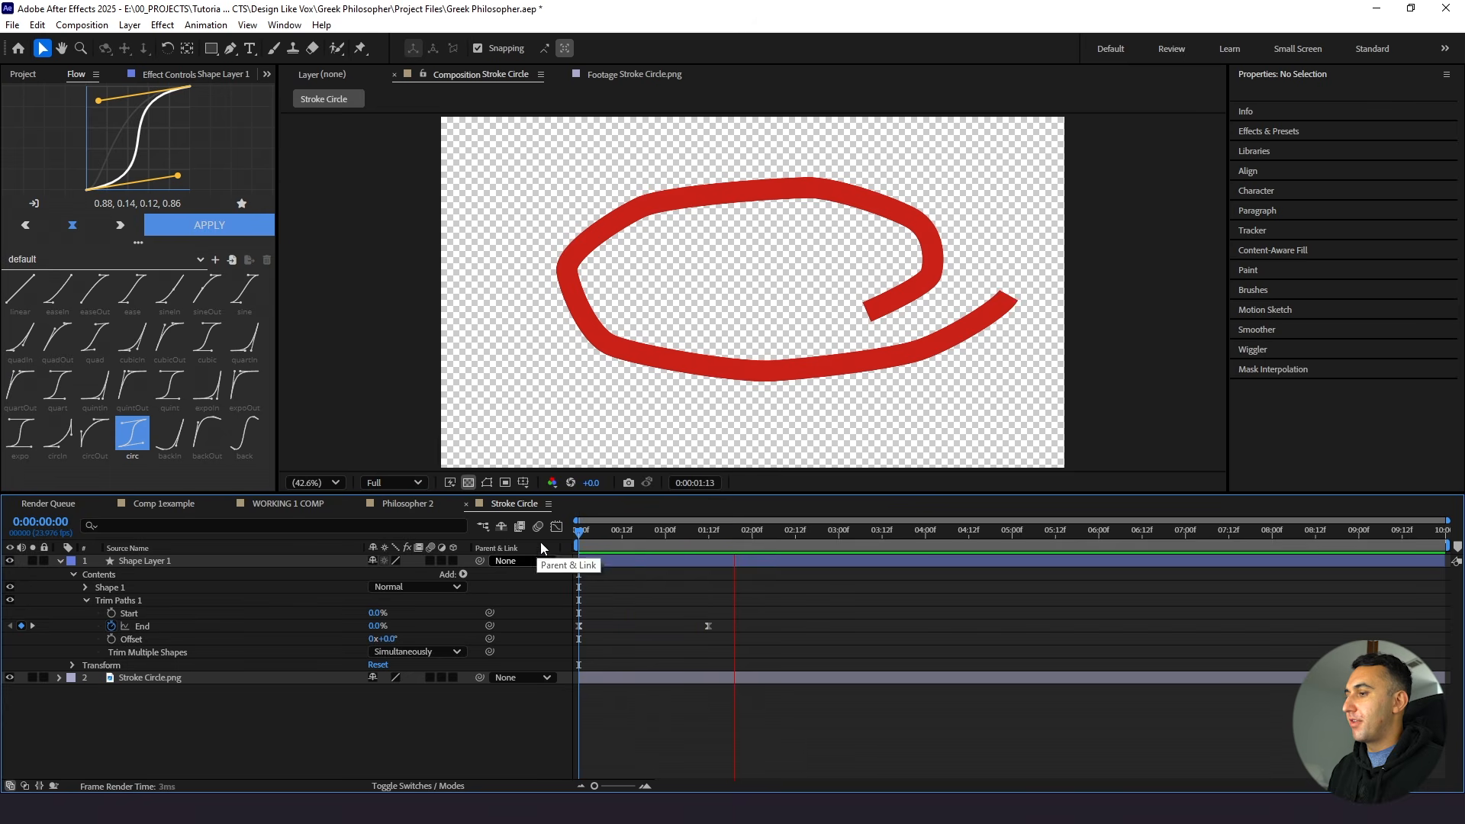
key(space)
Reduce Shape Layer 1's stroke width to 51 px, checking its coverage at 0:00:01:05
mouse_move(604, 532)
mouse_down()
mouse_move(542, 562)
mouse_move(699, 546)
mouse_move(682, 545)
mouse_up()
click(676, 561)
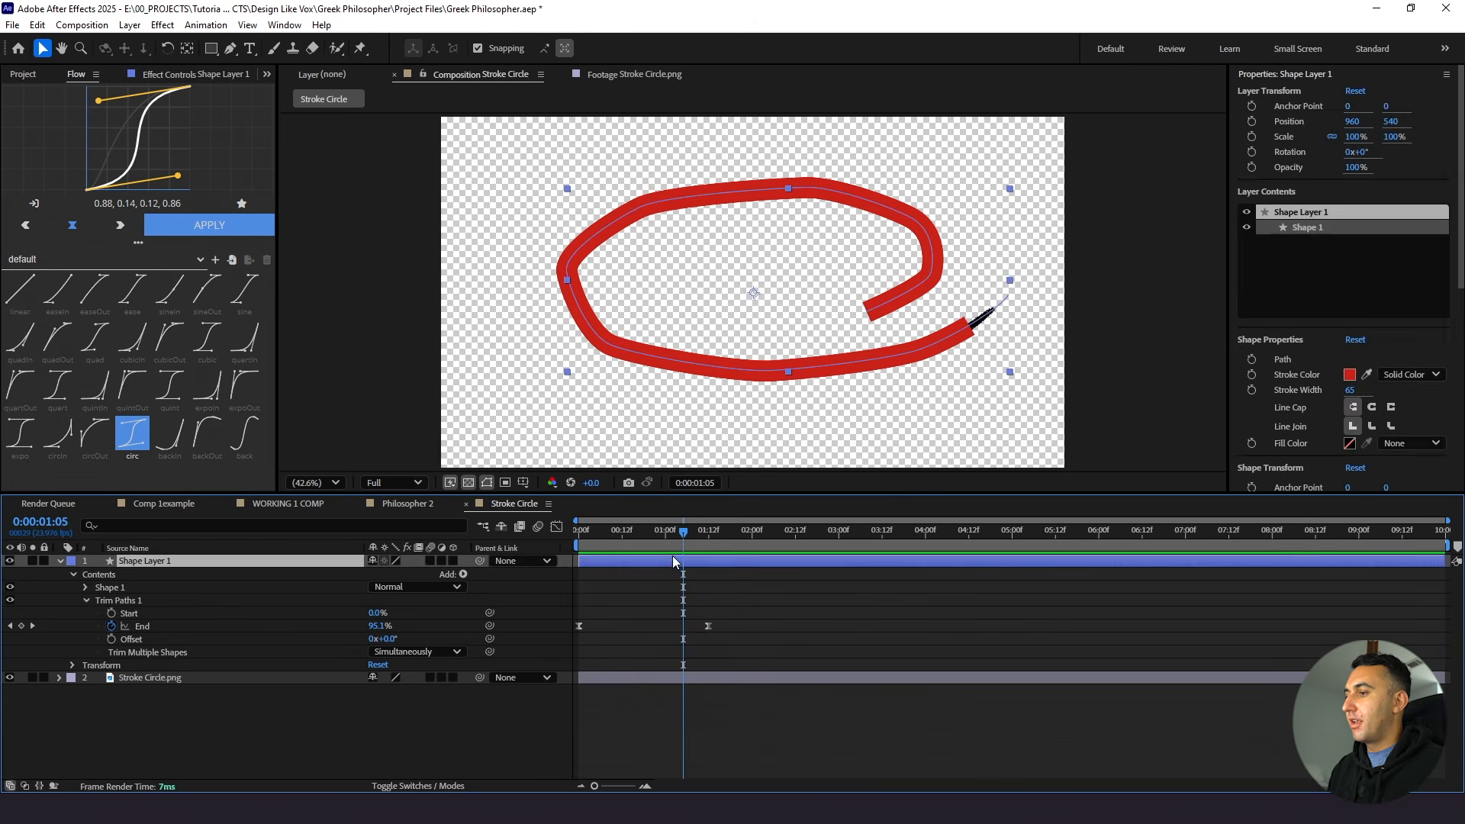
drag(688, 50, 681, 55)
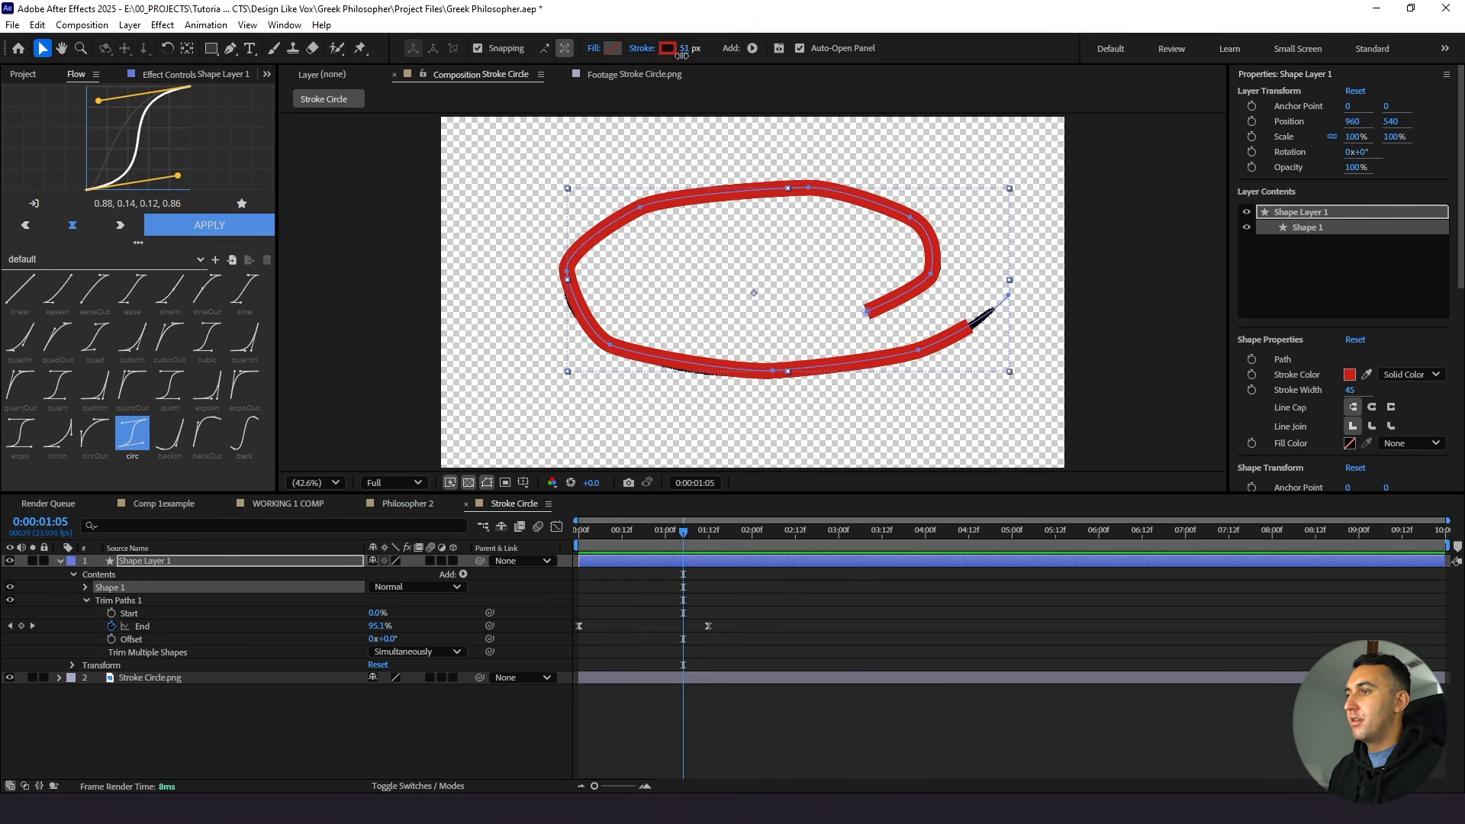
Apply the Roughen Edges effect to Shape Layer 1
click(145, 564)
key(ctrl+space)
text(rough)
key(Return)
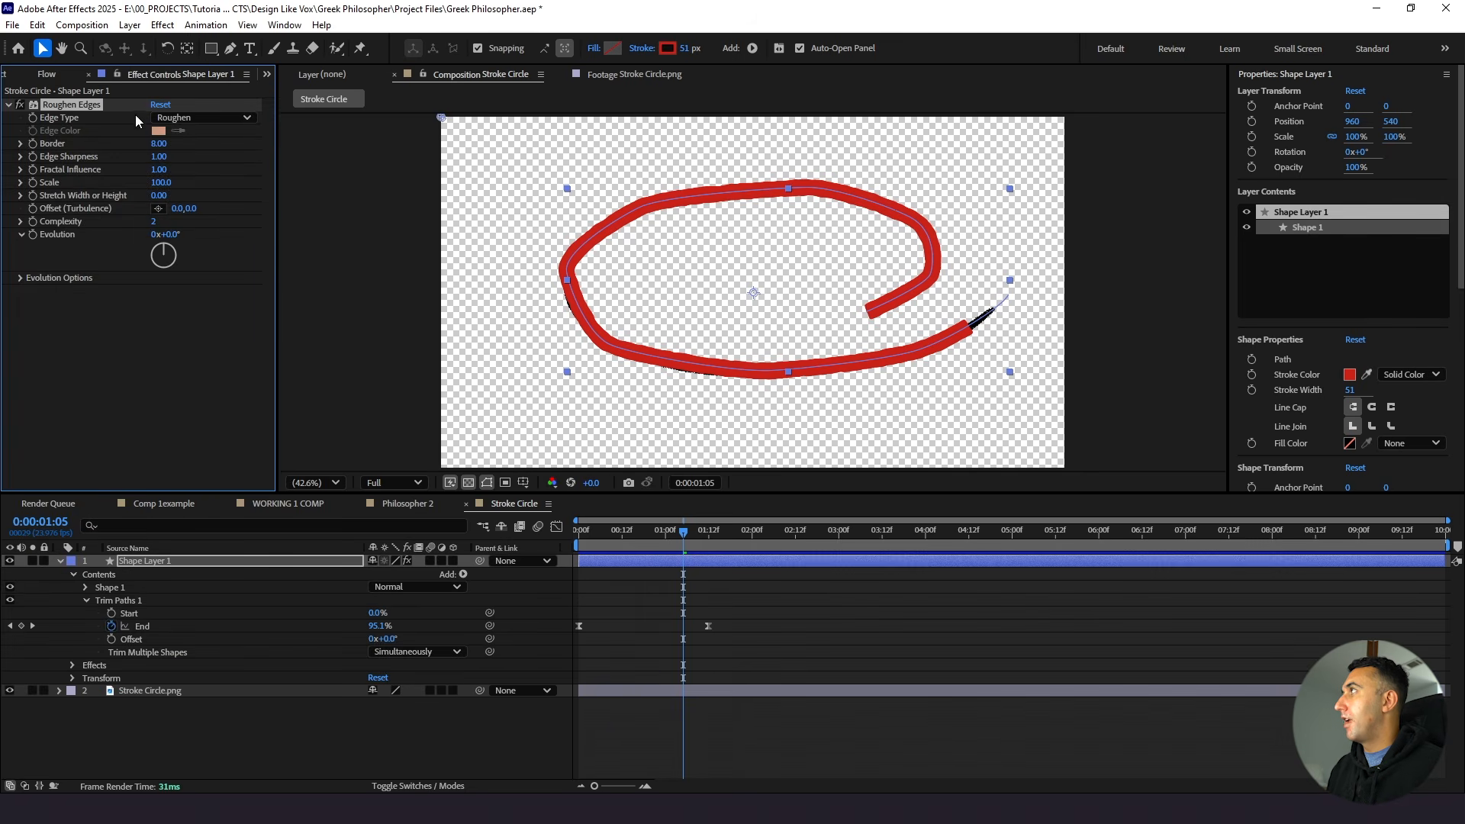
Set the Roughen Edges Border to 20, Scale to 12 and Complexity to 10, and inspect the stroke's edge up close
click(158, 144)
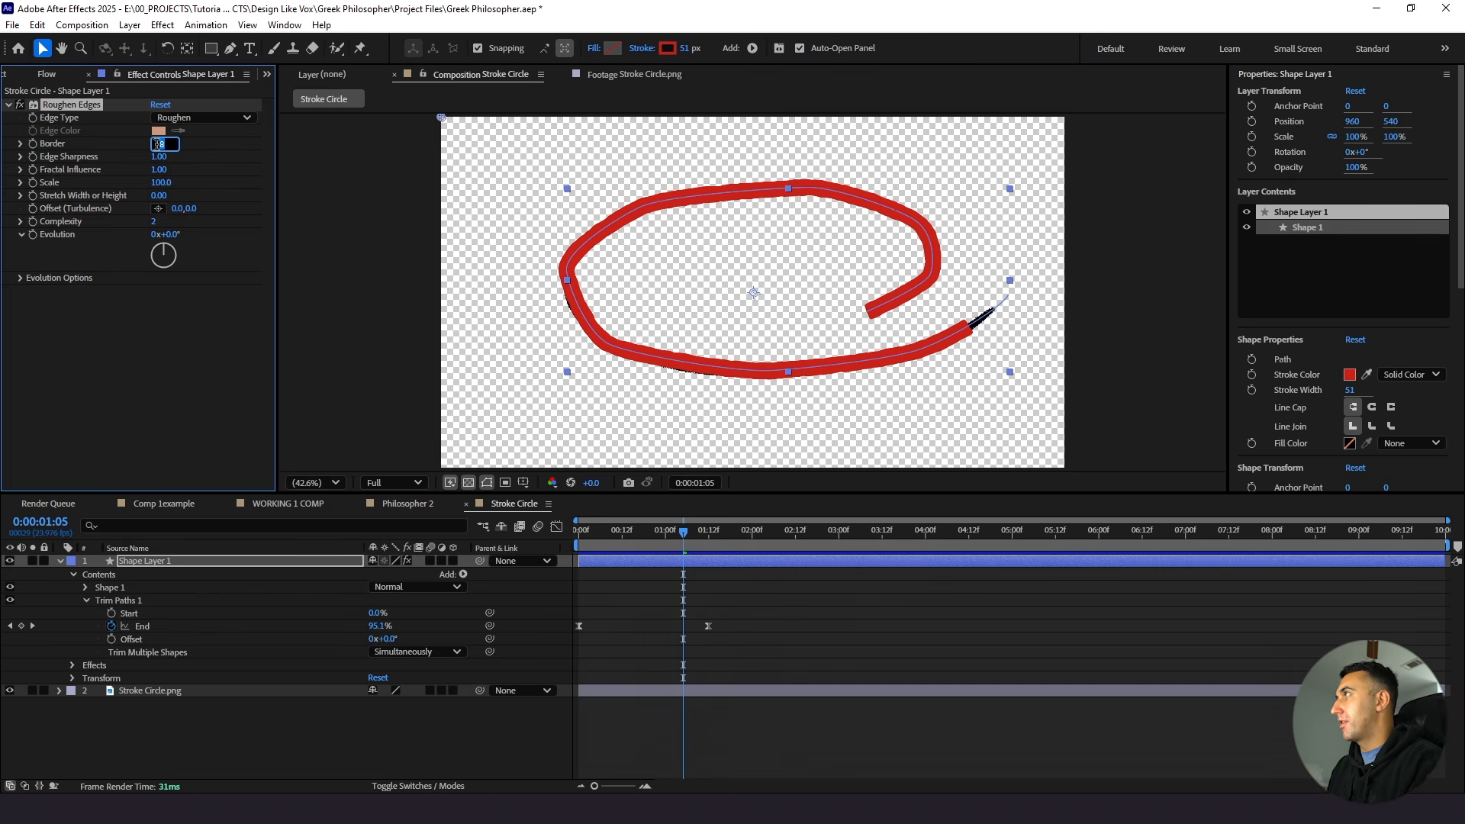
text(20)
key(Return)
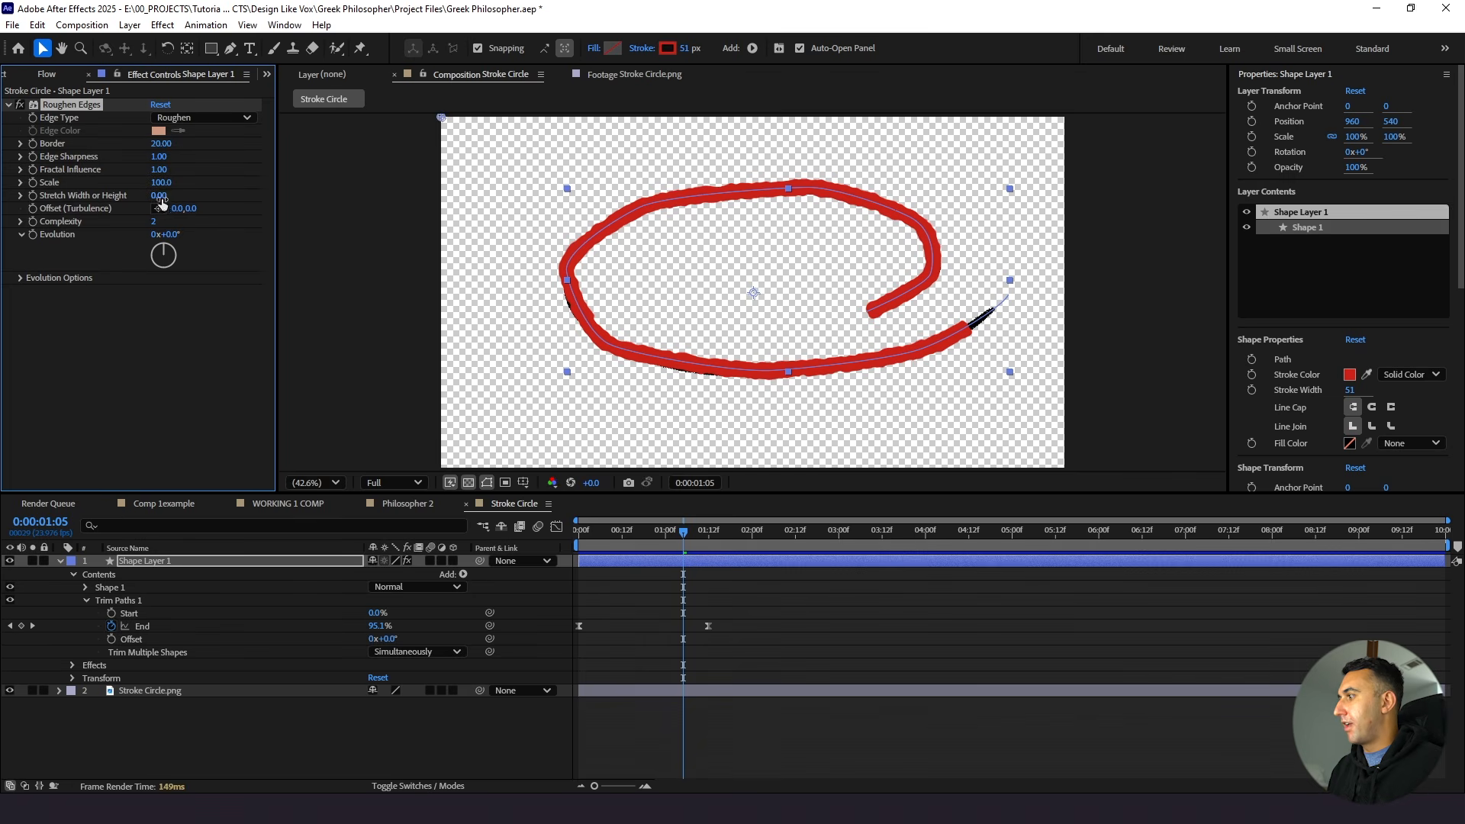
click(161, 183)
text(12)
key(Return)
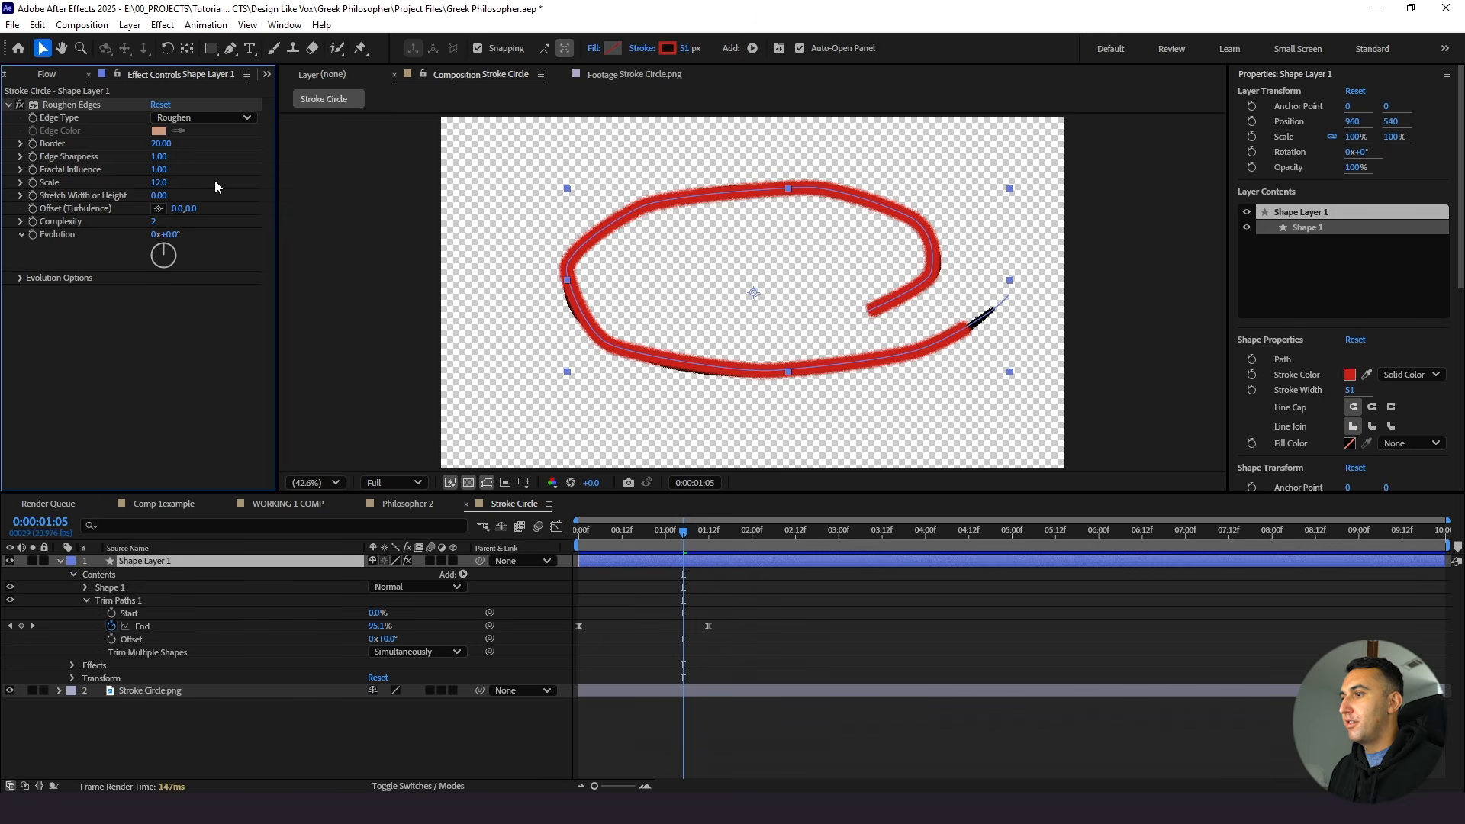
drag(159, 223, 357, 225)
scroll(876, 244, up, 5)
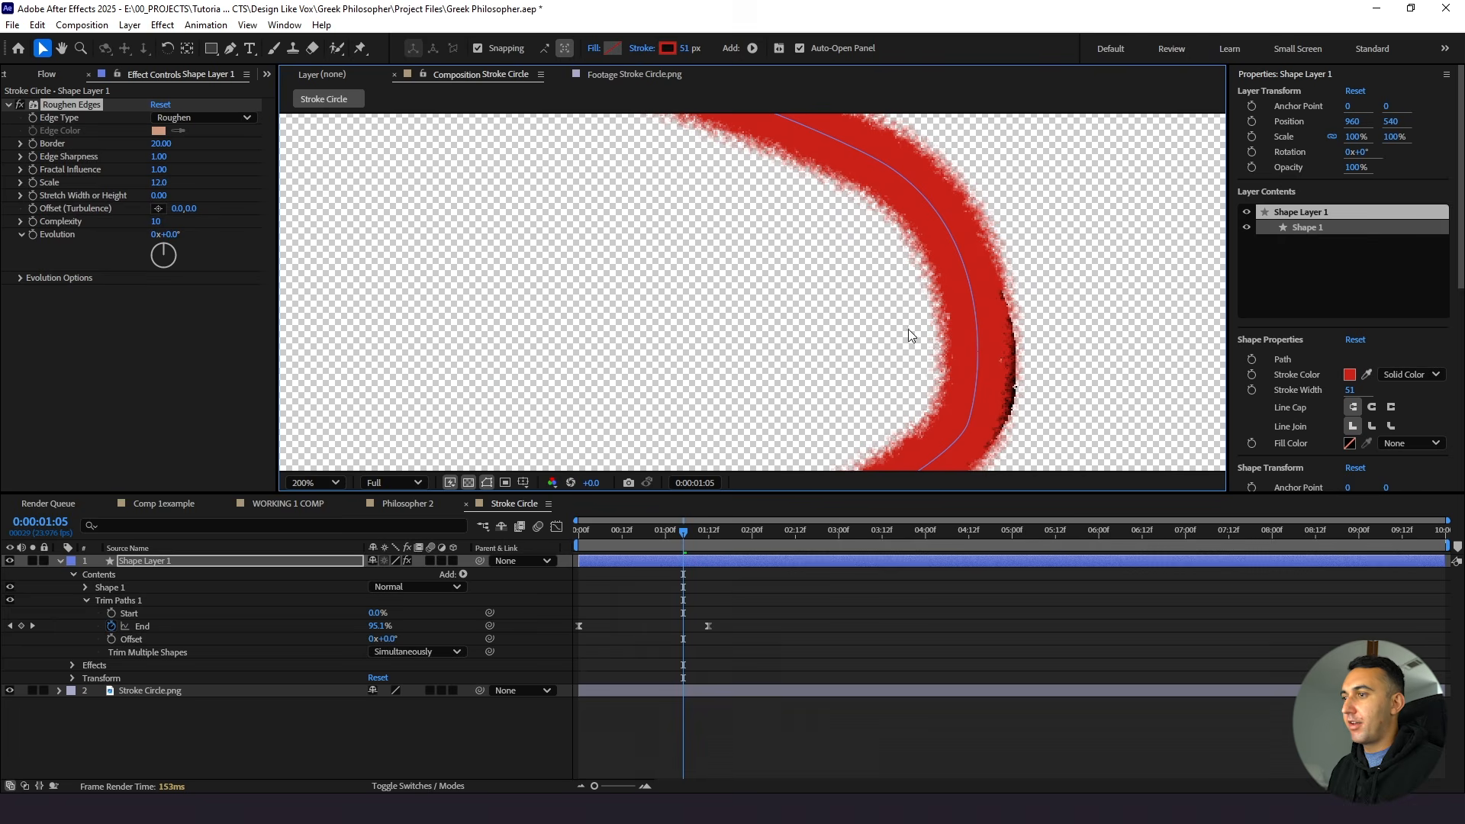
drag(907, 328, 785, 334)
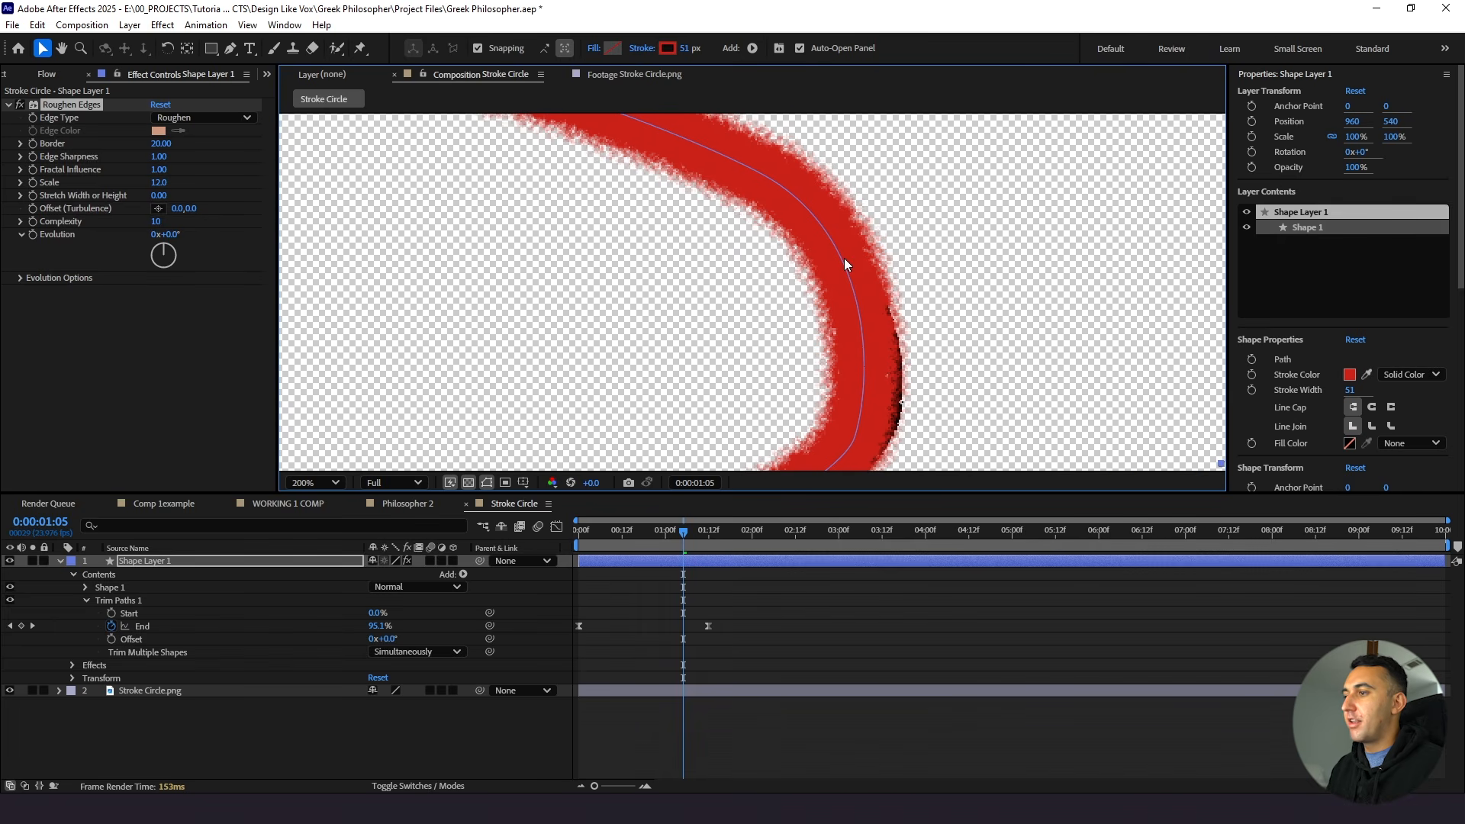
click(330, 480)
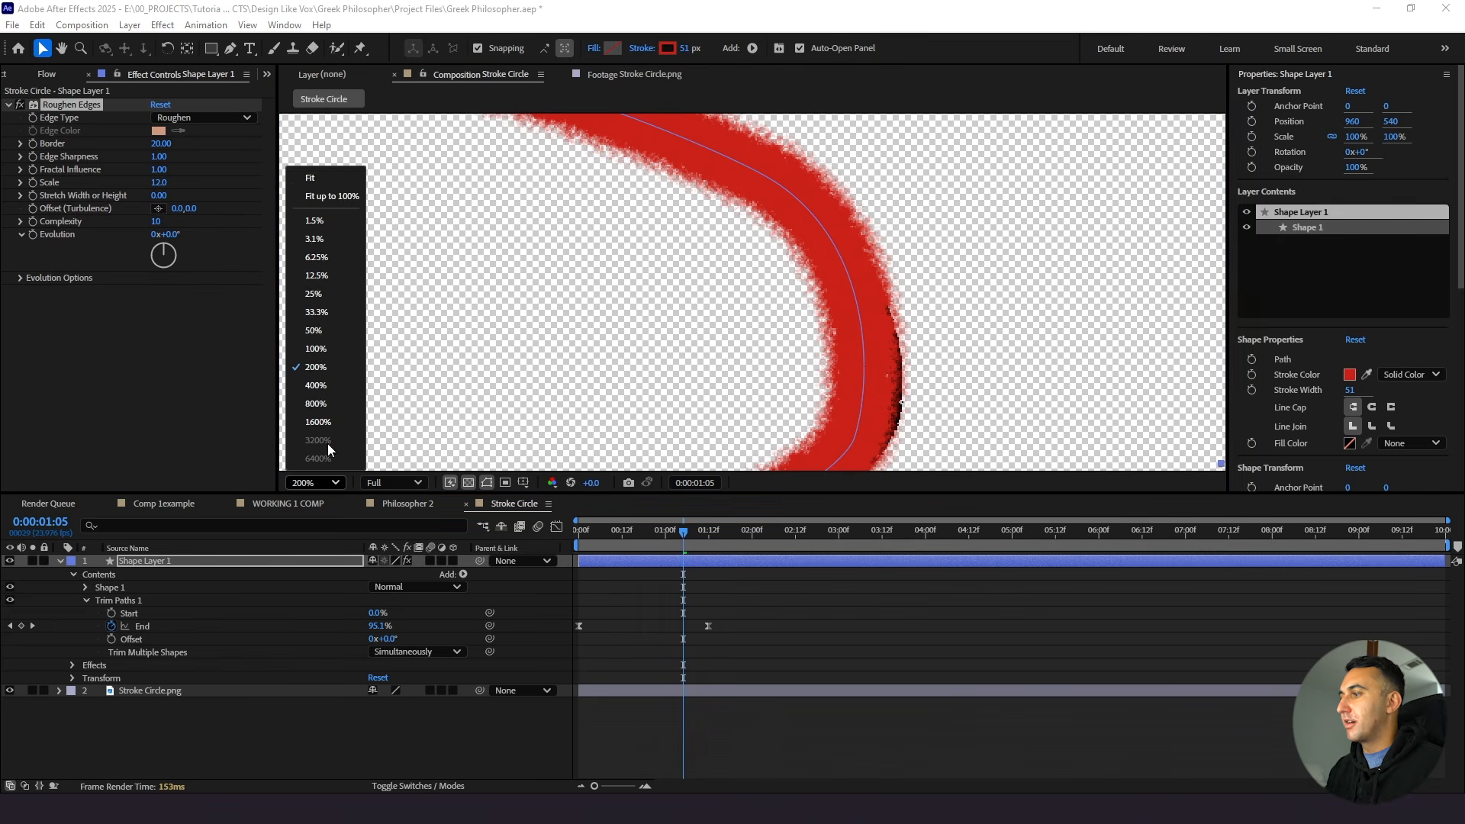
click(327, 183)
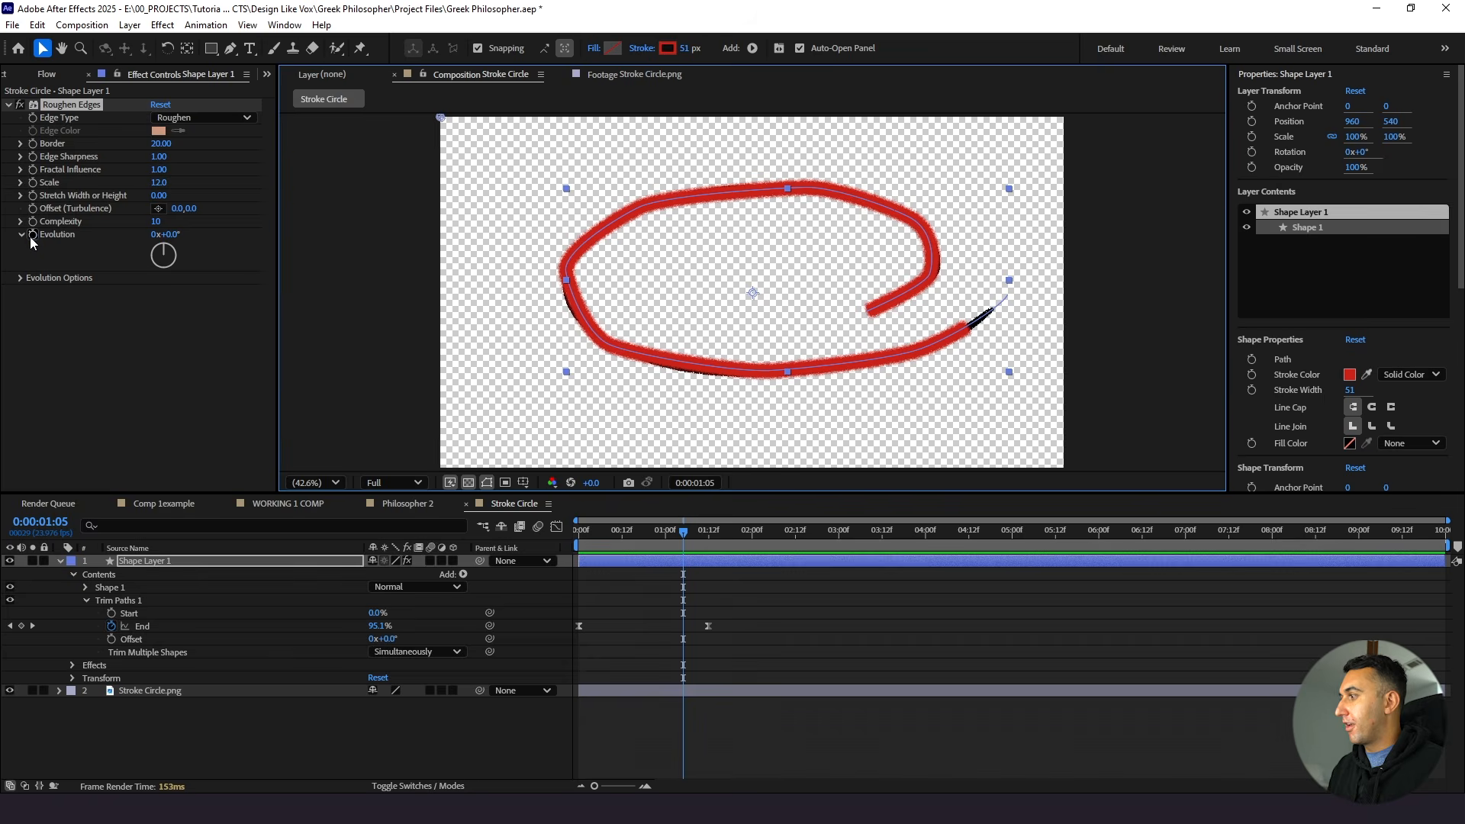
Drive the Roughen Edges Evolution with an expression combining posterizeTime(3) and a time multiplier
alt+click(29, 236)
text(pos)
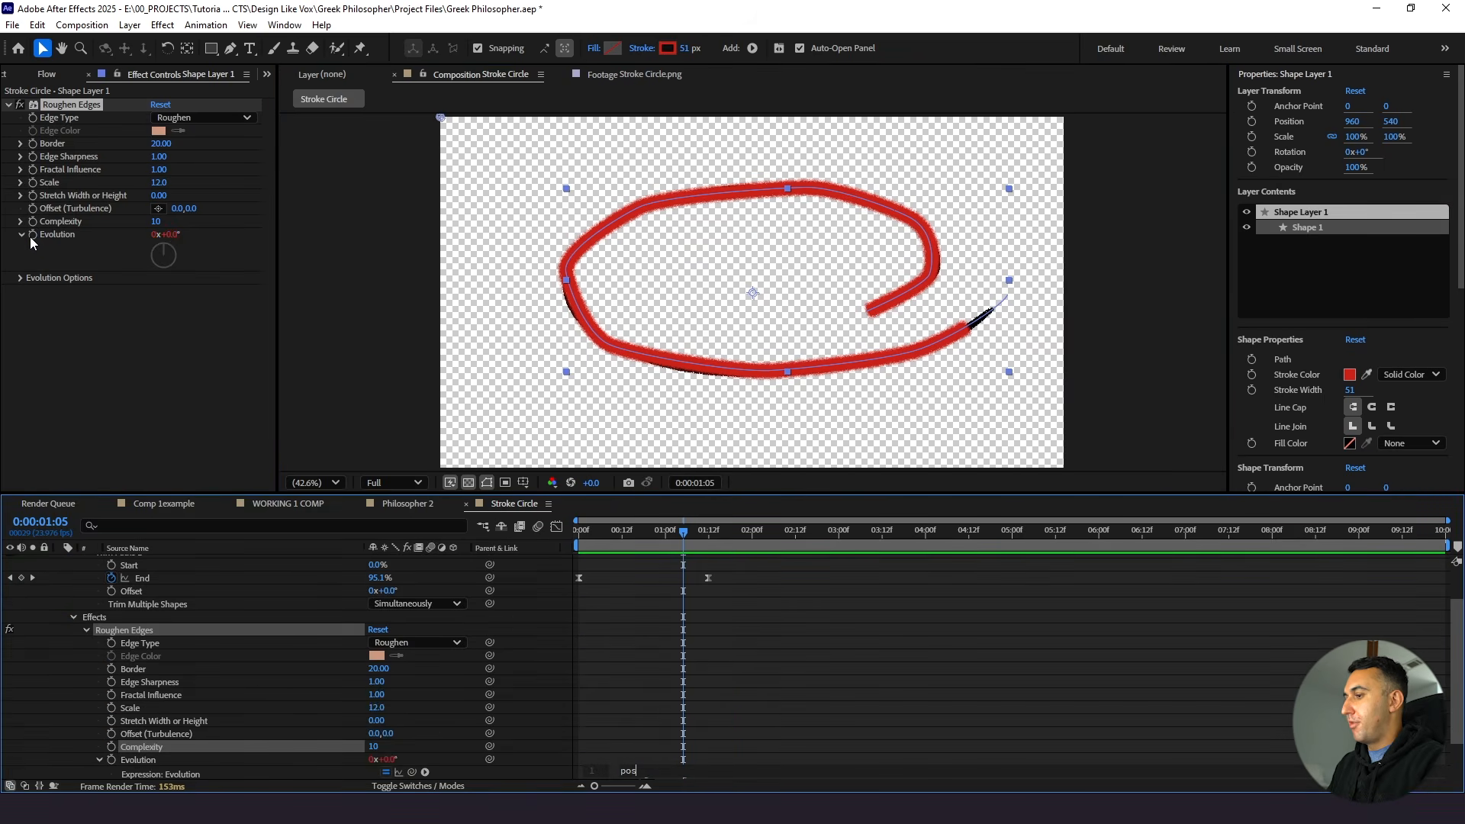
text(teri)
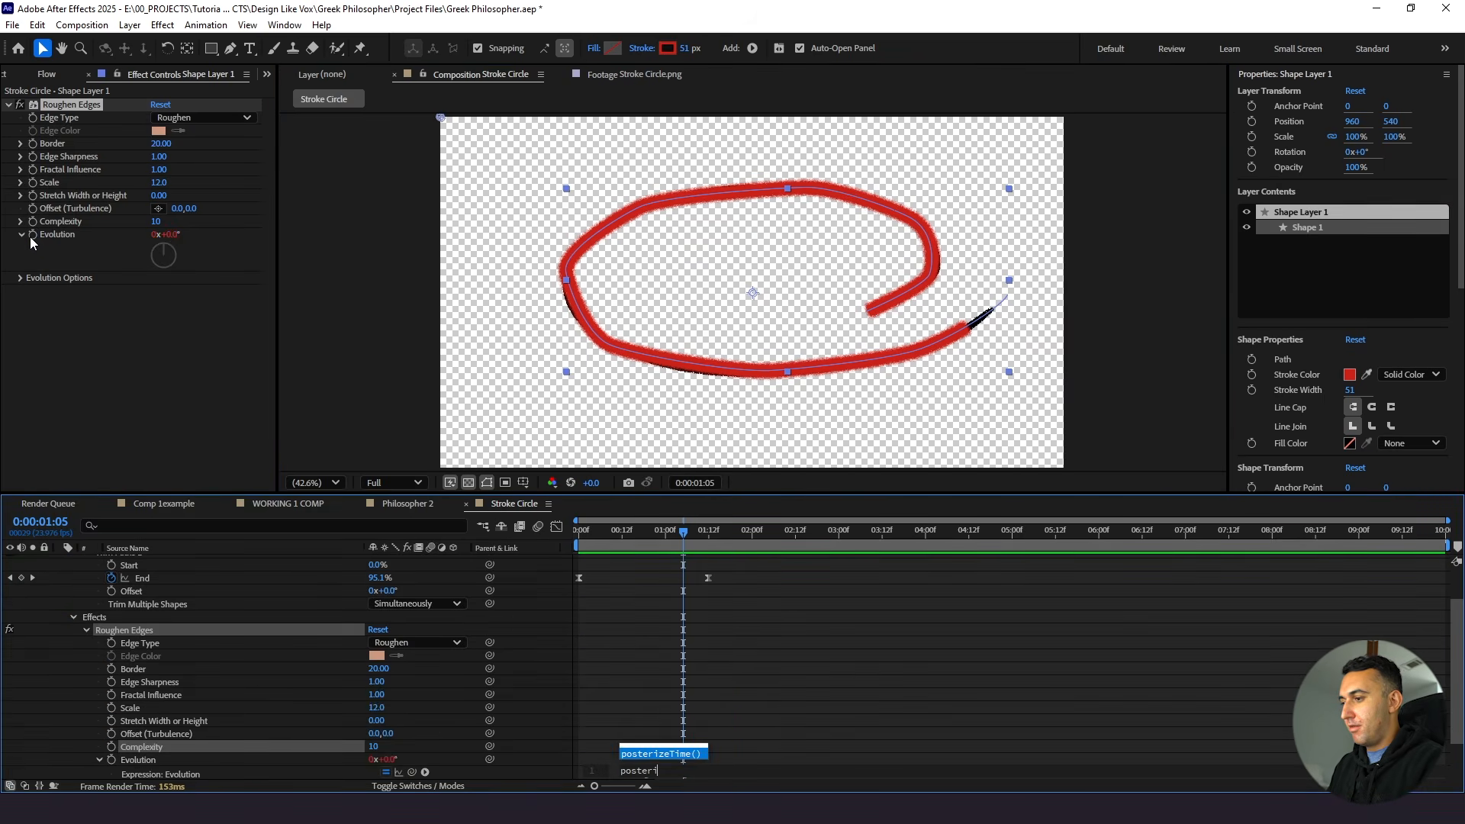
key(Return)
text(3)
key(Return)
text(time*10)
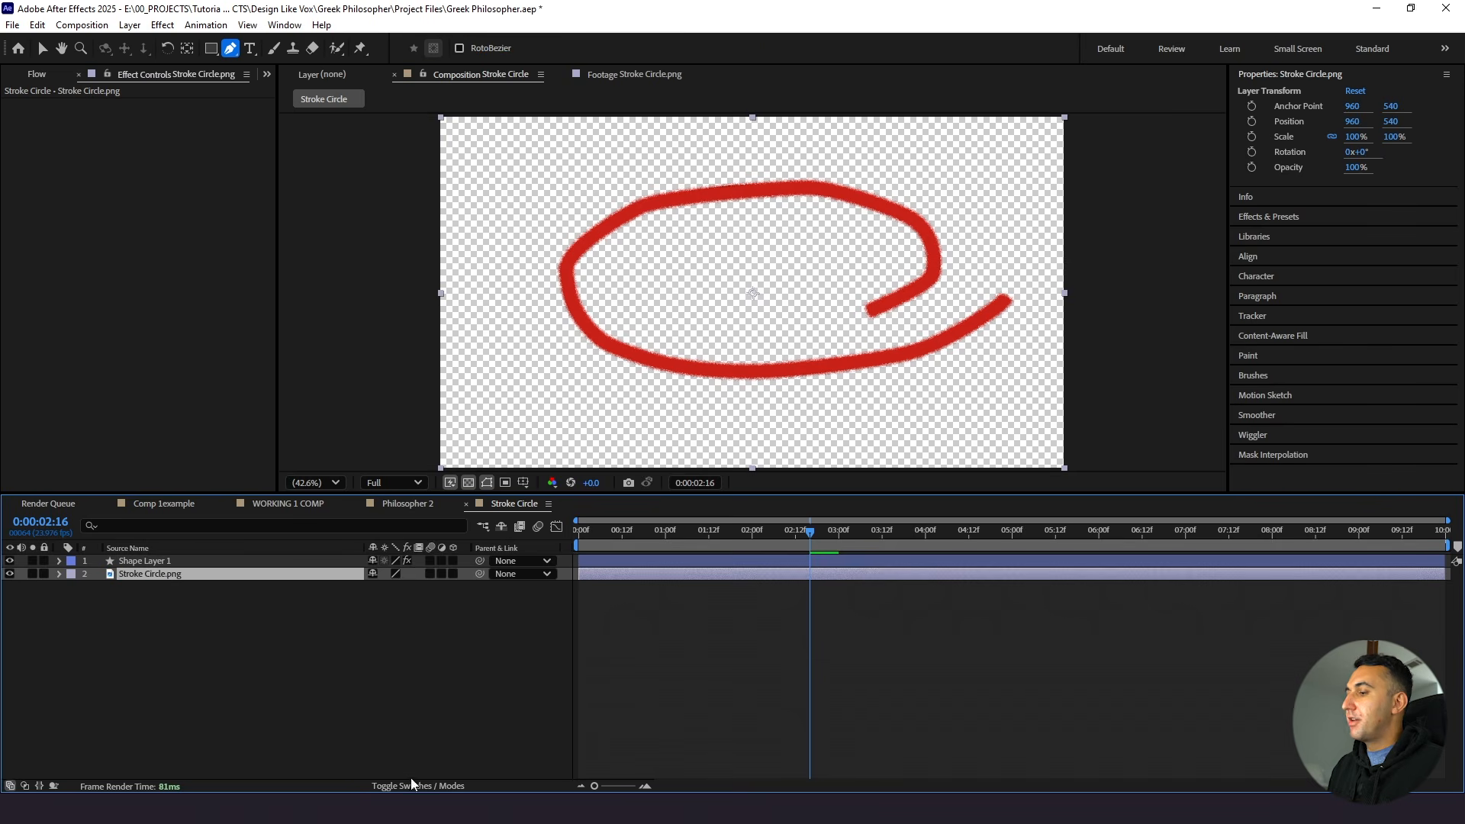
Show the layer mode and track matte columns, and rename Shape Layer 1 as Stroke Circle Matte
click(412, 785)
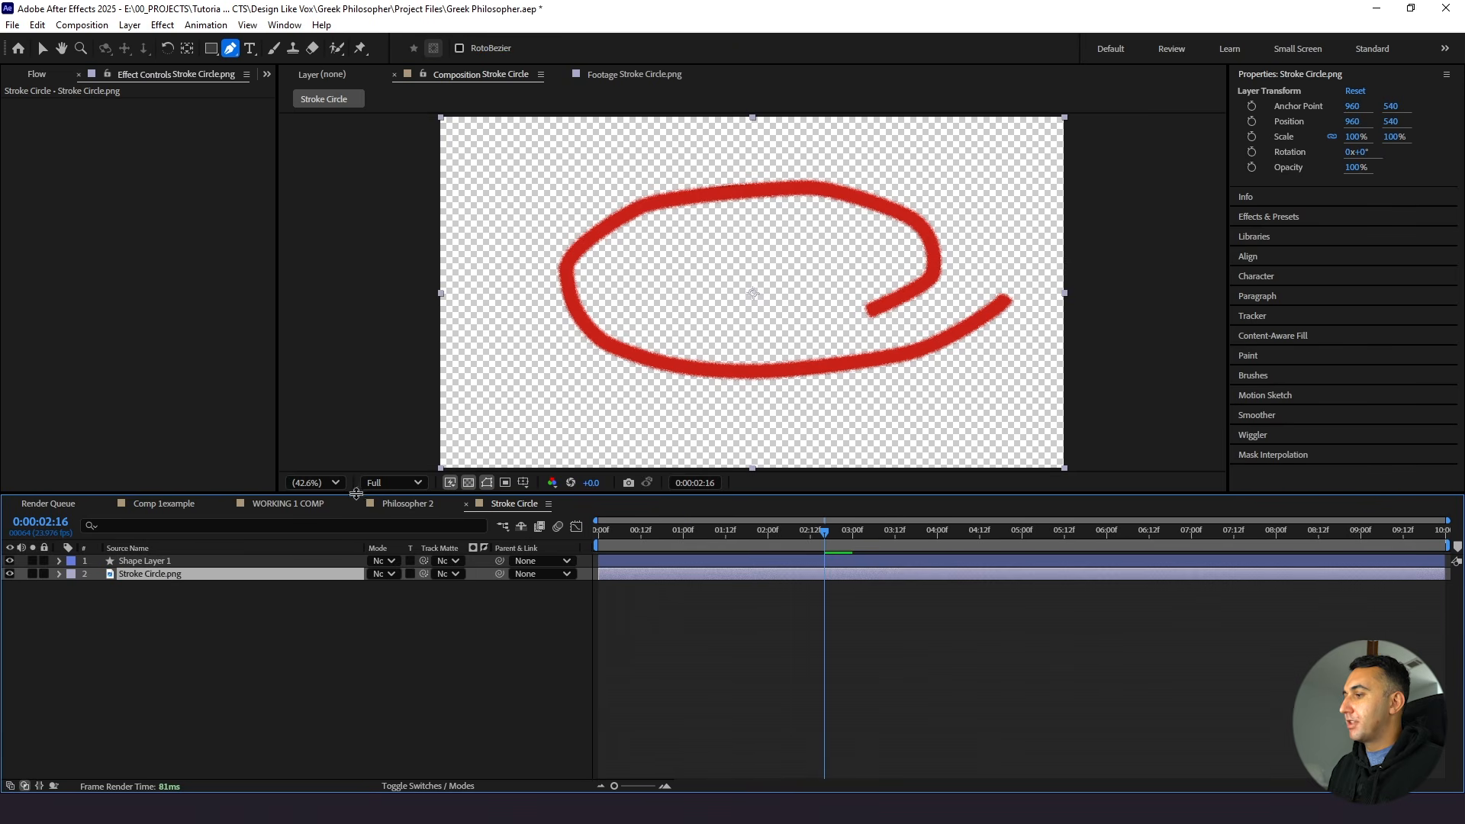
click(163, 564)
key(Return)
text(Stroke )
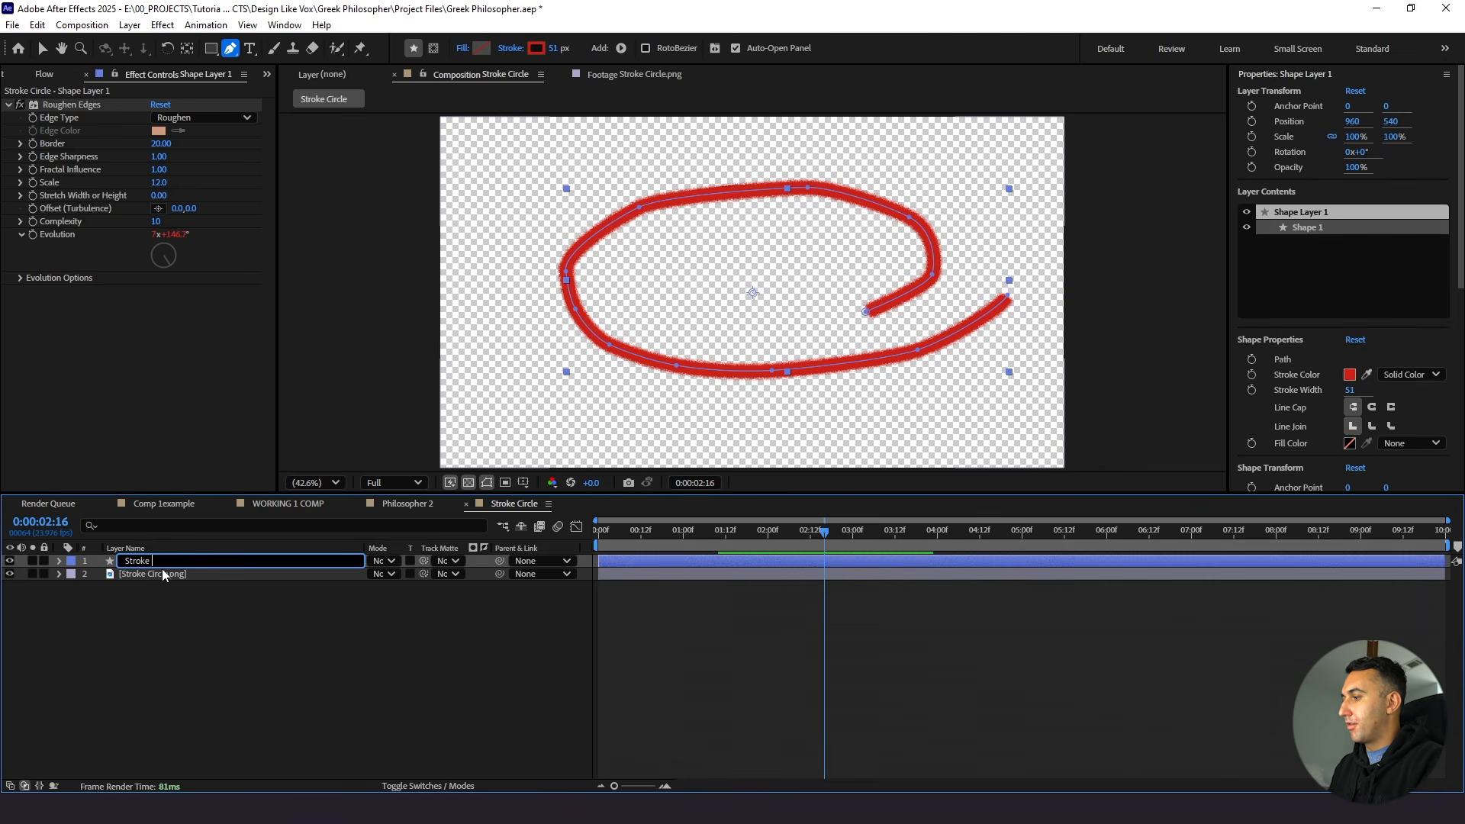
text(Circle Matte)
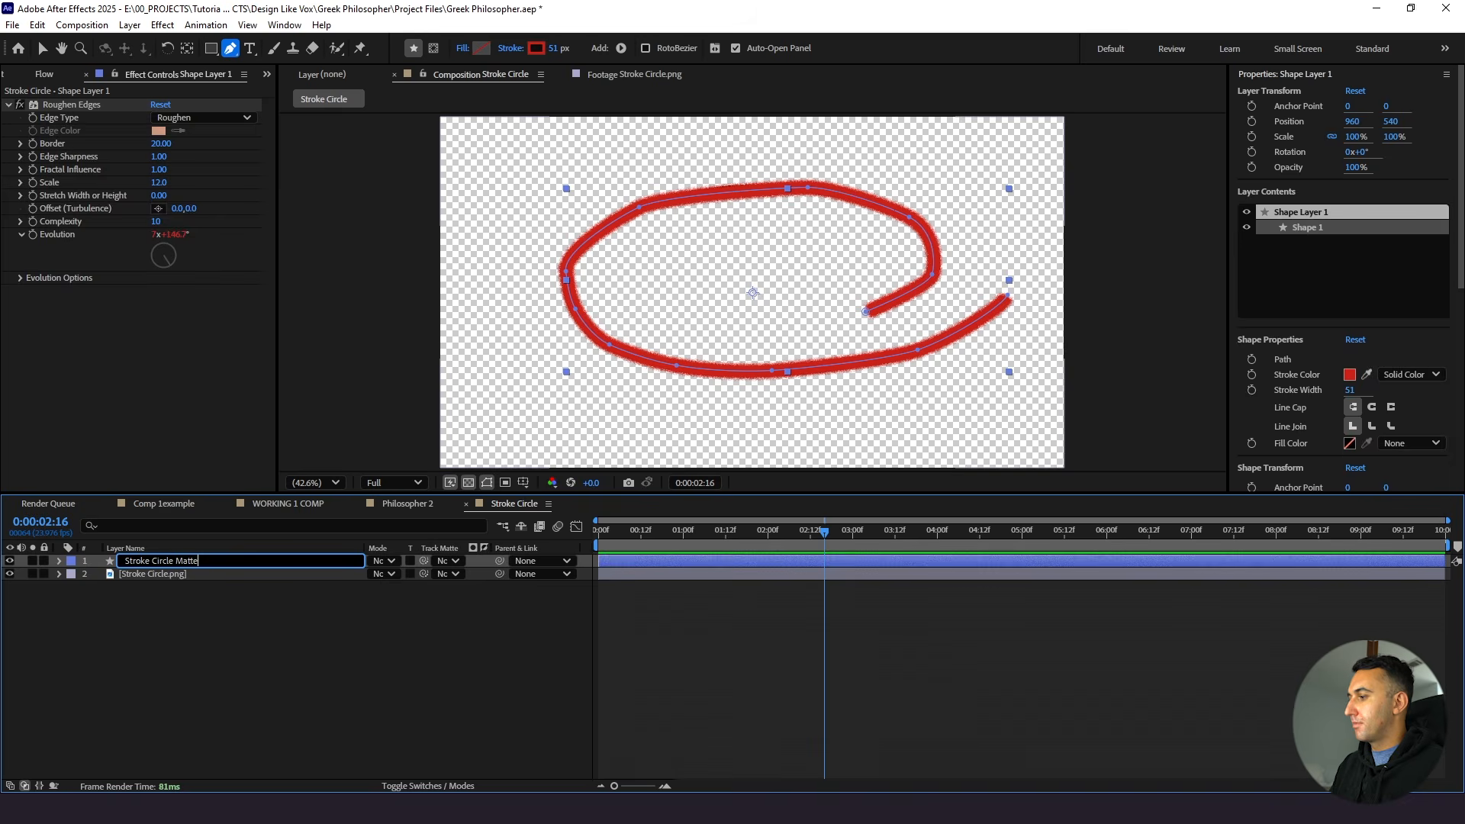
click(245, 588)
Use Stroke Circle Matte as the track matte for Stroke Circle.png and preview the circle being drawn from the start
click(240, 575)
drag(424, 573, 296, 562)
click(318, 618)
drag(705, 533, 516, 558)
key(space)
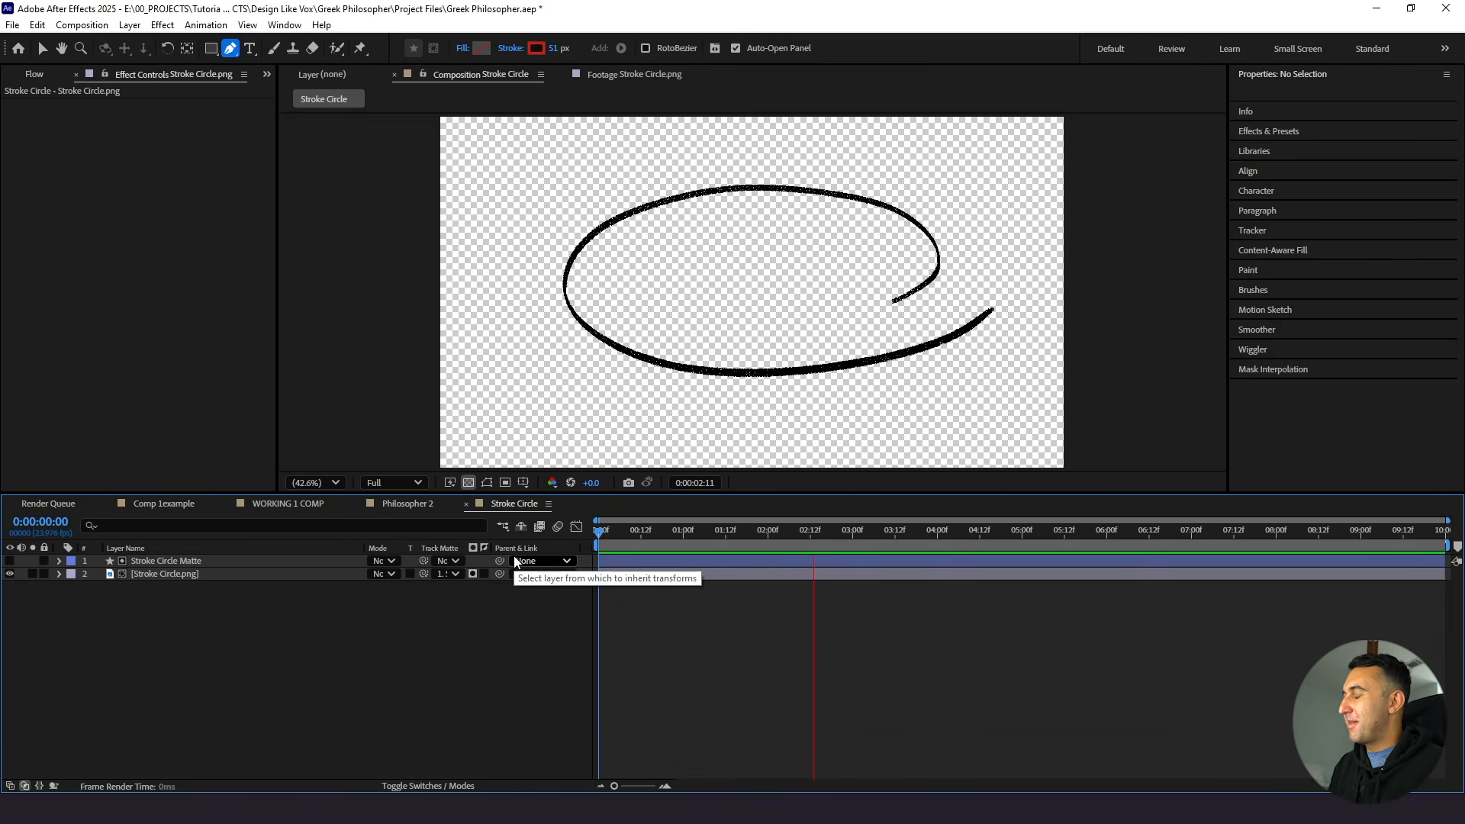
key(space)
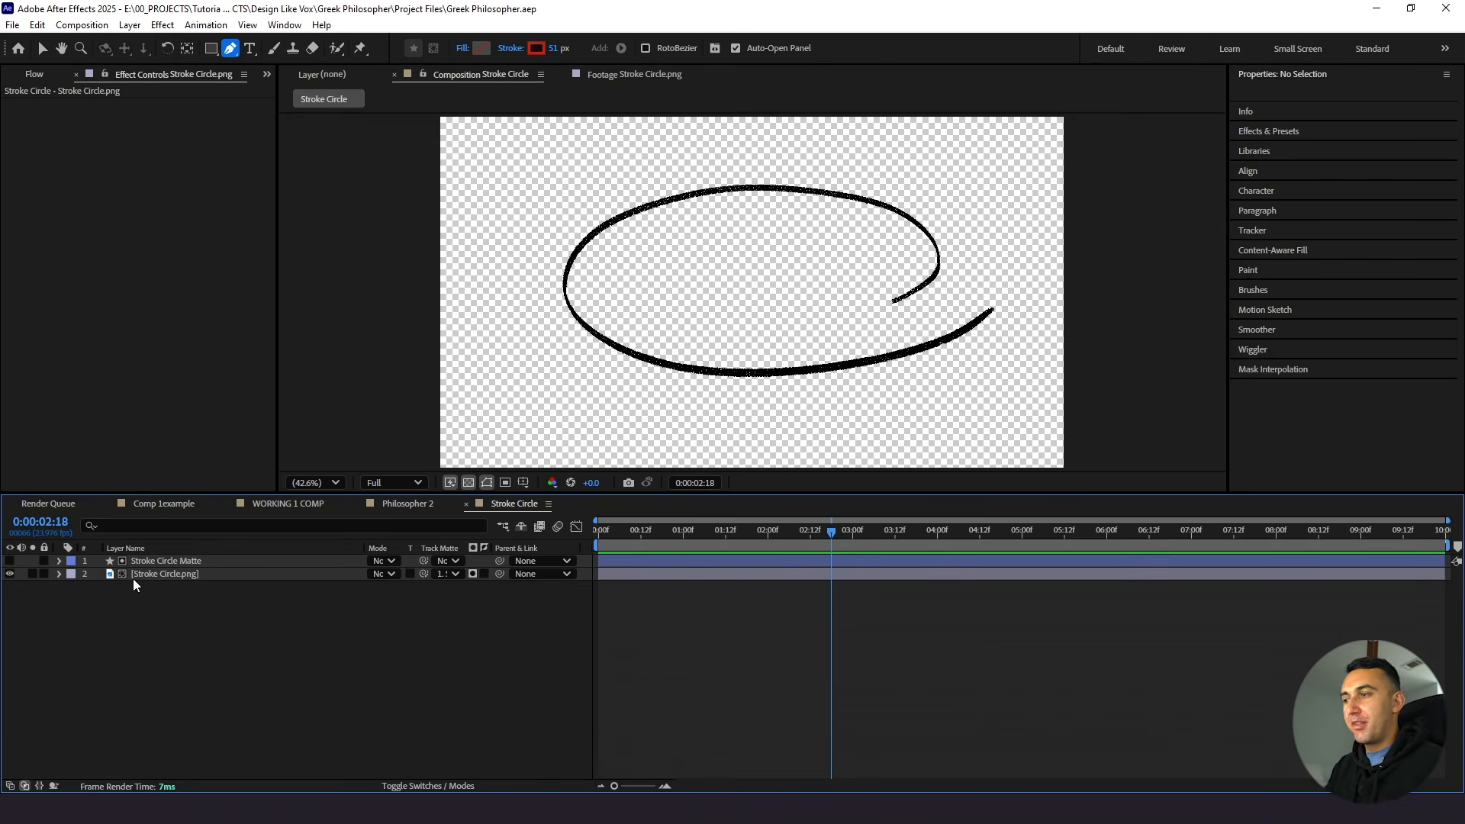
key(space)
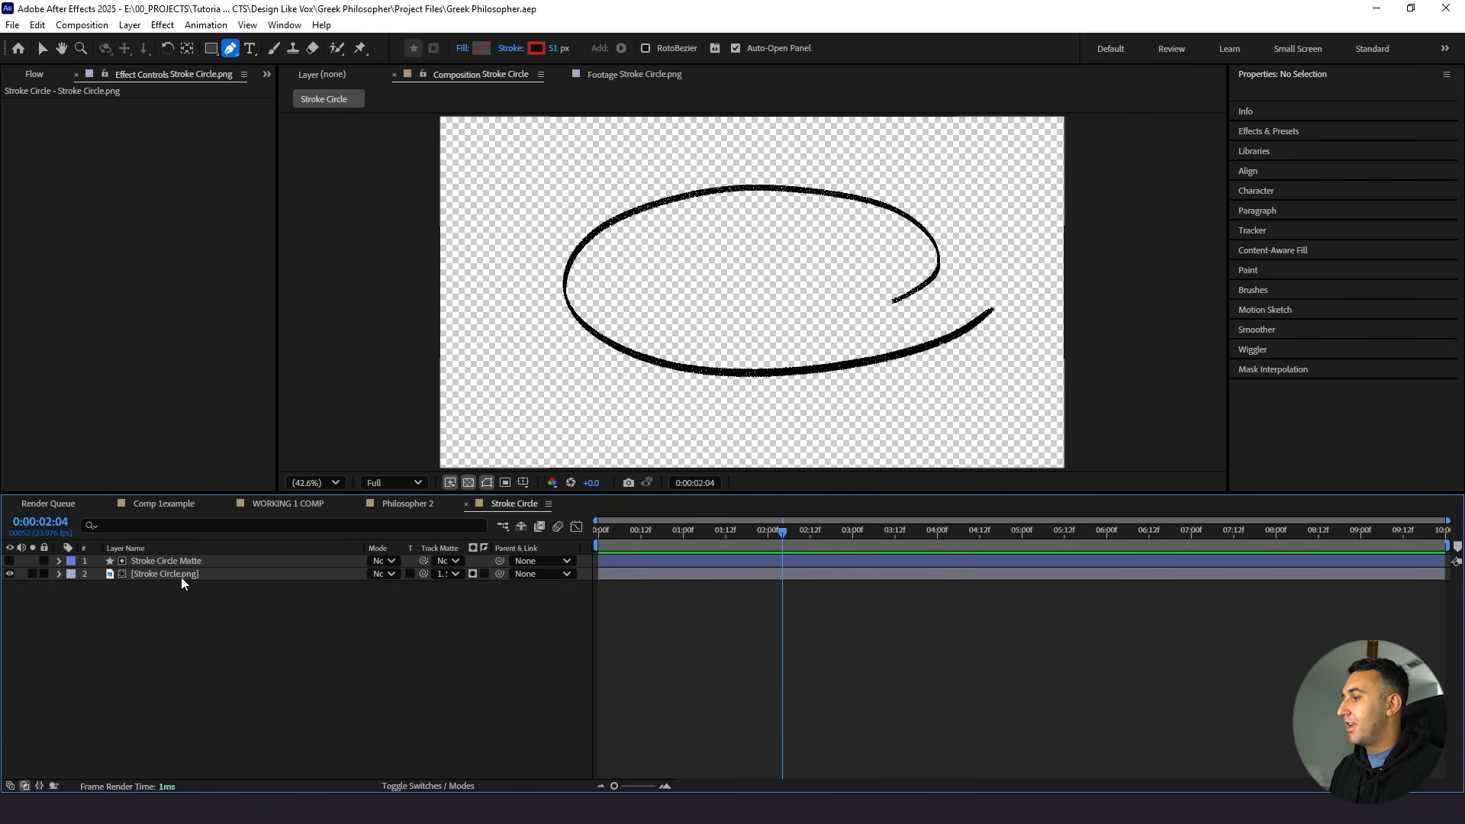
Duplicate the matte and circle image layers, stack the copied pair above the originals, and label the pair Yellow
key(ctrl+a)
key(ctrl+d)
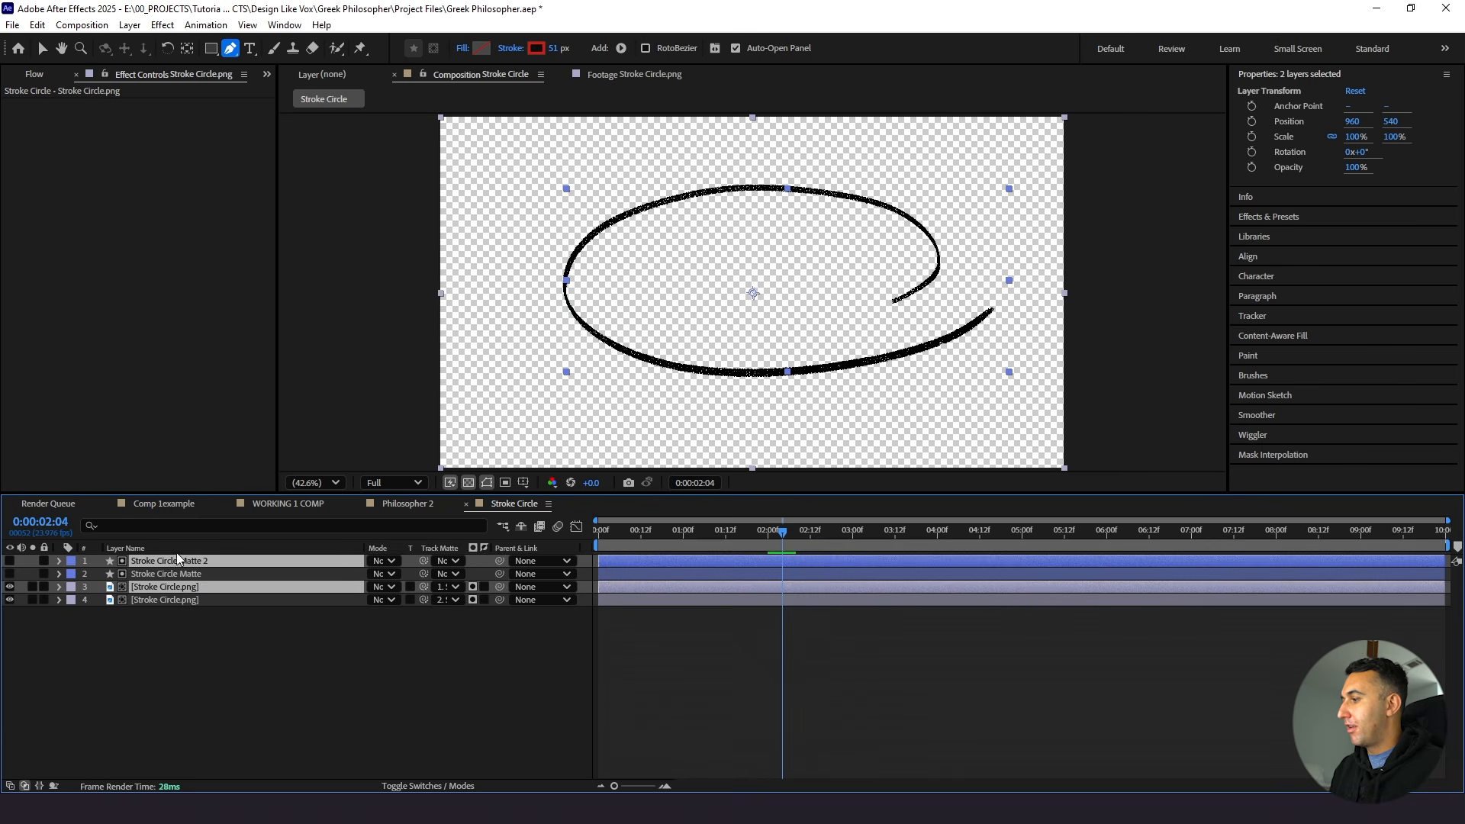
drag(182, 576, 182, 572)
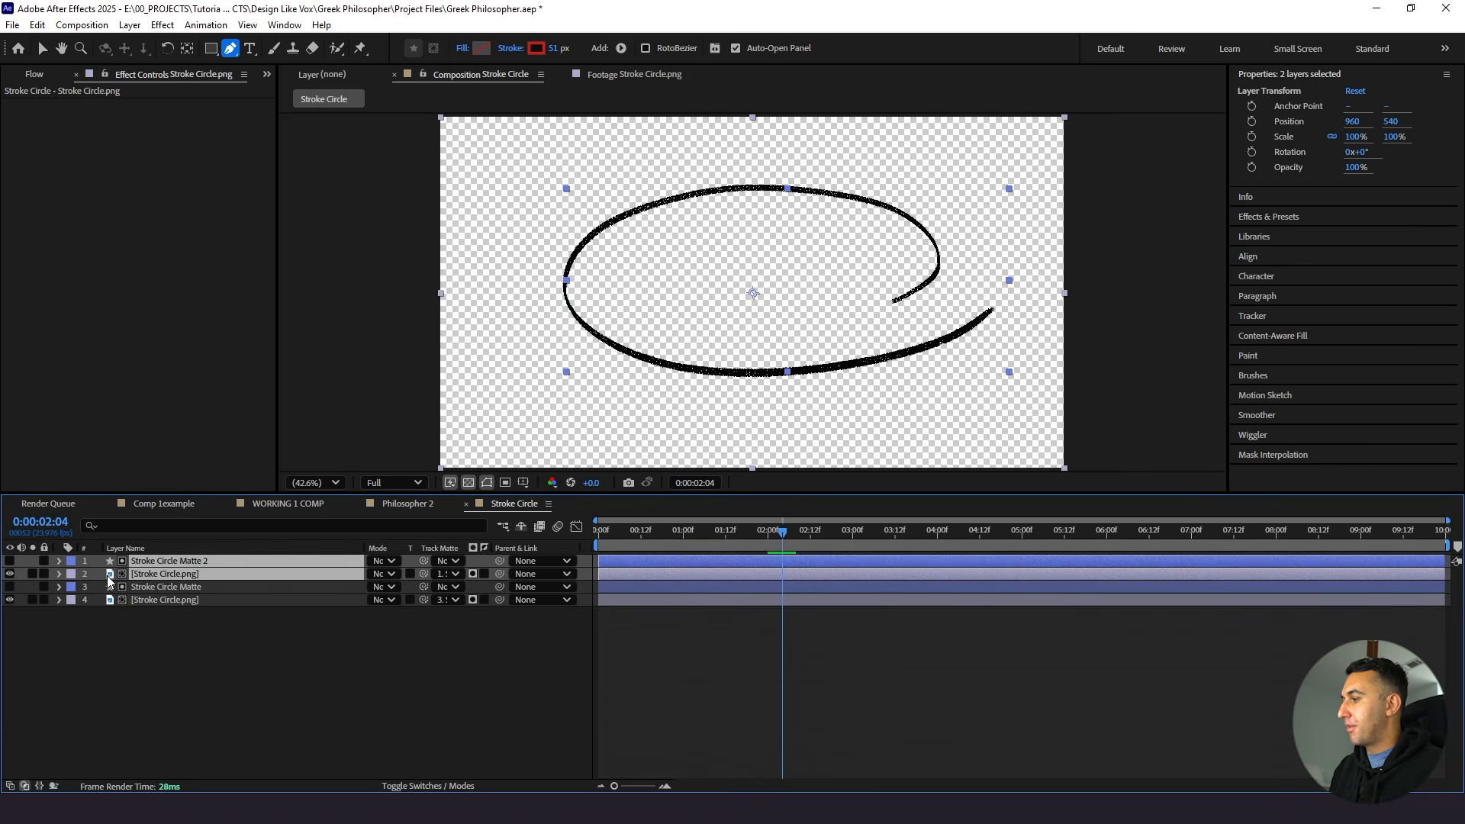
click(71, 583)
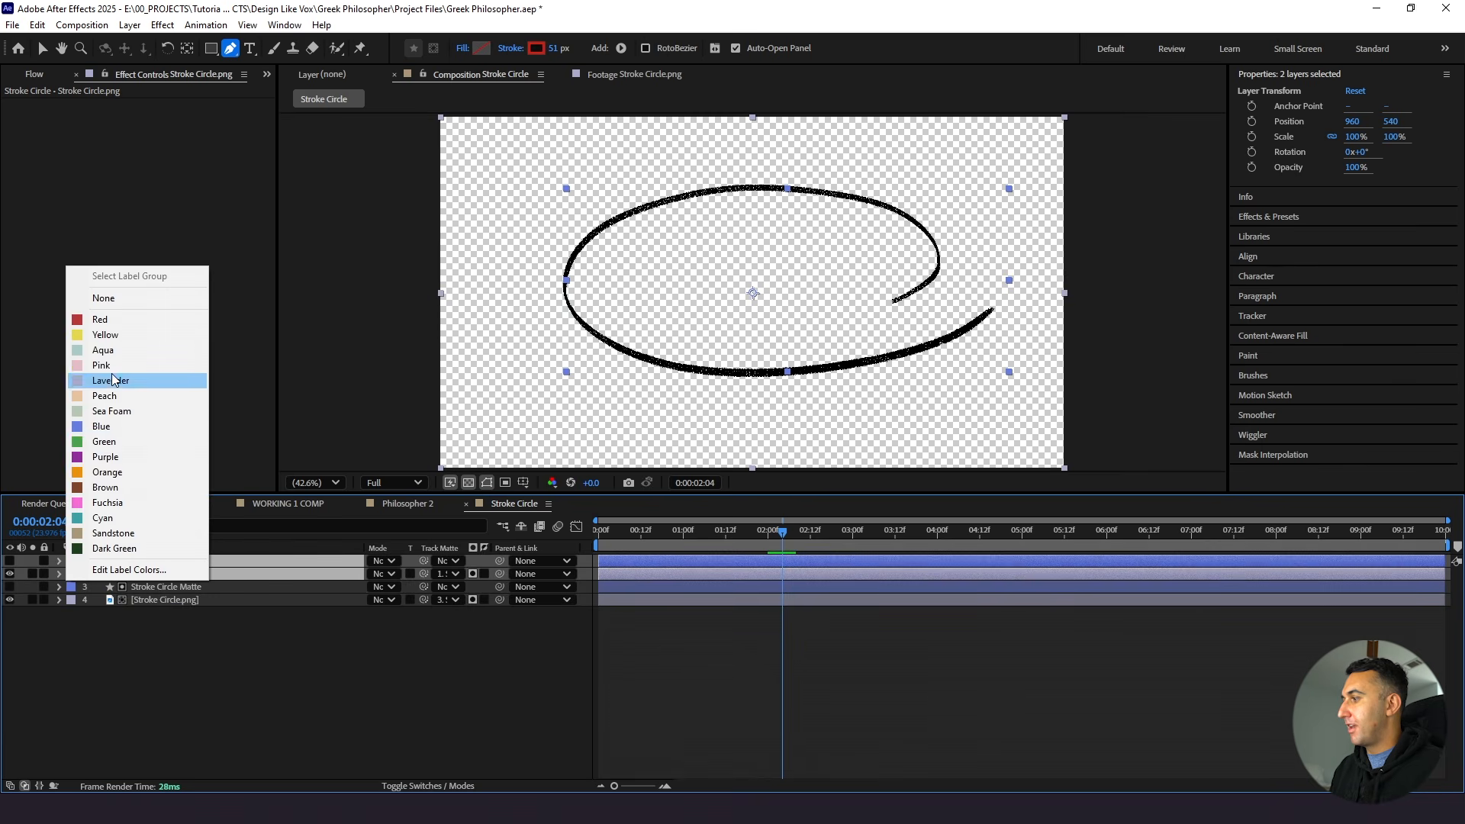
click(116, 336)
Apply a Fill effect to the upper Stroke Circle.png layer and set its color to FCFF04
click(164, 575)
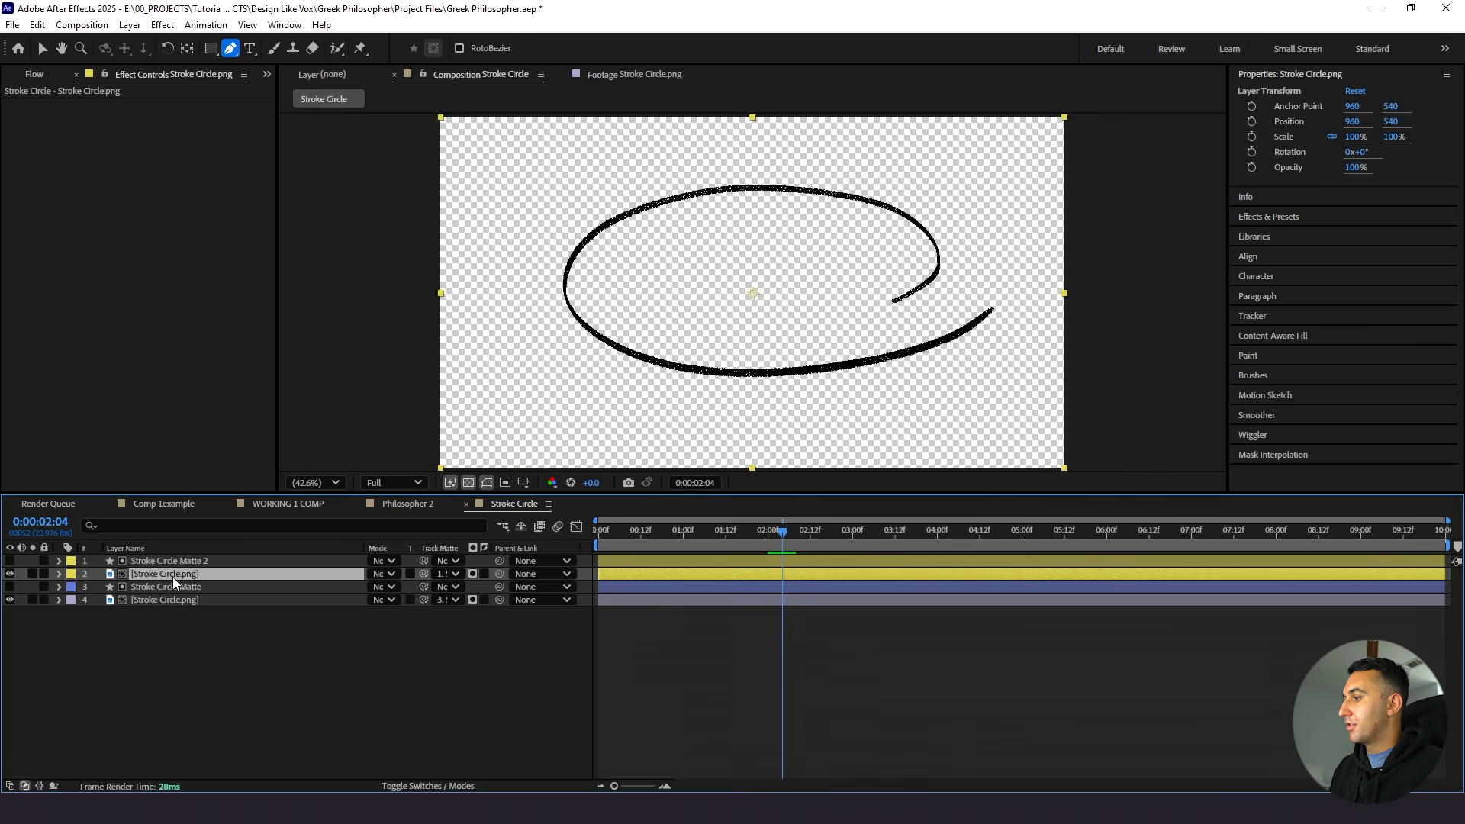
key(ctrl+space)
text(fill)
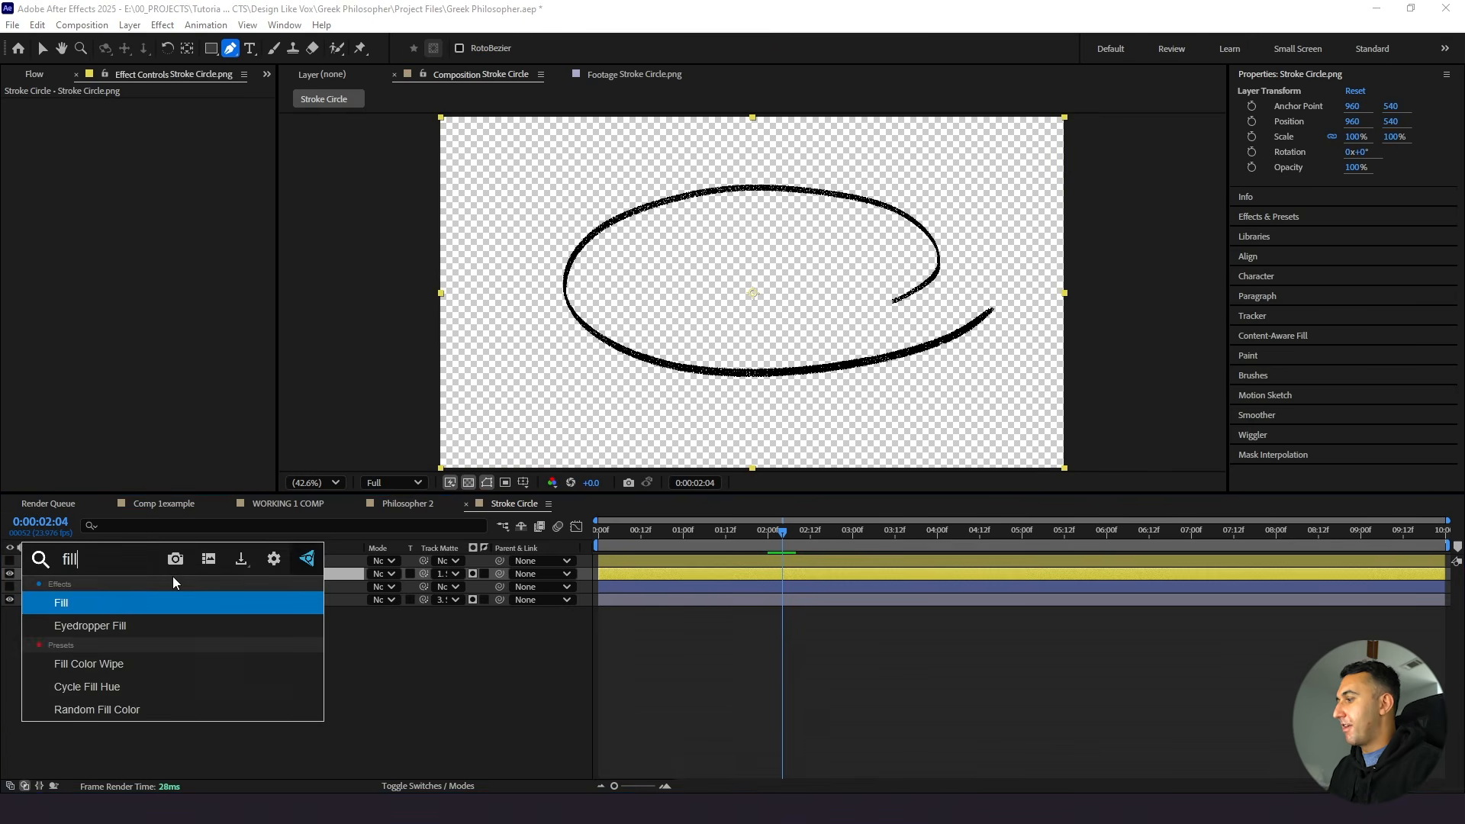
key(Return)
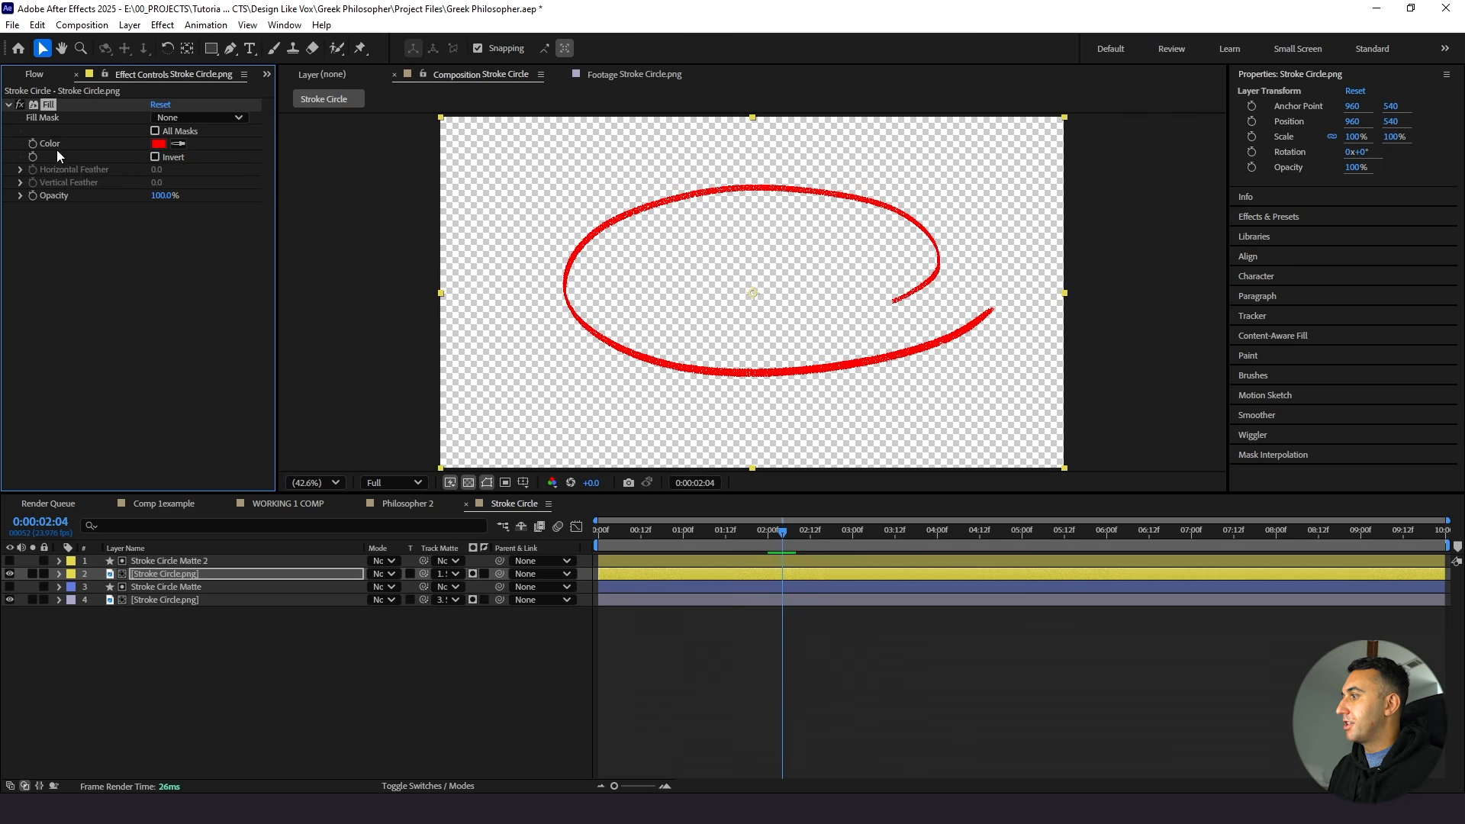
click(156, 144)
text(FCFF04)
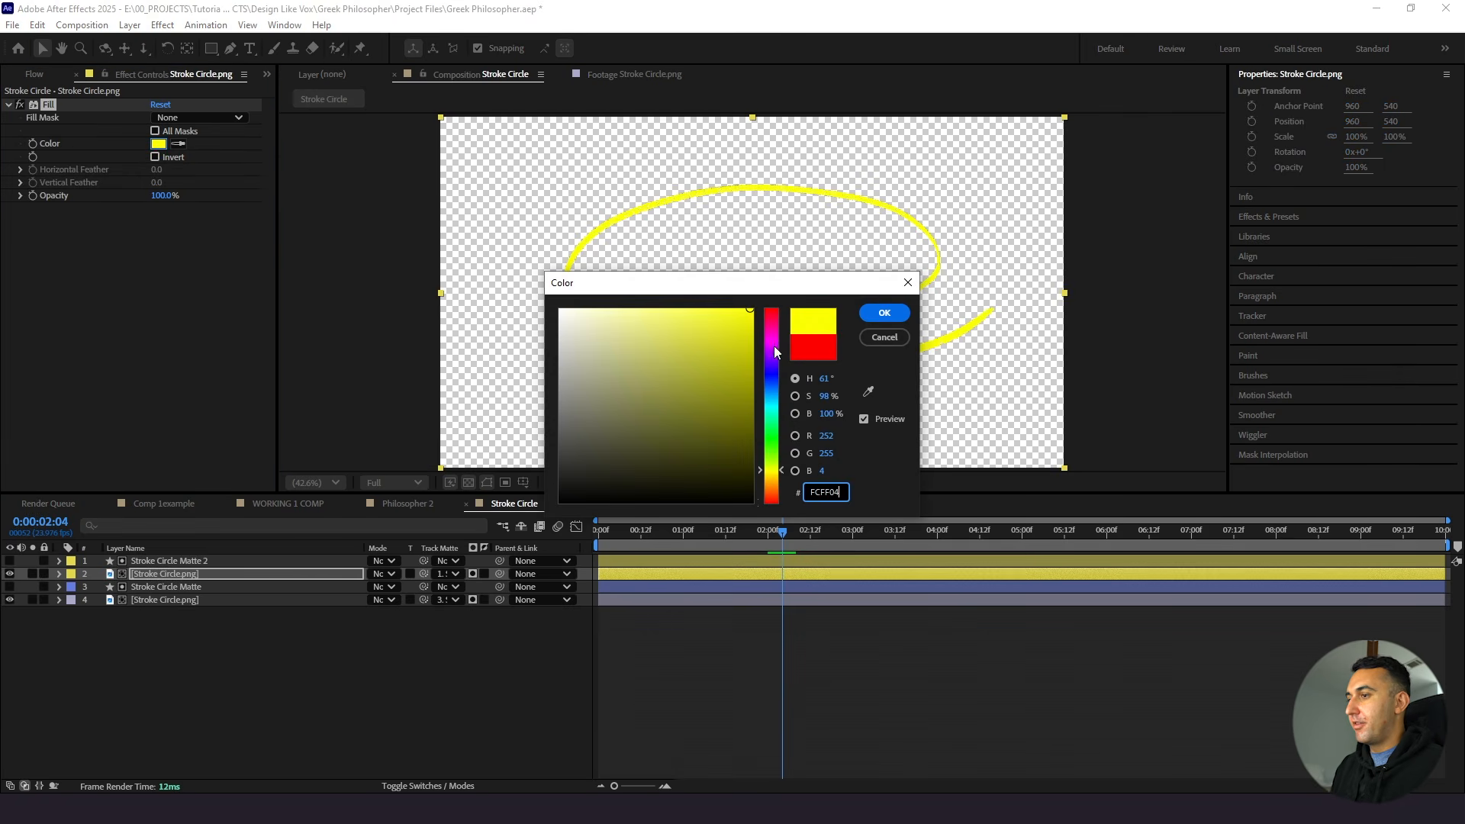
click(883, 313)
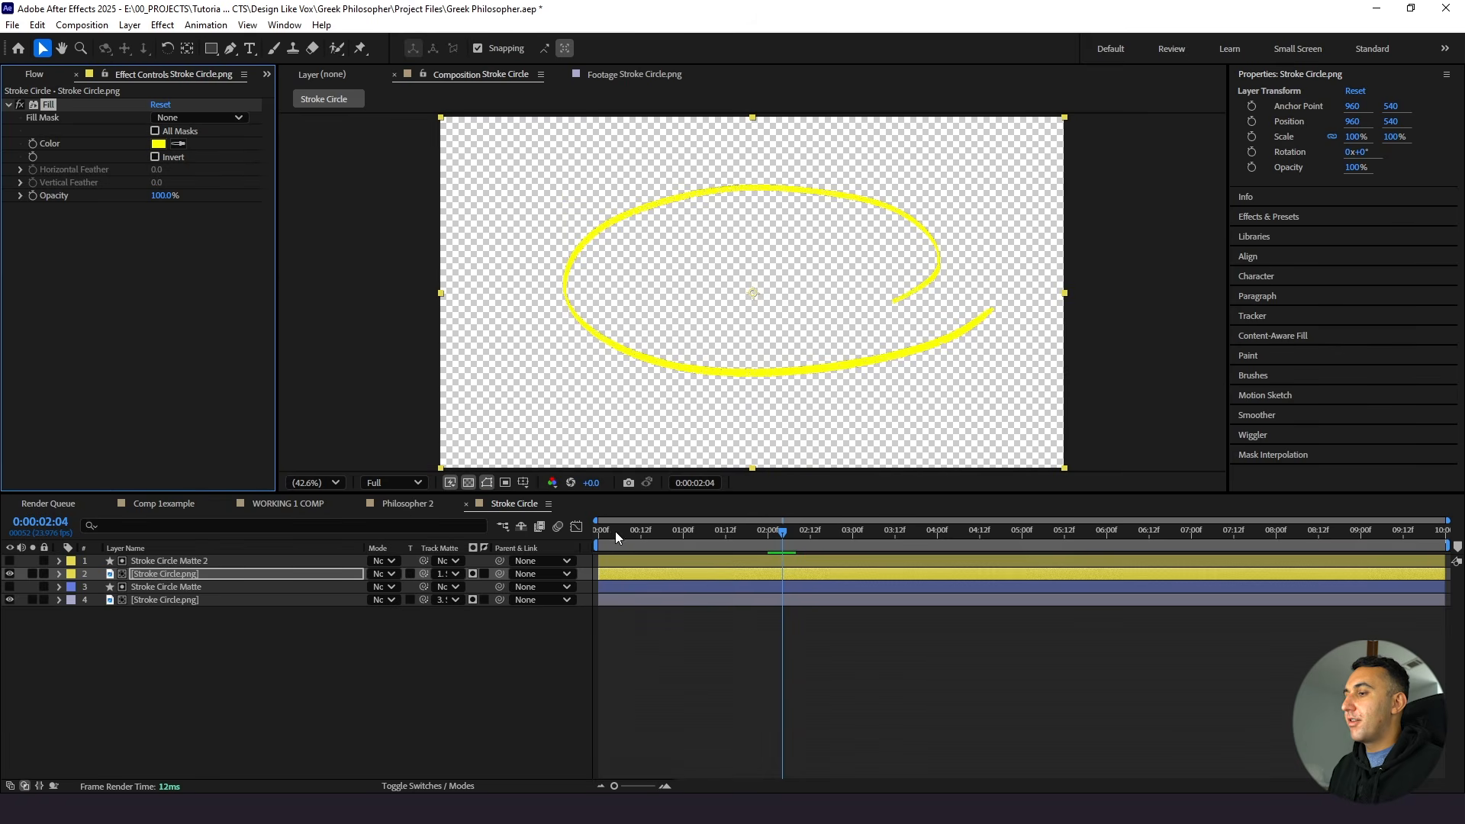
Shift Stroke Circle Matte 2 and its yellow circle layer to start at 0:00:00:04, and preview the offset strokes from the beginning
click(467, 484)
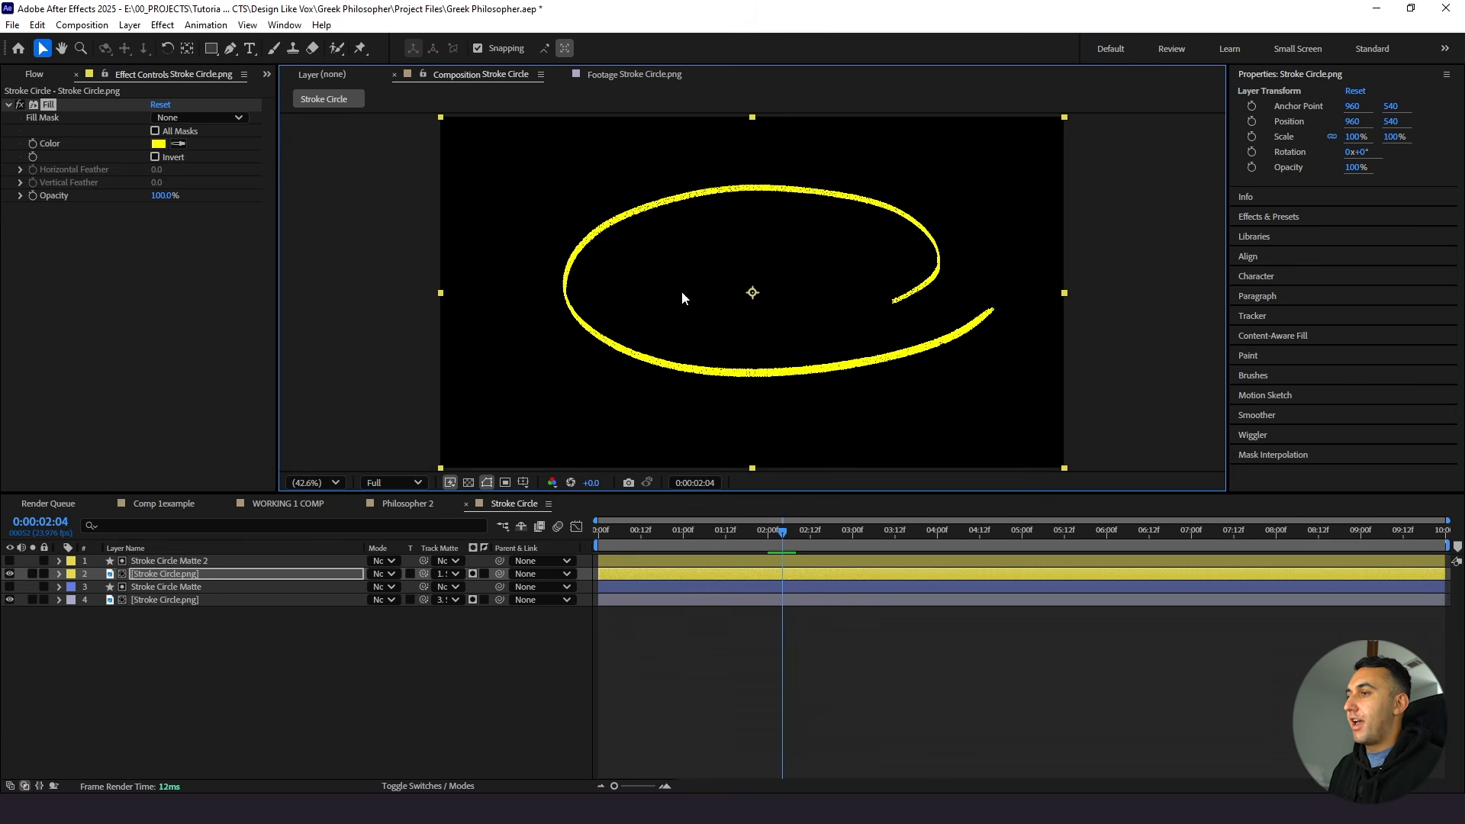
drag(619, 531, 597, 533)
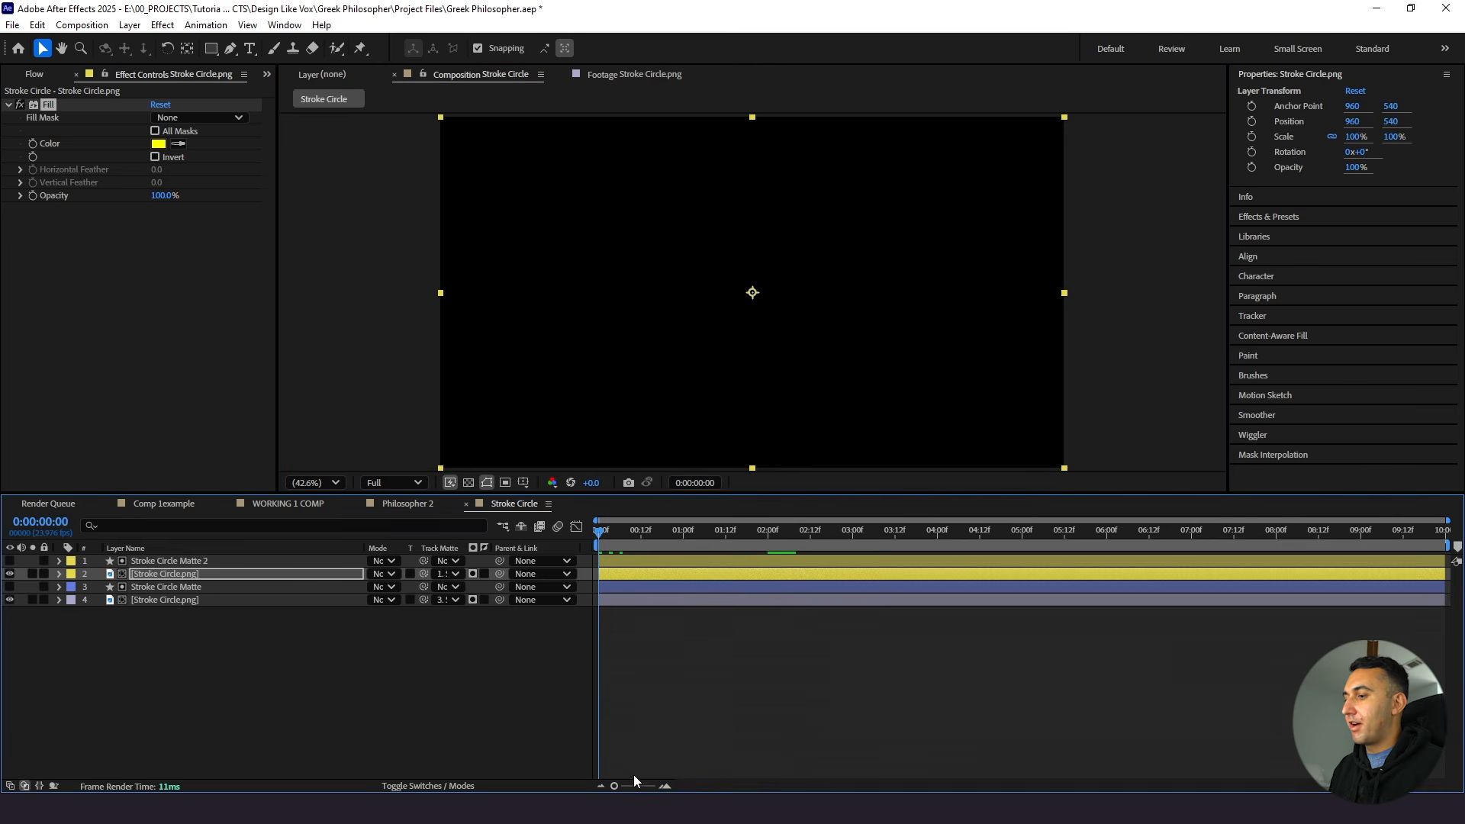
click(664, 786)
click(655, 532)
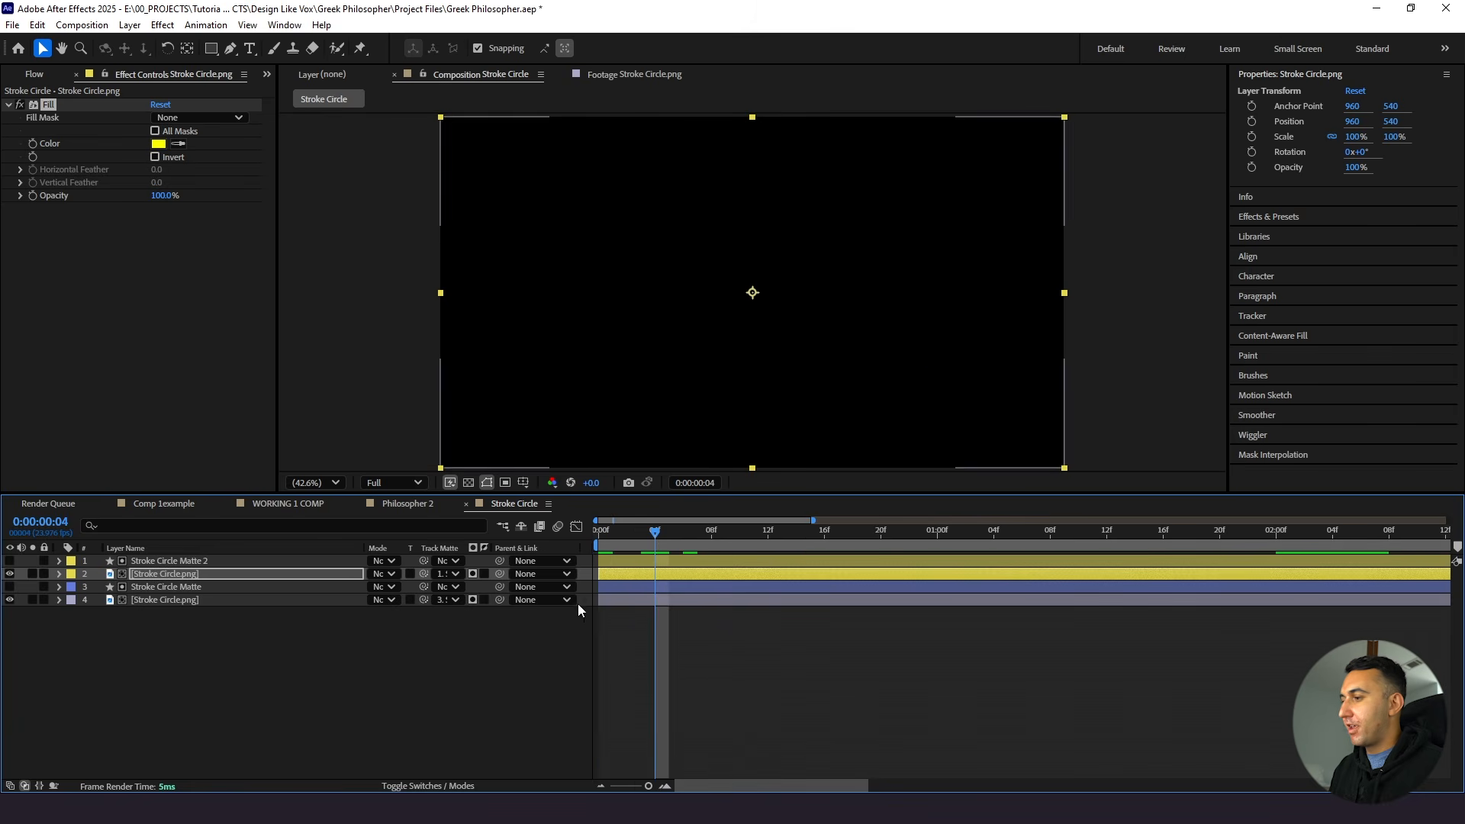
shift+click(169, 561)
key(bracketleft)
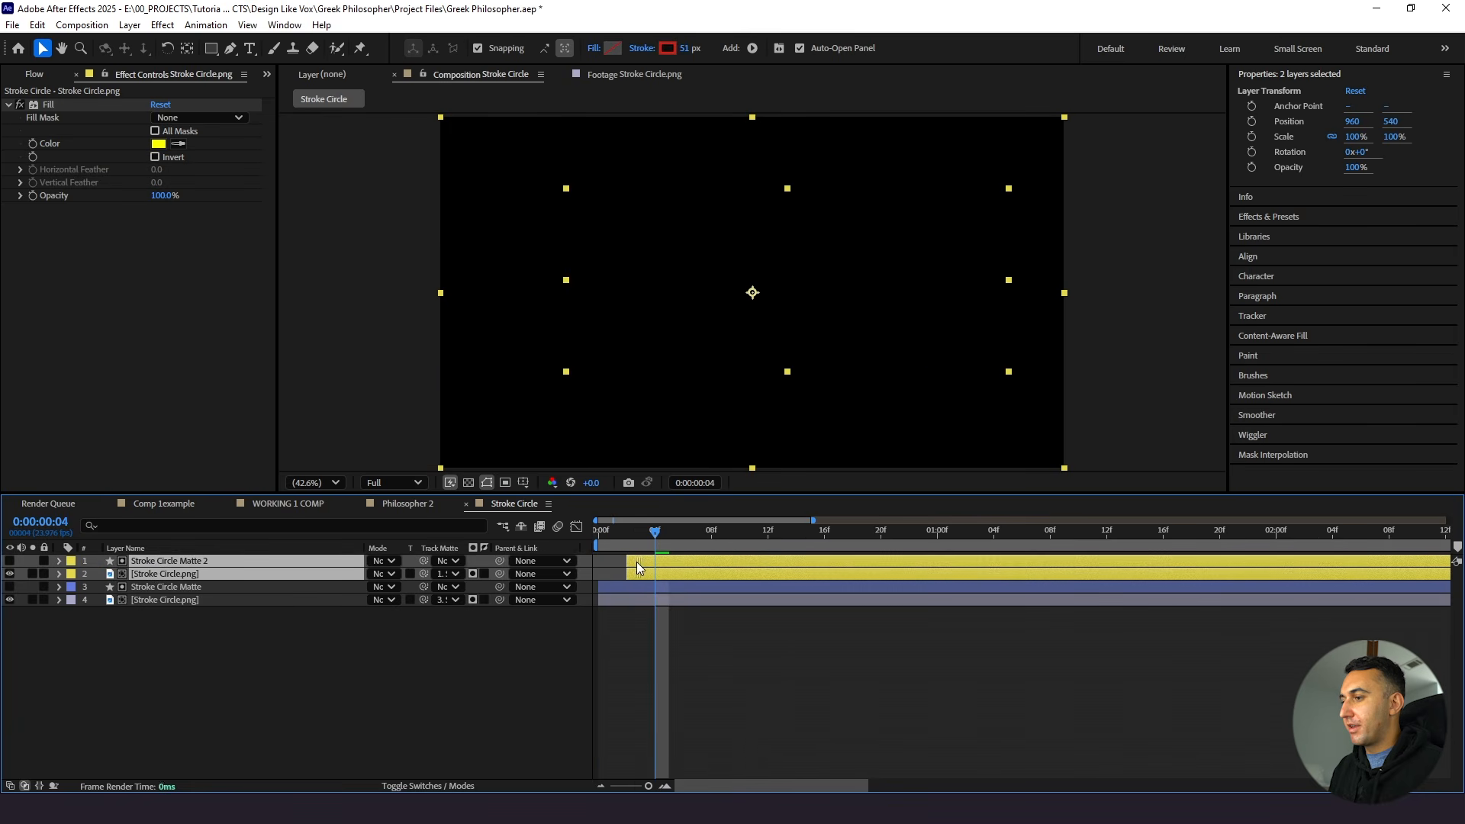
click(468, 483)
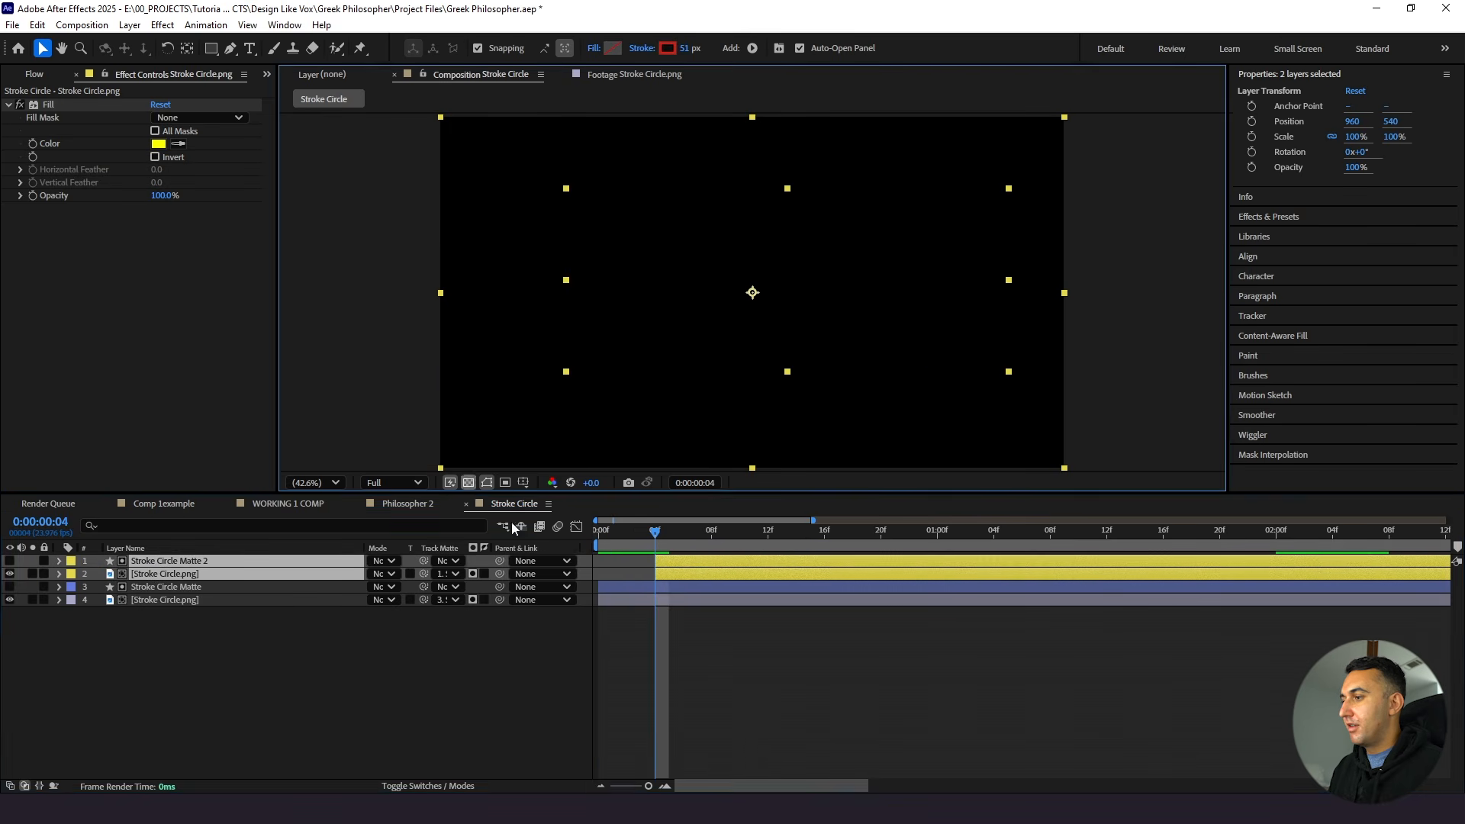
click(713, 656)
key(Home)
key(space)
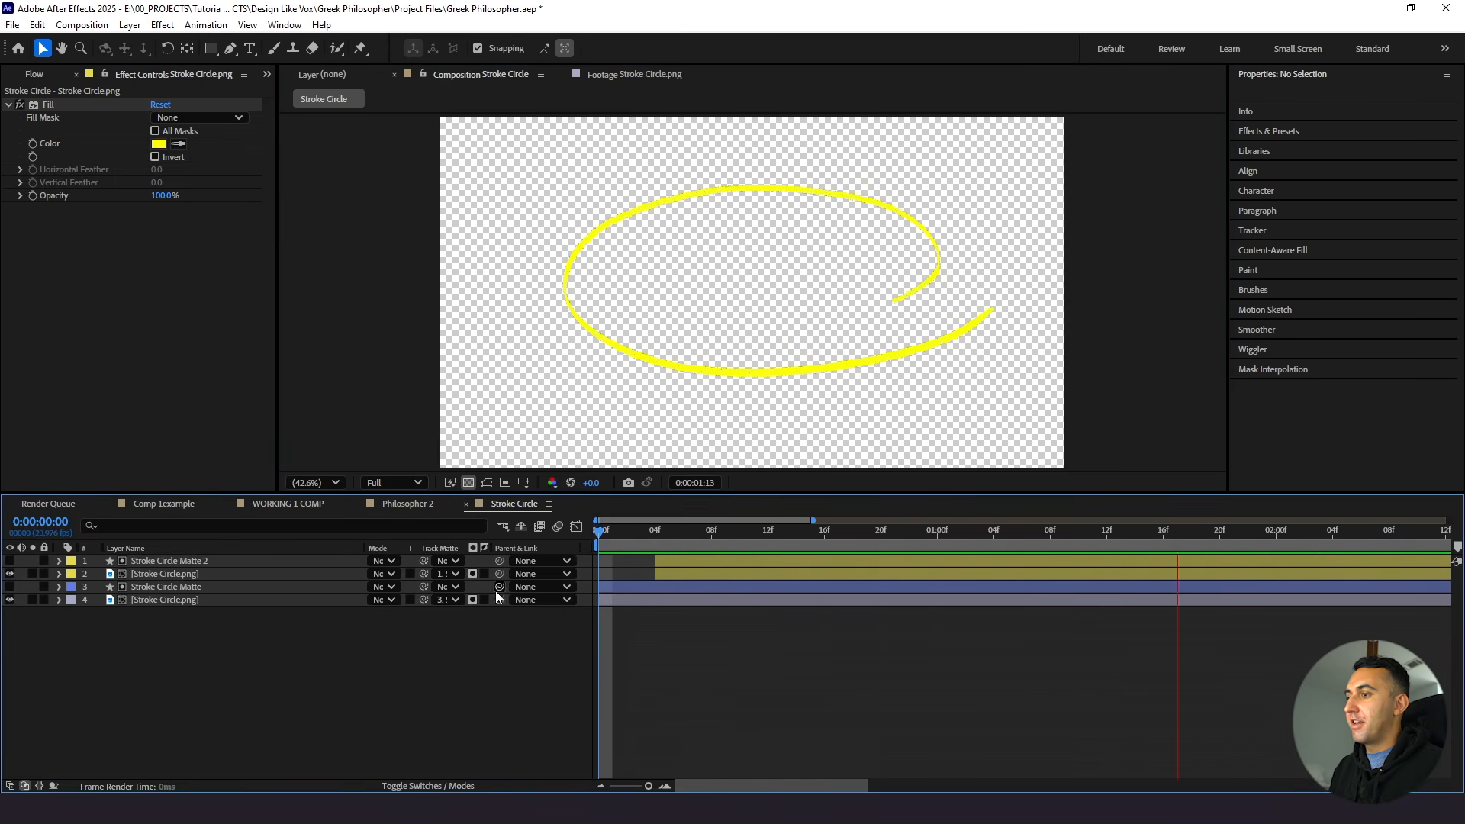
Turn off the transparency grid and set the stroke width of Stroke Circle Matte 2 to 40 px
click(196, 576)
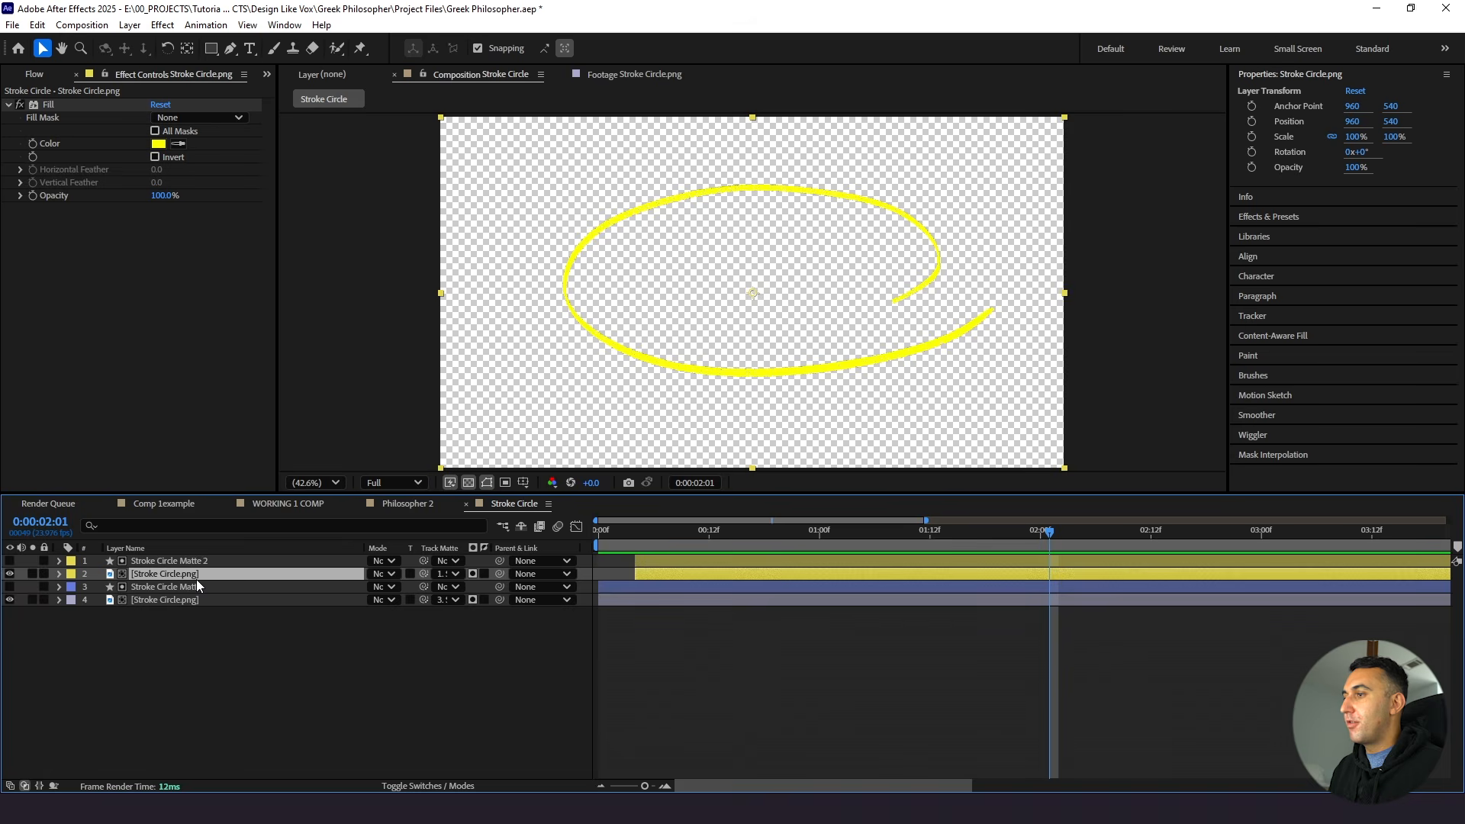
click(600, 361)
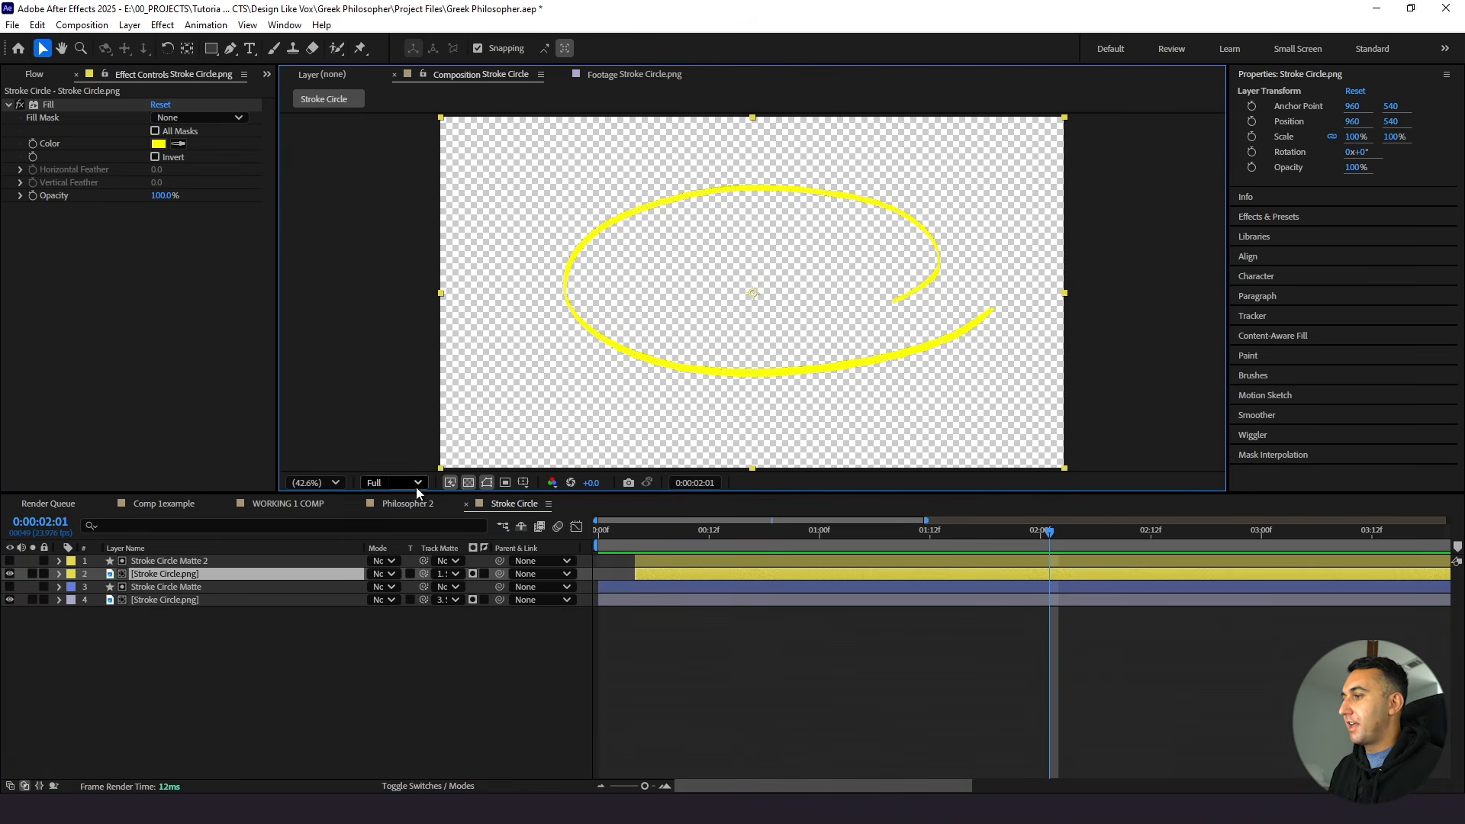
click(469, 483)
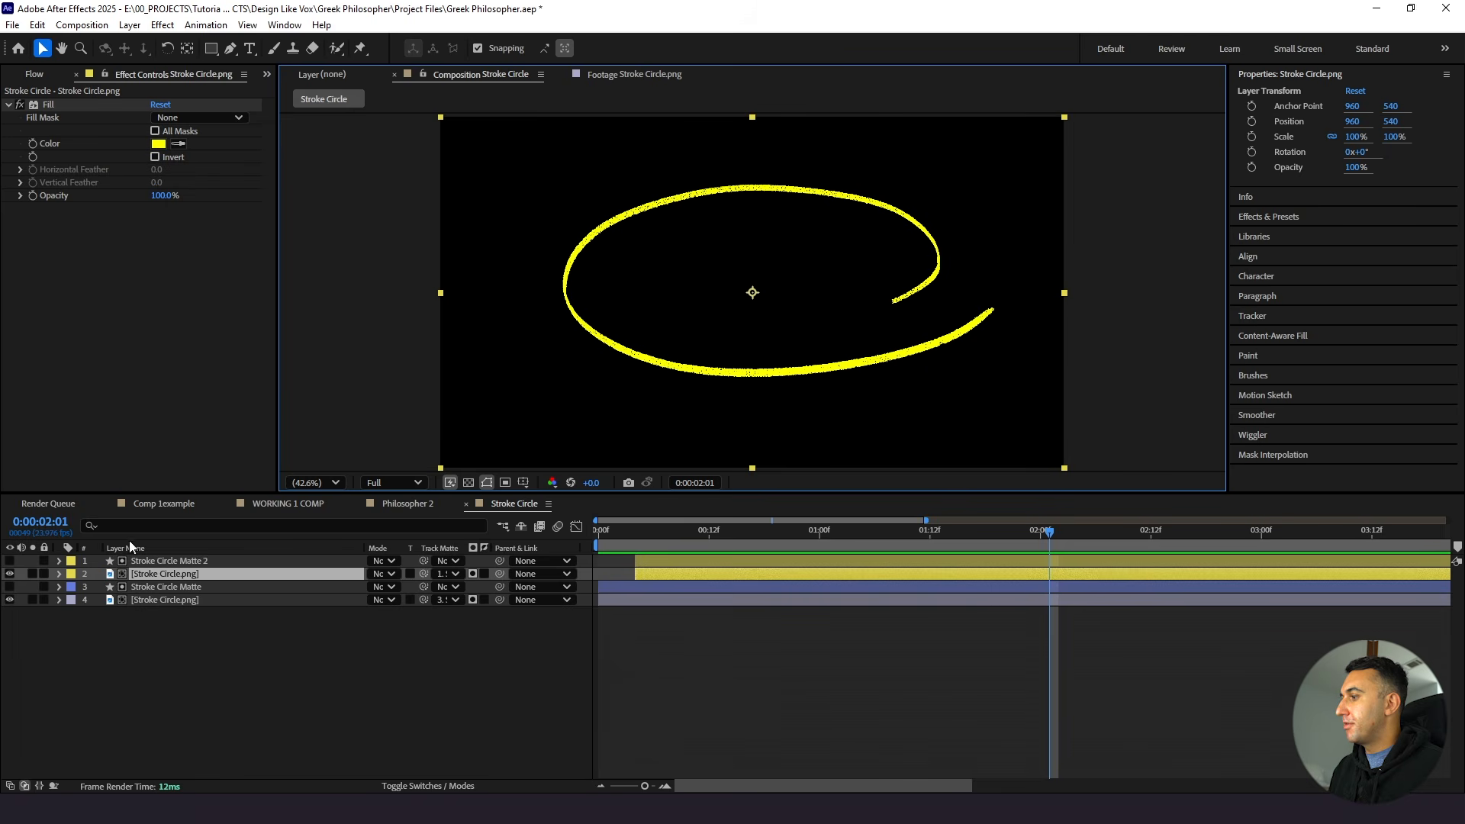
click(163, 561)
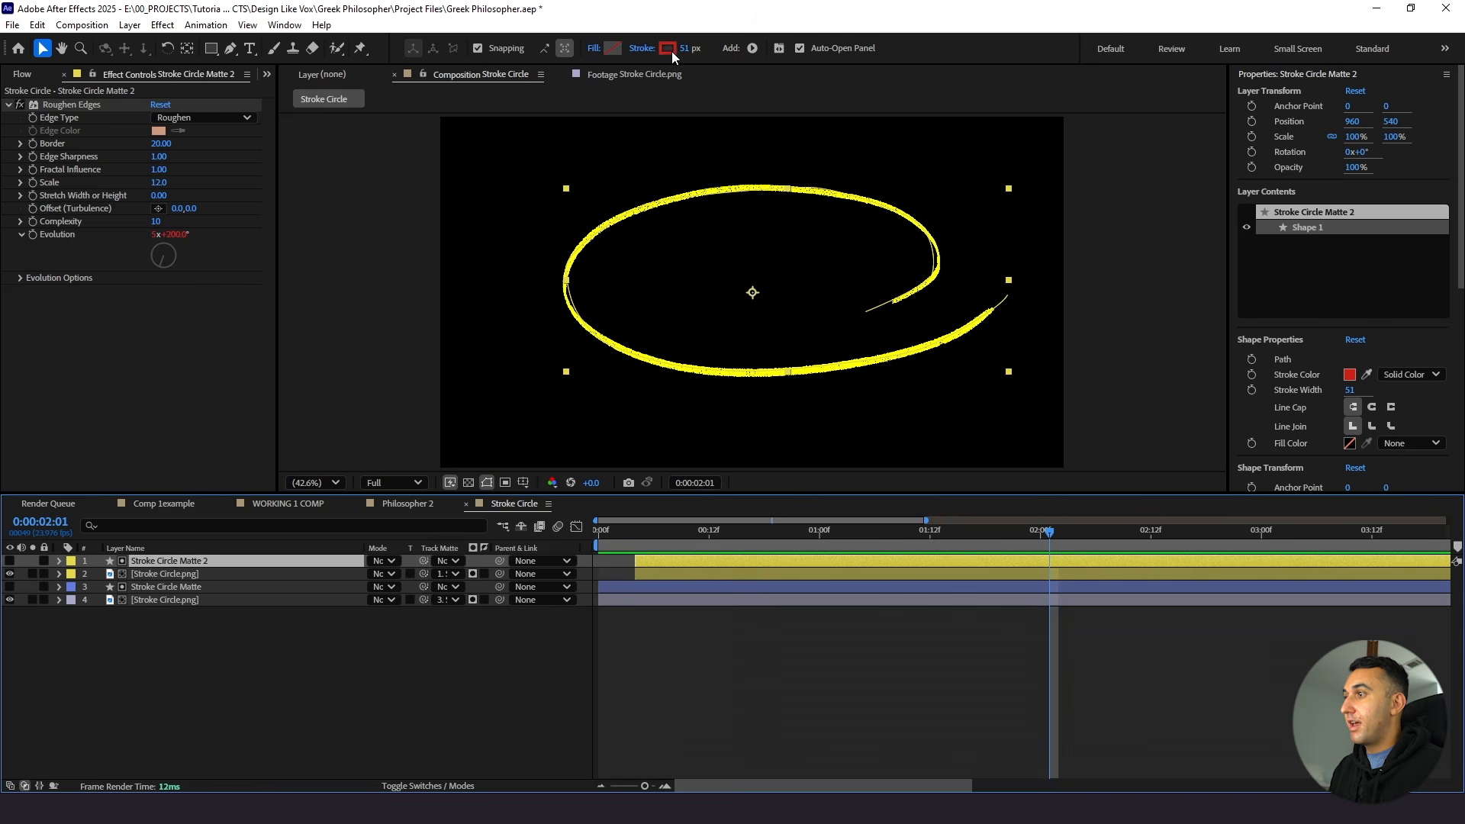
click(683, 48)
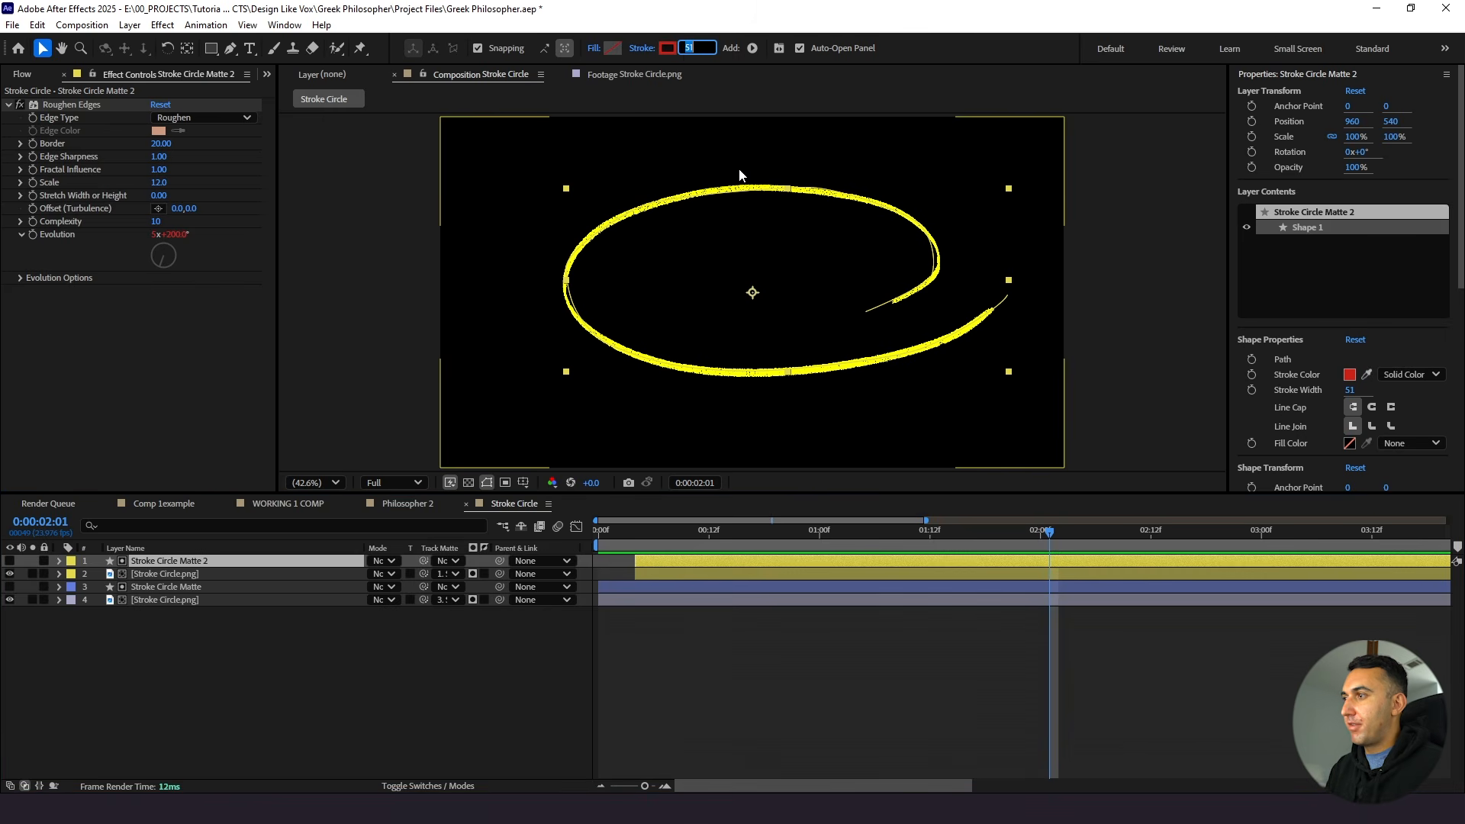
text(40)
key(Return)
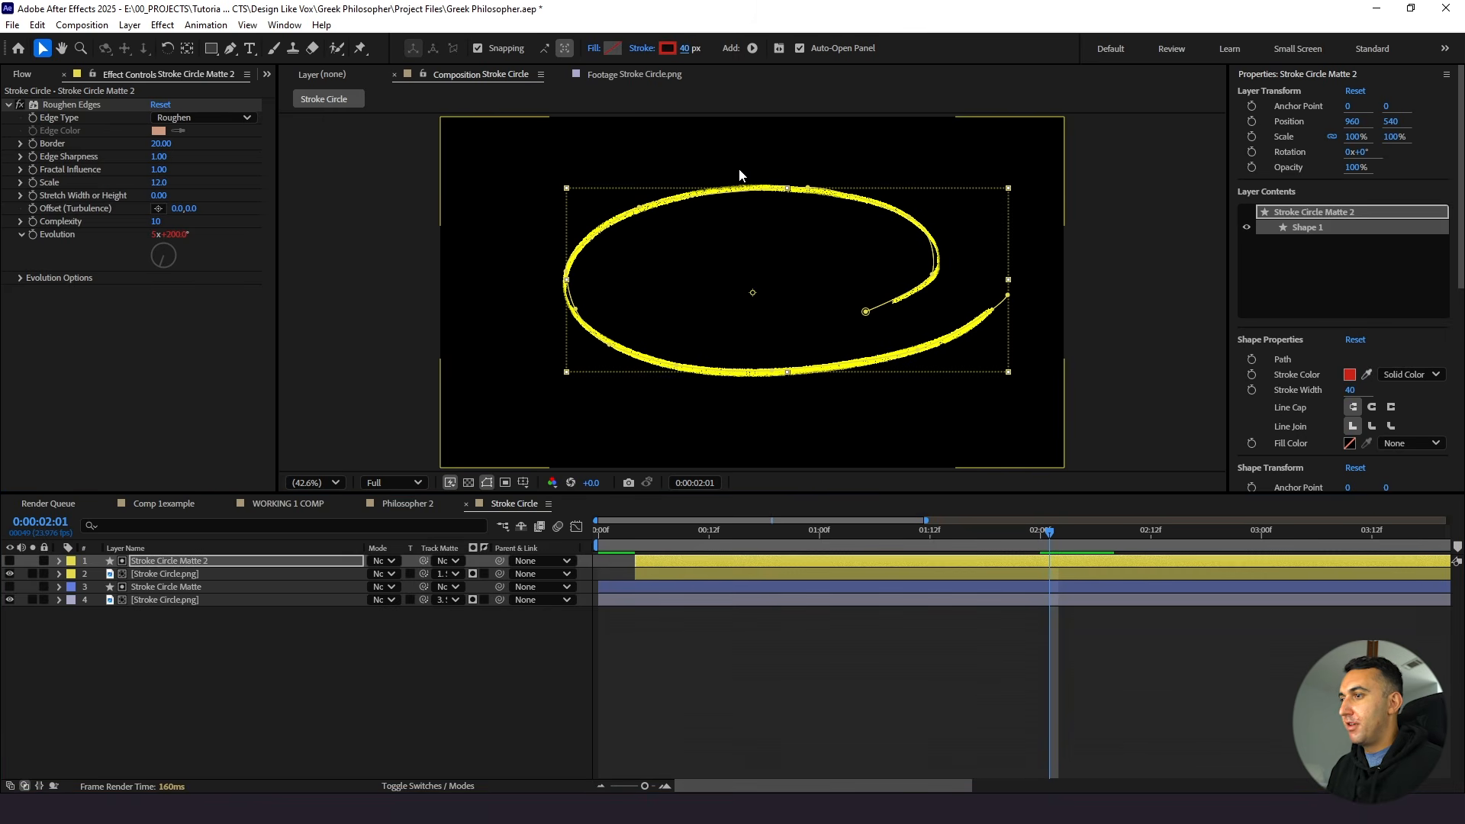
Set the stroke width of Stroke Circle Matte to 40 px and preview the circle from about 0:00:00:23
click(164, 587)
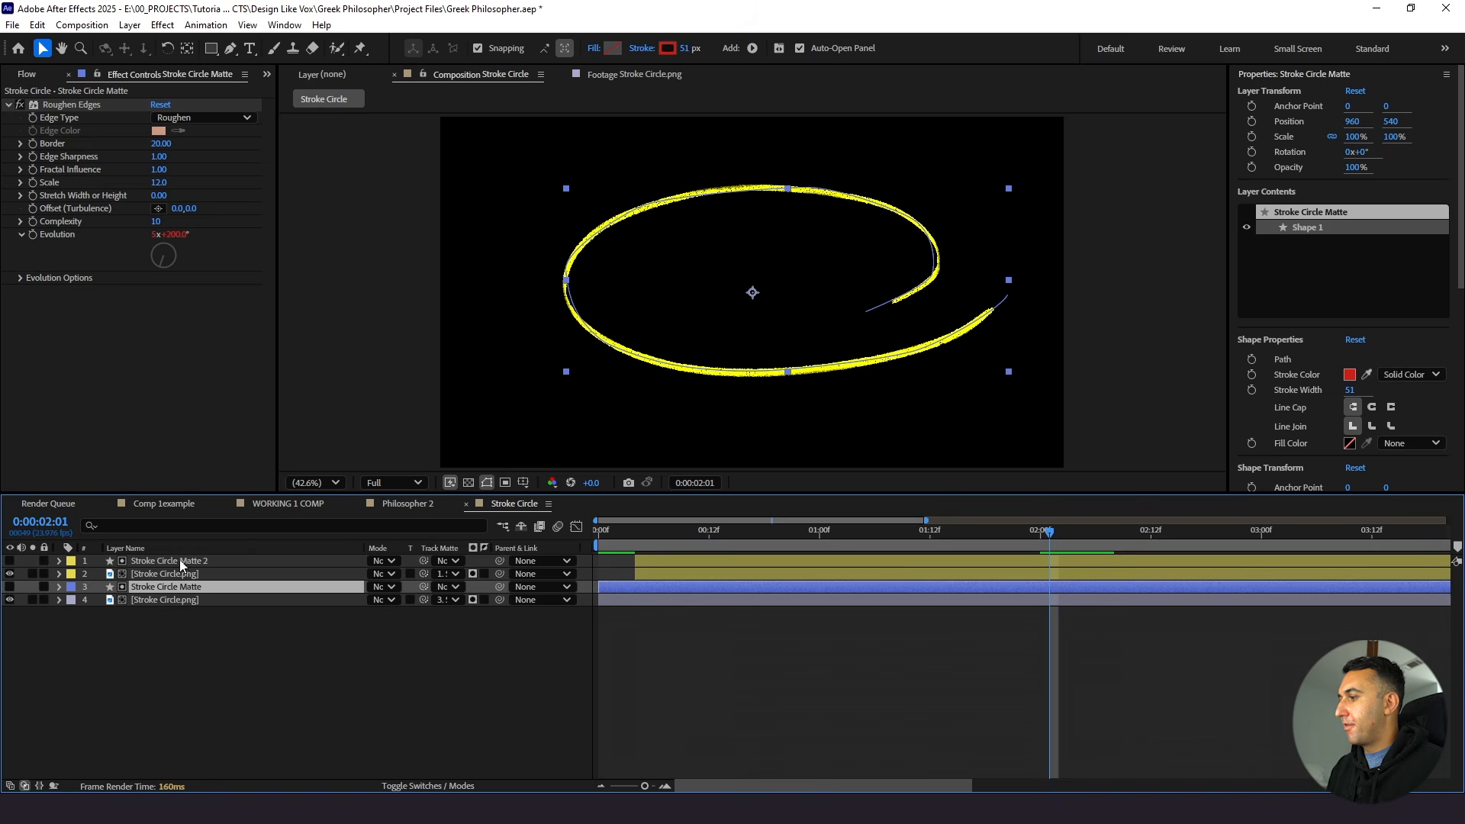
click(688, 48)
text(40)
key(Return)
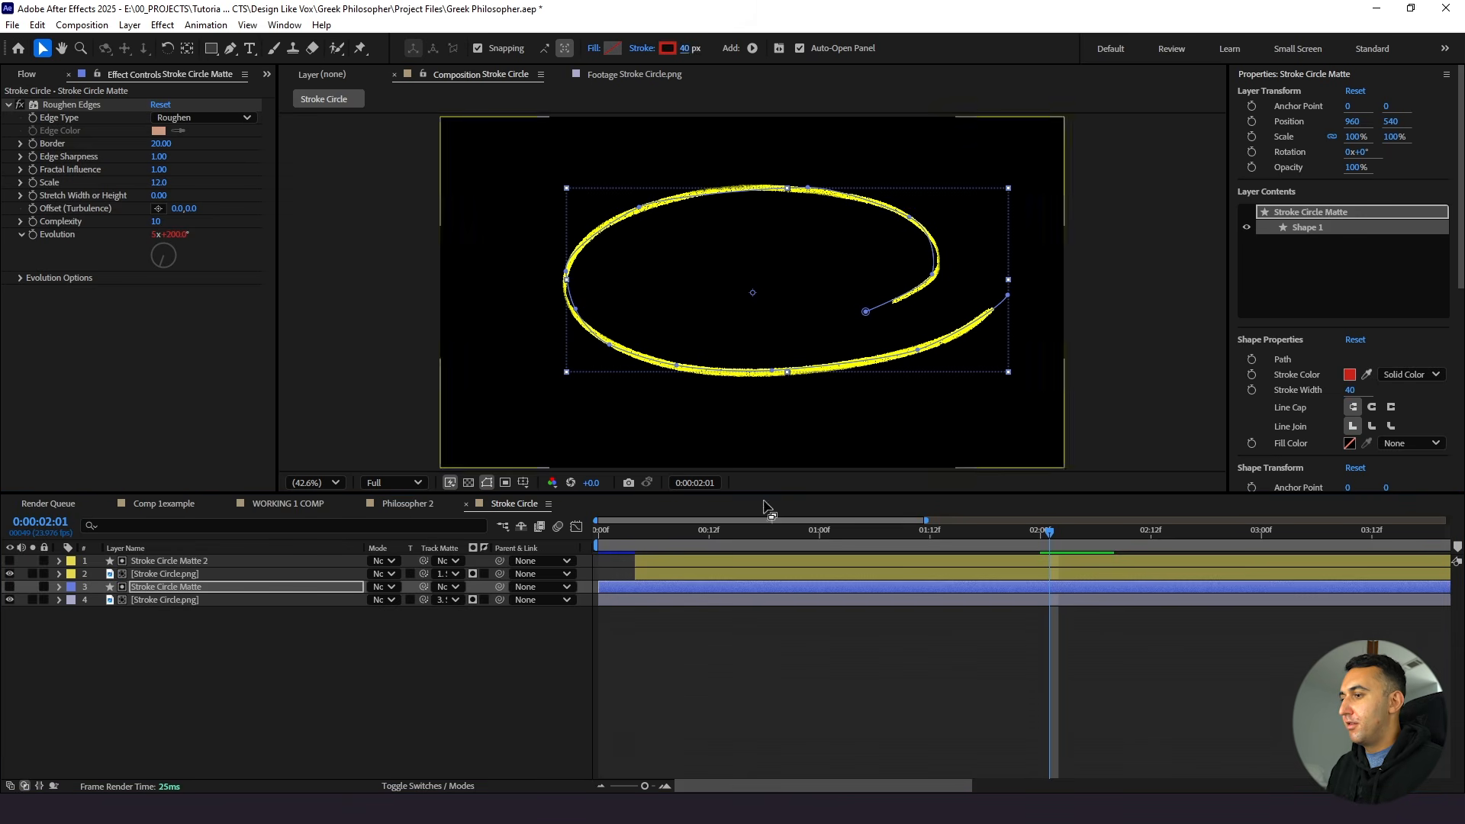
click(811, 648)
click(814, 536)
key(space)
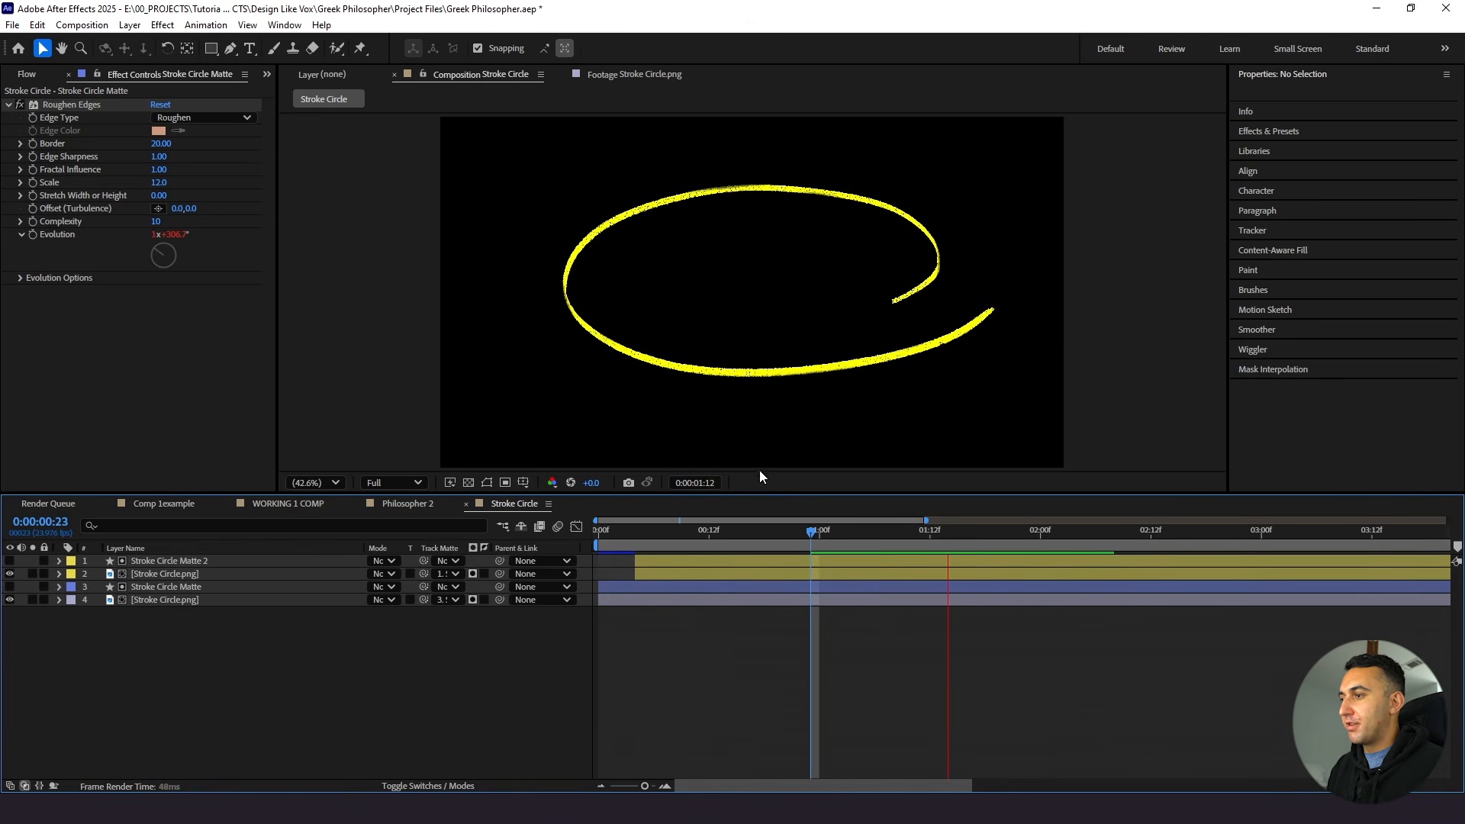
key(space)
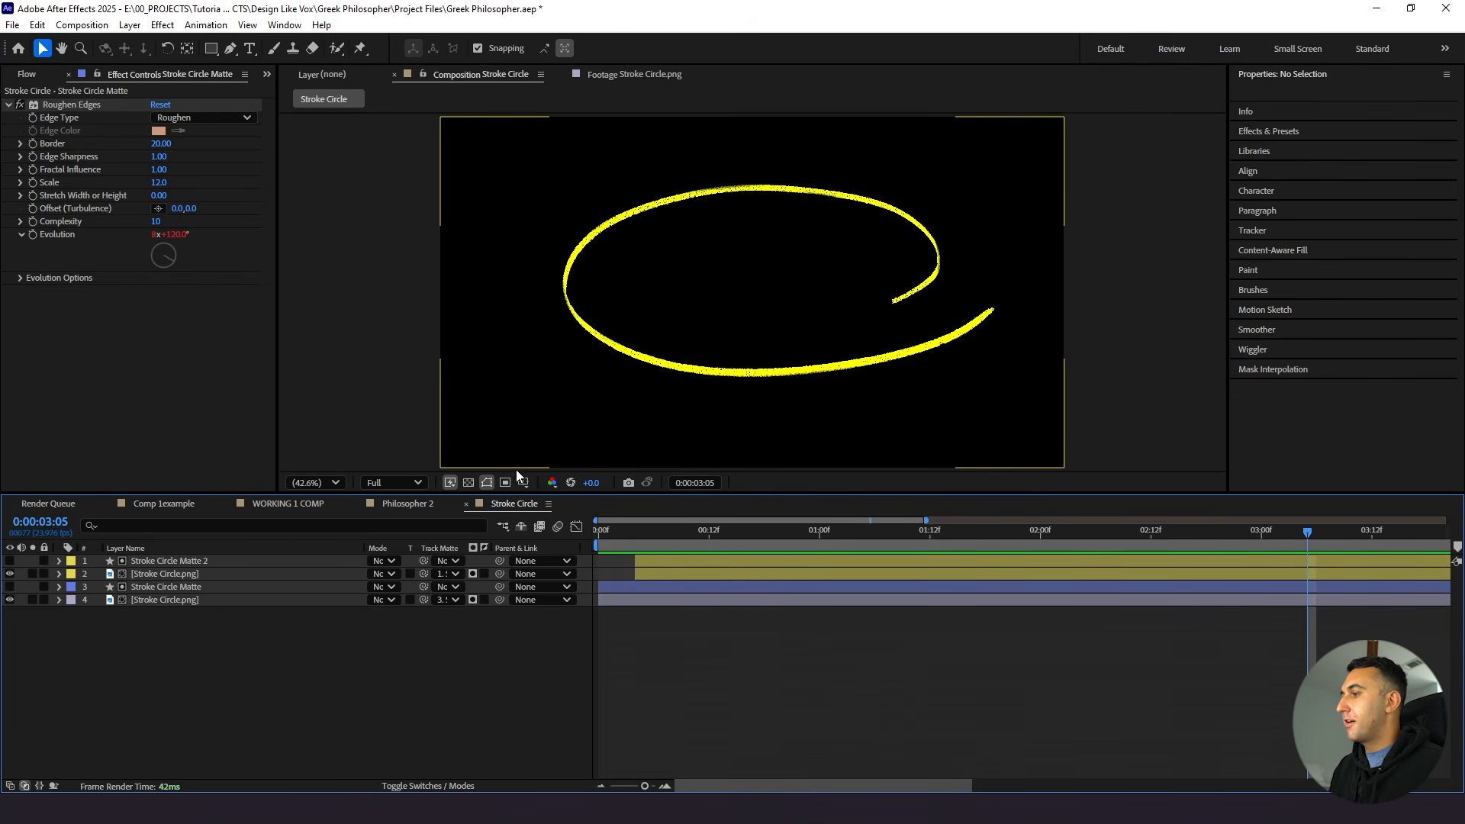
Add the Stroke Circle comp to WORKING 1 COMP above PHILOSOPHER PRE as a 3D layer with Z position 5000
click(291, 505)
click(21, 74)
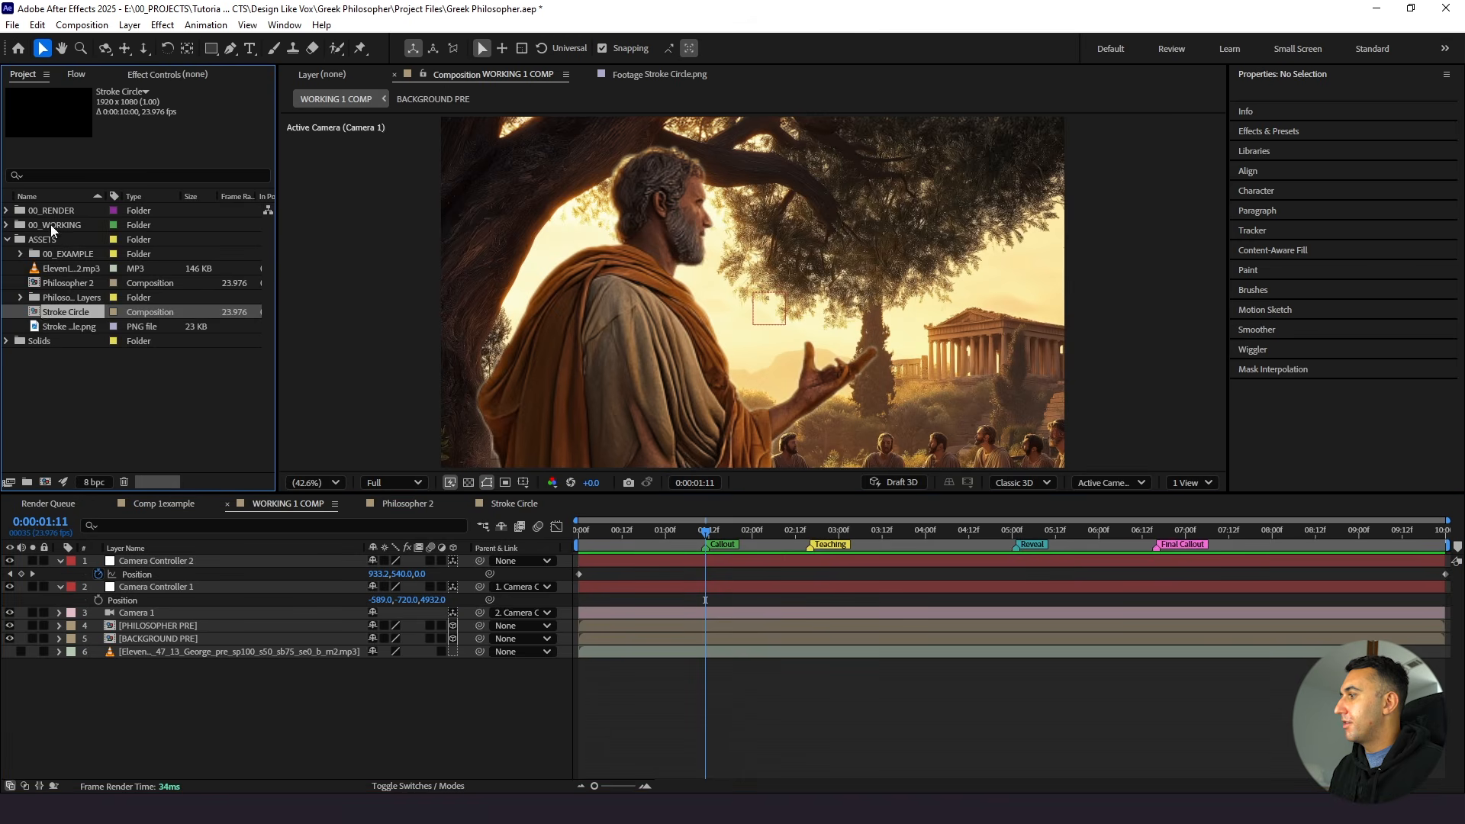
drag(52, 309, 163, 617)
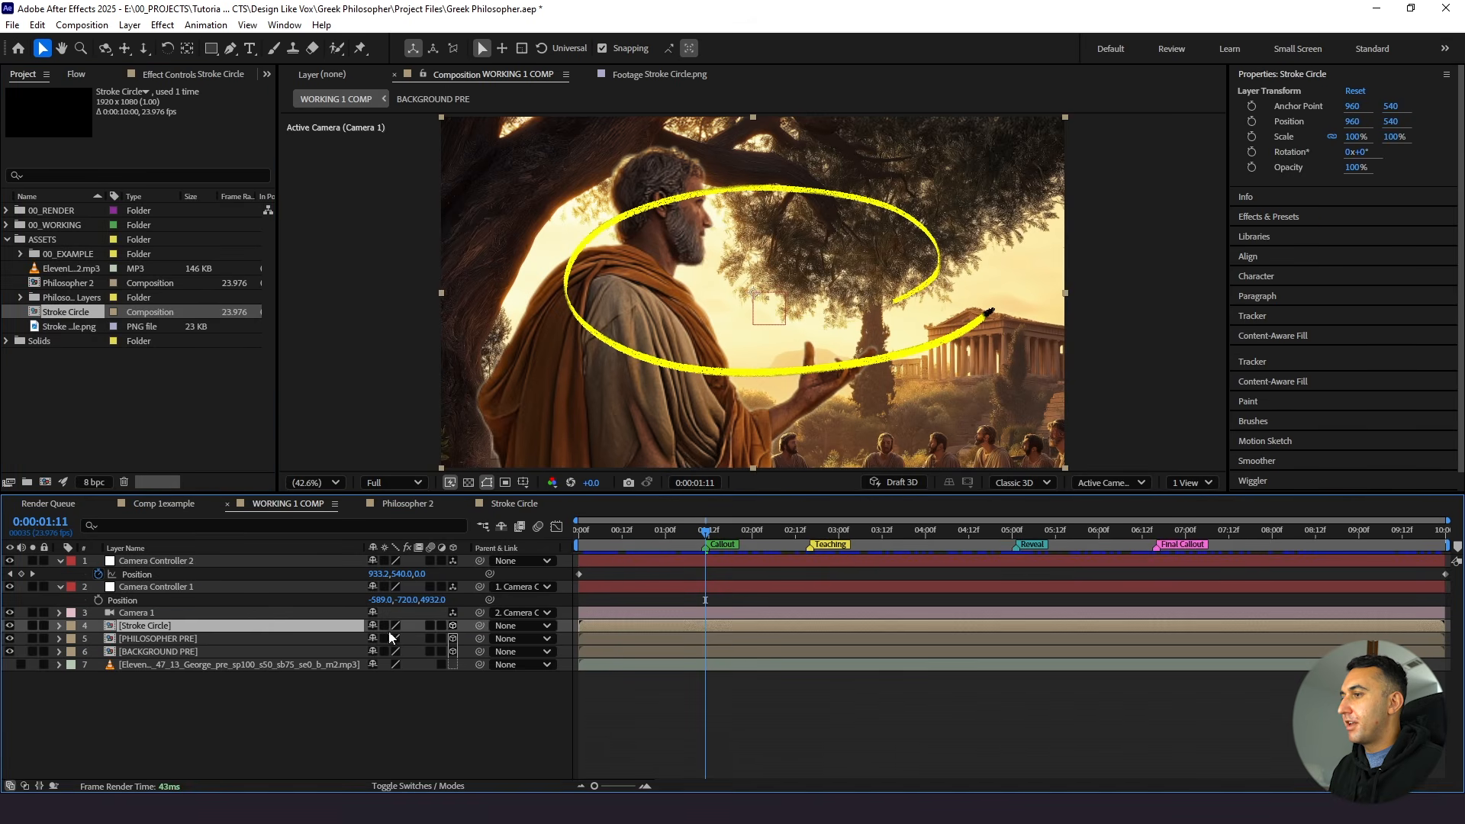
key(p)
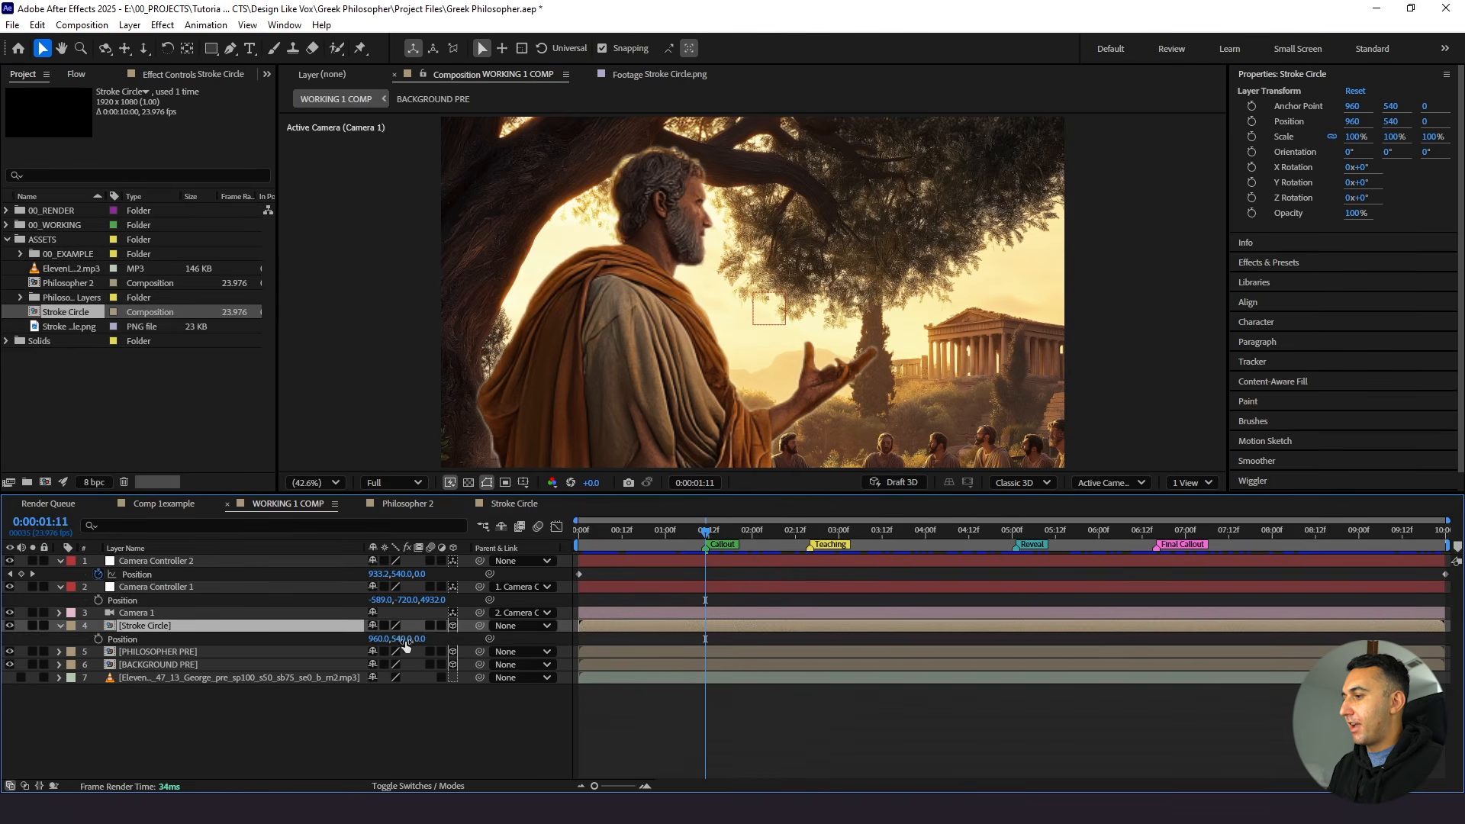
text(400)
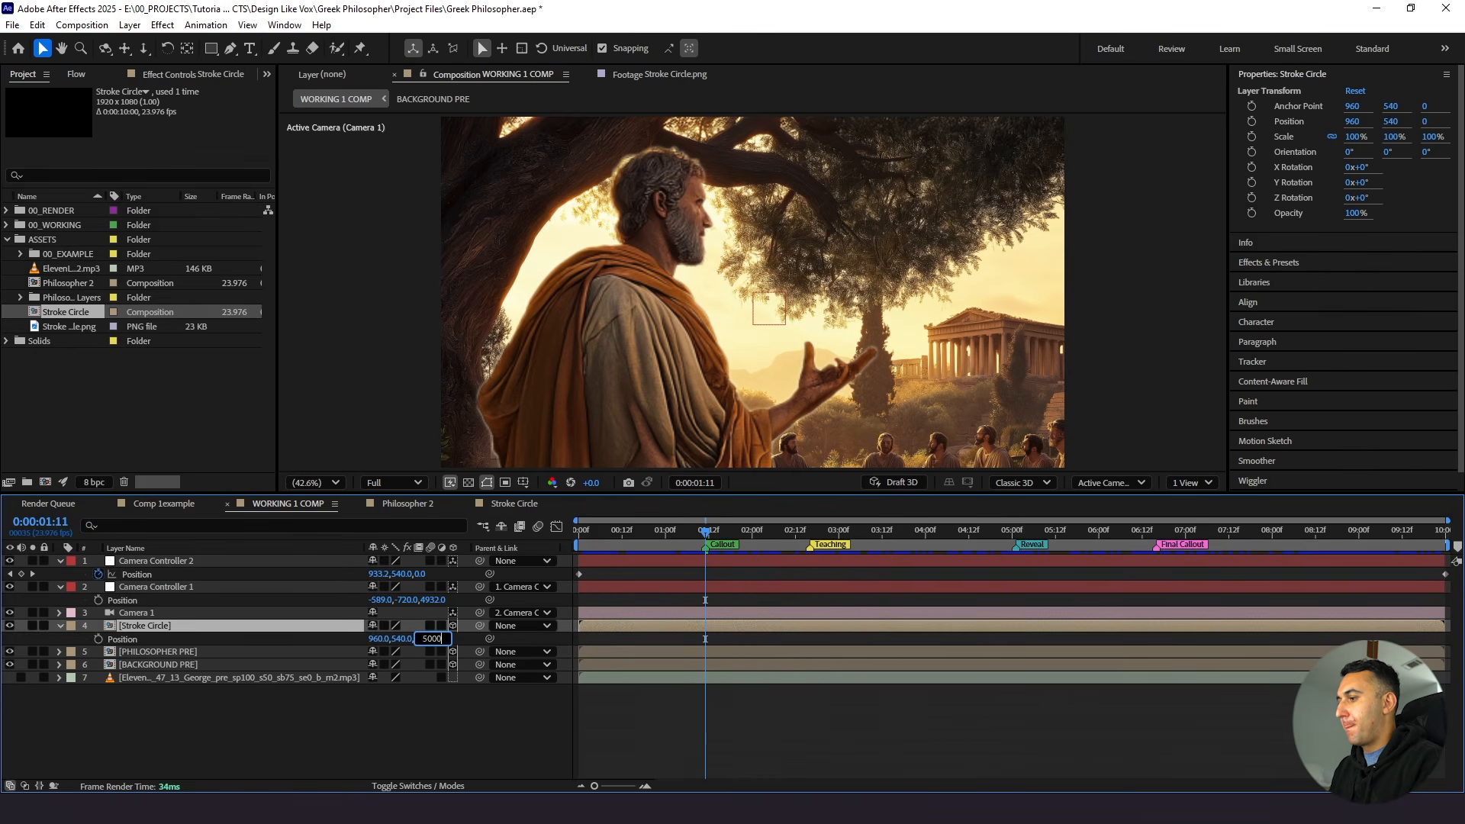
key(Return)
Move the Stroke Circle layer over the philosopher's head, to about X 155.7, Y -338.9
key(comma)
key(comma)
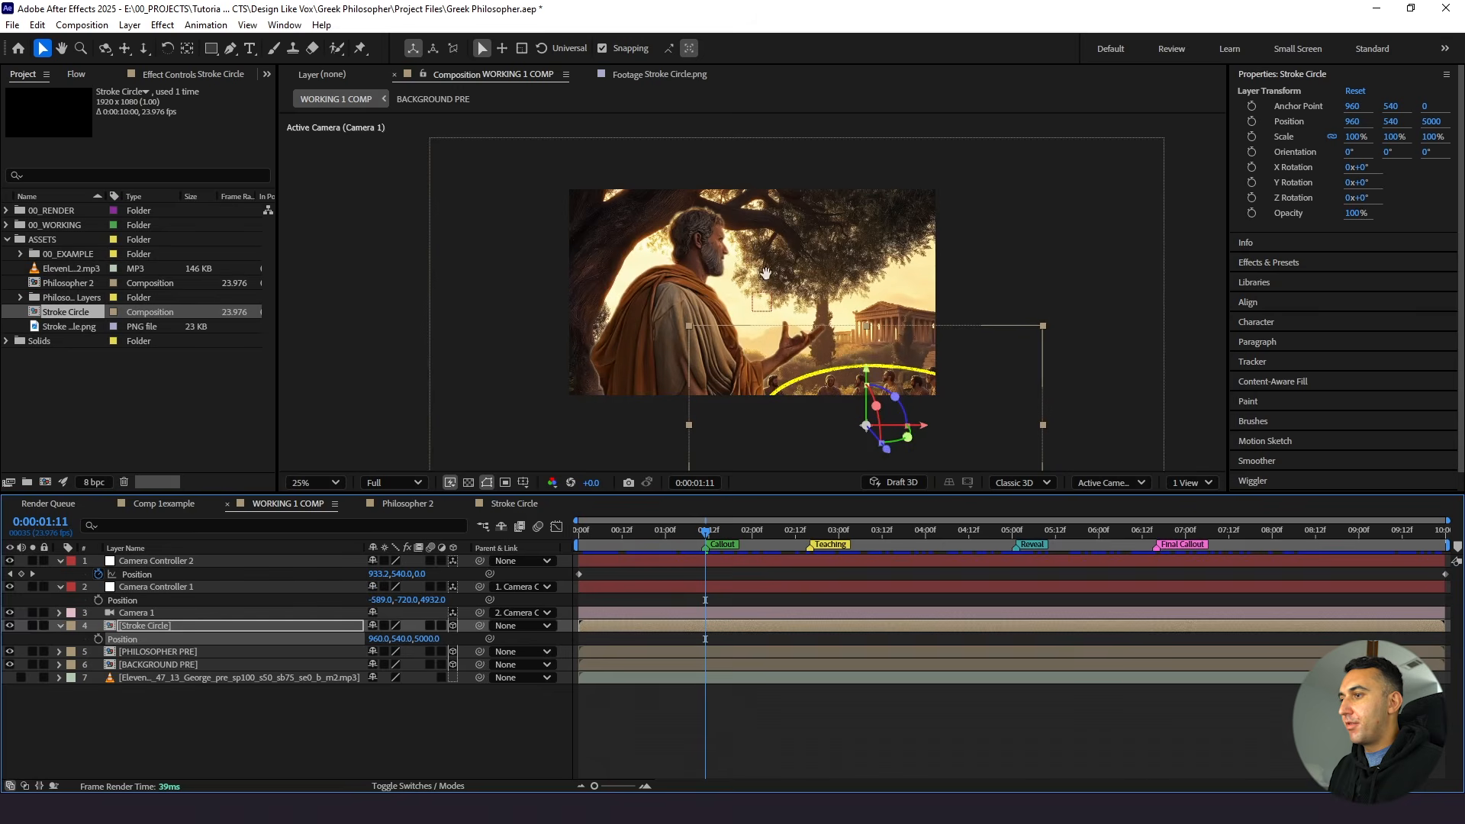
drag(765, 273, 724, 216)
drag(828, 319, 812, 159)
mouse_move(895, 210)
mouse_down()
mouse_move(745, 211)
mouse_move(694, 306)
mouse_move(713, 275)
mouse_move(798, 327)
mouse_up()
scroll(695, 306, up, 2)
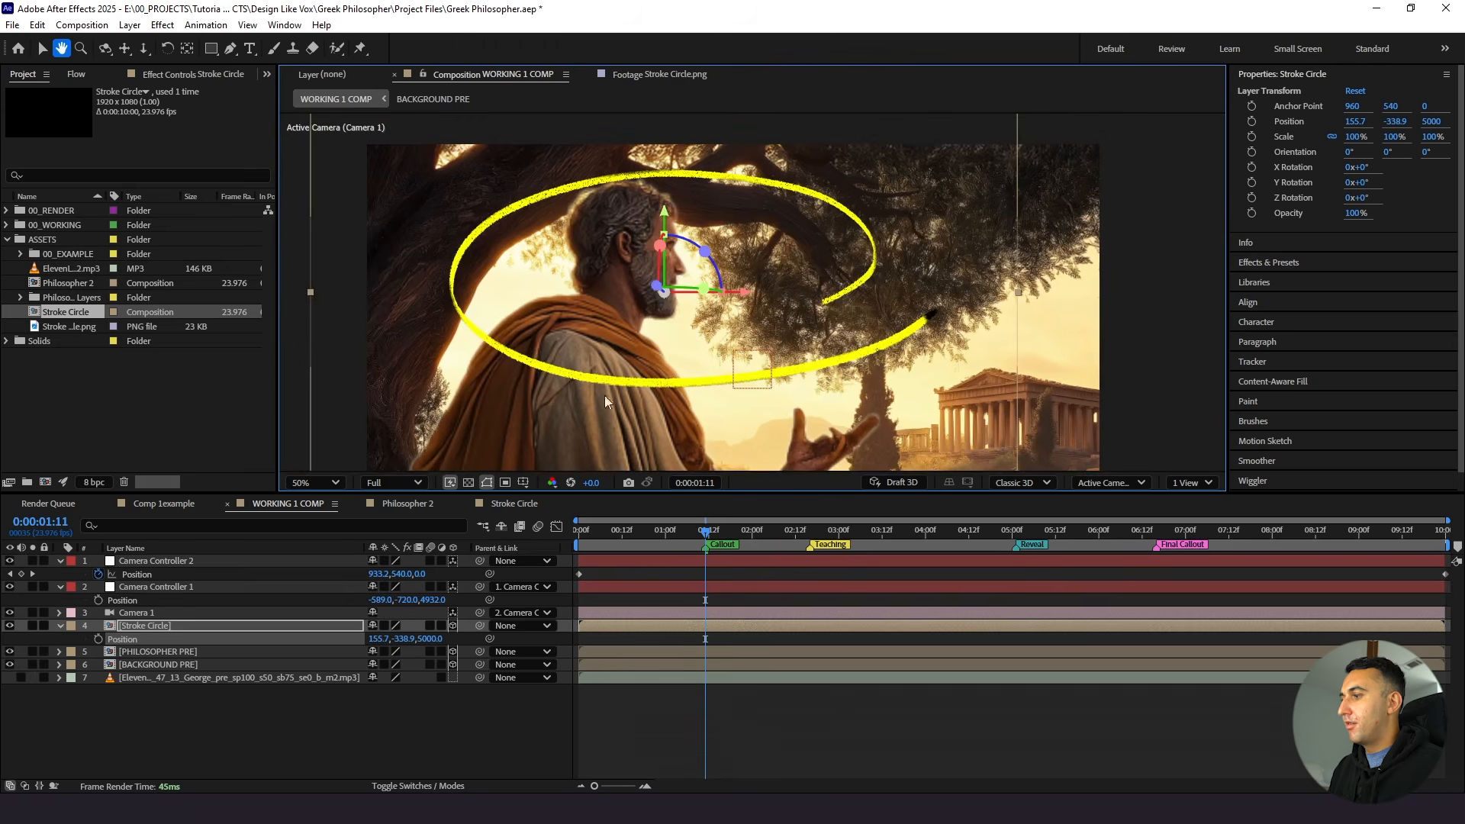
Scale the Stroke Circle layer uniformly to 78%, reposition it around the head, and save the project
key(s)
drag(388, 639, 371, 640)
key(ctrl+s)
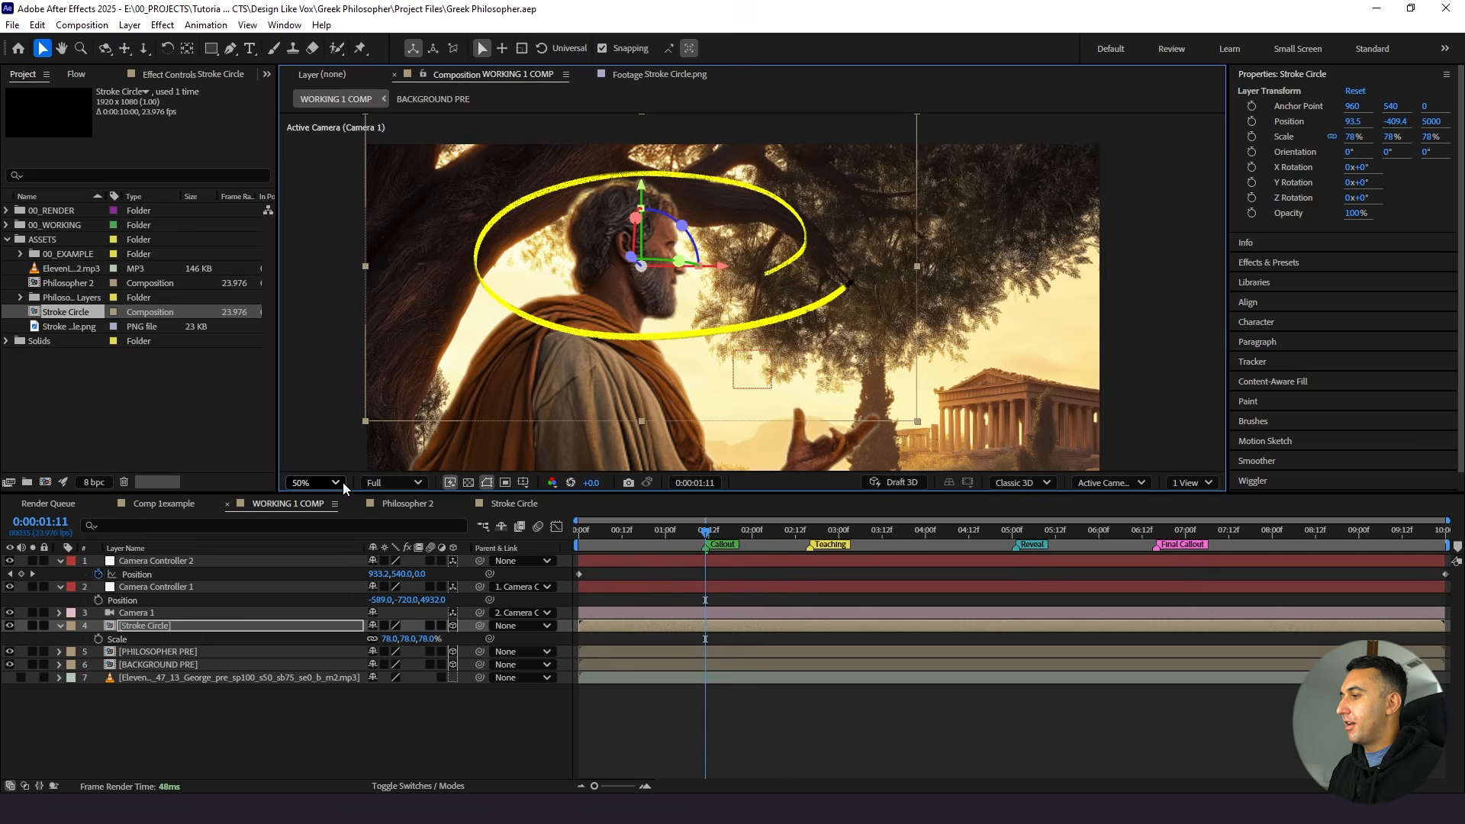
click(342, 482)
click(322, 178)
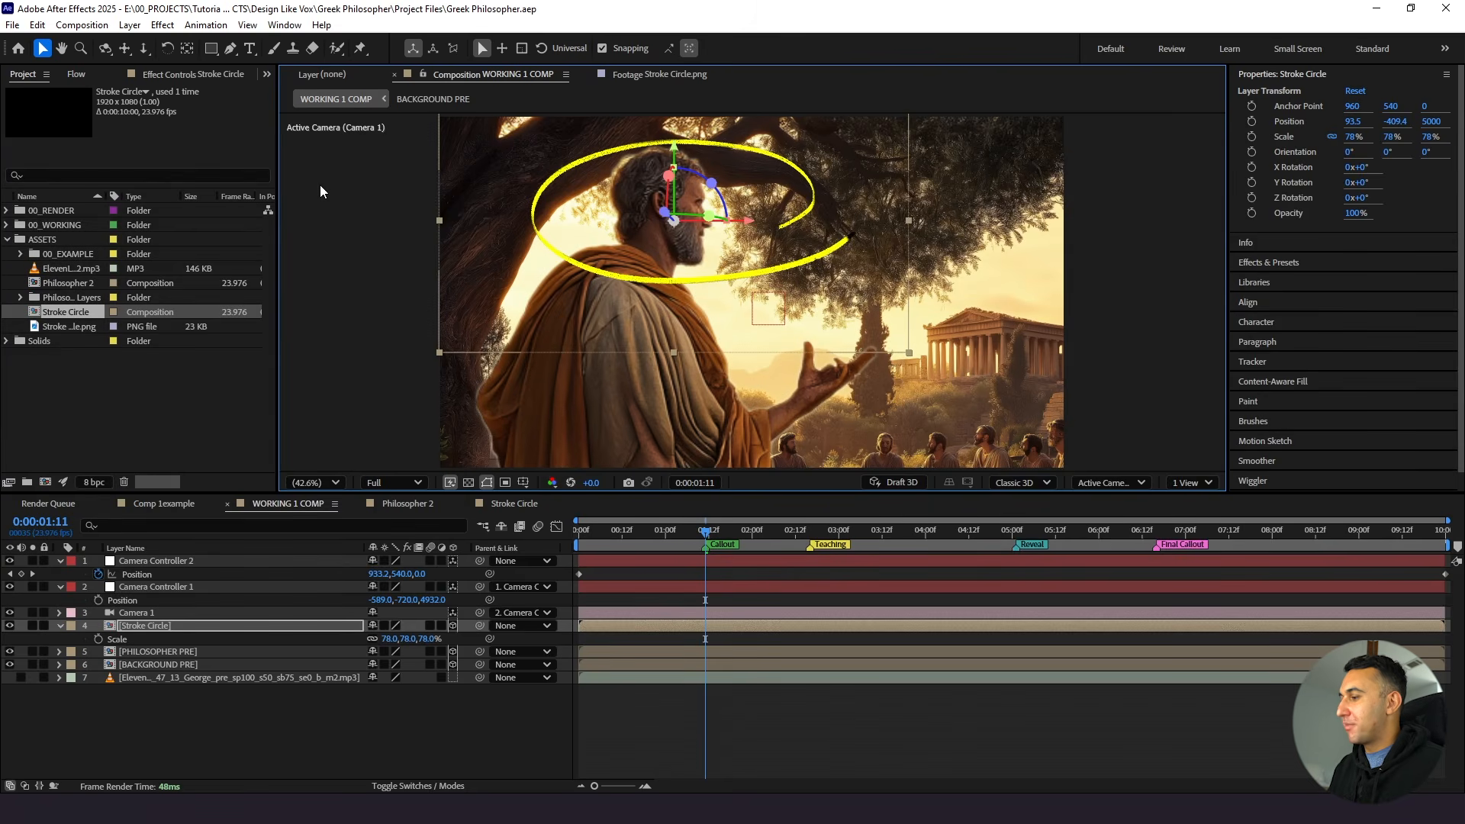
Unlink the circle's scale, set it to 59% wide and 93% high, and recenter it on the philosopher's head
click(372, 639)
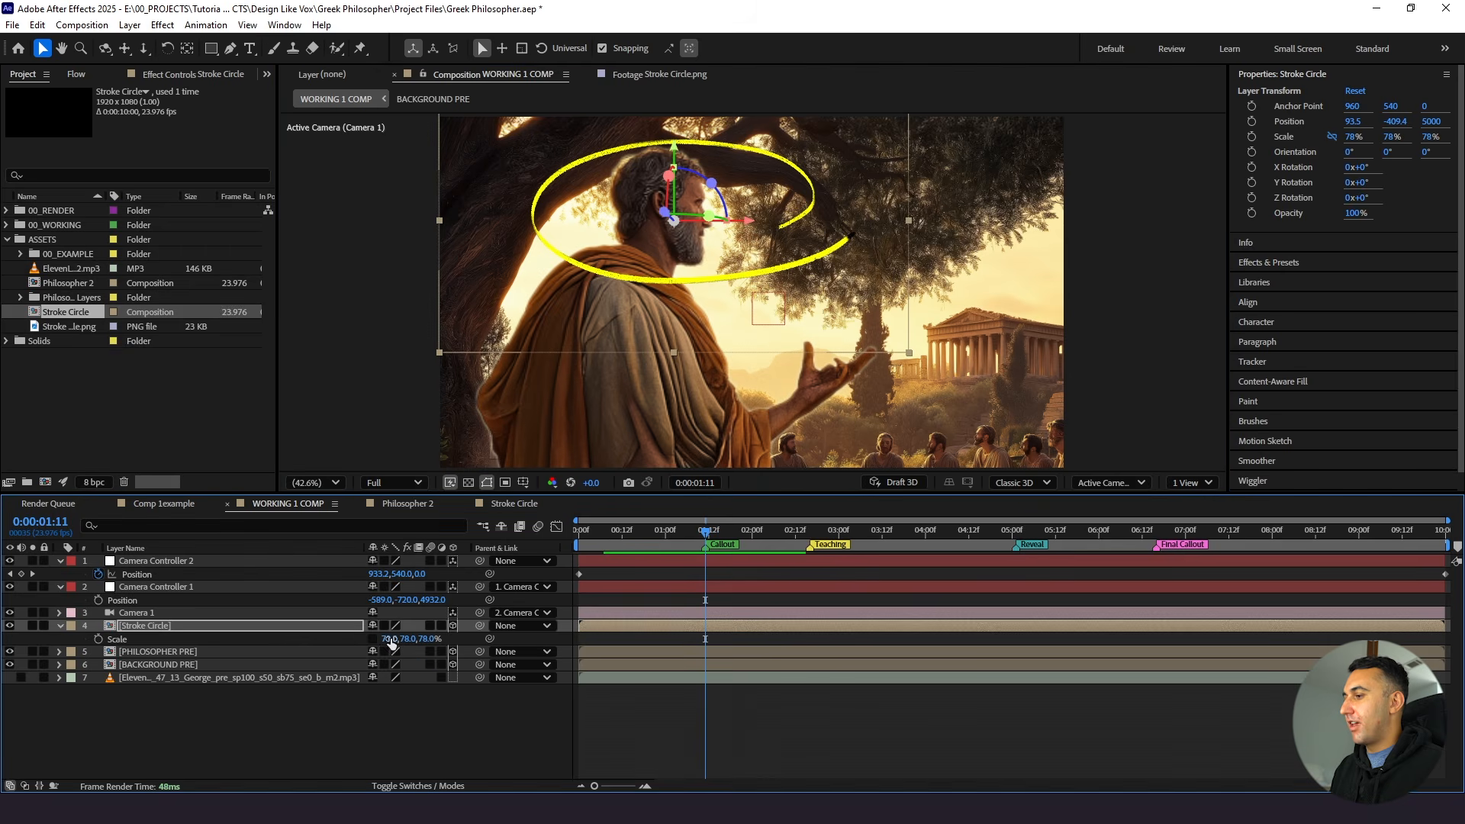
drag(392, 640, 382, 643)
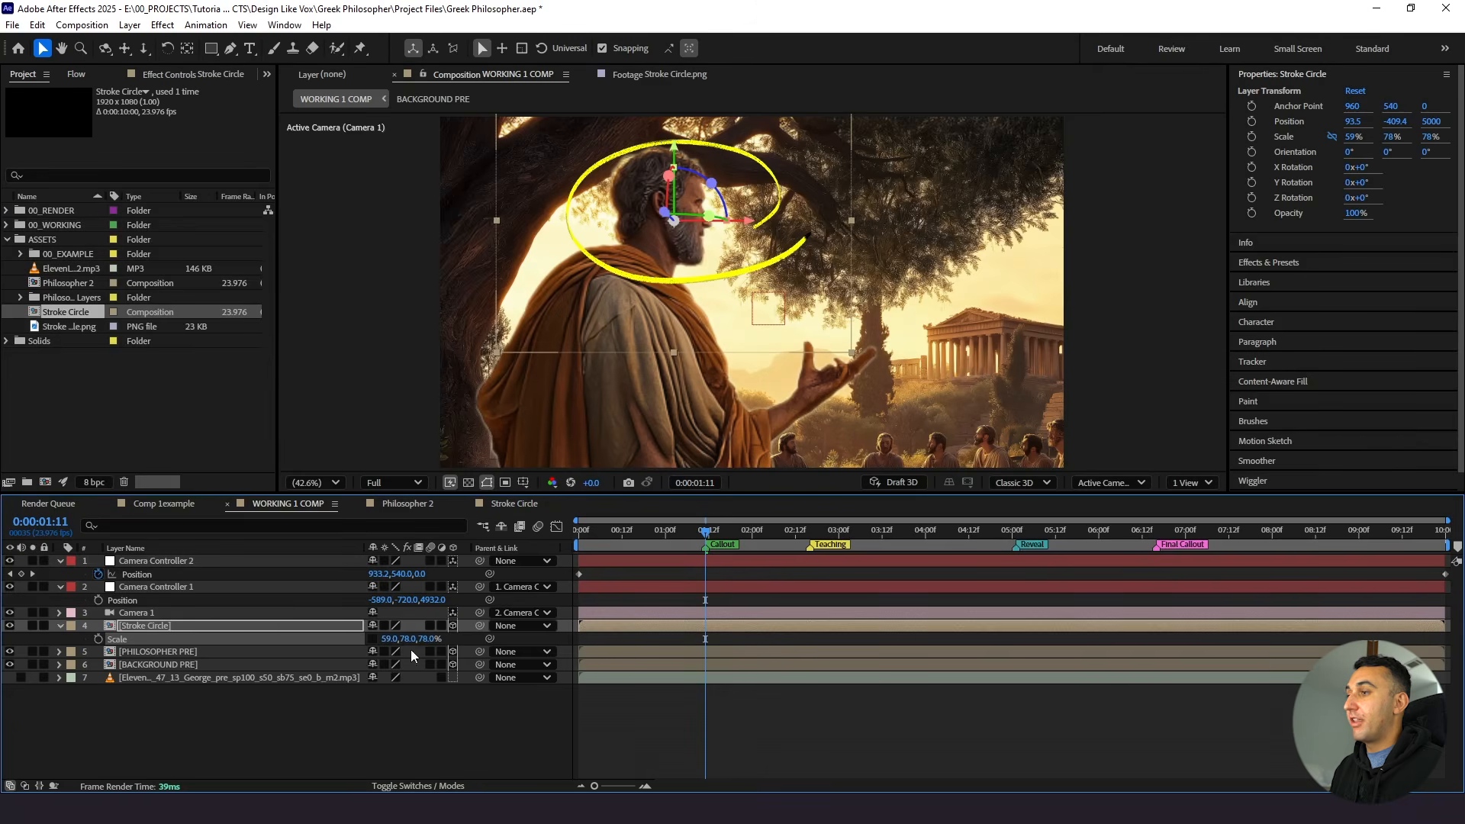
drag(403, 640, 415, 638)
drag(751, 229, 734, 226)
drag(666, 157, 665, 161)
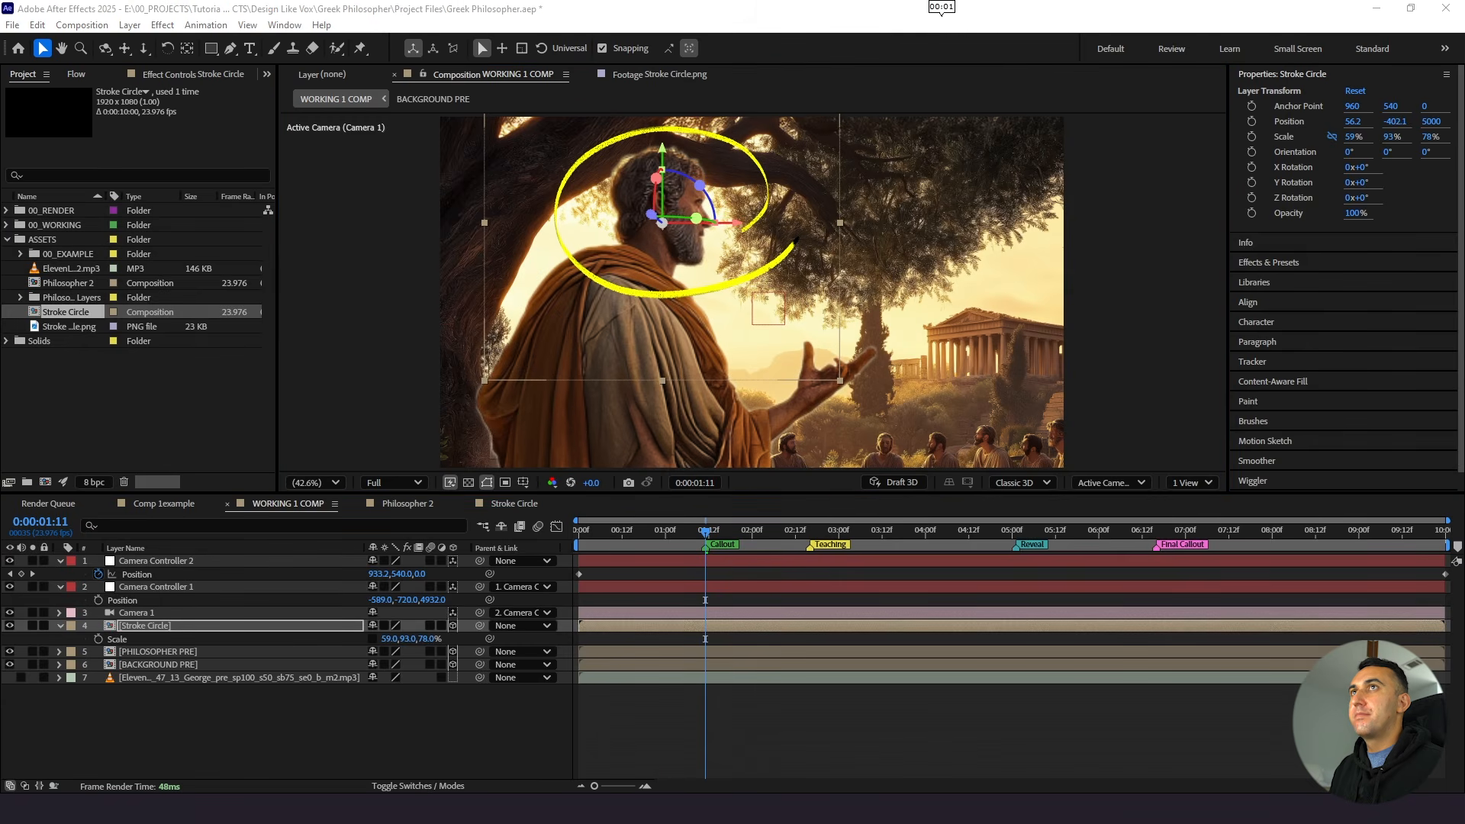
Relink the circle's scale, enlarge it to 67% by 105.6%, recenter it on the head, and preview the shot
click(189, 638)
click(373, 640)
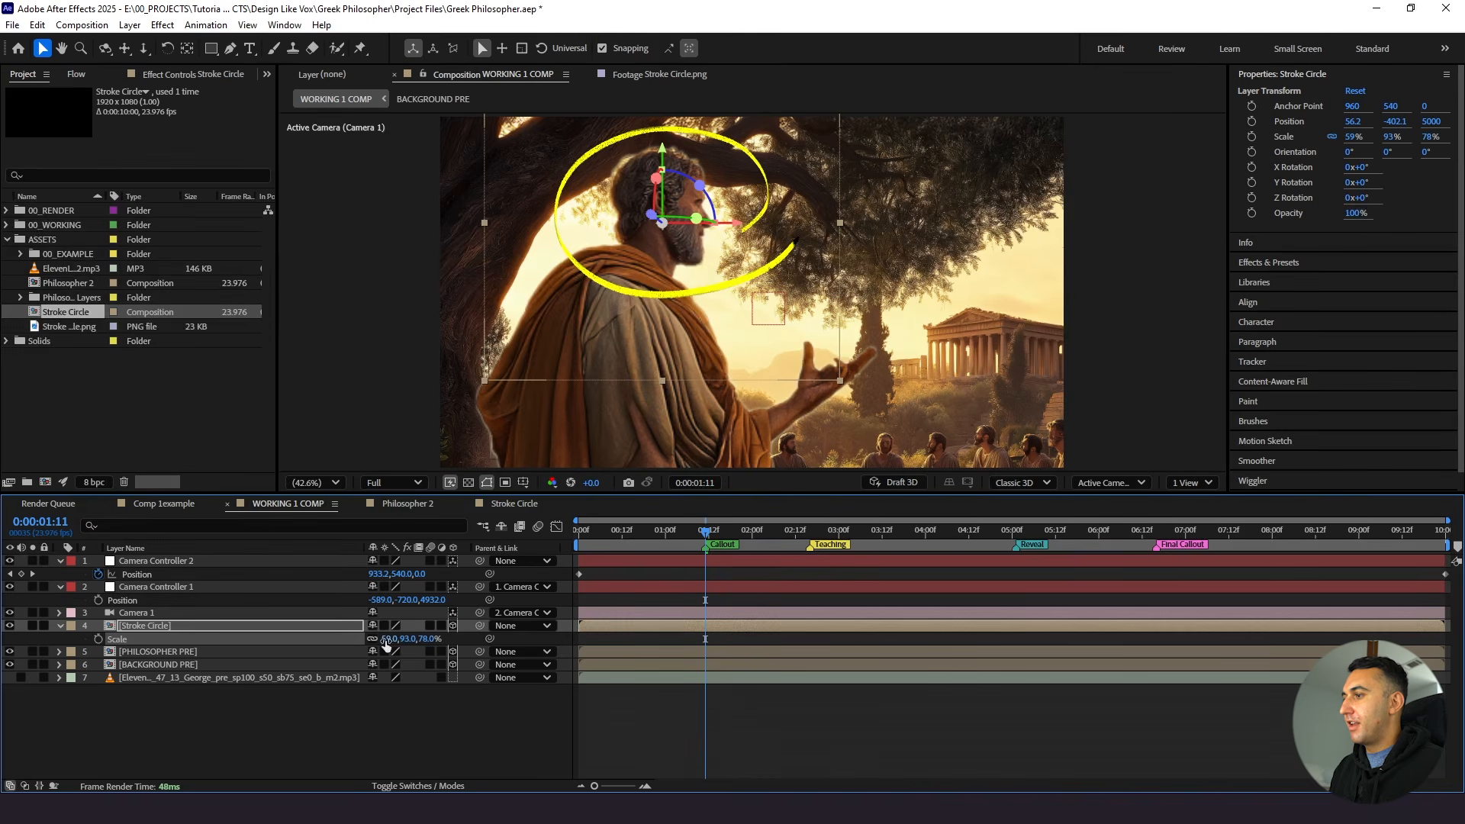
drag(385, 641, 391, 644)
drag(668, 150, 666, 158)
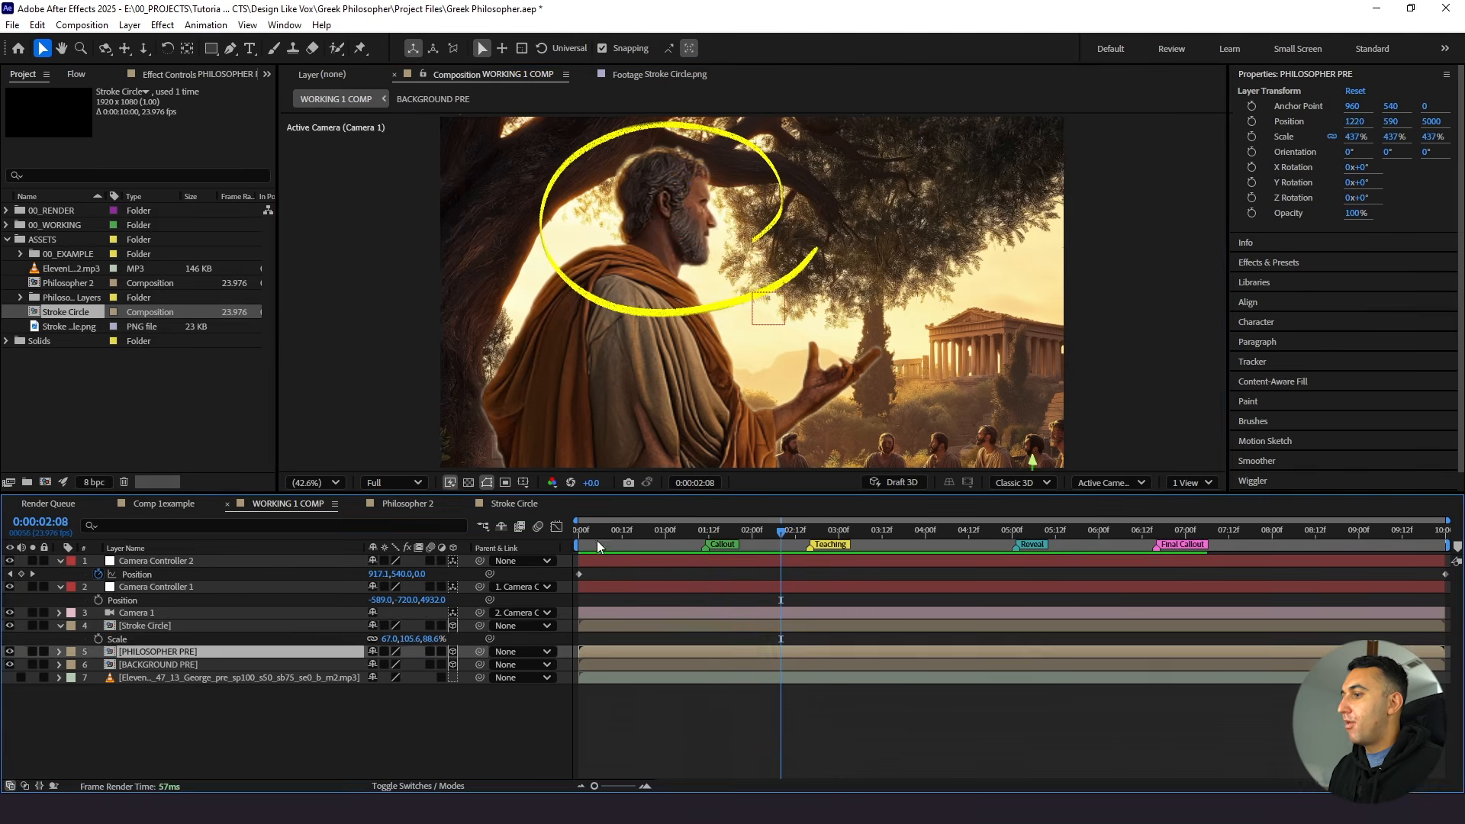
drag(589, 535, 573, 545)
key(space)
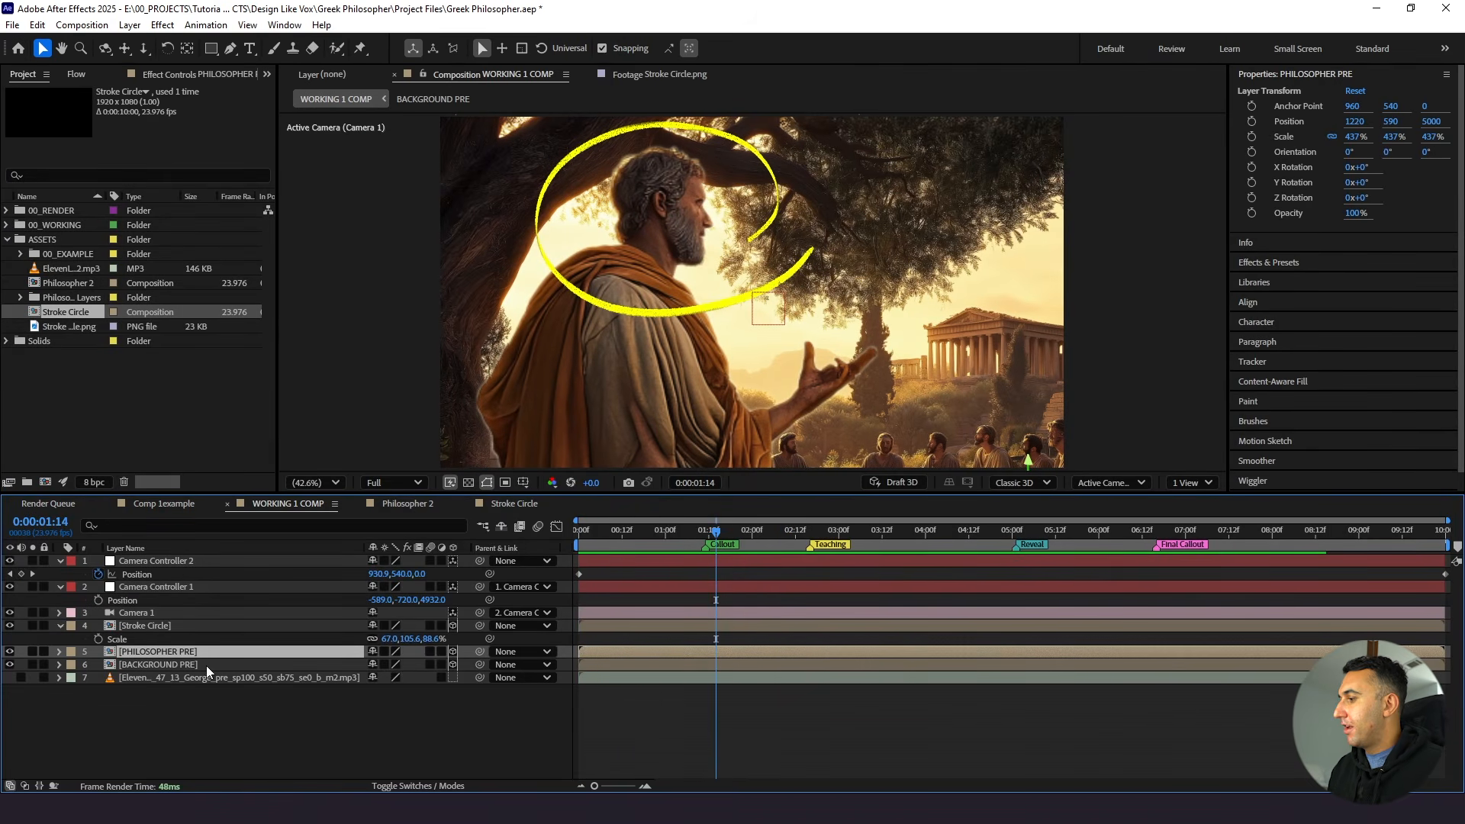
Compare the positions of PHILOSOPHER PRE and Stroke Circle, and set the Stroke Circle layer's Z position to 4500
key(p)
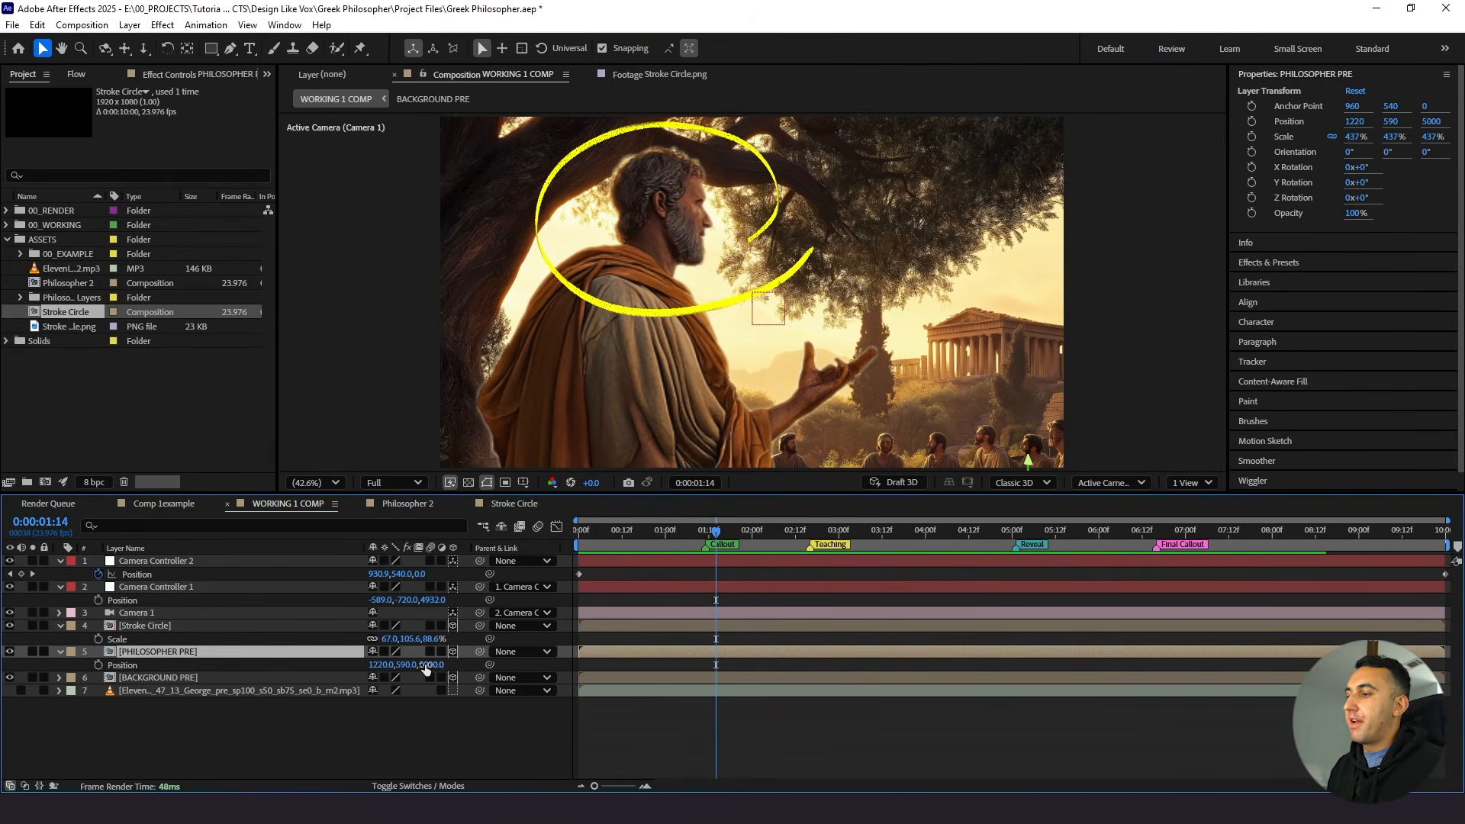
click(140, 629)
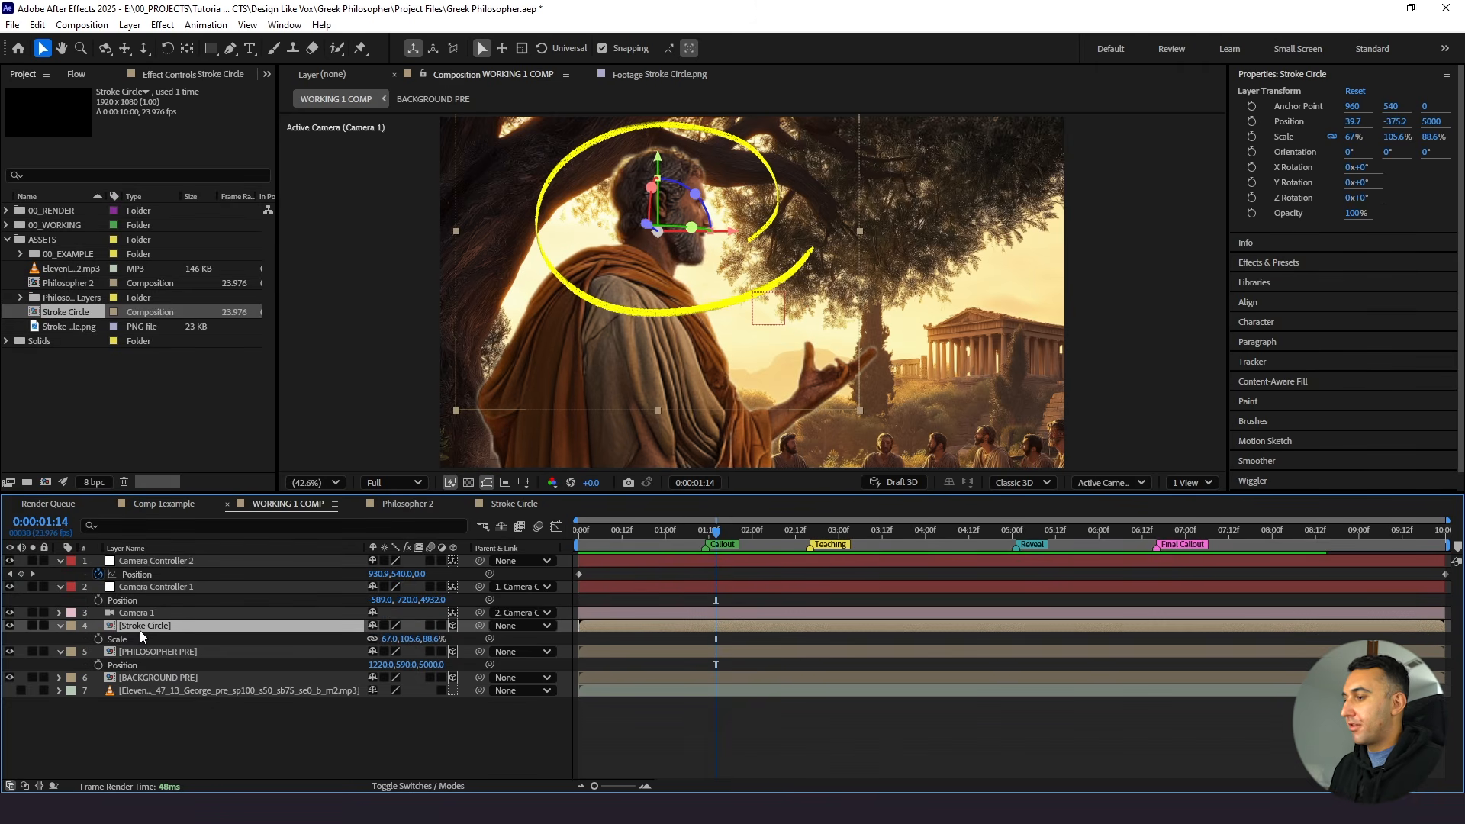
key(p)
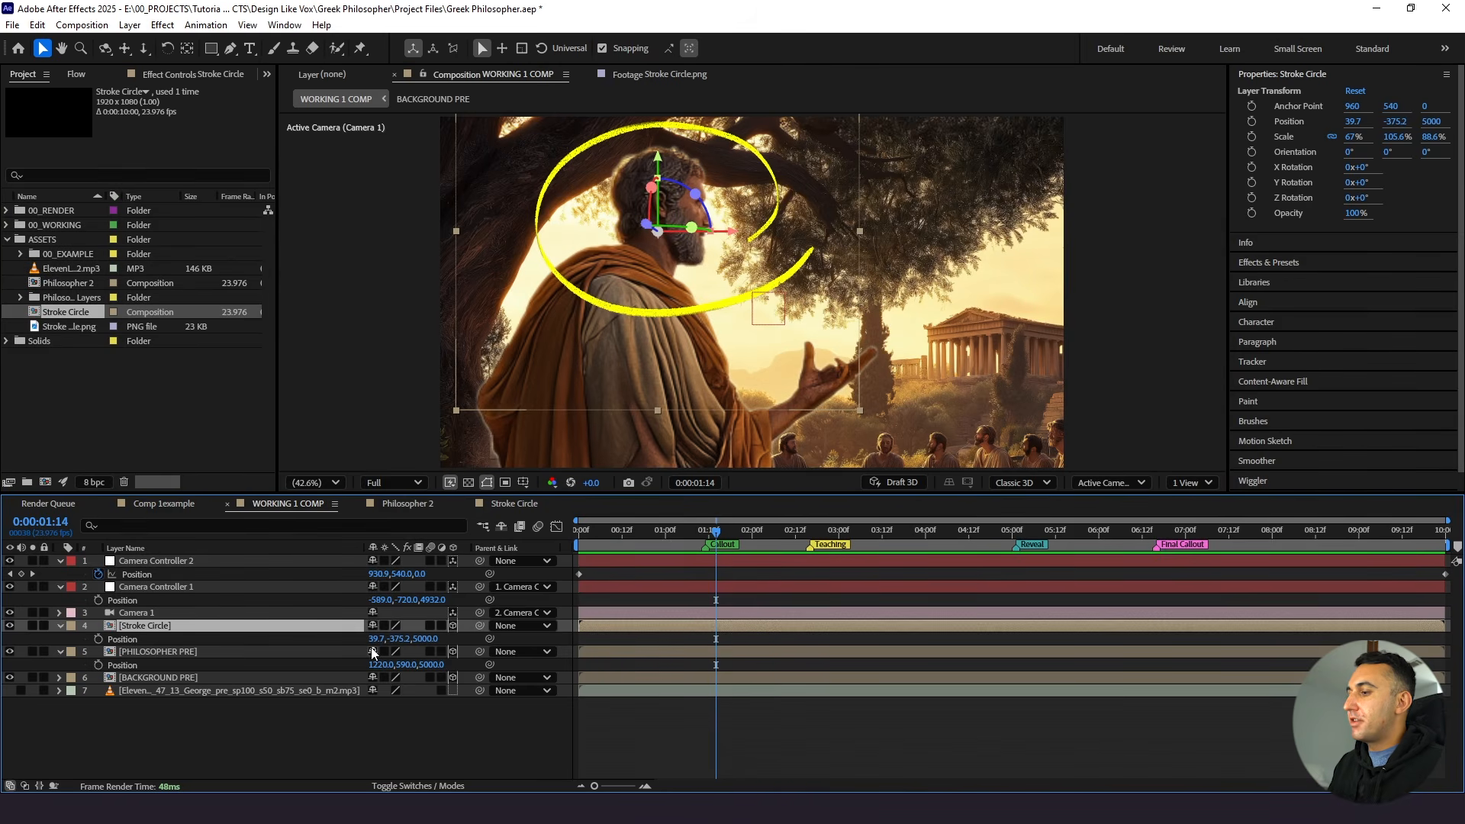
click(427, 638)
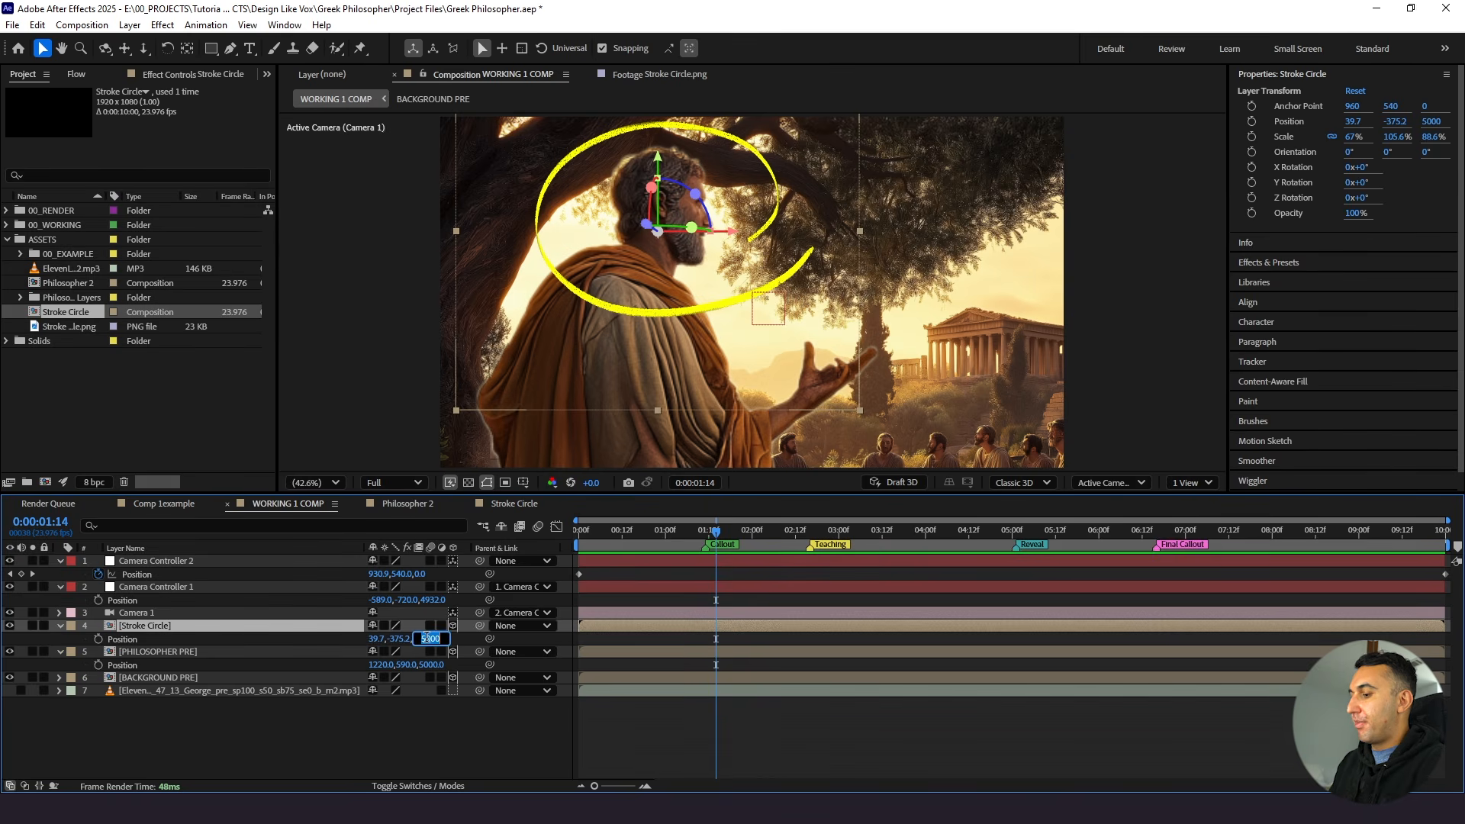
text(45)
Scale Stroke Circle down to 49% by 77.2% and move it back around the philosopher's head
key(s)
drag(398, 639, 384, 639)
drag(610, 291, 642, 310)
Play back WORKING 1 COMP from the start to check how the circle callout draws and drifts with the camera
drag(715, 531, 453, 574)
key(space)
key(space)
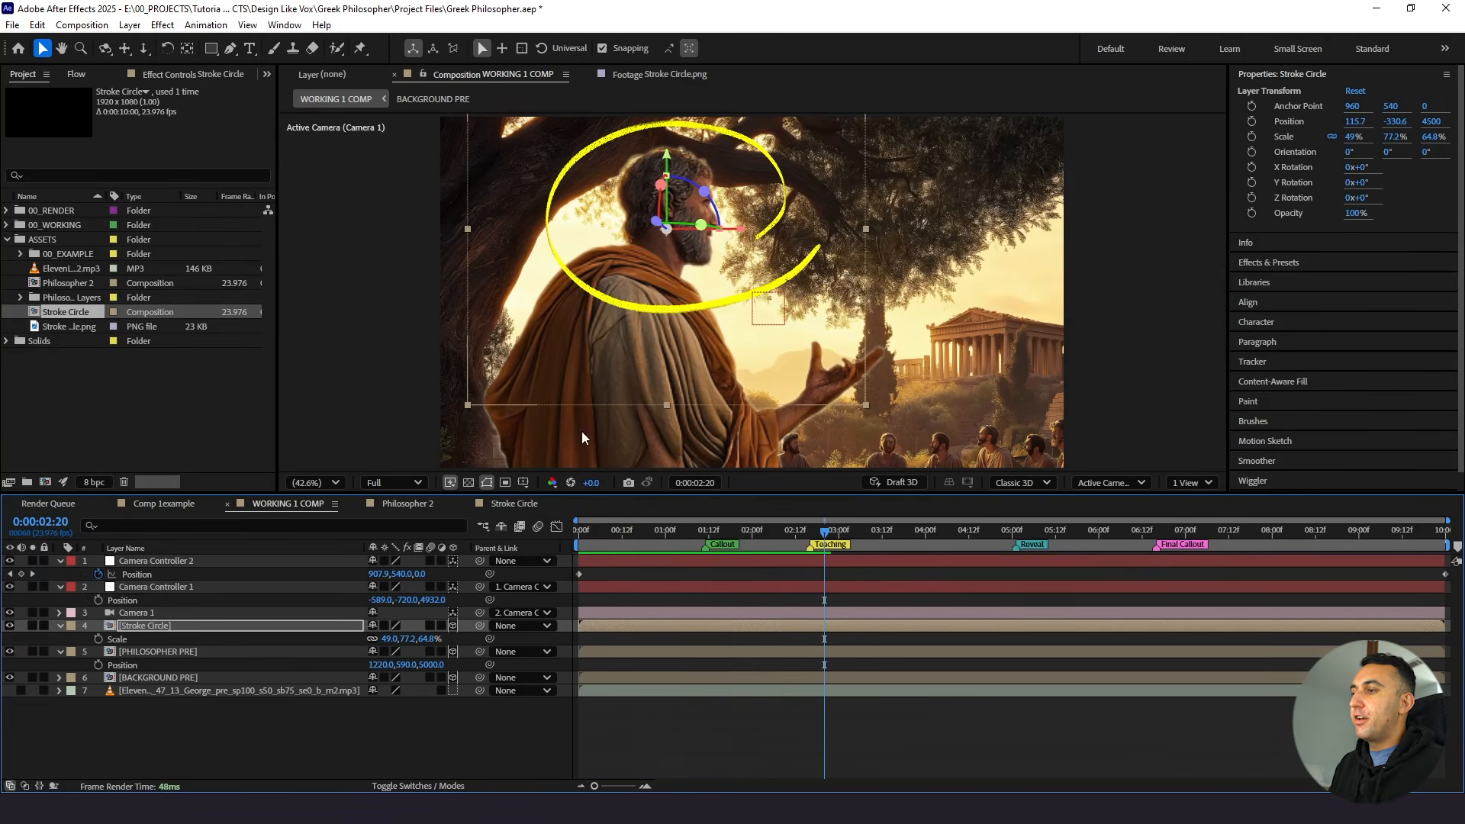
key(Home)
key(space)
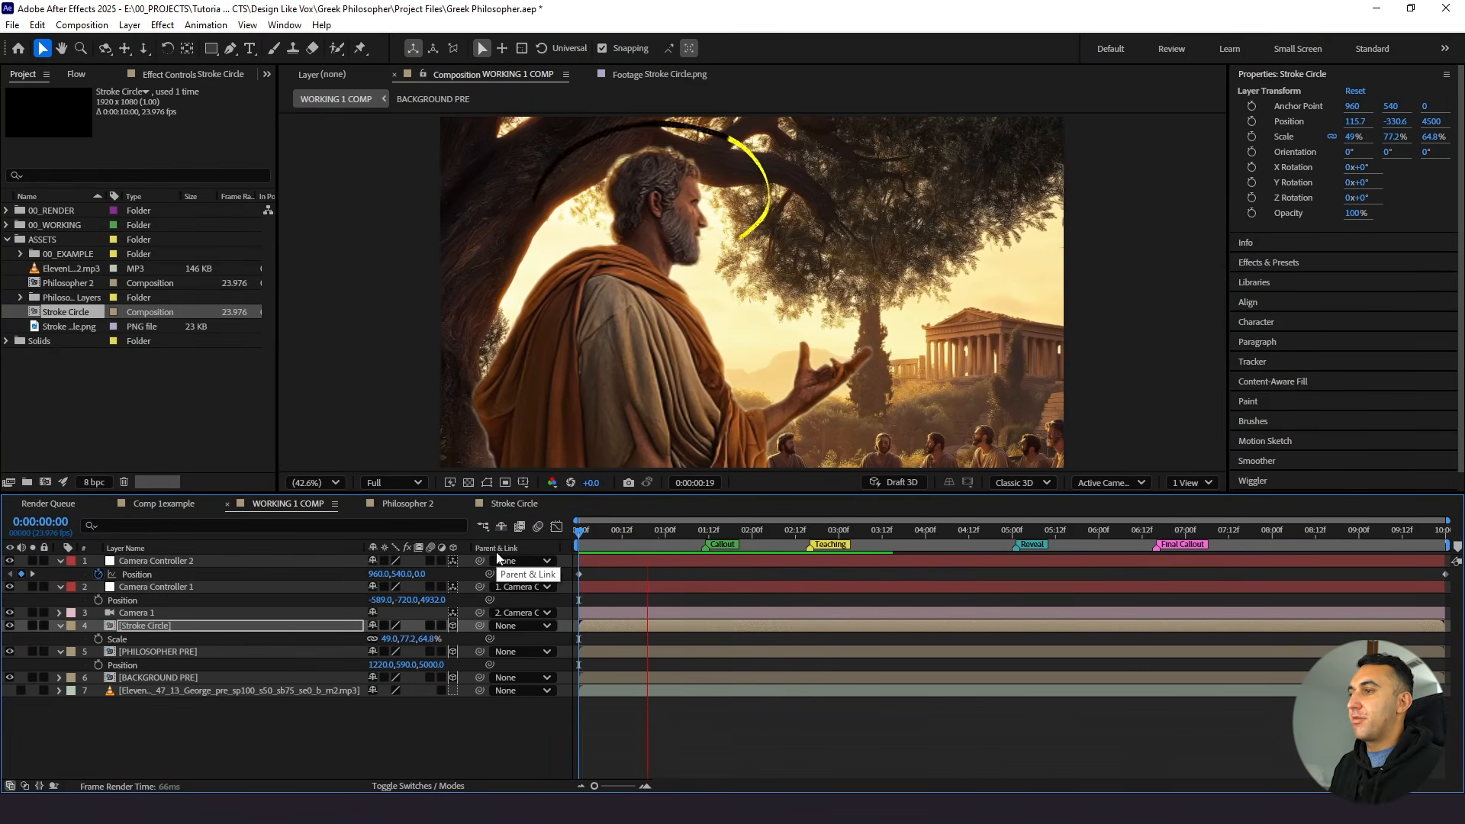
key(space)
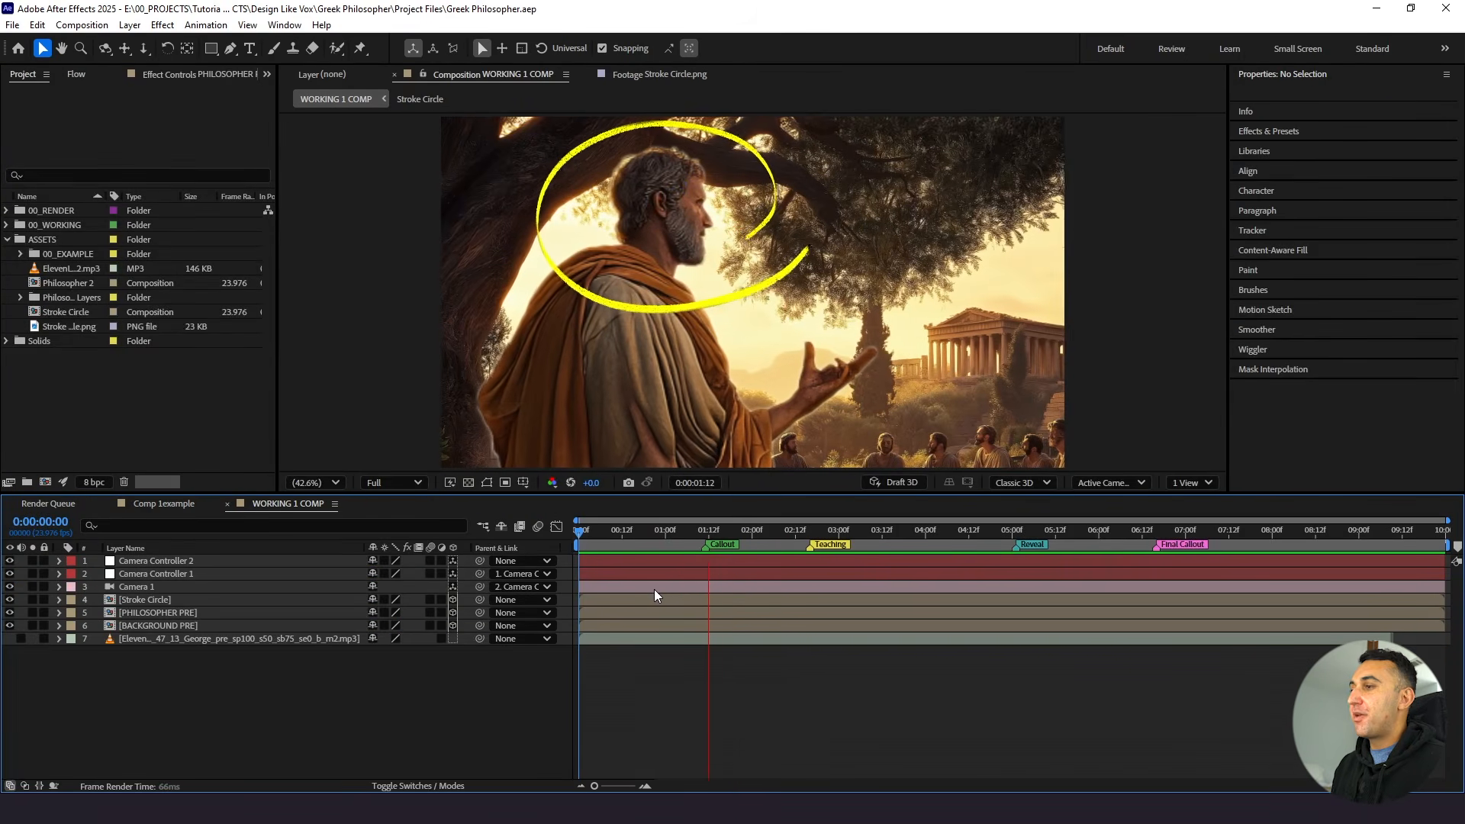
key(space)
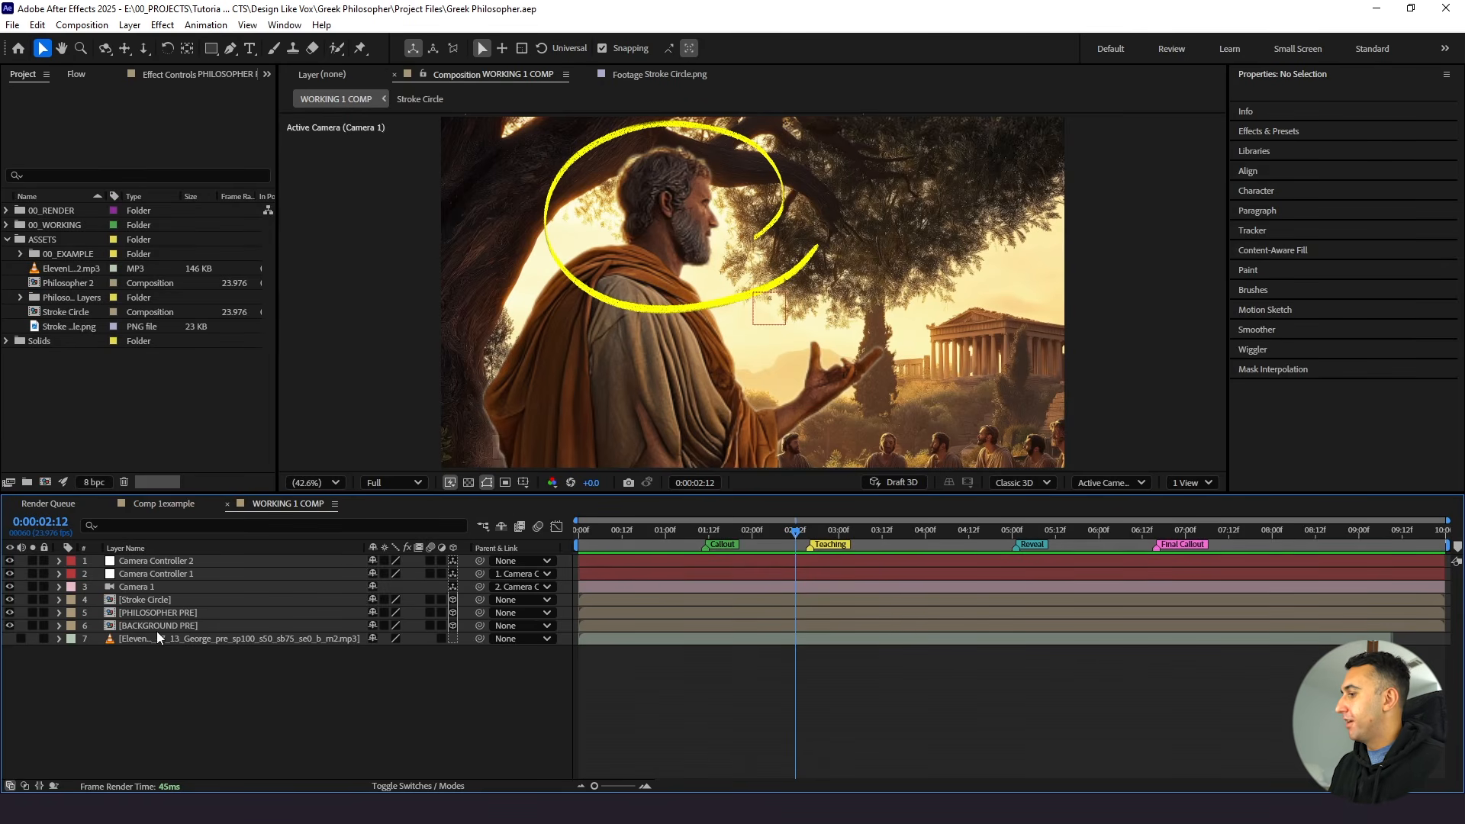
Open the PHILOSOPHER PRE comp and import Luma 1 HD.mov and Luma 4 HD.mov into the ASSETS folder
double_click(163, 611)
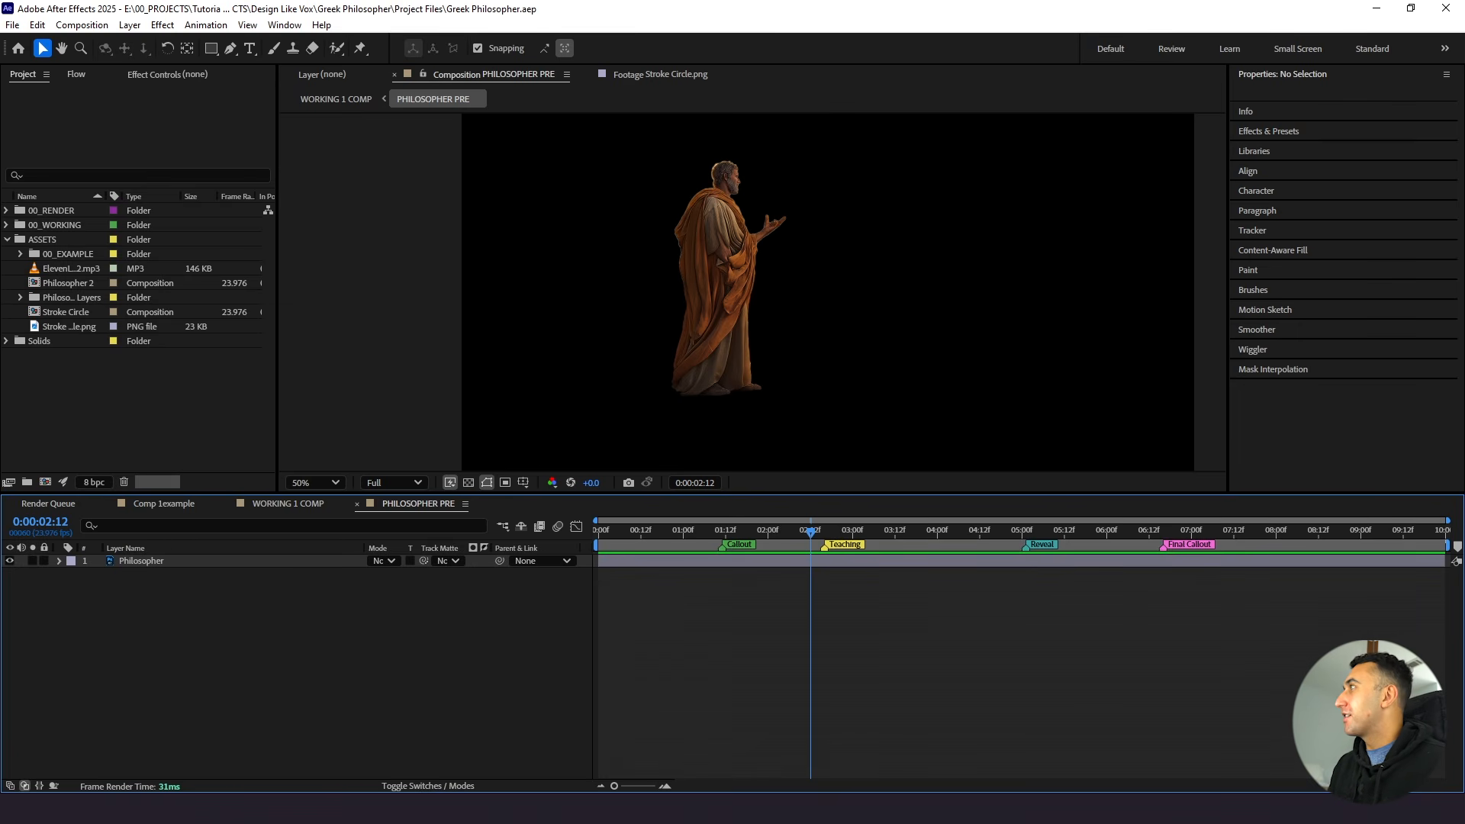
key(alt+Tab)
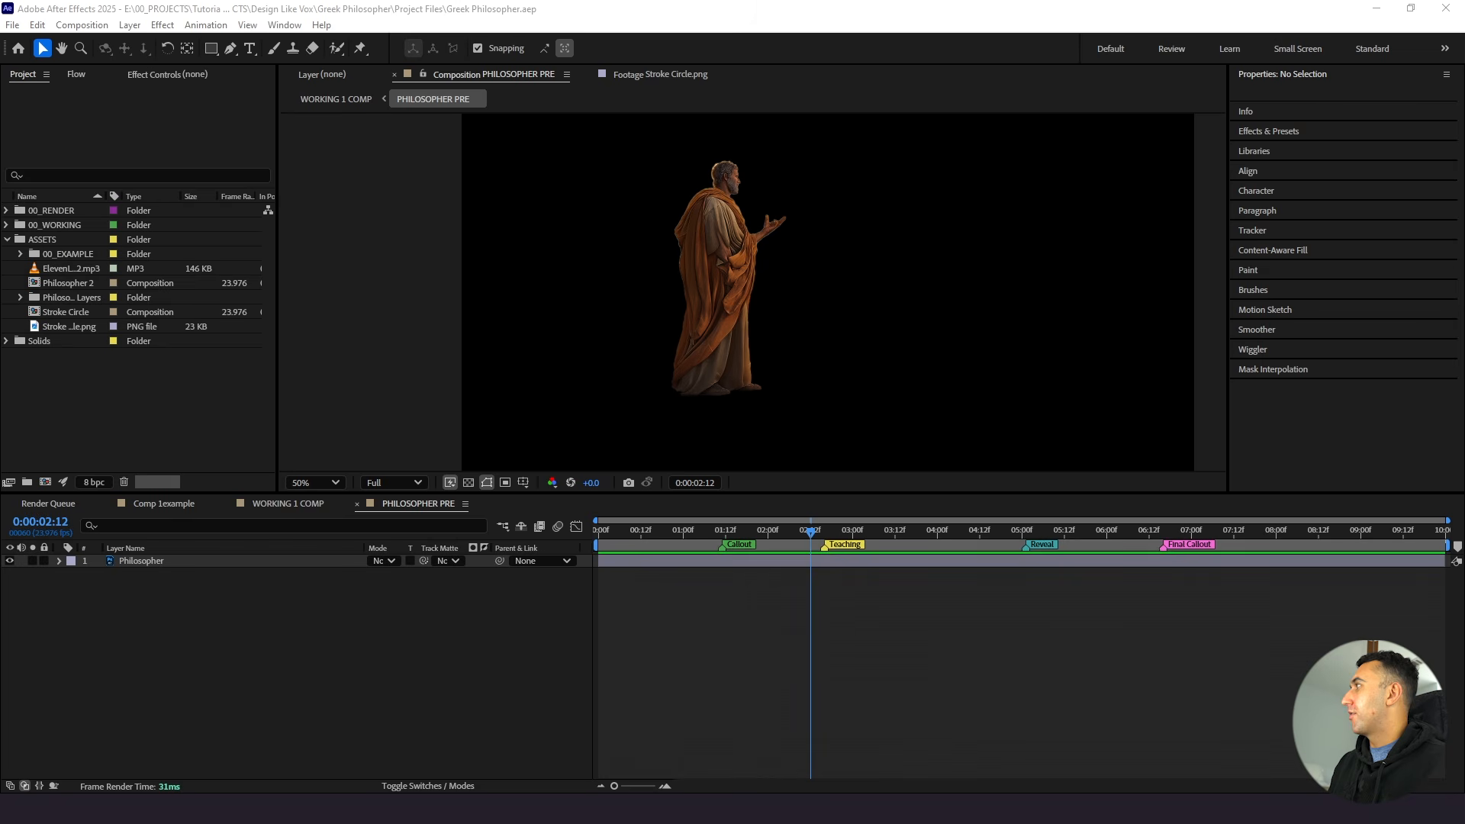
drag(159, 261, 48, 233)
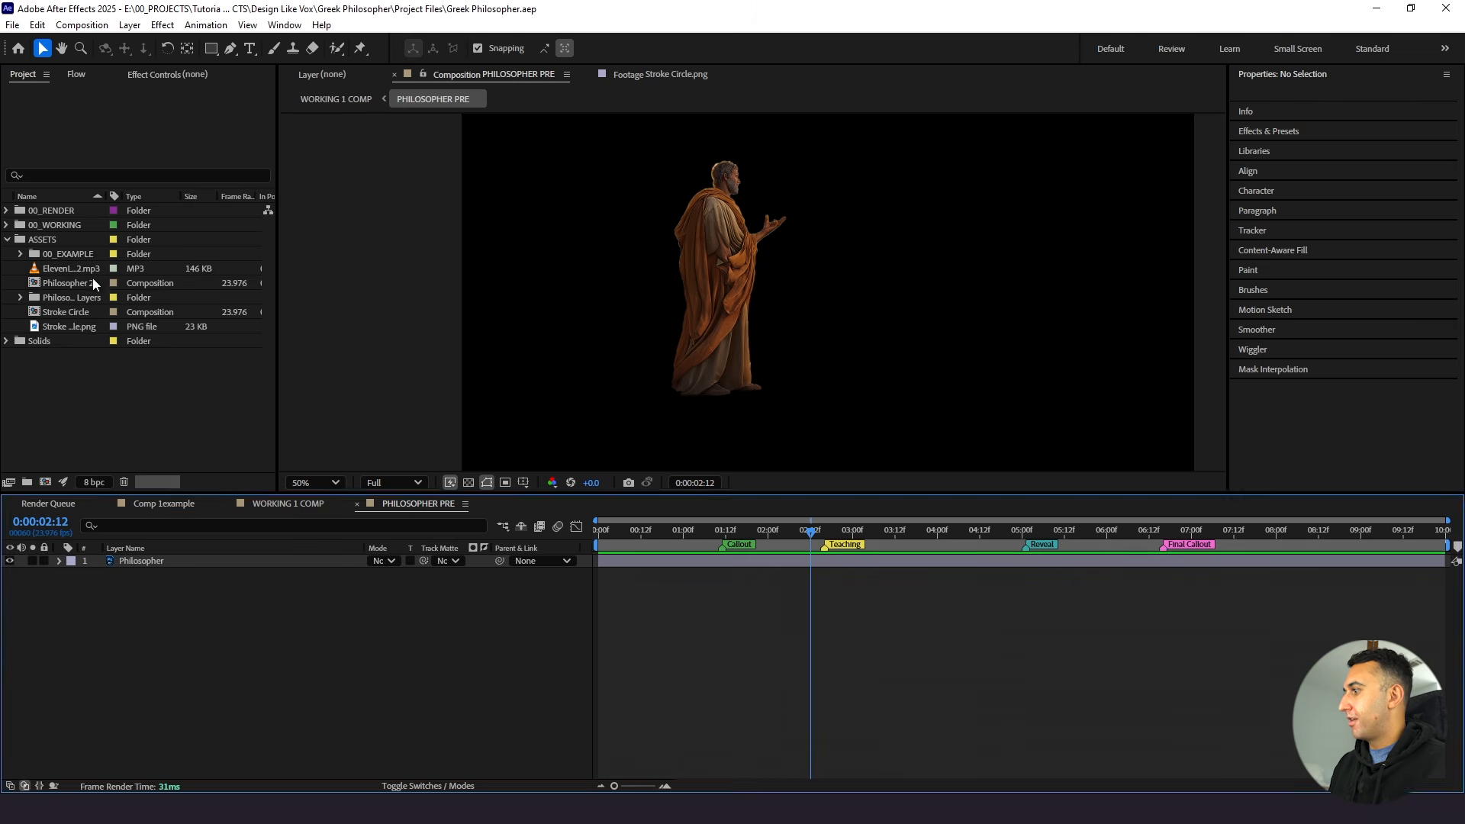
drag(195, 244, 48, 240)
click(76, 299)
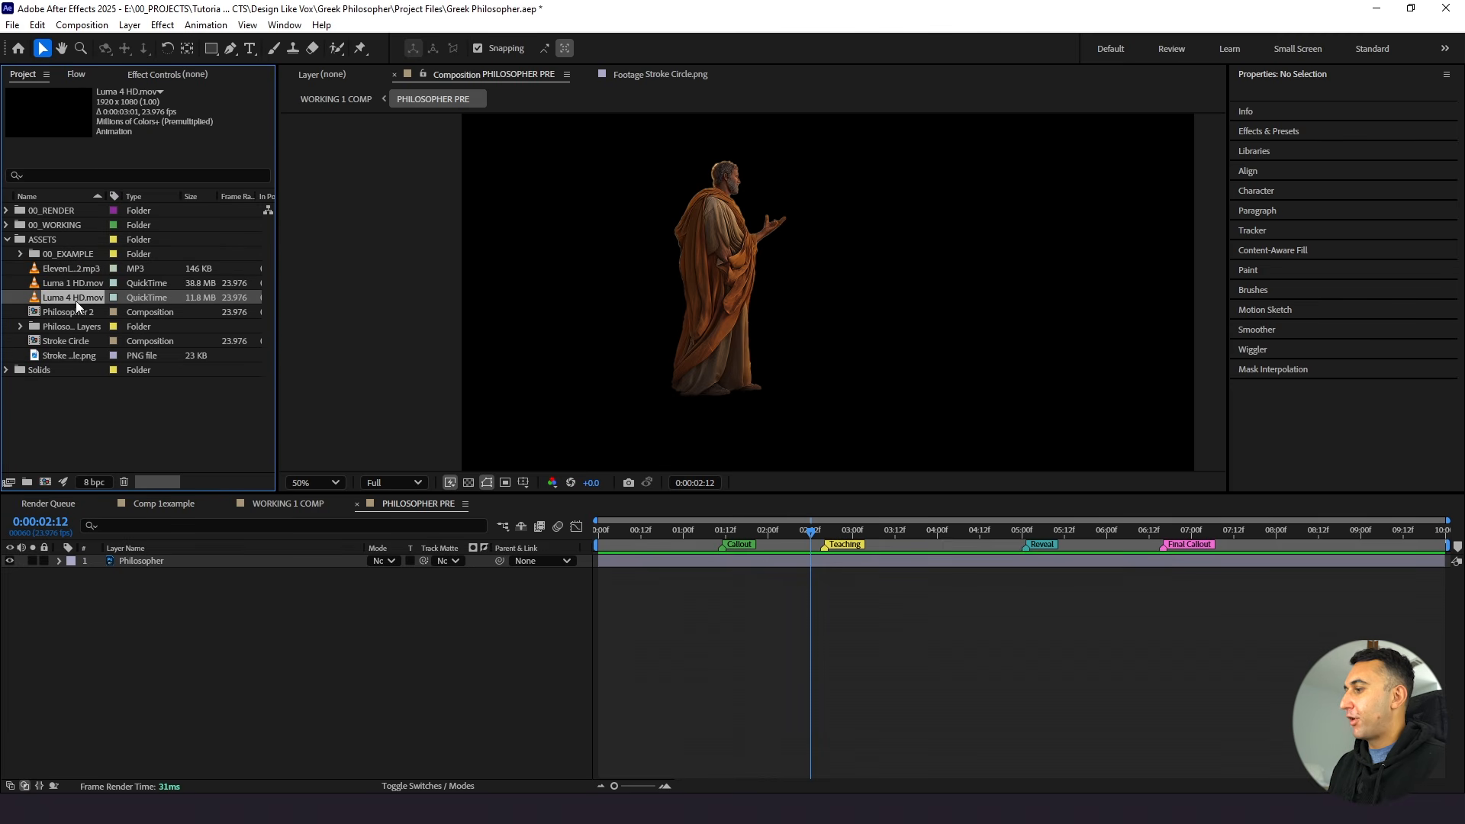
Add Luma 4 HD.mov above the Philosopher layer in PHILOSOPHER PRE and preview its wipe from the start
drag(75, 300, 163, 557)
drag(708, 538, 583, 546)
key(space)
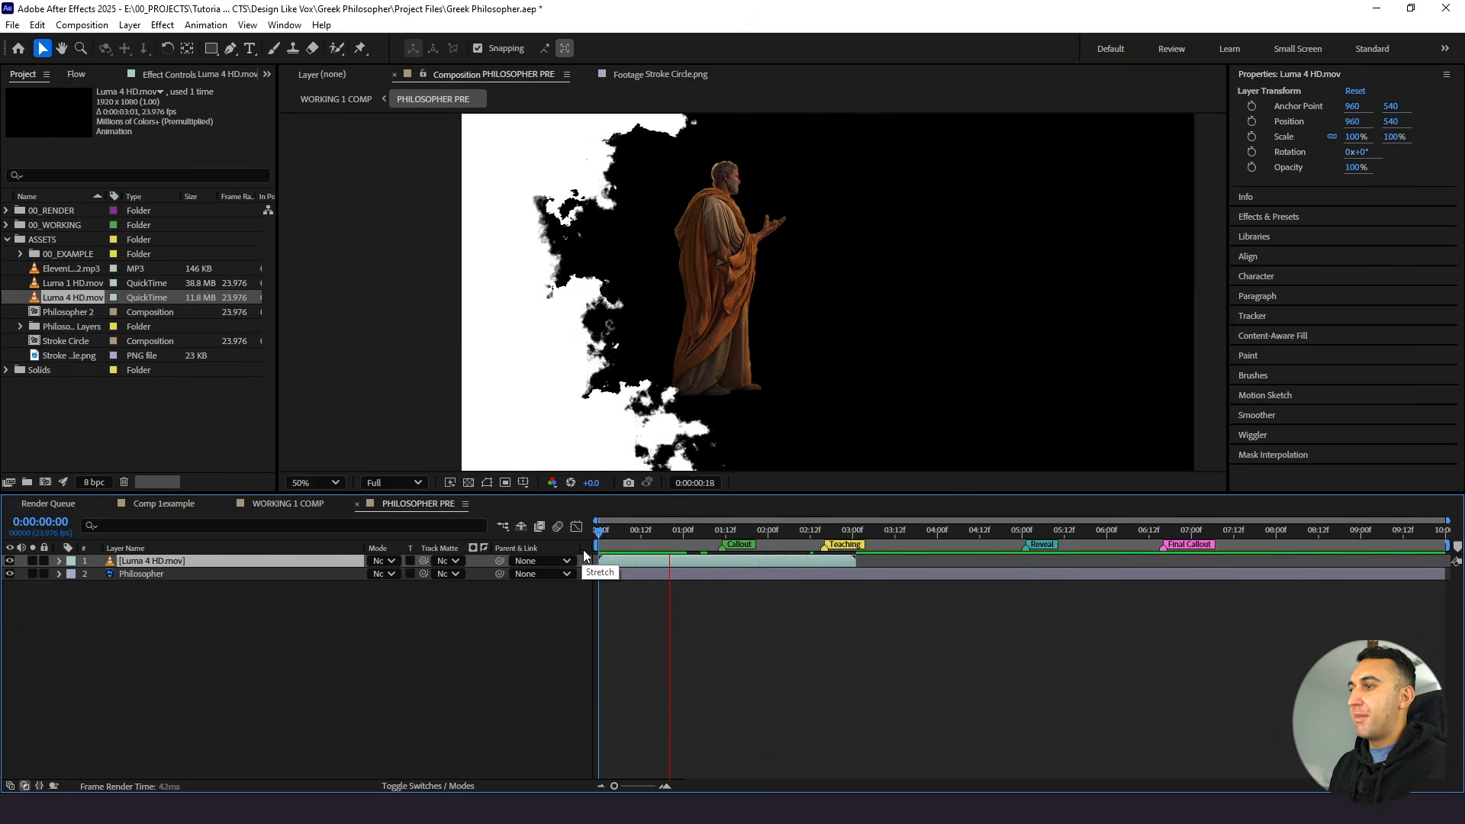
key(space)
scroll(908, 323, down, 2)
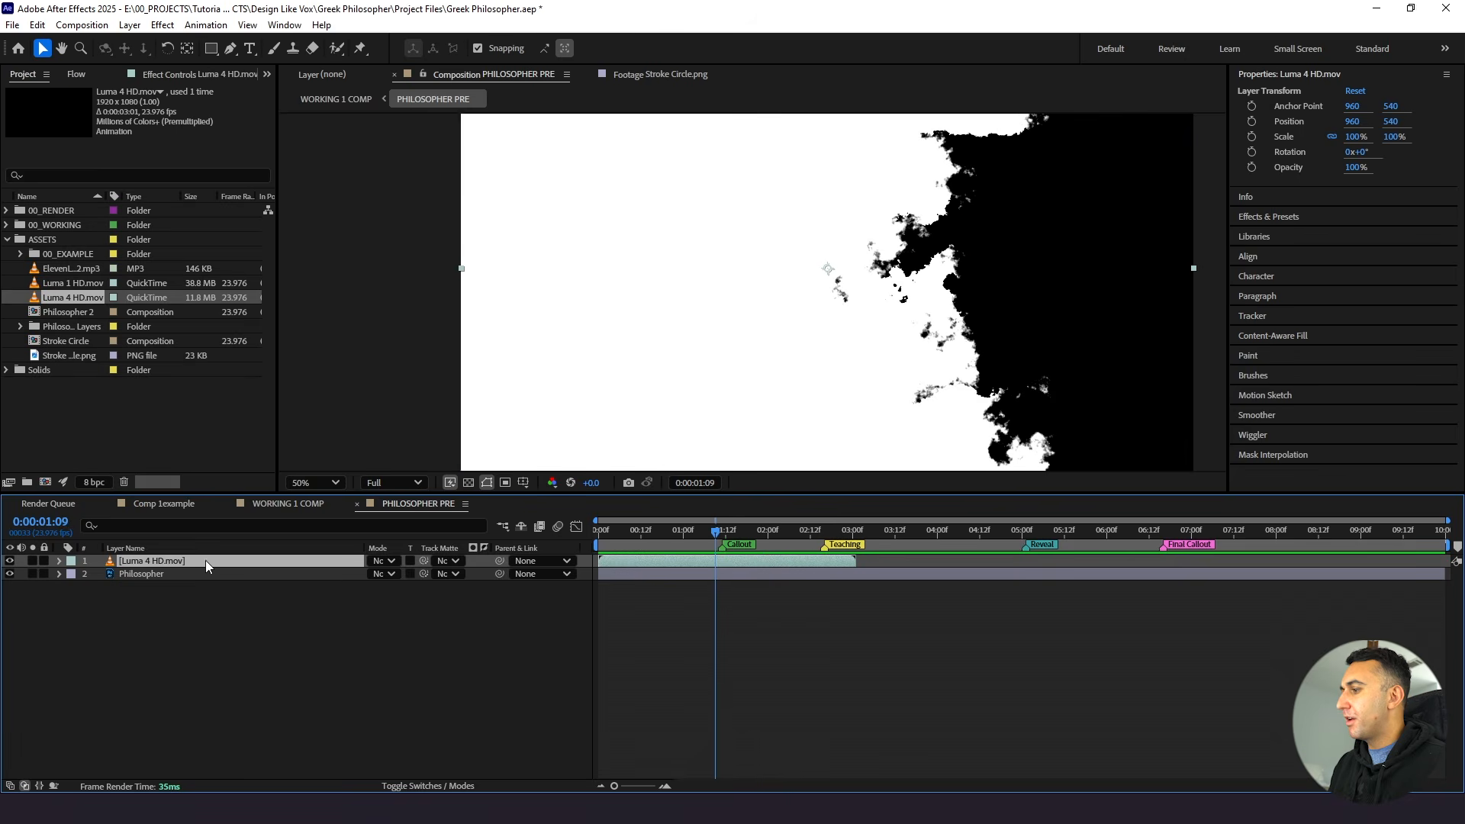
Scale the Luma 4 HD.mov layer to 40% and rotate it to -90°
key(s)
drag(384, 574, 341, 577)
key(r)
click(386, 574)
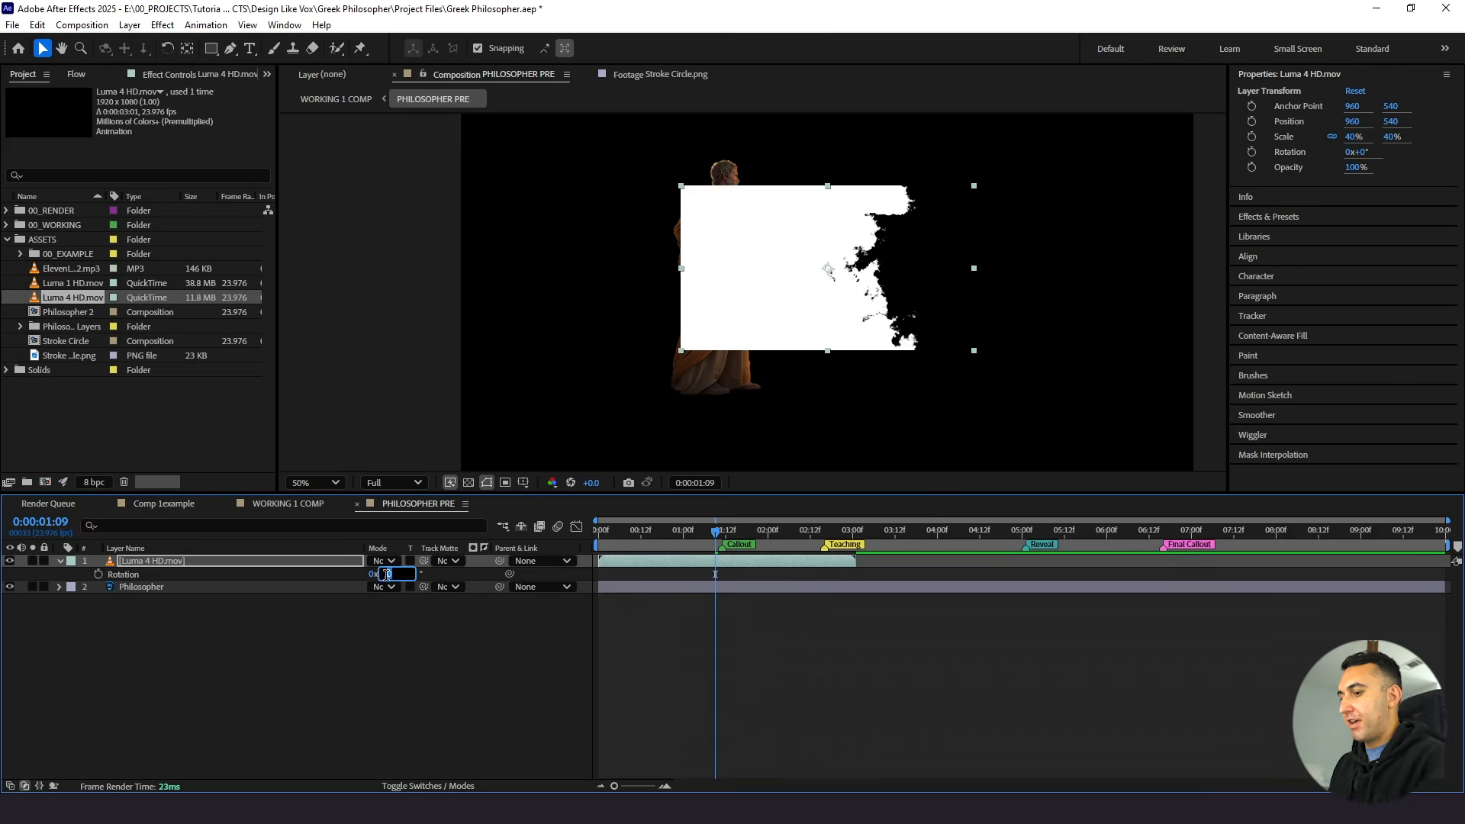
text(-90)
key(Return)
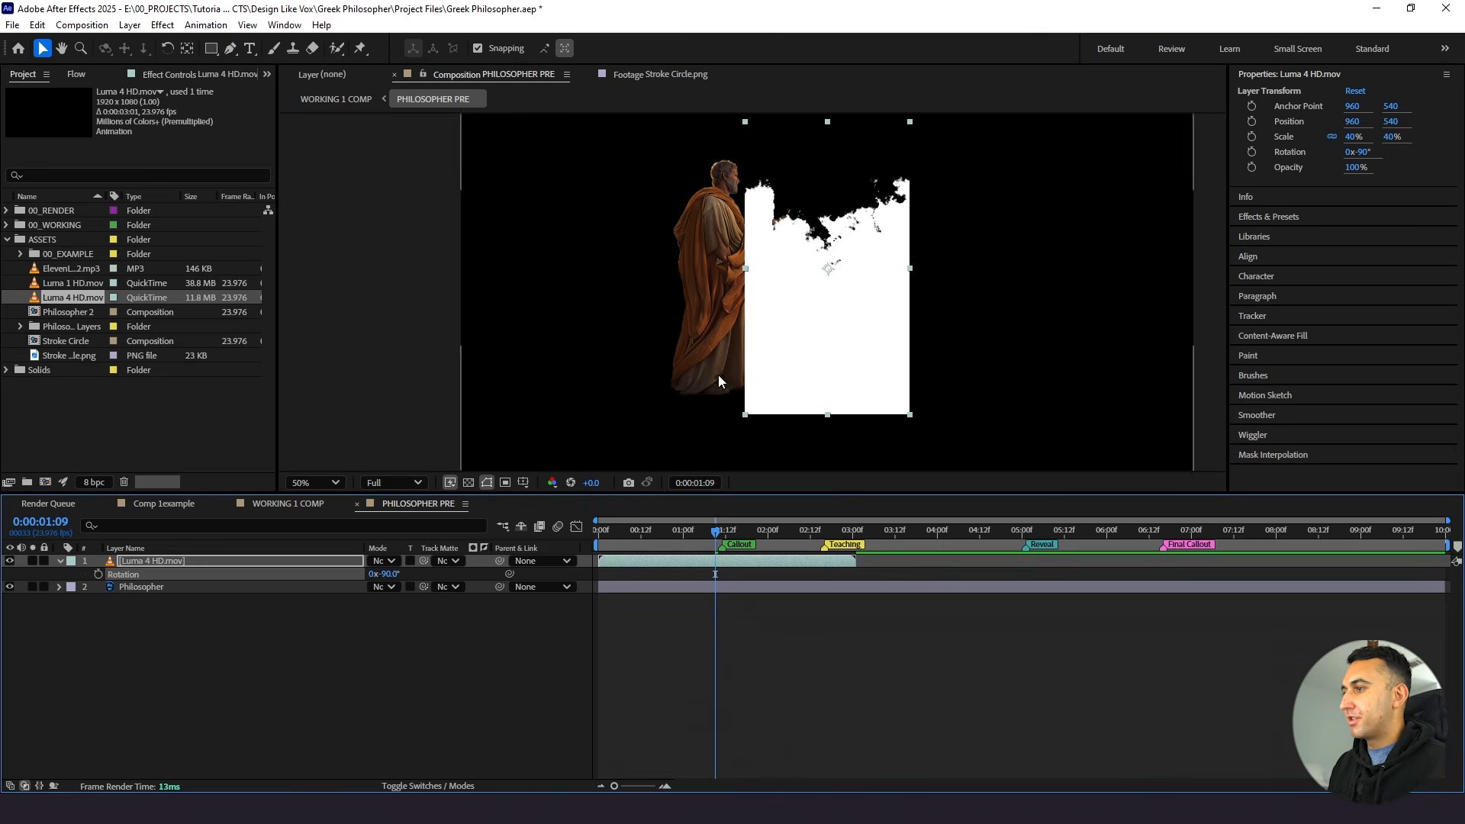
Move the luma layer over the whole philosopher to position 682, 528, lowering its opacity for alignment
drag(776, 314, 674, 314)
key(t)
drag(377, 574, 347, 575)
drag(745, 348, 740, 344)
Play and scrub the luma wipe from the start to check that it covers the philosopher
key(space)
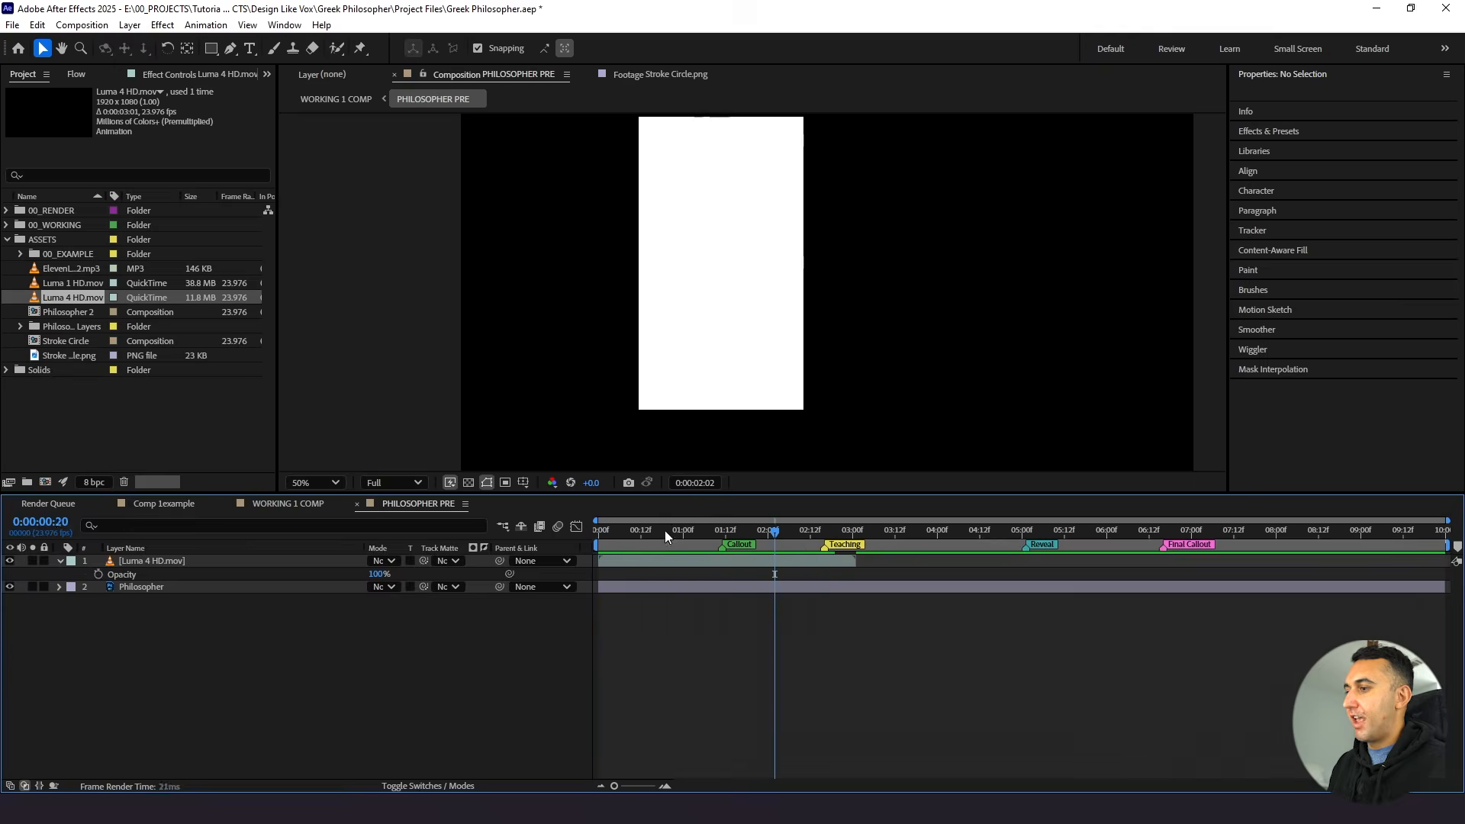
click(598, 530)
key(space)
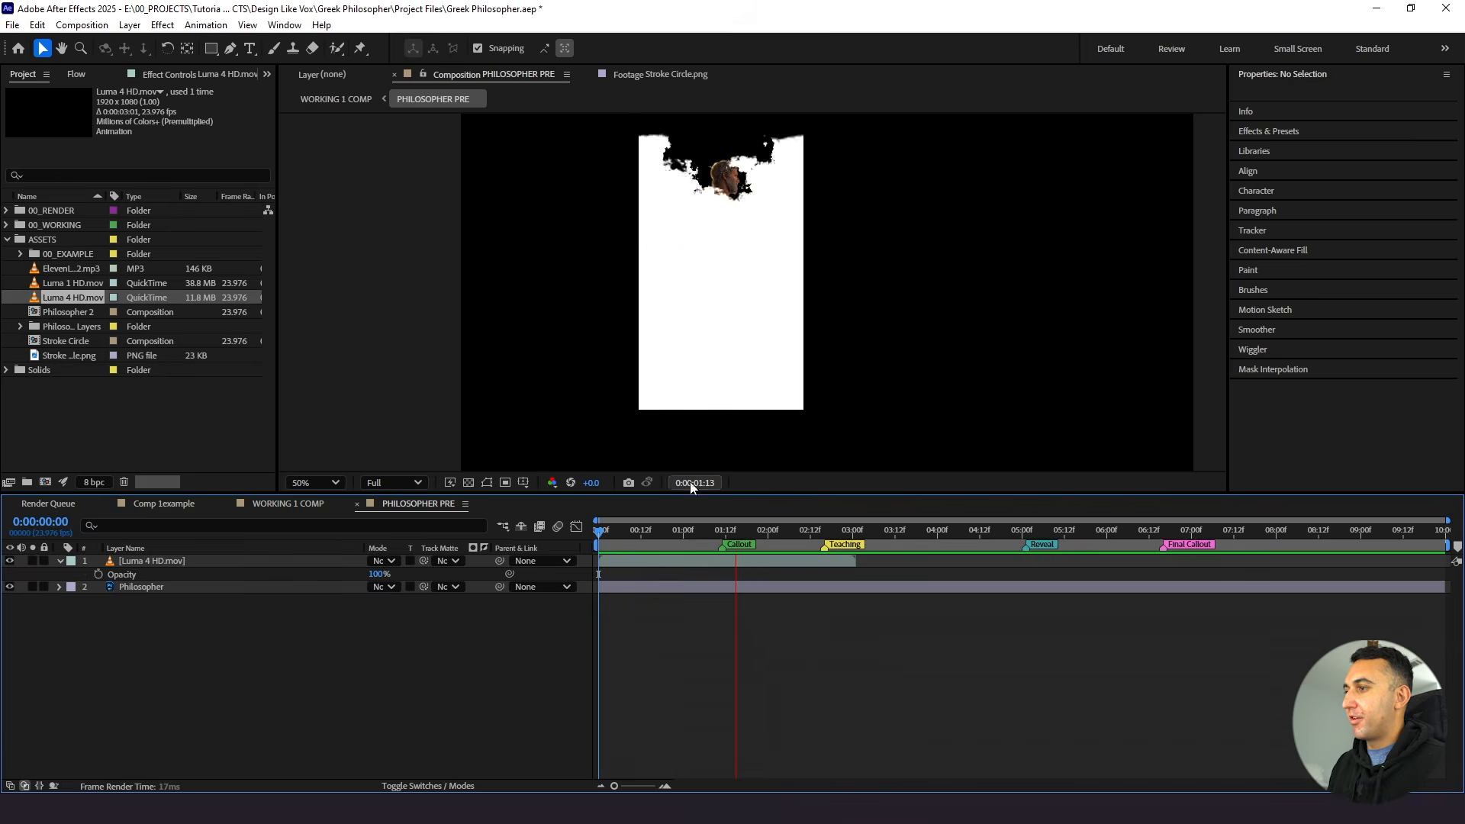
click(643, 529)
click(633, 535)
click(667, 534)
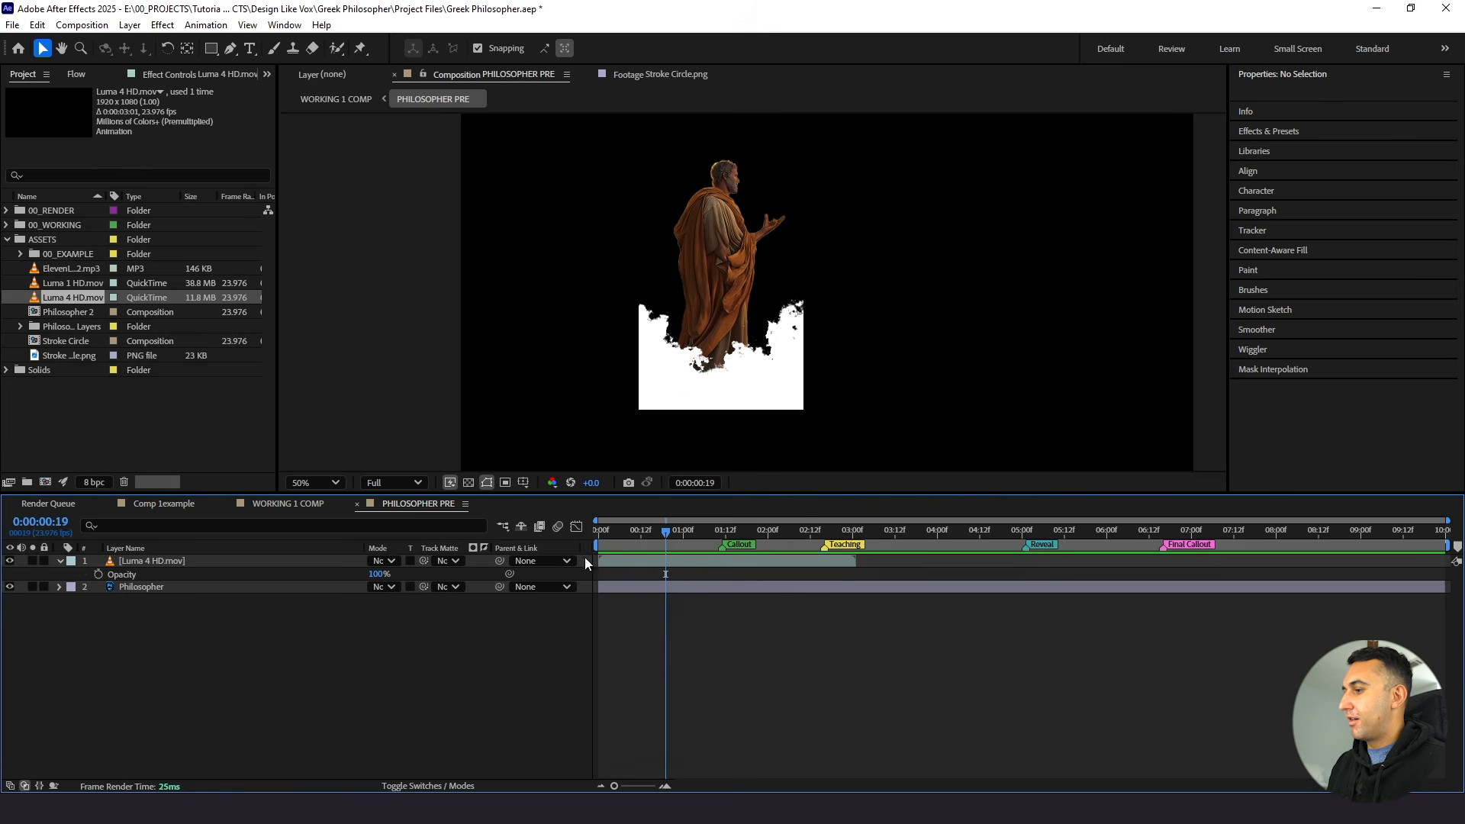
Set Luma 4 HD.mov as the Philosopher layer's track matte and play the reveal from the start
click(139, 588)
drag(425, 587, 229, 563)
click(273, 615)
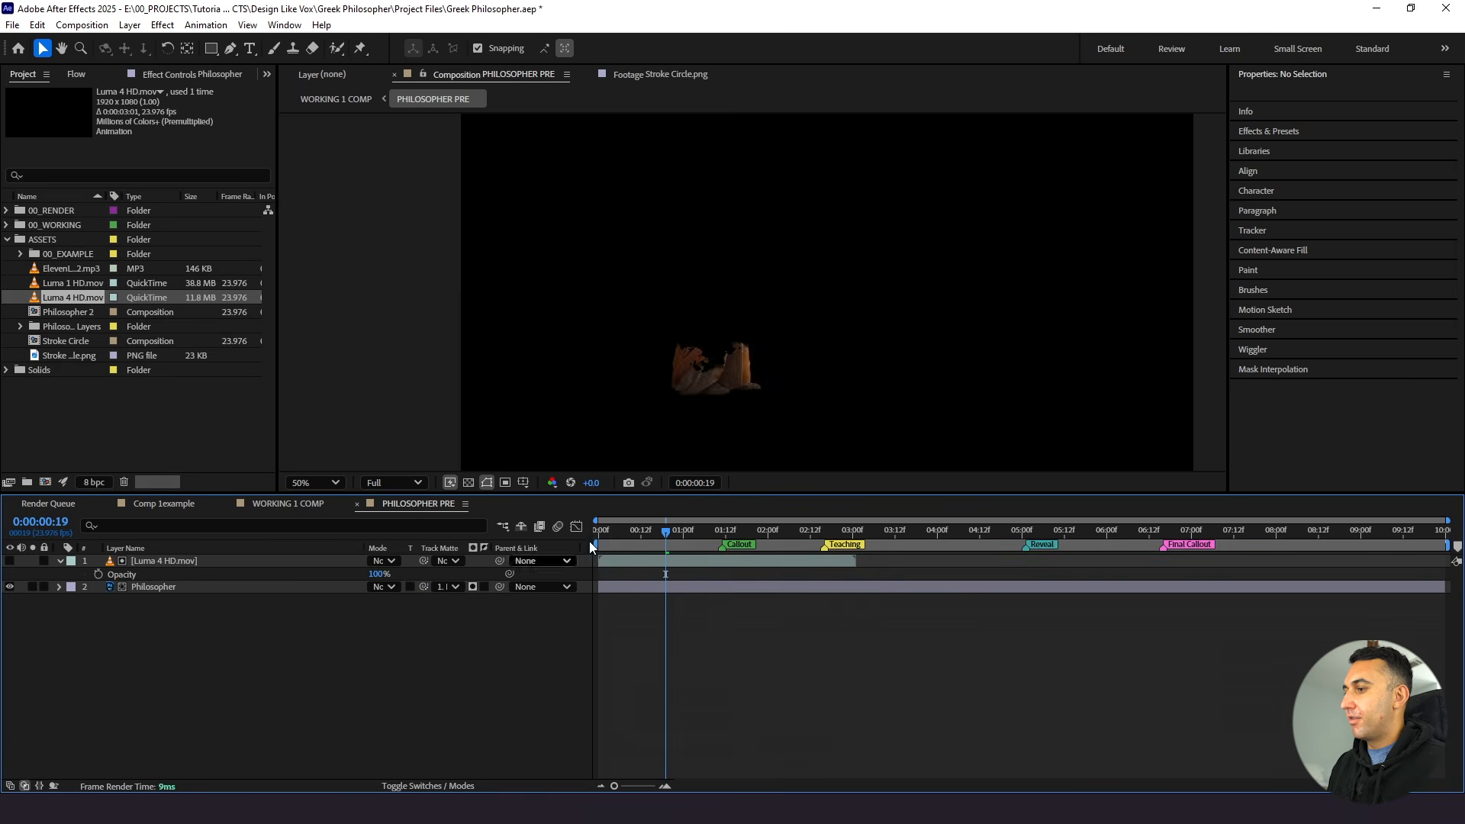
key(Home)
key(space)
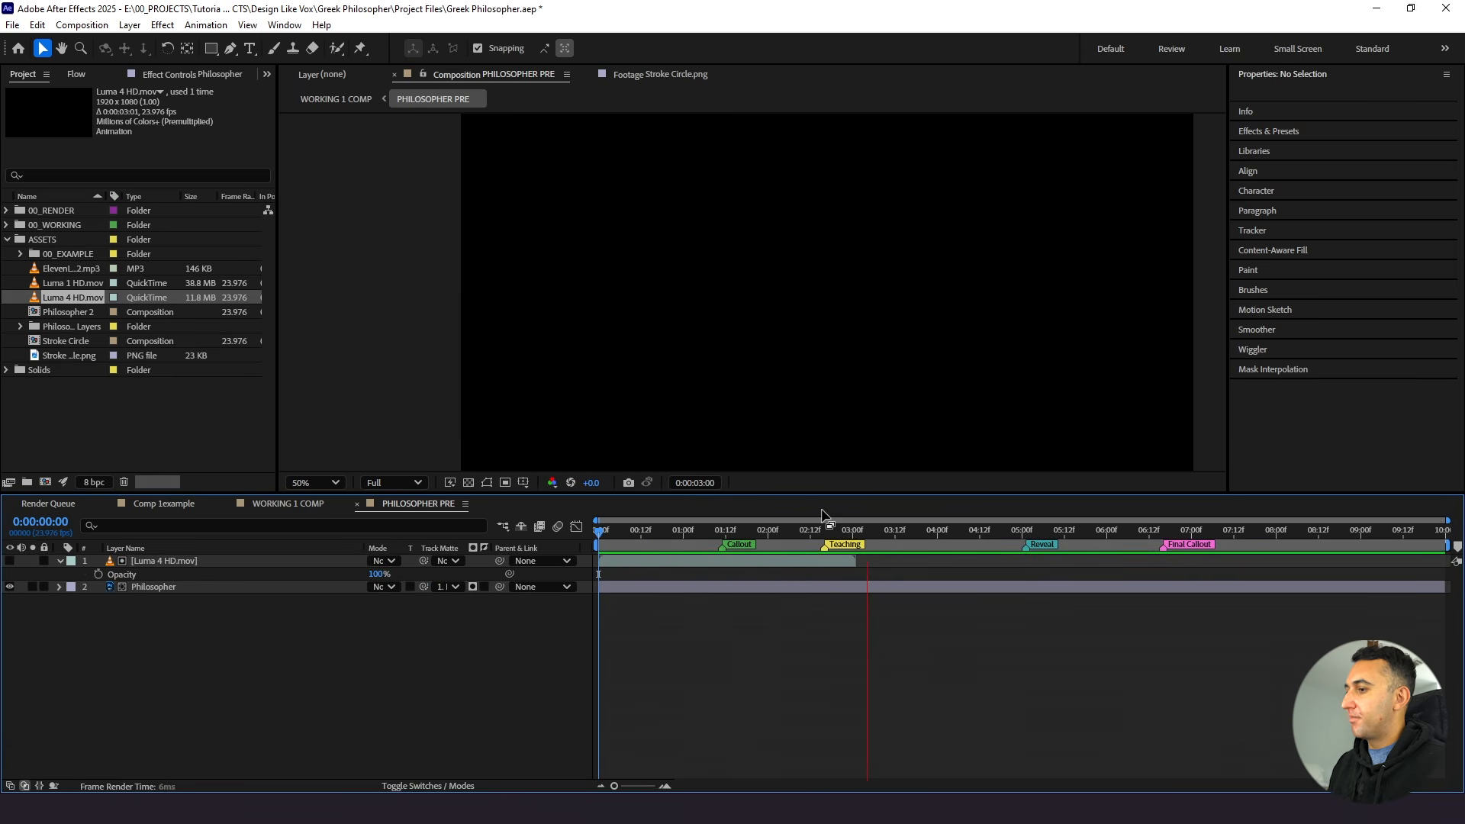
Apply Freeze On Last Frame to the Luma 4 HD.mov layer and replay the reveal
click(784, 529)
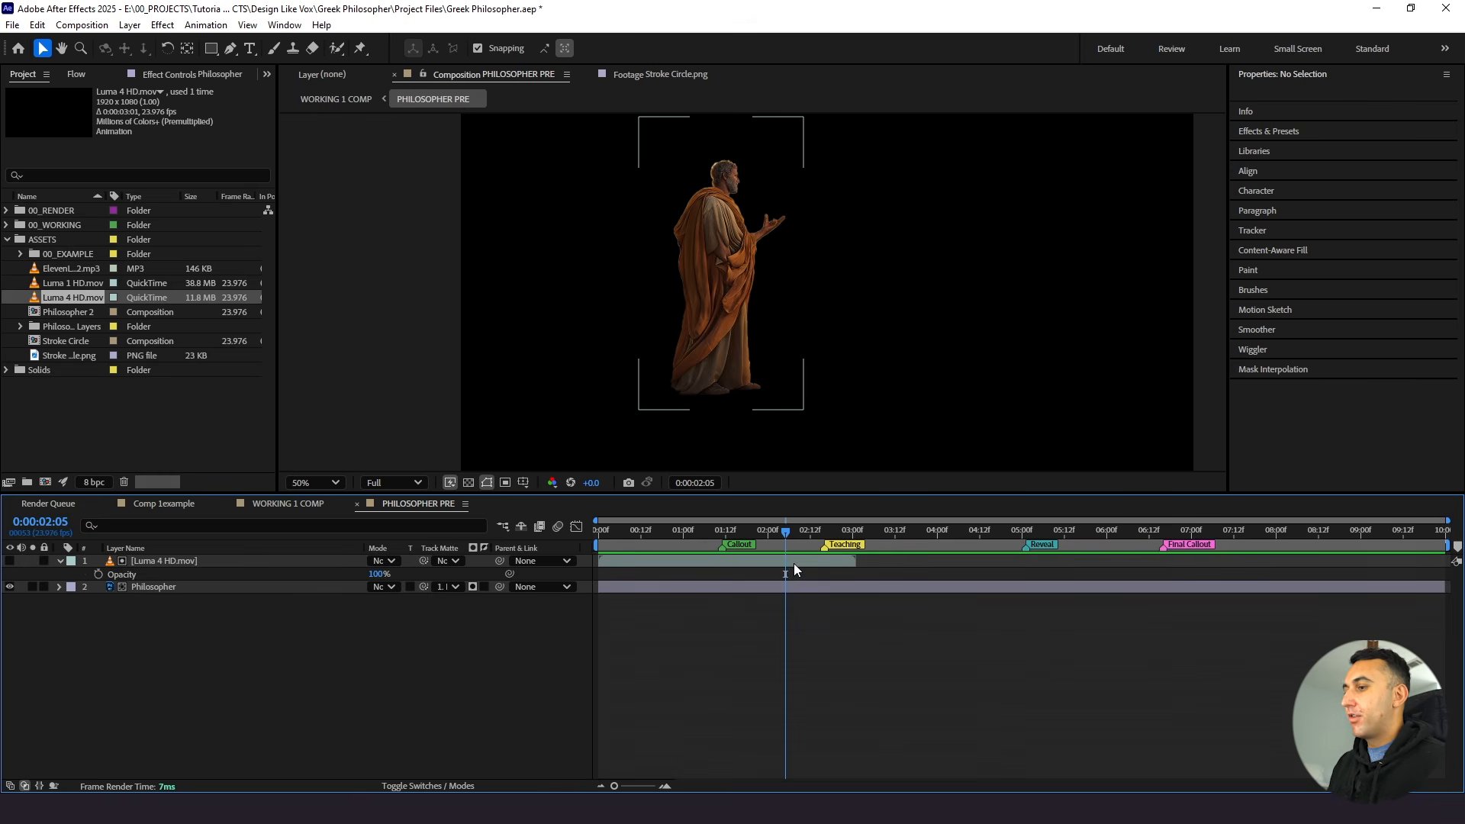
right_click(794, 566)
mouse_move(900, 191)
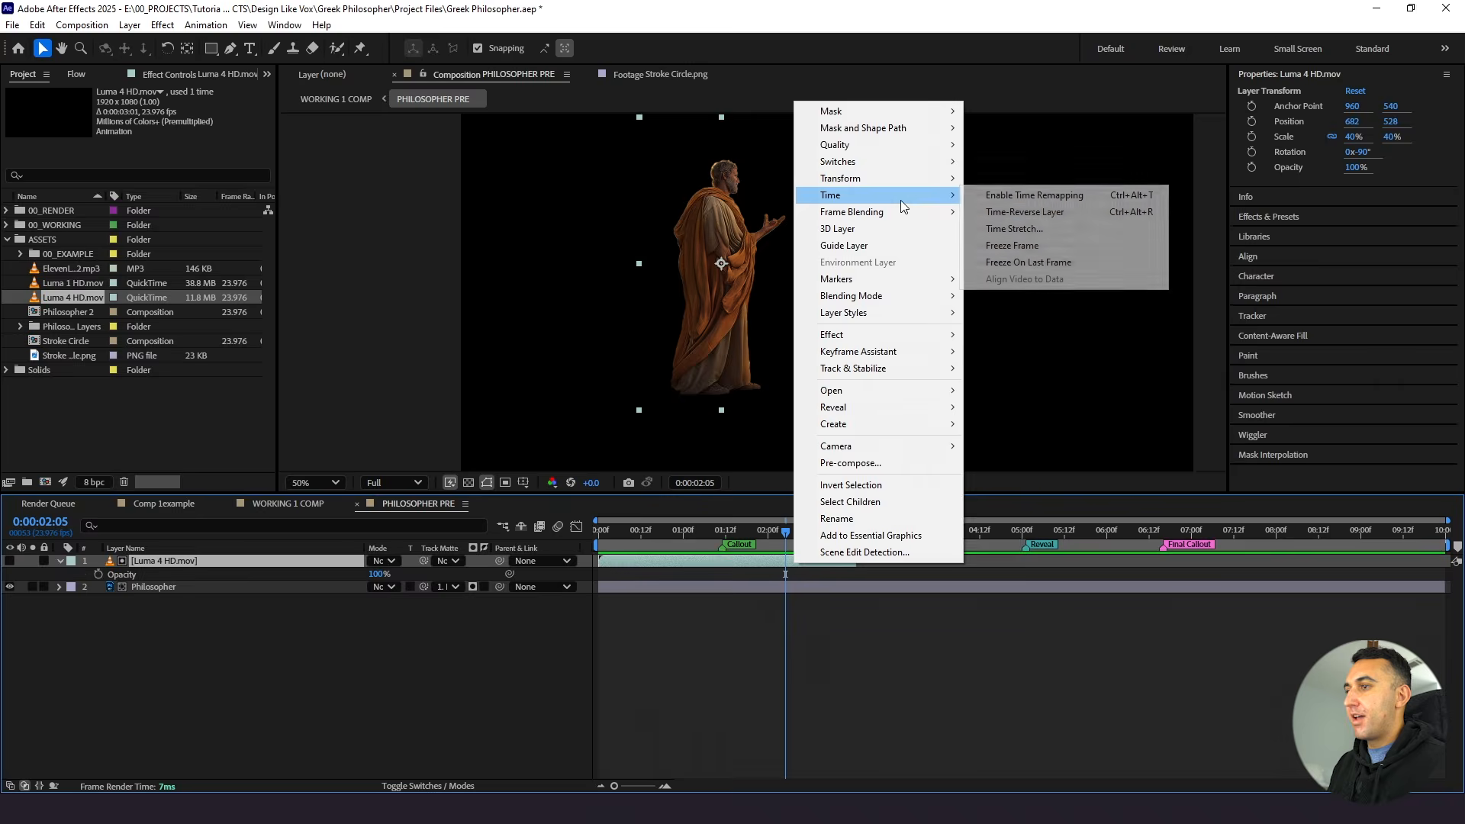
click(1014, 266)
key(space)
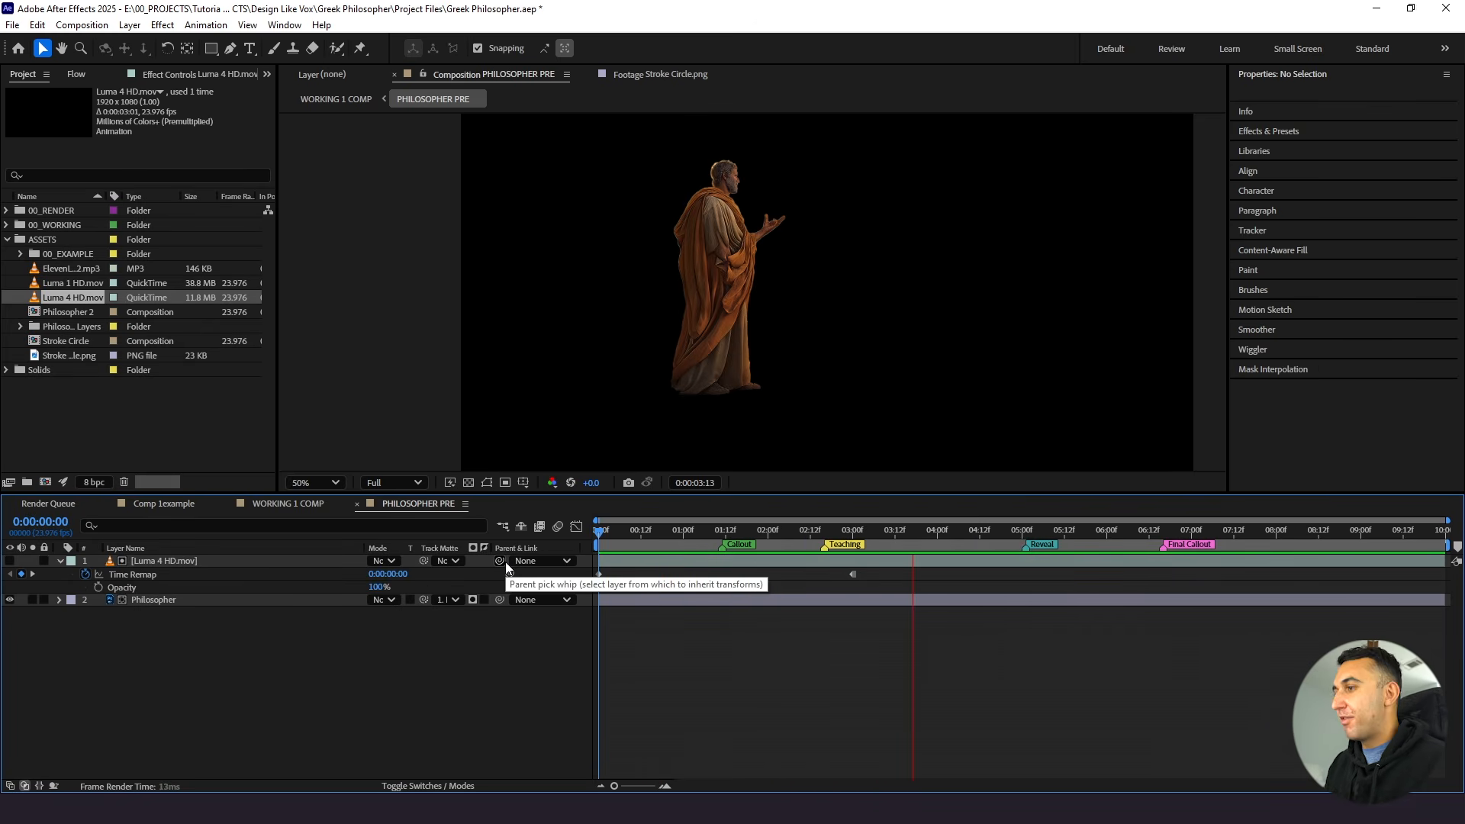
key(space)
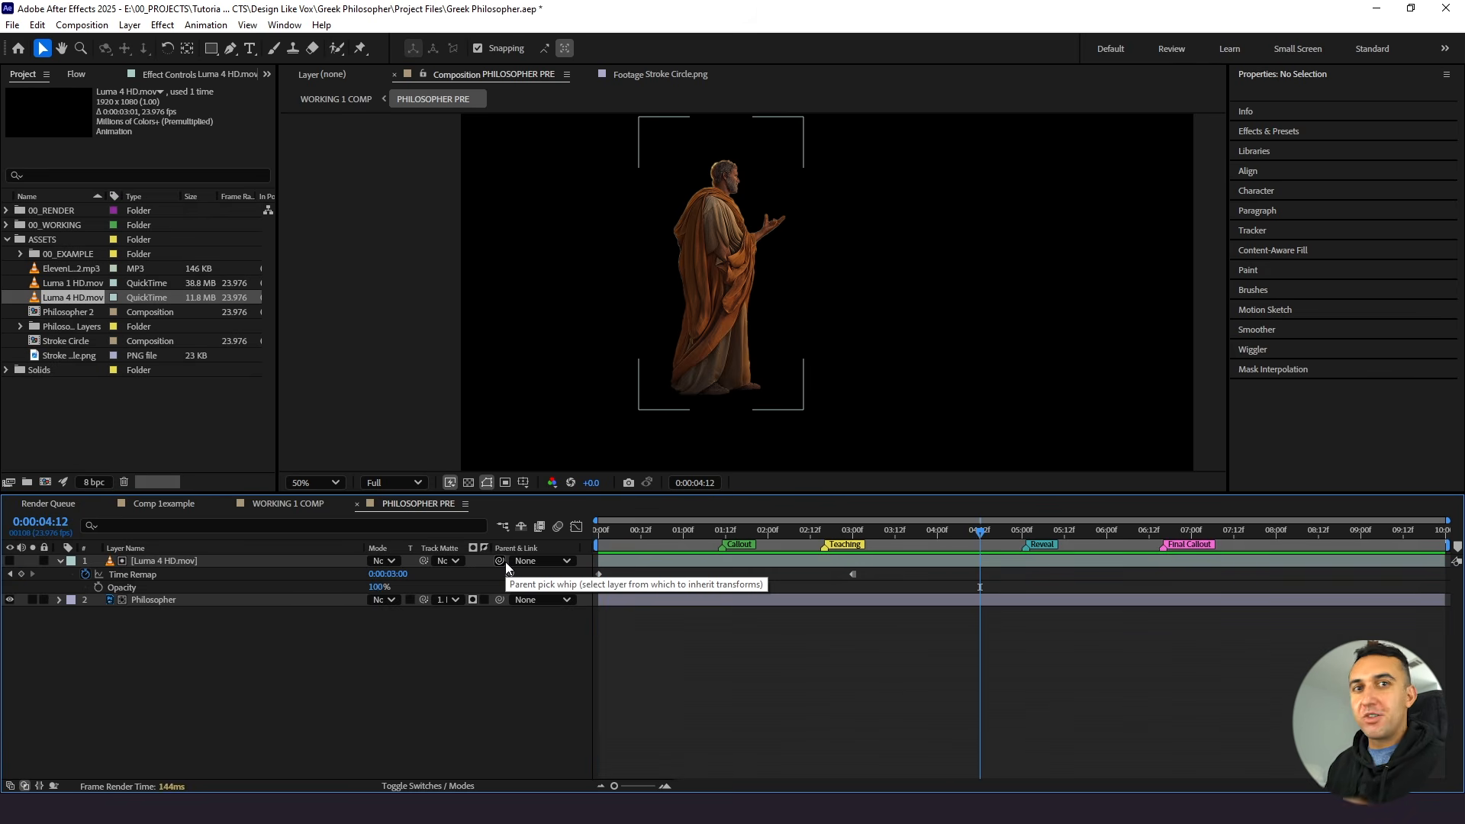
Check the philosopher's brightness against the background in WORKING 1 COMP
click(106, 619)
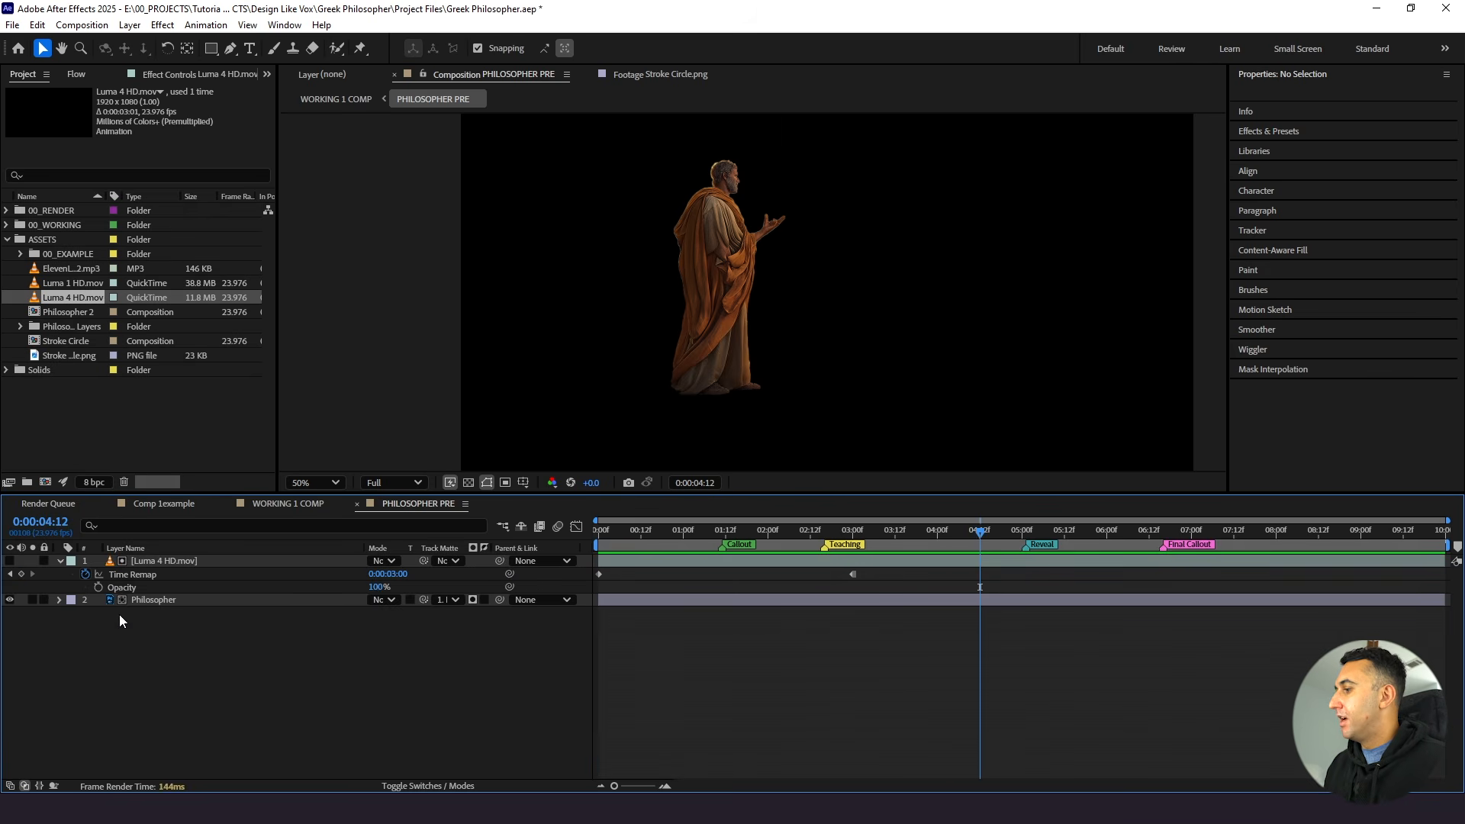
click(154, 598)
click(268, 507)
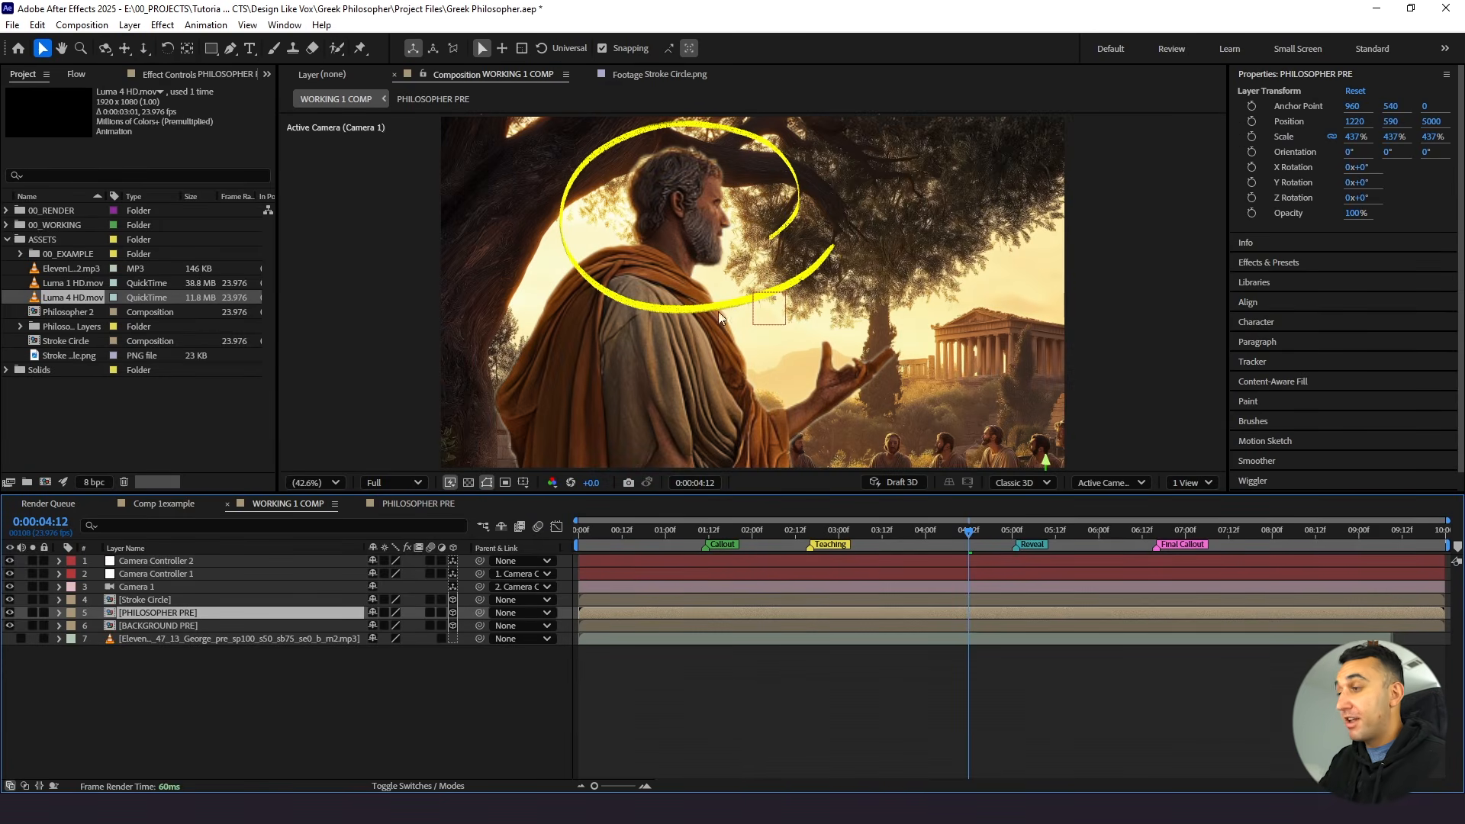
Apply the Curves effect to the Philosopher layer in PHILOSOPHER PRE
click(426, 504)
click(214, 599)
key(ctrl+space)
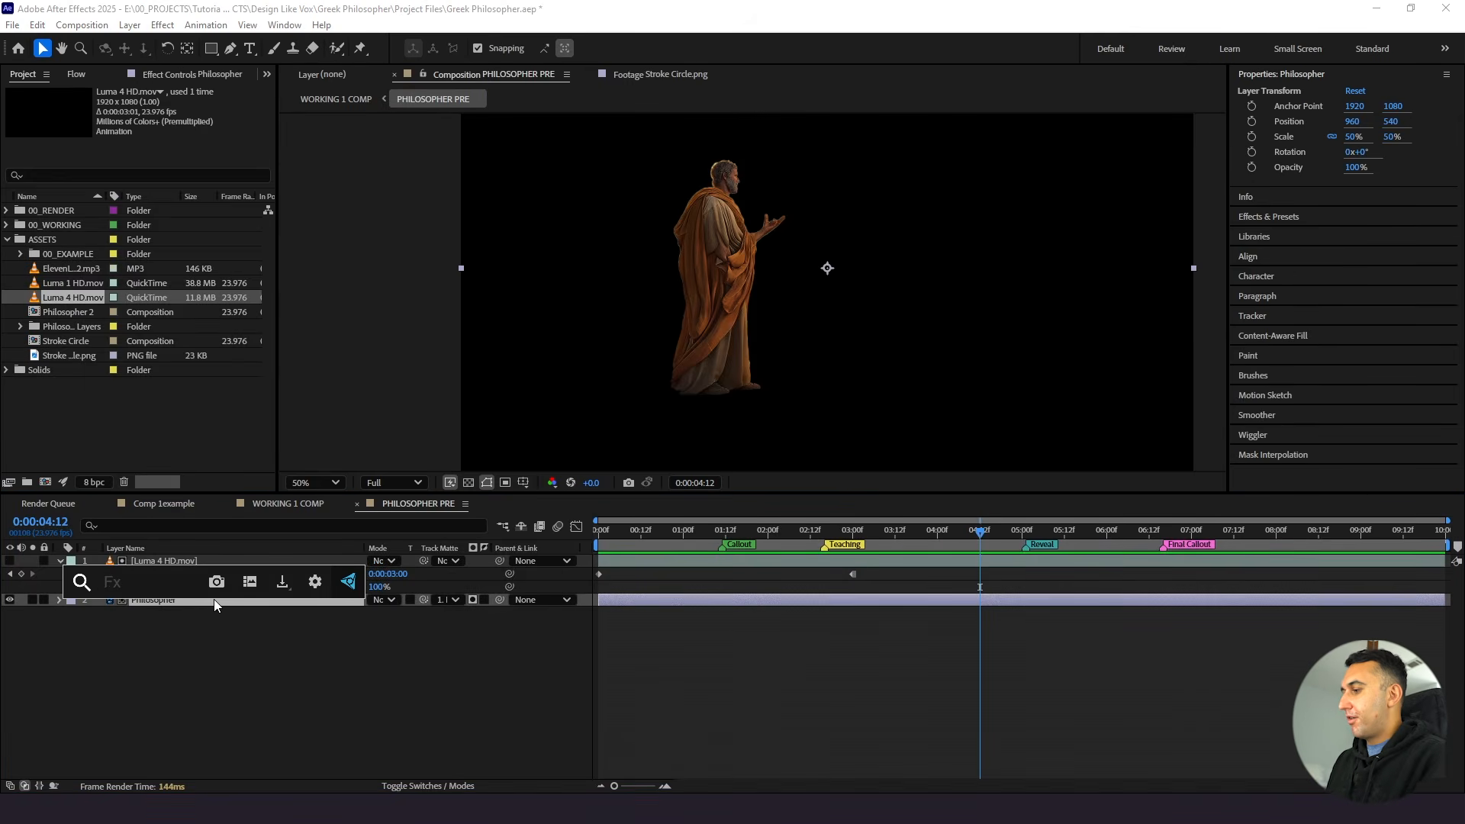
text(cur)
key(Return)
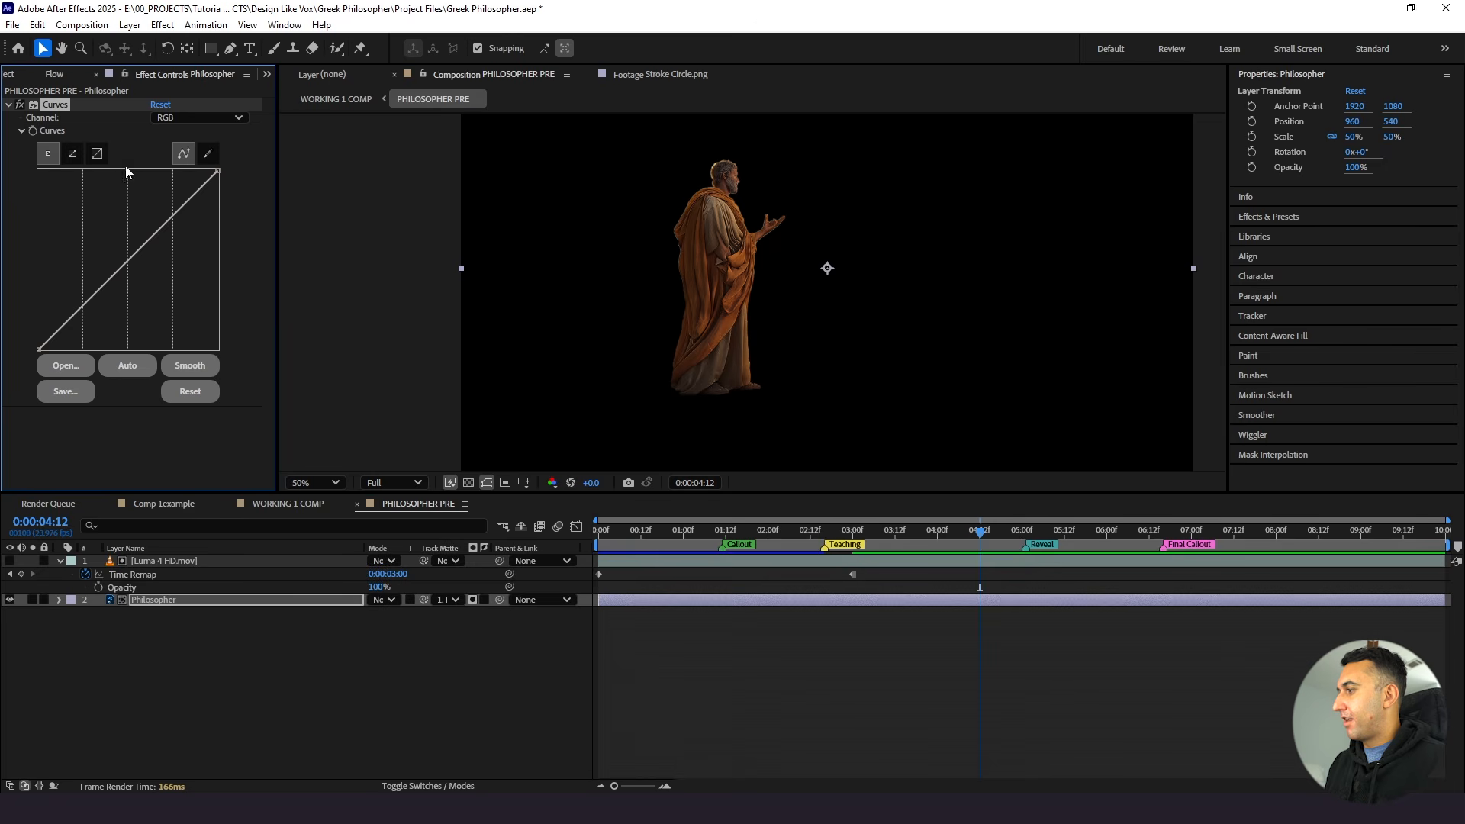
Brighten the philosopher by raising the upper part of the RGB curve and adding a control point in the shadows
drag(186, 198, 152, 189)
scroll(565, 190, up, 1)
drag(566, 190, 598, 310)
drag(154, 190, 153, 185)
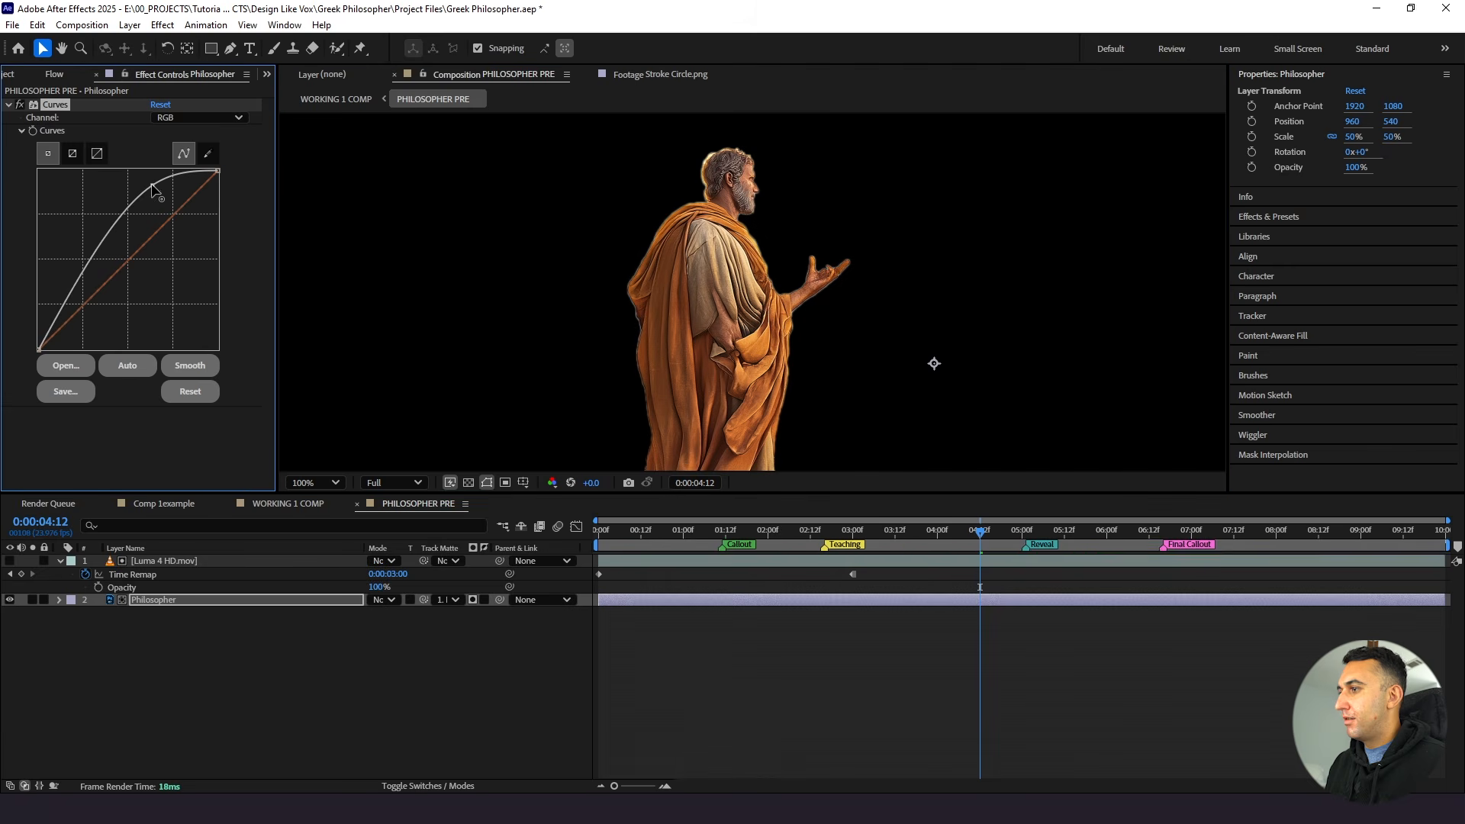
drag(77, 279, 74, 275)
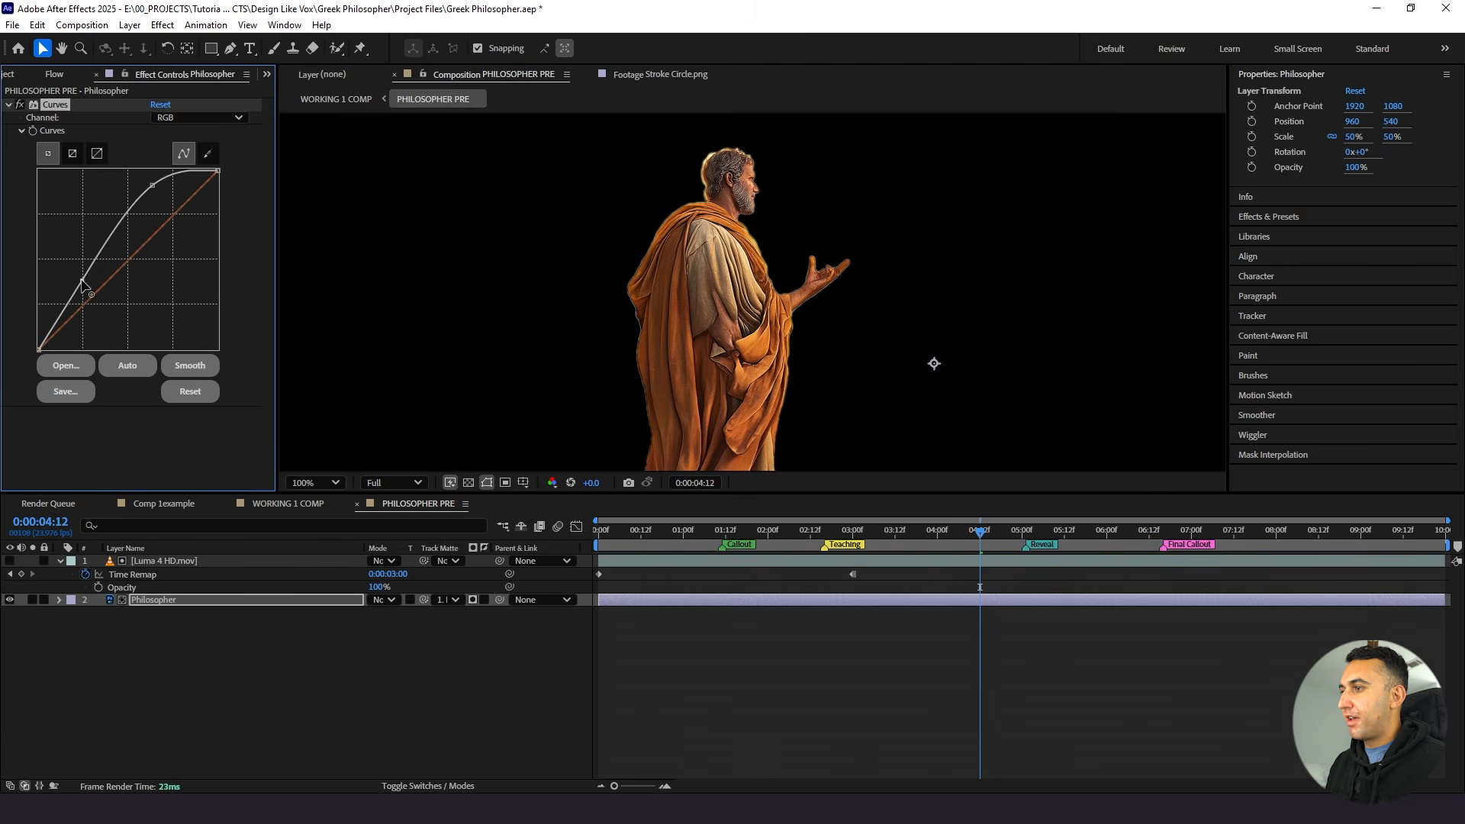
Preview the brightened philosopher's reveal in WORKING 1 COMP
click(291, 504)
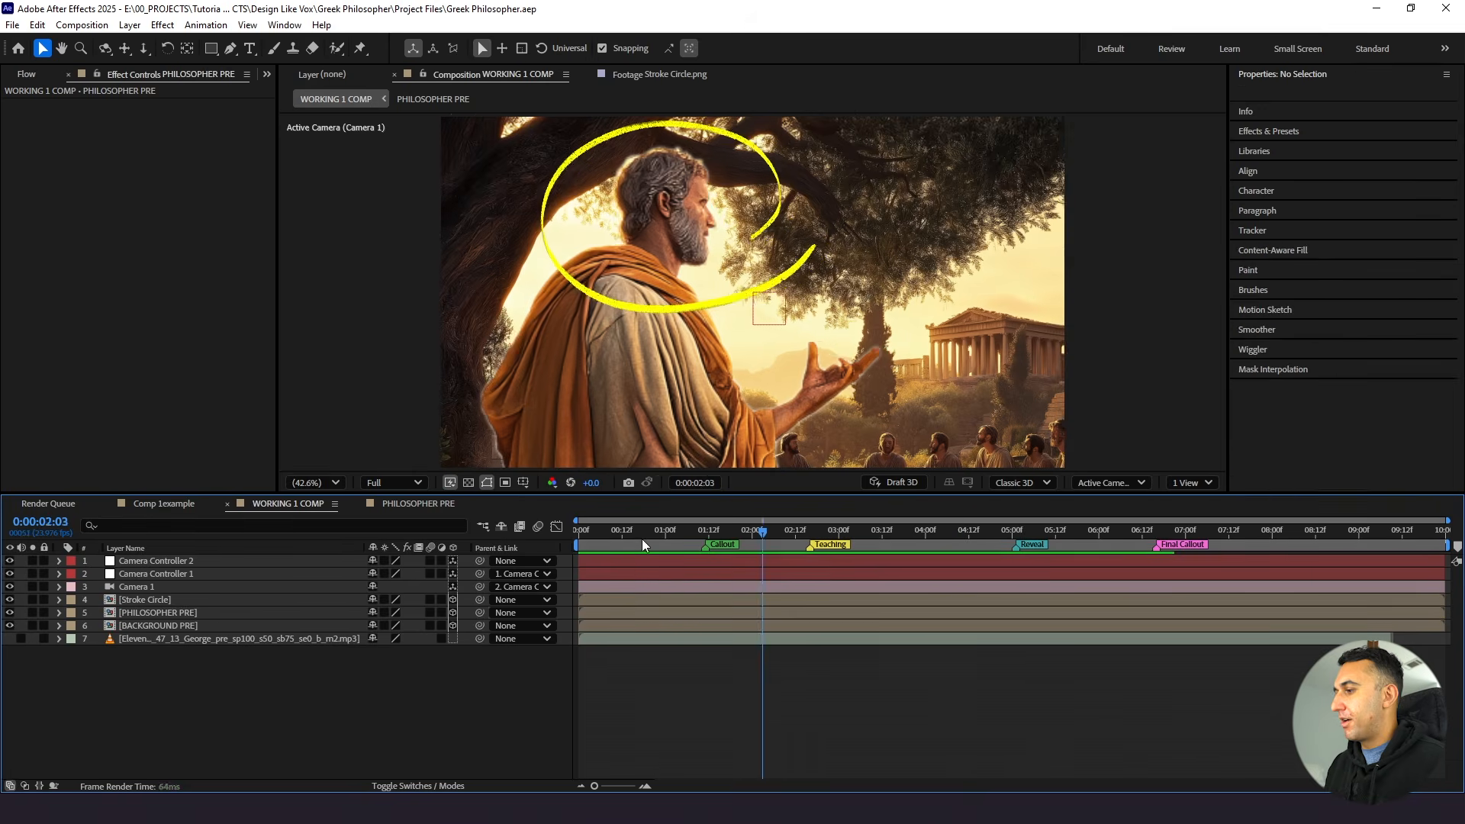
drag(642, 539, 612, 537)
key(space)
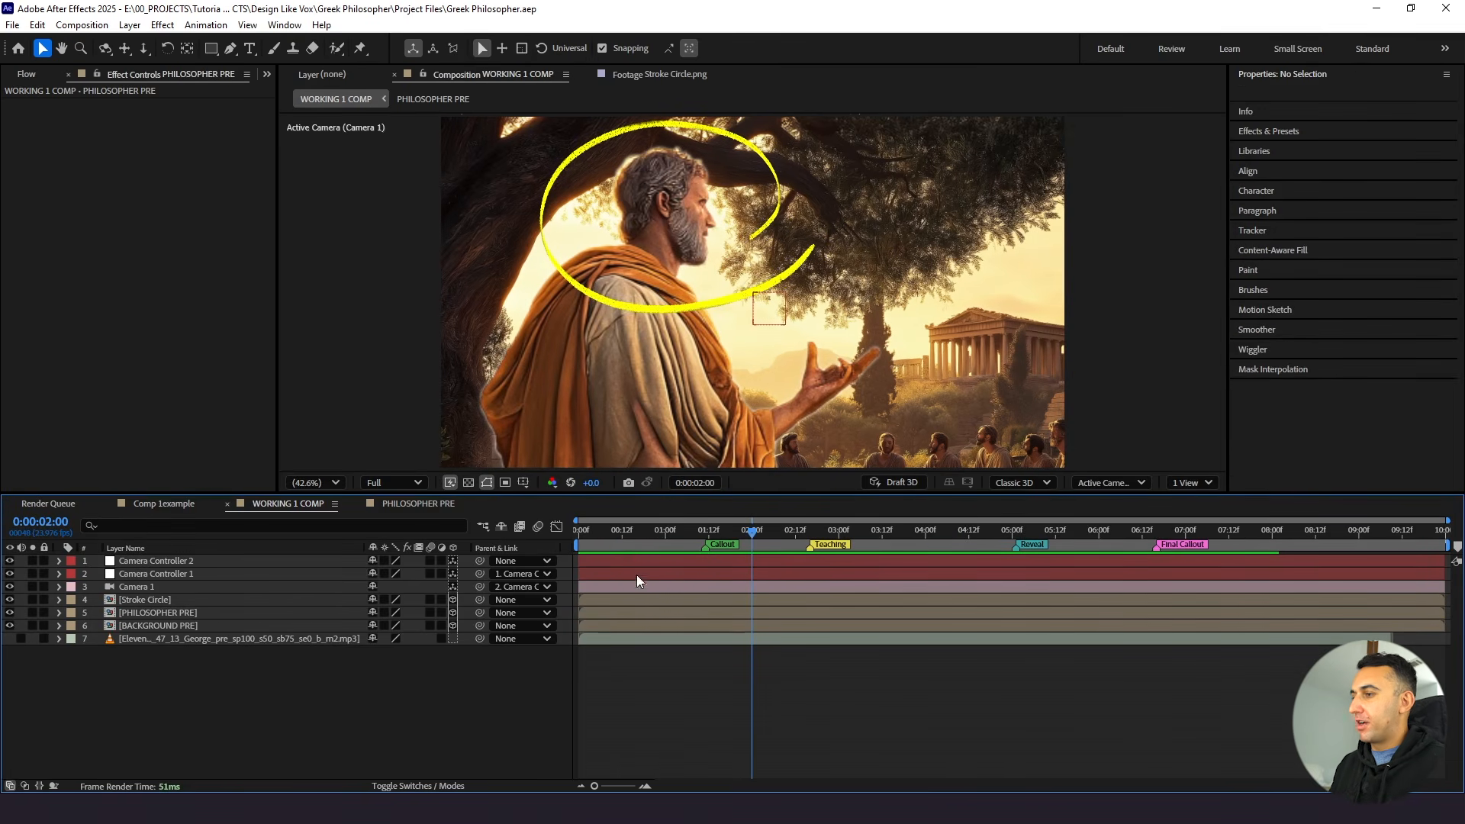
Duplicate the Luma 4 HD.mov and Philosopher layers in PHILOSOPHER PRE and stack them as two matte-and-figure pairs
click(430, 501)
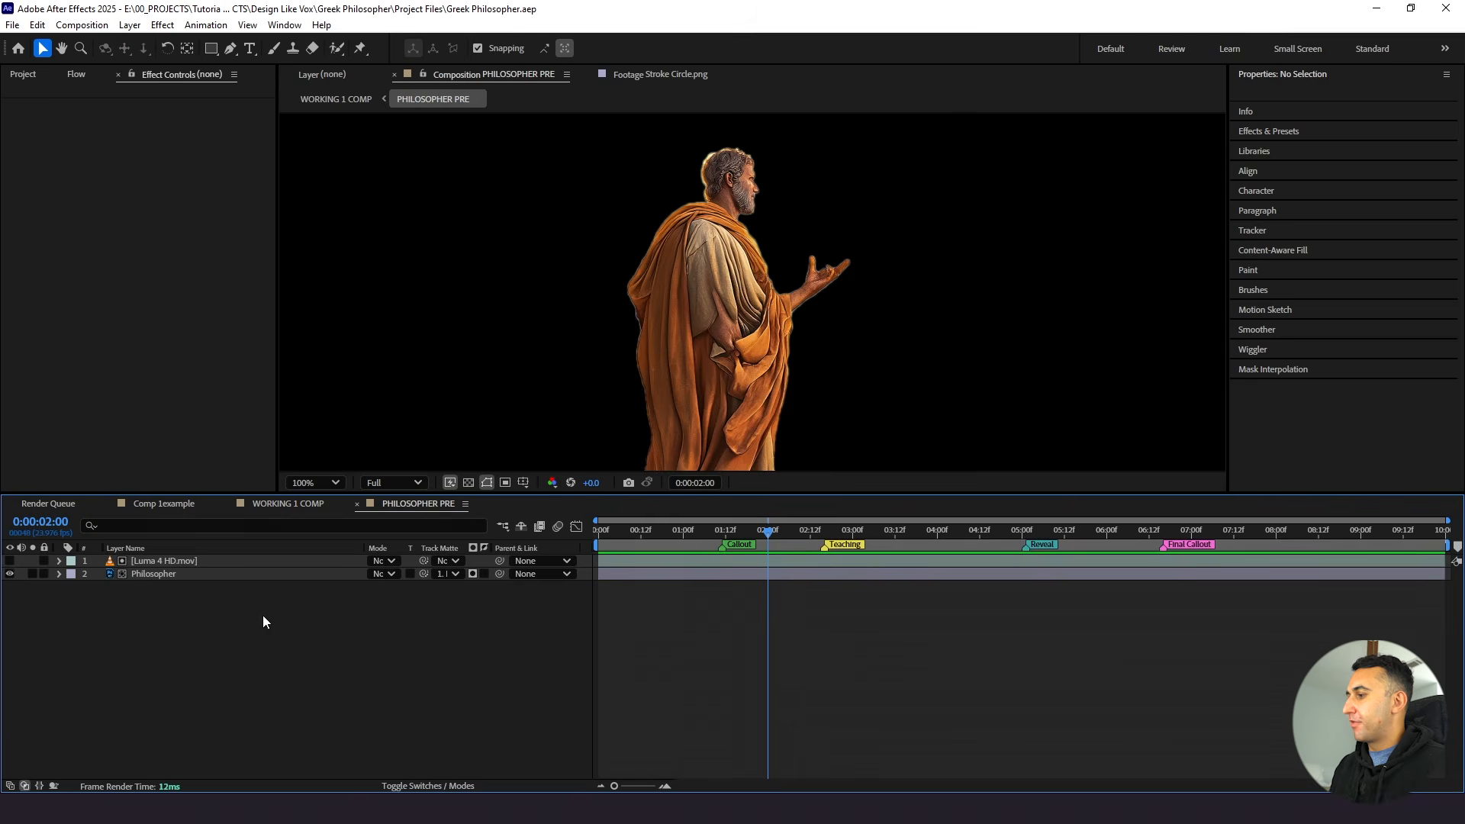
click(161, 575)
key(ctrl+a)
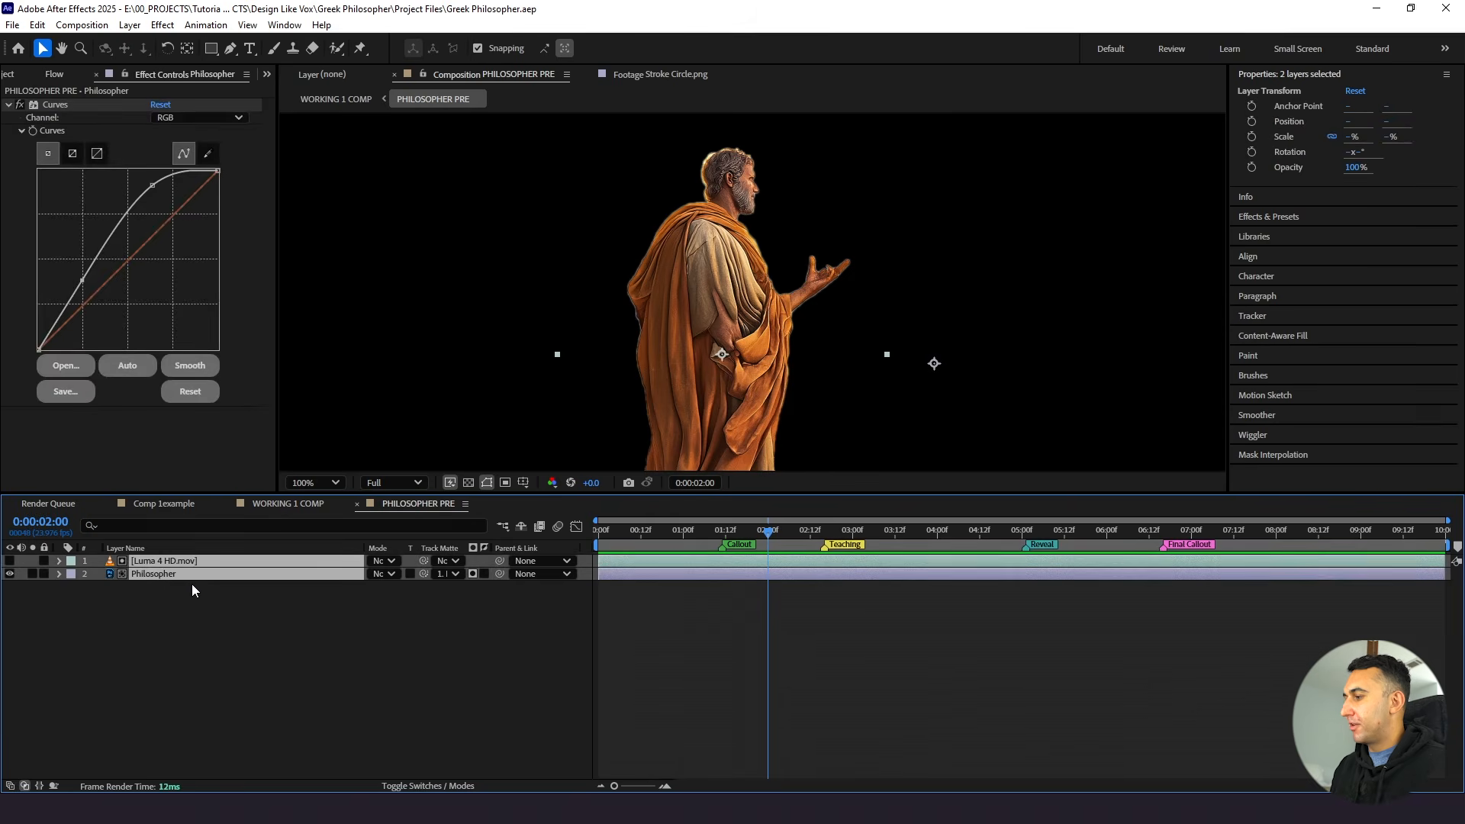
key(ctrl+d)
mouse_move(180, 585)
mouse_down()
mouse_move(171, 618)
mouse_move(161, 568)
mouse_up()
Label the upper matte and Philosopher pair Orange and preview the reveal
click(71, 574)
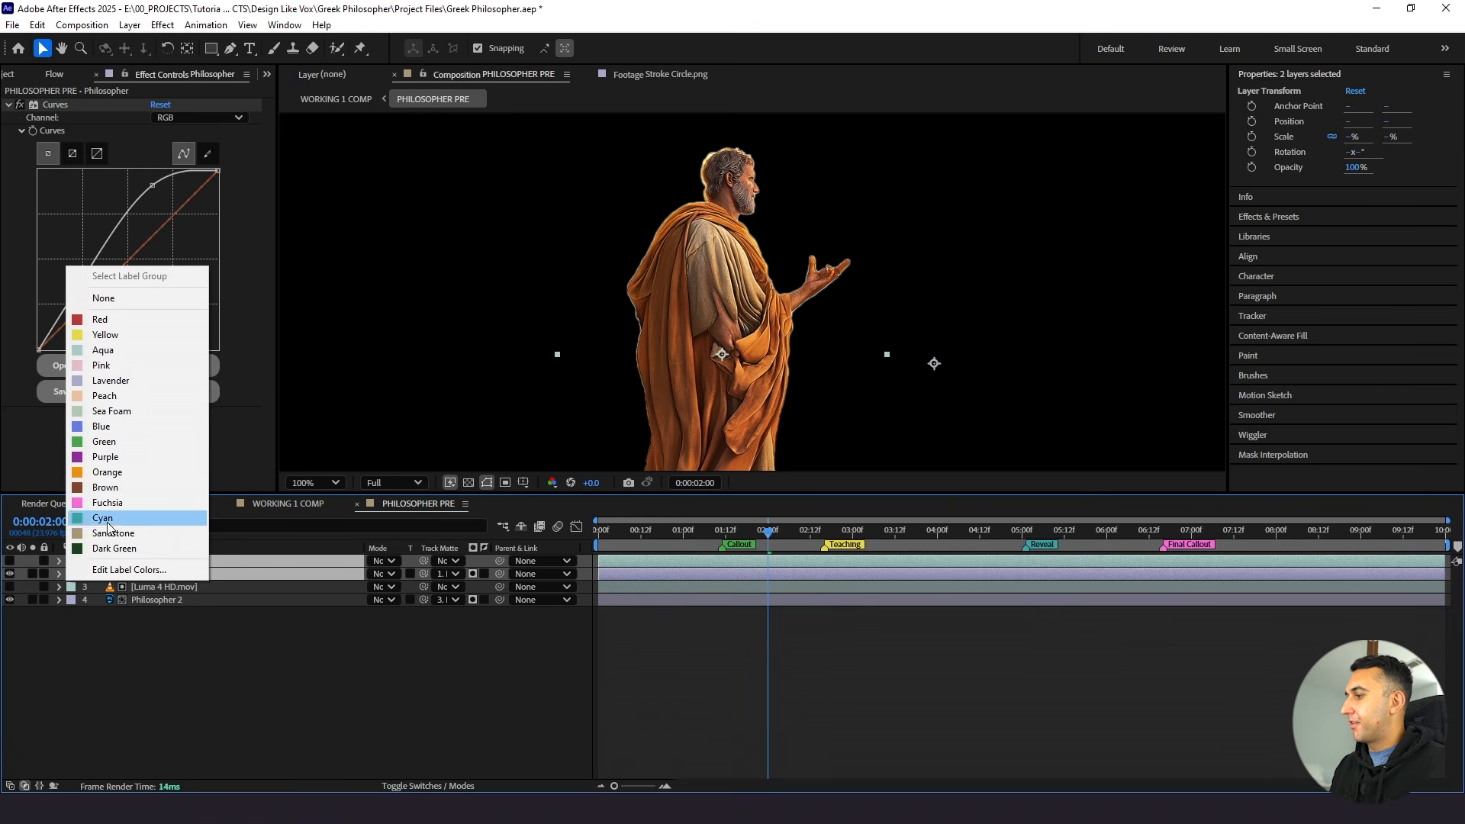
click(107, 473)
click(204, 670)
click(631, 537)
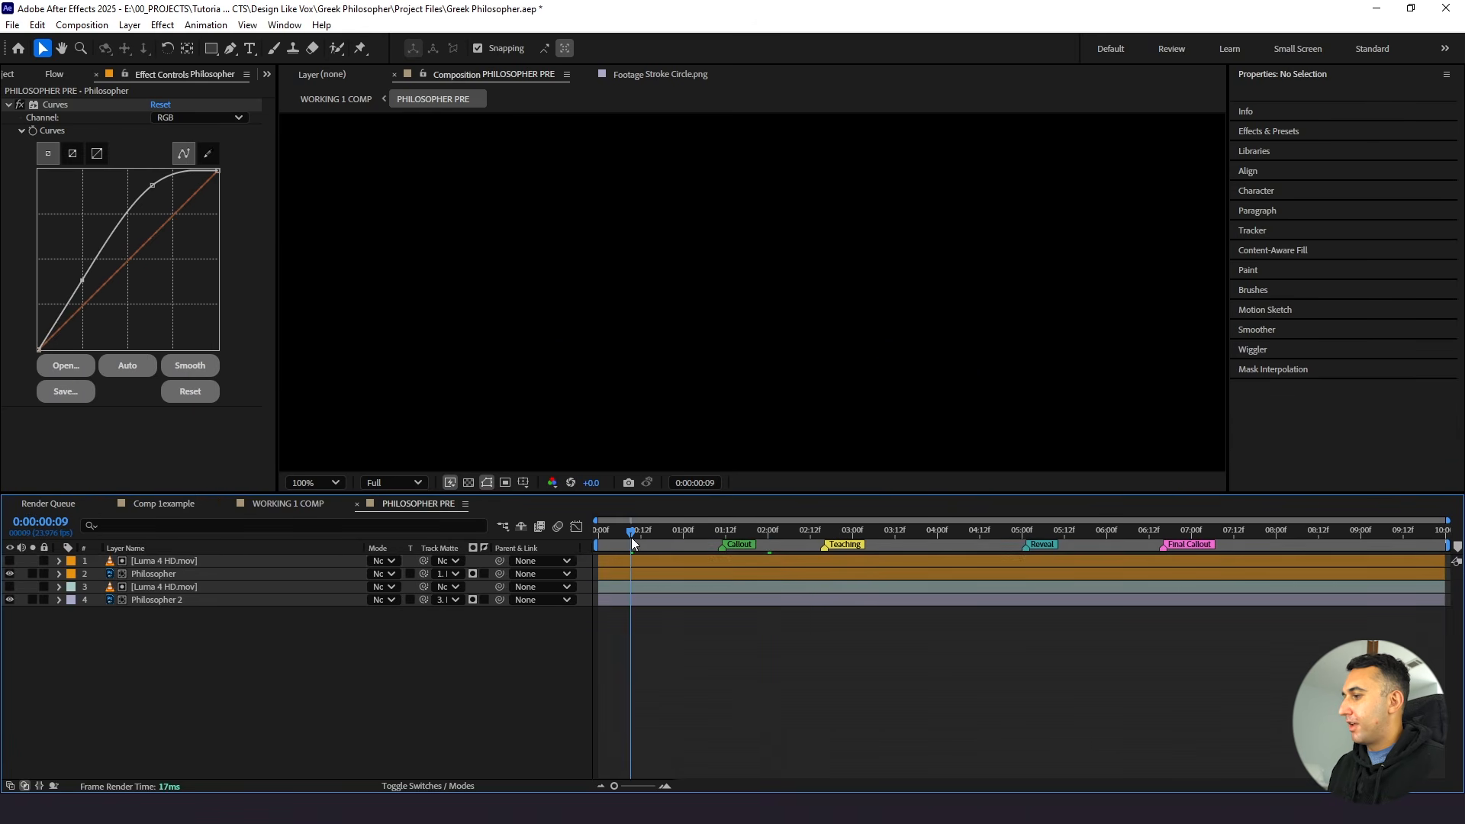
key(space)
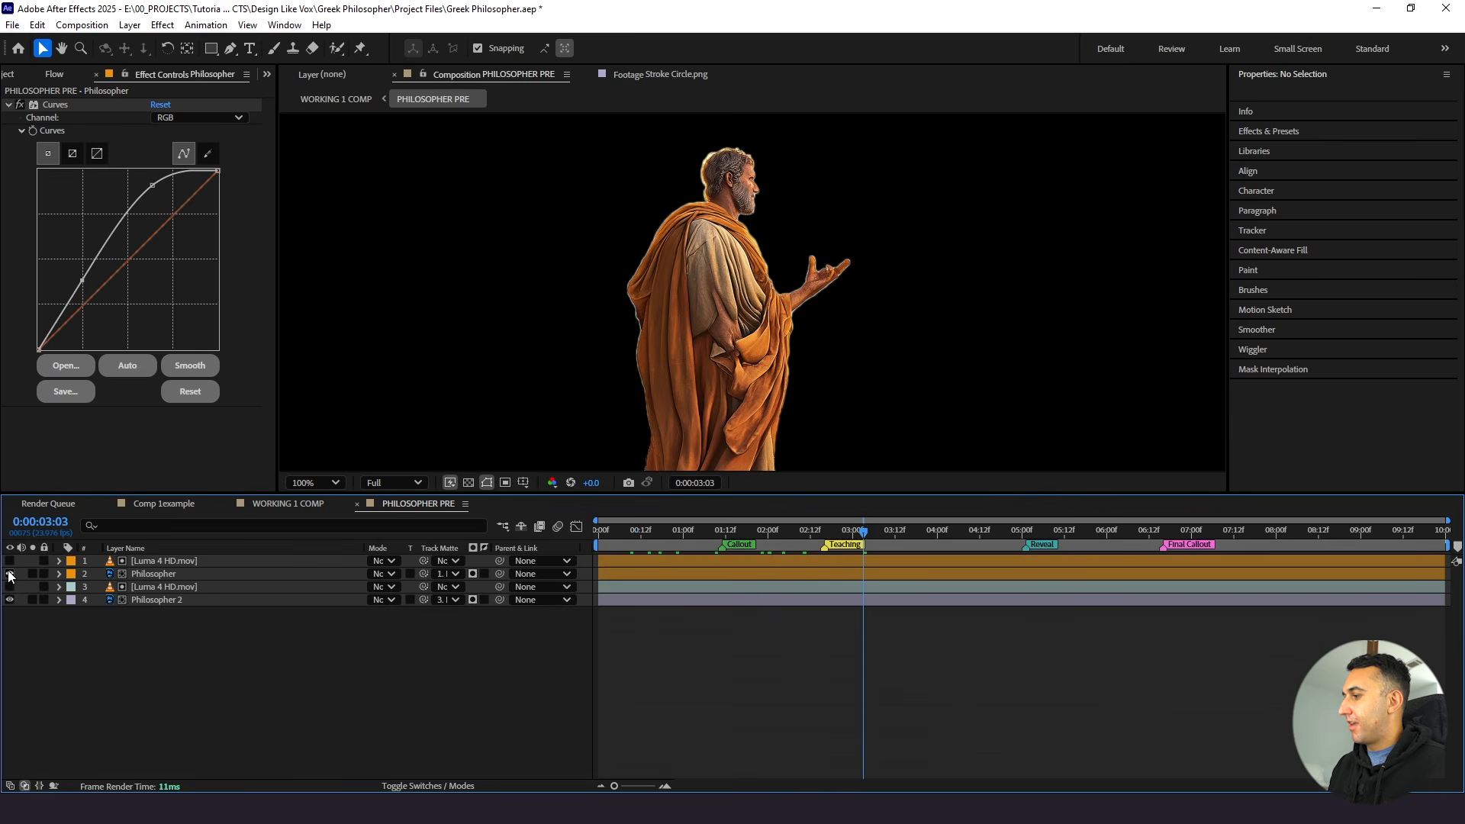
With the upper Philosopher layer hidden, replace Philosopher 2's Curves effect with Black & White
click(150, 601)
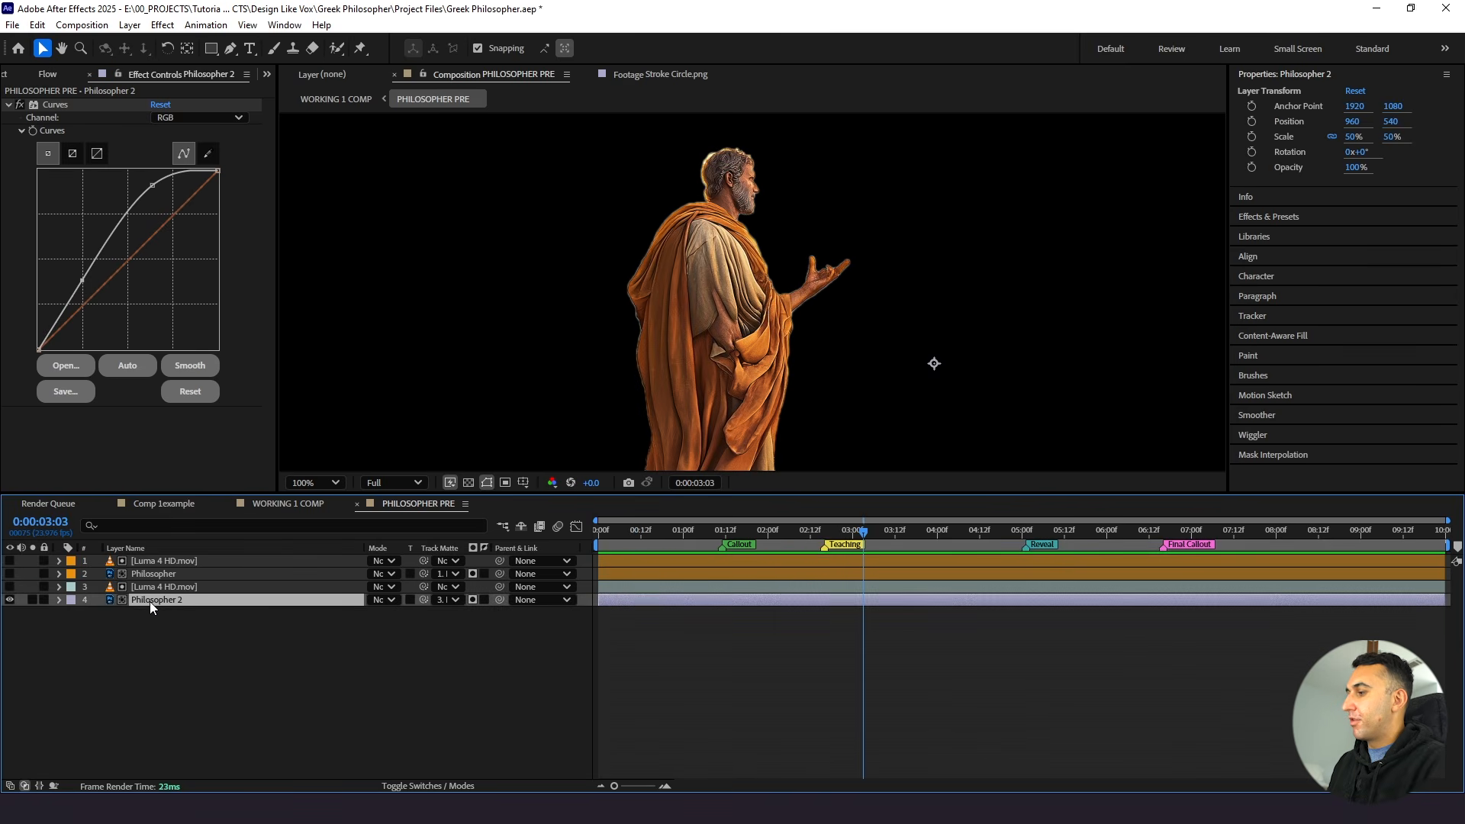
key(ctrl+space)
text(black)
key(Return)
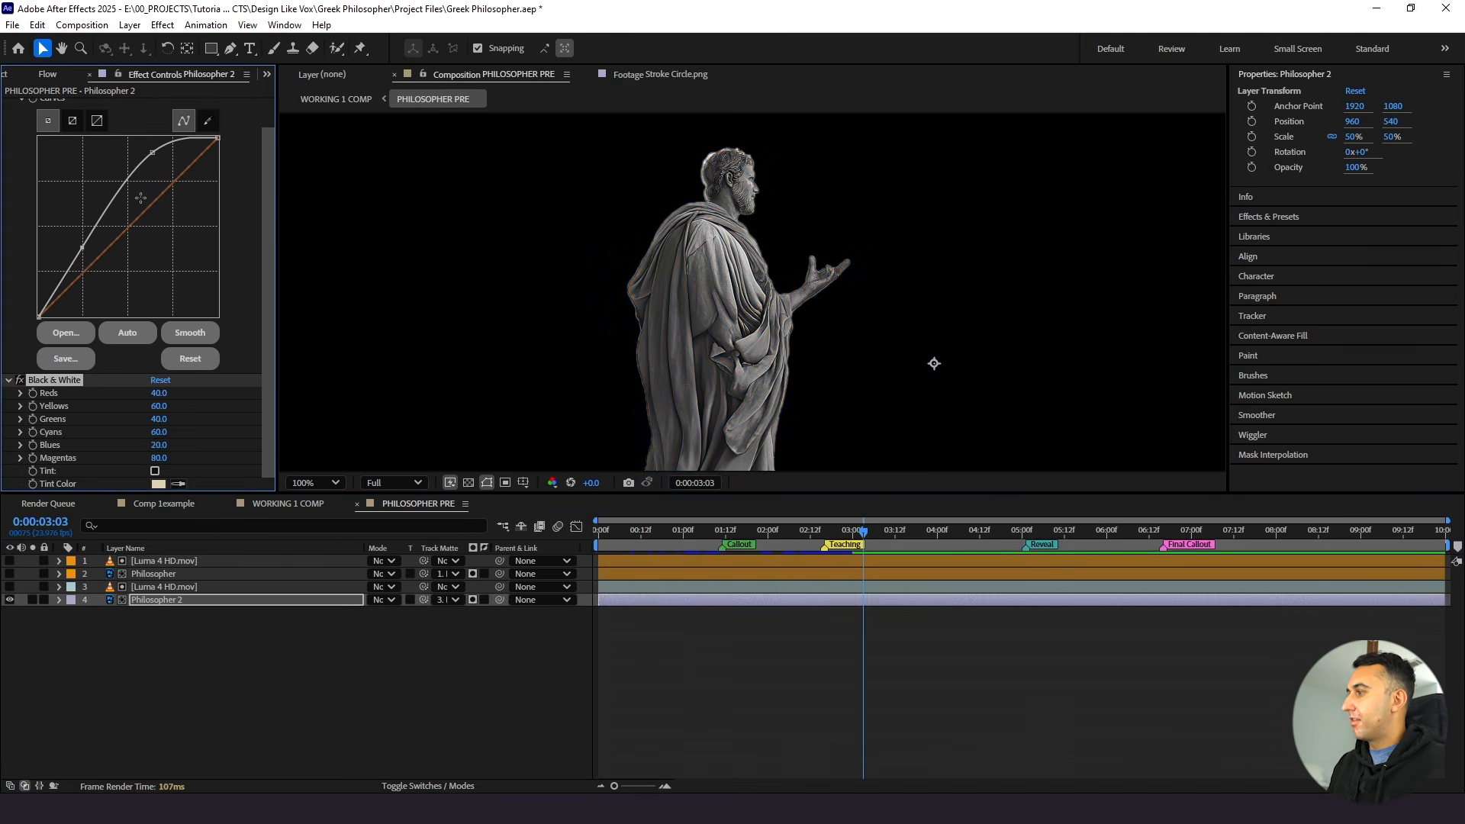
scroll(30, 205, up, 1)
click(54, 106)
key(Delete)
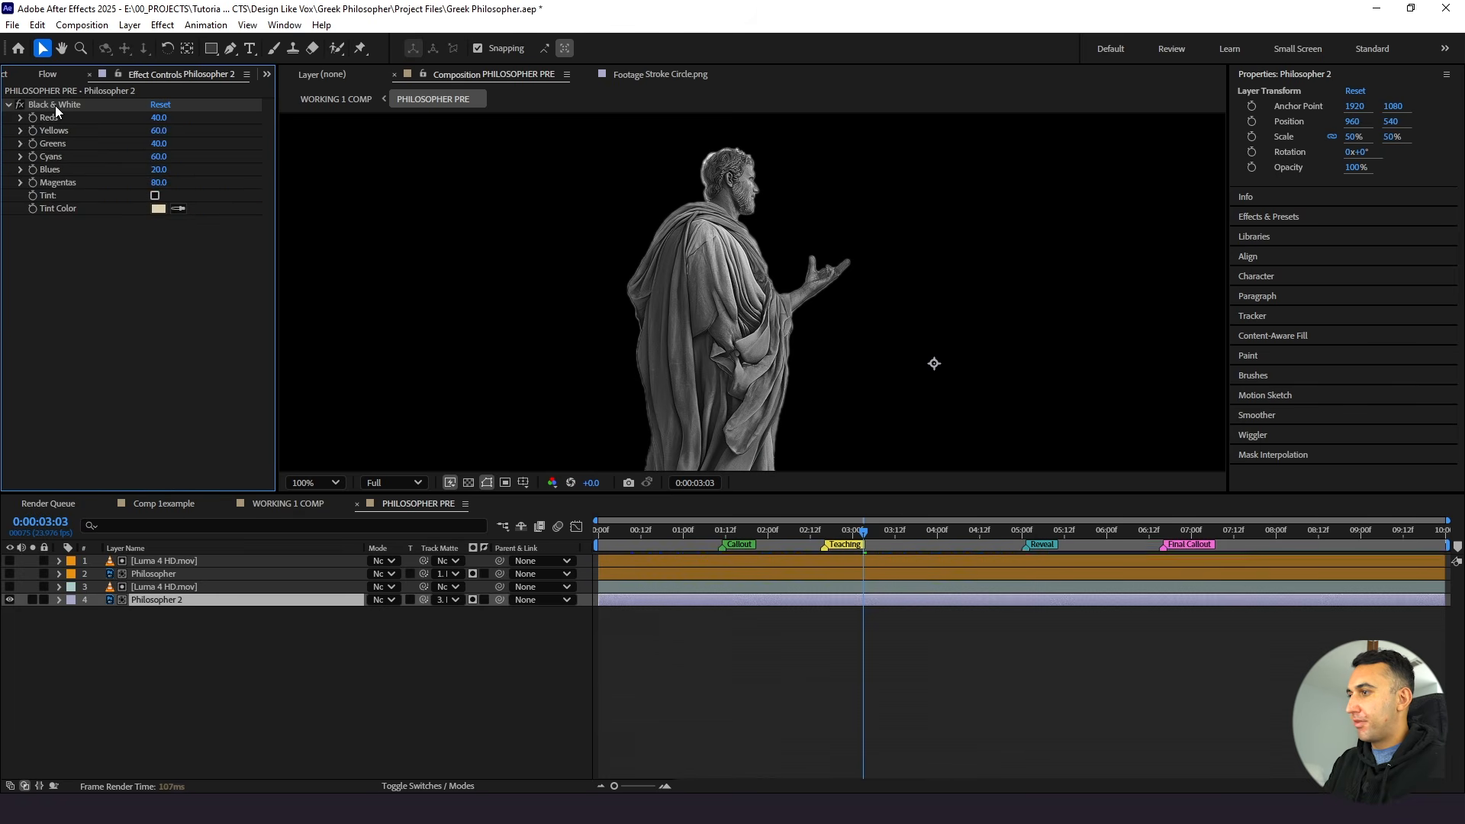
Add a Levels effect to Philosopher 2 and set Input White to 102 and Gamma to 0.65
click(8, 105)
click(151, 597)
key(ctrl+space)
text(leve)
key(Return)
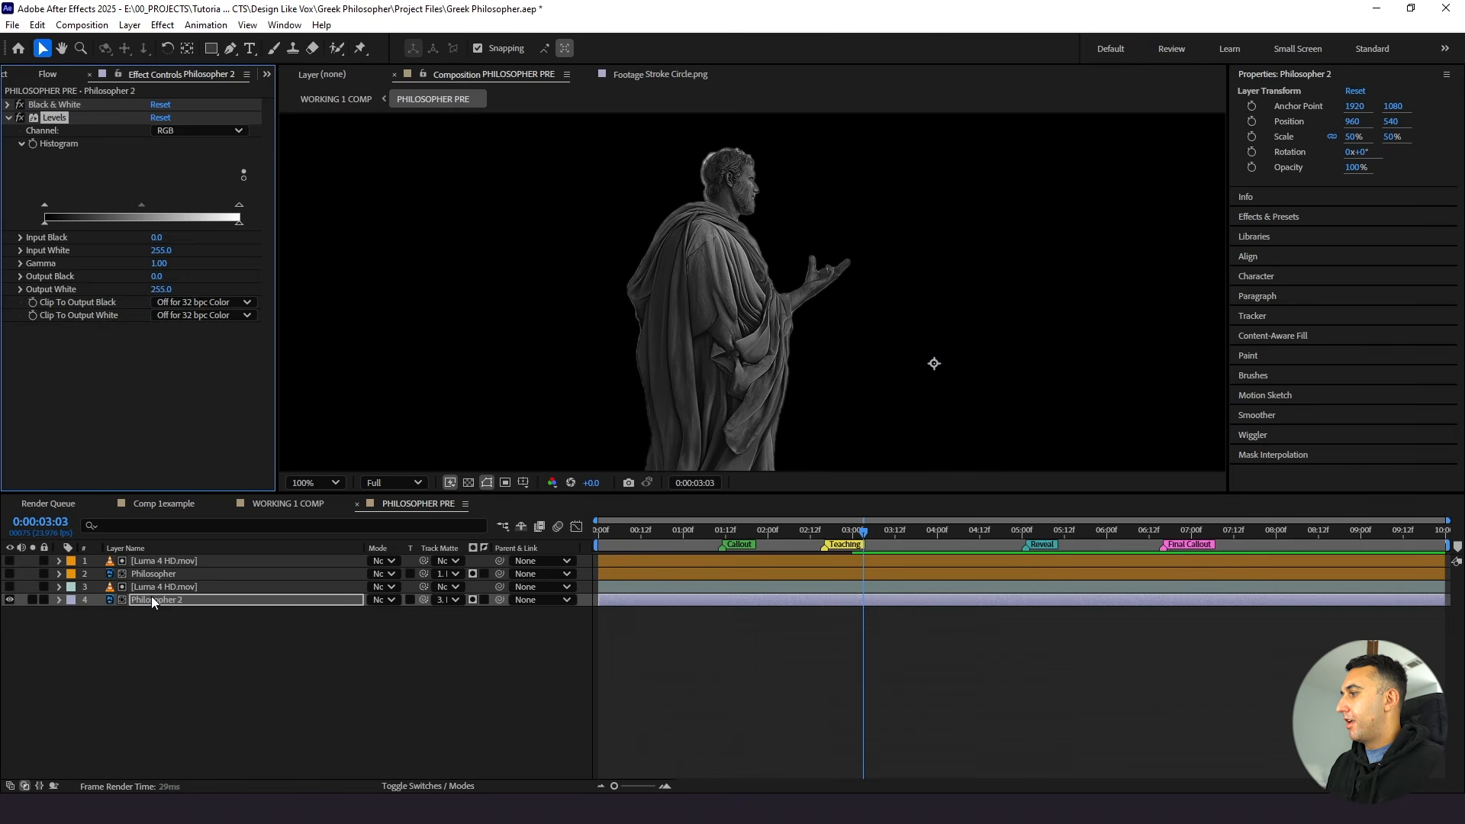
drag(241, 208, 128, 215)
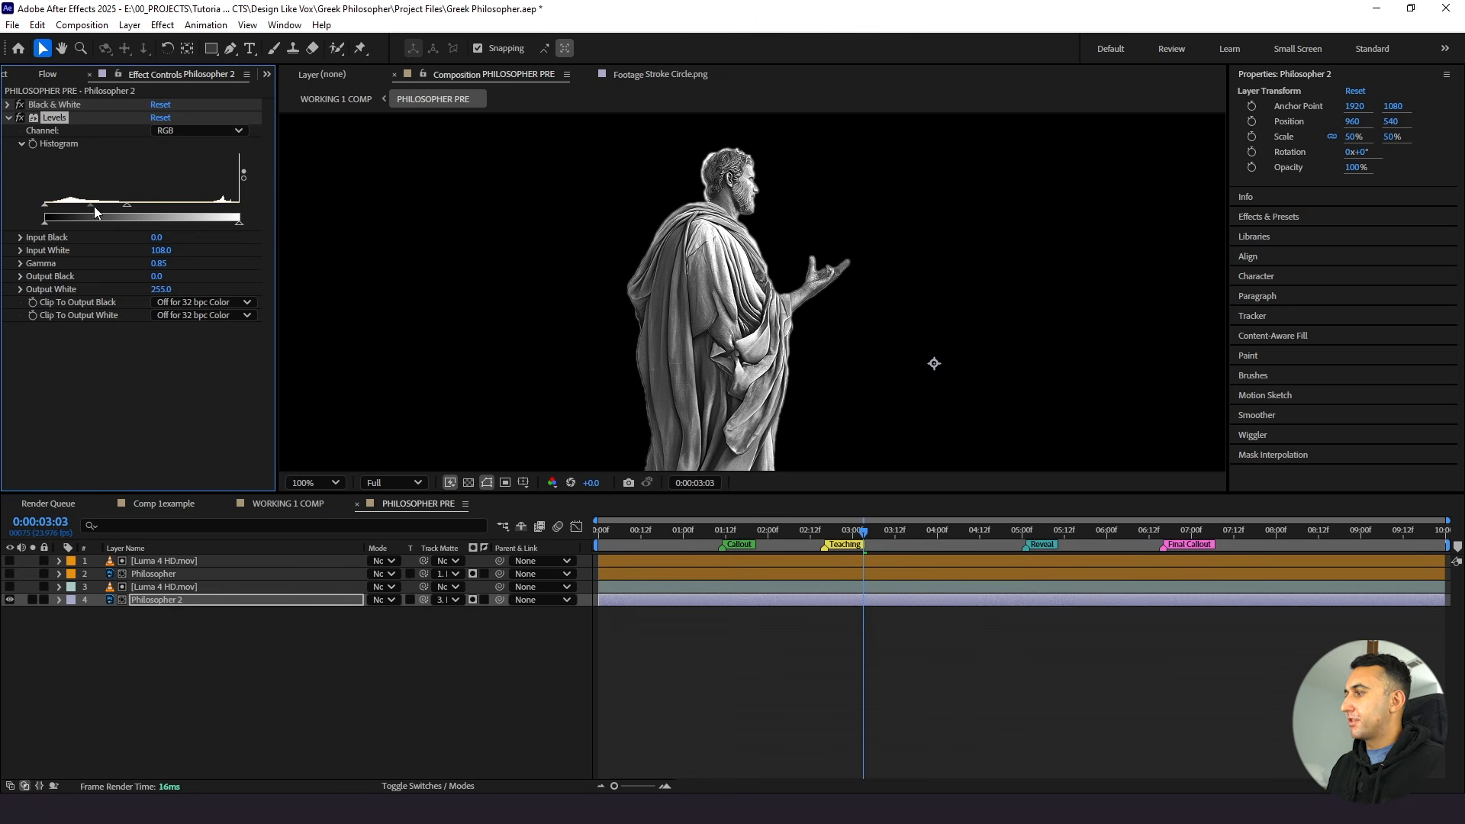
drag(127, 206, 93, 203)
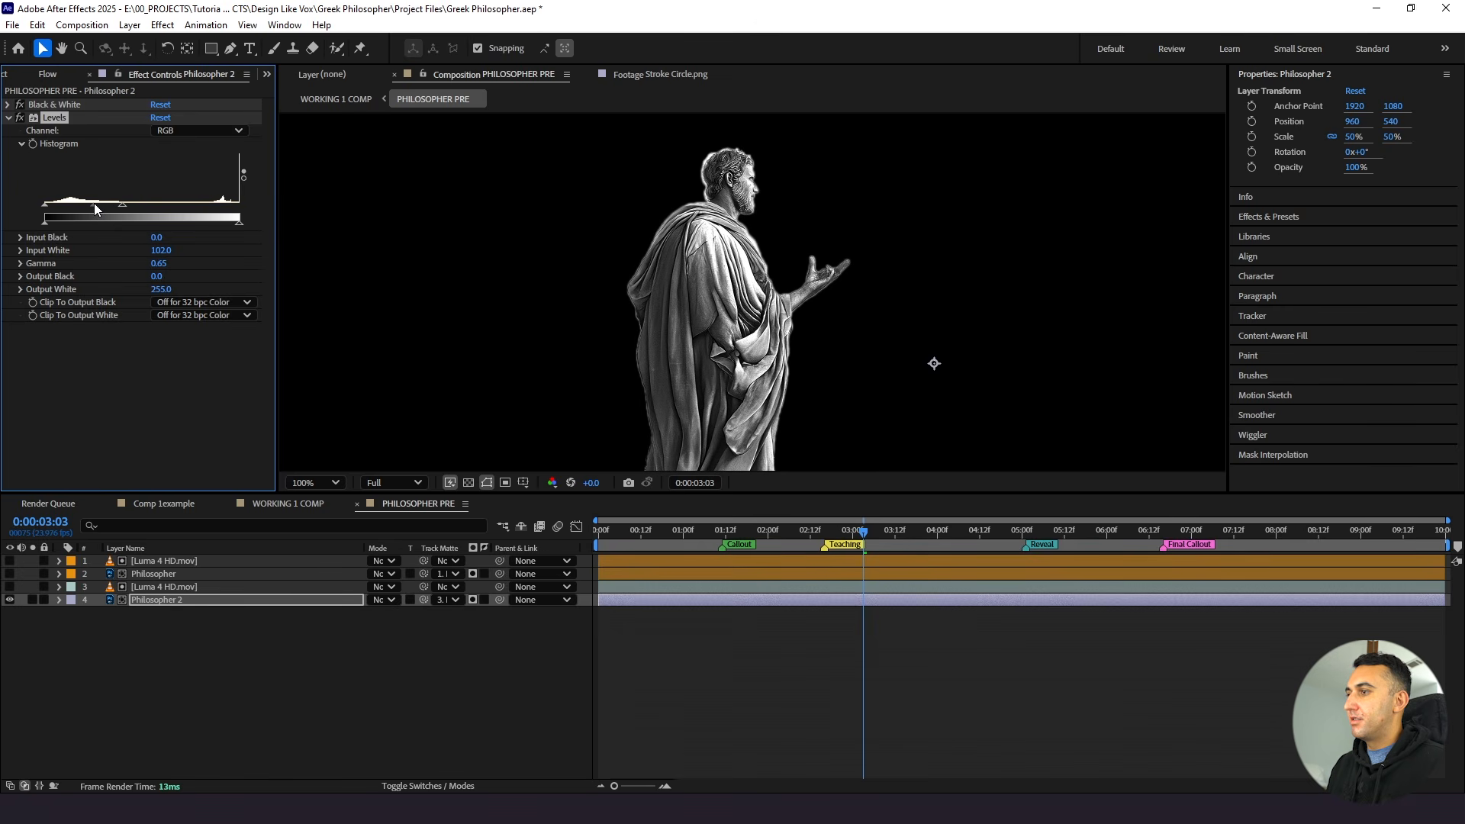
click(61, 655)
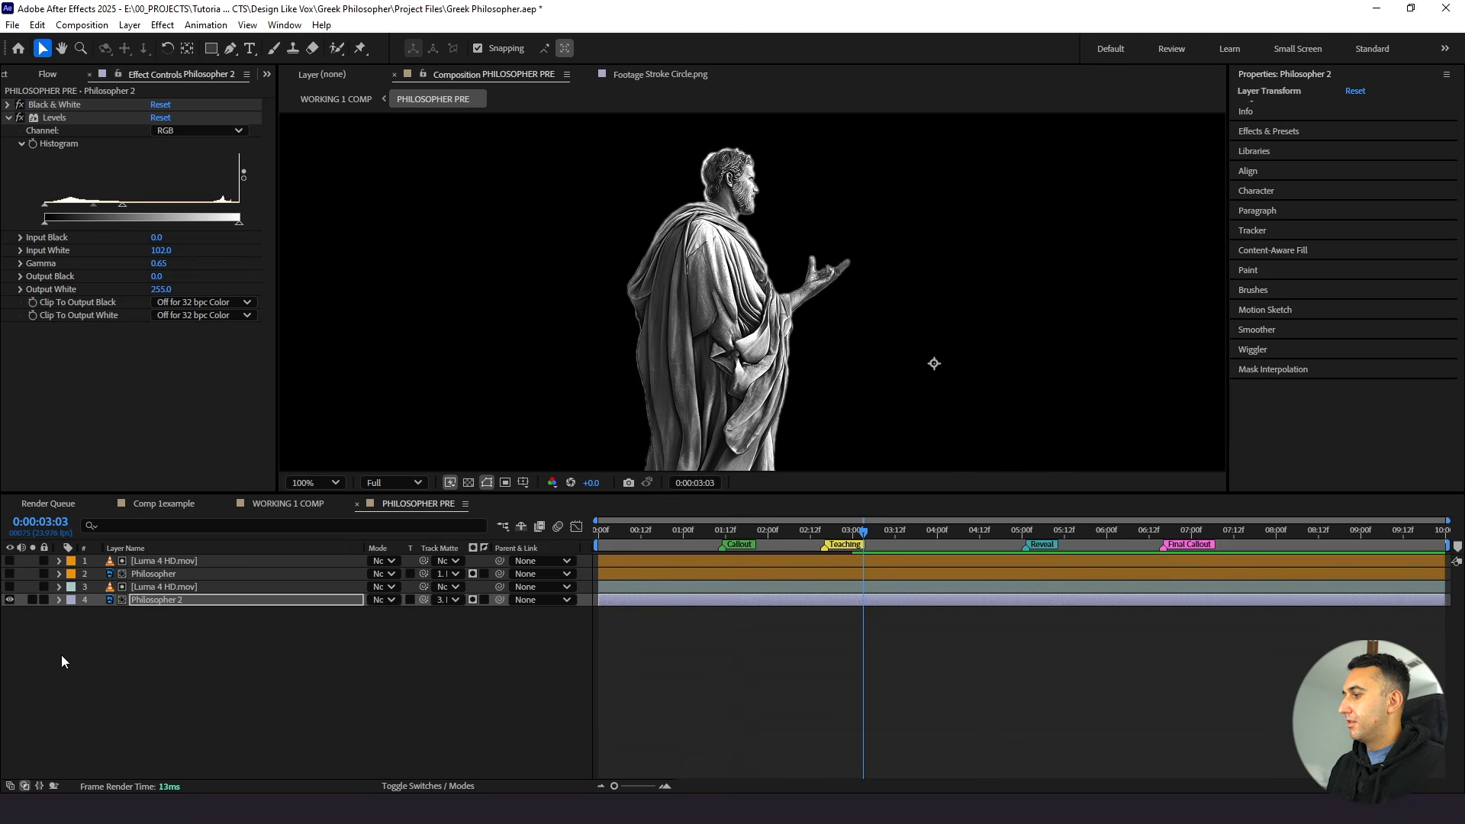
Show the upper Philosopher layer, delay its matte-and-figure pair by about 10 frames, and preview the reveal
click(10, 574)
mouse_move(612, 529)
mouse_down()
mouse_move(598, 530)
mouse_move(631, 537)
mouse_move(638, 560)
mouse_move(599, 528)
mouse_up()
click(629, 577)
shift+click(619, 562)
click(649, 614)
key(space)
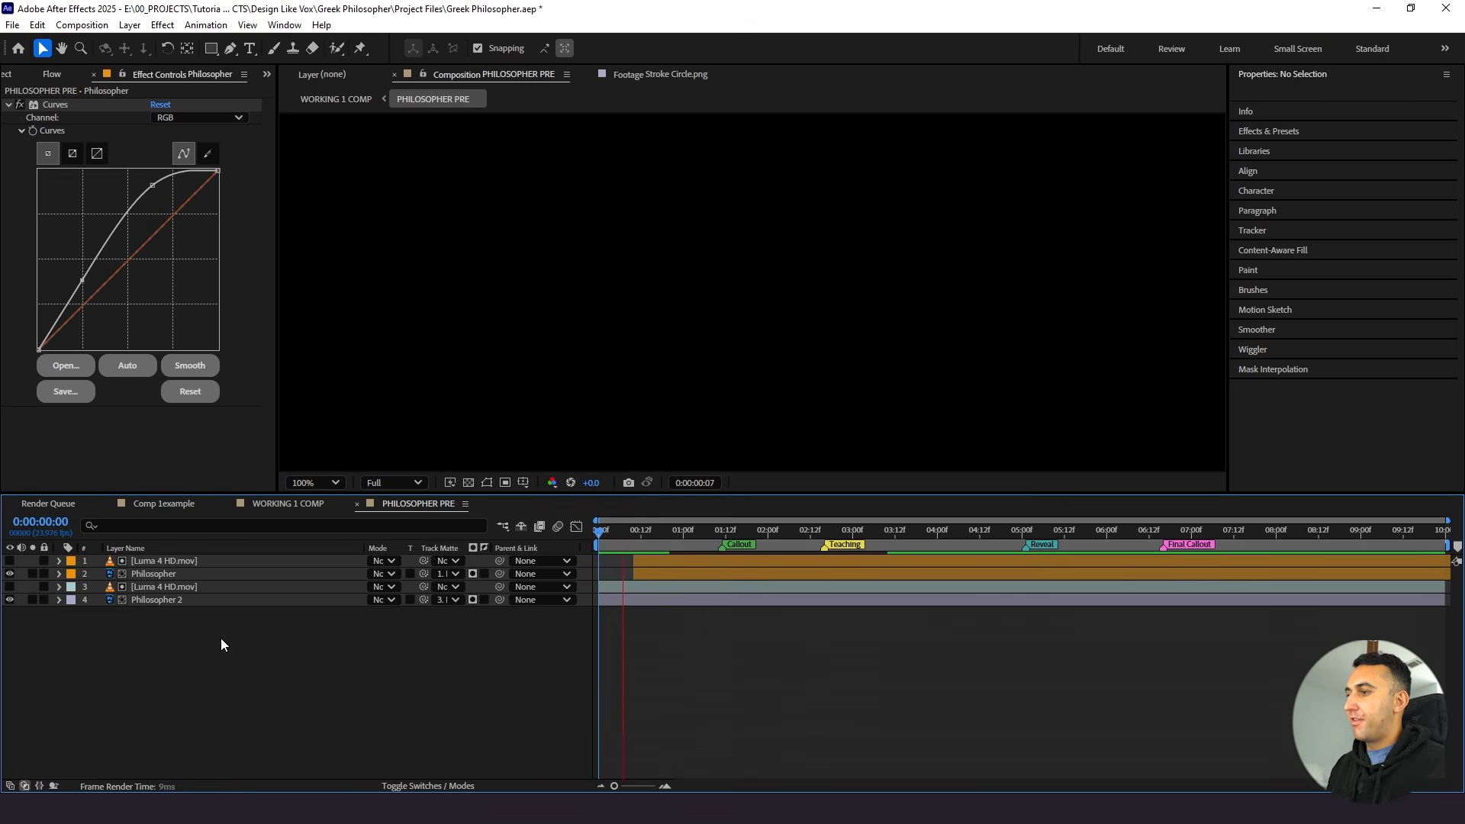
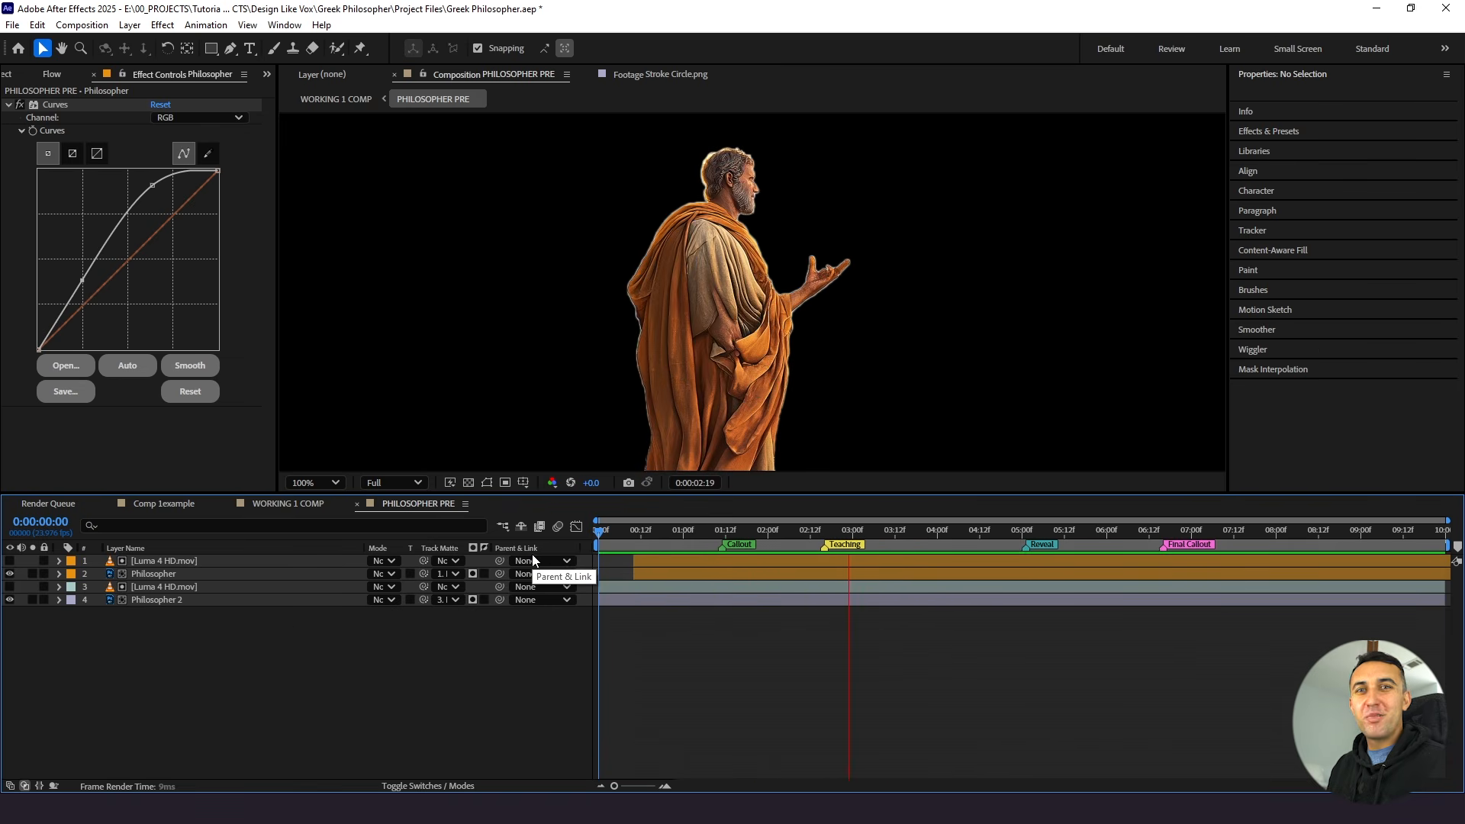
key(space)
Preview the two-stage philosopher reveal from the start of WORKING 1 COMP and scrub to 0:00:00:20
click(282, 506)
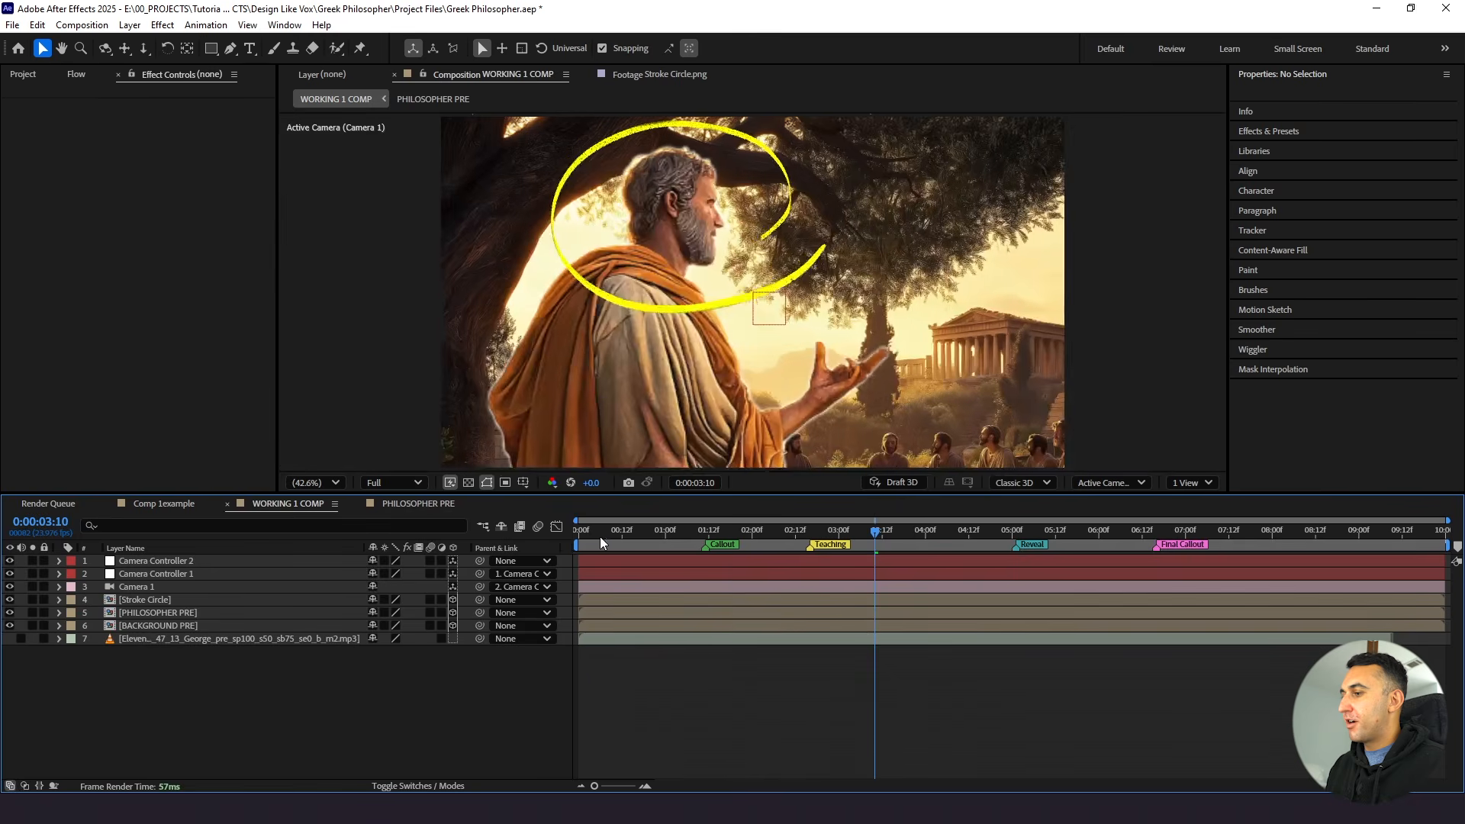
key(Home)
key(space)
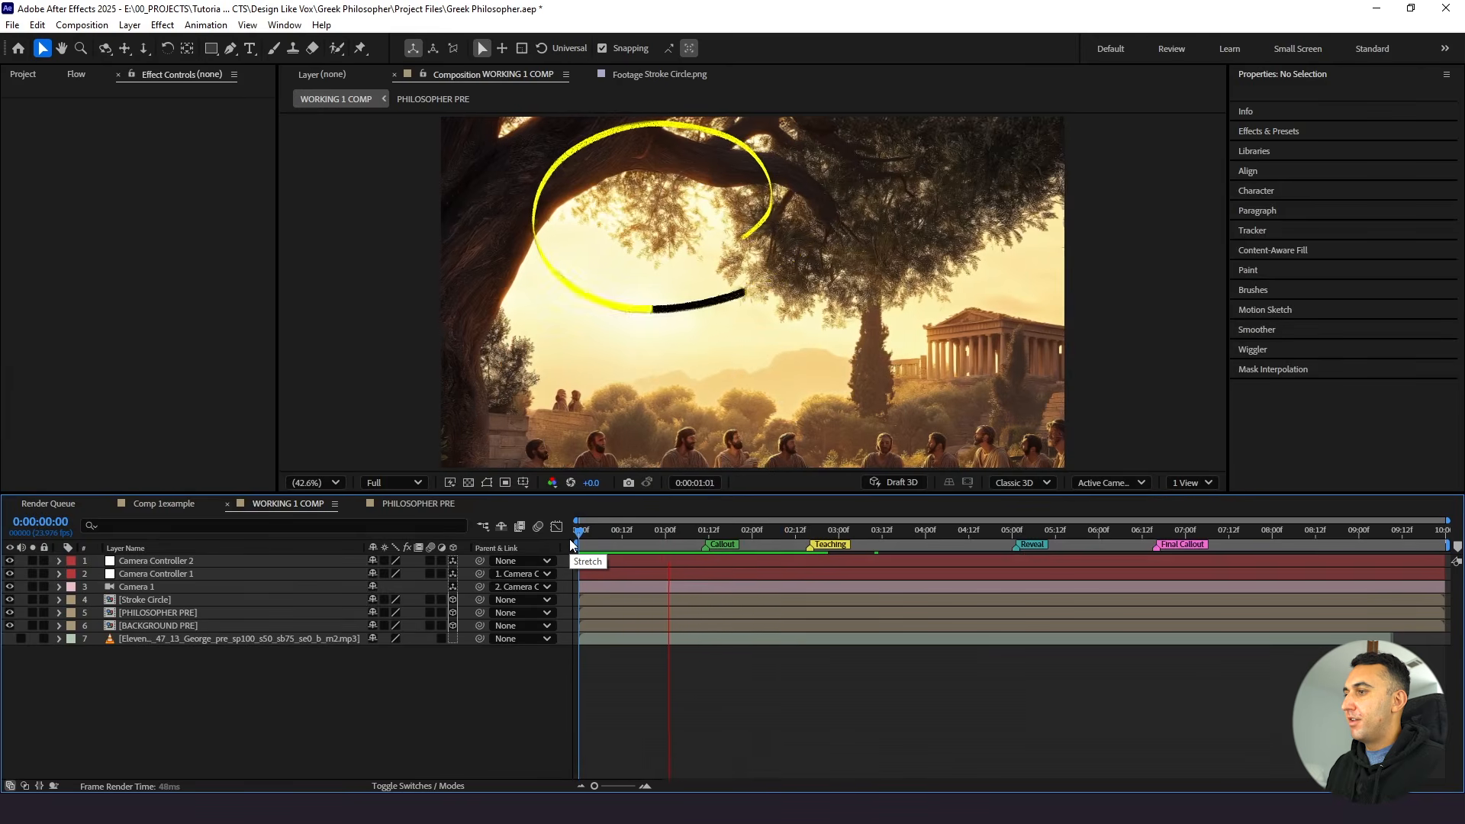
key(space)
mouse_move(639, 529)
mouse_down()
mouse_move(593, 533)
mouse_move(734, 529)
mouse_move(611, 556)
mouse_move(651, 535)
mouse_up()
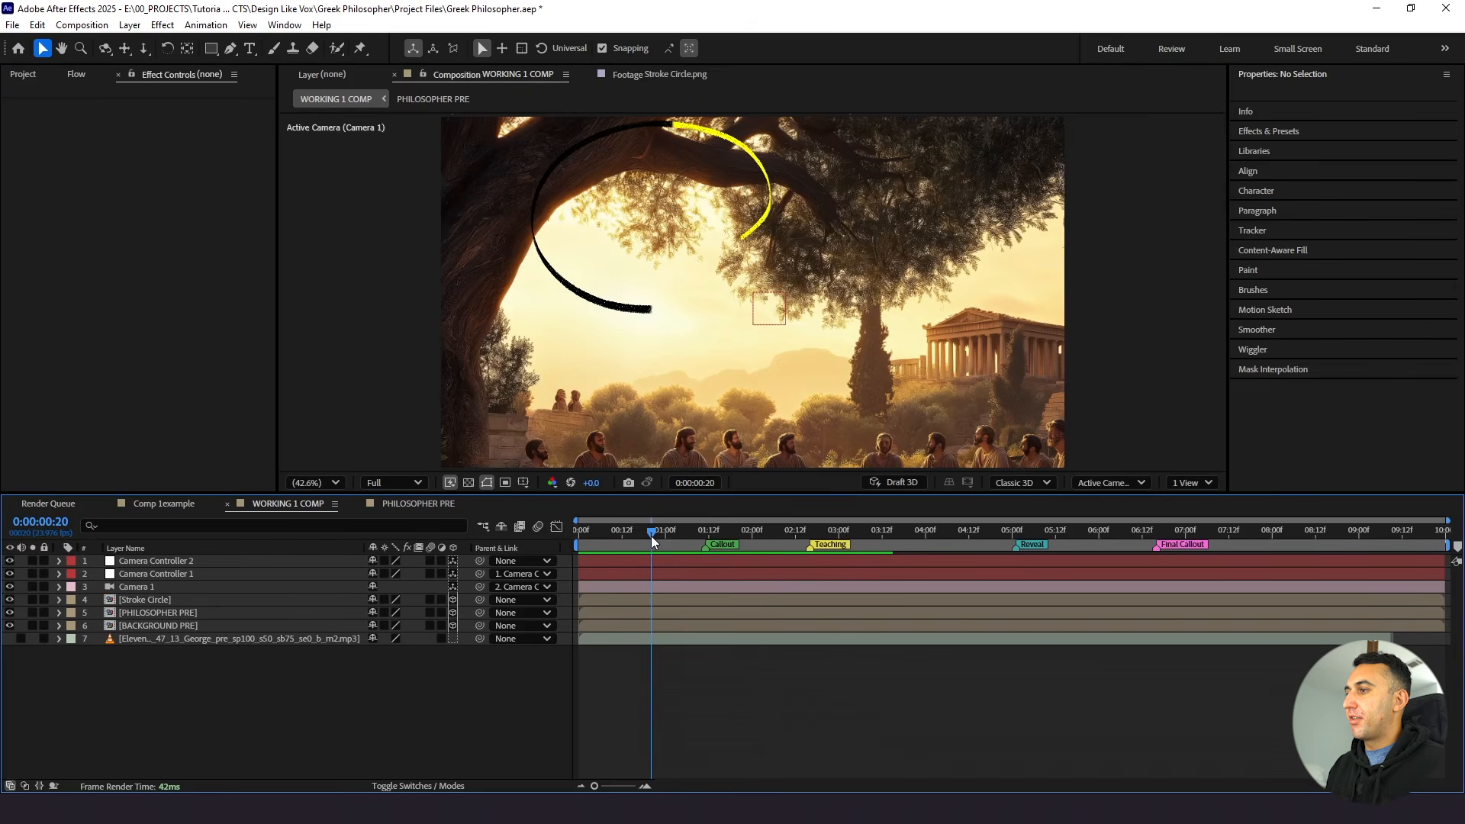
Shift all four layers in PHILOSOPHER PRE about 15 frames earlier and check the timing in WORKING 1 COMP
click(425, 505)
click(657, 601)
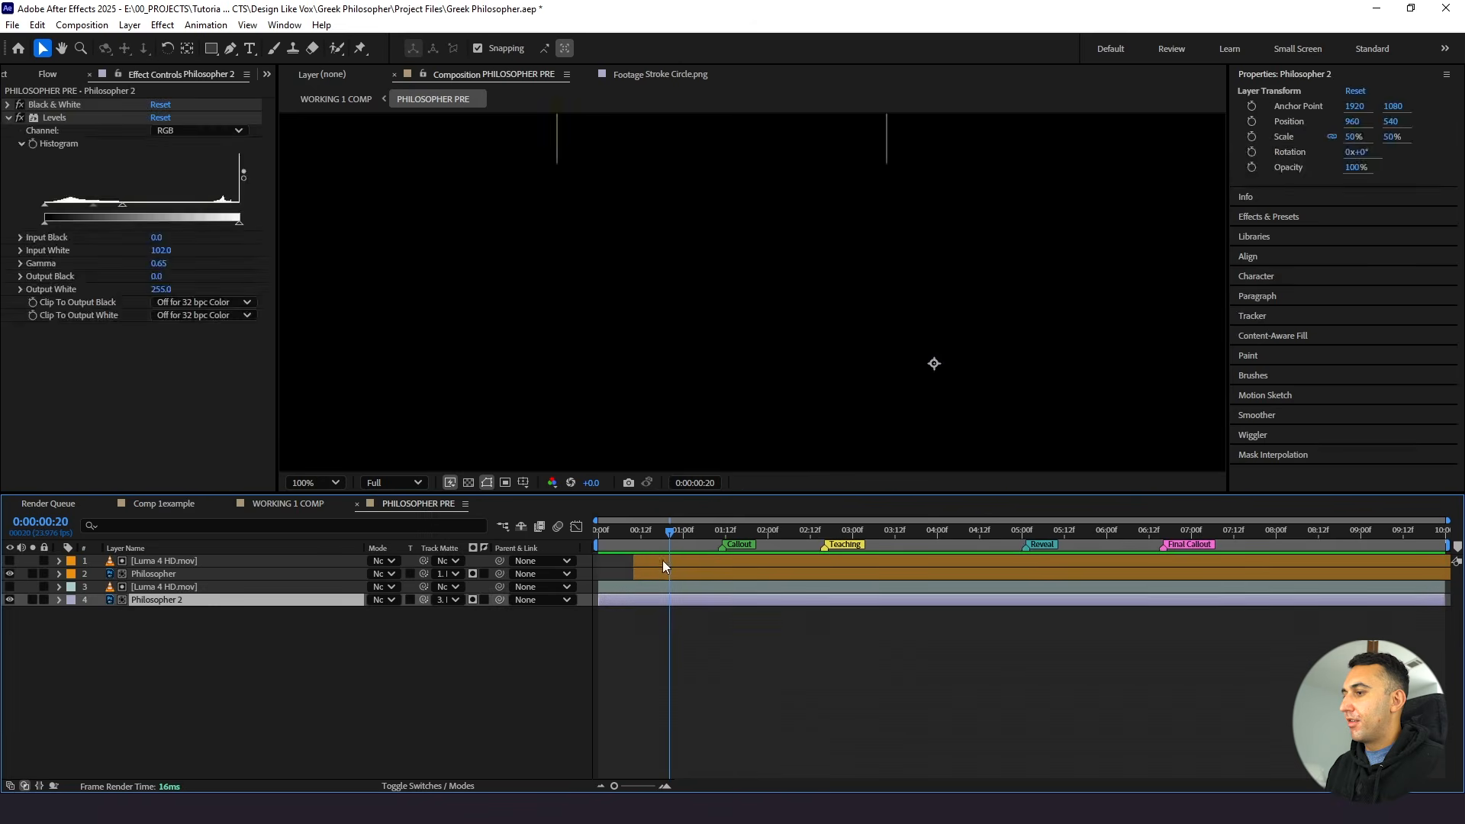
shift+click(663, 560)
drag(679, 560, 639, 561)
click(303, 511)
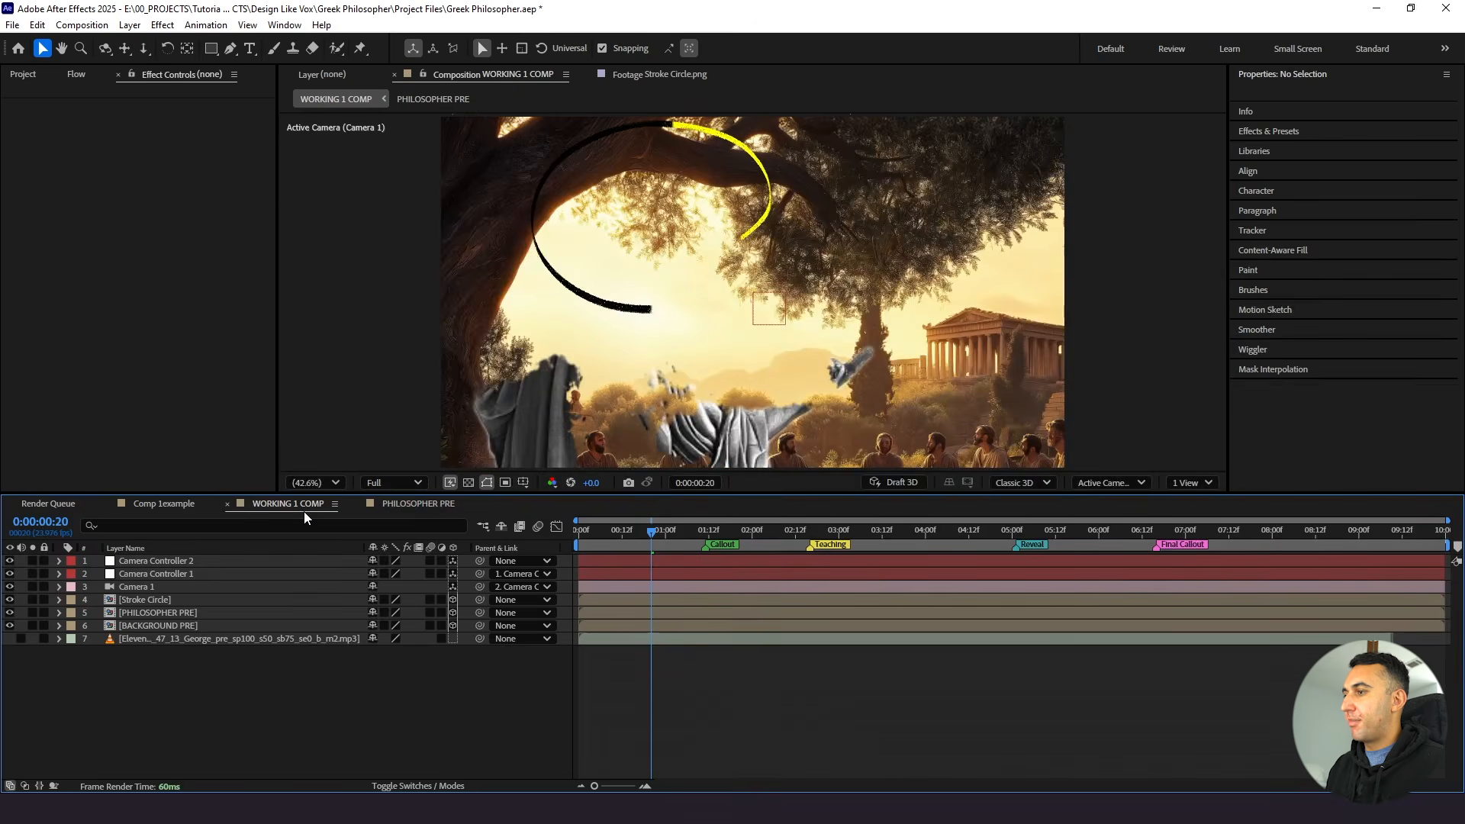
click(435, 507)
drag(667, 557, 650, 560)
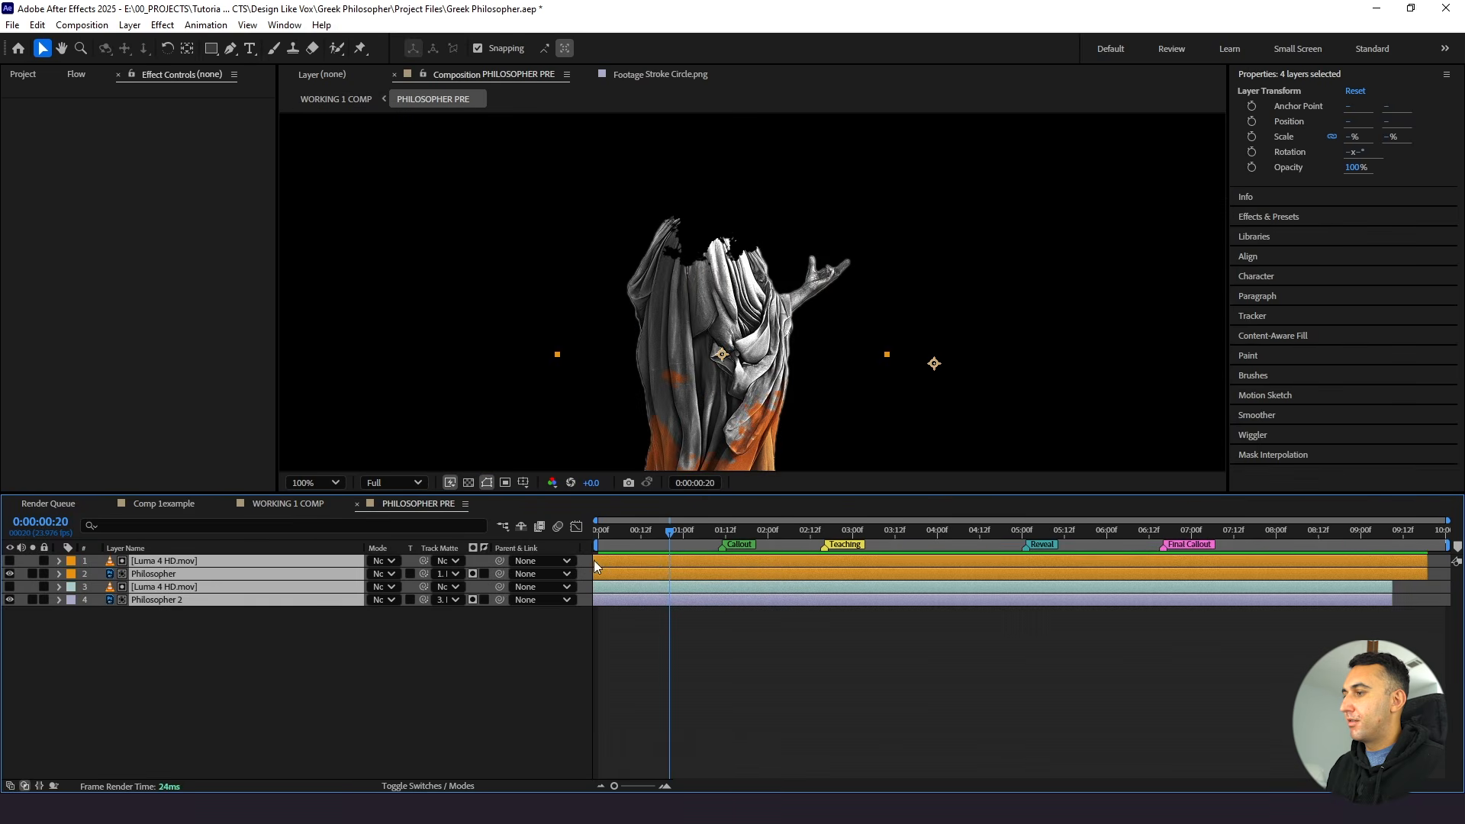
click(295, 505)
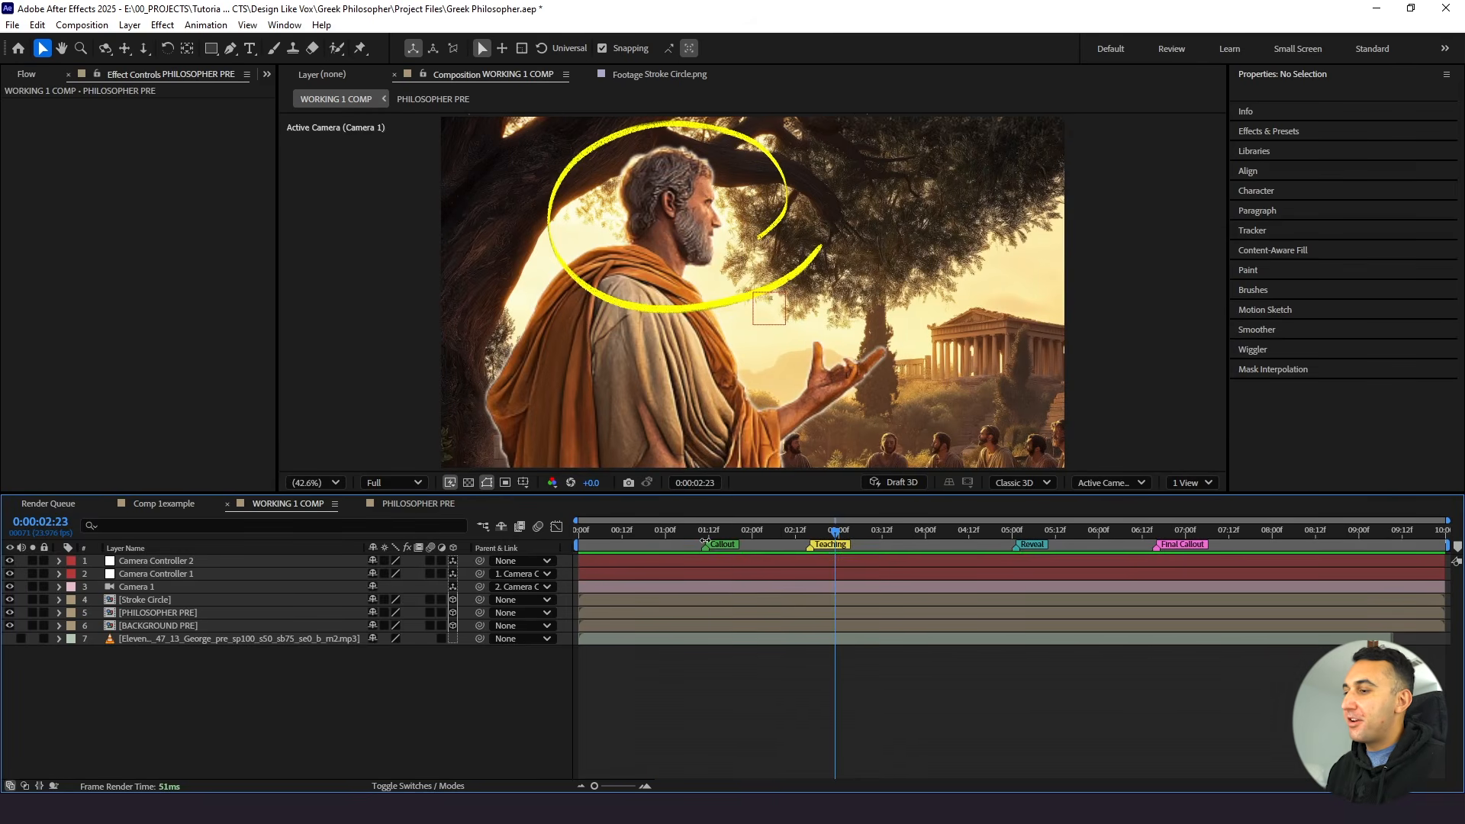
drag(781, 526, 809, 539)
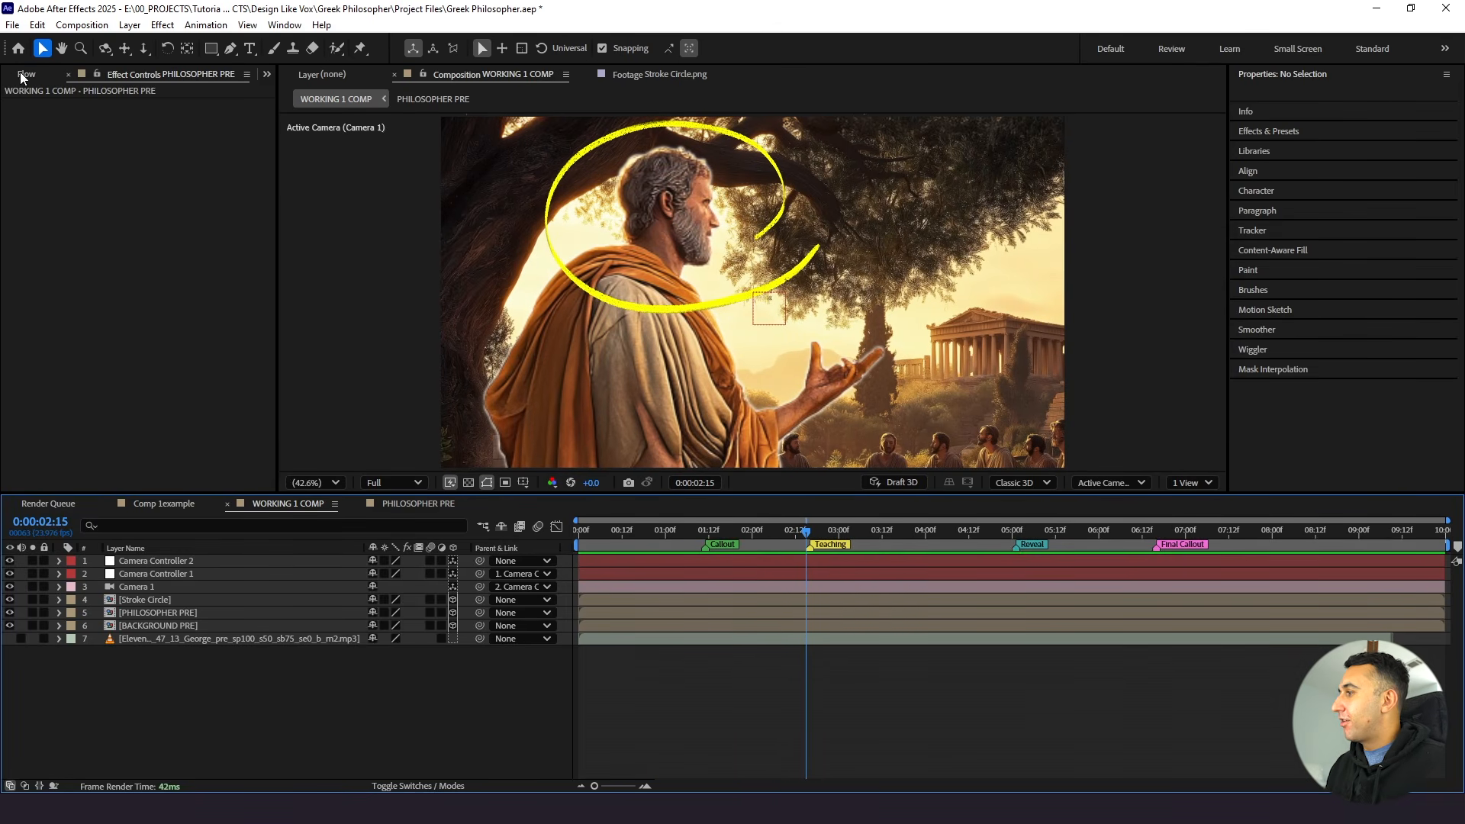
Create a 1920 x 1080, 23.976 fps, 10-second composition named TEACHING CALLOUT in the ASSETS folder
click(269, 74)
click(285, 101)
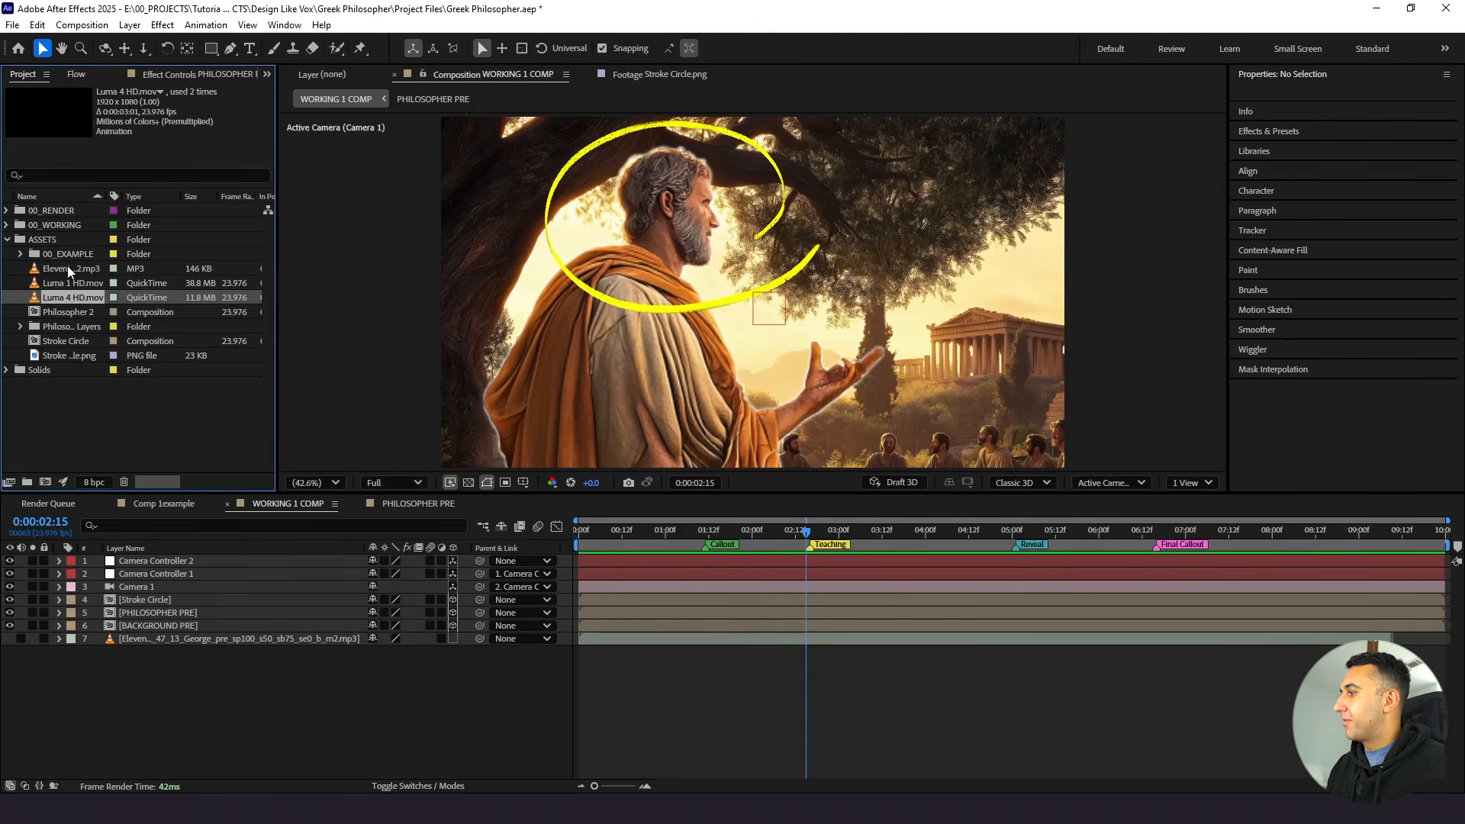
click(18, 240)
click(82, 25)
click(100, 40)
key(Caps_Lock)
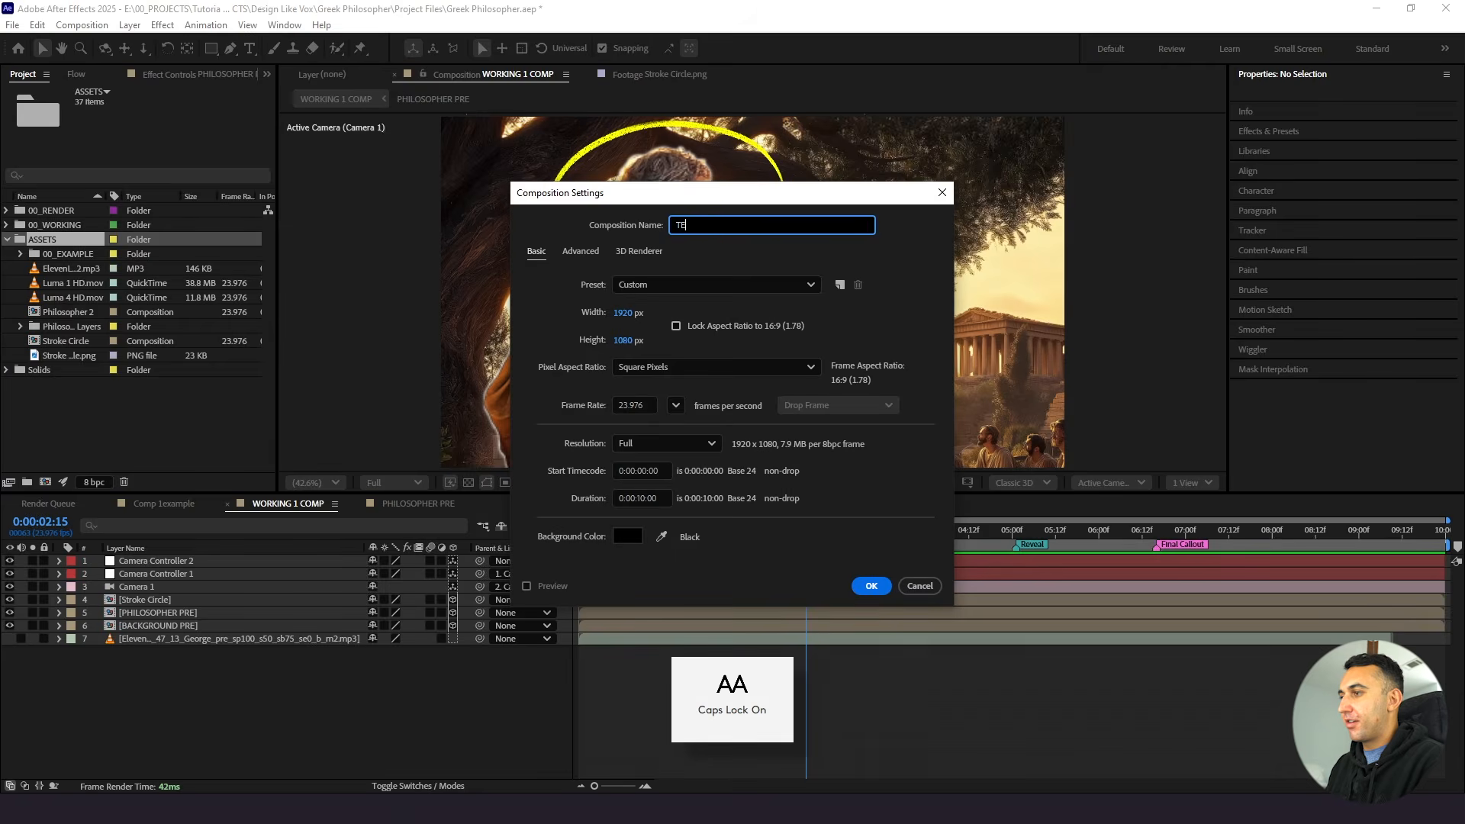
text(TEACHING CALLOUT)
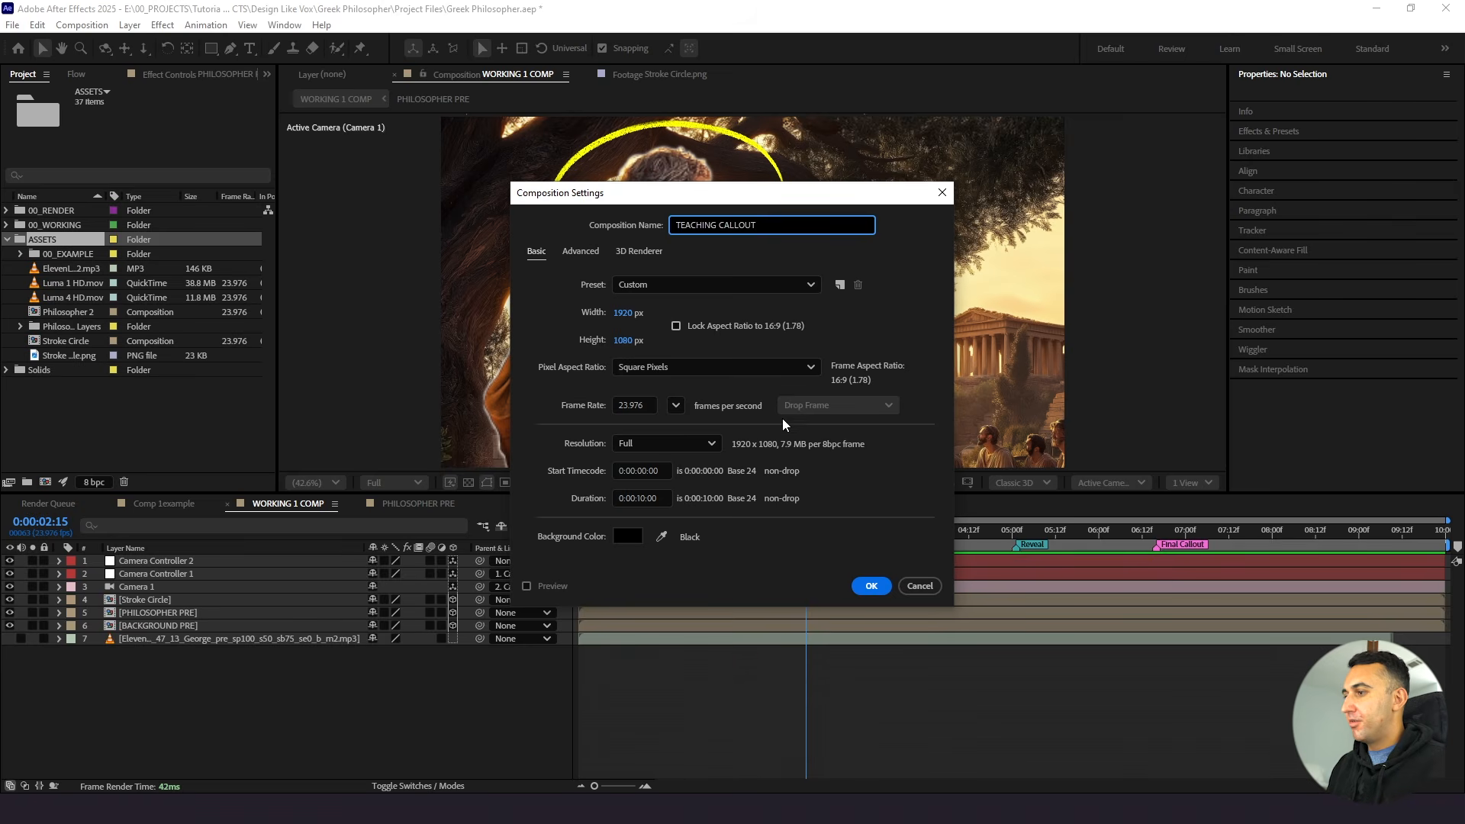
key(Caps_Lock)
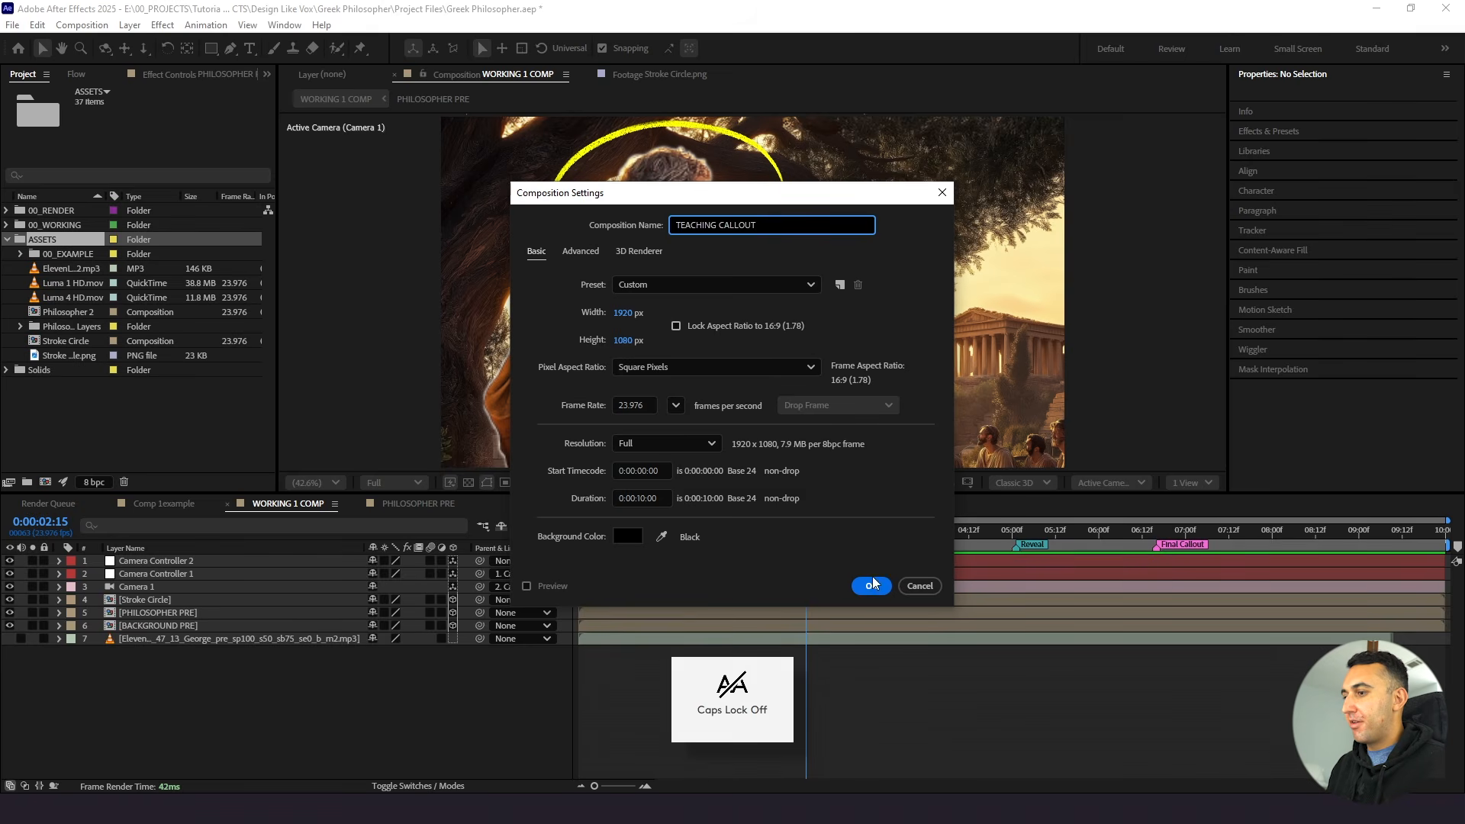
click(870, 585)
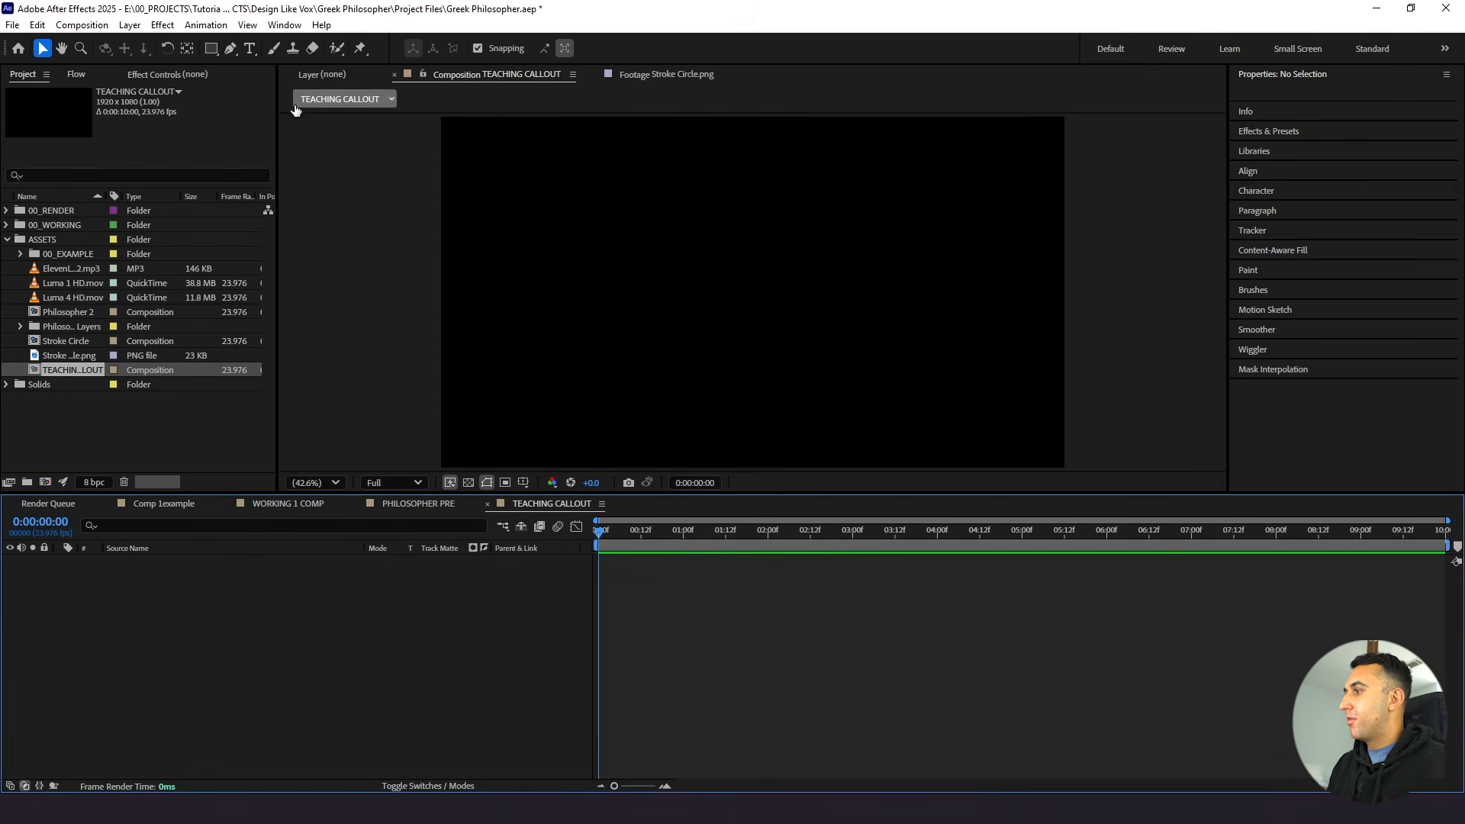
Add a text layer reading "teaching" to TEACHING CALLOUT and set its font to Fang Roman
click(250, 48)
click(688, 268)
text(te)
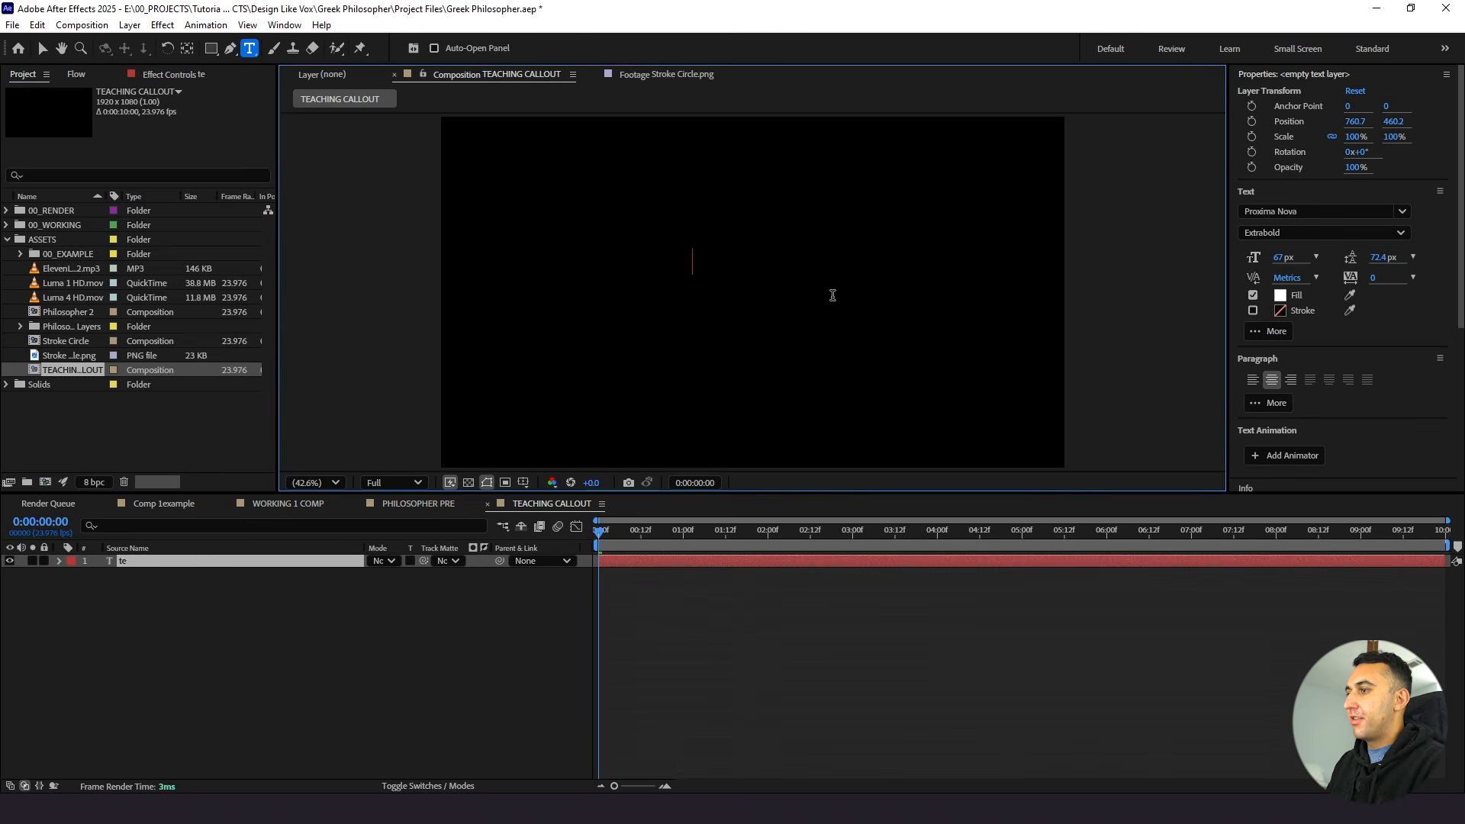
text(aching)
double_click(261, 562)
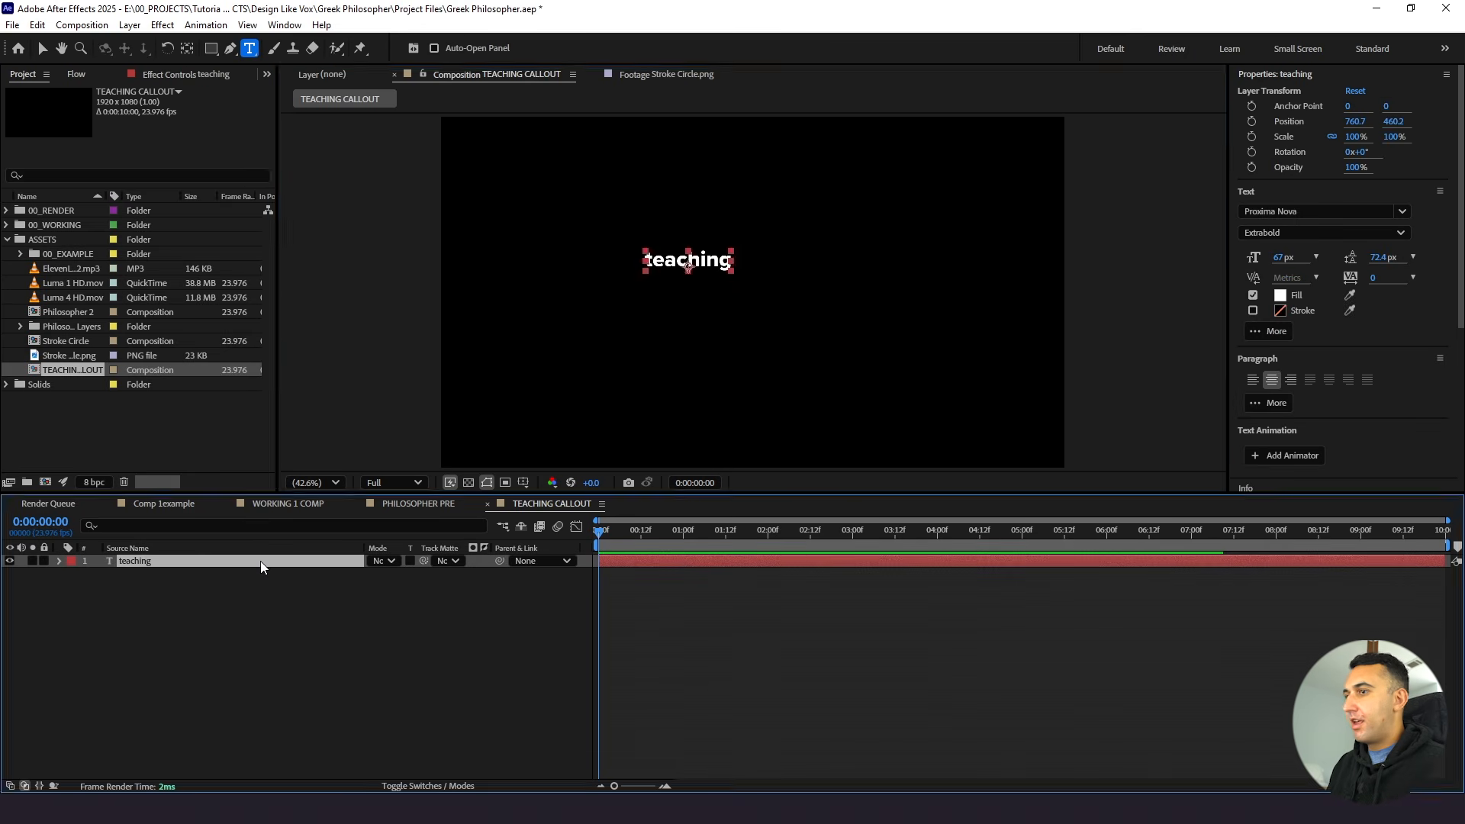
click(1312, 211)
text(fang)
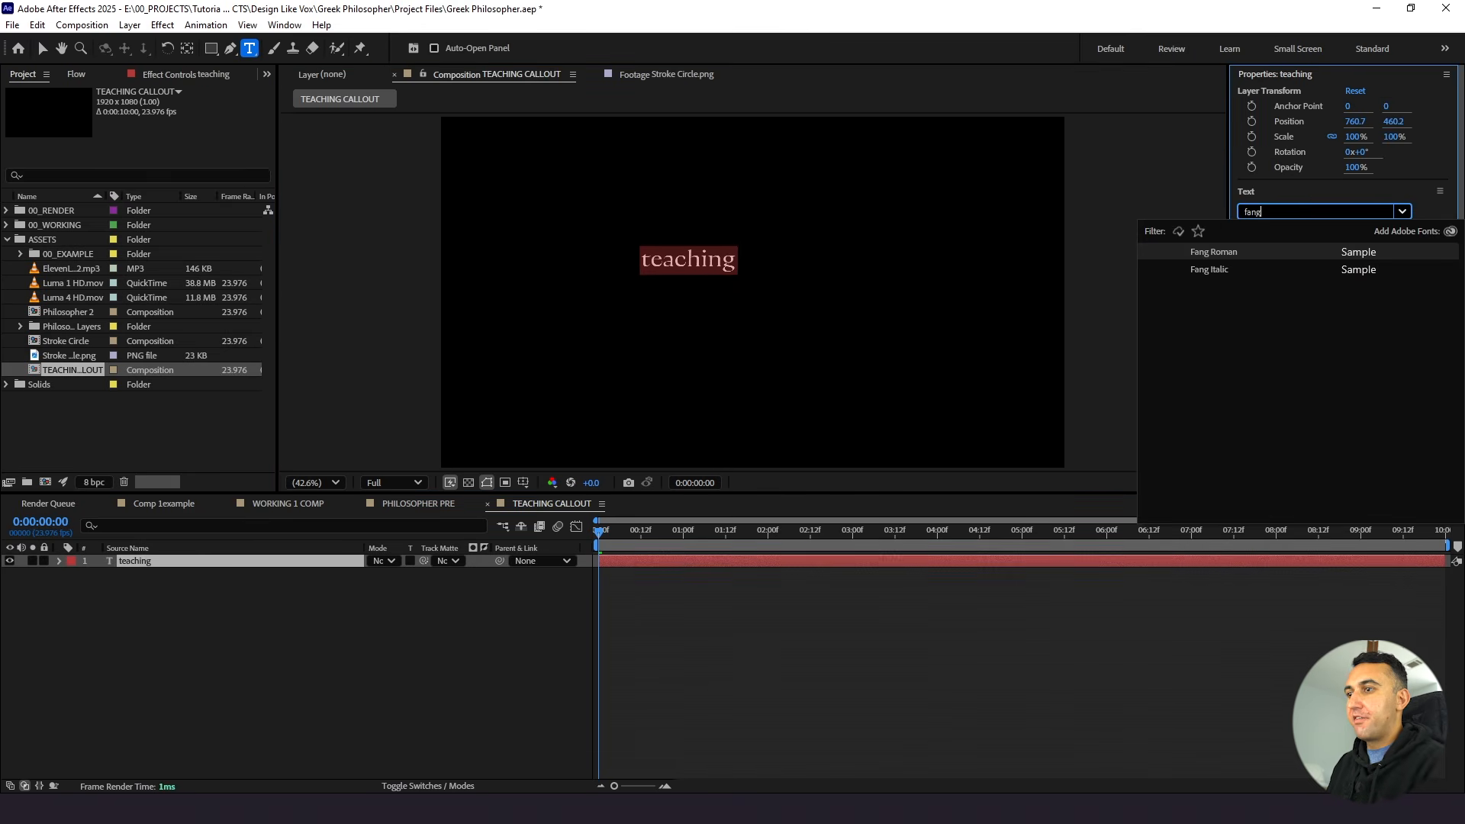
click(1214, 252)
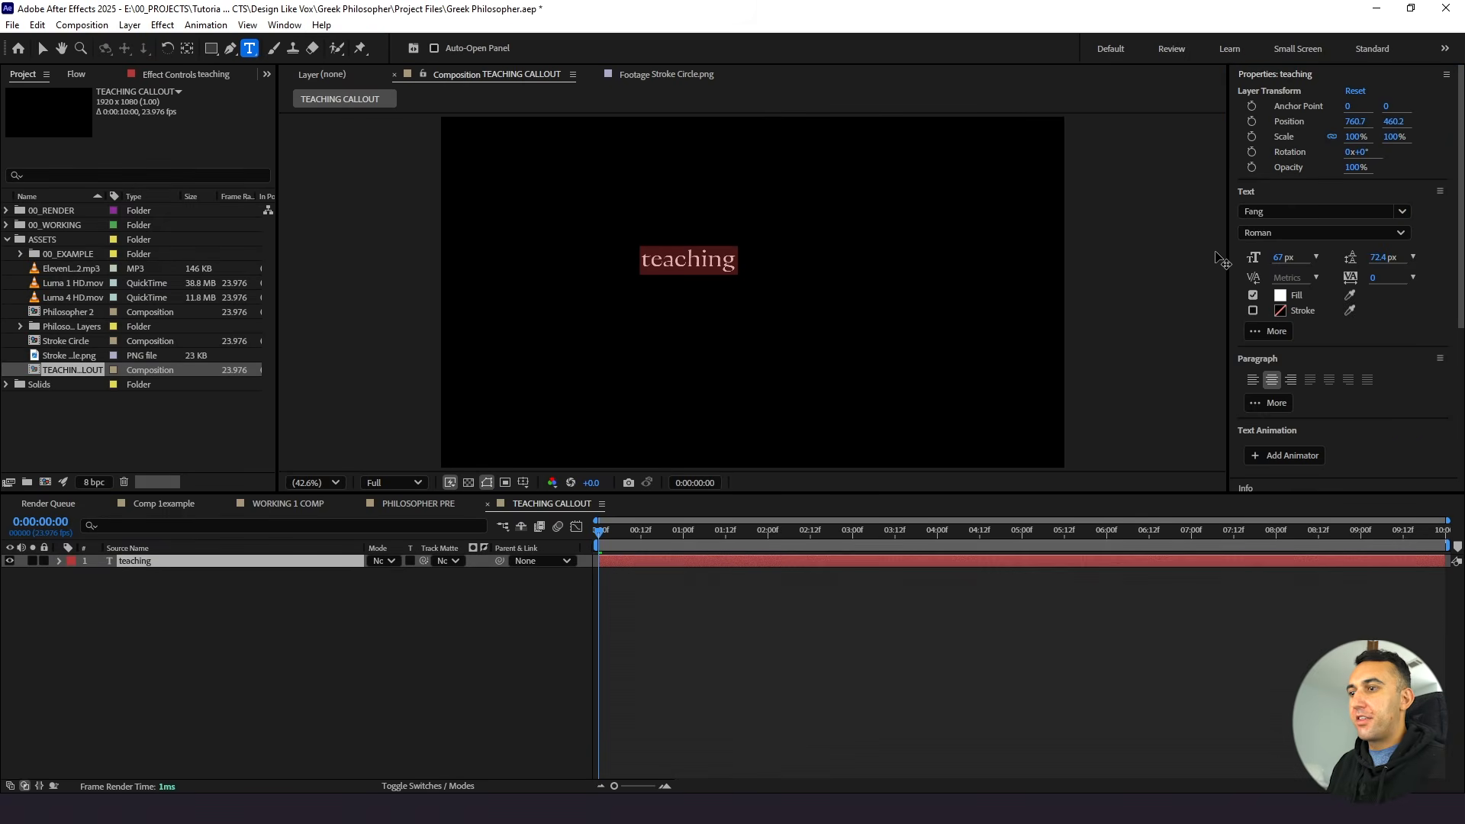
Apply All Caps to the teaching text and keep the layer selected with the Selection tool
click(1246, 201)
click(1261, 76)
click(1260, 196)
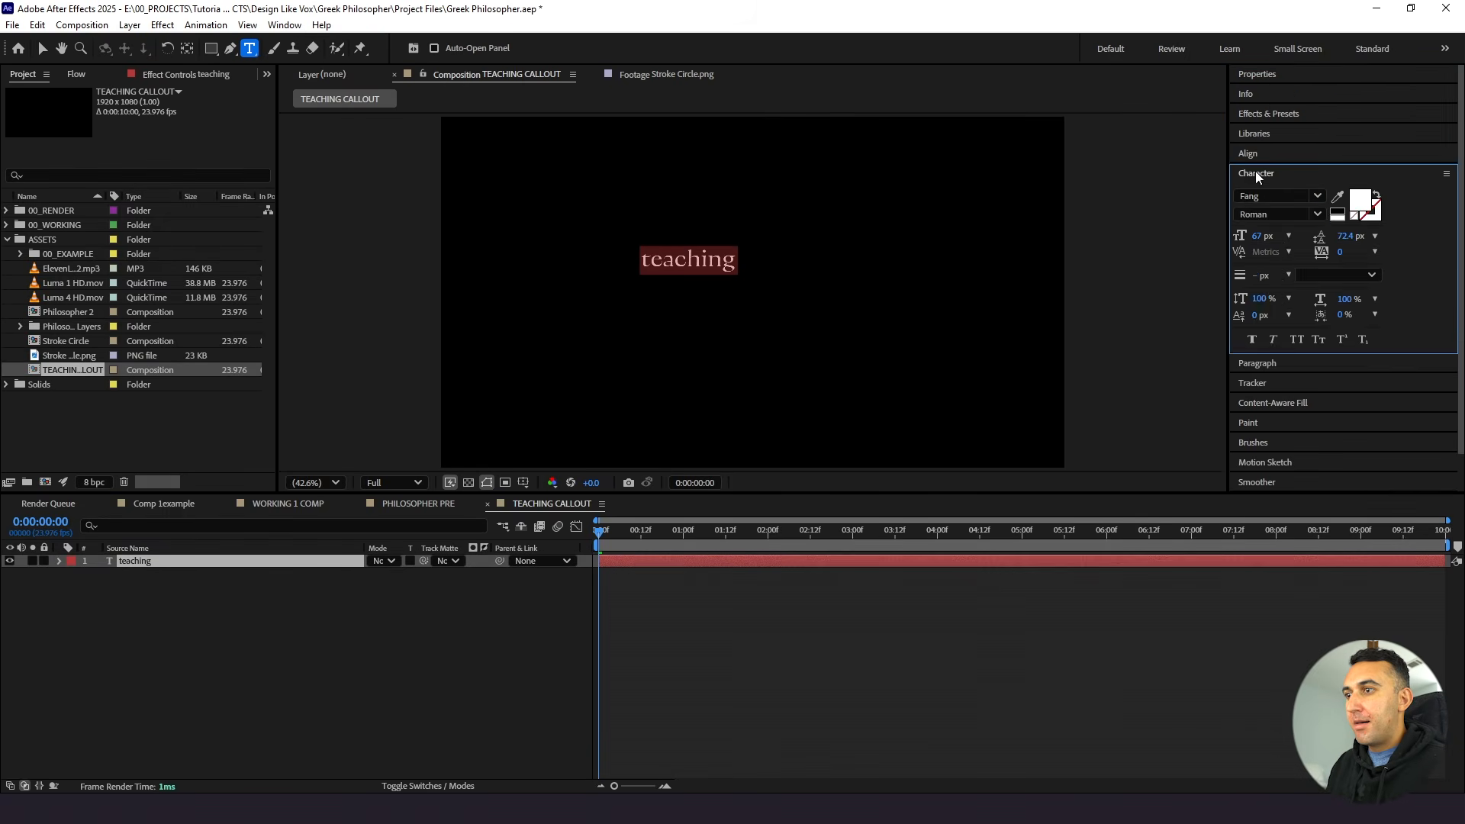
click(1296, 338)
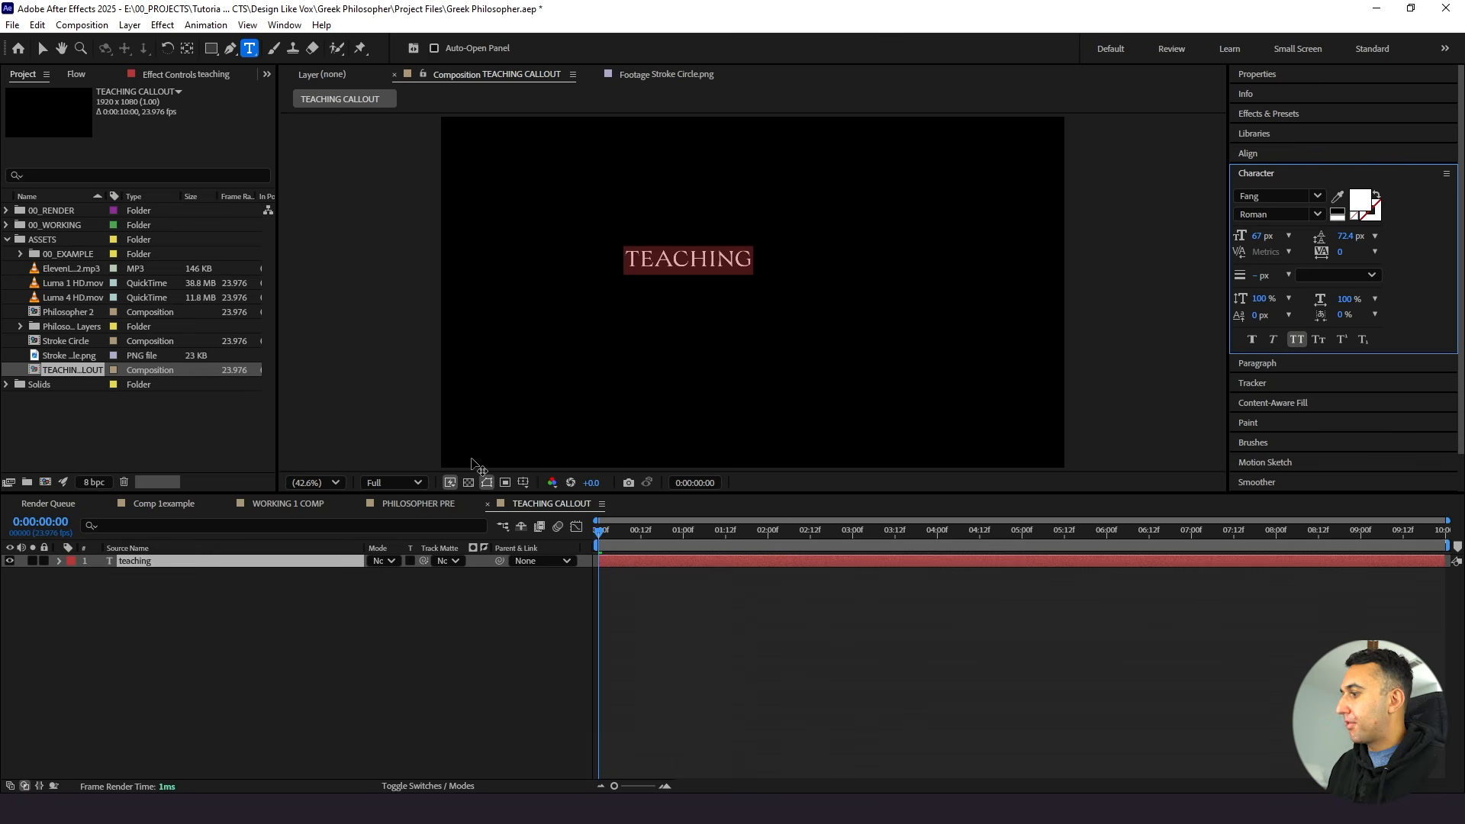
click(1278, 215)
click(42, 48)
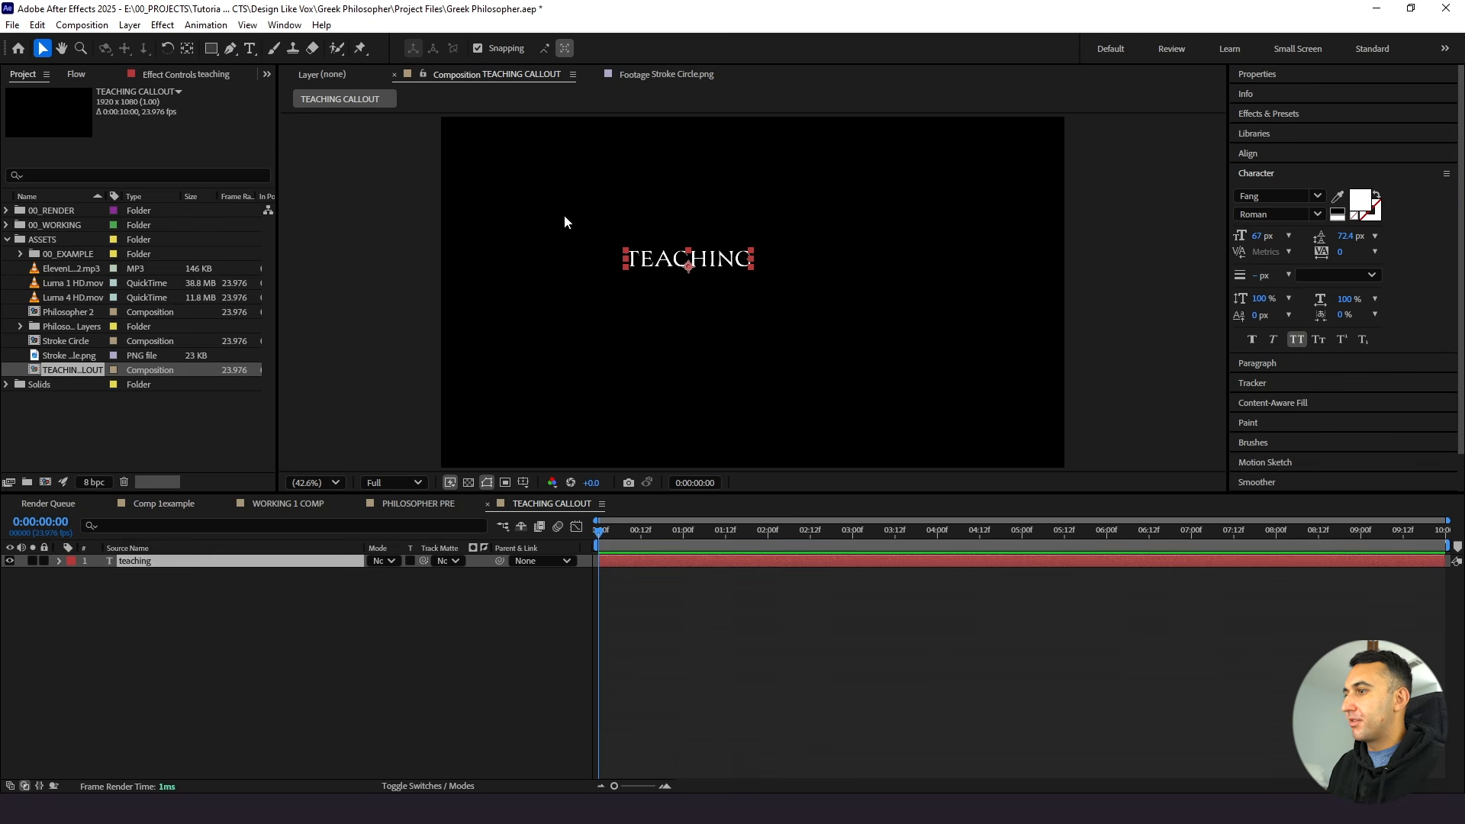
click(198, 564)
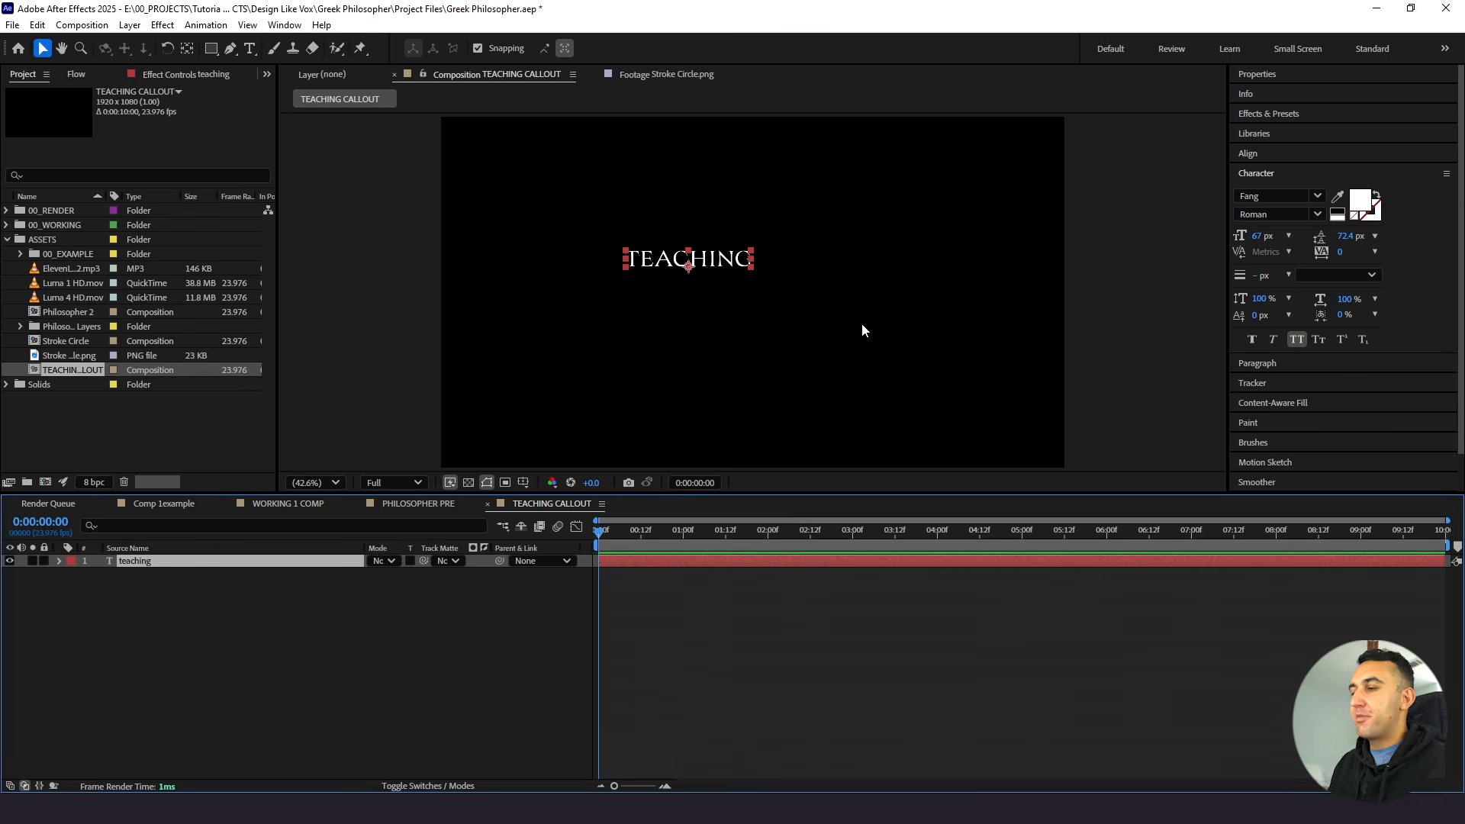
Apply Faux Bold to the teaching text, scale it to 224%, and place it at the composition's centre
scroll(659, 319, up, 3)
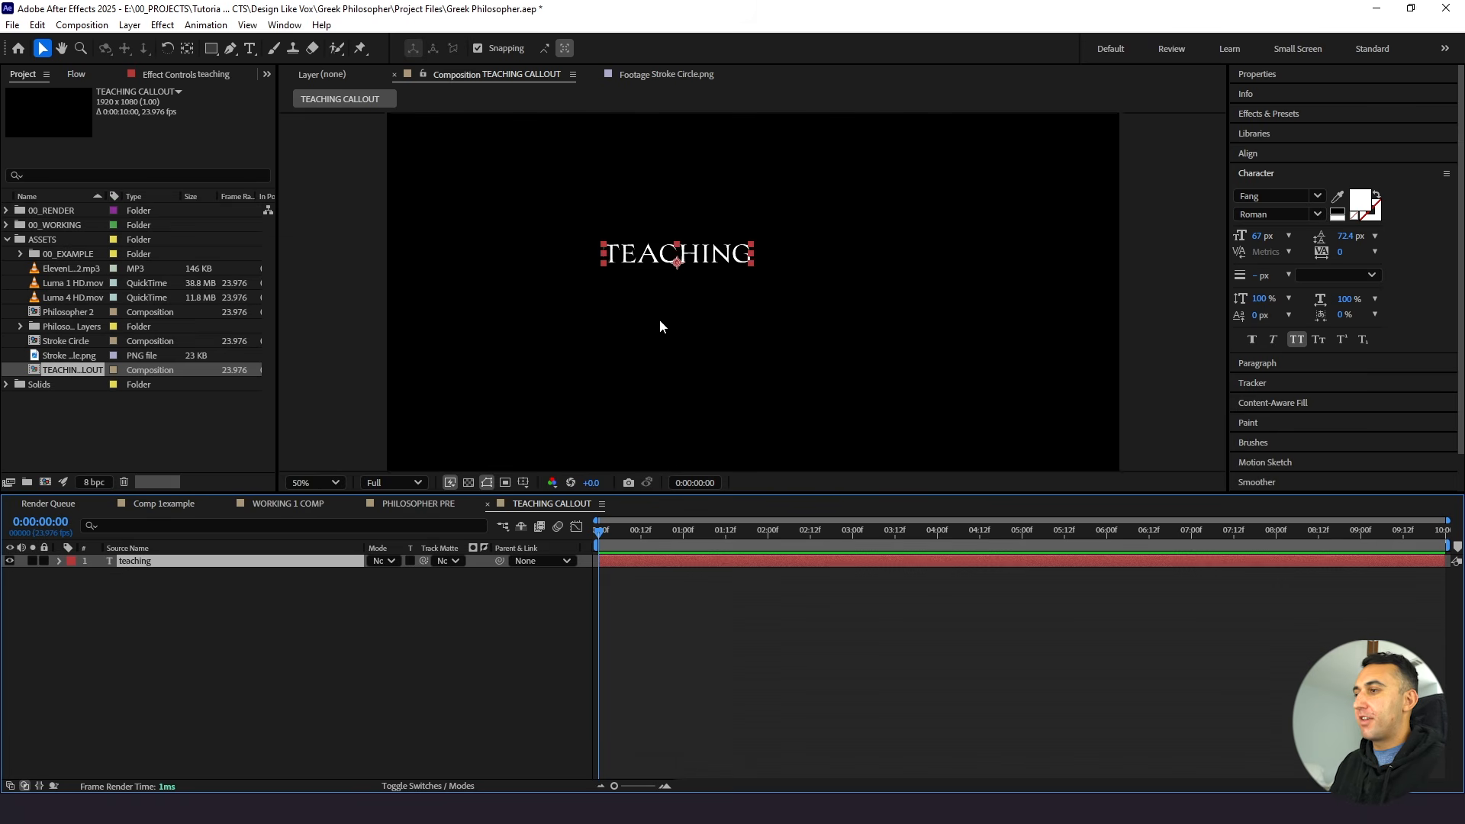
click(1251, 340)
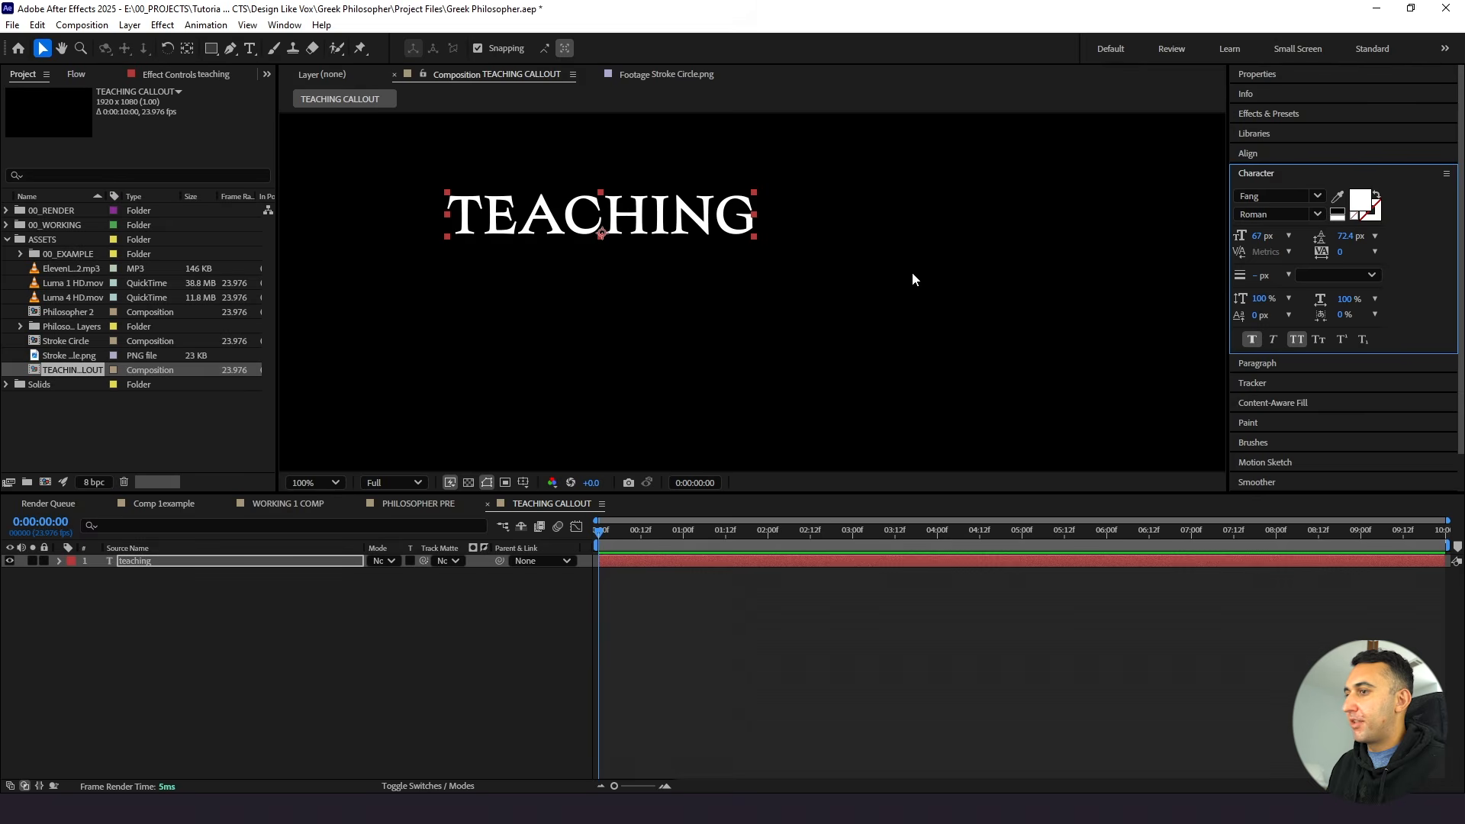
click(1244, 342)
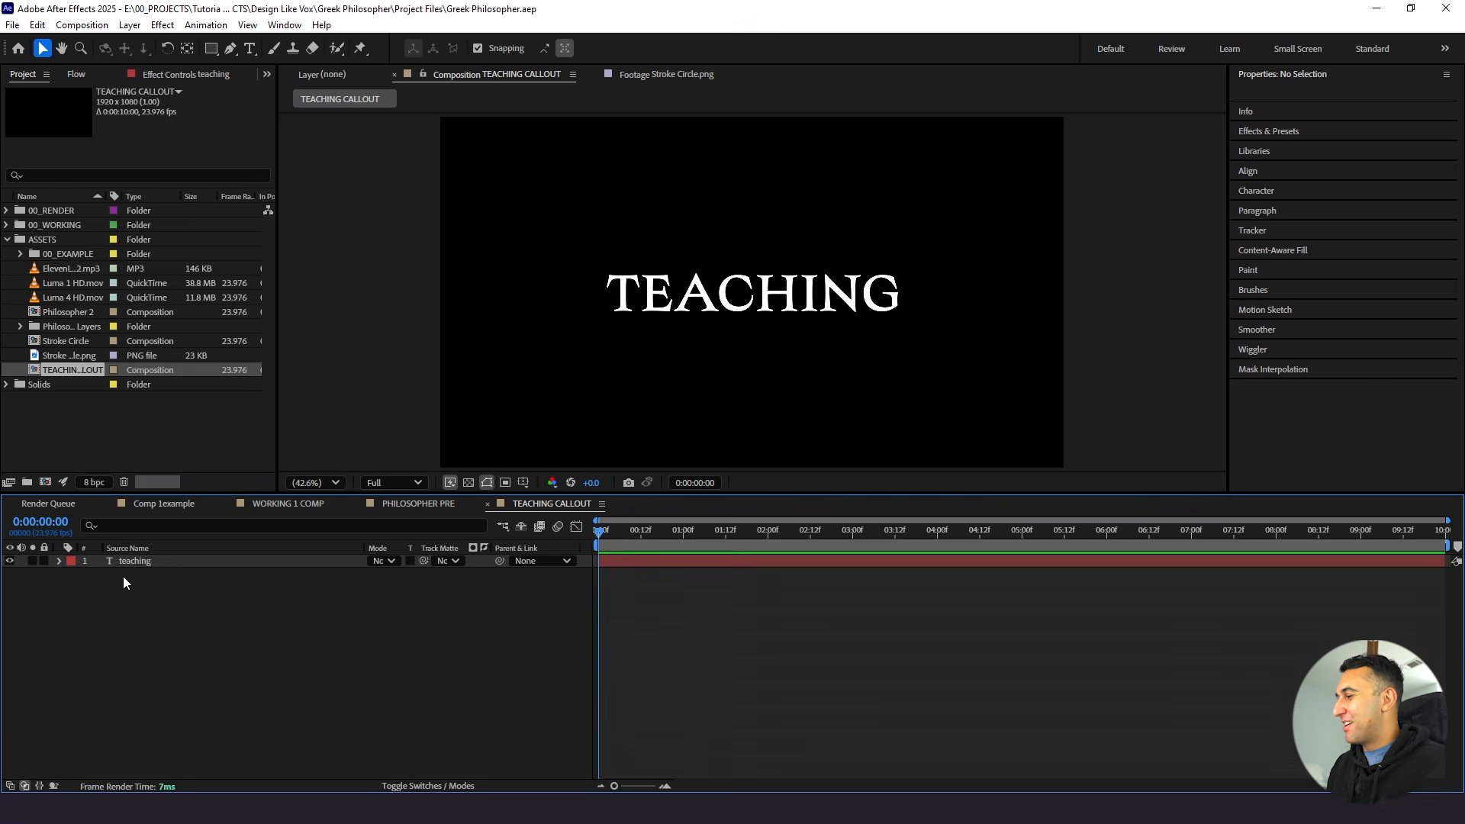
Add an Opacity animator at 0% to the teaching text and keyframe its Range Selector Start at 0% on the first frame
click(60, 561)
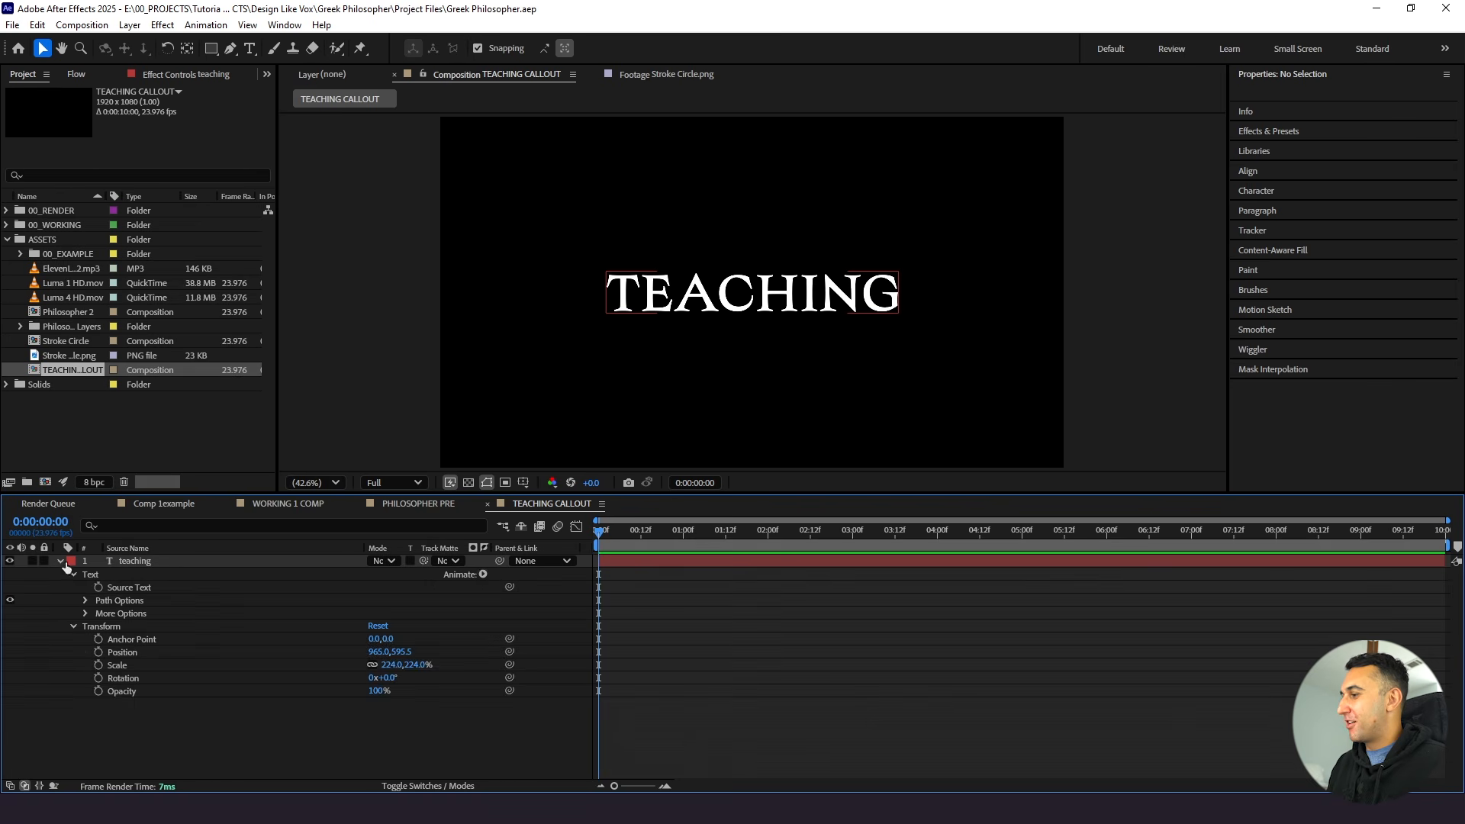
click(482, 574)
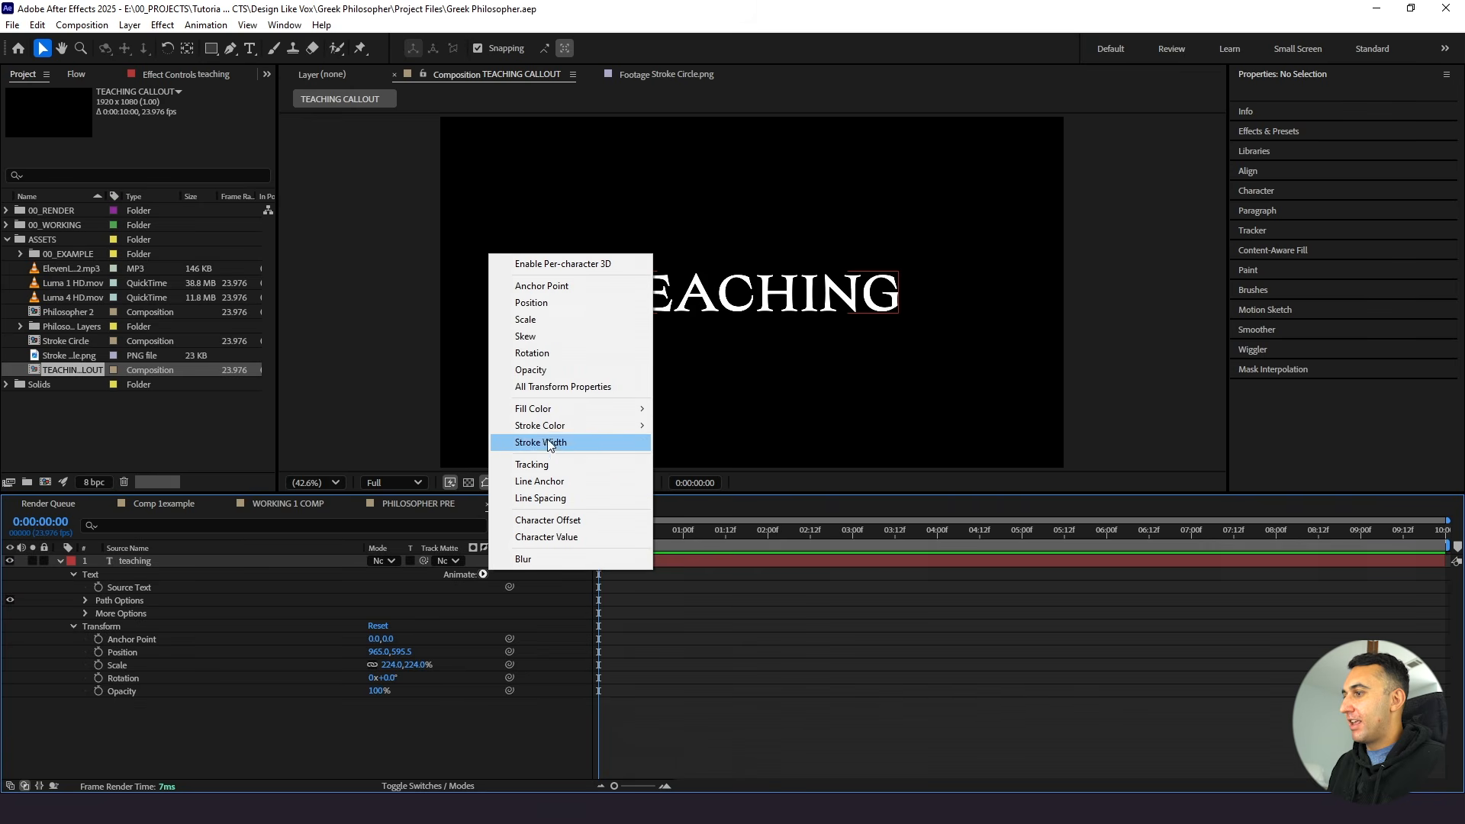
click(530, 370)
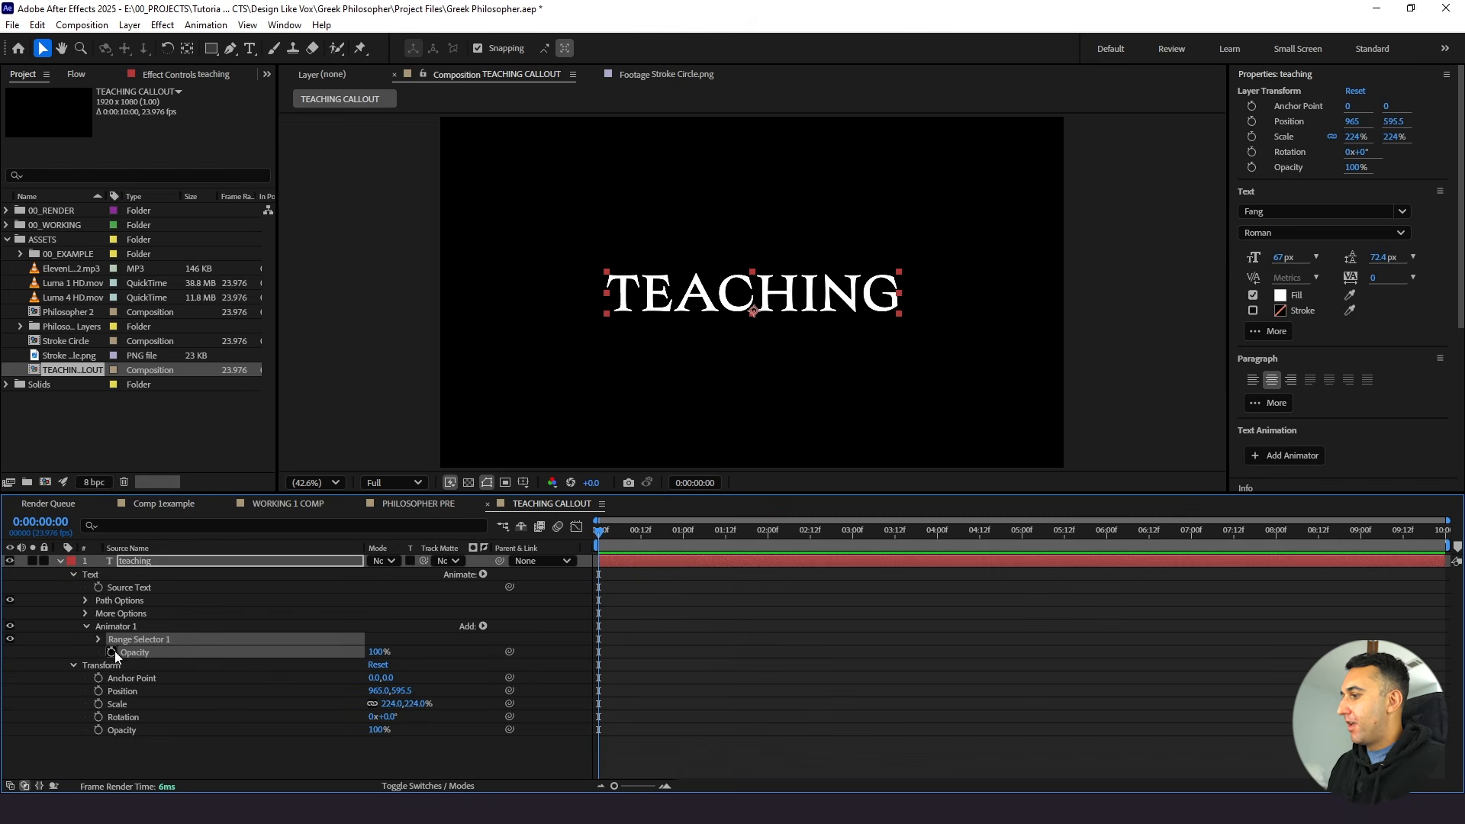
text(0)
key(Return)
click(98, 639)
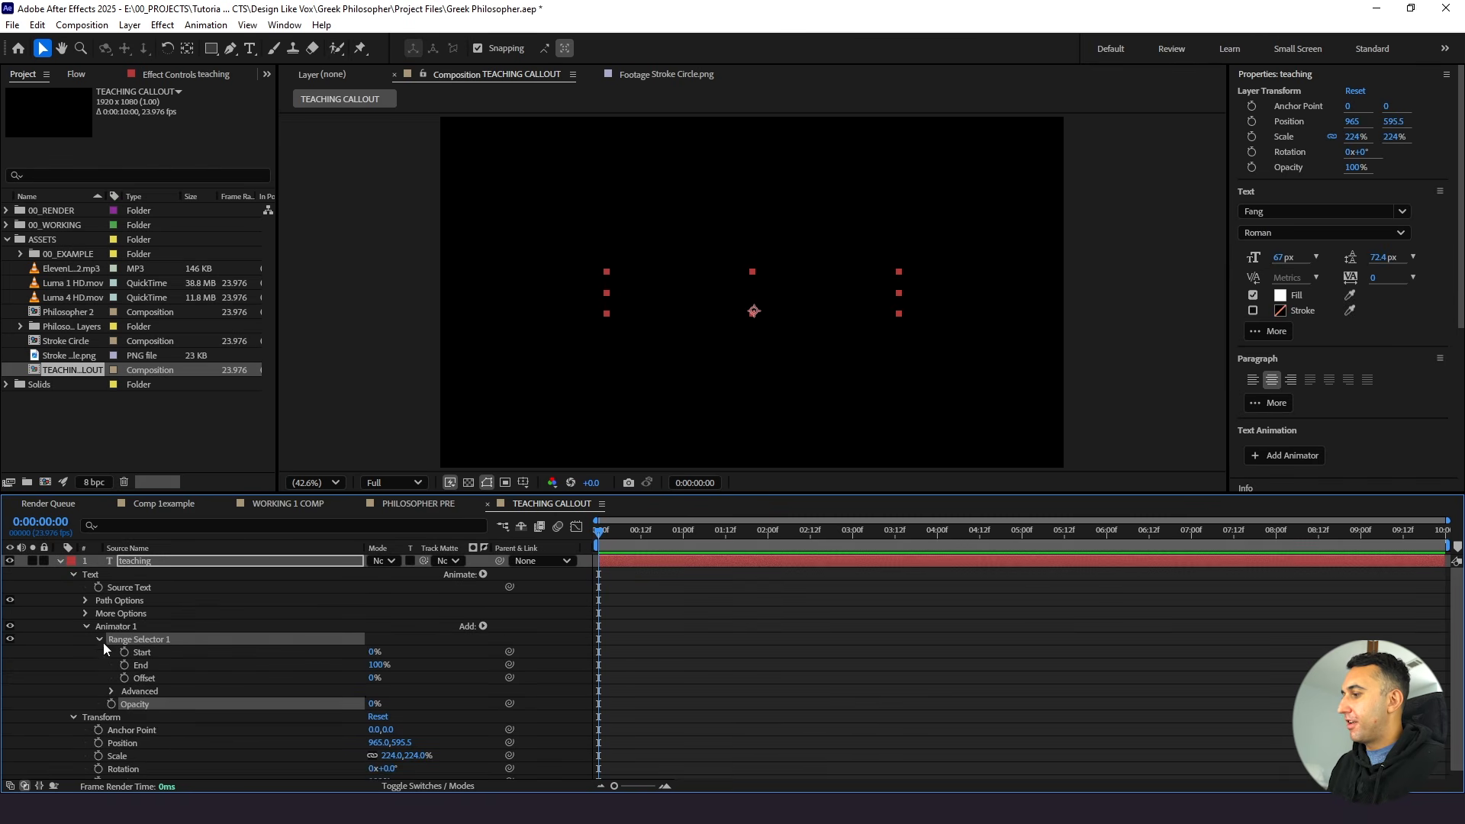
click(124, 653)
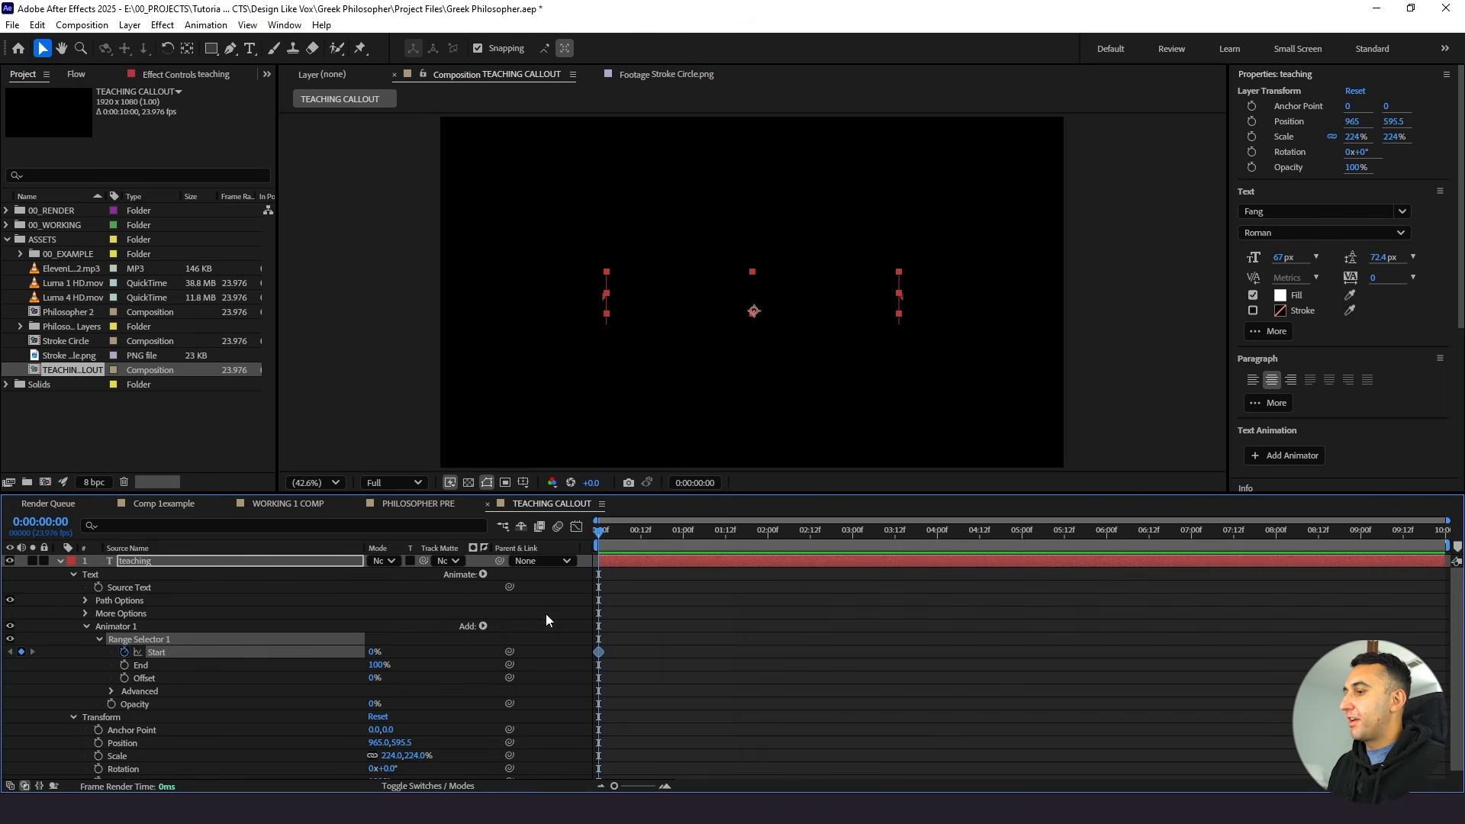
Keyframe Animator 1's Range Selector Start at 100% at the one-second mark and preview the teaching text reveal
click(635, 625)
drag(634, 537, 683, 537)
drag(371, 654, 578, 649)
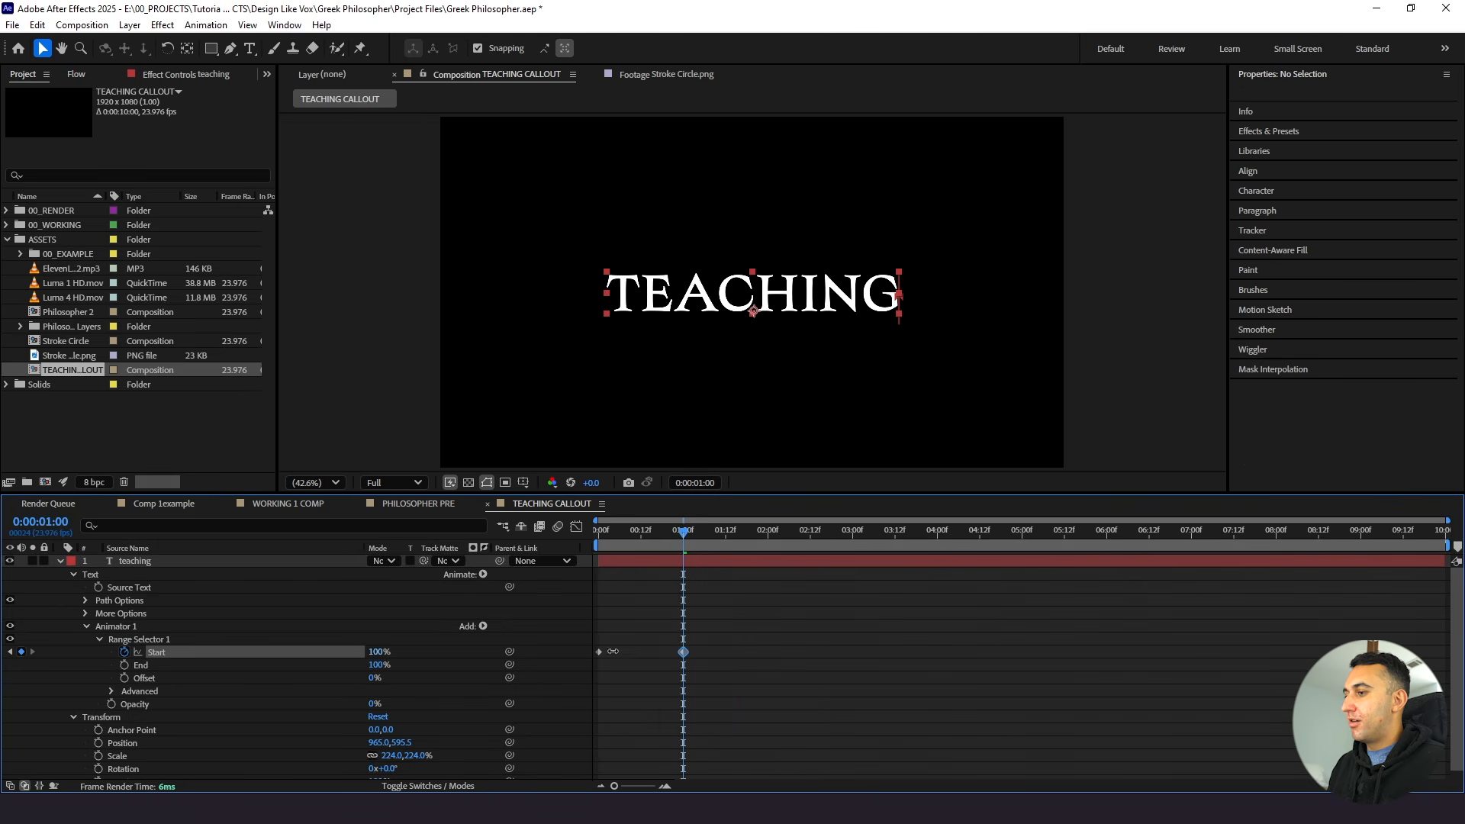
click(708, 599)
key(Home)
key(space)
click(655, 534)
click(607, 557)
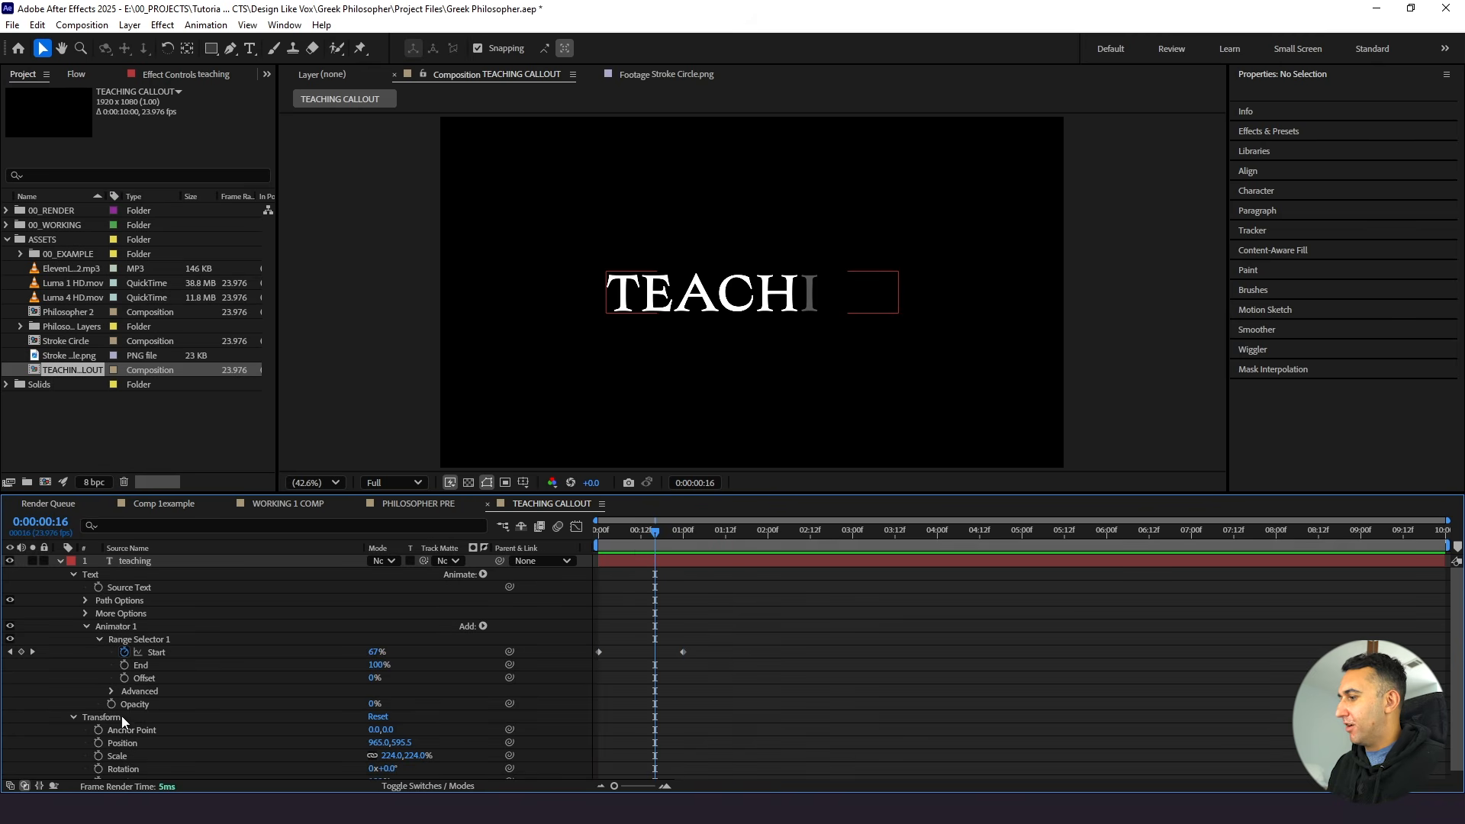
Set Animator 1's advanced Range Selector Smoothness to 50% and examine how the letters fade in up close
click(111, 692)
click(378, 734)
text(50)
key(Return)
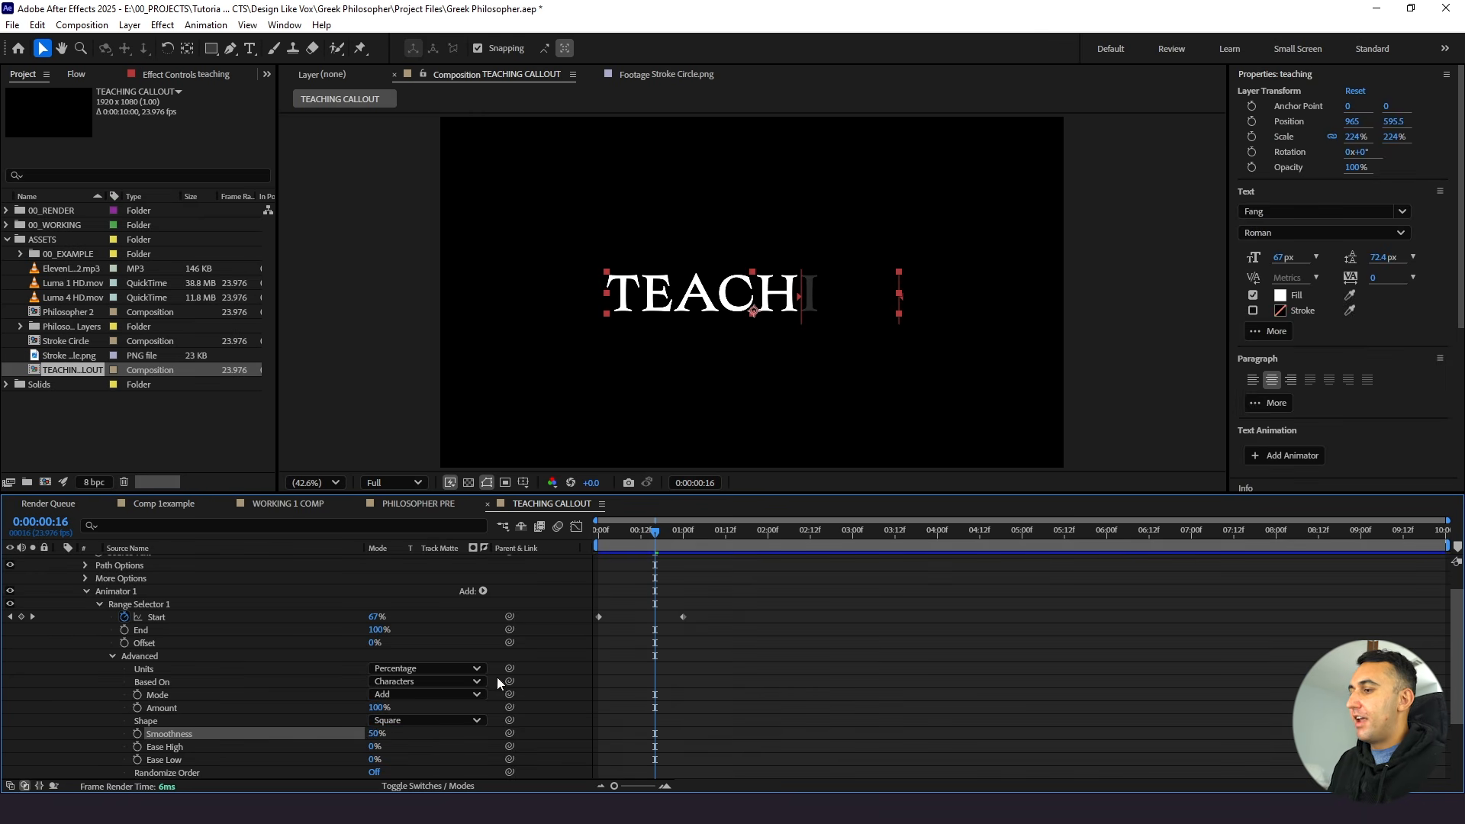
click(737, 552)
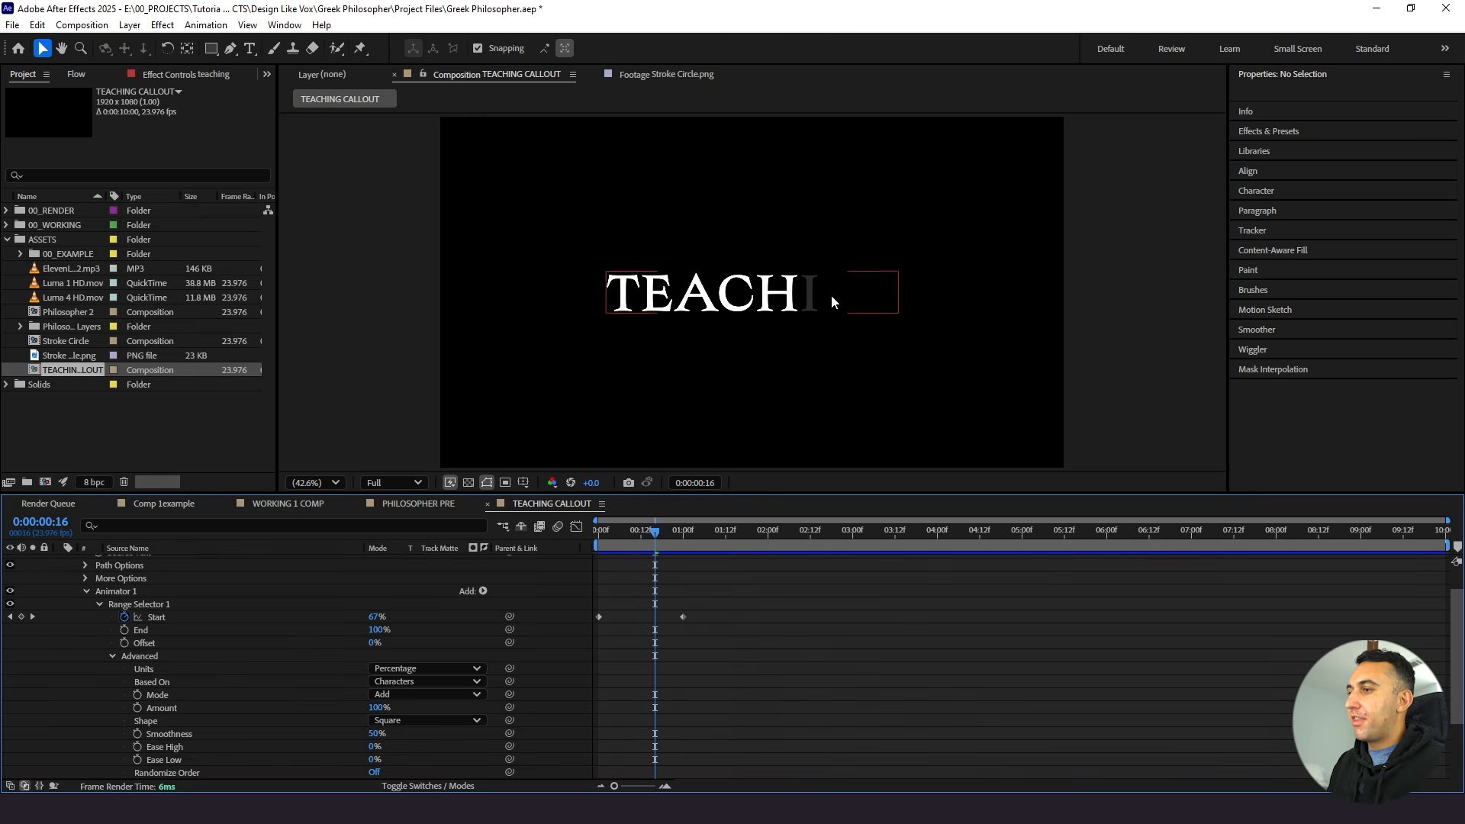
scroll(825, 301, up, 3)
drag(794, 330, 794, 286)
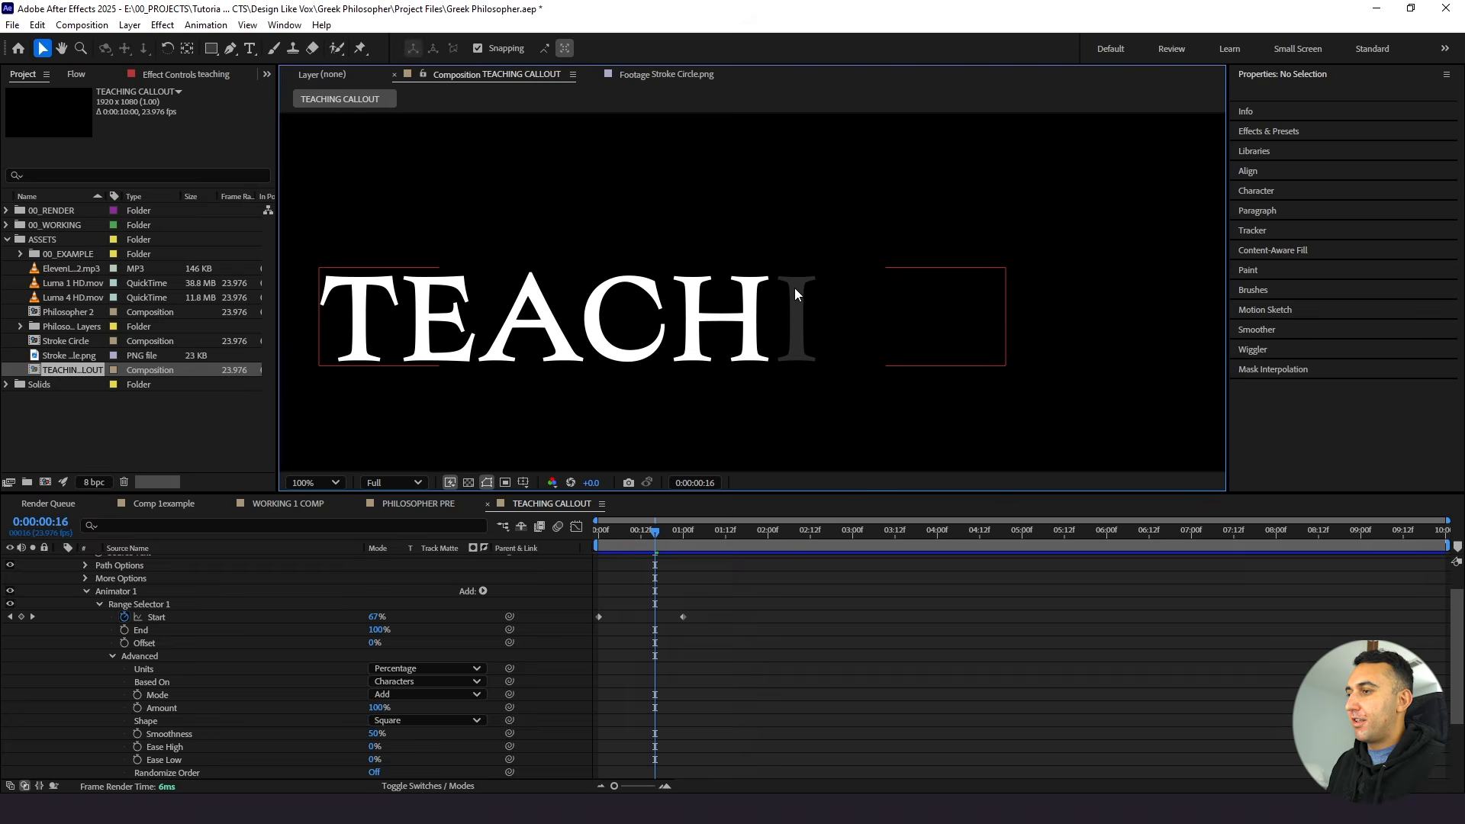
drag(661, 529, 638, 545)
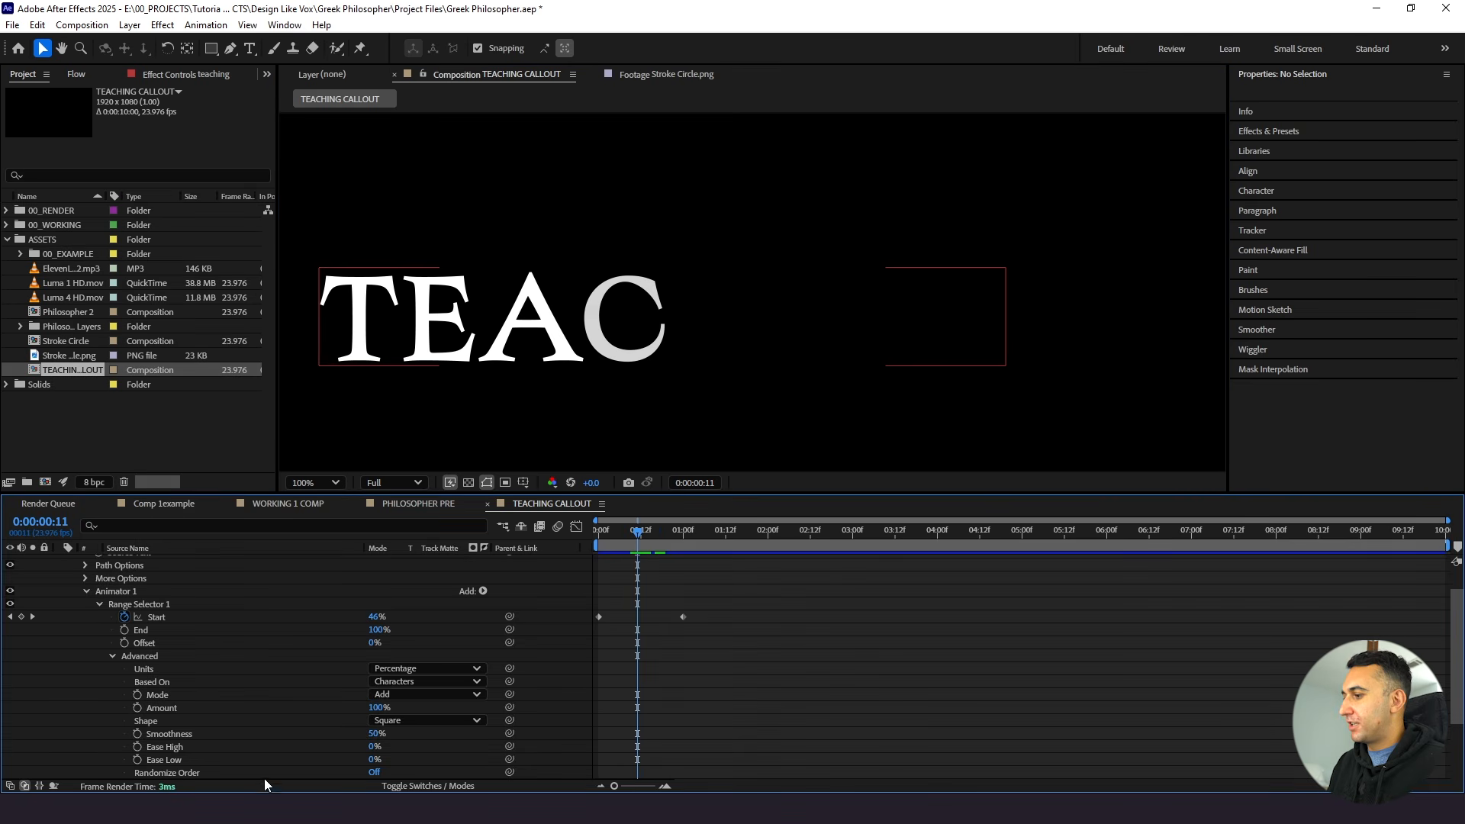
Set the Range Selector's Smoothness to 0% and preview the letter-by-letter reveal from the first frame
click(374, 734)
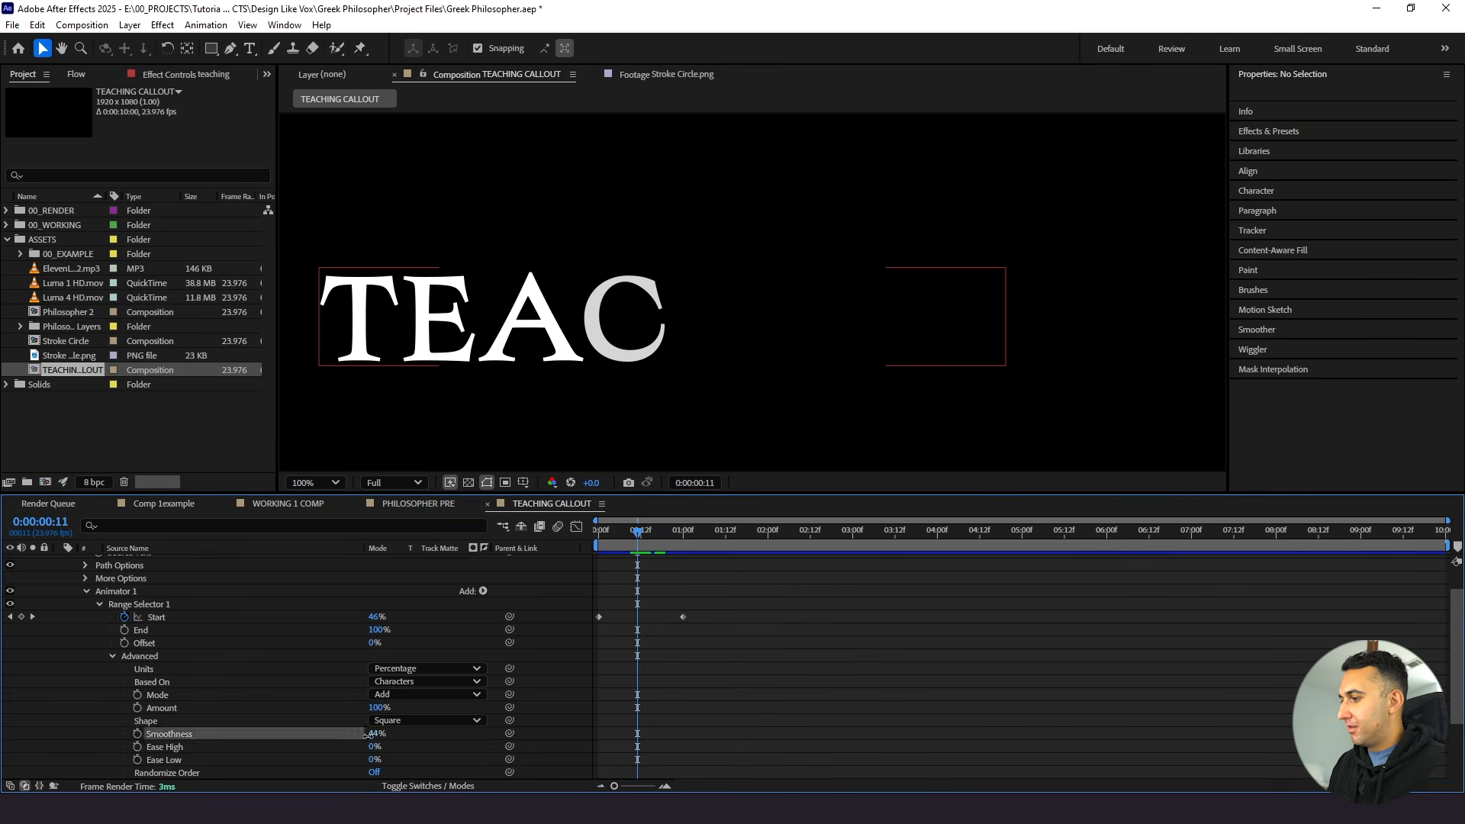
text(0)
key(Return)
drag(624, 536, 552, 555)
key(space)
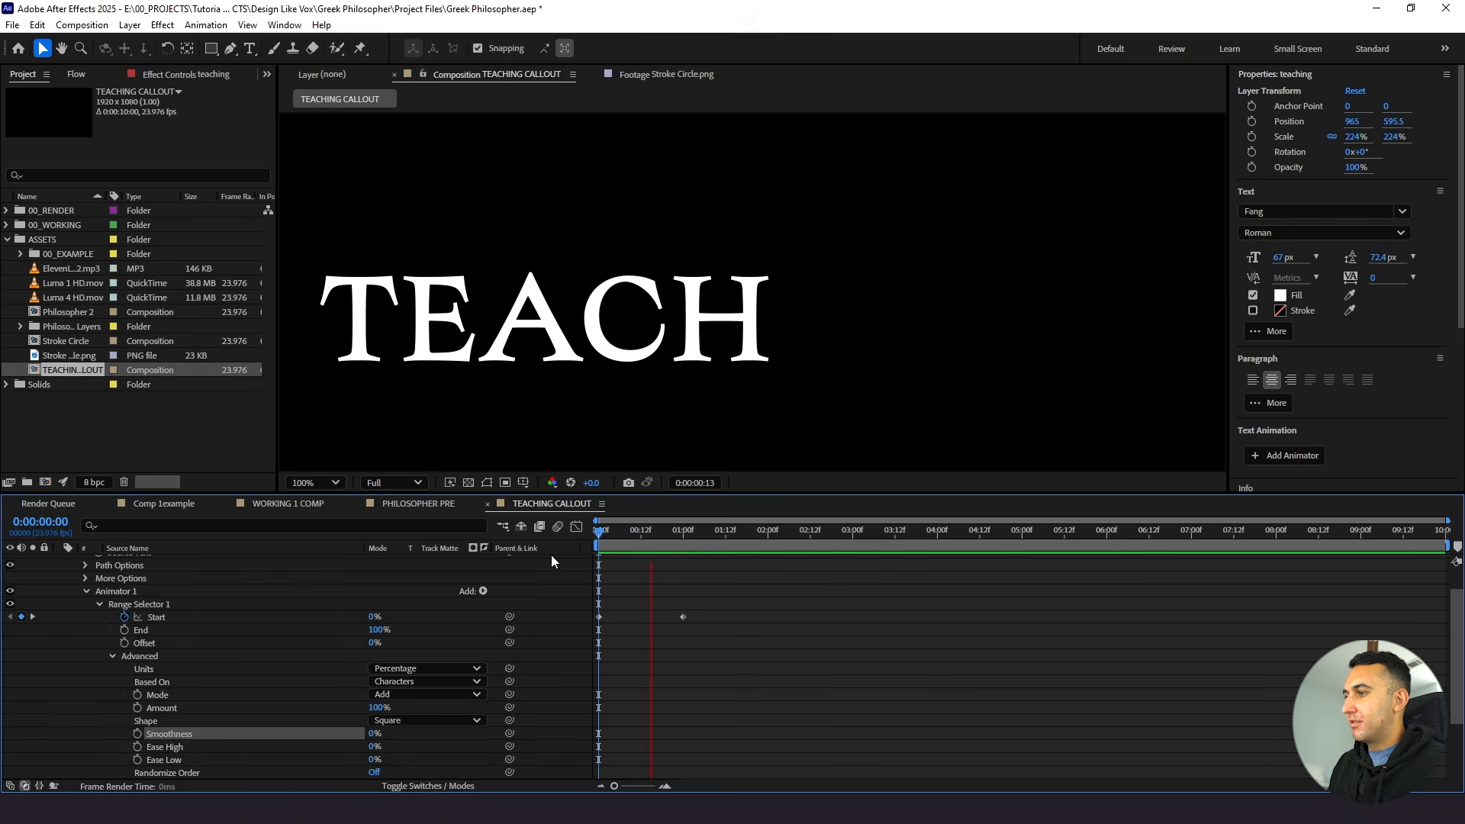
key(space)
Set Animator 1's Range Selector Smoothness to 50% and play back the text reveal
click(374, 734)
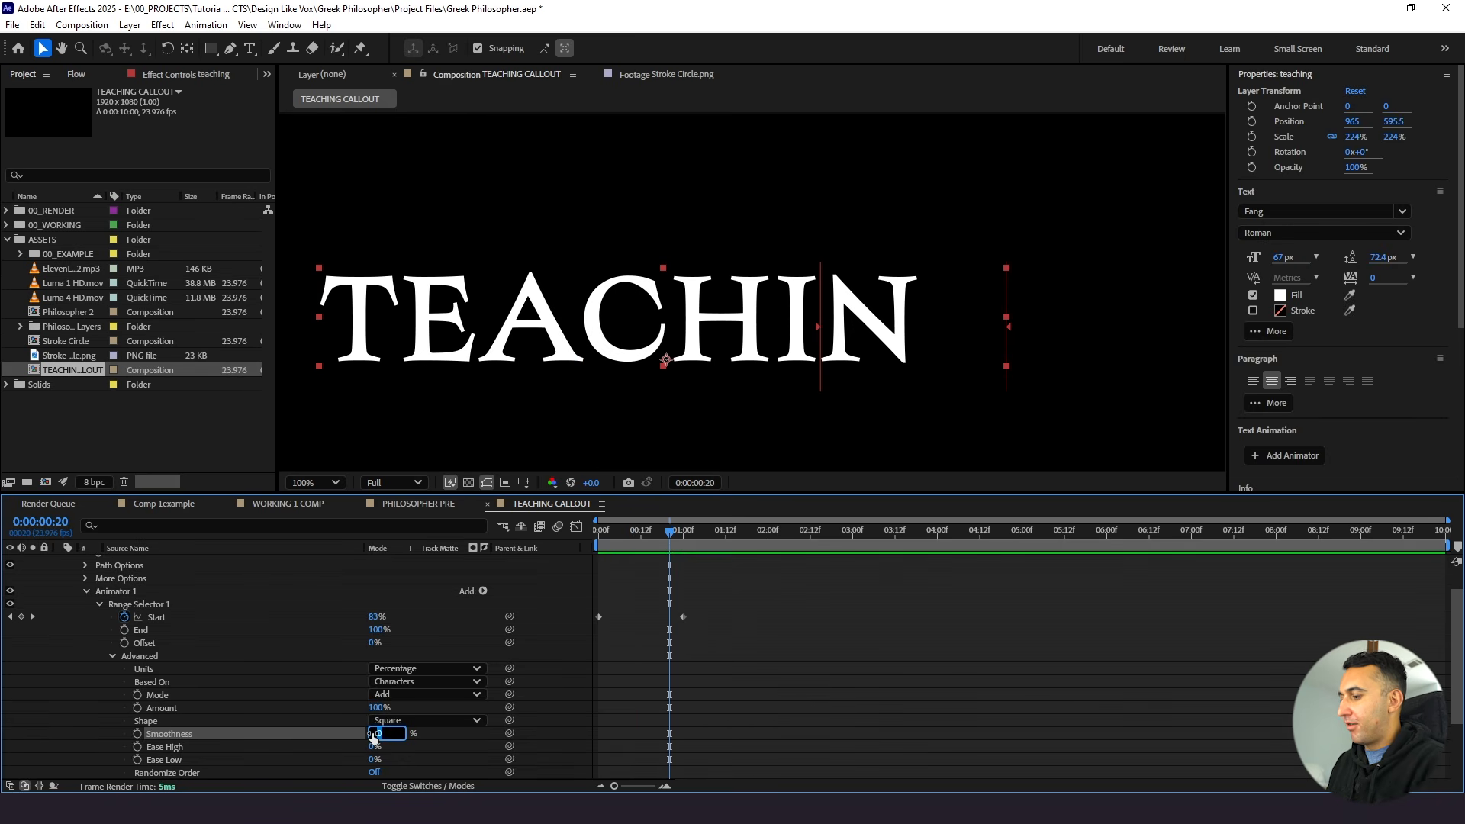
text(100)
key(Return)
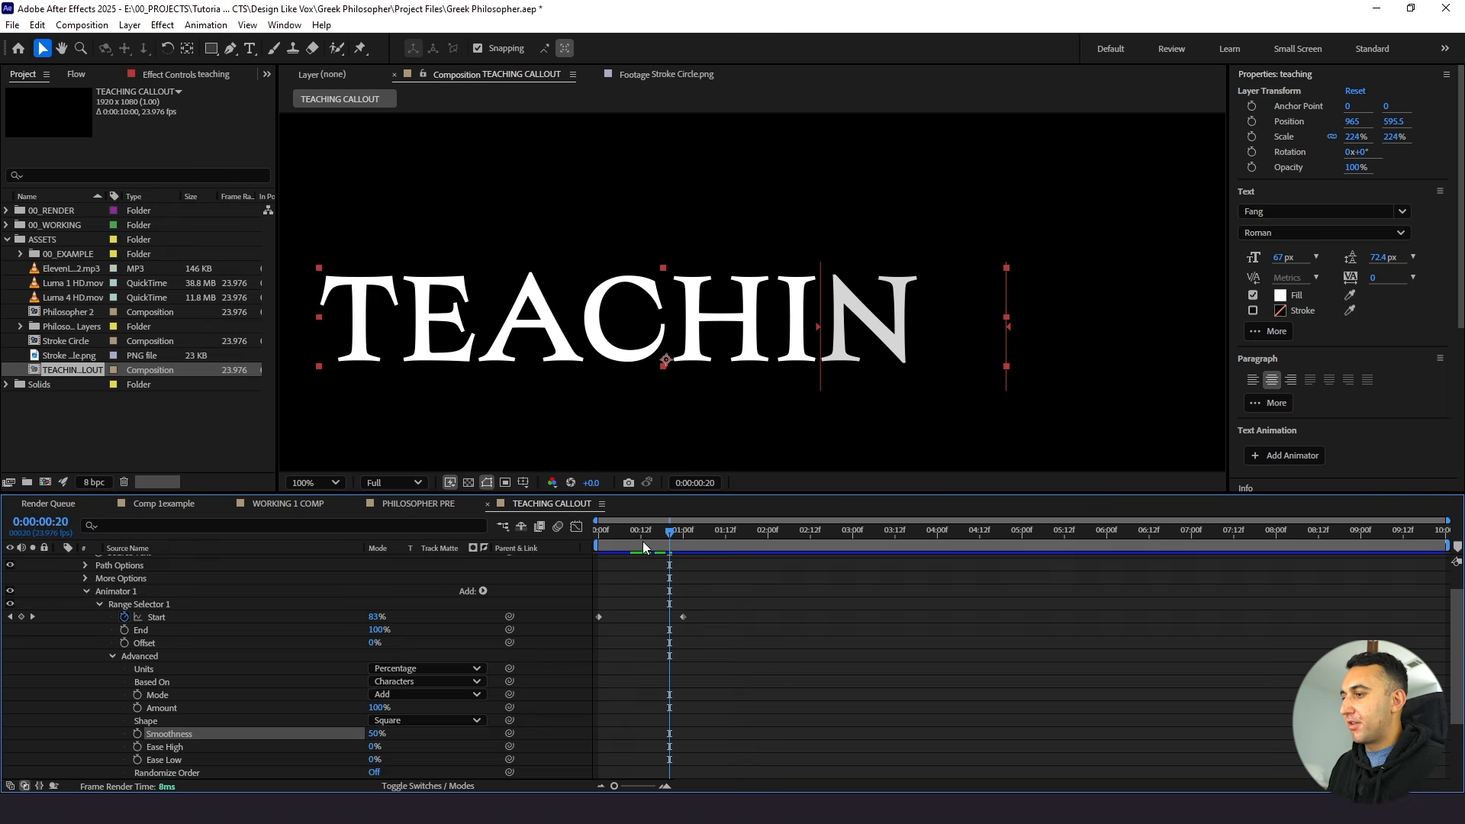
key(space)
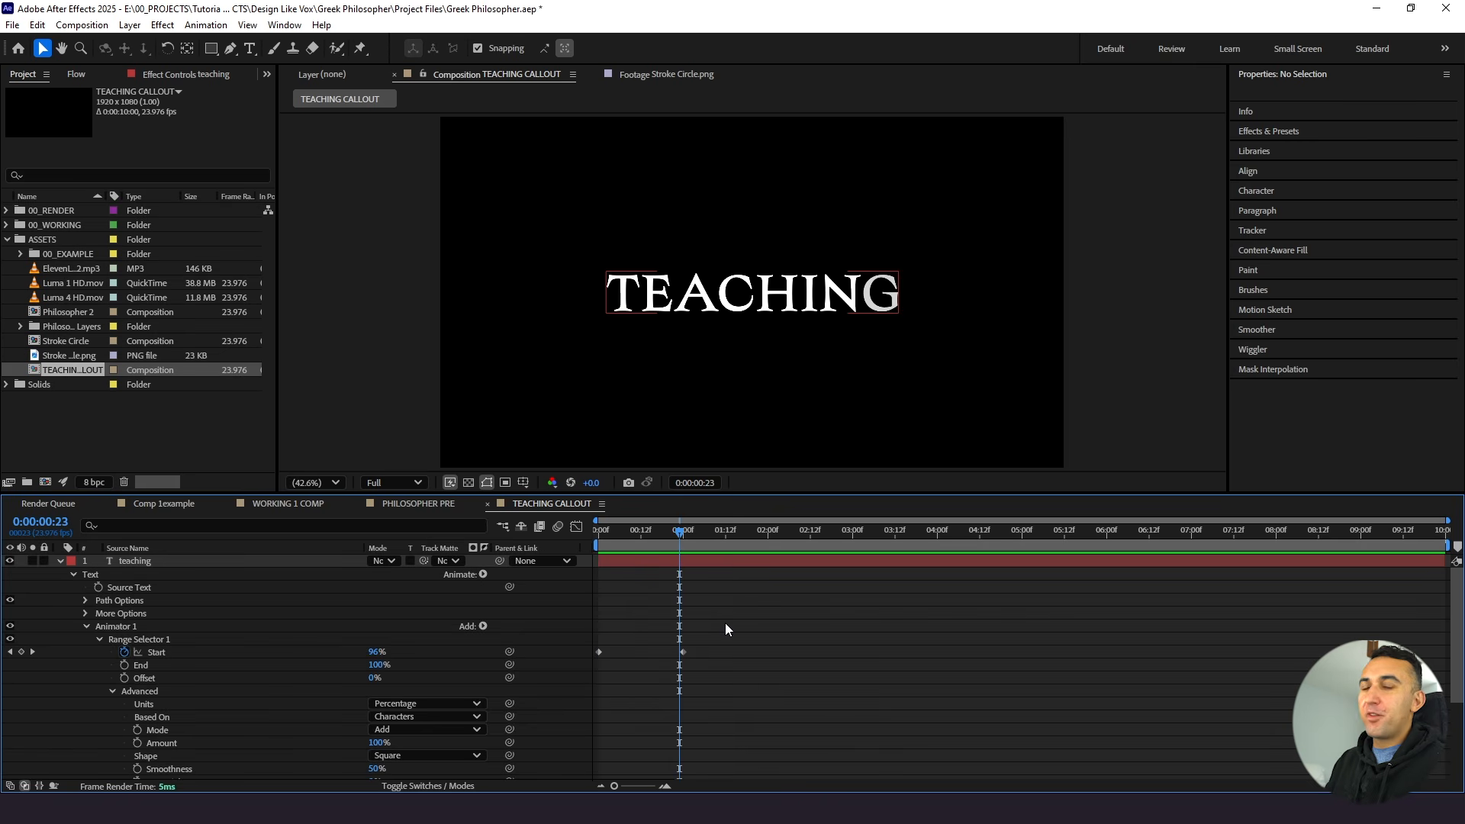
Add a Blur animator to the teaching text with a blur of 15
click(144, 562)
click(483, 574)
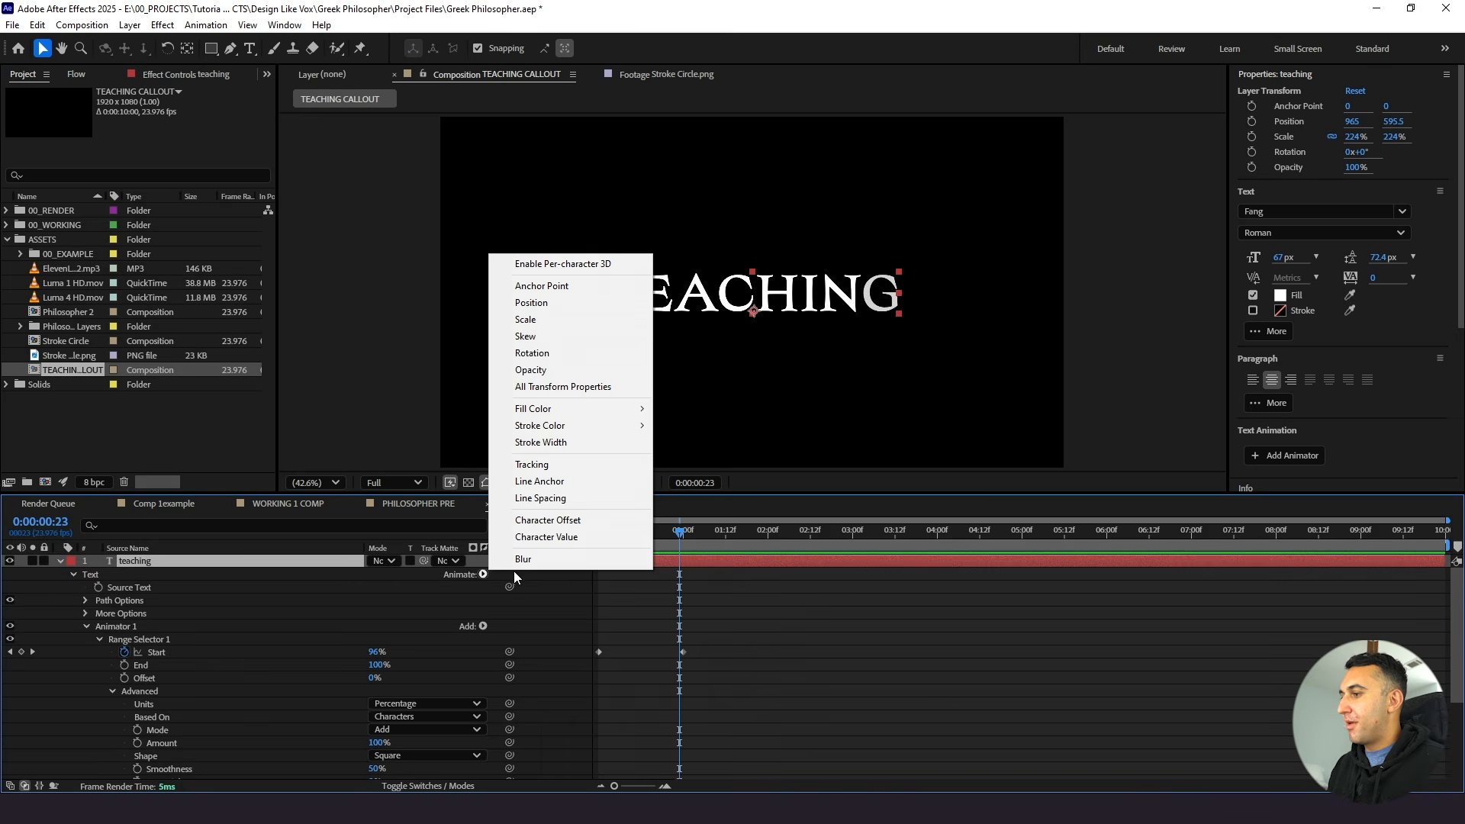
click(516, 559)
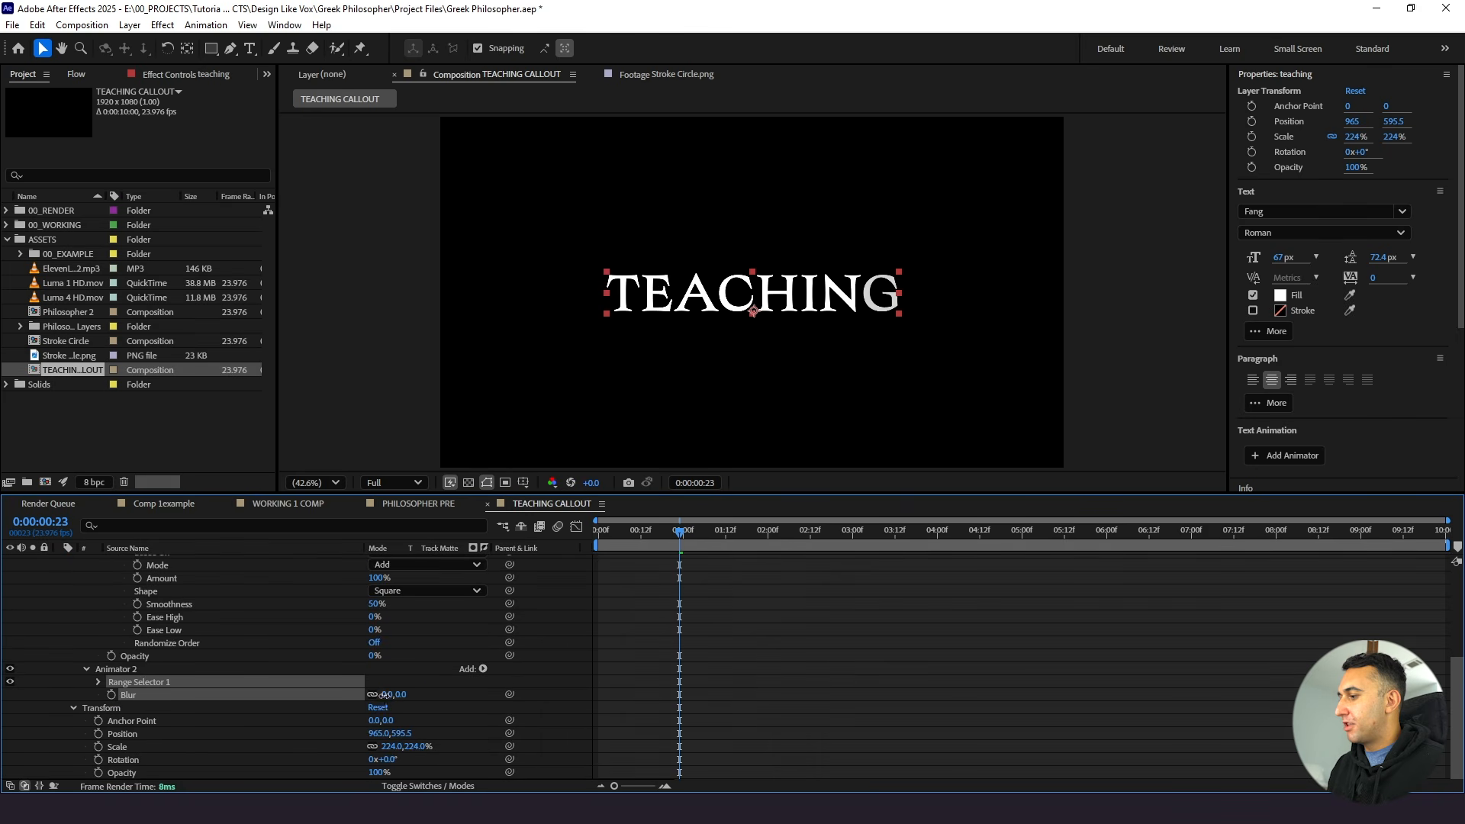
click(385, 694)
text(15)
key(Return)
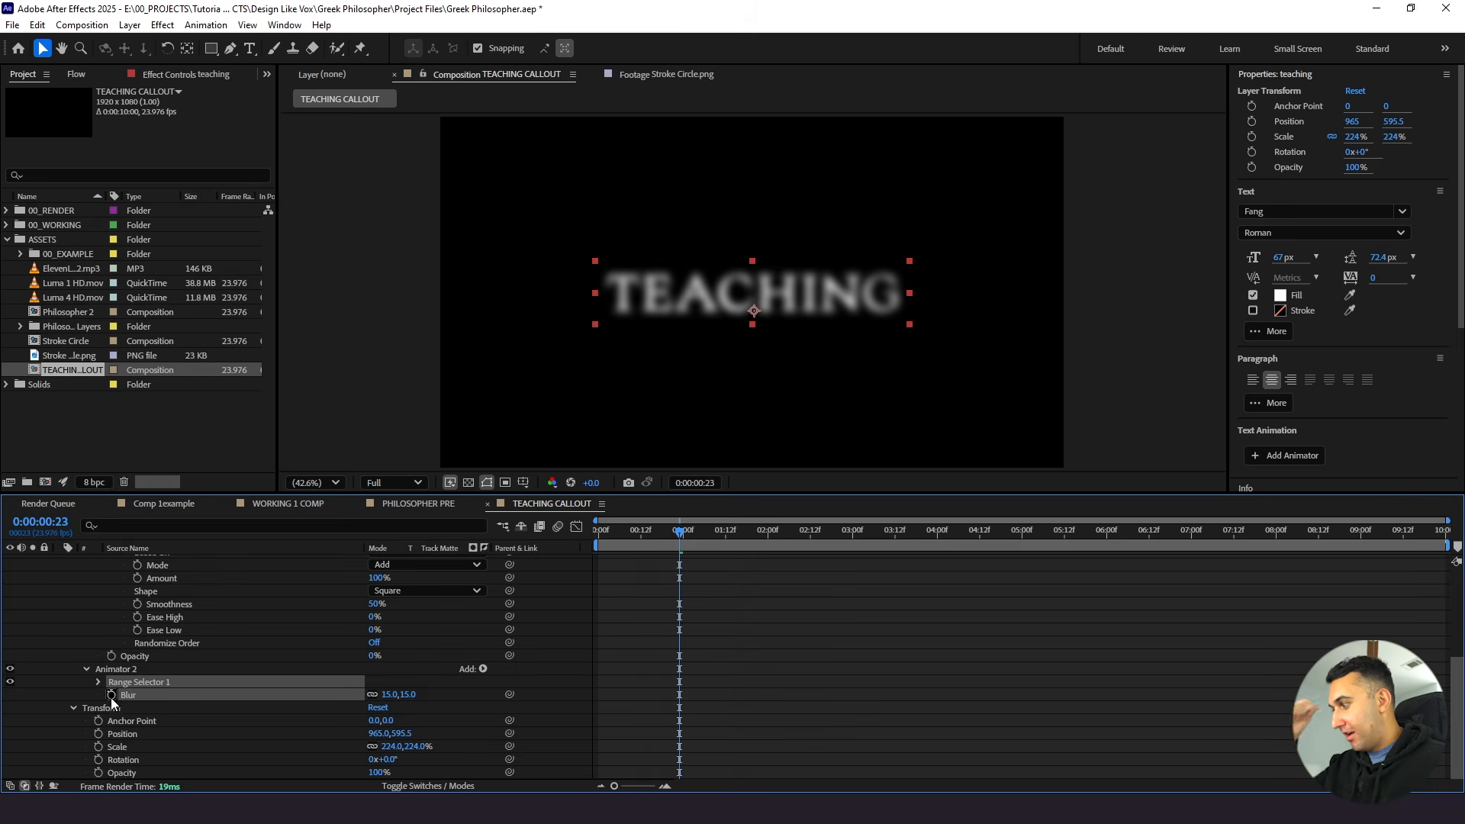
Keyframe the blur animator's Range Selector Start at 0% on the first frame
click(749, 697)
scroll(699, 671, up, 5)
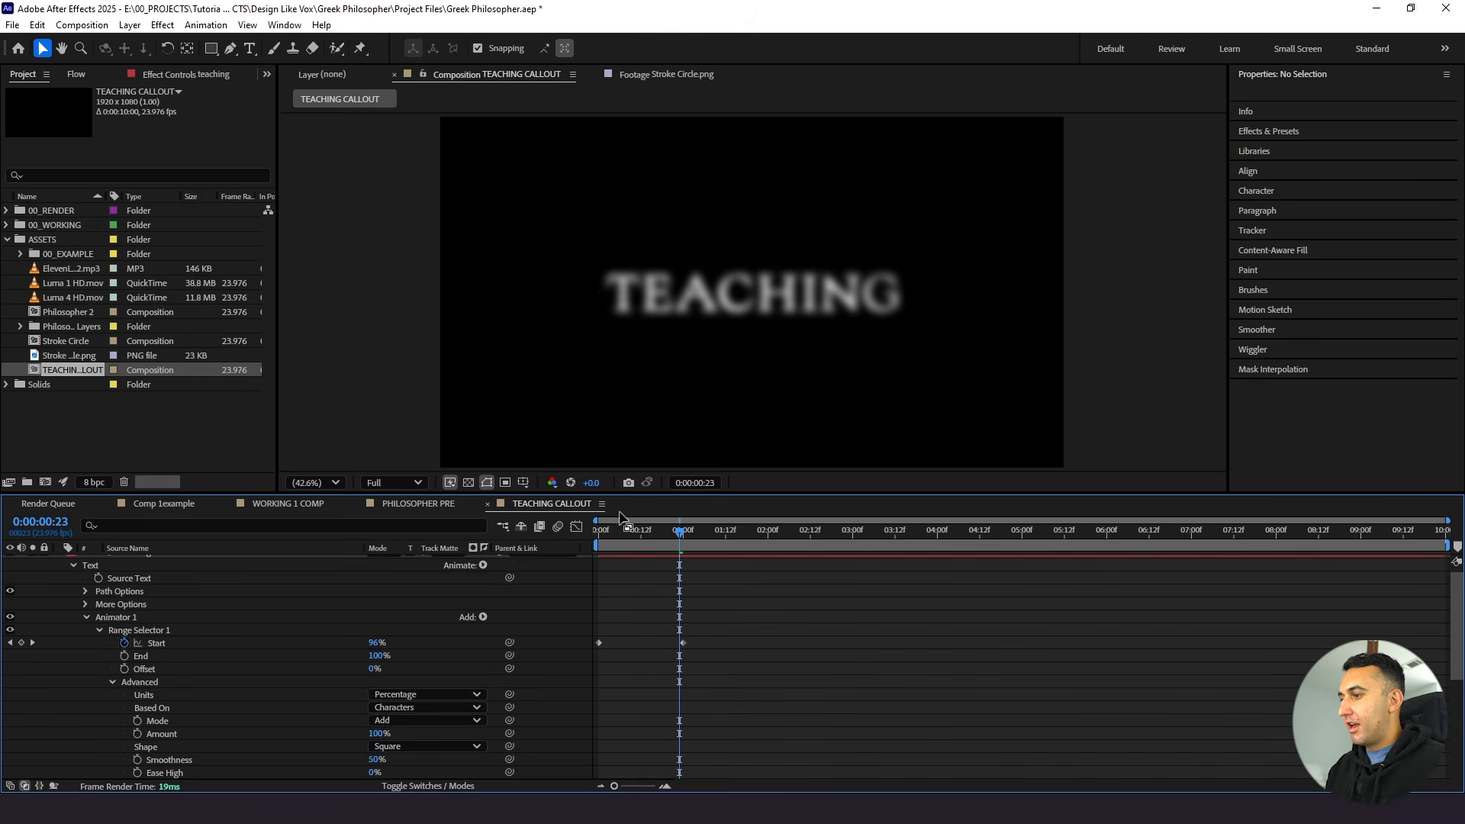
drag(590, 542, 491, 573)
scroll(640, 641, down, 3)
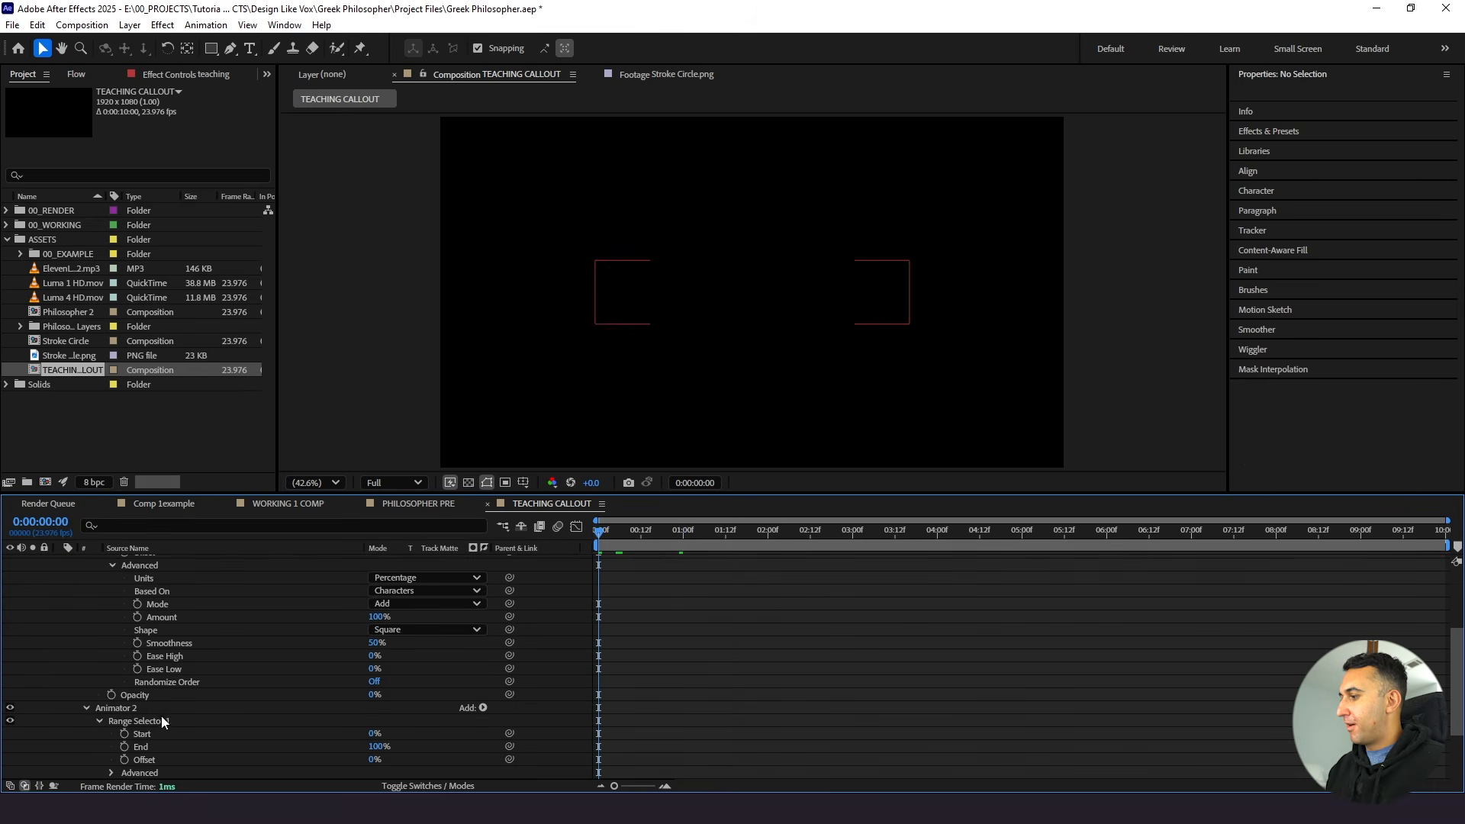
click(125, 733)
Keyframe the blur animator's Range Selector Start at 100% at the one-second mark
scroll(763, 693, up, 1)
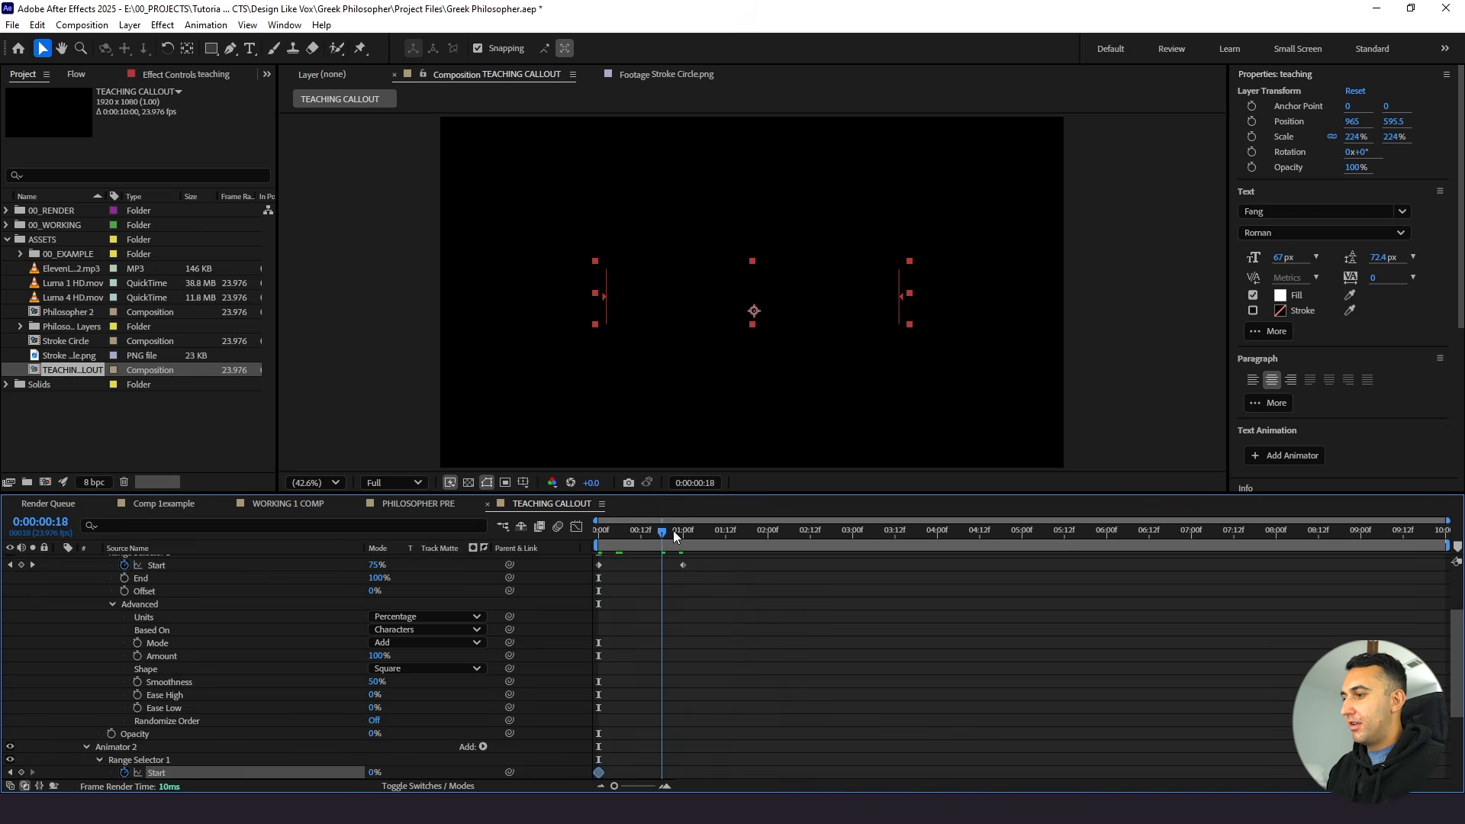
click(670, 530)
scroll(411, 717, down, 3)
drag(376, 734, 629, 729)
click(705, 672)
scroll(705, 672, up, 4)
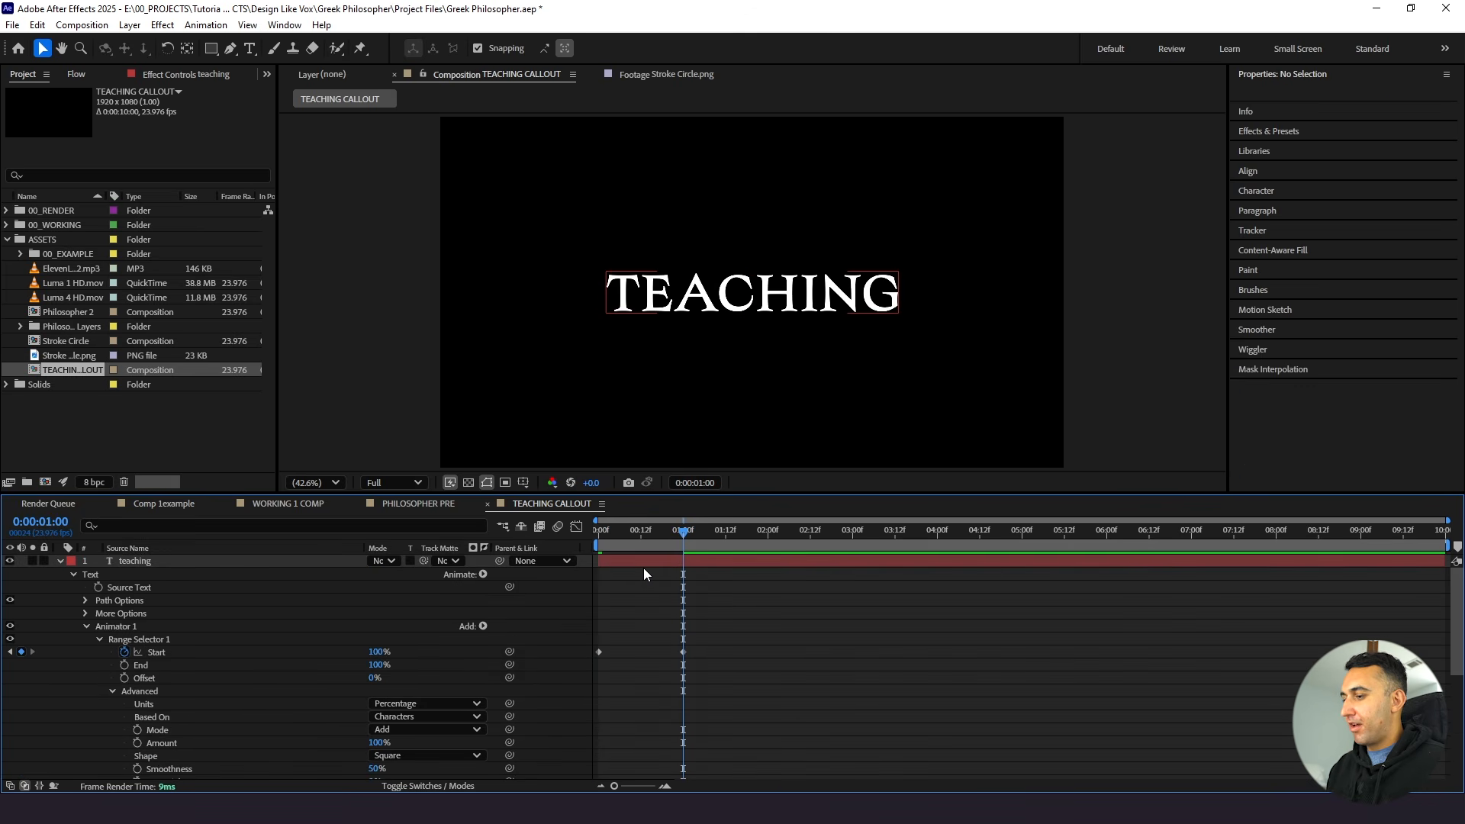
Show only the teaching layer's keyframed properties and preview the blurred reveal from the first frame
click(643, 565)
key(u)
click(652, 644)
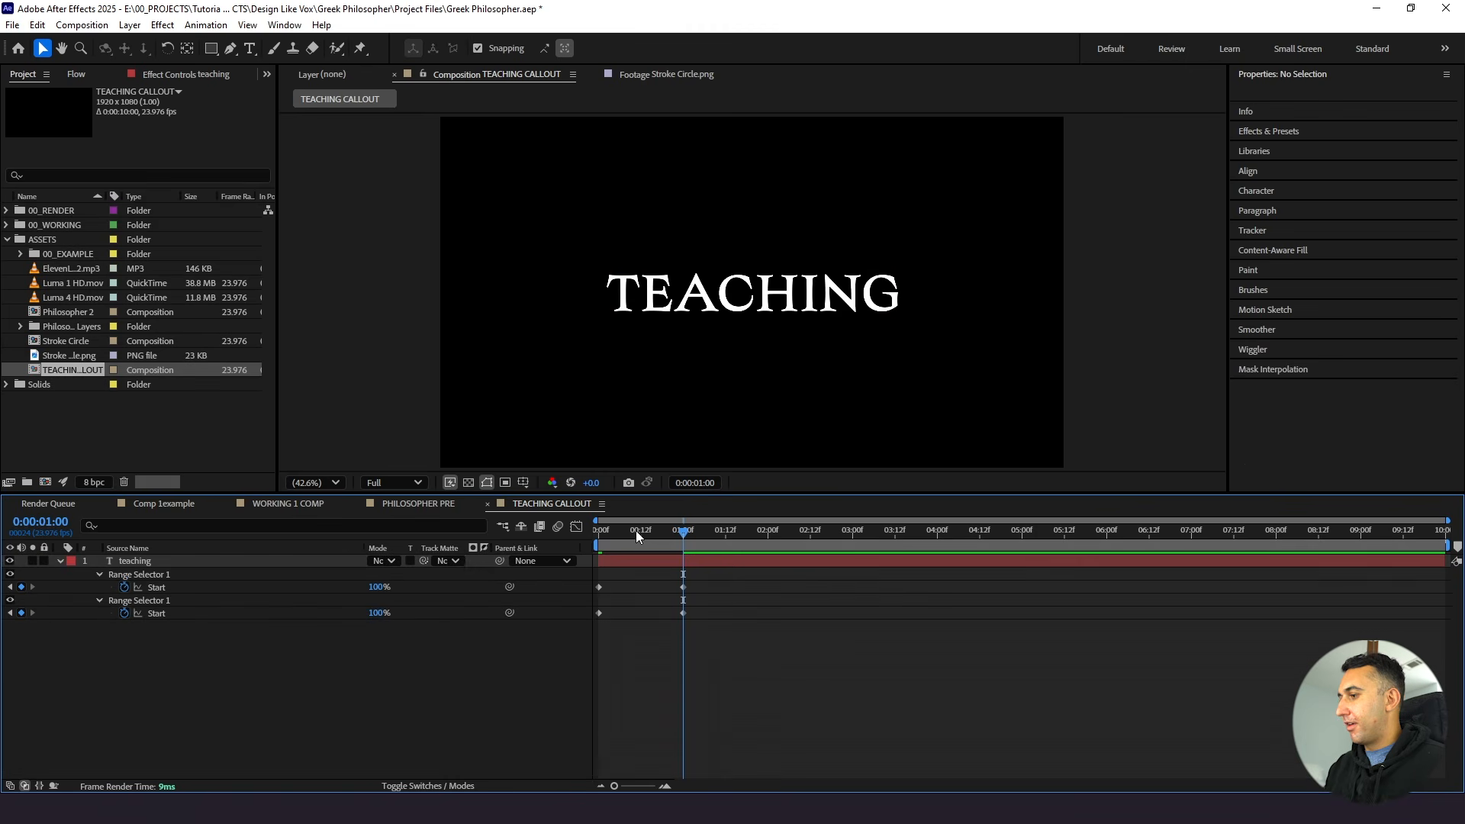
drag(635, 528, 501, 556)
key(space)
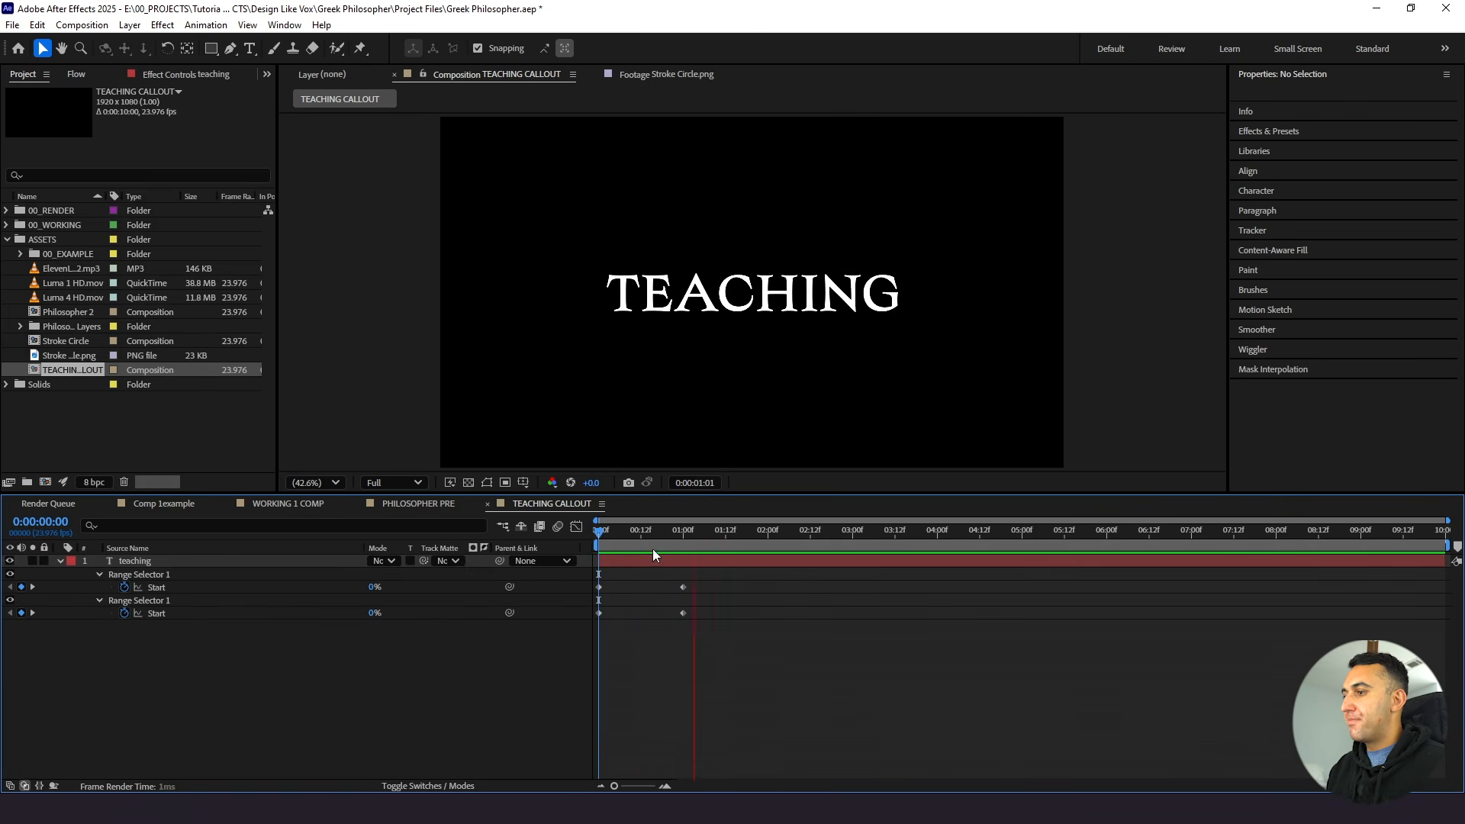
key(space)
drag(627, 540, 599, 560)
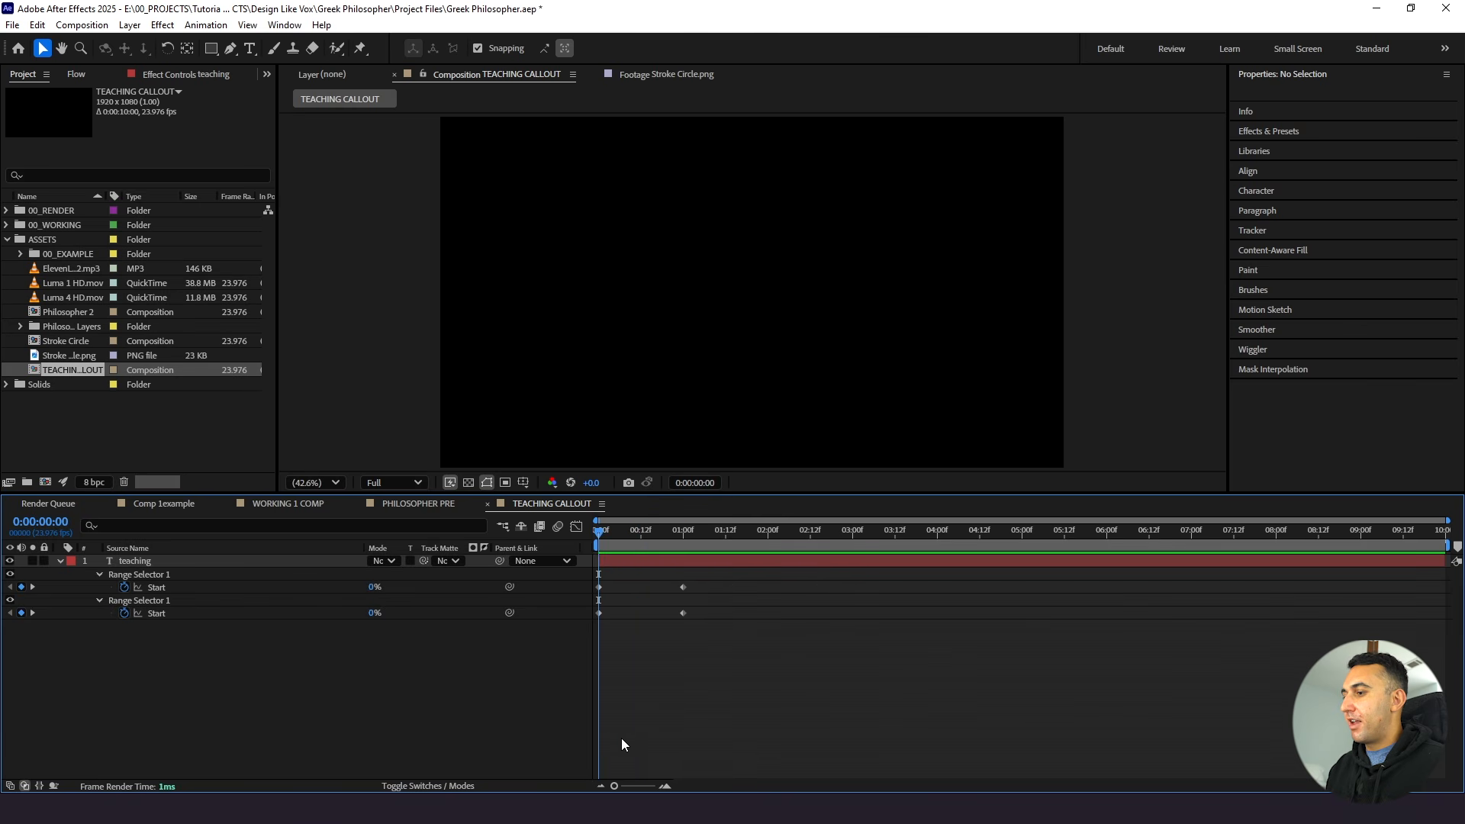
Delay both of the blur animator's Start keyframes by four frames relative to the opacity animator's keyframes
click(666, 786)
click(156, 613)
drag(599, 619, 661, 623)
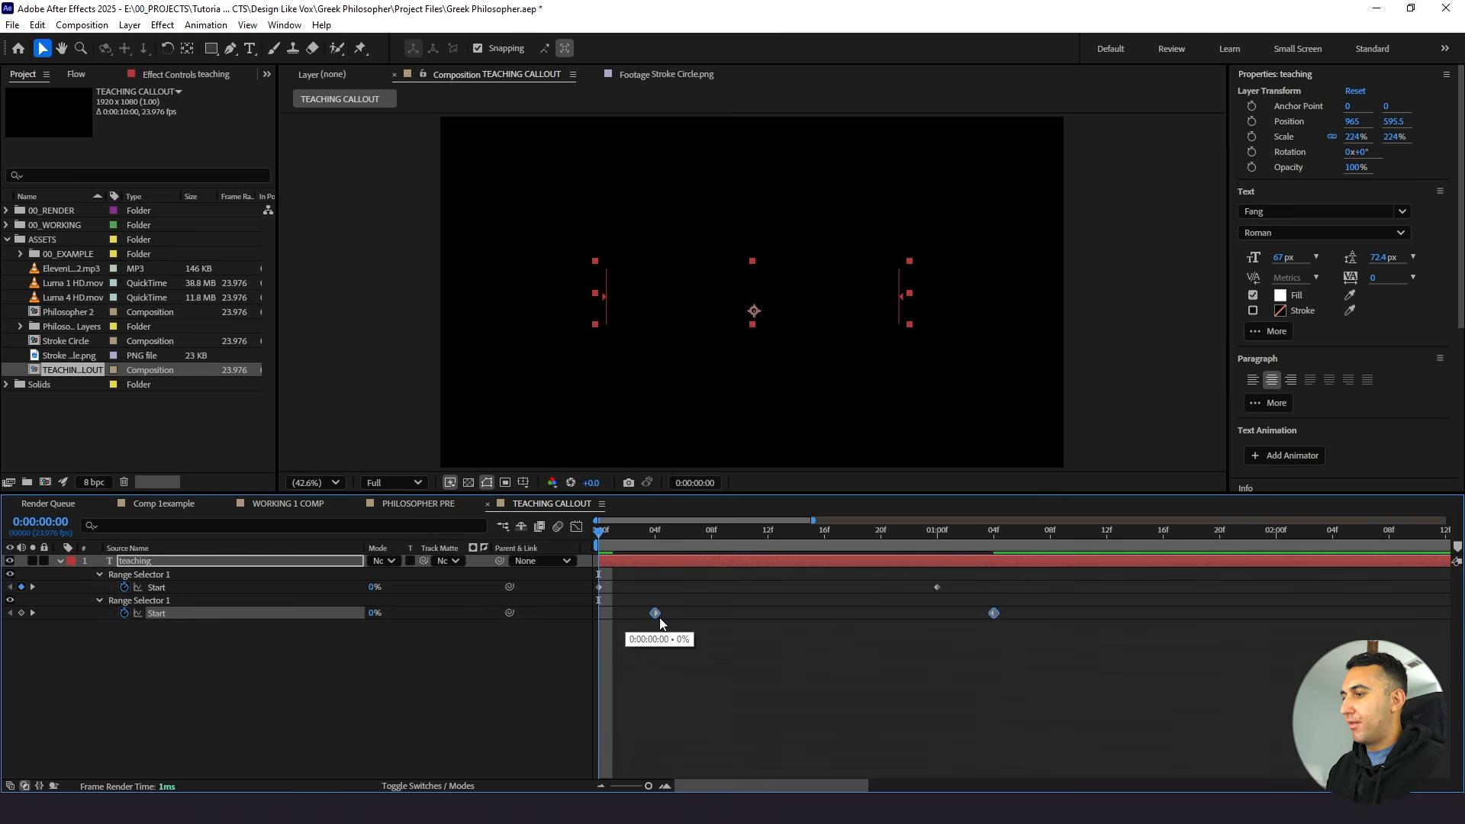
click(193, 649)
Apply Easy Ease to the Start keyframes of both the opacity and blur Range Selectors
click(190, 612)
shift+click(189, 599)
shift+click(197, 592)
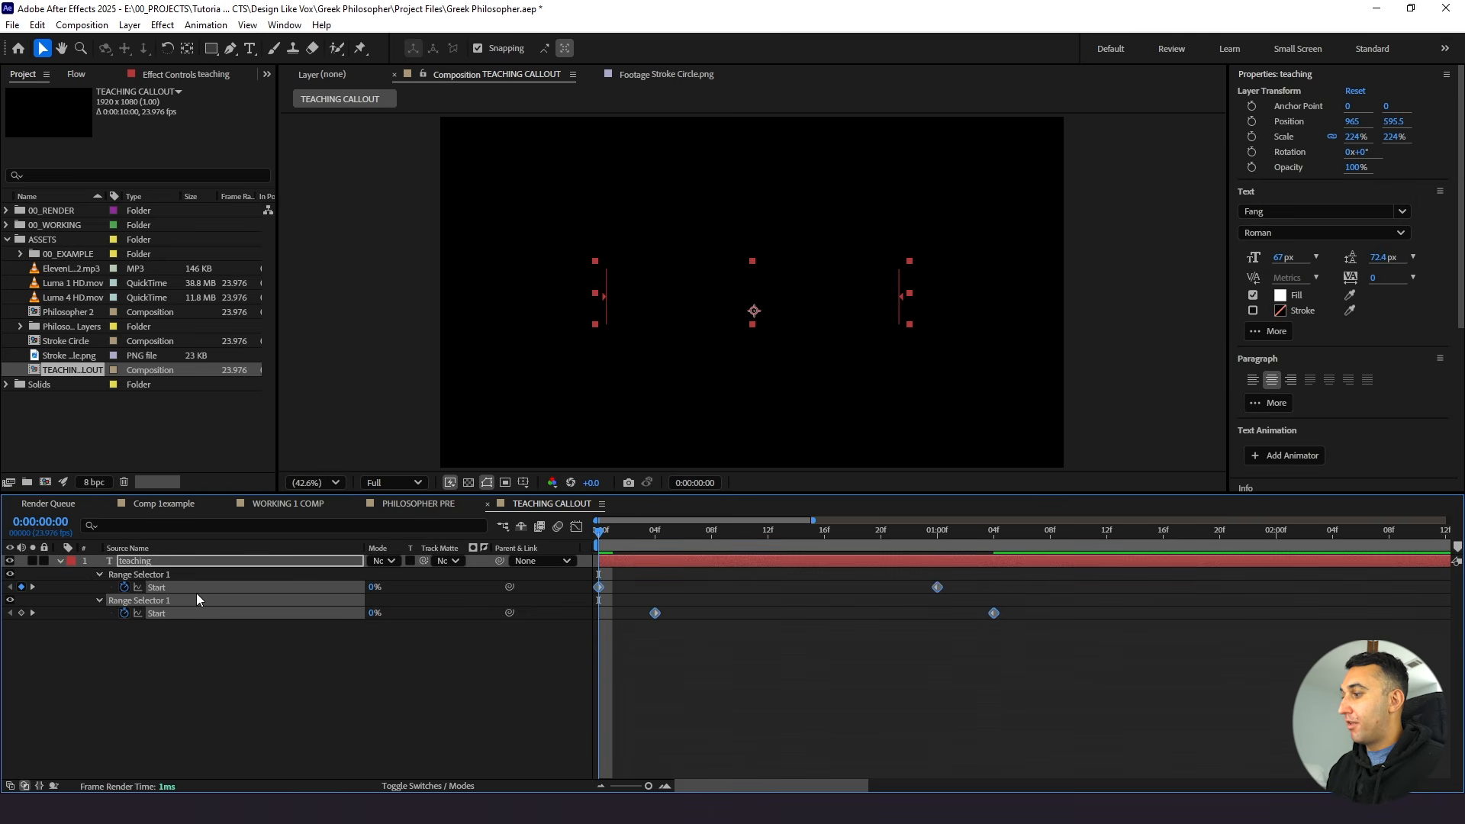
click(195, 681)
Preview the eased text reveal and end the work area just after the last keyframe, collapsing the layer's properties
key(space)
key(n)
key(u)
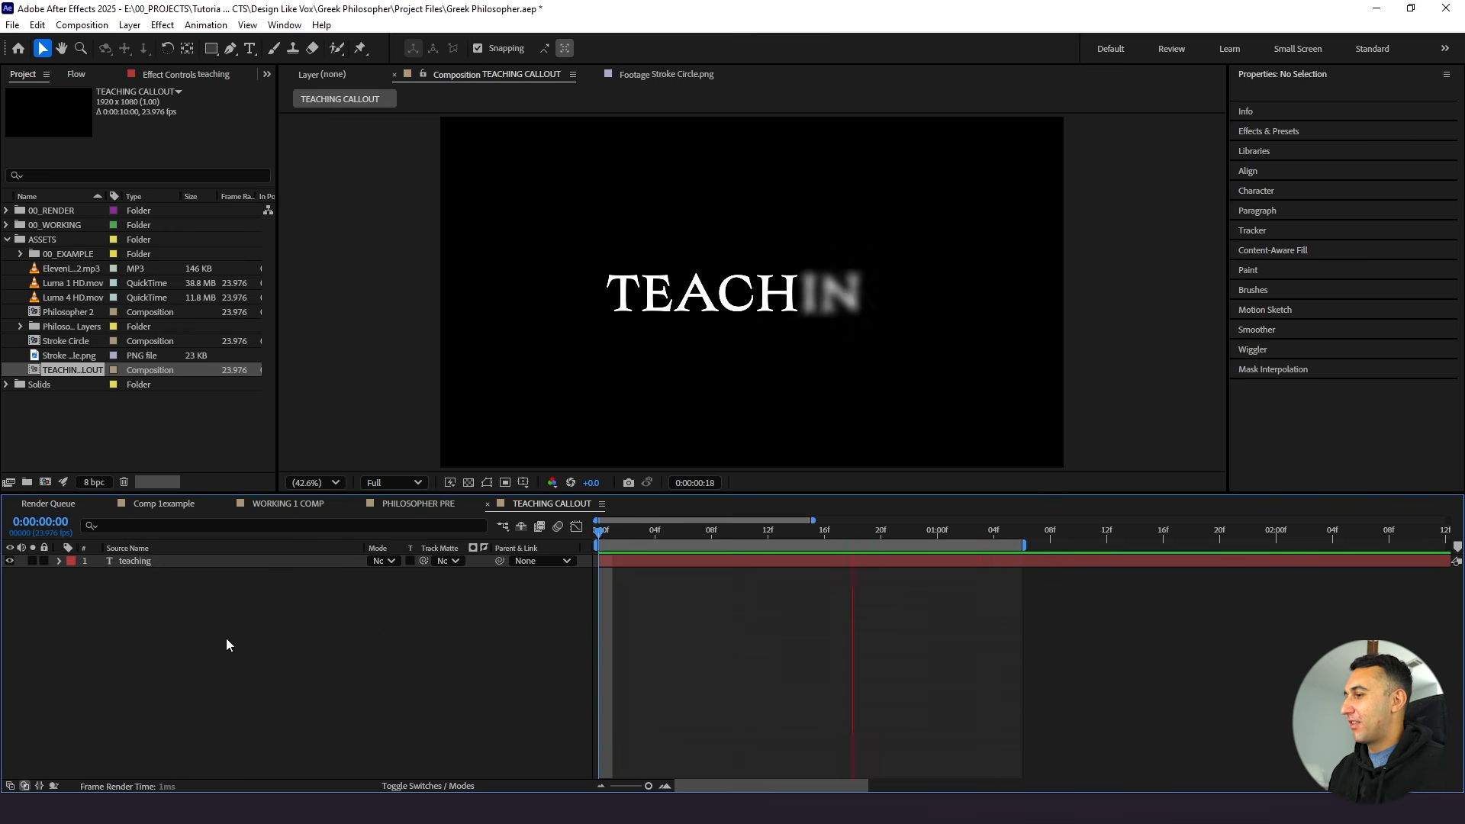
Add a Position animator to the teaching text as a third animator
click(58, 562)
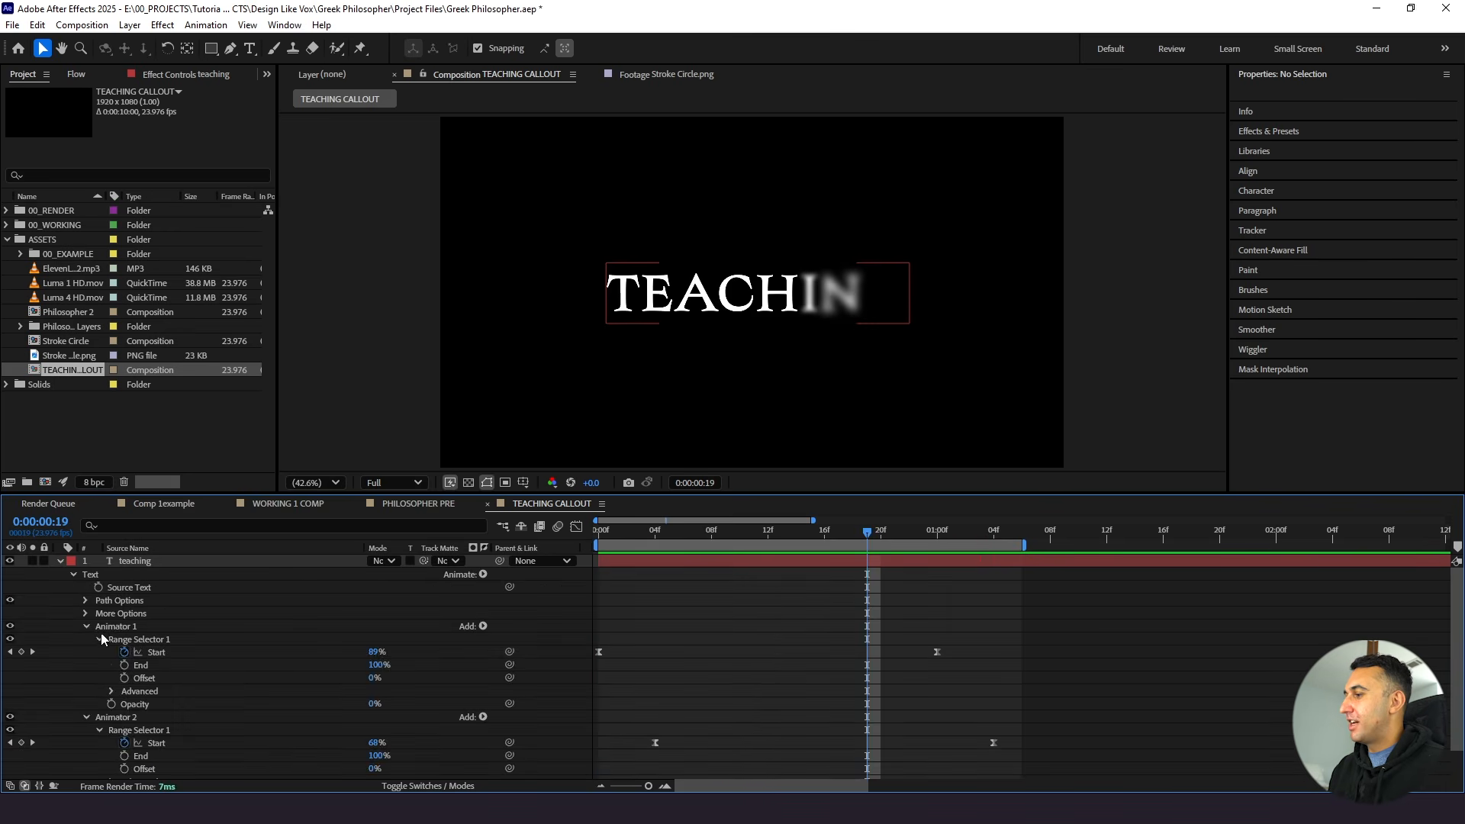
click(482, 575)
click(534, 305)
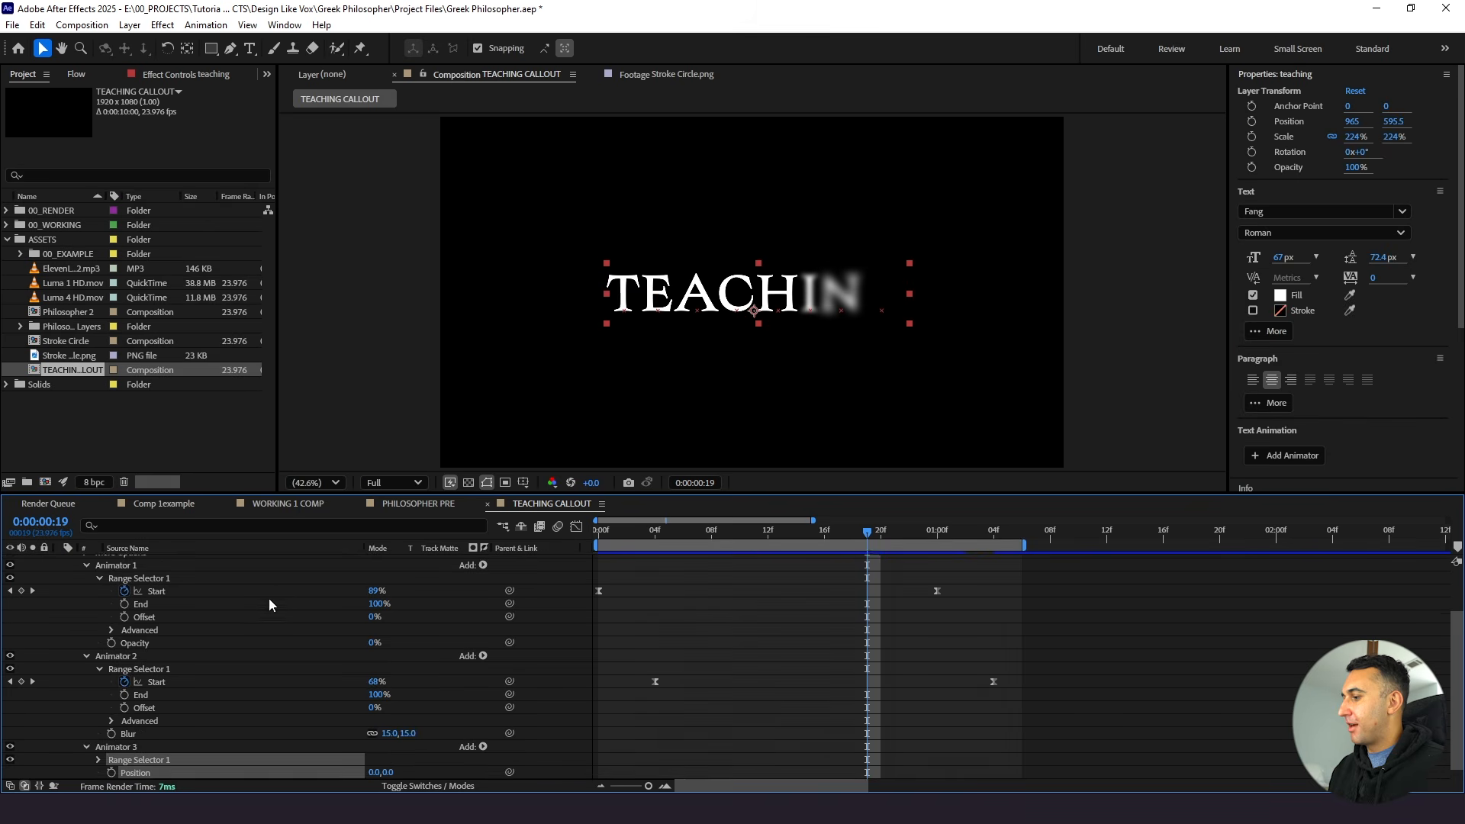
scroll(145, 714, down, 1)
click(163, 747)
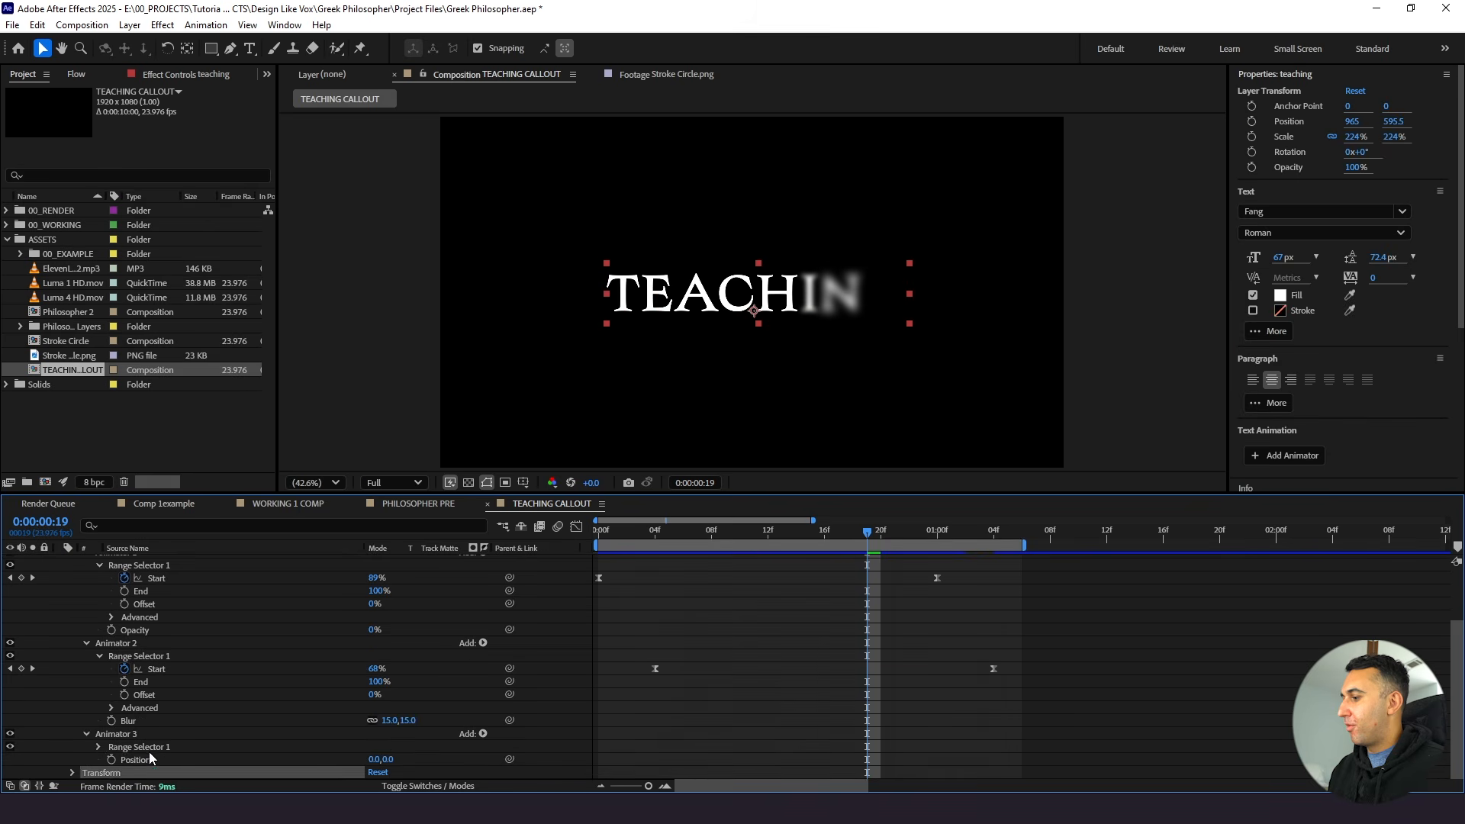
Add a Wiggly selector to the Position animator, Animator 3
click(483, 734)
mouse_move(526, 756)
click(599, 773)
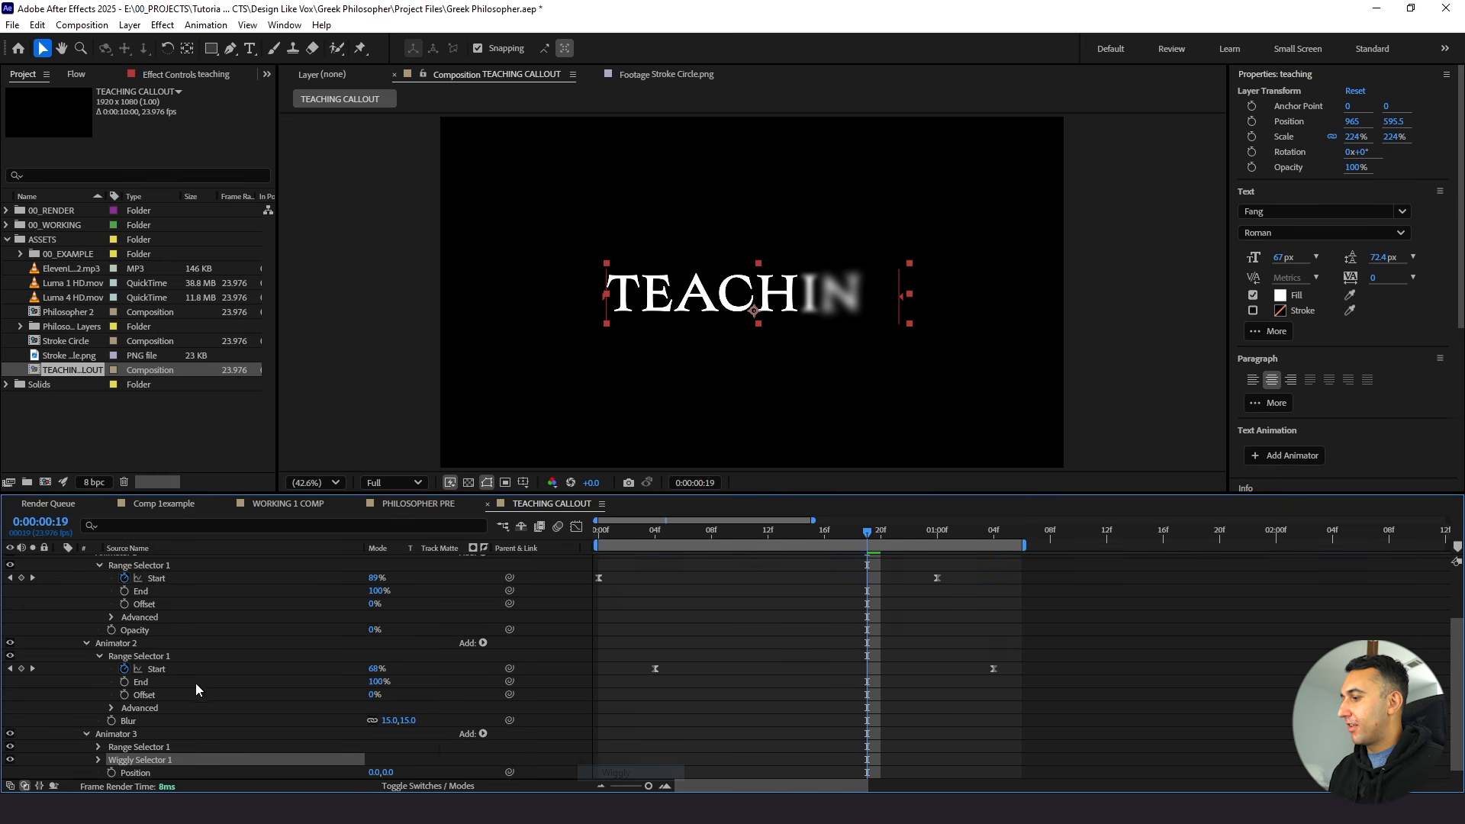
scroll(145, 720, down, 1)
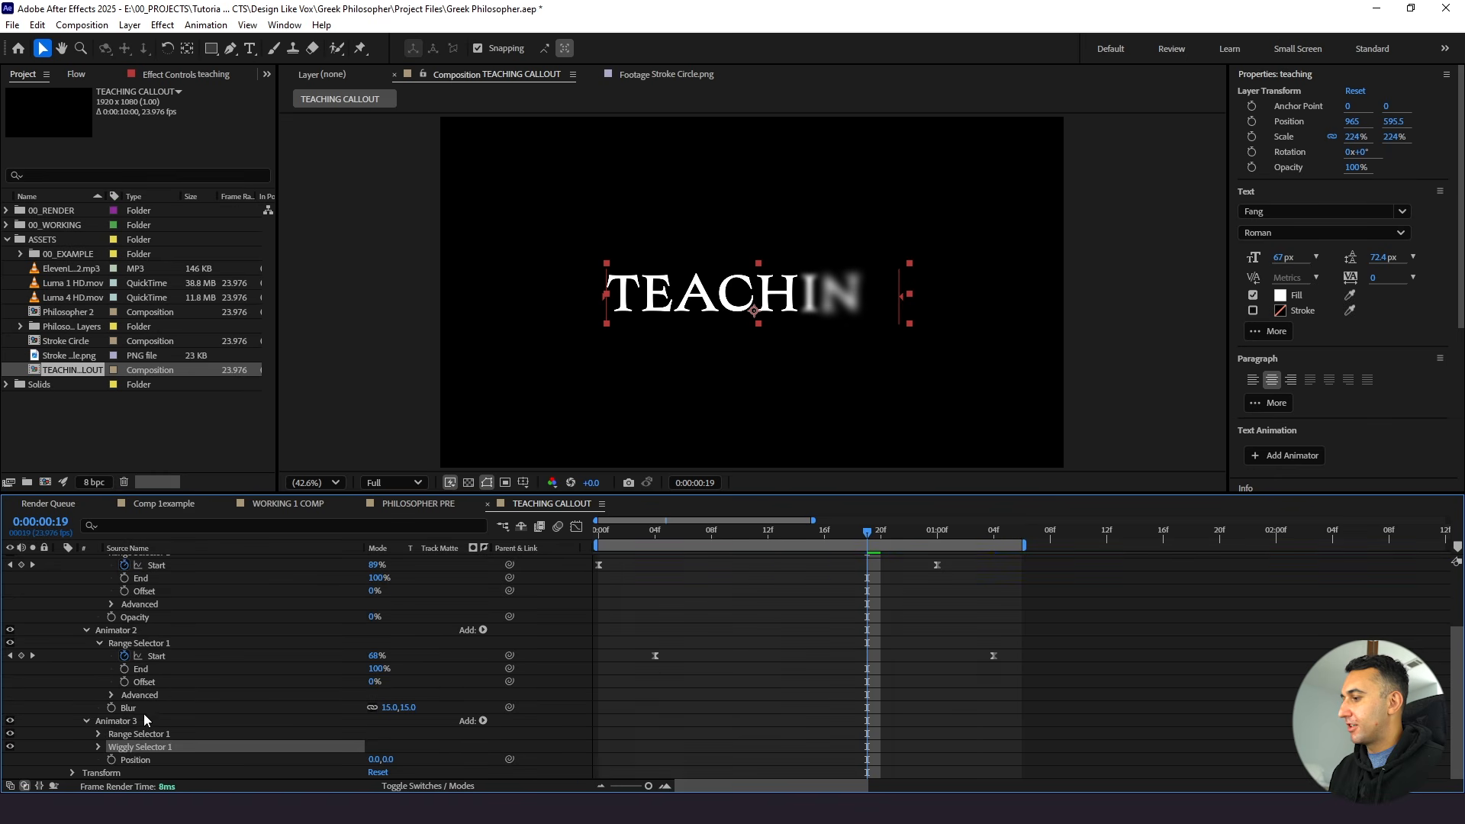
Set the Wiggly Selector's Wiggles/Second to 0 and its Correlation to 0%
click(98, 747)
scroll(238, 700, down, 1)
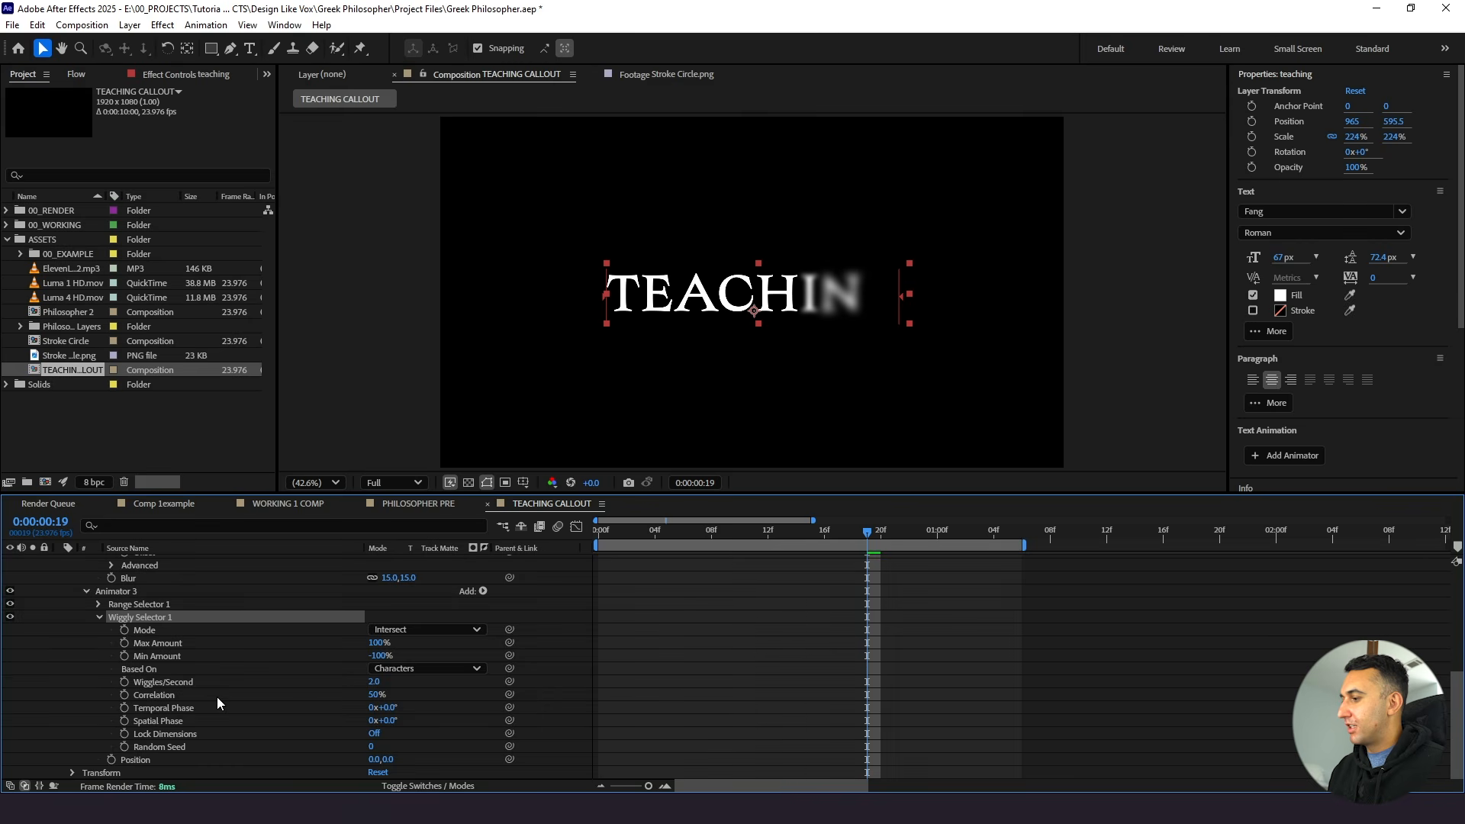
click(372, 682)
text(0)
click(337, 701)
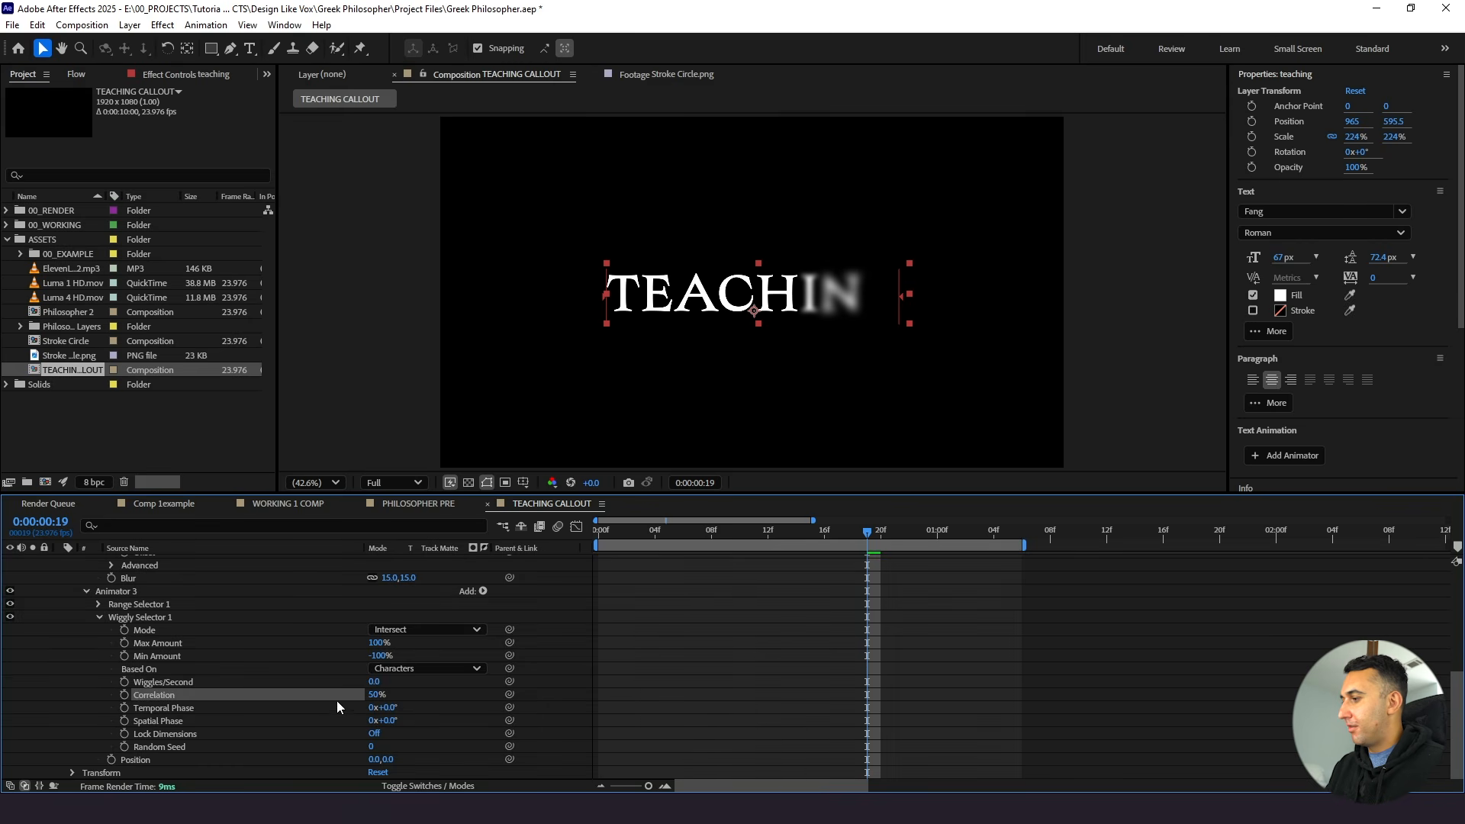
click(374, 695)
text(0)
click(306, 702)
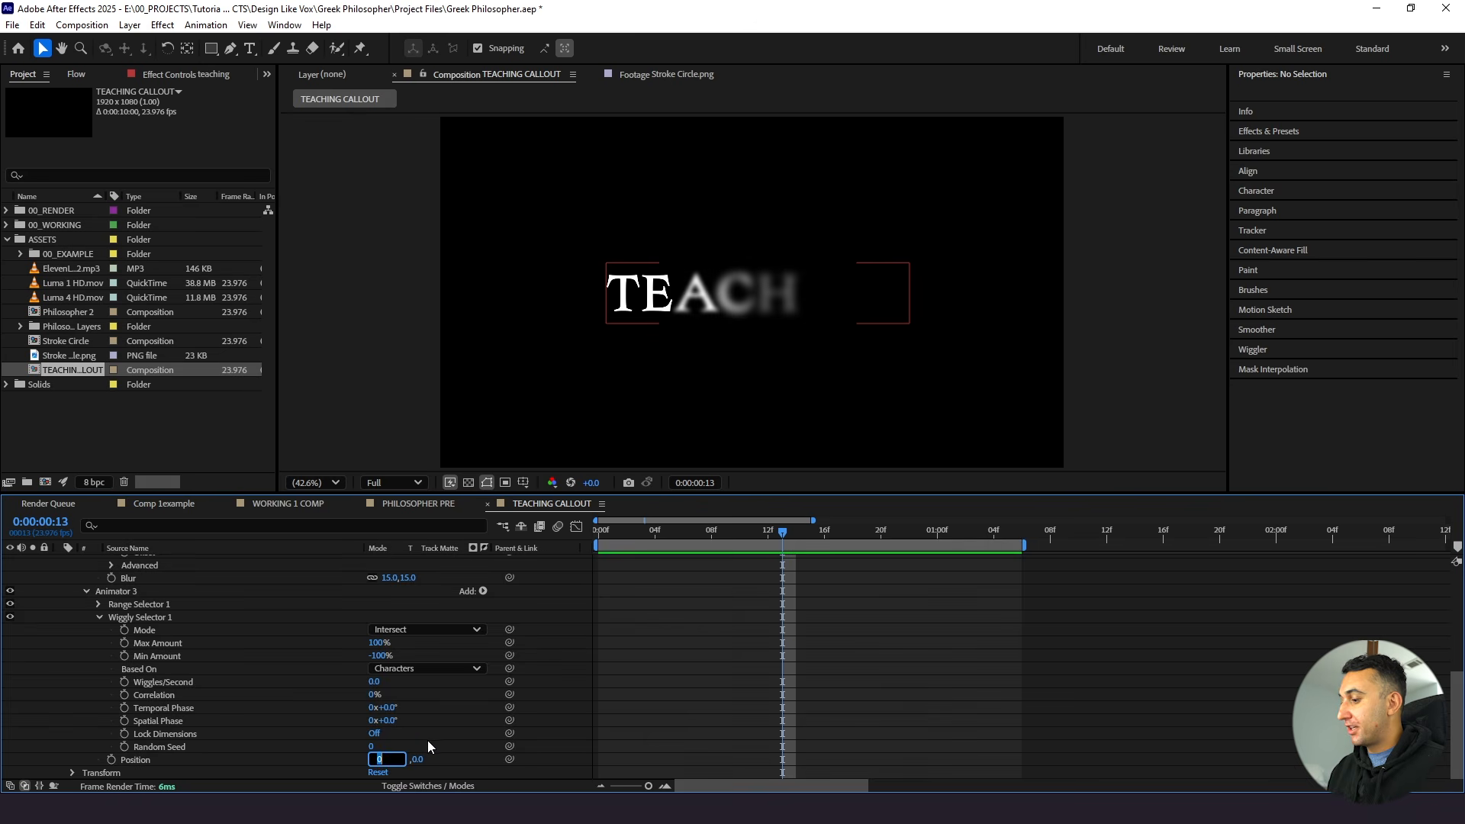
Set Animator 3's Position to 2, 3 for a slight letter offset
text(2)
key(Return)
click(388, 760)
text(3)
key(Return)
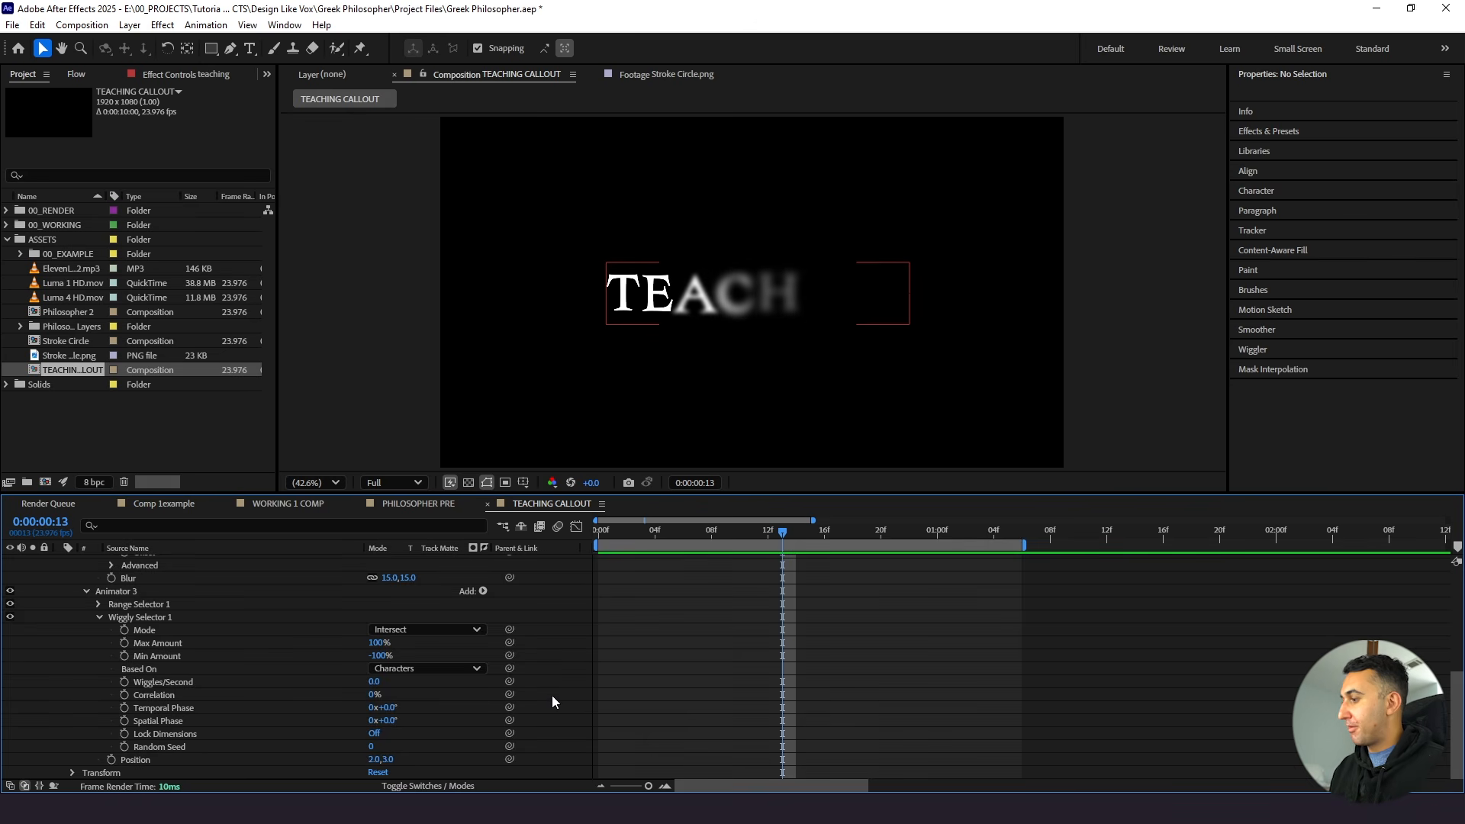
Add the expression posterizeTime(3) random(1000) to the Wiggly Selector's Random Seed and preview the animation from the start
alt+click(125, 747)
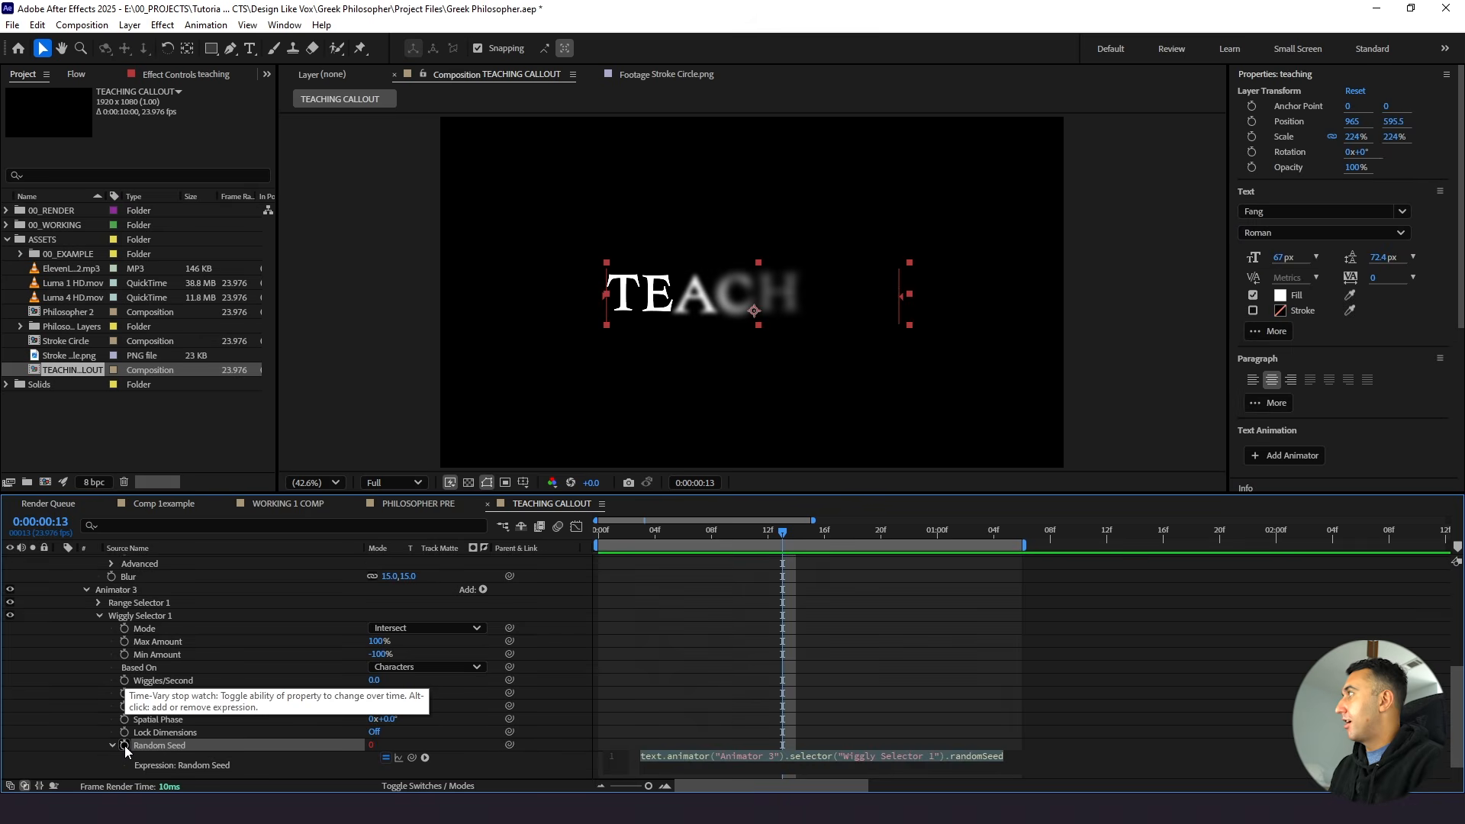
text(posterizeTime(3) )
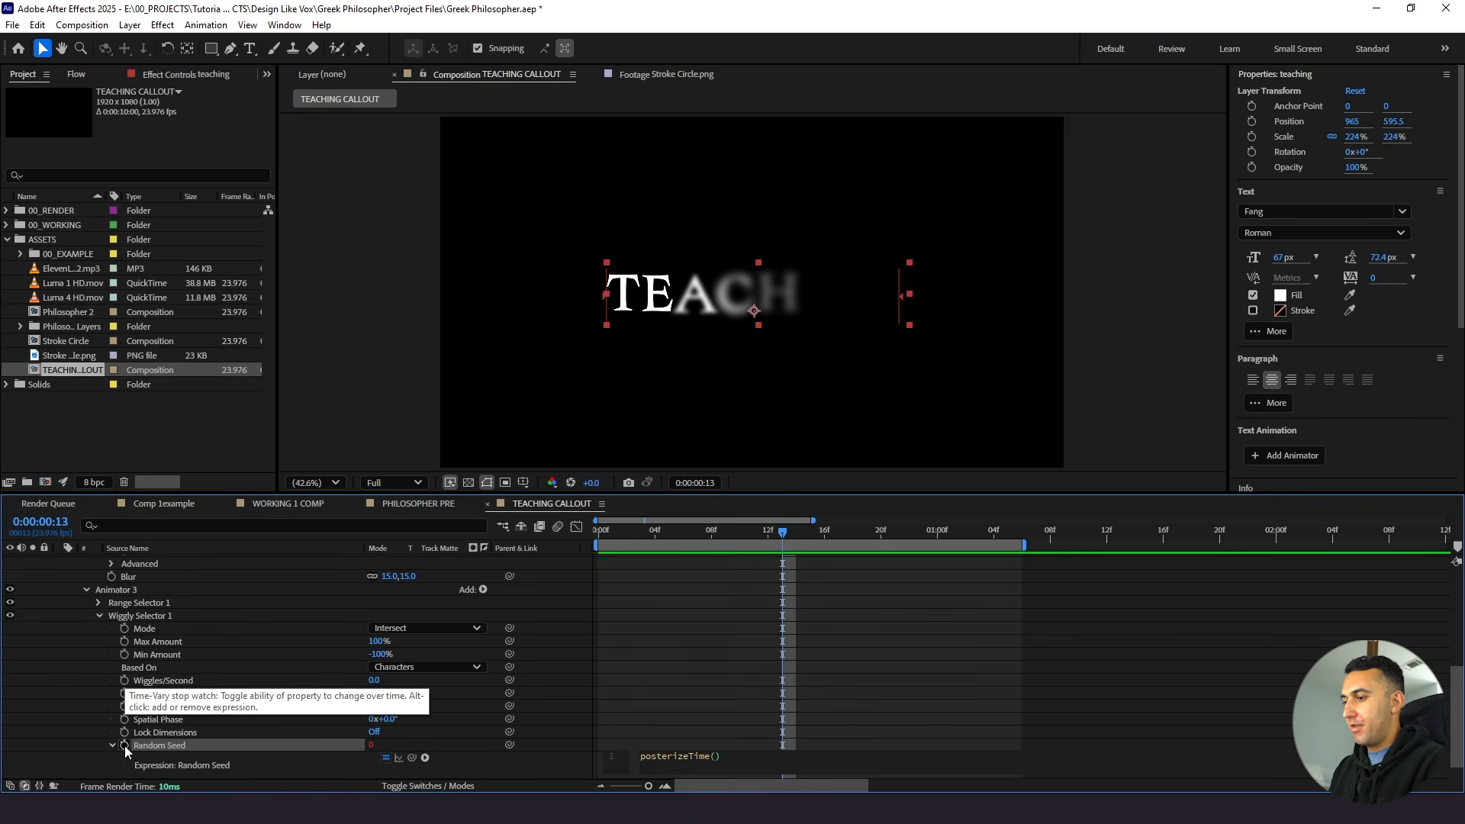
text(random())
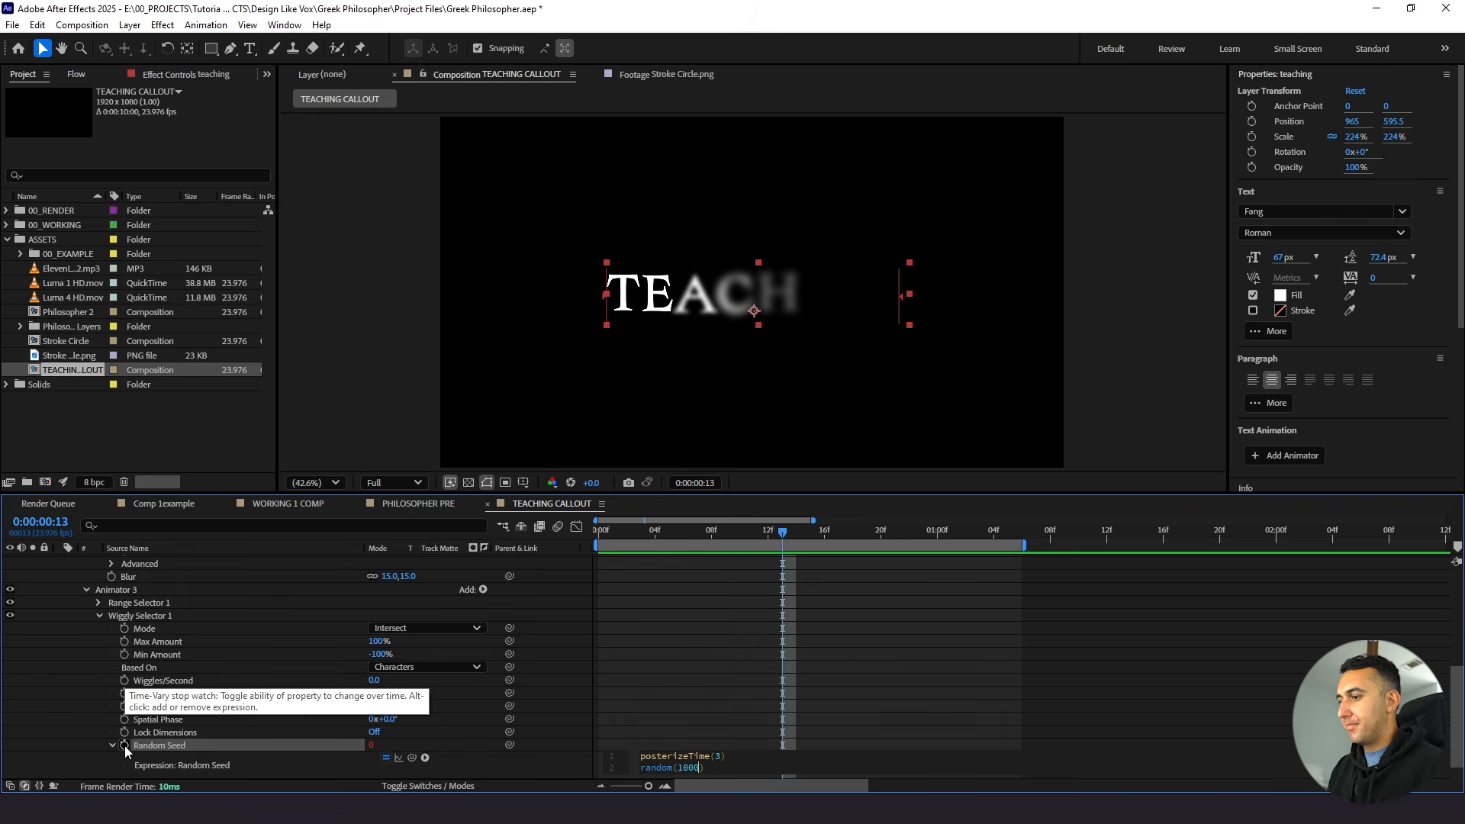
click(672, 572)
drag(669, 534, 598, 540)
key(space)
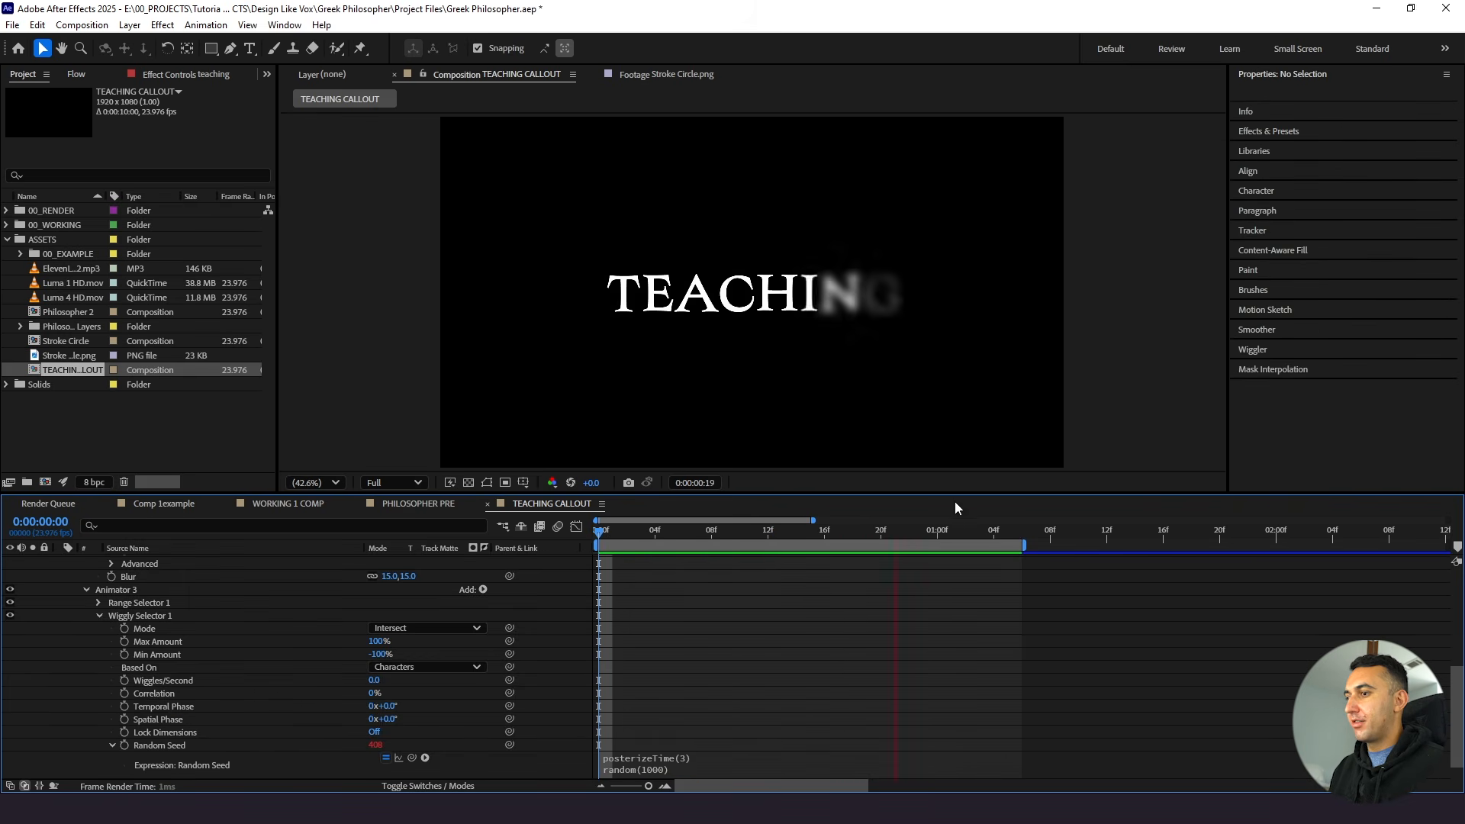
Extend the work area to the full 10-second composition and preview the letter jitter
click(599, 784)
click(599, 784)
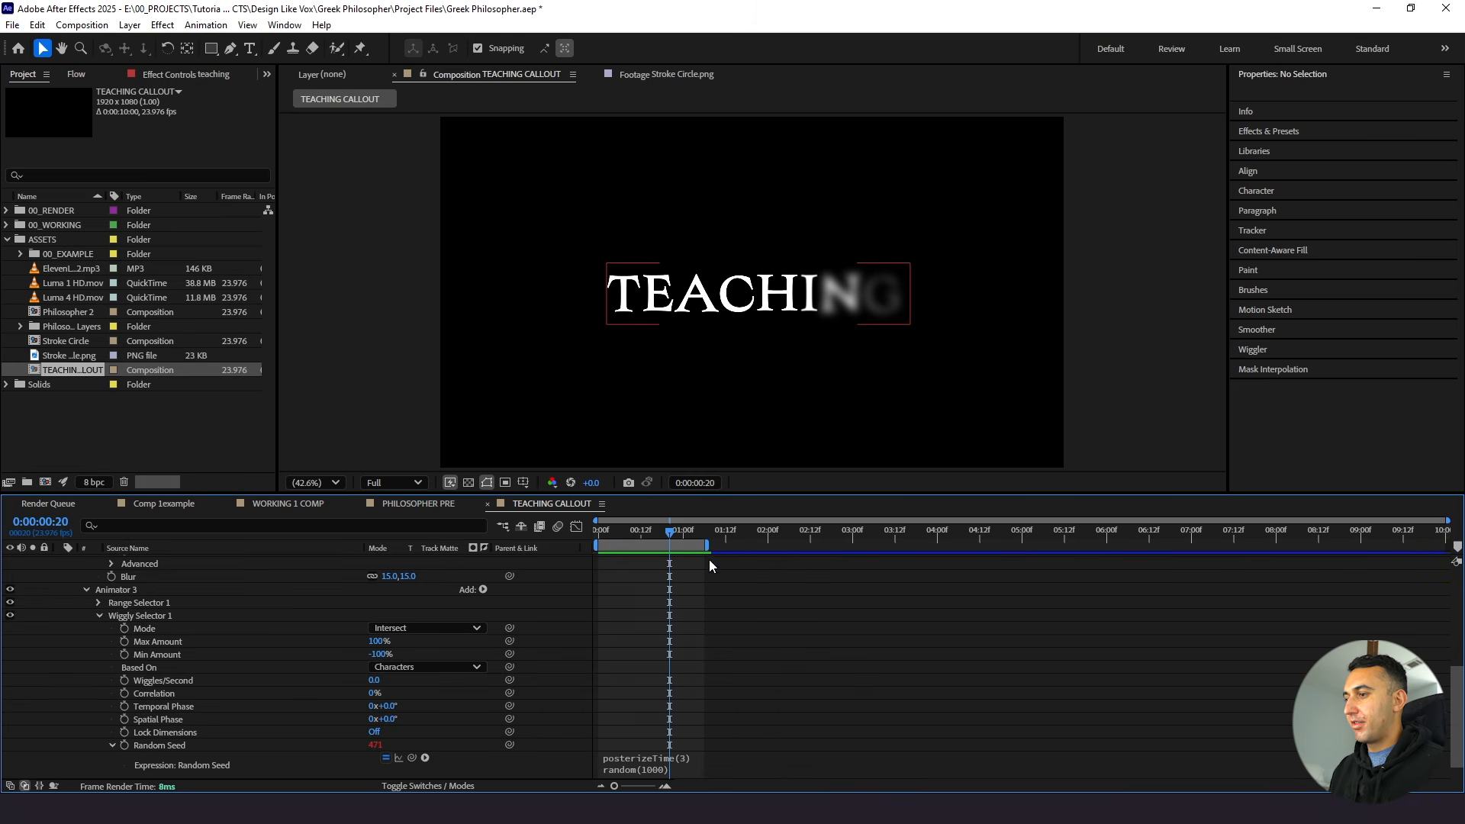
drag(708, 546, 1448, 545)
key(space)
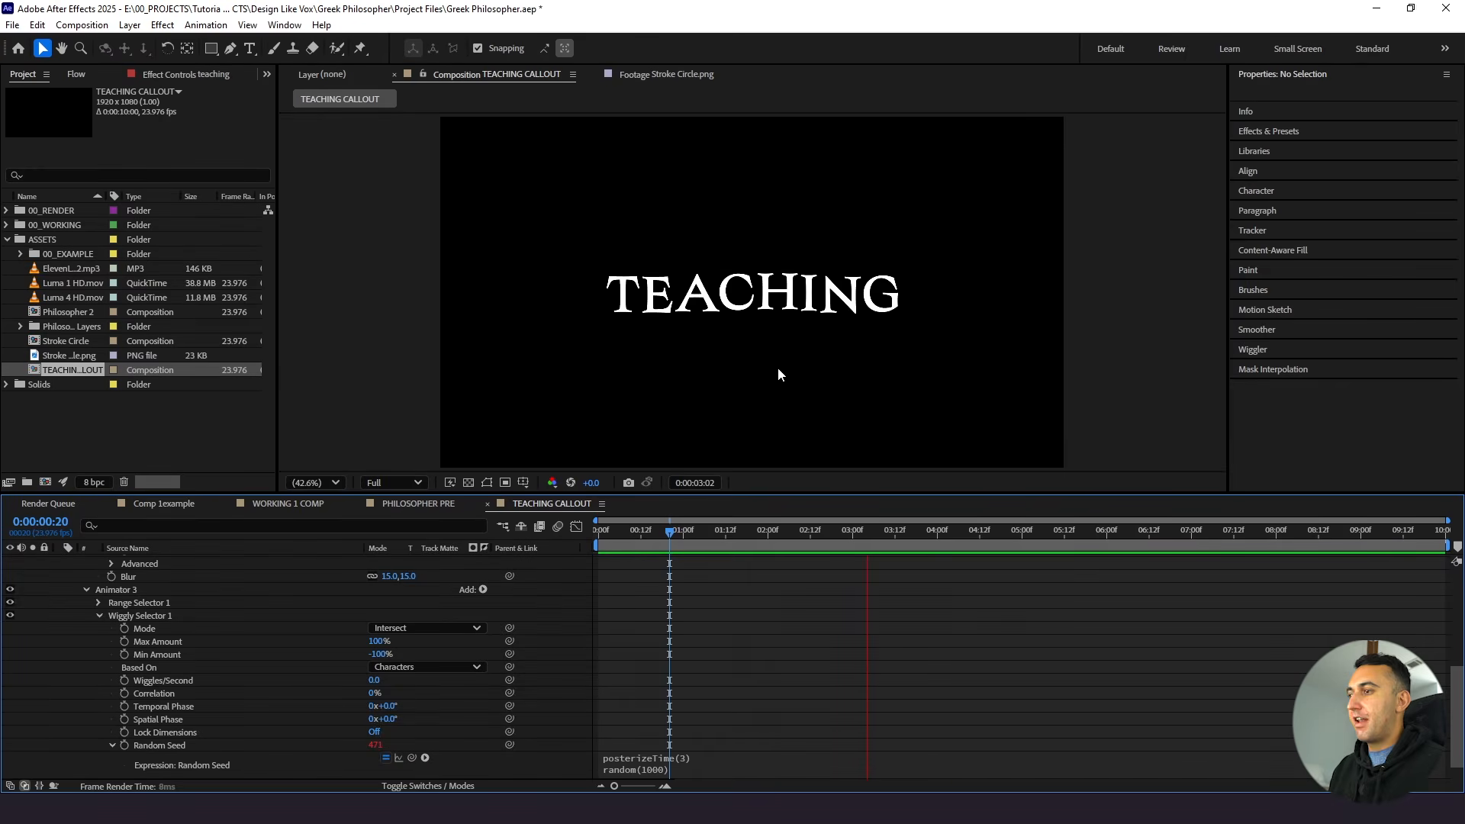
key(space)
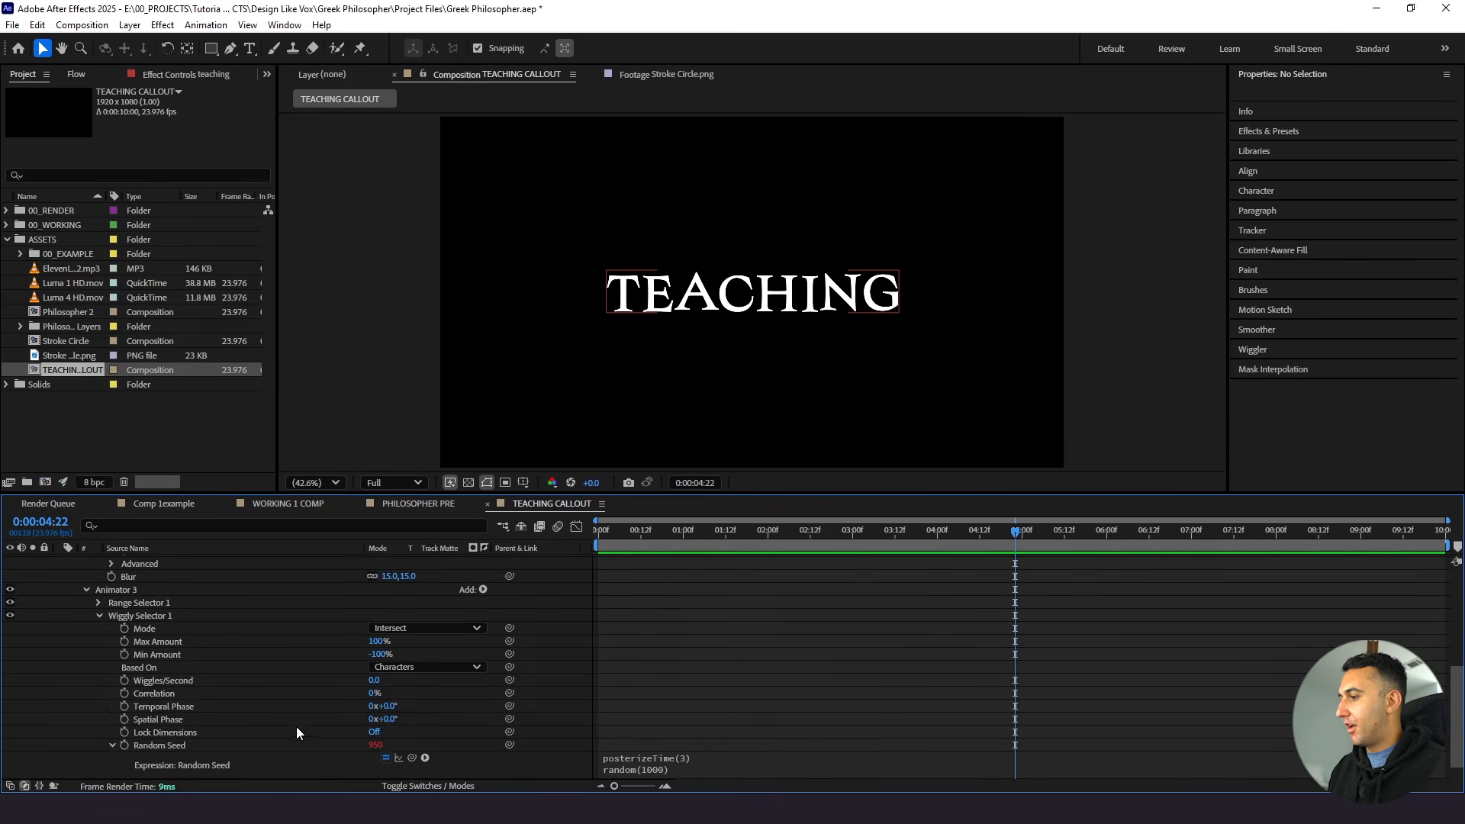
Set Animator 3's Position to 1, 2 and preview the subtler jitter
scroll(318, 744, down, 1)
click(138, 760)
click(374, 759)
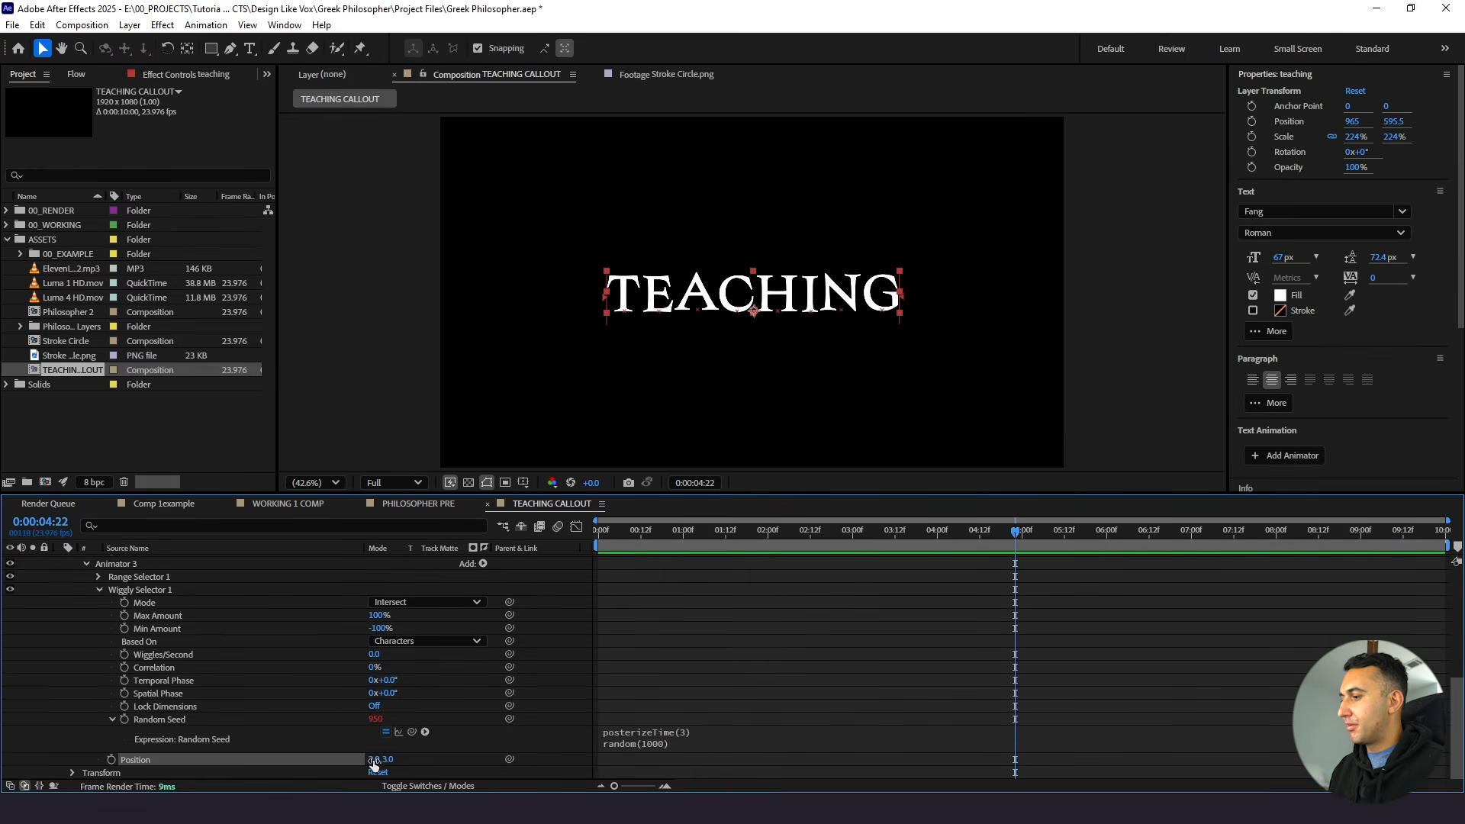
text(1)
key(Tab)
text(2)
key(Return)
key(space)
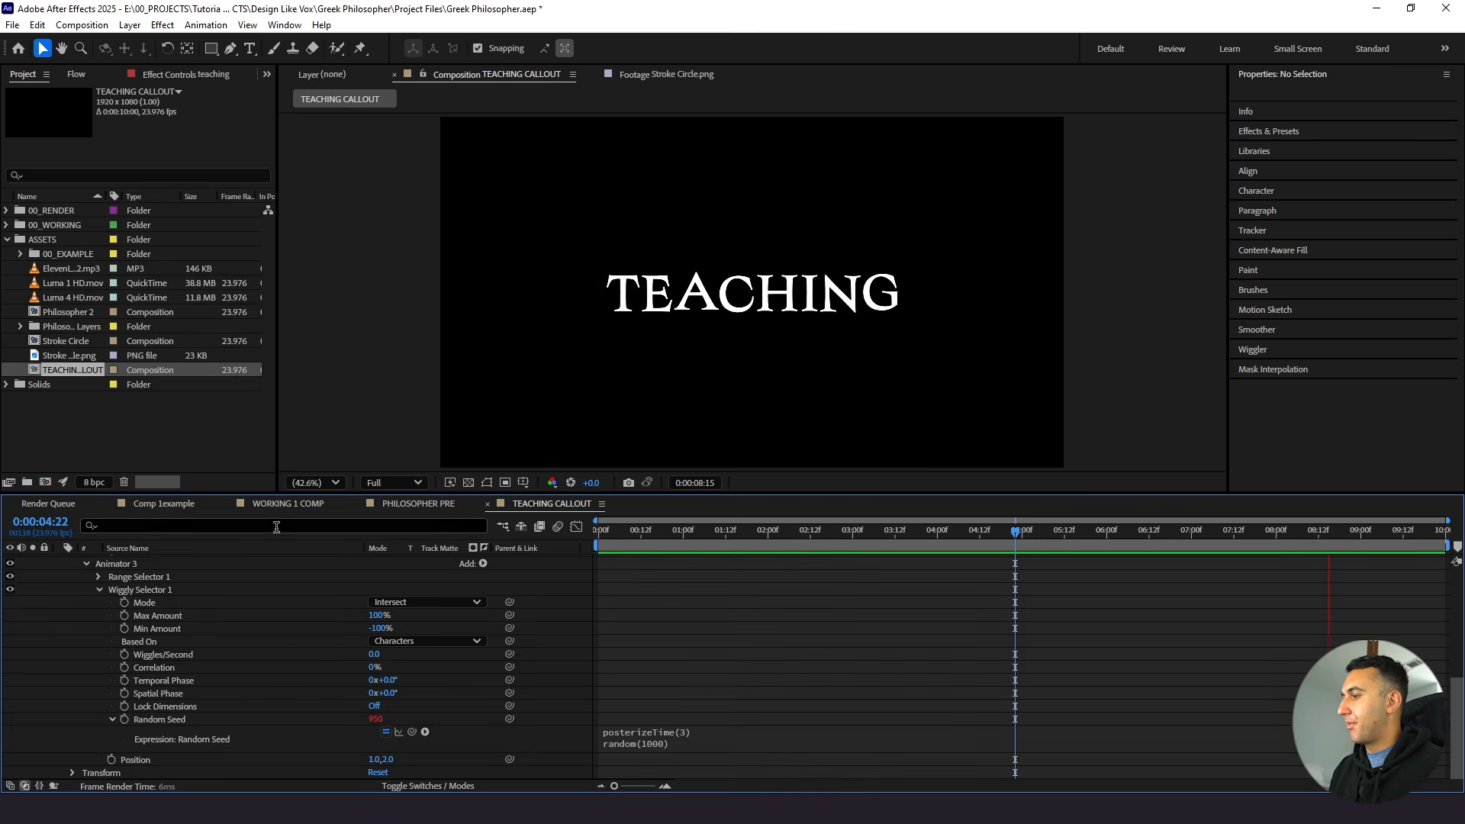
key(space)
scroll(69, 615, up, 4)
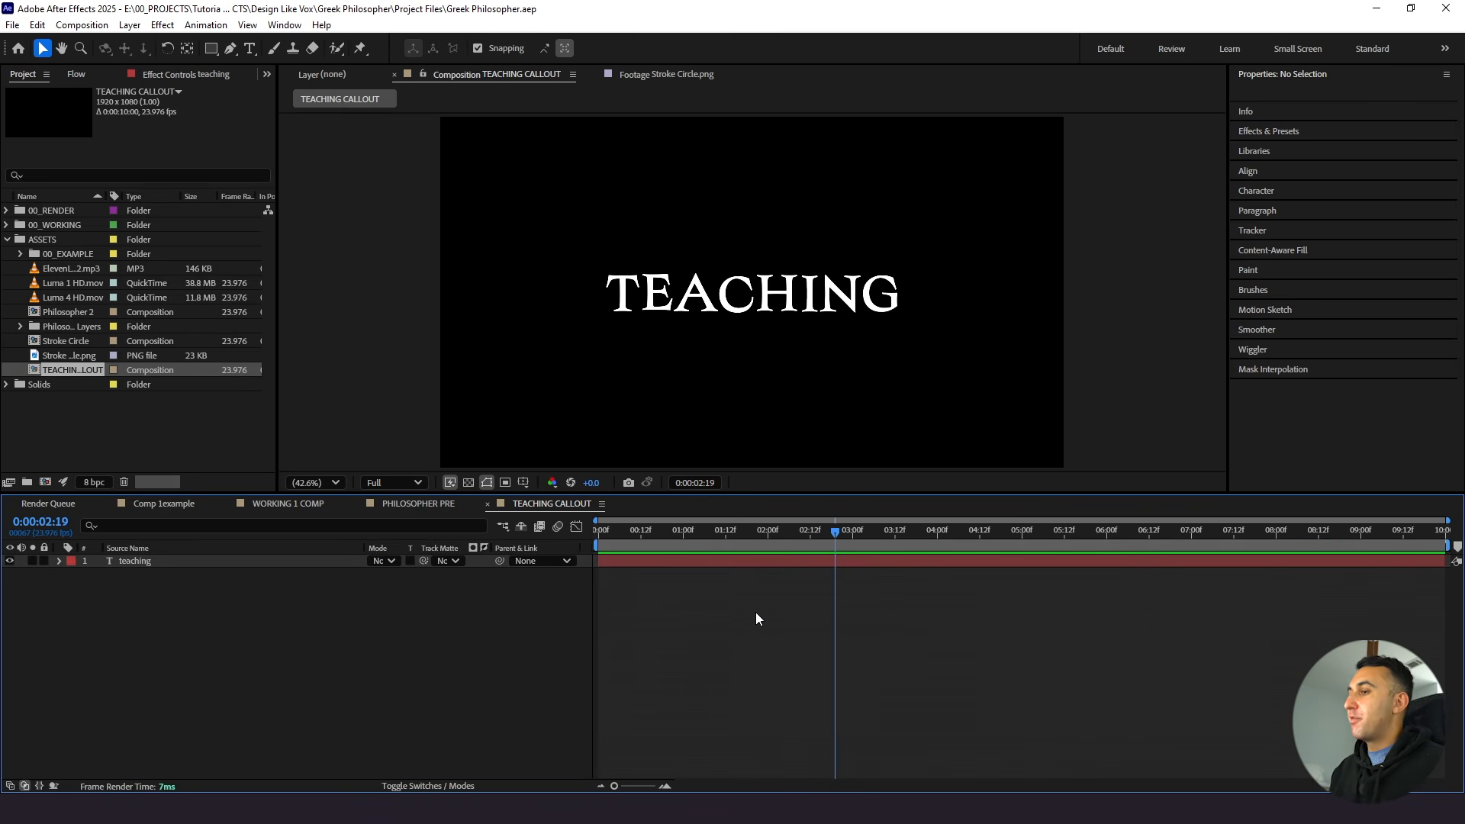
Change the TEACHING CALLOUT composition's background color to a deep red
drag(667, 516, 525, 537)
click(81, 24)
click(107, 61)
click(633, 534)
drag(721, 409, 704, 446)
click(883, 313)
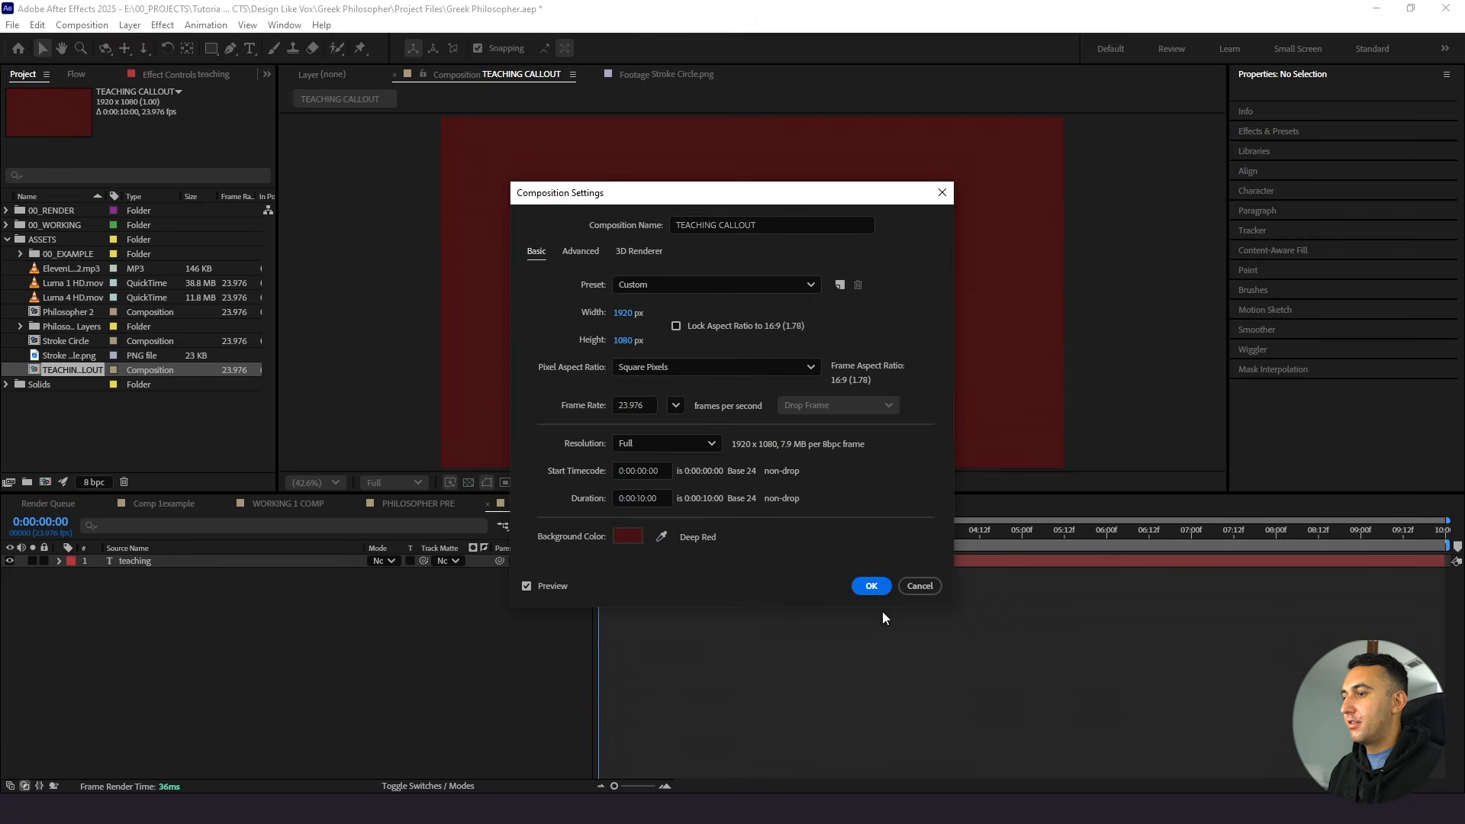
click(871, 586)
Change the teaching text's fill color to yellow, FAFF00
drag(767, 538, 841, 538)
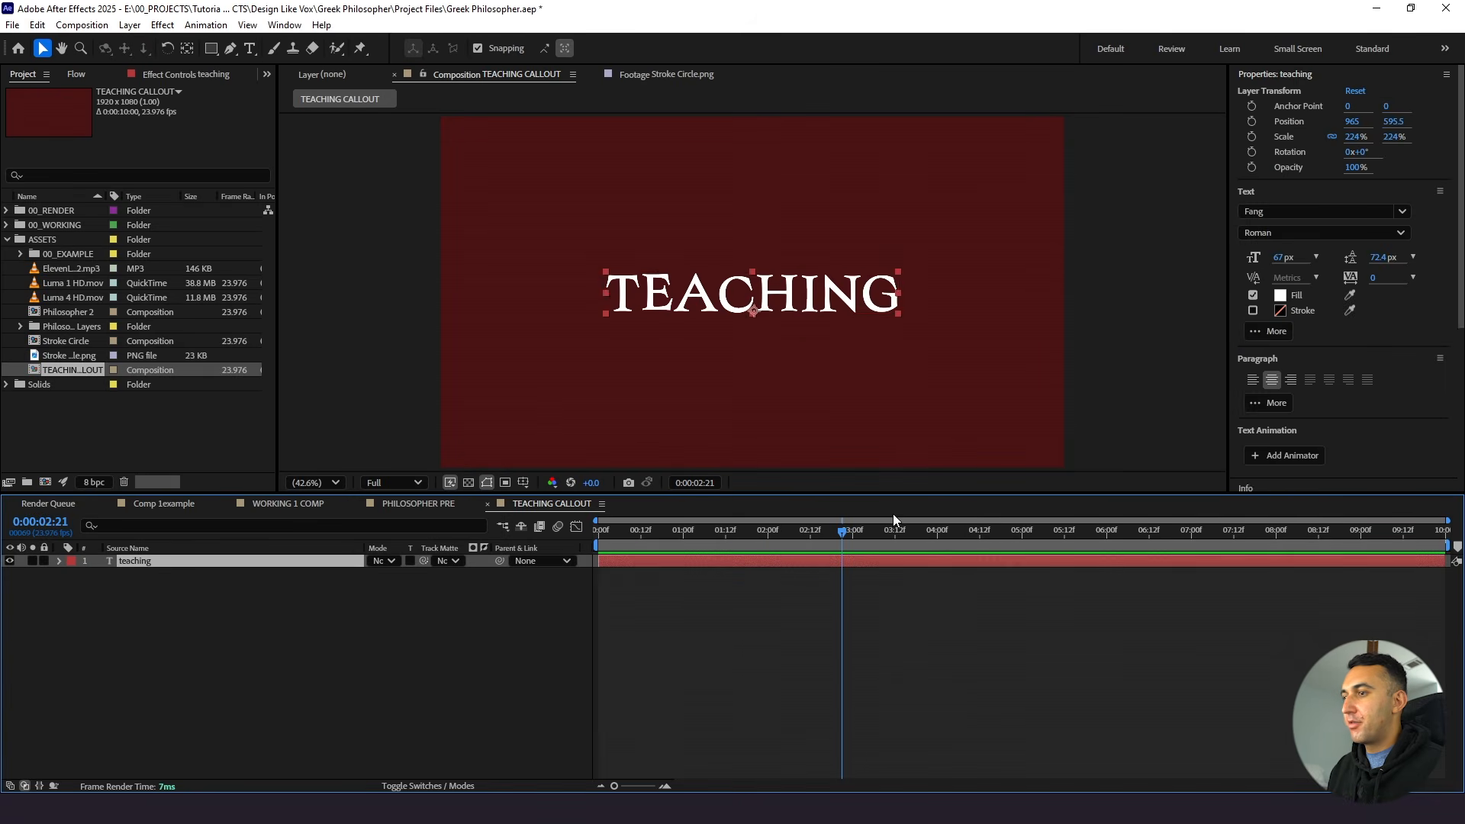
click(1279, 296)
text(FAFF00)
click(883, 313)
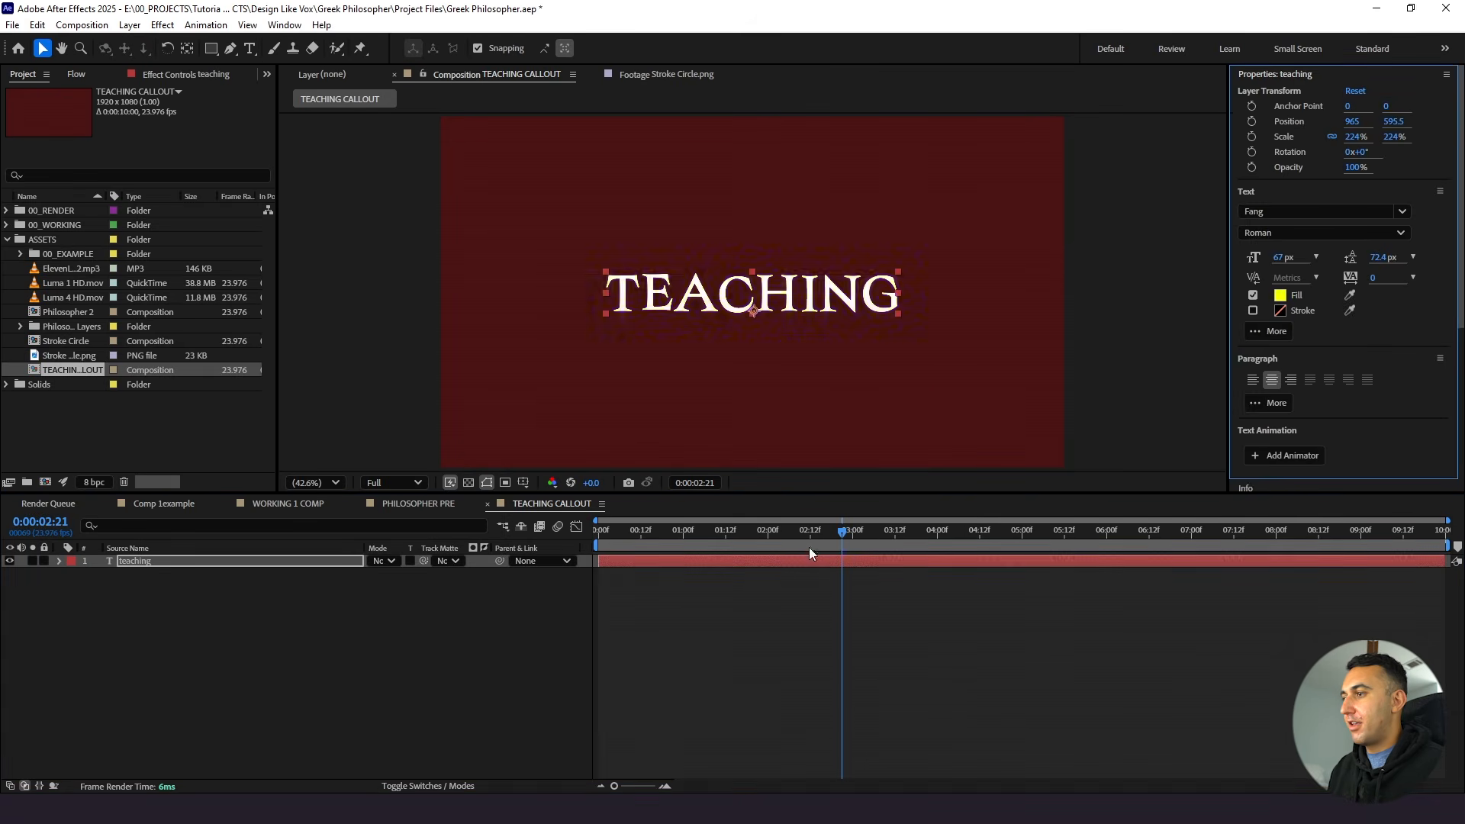
click(747, 616)
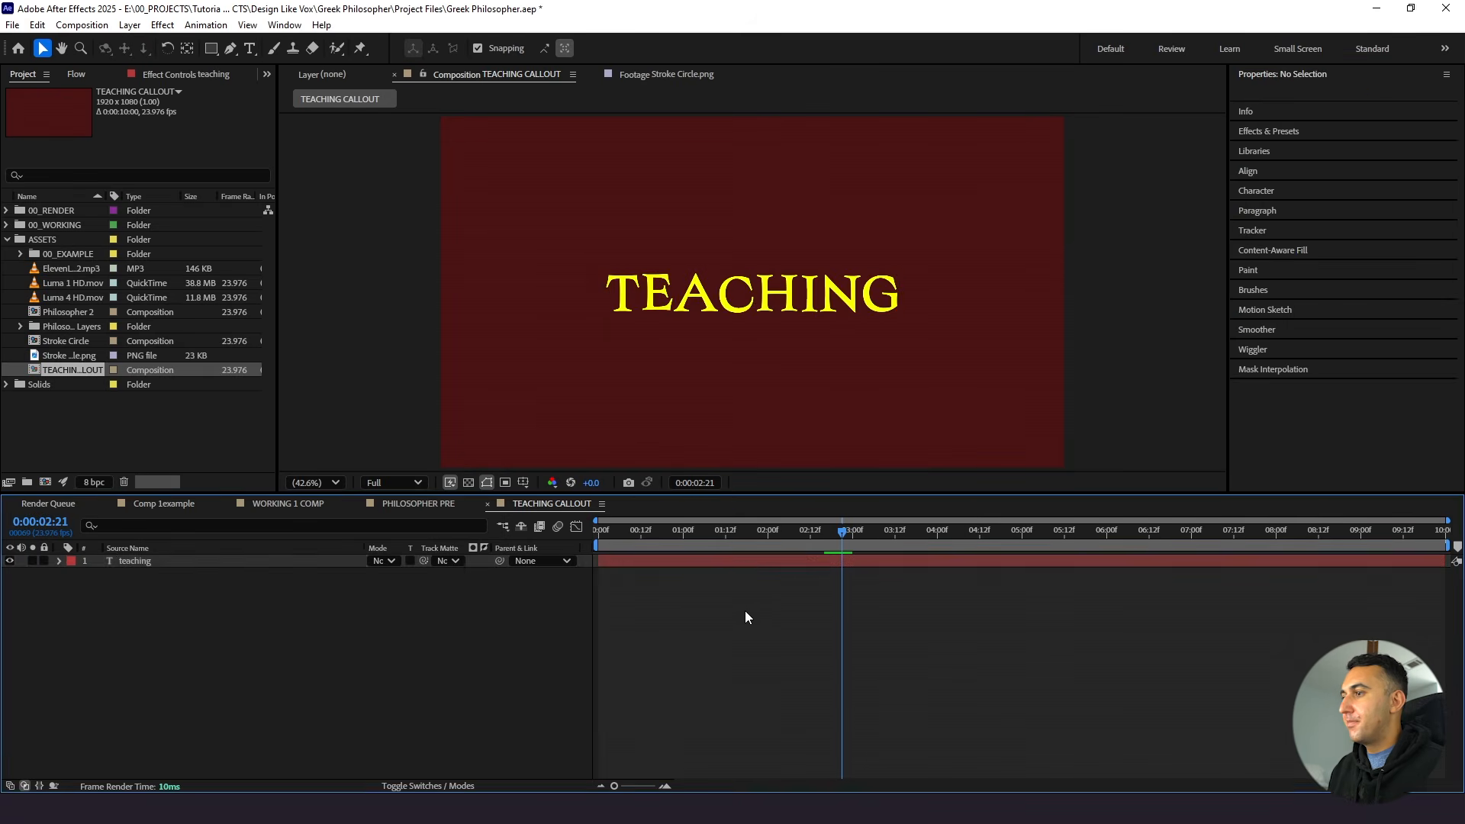
Draw a straight horizontal Pen line across the TEACHING text, extending slightly past both ends, with a black 180 px stroke
click(229, 50)
click(533, 49)
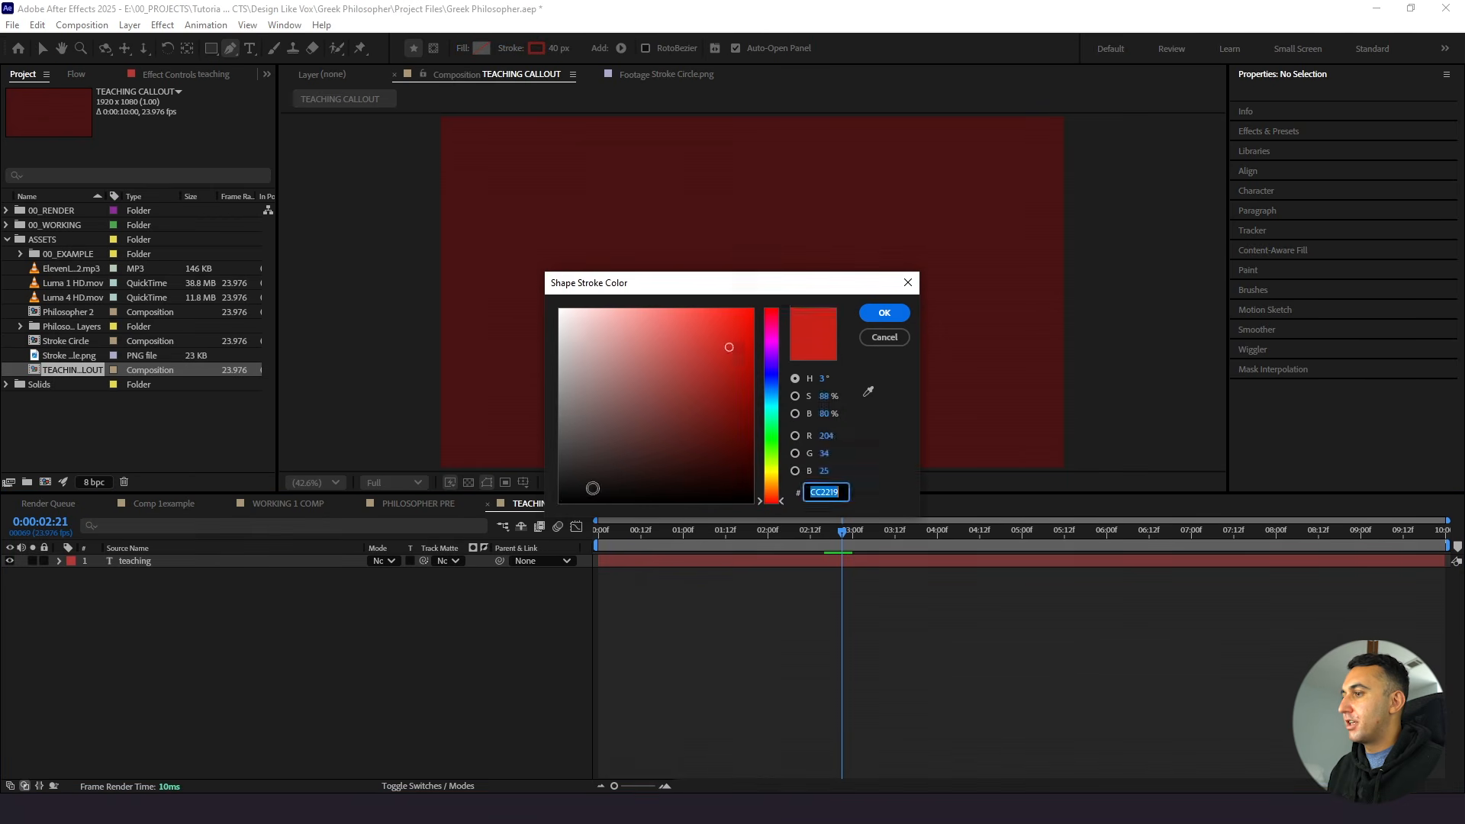
click(883, 312)
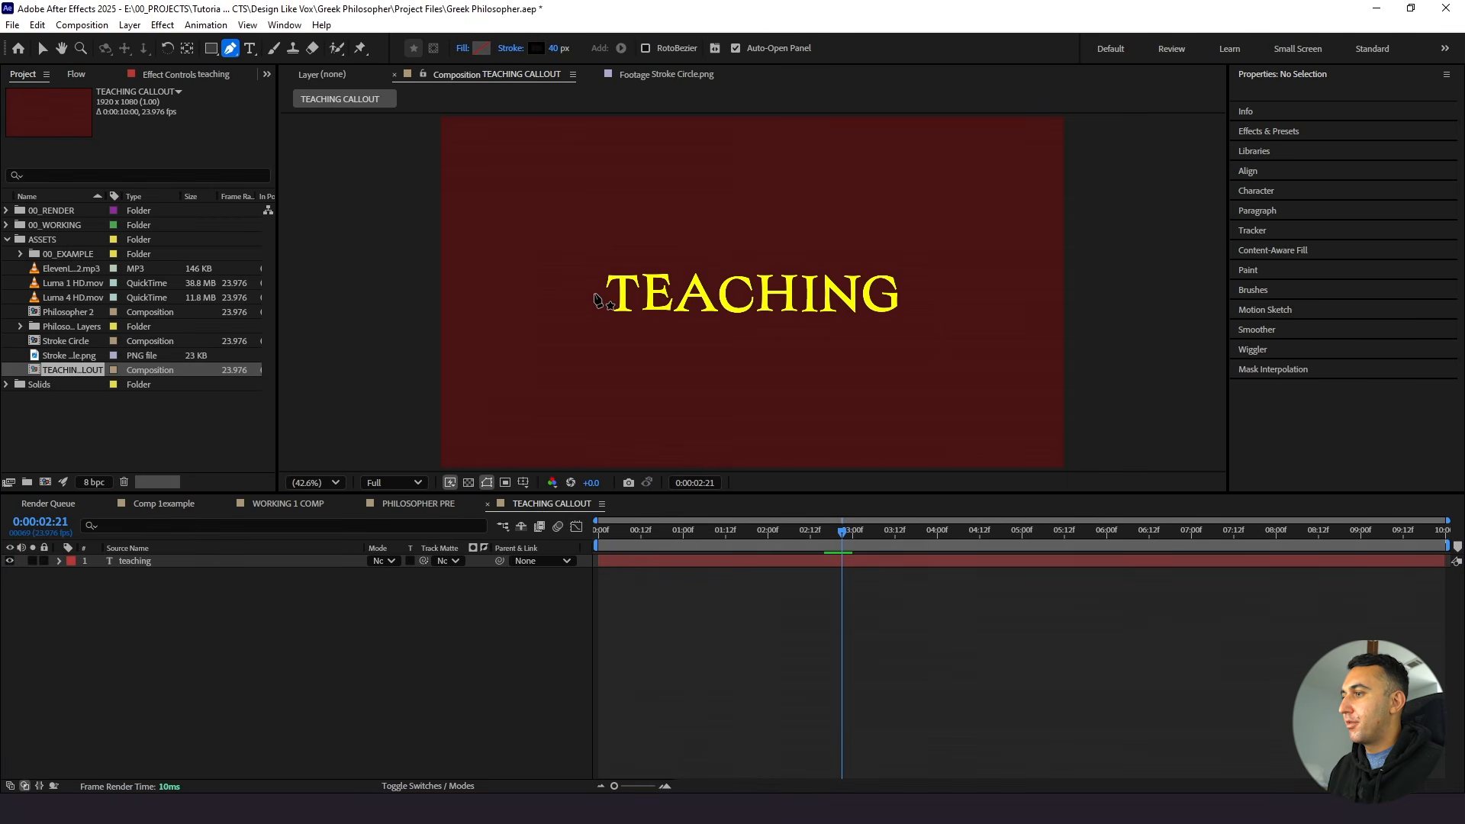
click(584, 292)
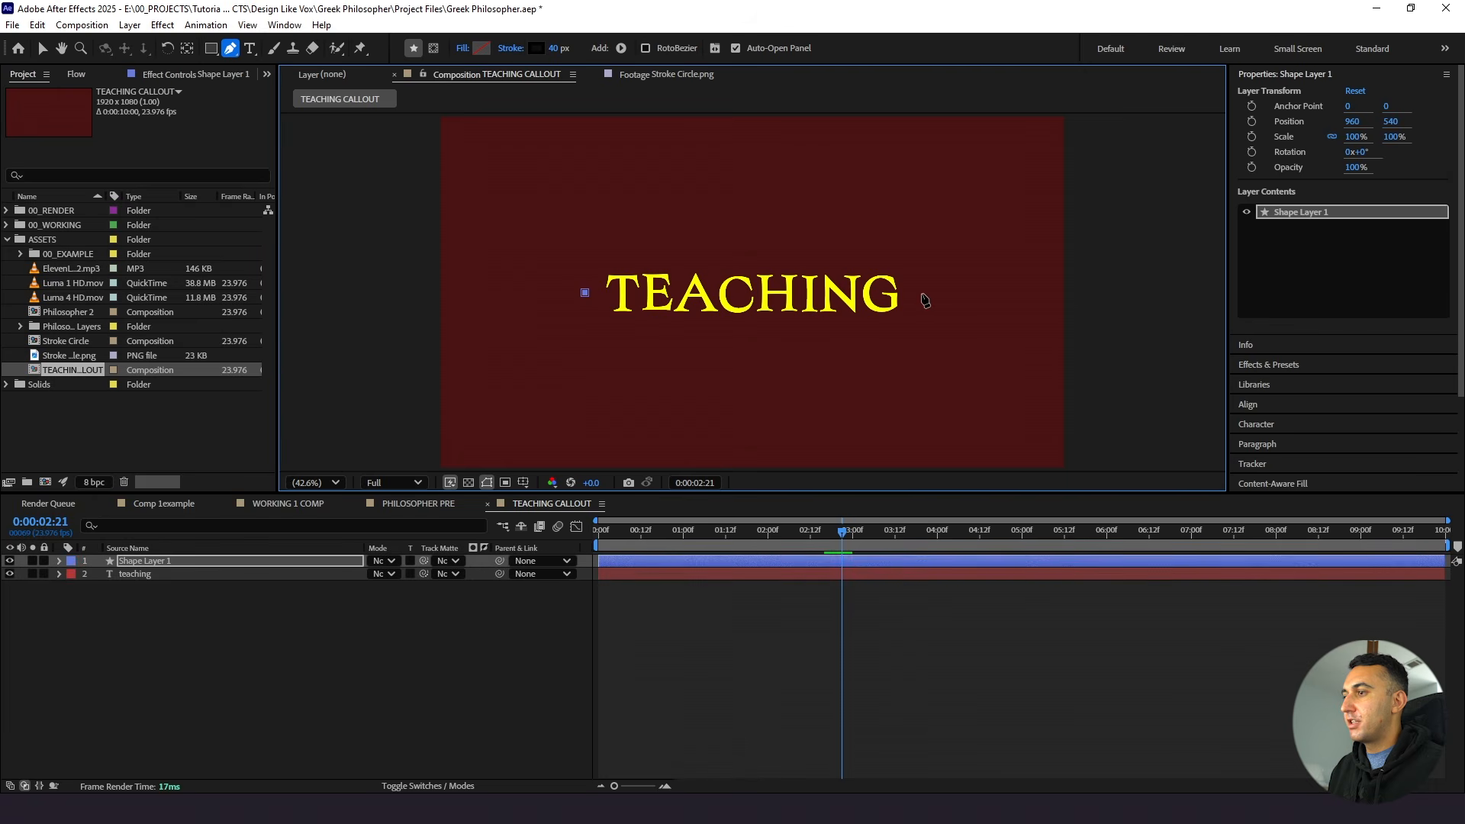
click(922, 292)
drag(554, 48, 1153, 109)
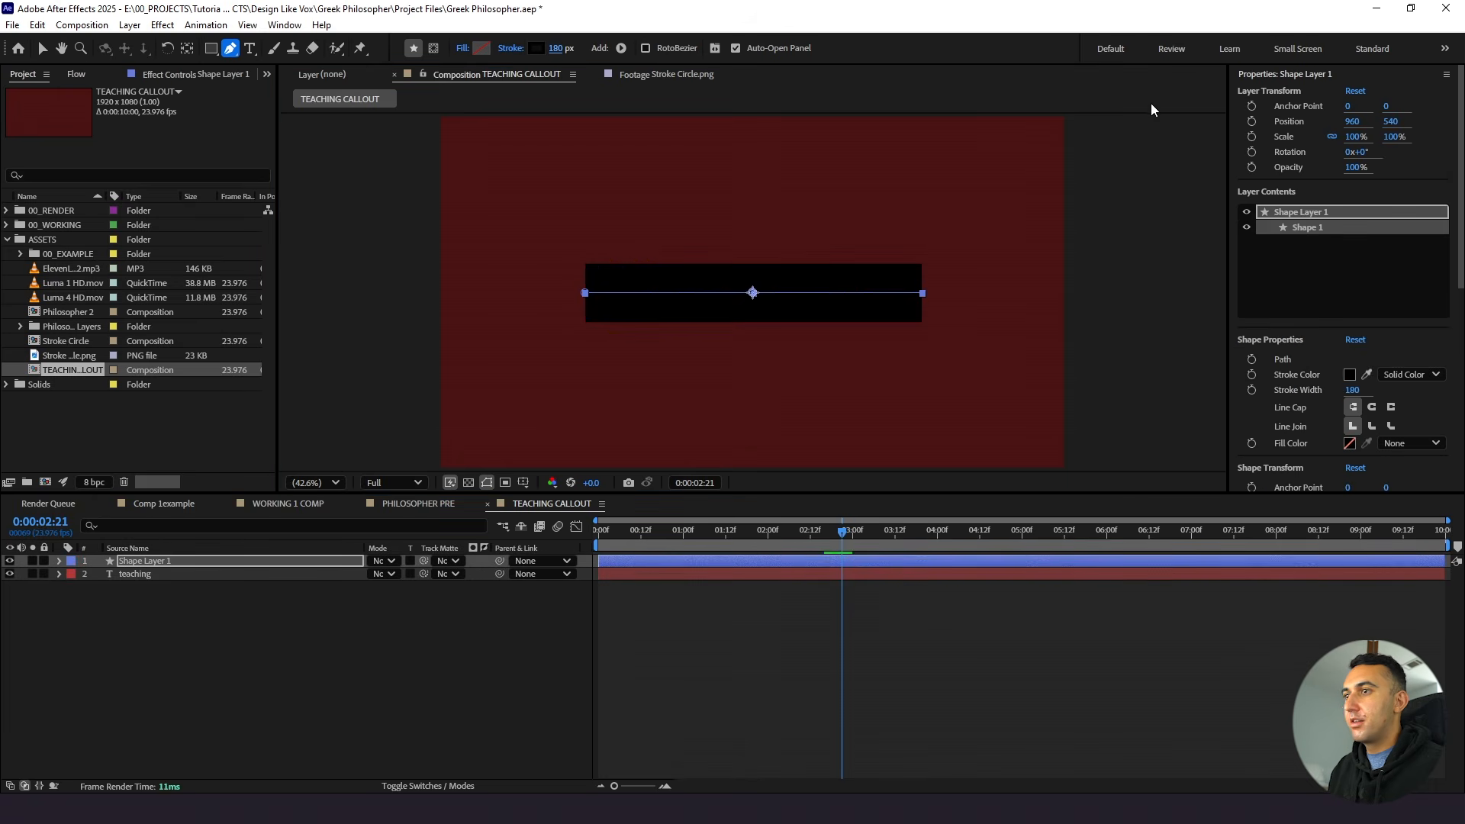
Center the black bar and the teaching text horizontally in the composition
click(1270, 75)
click(1248, 153)
click(1268, 202)
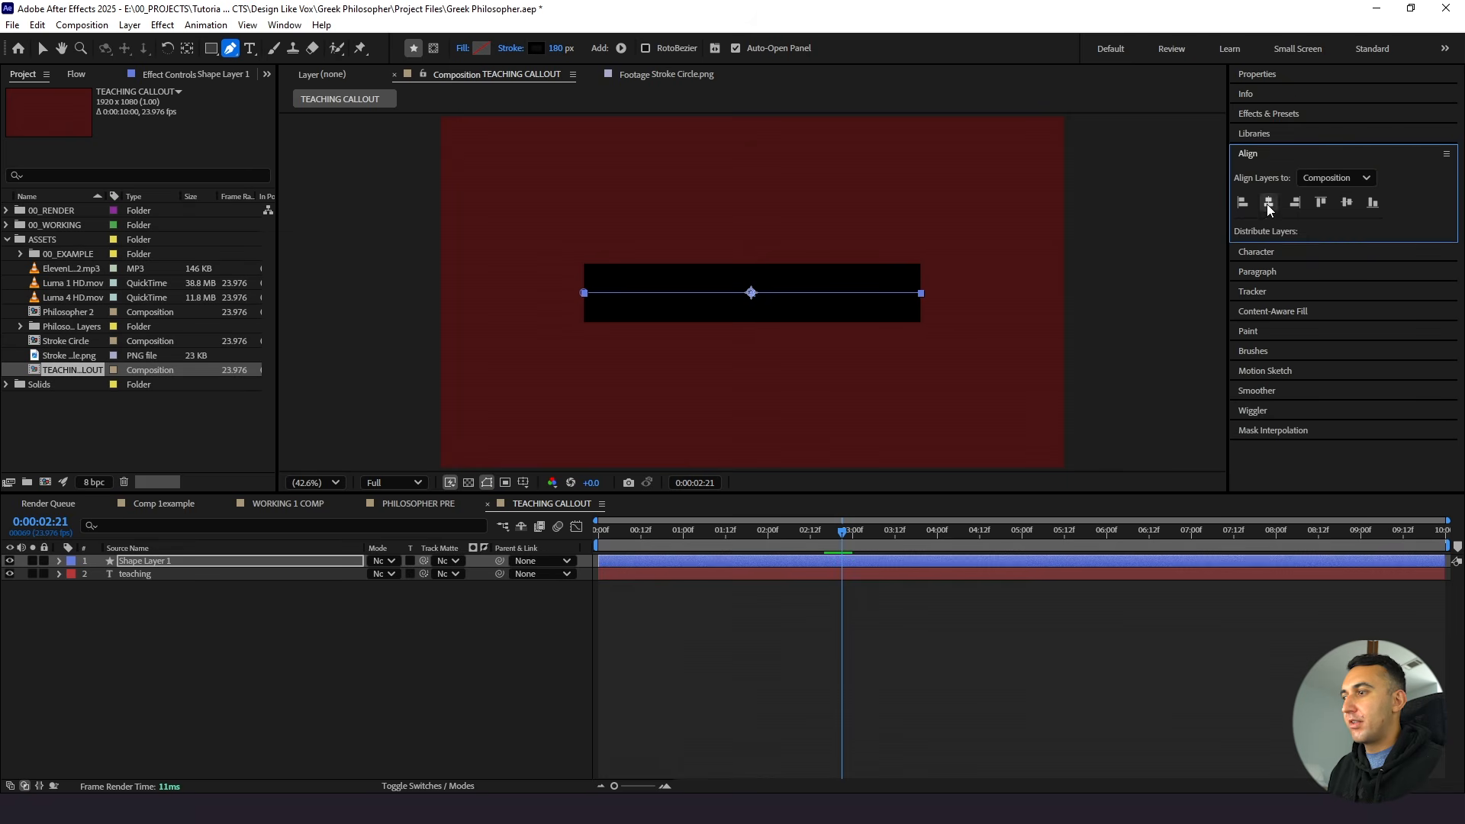
click(197, 575)
click(1268, 202)
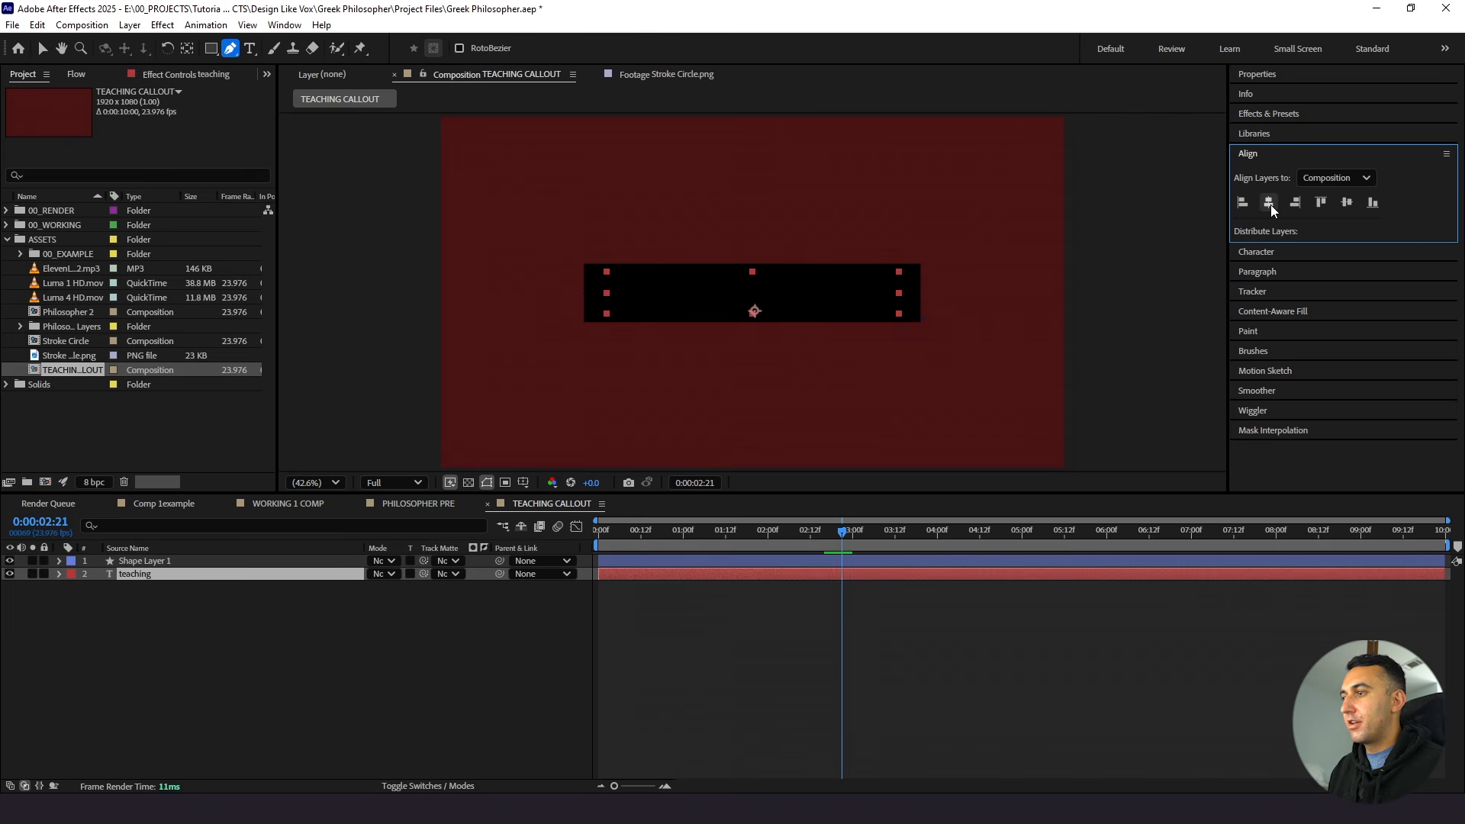
Move the black bar's shape layer below the teaching text layer
click(179, 586)
click(177, 562)
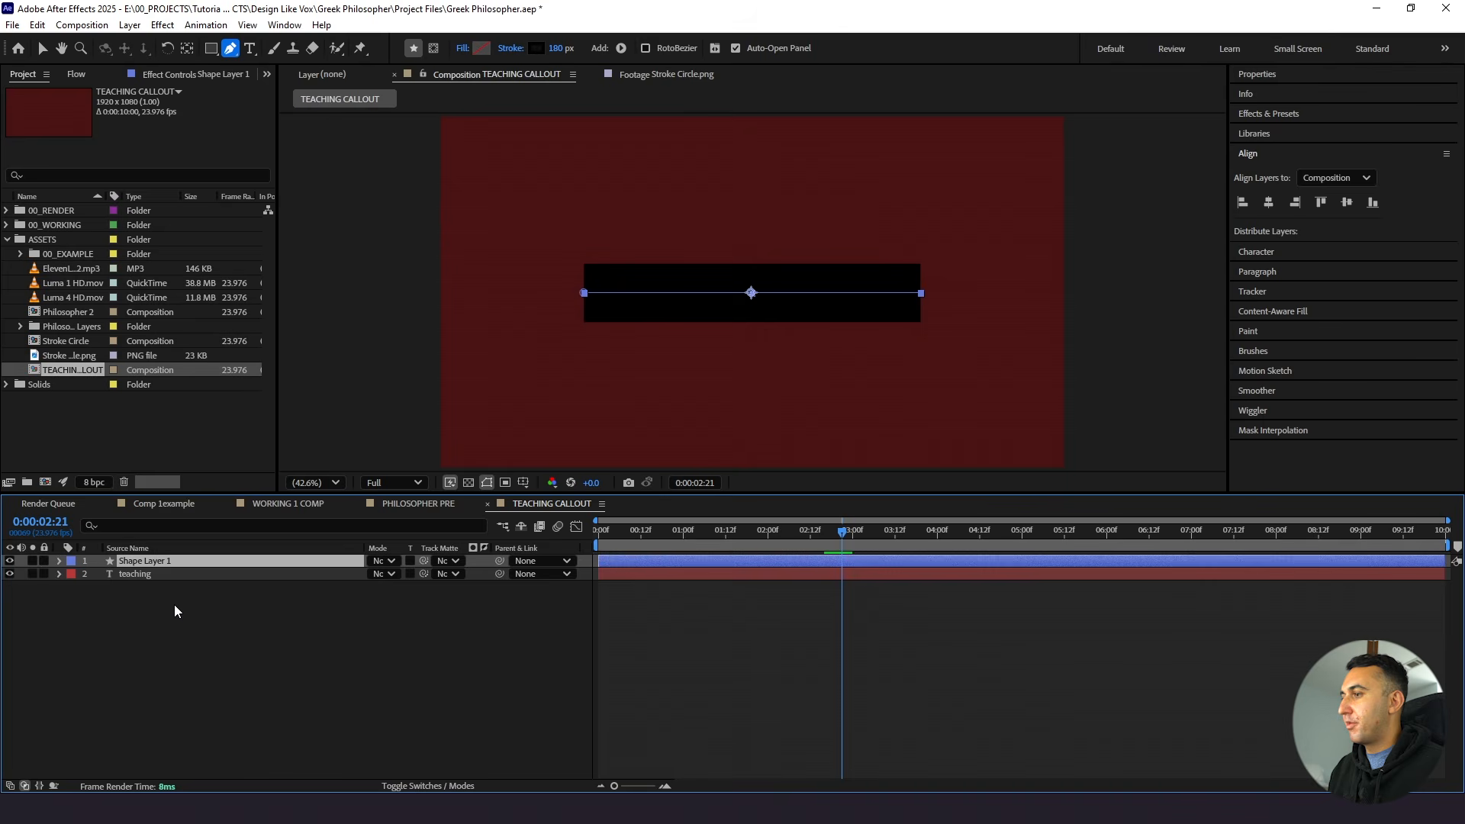
drag(175, 560, 175, 592)
click(175, 593)
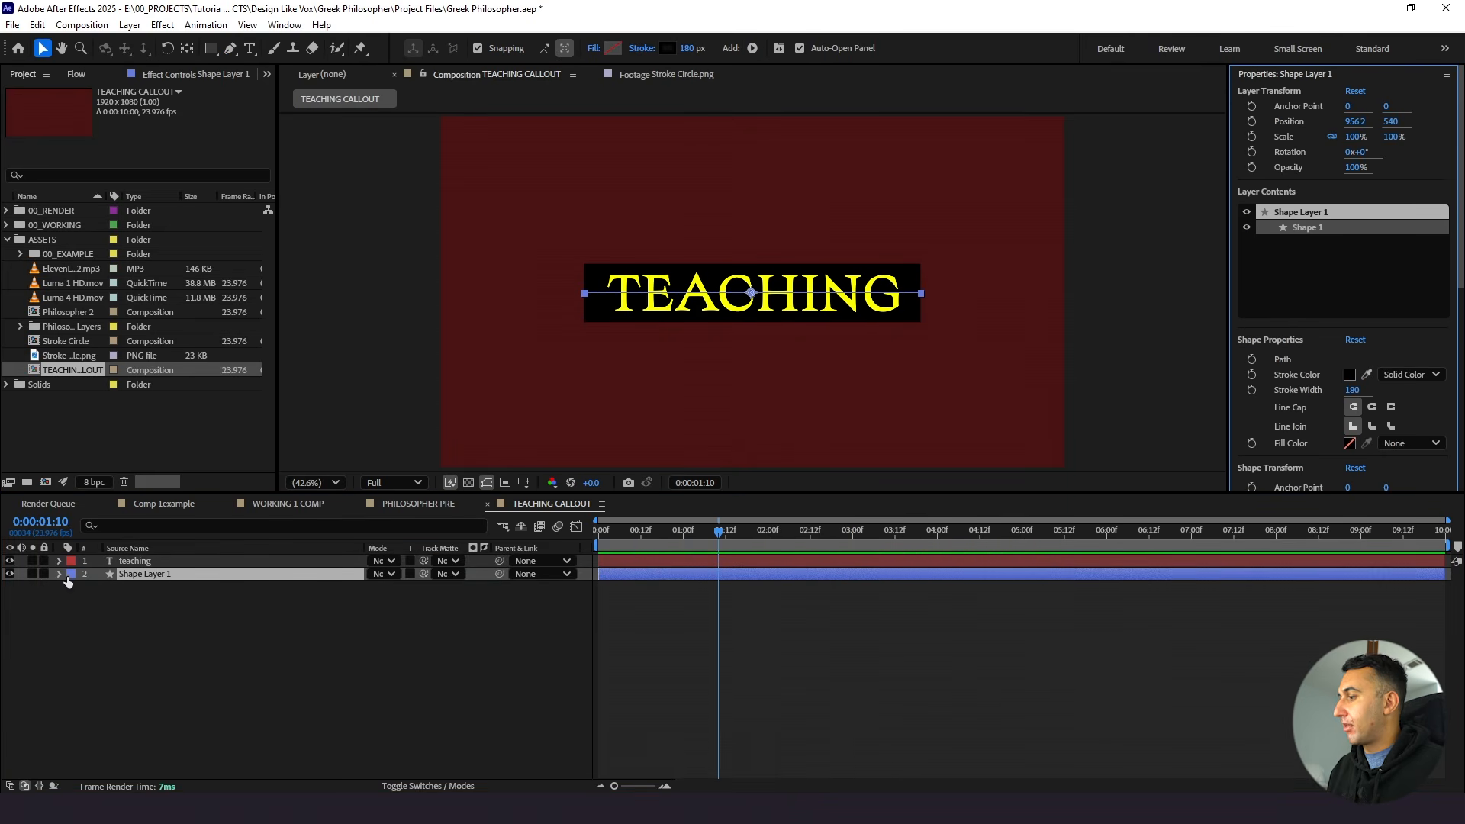
Add Trim Paths to Shape Layer 1's contents
click(60, 574)
click(484, 587)
click(528, 504)
Lower the Trim Paths End value to its minimum at the composition's start and set a keyframe there
drag(628, 532, 595, 534)
click(86, 614)
drag(379, 639, 127, 651)
click(111, 639)
Keyframe the Trim Paths End at 100% at 0:00:01:00 and apply Easy Ease to the keyframes
drag(641, 533, 685, 545)
mouse_move(373, 643)
mouse_down()
mouse_move(708, 644)
mouse_move(732, 625)
mouse_move(580, 667)
mouse_up()
key(F9)
click(578, 671)
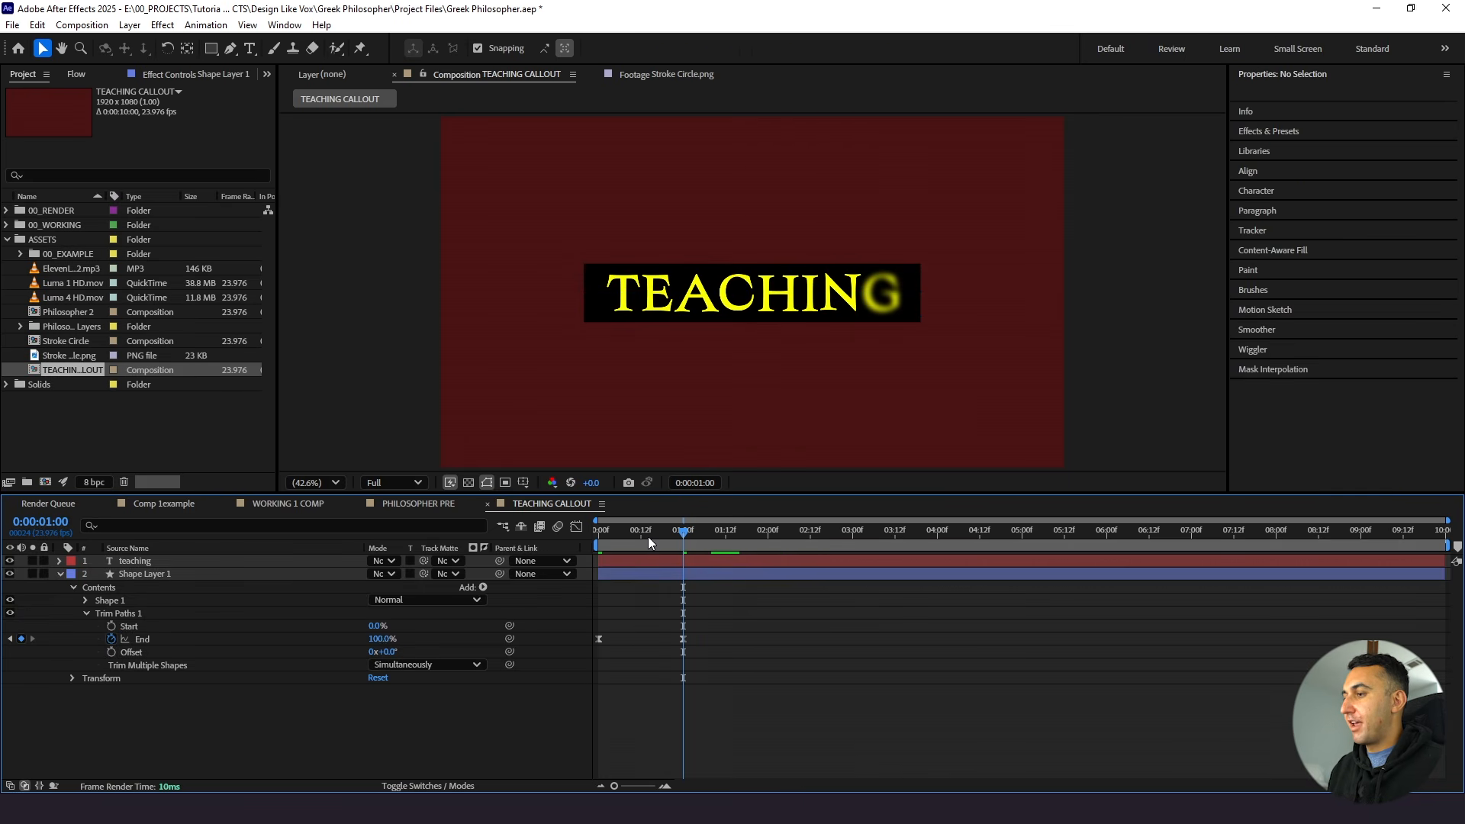
Try starting the teaching text layer a few frames after the shape layer and preview the callout reveal
drag(648, 537, 583, 546)
key(space)
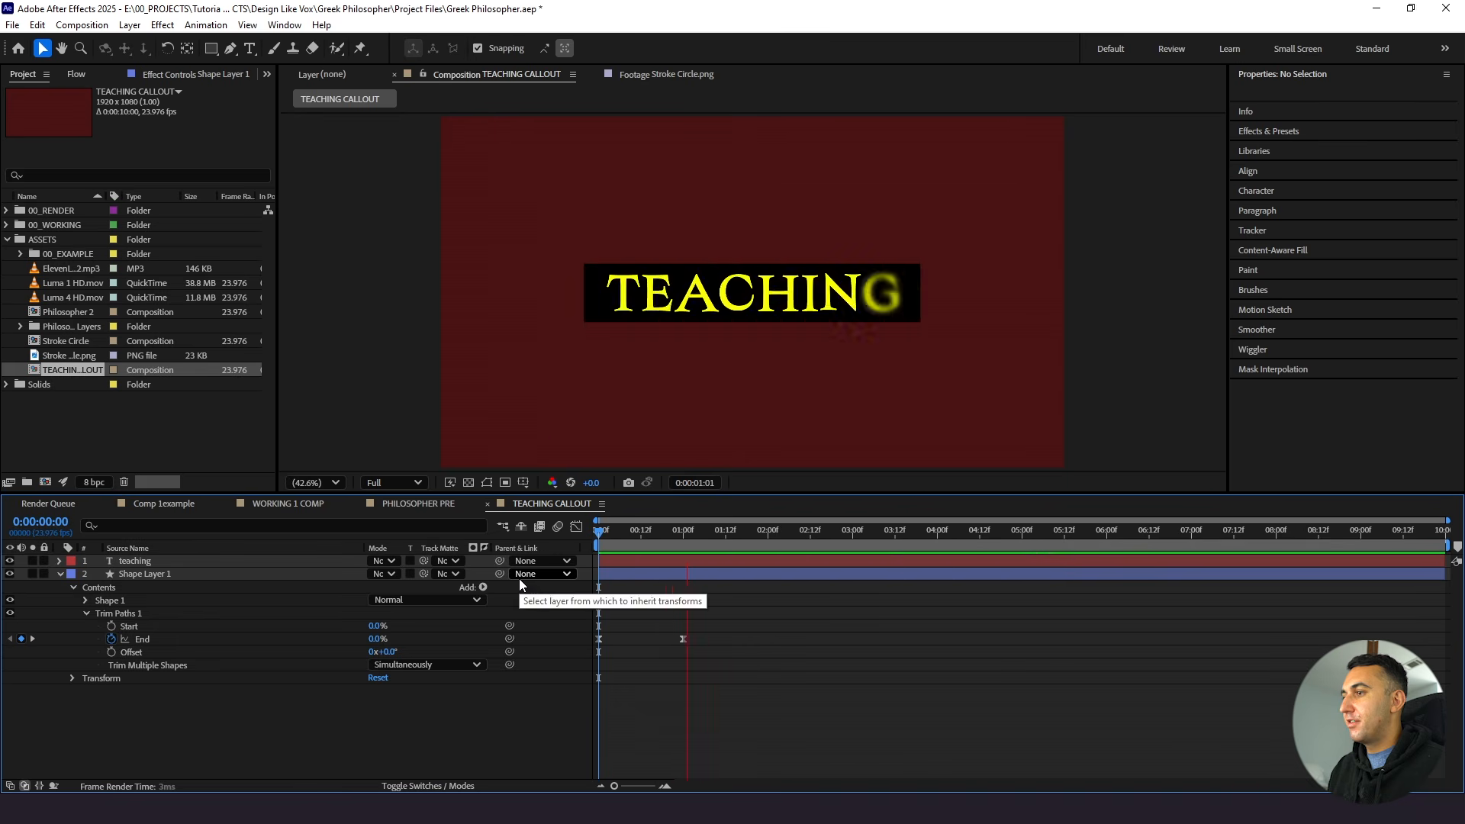
key(space)
click(609, 561)
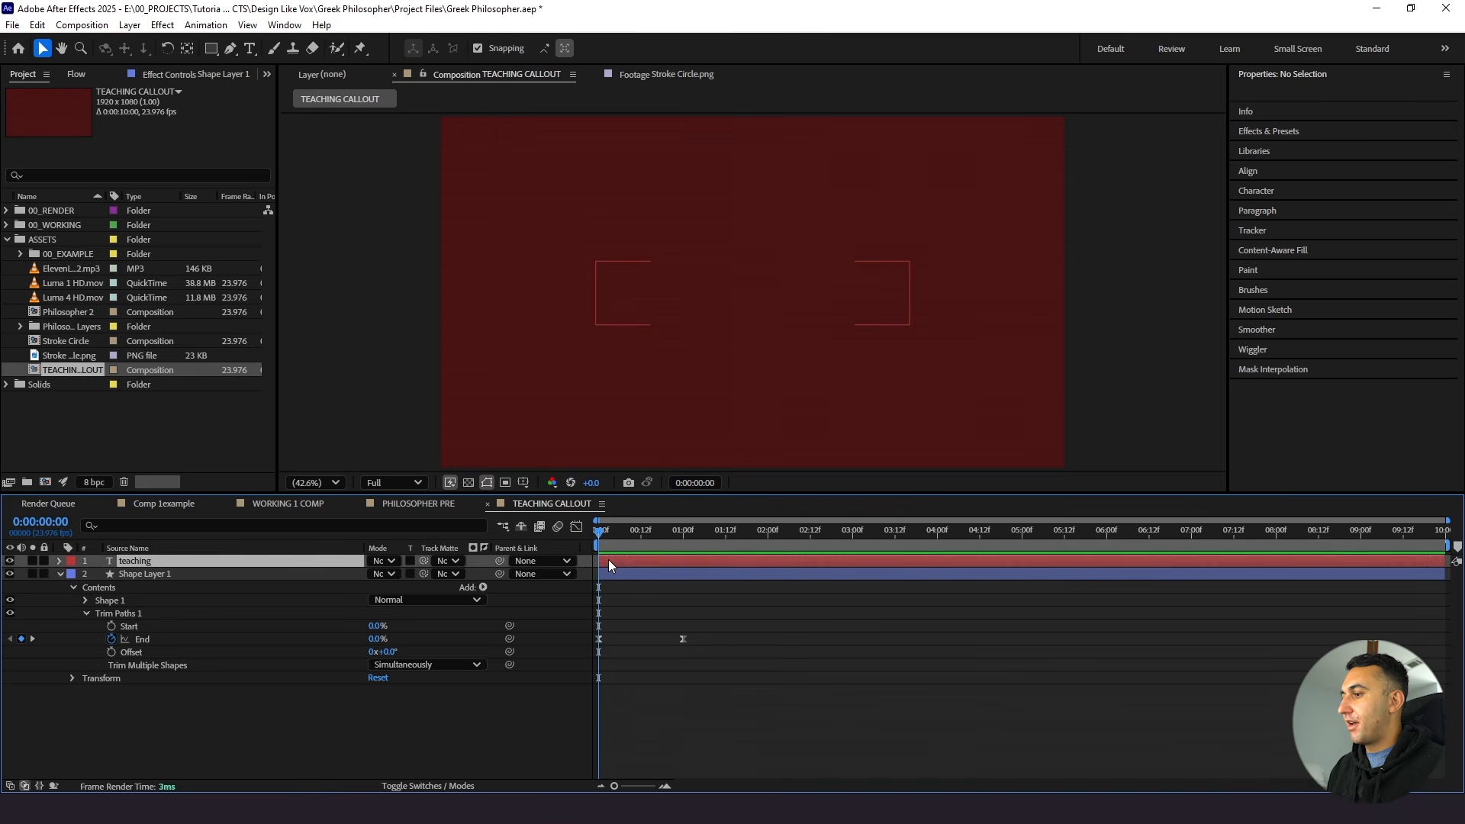
drag(616, 561, 623, 563)
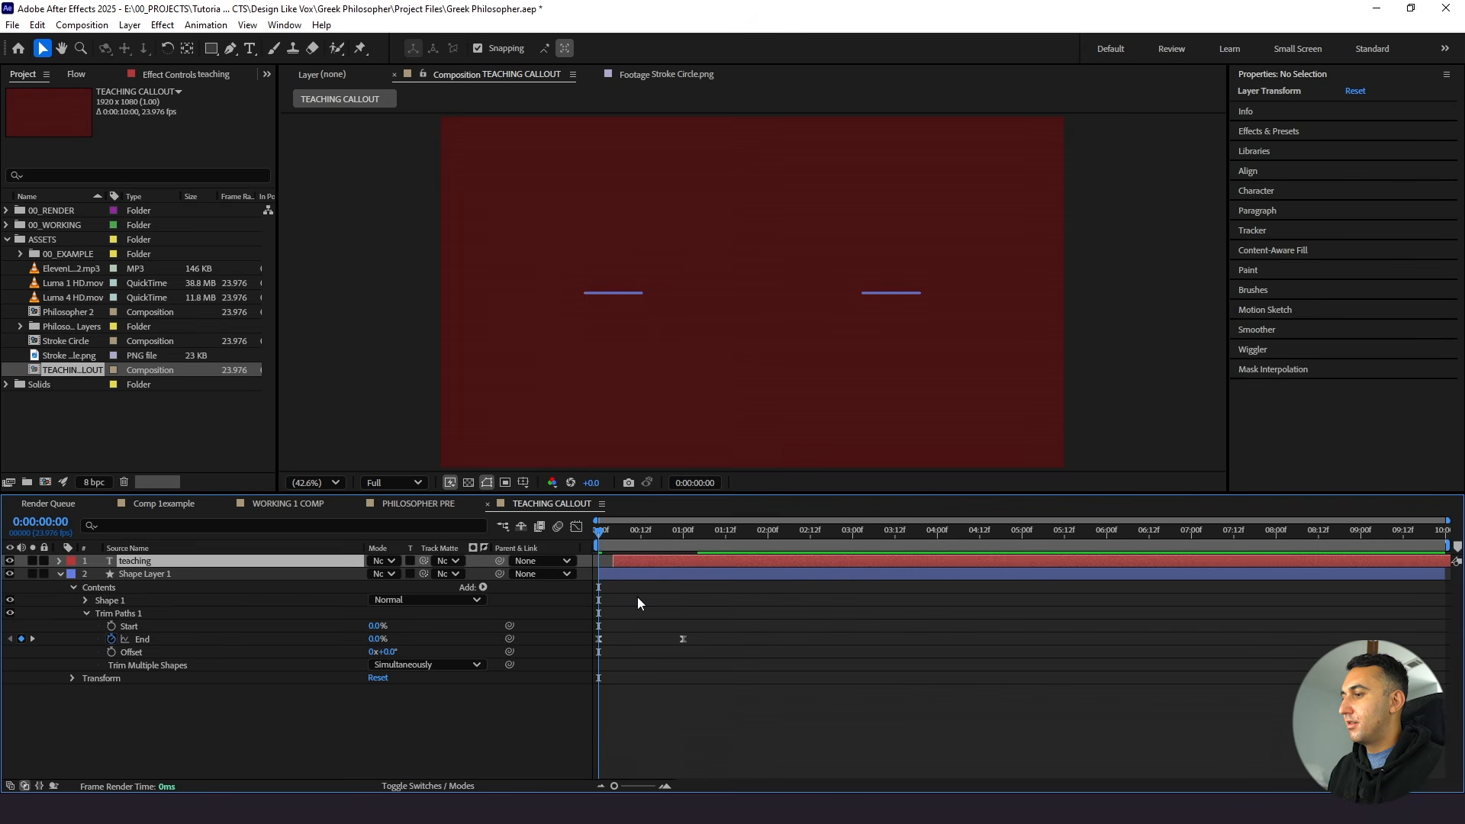
key(space)
key(space)
click(619, 573)
key(Home)
mouse_move(621, 562)
mouse_down()
mouse_move(606, 562)
mouse_move(636, 546)
mouse_up()
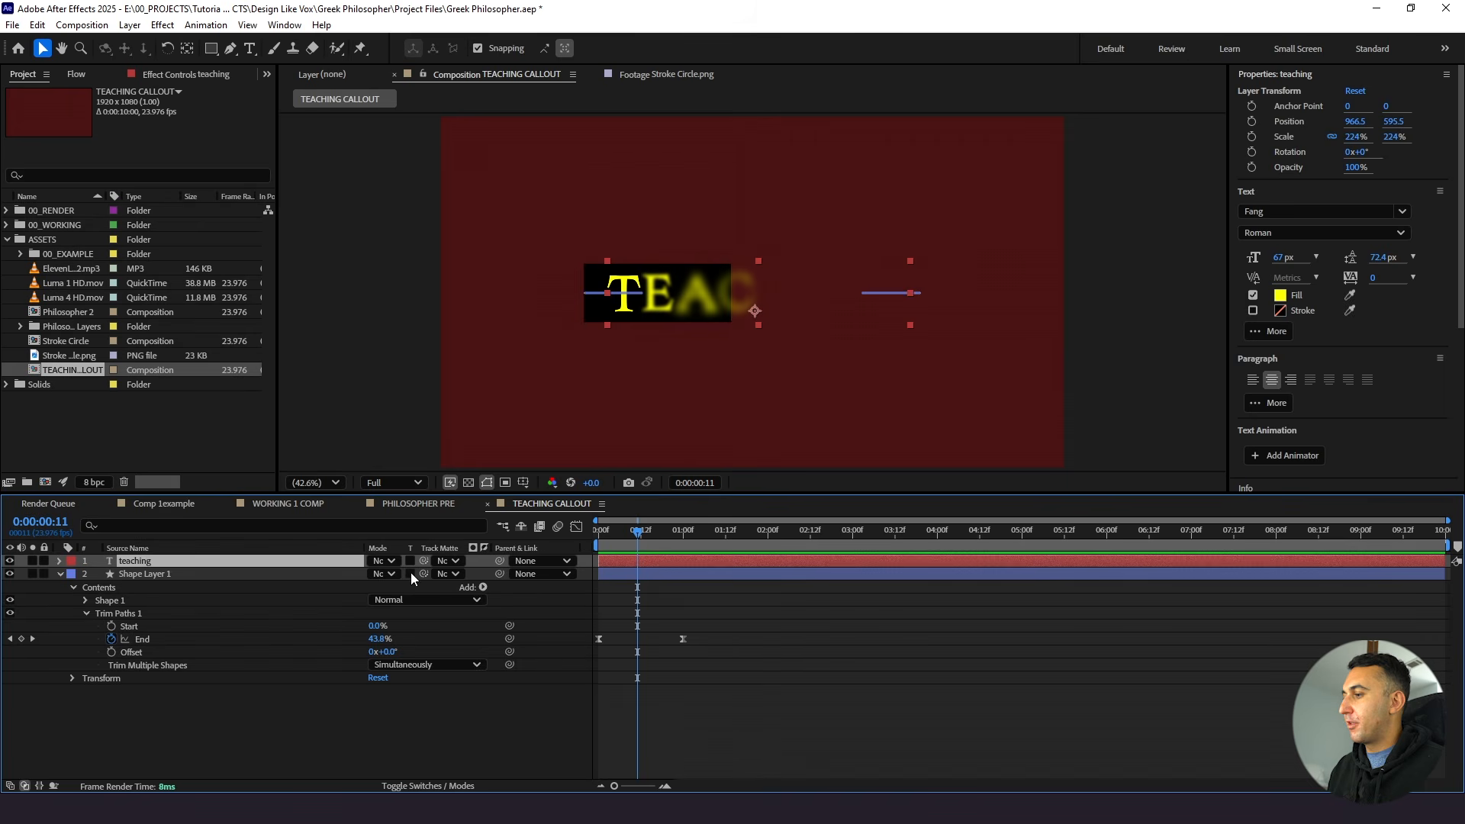
Set Shape Layer 1 as the track matte for the teaching text layer and keep the shape layer visible
drag(424, 565, 141, 574)
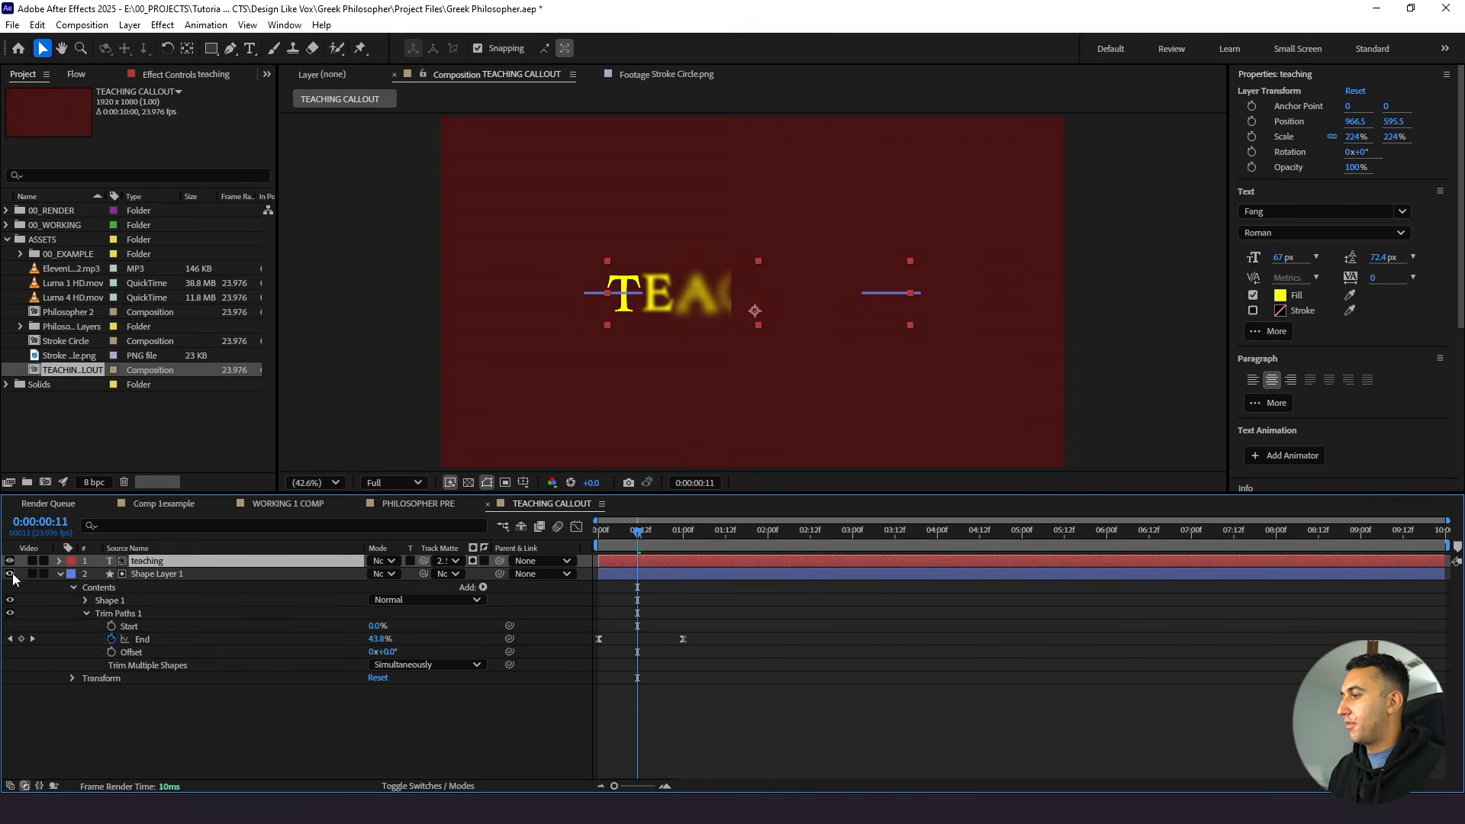
click(860, 332)
Shift the teaching text layer to start a few frames after the shape layer and preview the matted reveal
click(627, 562)
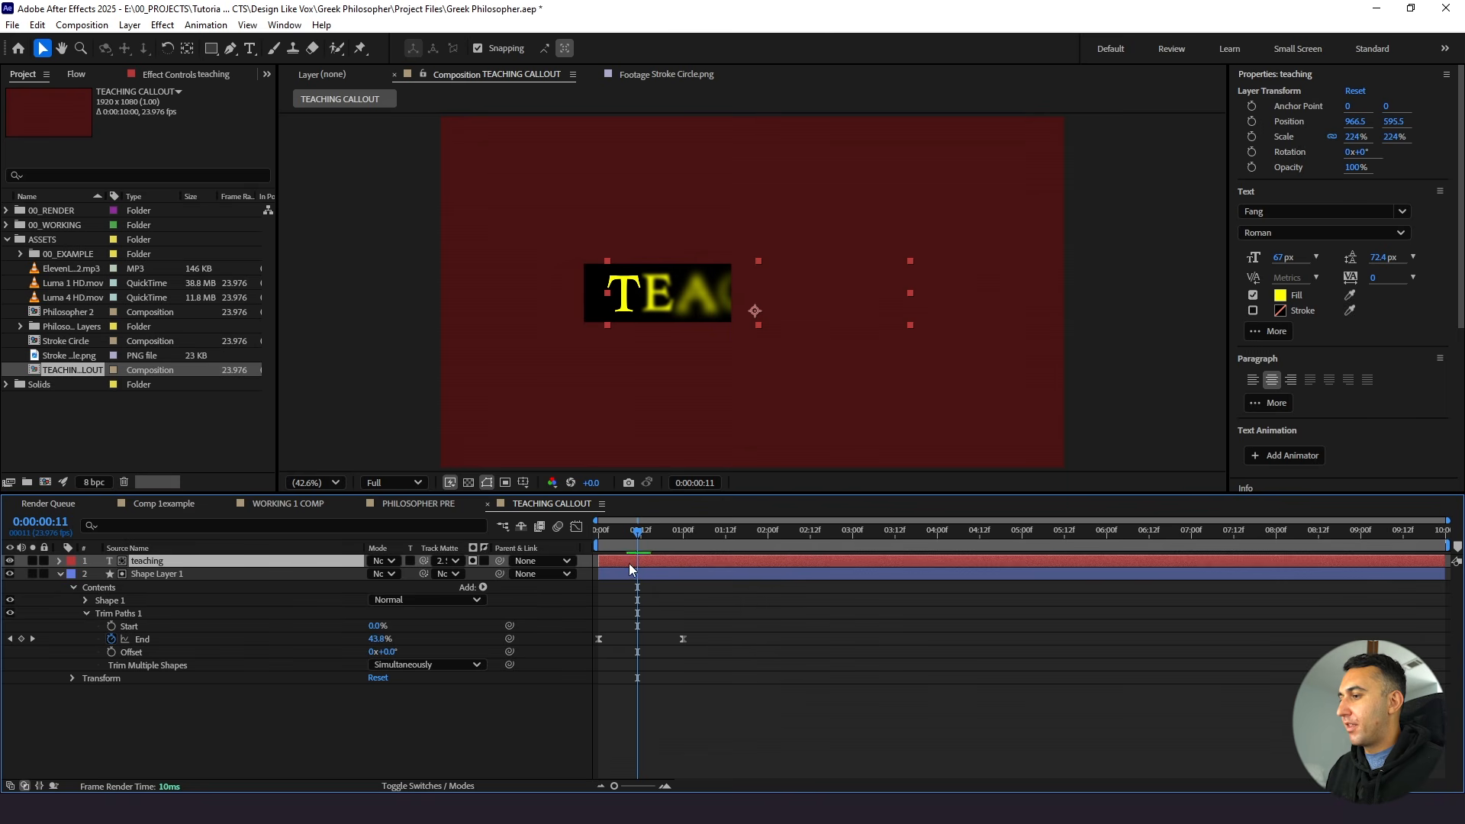
drag(633, 547, 583, 546)
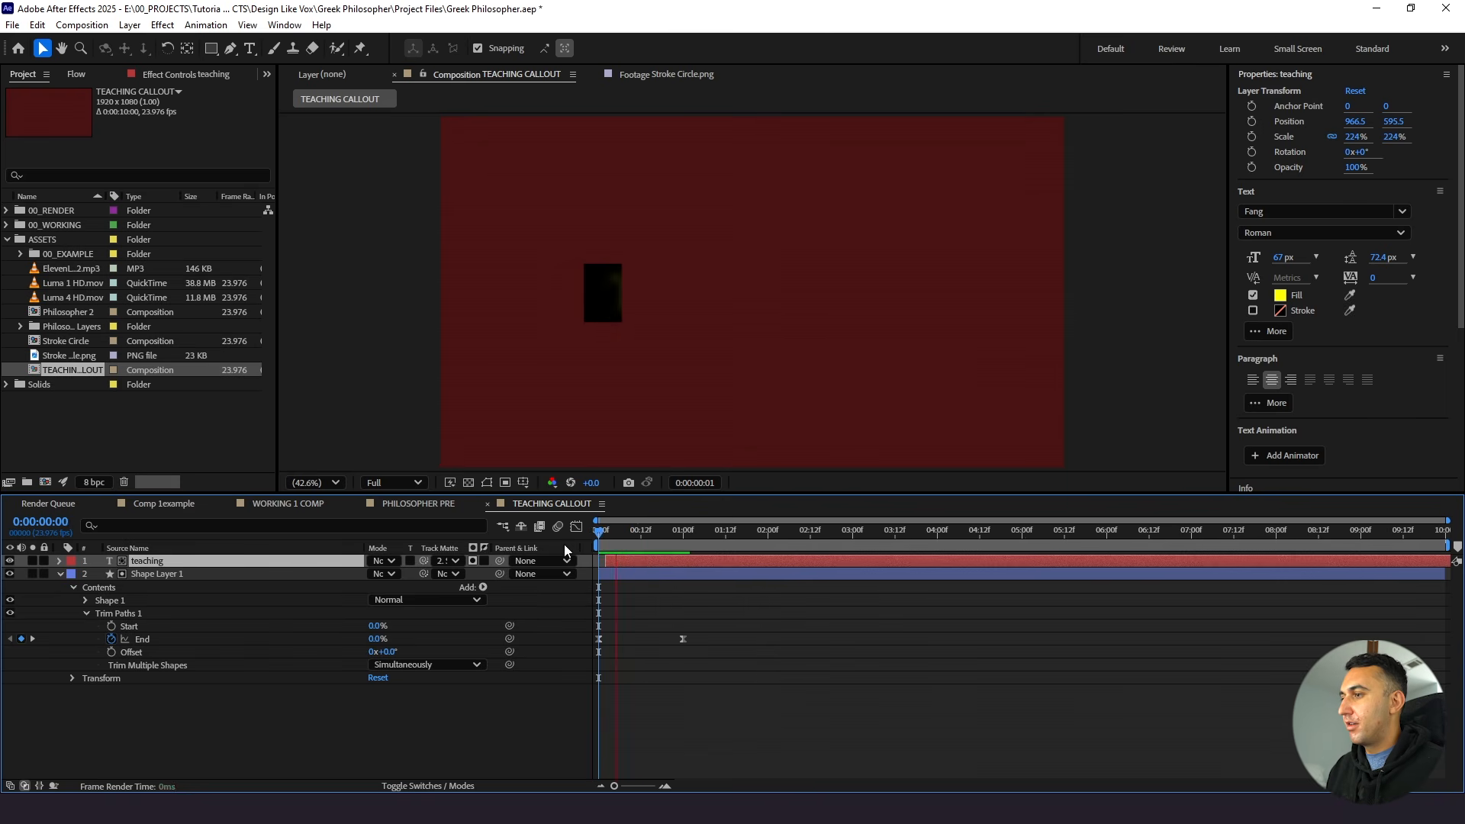
key(space)
click(717, 674)
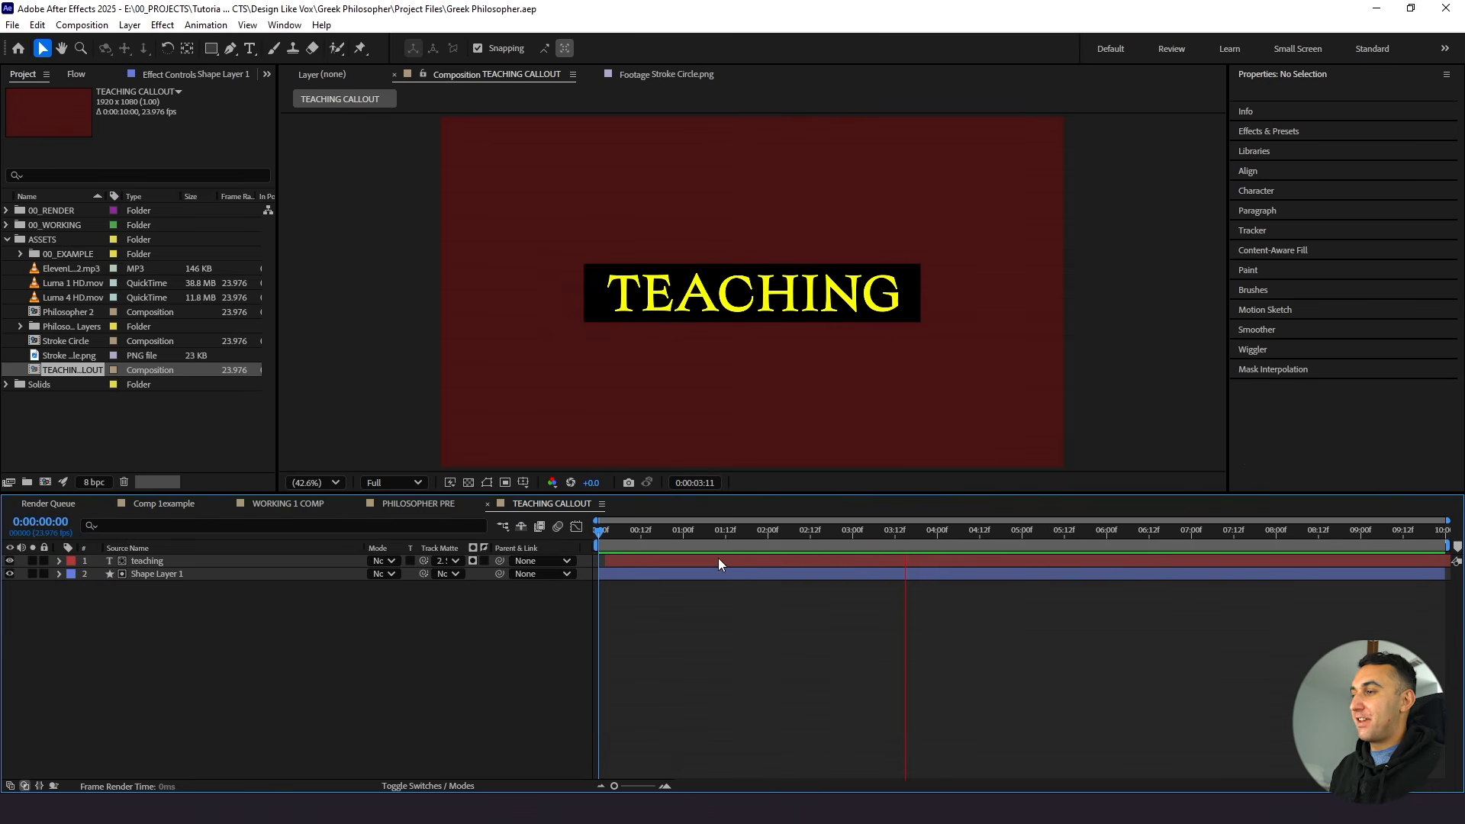
key(space)
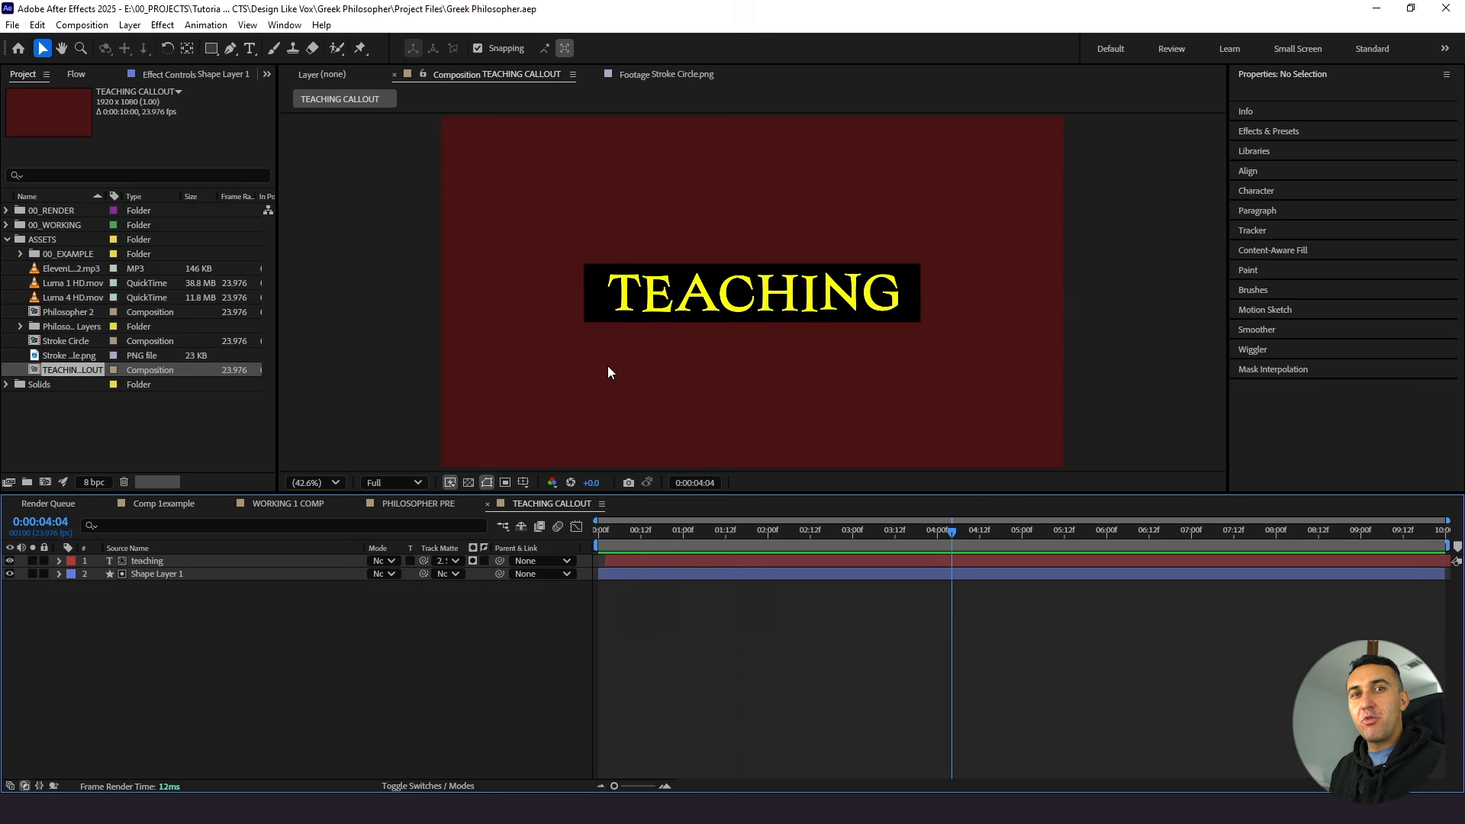
Copy the Roughen Edges effect from Stroke Circle Matte in the Stroke Circle composition onto Shape Layer 1 in TEACHING CALLOUT
click(279, 505)
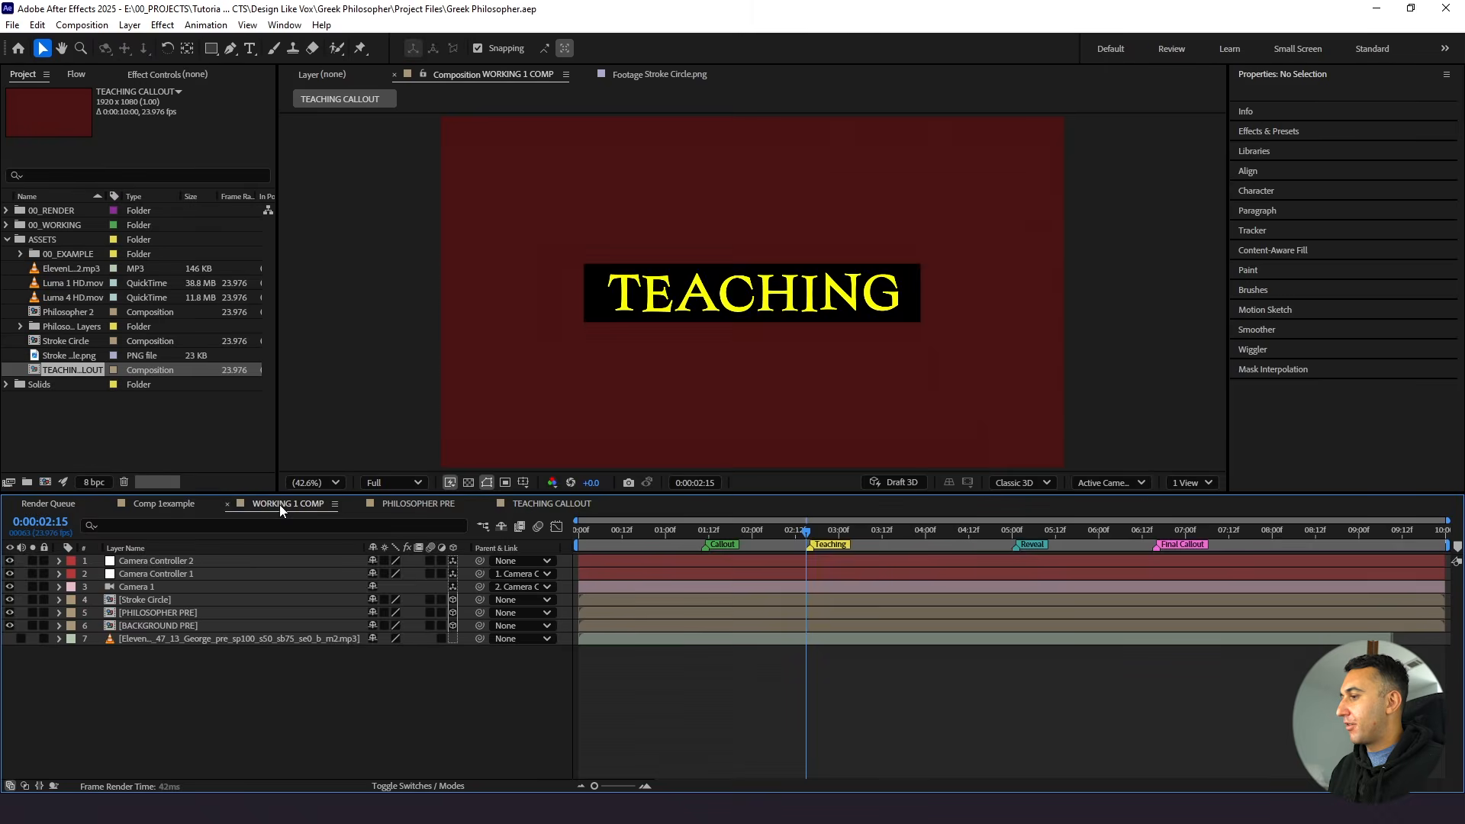
double_click(159, 598)
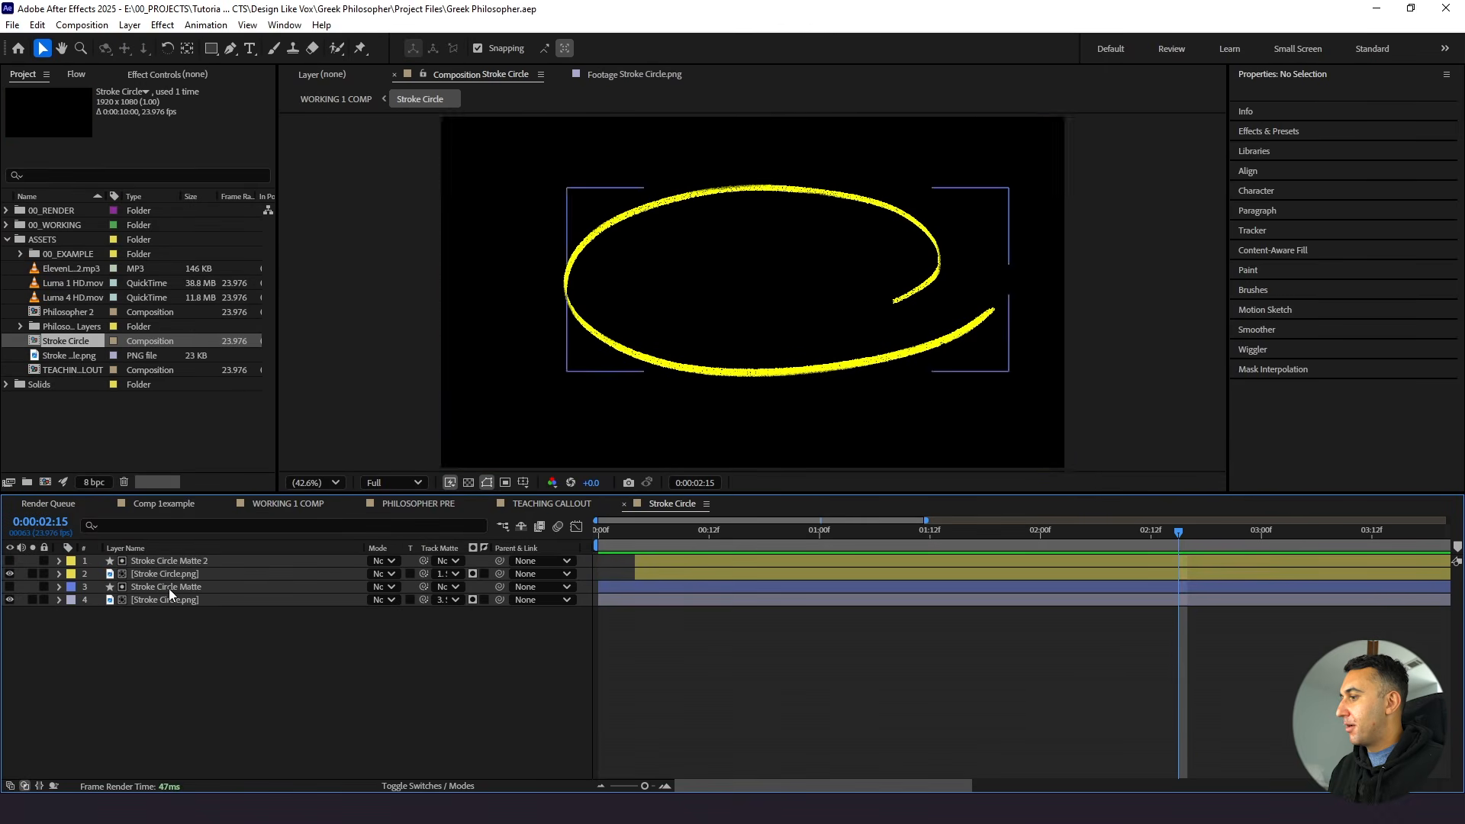
click(176, 598)
click(171, 71)
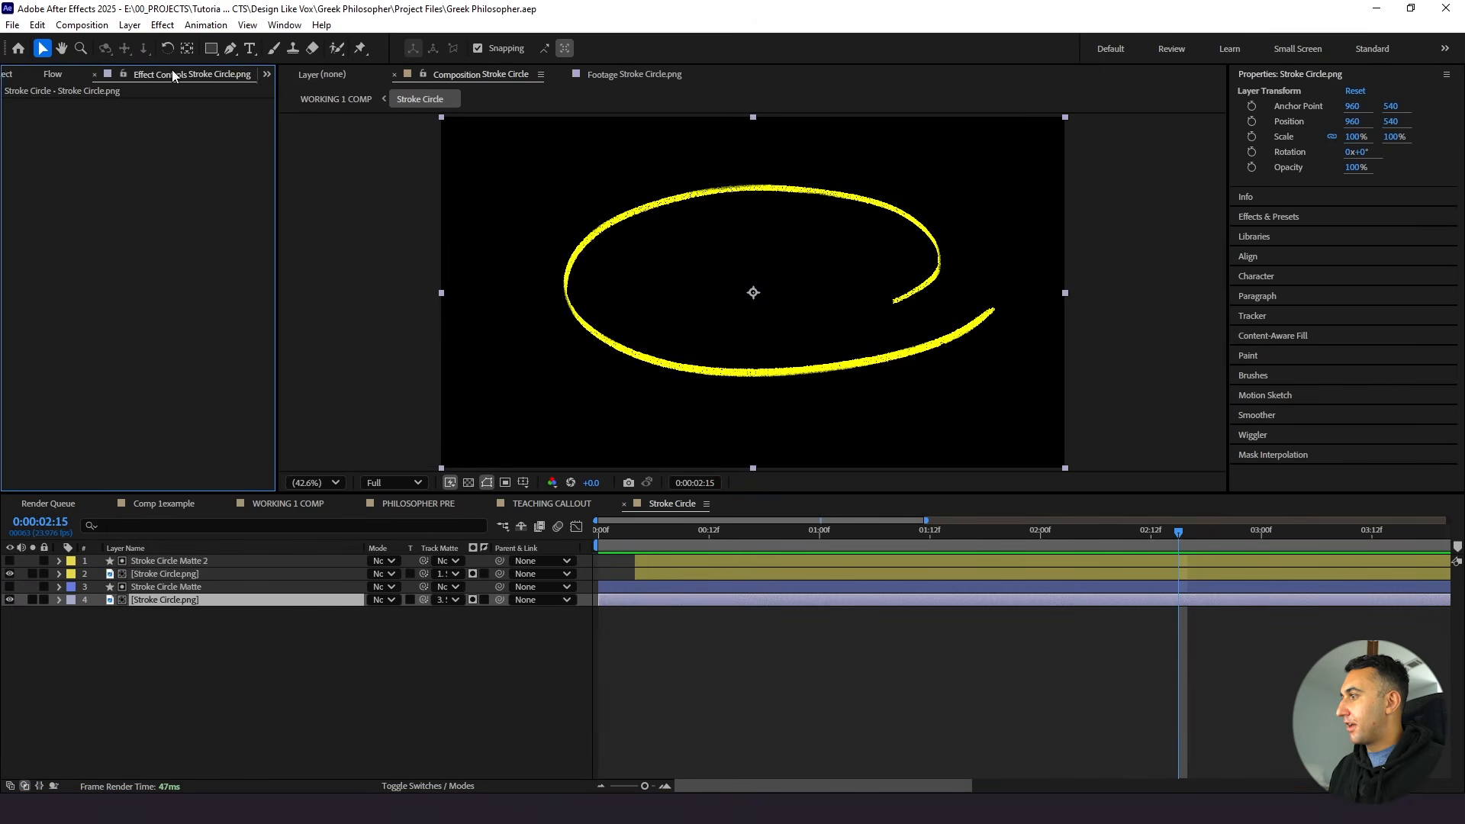
click(168, 587)
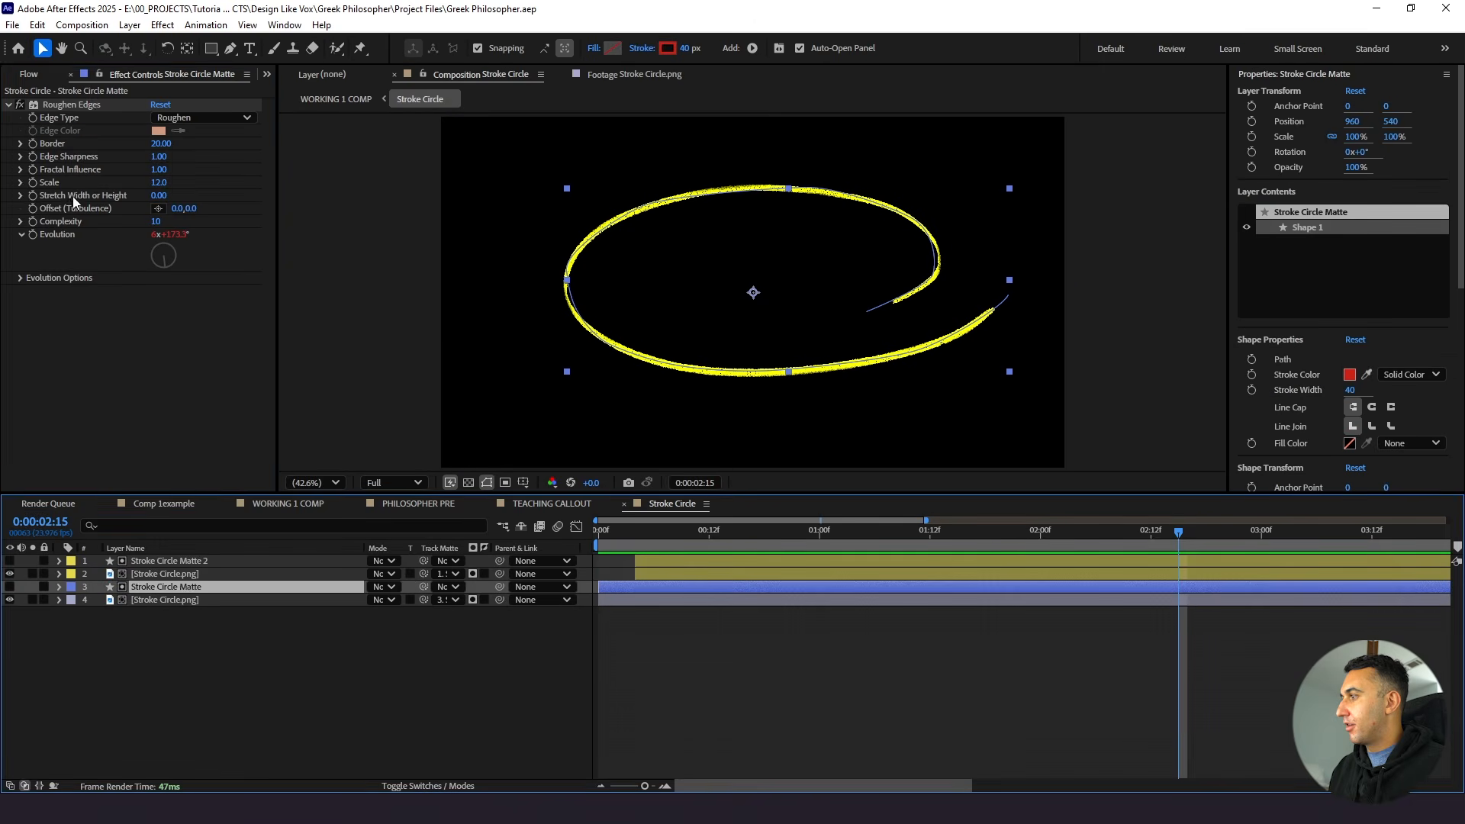
click(76, 107)
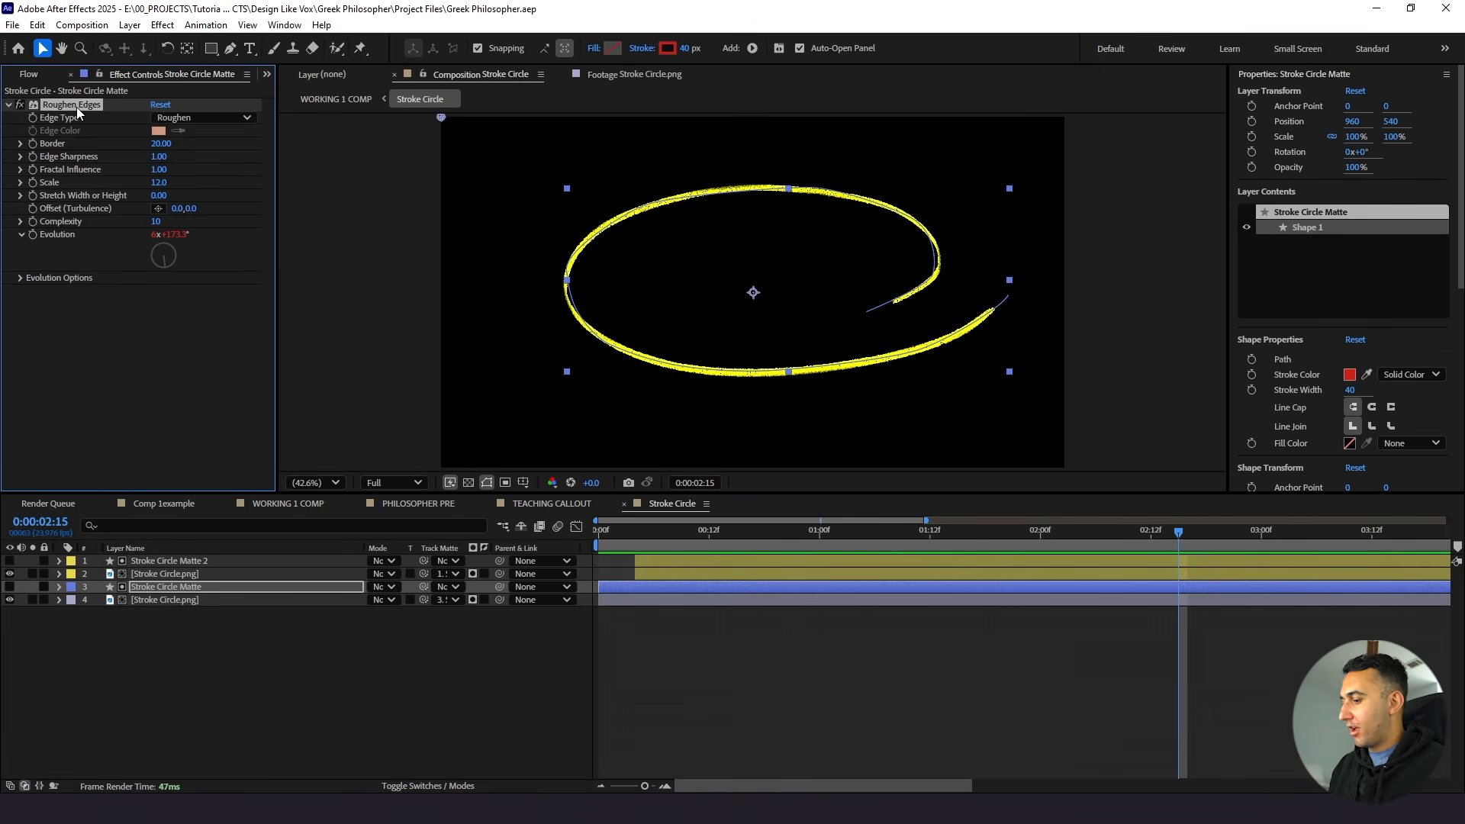
click(551, 503)
click(187, 573)
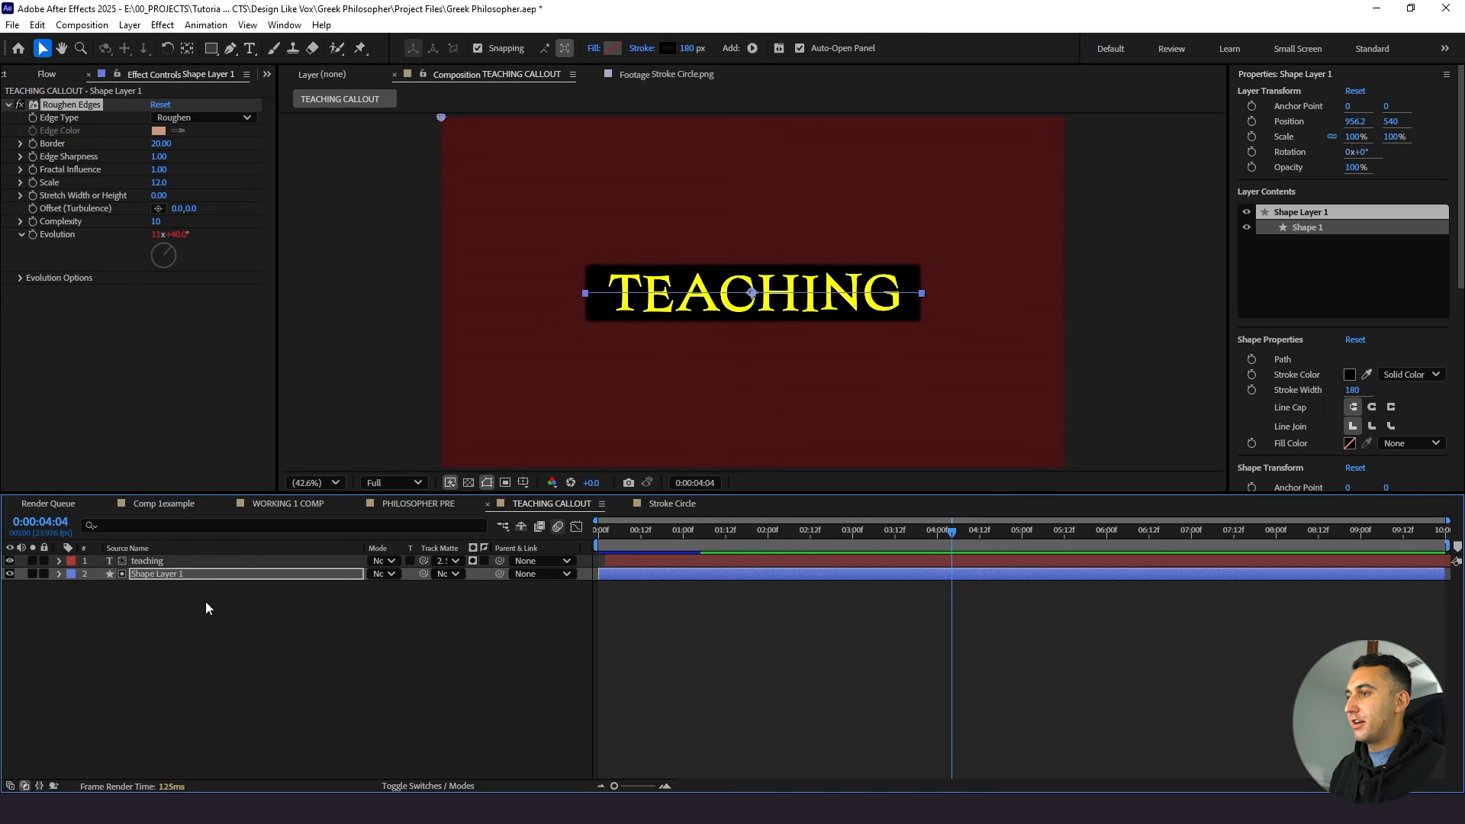
Set Roughen Edges on the callout's black shape to a Border of 16.50 and a Scale of 48, checking the edges up close
scroll(638, 373, up, 5)
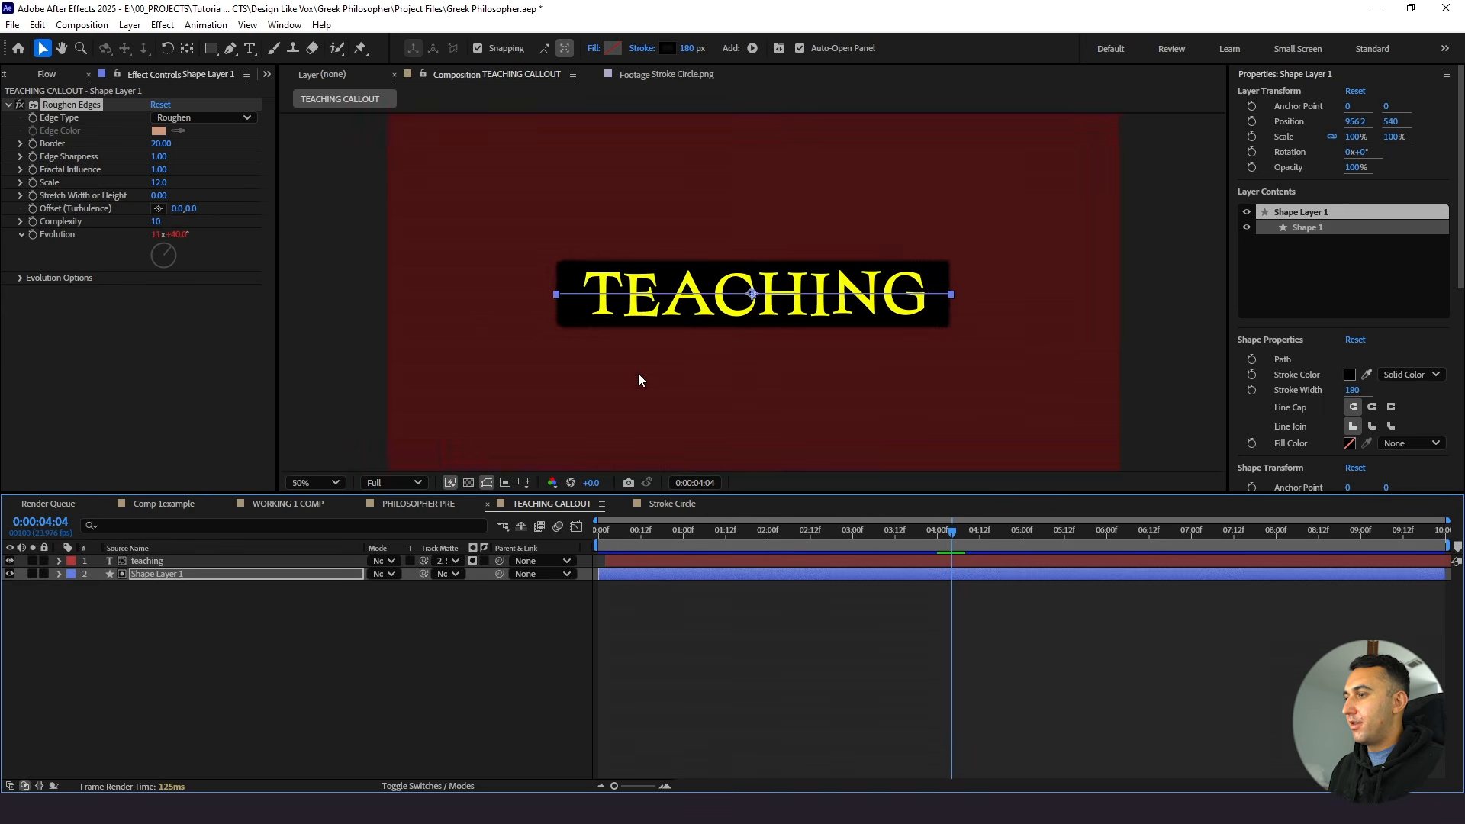
drag(780, 349, 847, 355)
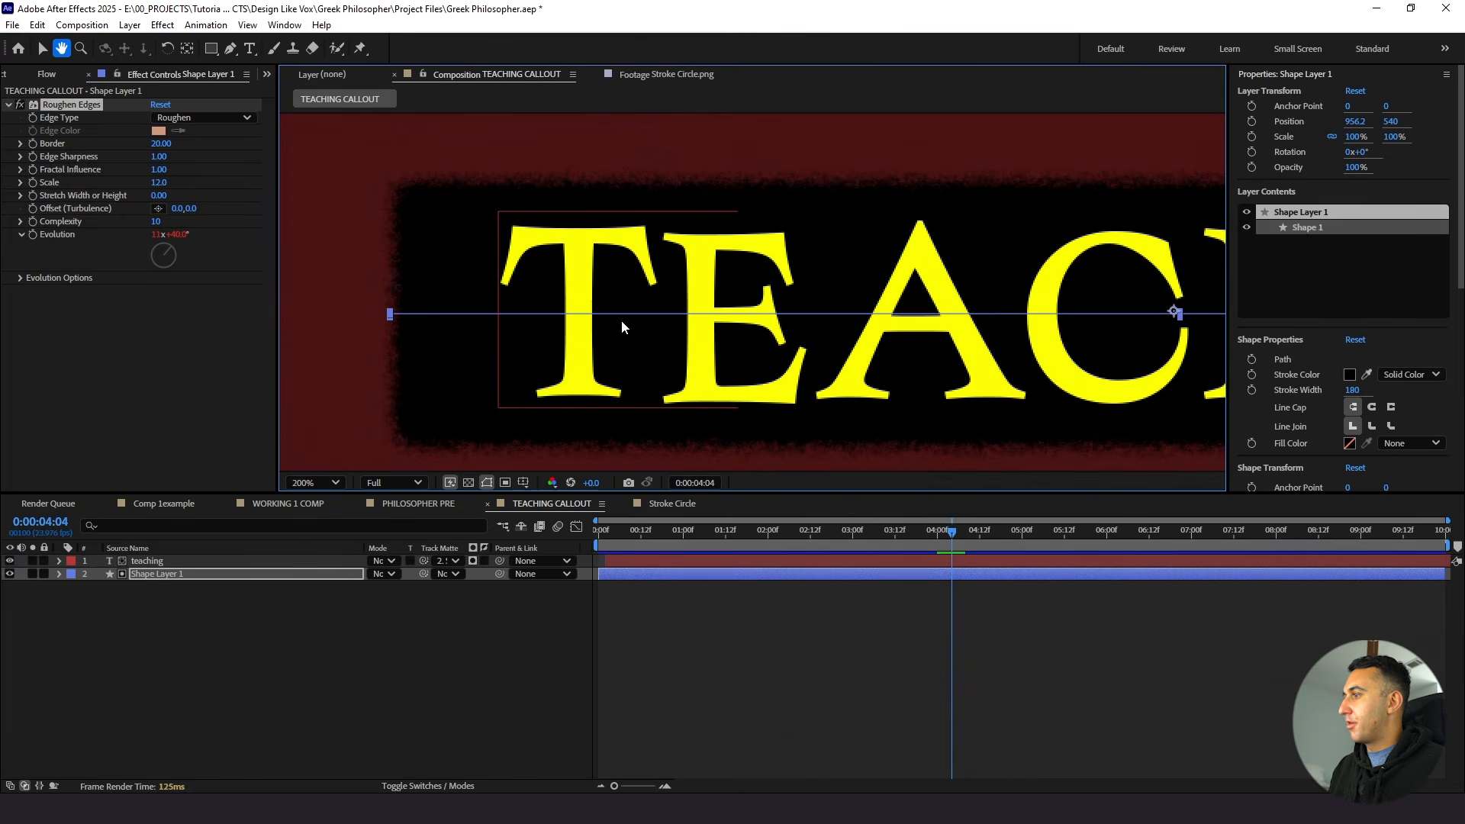
drag(160, 143, 274, 144)
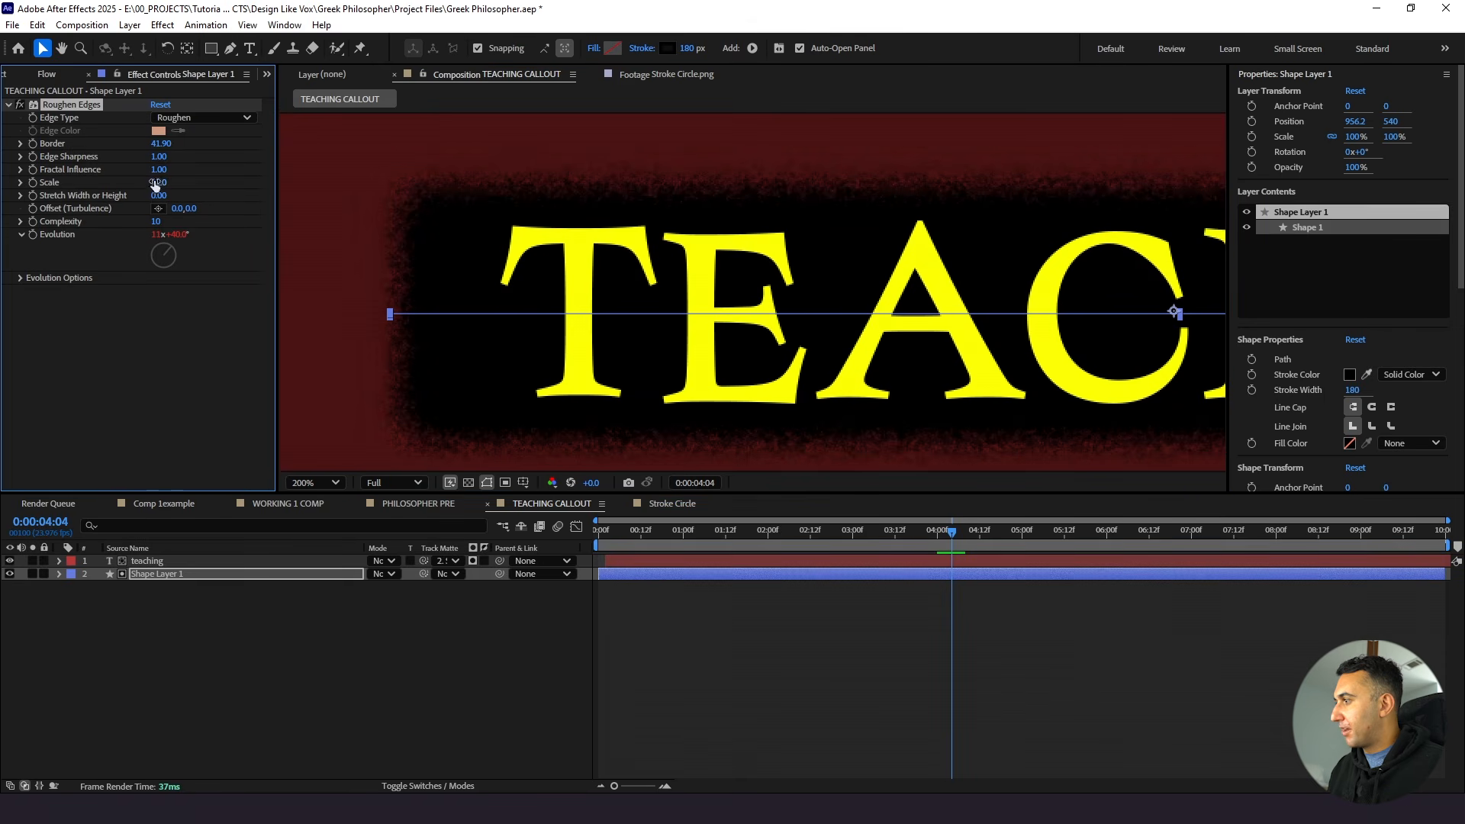
mouse_move(156, 182)
mouse_down()
mouse_move(200, 191)
mouse_move(179, 167)
mouse_up()
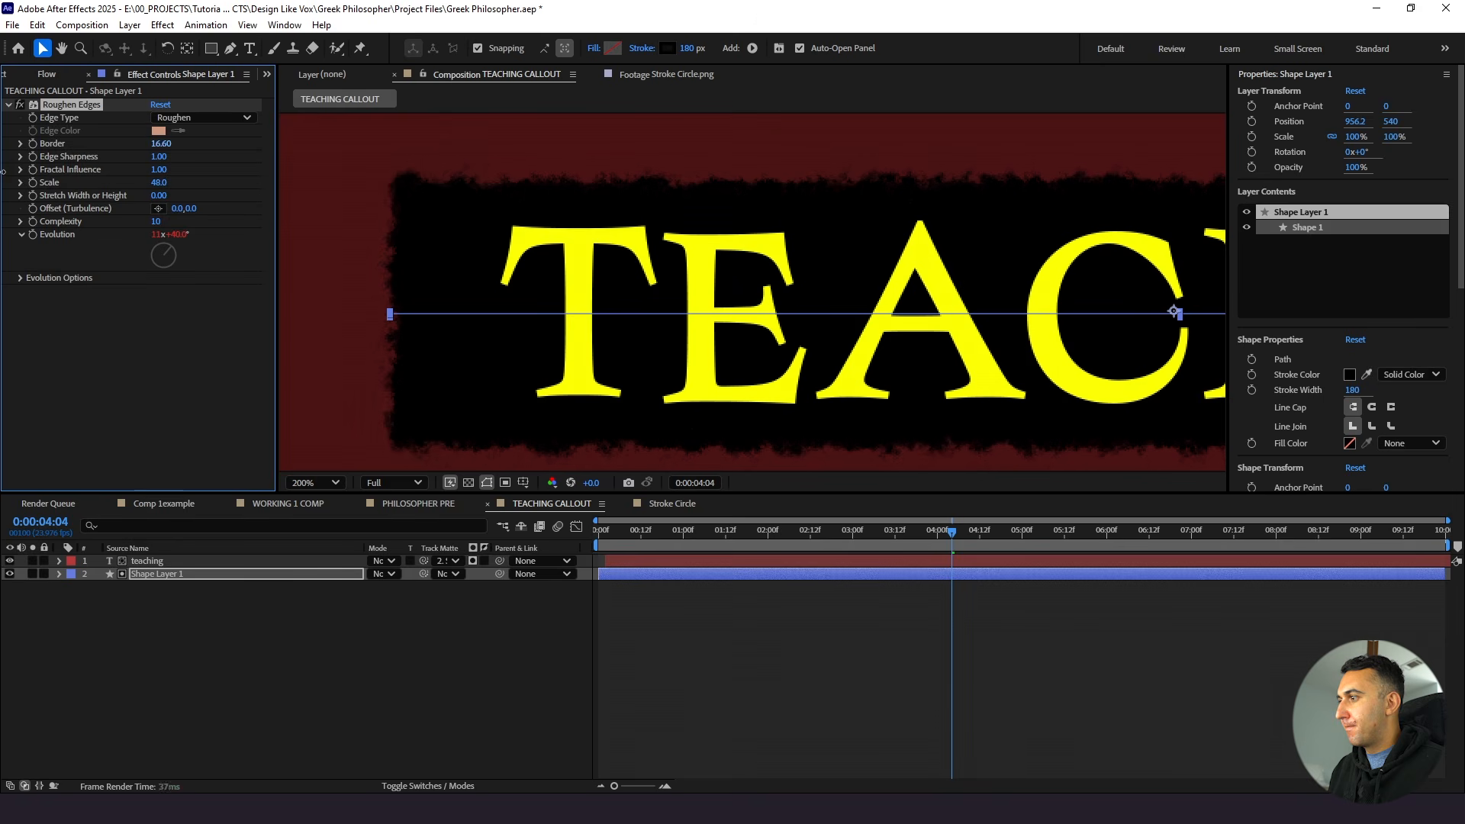
click(333, 482)
click(309, 180)
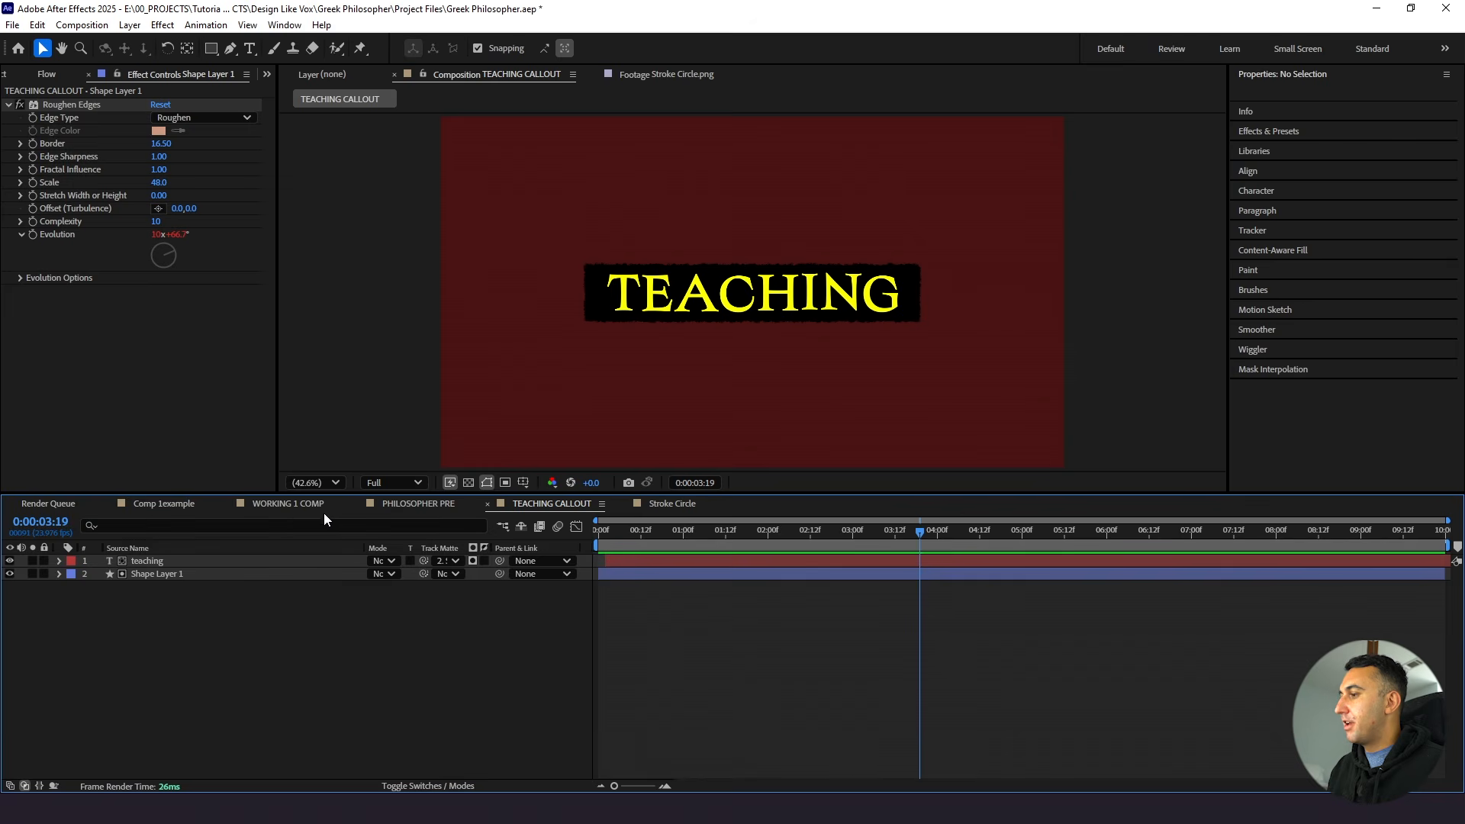
Add the TEACHING CALLOUT composition to WORKING 1 COMP above the Stroke Circle layer and make it a 3D layer
click(281, 505)
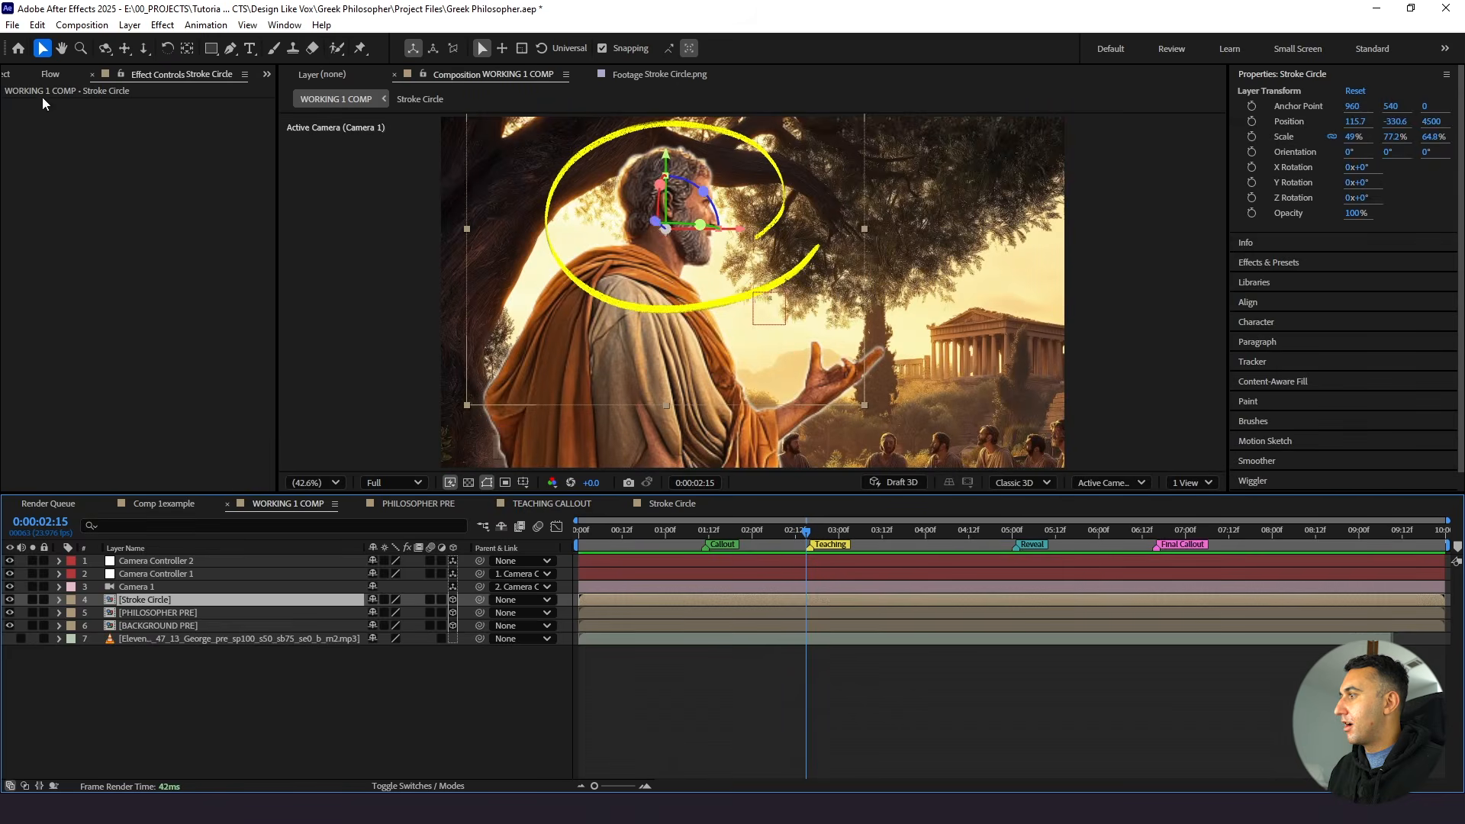
click(6, 75)
click(66, 370)
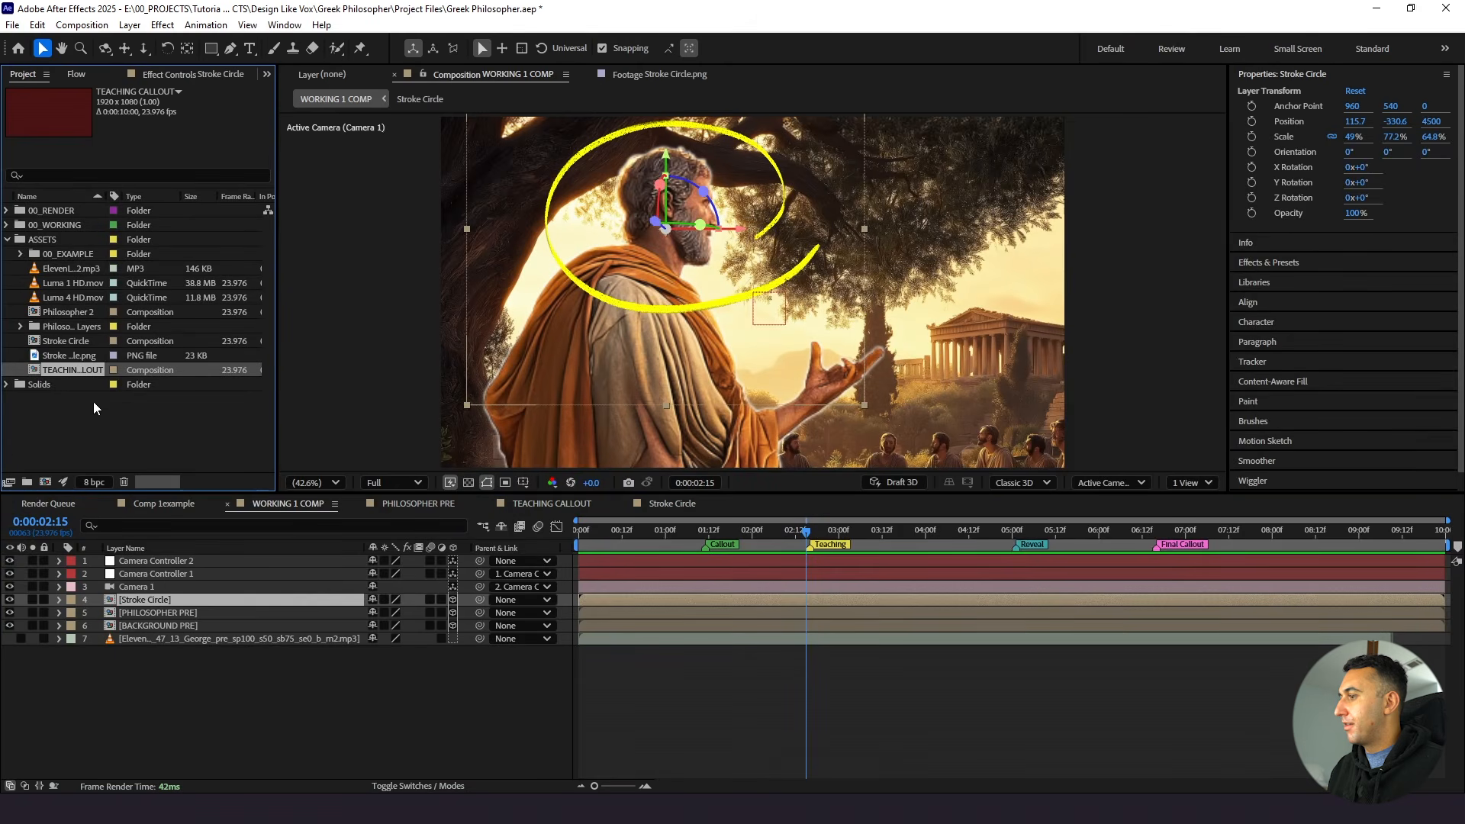
drag(75, 369, 142, 592)
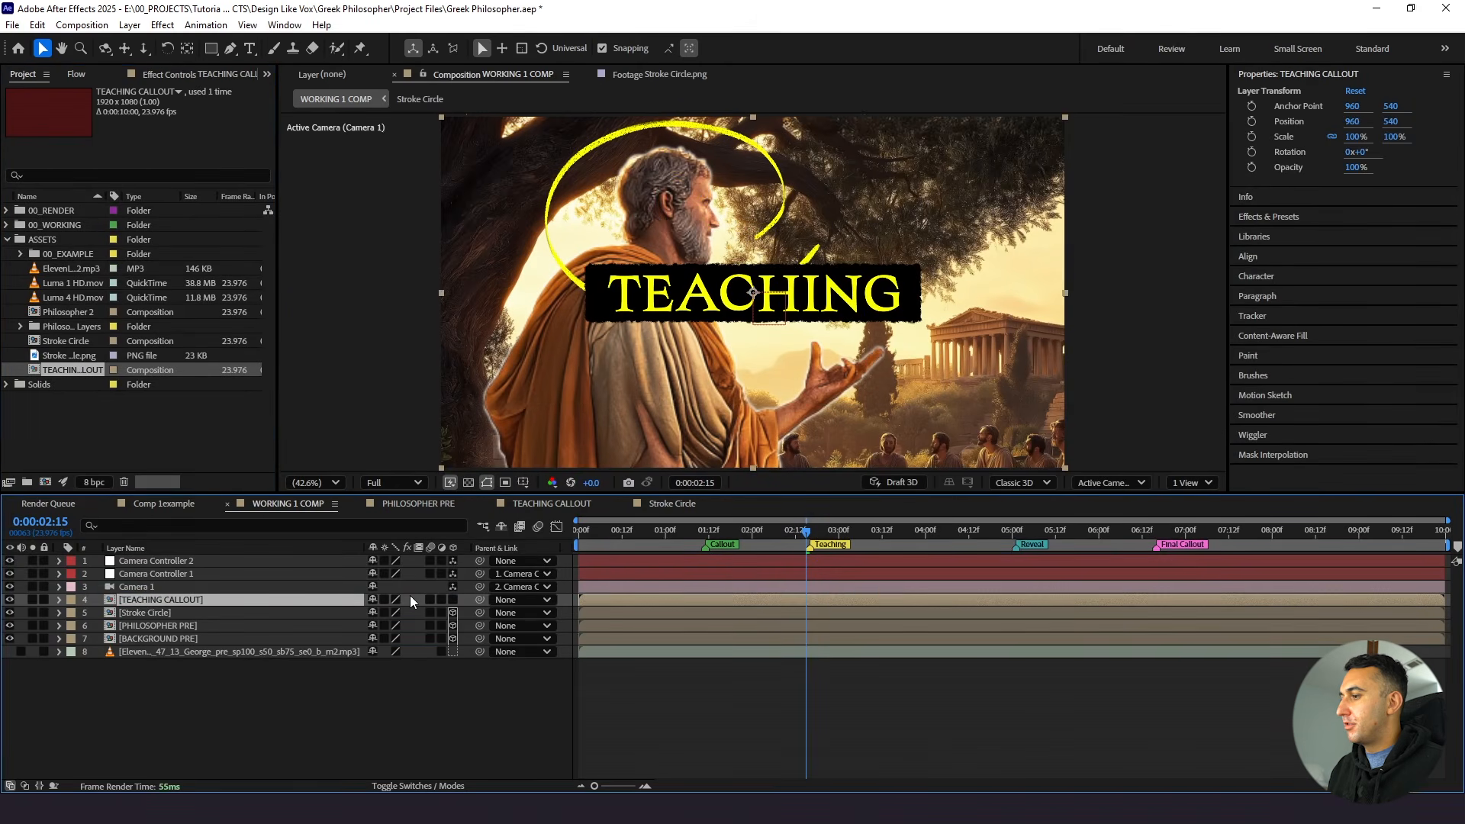
click(453, 599)
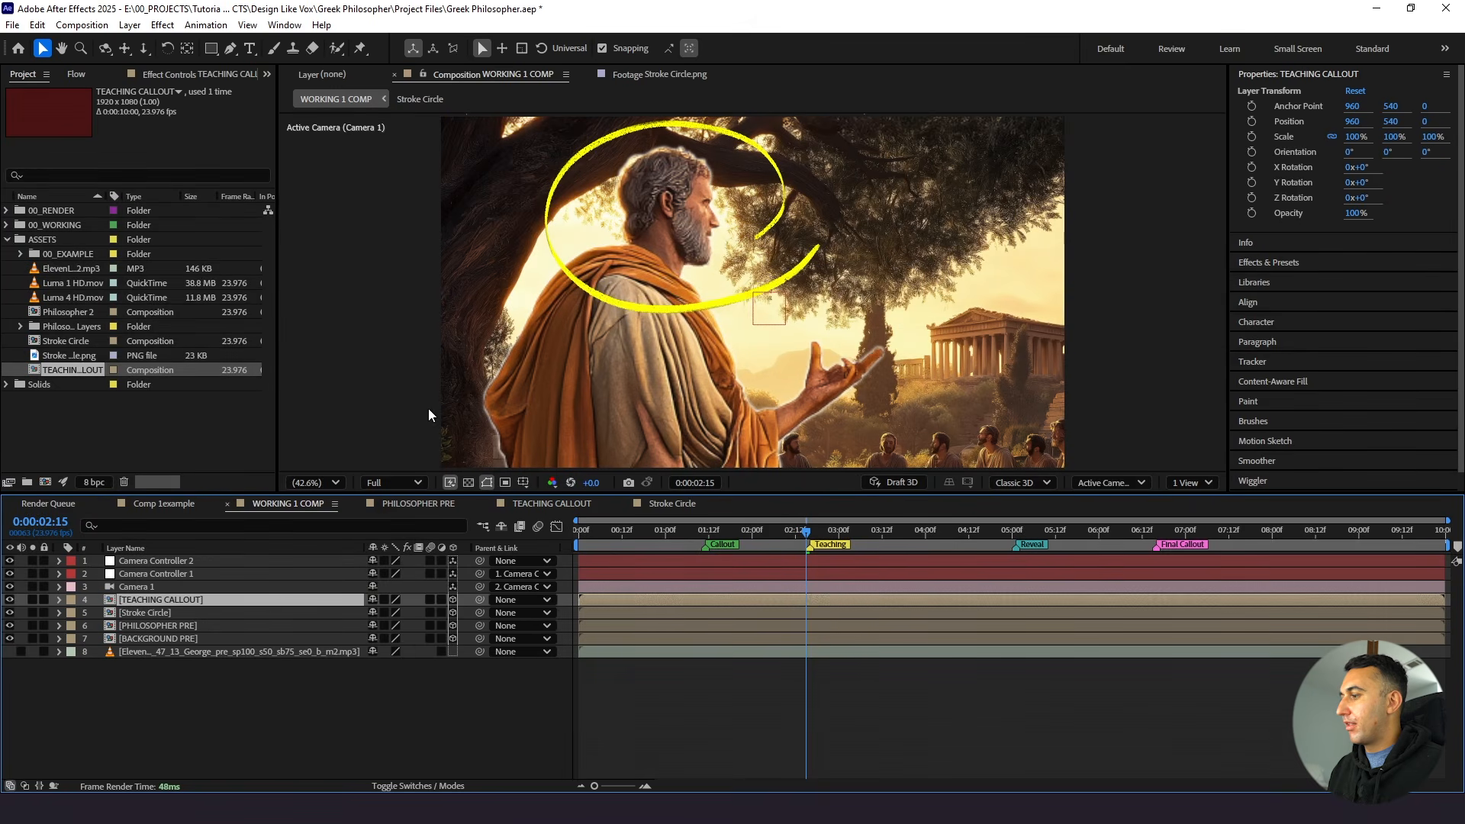
Set the Z position of the TEACHING CALLOUT layer to 5000
scroll(746, 308, down, 5)
scroll(745, 313, up, 1)
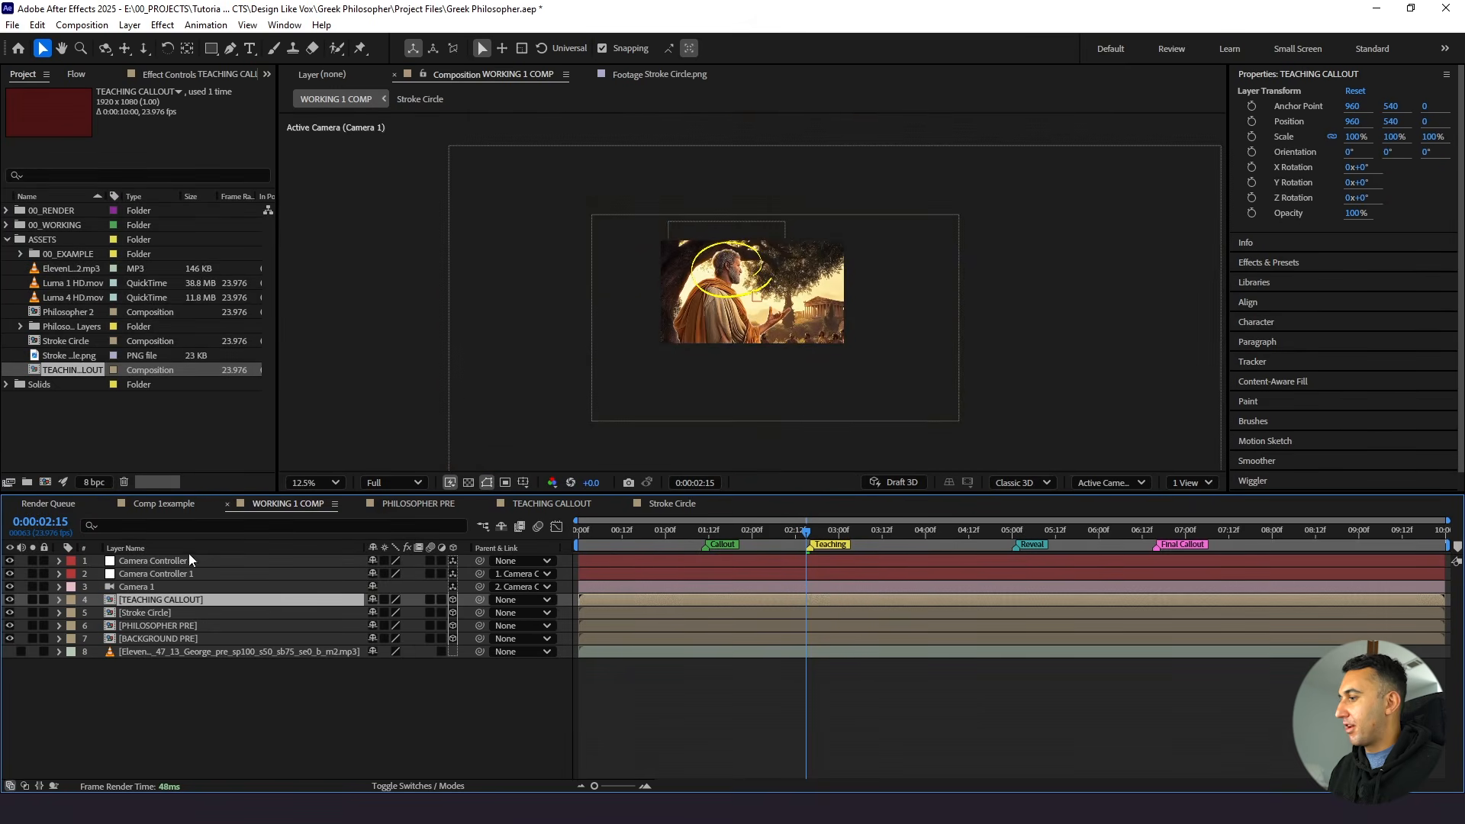
key(p)
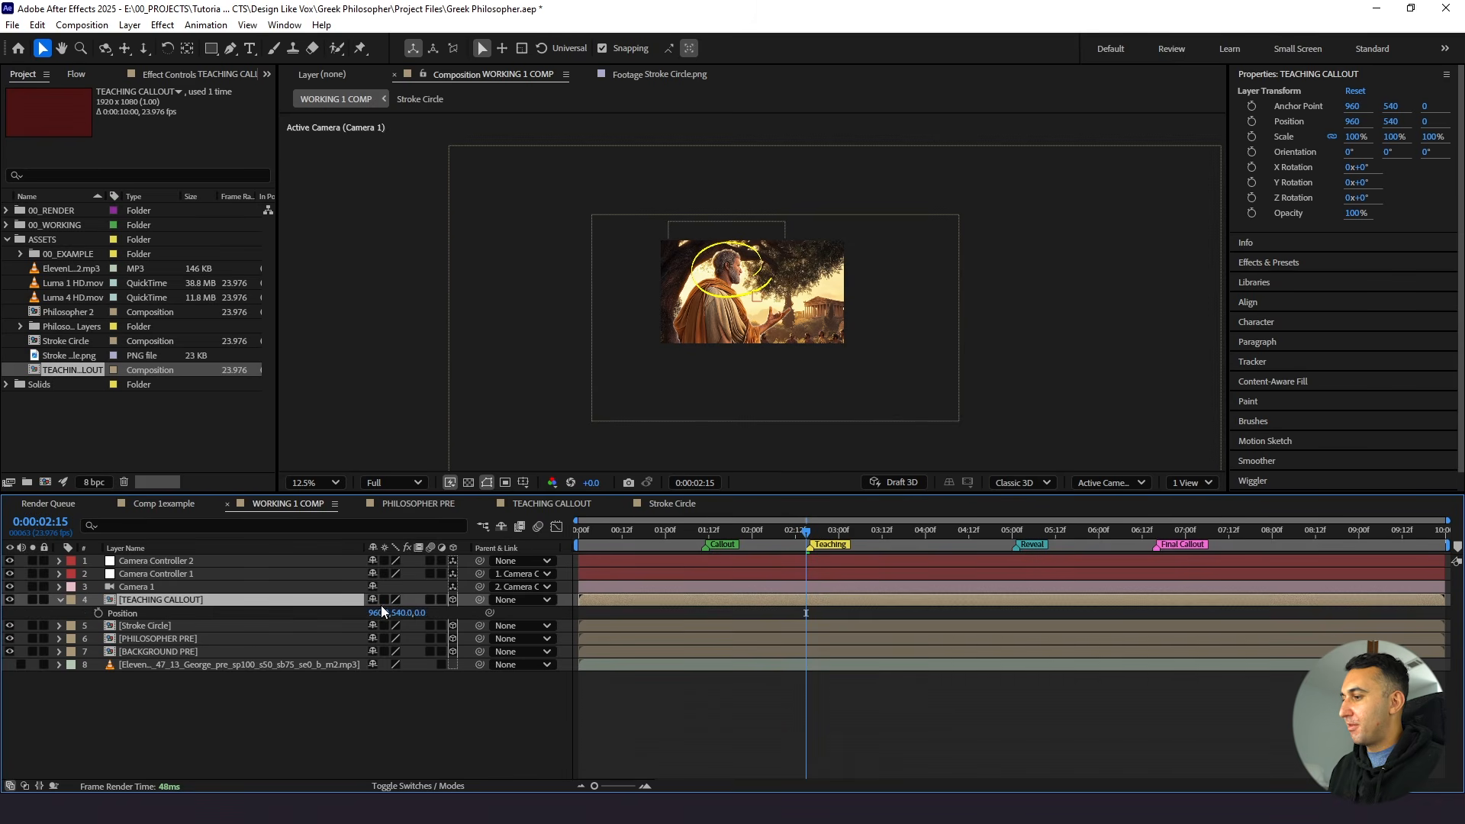
click(418, 612)
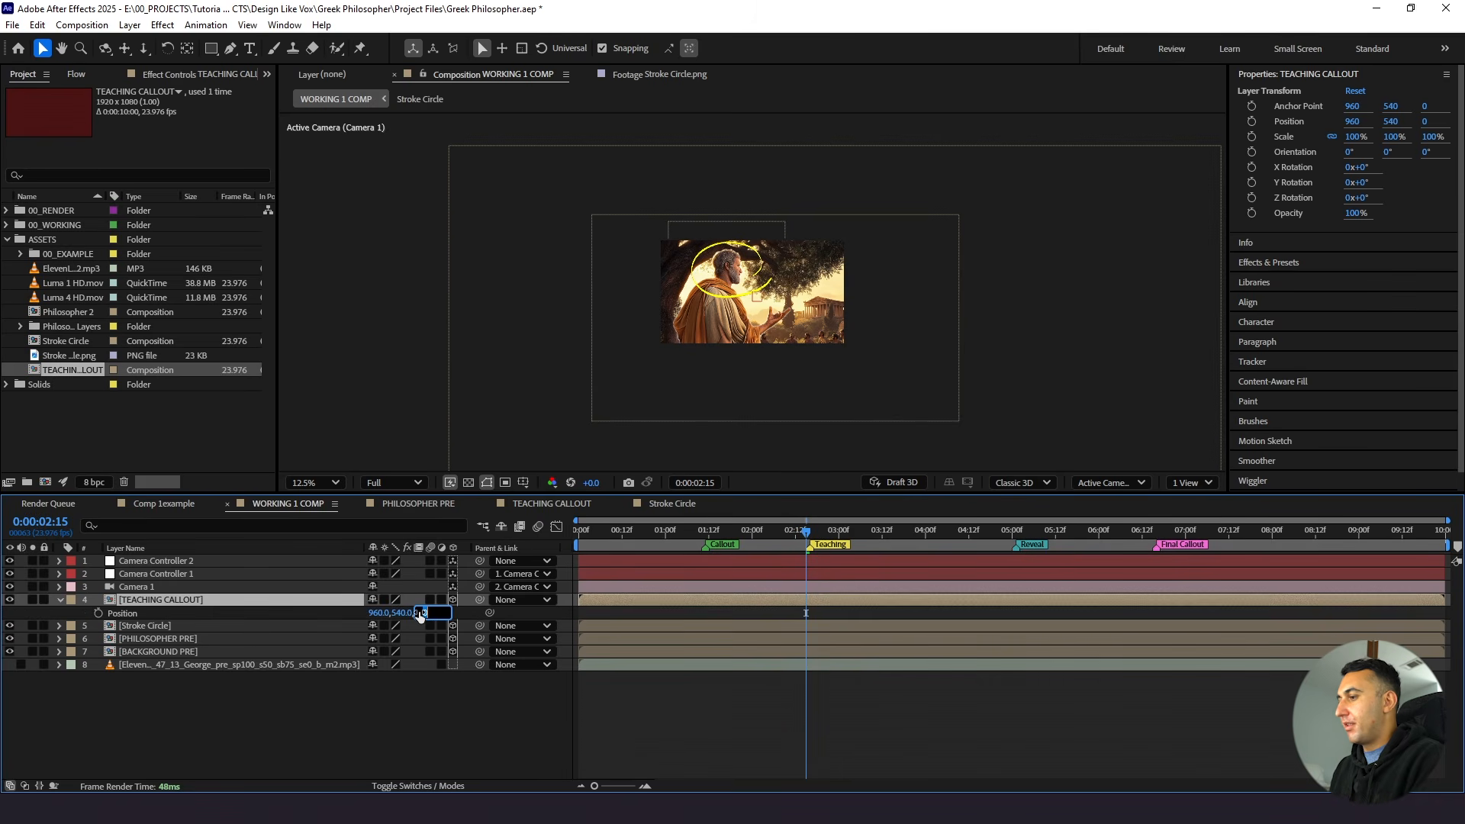
key(Return)
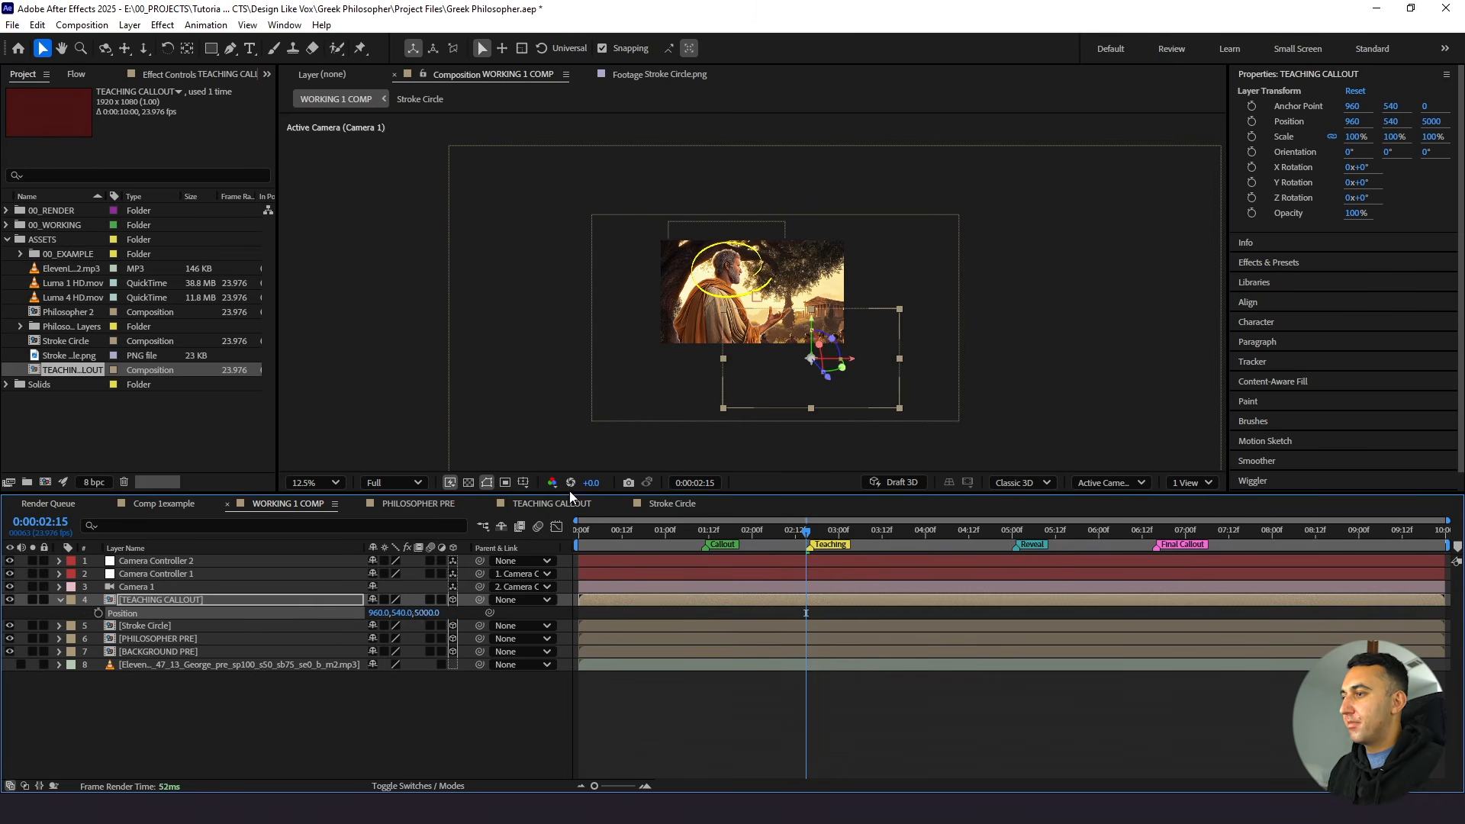
Move the TEACHING CALLOUT layer up beside the philosopher to about 591, -268 and scale it to 69%
key(period)
drag(861, 352, 802, 224)
key(s)
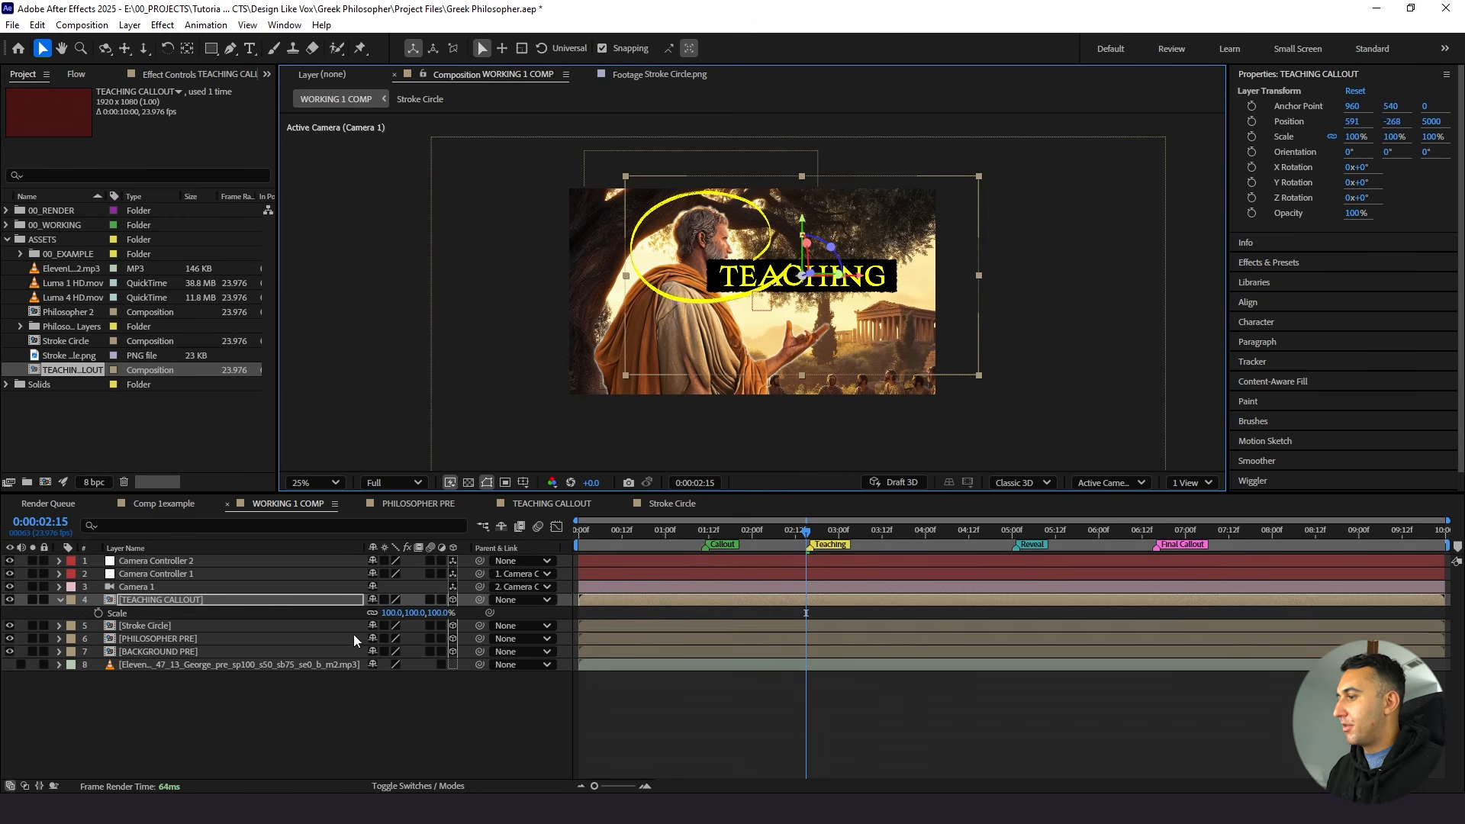
drag(394, 616, 370, 616)
Reposition the TEACHING CALLOUT layer over the tree beside the philosopher's head, at about X 707 and Y -369
scroll(729, 382, up, 2)
key(space)
drag(732, 362, 599, 393)
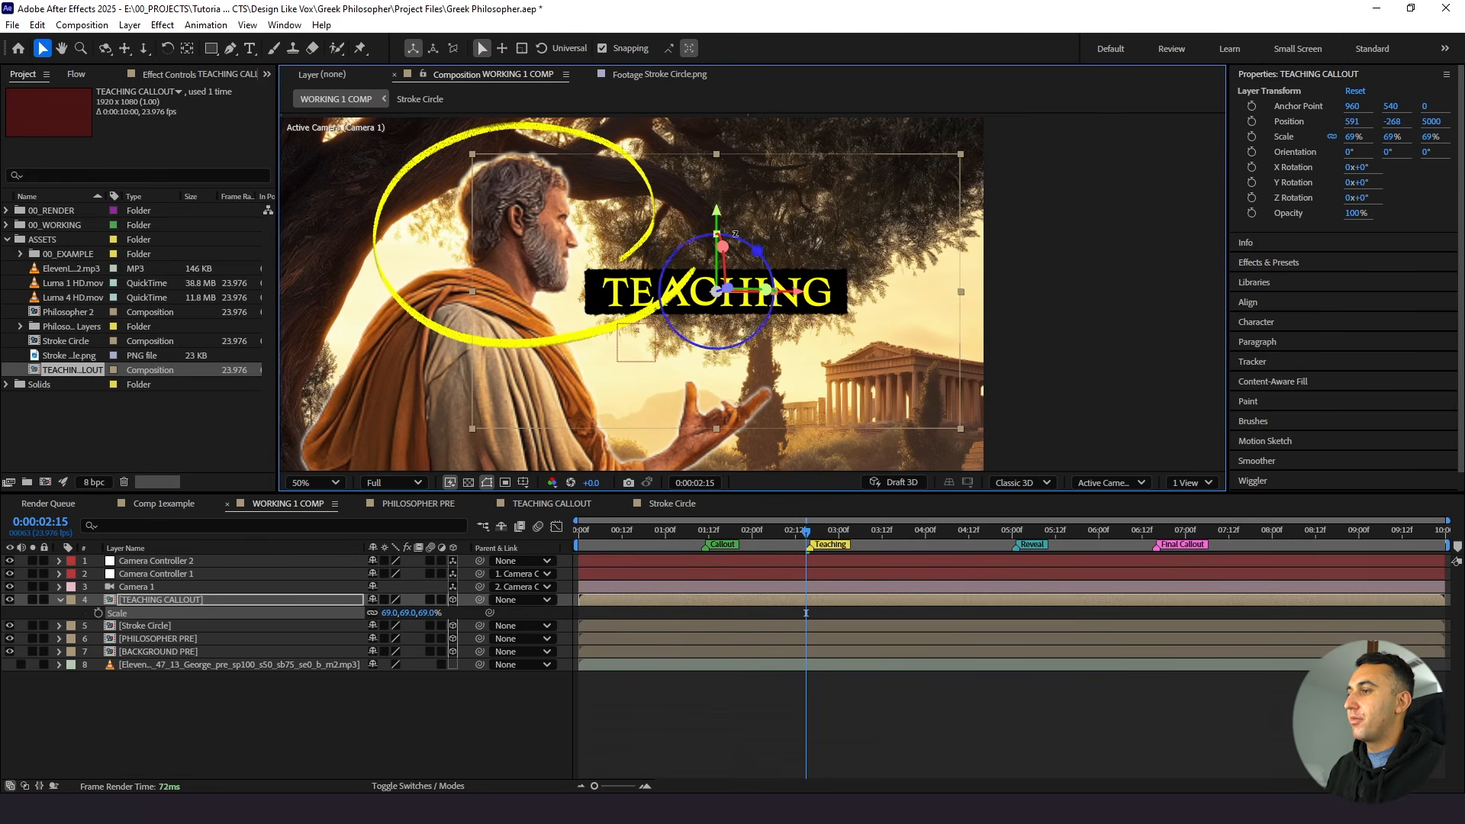
mouse_move(720, 212)
mouse_down()
mouse_move(723, 184)
mouse_move(724, 208)
mouse_up()
drag(797, 256, 833, 252)
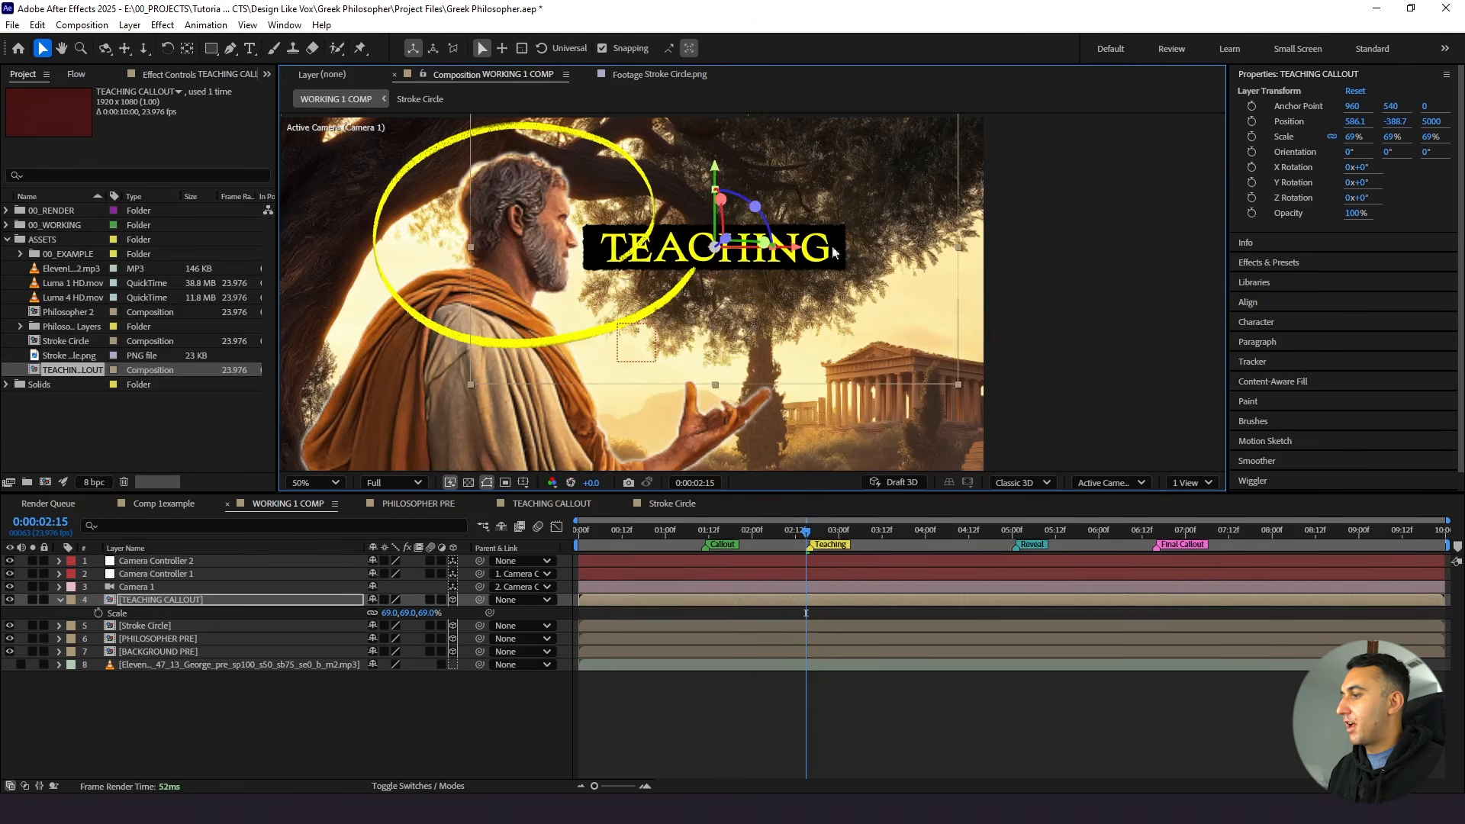
key(p)
drag(432, 612, 3, 666)
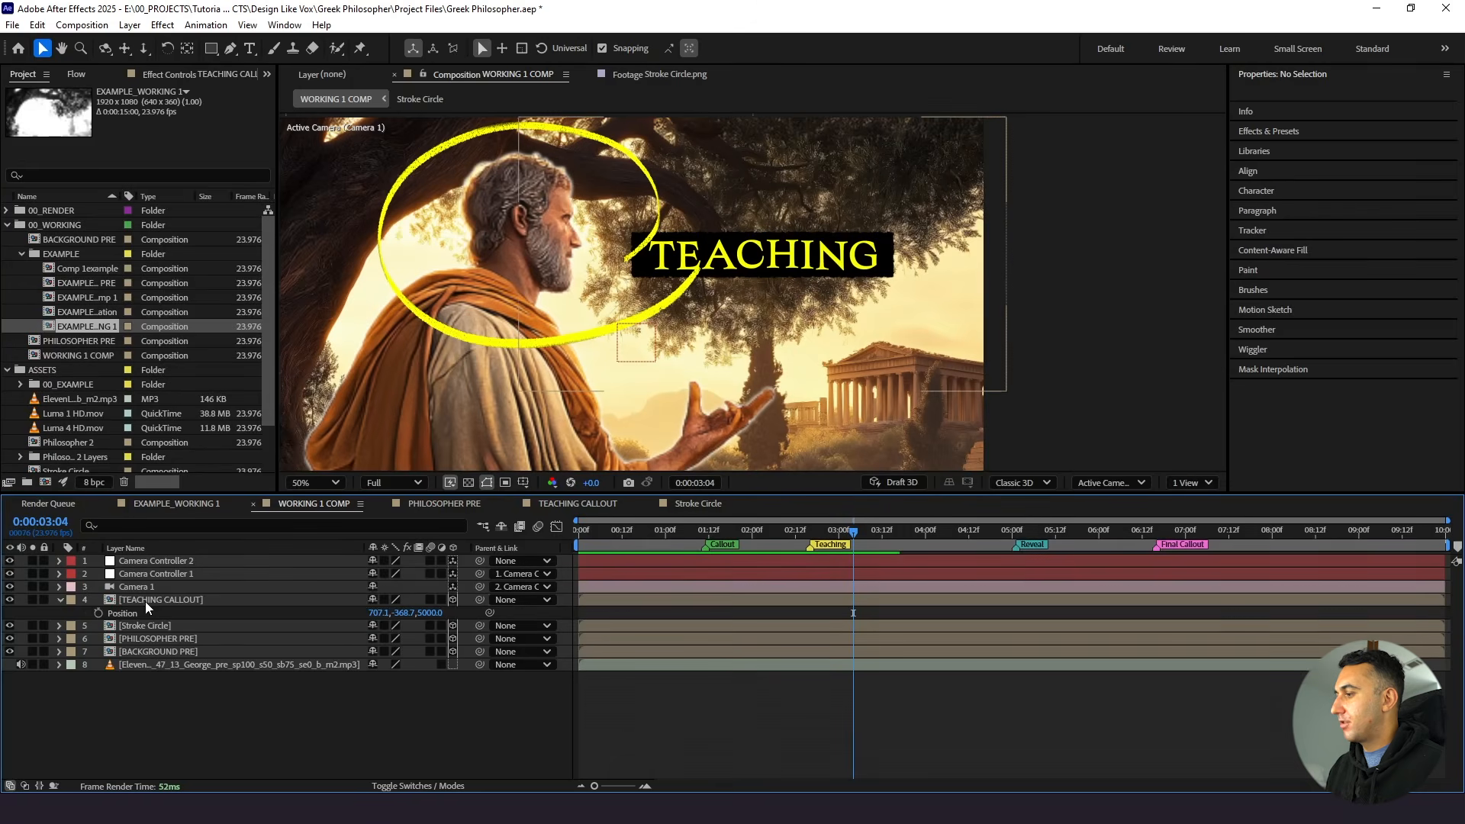
Shift the TEACHING CALLOUT layer in time to start between the Callout and Teaching markers, and preview WORKING 1 COMP from the beginning
click(588, 597)
click(752, 528)
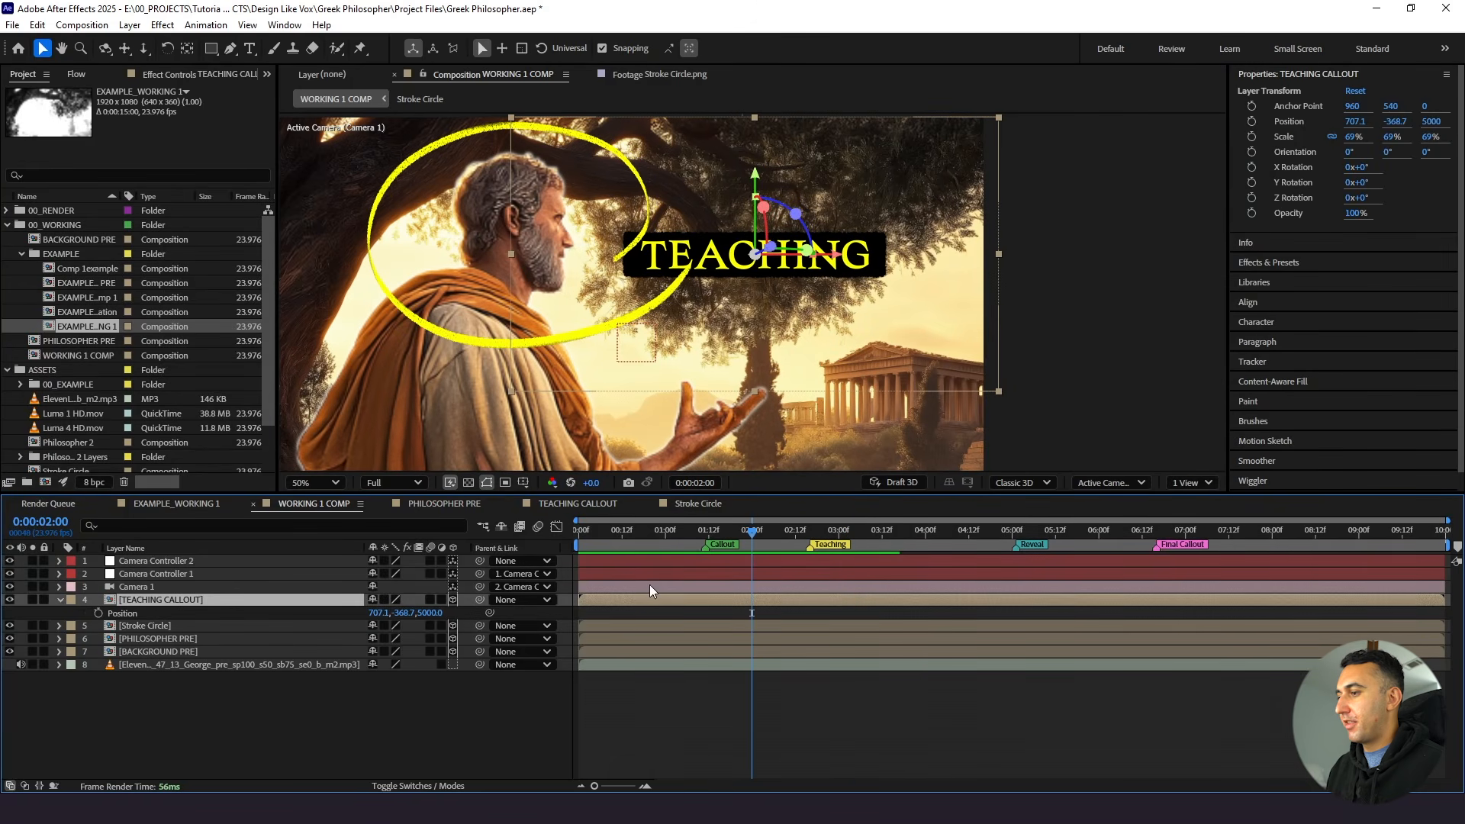
drag(615, 601, 785, 597)
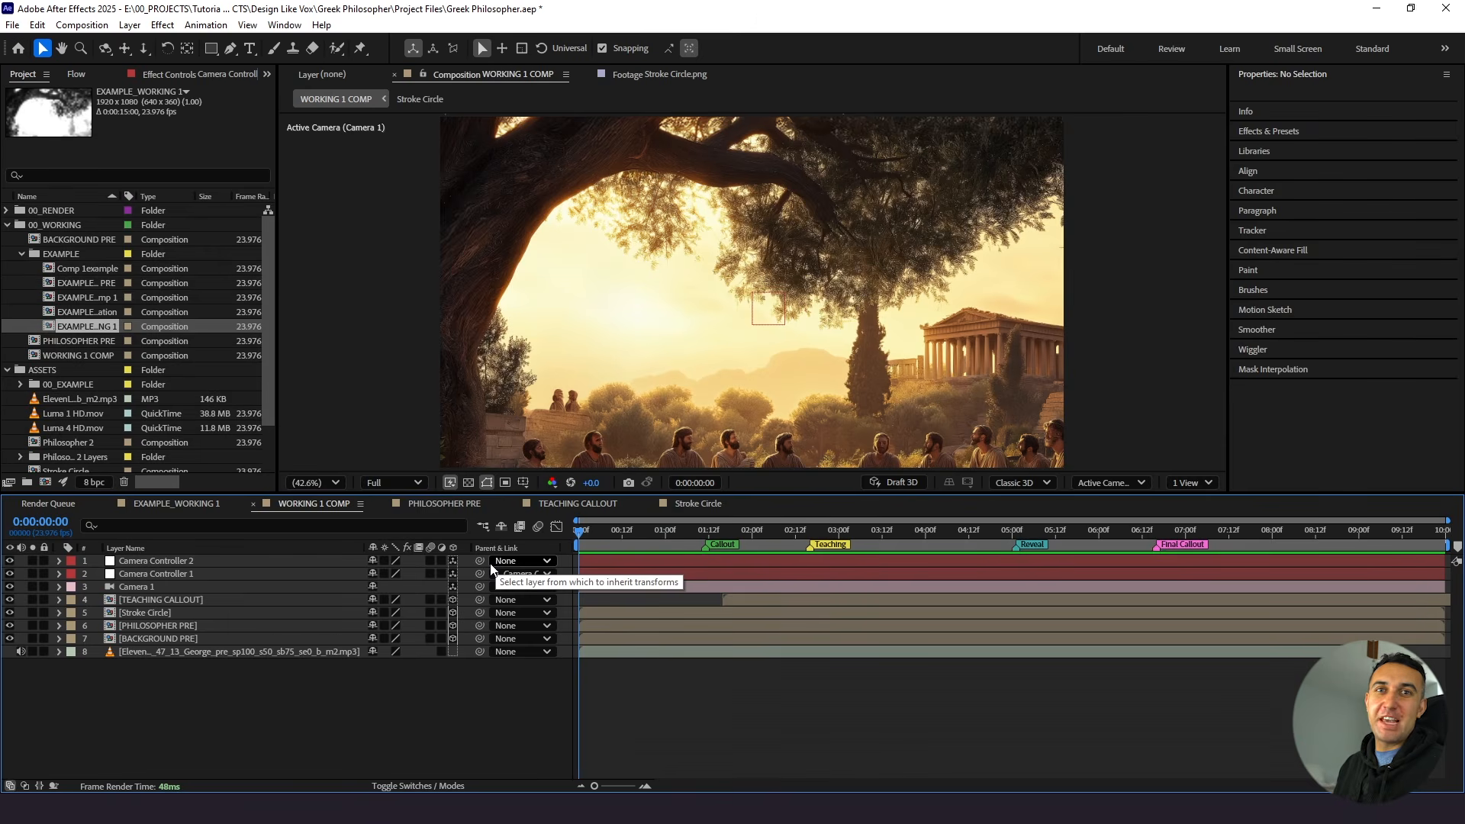
key(space)
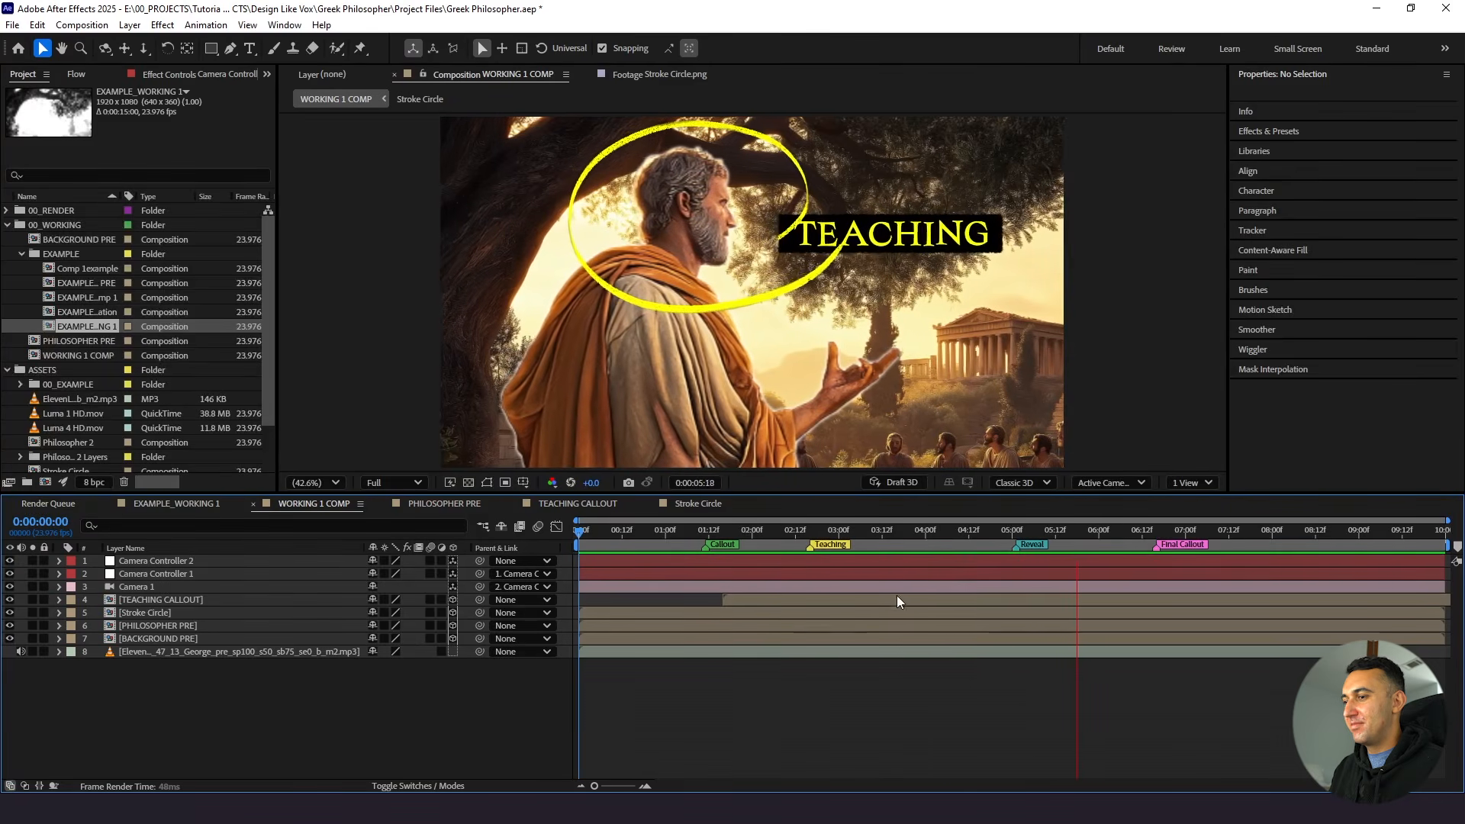
Add a Position keyframe to Camera Controller 1 at 0:00:05:00, beside the Reveal marker
click(948, 530)
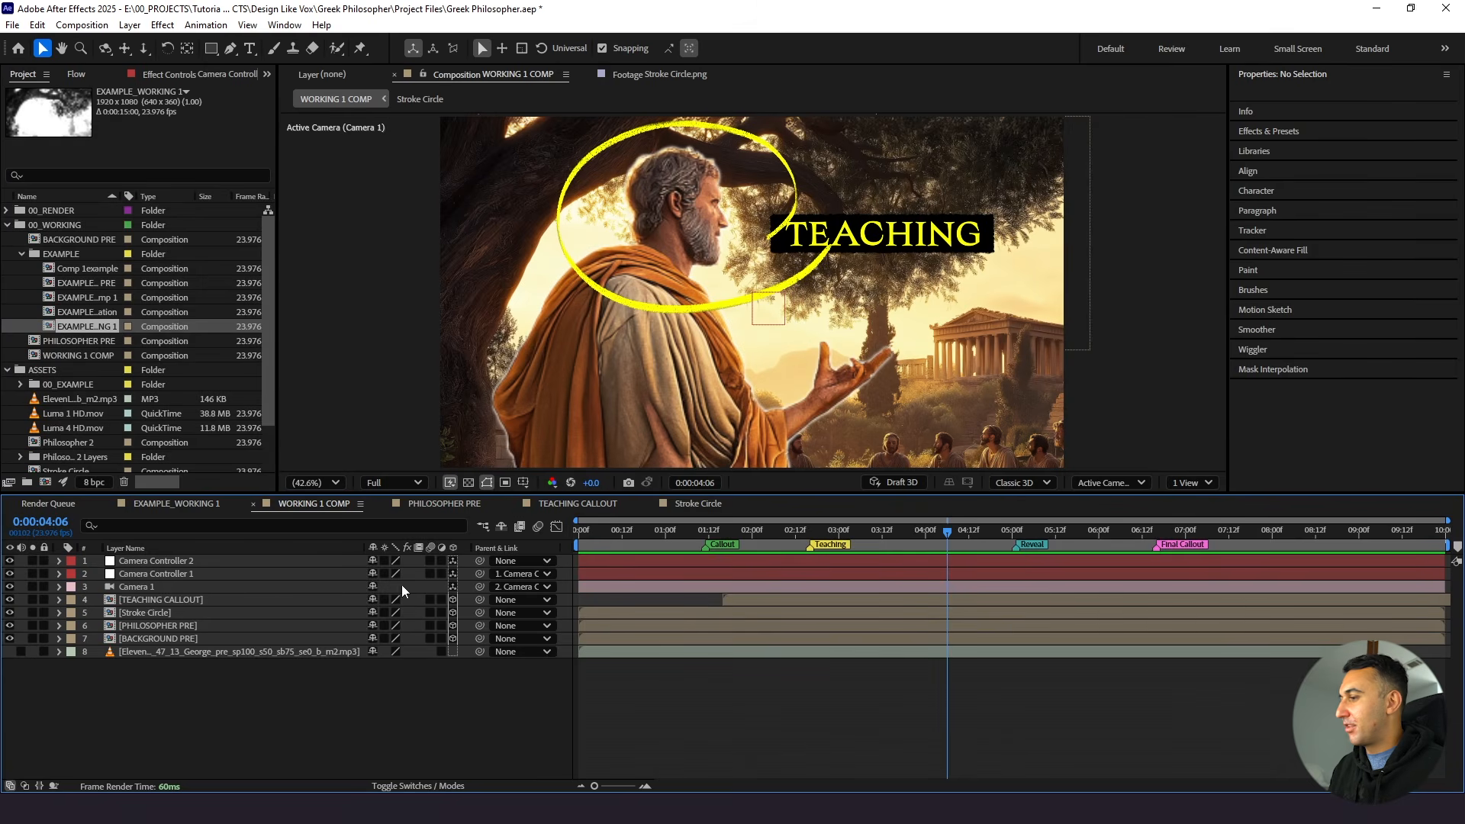
drag(966, 529, 1012, 539)
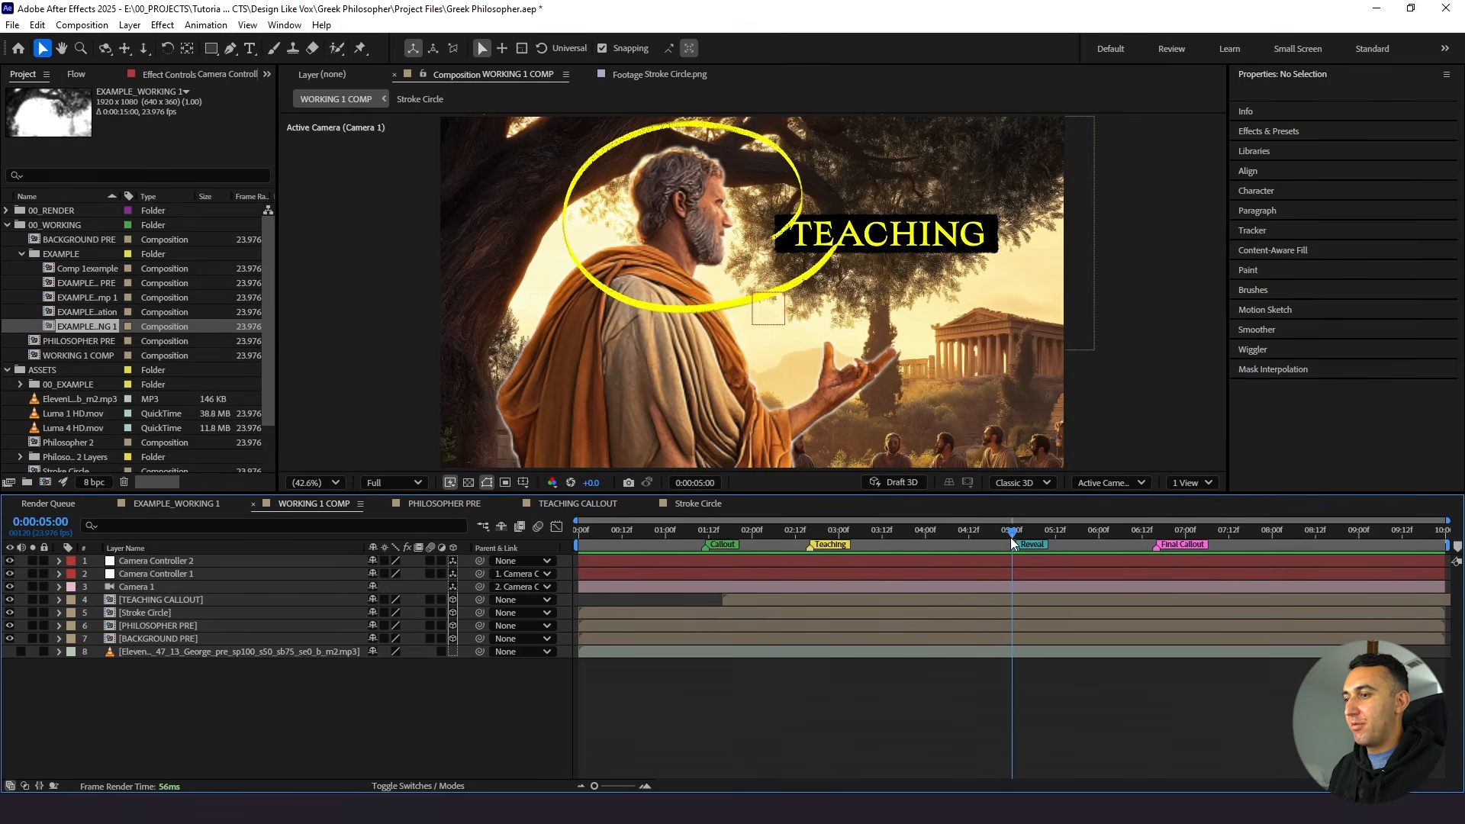
click(154, 575)
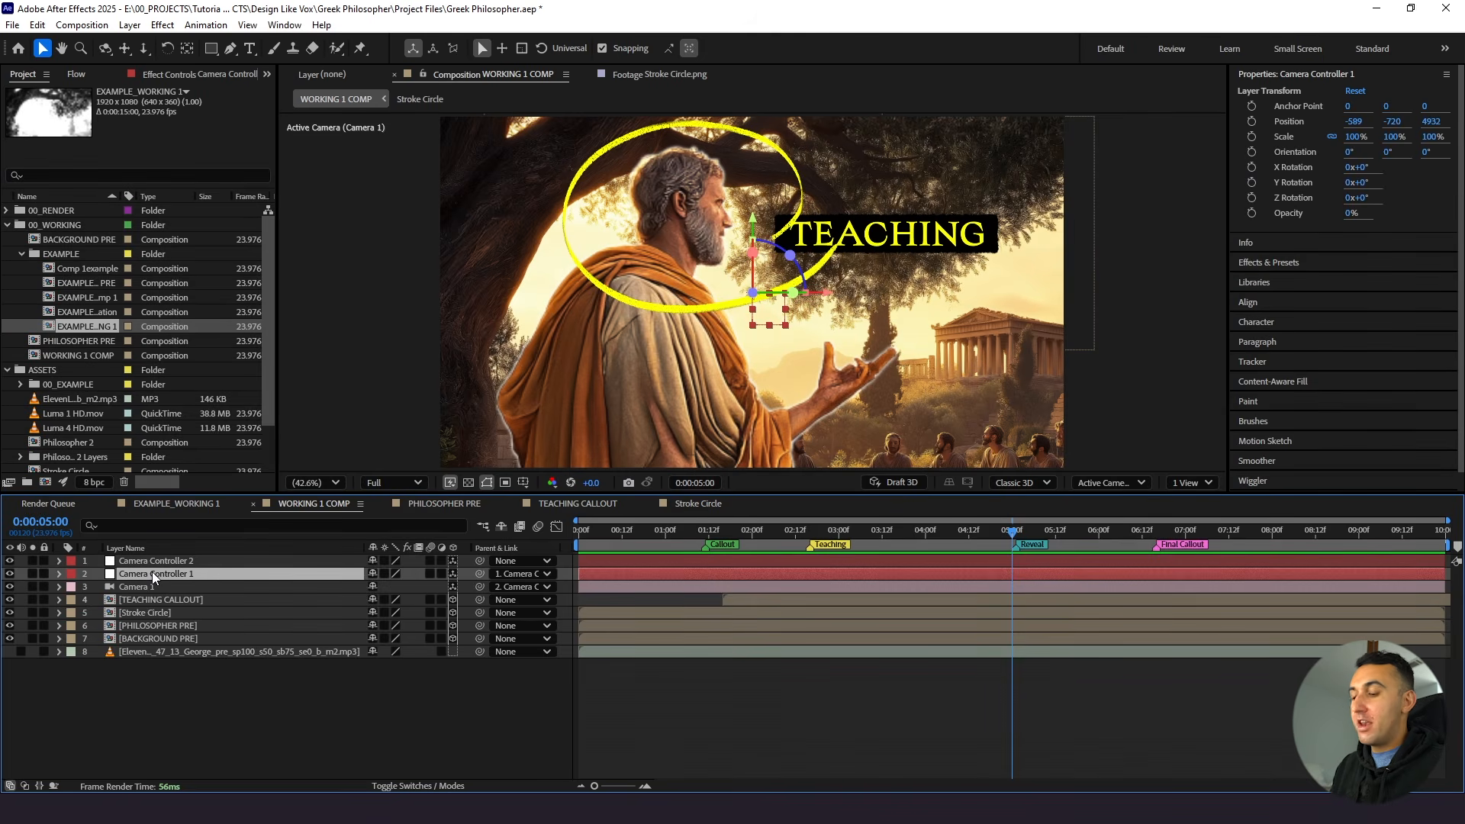
key(p)
click(98, 587)
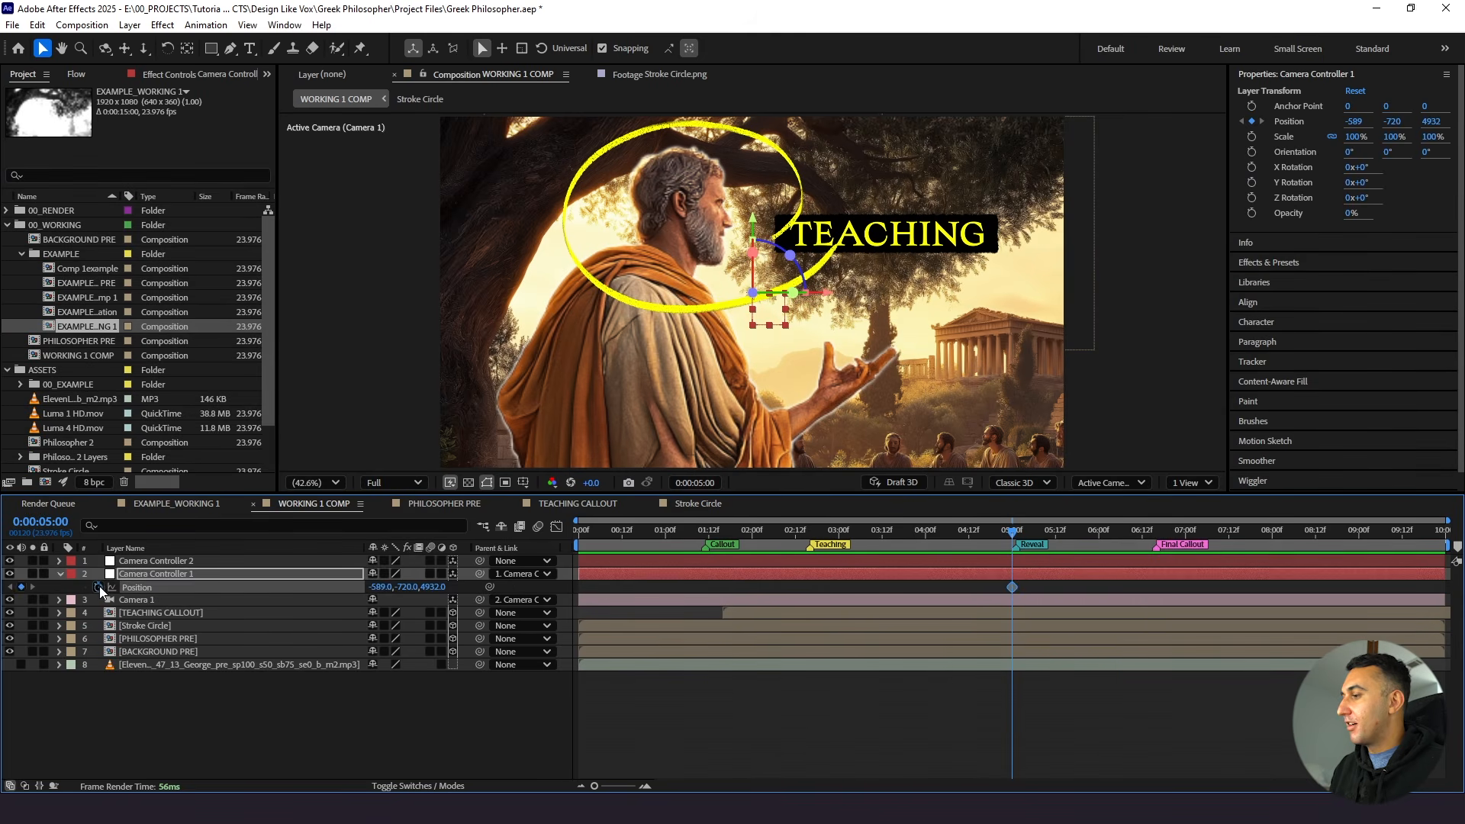
Add a second Camera Controller 1 Position keyframe holding the close-up framing at 0:00:04:11
click(992, 532)
drag(991, 532, 966, 534)
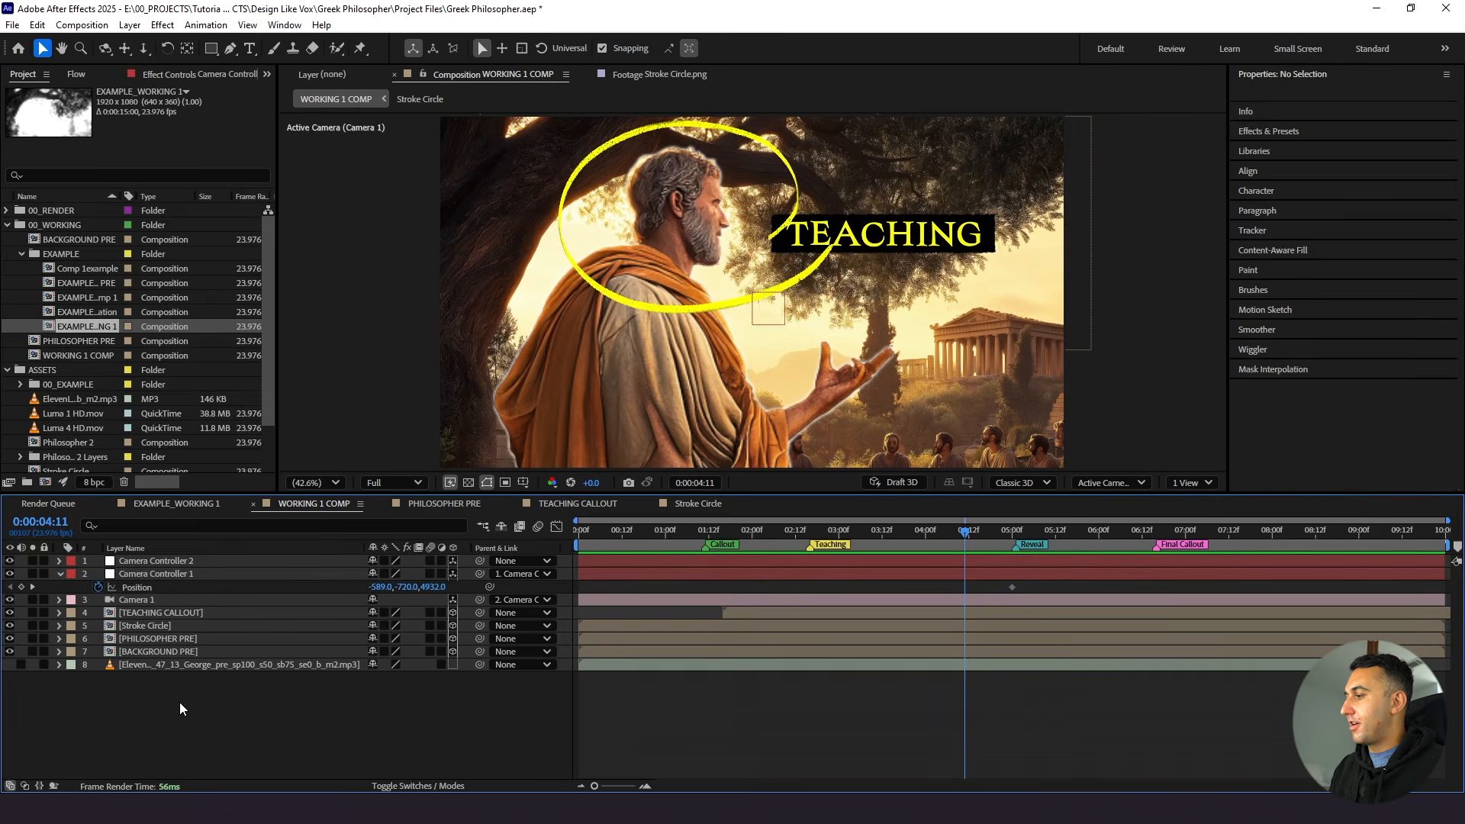
click(22, 588)
click(295, 728)
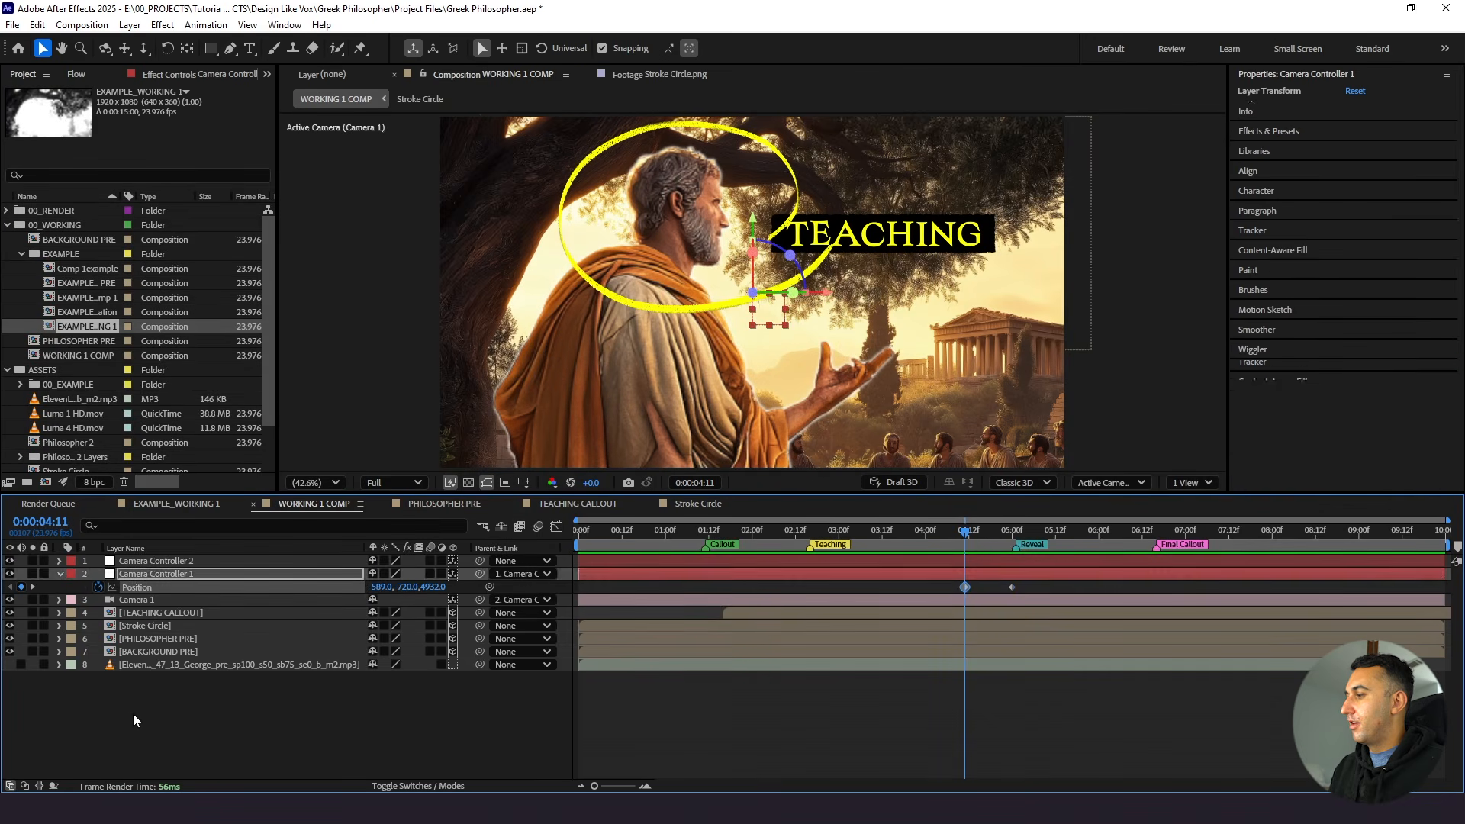
Reset Camera Controller 1's Position at its 0:00:05:00 keyframe and preview the pull-back to the wide shot
click(32, 587)
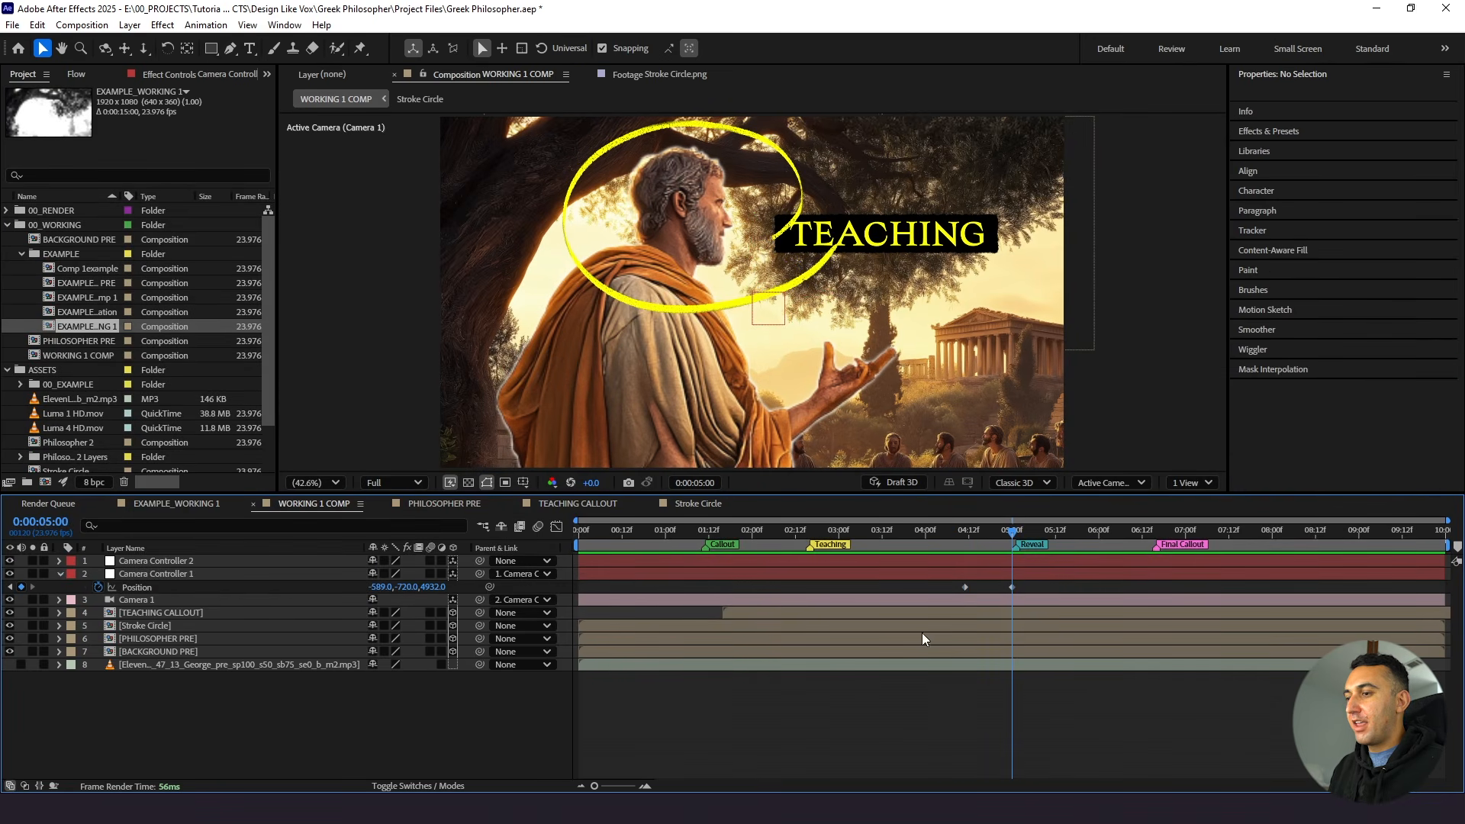
click(1012, 585)
right_click(134, 588)
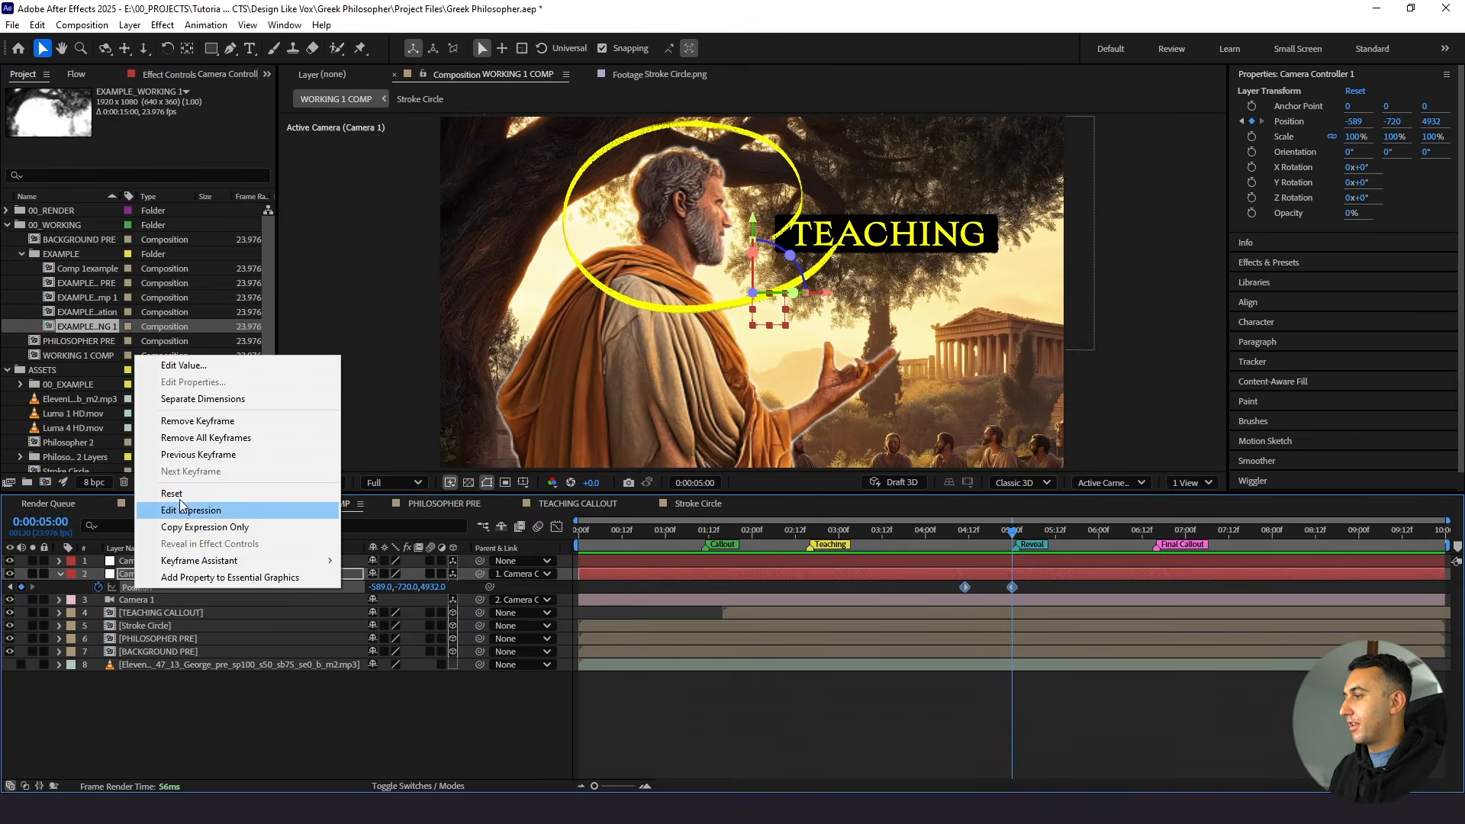
click(178, 493)
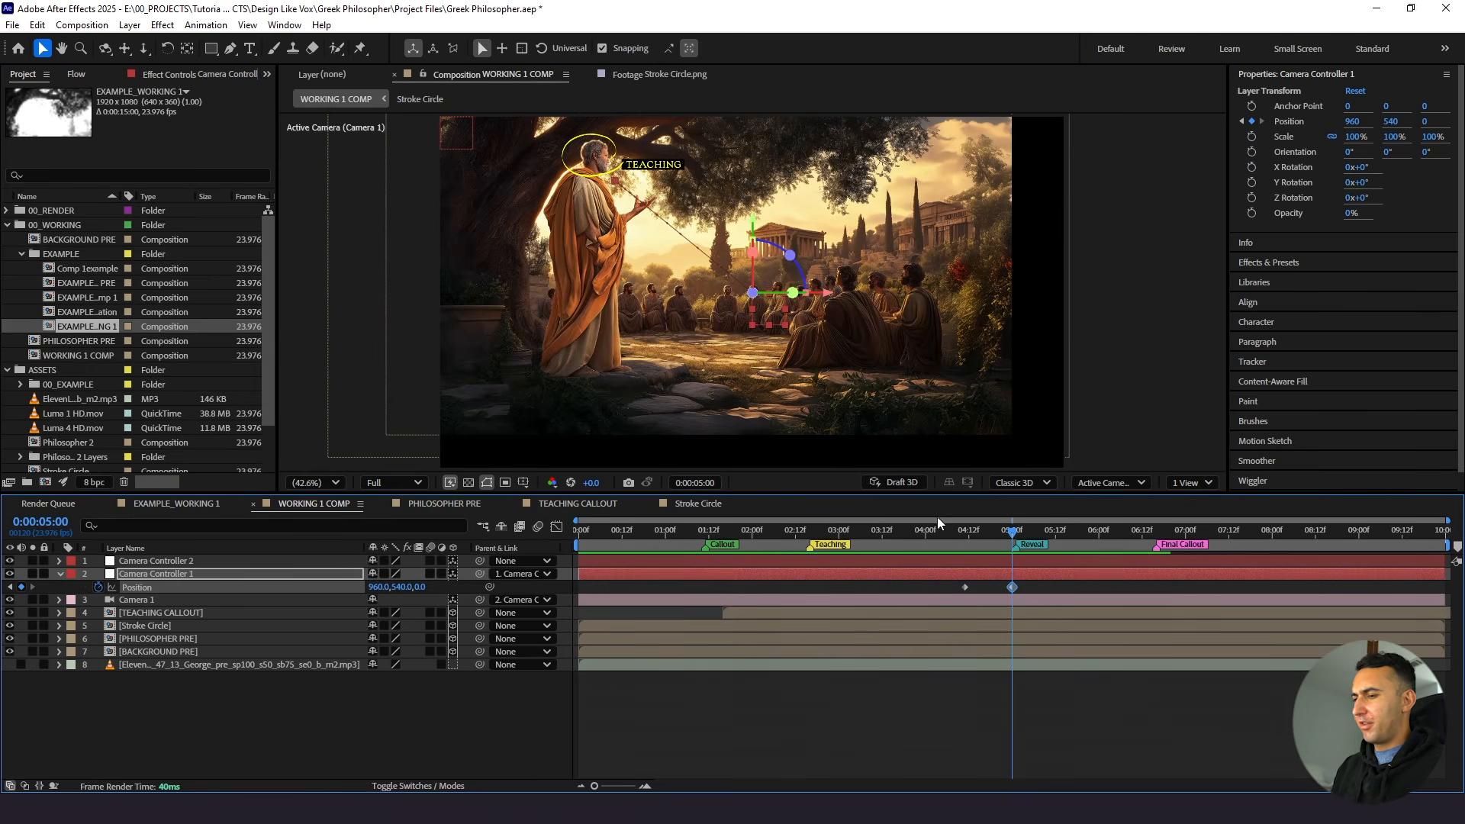
click(912, 531)
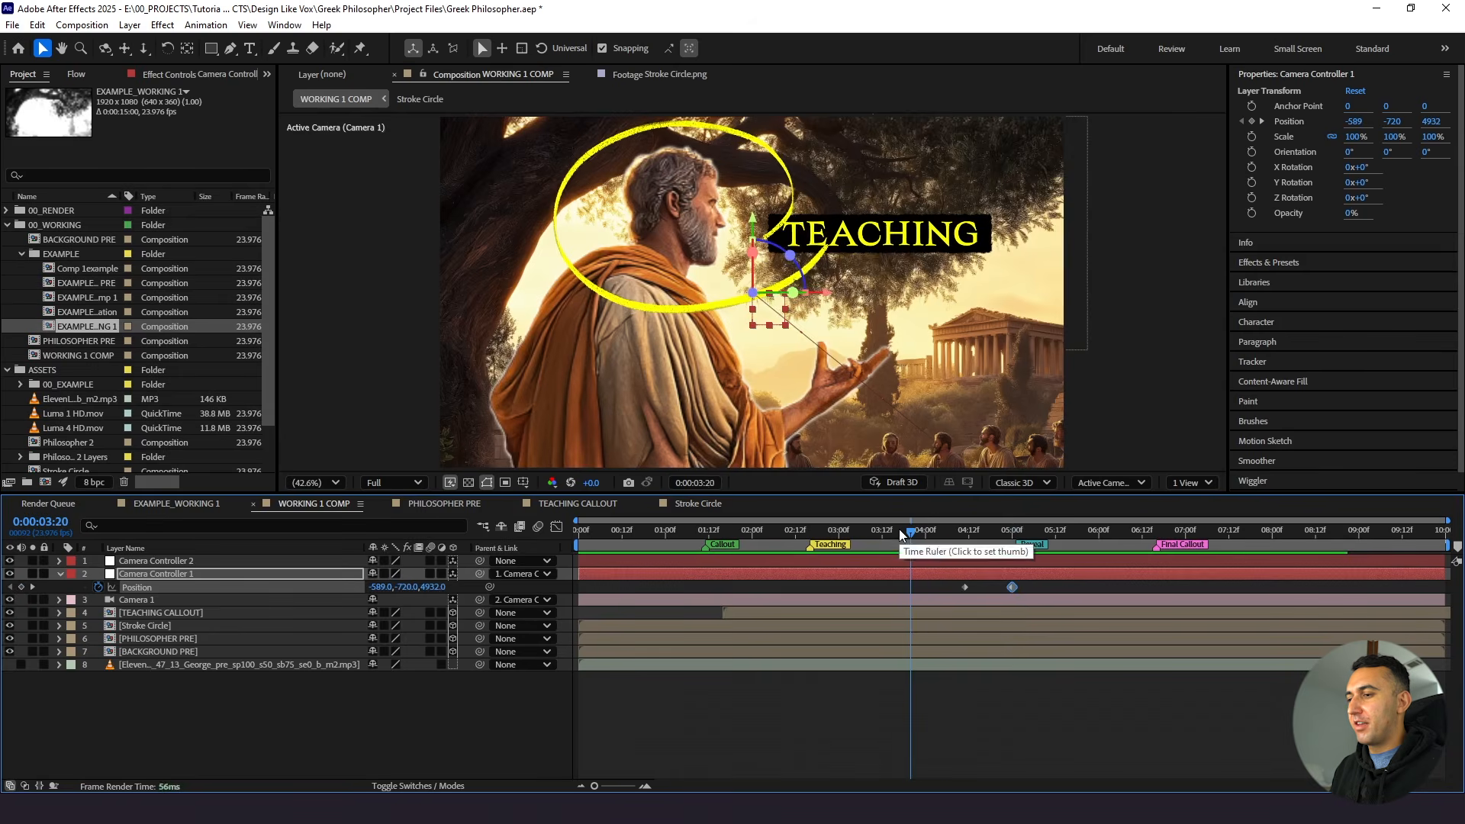
click(898, 529)
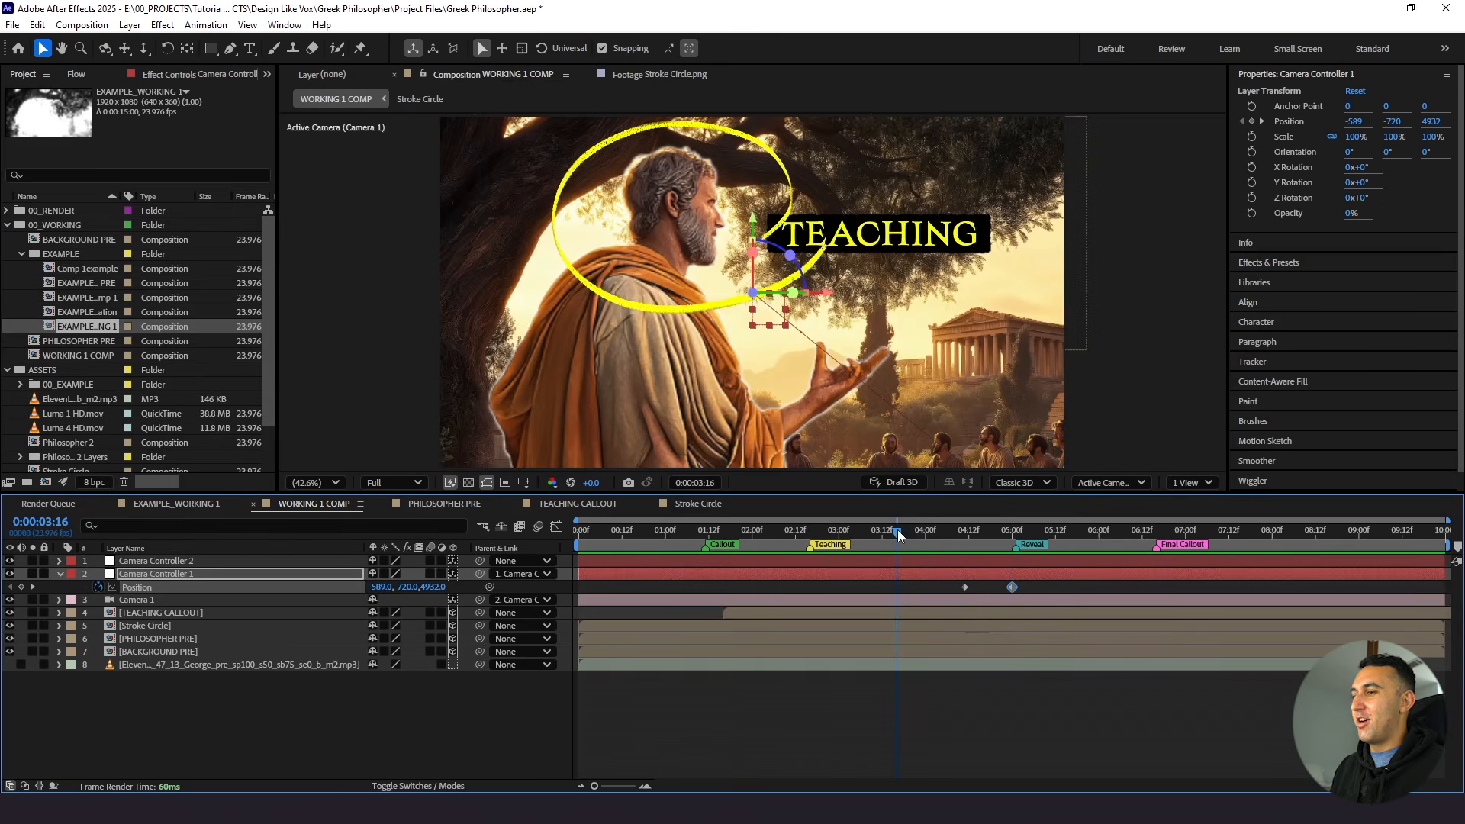
key(space)
key(space)
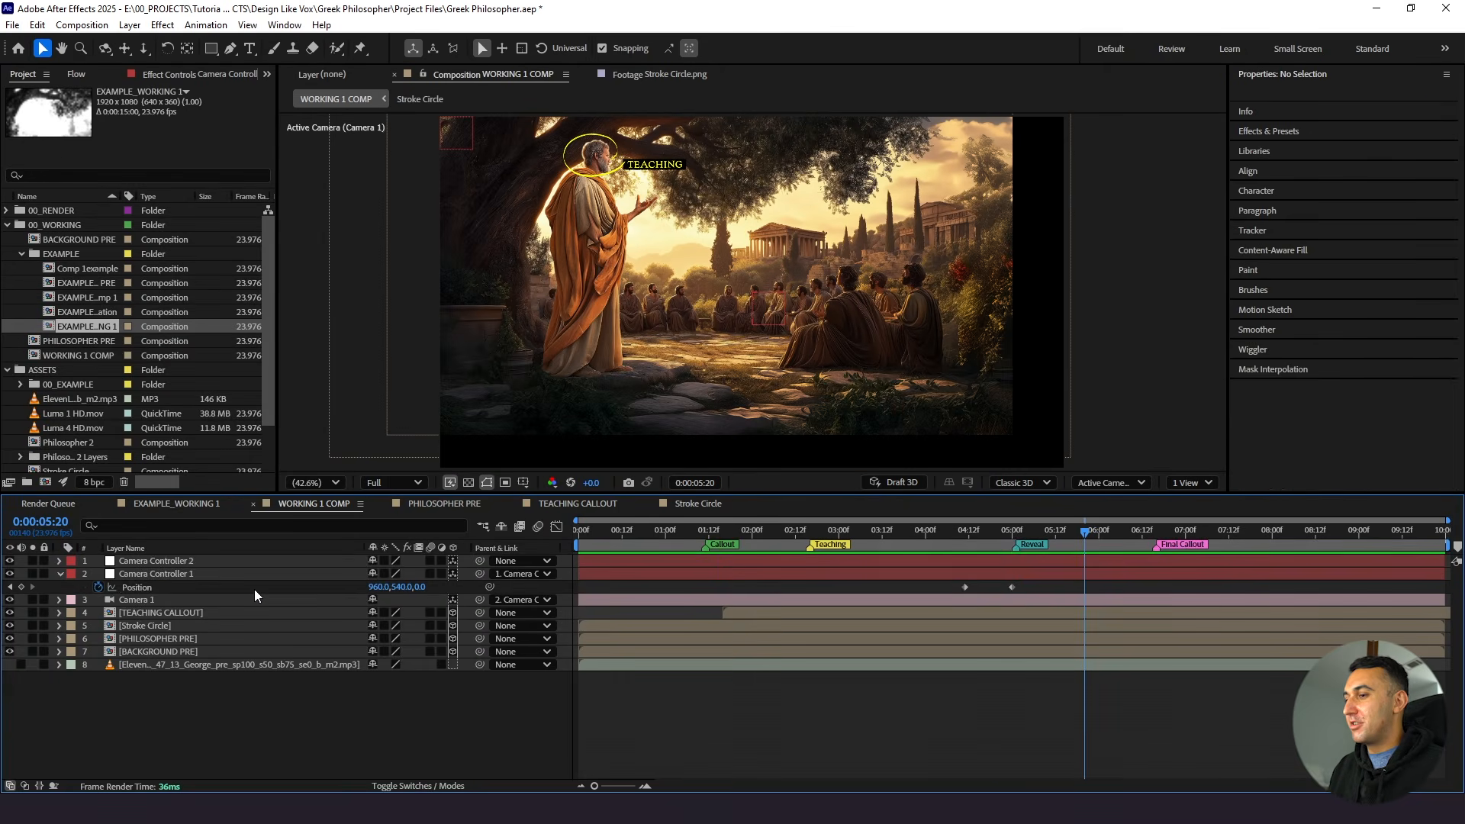
Convert both Camera Controller 1 Position keyframes to hold keyframes and preview the cut to the wide shot
click(254, 589)
right_click(962, 588)
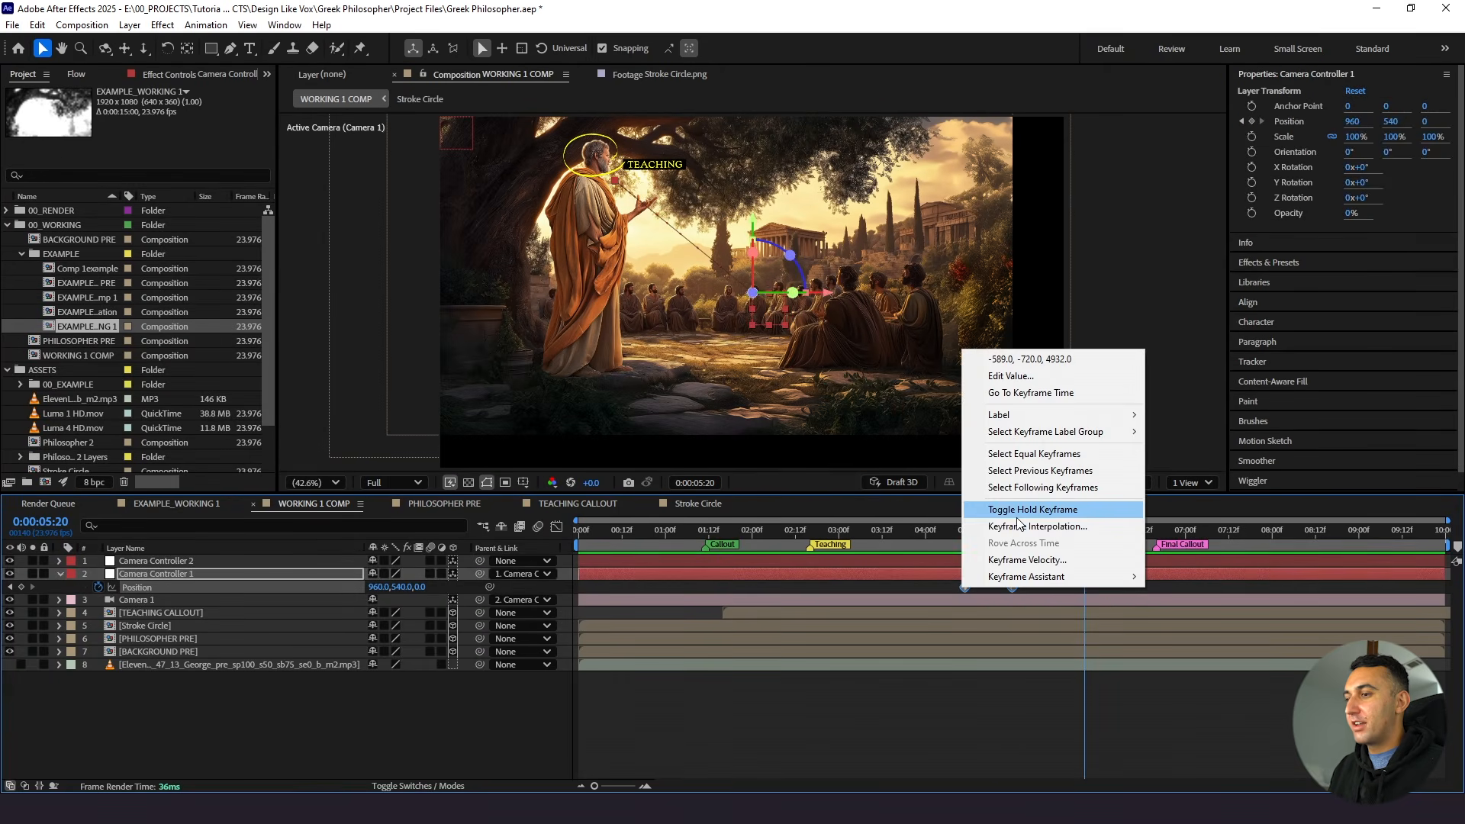
click(1046, 507)
click(891, 702)
click(906, 532)
key(space)
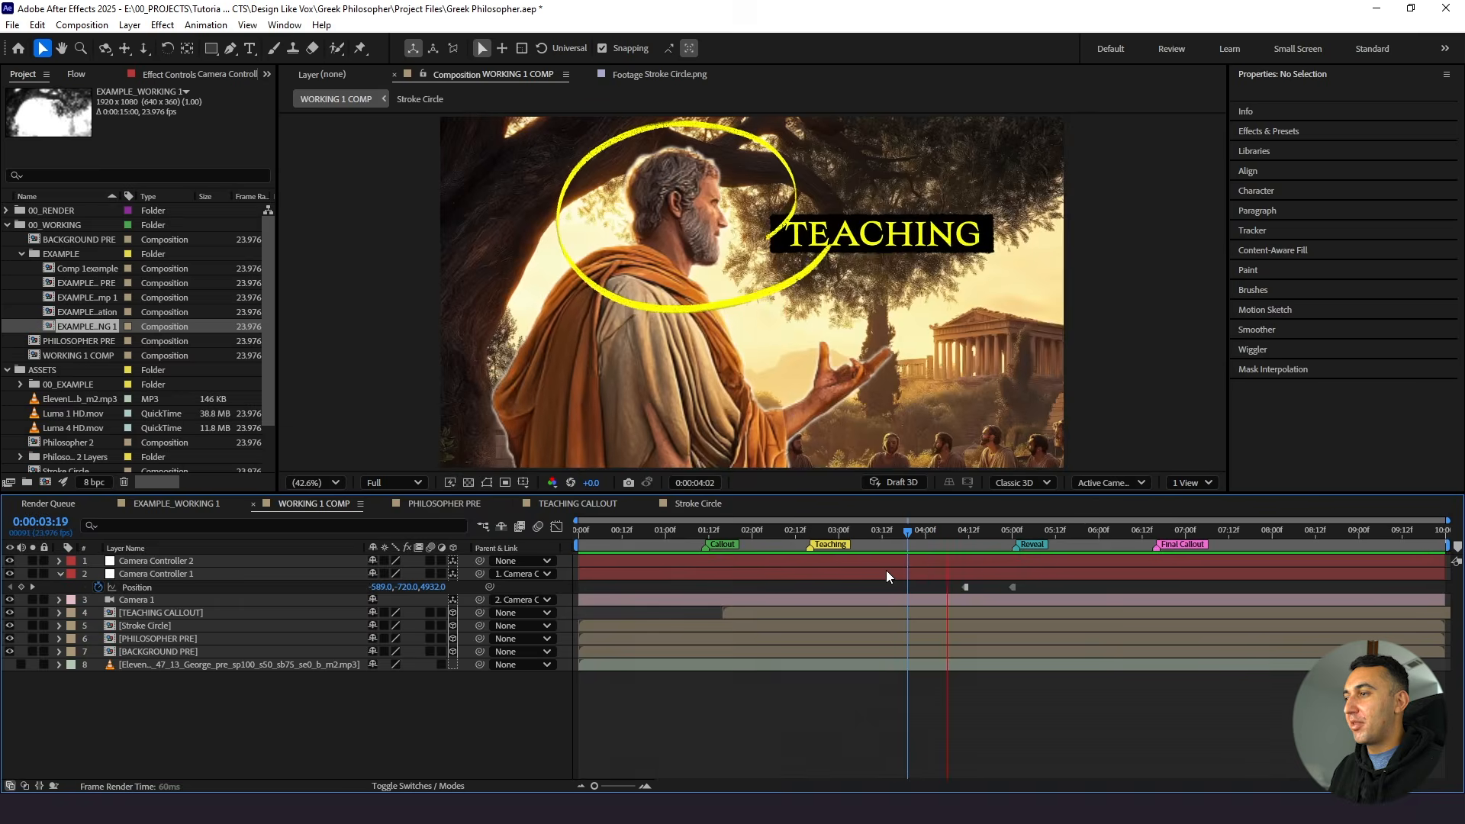
key(space)
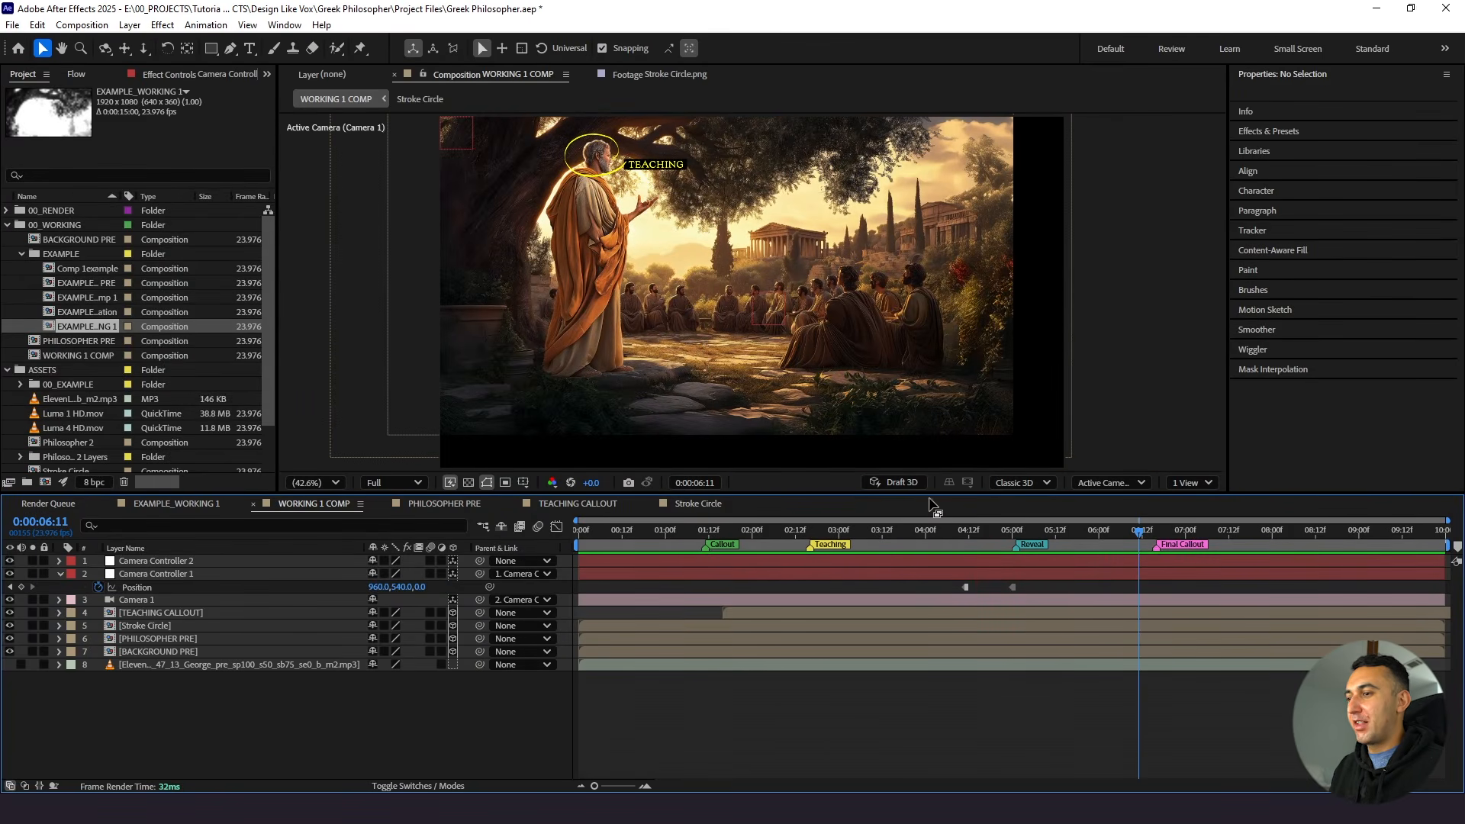
At 0:00:05:00, set Camera Controller 1's Position to about 325, 103, 874, framing the philosopher against rule-of-thirds guides
click(1013, 534)
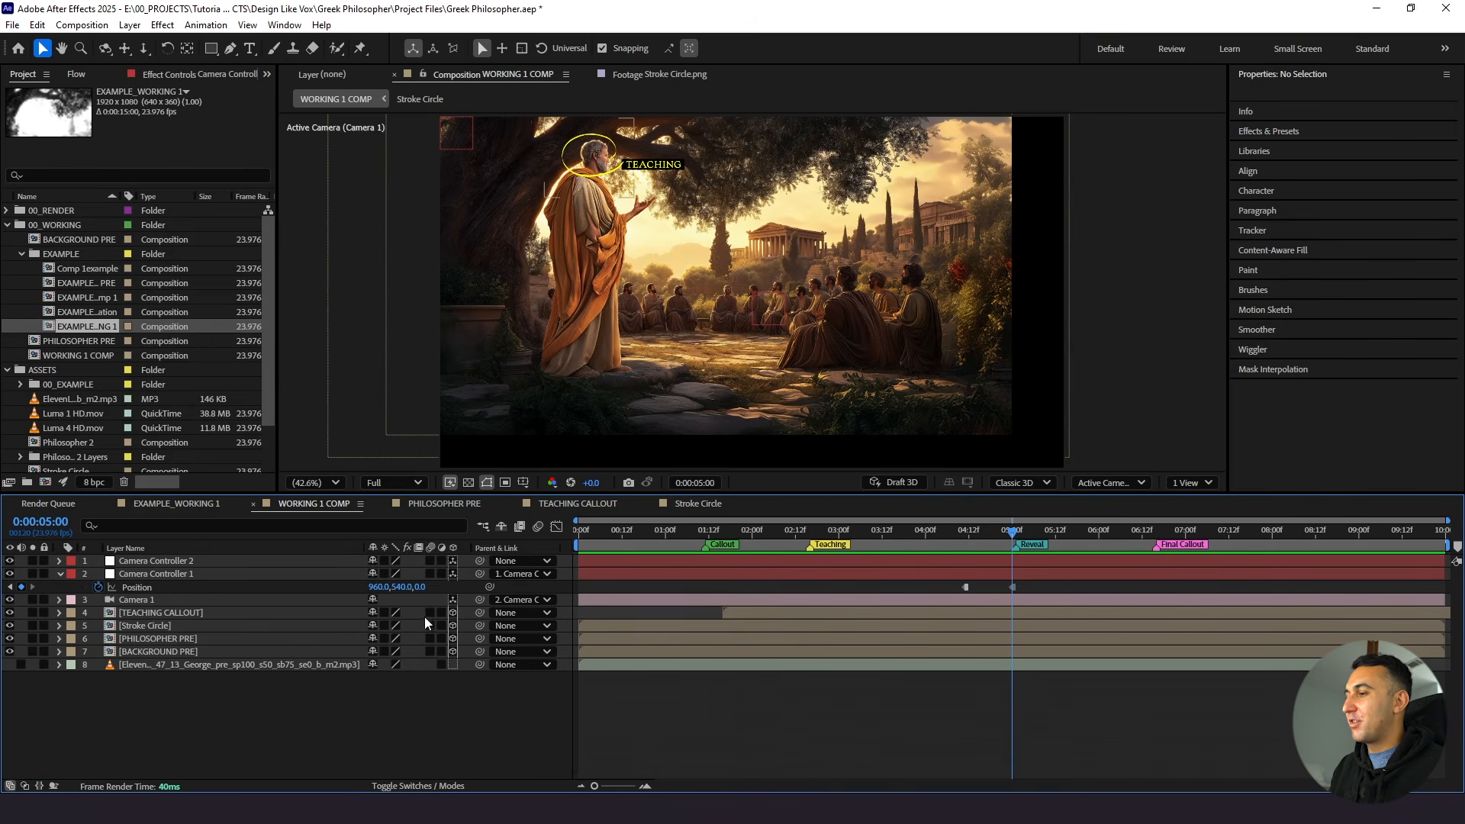
drag(418, 587, 49, 606)
drag(379, 587, 51, 596)
click(156, 561)
key(u)
mouse_move(1011, 531)
mouse_down()
mouse_move(1100, 533)
mouse_move(1012, 531)
mouse_up()
drag(429, 600, 114, 619)
drag(402, 600, 382, 599)
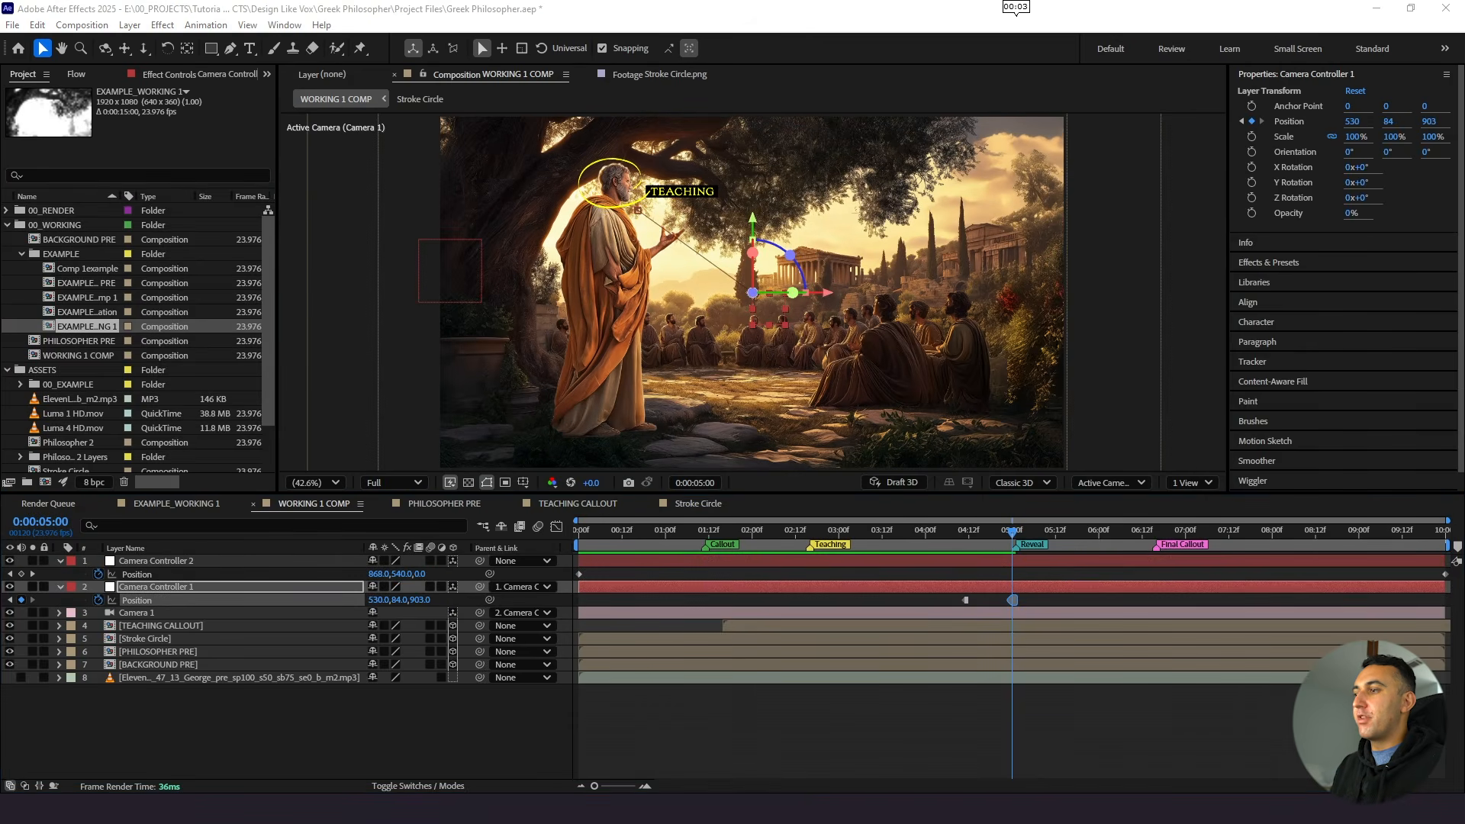
click(528, 484)
click(984, 732)
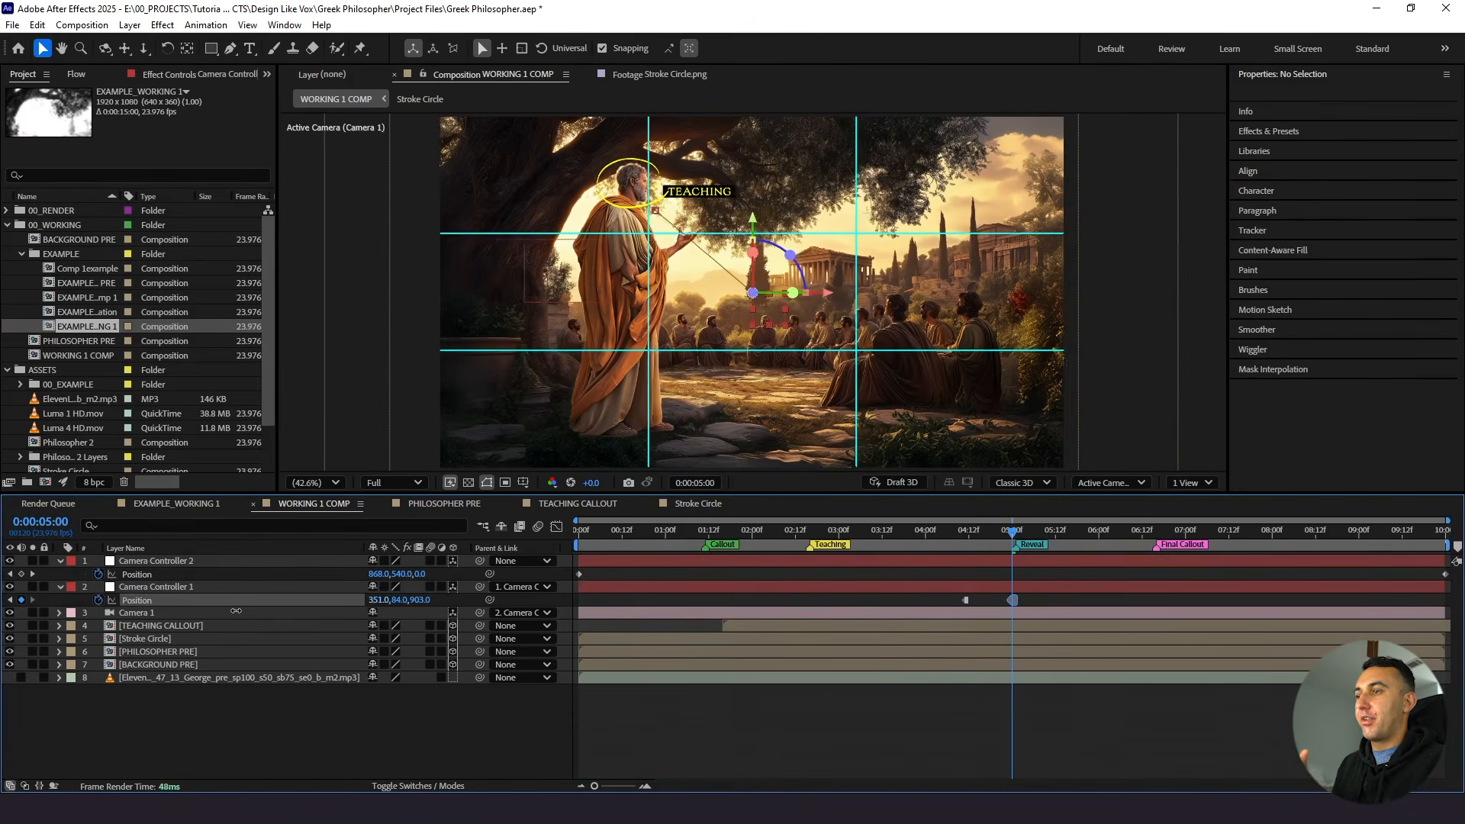
click(157, 587)
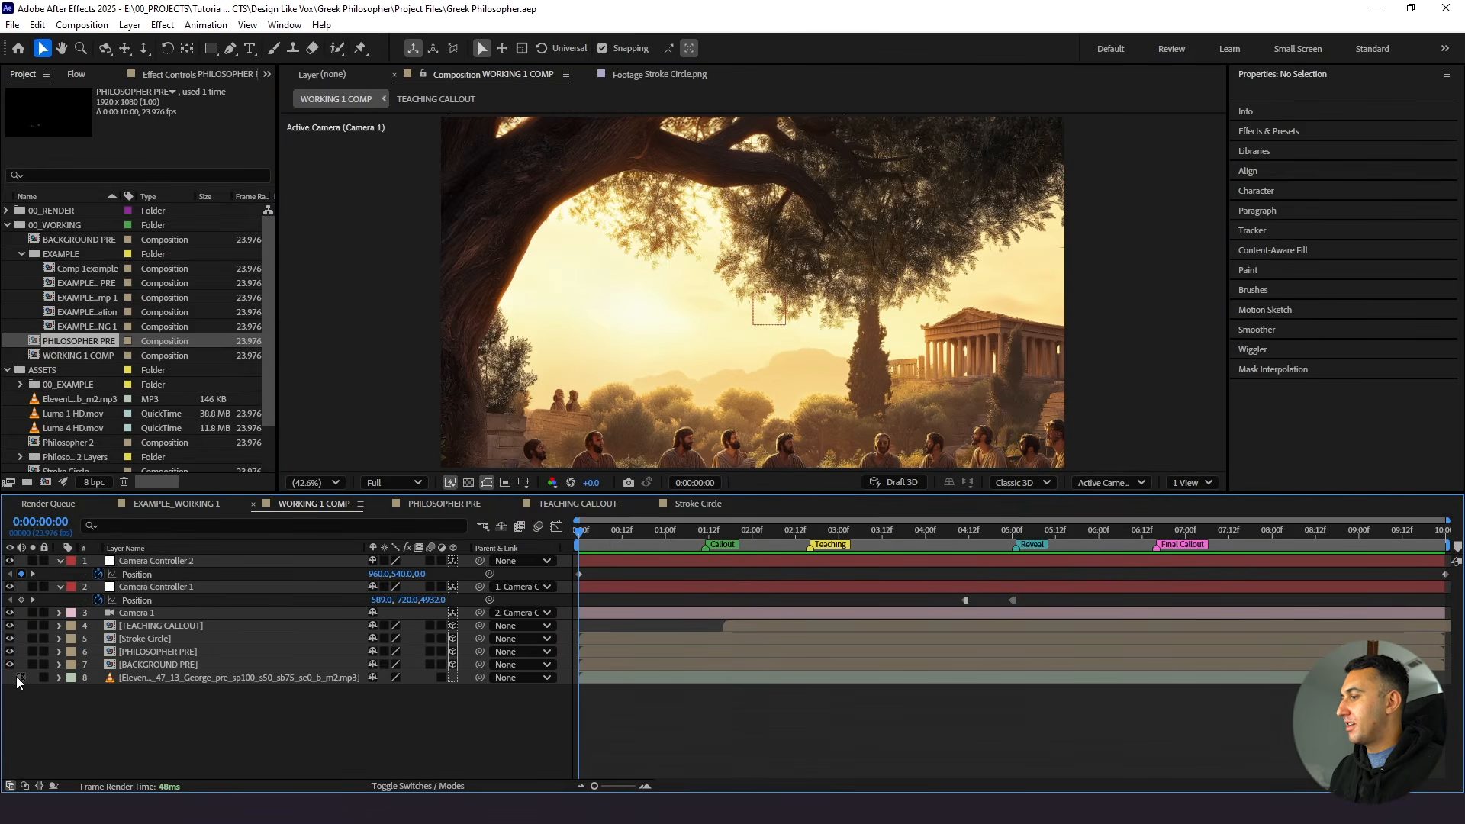
Unmute the voice-over layer to preview WORKING 1 COMP with sound from the beginning, and save the project
click(17, 677)
key(space)
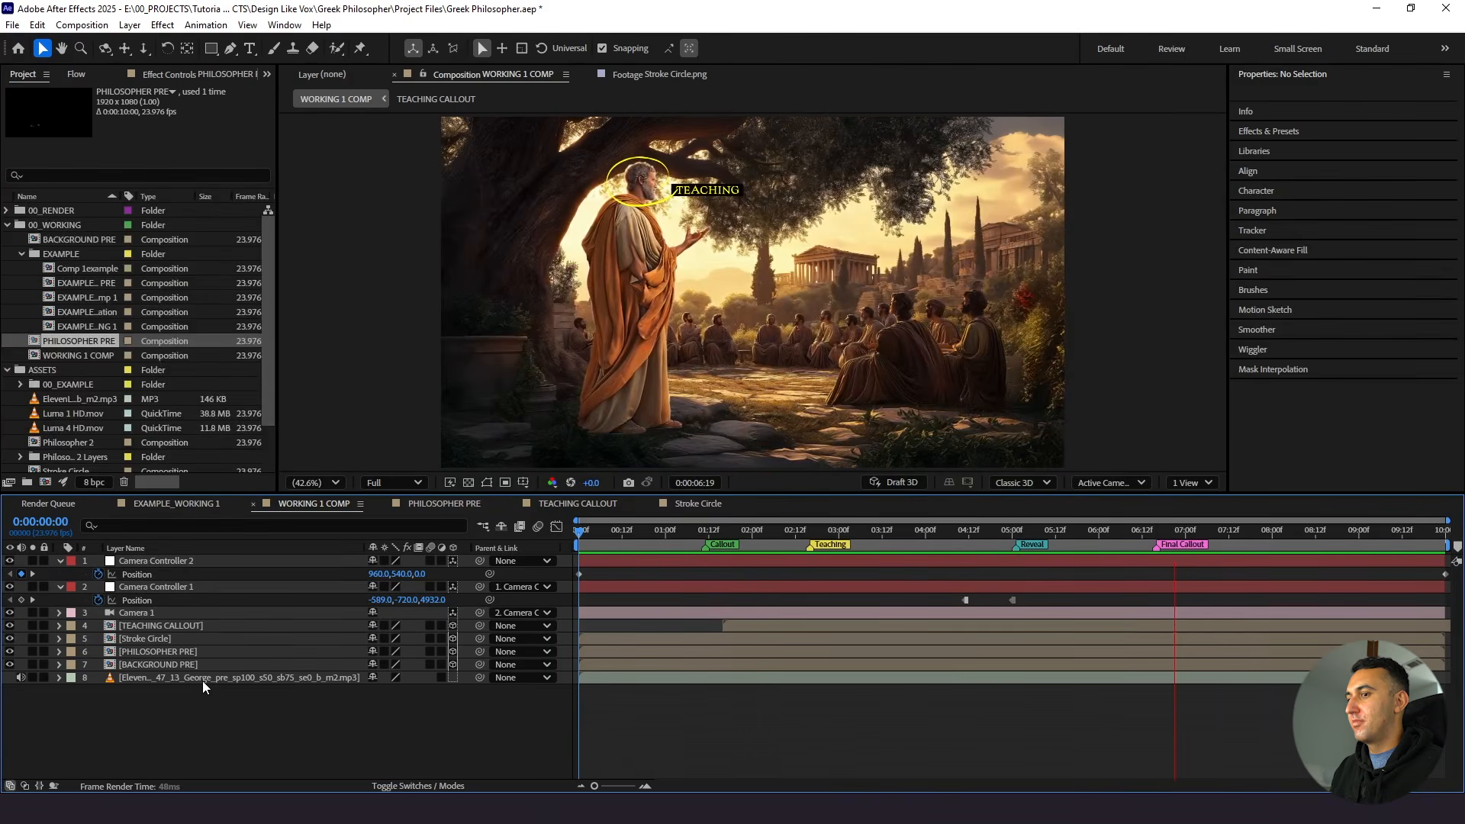
key(ctrl+s)
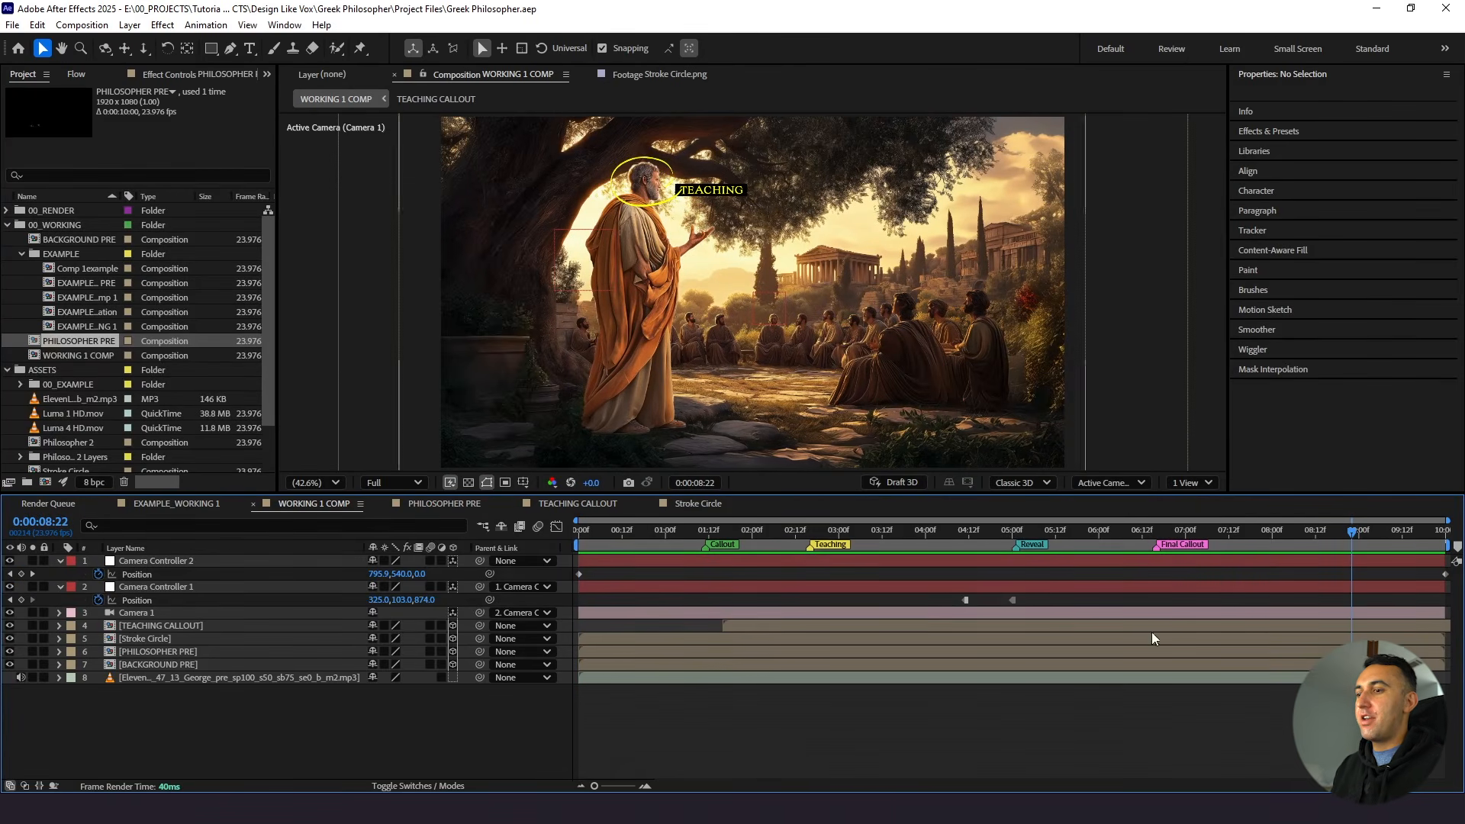
Park the playhead at the Final Callout marker and duplicate the TEACHING CALLOUT composition in the project as FINAL CALLOUT
drag(1140, 530, 1155, 531)
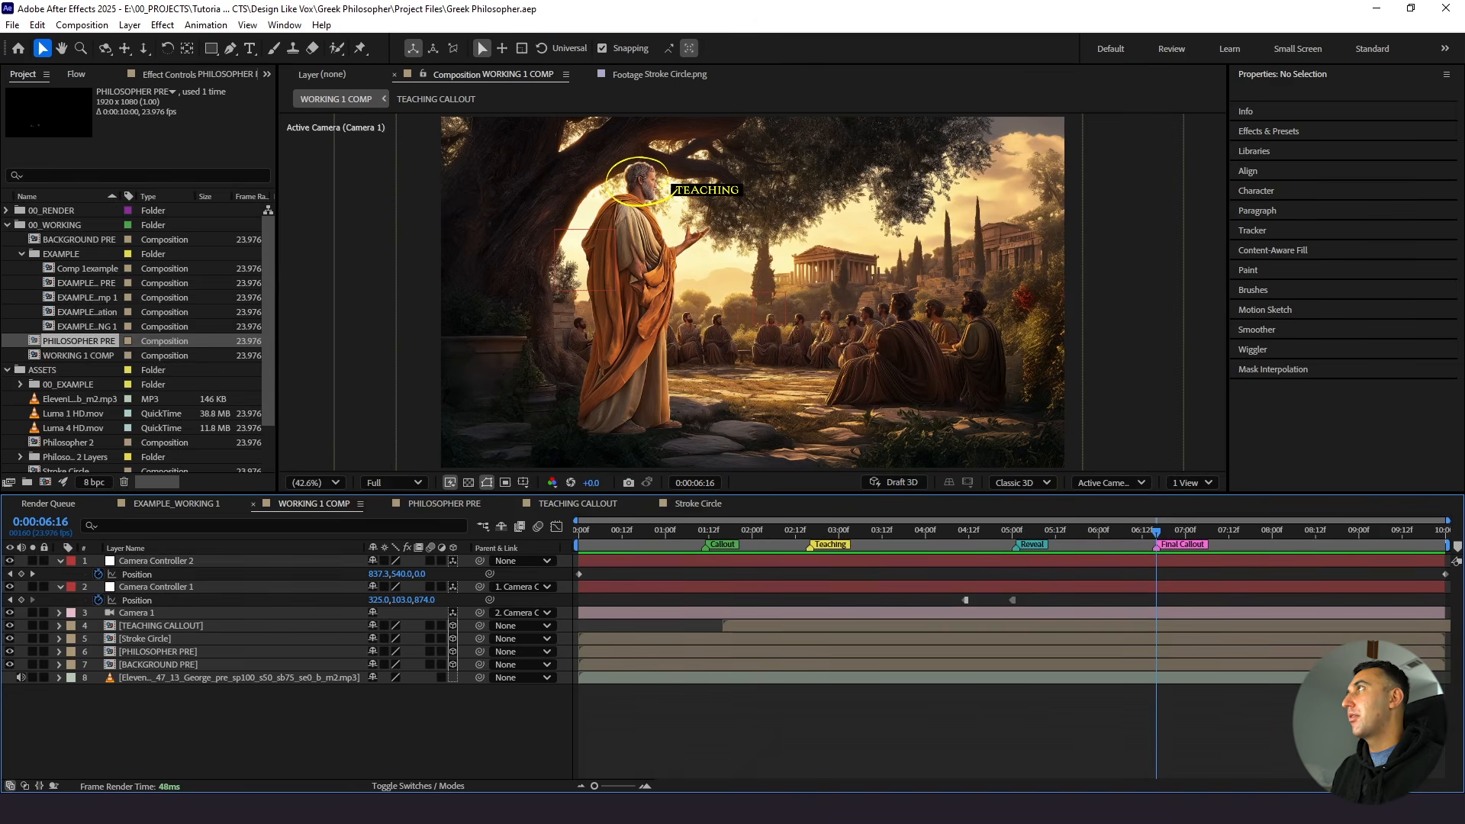
click(7, 225)
click(60, 371)
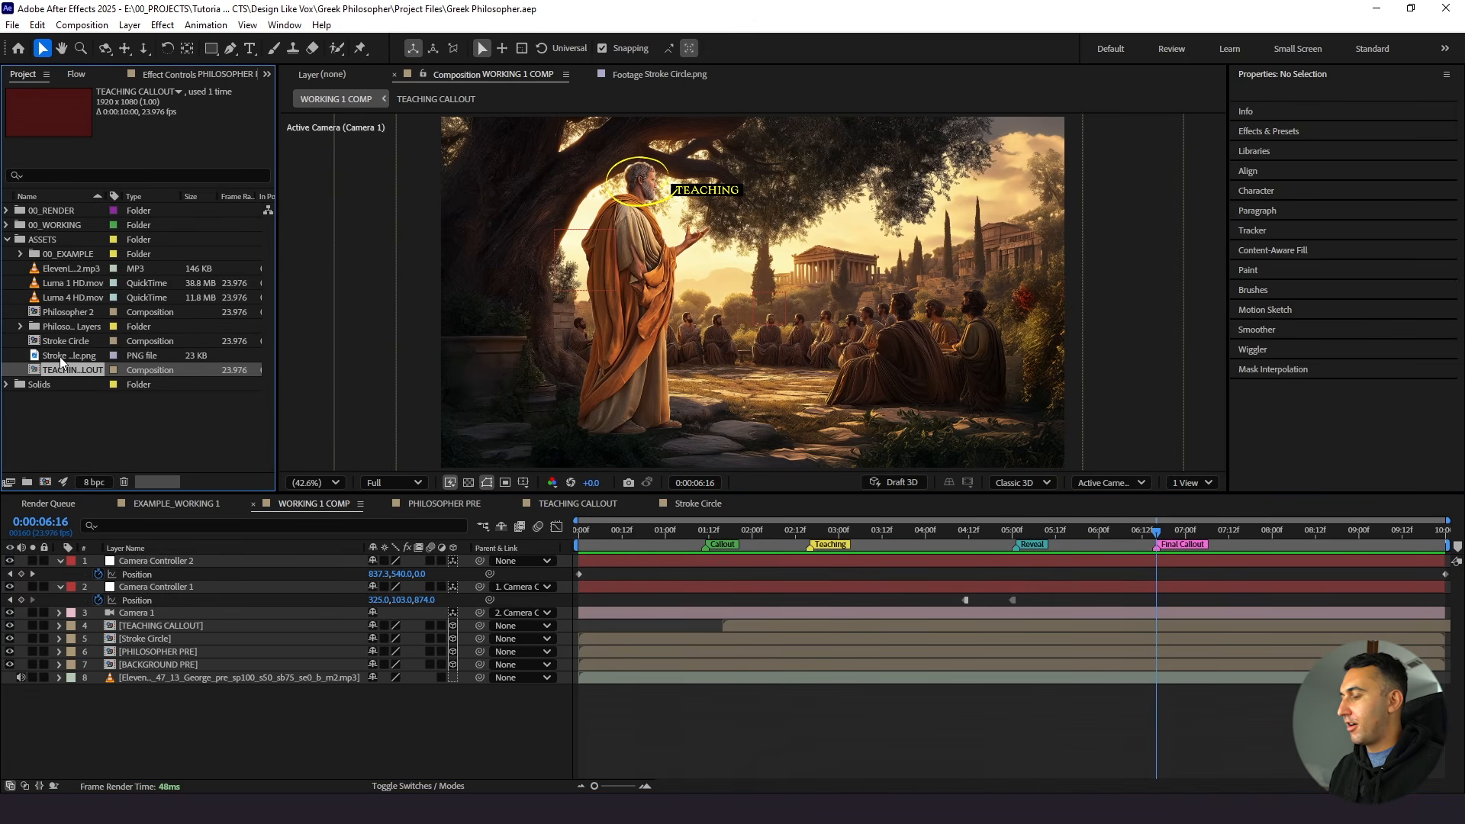
key(ctrl+d)
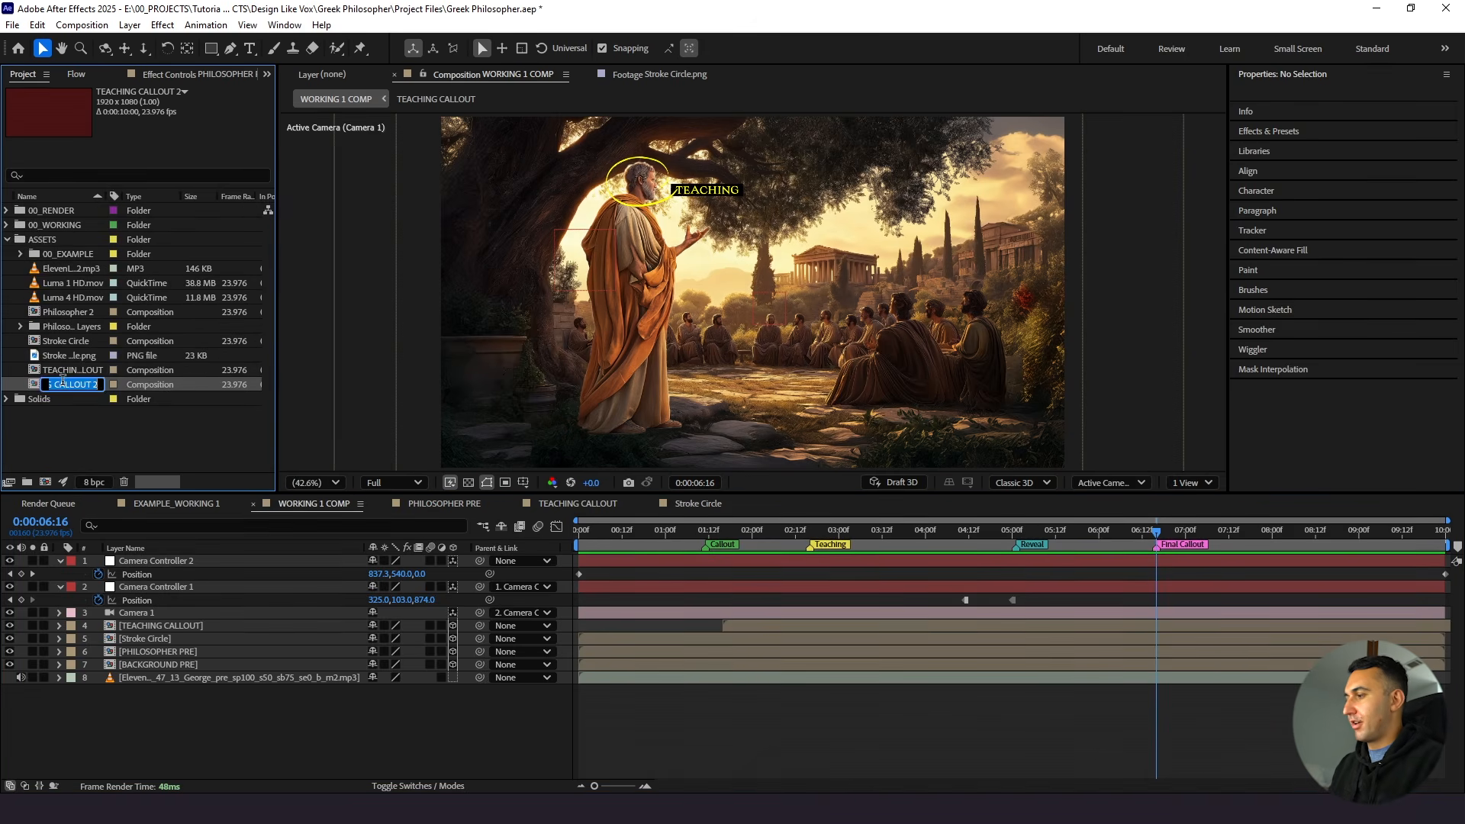
key(Caps_Lock)
text(FINAL CALLO)
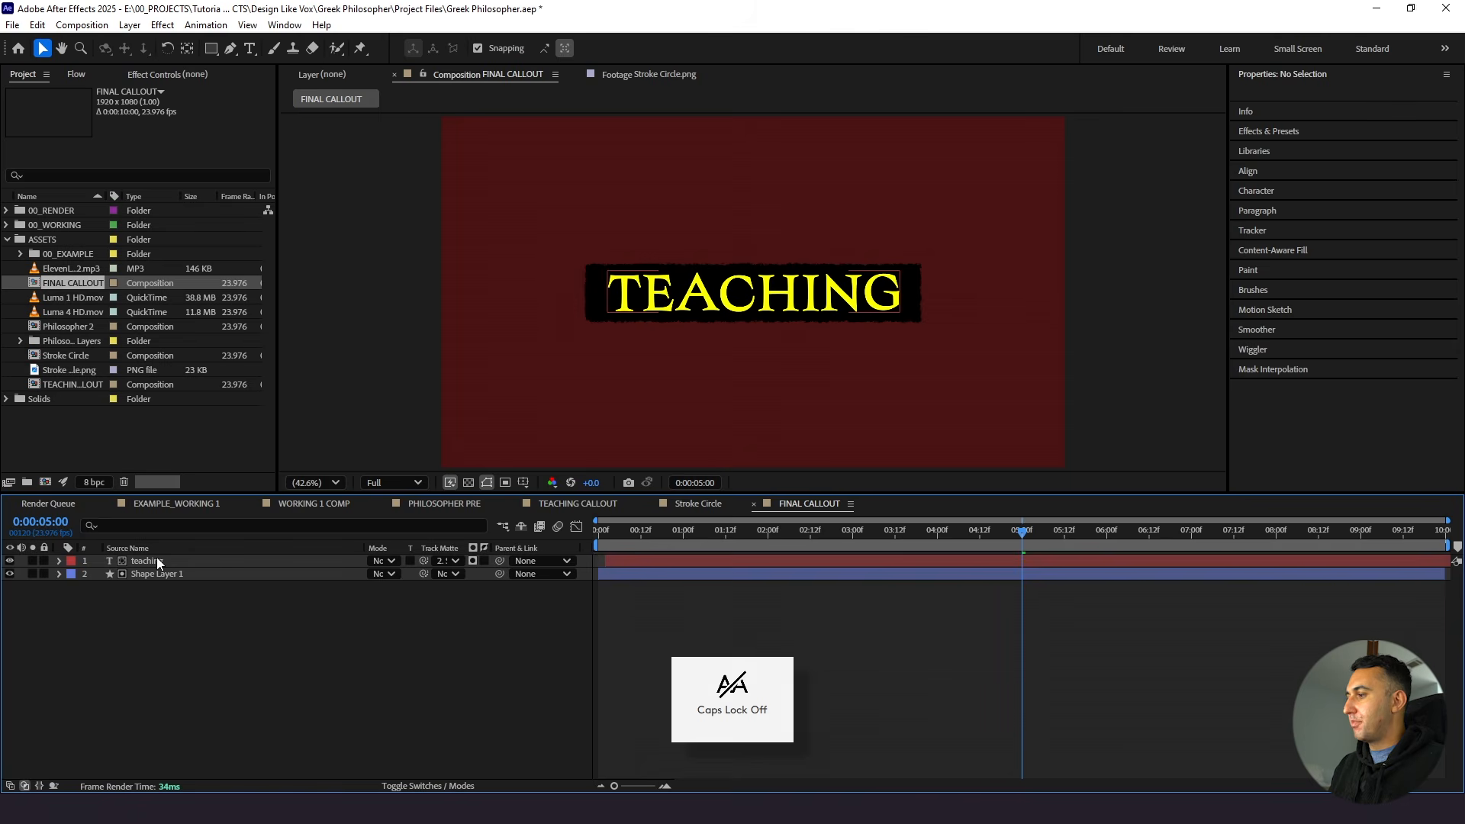
In FINAL CALLOUT, replace the text with "And conversation was the curriculum" and extend both ends of the black bar nearly across the frame
double_click(158, 561)
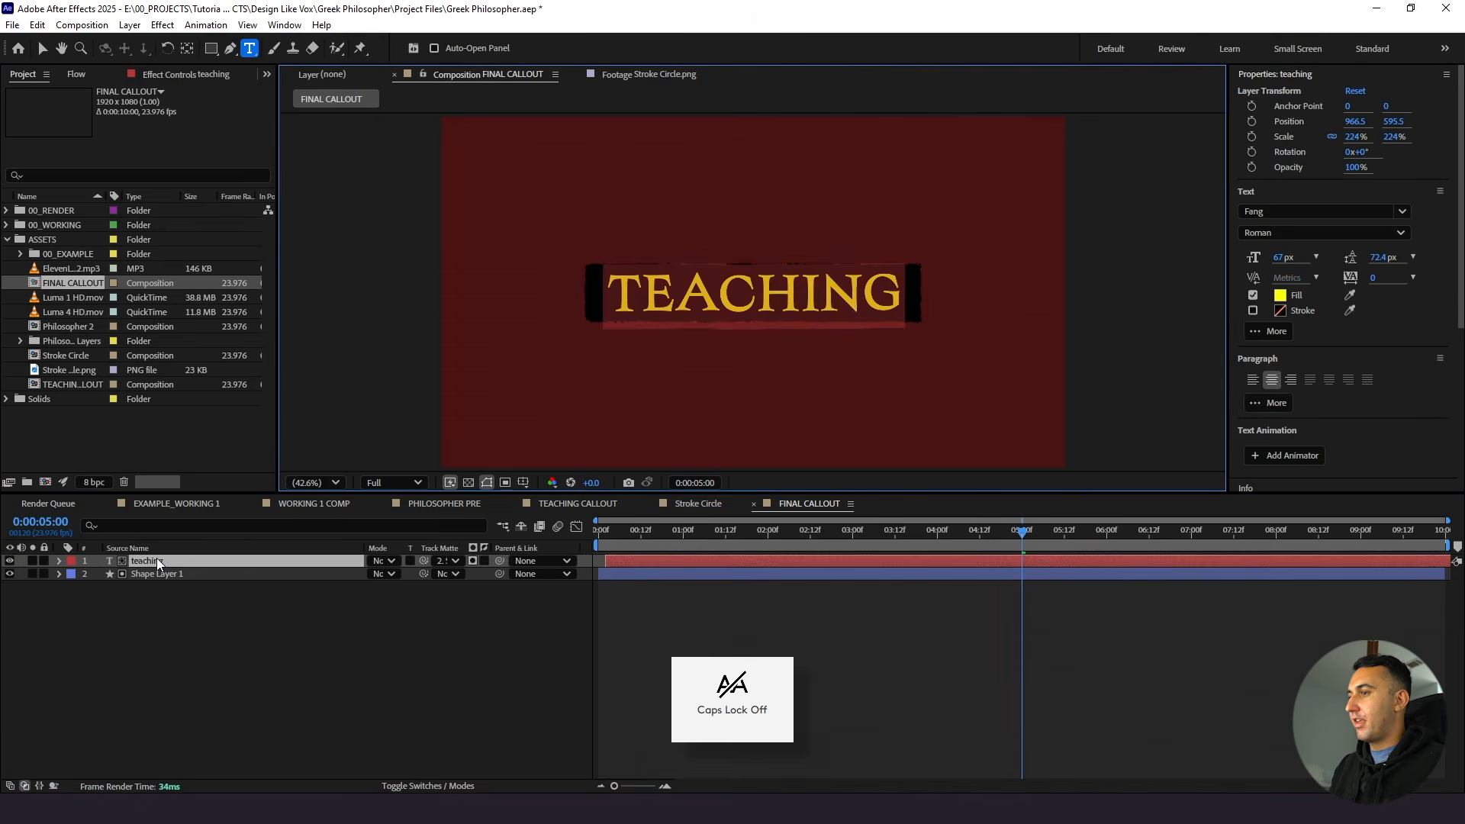
text(And conversation was the curriculum)
click(180, 573)
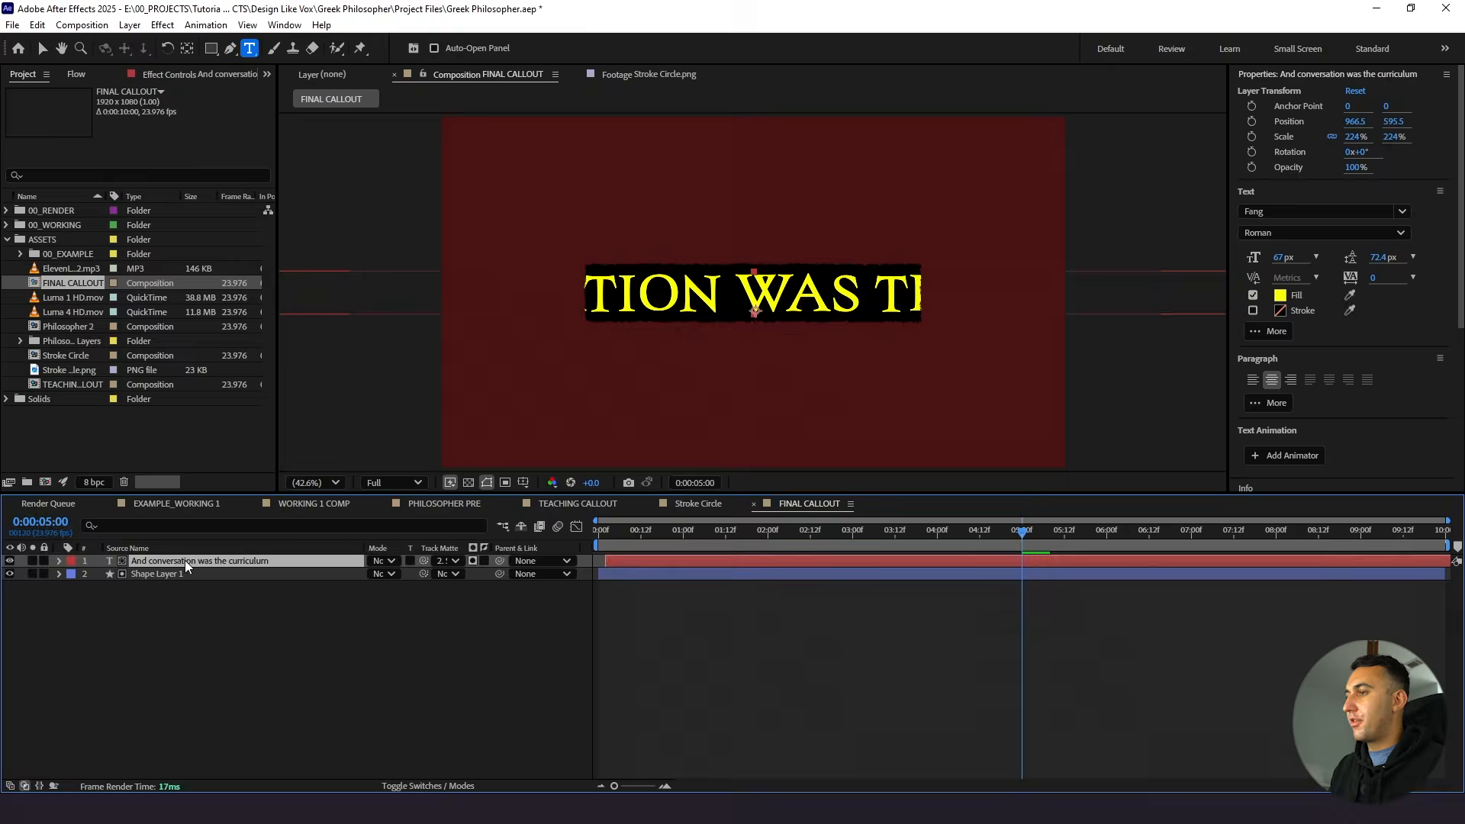
key(g)
drag(585, 293, 461, 293)
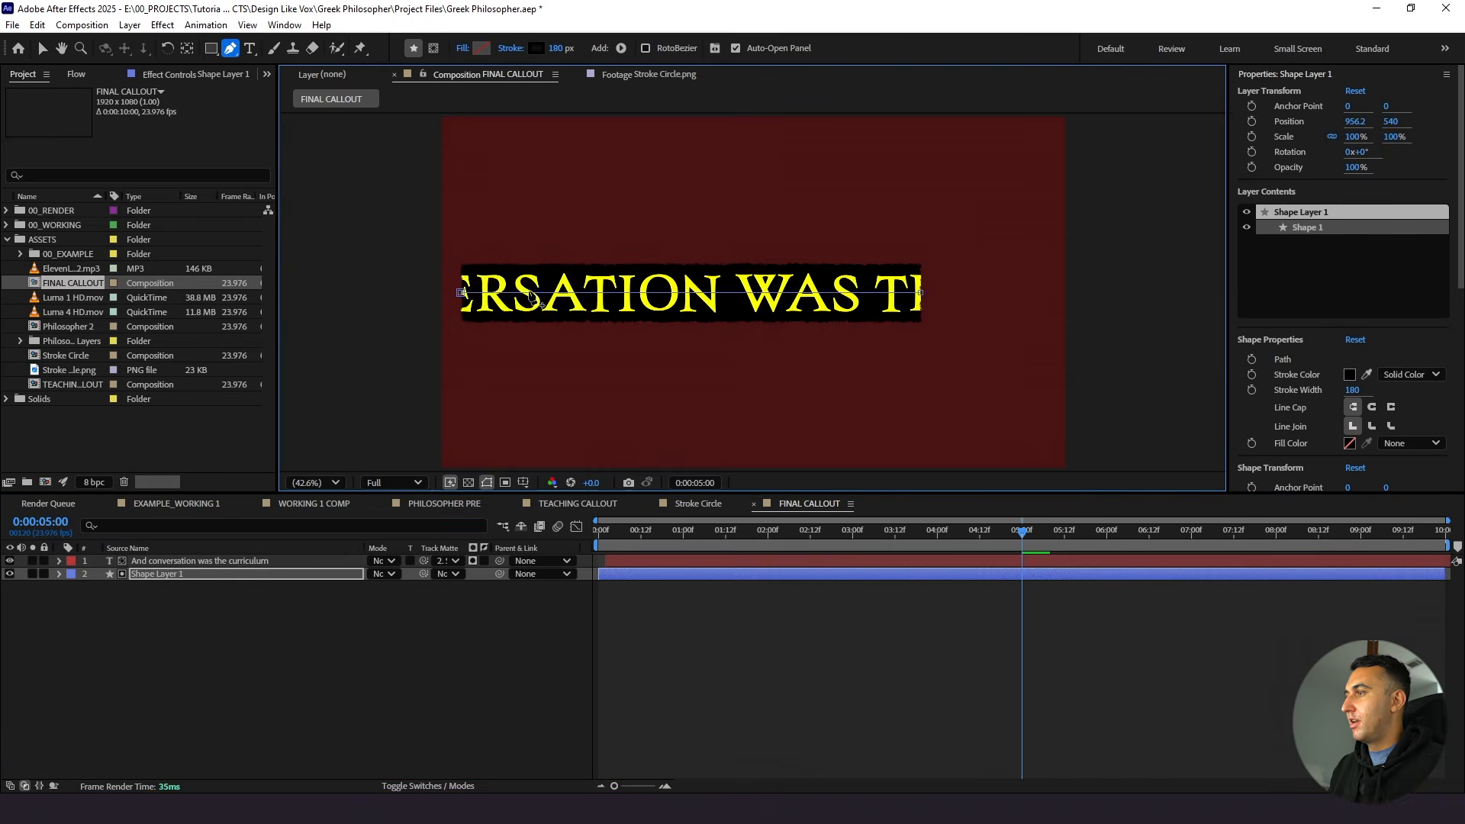
drag(921, 293, 1053, 295)
Set the callout text's font size to 30 px and center it horizontally and vertically in the composition
click(145, 562)
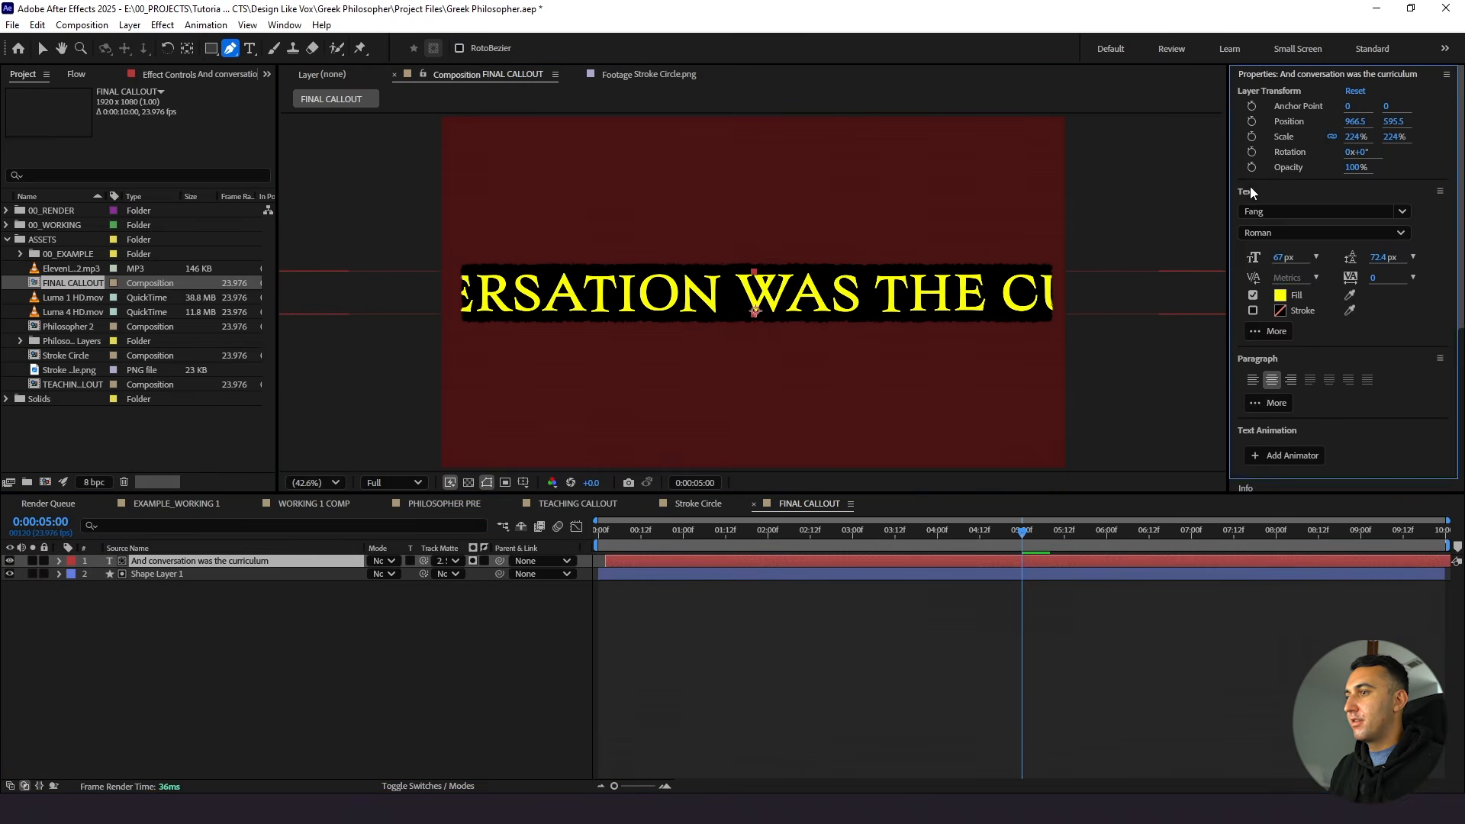
click(1266, 75)
click(1272, 174)
drag(1259, 236, 1234, 236)
click(181, 563)
click(1259, 155)
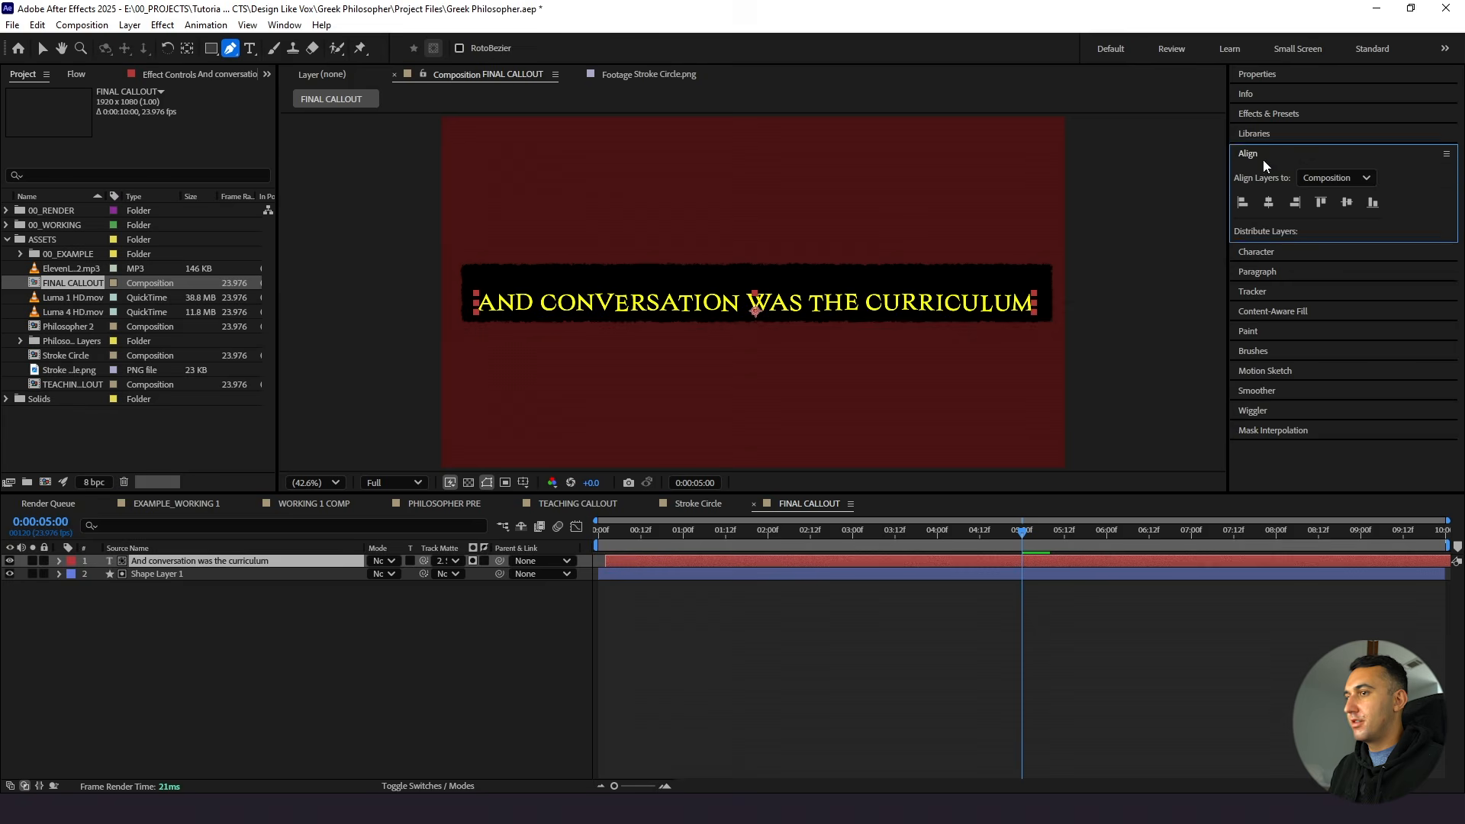
click(1268, 202)
click(1347, 202)
Set the black bar's stroke width to 111 px and align the bar and text to the composition's horizontal center
click(147, 620)
click(183, 575)
drag(558, 49, 528, 74)
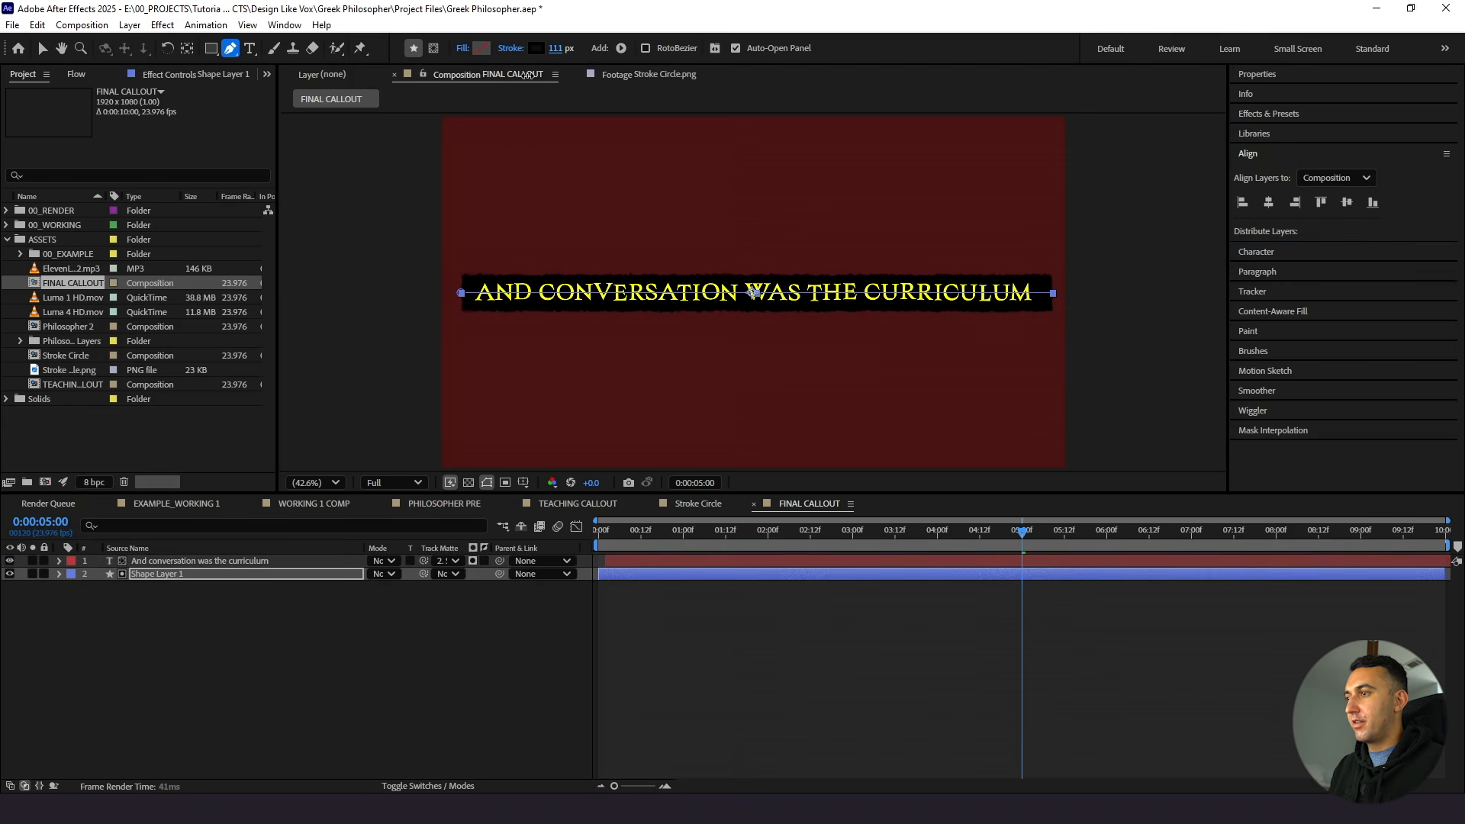
shift+click(302, 561)
click(1268, 202)
key(v)
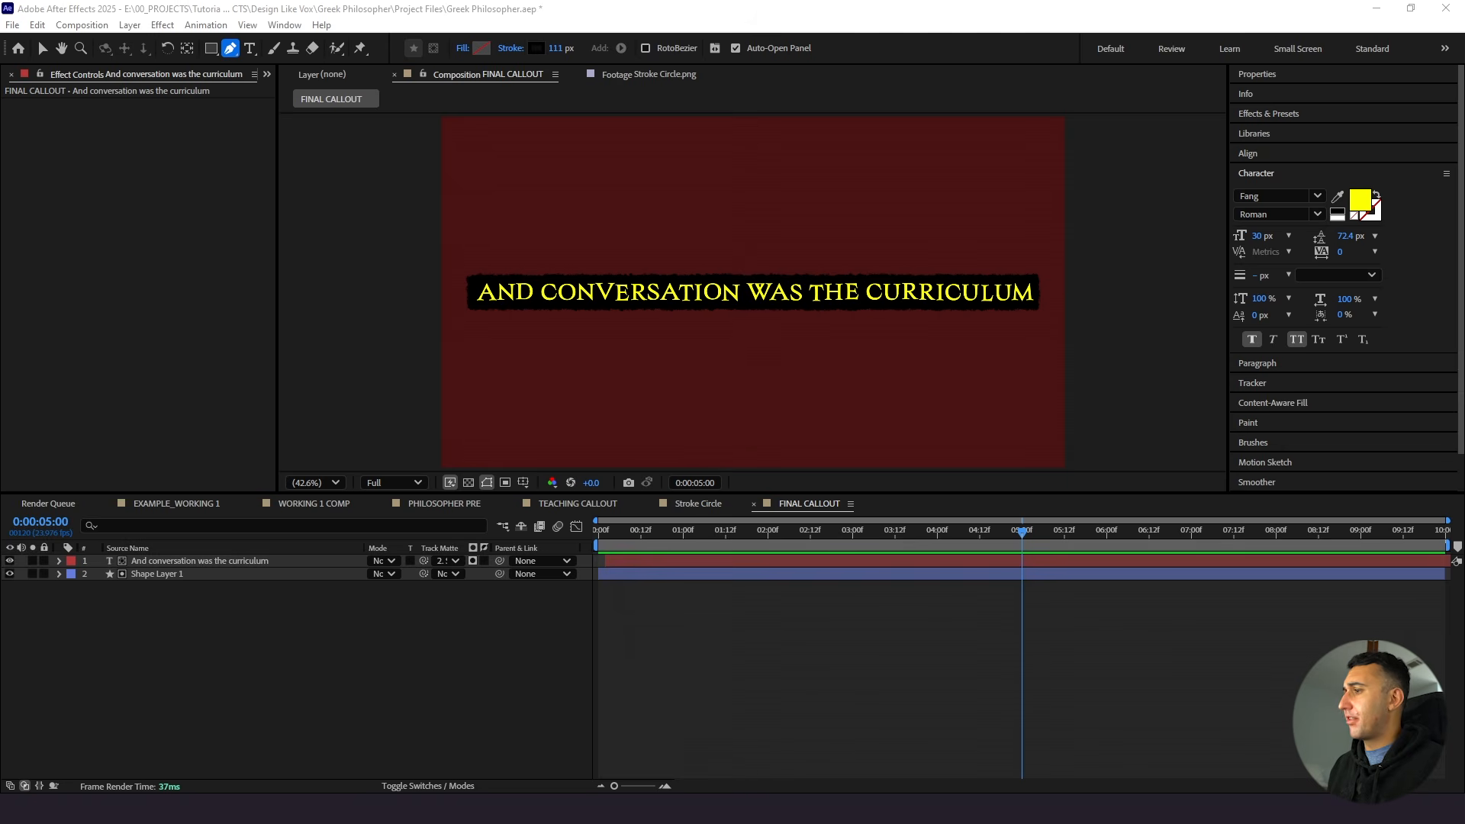
Change the stroke color of the callout's background bar to yellow, FCFF04
click(1360, 200)
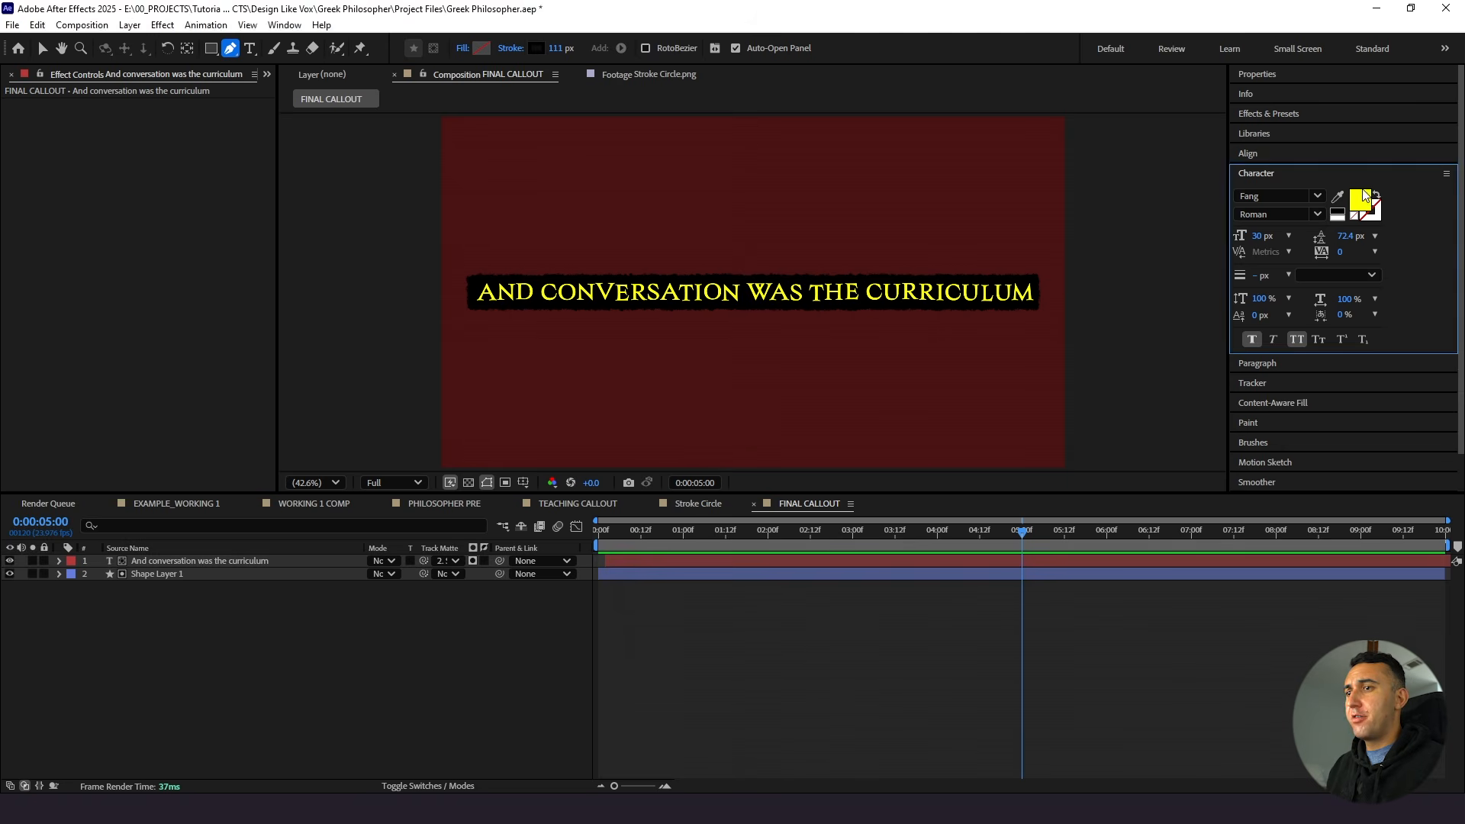
key(Escape)
click(157, 574)
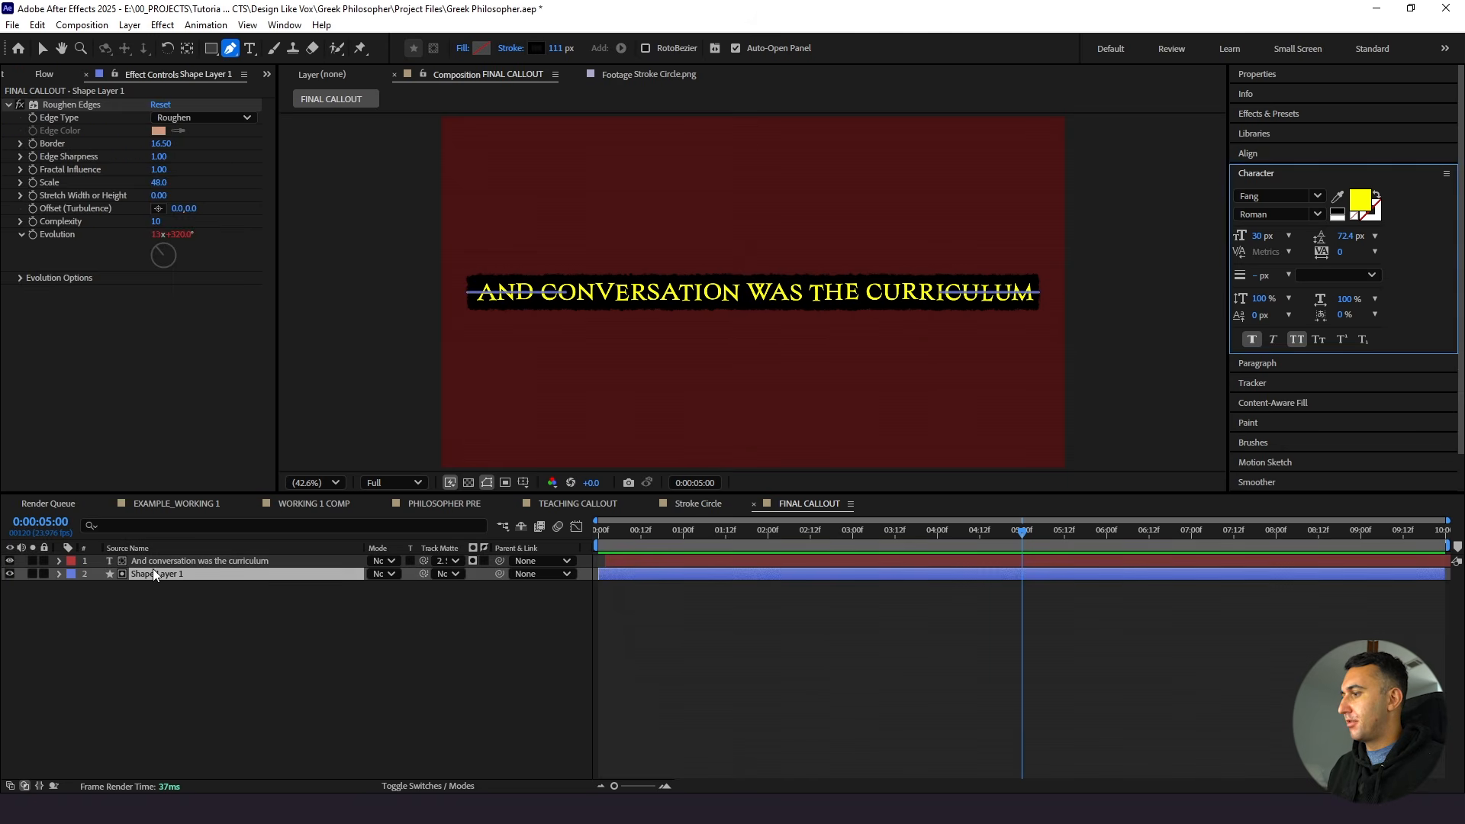
click(539, 49)
text(FFFF00)
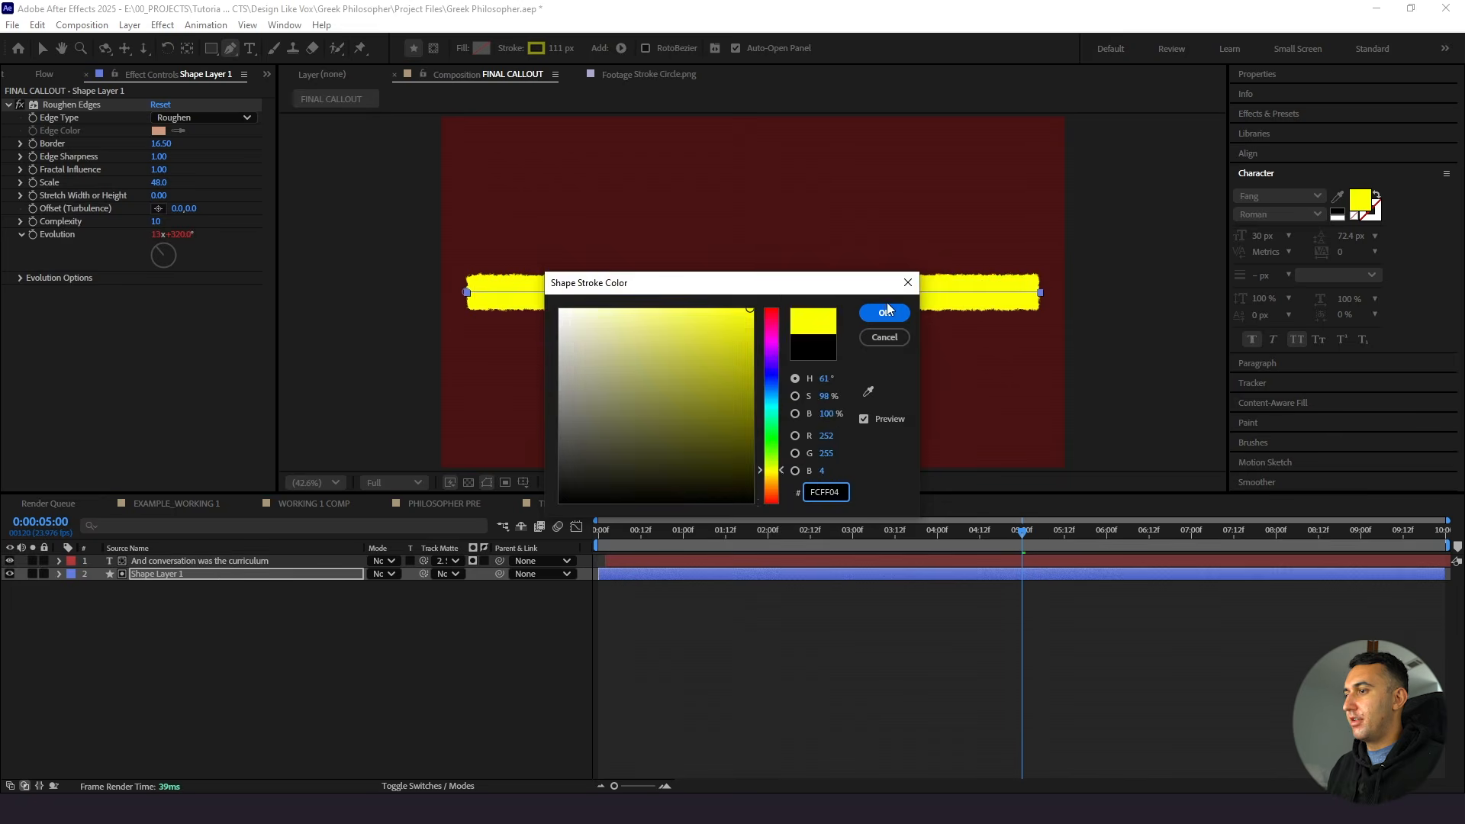
click(885, 314)
Set the fill color of the "And conversation was the curriculum" text to black
click(219, 562)
click(1364, 199)
drag(626, 450, 559, 504)
click(884, 314)
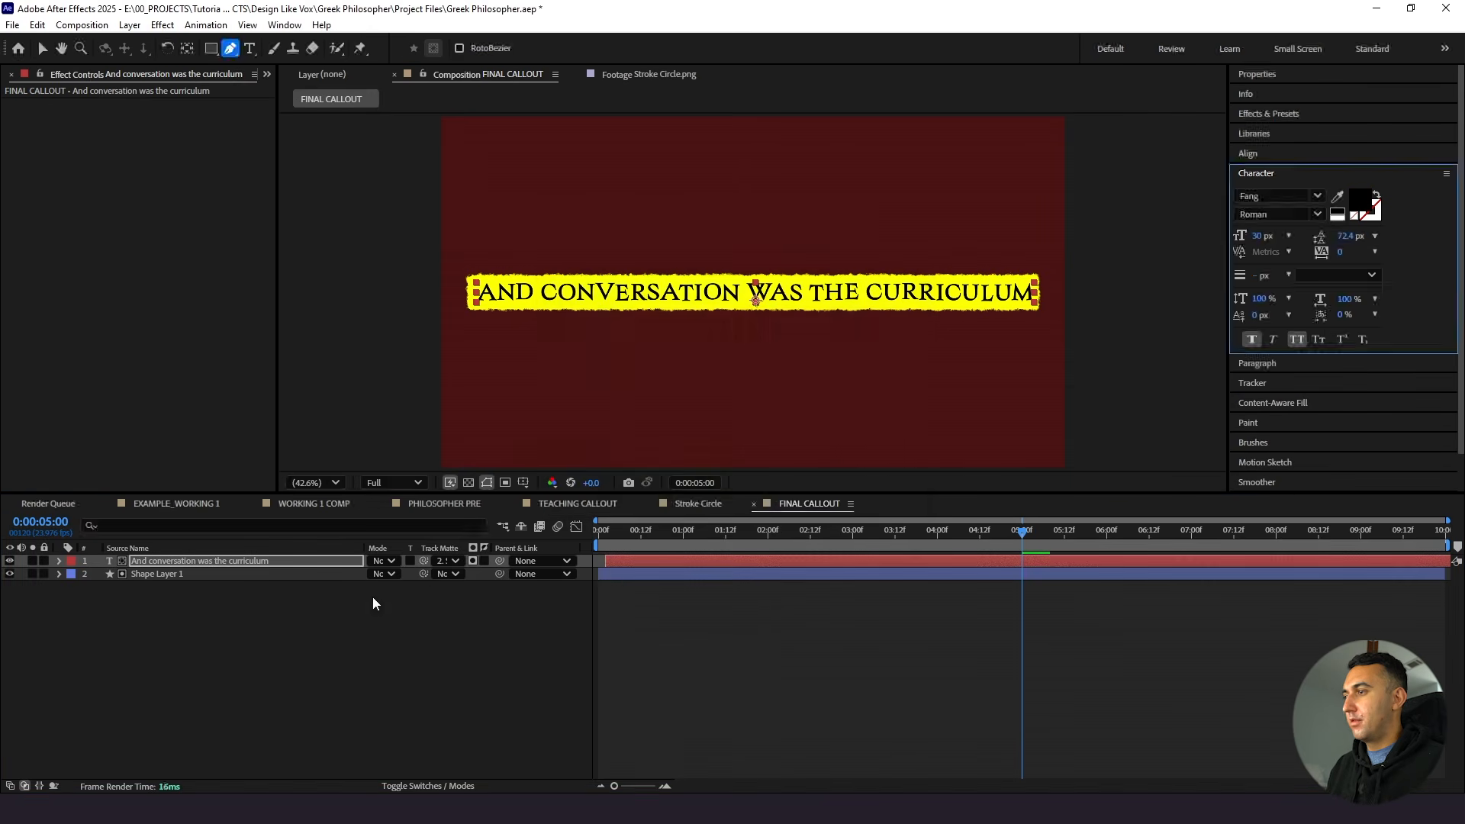
click(386, 593)
Turn off Animator 3 on the callout text layer and preview FINAL CALLOUT from the start
click(63, 563)
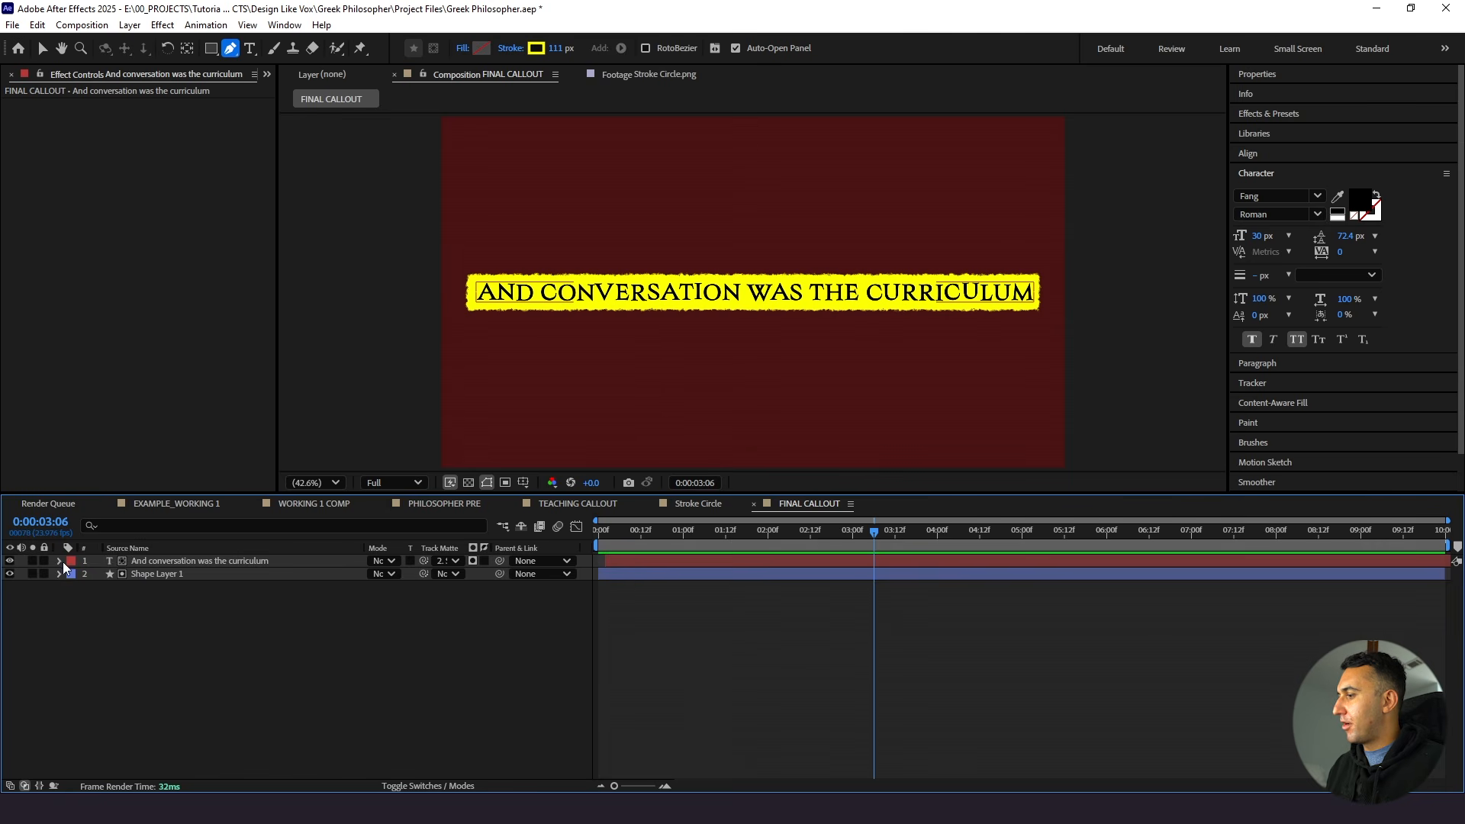
click(59, 561)
click(74, 574)
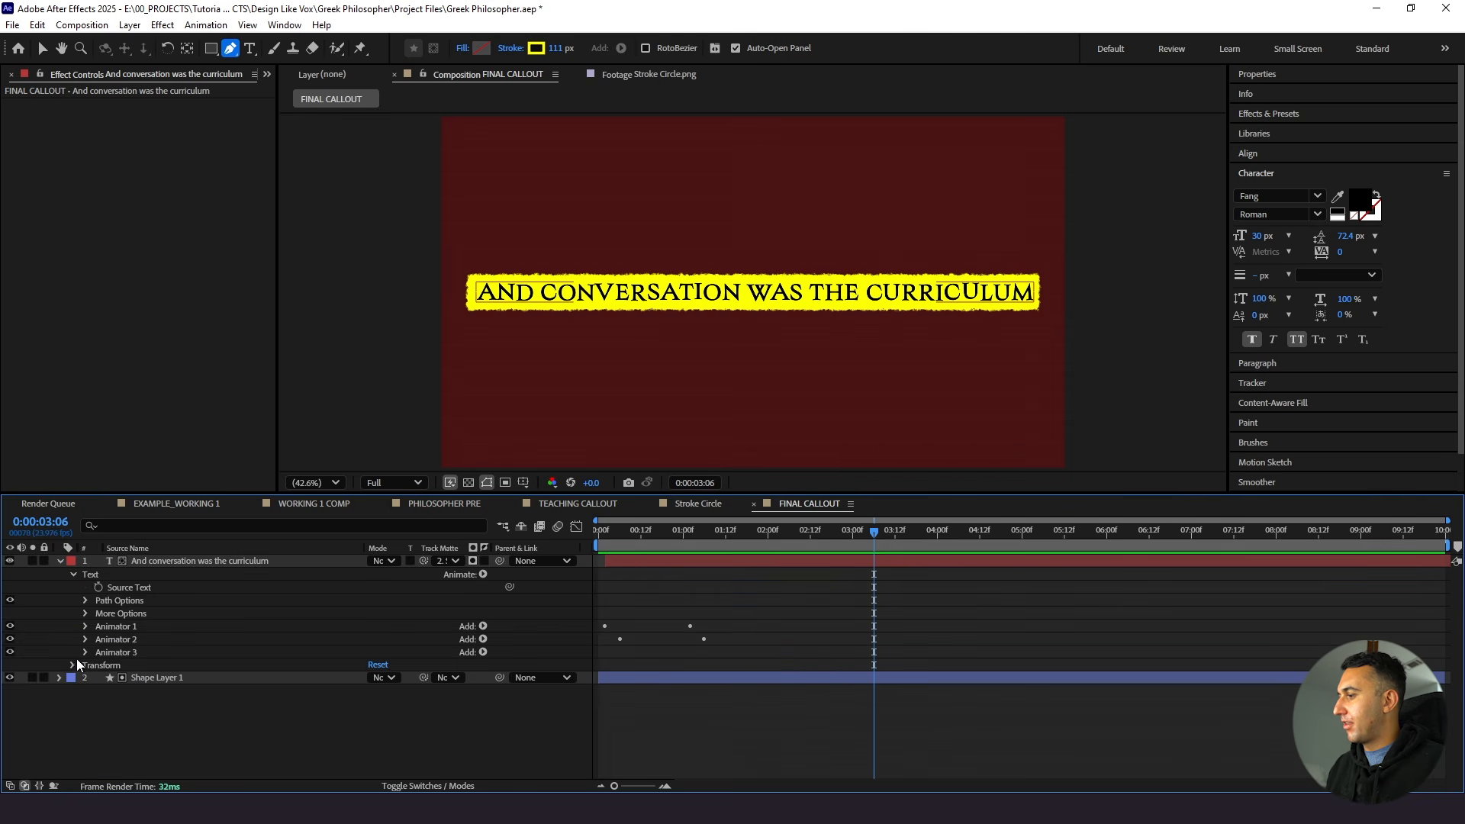
click(10, 652)
key(Home)
key(space)
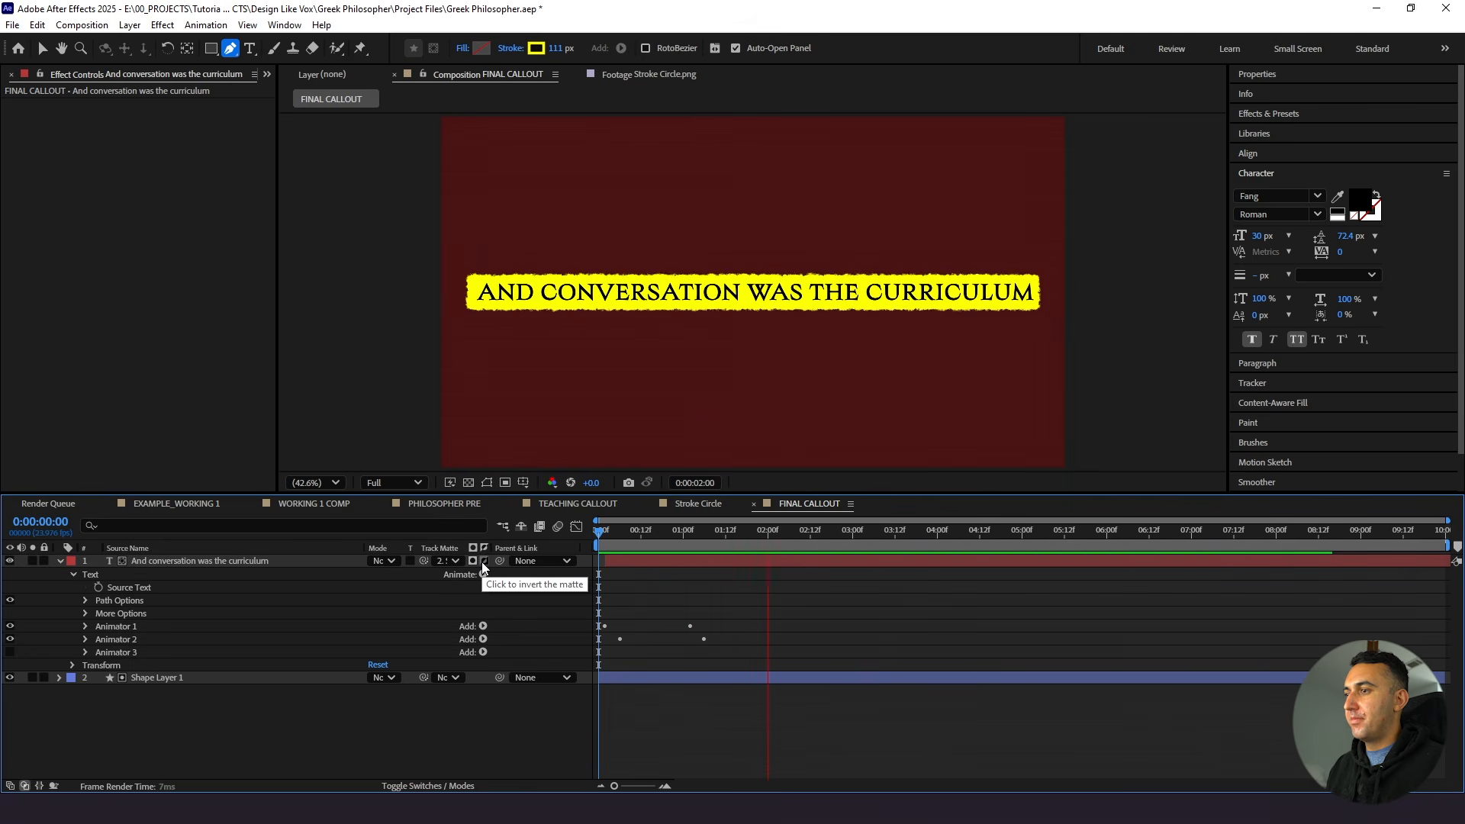
key(space)
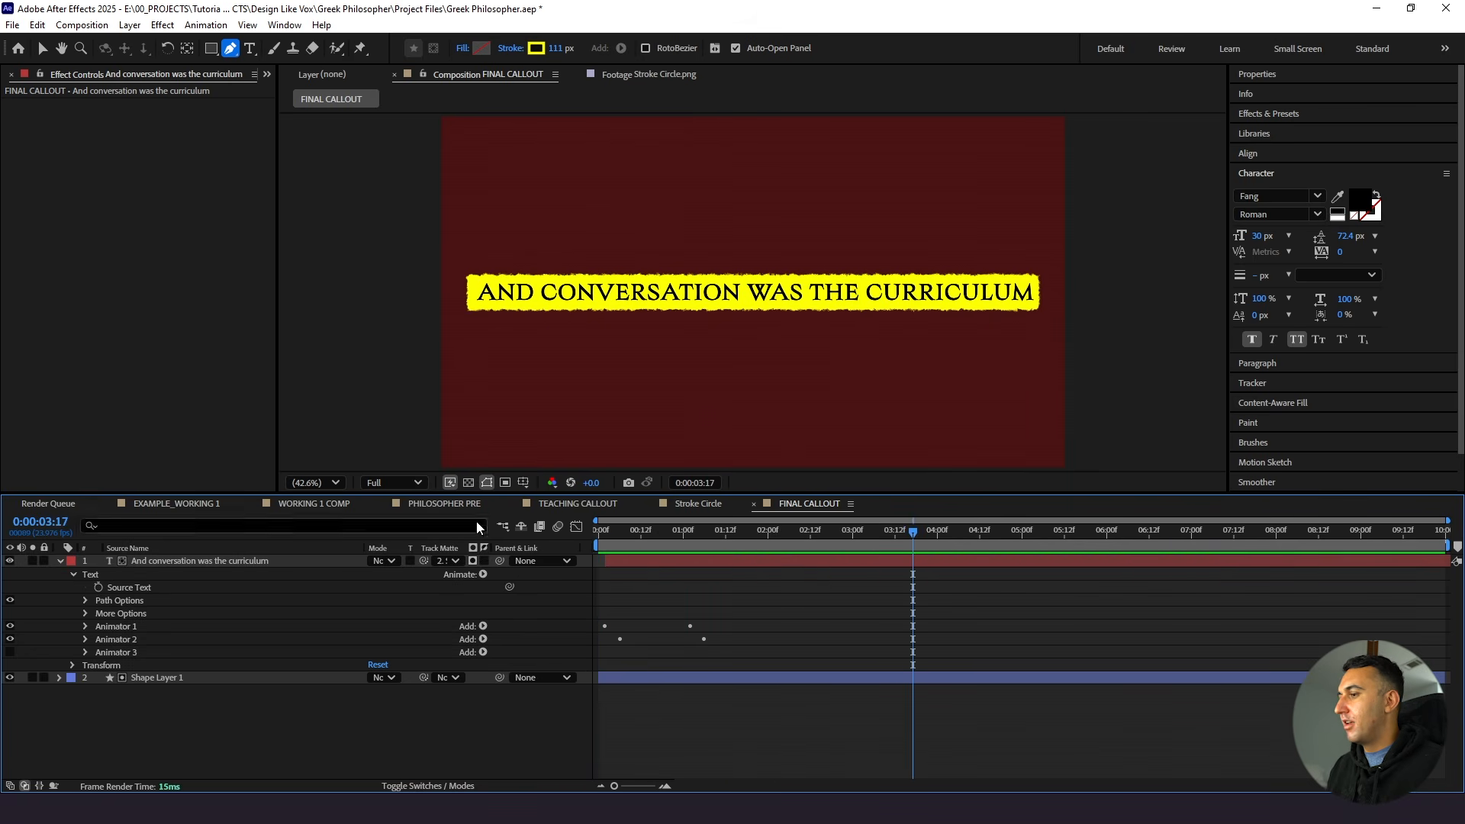
Add FINAL CALLOUT to WORKING 1 COMP directly above TEACHING CALLOUT and set its Z position to 3000
click(314, 504)
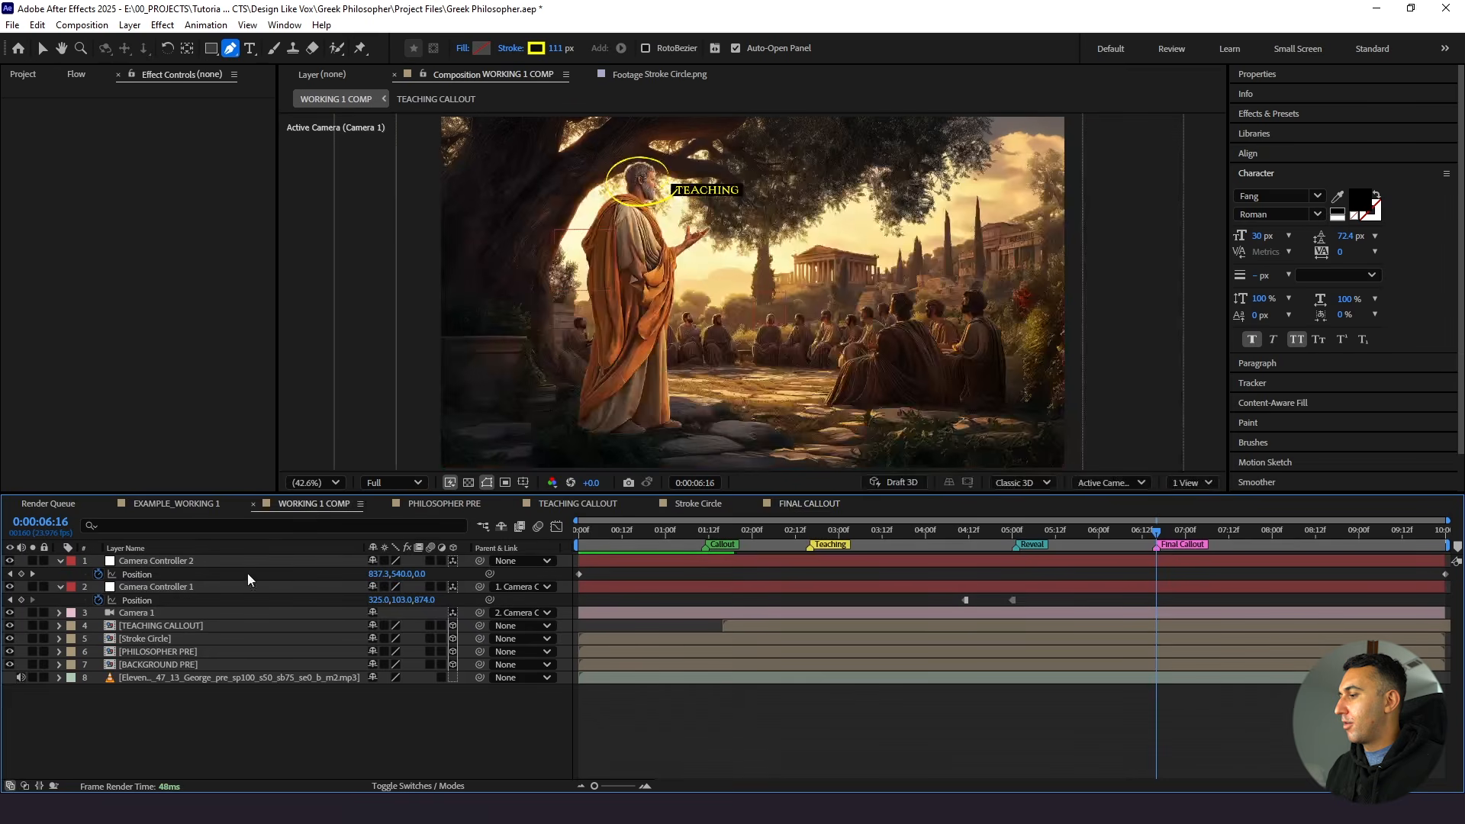
click(23, 74)
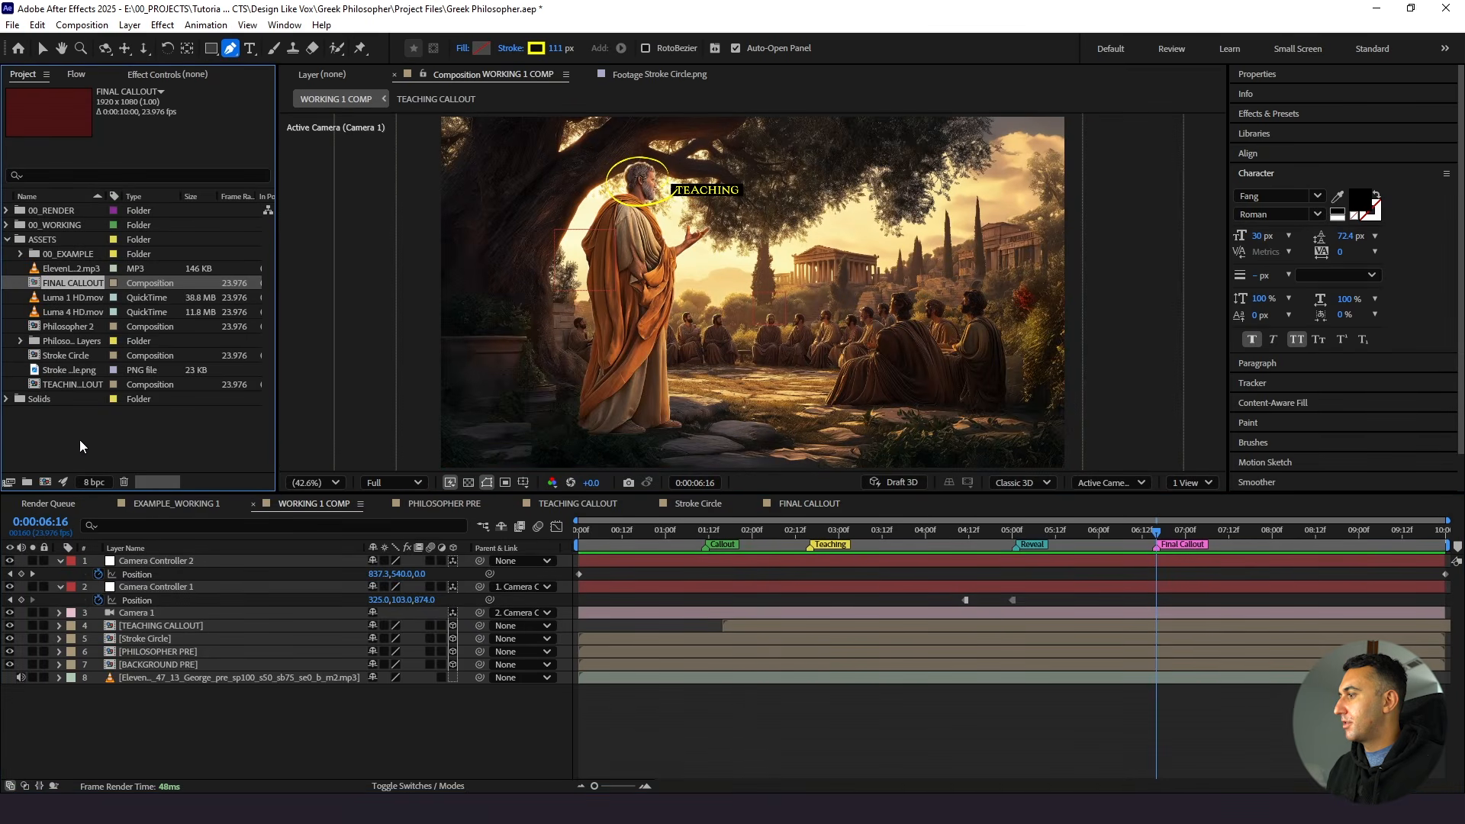
drag(68, 286, 122, 614)
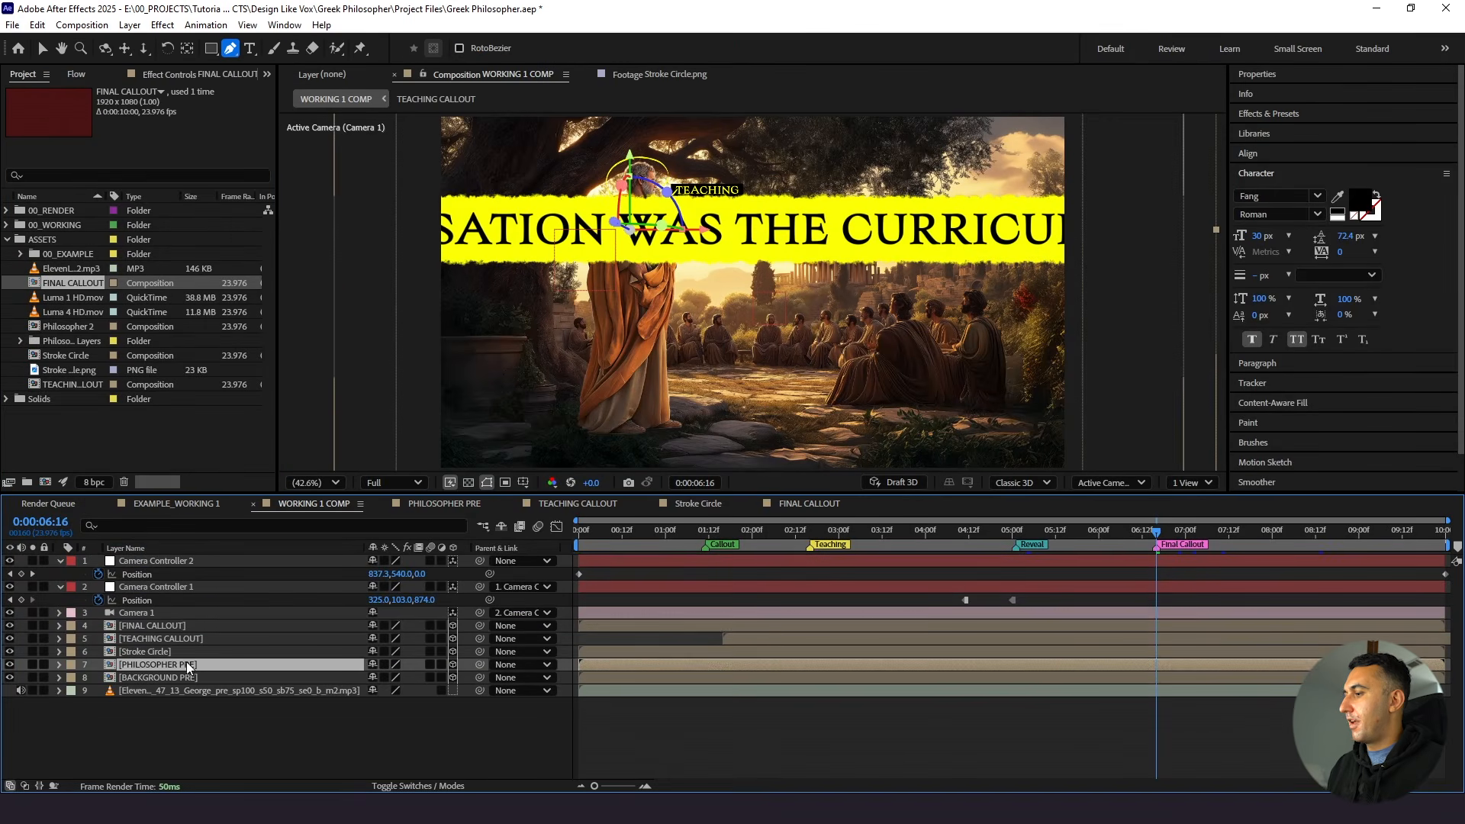
key(p)
click(421, 639)
text(3000)
key(Return)
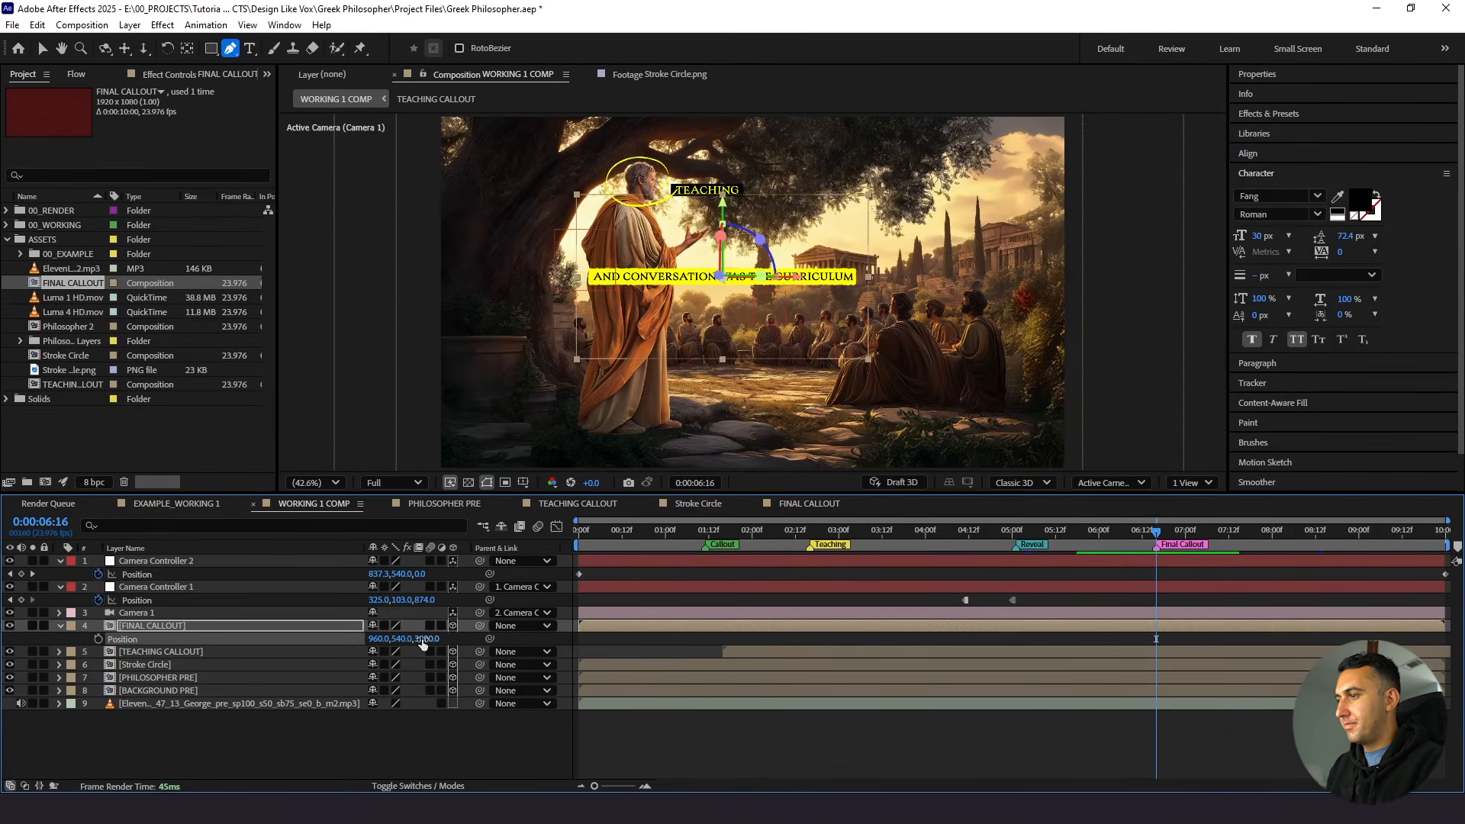
Scale the FINAL CALLOUT layer to 169% and shift it in time to start at the Final Callout marker
click(249, 629)
key(s)
drag(389, 641, 442, 643)
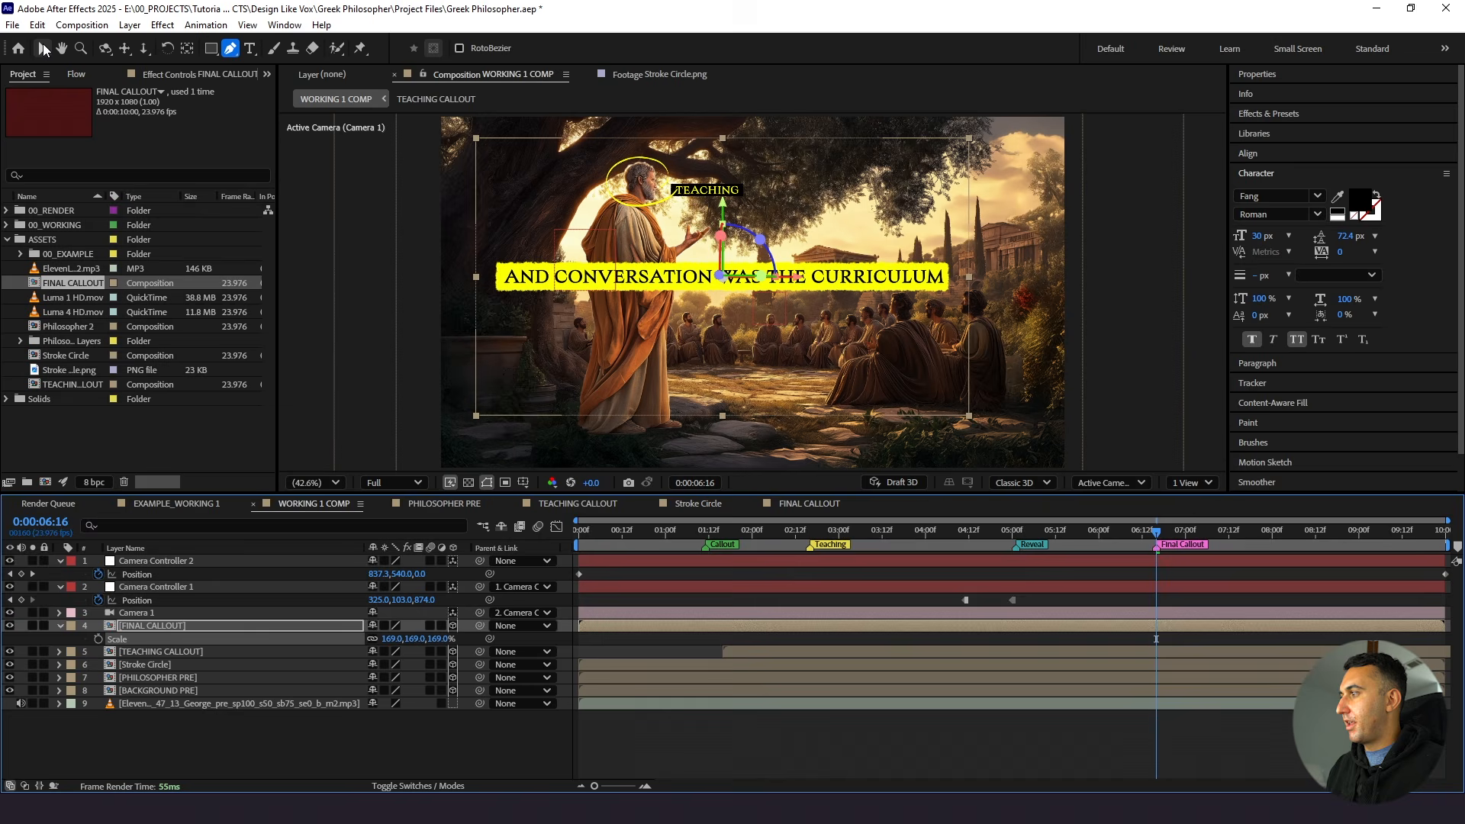
click(43, 49)
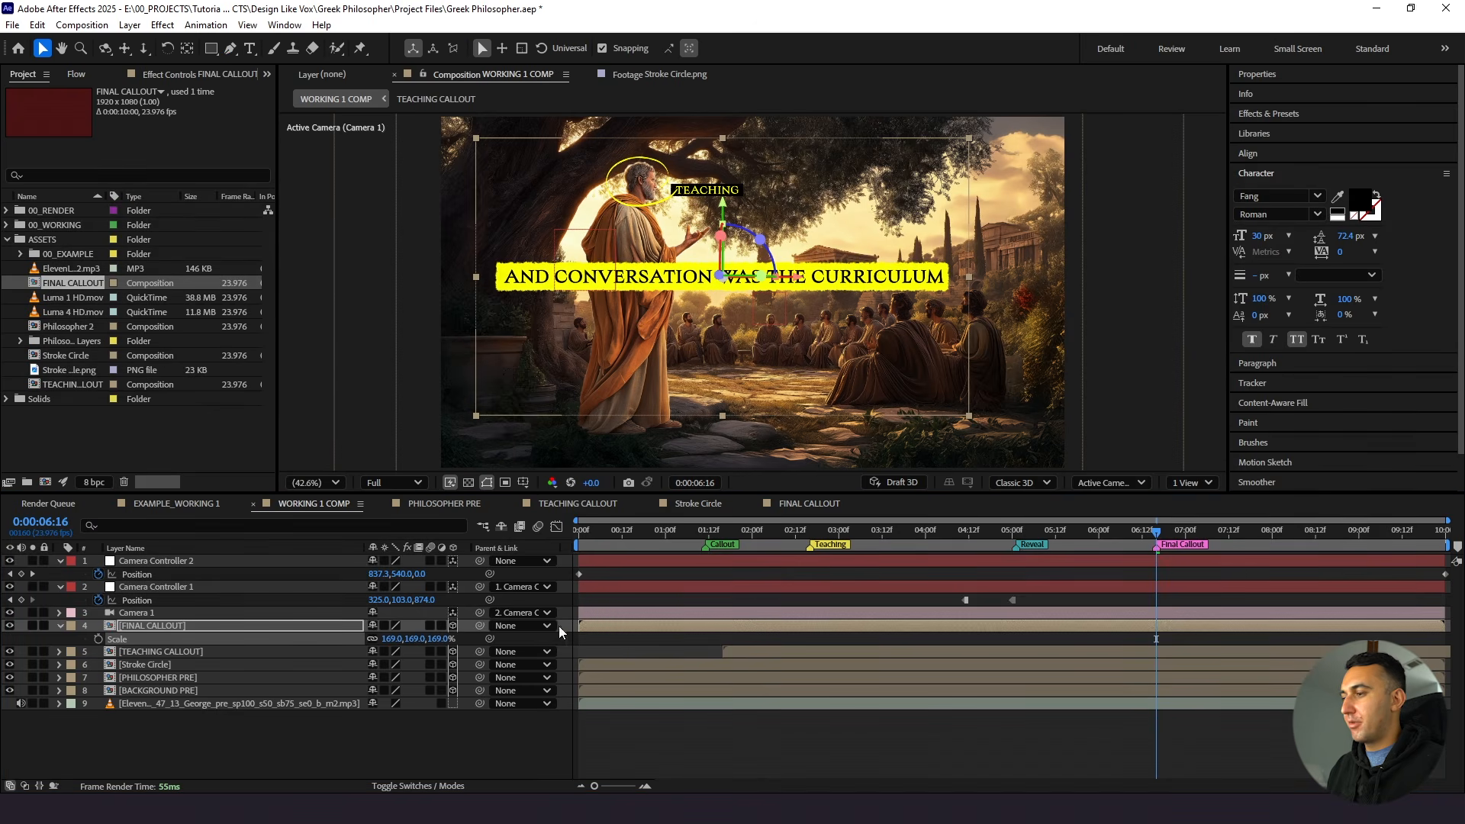
drag(608, 624, 1173, 629)
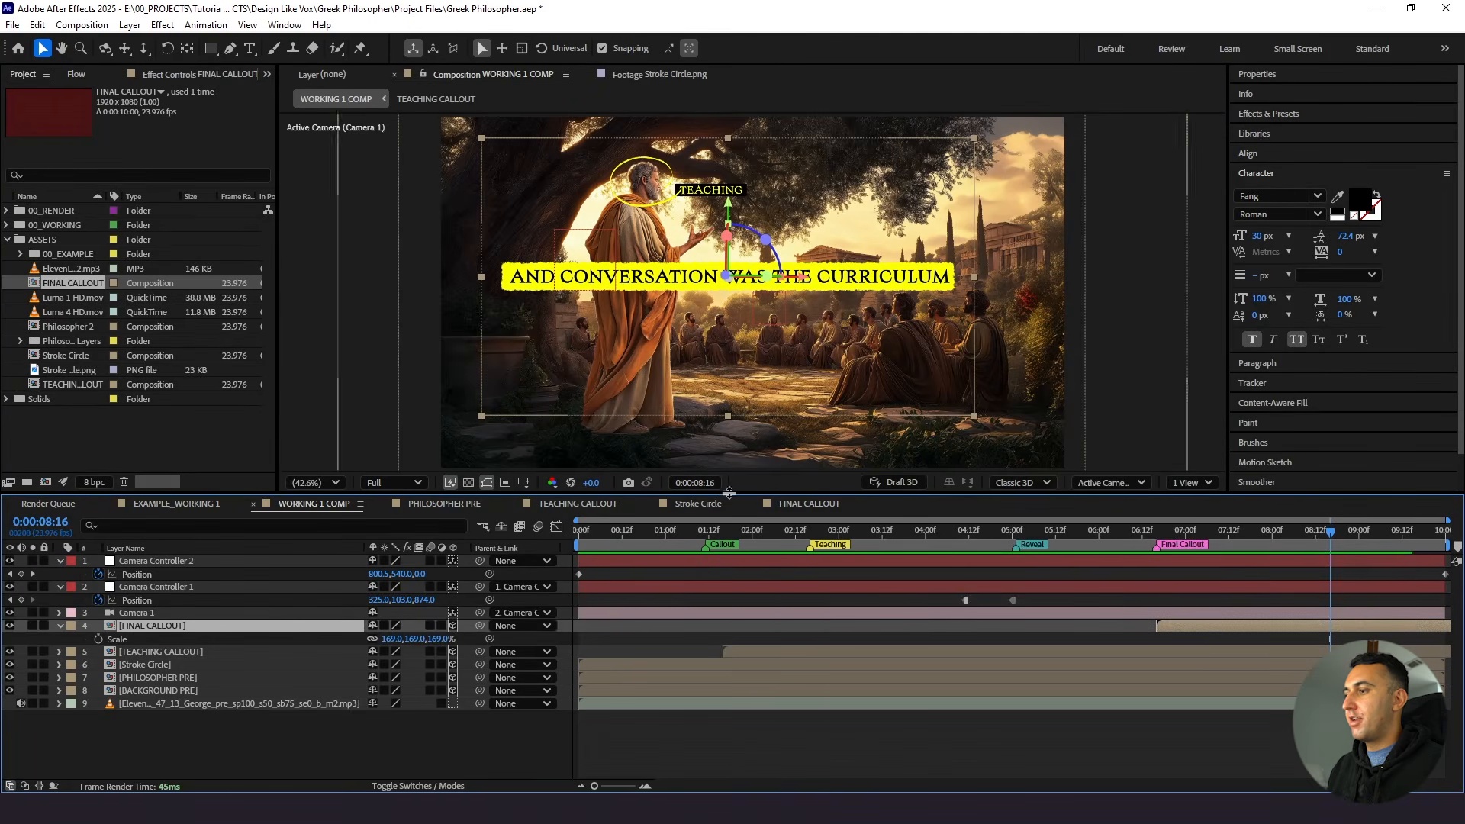
Enlarge the FINAL CALLOUT layer to 196% and nudge it down and right over the seated crowd
drag(397, 646, 407, 646)
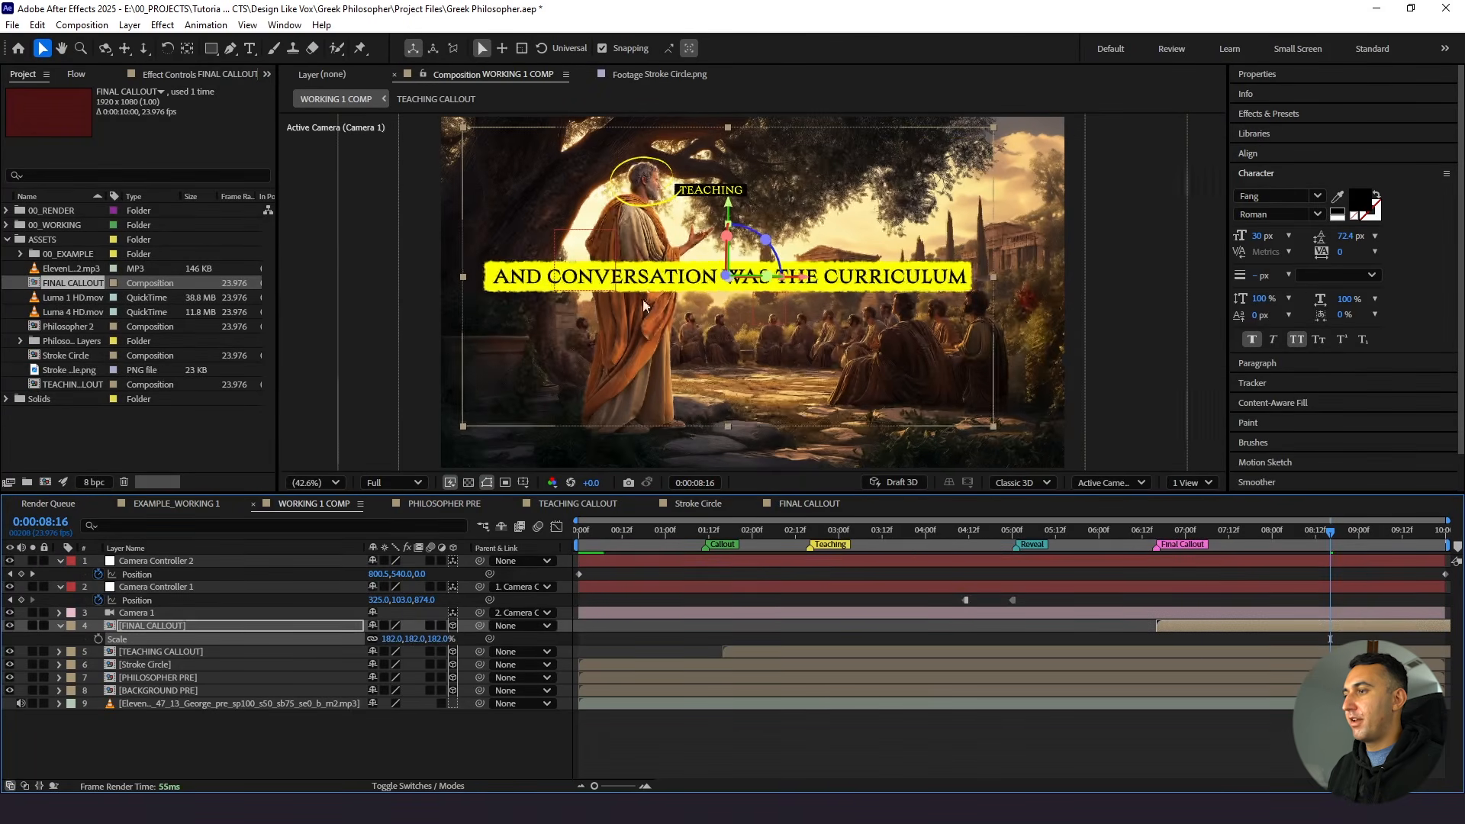
drag(729, 210, 727, 232)
key(shift+Down)
key(shift+Down)
key(shift+Down)
key(shift+Right)
key(shift+Right)
key(shift+Right)
key(shift+Right)
key(shift+Right)
key(shift+Right)
key(shift+Right)
key(shift+Right)
key(shift+Right)
key(shift+Right)
key(shift+Down)
In FINAL CALLOUT, move the ending keyframes of the text animators and bar later, and preview WORKING 1 COMP from the start
double_click(1174, 626)
click(695, 559)
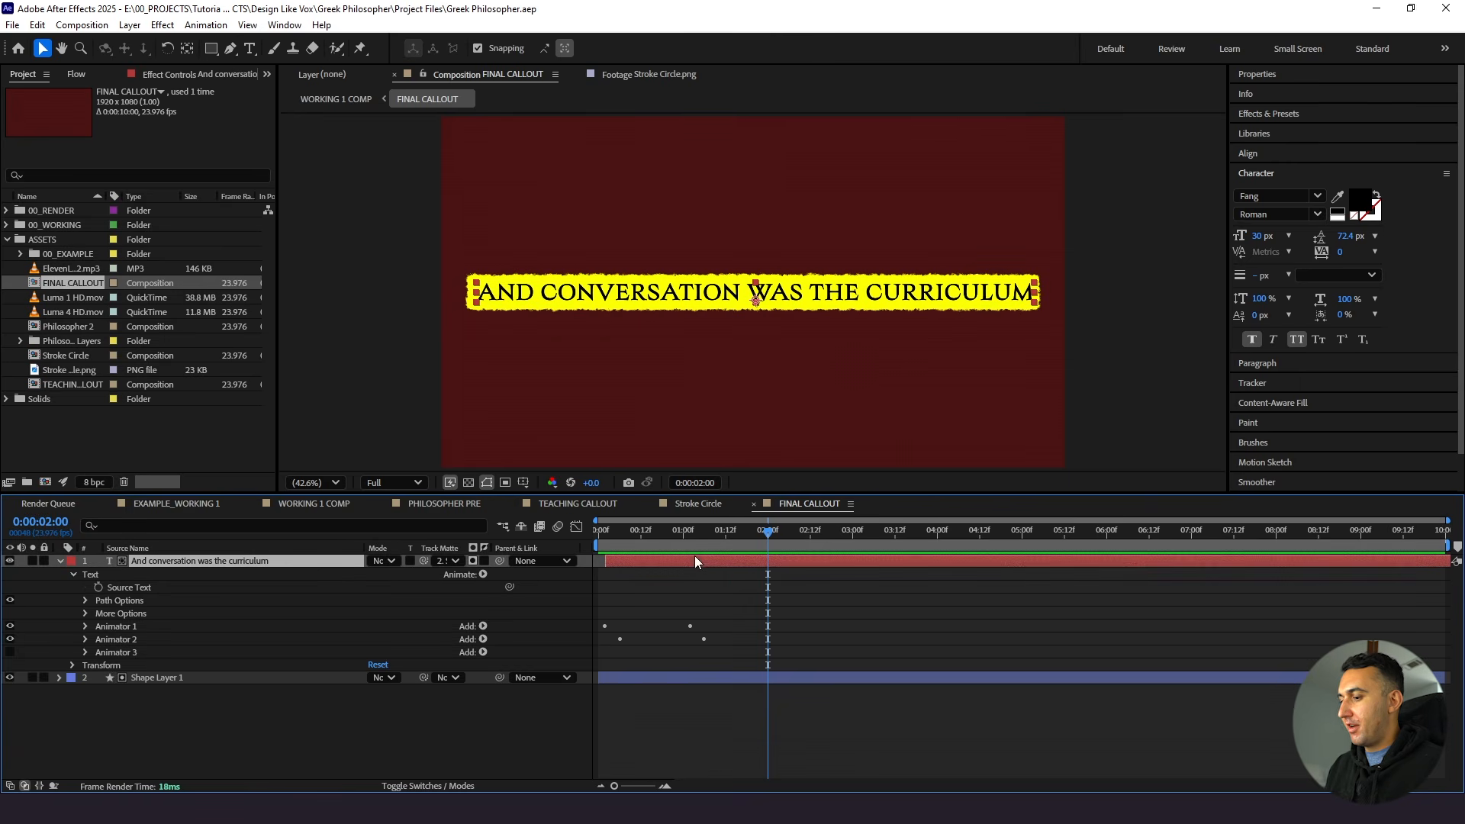
key(u)
mouse_move(712, 575)
mouse_down()
mouse_move(676, 616)
mouse_move(711, 591)
mouse_up()
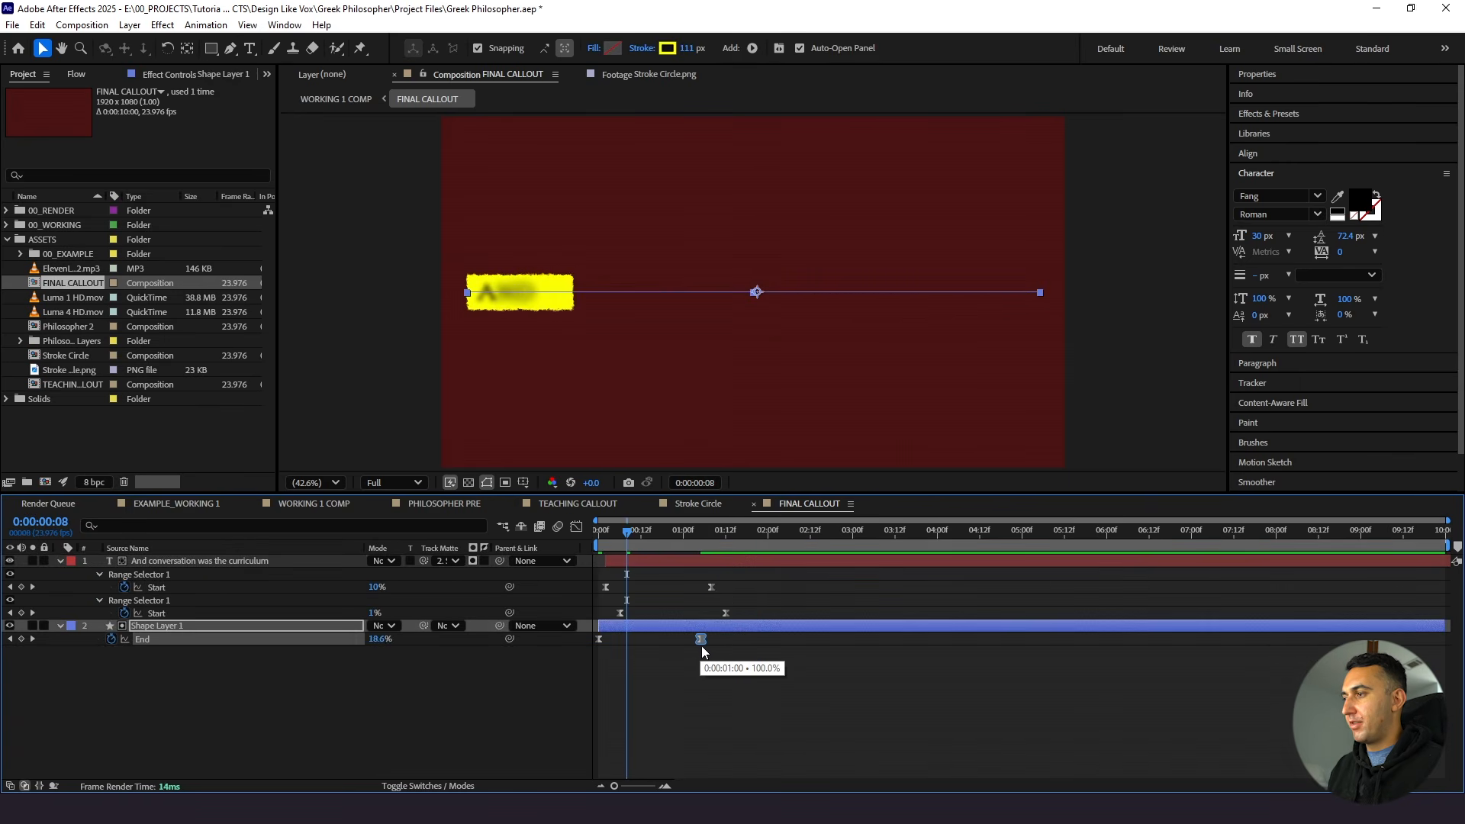
drag(702, 646, 705, 650)
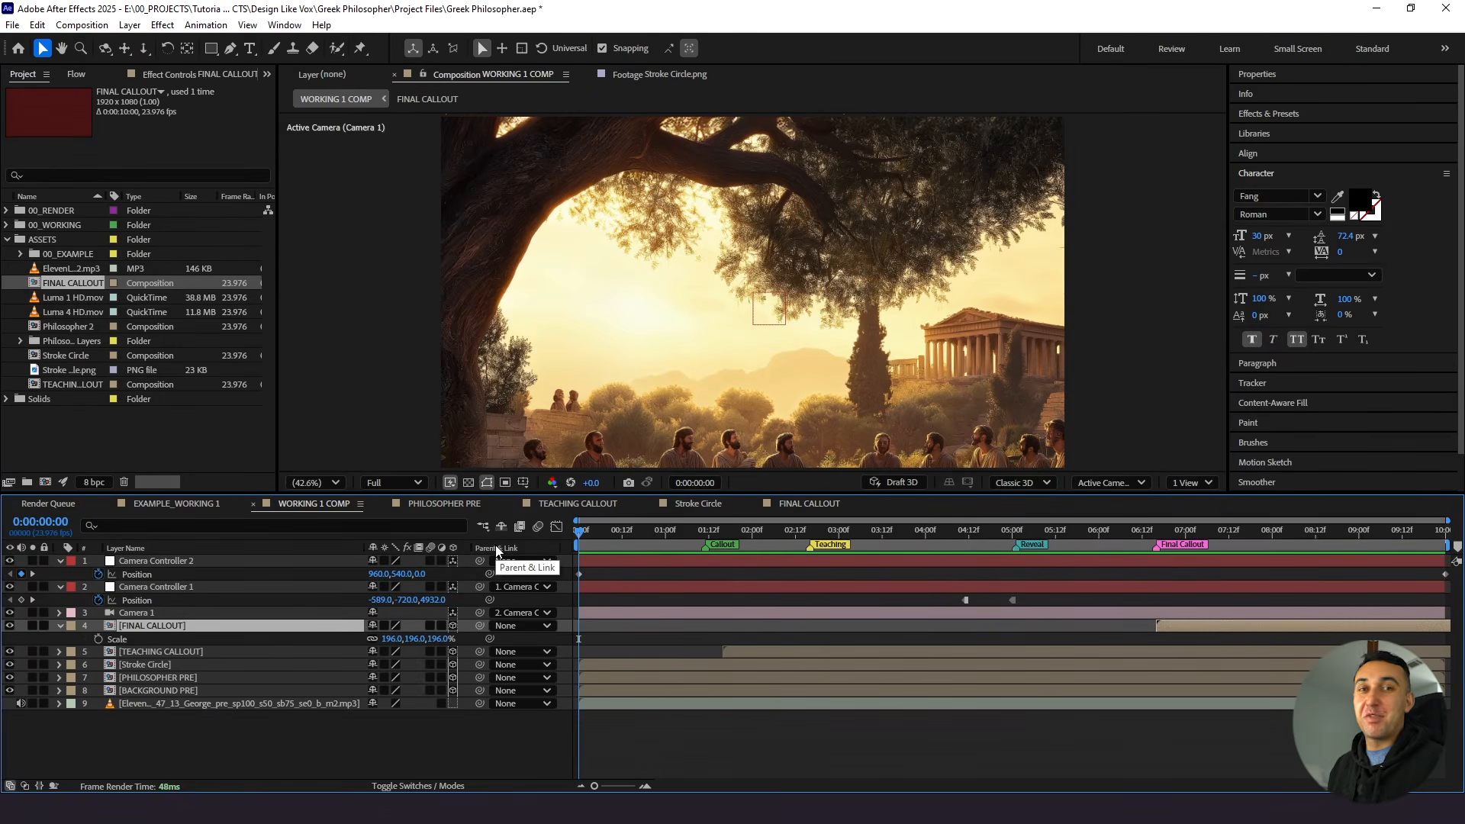
key(space)
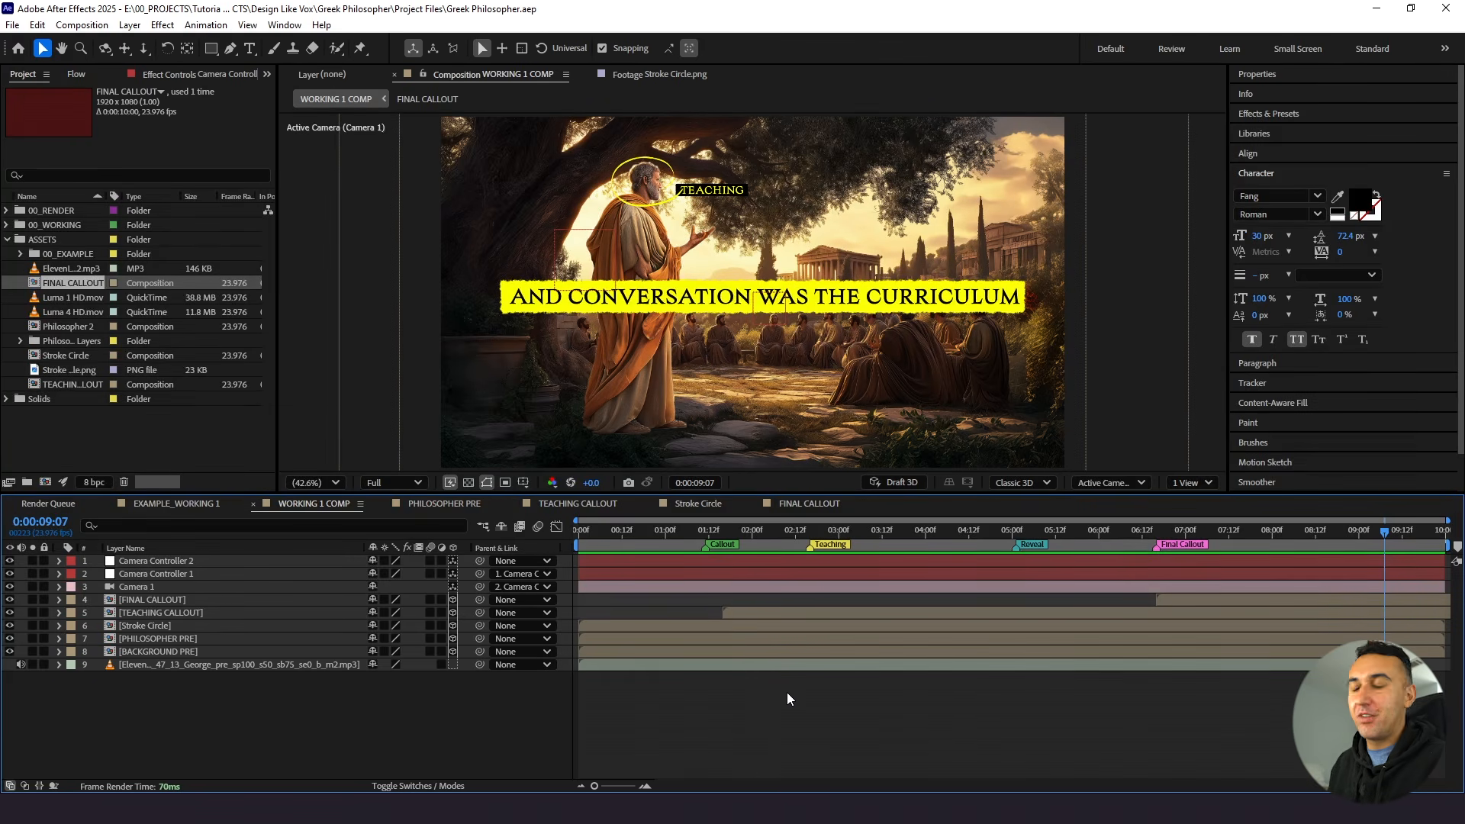
Open BACKGROUND PRE and set up the Pen tool with a yellow stroke 5 px wide
double_click(194, 651)
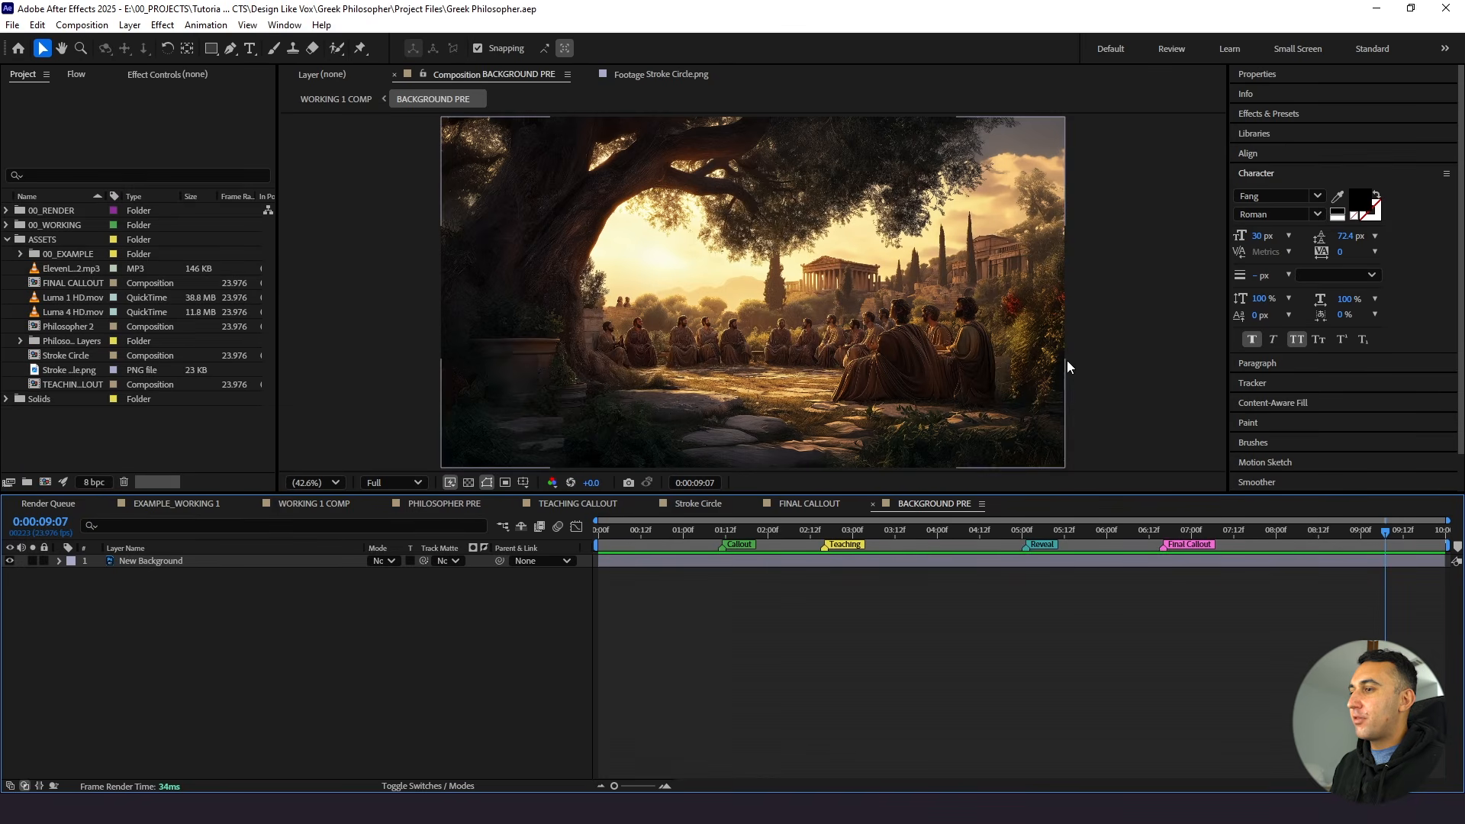
click(230, 49)
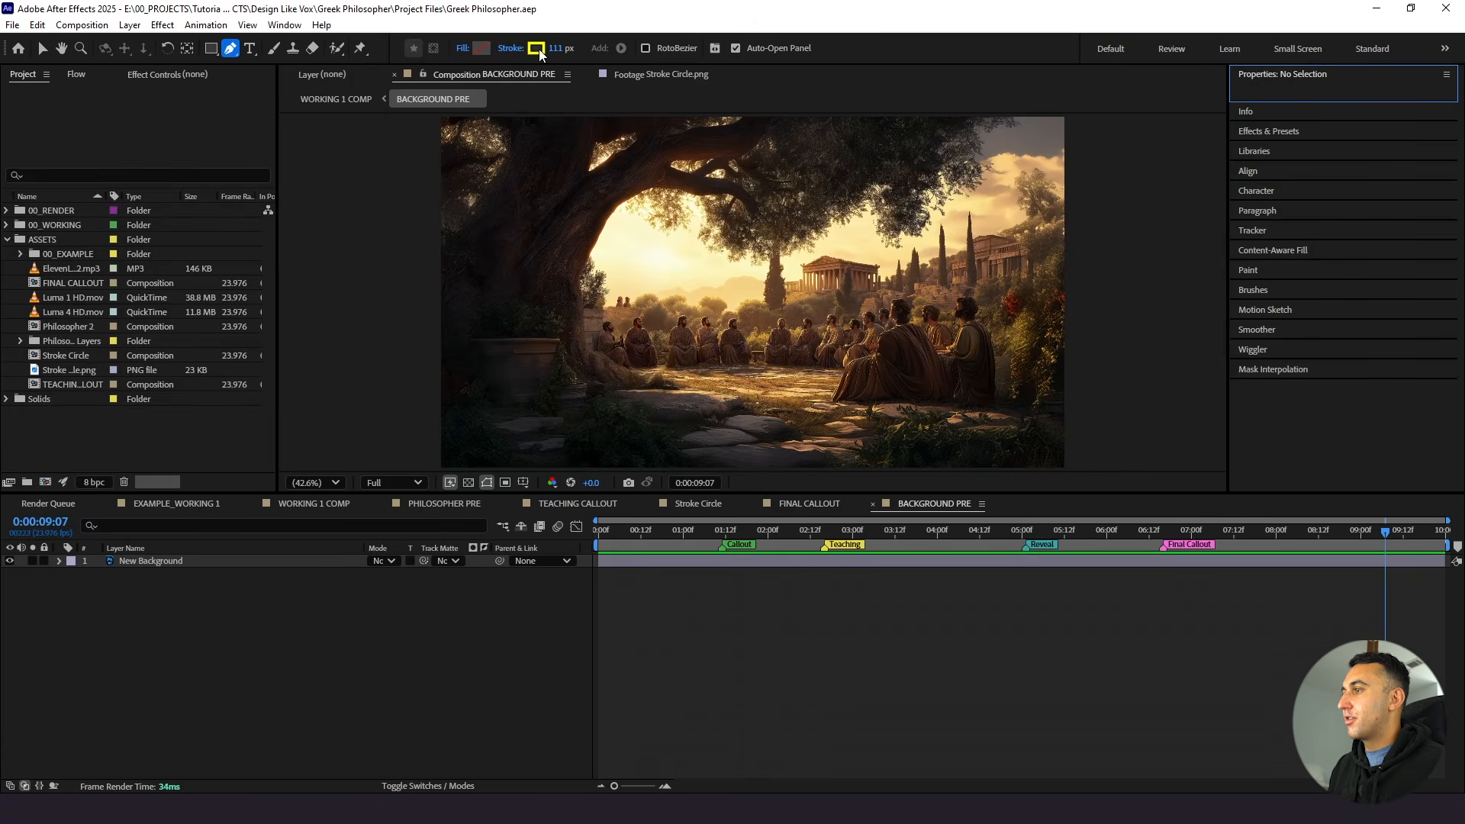
click(539, 51)
click(883, 314)
click(554, 49)
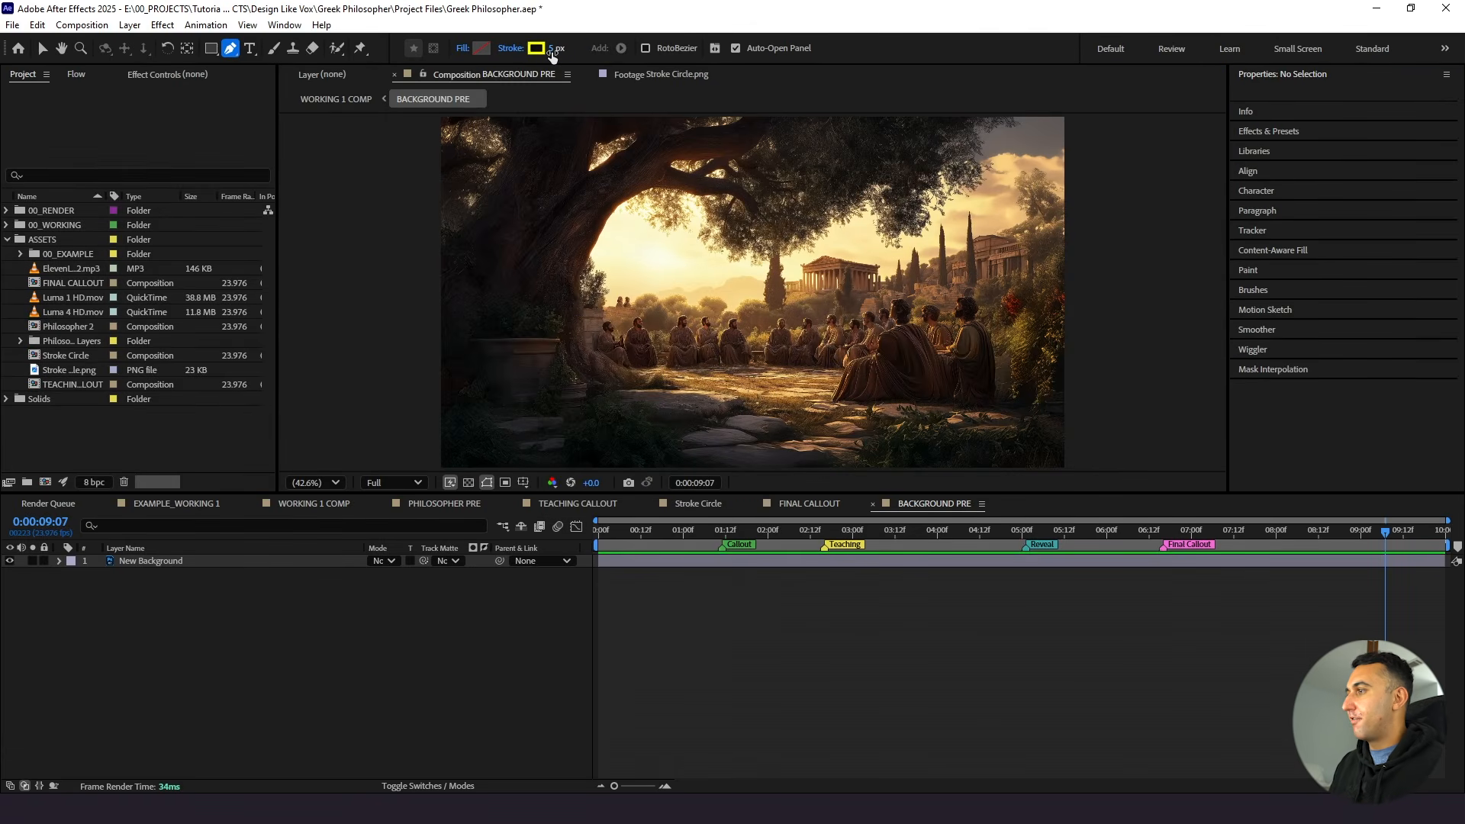
Draw a curved yellow line along the inner edge of the tree trunk, from mid-trunk up to the branch
scroll(529, 352, up, 2)
key(space)
drag(532, 350, 746, 327)
scroll(735, 327, down, 2)
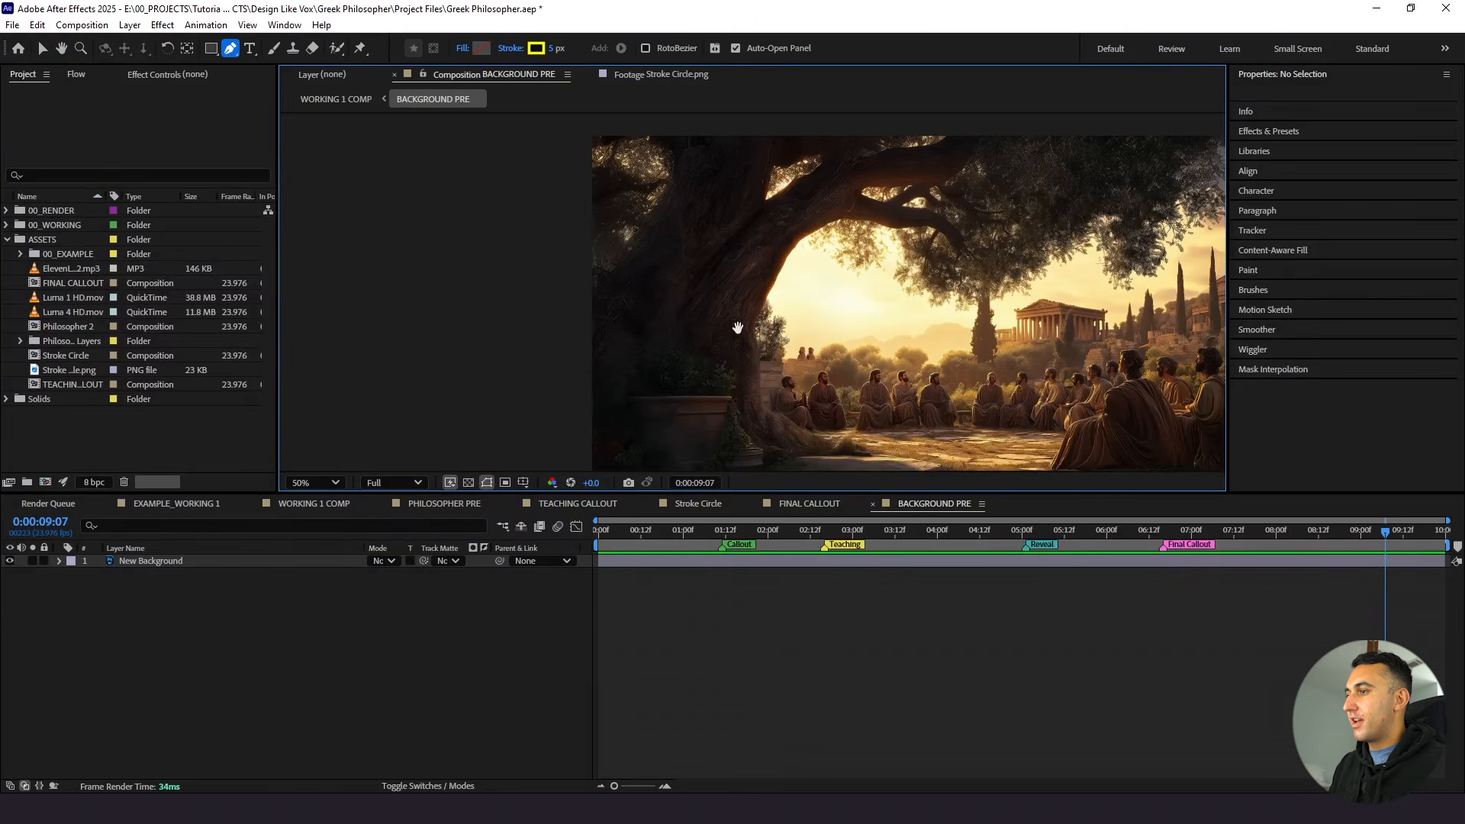
click(682, 338)
drag(716, 284, 736, 245)
click(767, 223)
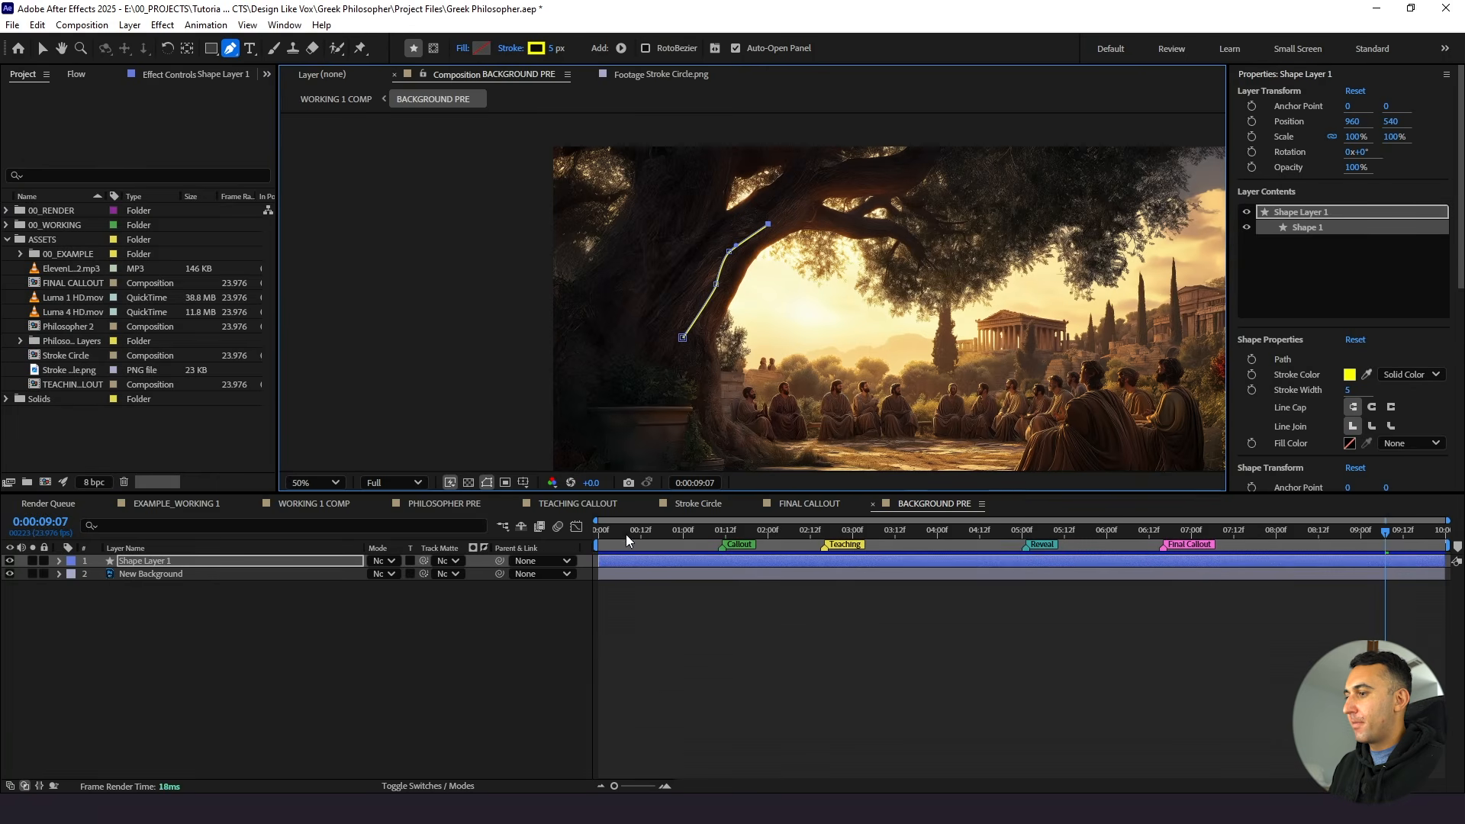
Return to the first frame and draw a second line up the trunk, left of the first, in the same shape layer
key(Home)
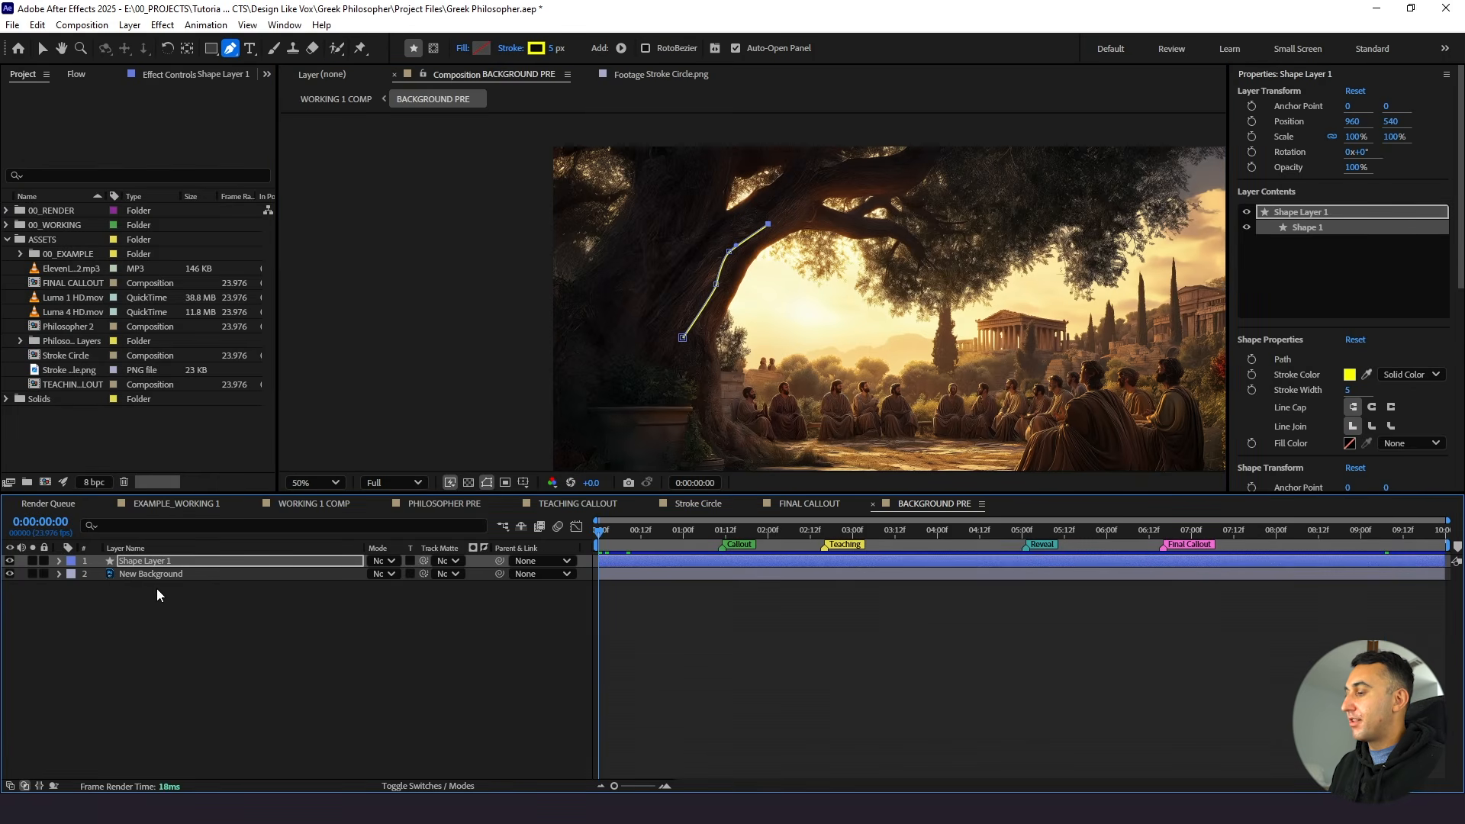
click(160, 594)
click(155, 565)
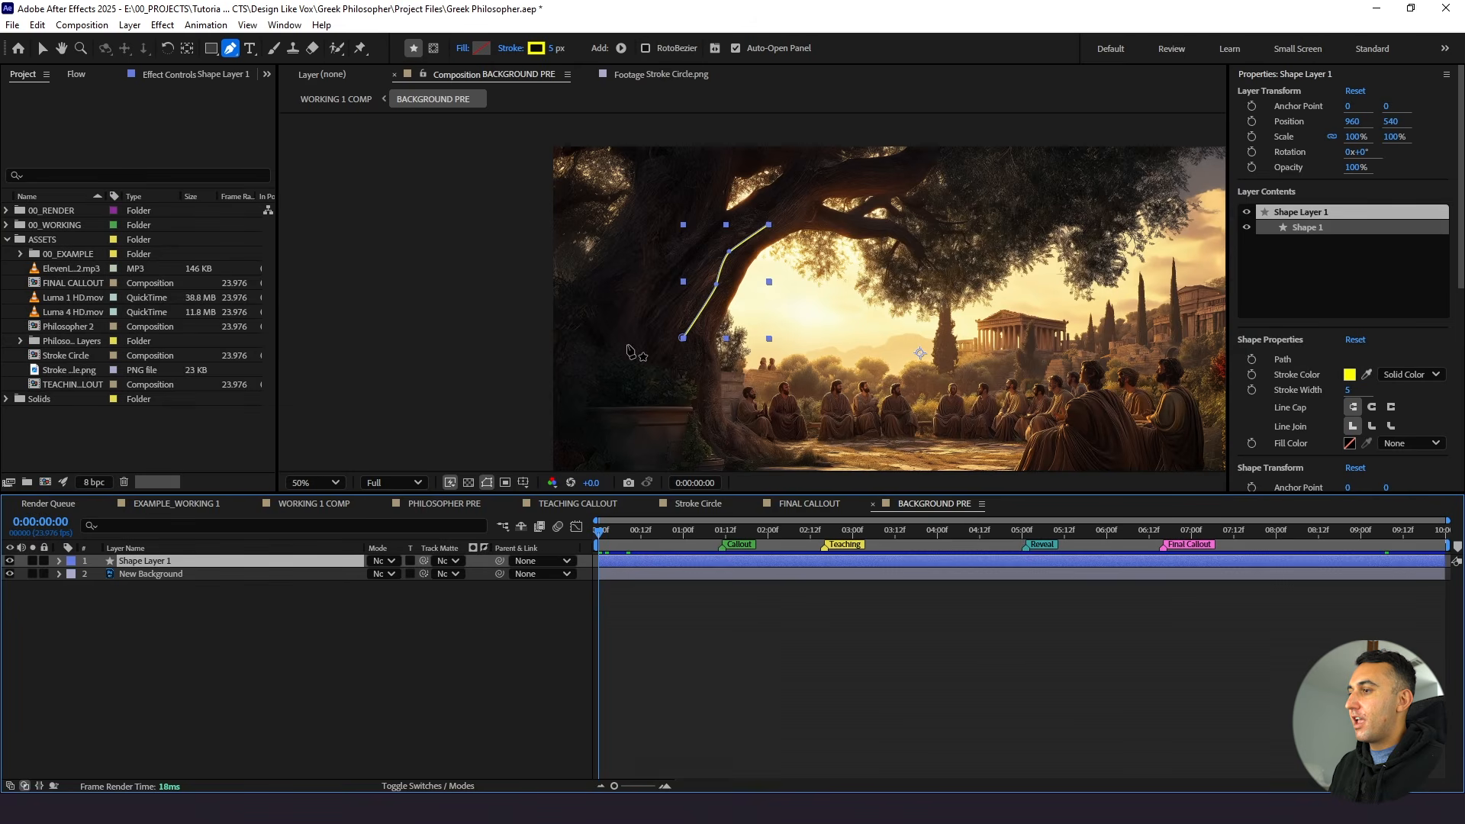
click(626, 343)
click(678, 304)
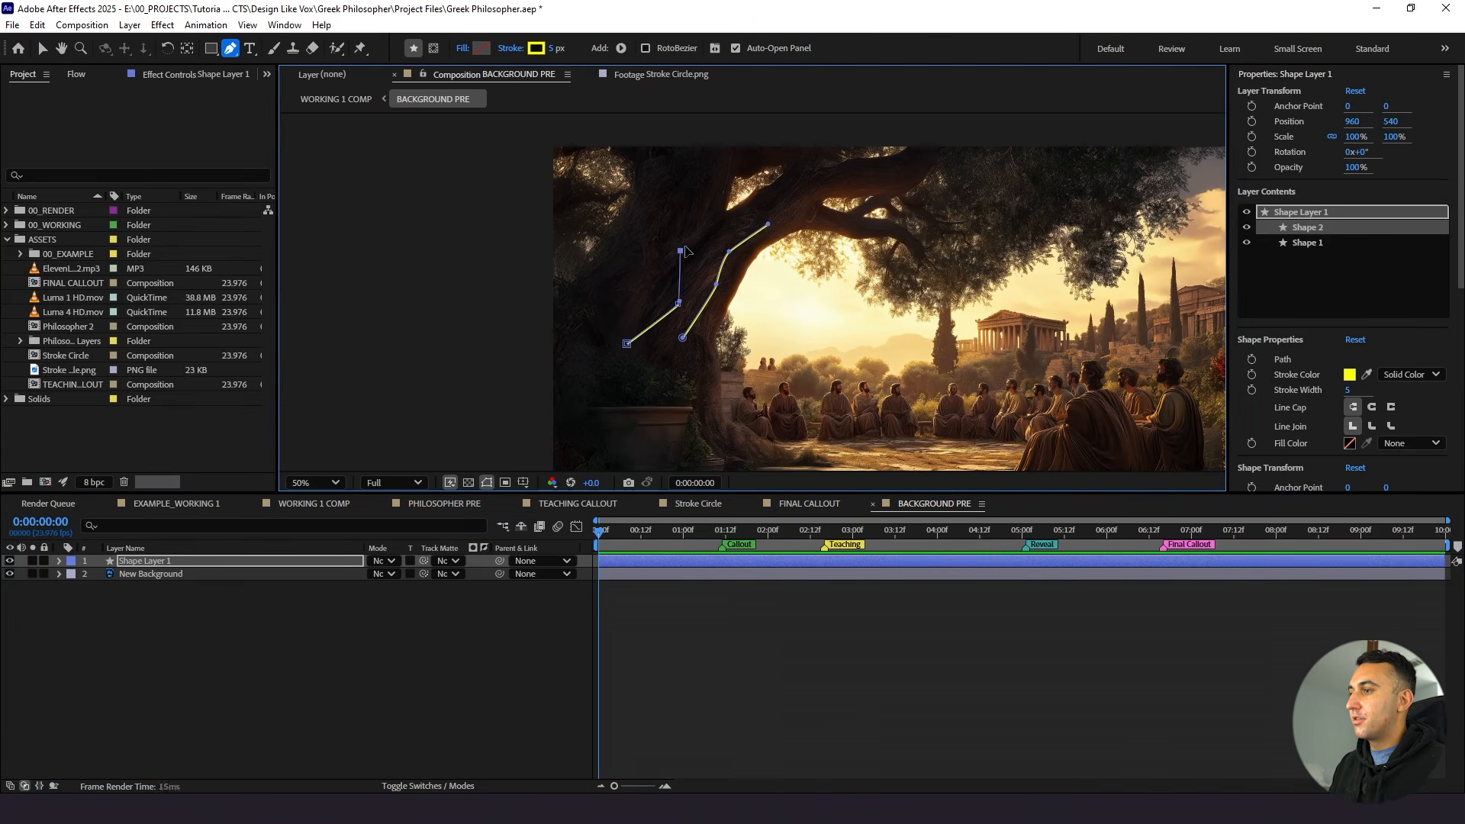
click(711, 224)
click(411, 583)
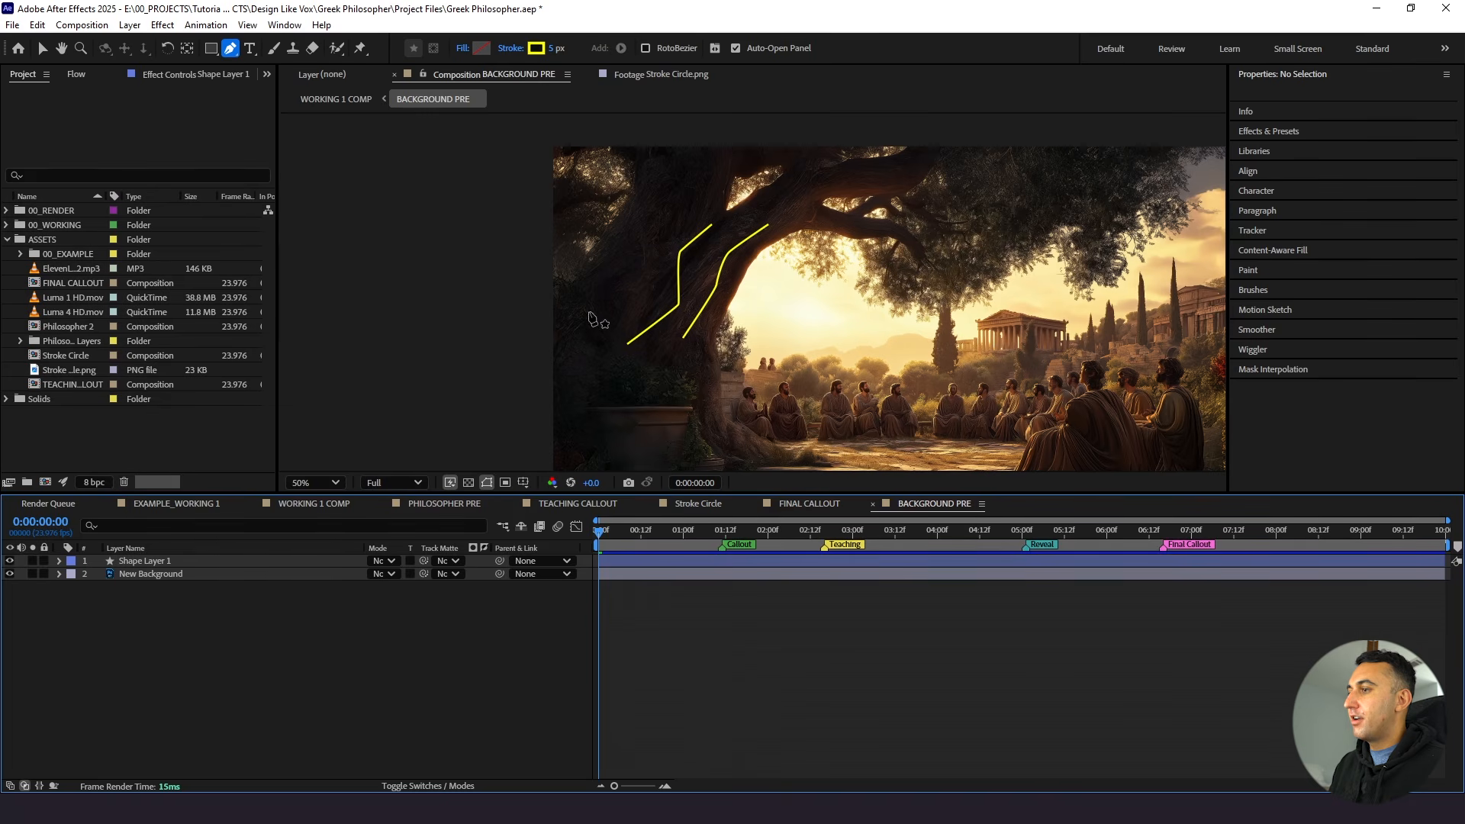
click(589, 316)
click(636, 230)
click(145, 634)
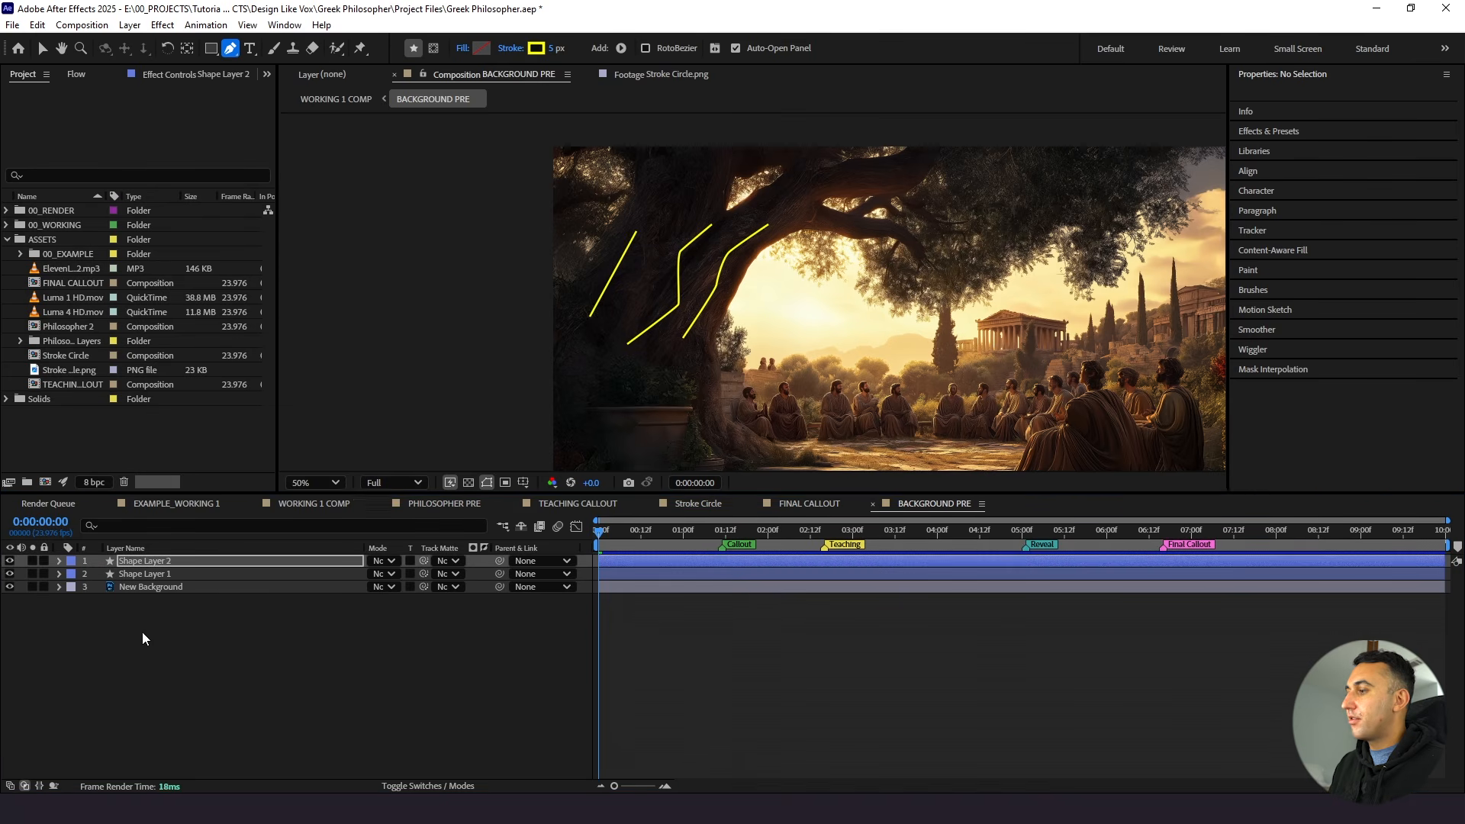
click(162, 564)
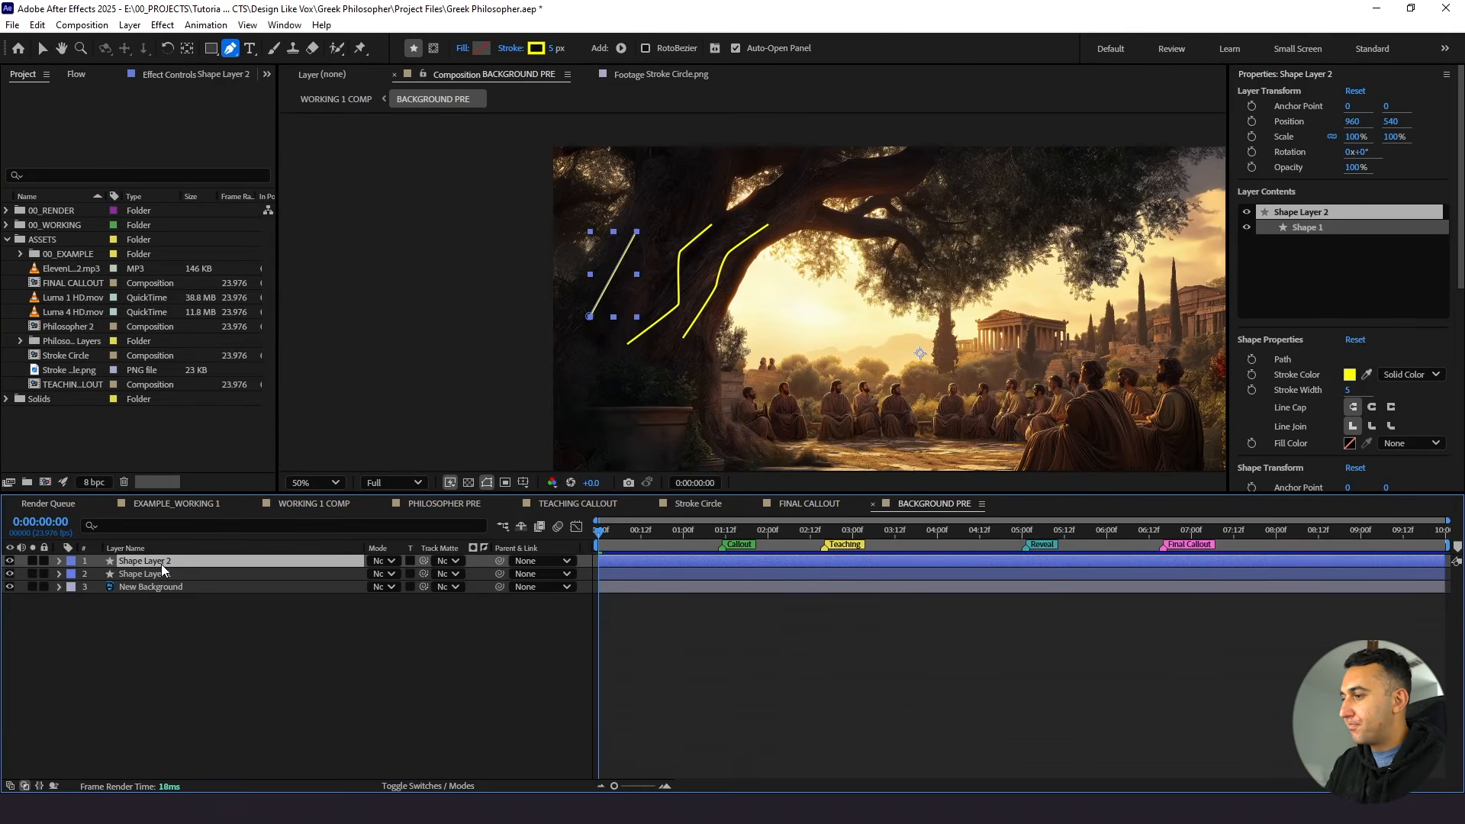
key(Delete)
Draw a third, gently curved line in the existing shape layer, left of the second line on the trunk
click(163, 564)
click(573, 334)
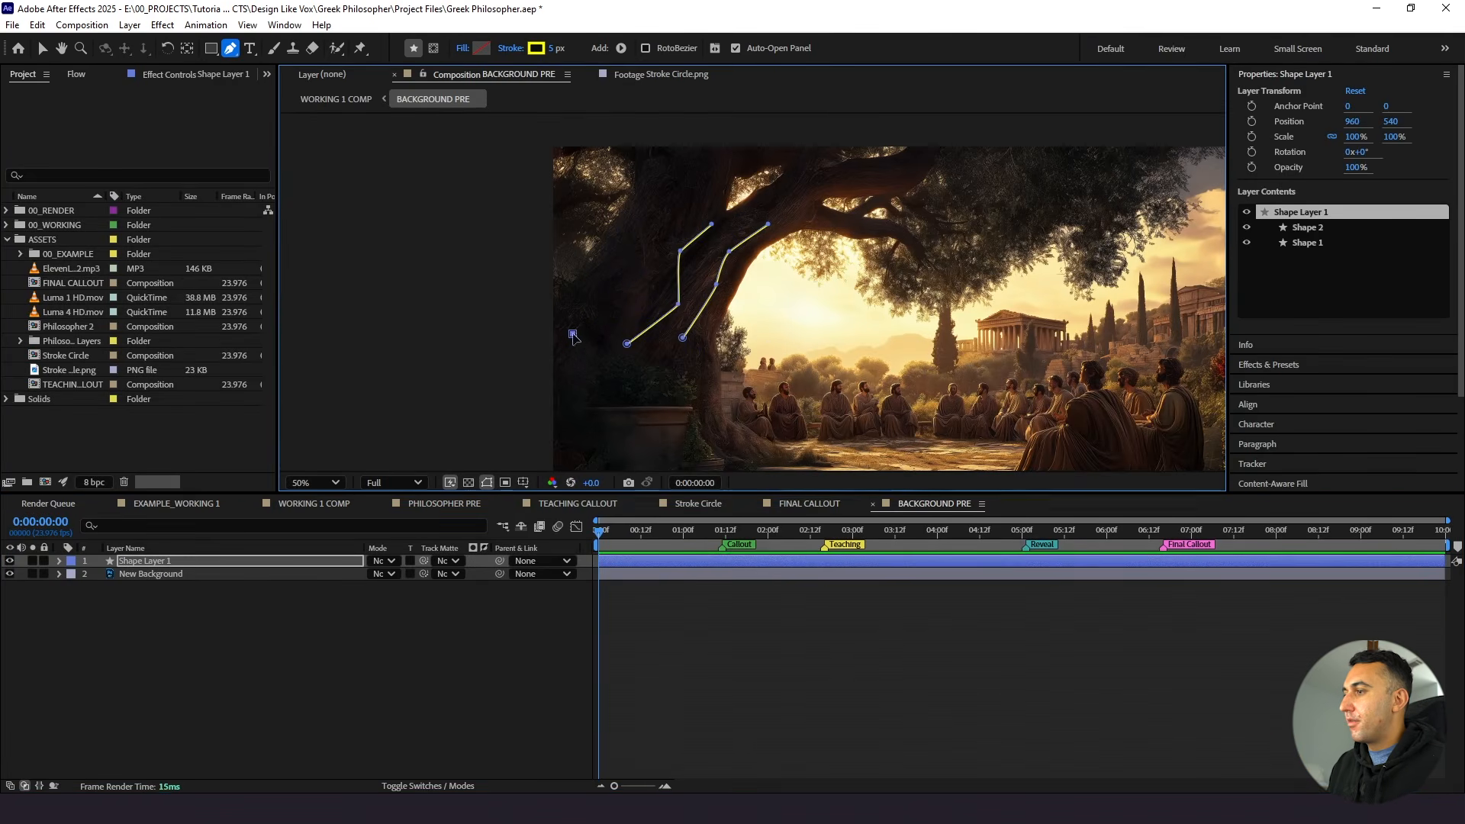
drag(645, 256, 672, 211)
click(343, 615)
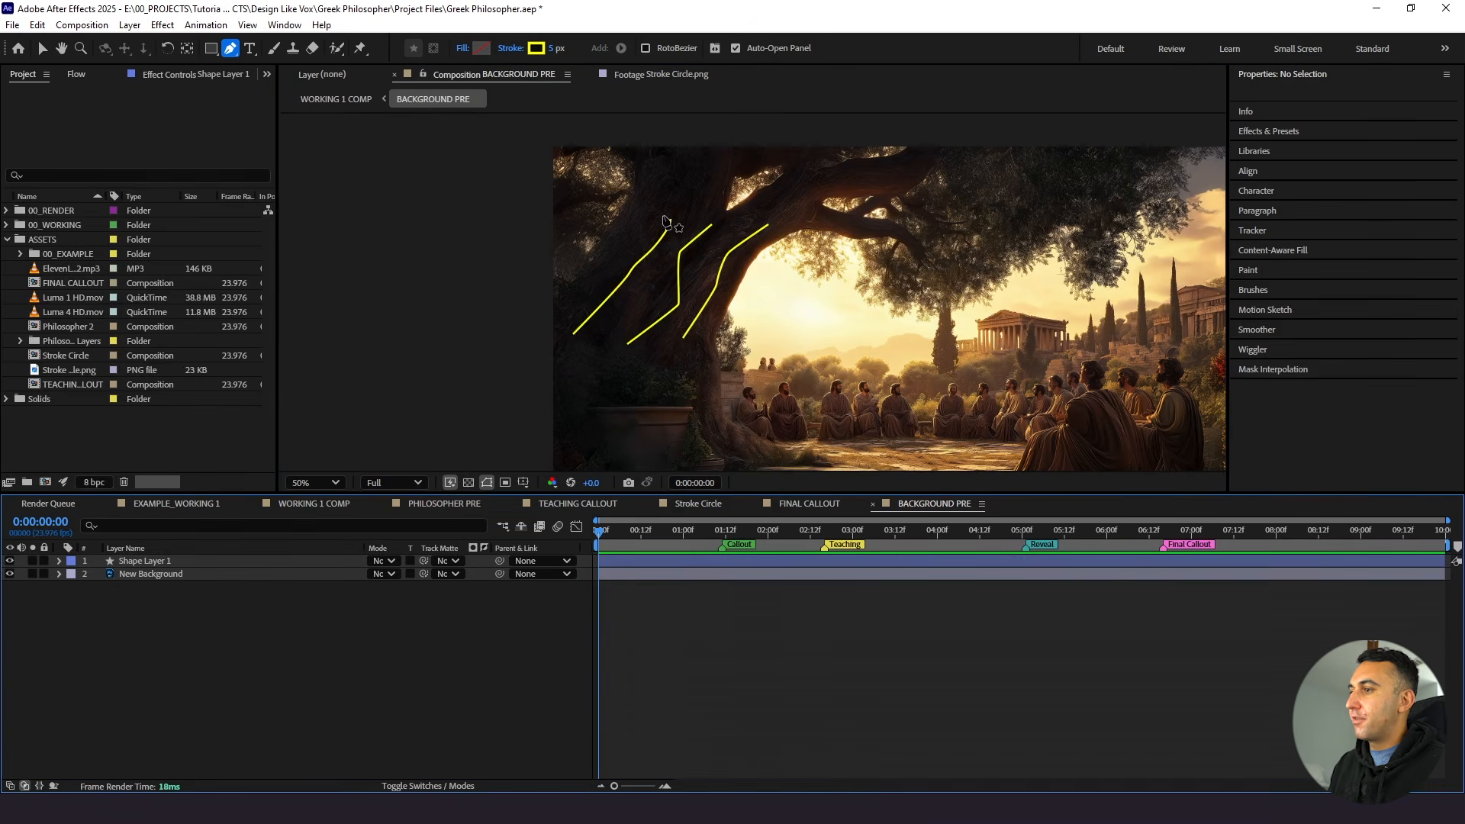
Add a fourth curved line to the shape layer, running from the image's left edge up past its top edge
click(263, 561)
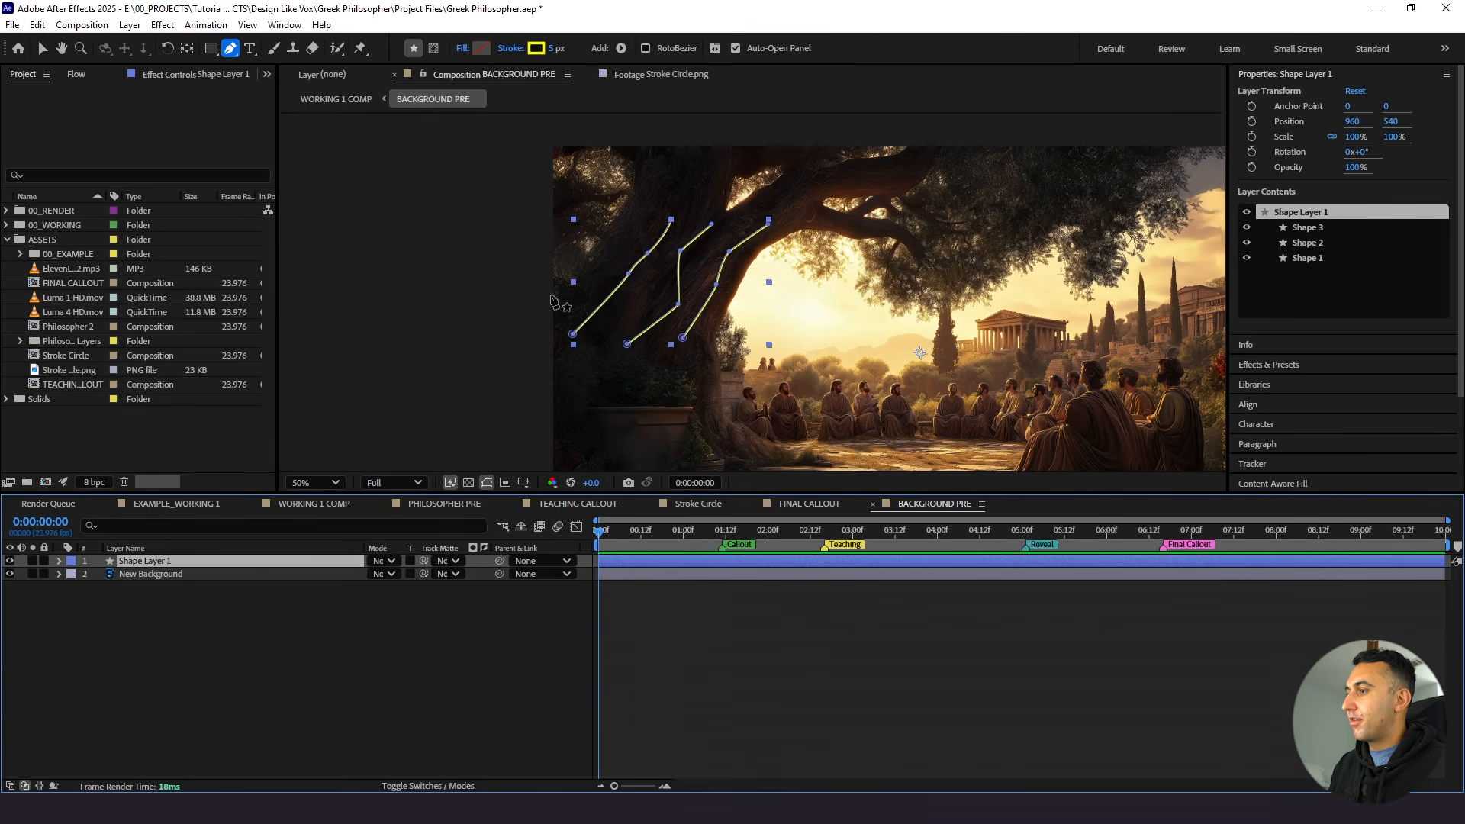
click(544, 303)
drag(634, 189, 607, 136)
click(266, 615)
click(259, 562)
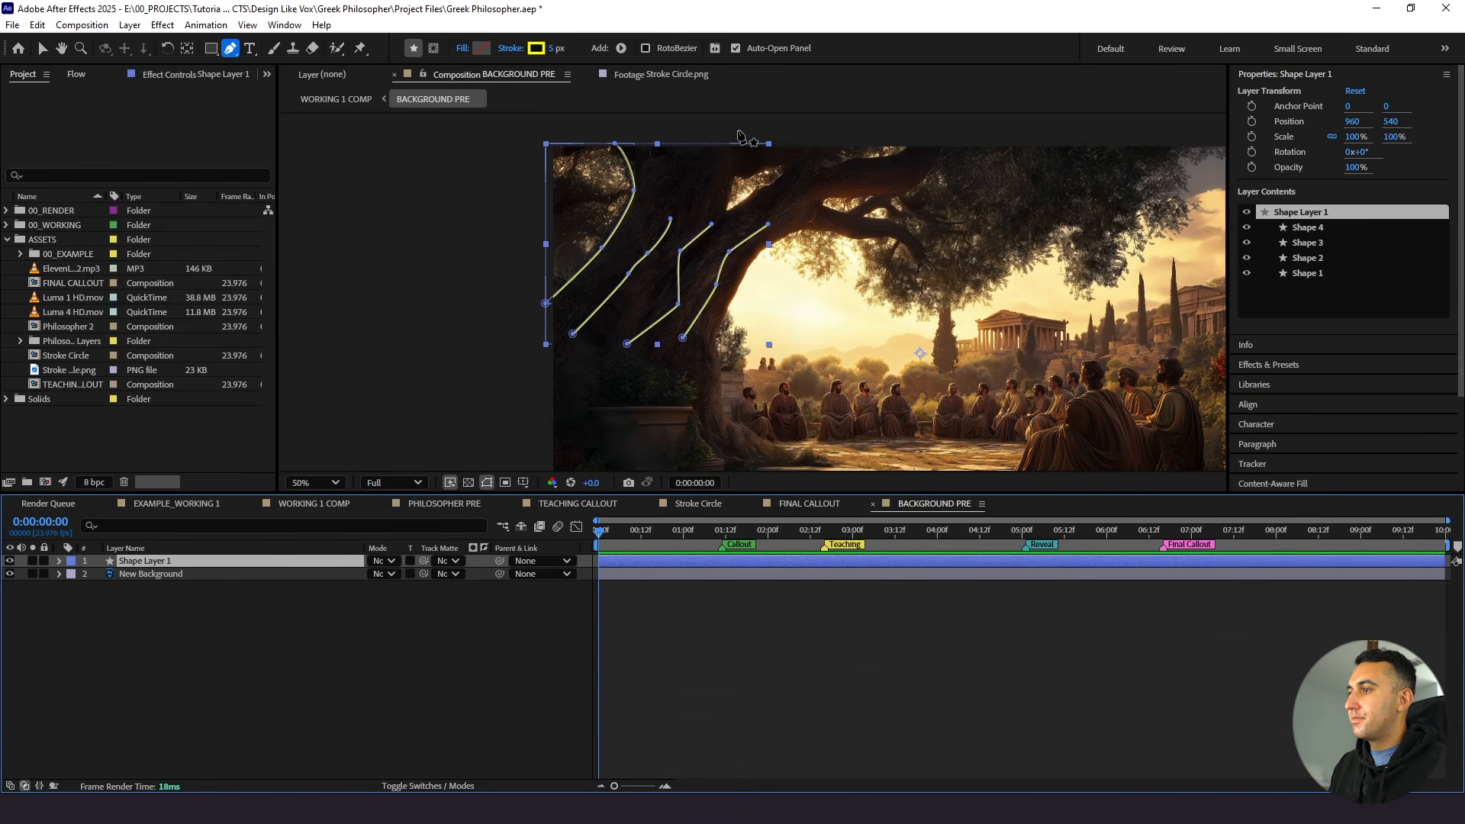
Draw a V-shaped line in the tree's fork, with both ends running up past the image's top edge
click(737, 129)
click(725, 212)
drag(790, 169, 801, 156)
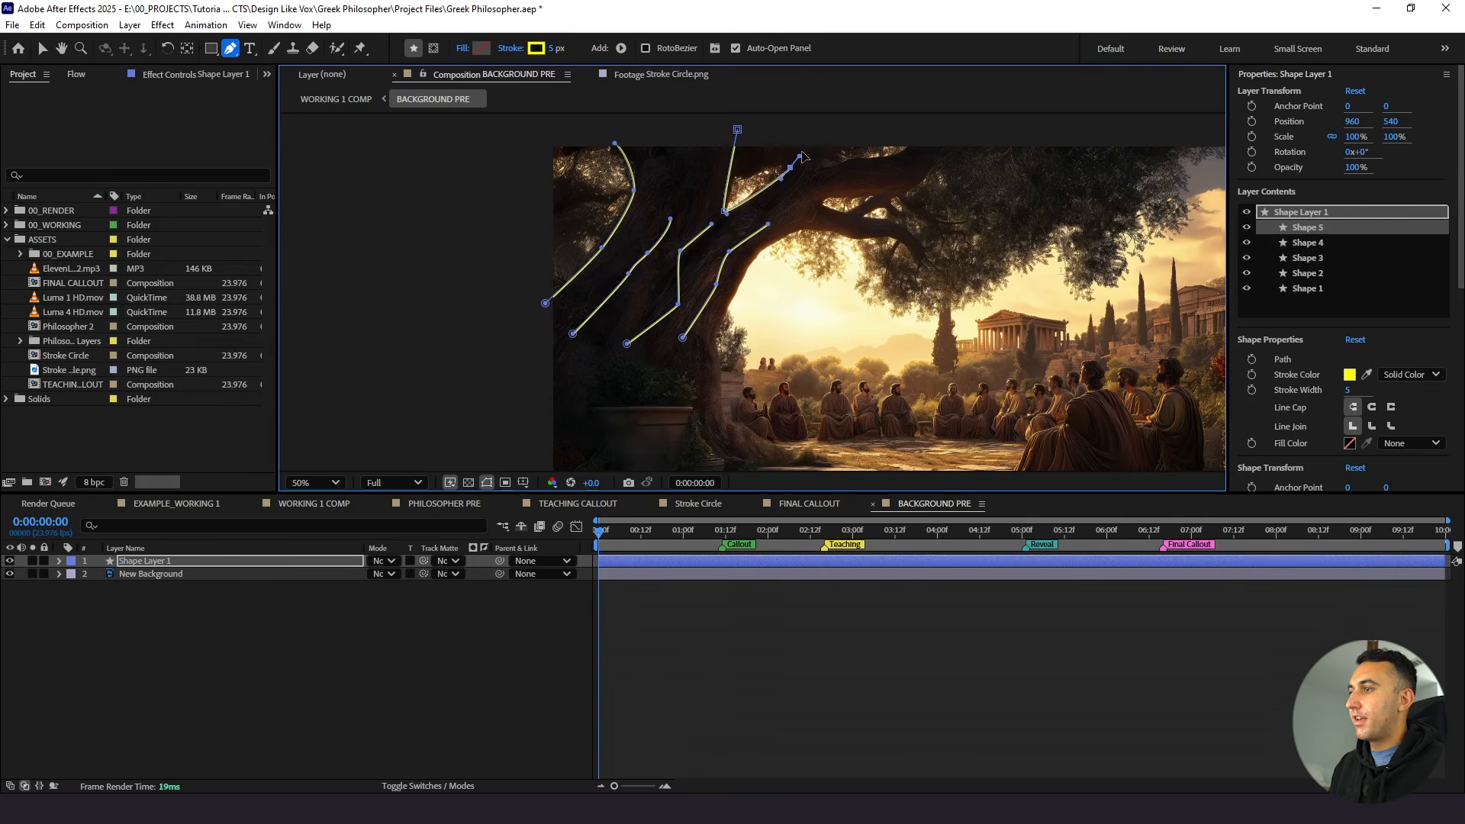
click(294, 603)
click(283, 561)
Add a smaller angled line in the same shape layer, on the upper branch to the right of the V-shaped line
click(842, 138)
click(821, 167)
click(880, 157)
click(913, 140)
click(263, 640)
click(263, 561)
Draw a long curved line from the root on the ground, up the trunk's inner edge and along the branch's underside
click(833, 462)
drag(749, 433, 734, 425)
drag(715, 341, 717, 321)
drag(746, 268, 757, 254)
drag(793, 232, 814, 230)
click(873, 238)
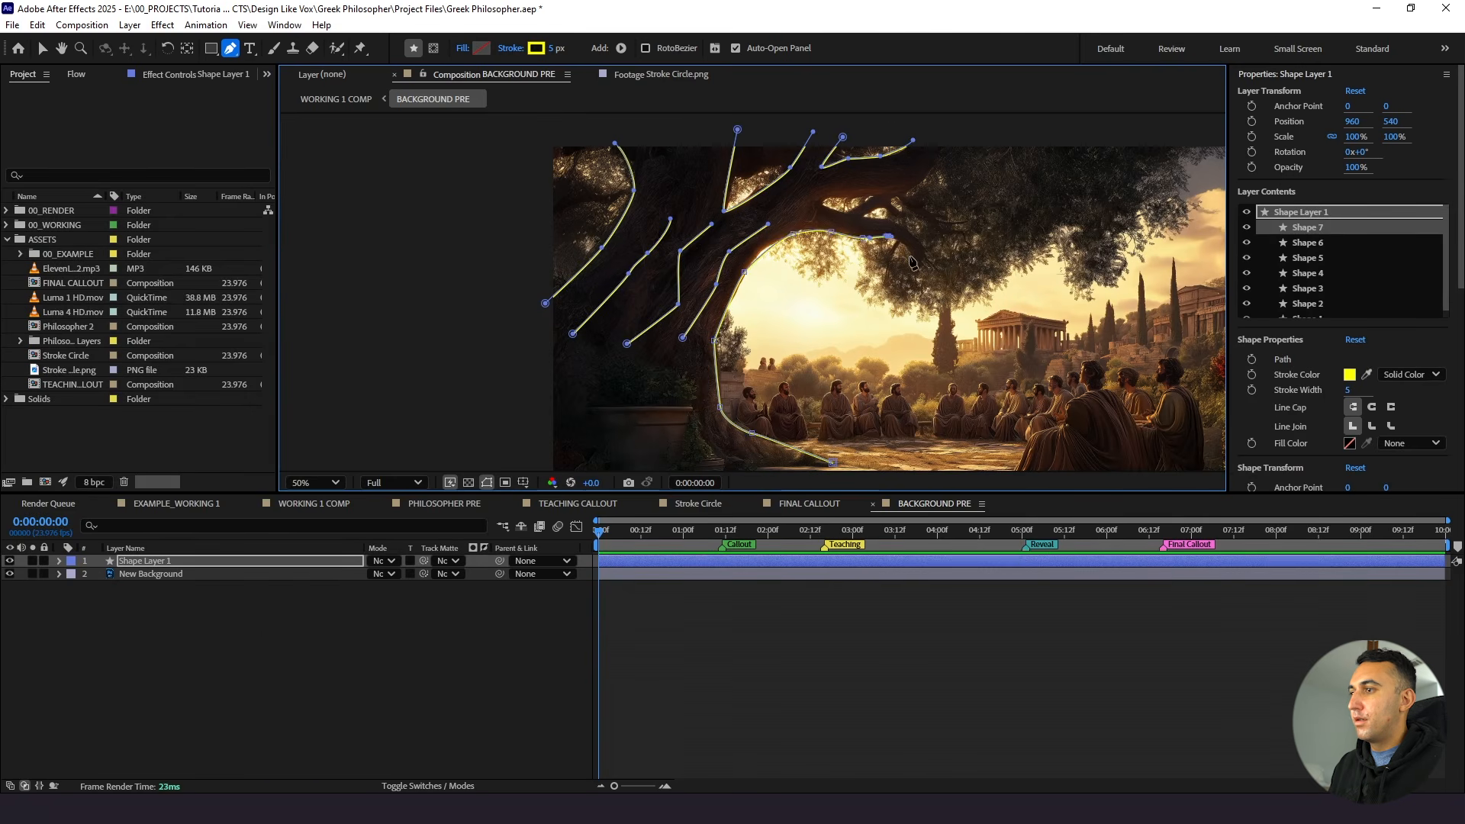
click(909, 253)
click(229, 614)
click(219, 562)
Trace the rim and both sloping sides of the pot below the tree in the same shape layer
click(678, 410)
click(705, 335)
mouse_move(677, 463)
mouse_down()
mouse_move(687, 391)
mouse_move(611, 321)
mouse_move(559, 314)
mouse_up()
click(602, 338)
click(622, 412)
click(435, 592)
click(335, 562)
Outline two flat stones in the foreground of the path as separate closed shapes
click(145, 561)
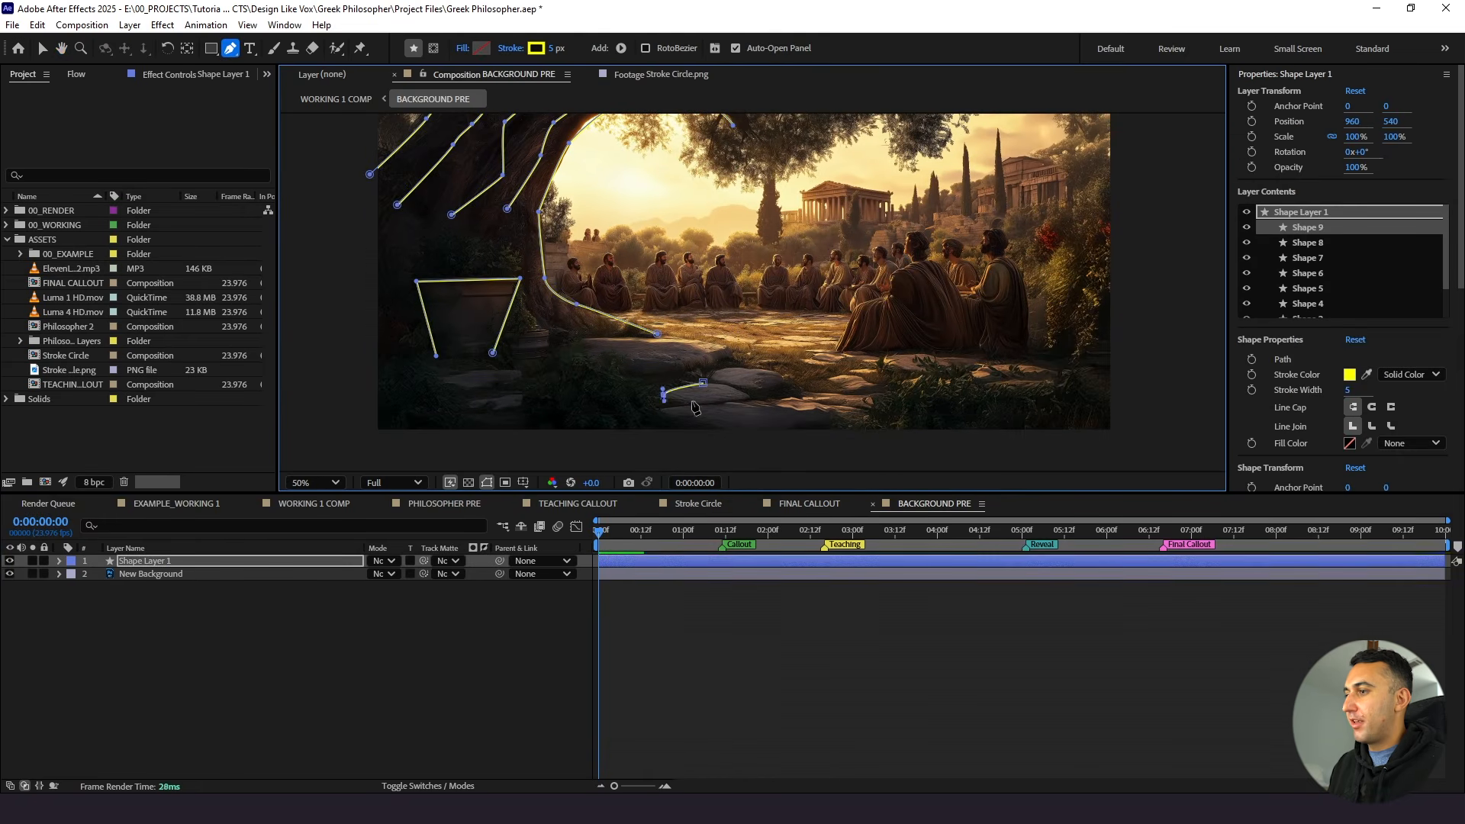
click(346, 601)
click(145, 561)
click(857, 374)
click(877, 389)
click(845, 392)
click(827, 377)
click(244, 608)
Outline the sunlit patch of paving in the middle of the path in Shape Layer 1
click(145, 560)
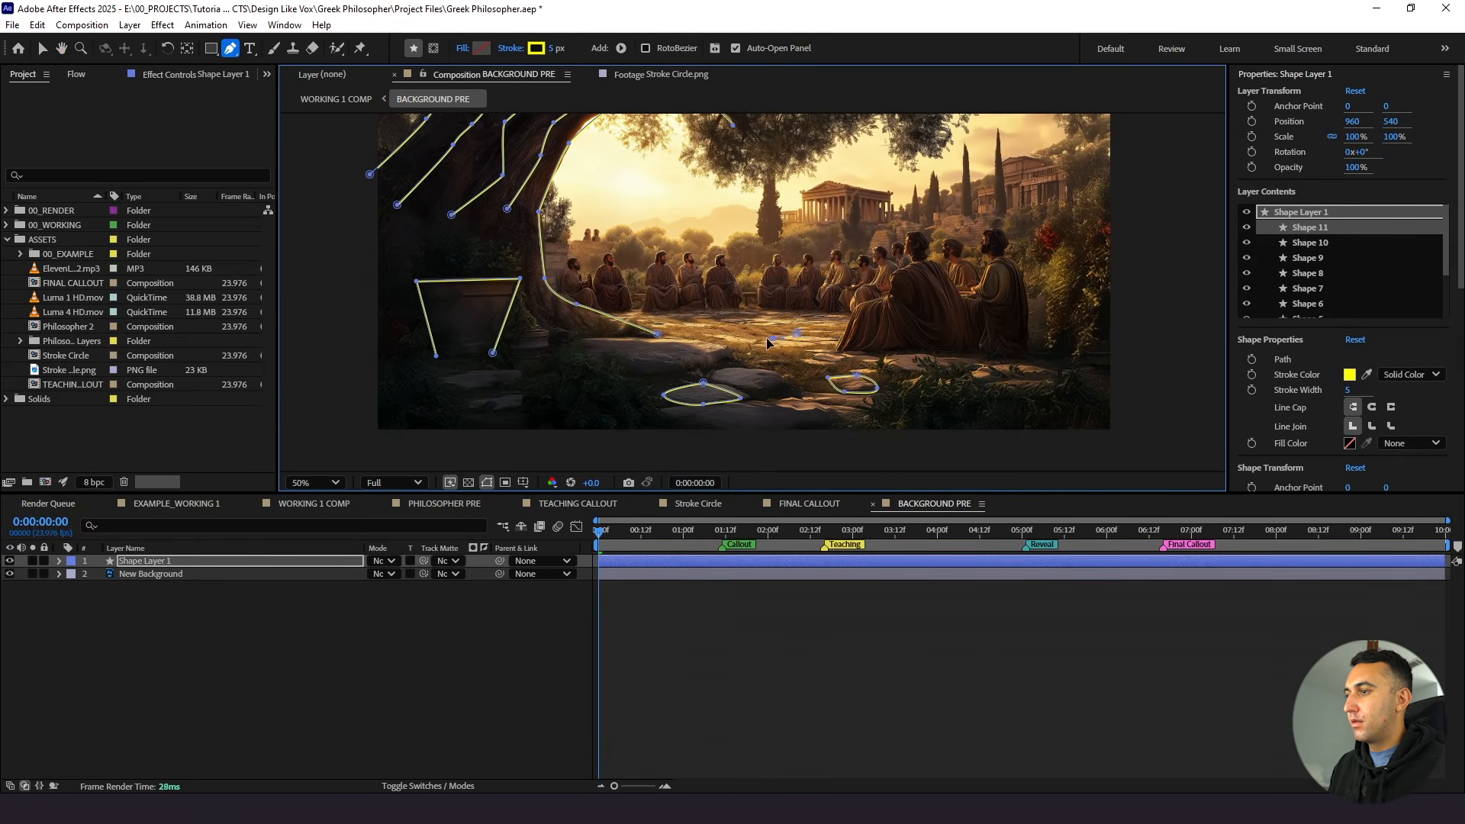
click(796, 333)
click(346, 609)
click(145, 560)
Draw a wavy line along the foreground rocks and foliage, from the image's right edge down to its bottom edge
drag(700, 298, 764, 309)
click(1097, 410)
drag(1031, 398, 968, 396)
drag(939, 381, 875, 439)
click(276, 598)
Set the stroke width to 3 px and trace the top of the stone wall behind the seated men
drag(644, 275, 778, 327)
click(145, 560)
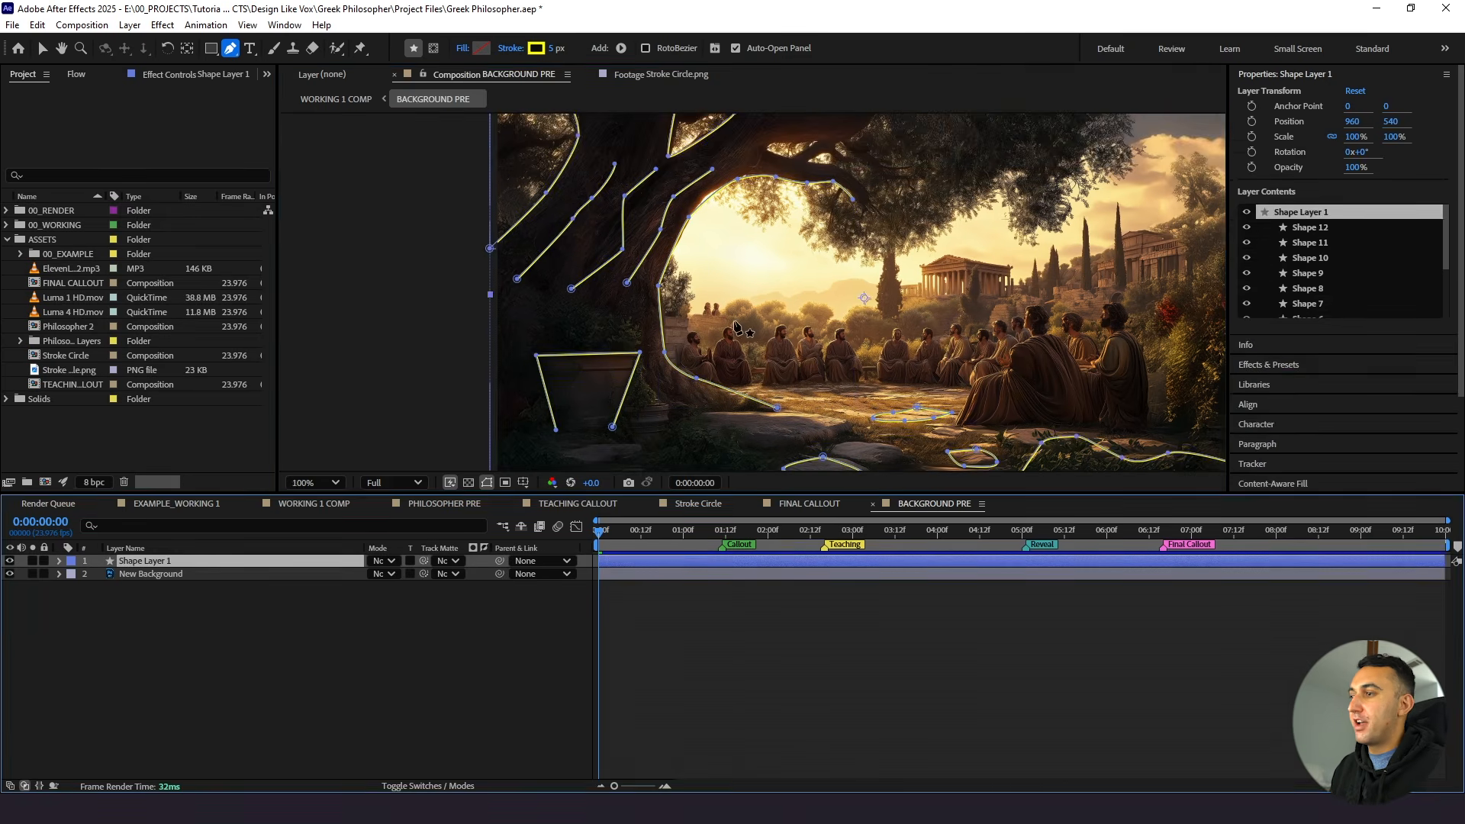
scroll(672, 317, up, 2)
click(556, 48)
text(3)
key(Return)
click(634, 302)
click(728, 315)
click(748, 294)
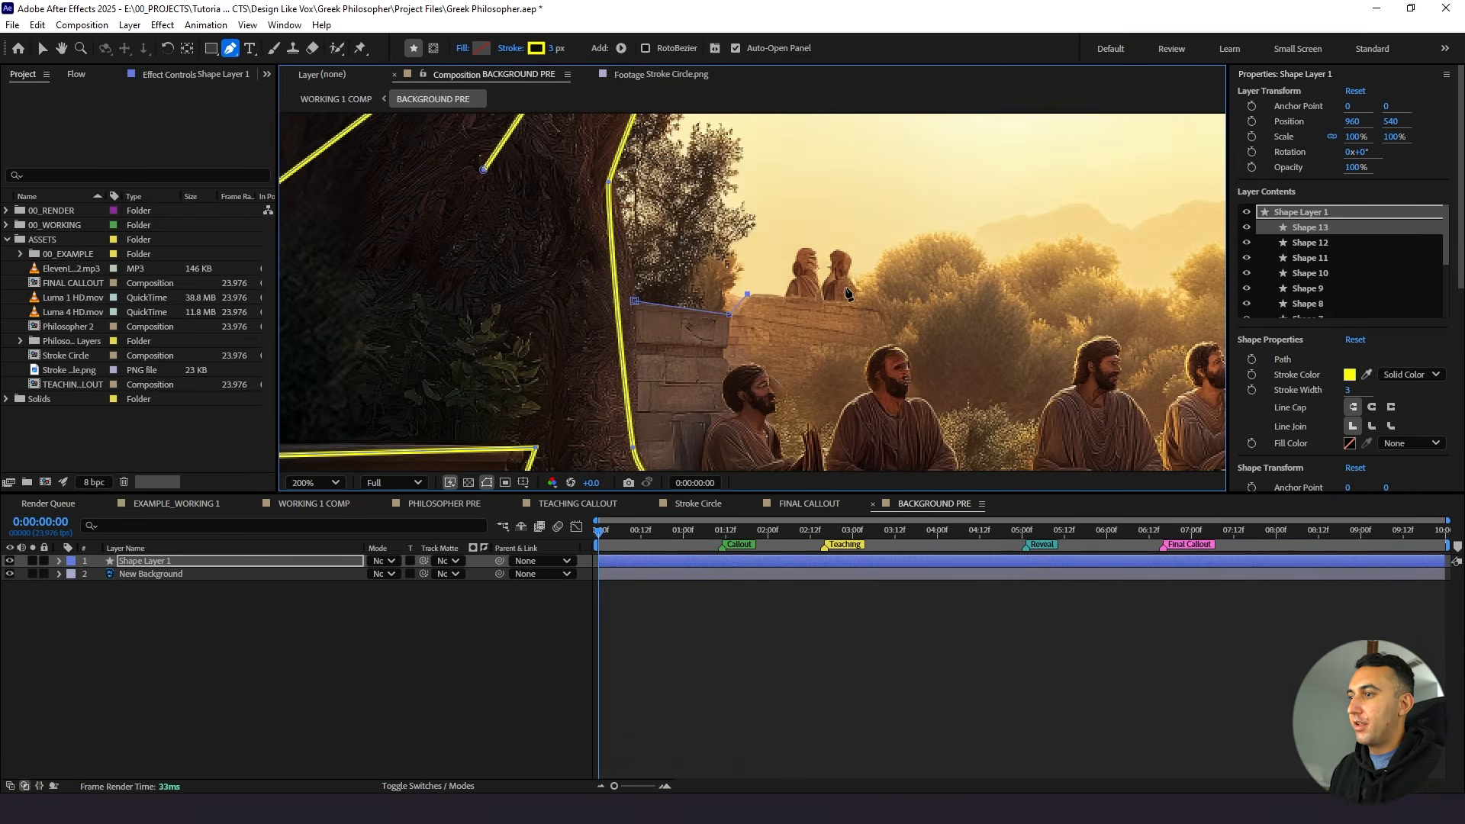
click(869, 298)
click(896, 337)
click(534, 620)
Outline the leftmost seated man, beside the tree trunk, in the shape layer
drag(1016, 260, 890, 219)
scroll(889, 219, down, 1)
drag(820, 294, 654, 312)
drag(691, 264, 685, 244)
scroll(685, 245, down, 1)
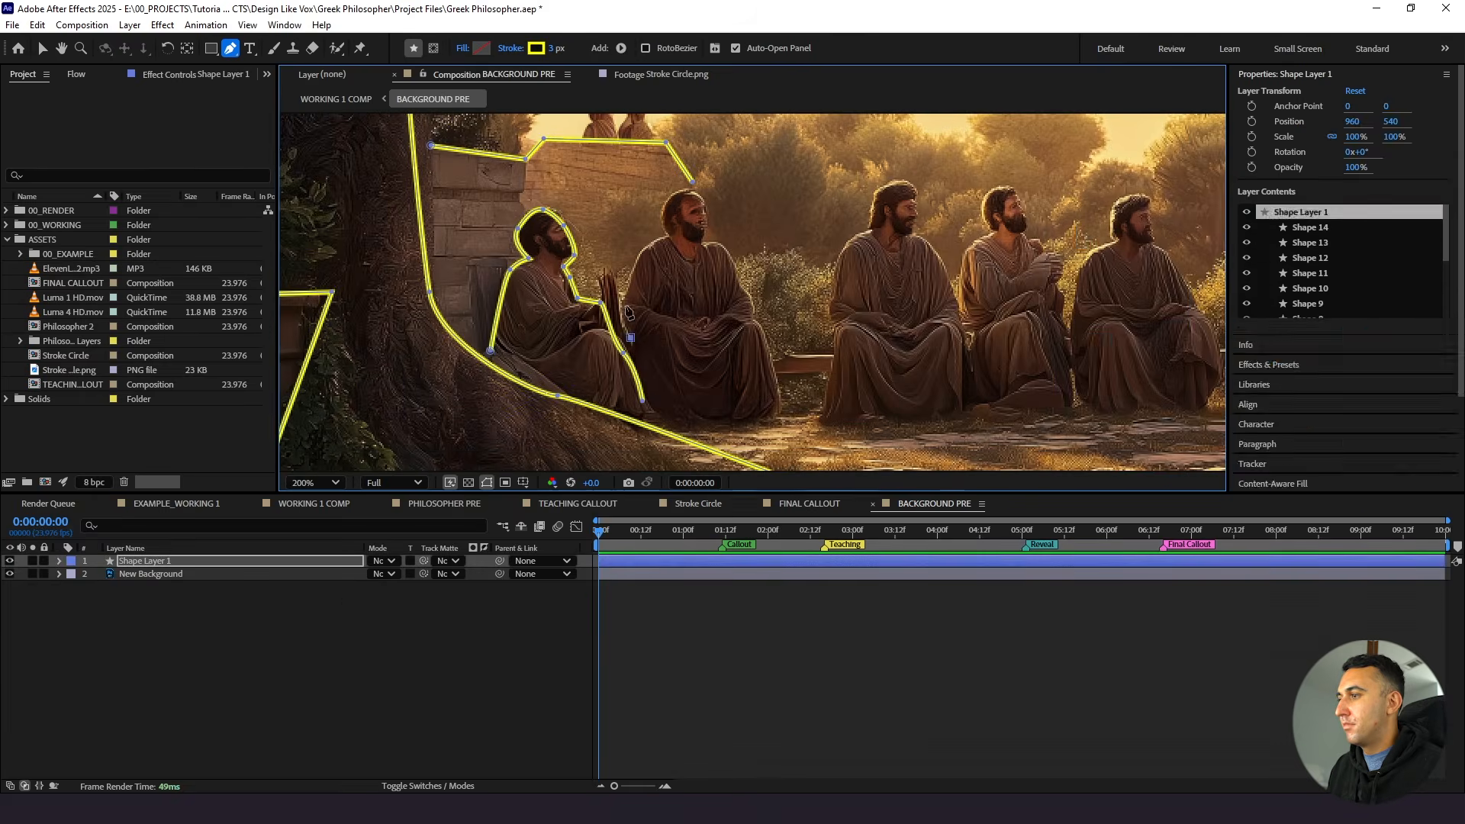
Outline the second seated man from the left, around his head and down both sides of his robe
click(731, 263)
click(744, 291)
click(754, 316)
click(769, 352)
click(776, 417)
Outline the third, fourth and fifth seated men from the left as separate shapes
click(792, 174)
click(829, 174)
click(868, 394)
click(813, 266)
click(828, 375)
click(822, 276)
click(907, 216)
click(946, 279)
click(957, 390)
Outline the sixth and seventh seated men, to the right of the gap in the row
click(735, 371)
click(795, 173)
click(857, 230)
click(842, 380)
click(720, 266)
click(761, 194)
click(845, 220)
click(834, 281)
Outline the eighth seated man from the left in the shape layer
click(685, 303)
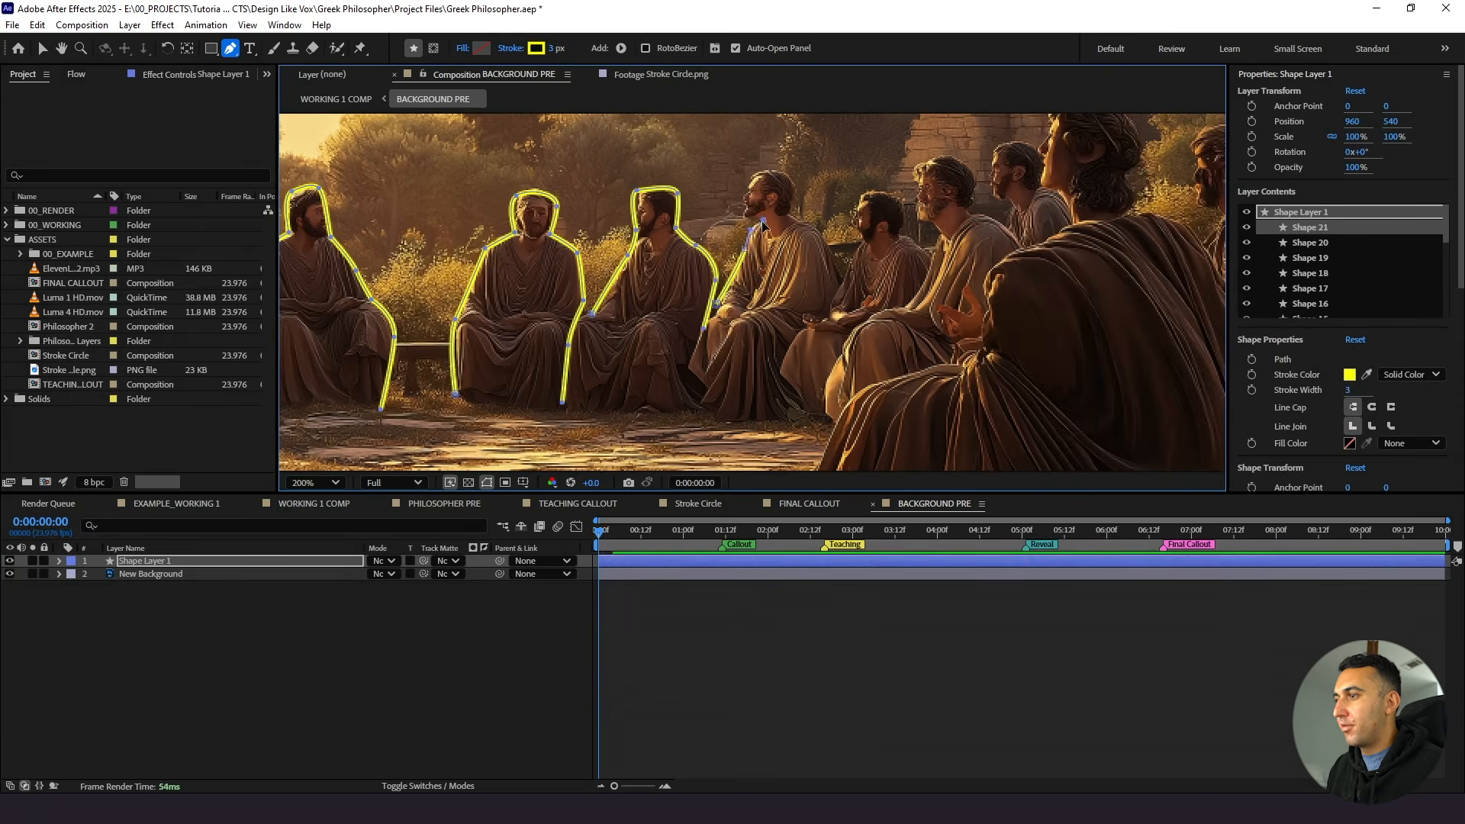
click(805, 272)
click(349, 588)
click(349, 578)
Outline the three partly hidden men between the eighth man and the large cloaked figure as separate shapes
drag(781, 192, 717, 285)
click(735, 202)
click(780, 210)
click(242, 588)
click(229, 573)
click(198, 561)
click(289, 587)
click(198, 560)
click(850, 178)
click(314, 605)
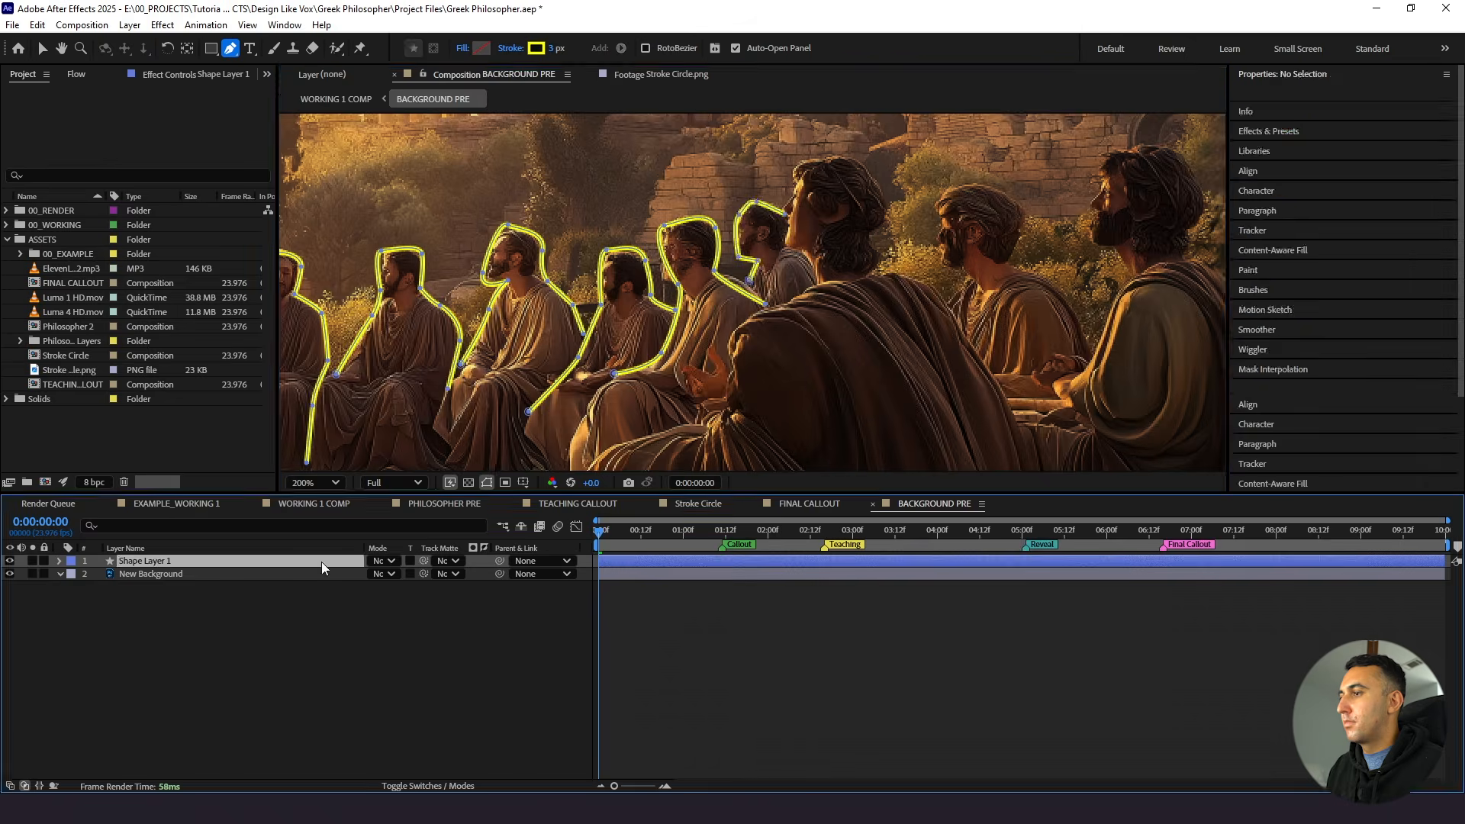
Outline the large cloaked figure in front, from his robe over his head and down his back
click(198, 561)
scroll(752, 292, down, 1)
click(676, 385)
click(711, 300)
click(790, 228)
click(884, 206)
click(900, 236)
click(943, 337)
Set the stroke width to 5 px and outline the two remaining men to the right of the large cloaked figure
click(556, 48)
click(816, 301)
click(863, 222)
click(933, 384)
click(145, 561)
click(780, 222)
click(835, 240)
Draw a line along the ridge of the distant mountains on the horizon in the shape layer
scroll(710, 287, up, 1)
mouse_move(534, 191)
mouse_down()
mouse_move(710, 287)
mouse_move(770, 251)
mouse_up()
click(145, 561)
click(532, 294)
click(746, 250)
click(788, 229)
click(874, 203)
Trace the roof and sides of the columned temple in the distance as a new shape
drag(992, 236, 755, 287)
click(145, 561)
click(800, 287)
click(818, 221)
click(833, 206)
click(864, 218)
drag(902, 252, 634, 218)
Trace the outline of the large building on the hillside to the right of the temple
click(334, 561)
drag(839, 229, 660, 297)
click(839, 146)
click(1133, 149)
click(260, 573)
click(586, 368)
click(589, 220)
key(ctrl+z)
Draw separate vertical lines up the cypress trees between the temple and the hillside building in Shape Layer 1
click(259, 561)
click(586, 369)
click(591, 215)
click(662, 330)
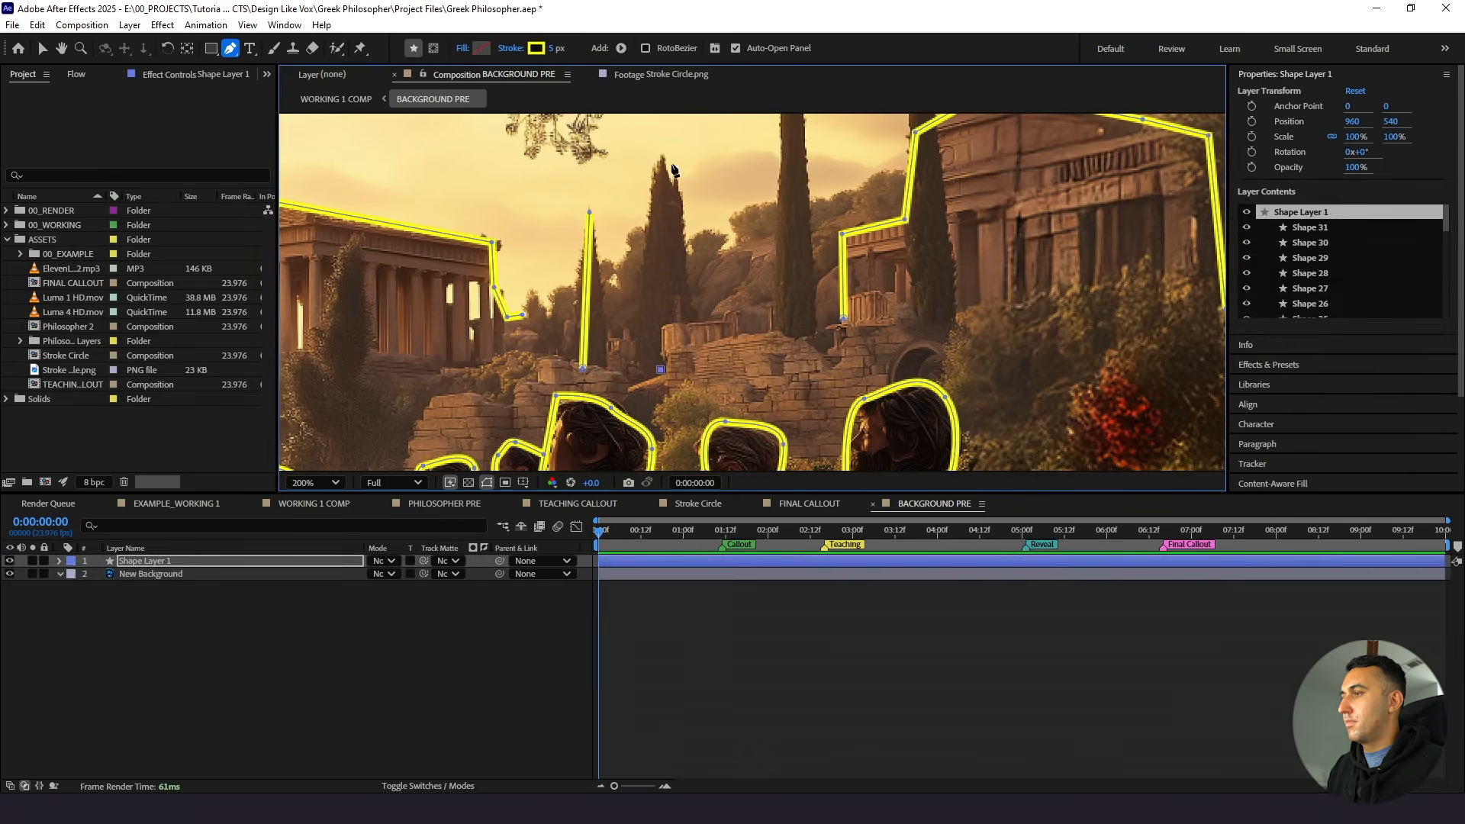
click(664, 164)
drag(826, 203, 807, 298)
click(778, 429)
click(842, 162)
Fit the whole composition in the viewer, switch to the Selection tool and deselect the shape layer
scroll(763, 305, down, 2)
key(g)
key(v)
key(shift+slash)
click(80, 610)
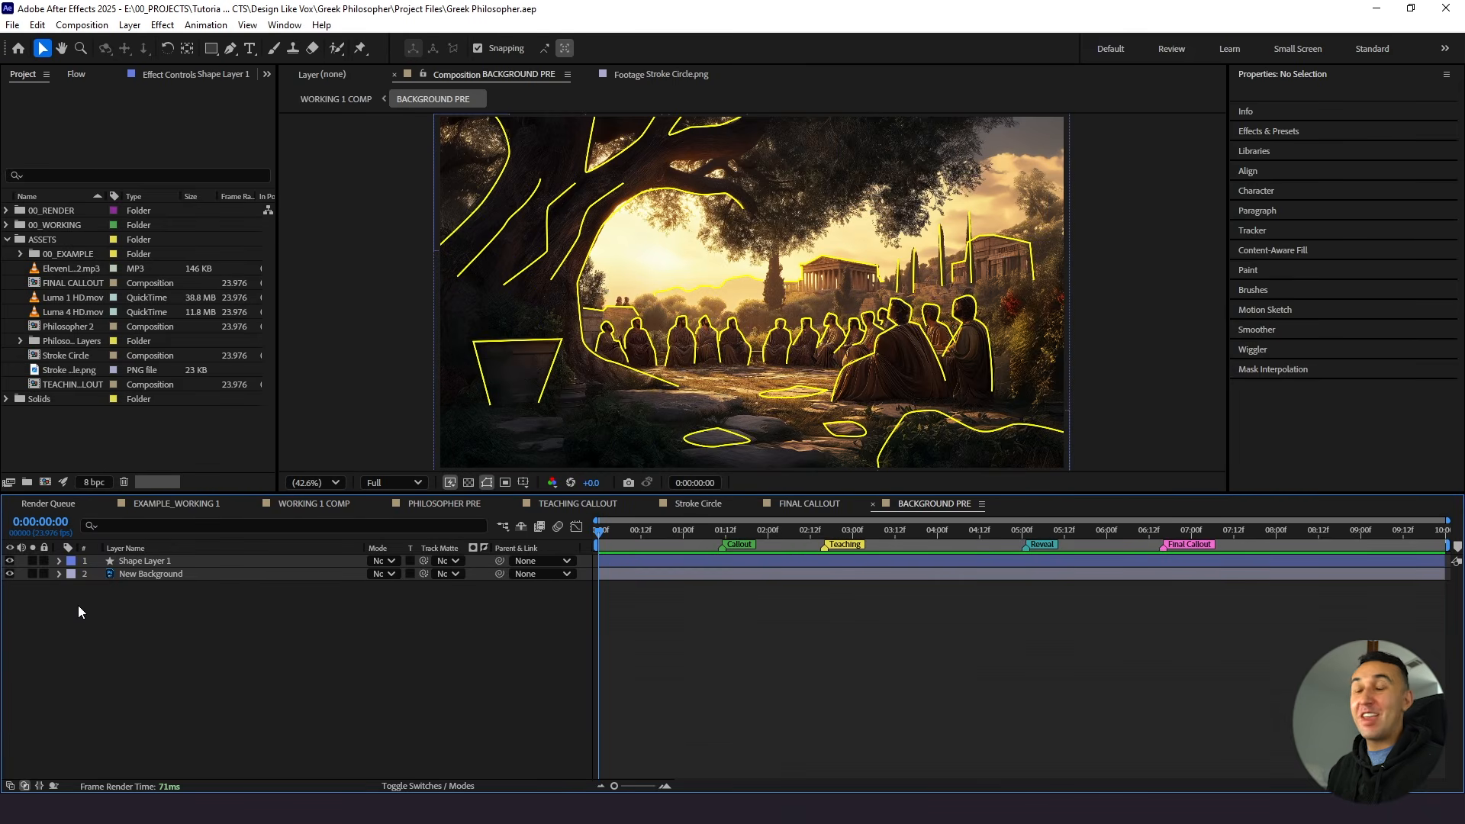
Add a Trim Paths operator to the contents of Shape Layer 1
click(59, 560)
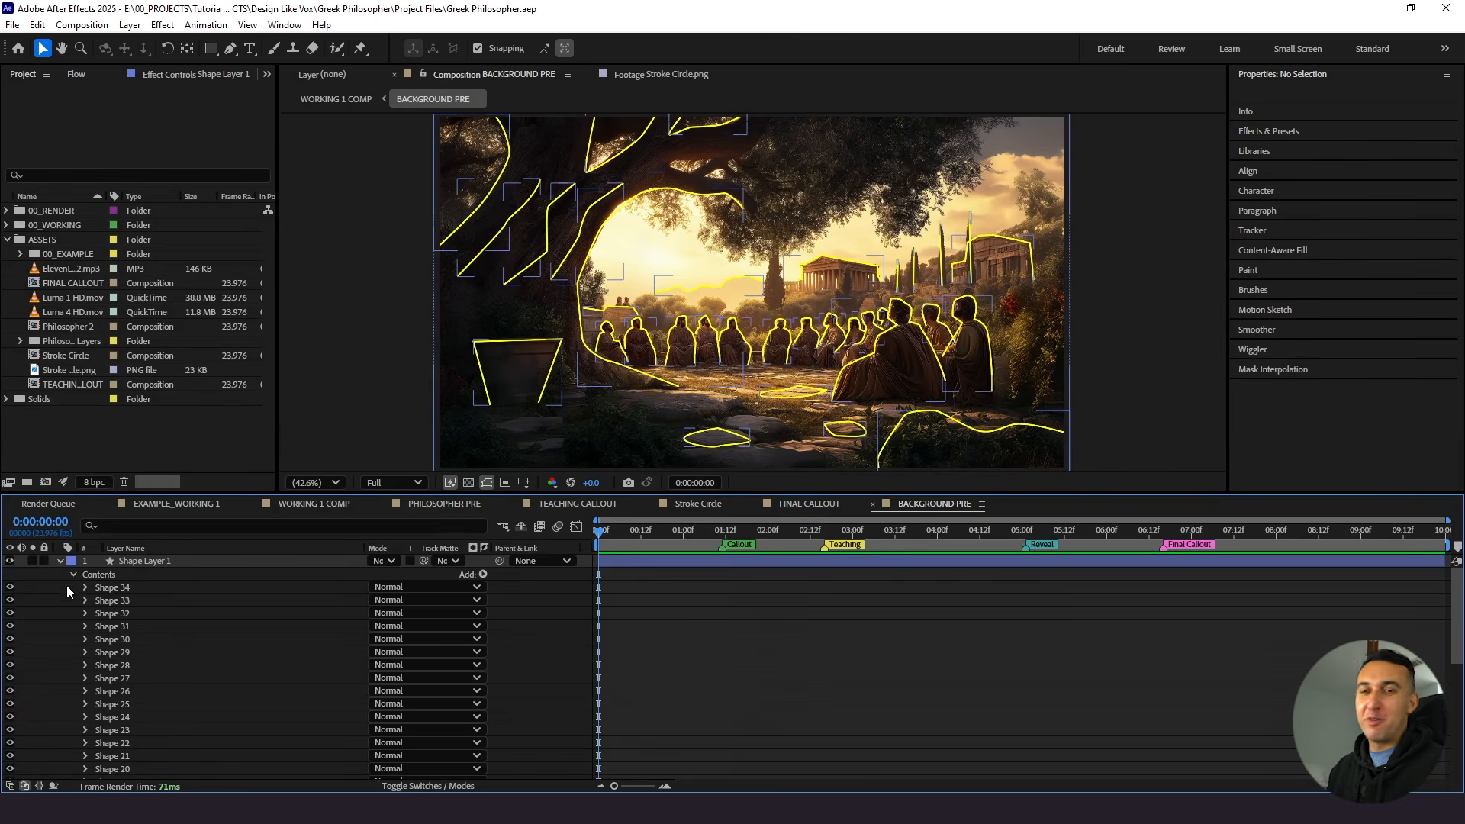
click(72, 574)
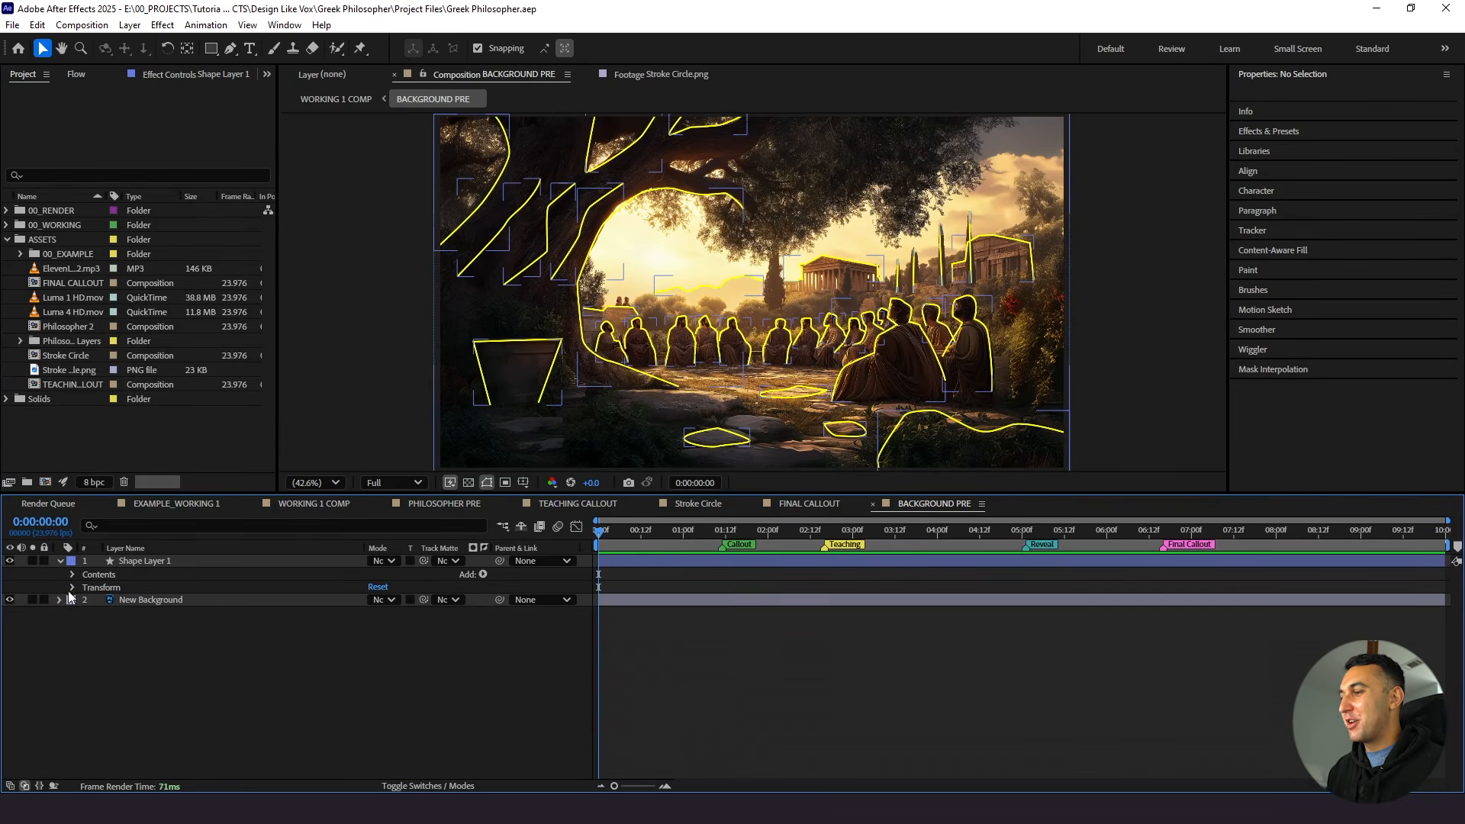
click(149, 561)
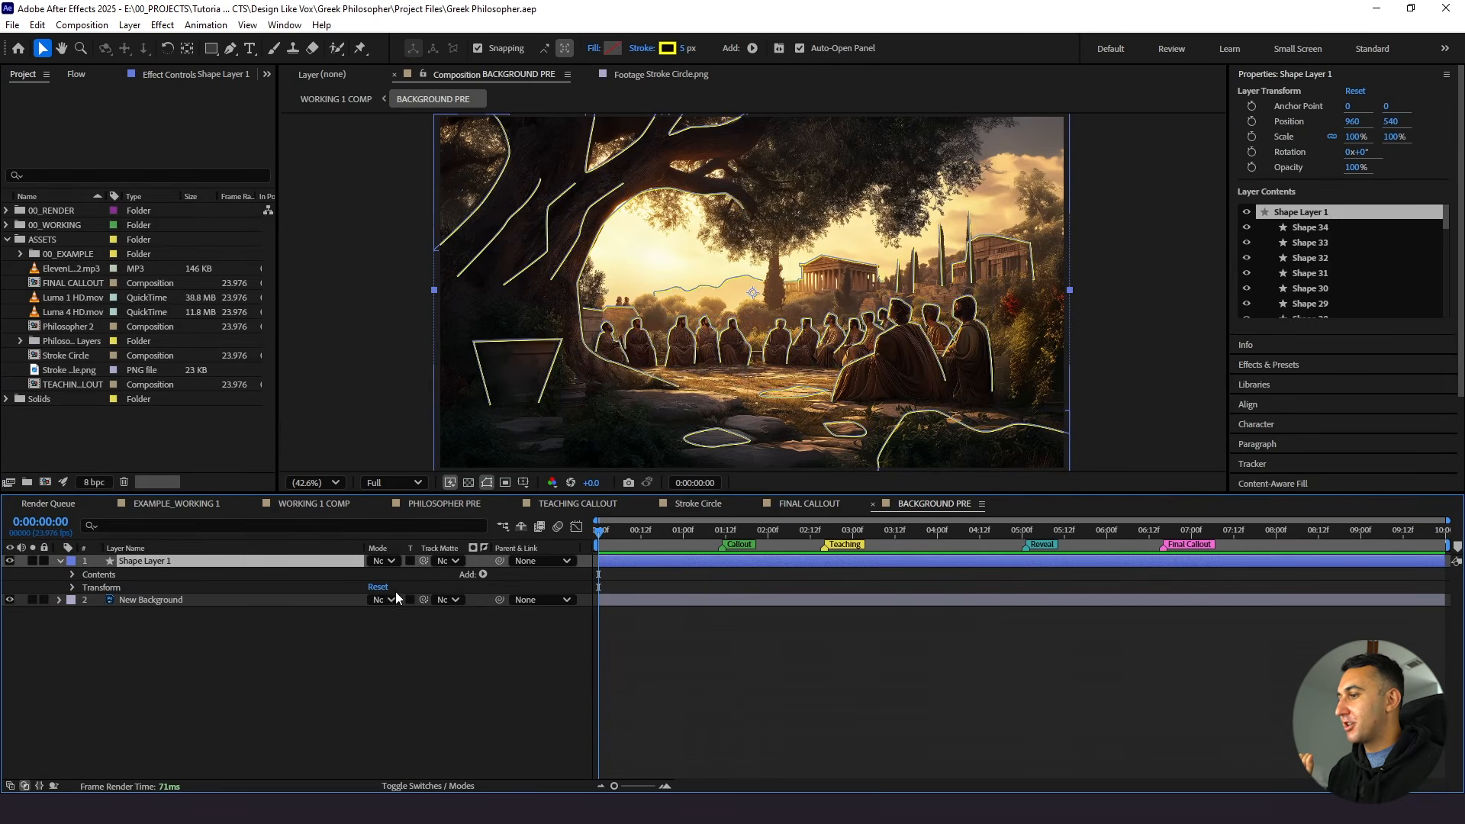
click(483, 575)
click(523, 507)
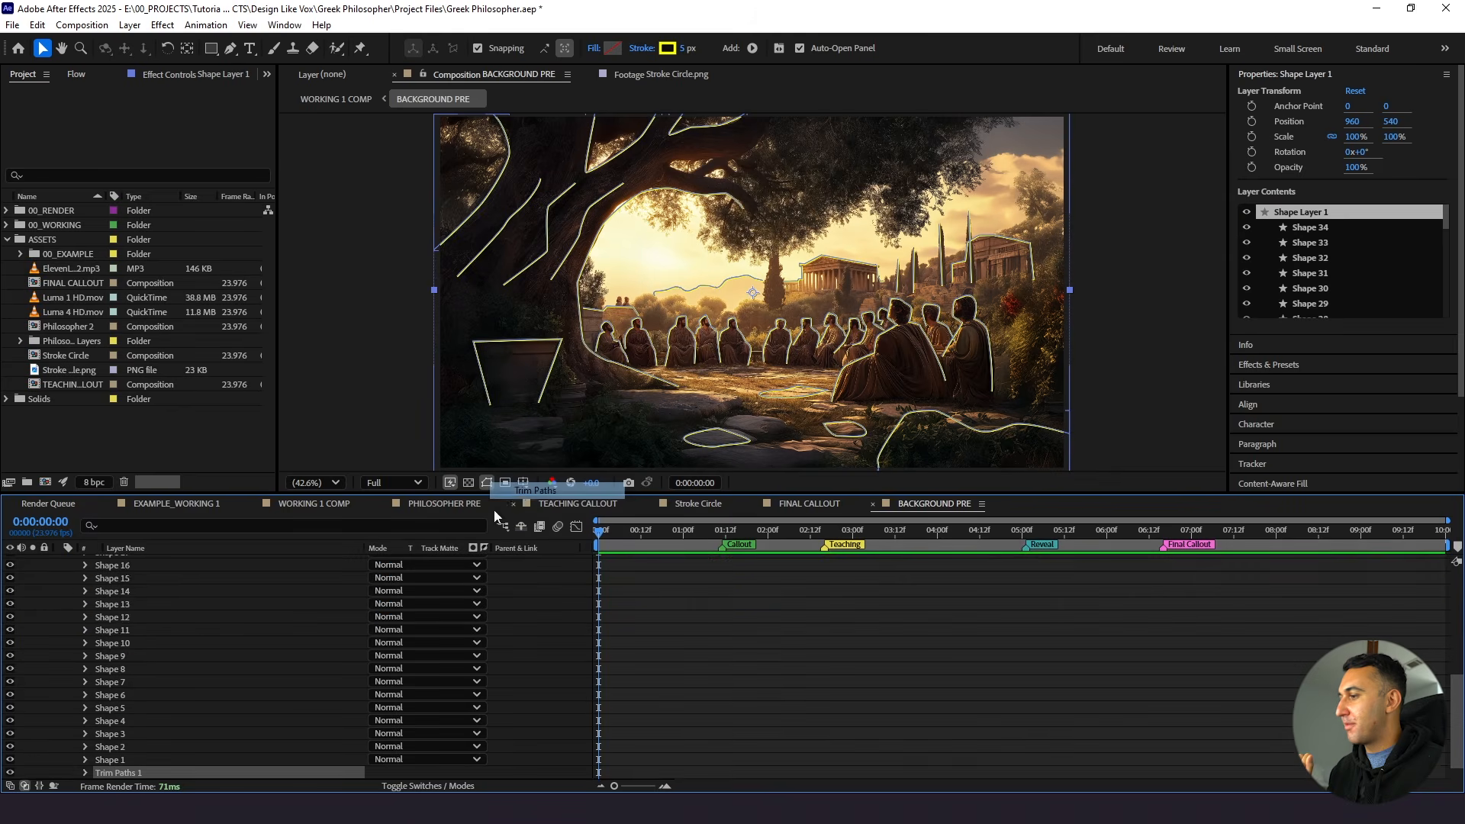
Set the Trim Paths End value to 0% and keyframe it at the first frame
scroll(169, 650, down, 1)
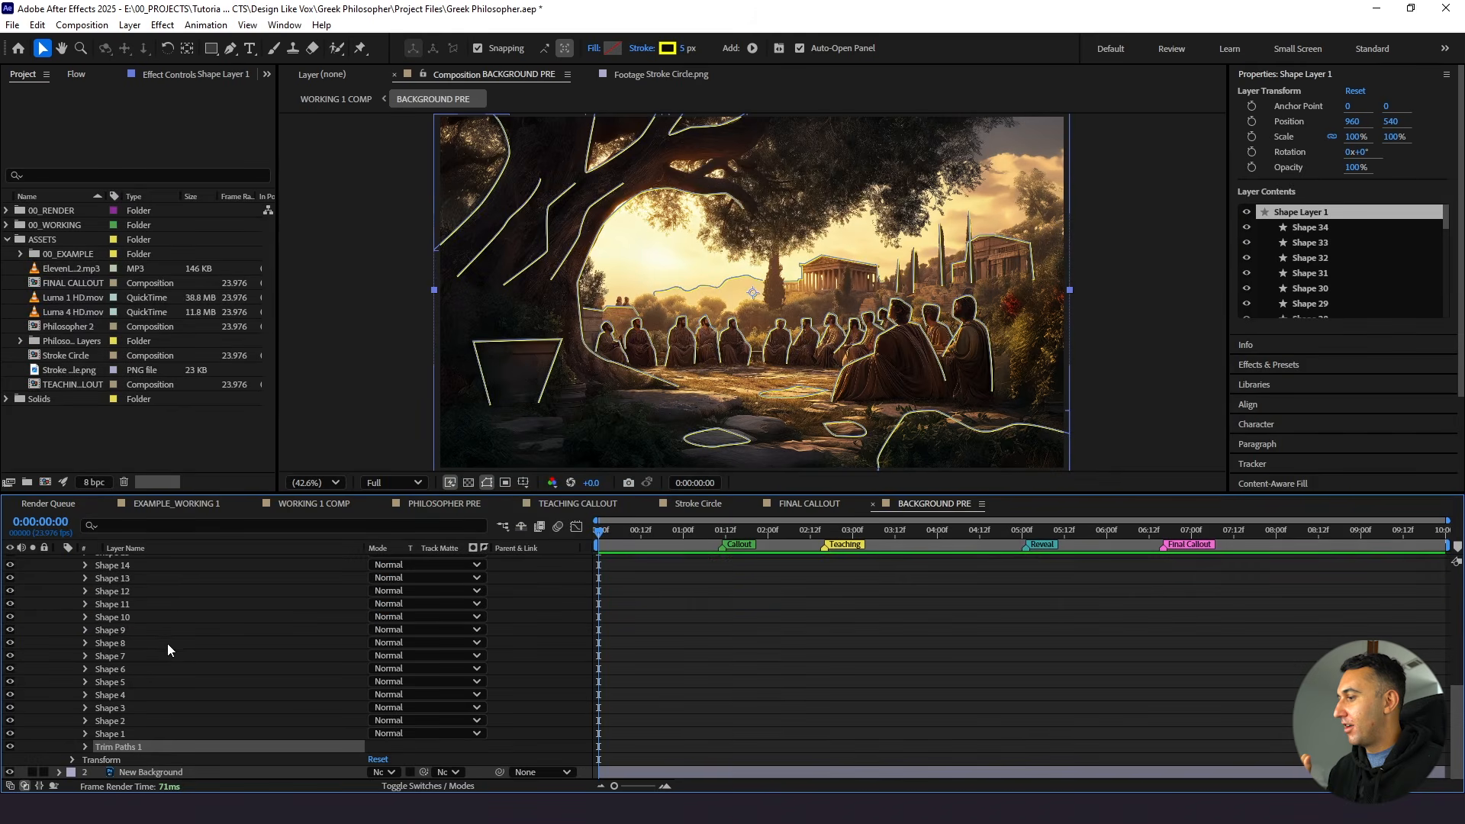
click(85, 747)
scroll(244, 754, down, 1)
drag(375, 746, 274, 760)
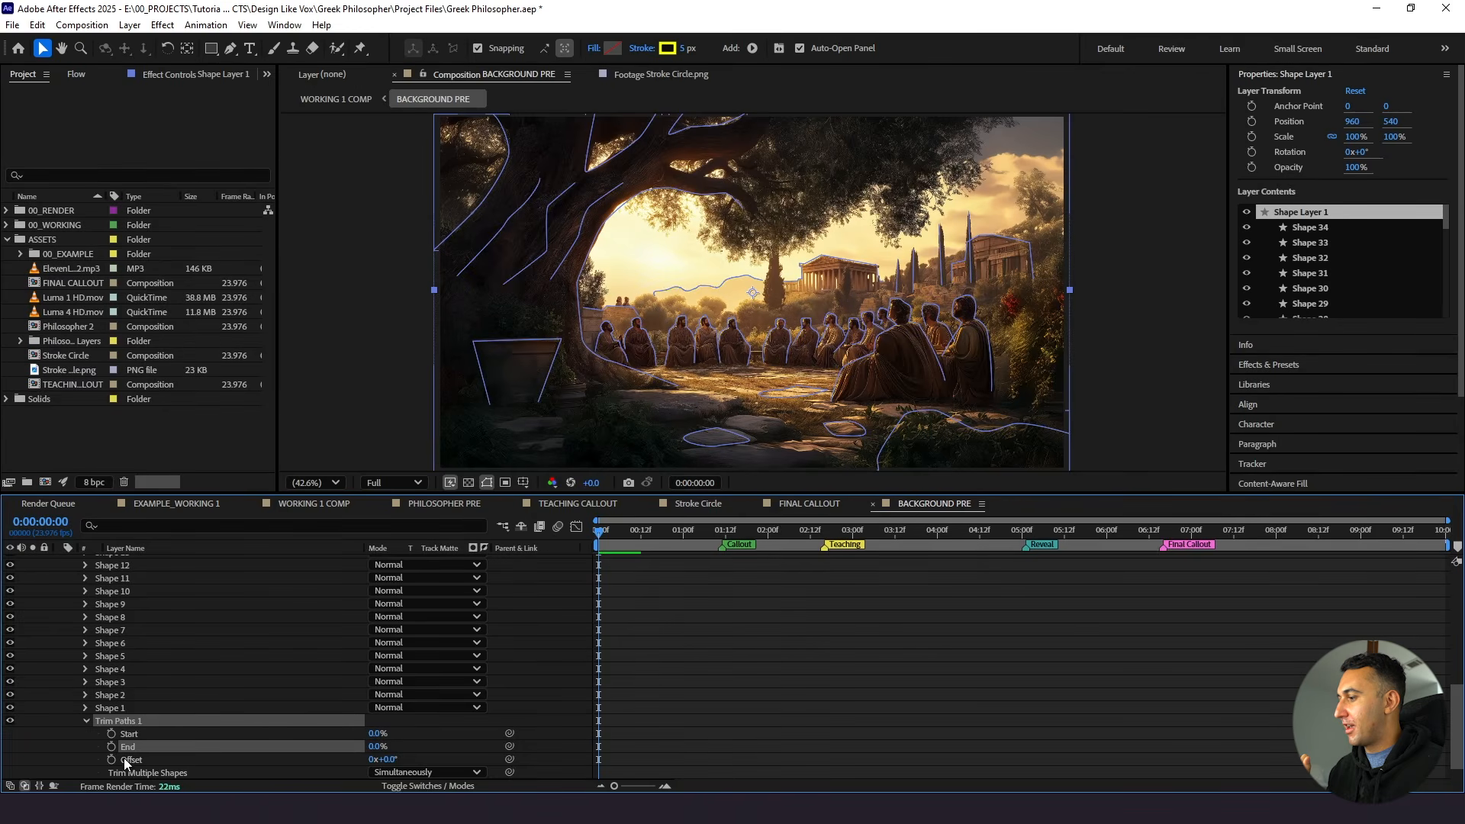
click(681, 604)
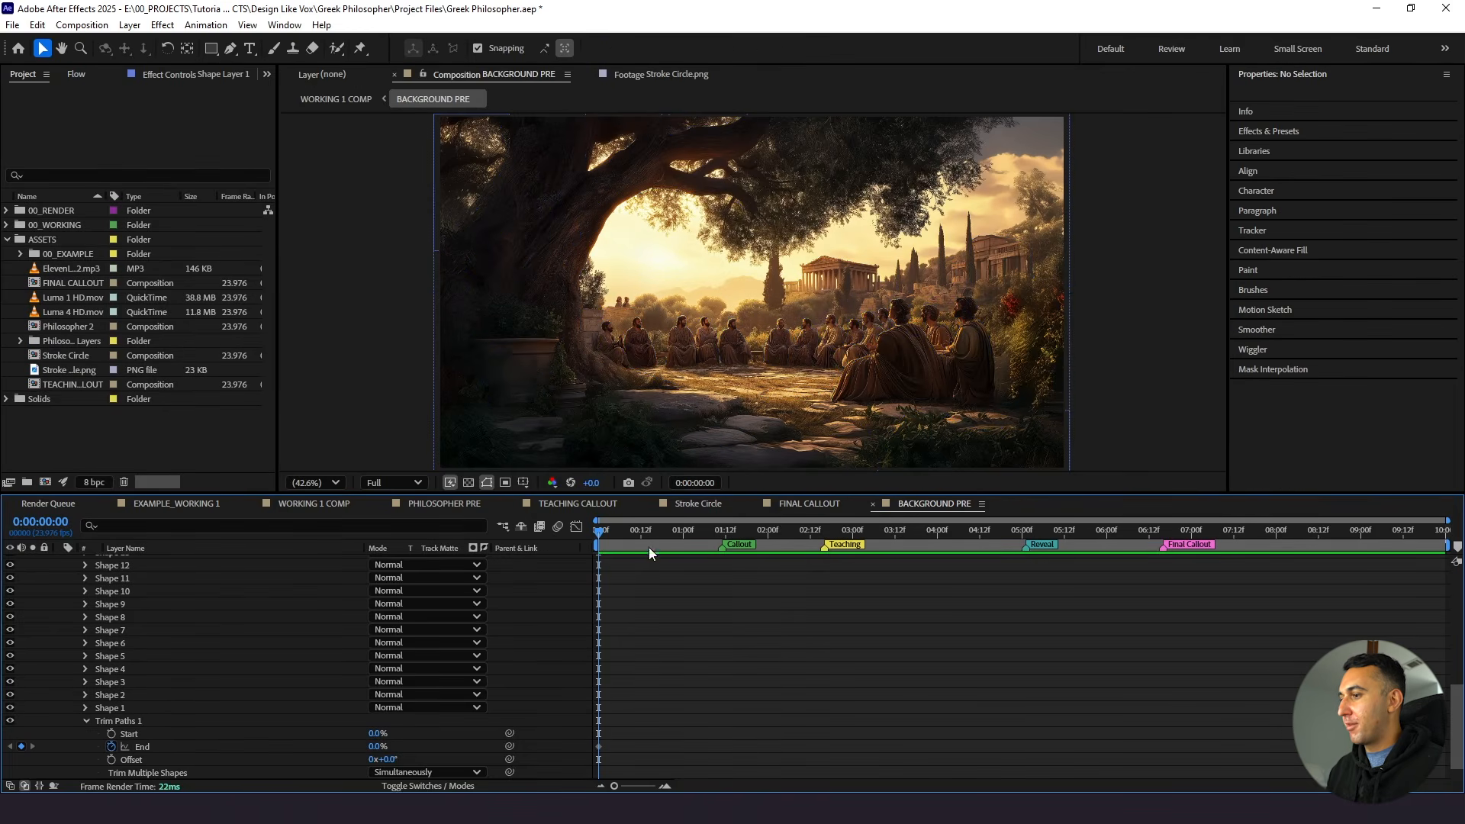
Keyframe the Trim Paths End value at 100% at the one-second point and preview the lines drawing on
drag(647, 530, 683, 538)
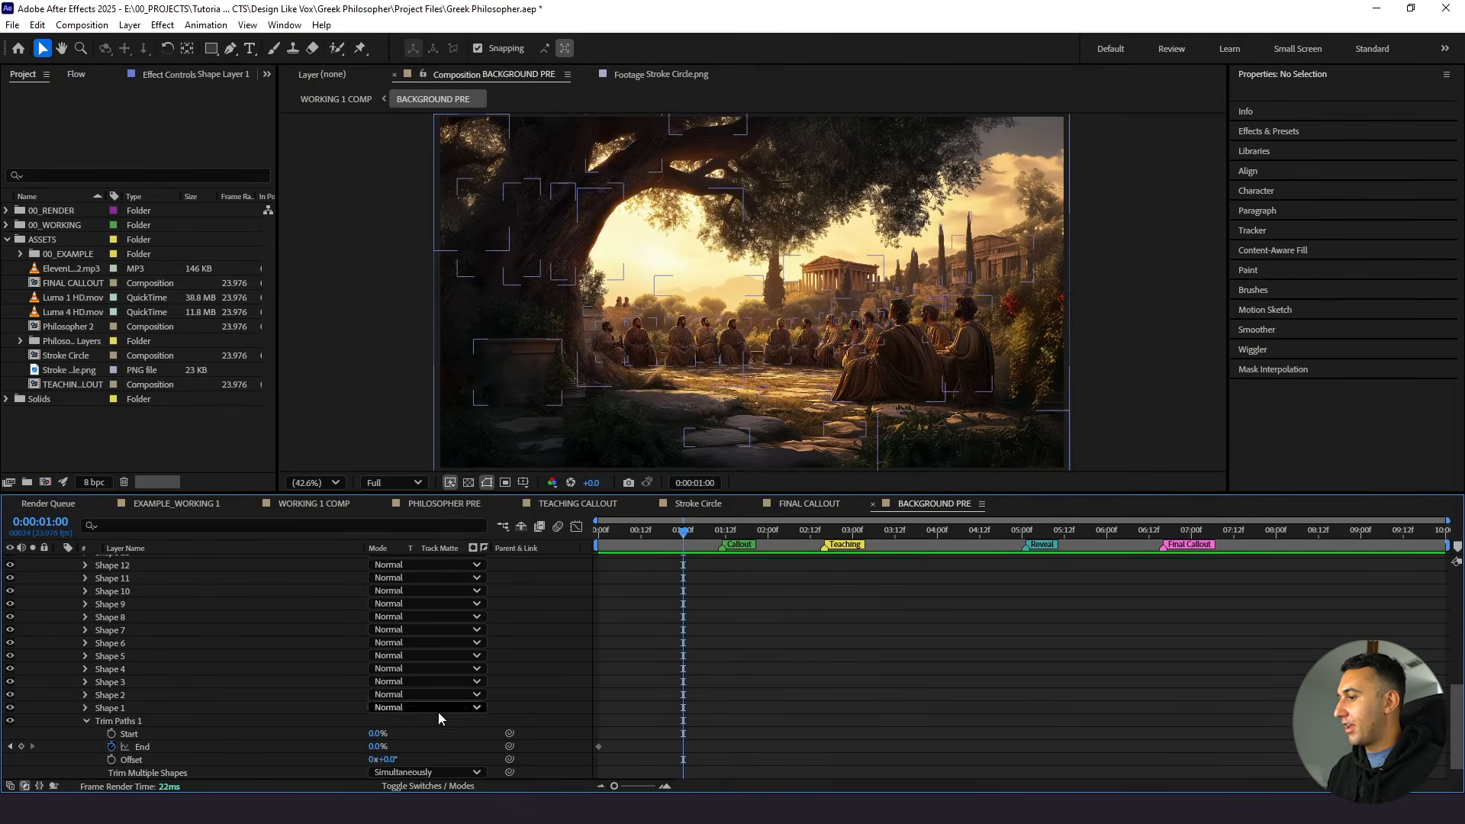
click(377, 747)
text(100)
key(Return)
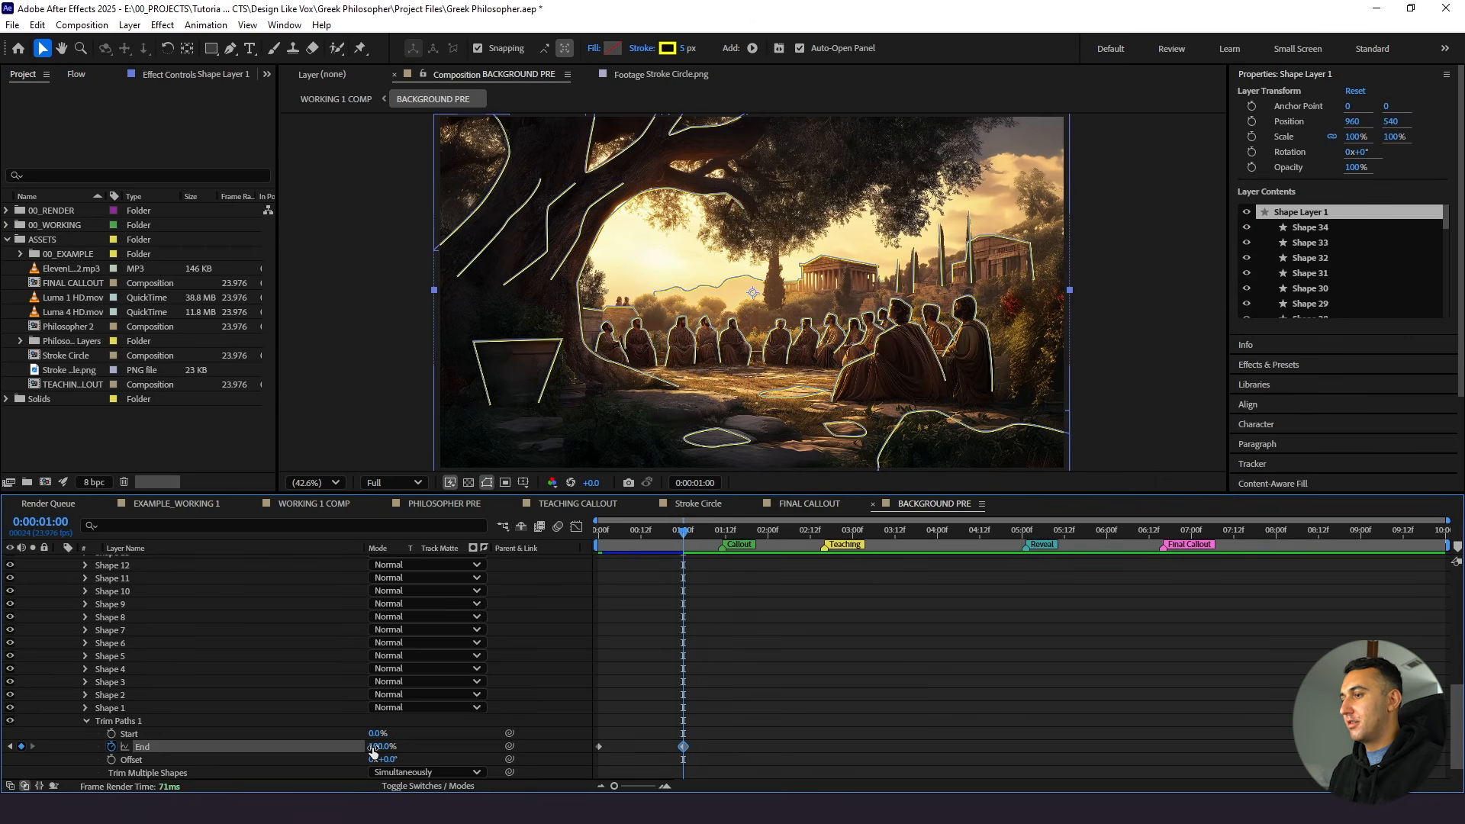
click(707, 721)
drag(620, 532, 551, 561)
key(space)
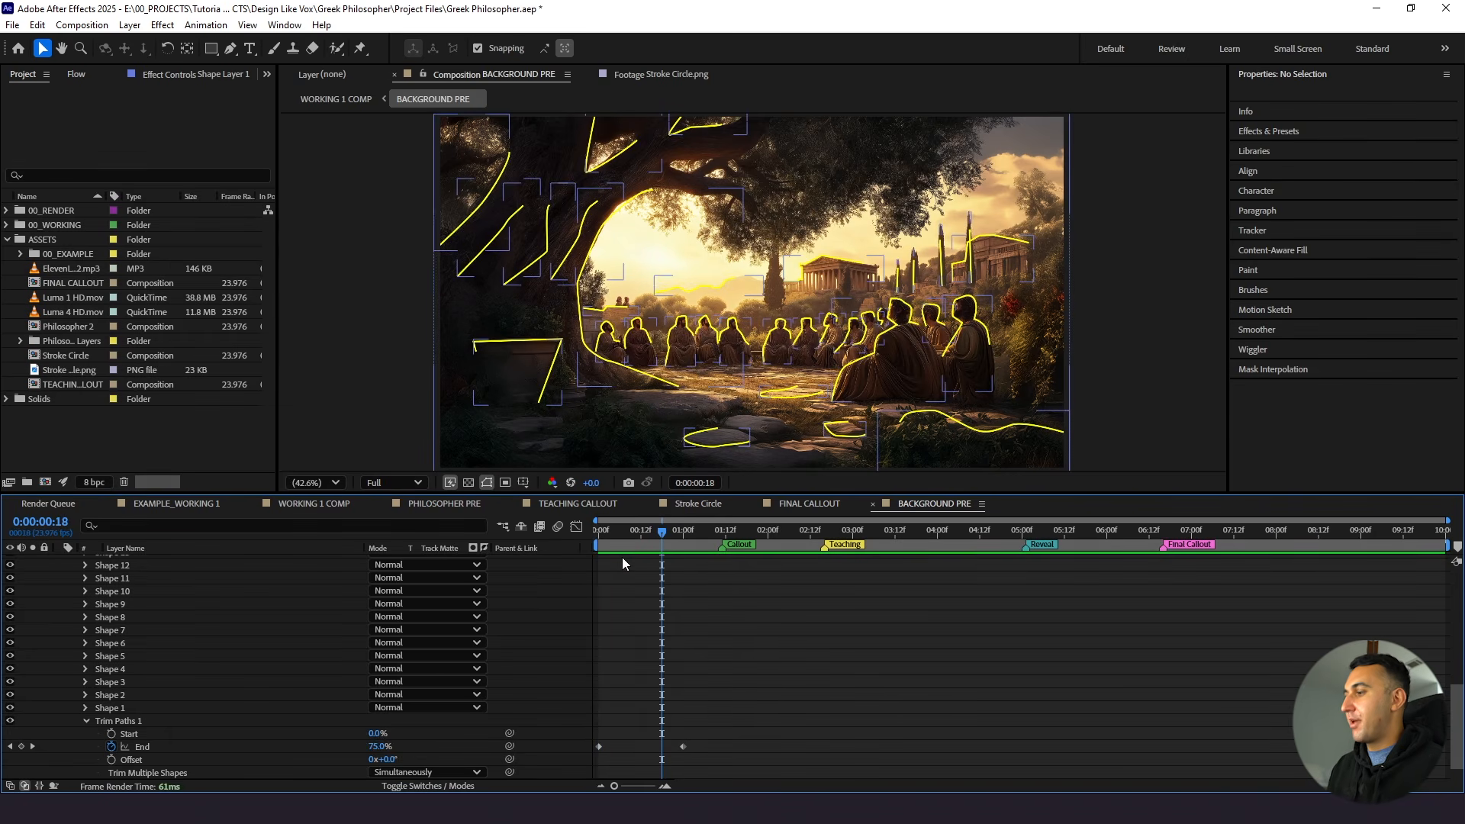
Try to reposition Trim Paths 1 among the shapes in Shape Layer 1
click(116, 722)
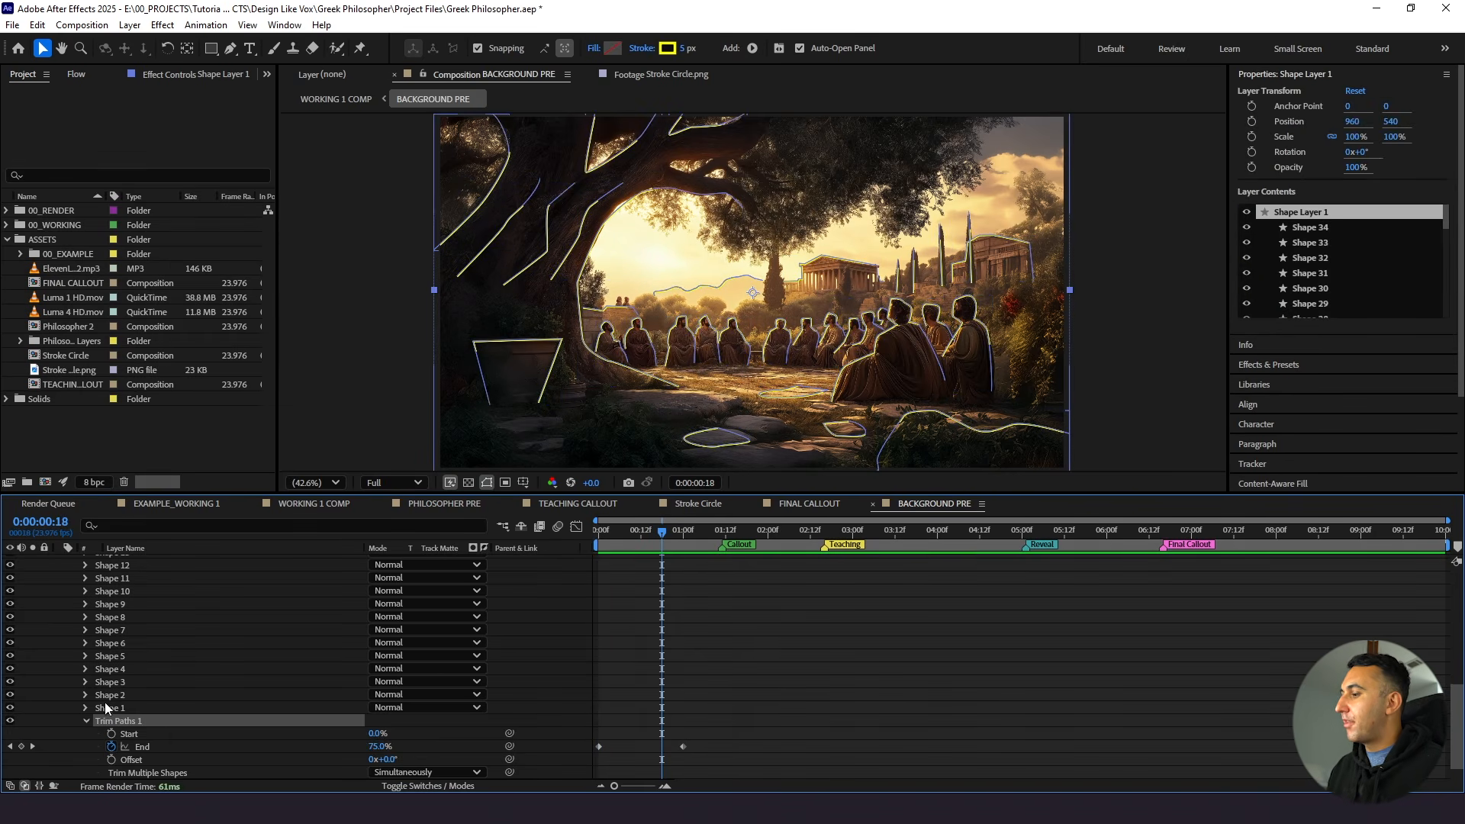
click(85, 722)
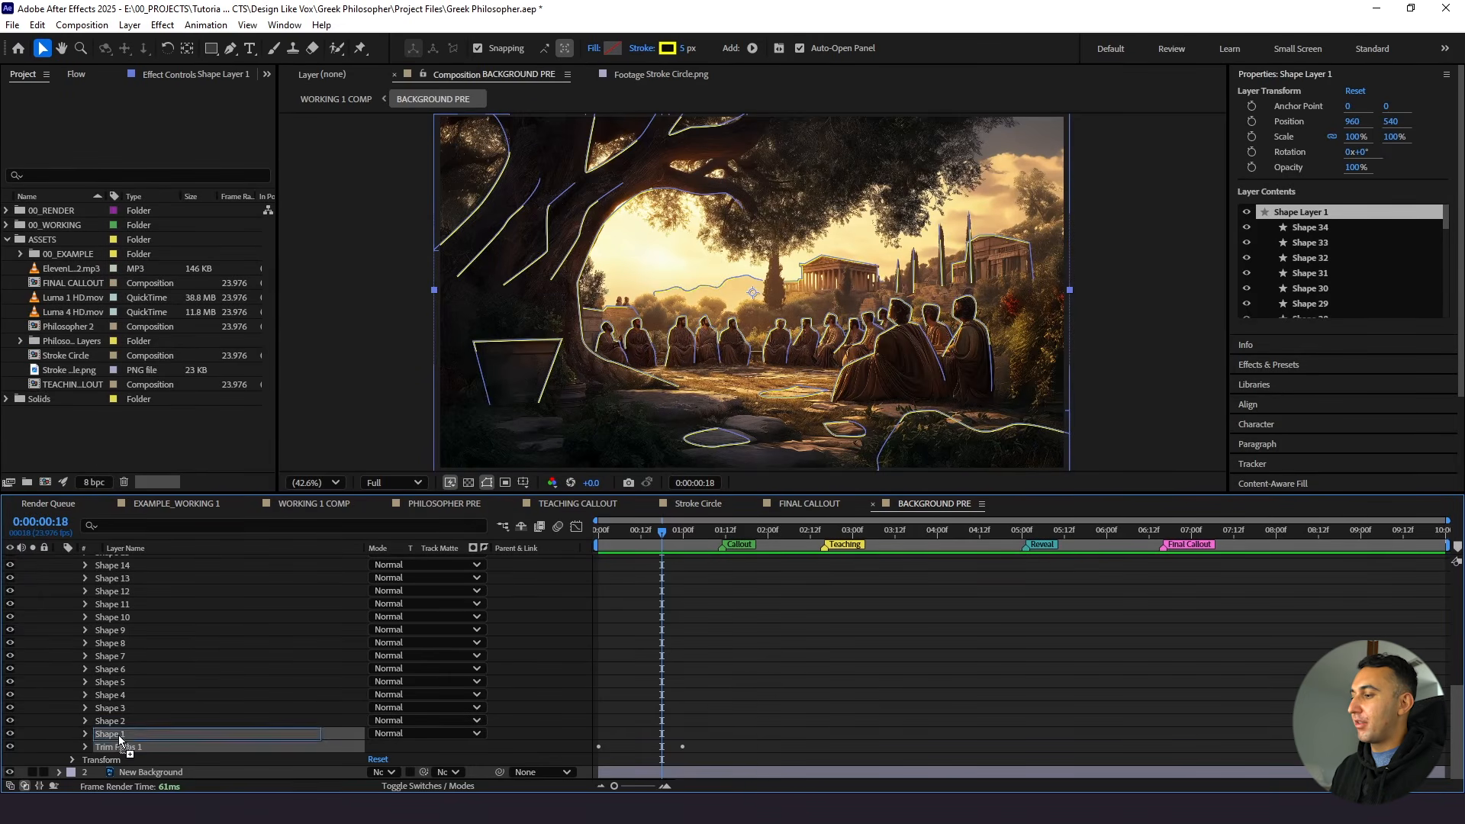
key(Delete)
click(749, 664)
drag(548, 571, 548, 561)
key(ctrl+z)
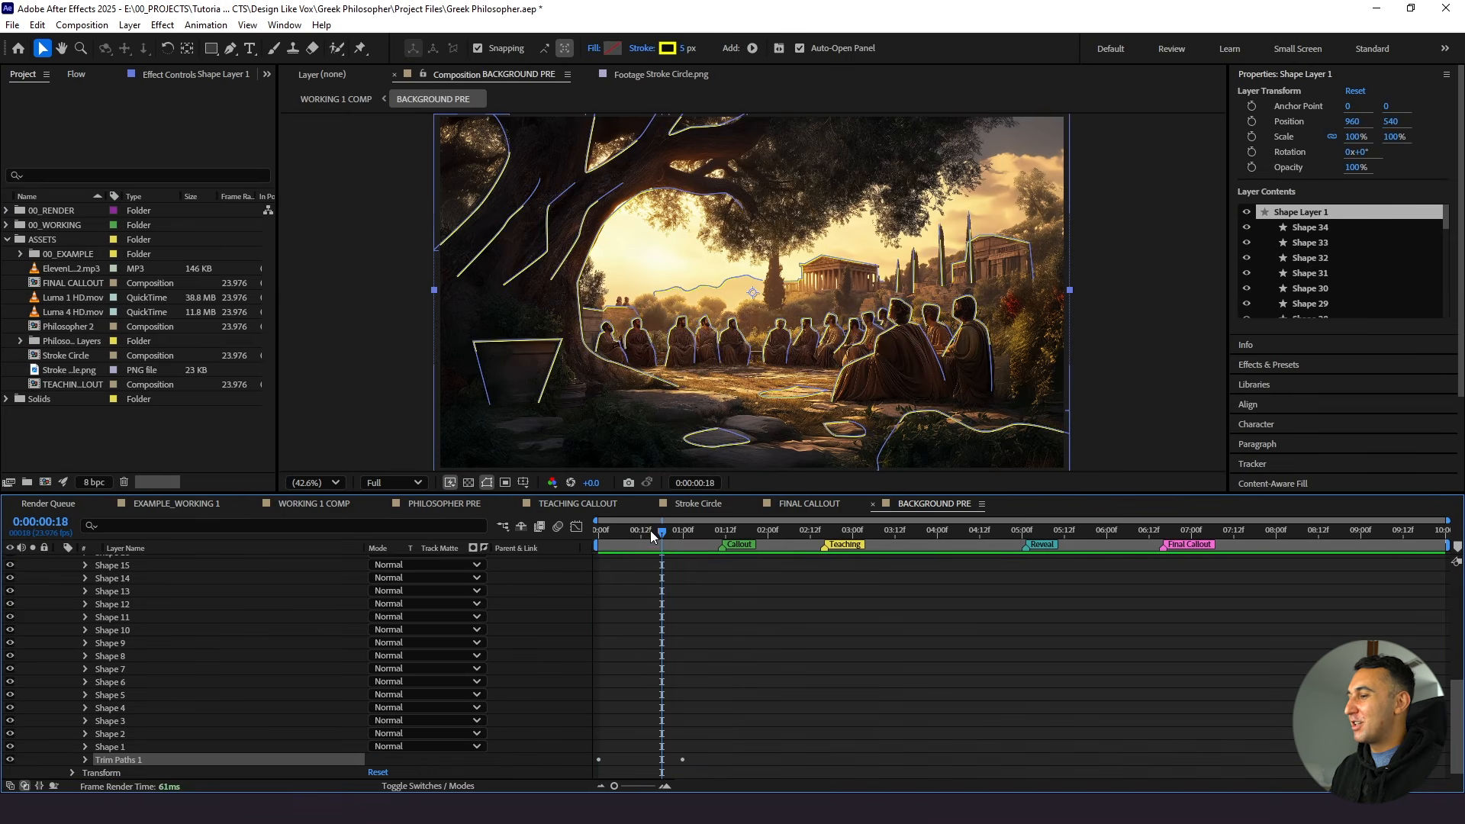
click(698, 635)
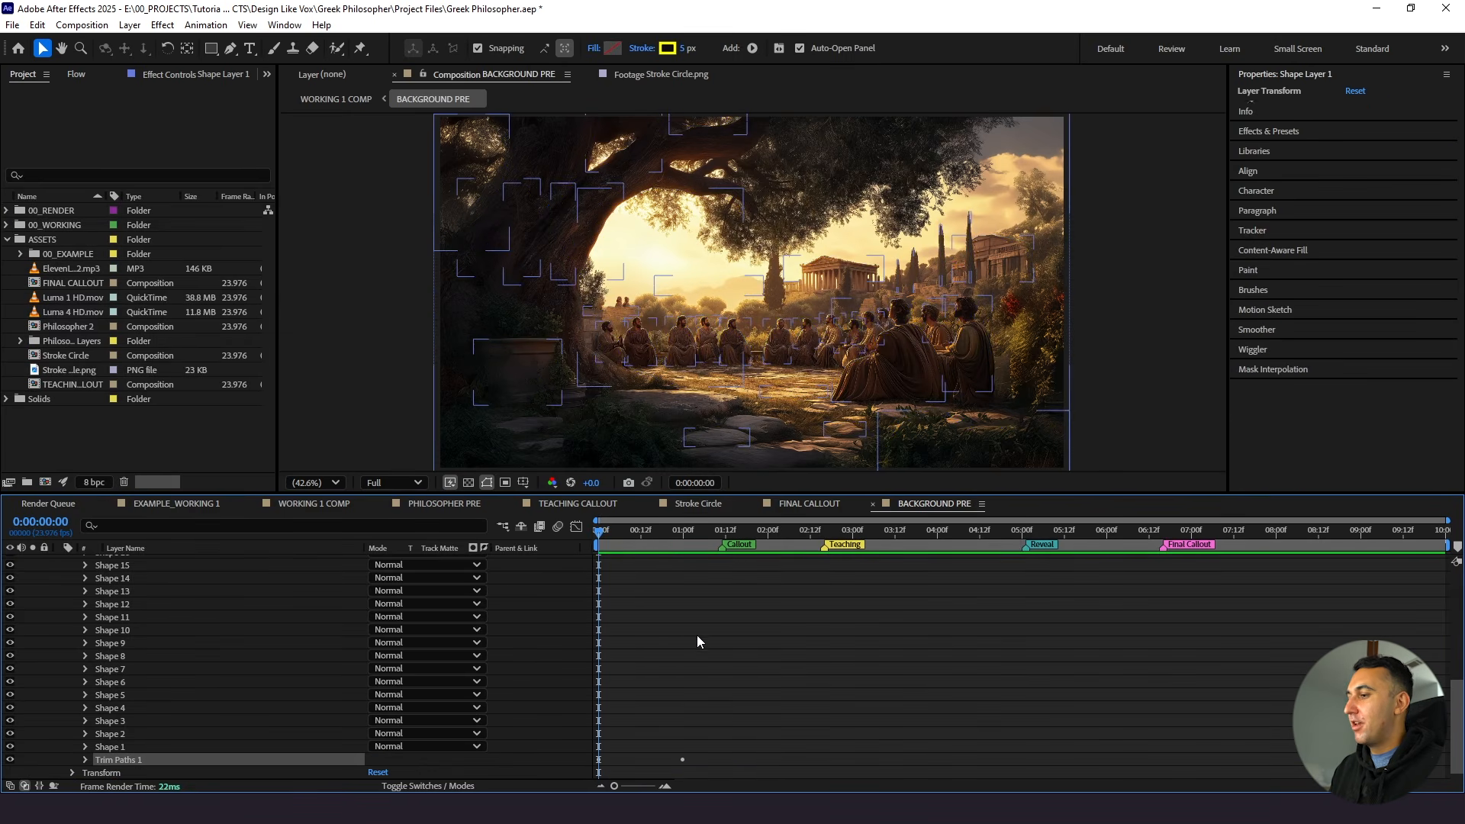
scroll(688, 623, down, 1)
click(85, 746)
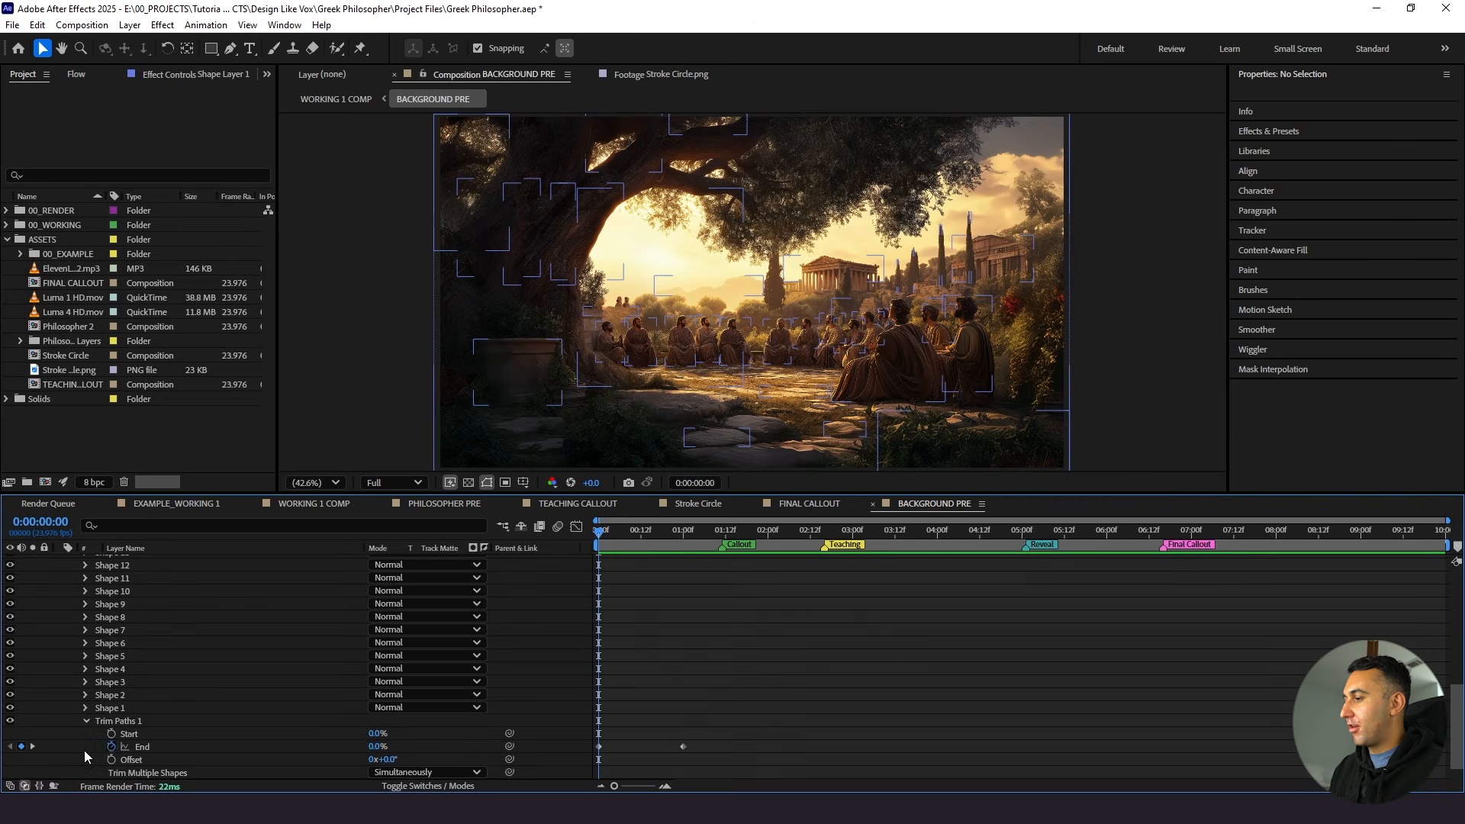
Keyframe the Trim Paths Start value at 0% at frame 16, before the End animation finishes
click(683, 534)
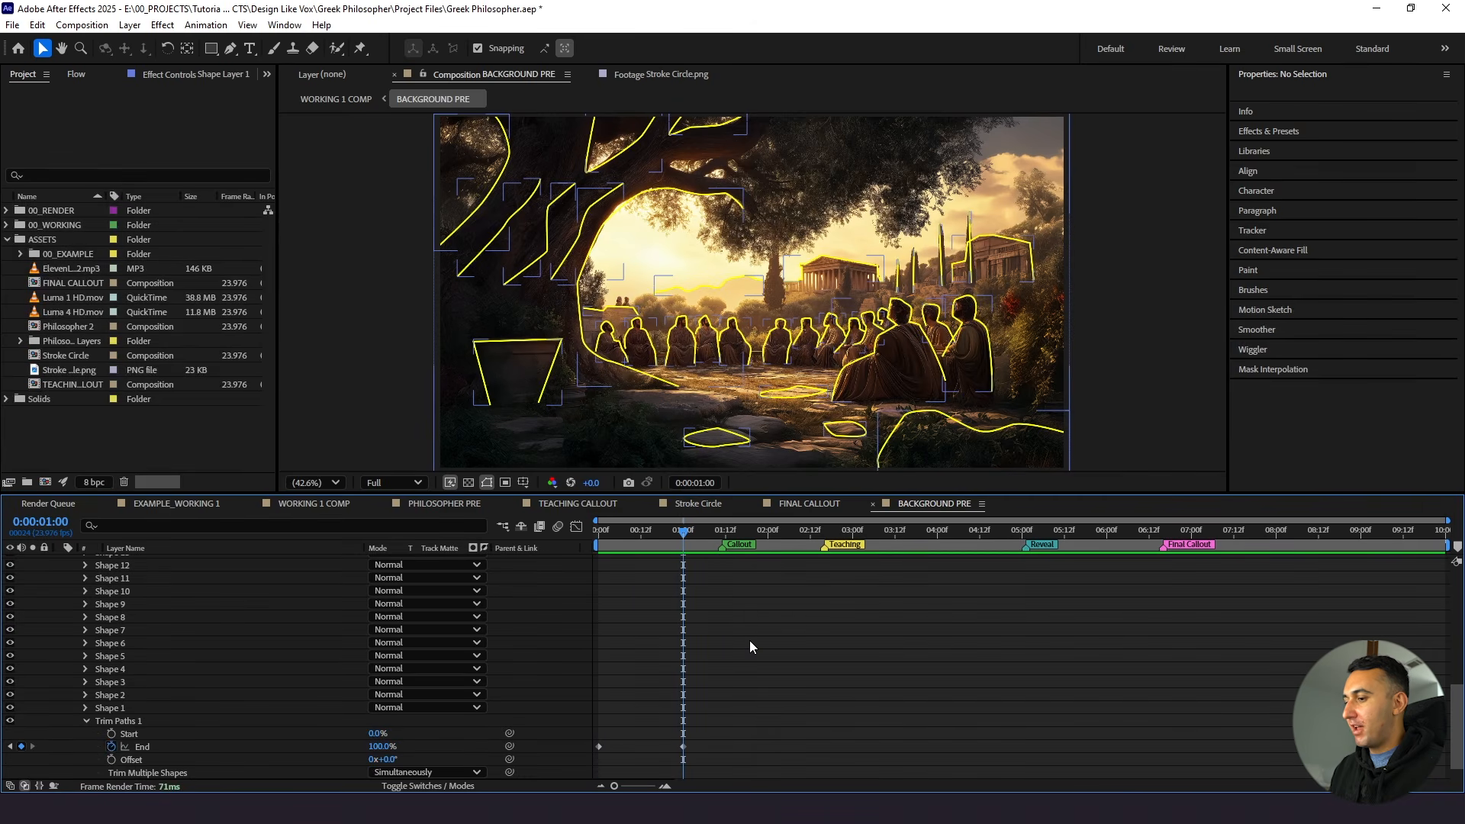
key(Page_Up)
key(Page_Up)
key(Page_Up)
key(Page_Up)
key(Page_Up)
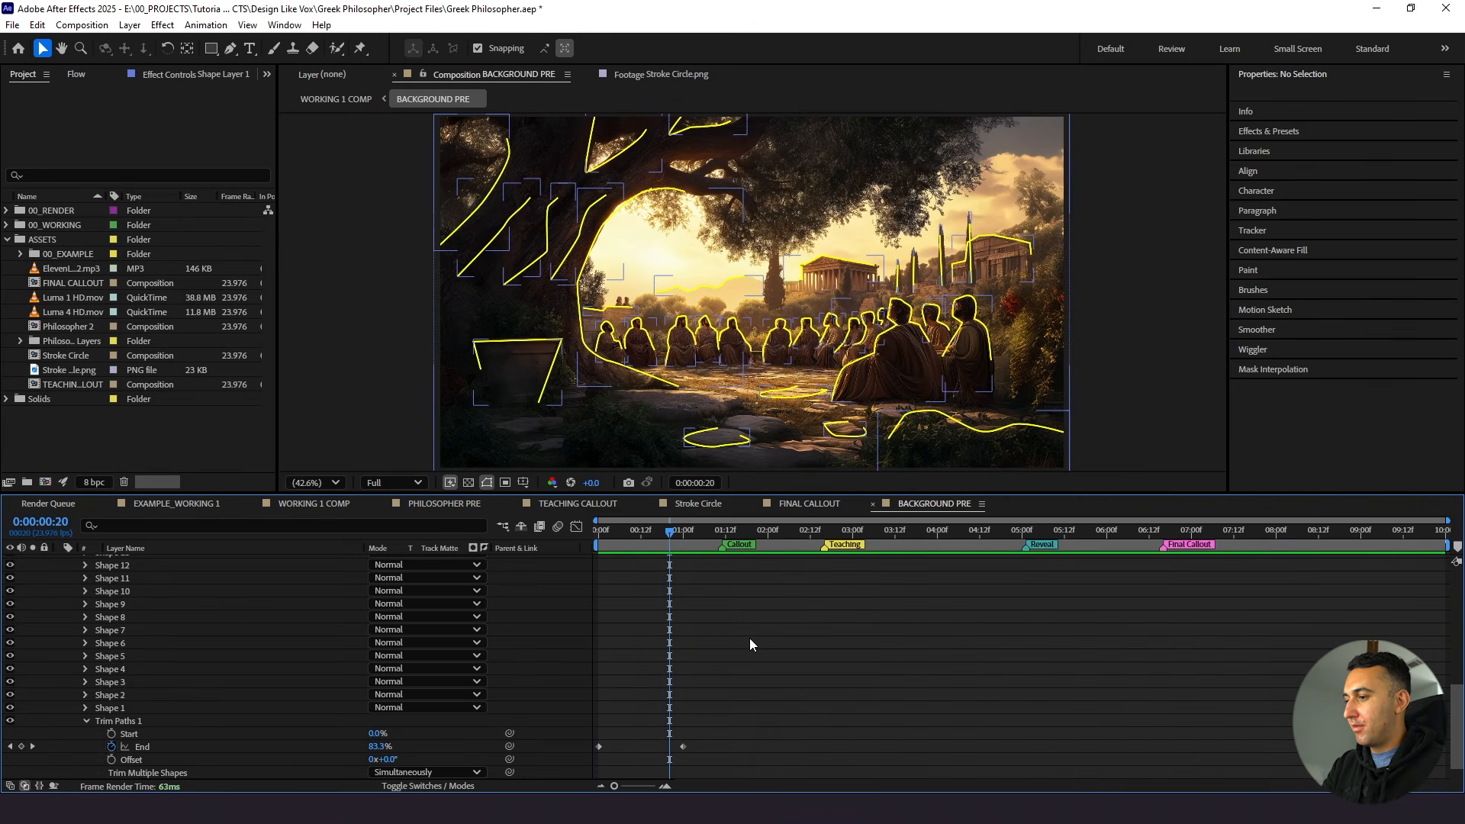
key(Page_Up)
key(Page_Up)
key(Page_Up)
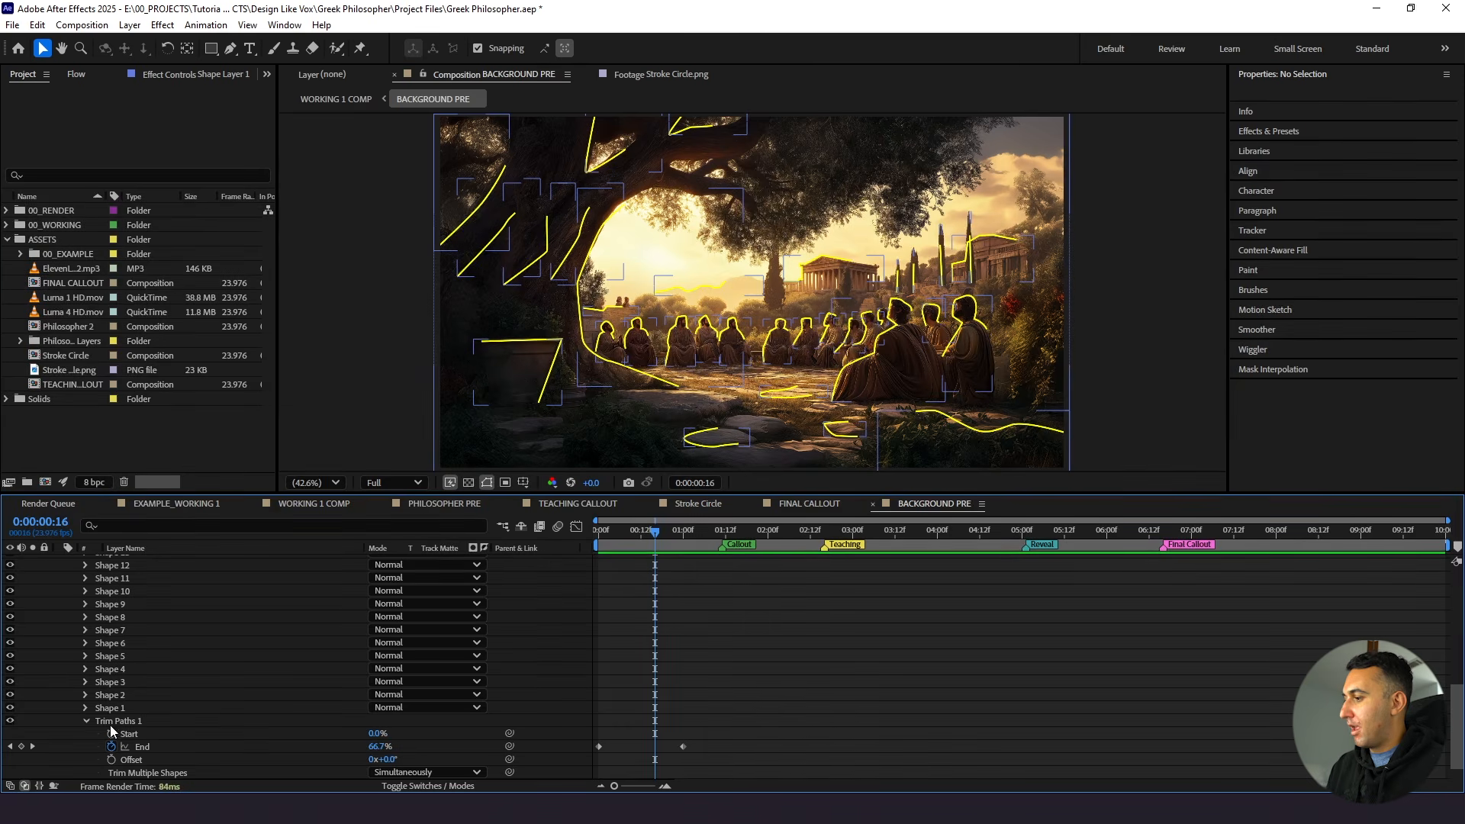
click(111, 734)
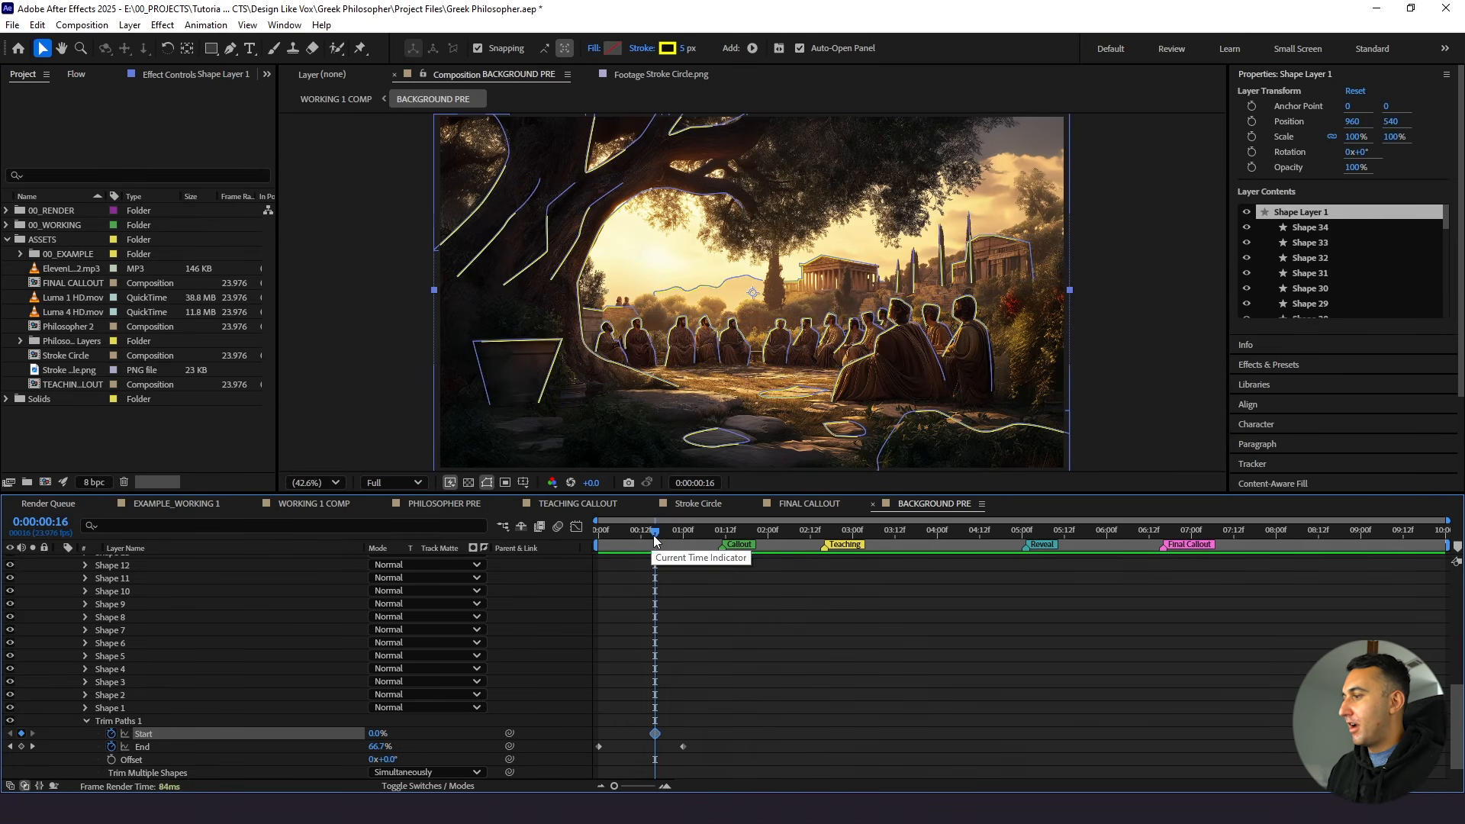
Keyframe the Trim Paths Start value at 100% one second after its first keyframe and preview the animation
drag(655, 534, 735, 545)
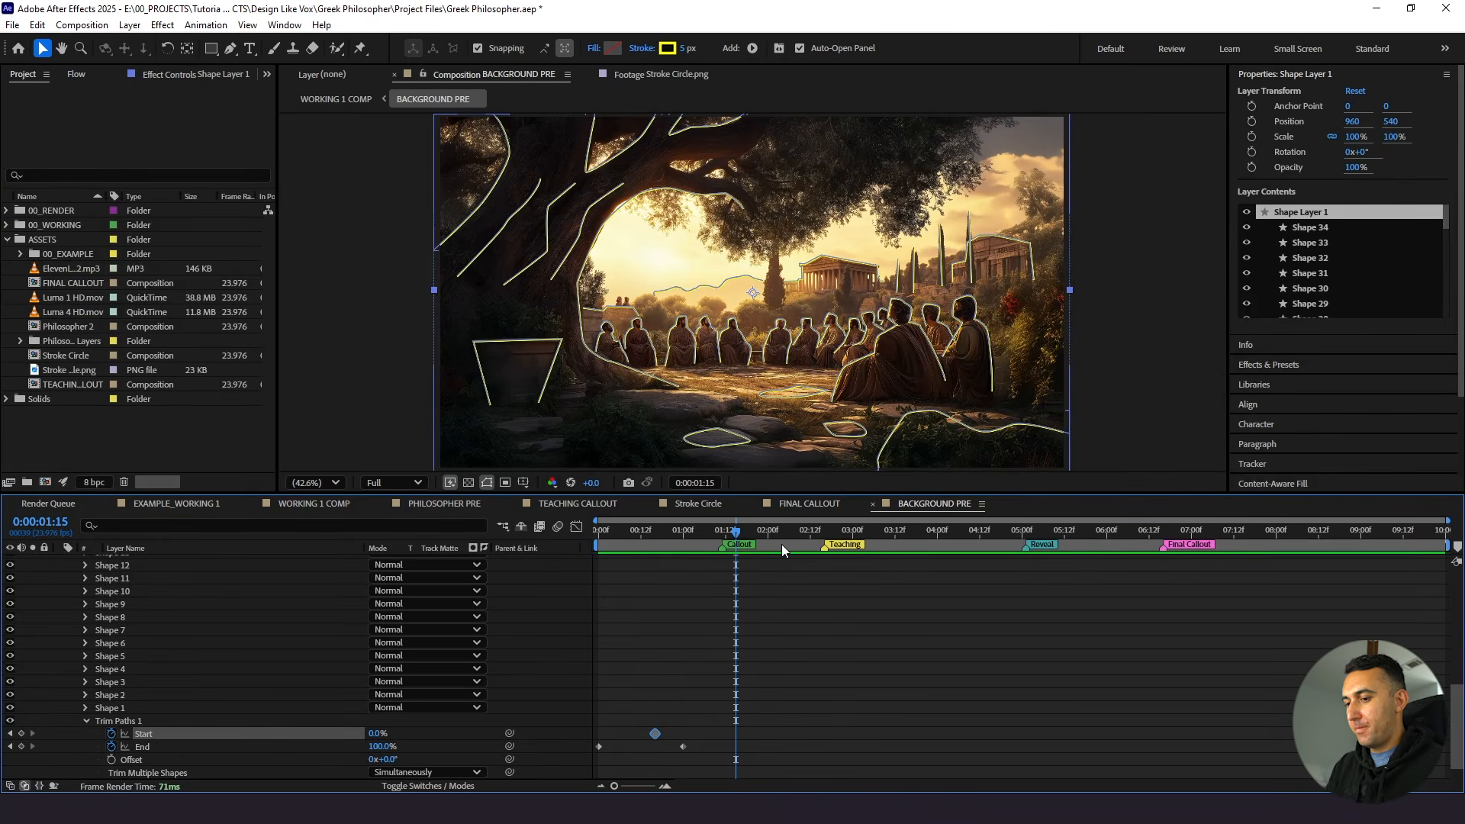
drag(378, 732, 490, 727)
click(803, 748)
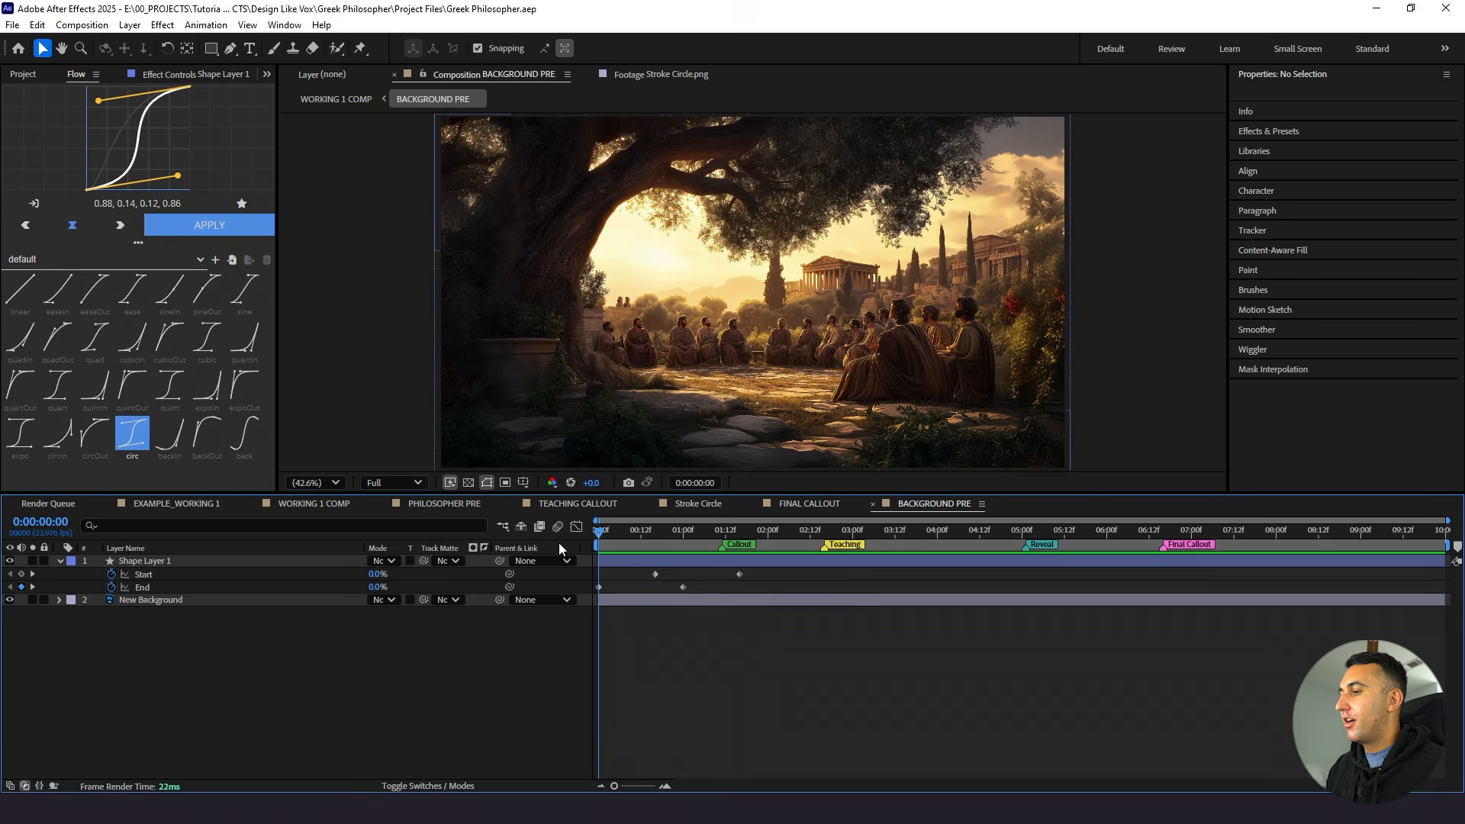
key(space)
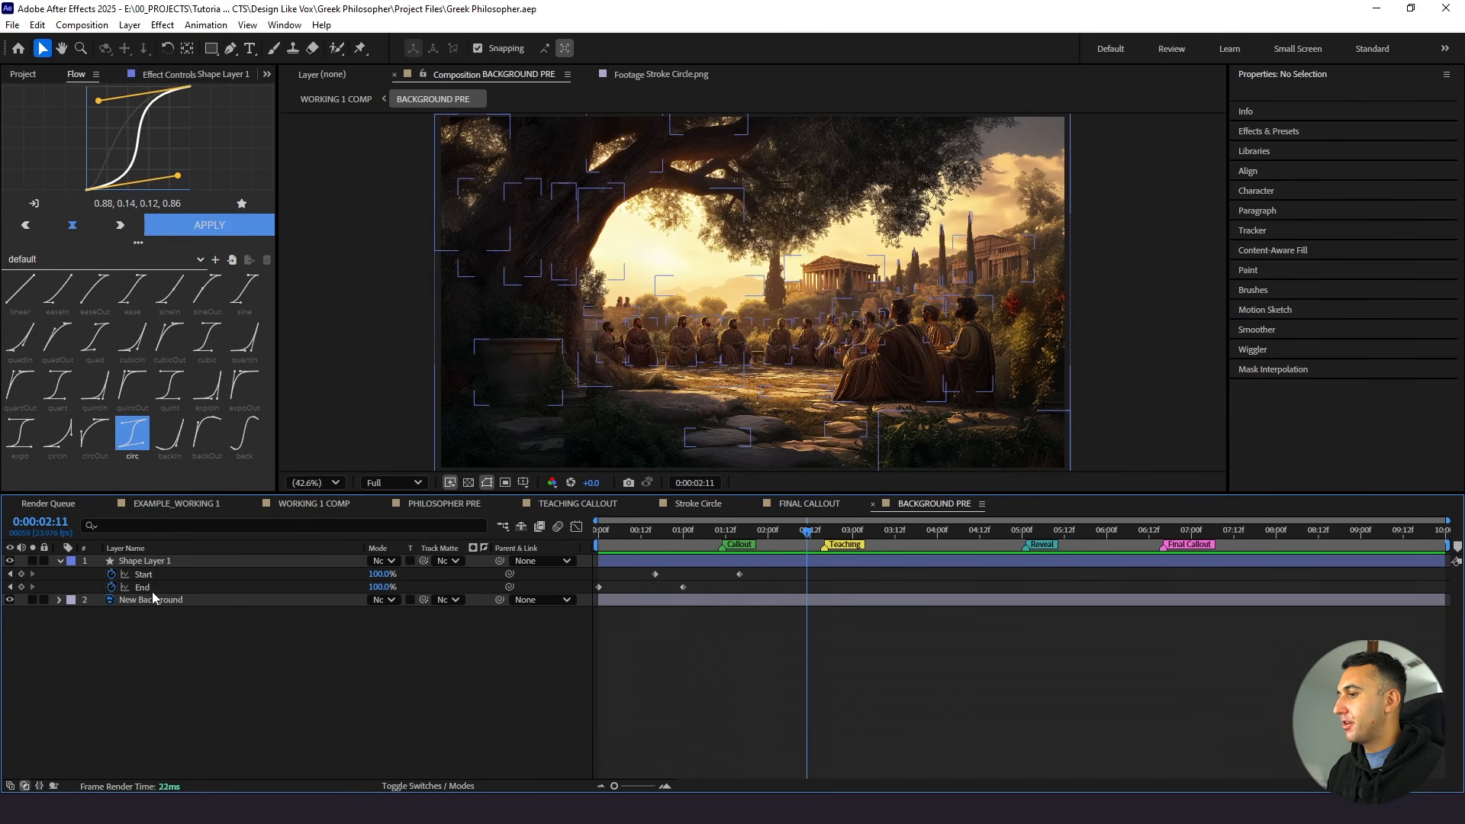
Apply Easy Ease to the Start and End keyframes and stretch the easing into the last Start keyframe in its speed graph
click(176, 587)
key(F9)
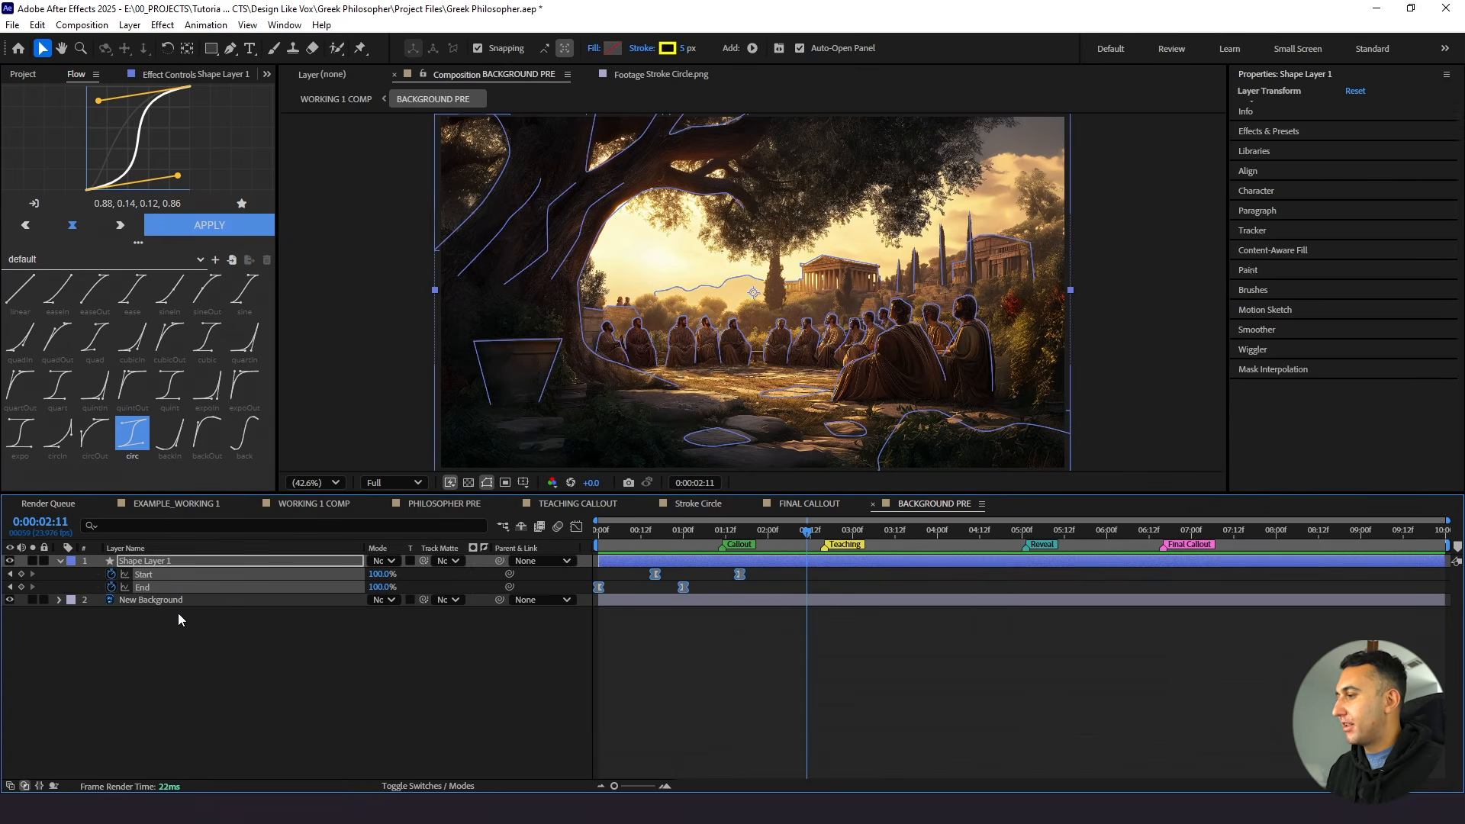
click(178, 621)
click(175, 575)
click(576, 528)
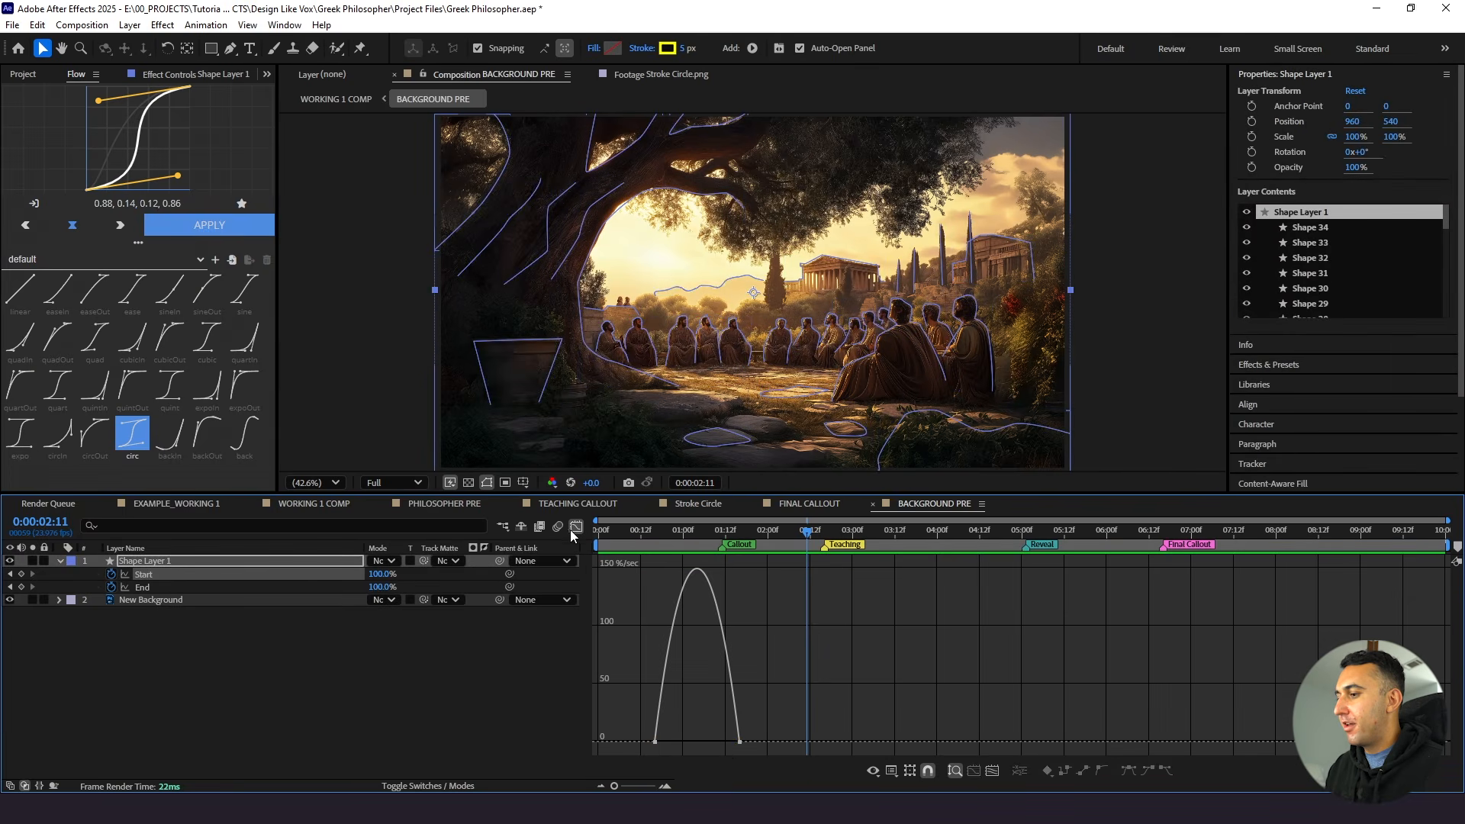
drag(760, 725, 697, 742)
click(576, 527)
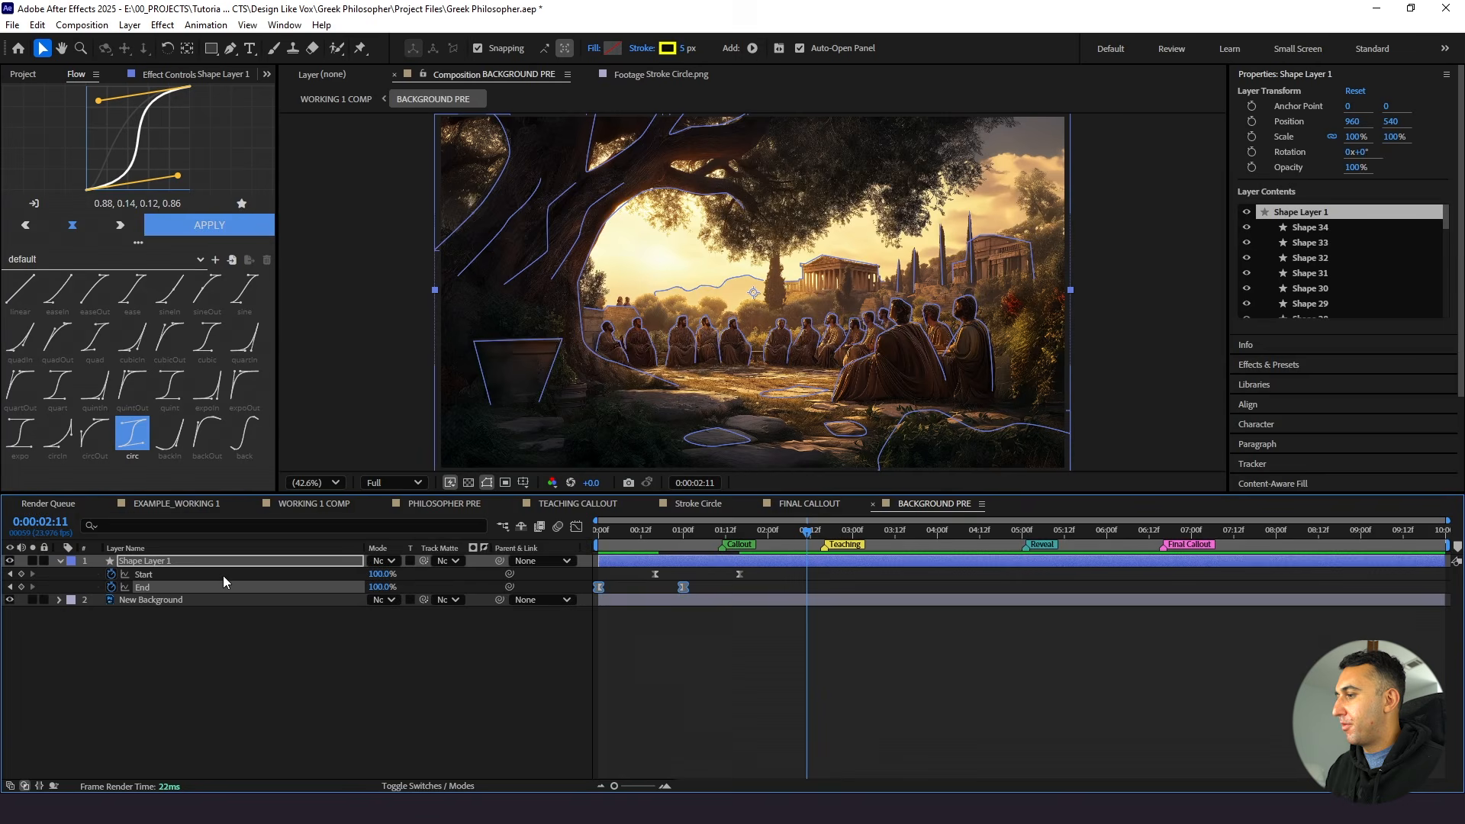
Reshape the End speed graph so the curve peaks early and slows gradually into the last keyframe
click(575, 528)
drag(668, 753, 598, 743)
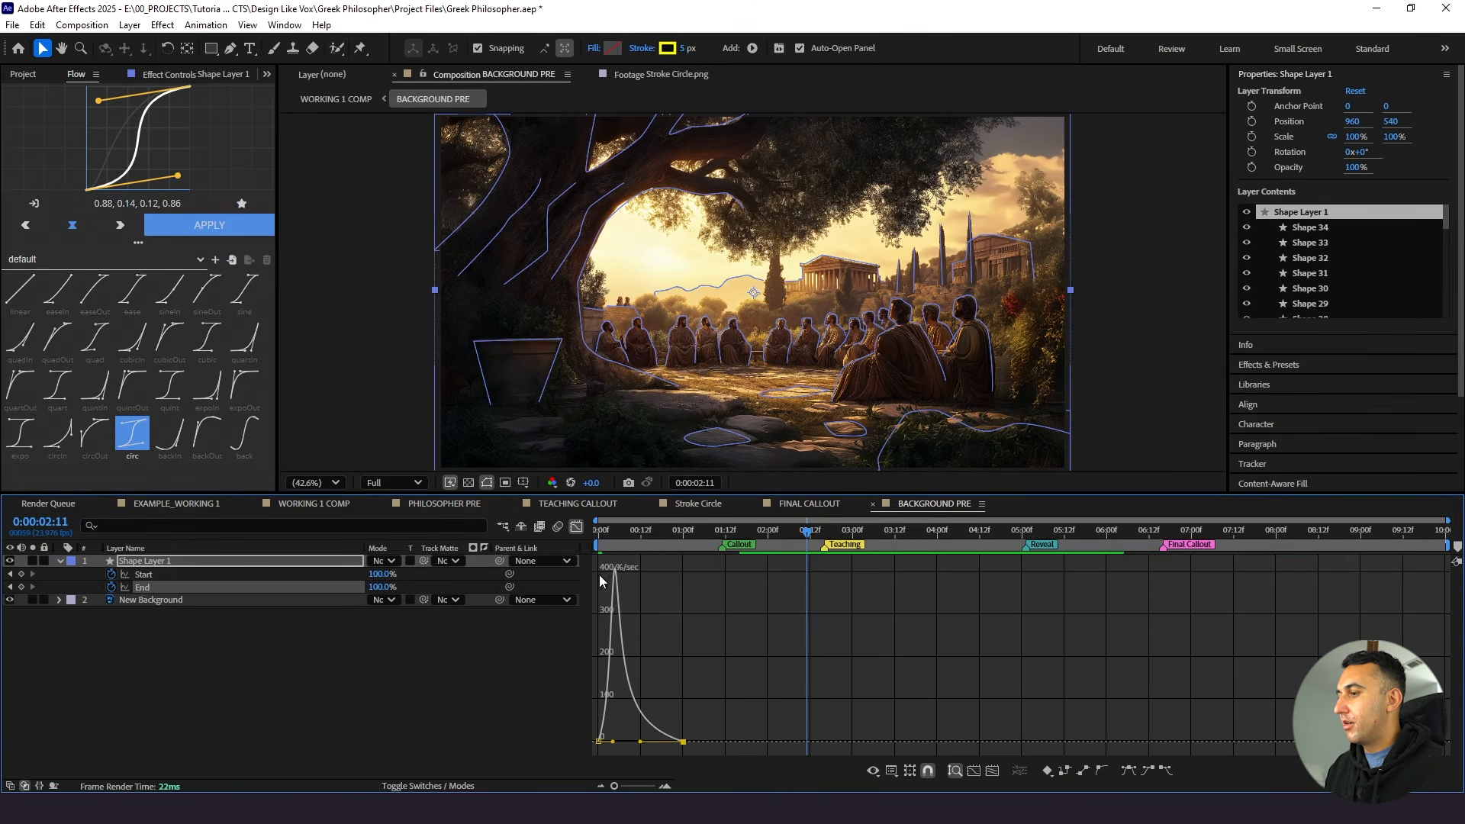
click(576, 528)
click(359, 664)
Slide Shape Layer 1 in time to start just before the Reveal marker and preview it in WORKING 1 COMP
drag(624, 561, 908, 579)
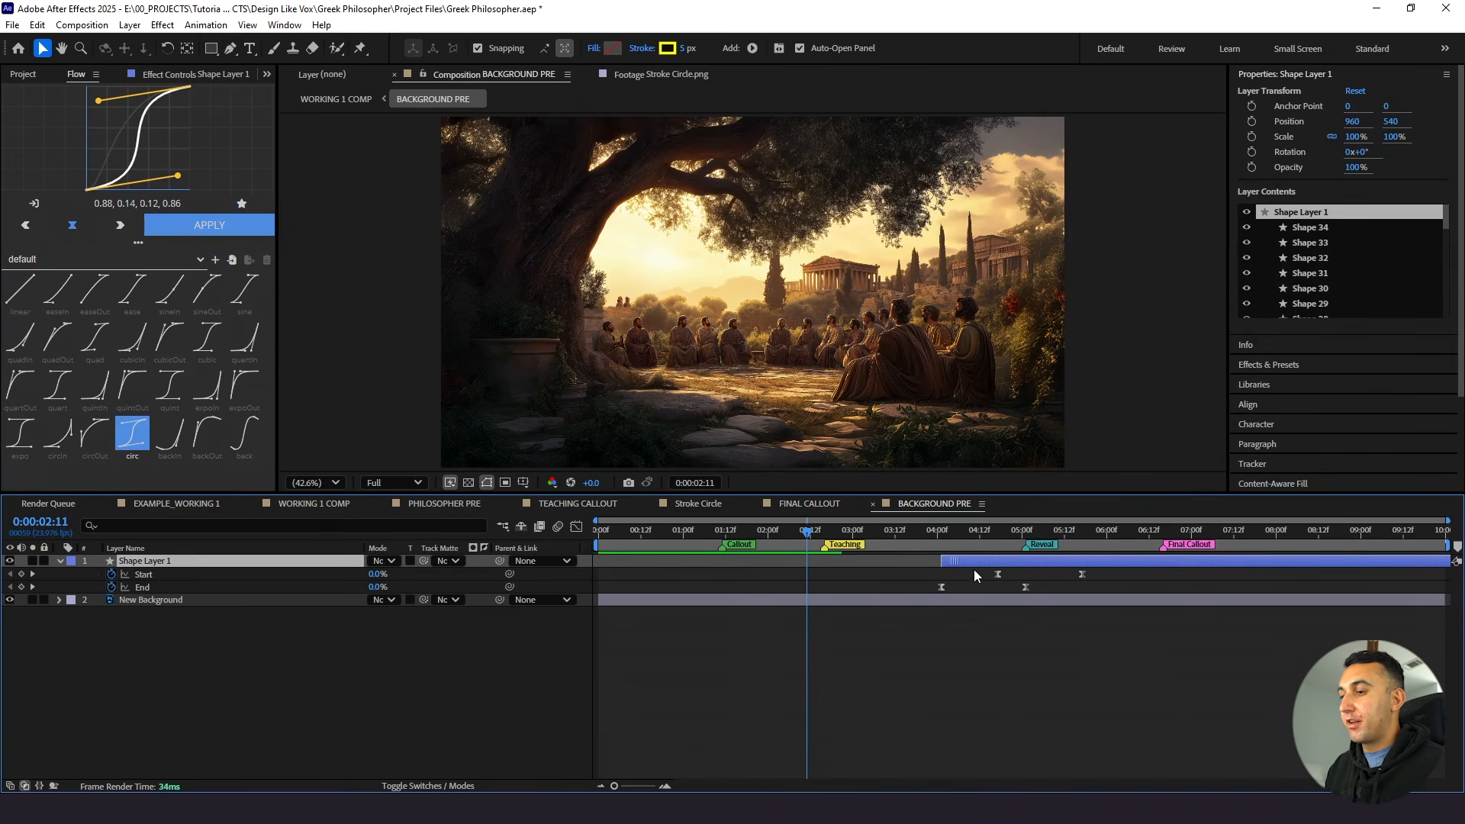
drag(1005, 574, 1030, 575)
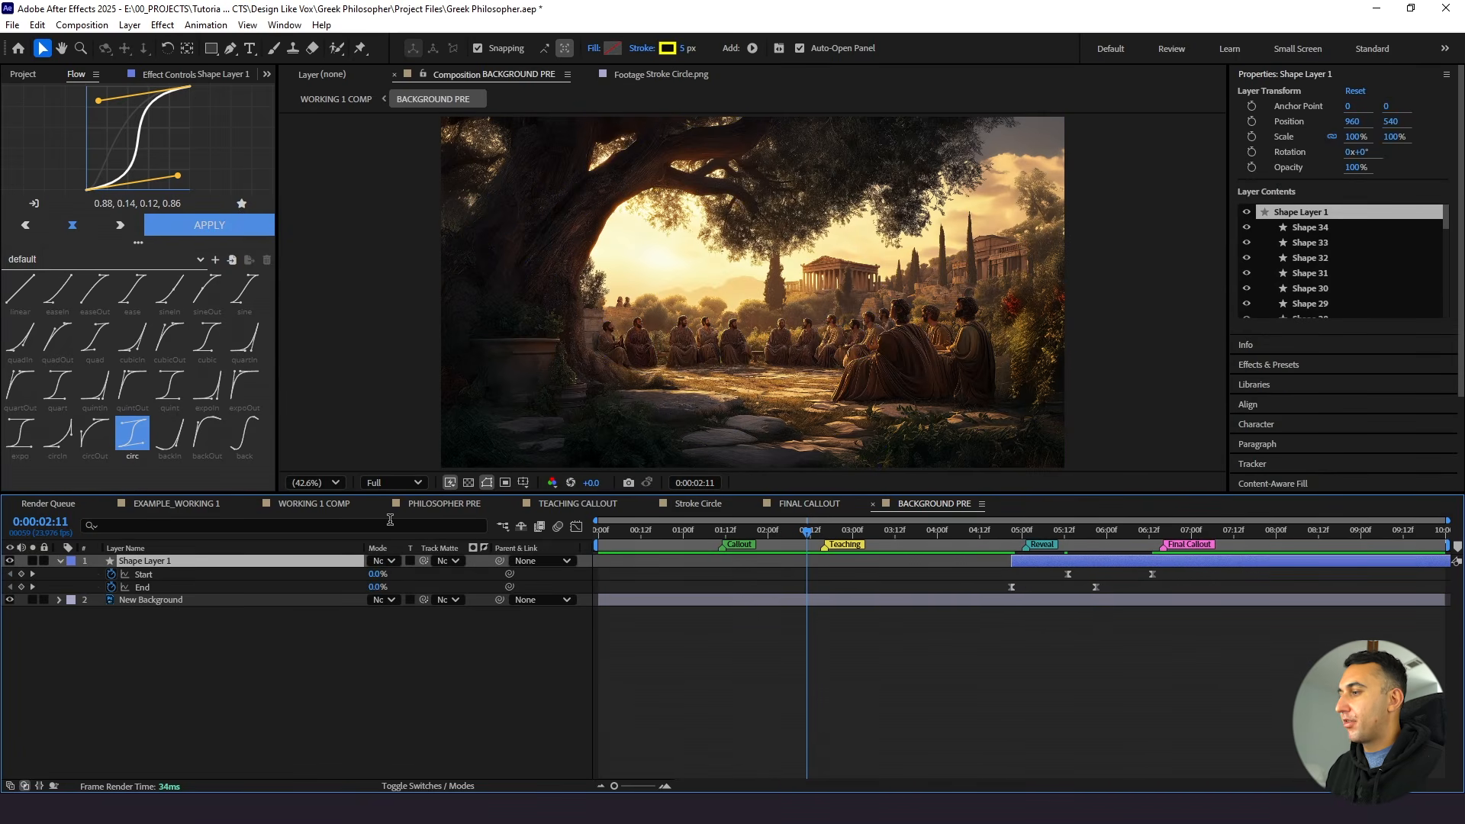
click(313, 503)
click(896, 692)
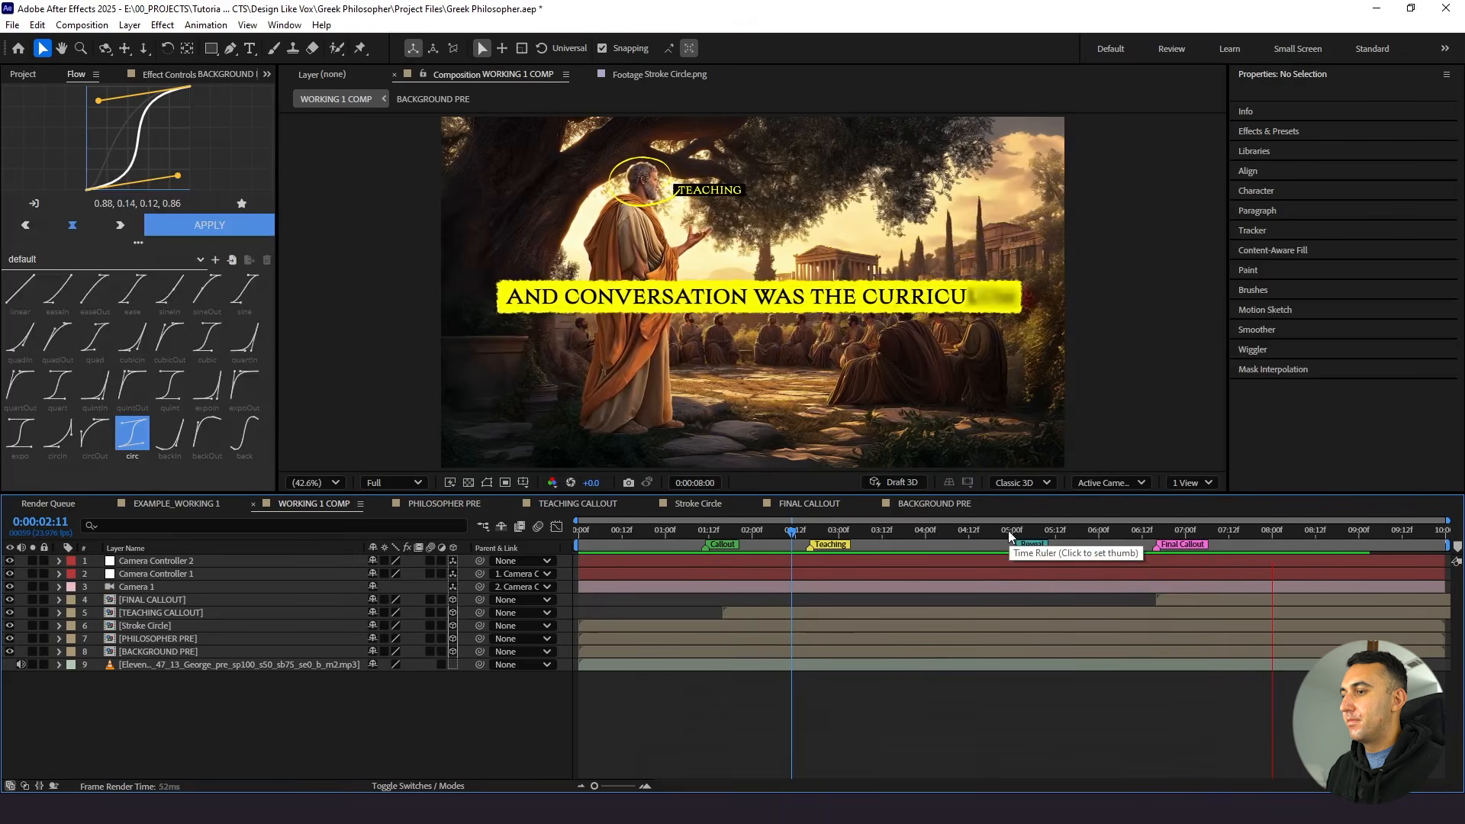
click(953, 529)
key(space)
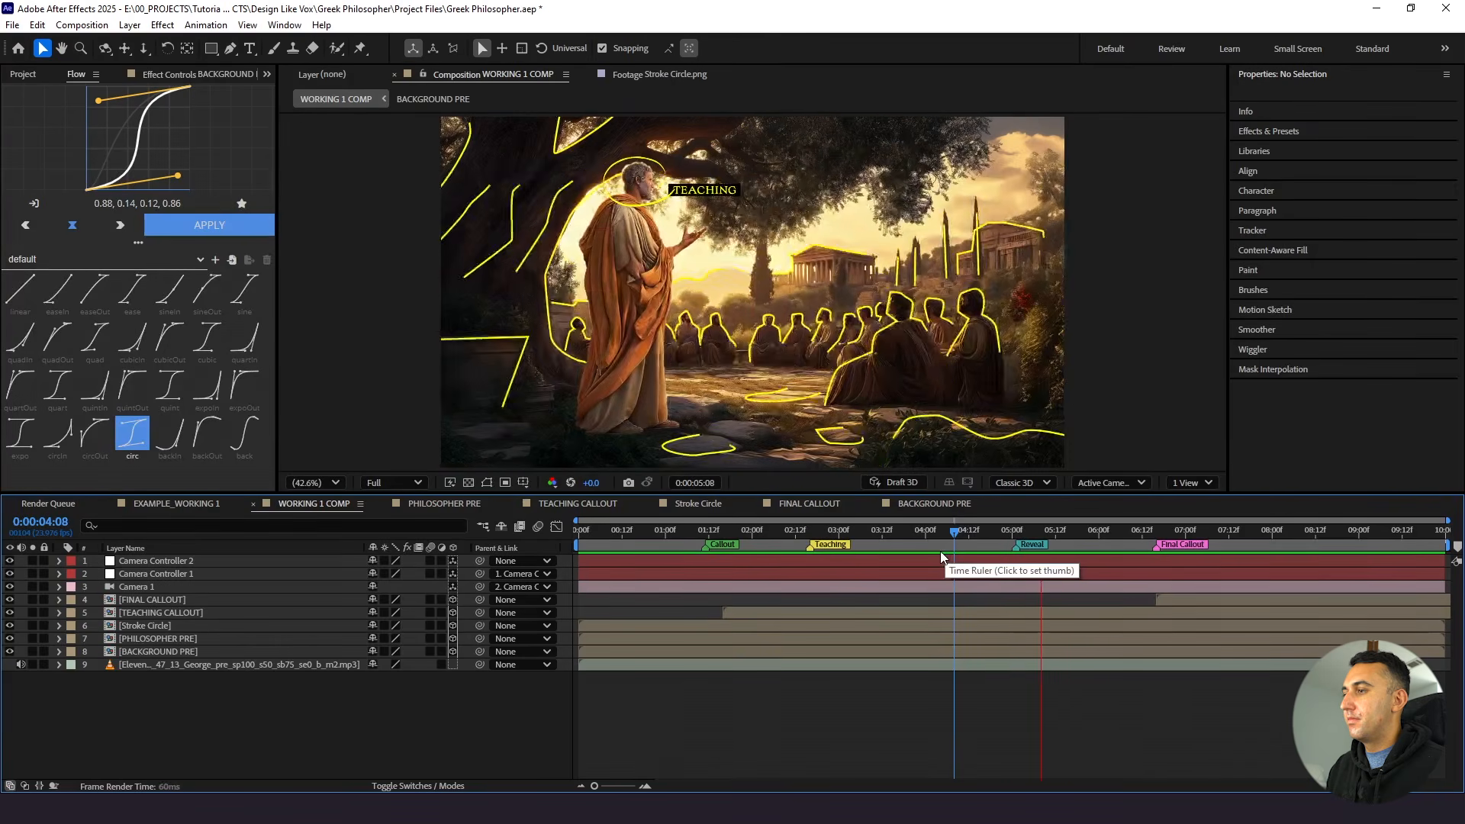
Shift Shape Layer 1 in BACKGROUND PRE to start just after the Reveal marker and replay WORKING 1 COMP
click(918, 510)
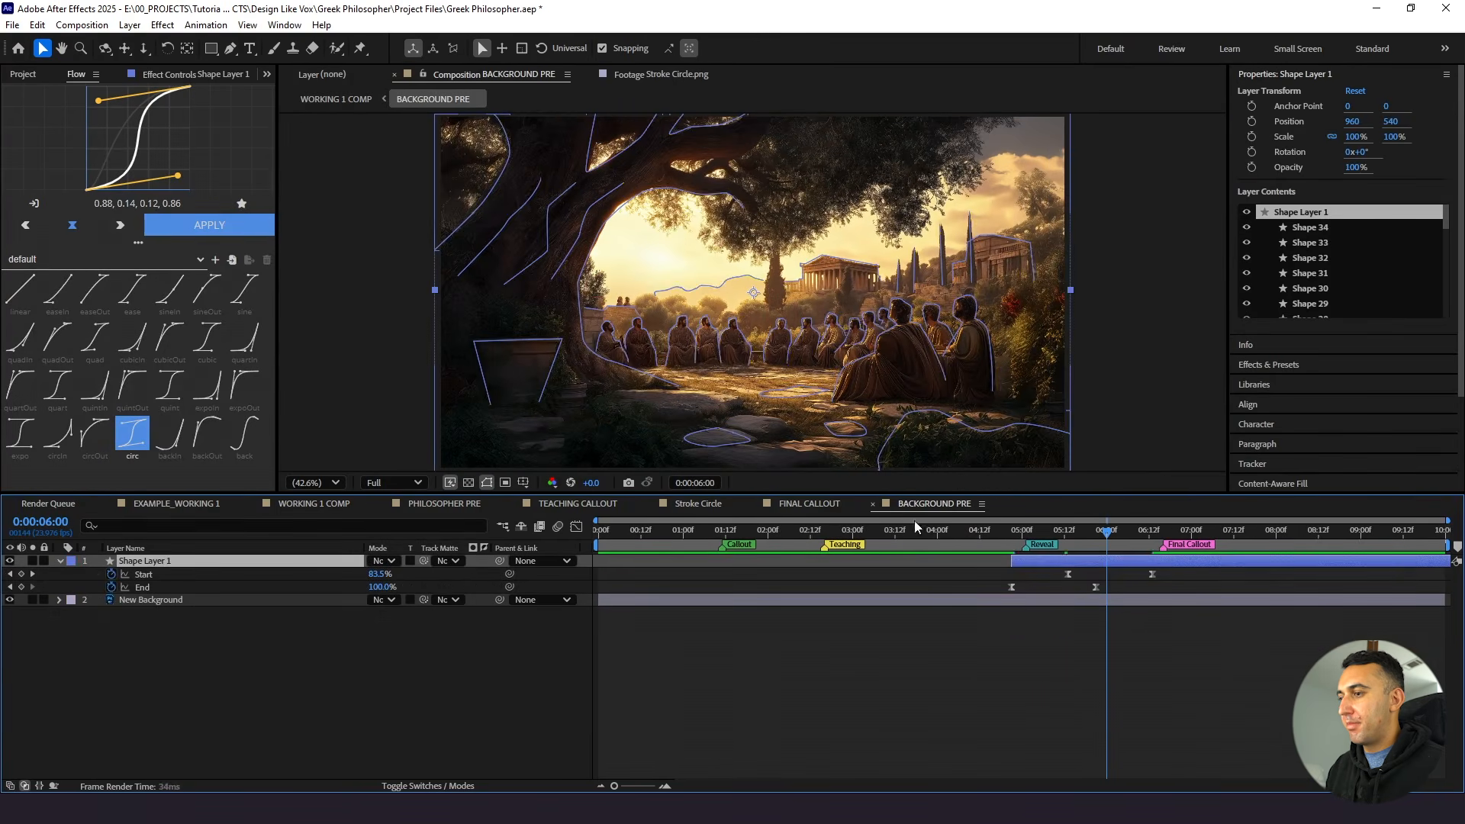
click(1022, 560)
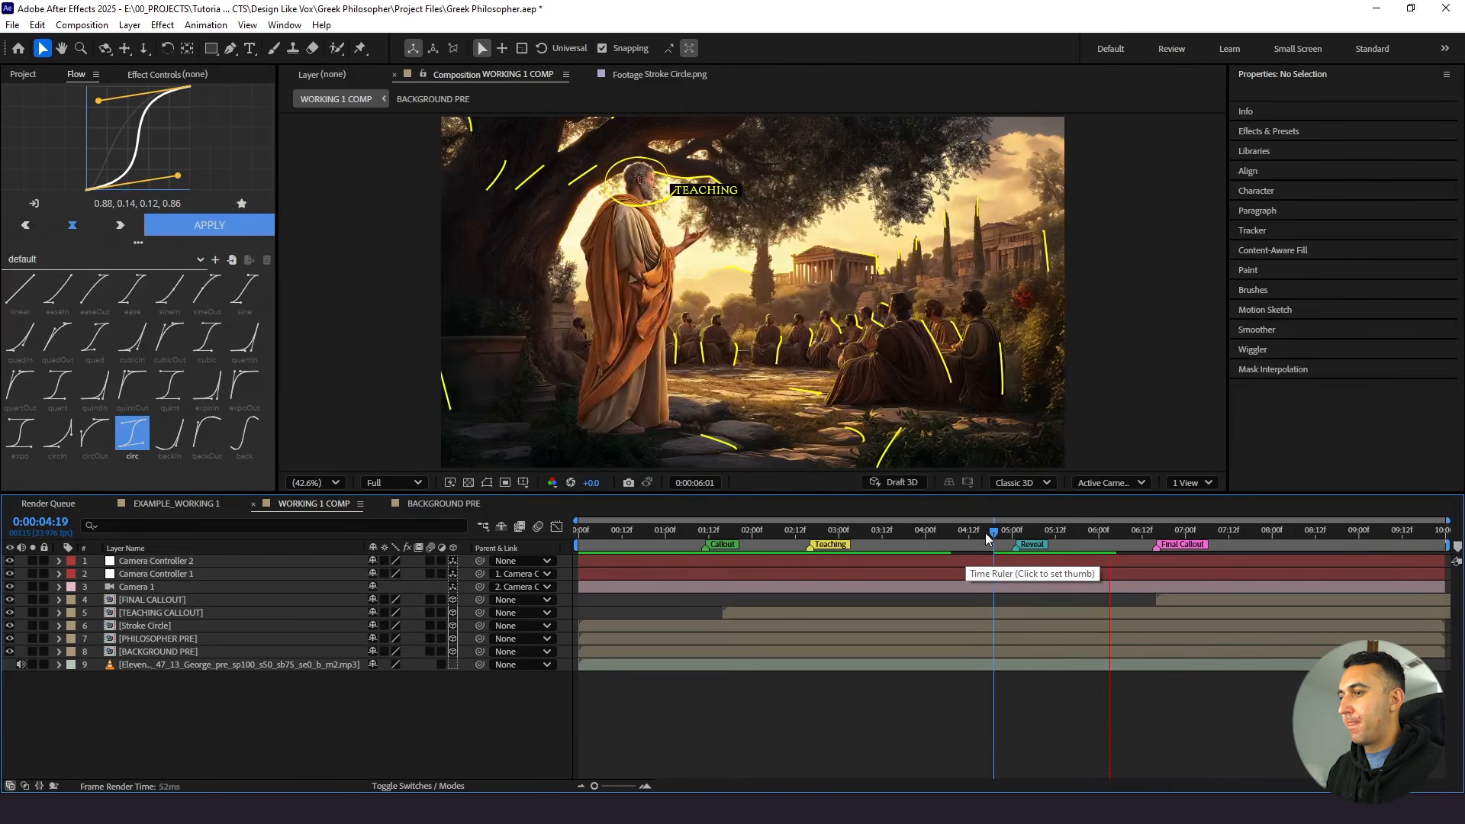
drag(985, 532, 922, 534)
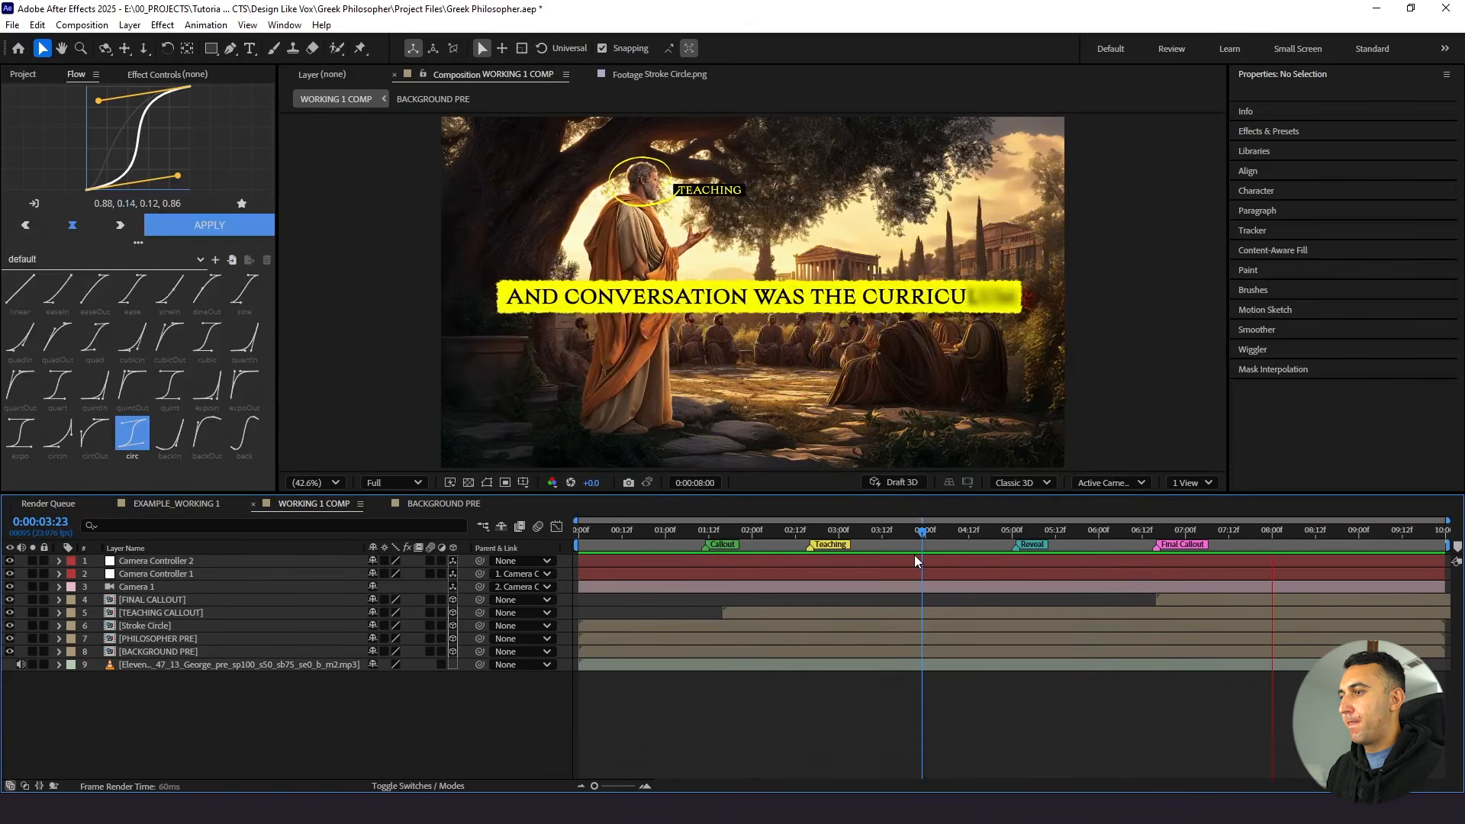
key(space)
Move the FINAL CALLOUT layer to start slightly before the Final Callout marker and replay the ending
click(122, 600)
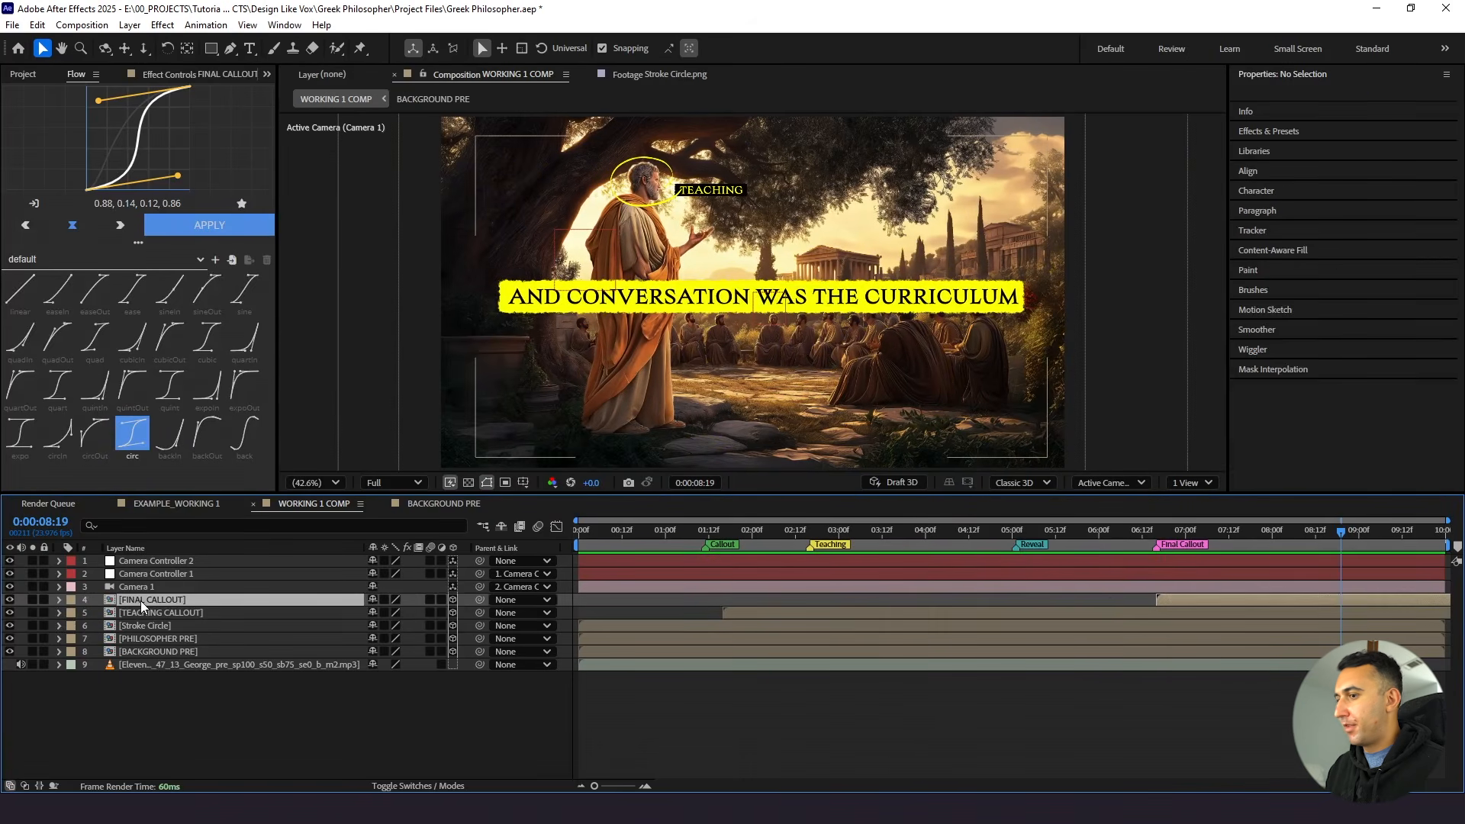
drag(1158, 600, 1140, 602)
click(1075, 533)
key(space)
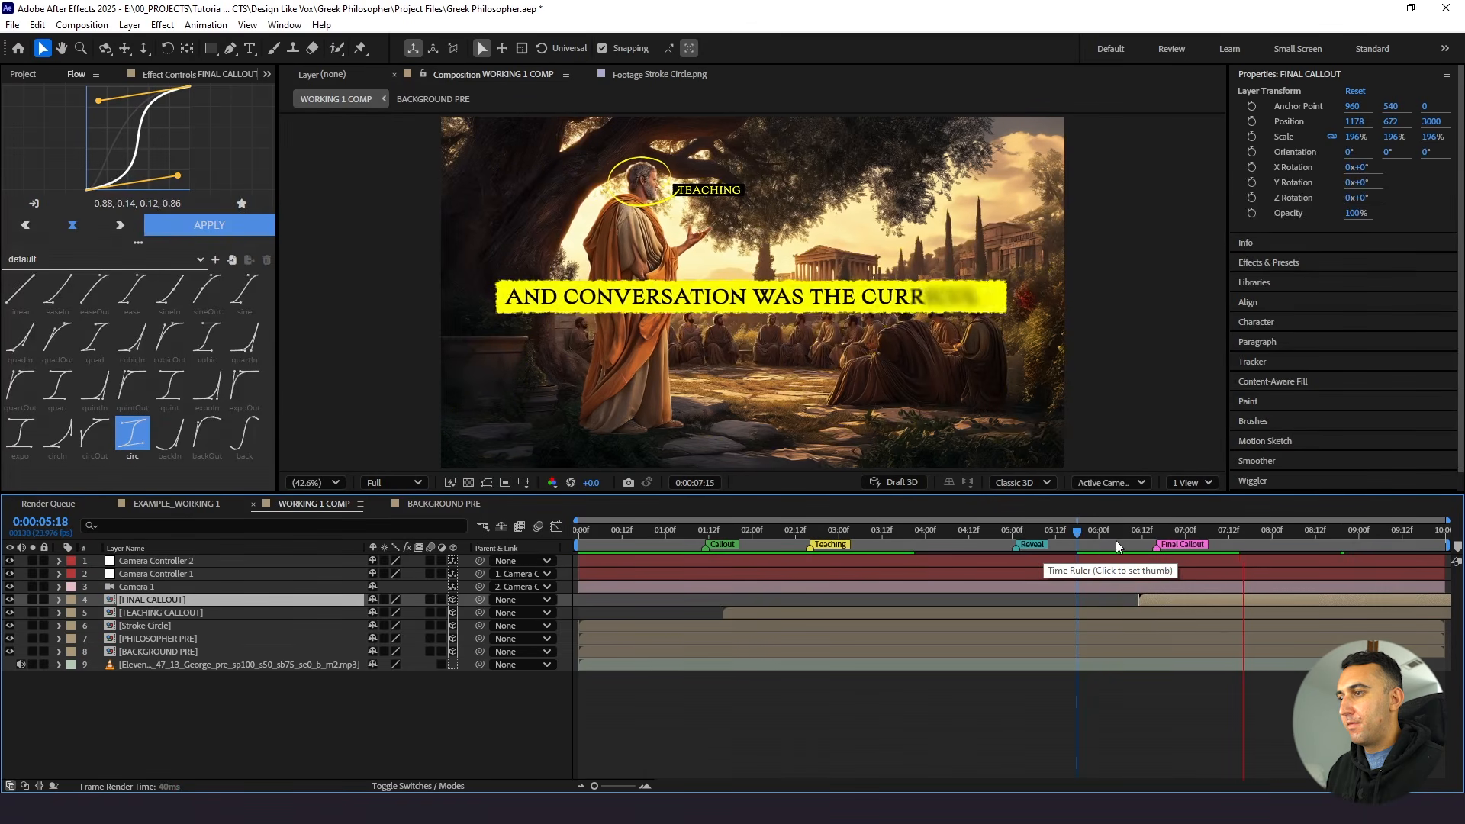
click(1095, 533)
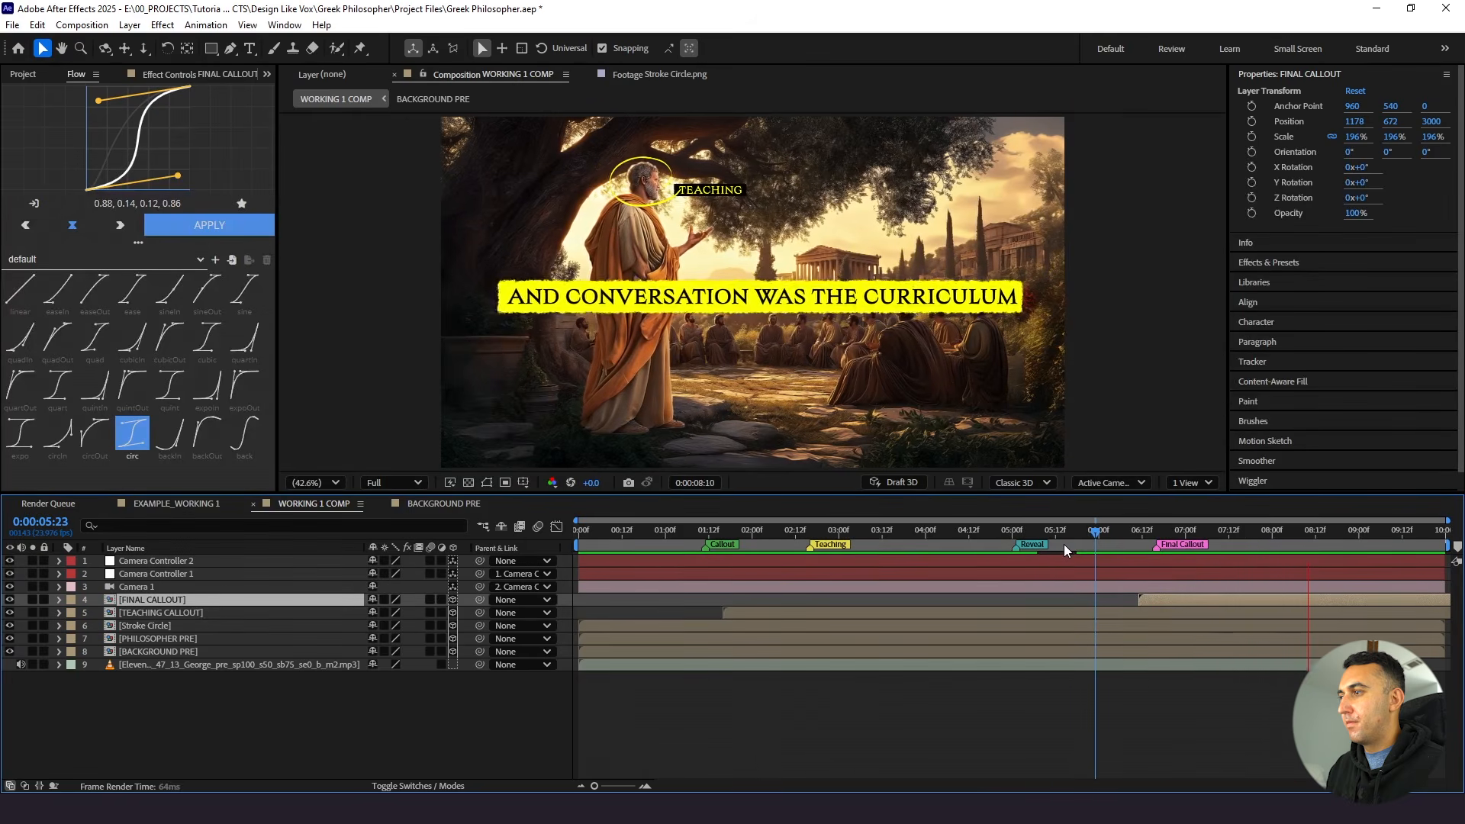
click(990, 532)
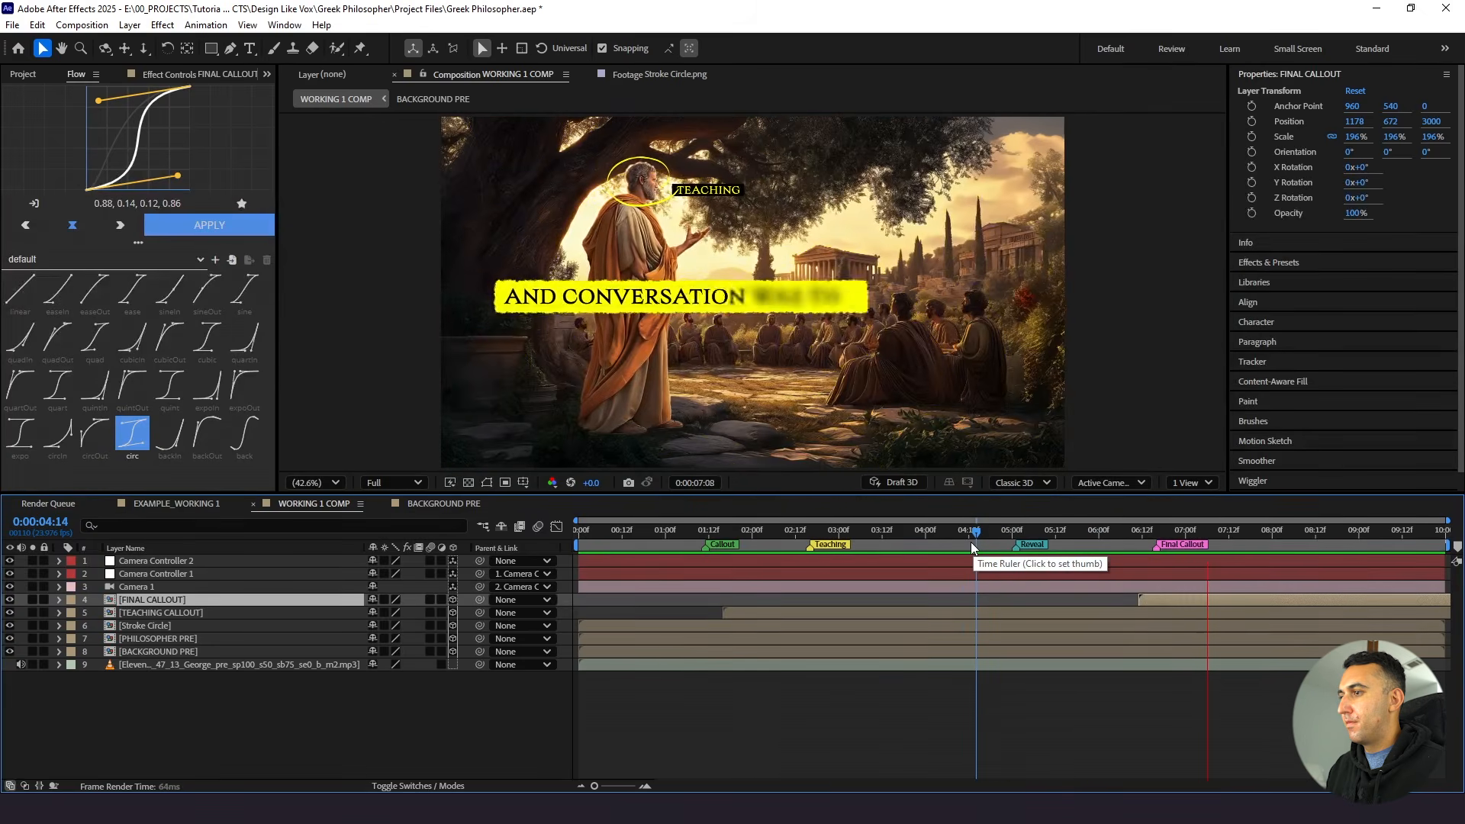
key(space)
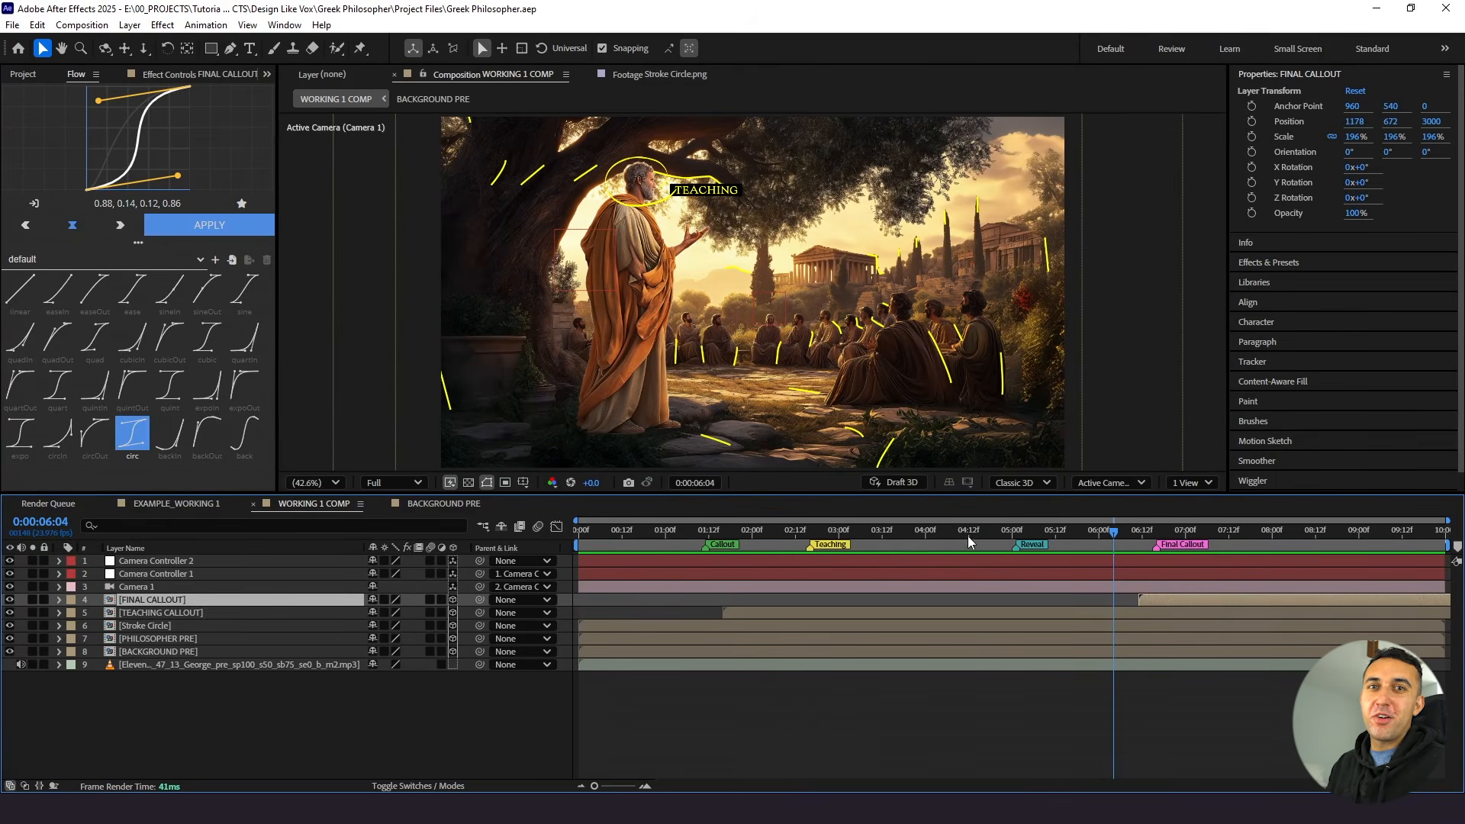
Duplicate the New Background layer in the BACKGROUND PRE composition
mouse_move(662, 527)
mouse_down()
mouse_move(598, 537)
mouse_move(721, 528)
mouse_move(675, 537)
mouse_up()
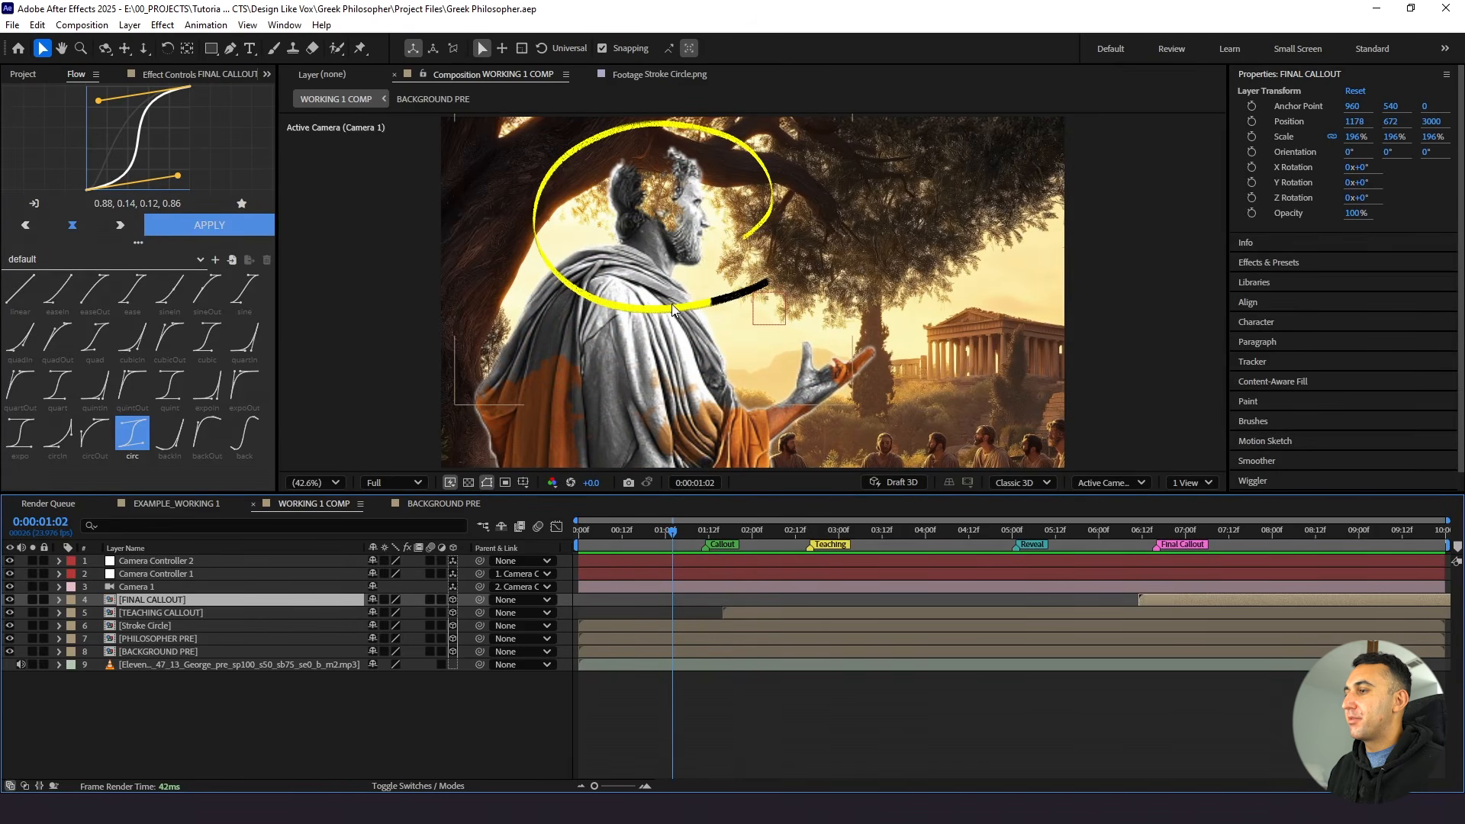
drag(647, 541, 746, 538)
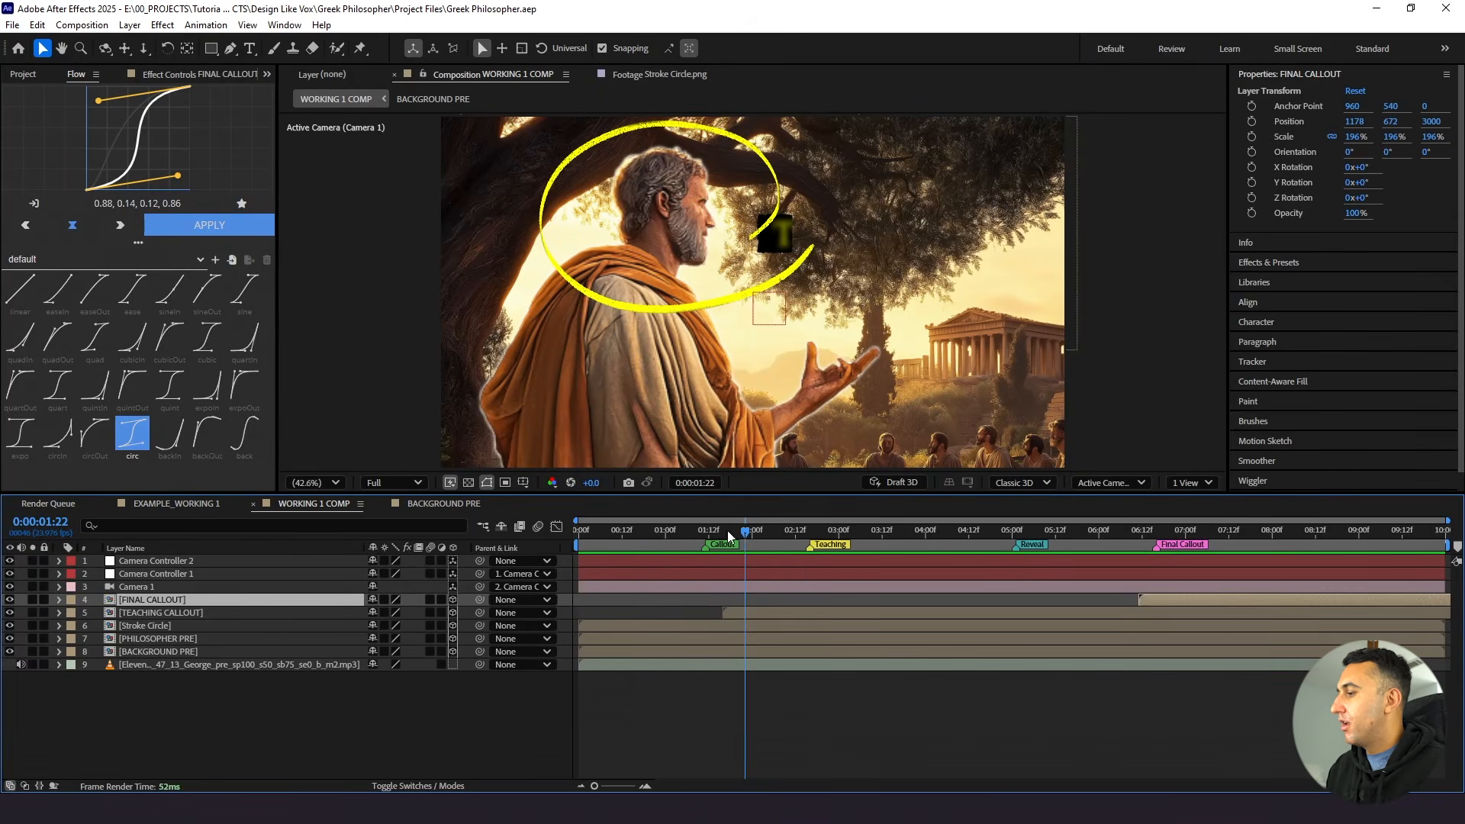
click(437, 506)
click(156, 600)
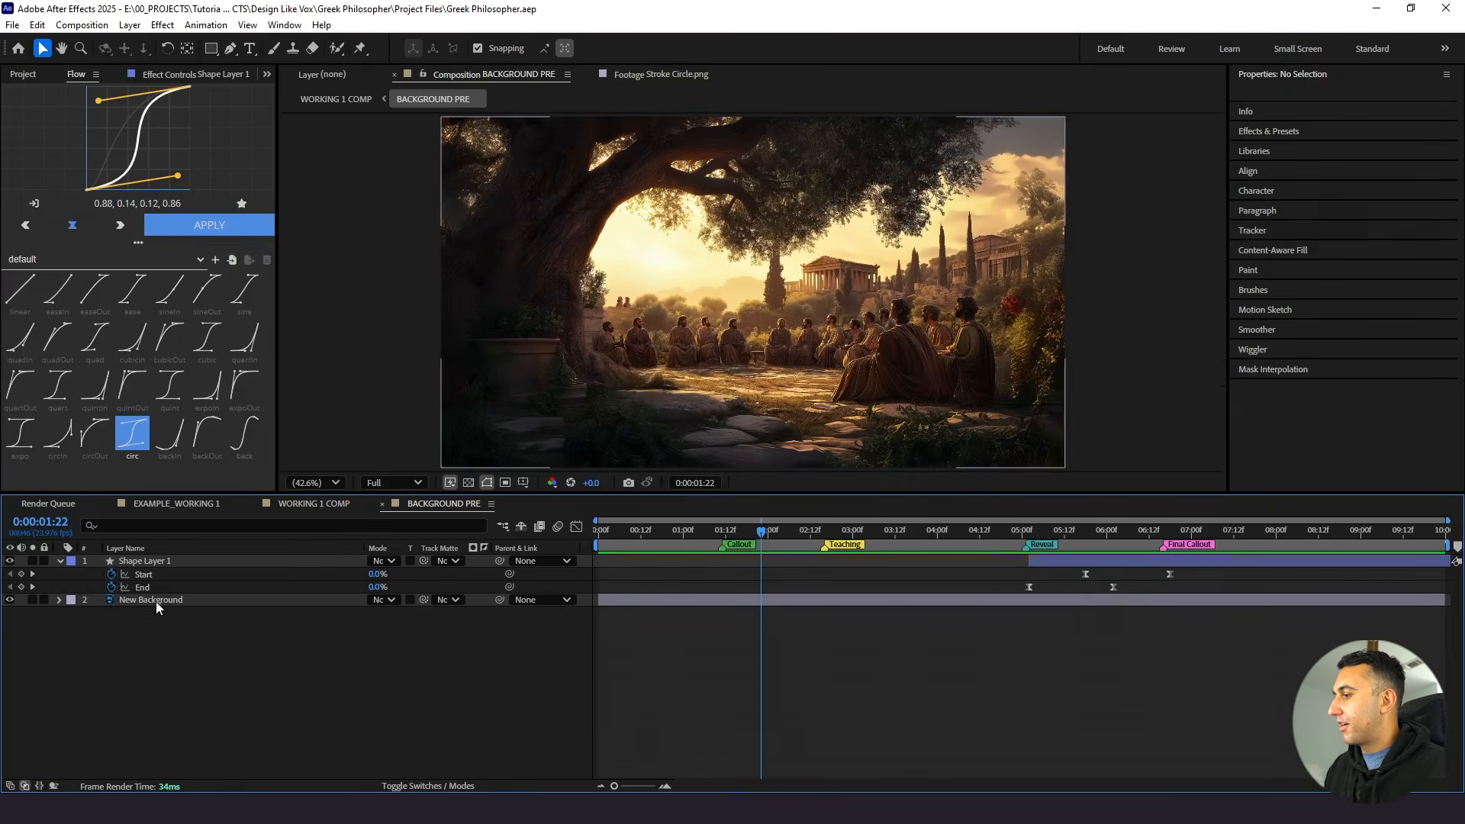
key(ctrl+d)
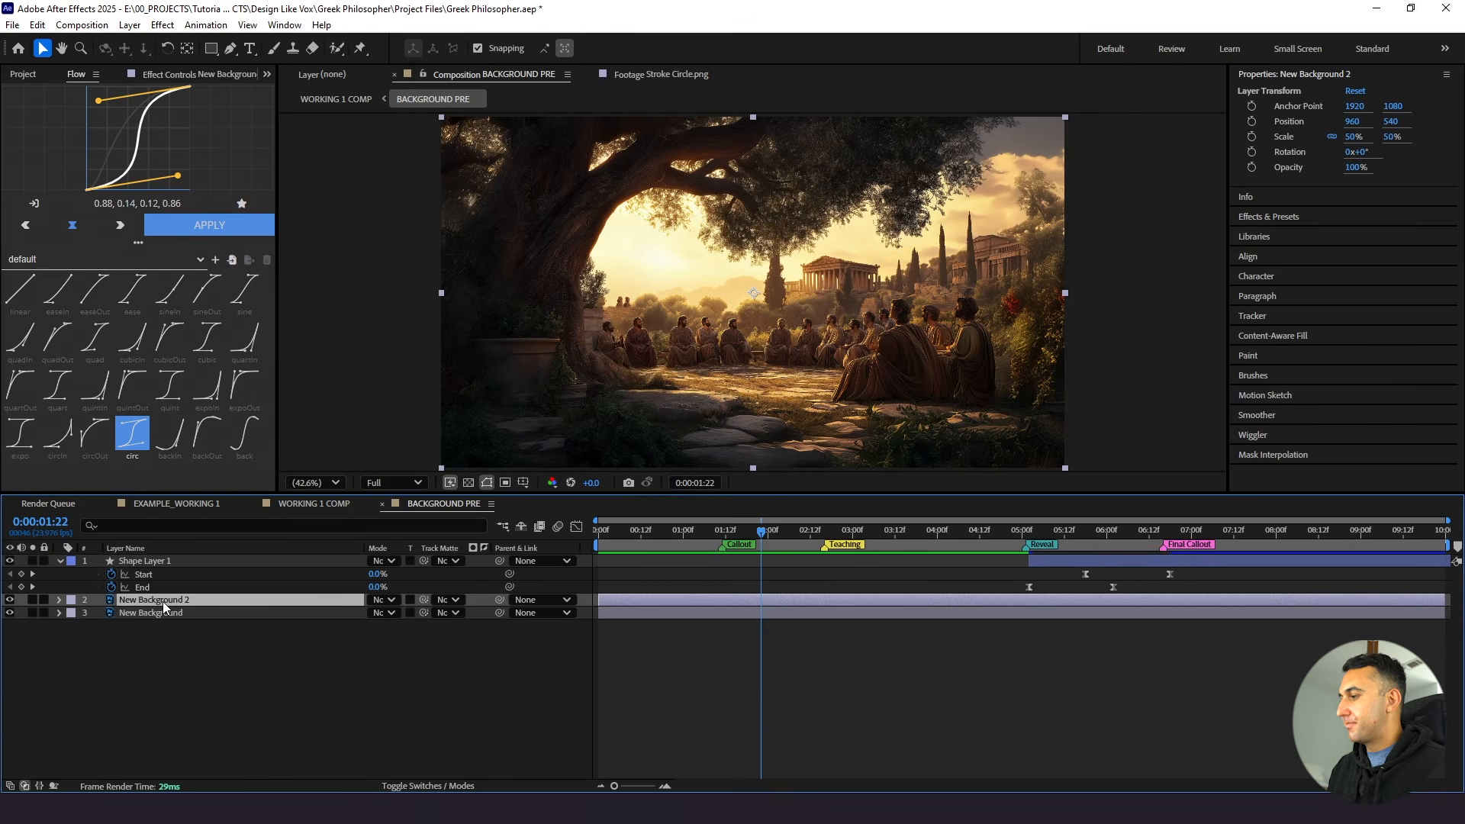
Hide the New Background 2 layer and apply the Black & White effect to the New Background layer
click(10, 601)
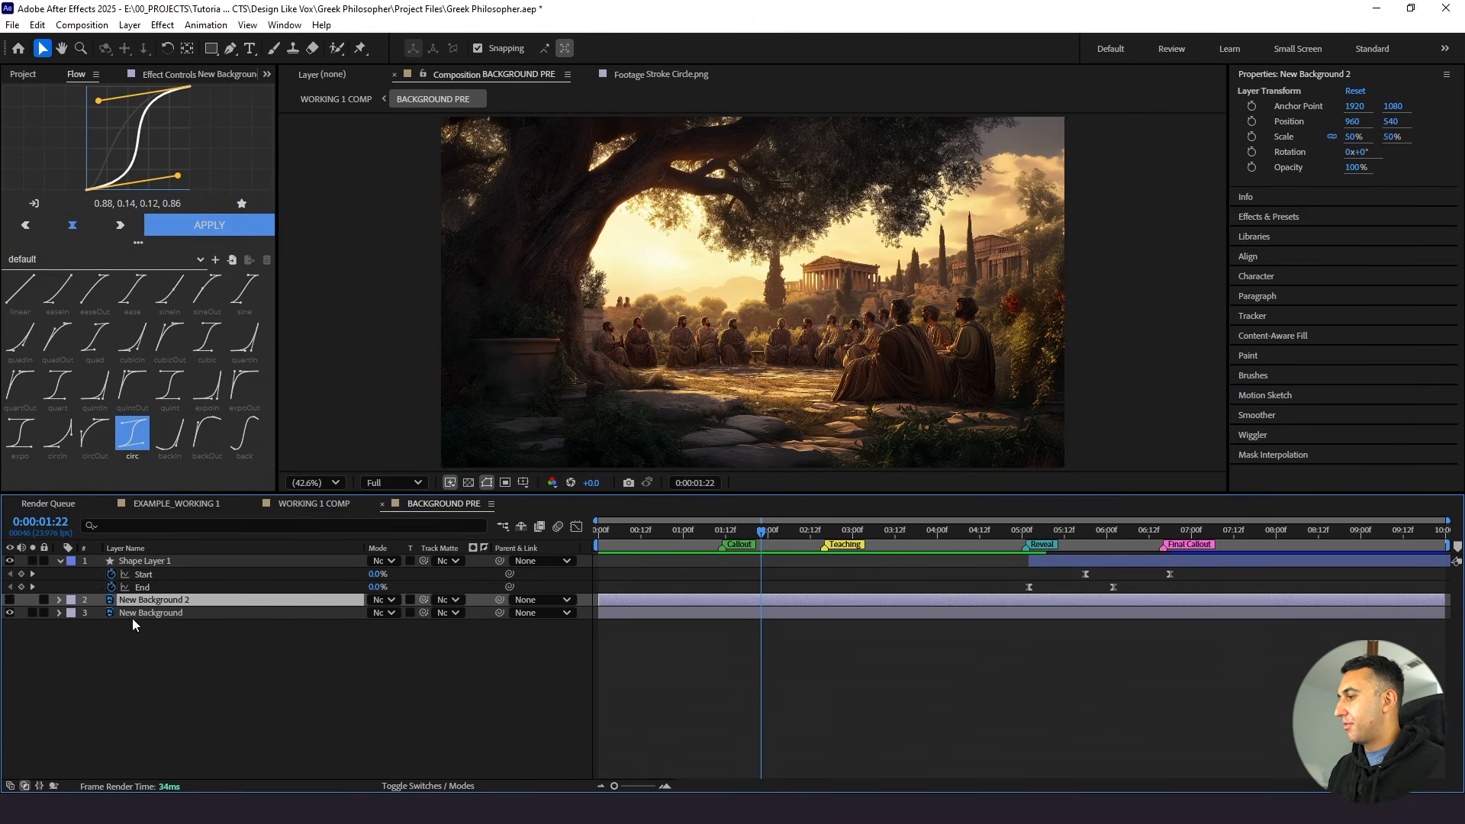
click(135, 615)
key(ctrl+space)
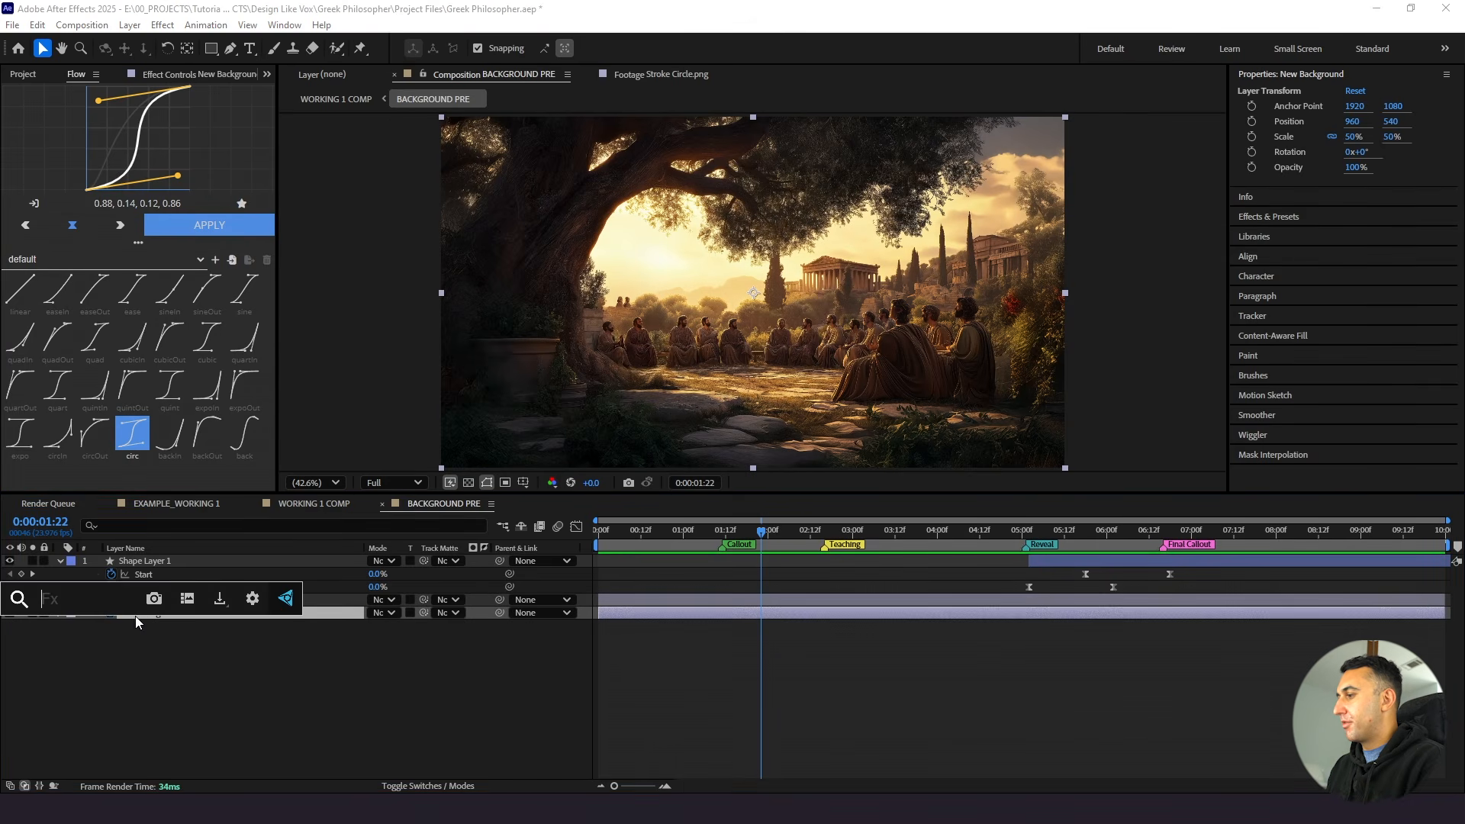
text(bla)
key(Return)
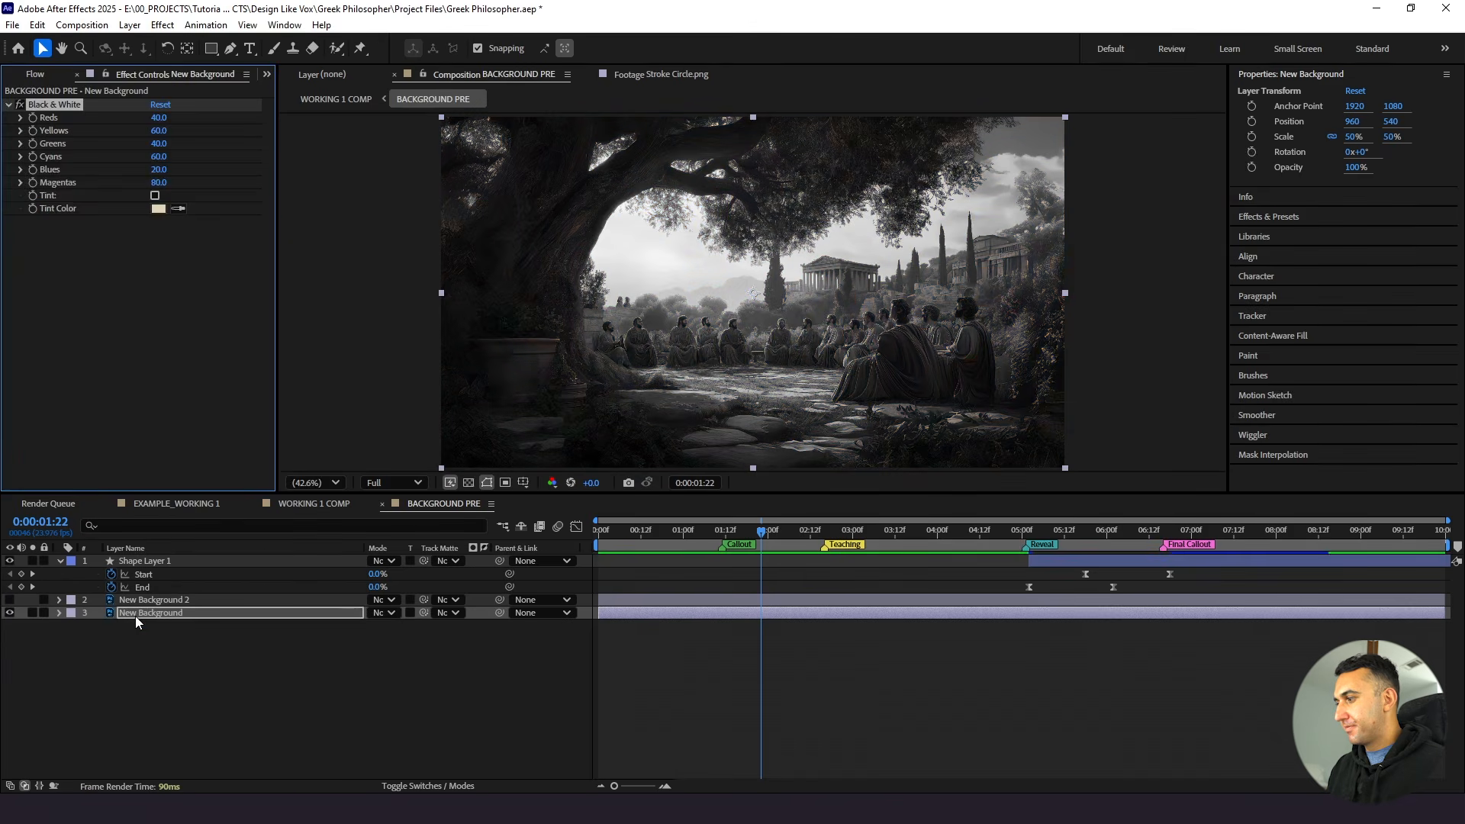
Add a Levels effect to New Background with Input White at 131 and Gamma at 0.77 for stronger contrast
key(ctrl+space)
text(lev)
key(Return)
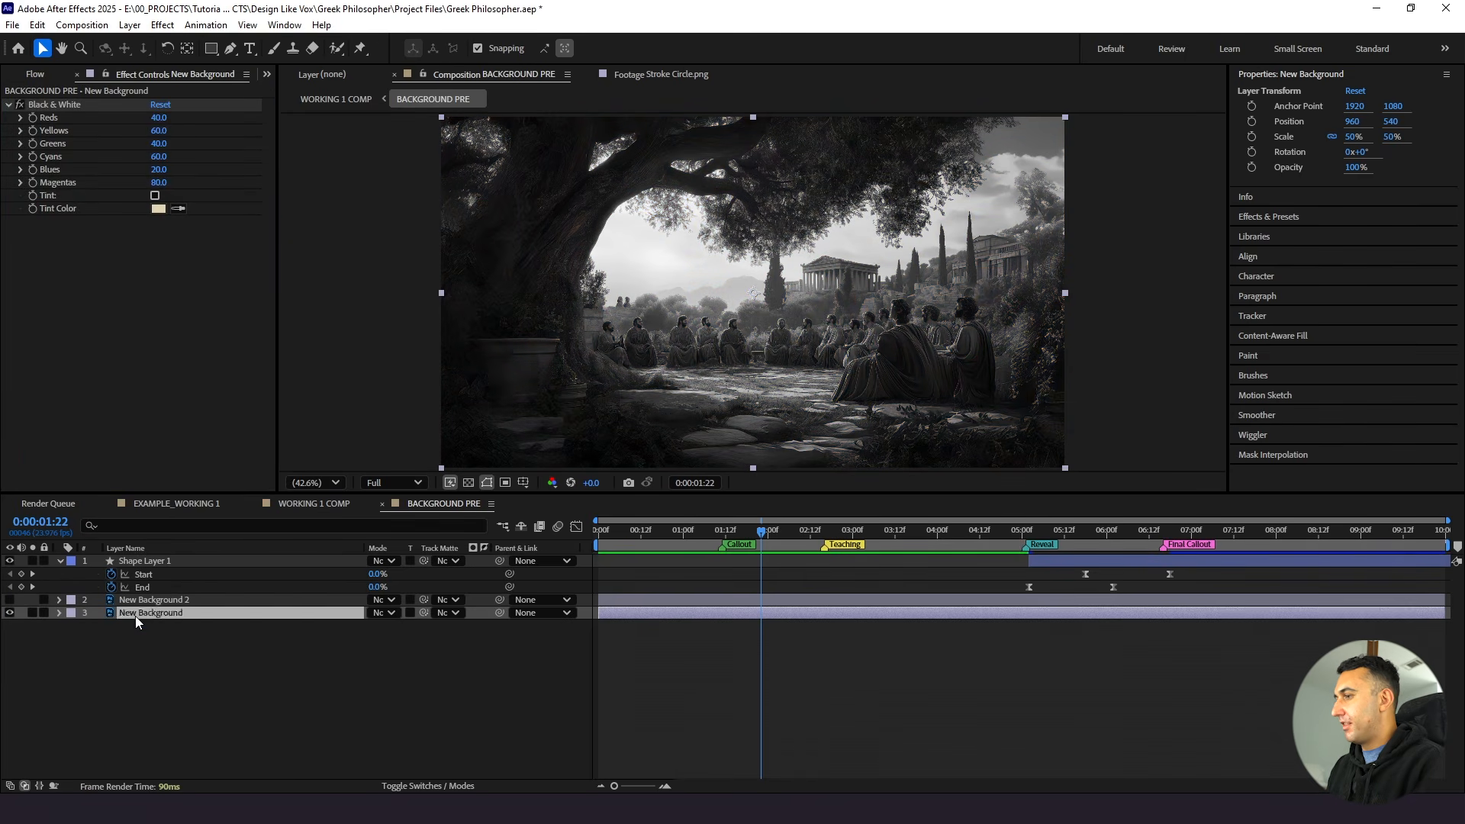
drag(238, 309, 145, 315)
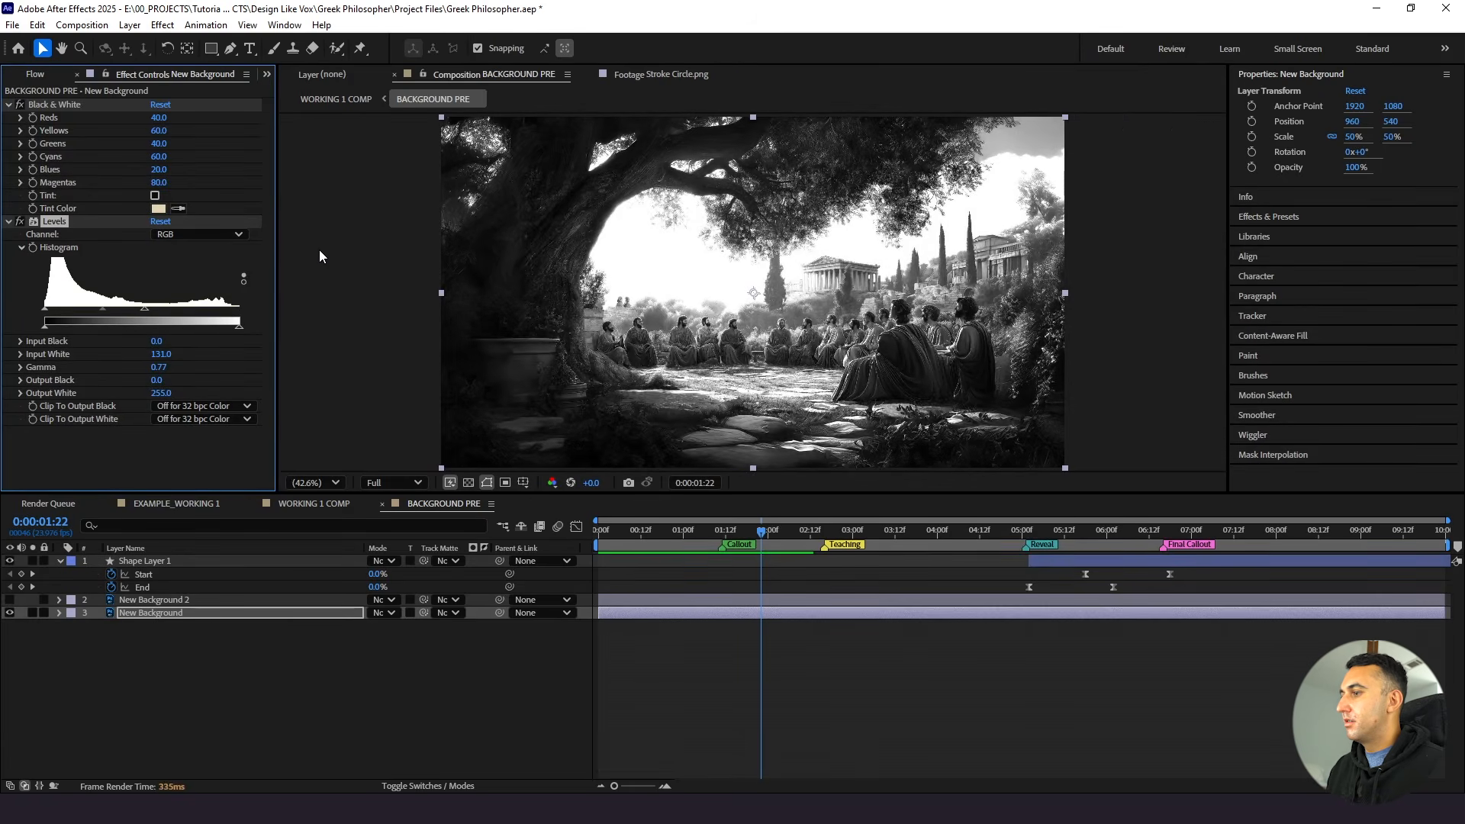
Place Luma 1 HD.mov directly above New Background 2 at the start of the composition and preview its transition
click(264, 75)
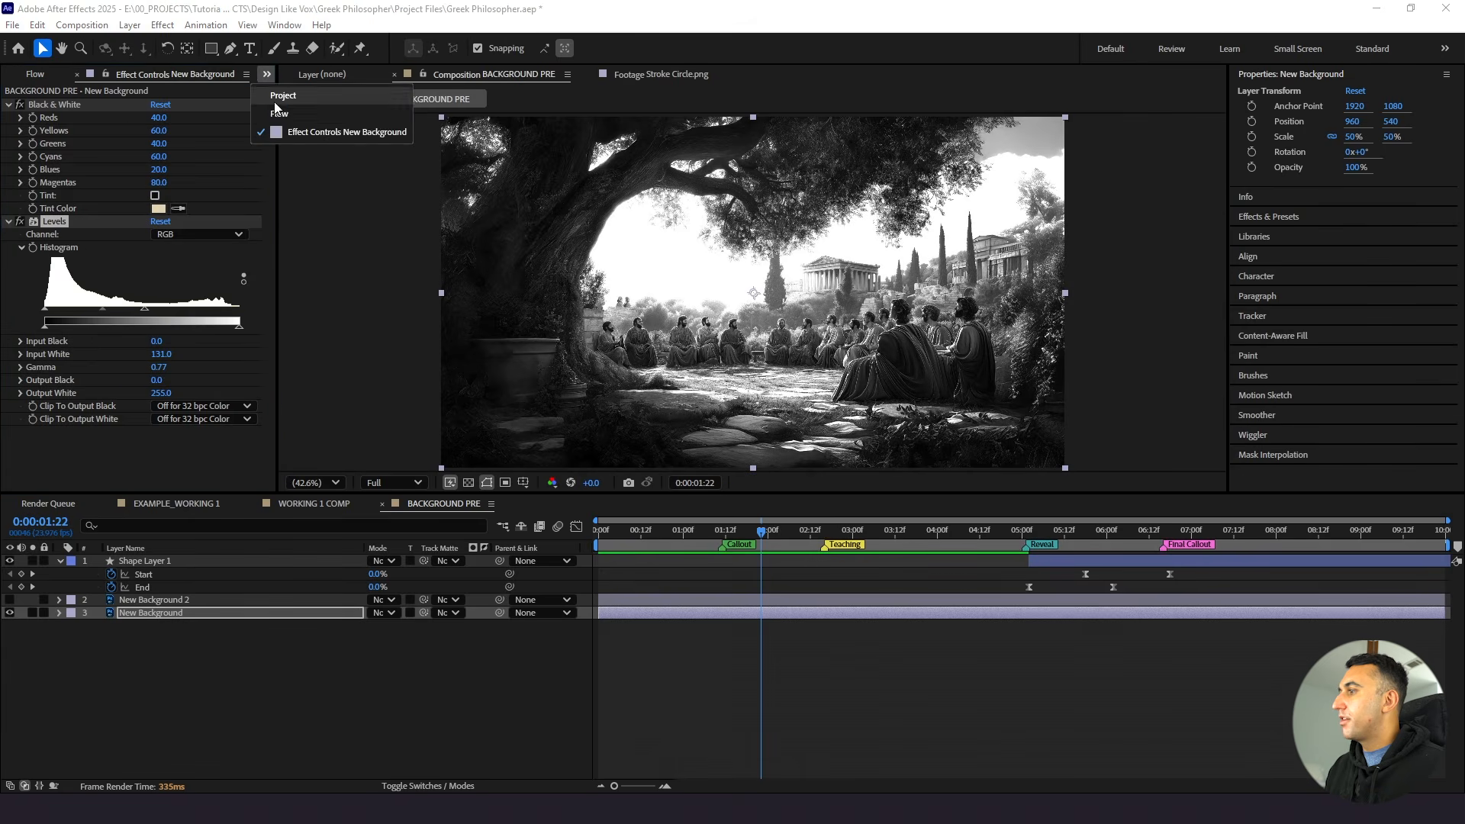
click(272, 97)
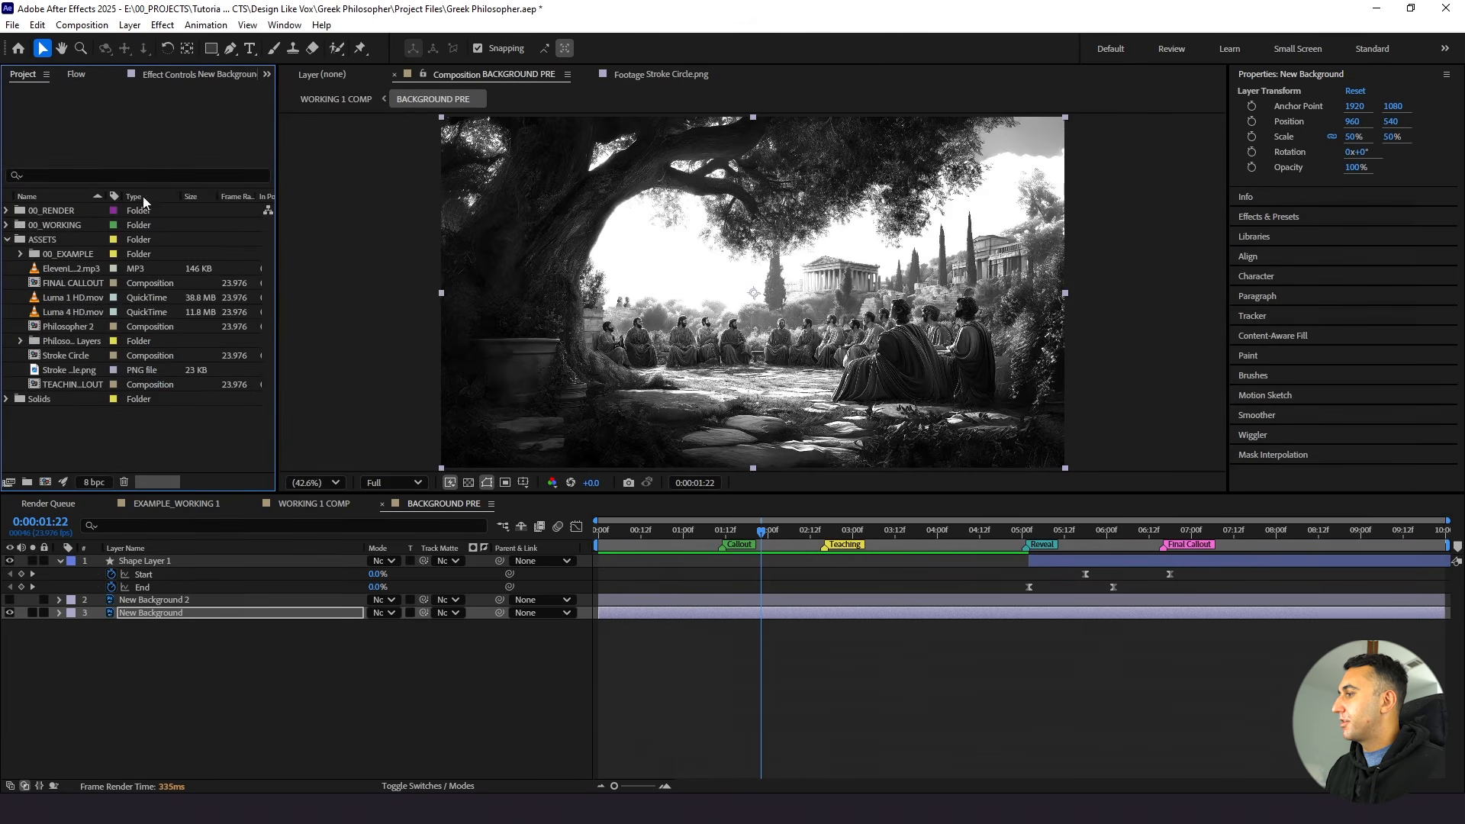
click(67, 312)
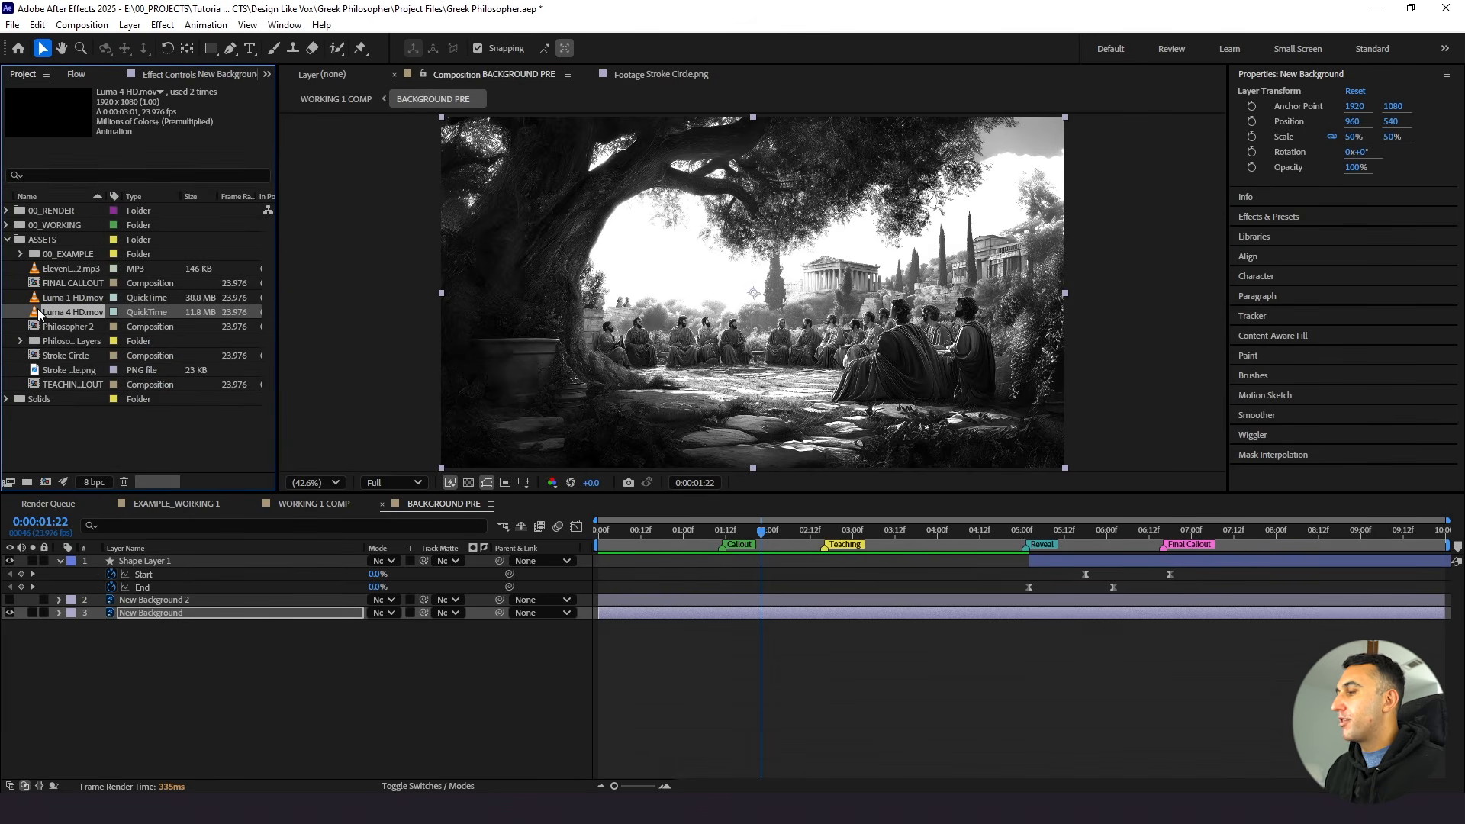
click(70, 298)
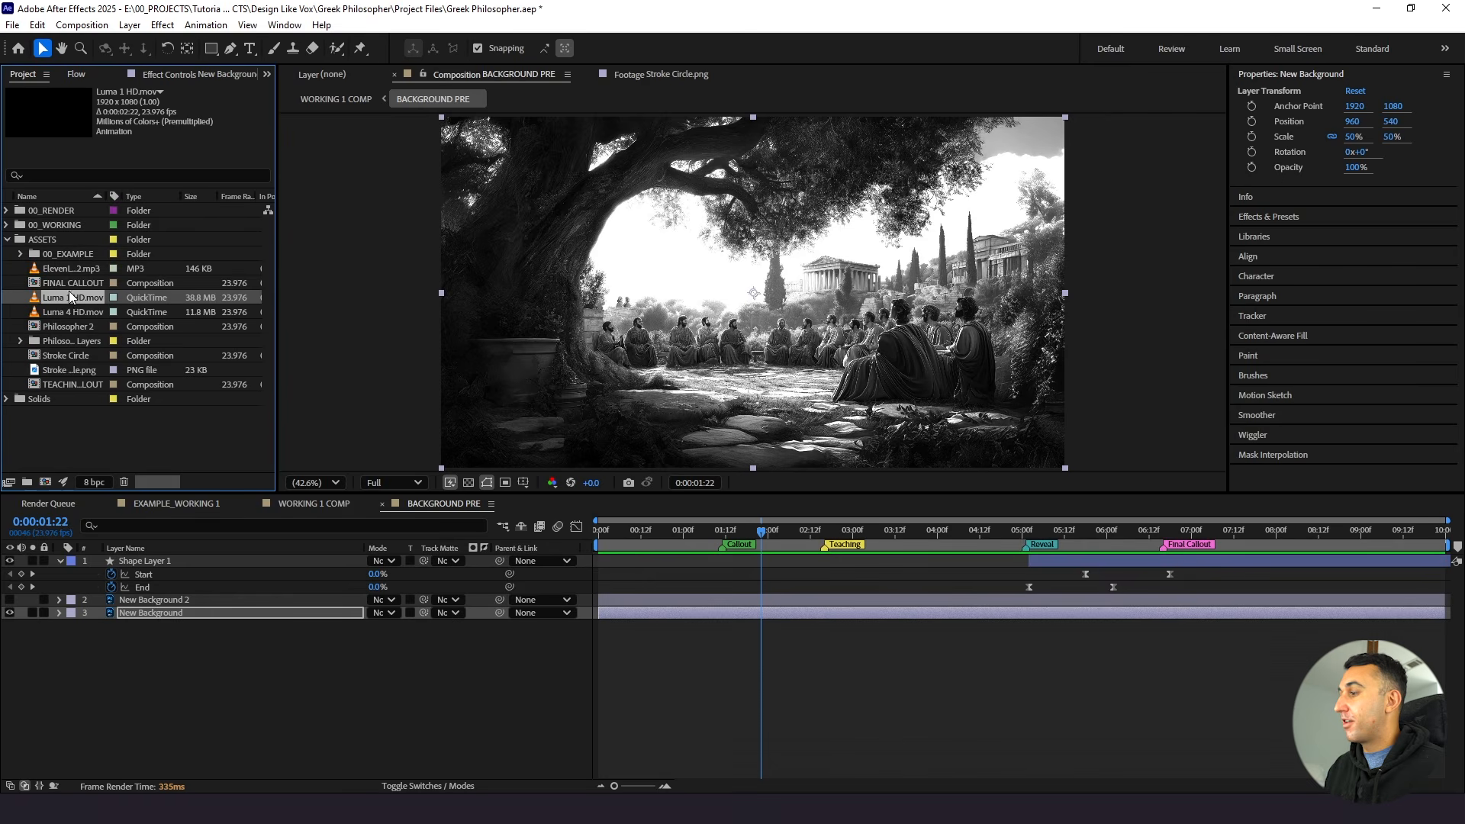
drag(69, 296, 145, 597)
key(Home)
key(space)
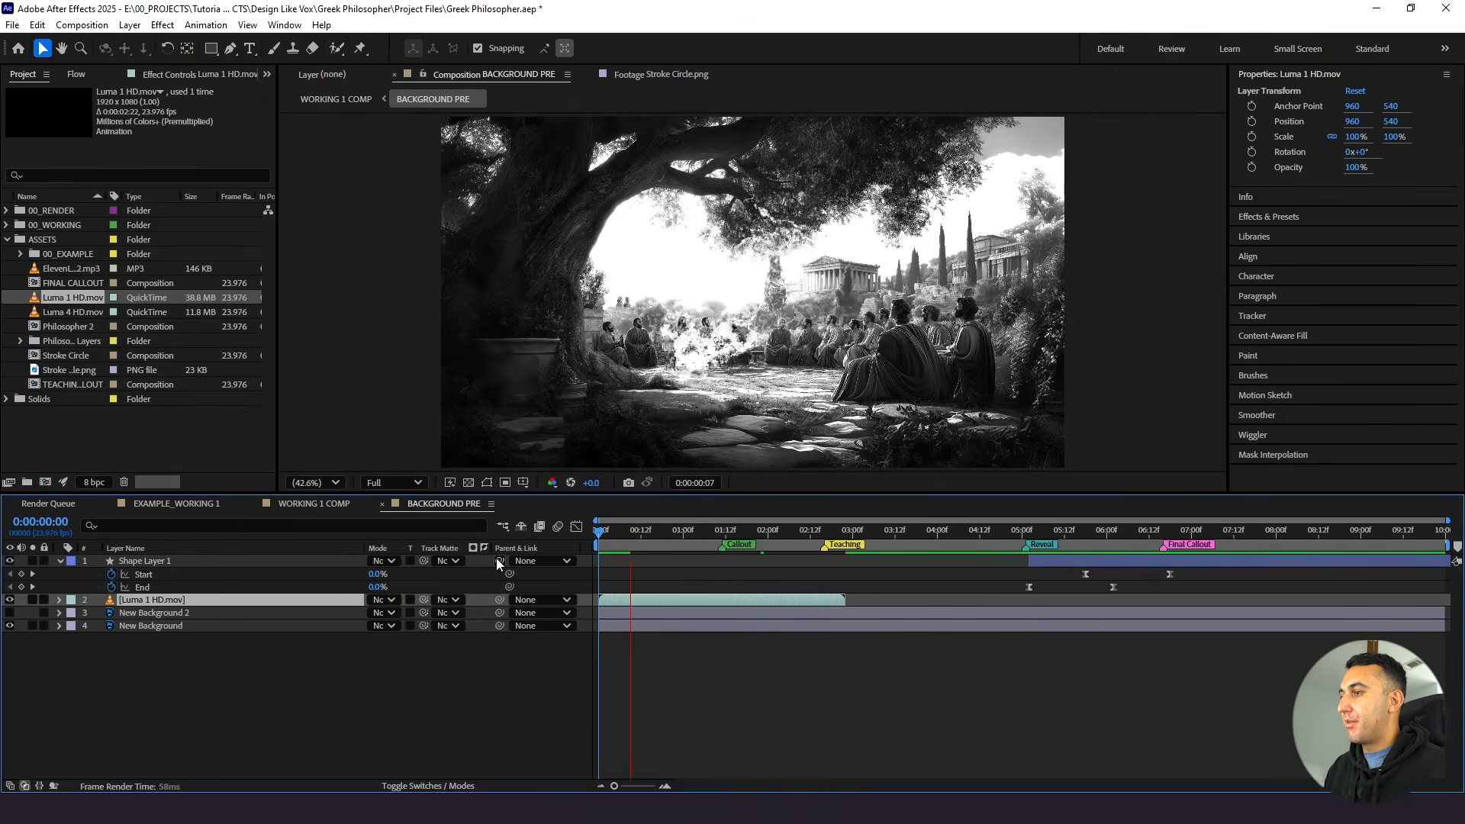
key(space)
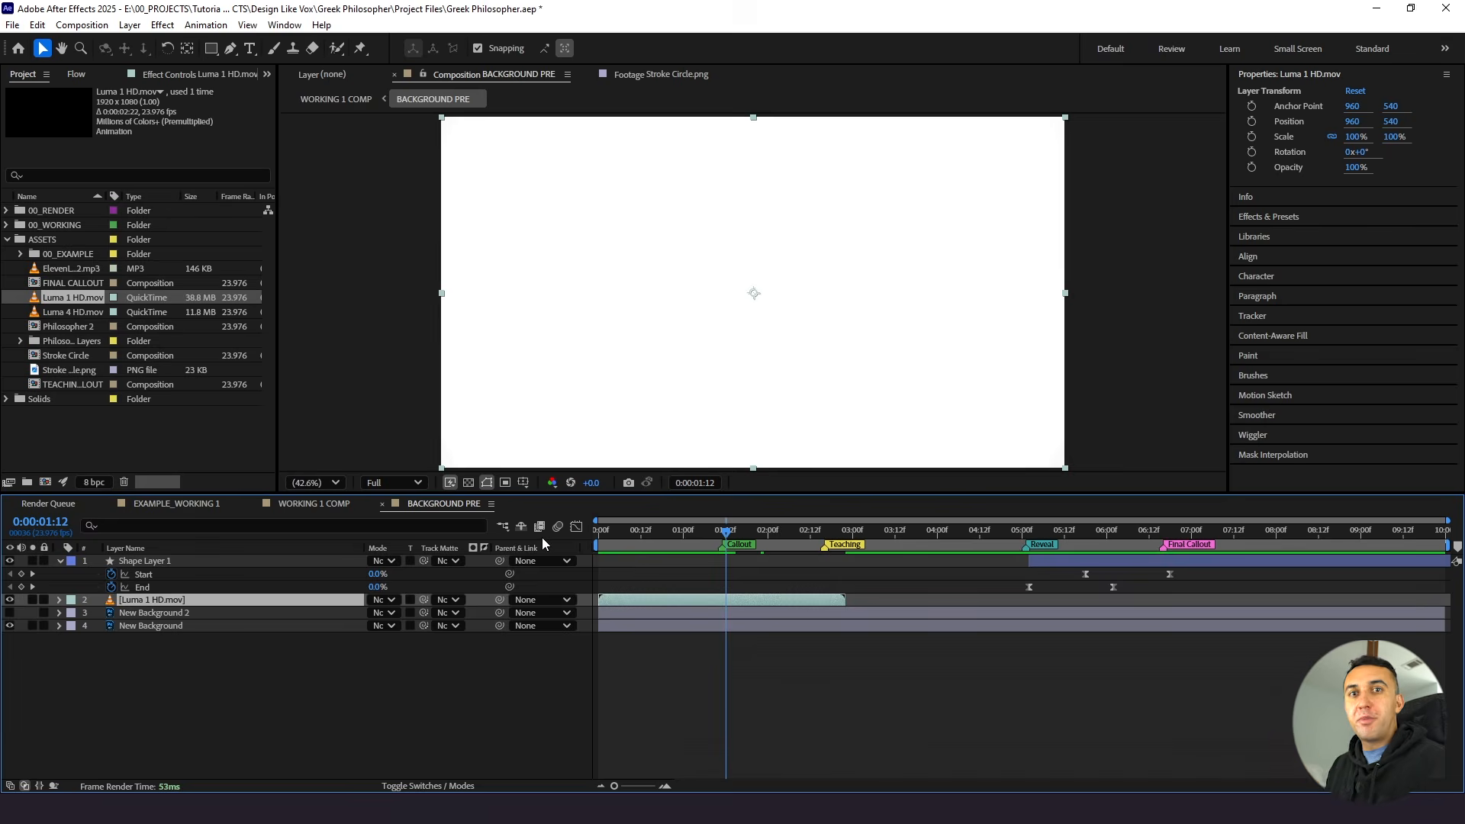
drag(697, 531, 676, 532)
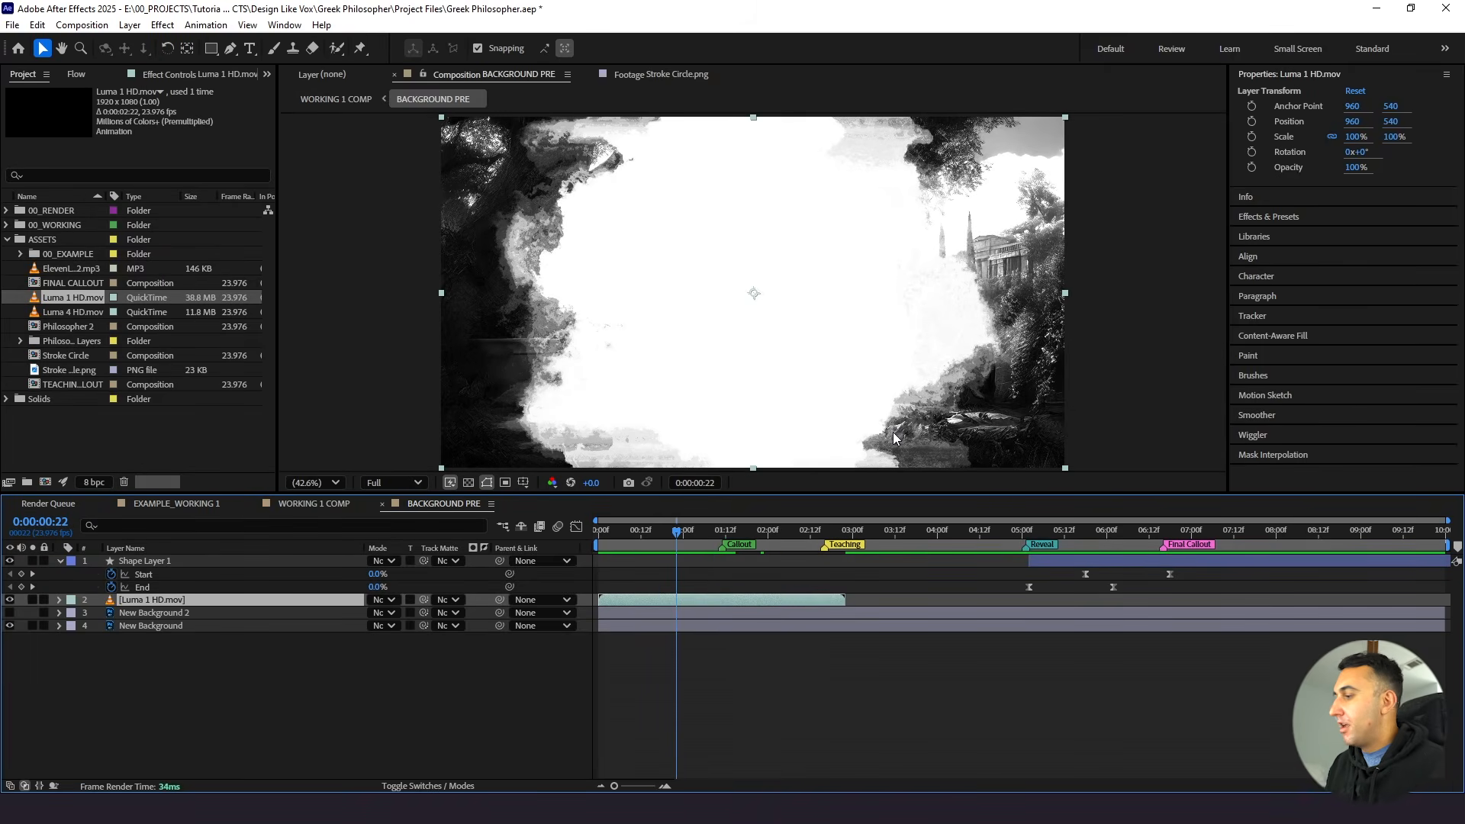
Rename New Background 2 to "background color", make it visible and give it an orange label
click(180, 611)
key(Return)
text(ba)
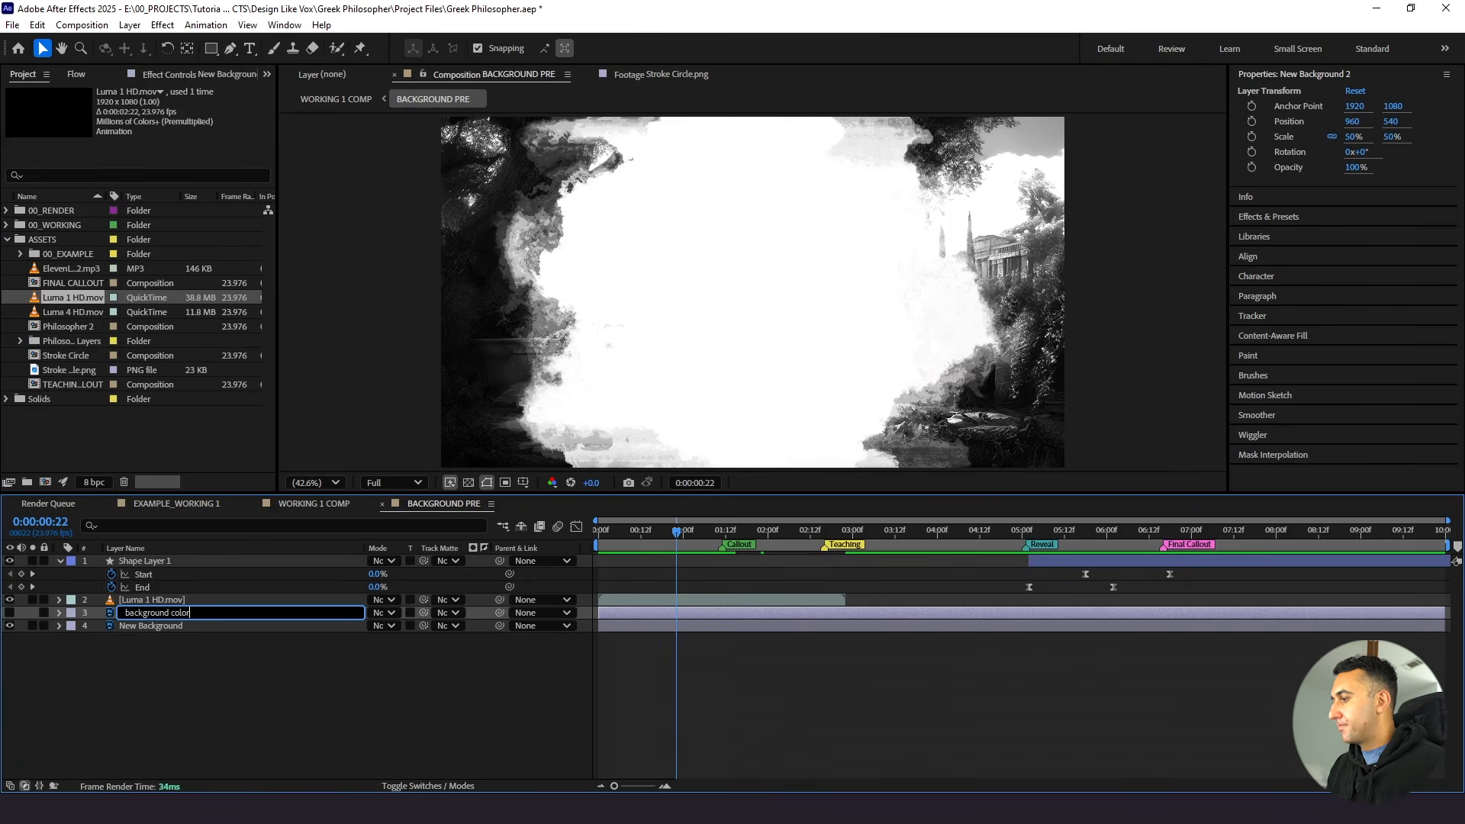
text(ckground color)
key(Return)
click(71, 613)
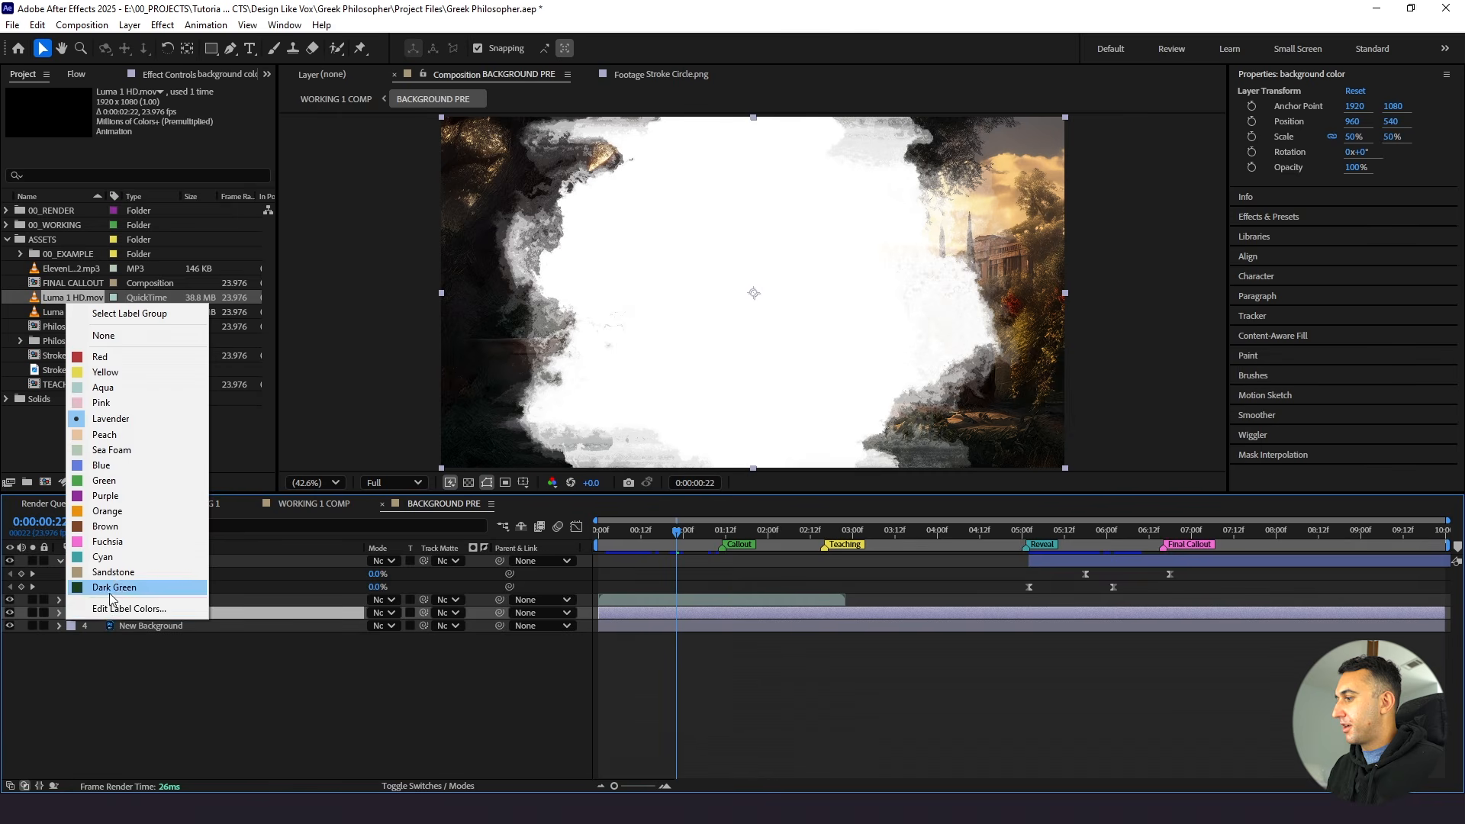
click(120, 517)
click(275, 677)
Use Luma 1 HD.mov as the track matte for background color and move it to start just before the Reveal marker
click(296, 612)
drag(425, 615, 190, 593)
drag(665, 600, 1036, 588)
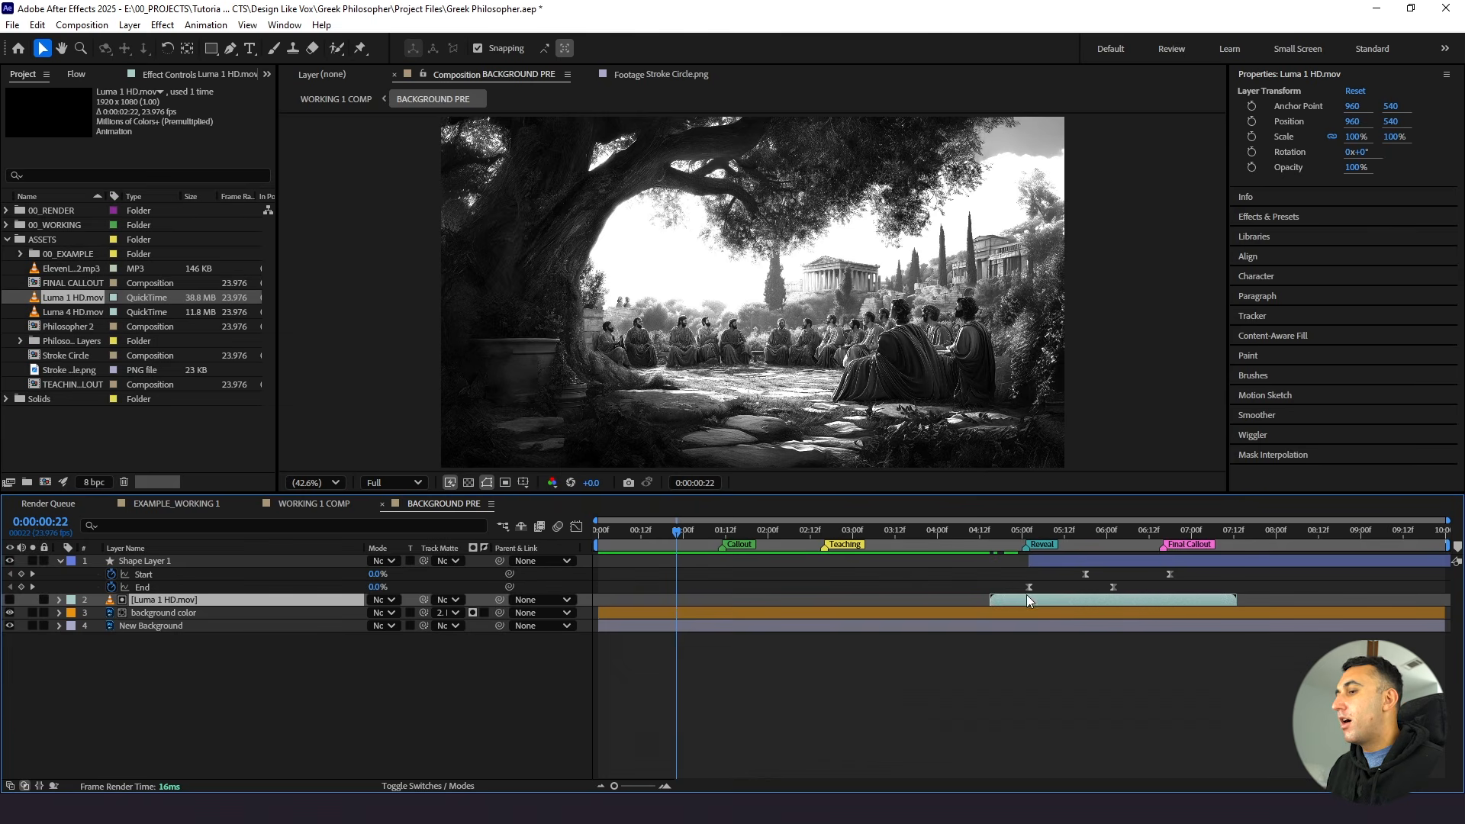
mouse_move(924, 525)
mouse_down()
mouse_move(1082, 530)
mouse_move(1192, 557)
mouse_move(1216, 533)
mouse_move(1276, 534)
mouse_move(1216, 568)
mouse_up()
Freeze the Luma 1 HD.mov layer on its last frame so the matte holds
right_click(1203, 599)
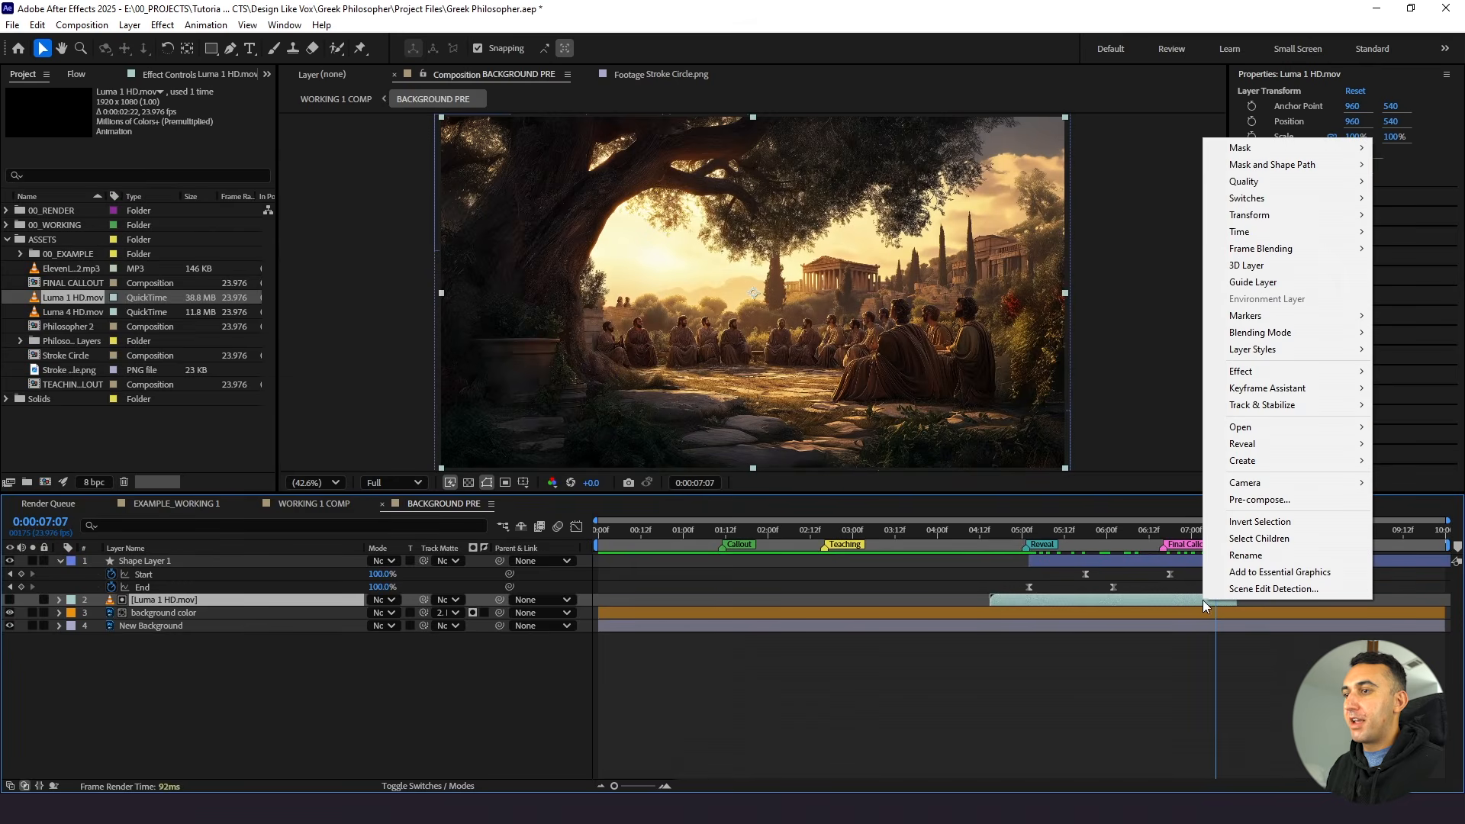
mouse_move(1275, 230)
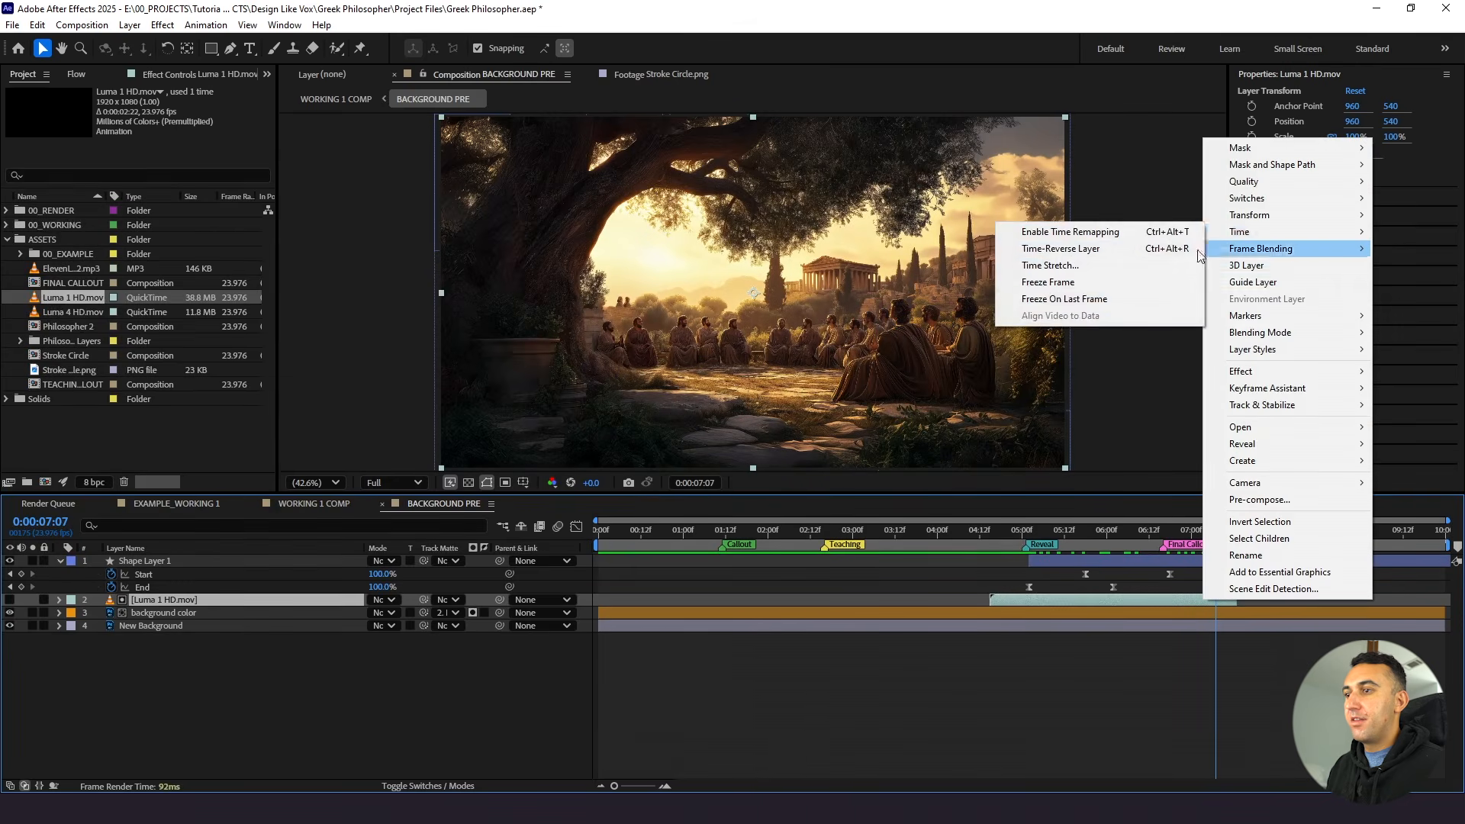
click(1102, 294)
click(914, 685)
Preview the background colour reveal around the Reveal marker in WORKING 1 COMP
drag(971, 532, 905, 539)
click(284, 505)
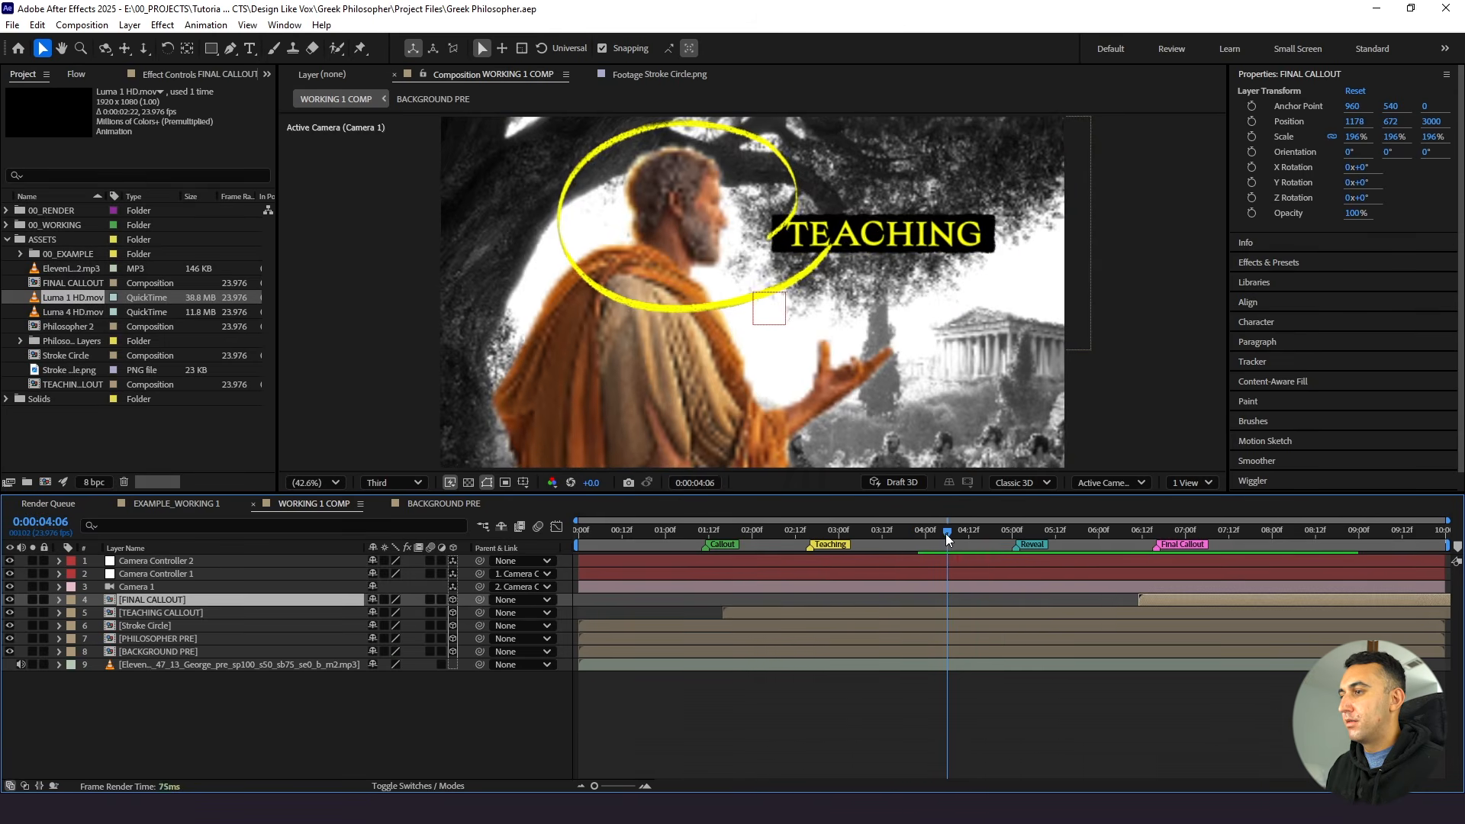
key(space)
drag(945, 535, 1008, 539)
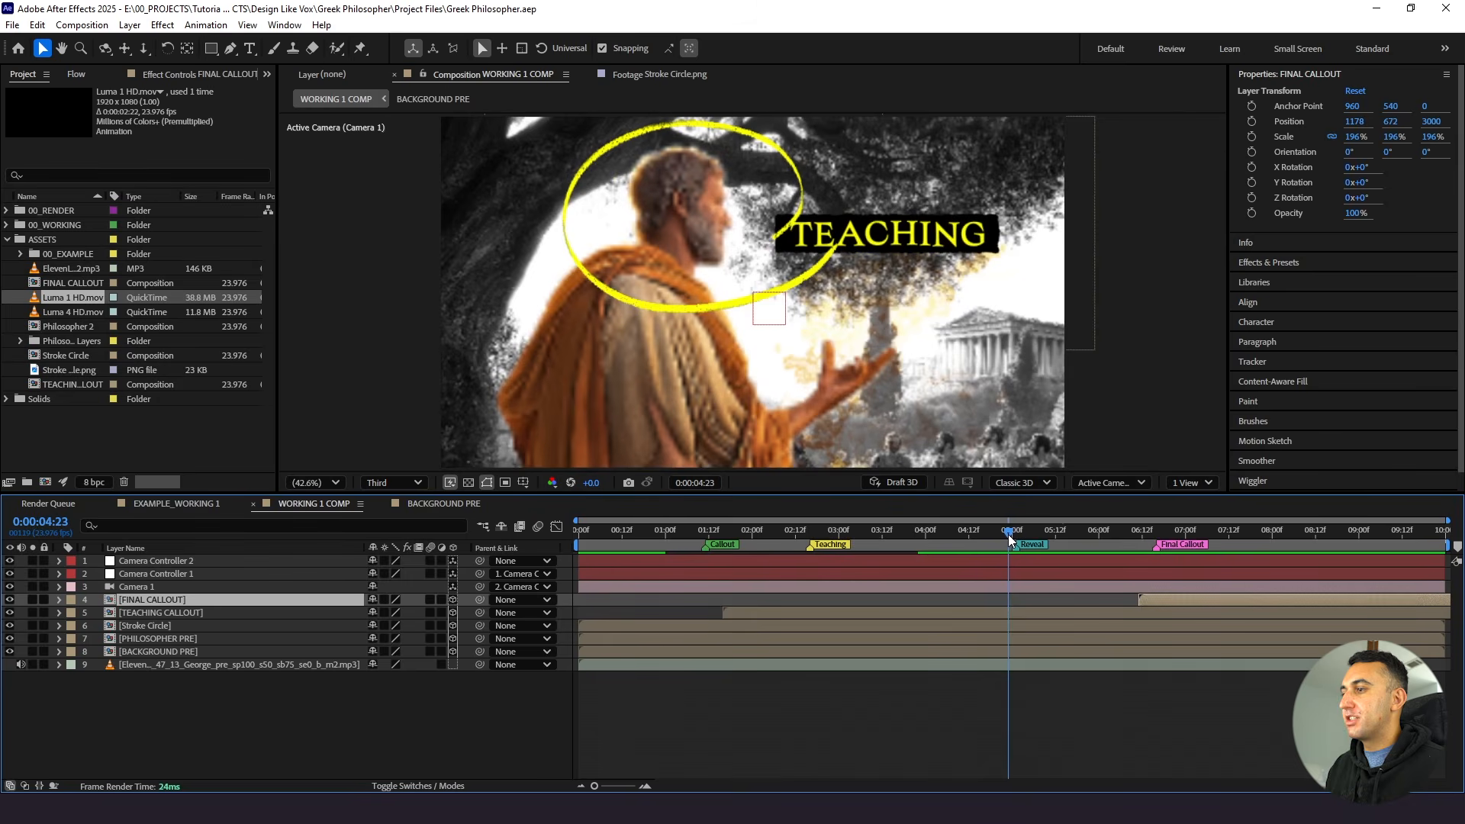
Shift Luma 1 HD.mov slightly earlier in BACKGROUND PRE and replay the colour reveal in WORKING 1 COMP
click(444, 505)
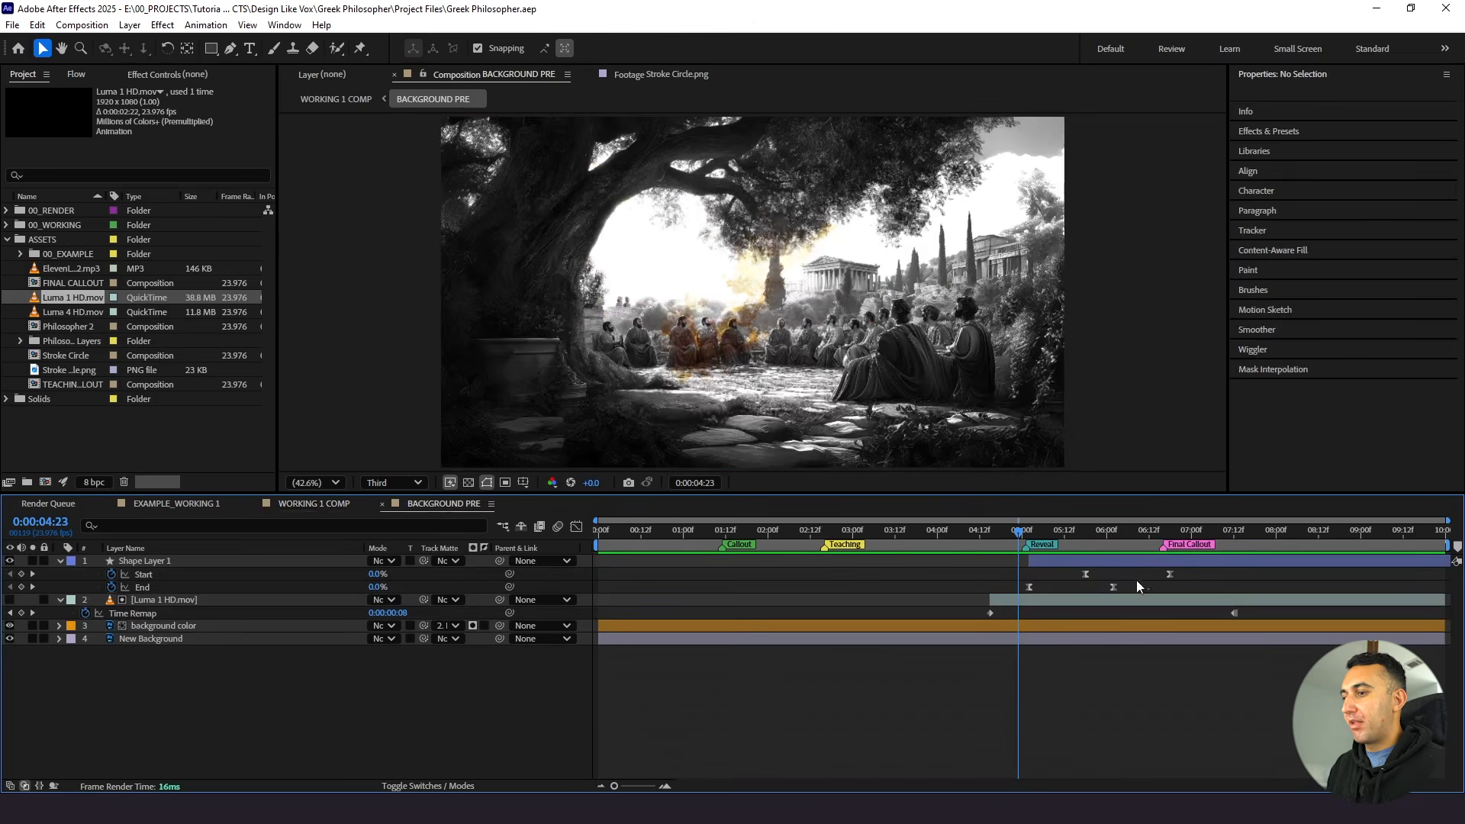
drag(1067, 603, 1057, 605)
click(337, 505)
drag(1050, 529, 879, 531)
key(space)
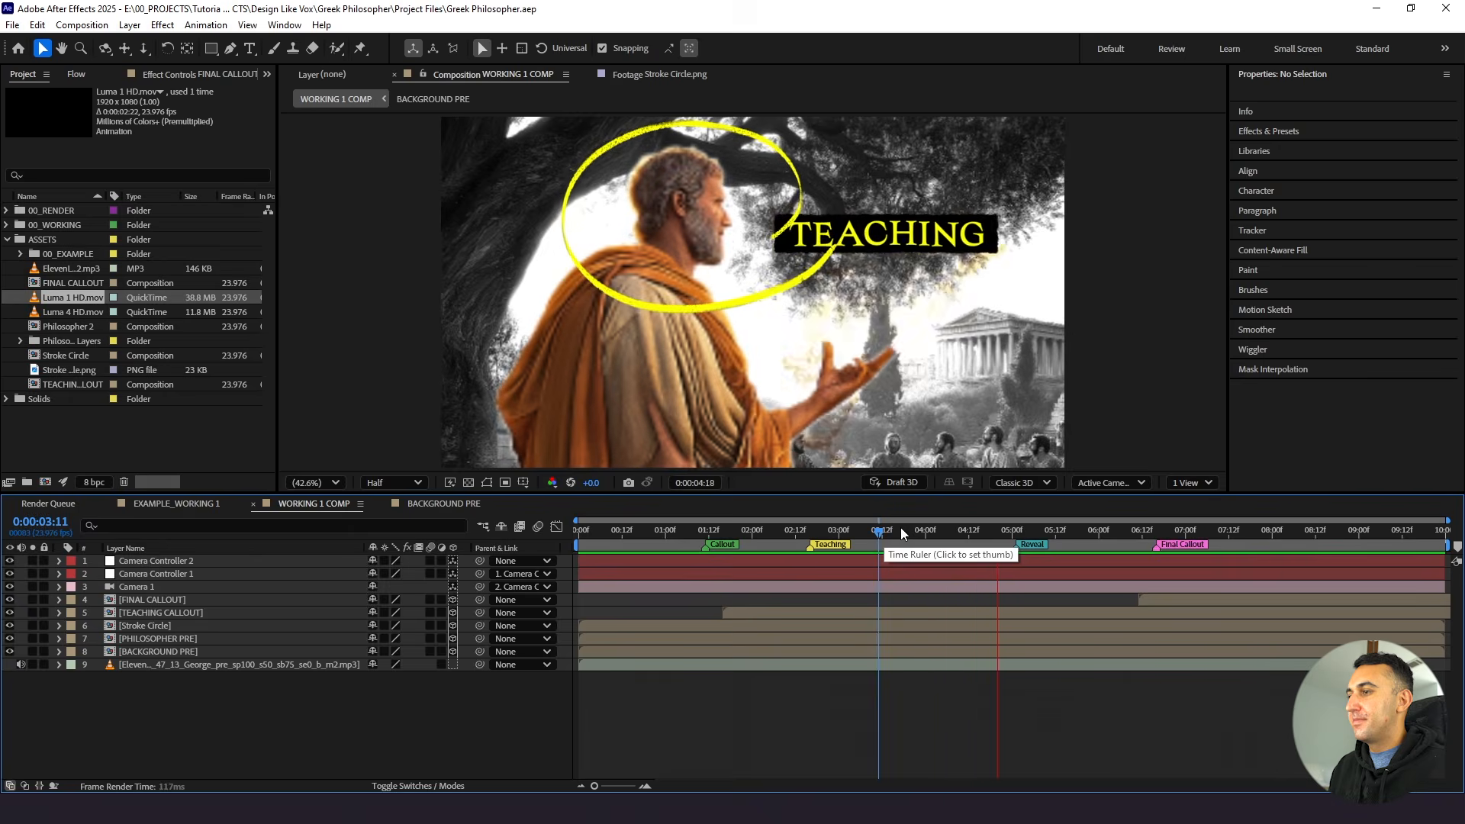
click(914, 525)
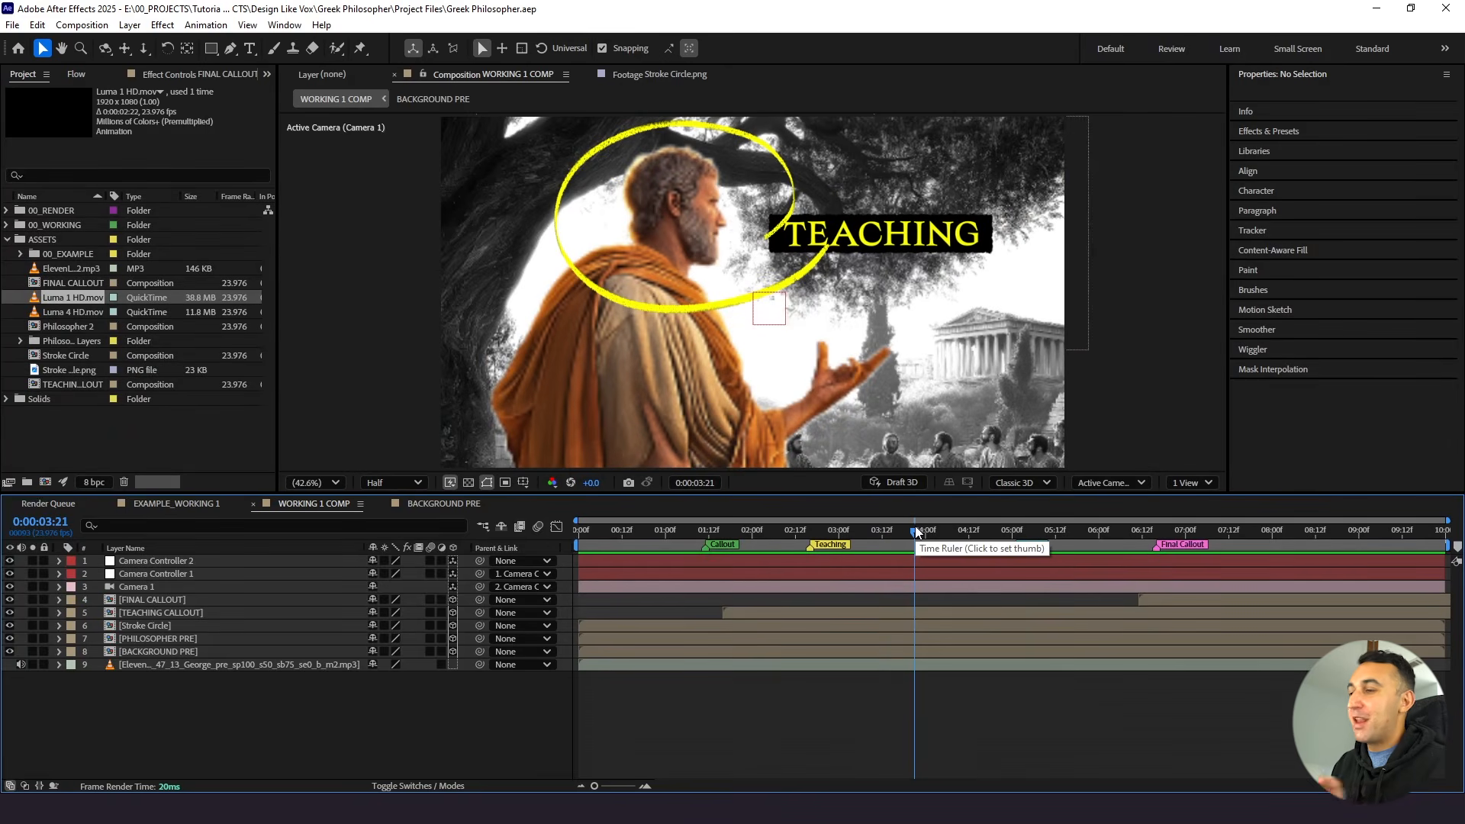
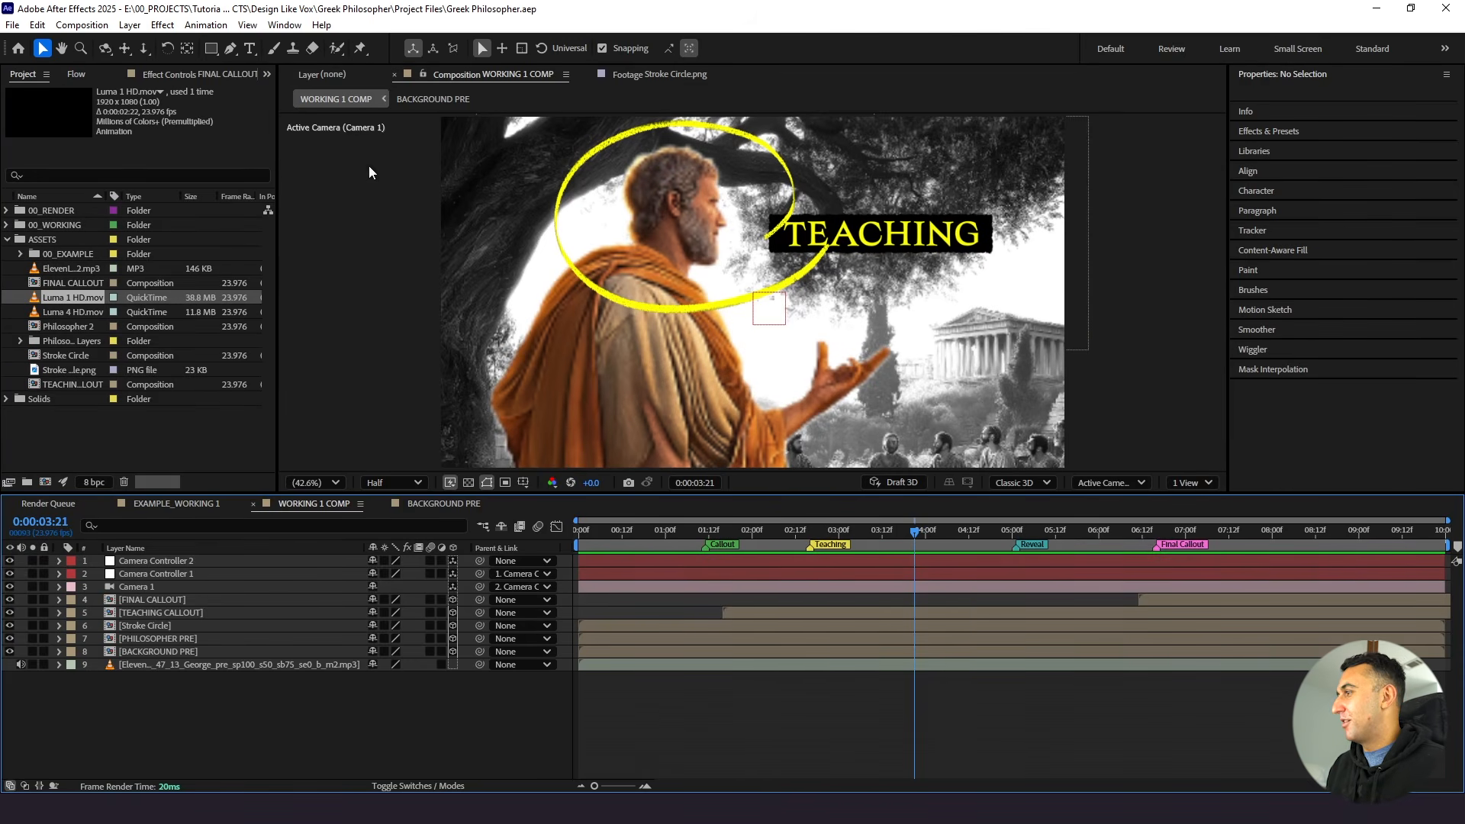
Create a new adjustment layer in WORKING 1 COMP and name it "Camera Lens Blur"
click(128, 25)
mouse_move(168, 40)
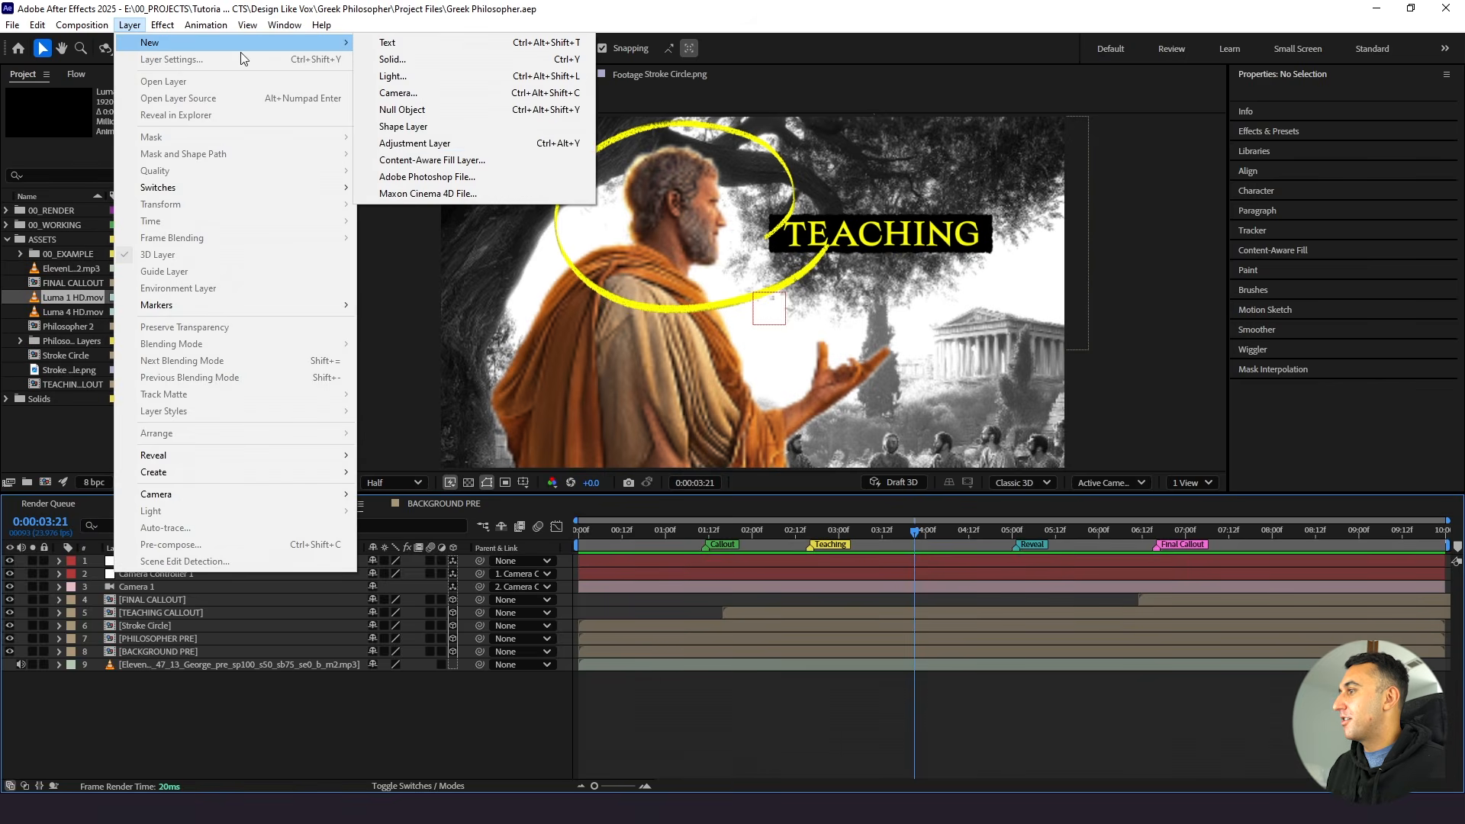
click(450, 142)
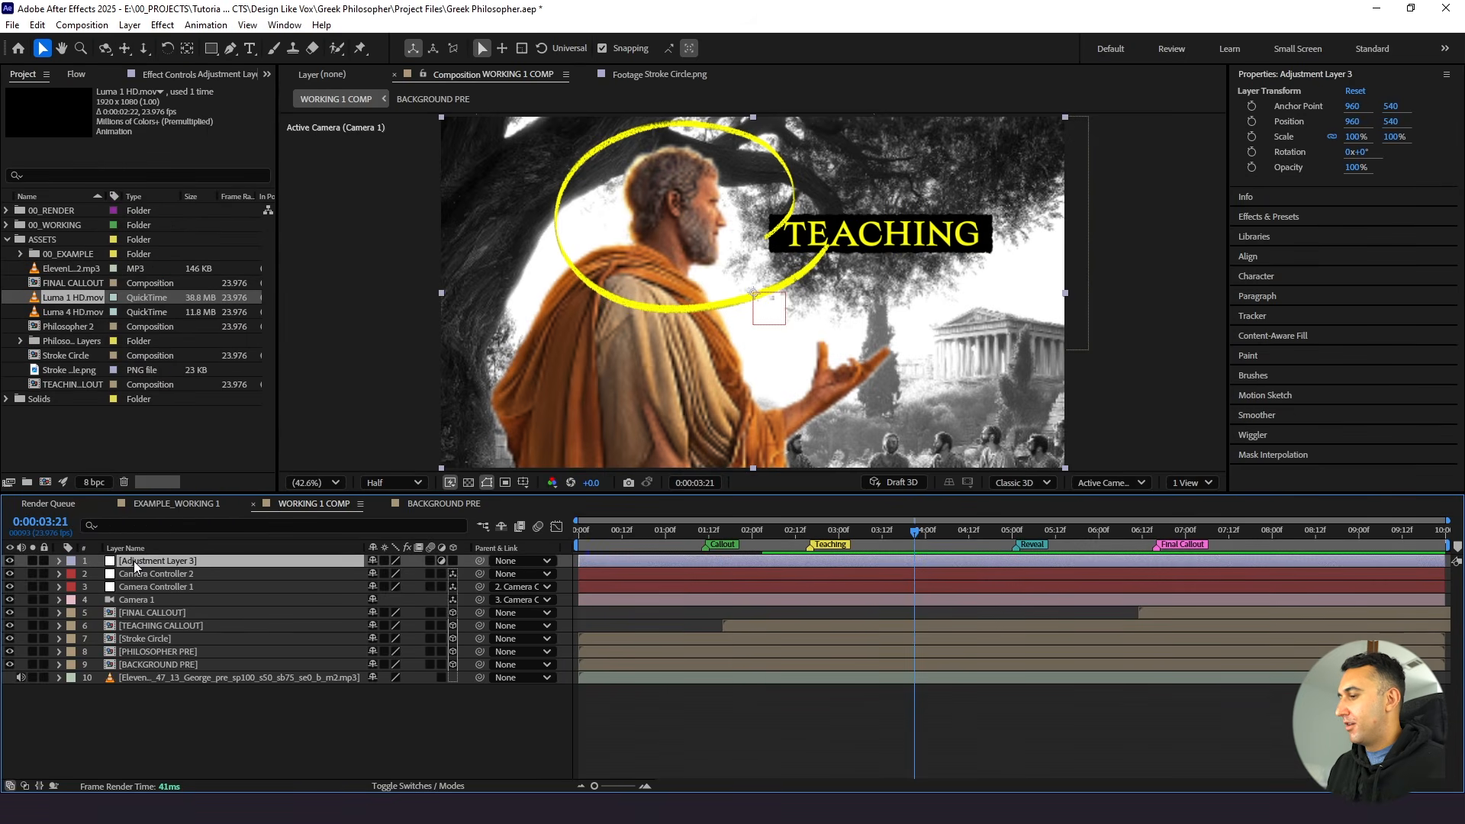
key(Return)
text(Camera Len)
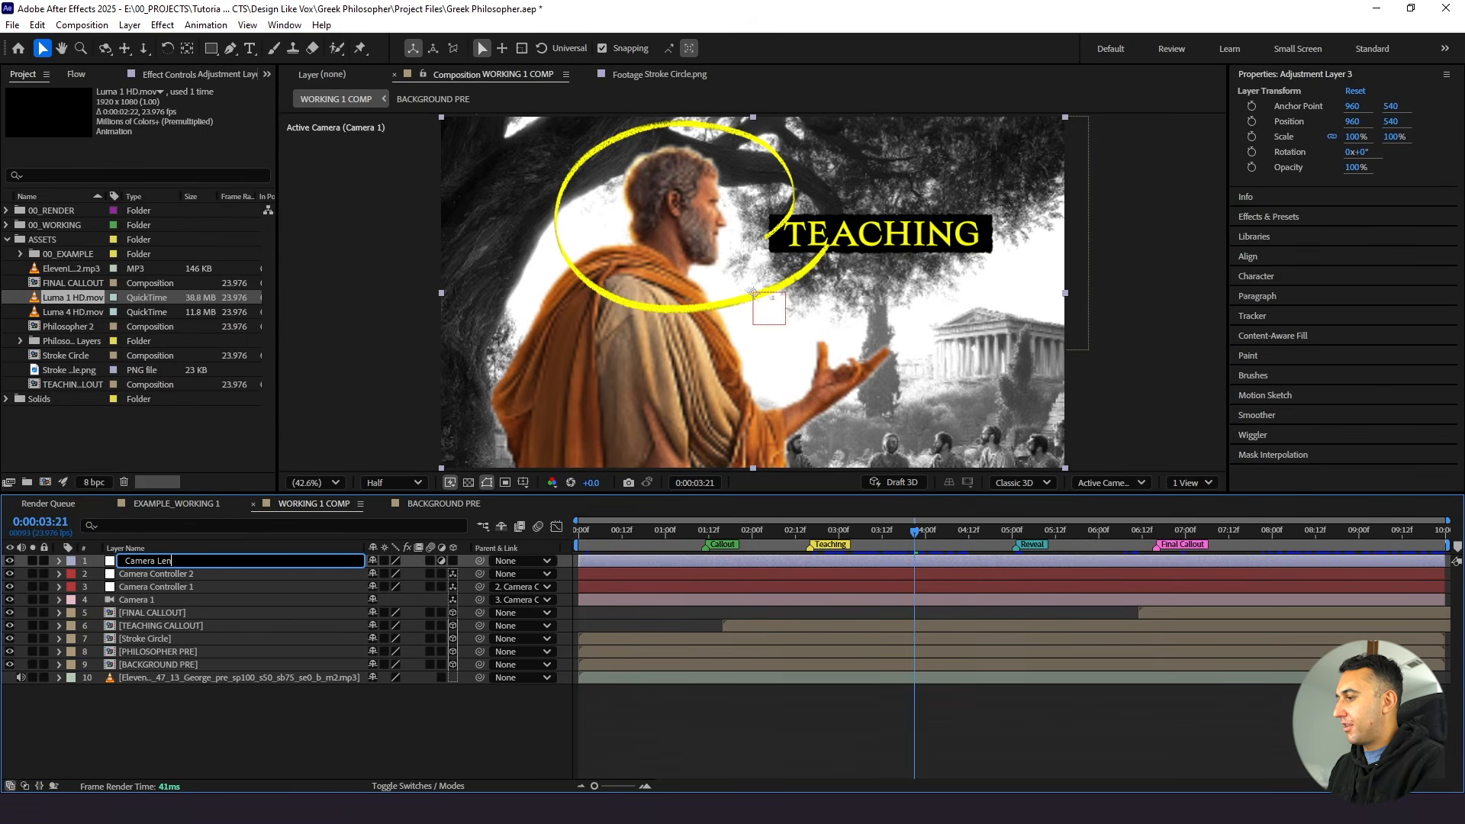
text(s Blur)
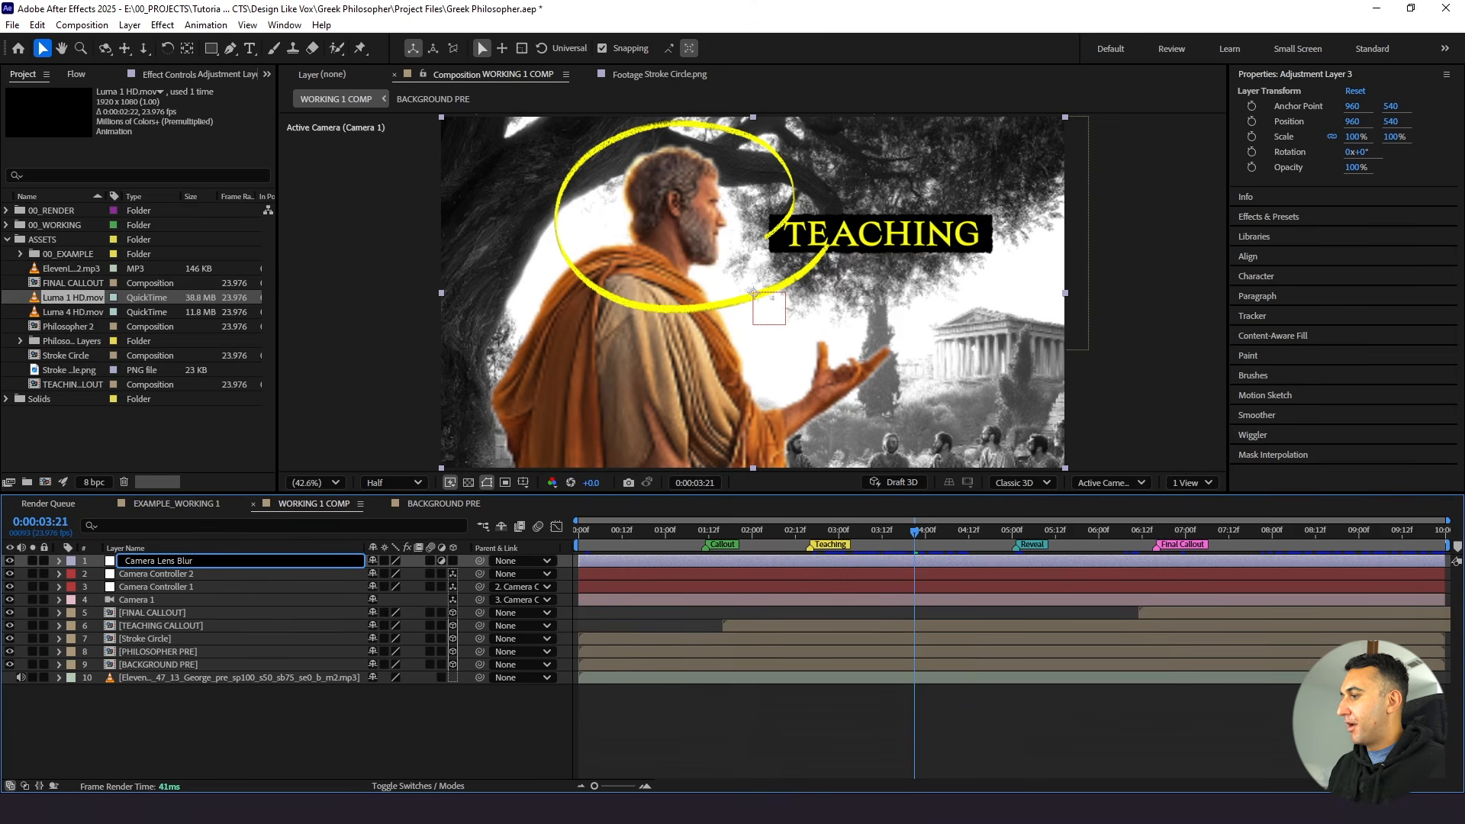
Show the Position keyframes of Camera Controller 1 and go to its second keyframe at 0:00:05:00
click(139, 598)
click(153, 585)
key(p)
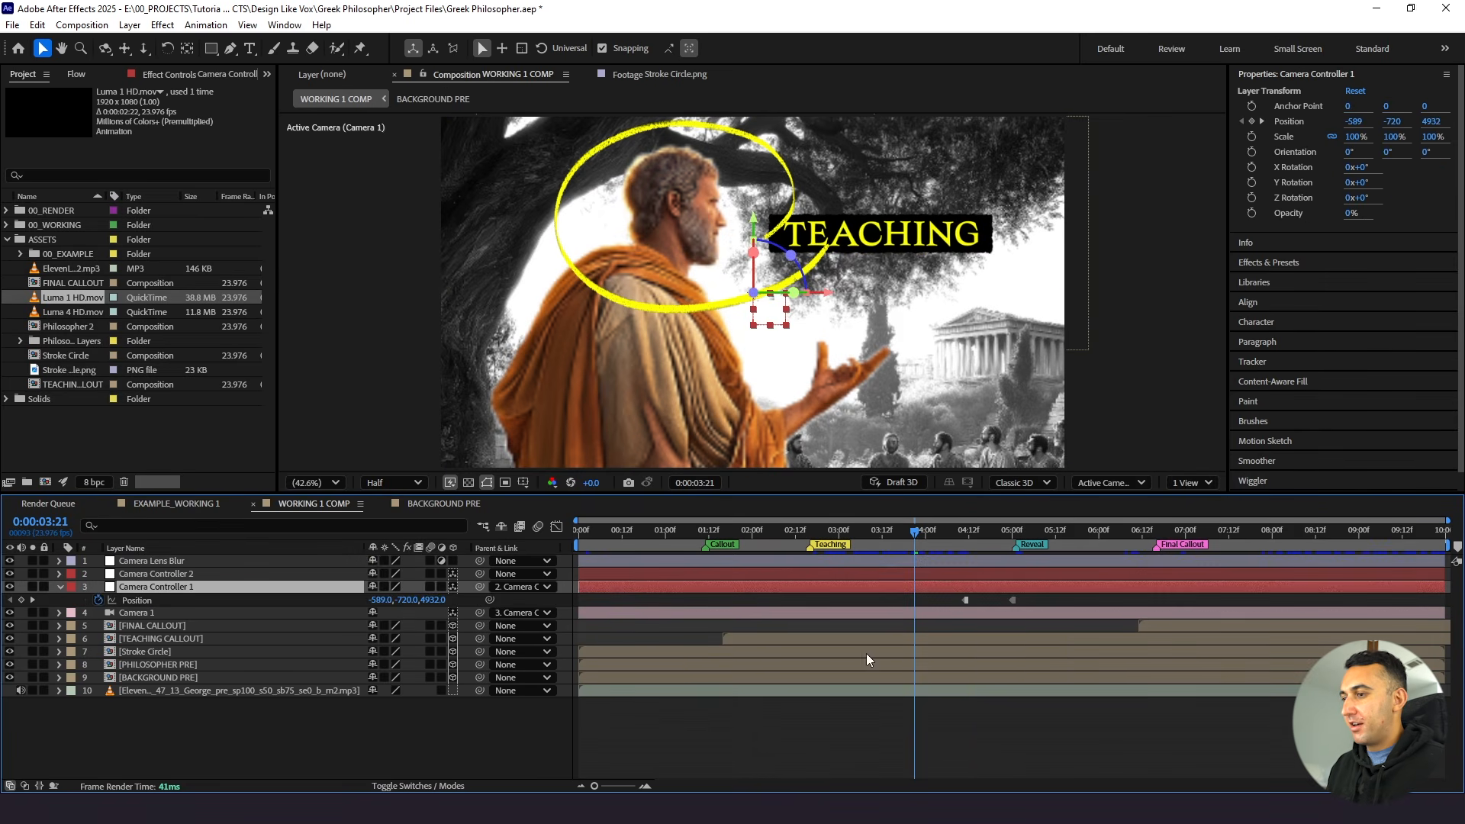
drag(1001, 533, 1009, 539)
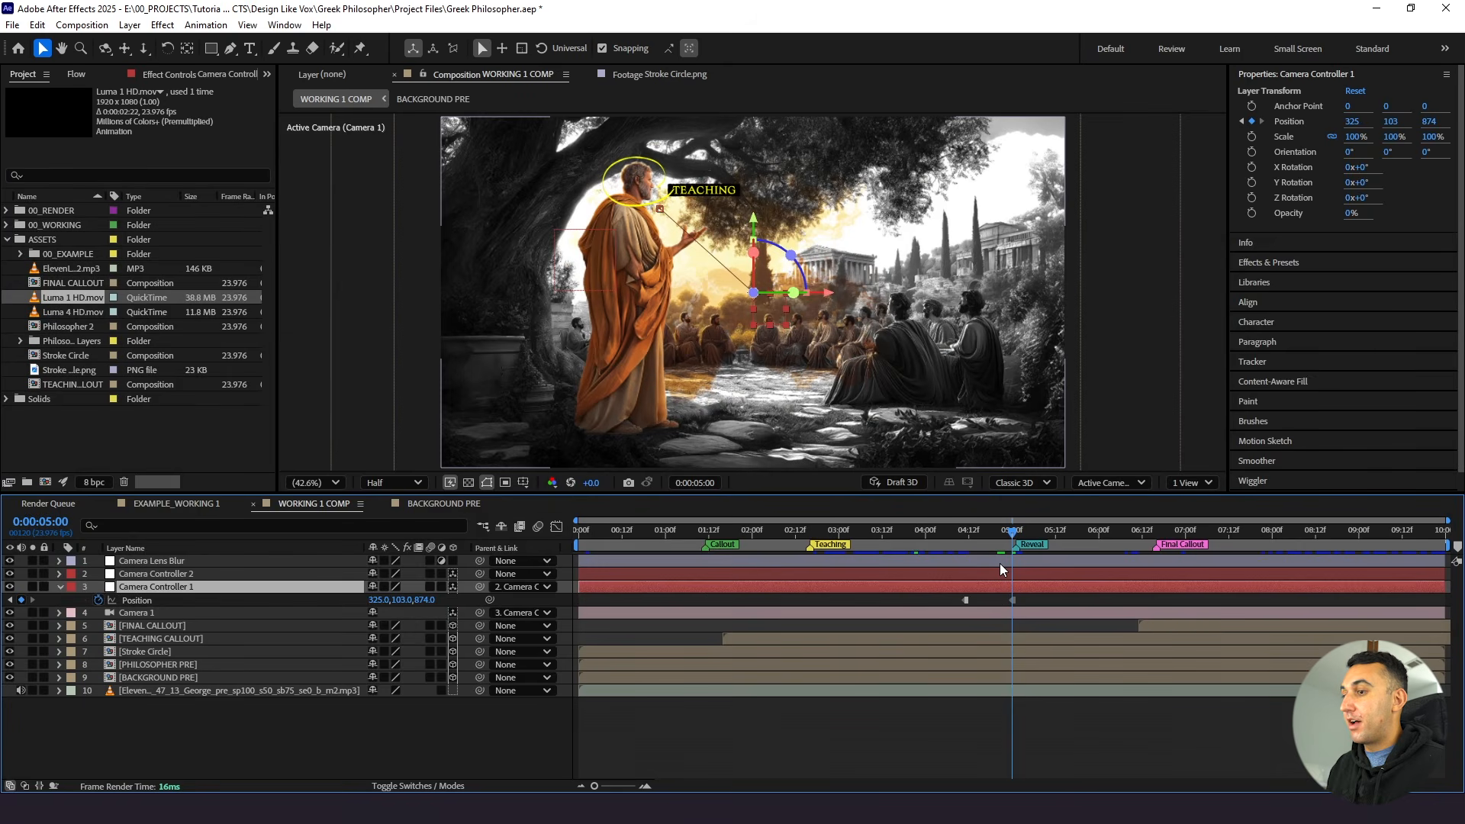
Apply the Camera Lens Blur effect to the Camera Lens Blur adjustment layer
click(1000, 562)
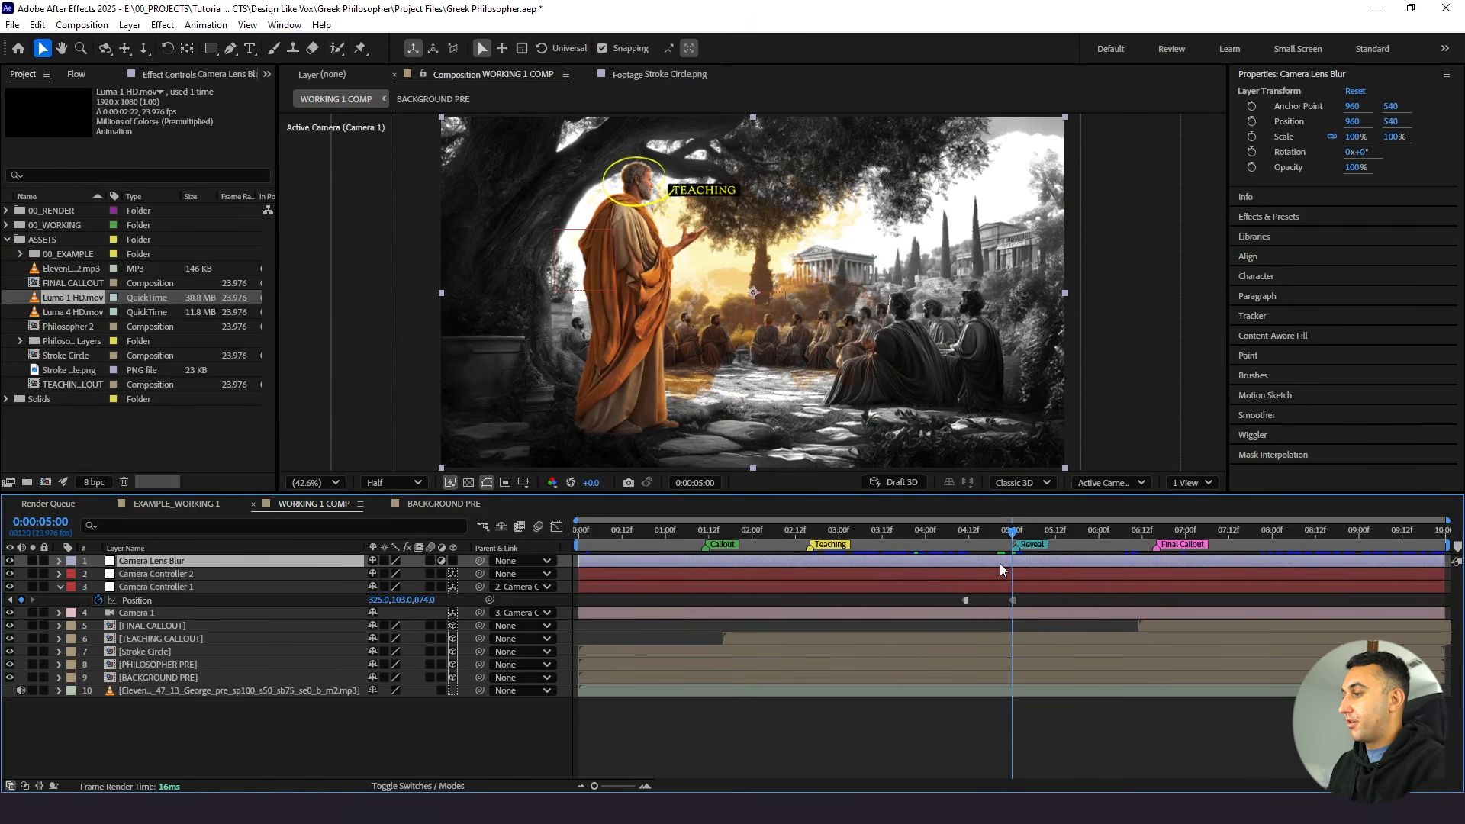
key(ctrl+space)
text(ca)
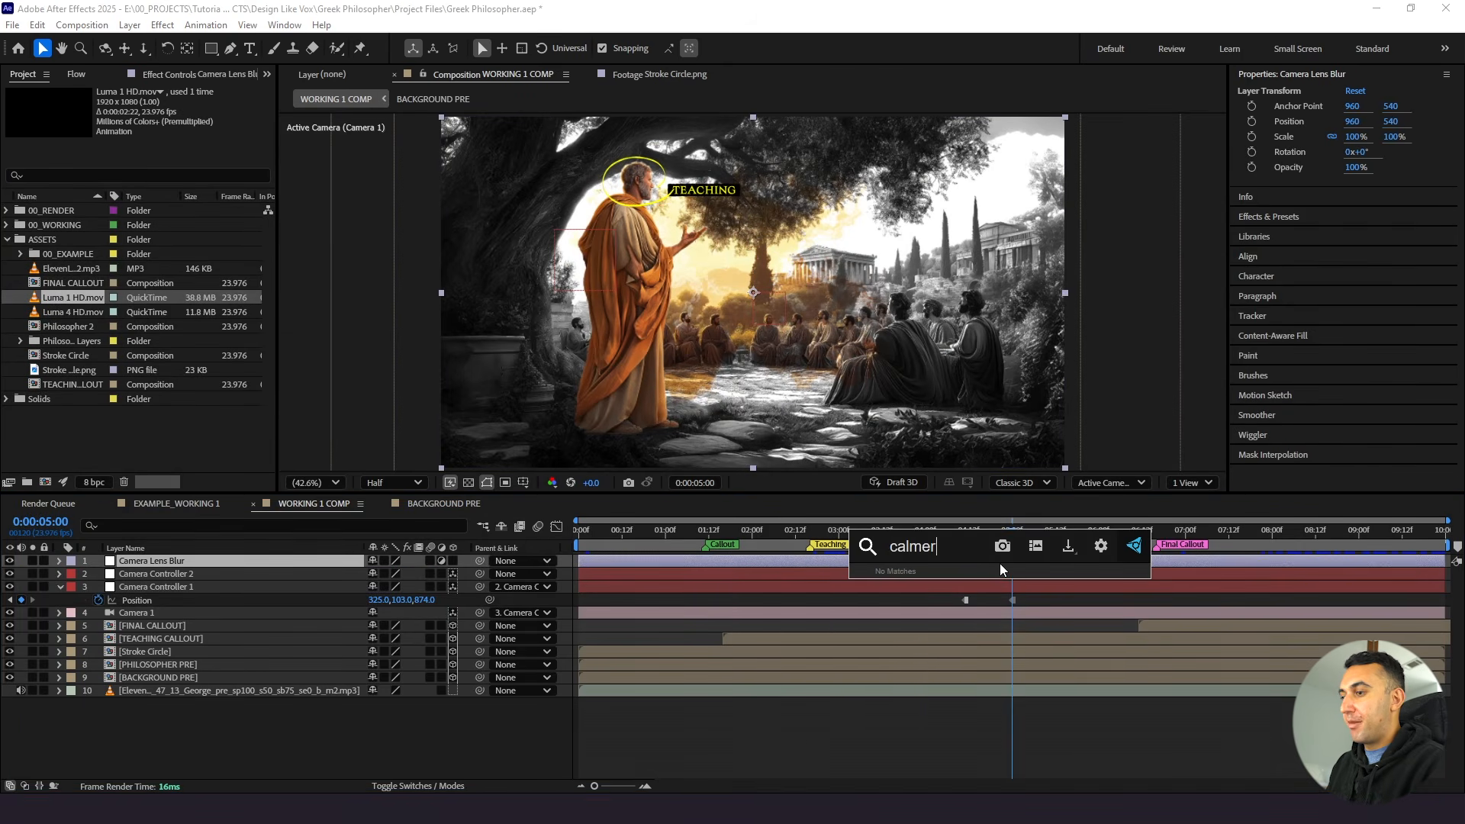
text(mer)
key(Down)
key(Return)
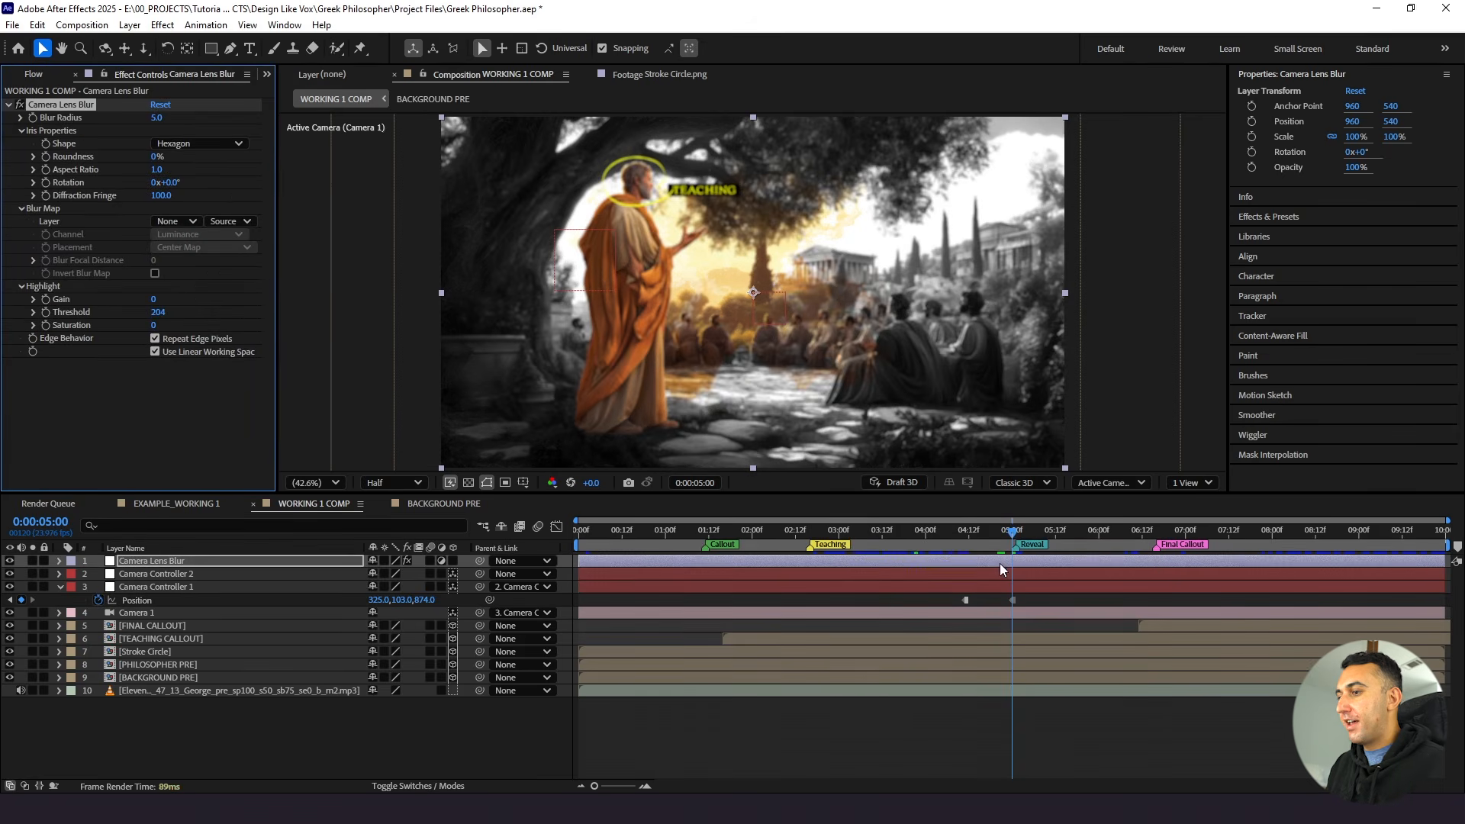
Set the Blur Radius to 8, keyframe it at 0:00:05:00 and show the layer's keyframed properties
click(156, 119)
text(0)
key(Return)
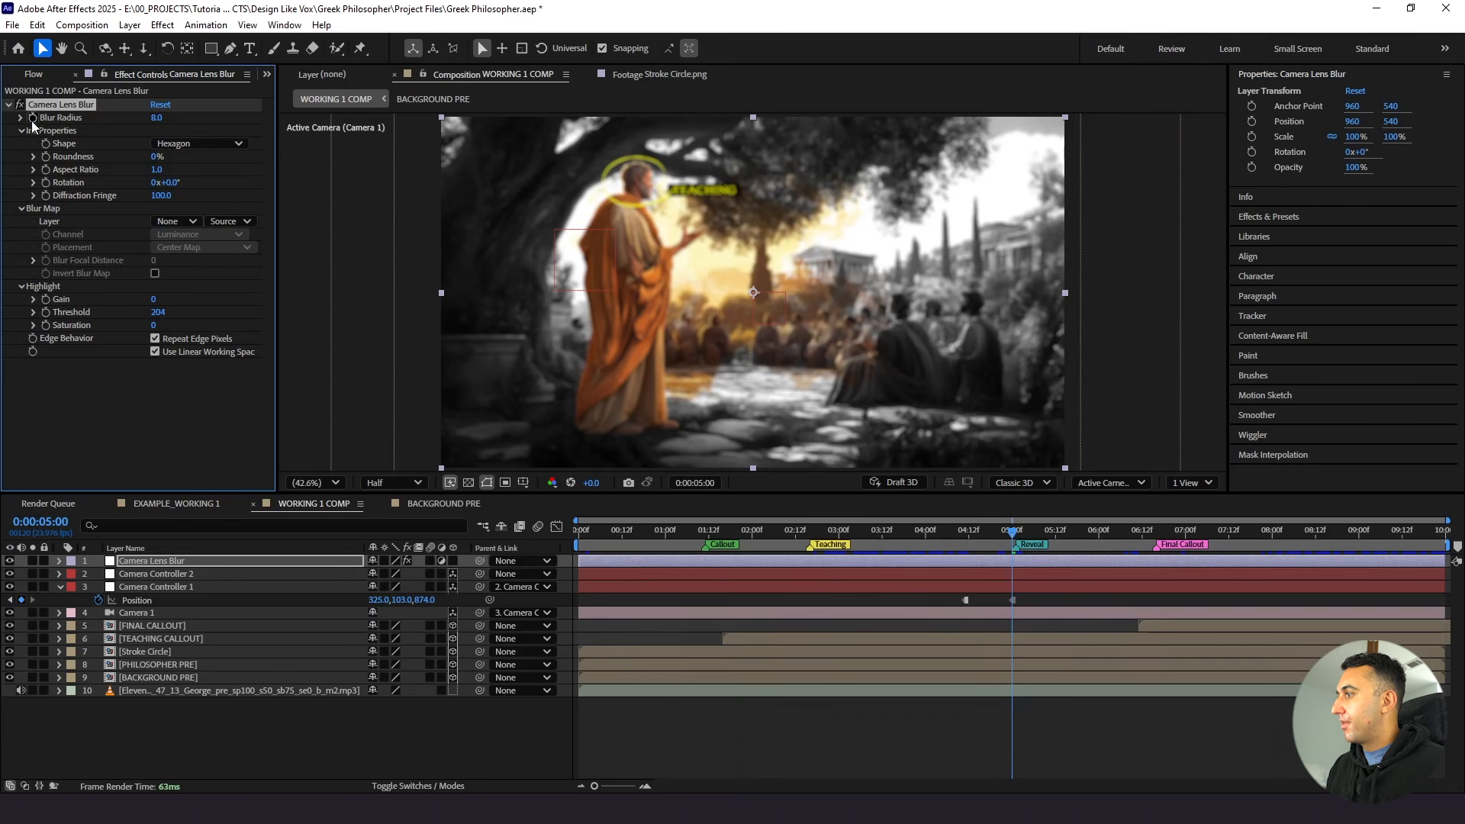
click(1004, 562)
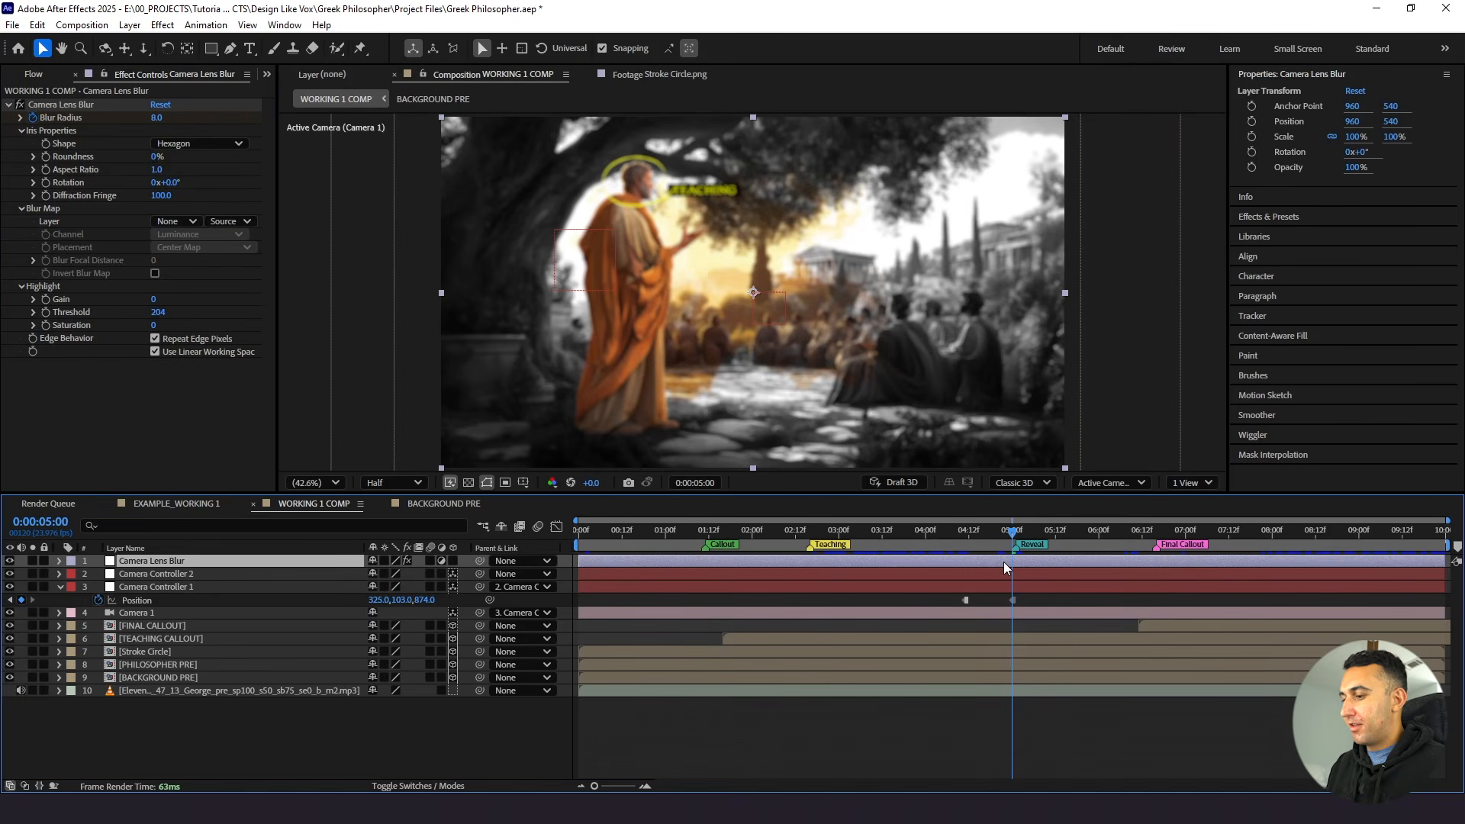
key(u)
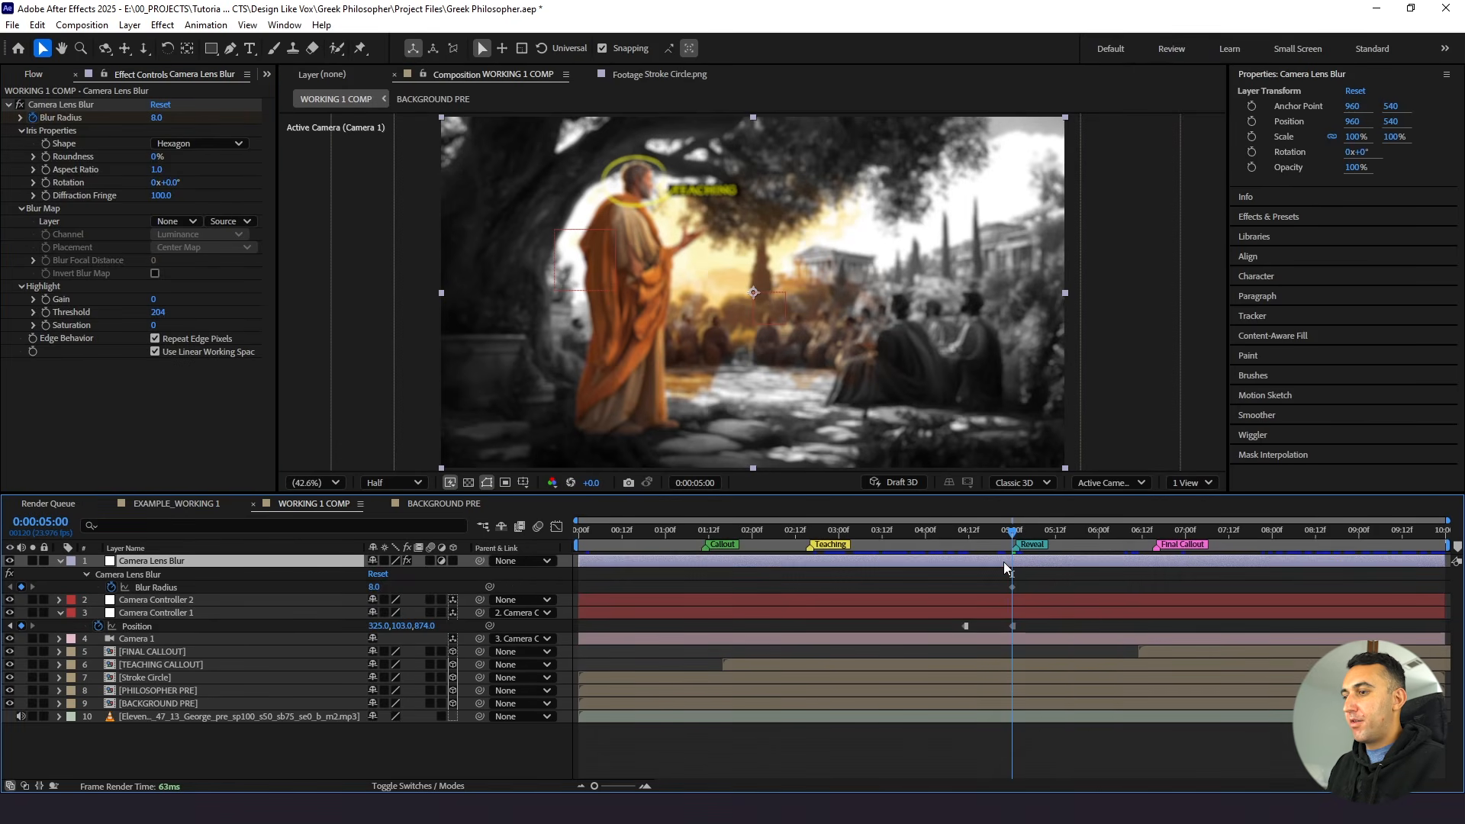
Set the Camera Lens Blur layer's Blur Radius to 0 at 0:00:04:16, before the existing blur keyframe
key(Page_Up)
key(Page_Up)
key(Page_Up)
key(Page_Up)
key(Page_Up)
key(Page_Up)
key(Page_Up)
key(Page_Up)
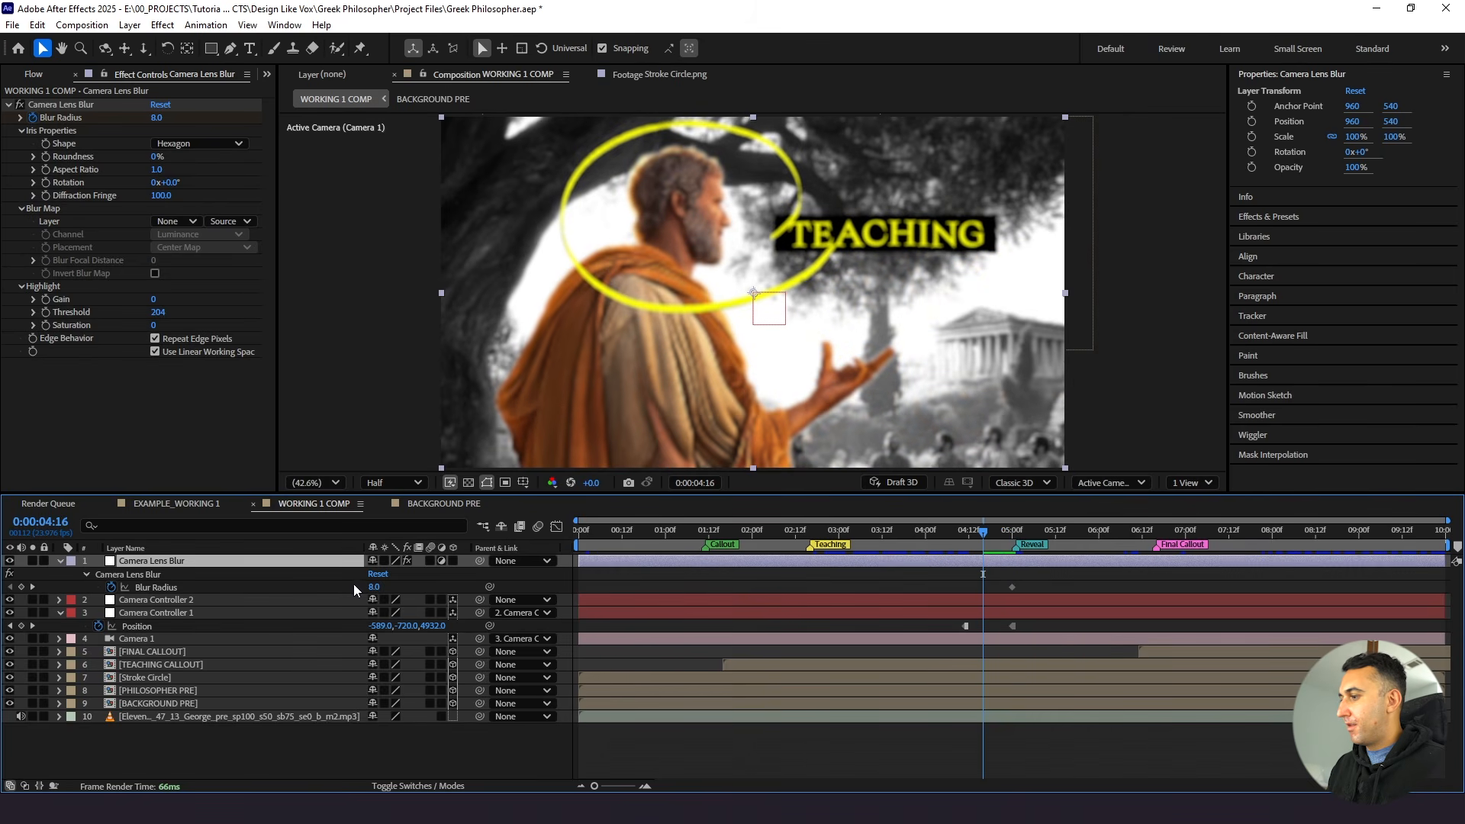
click(373, 587)
text(0)
key(Return)
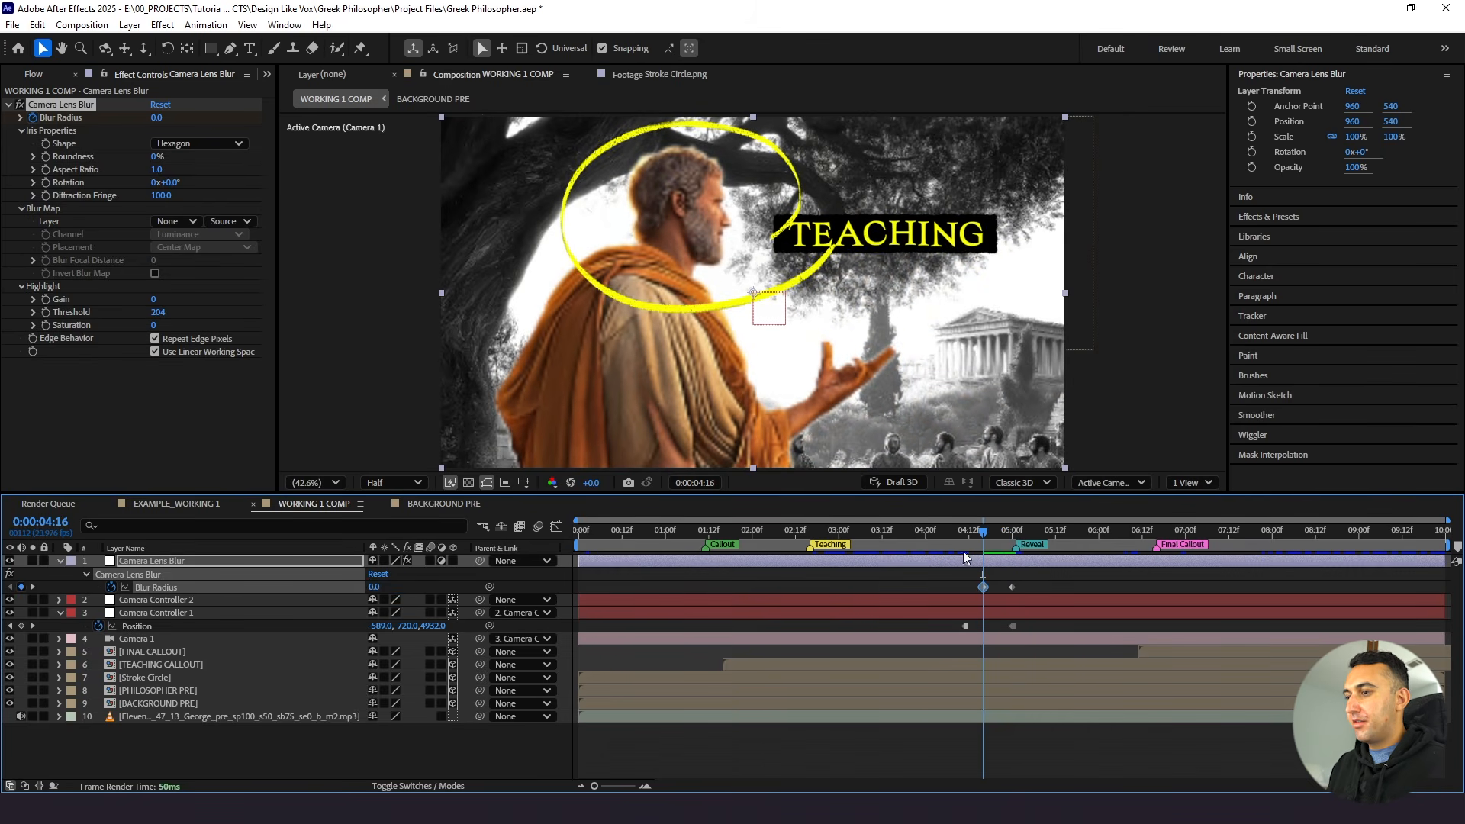
Set the Blur Radius back to 0 at 0:00:05:08, after the middle blur keyframe
click(1009, 531)
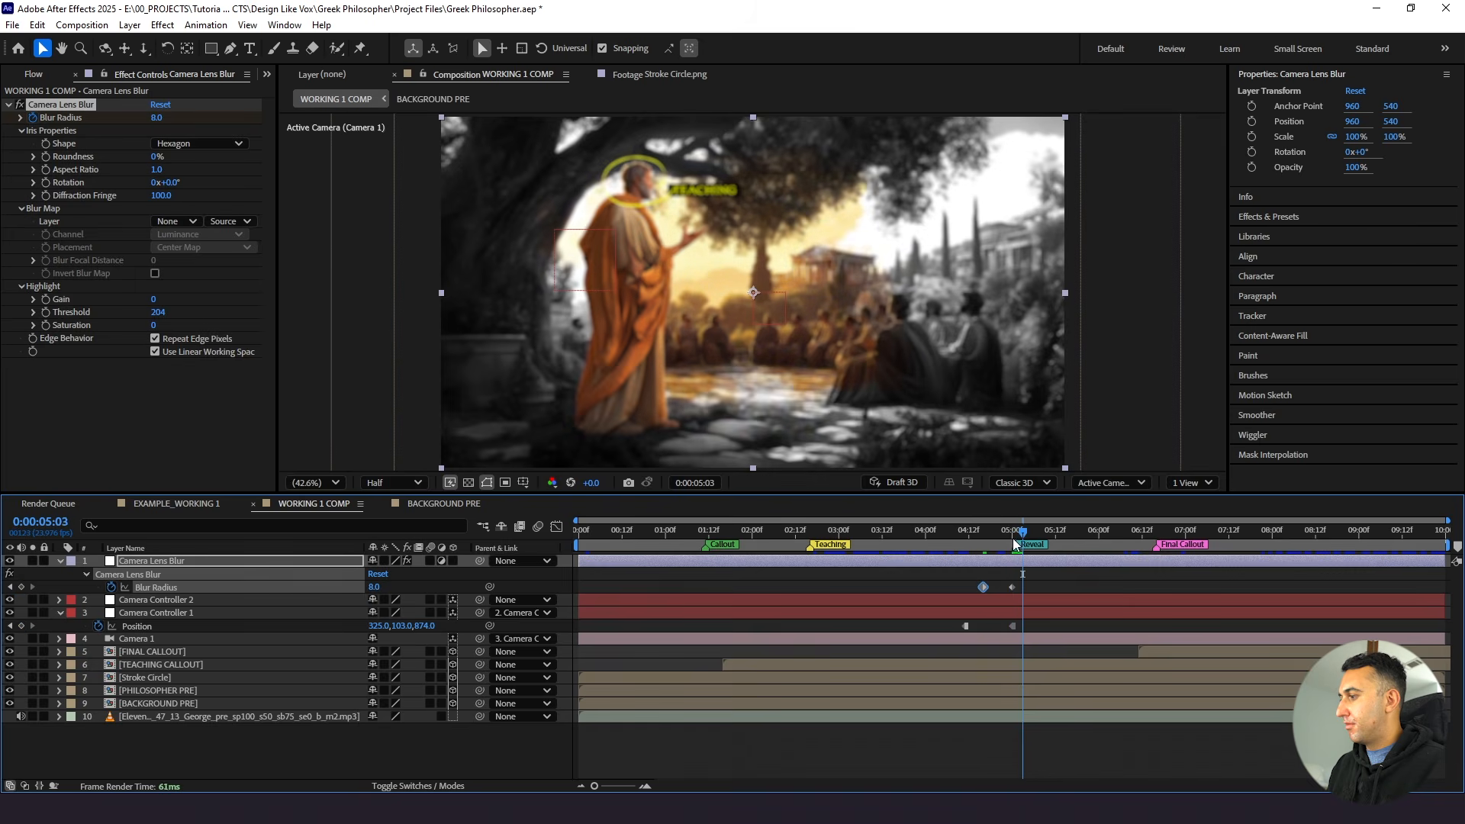
key(Page_Down)
key(Page_Down)
key(Page_Down)
key(Page_Down)
key(Page_Down)
key(Page_Down)
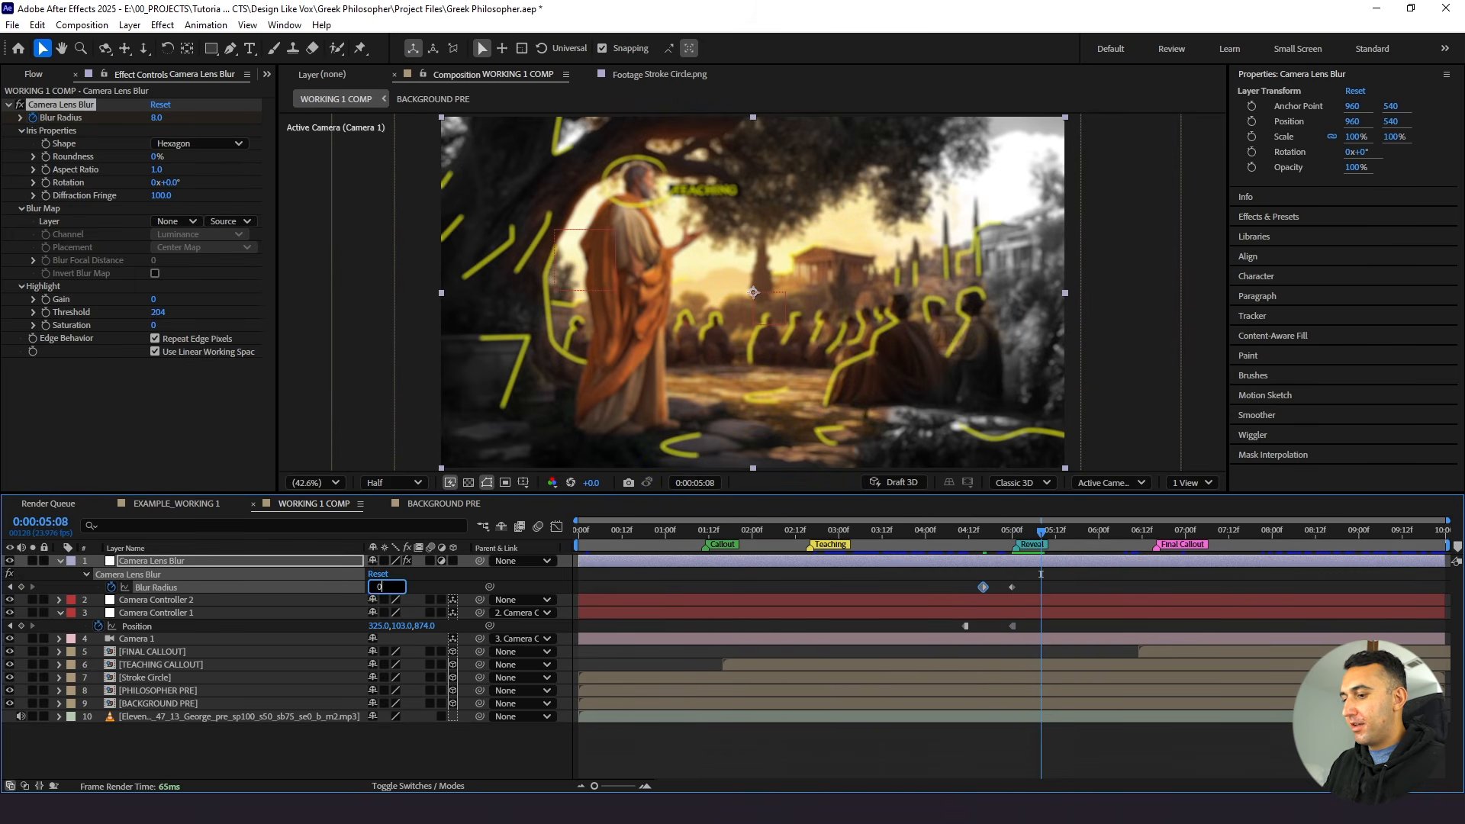
text(0)
key(Return)
Apply Easy Ease to all three Blur Radius keyframes and preview the blur from 0:00:04:05
click(259, 587)
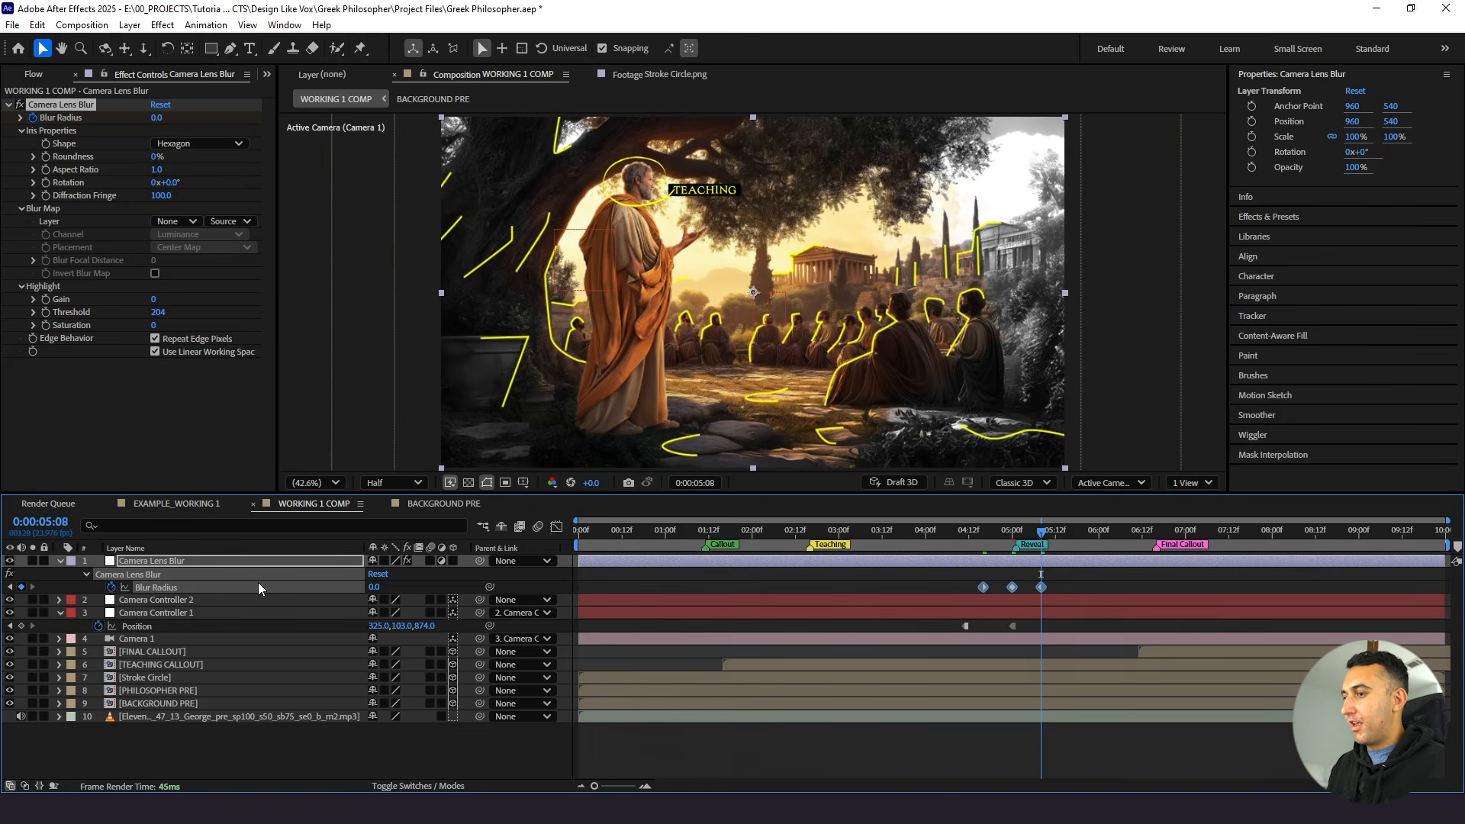
key(F9)
click(946, 529)
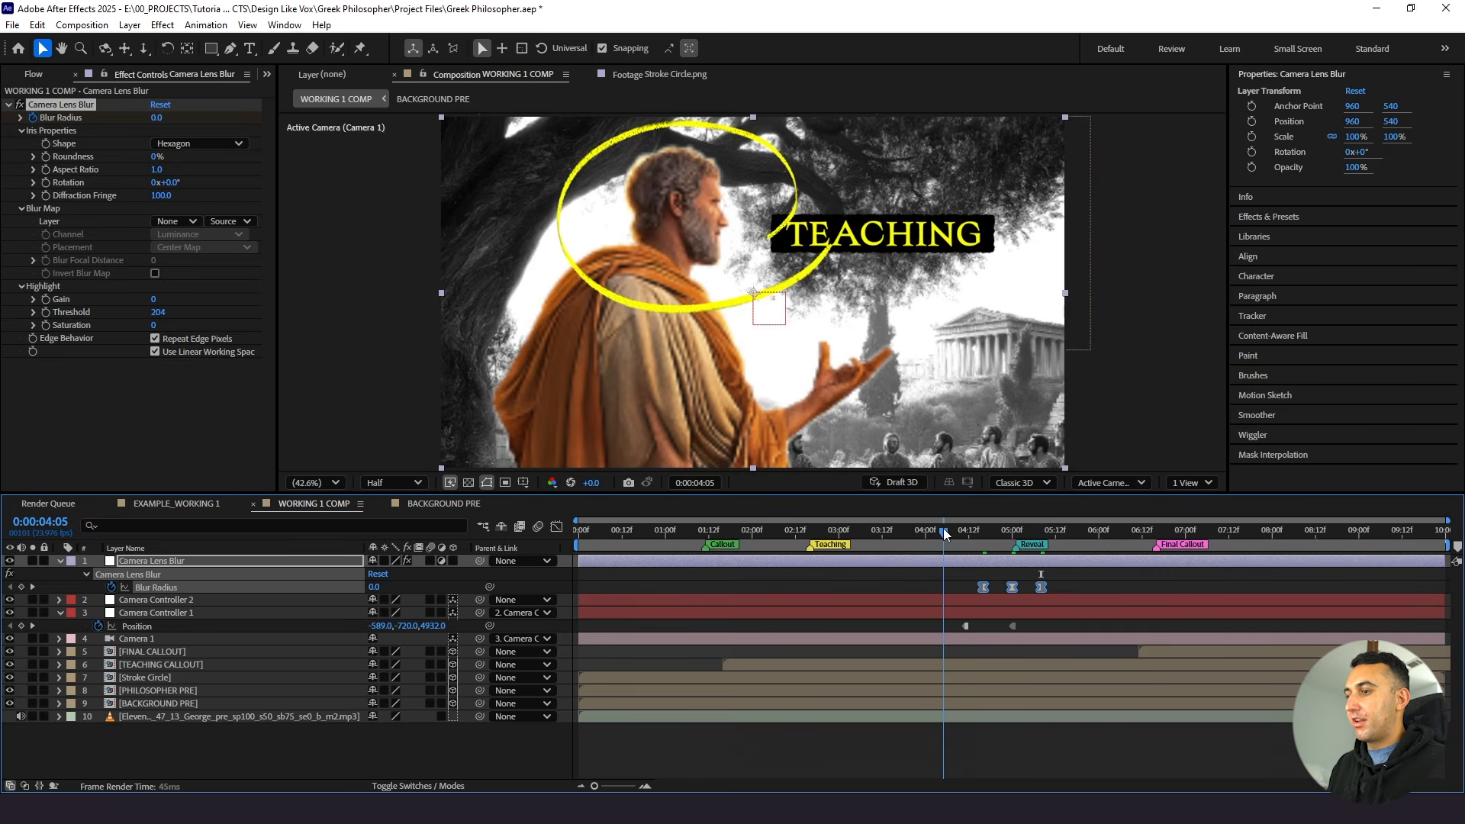
key(space)
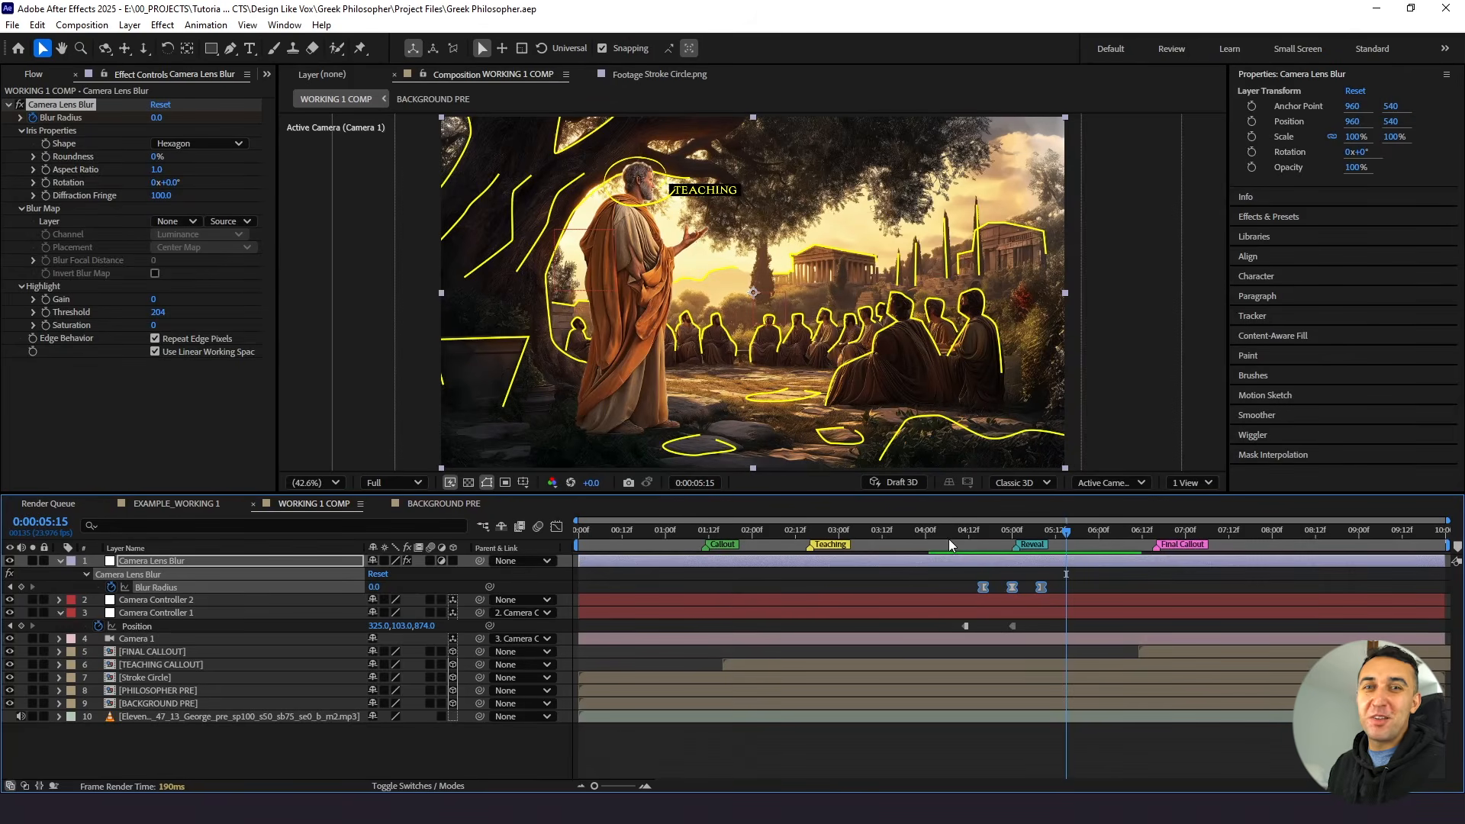
Collapse the open properties of all layers in WORKING 1 COMP and clear the selection
key(ctrl+a)
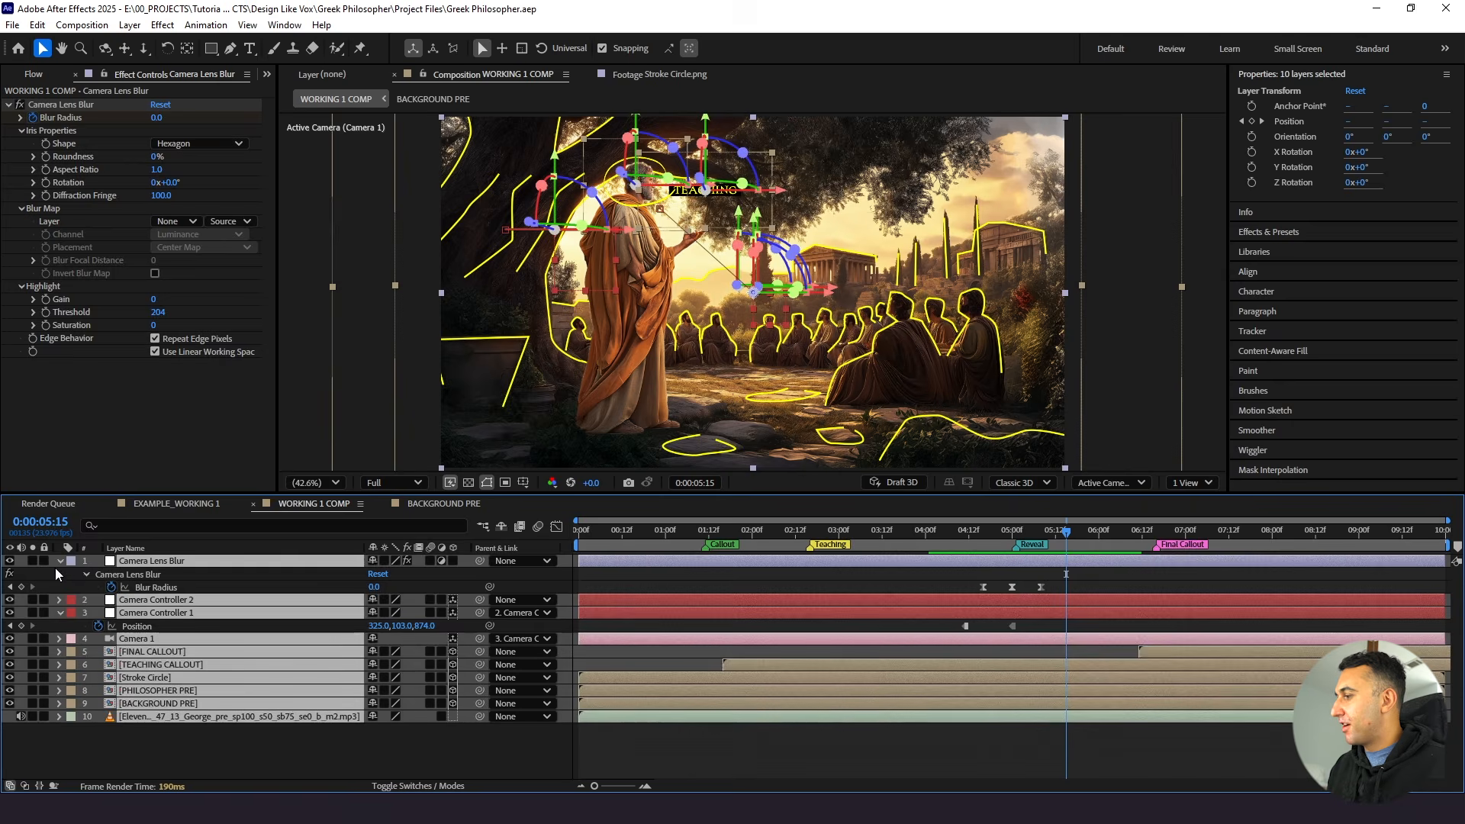
click(59, 563)
key(ctrl+shift+a)
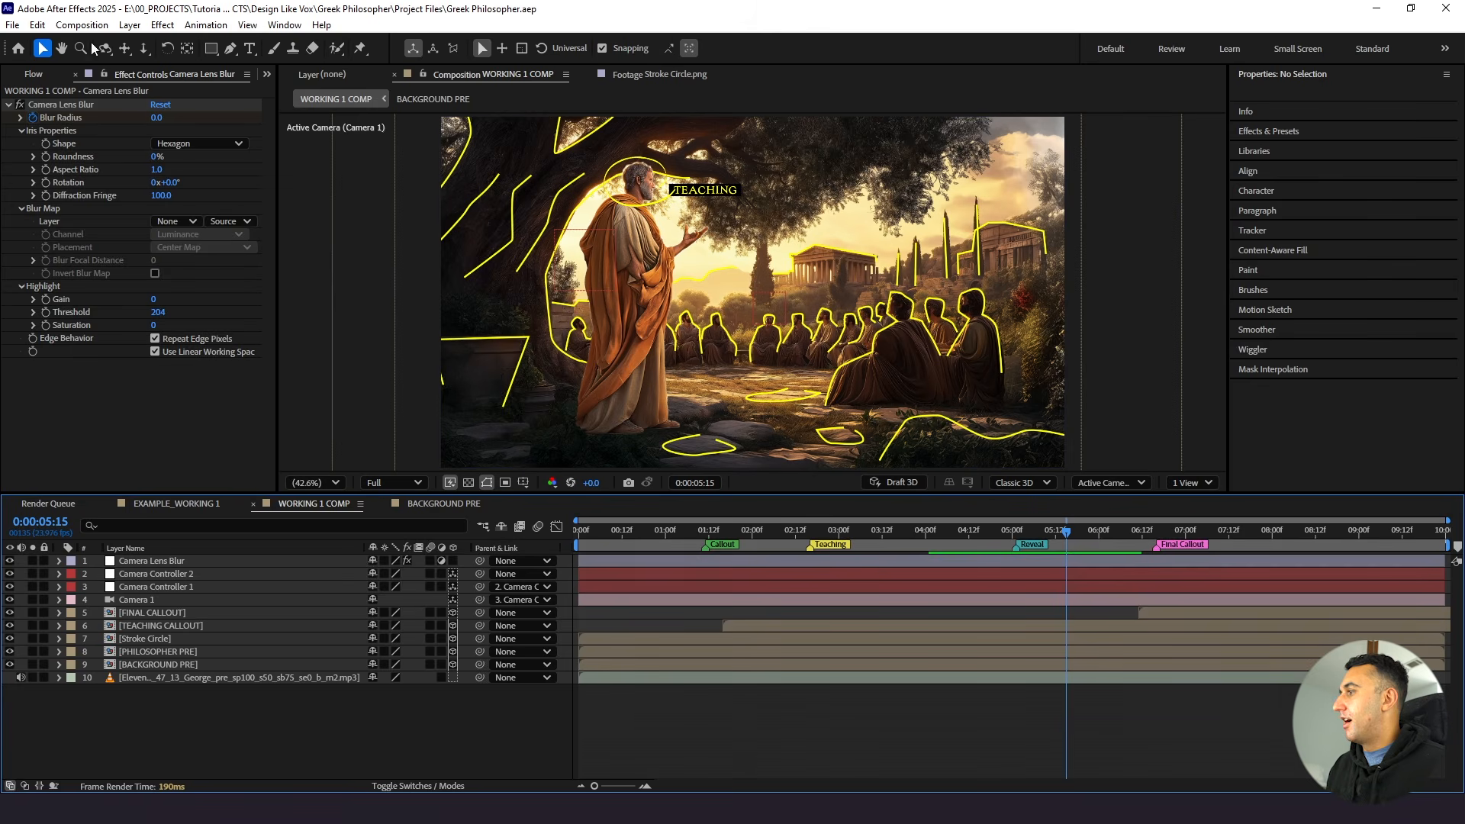
Create a new composition named GRID with a black background in the project's ASSETS folder
click(267, 74)
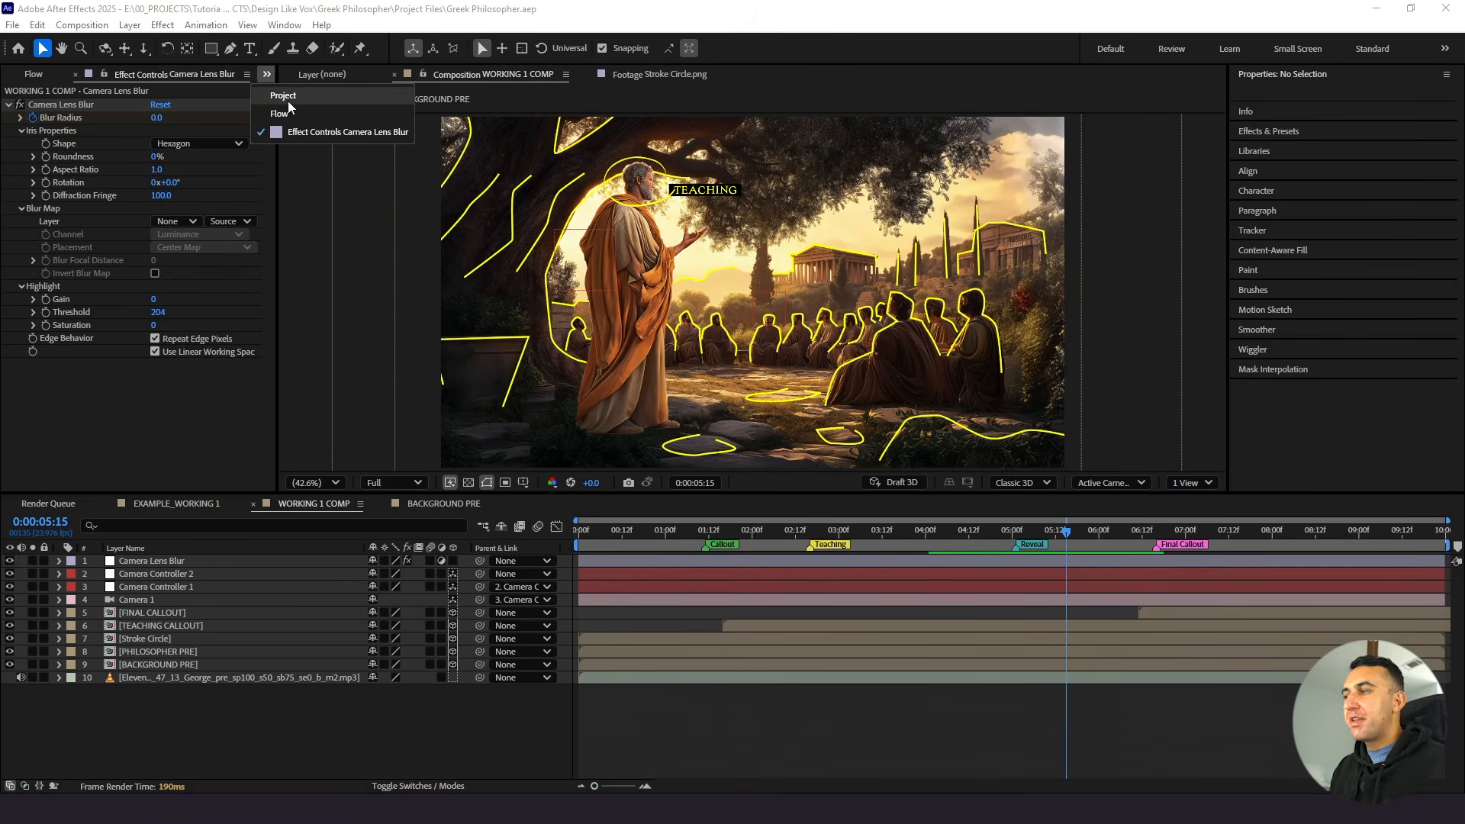
click(287, 101)
click(48, 243)
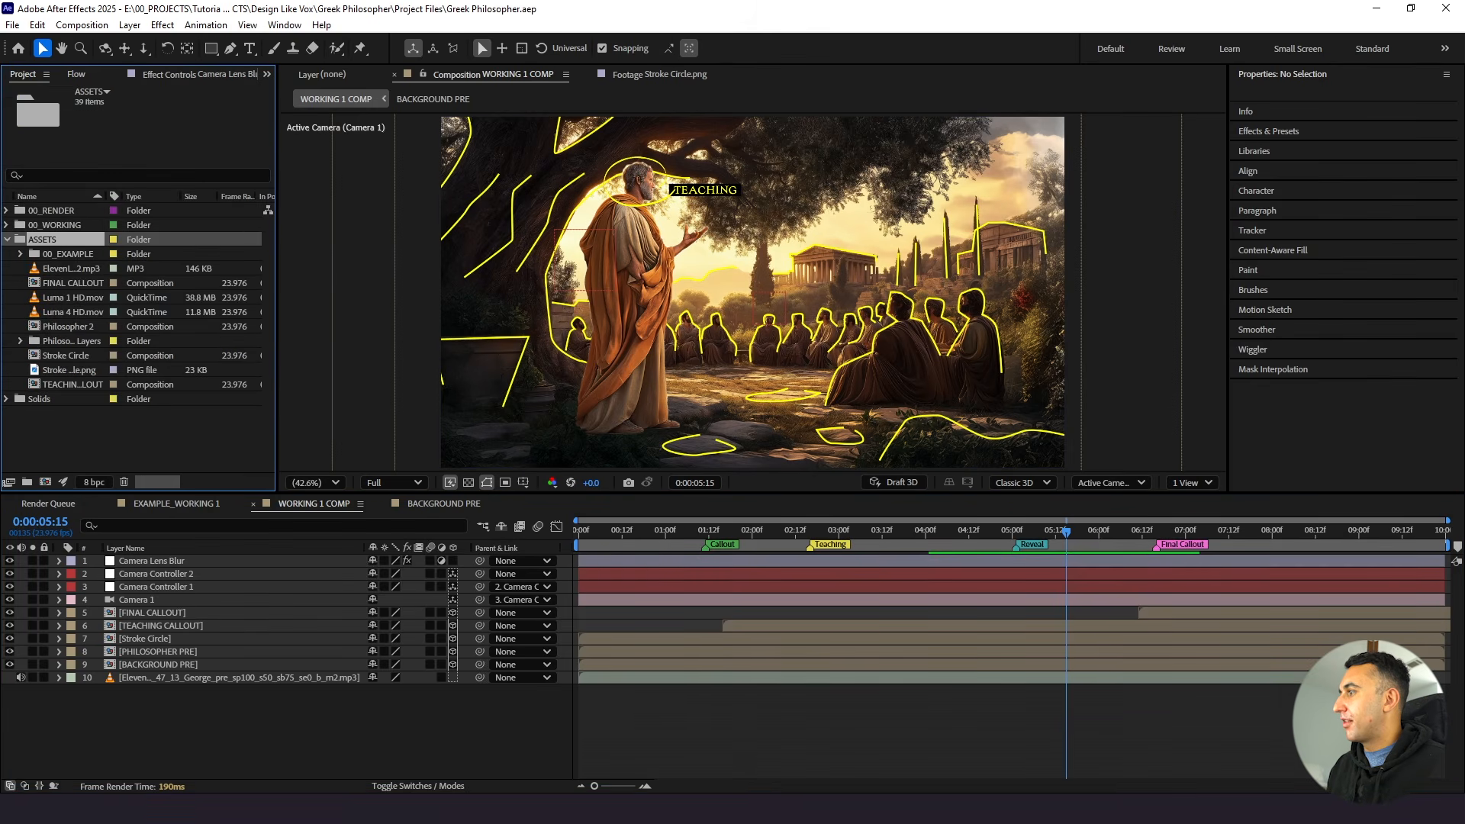
click(82, 25)
click(114, 42)
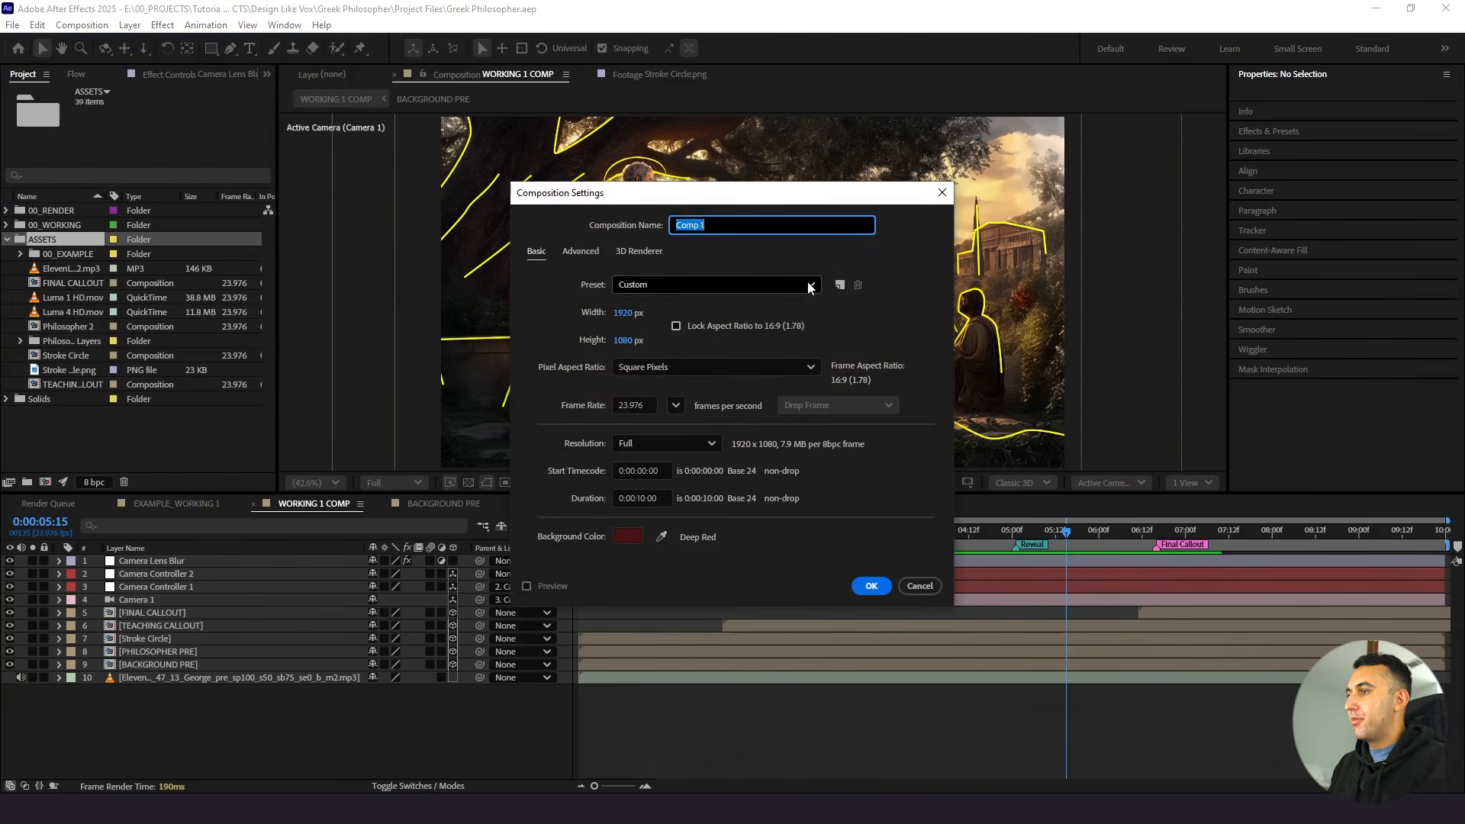
key(Caps_Lock)
text(GRID)
key(Caps_Lock)
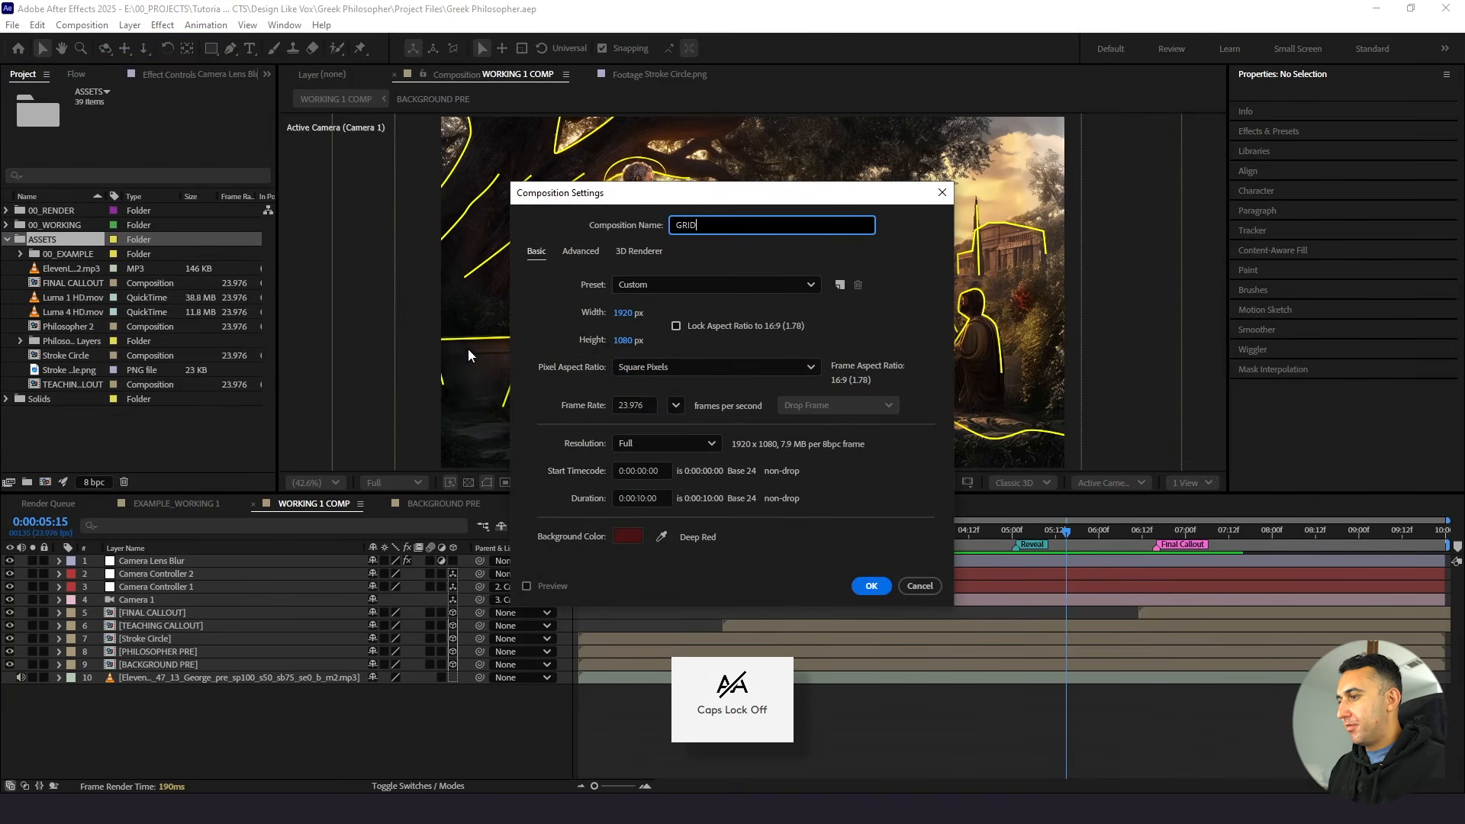
click(628, 536)
click(563, 501)
click(883, 314)
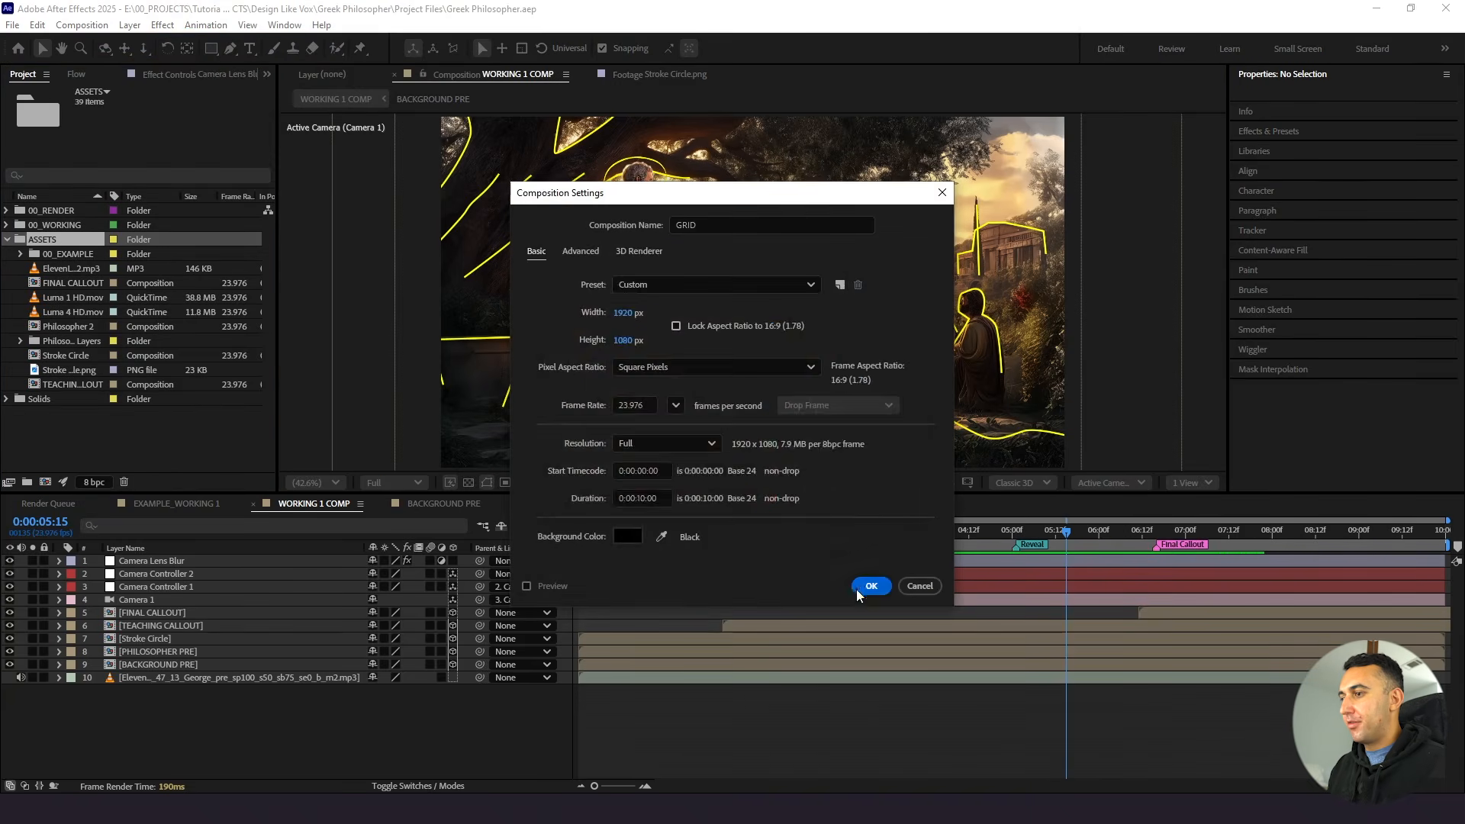
click(871, 585)
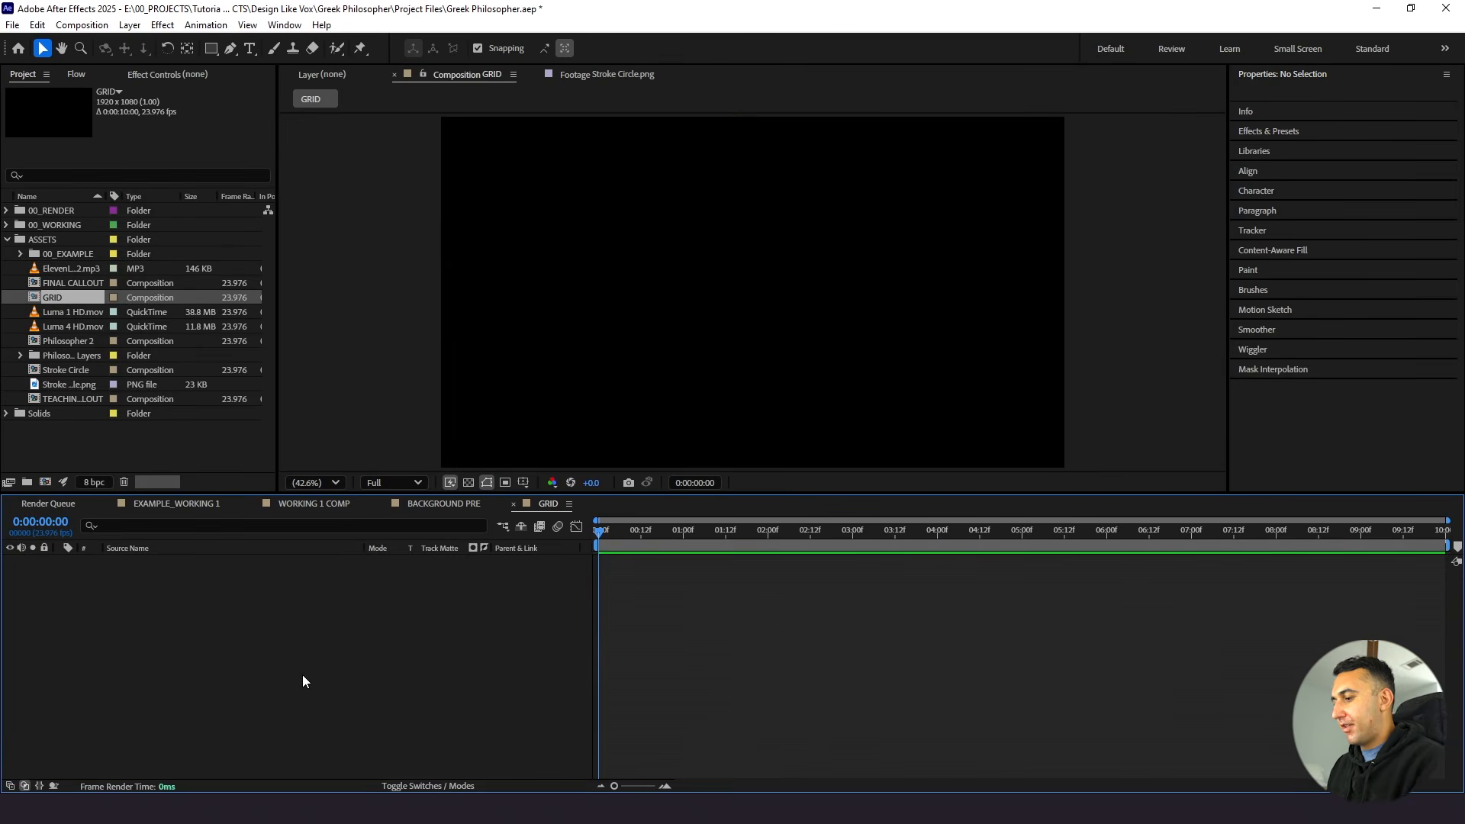
Add a full-size solid to the GRID composition and apply the Grid effect to it
key(ctrl+y)
key(Return)
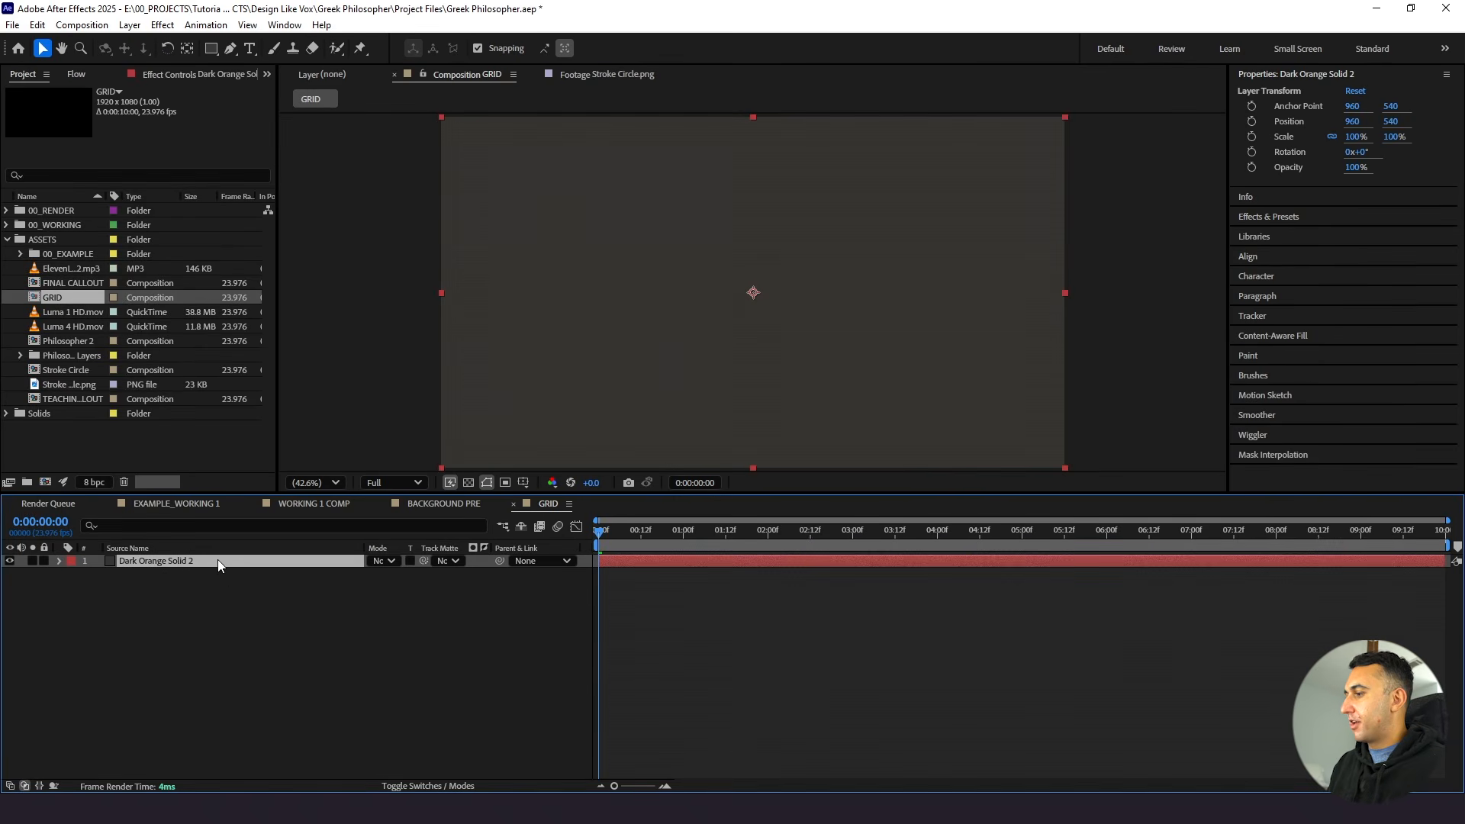
key(ctrl+space)
text(grid)
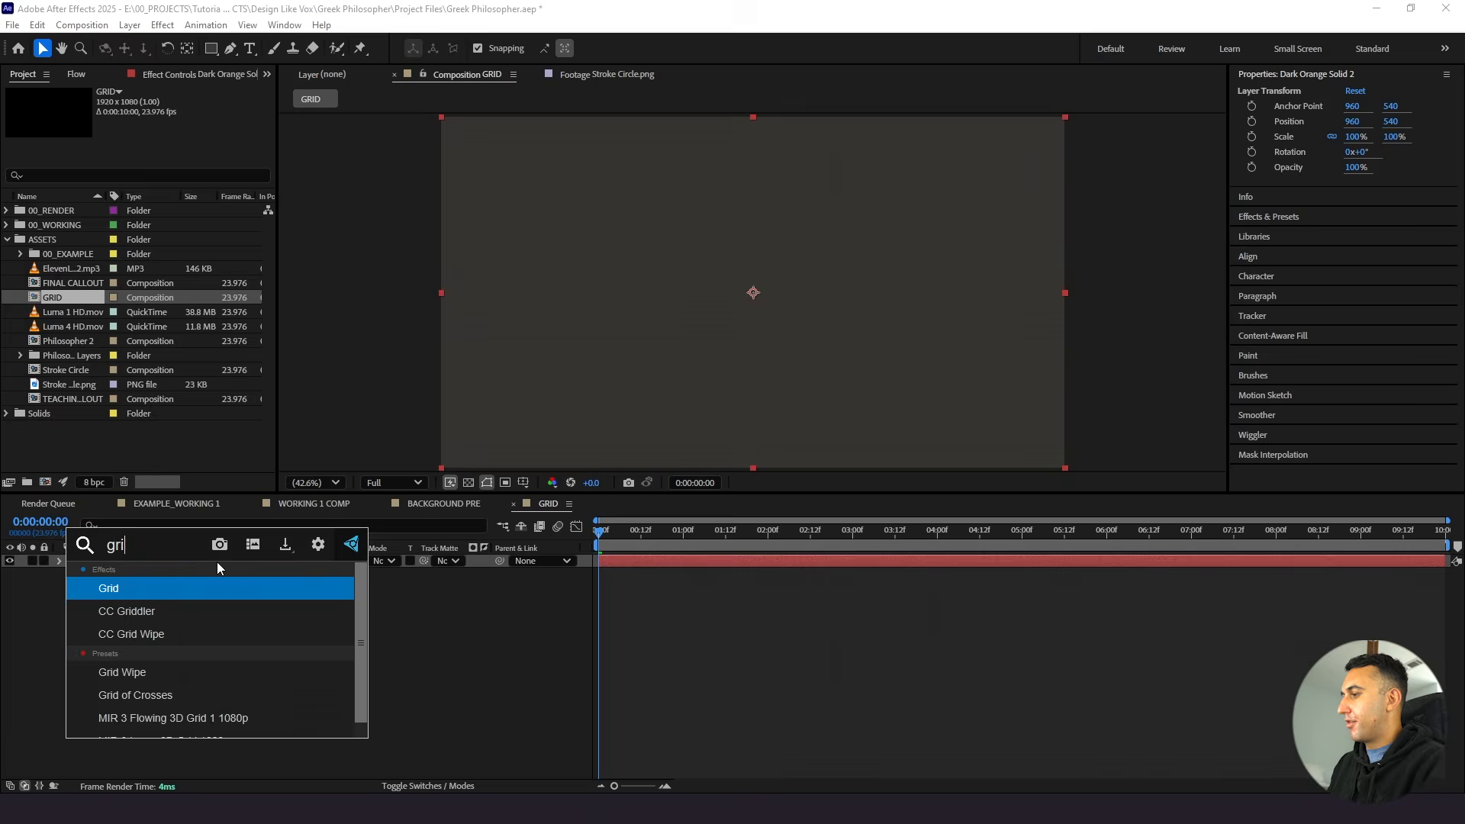
key(Return)
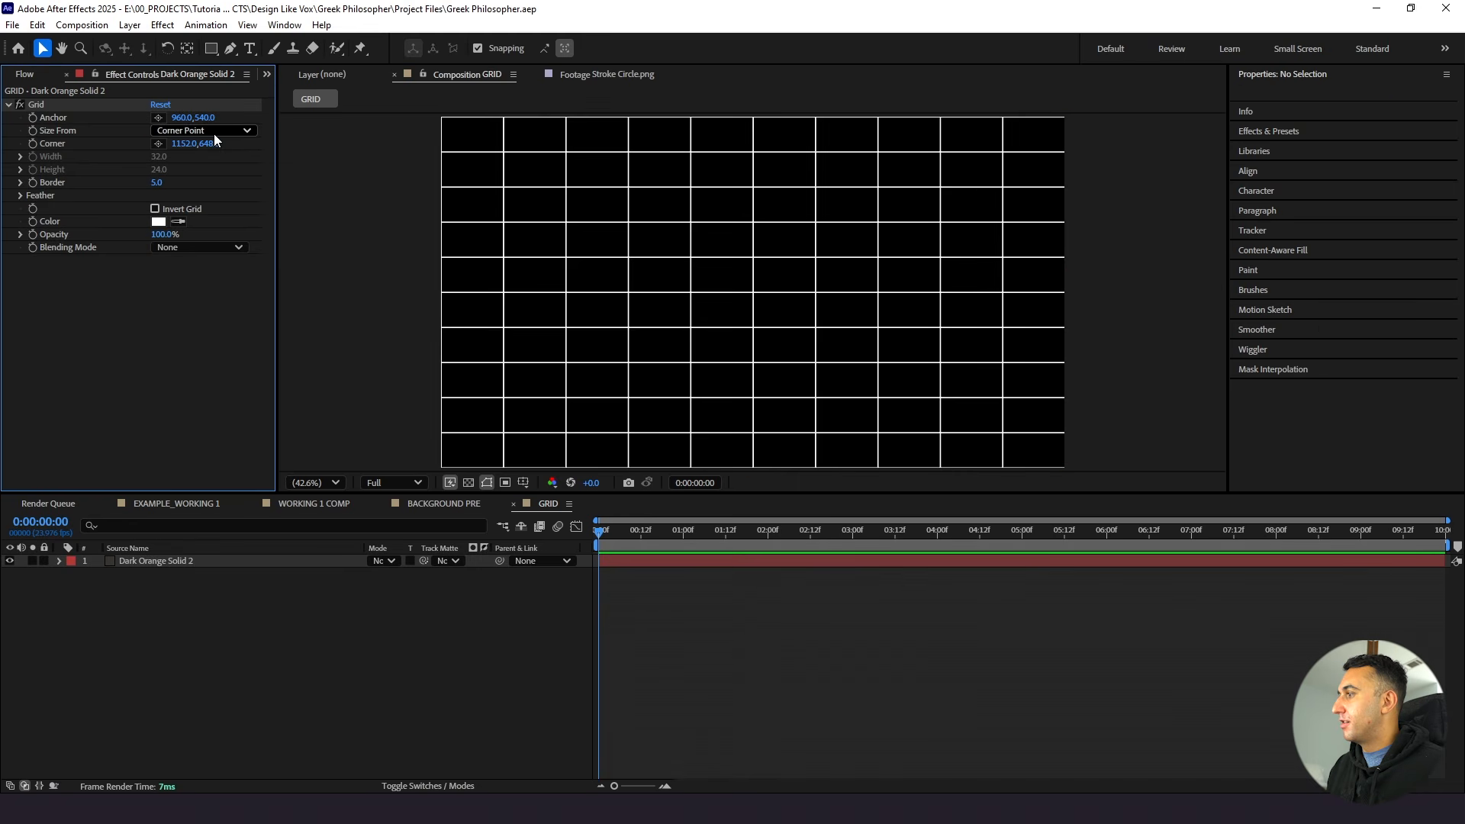
Set the Grid effect's Size From to Width Slider and its Width to 95
click(214, 134)
click(202, 165)
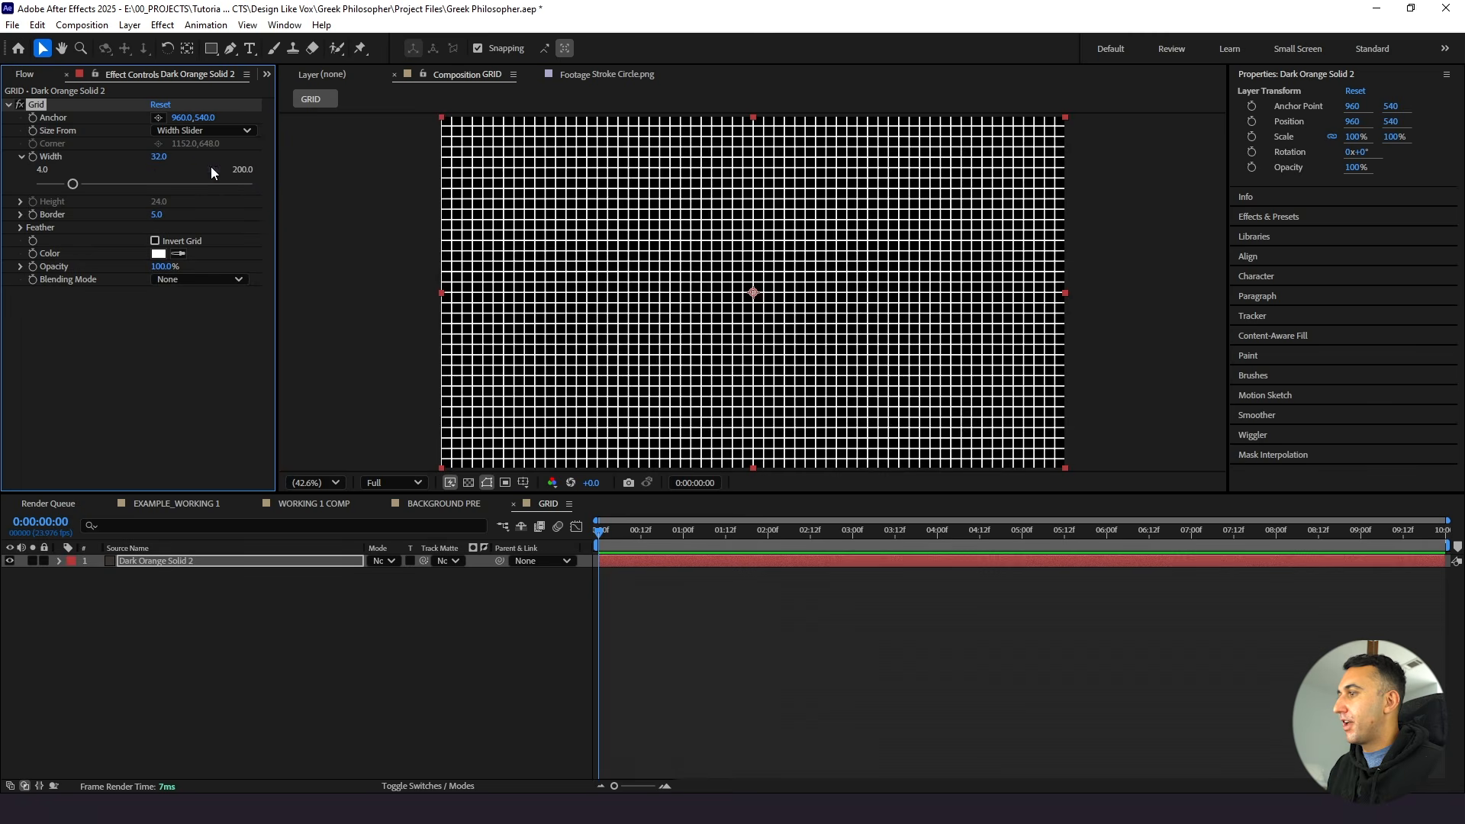
click(158, 157)
text(95)
key(Return)
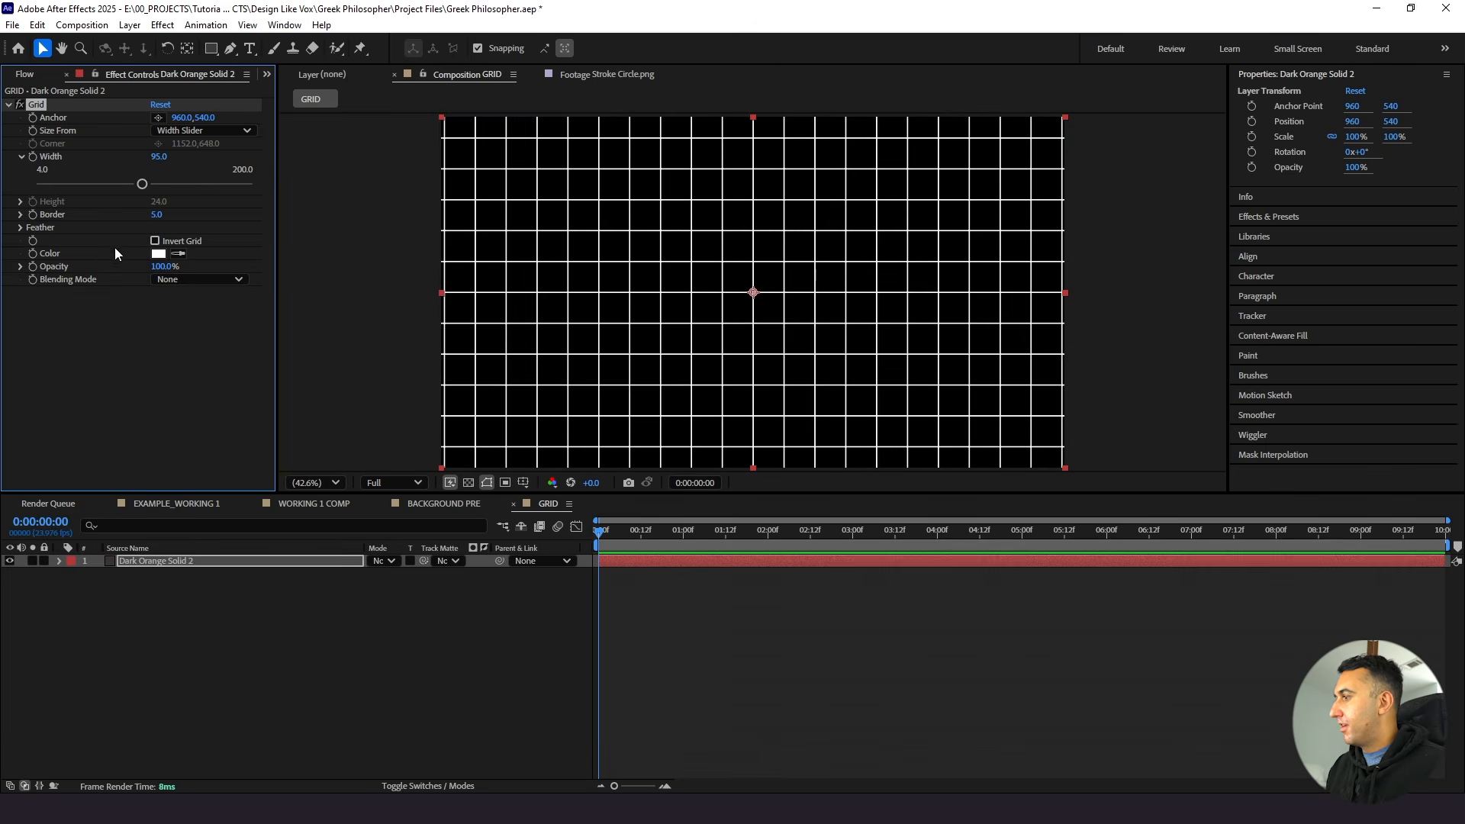
Thin the grid lines to a Border of 3 and save the project
click(156, 214)
key(Down)
key(Down)
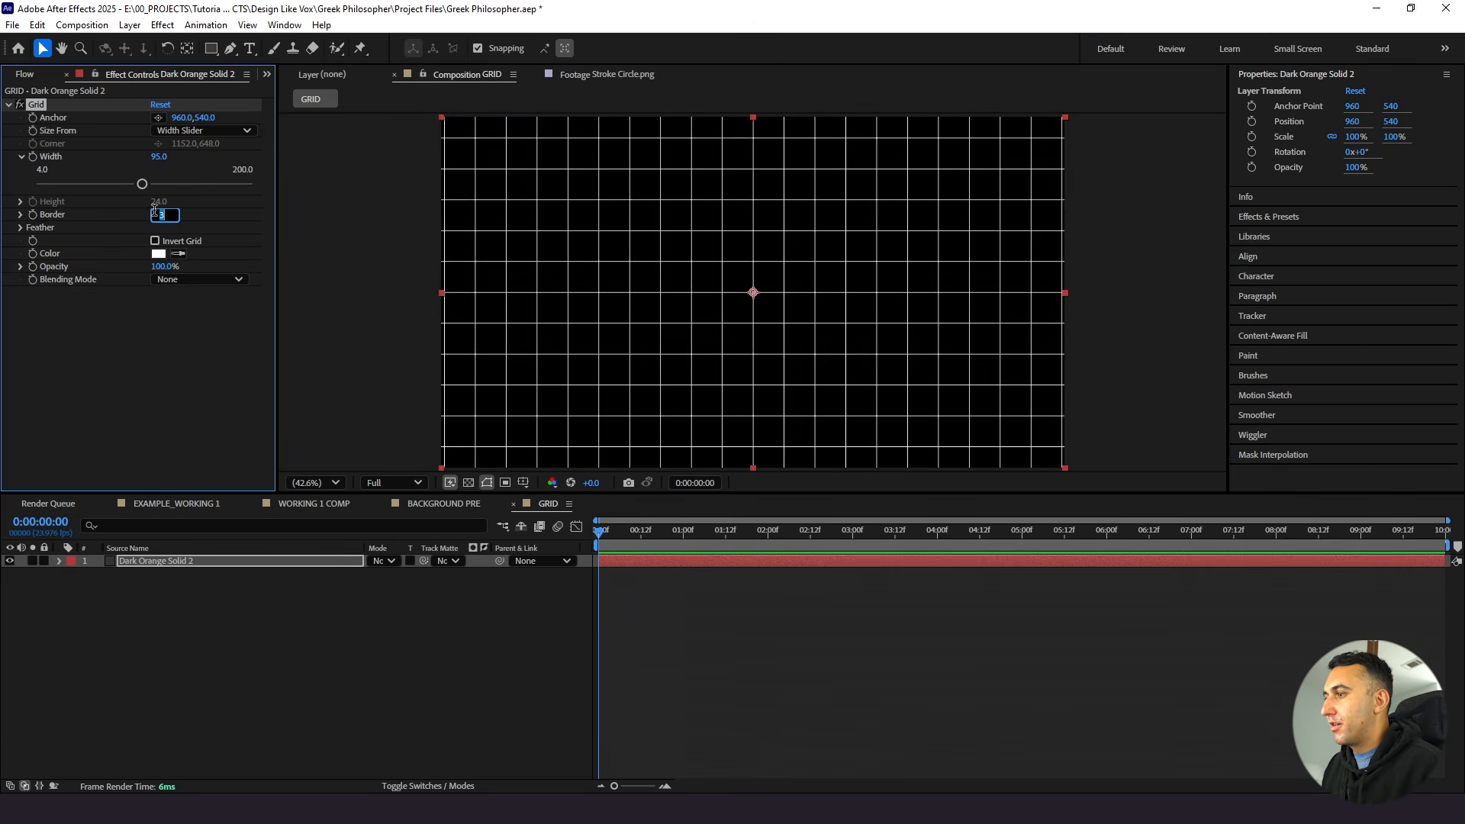
key(Up)
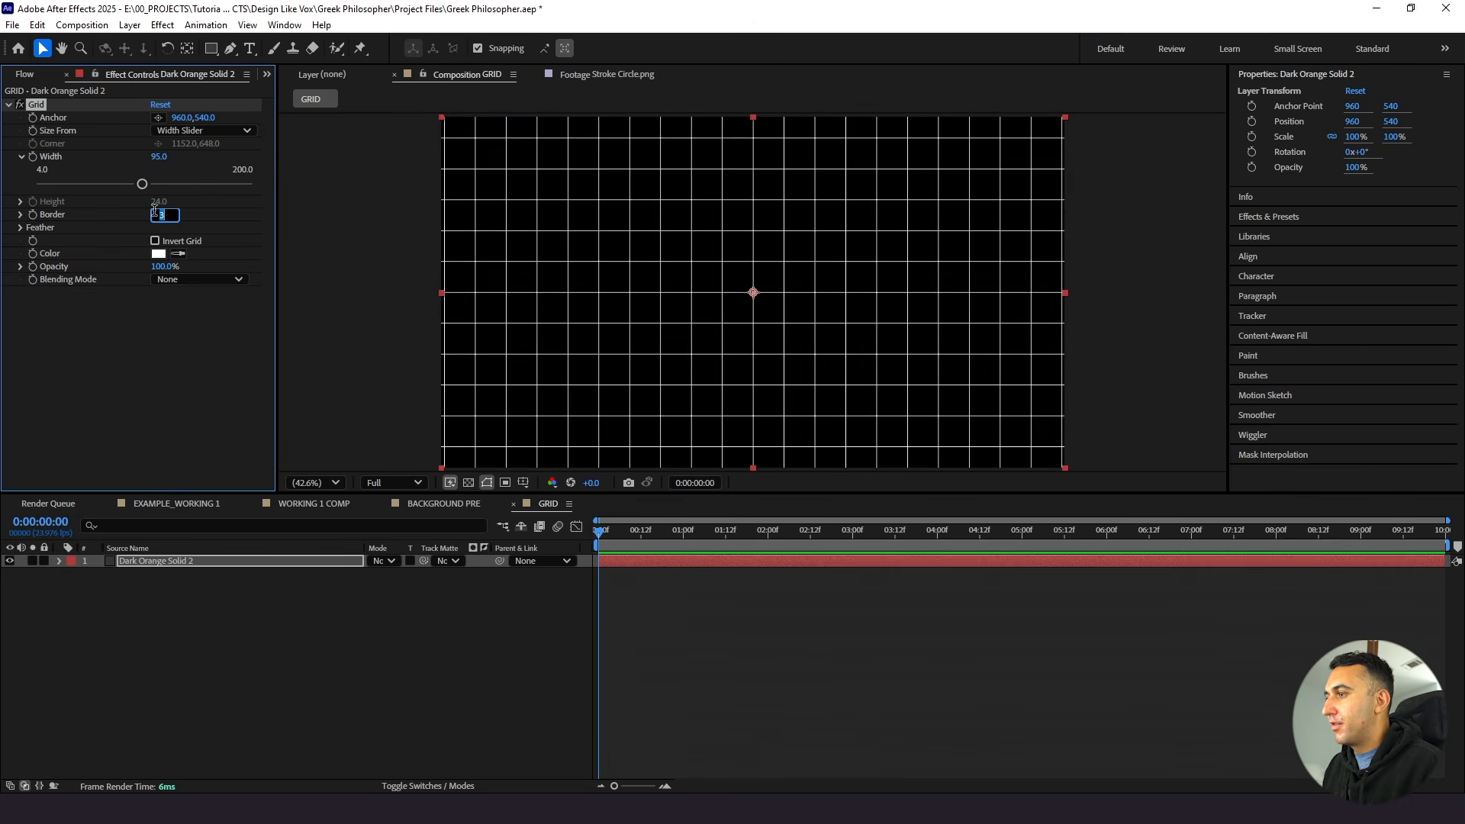
click(117, 359)
key(ctrl+s)
Rename the solid layer in the GRID composition to "Grid"
click(187, 582)
click(183, 563)
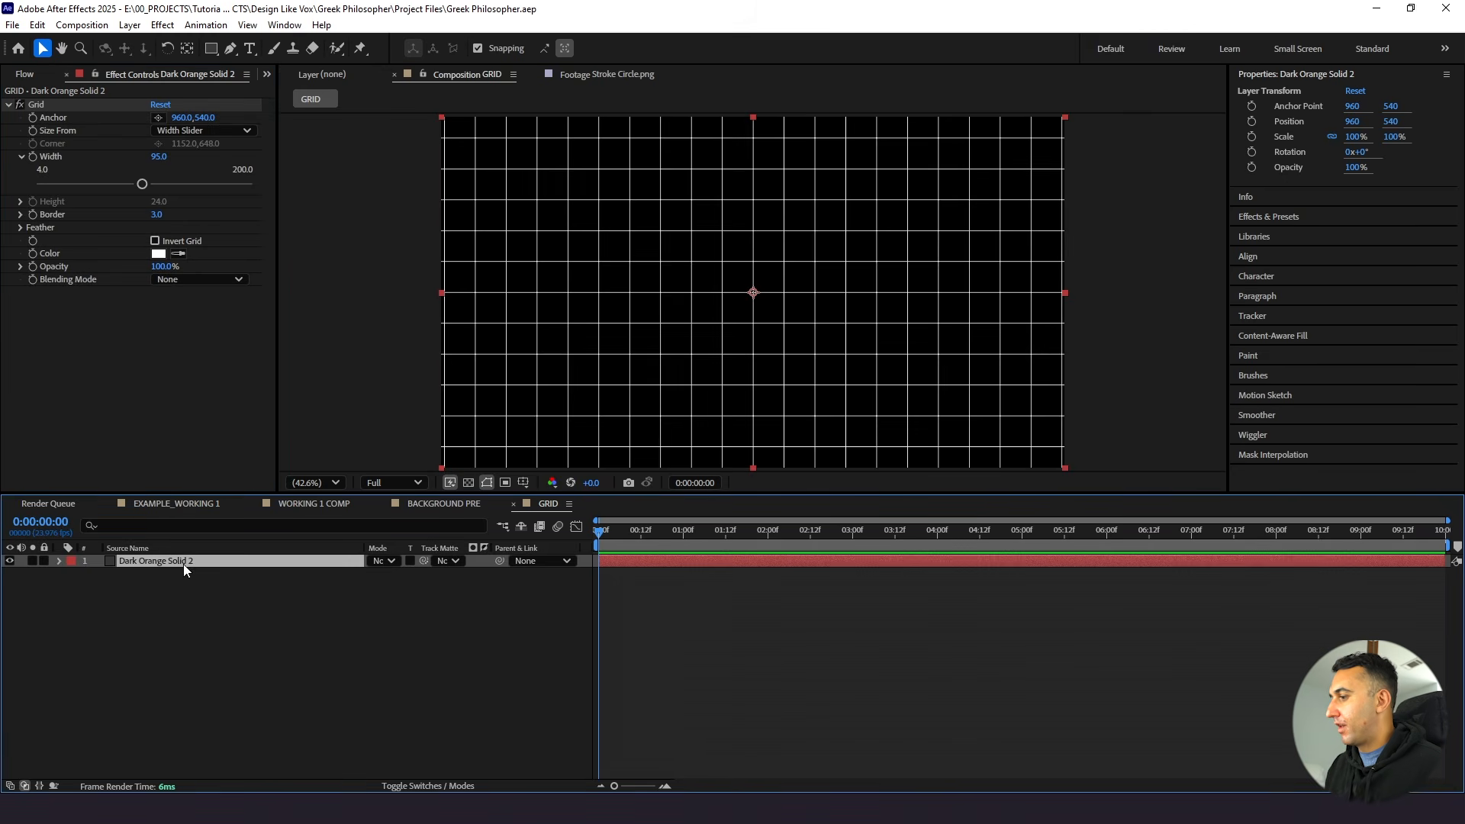
key(Return)
text(Grid)
click(151, 625)
Duplicate the Grid layer and name the copy "Grid Dots"
click(147, 560)
key(ctrl+d)
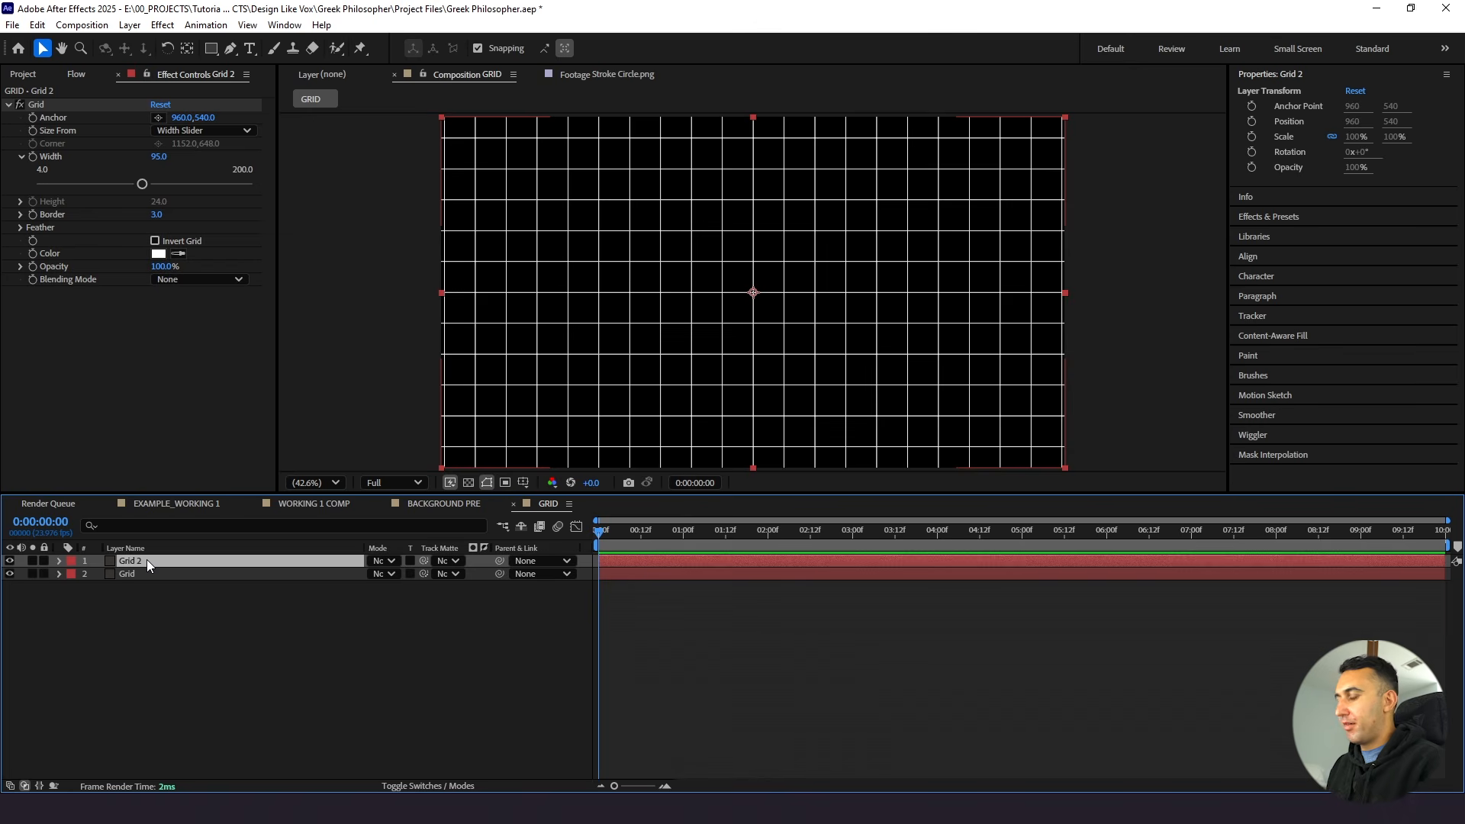
key(Return)
key(Right)
key(BackSpace)
text(D)
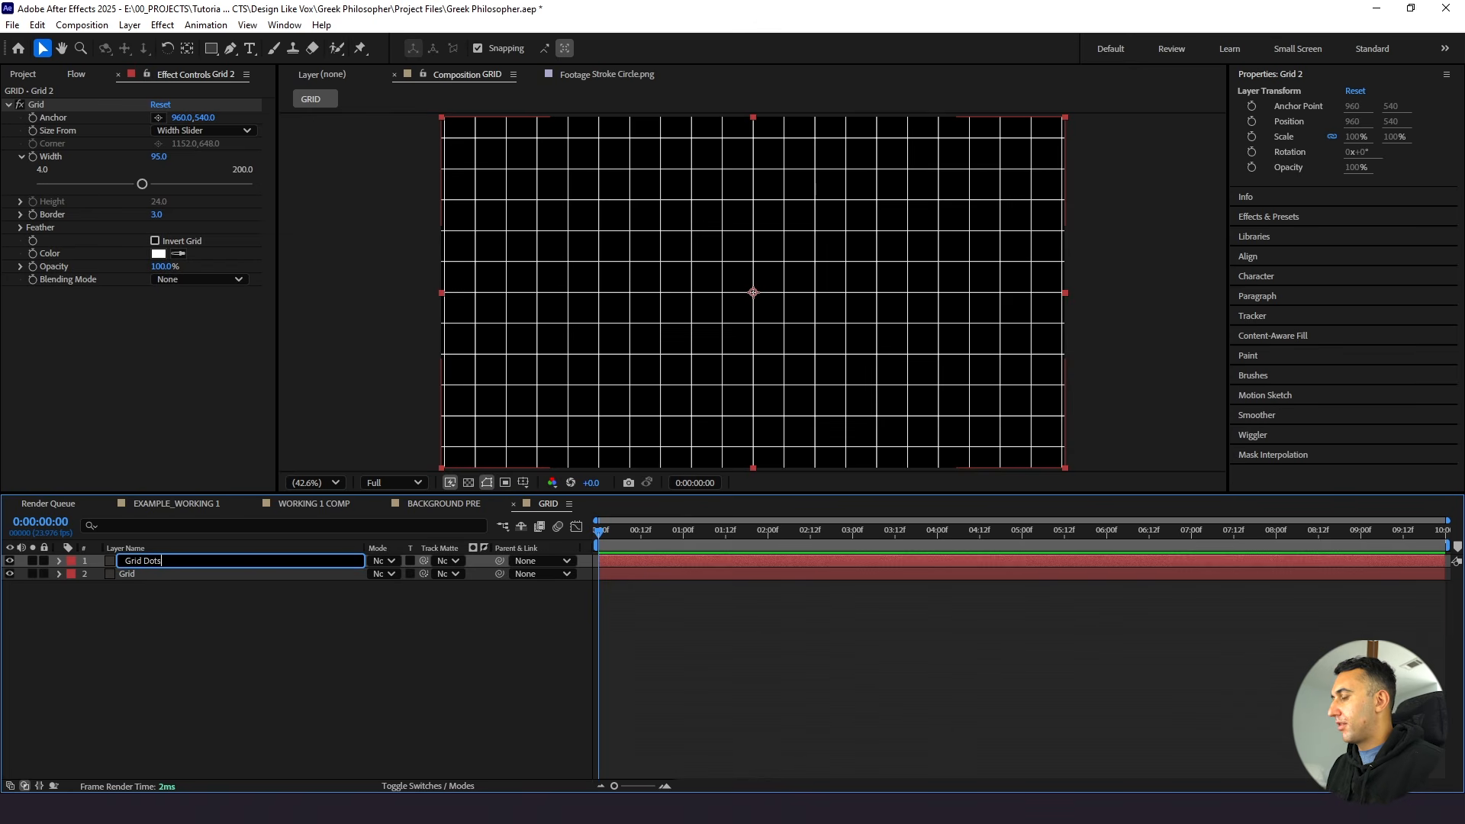
click(147, 617)
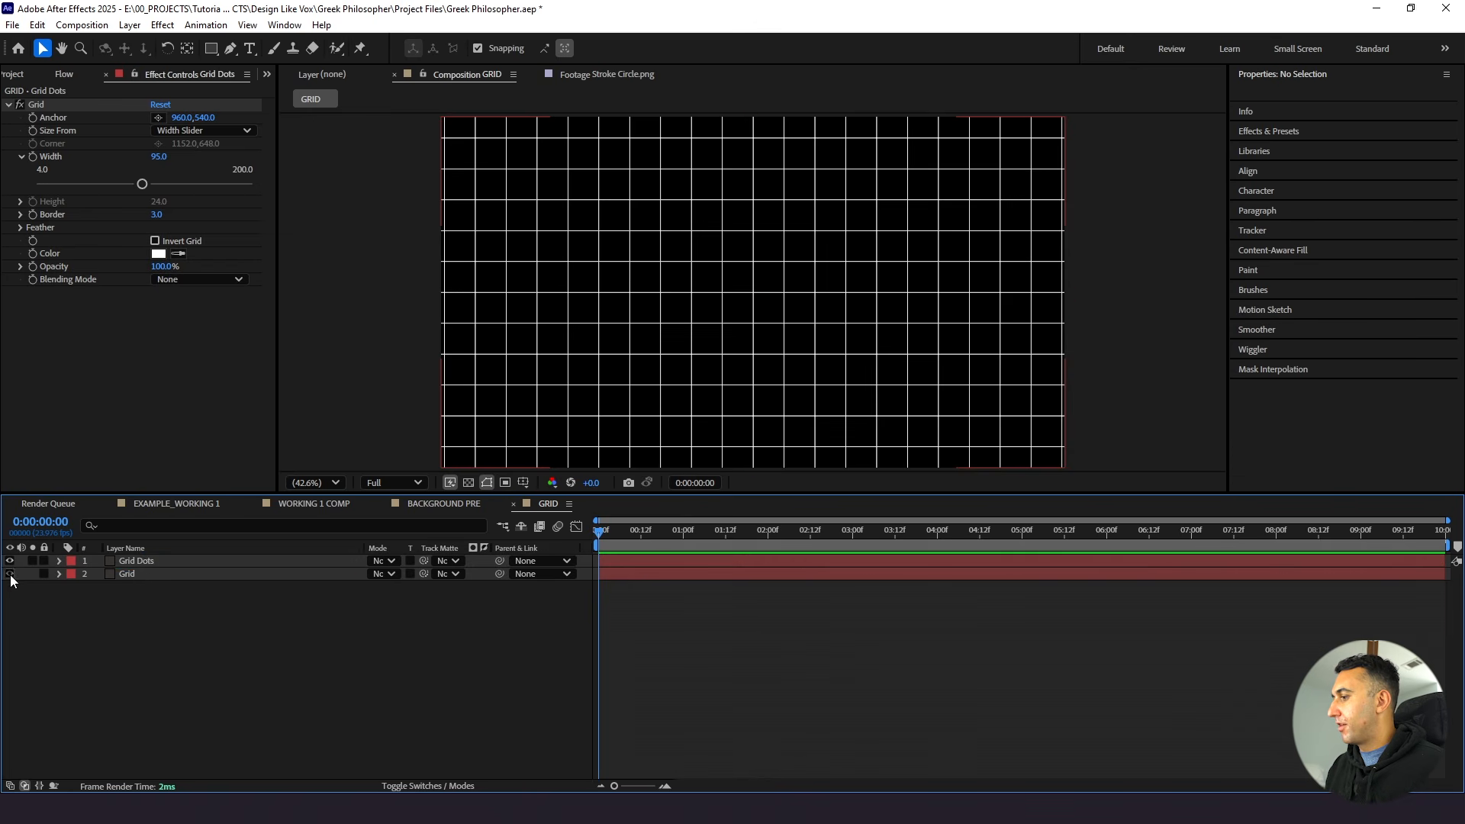
Hide the Grid layer, and turn the Grid Dots lines into small dots using Invert Grid with a Border of 90
click(10, 574)
click(149, 560)
click(150, 372)
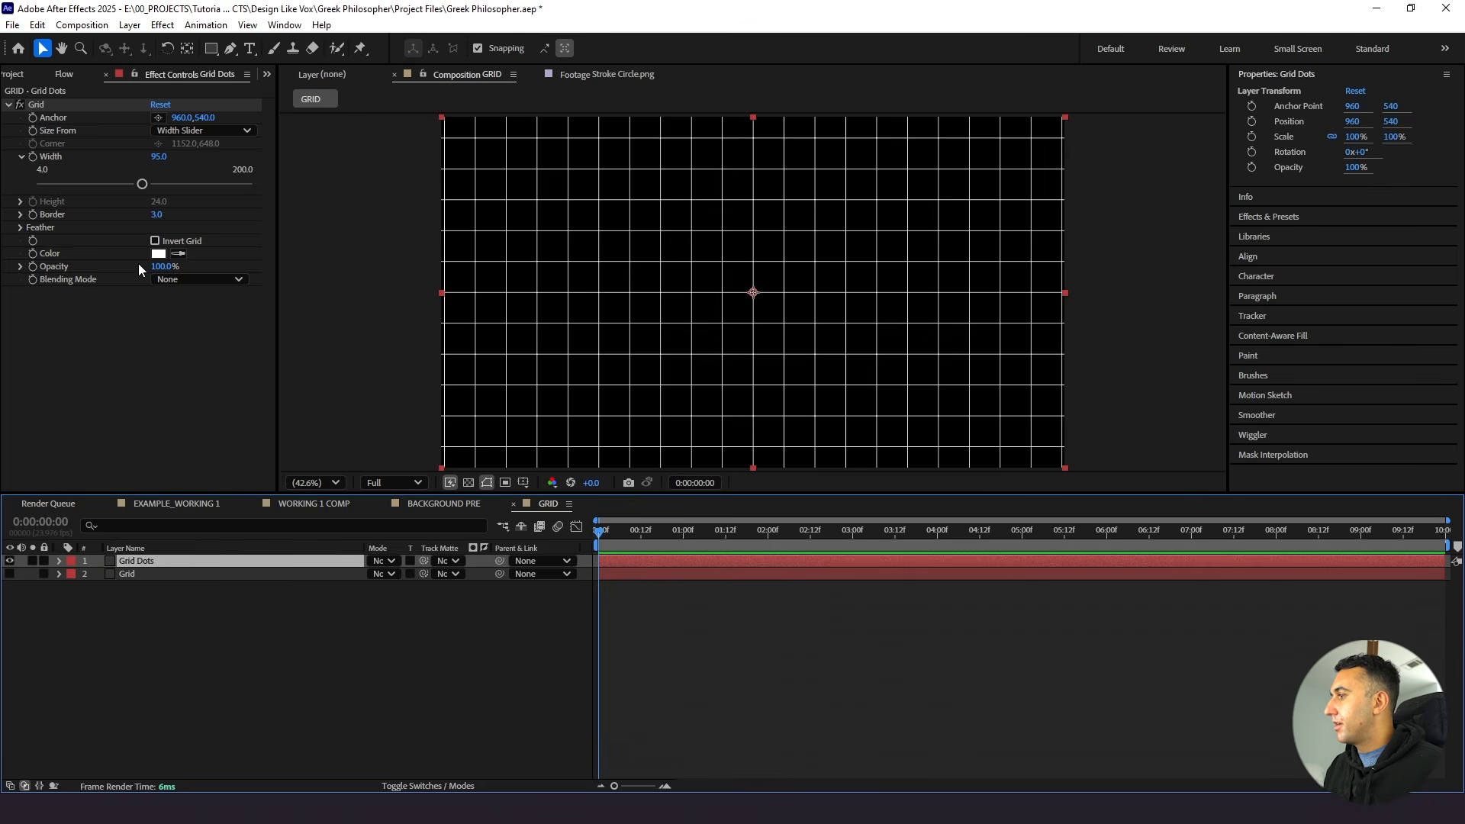
click(155, 241)
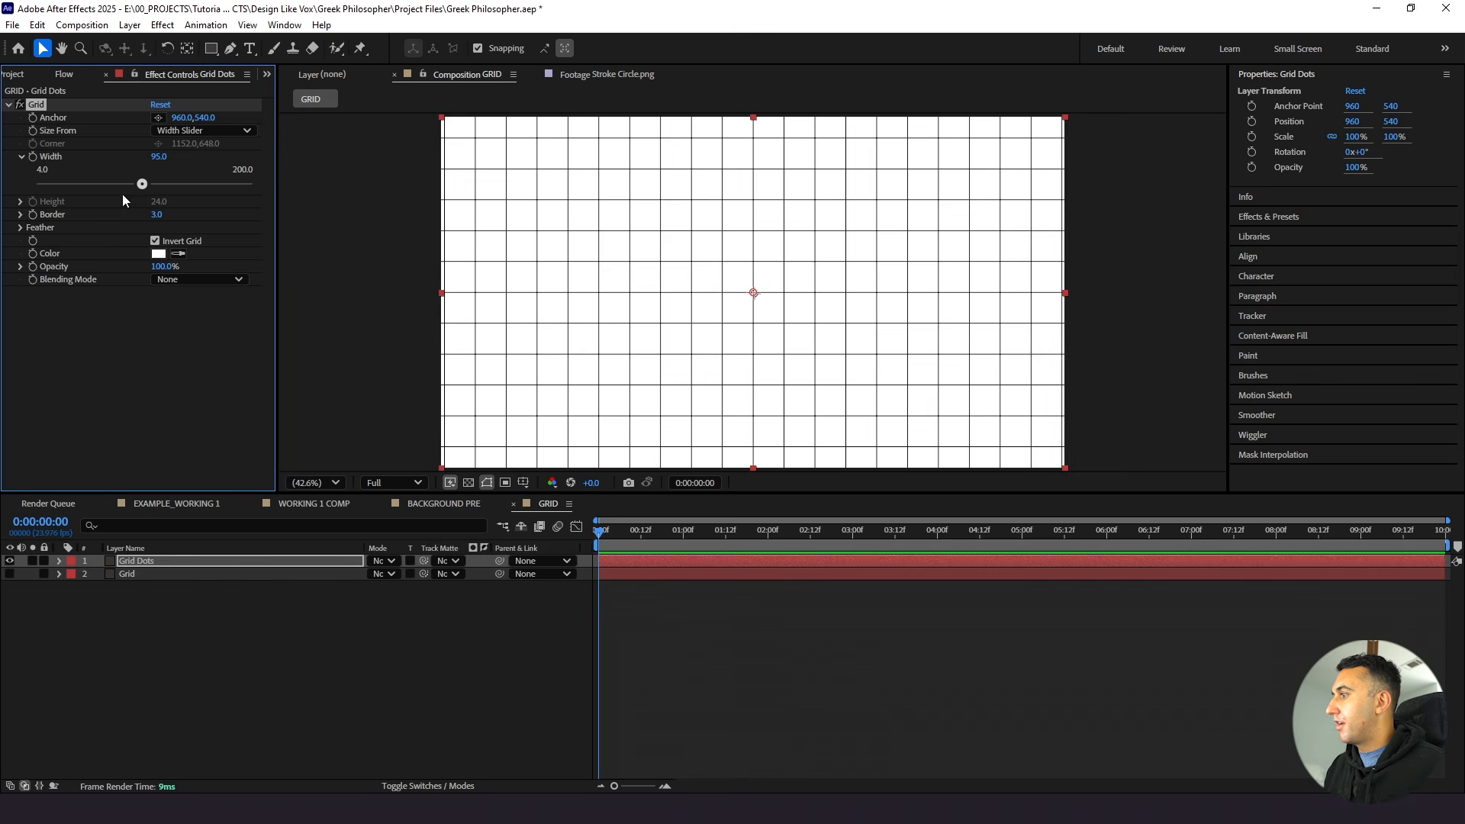
drag(158, 214, 221, 206)
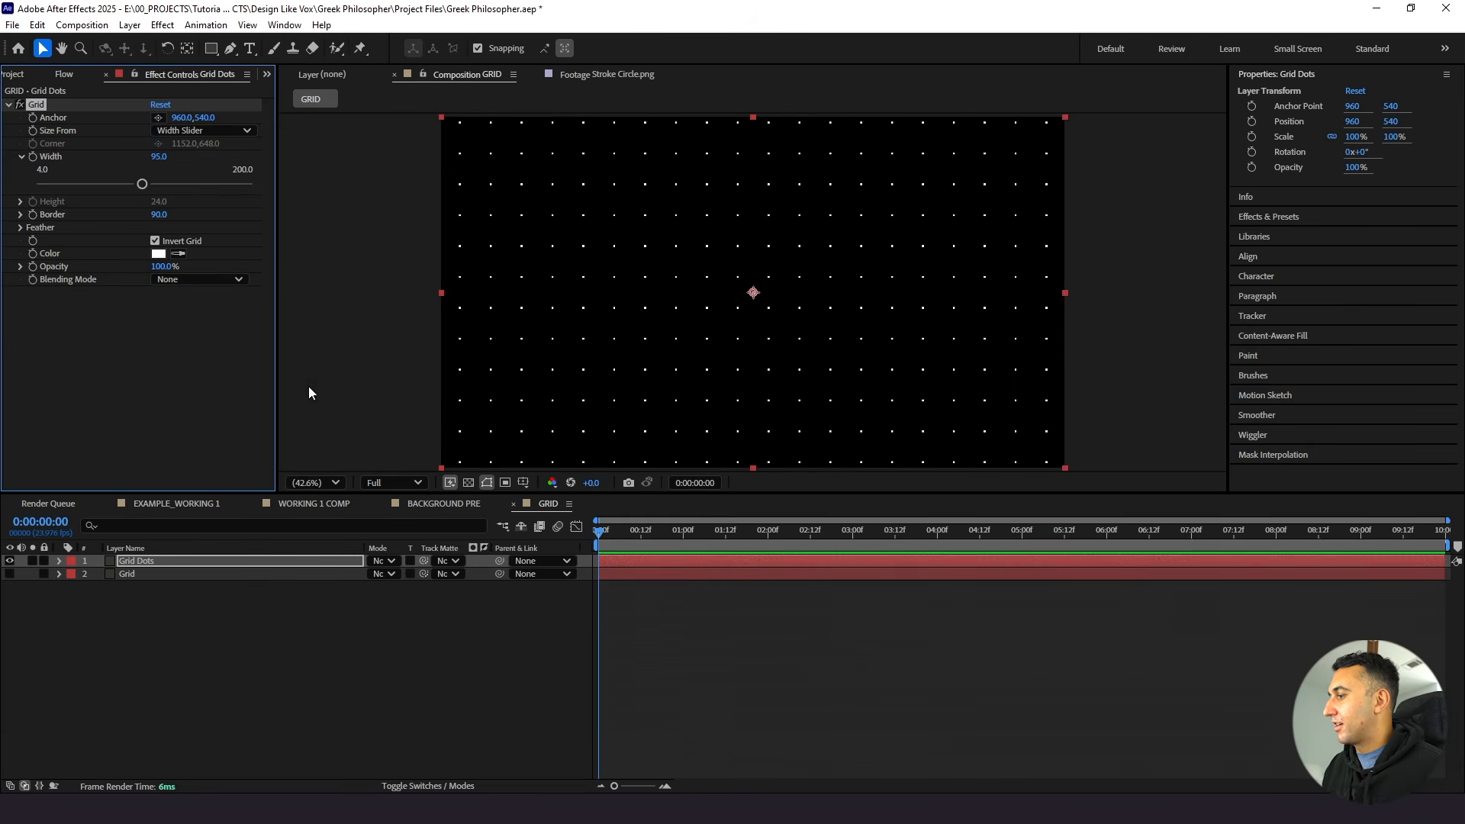
Show the Grid layer again and set the Grid Dots effect's Anchor to 912.5, 493 so the dots sit on the line intersections
click(10, 574)
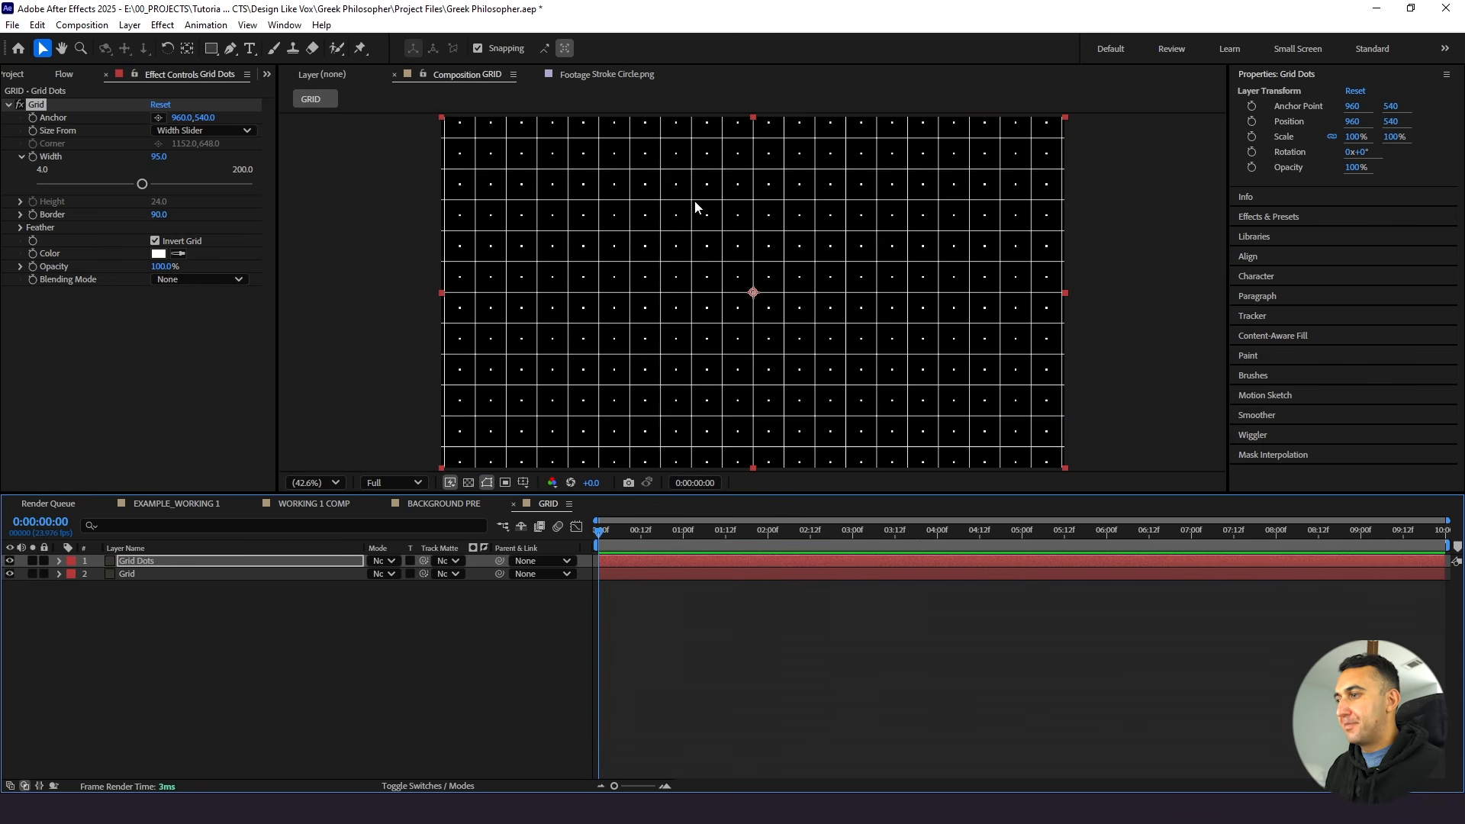
scroll(693, 205, up, 2)
drag(647, 220, 821, 329)
mouse_move(739, 284)
mouse_down()
mouse_move(756, 246)
mouse_move(742, 278)
mouse_up()
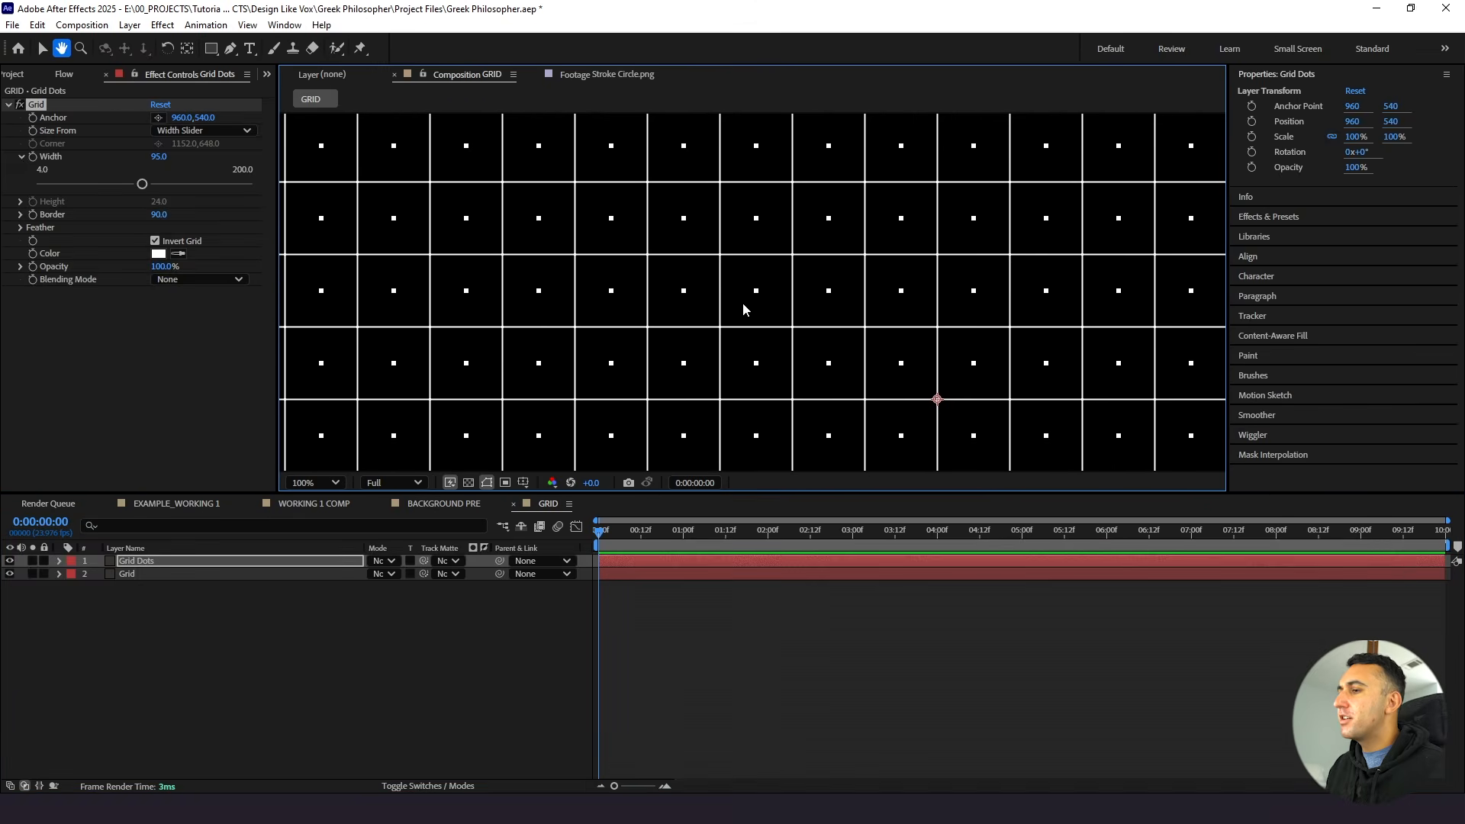
scroll(743, 290, up, 2)
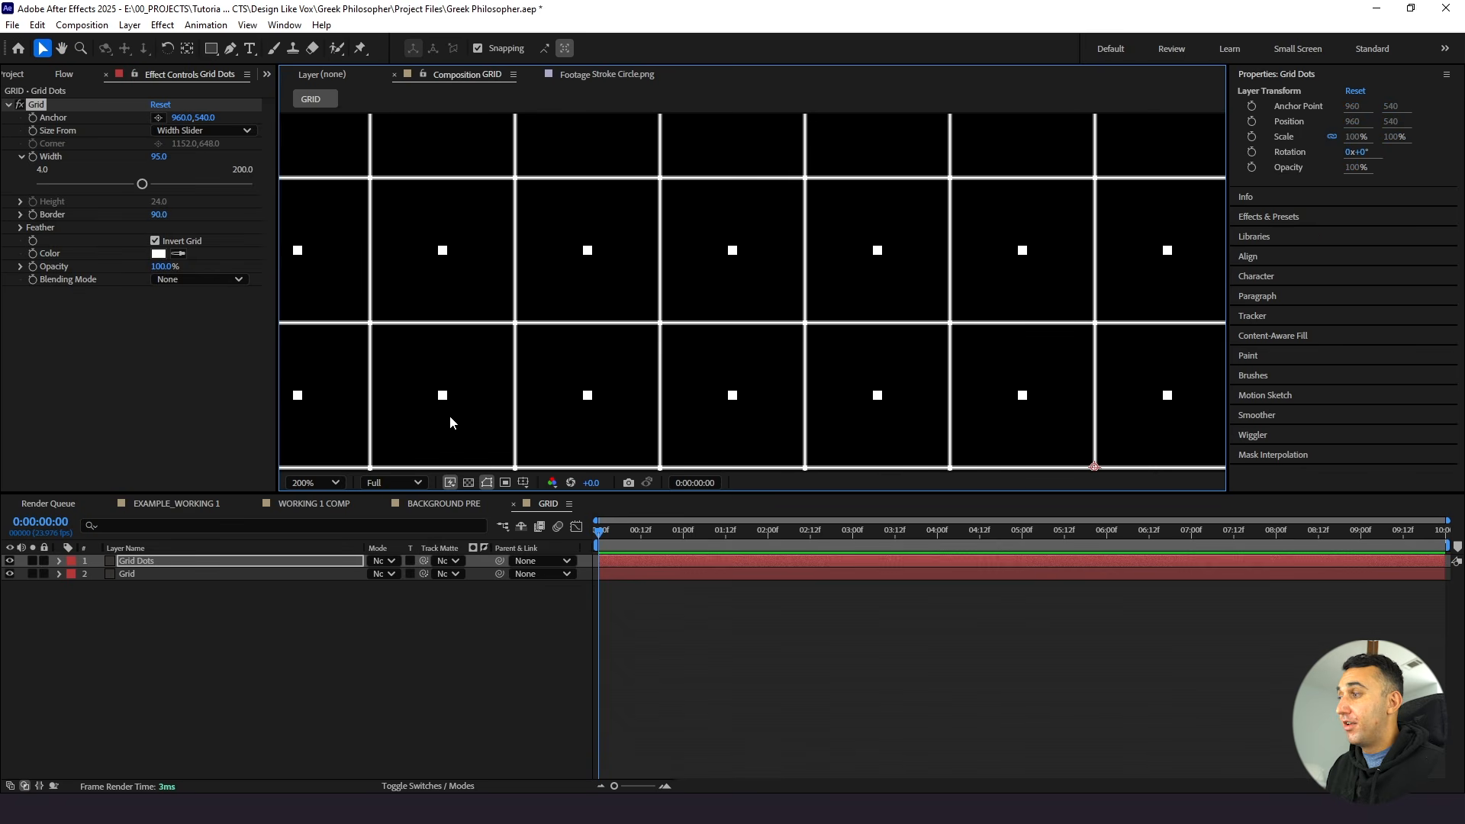
drag(183, 118, 136, 138)
click(183, 118)
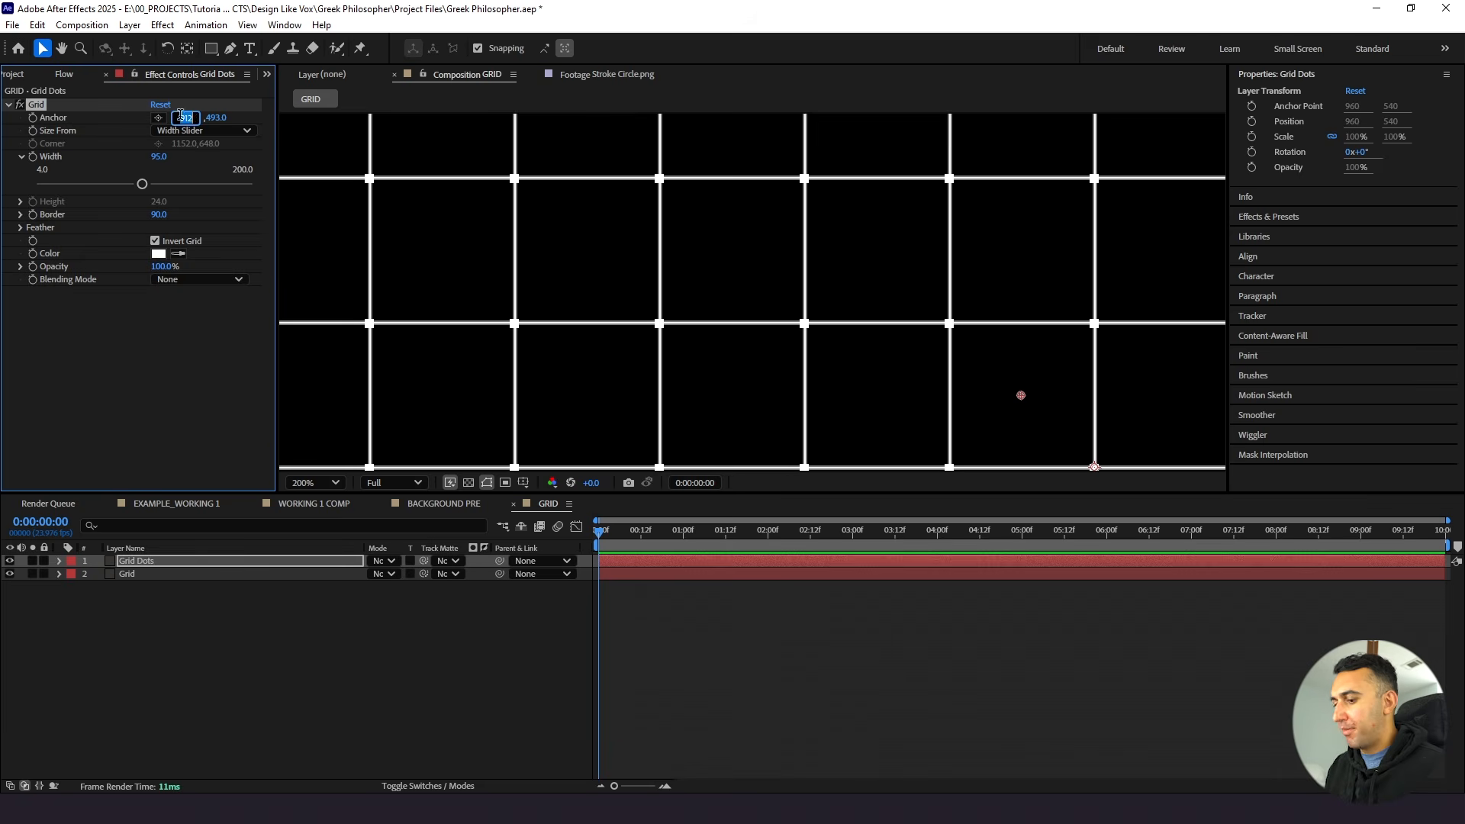
key(Up)
key(Up)
key(Down)
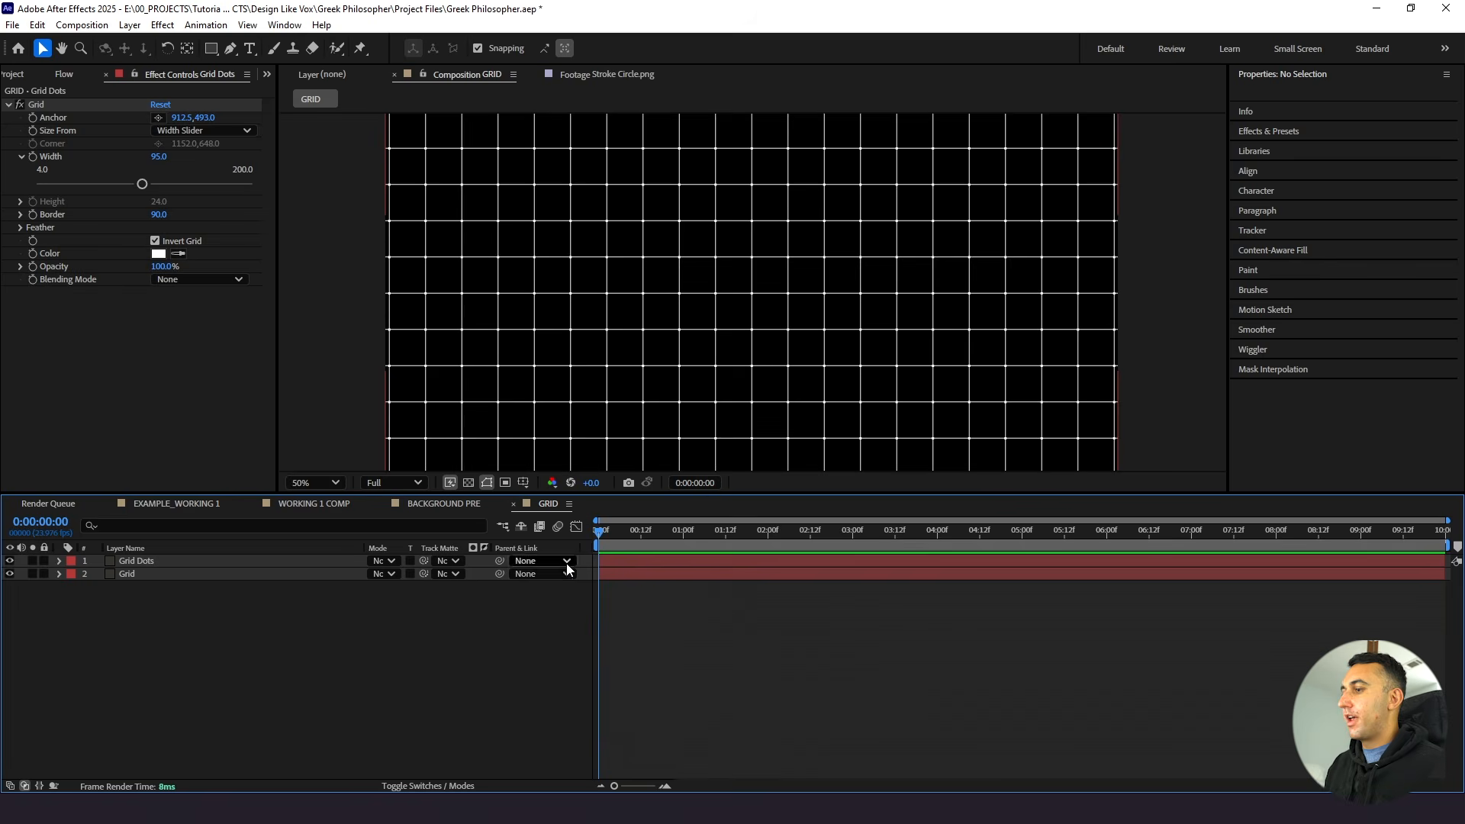
Show the Position of the Grid Dots and Grid layers and link Grid's Position to Grid Dots' Position
key(space)
key(space)
click(131, 574)
shift+click(134, 564)
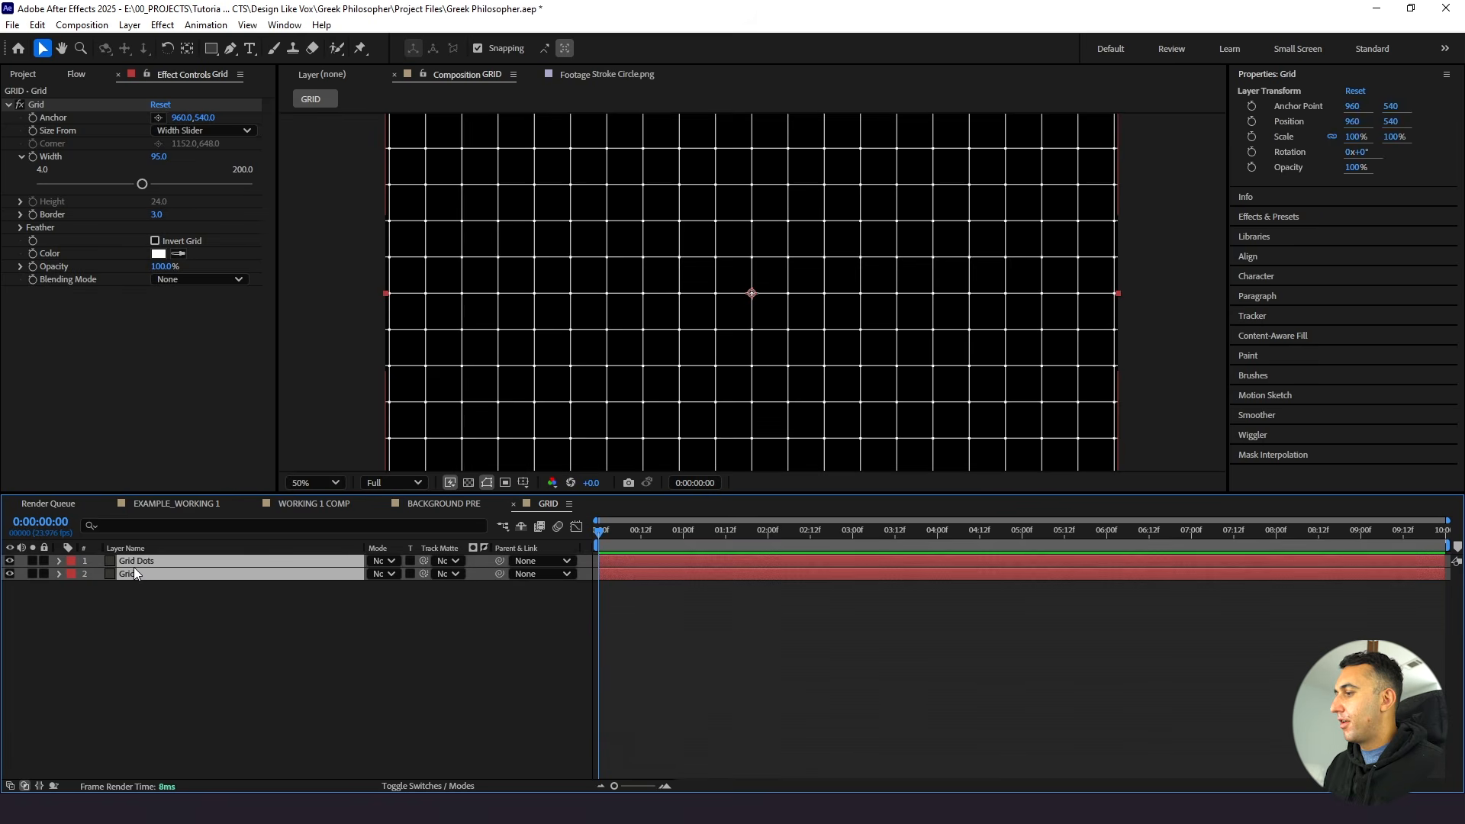
key(p)
click(120, 617)
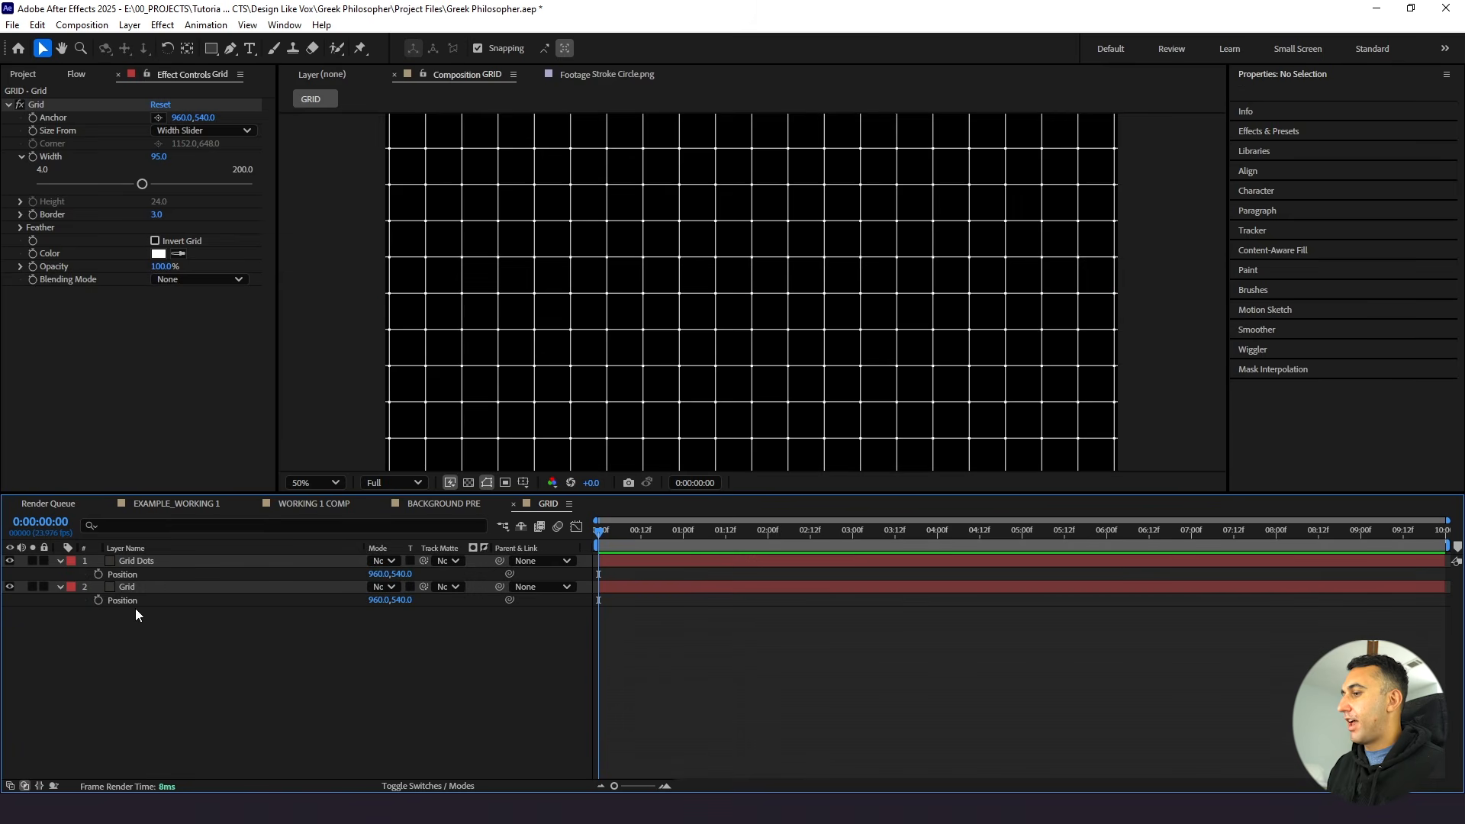
click(154, 601)
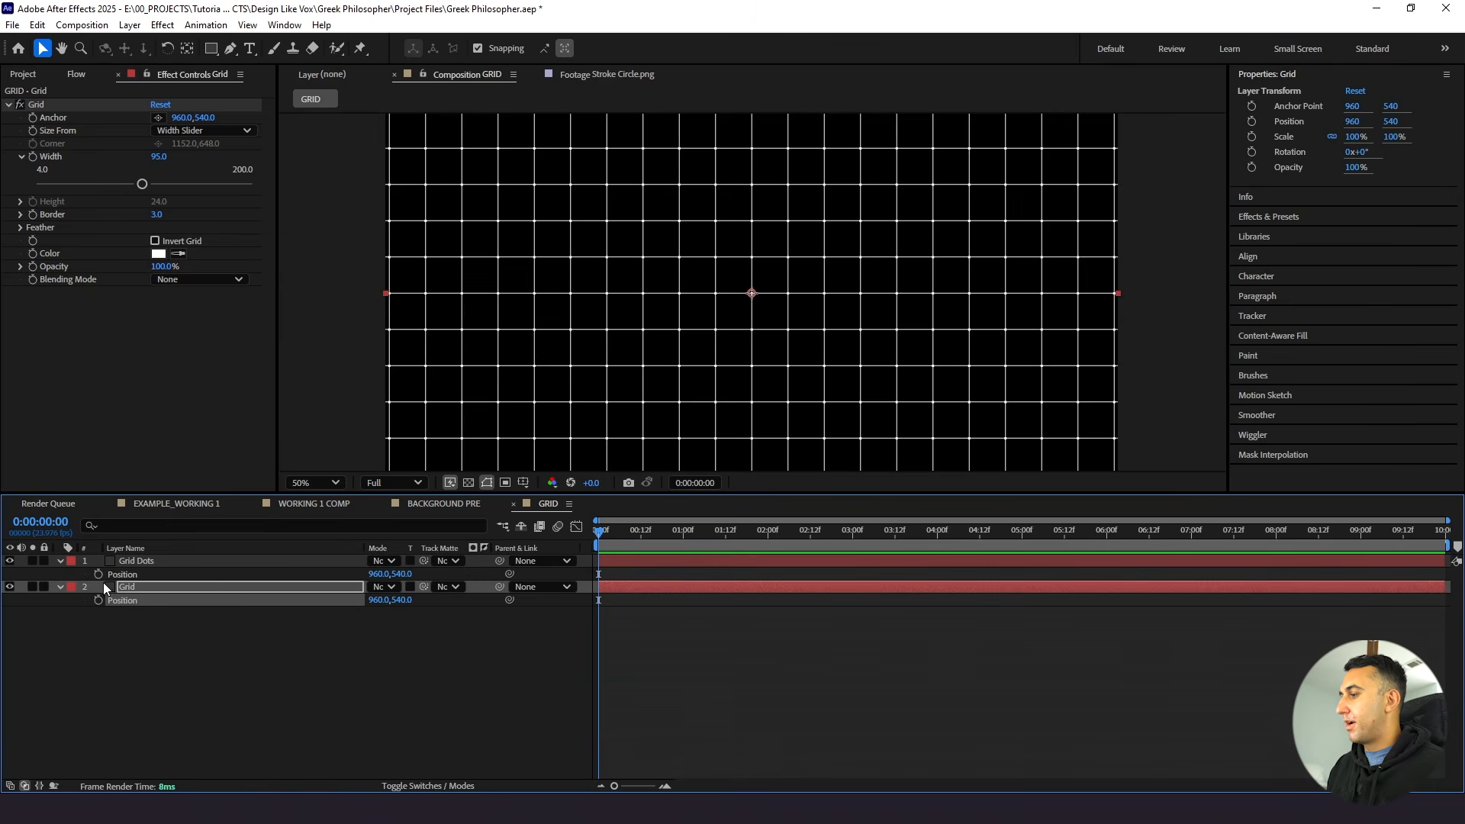
click(123, 574)
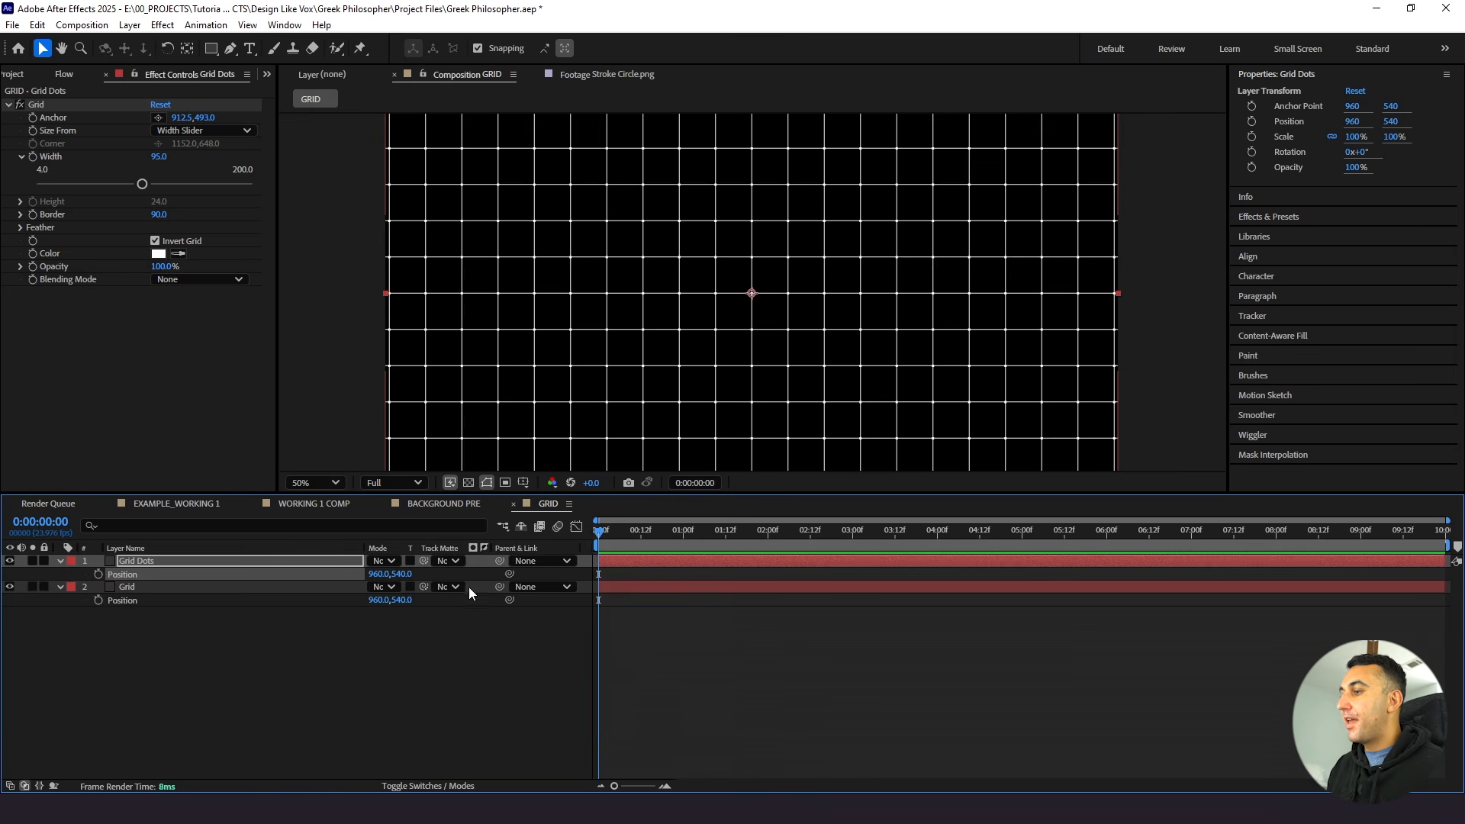
click(120, 601)
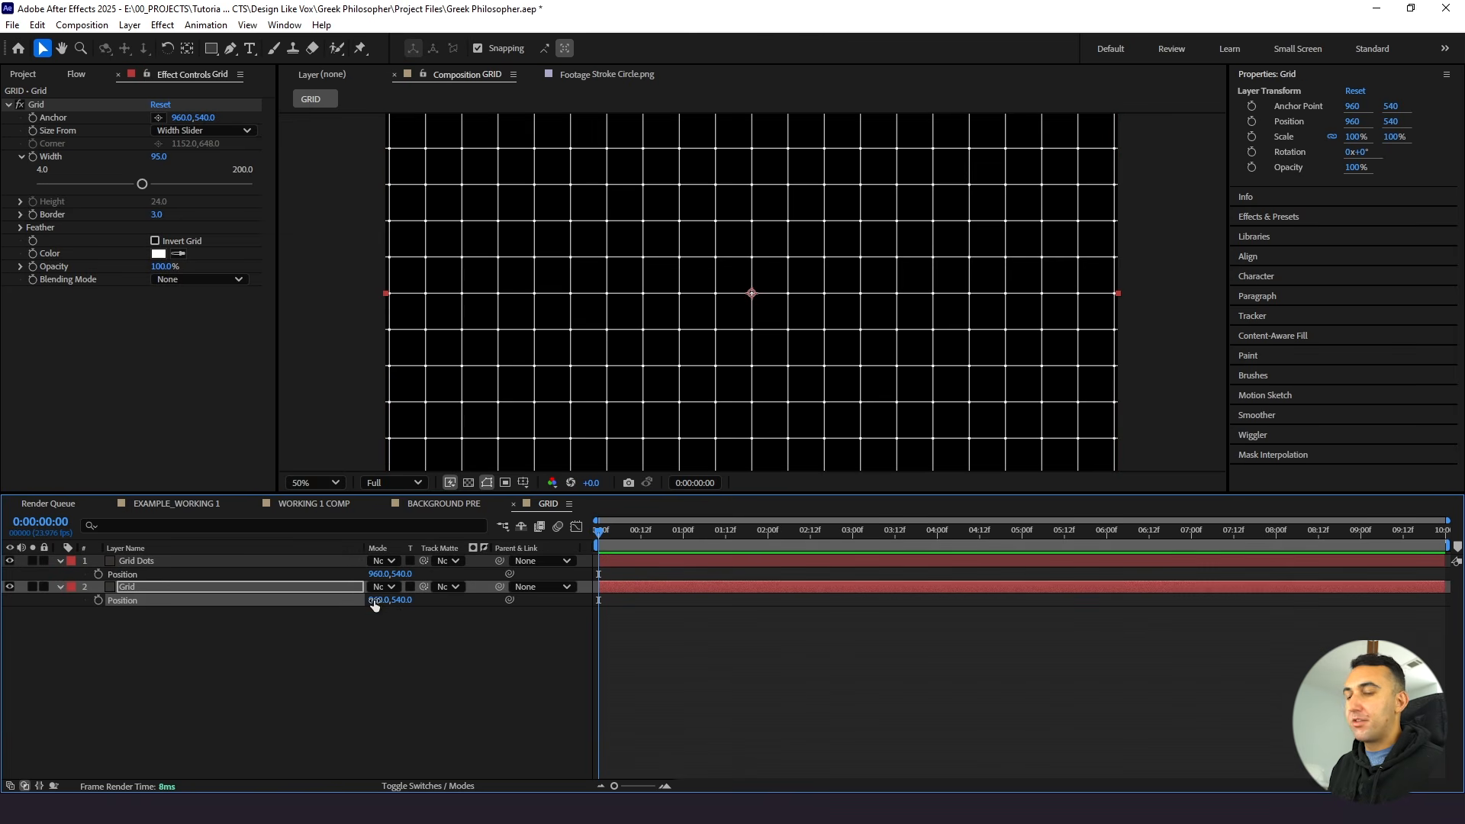
click(192, 647)
click(168, 604)
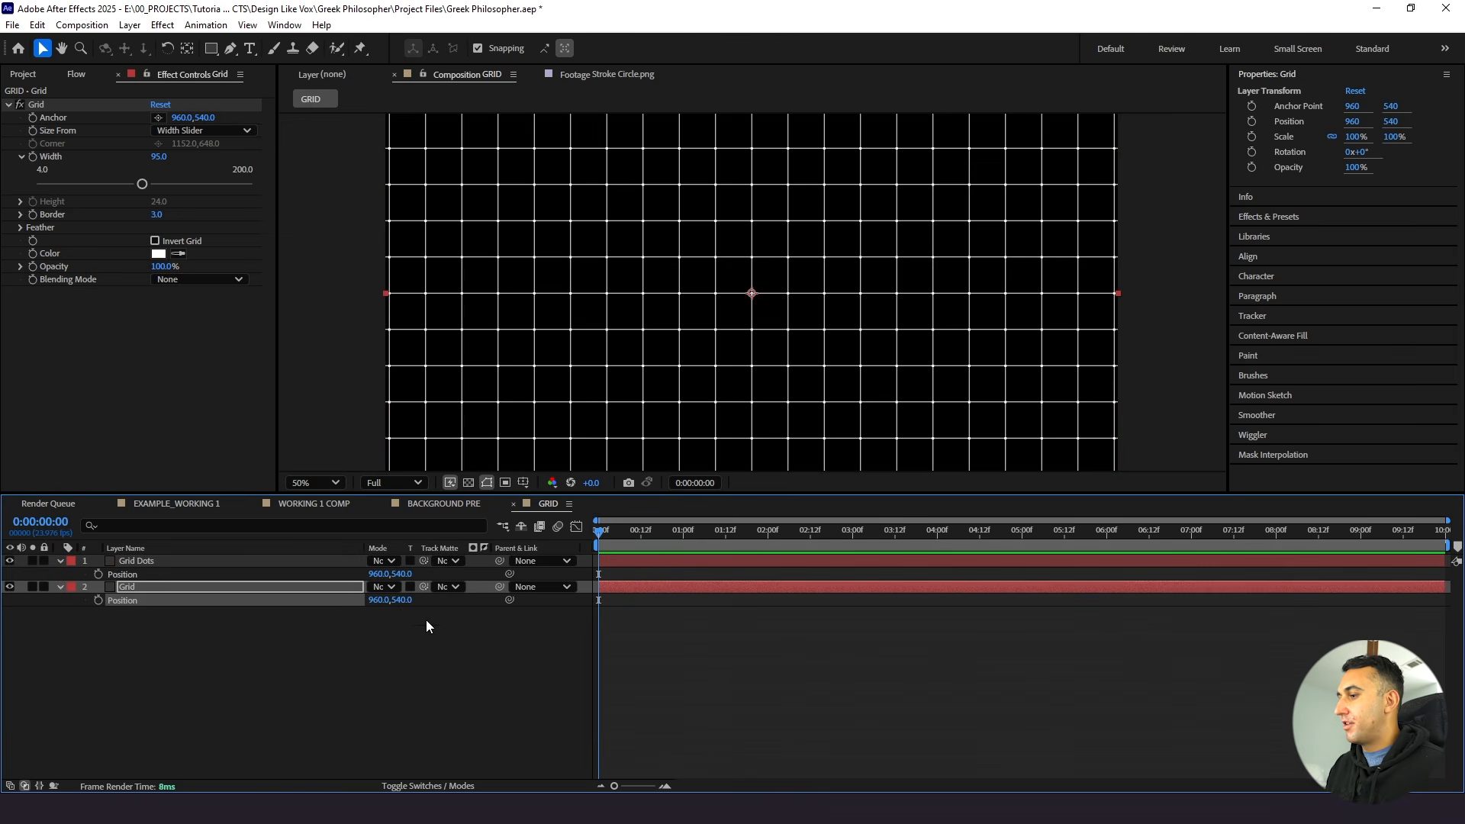
drag(508, 602, 135, 577)
click(85, 601)
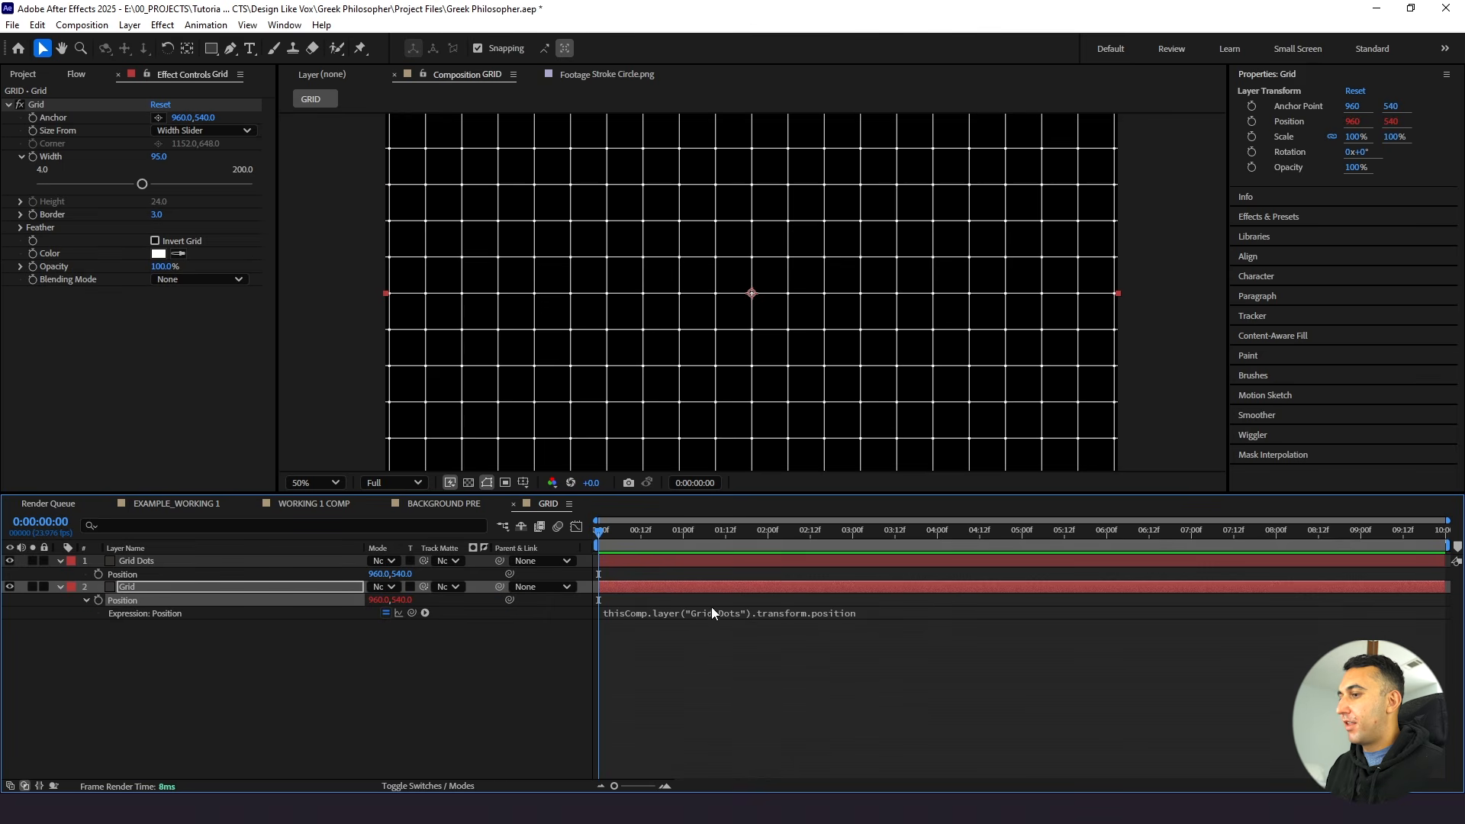
Add the expression posterizeTime(3) with wiggle(2,3) on a second line to Grid Dots' Position, and preview the motion
click(136, 573)
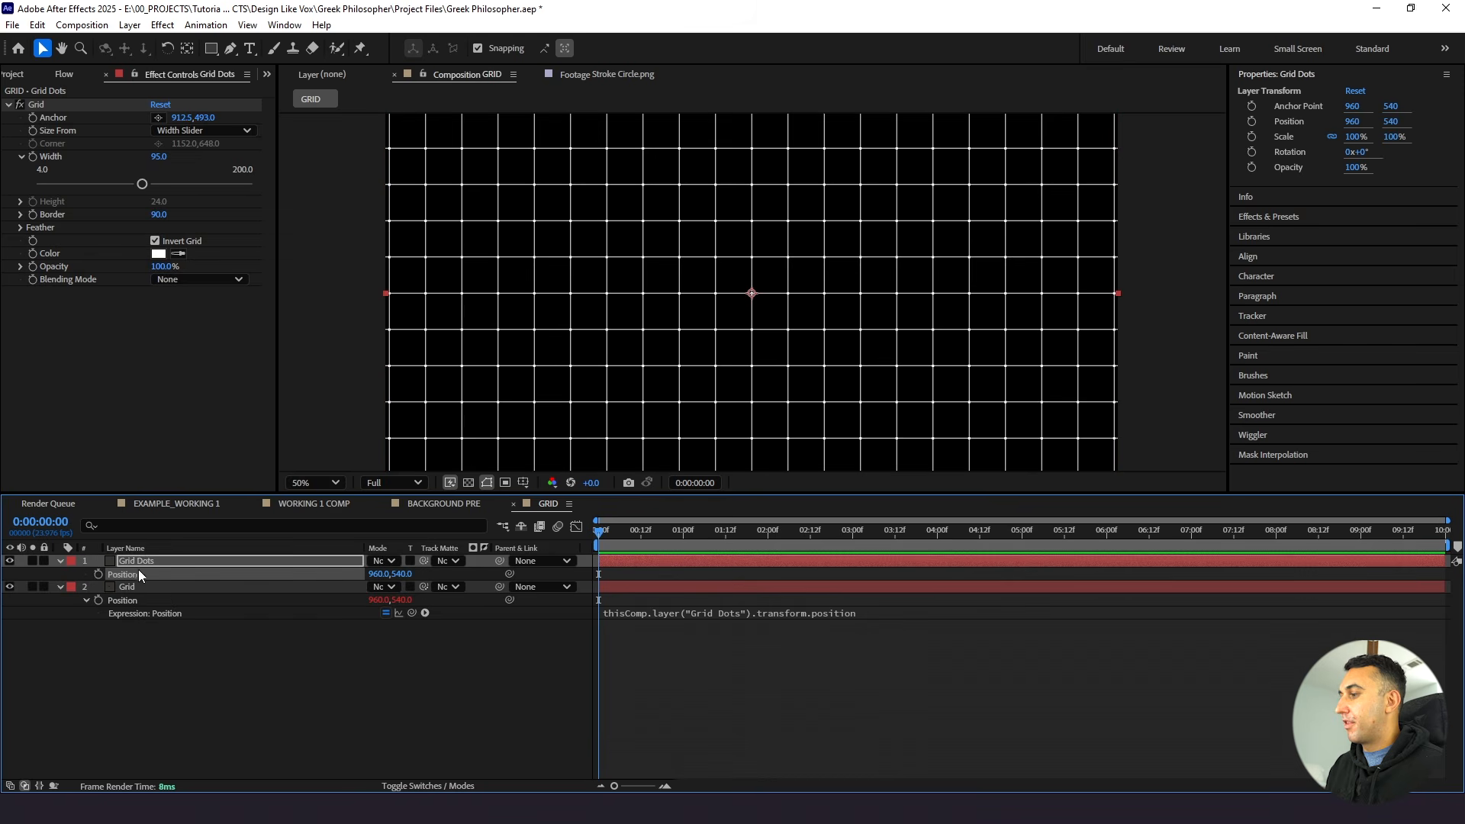
alt+click(98, 574)
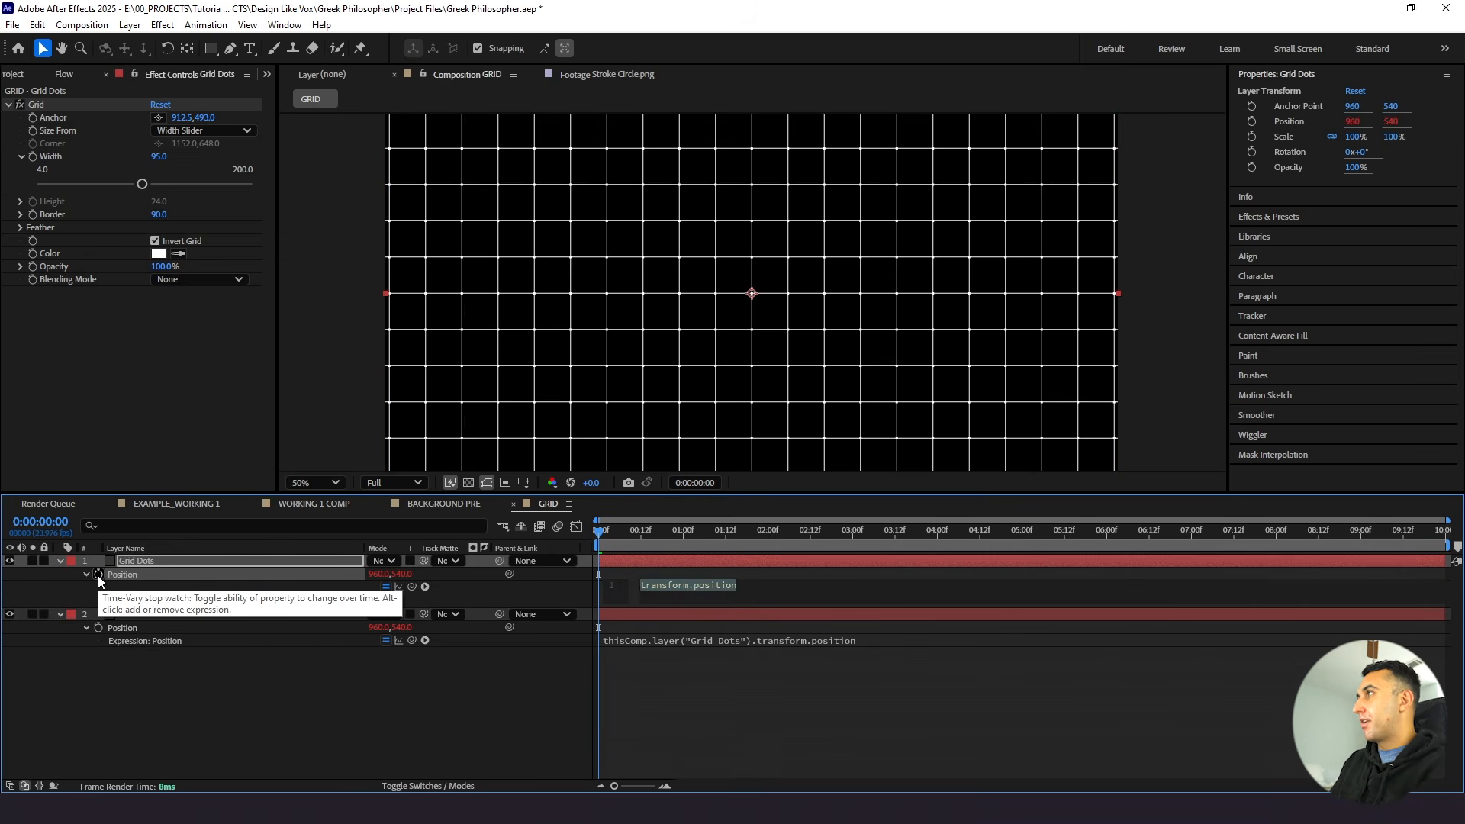
text(posterizeTime(3))
key(Return)
text(wiggle)
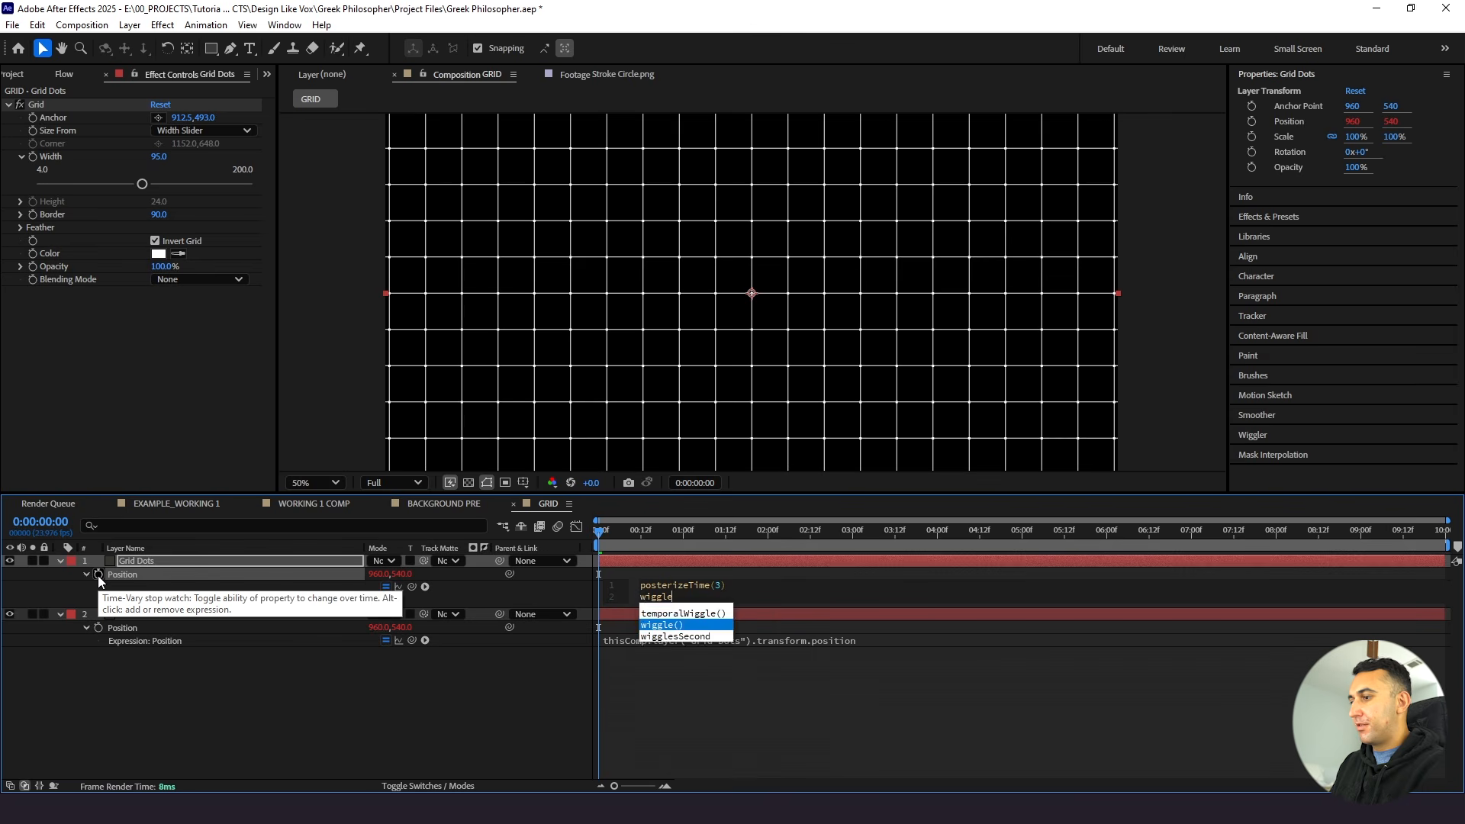
text((2,3)
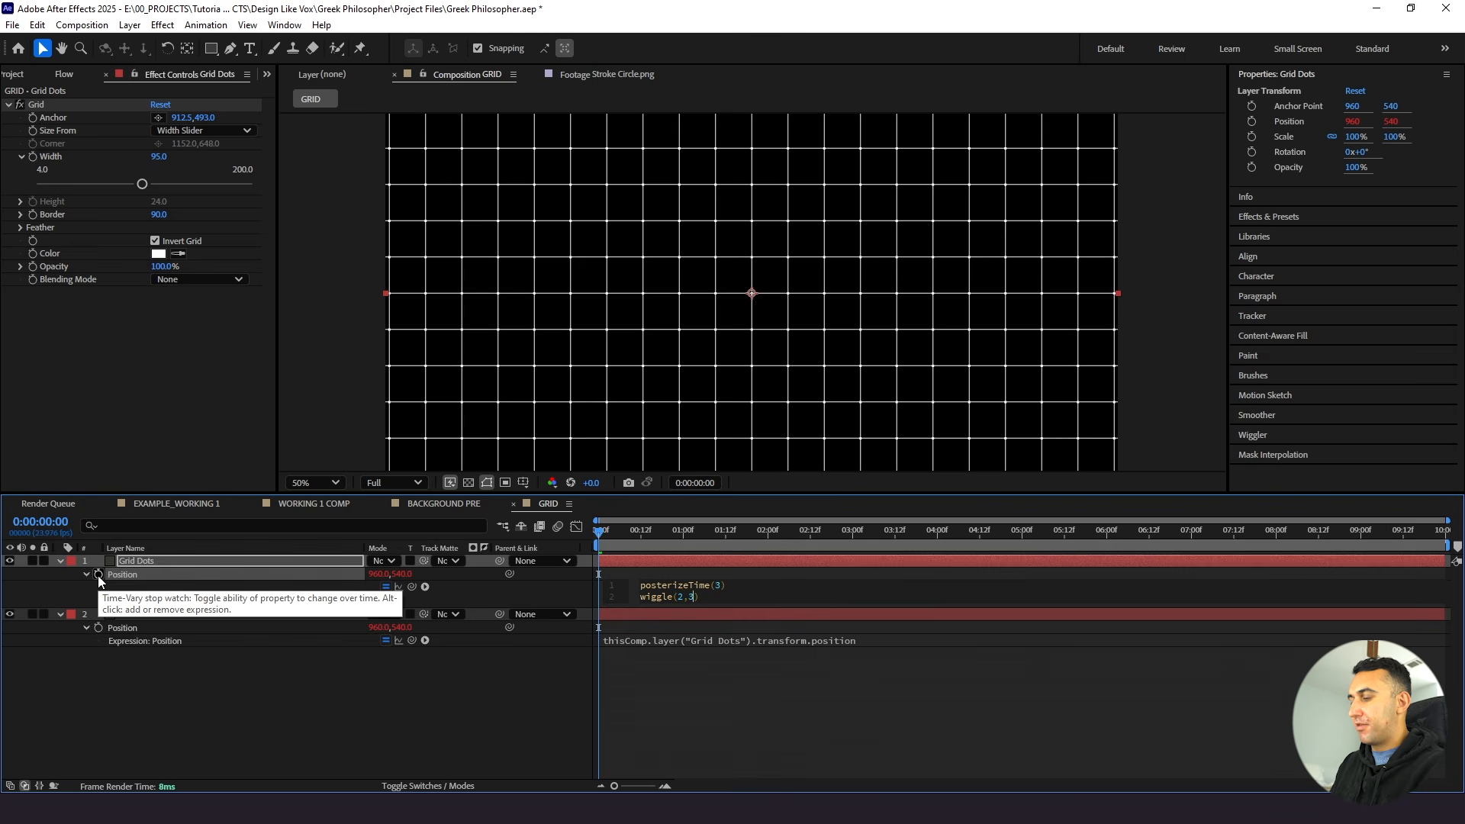
click(127, 694)
click(123, 688)
click(59, 614)
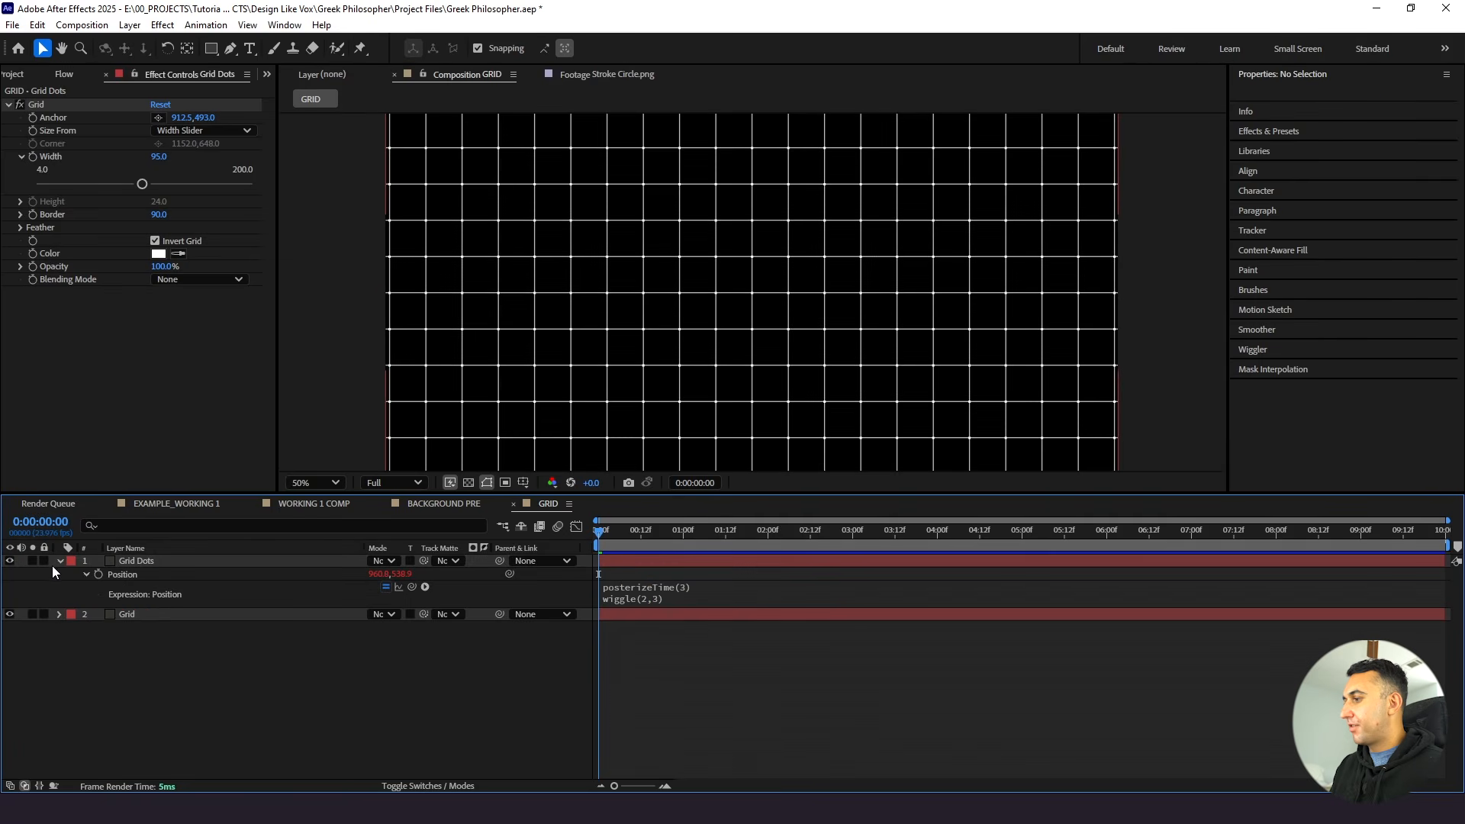
click(59, 561)
key(space)
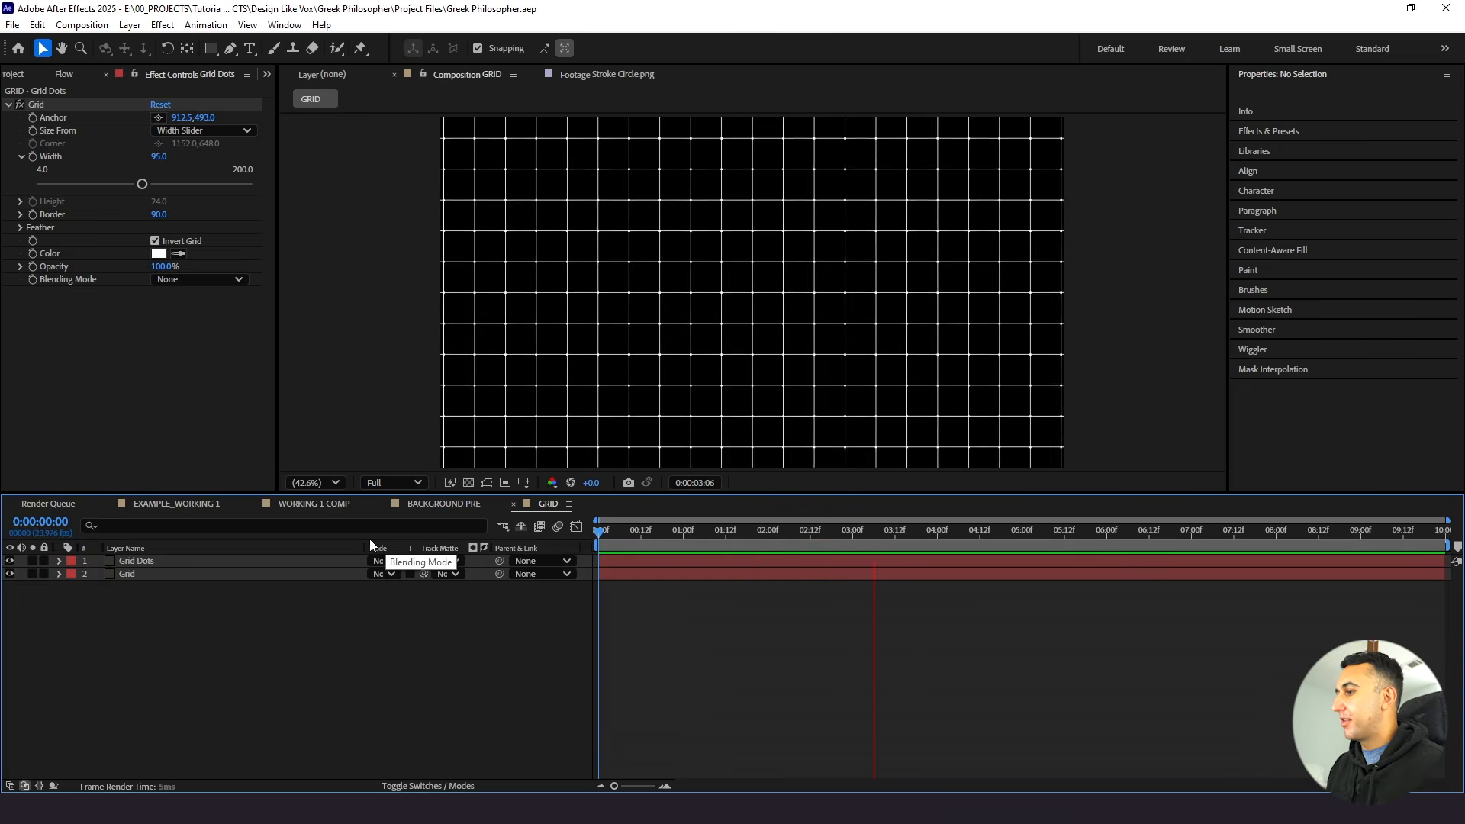
key(space)
Add the GRID composition to WORKING 1 COMP directly beneath Camera 1 and make it a 3D layer
click(305, 504)
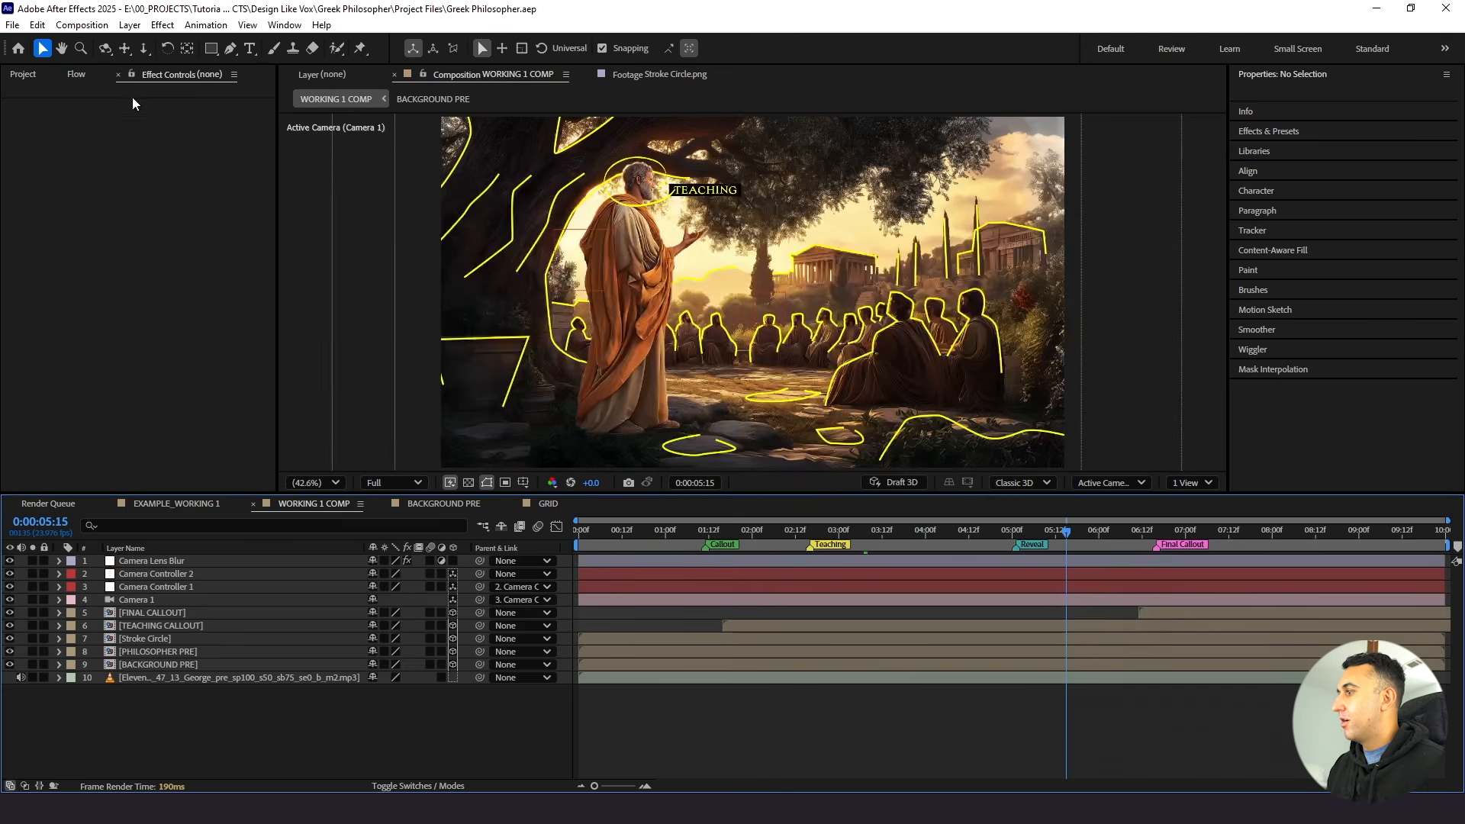
click(31, 74)
drag(49, 296, 135, 610)
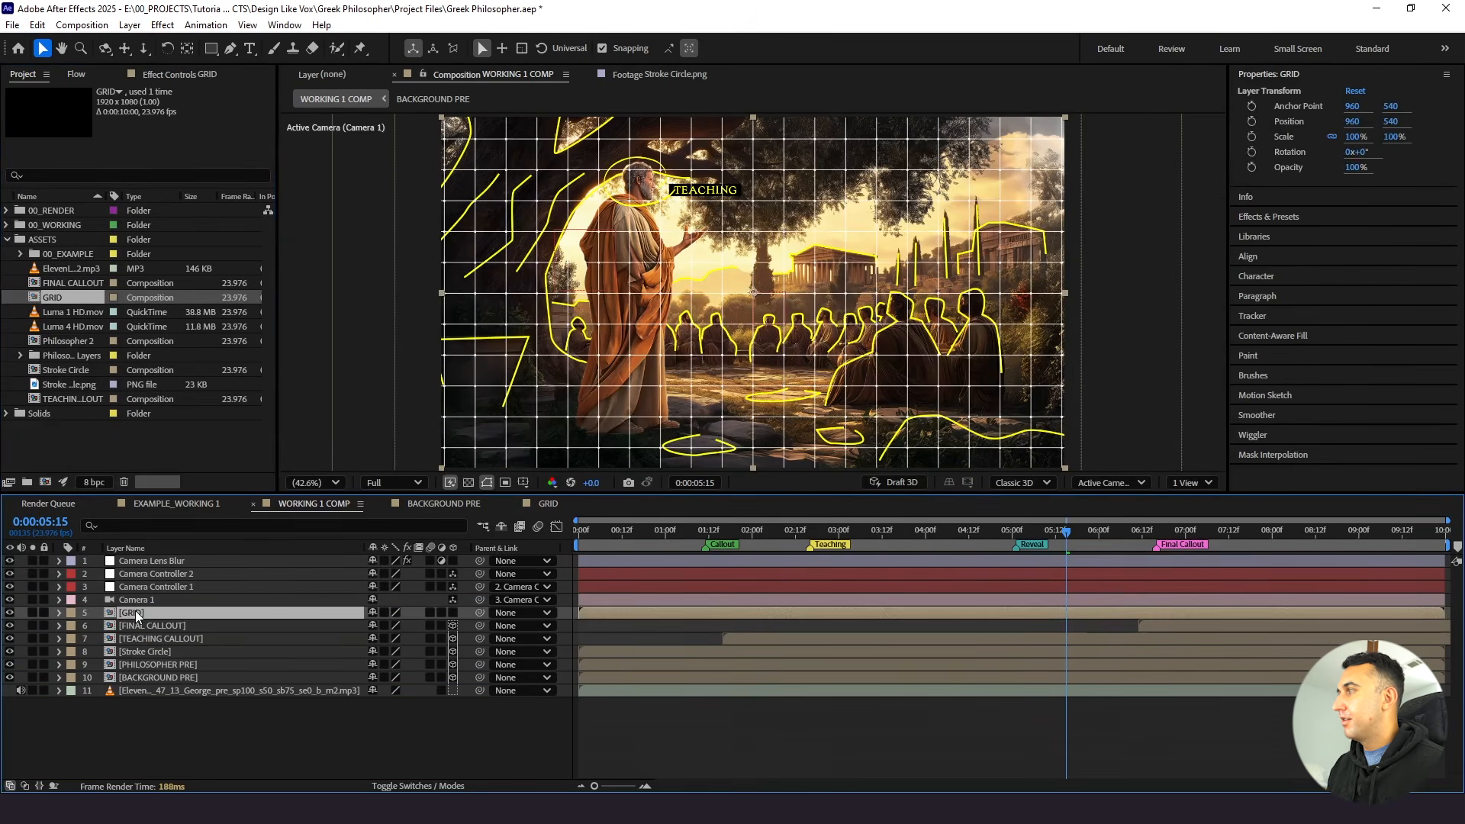
click(453, 614)
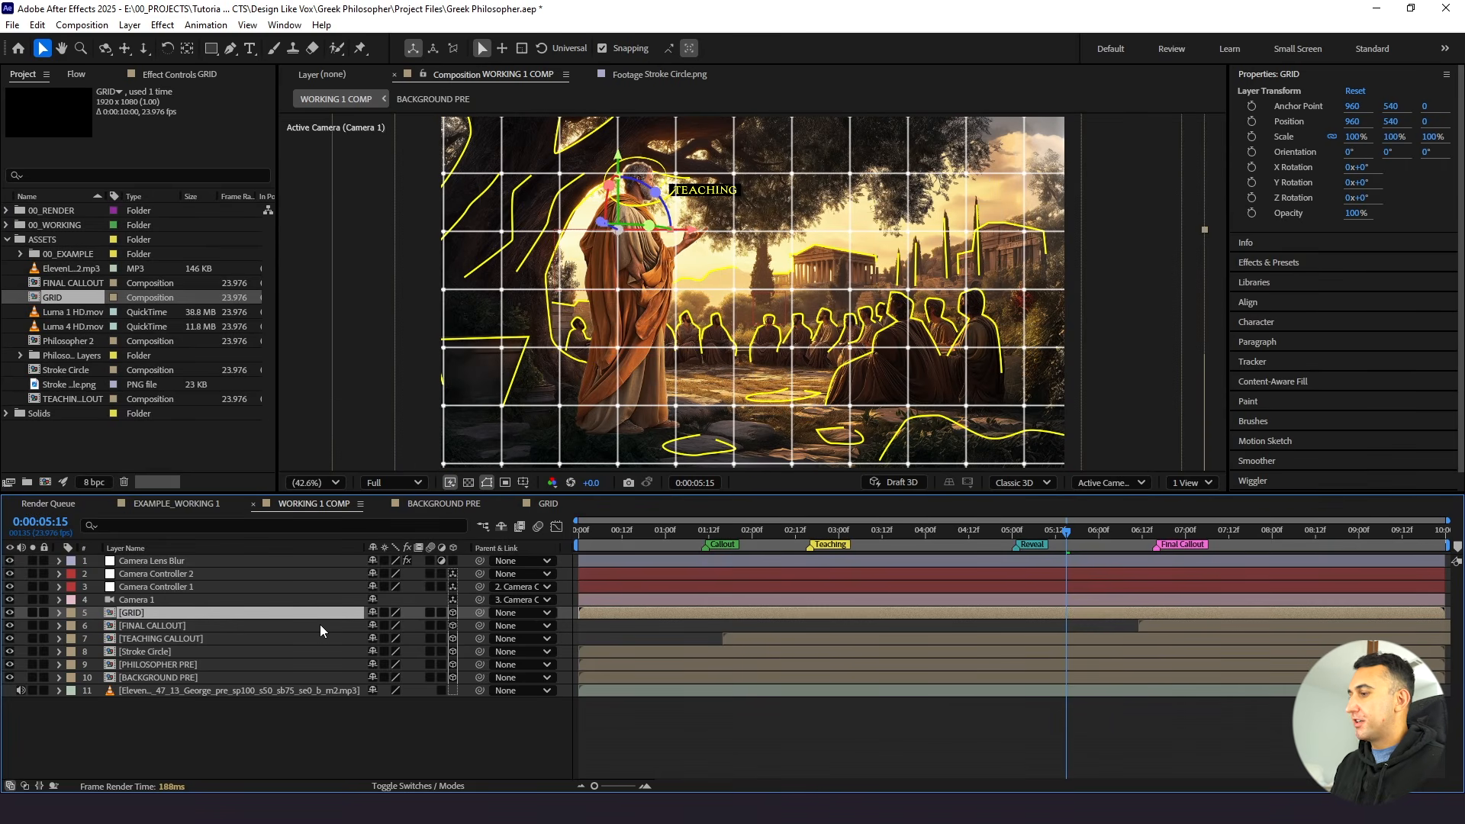
Set the GRID layer's Z position to 7000
key(p)
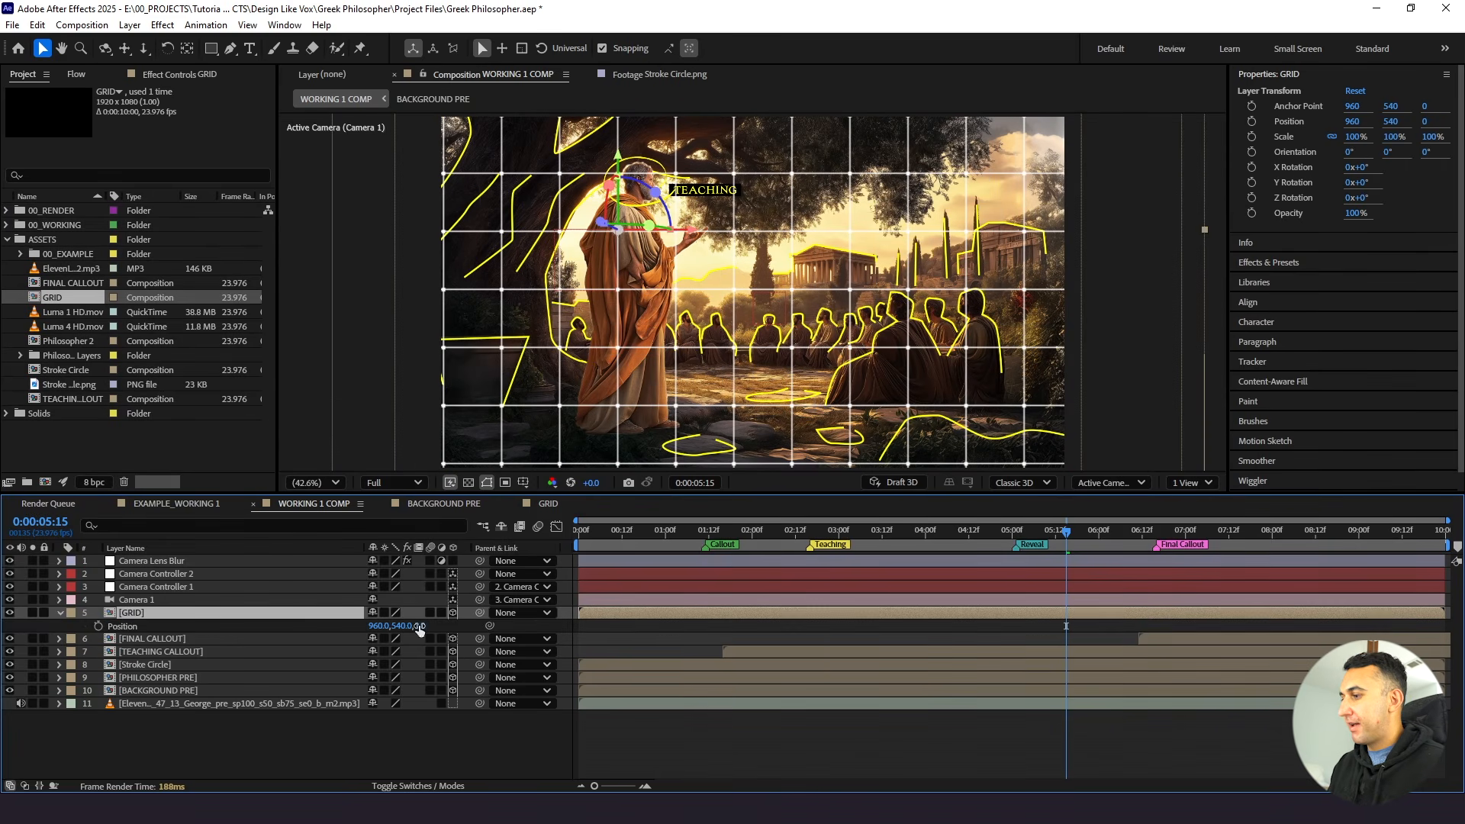
text(7000)
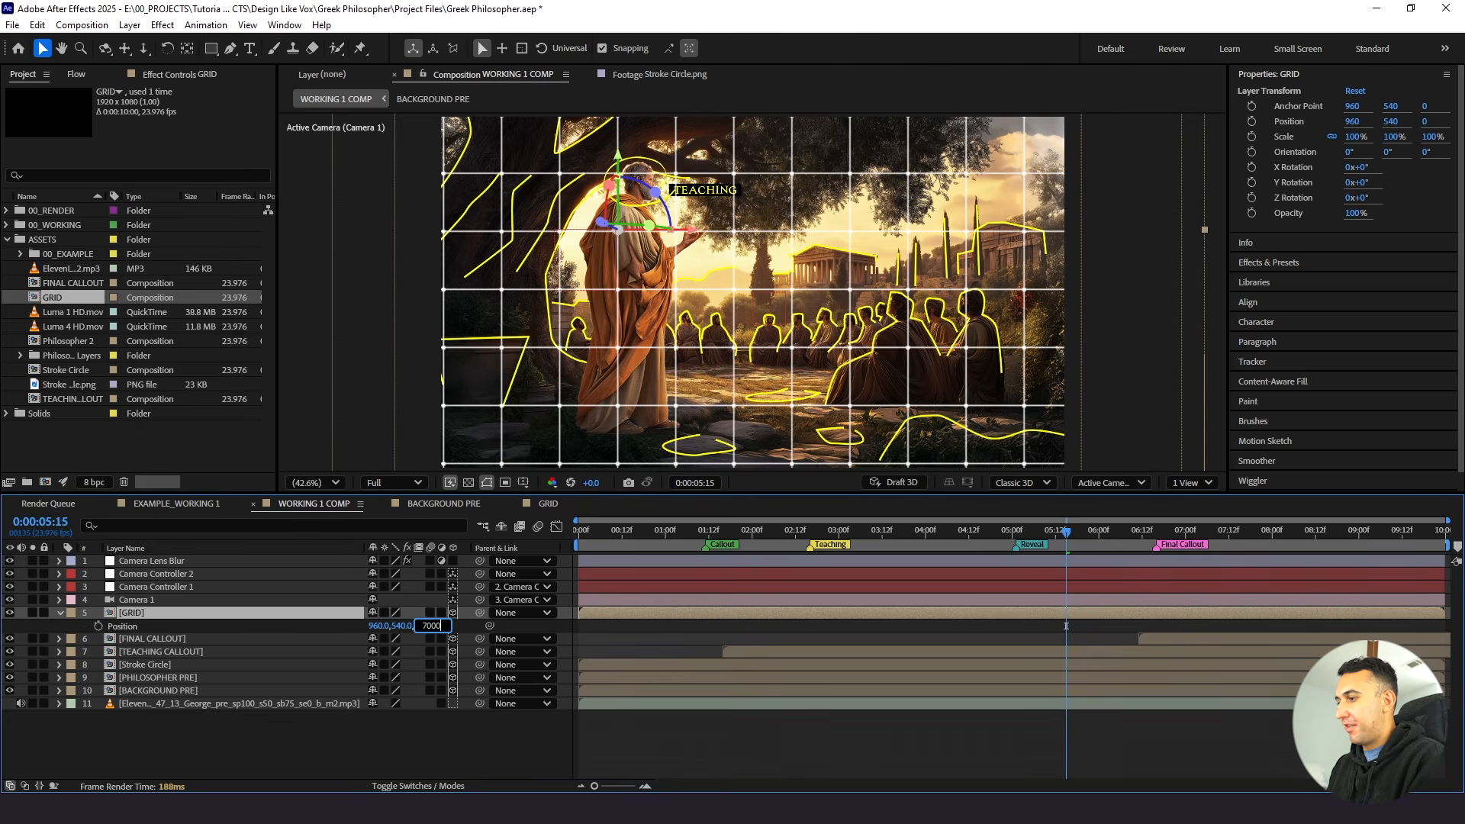
key(Return)
scroll(682, 267, down, 1)
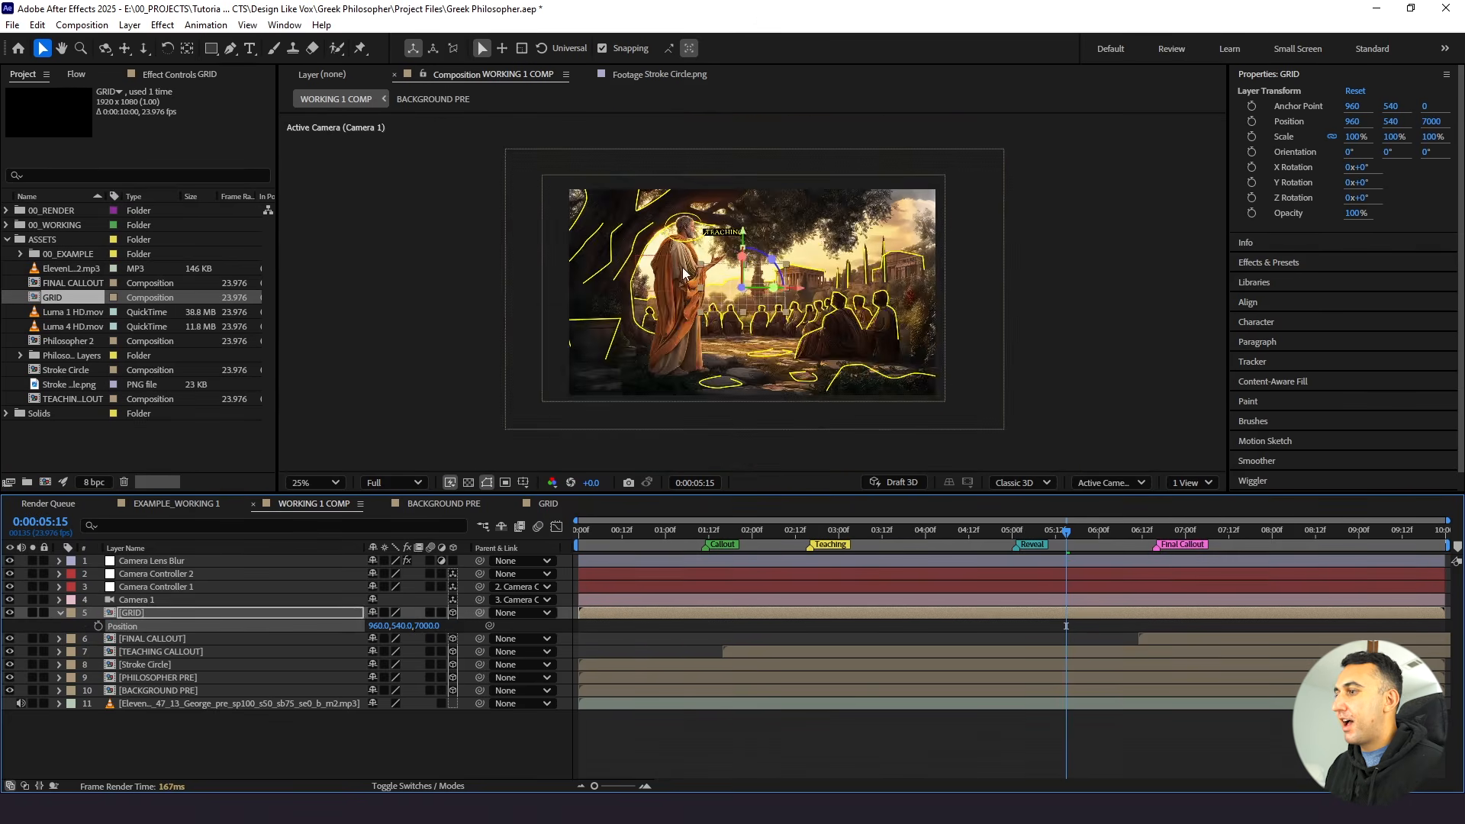
scroll(672, 272, up, 2)
key(v)
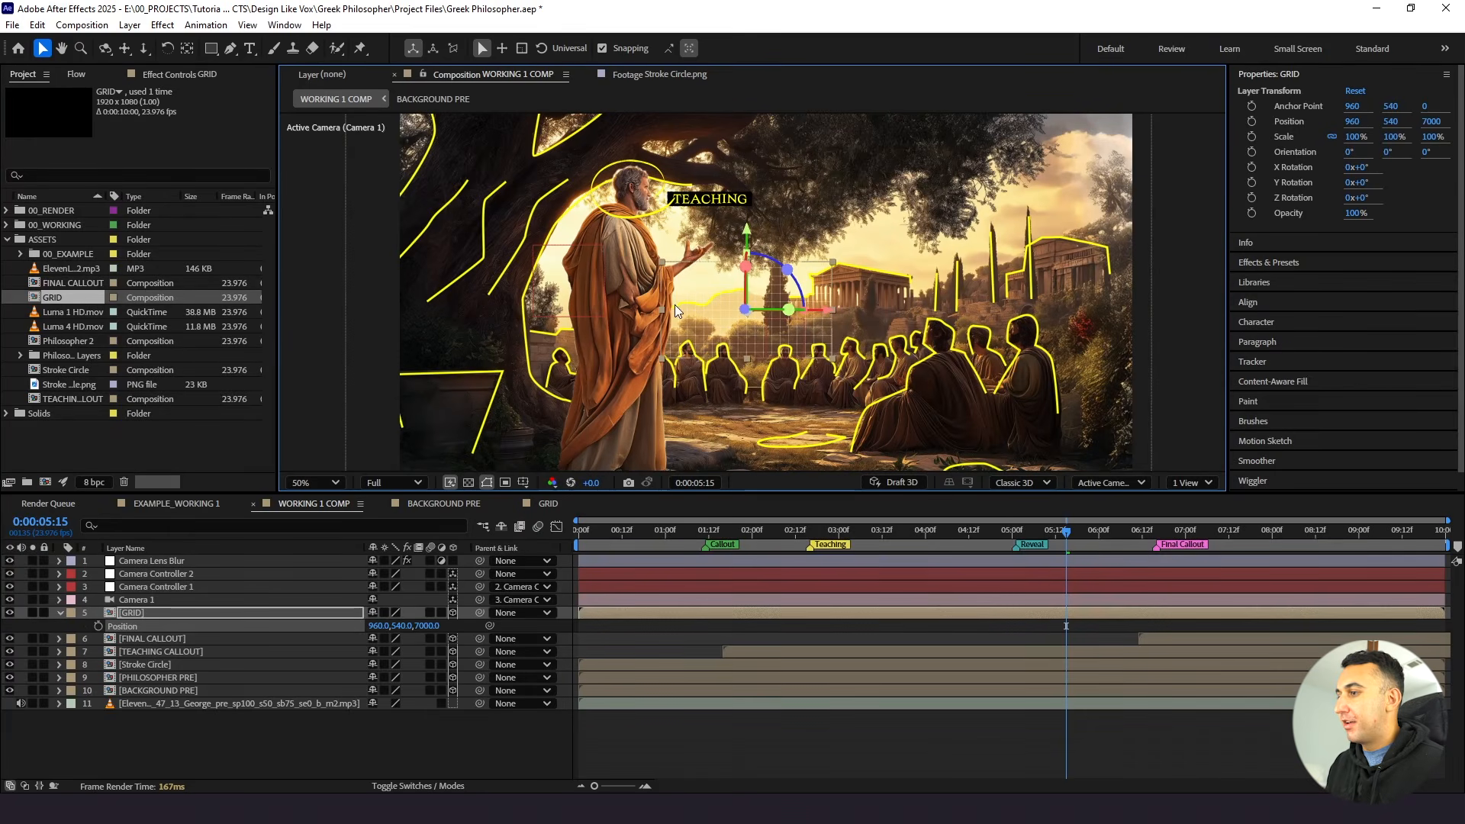
Scale the GRID layer up to 459% so it covers the whole frame
click(203, 615)
key(s)
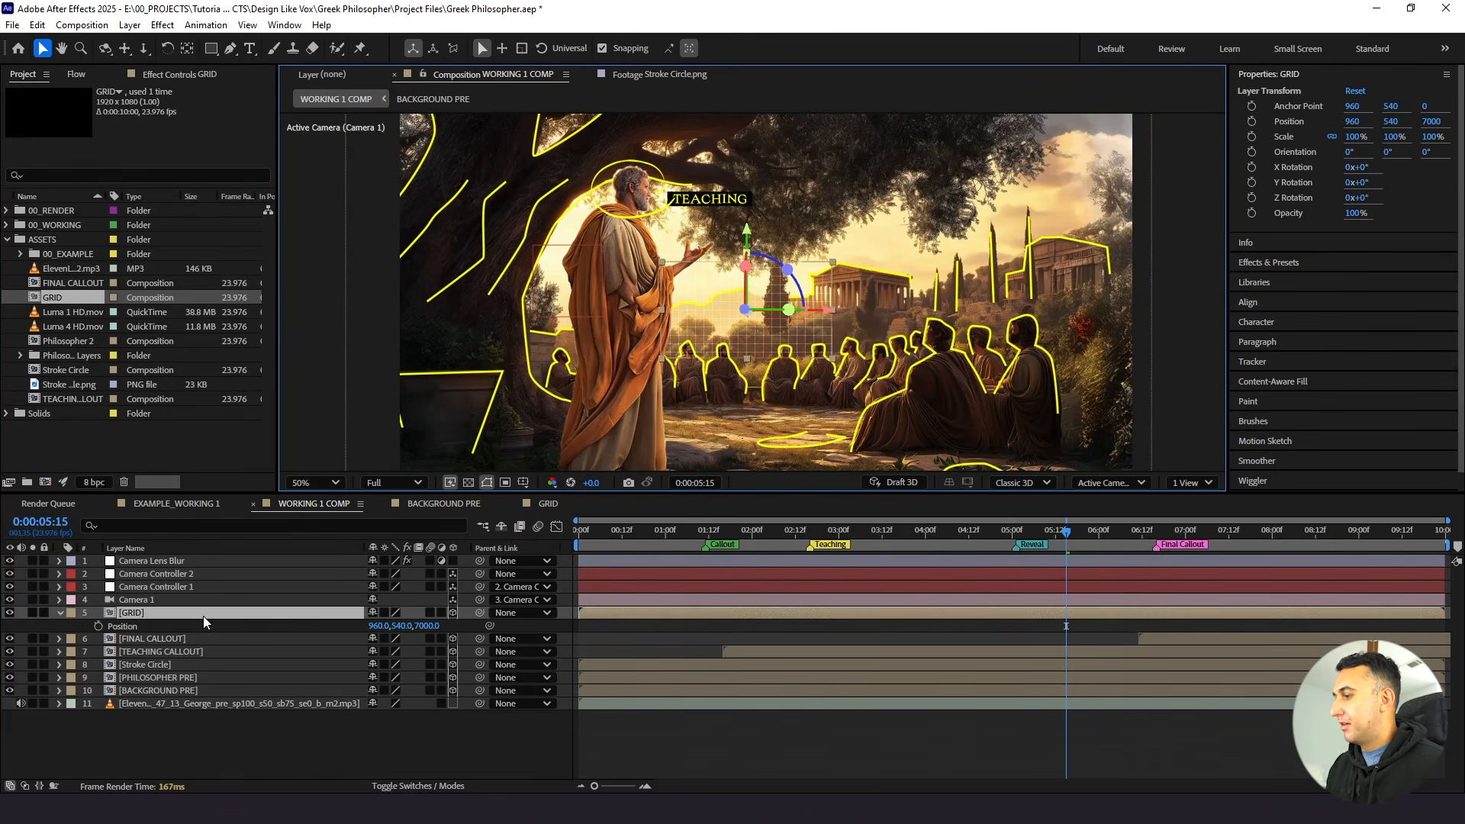
drag(385, 632, 623, 595)
click(167, 728)
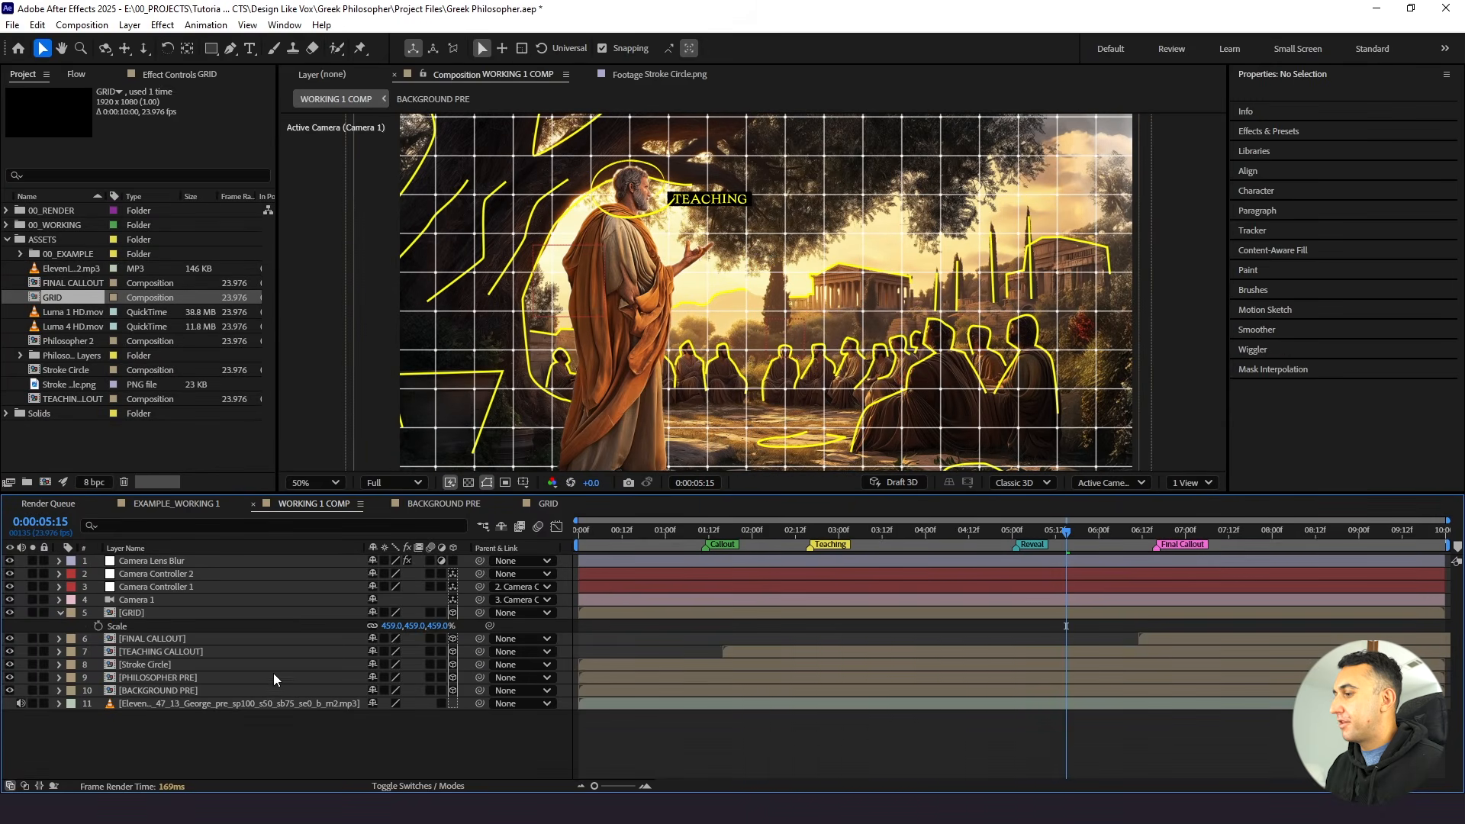
Set the GRID layer's blending mode to Classic Color Dodge
click(291, 611)
click(396, 786)
click(379, 613)
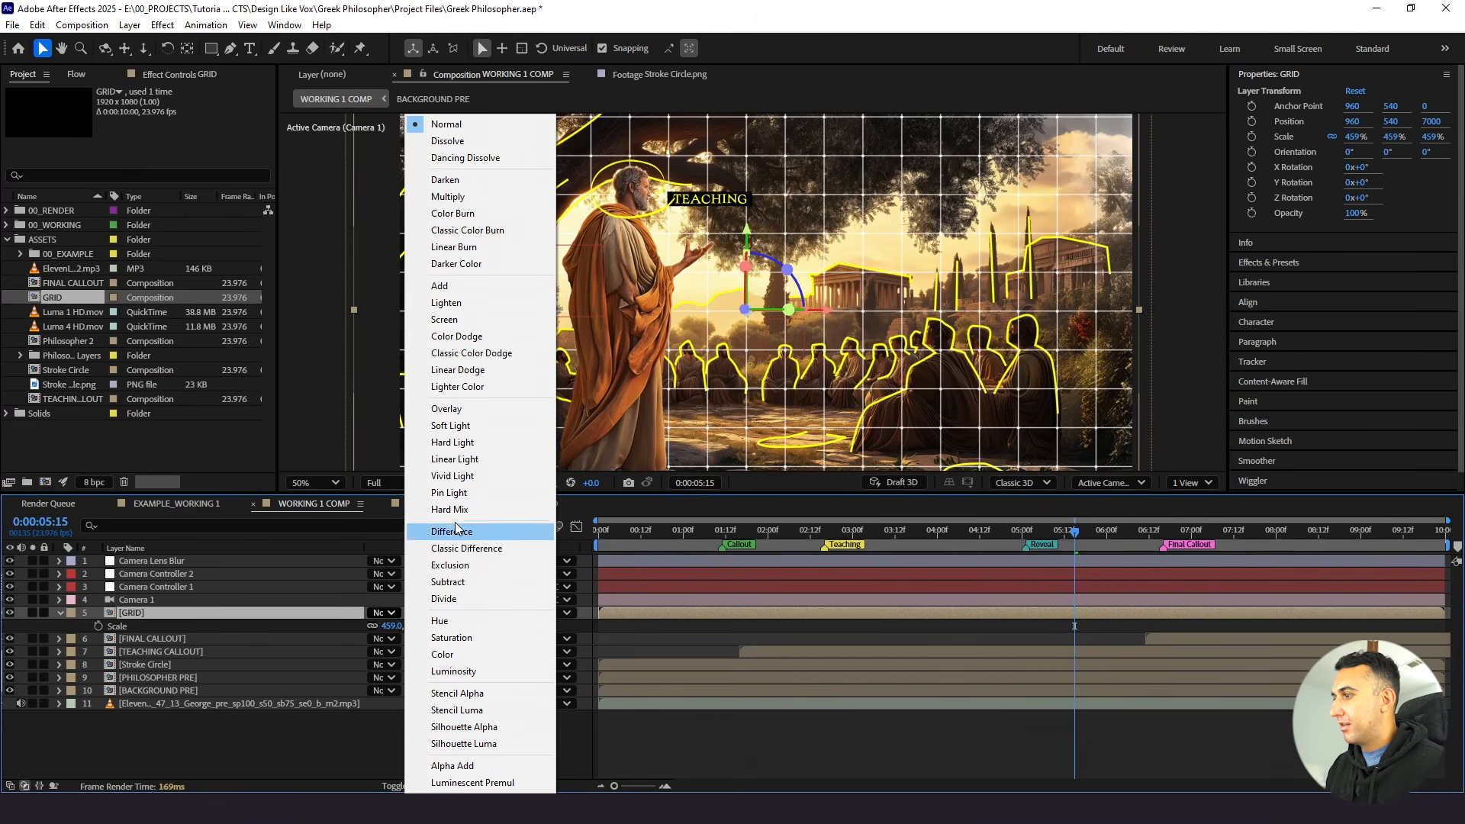
click(467, 353)
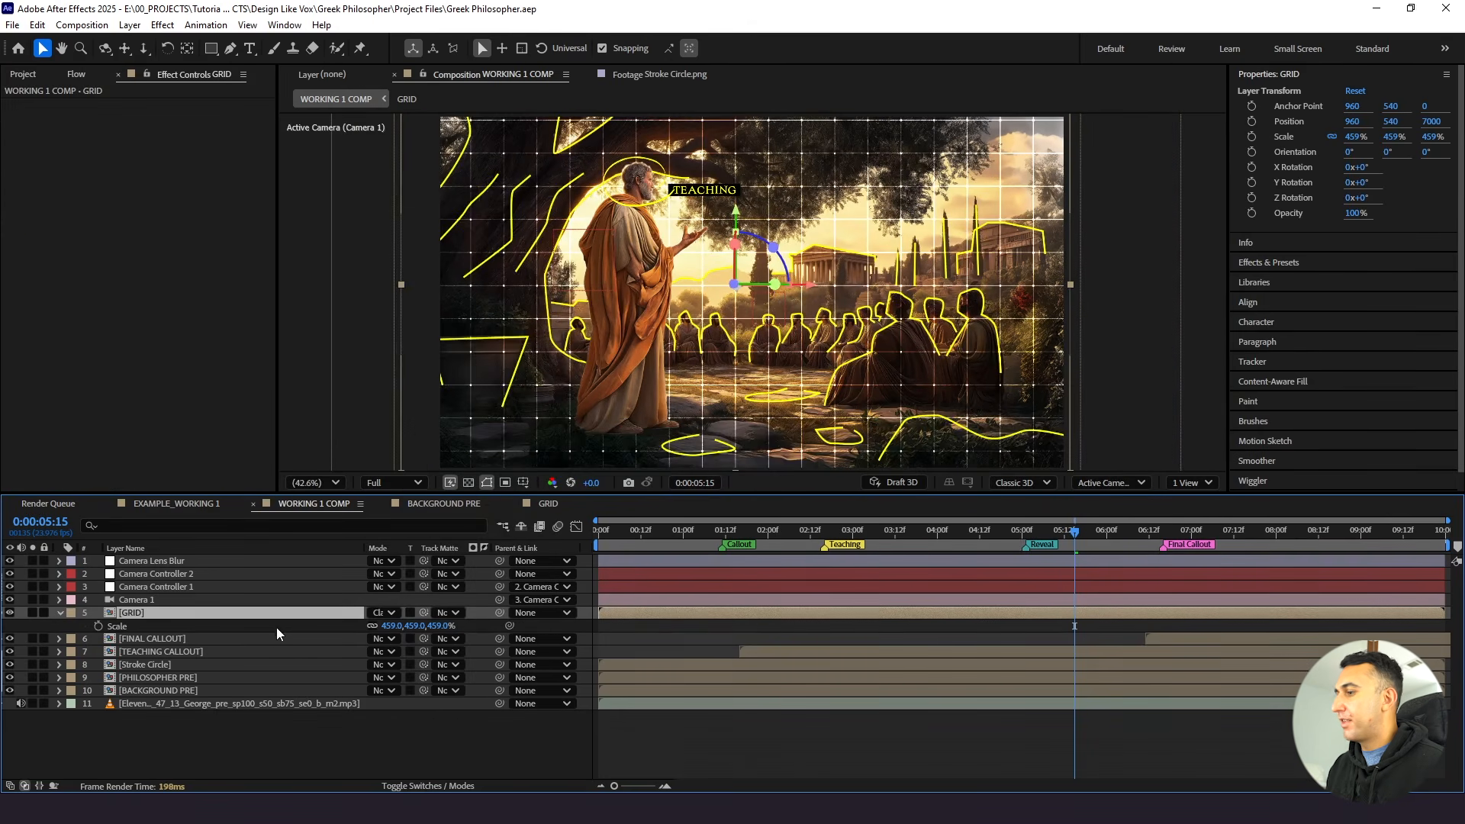
In the GRID composition, set the Grid layer's Border to 1 and check the result in WORKING 1 COMP
click(538, 503)
click(224, 574)
click(157, 216)
text(1)
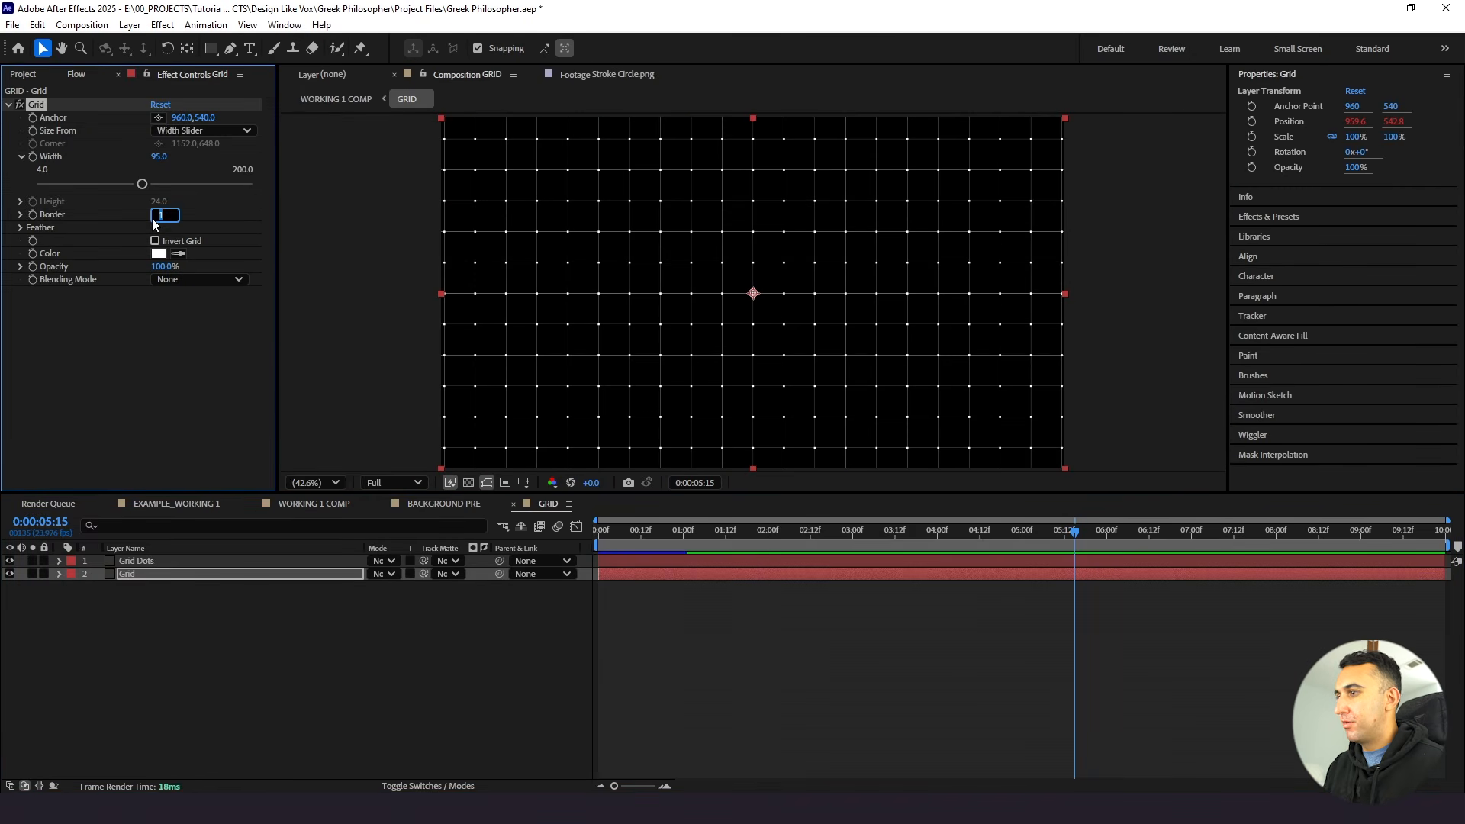
click(254, 639)
click(296, 502)
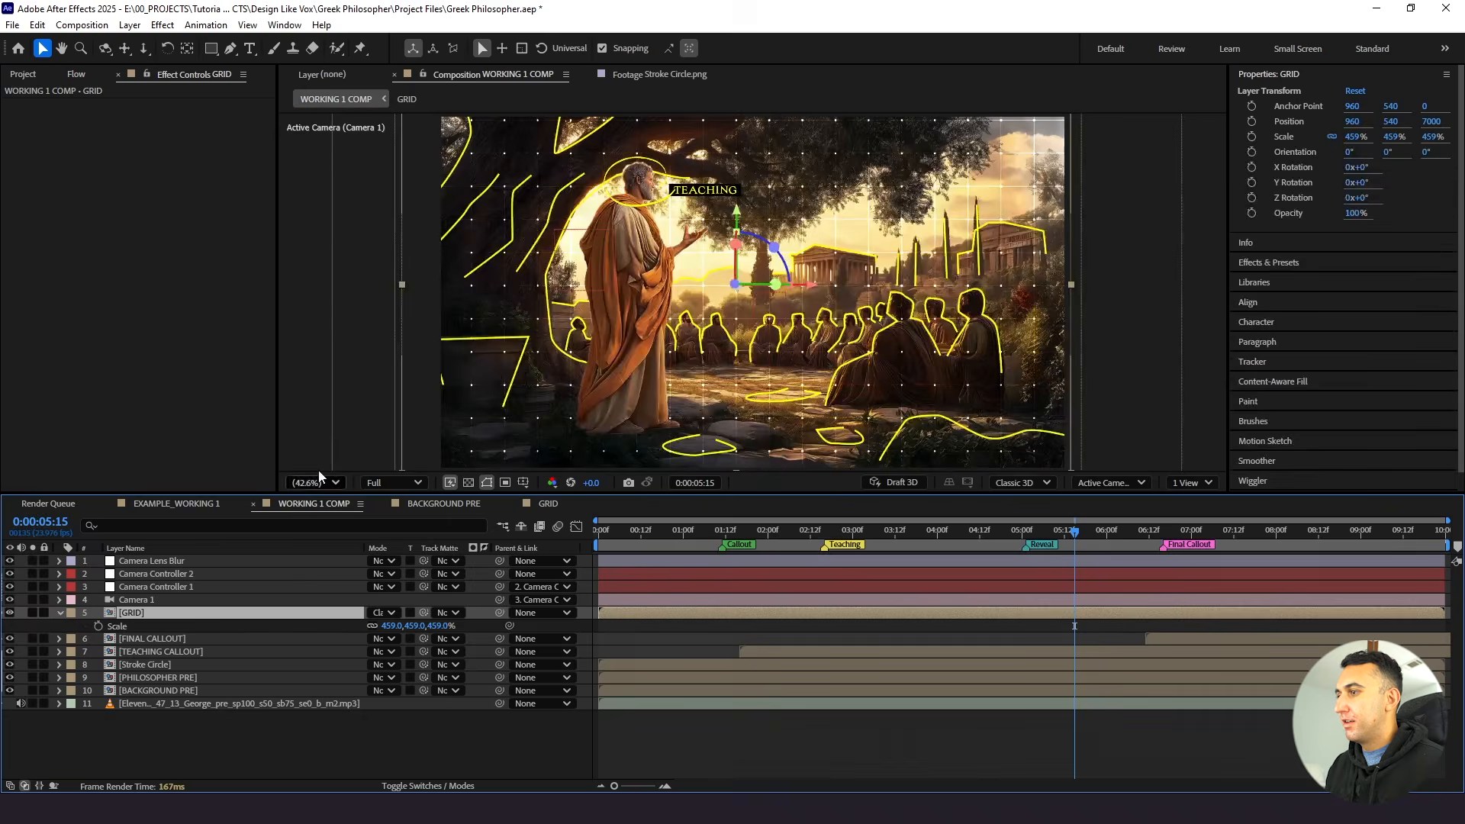
In the GRID composition, raise the Grid Dots effect's Border to 94, and return to WORKING 1 COMP
click(530, 507)
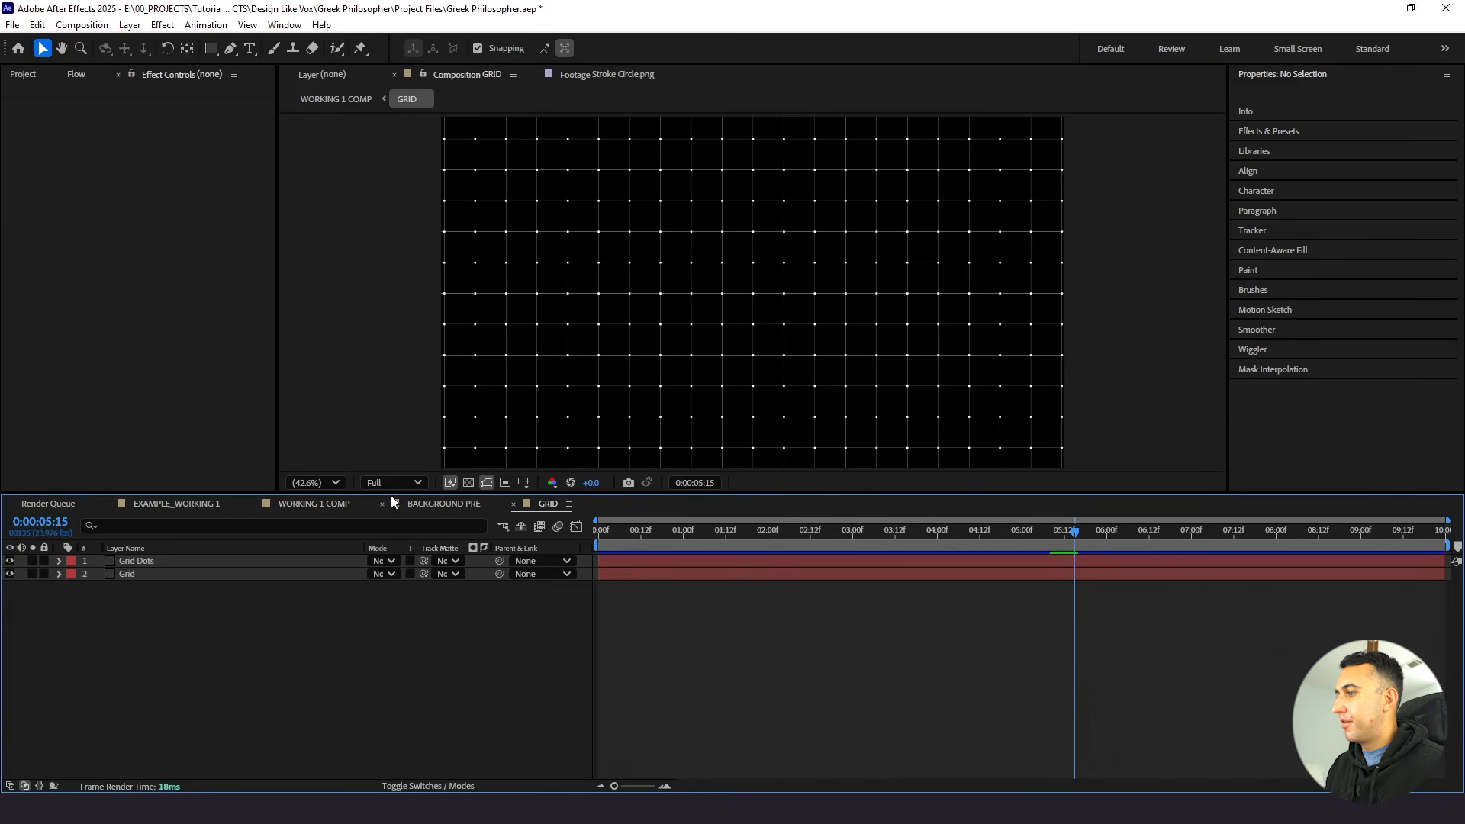
click(171, 563)
drag(161, 216, 168, 214)
click(478, 561)
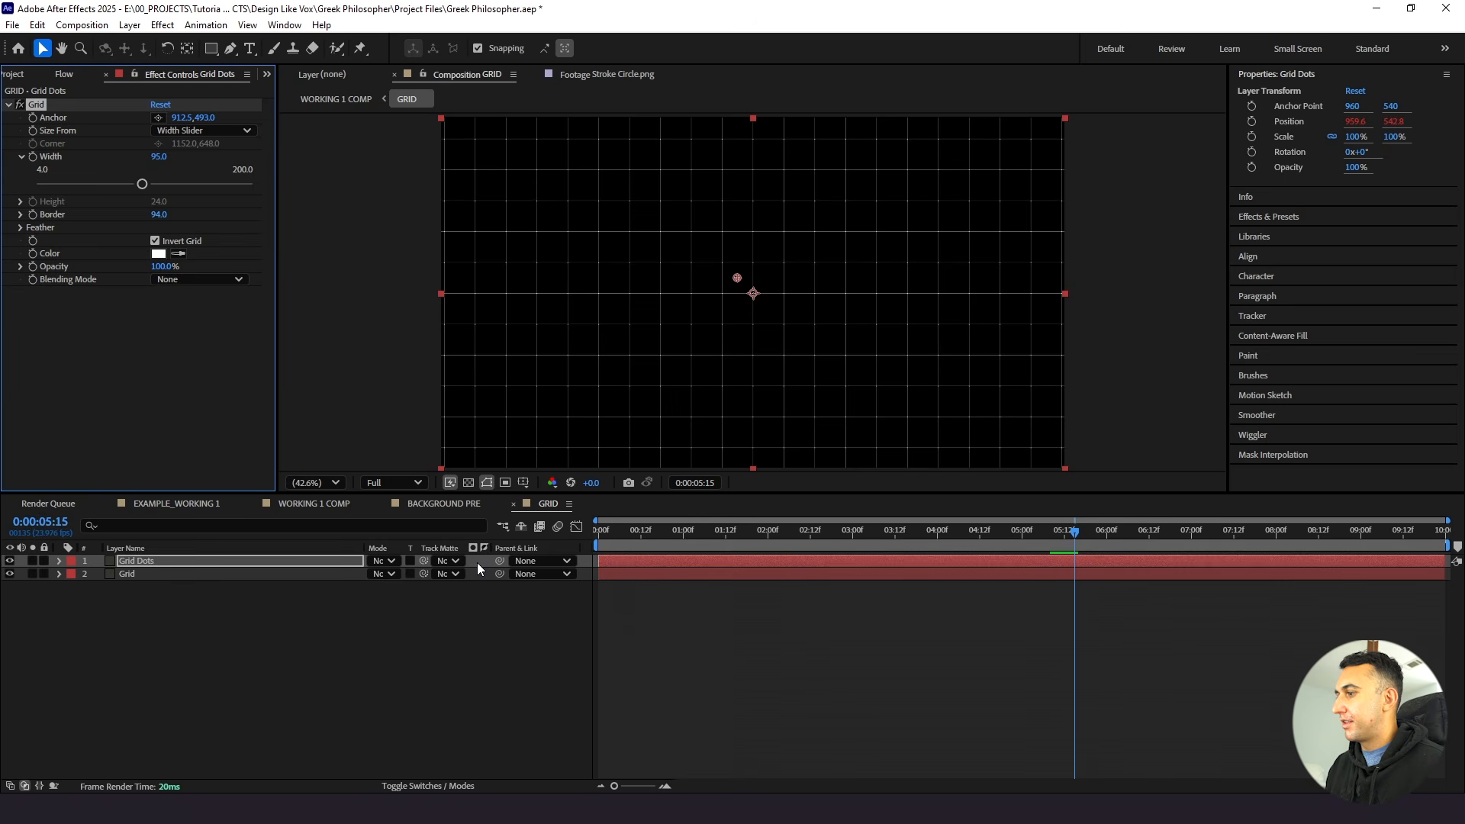
click(305, 505)
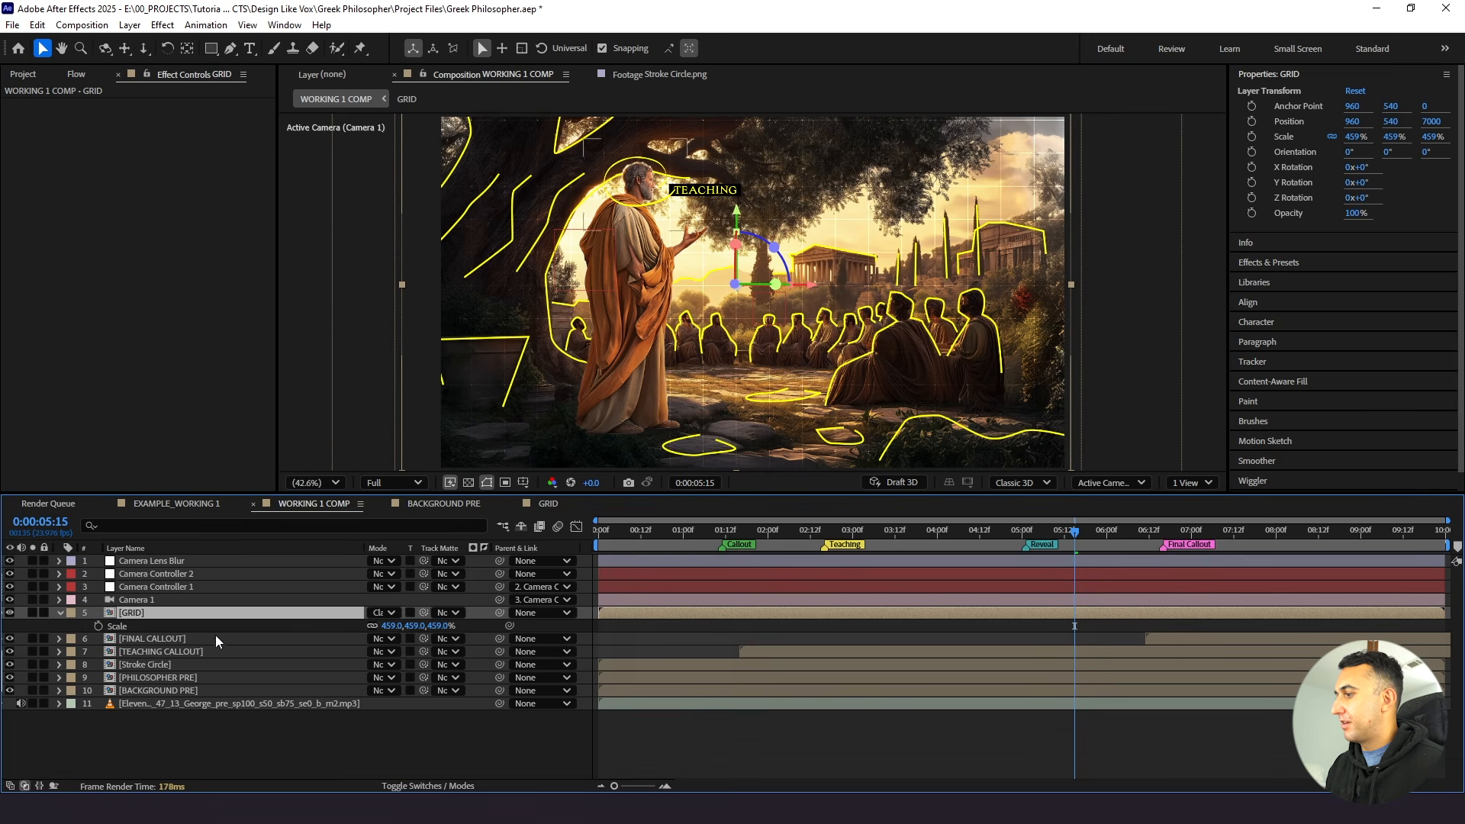
Set the GRID layer's opacity to 50% in WORKING 1 COMP
key(t)
click(377, 626)
text(50)
key(Return)
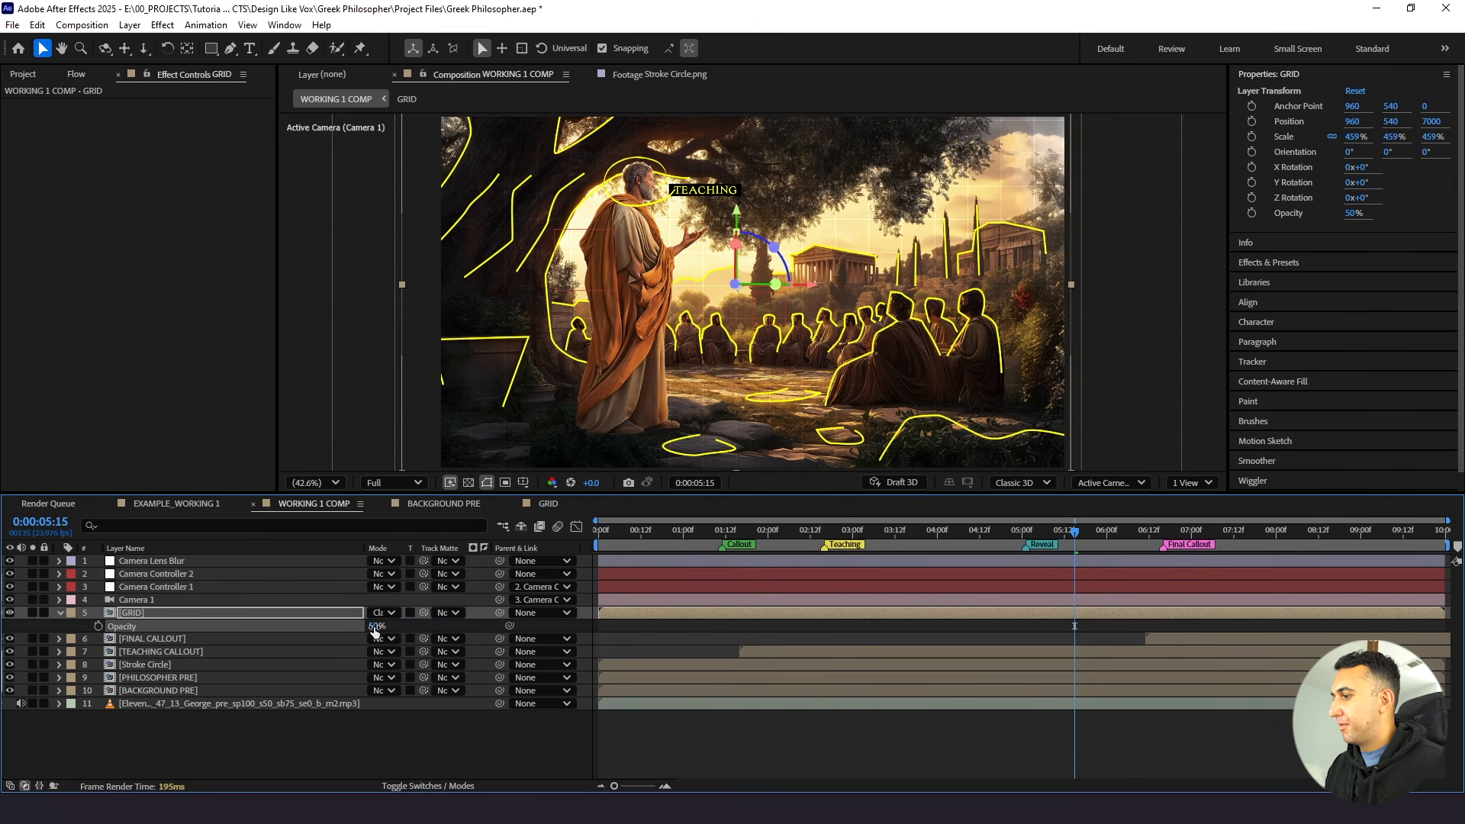
Scrub through WORKING 1 COMP to review the grid overlay, and save the project
click(324, 739)
click(664, 531)
drag(664, 530, 1121, 536)
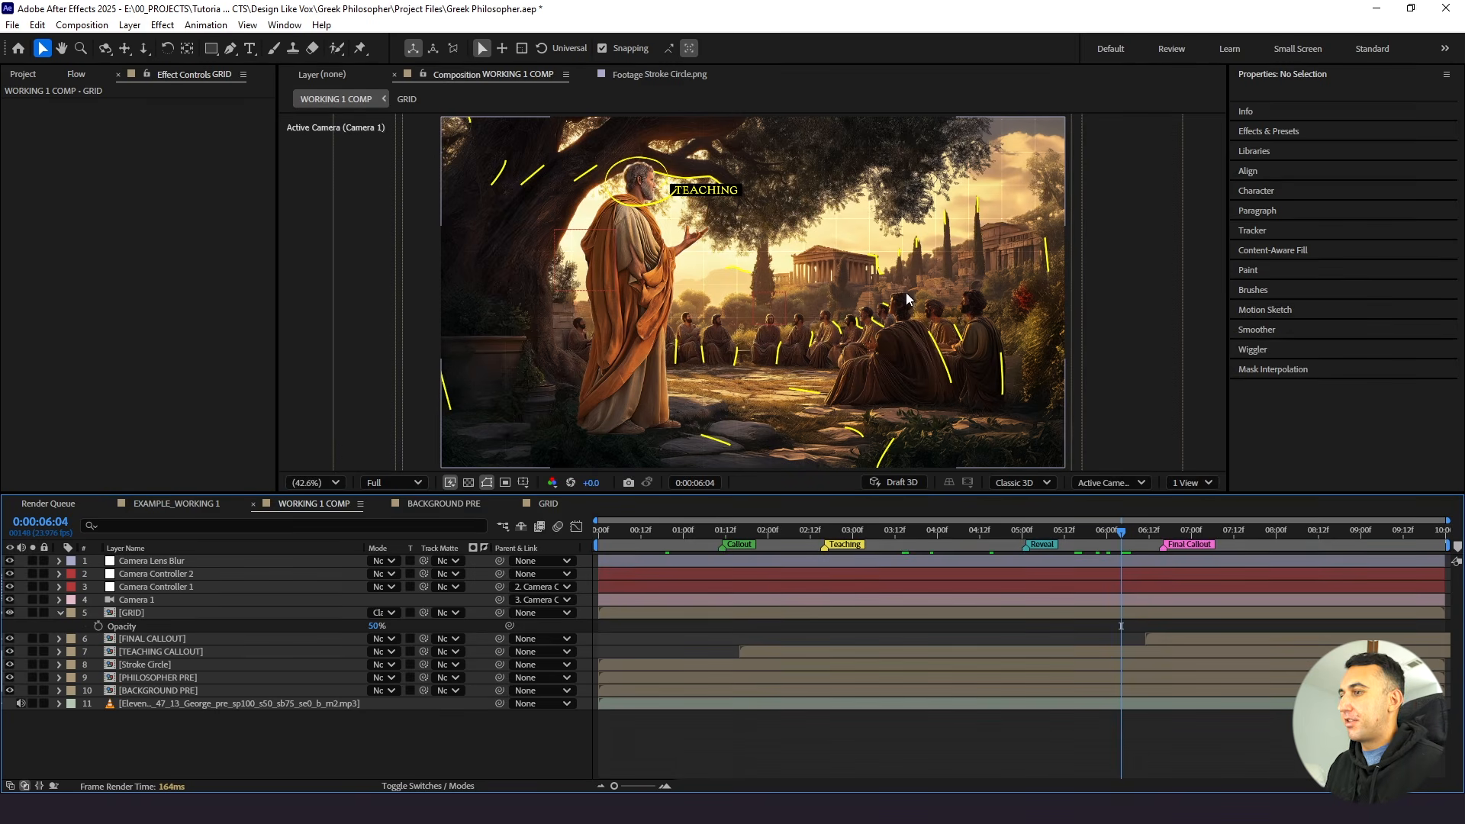
key(ctrl+s)
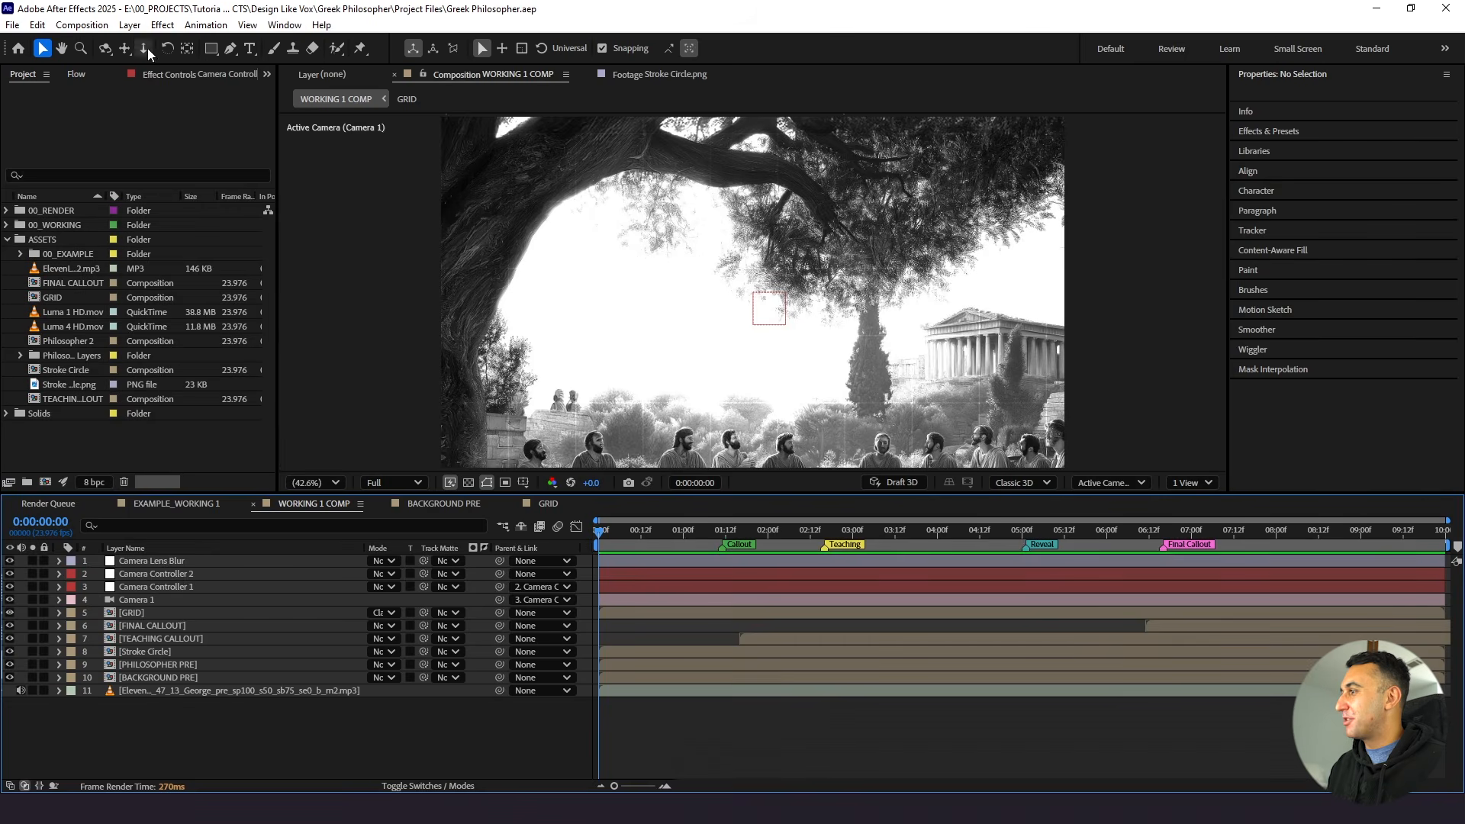
Create a new adjustment layer at the top of WORKING 1 COMP and name it "Posterize"
click(130, 25)
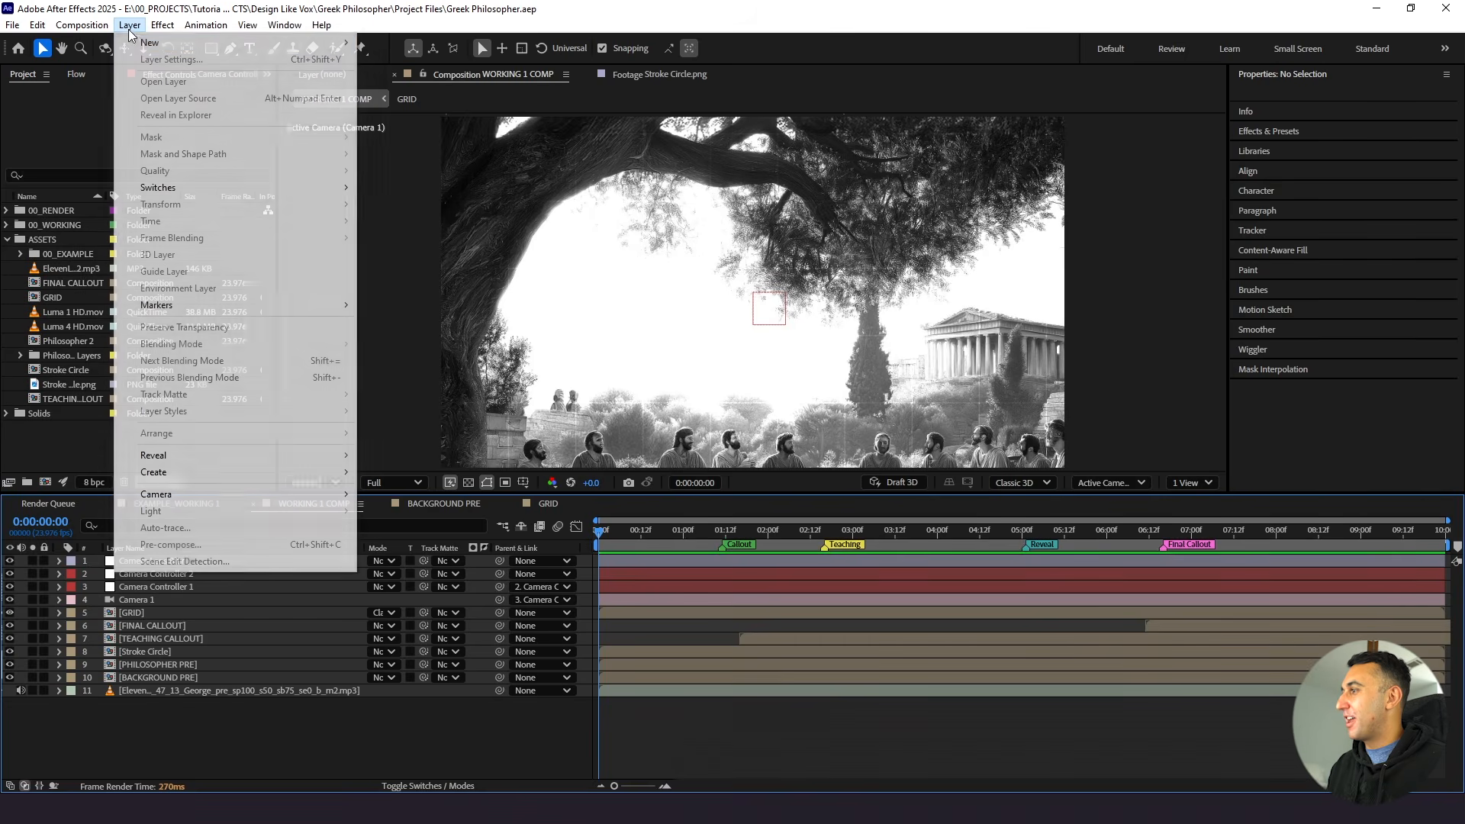
mouse_move(150, 43)
click(400, 144)
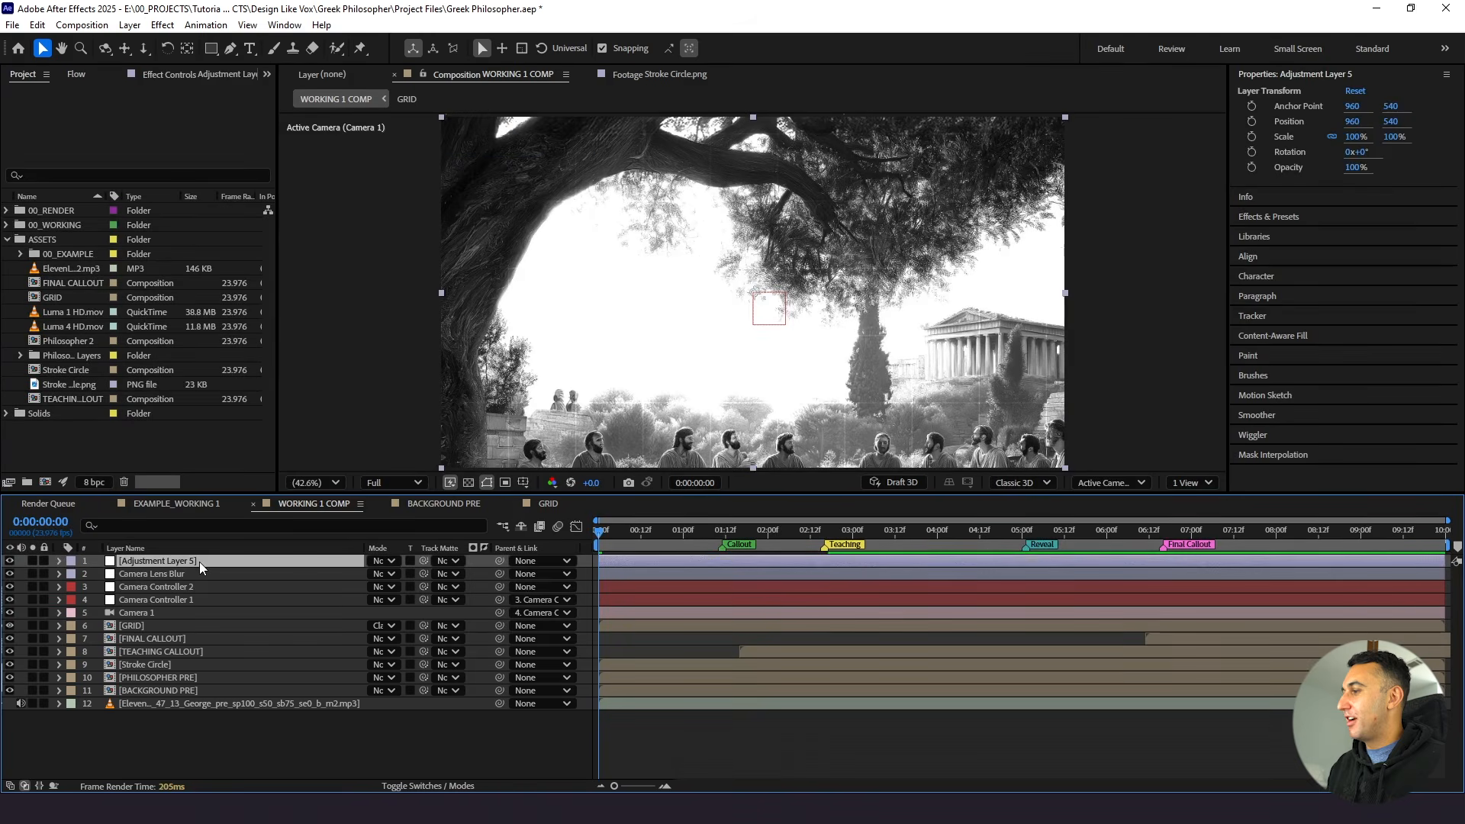
key(Return)
text(Posterize)
key(Return)
Apply the Posterize Time effect to the Posterize adjustment layer
key(ctrl+space)
text(poster)
key(Down)
key(Return)
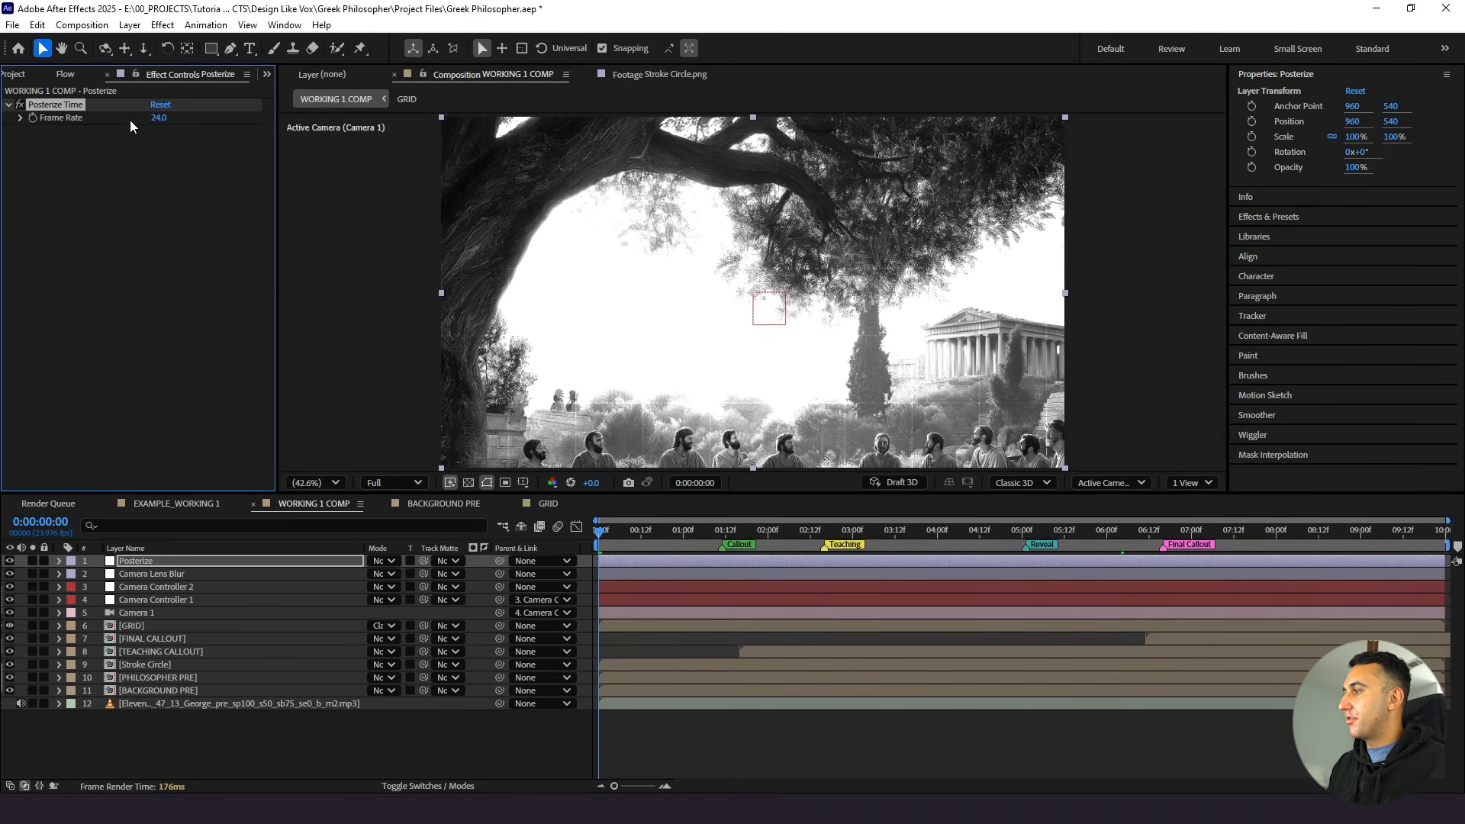
Set the Posterize Time frame rate to 12 on the Posterize adjustment layer
click(153, 118)
text(12)
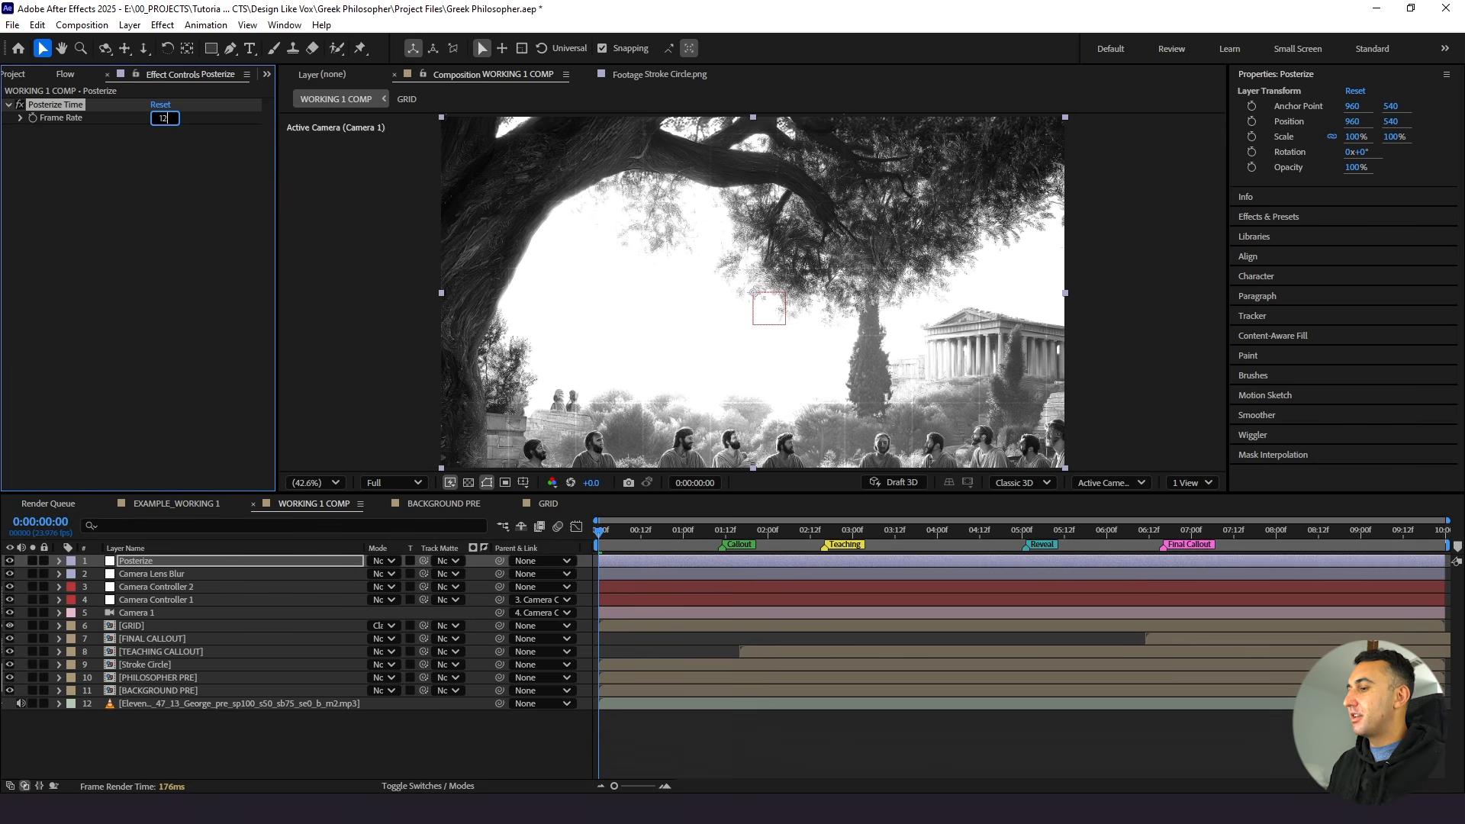
click(734, 744)
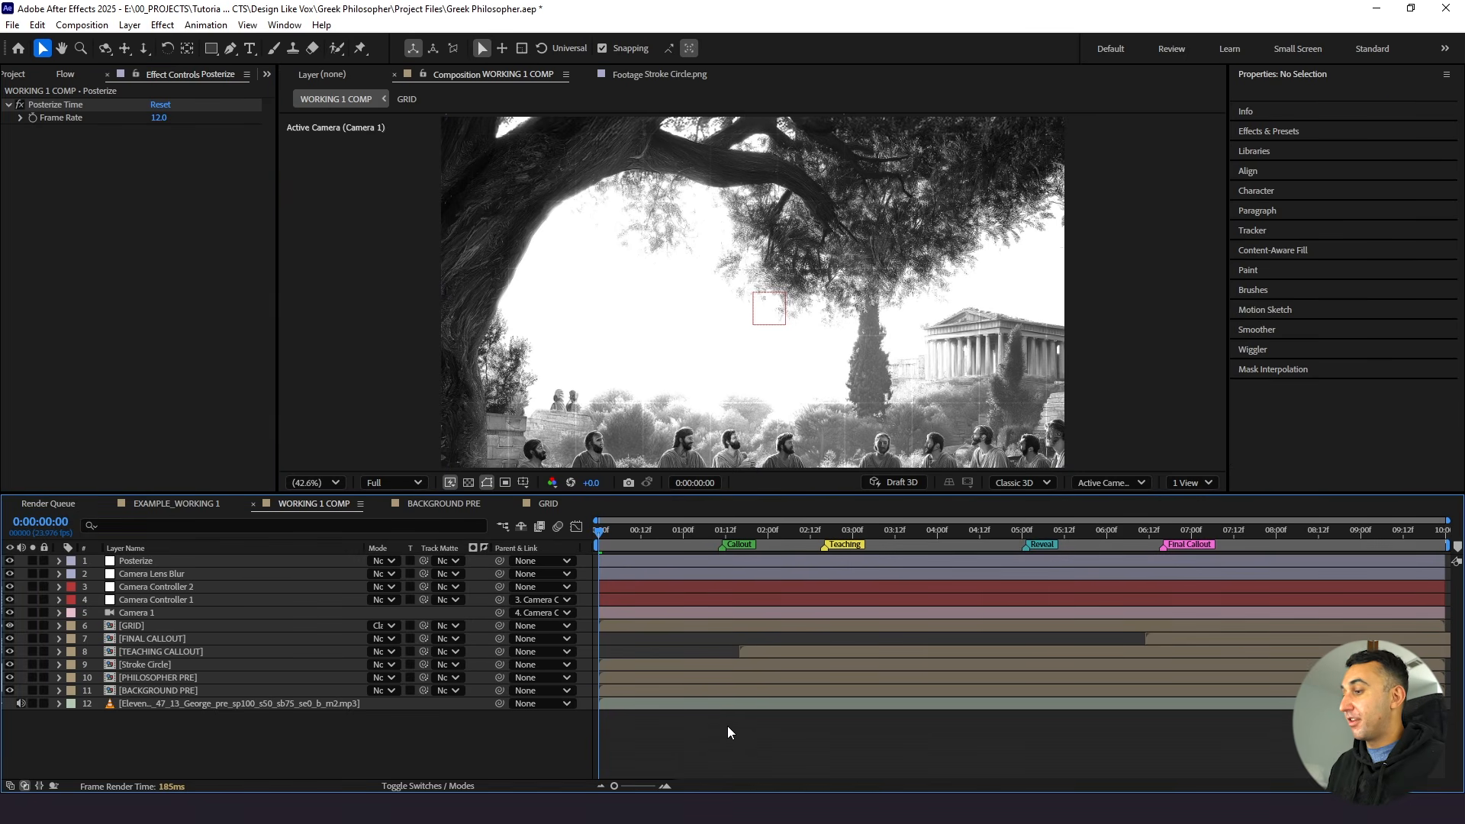
Copy the Posterize Time effect from the Posterize layer onto Shape Layer 1 in the FINAL CALLOUT comp, and return to WORKING 1 COMP
click(188, 562)
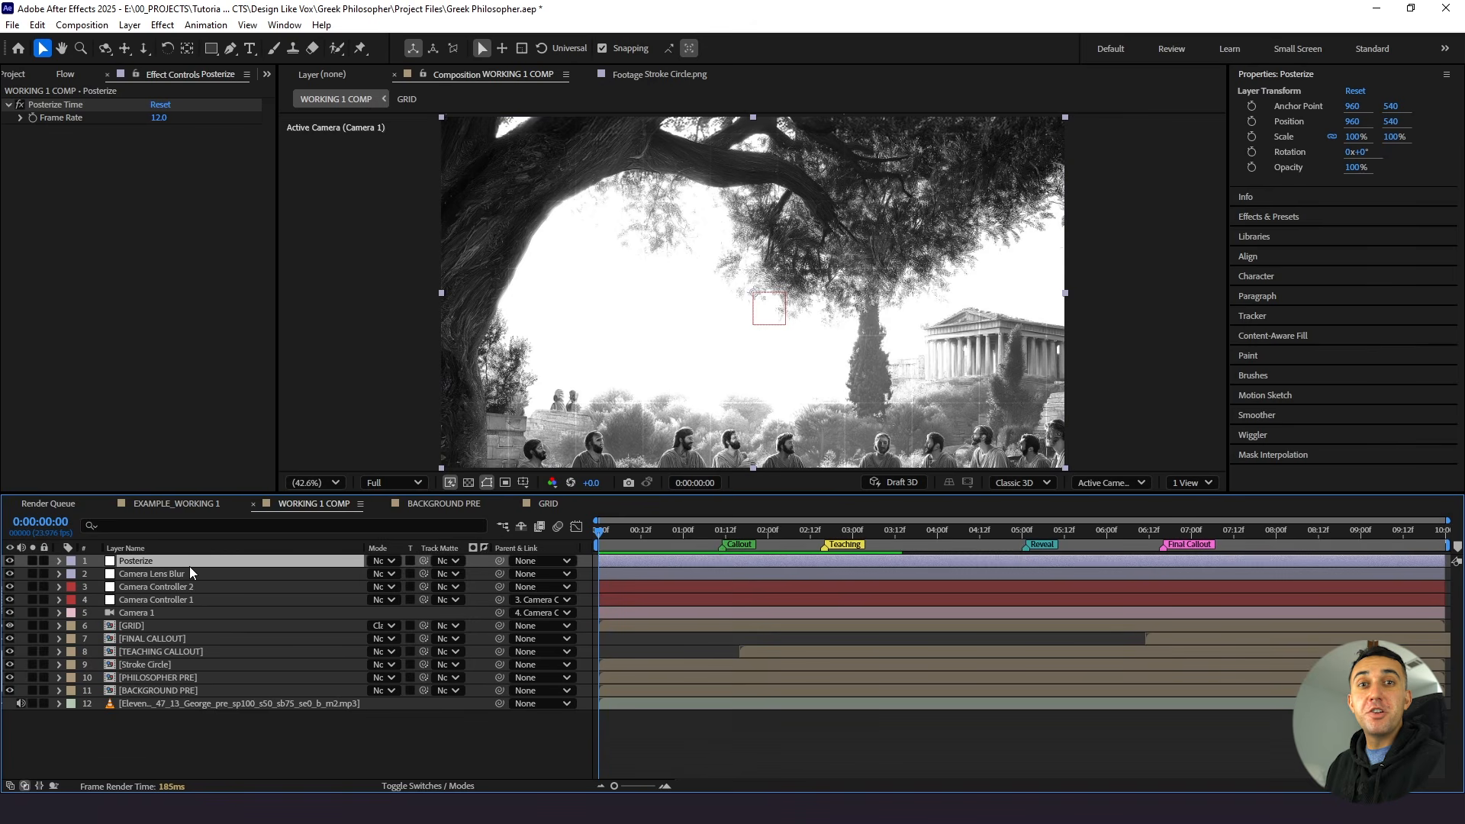
click(66, 104)
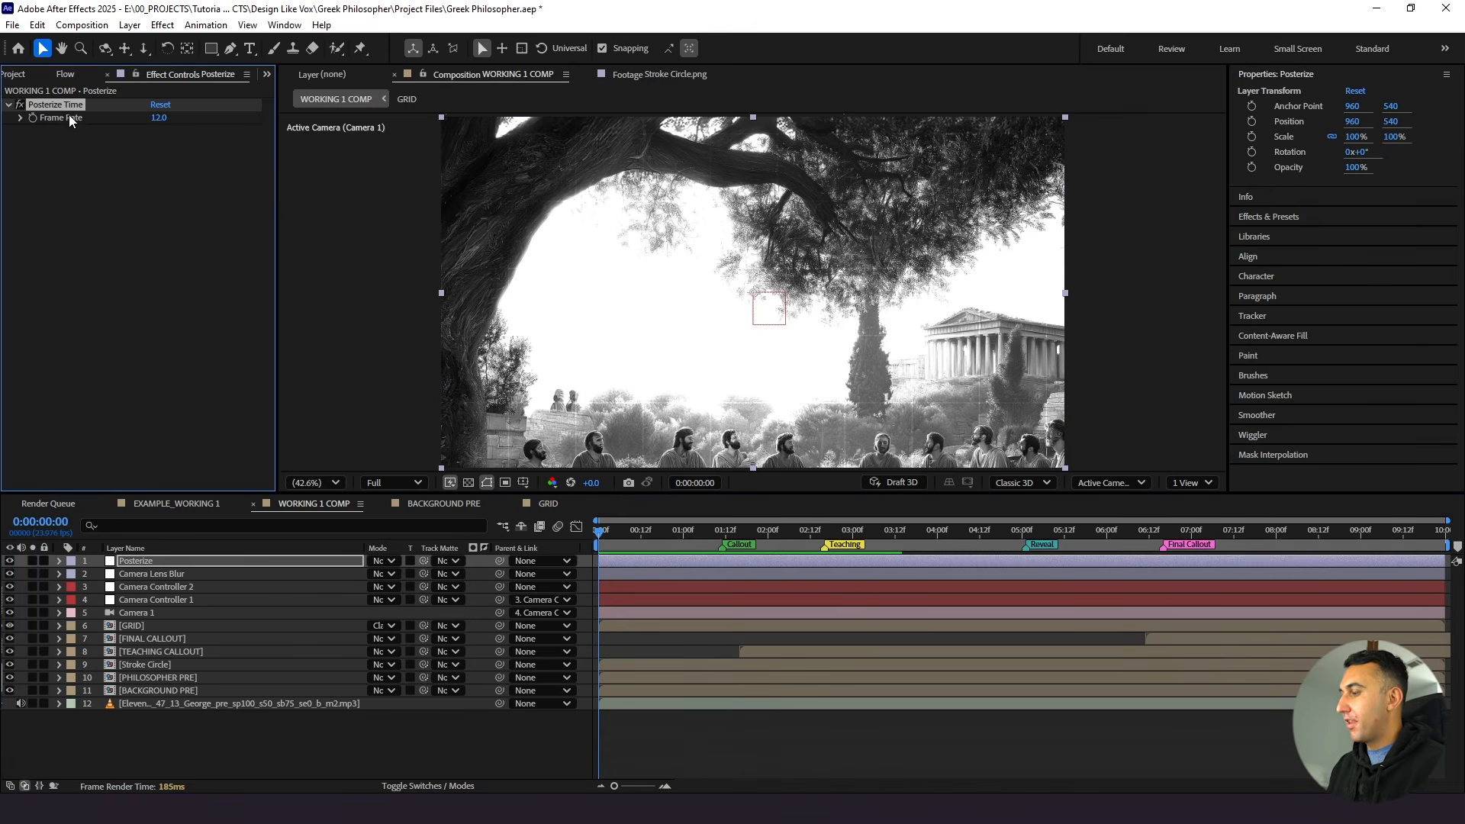
double_click(175, 641)
click(180, 627)
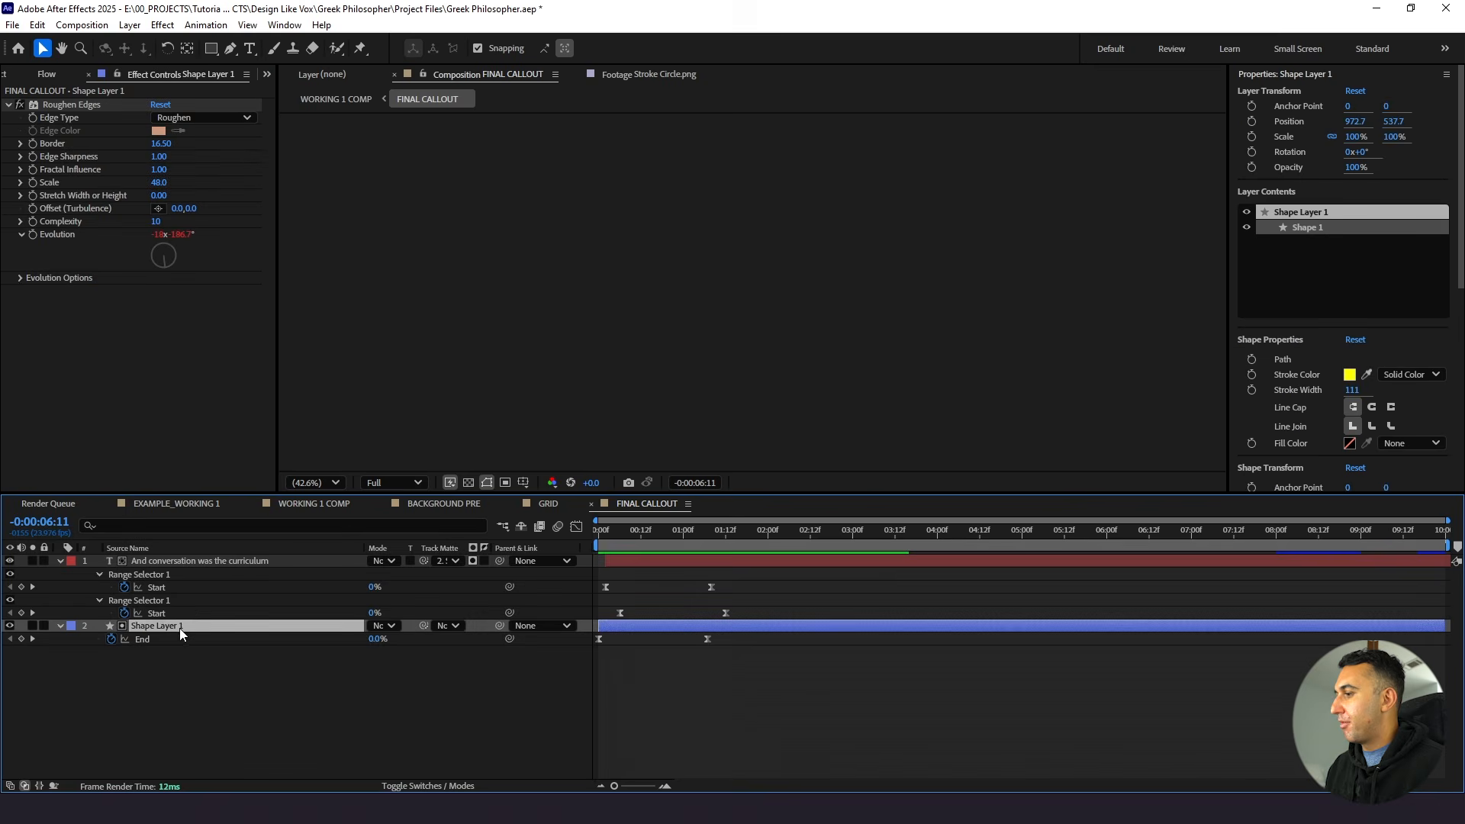
key(ctrl+v)
click(293, 502)
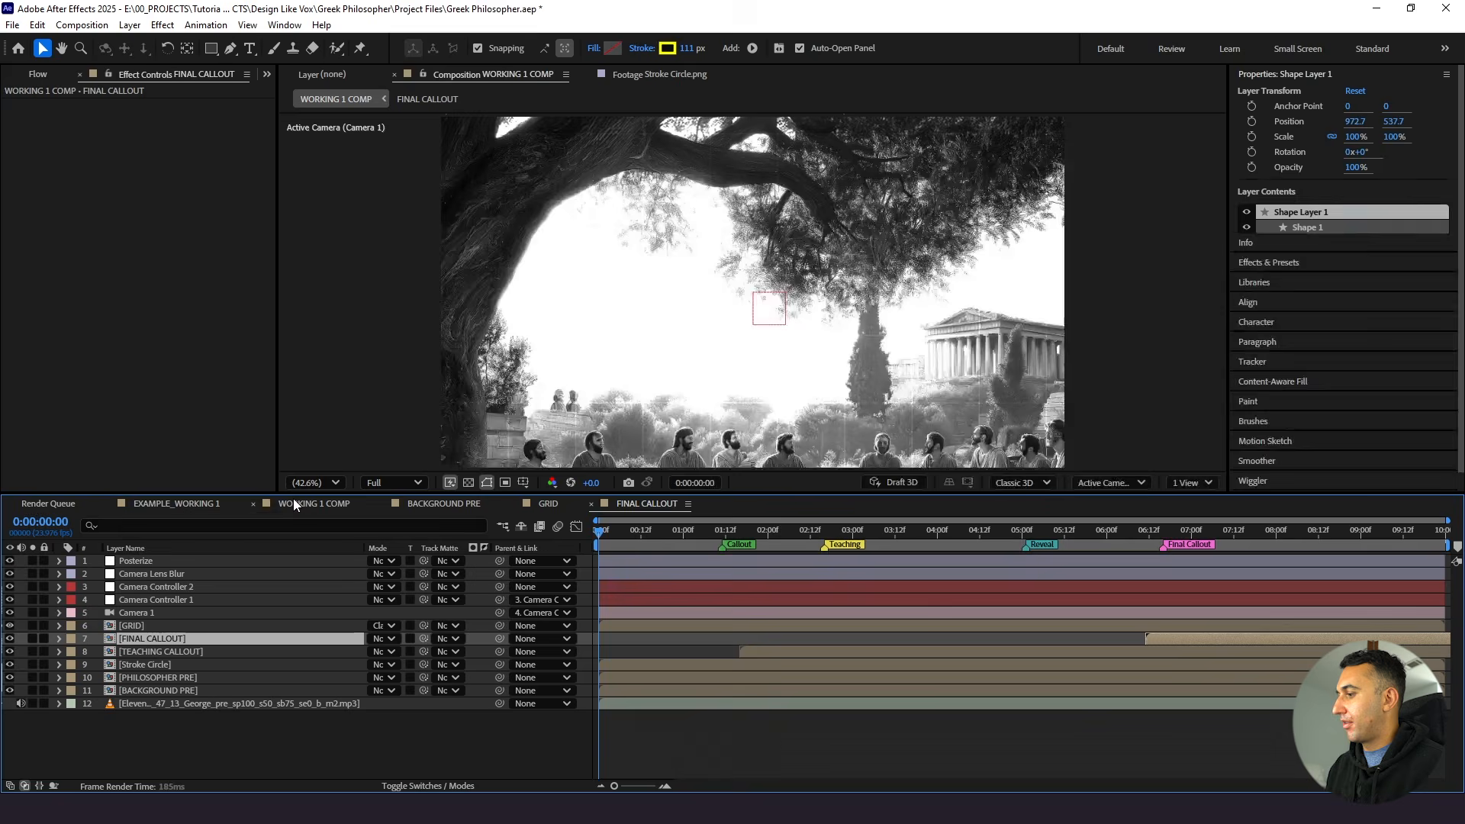
Paste the Posterize Time effect onto Shape Layer 1 in the TEACHING CALLOUT comp, and return to WORKING 1 COMP
double_click(139, 653)
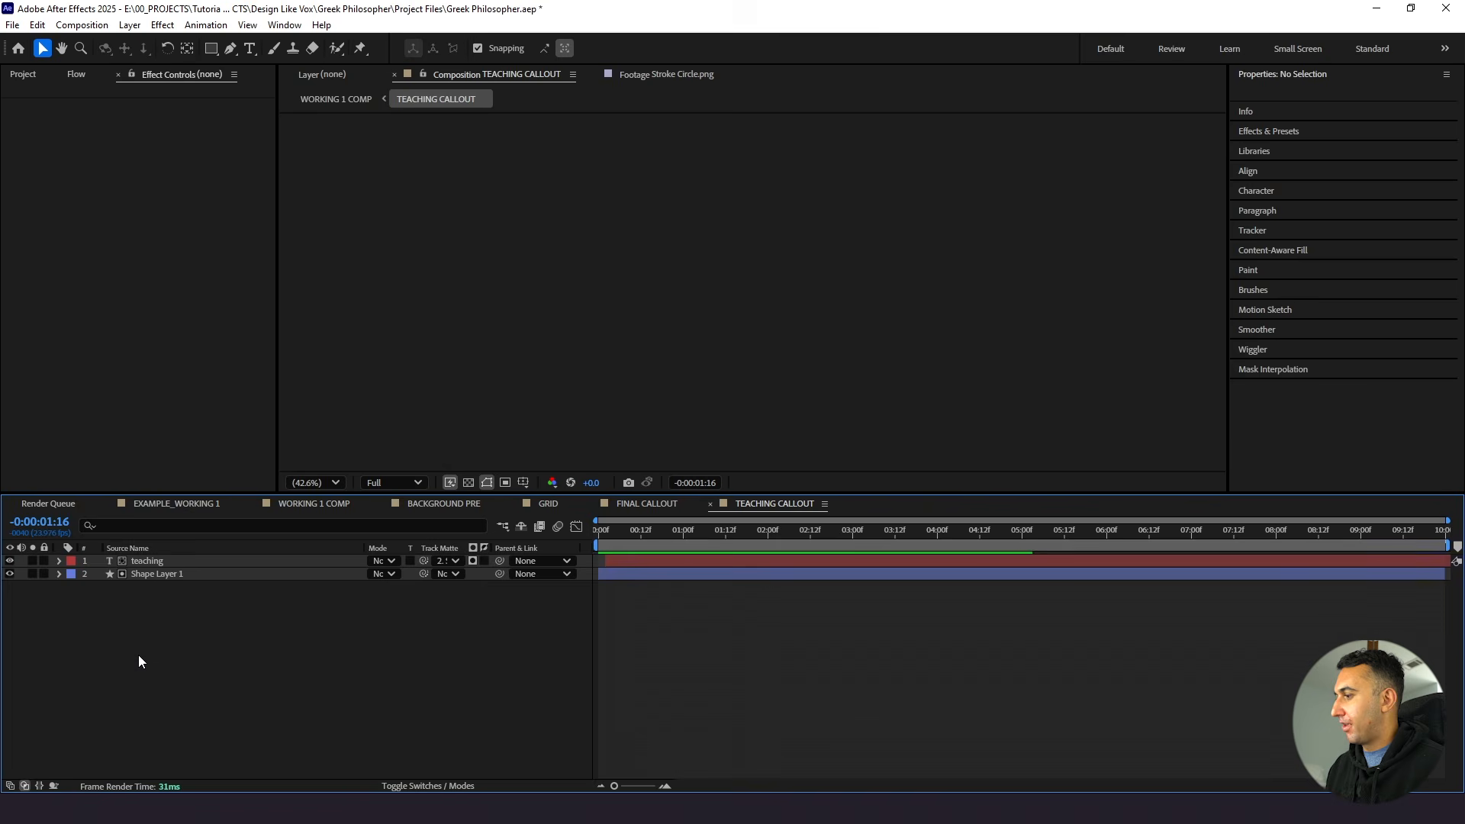
click(157, 576)
key(ctrl+v)
click(296, 505)
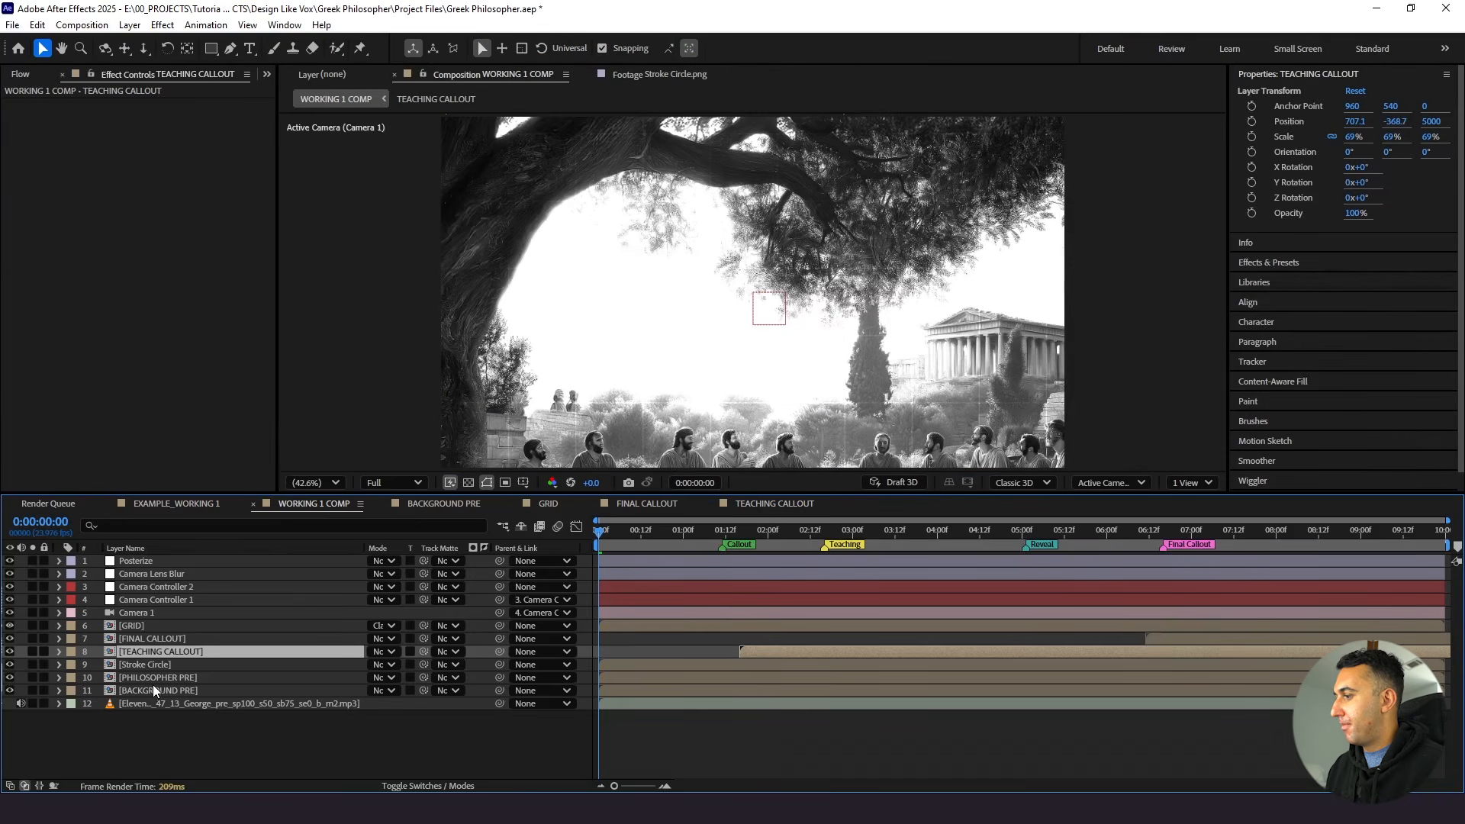
Paste the Posterize Time effect onto all layers in the Stroke Circle comp, and return to WORKING 1 COMP
double_click(149, 663)
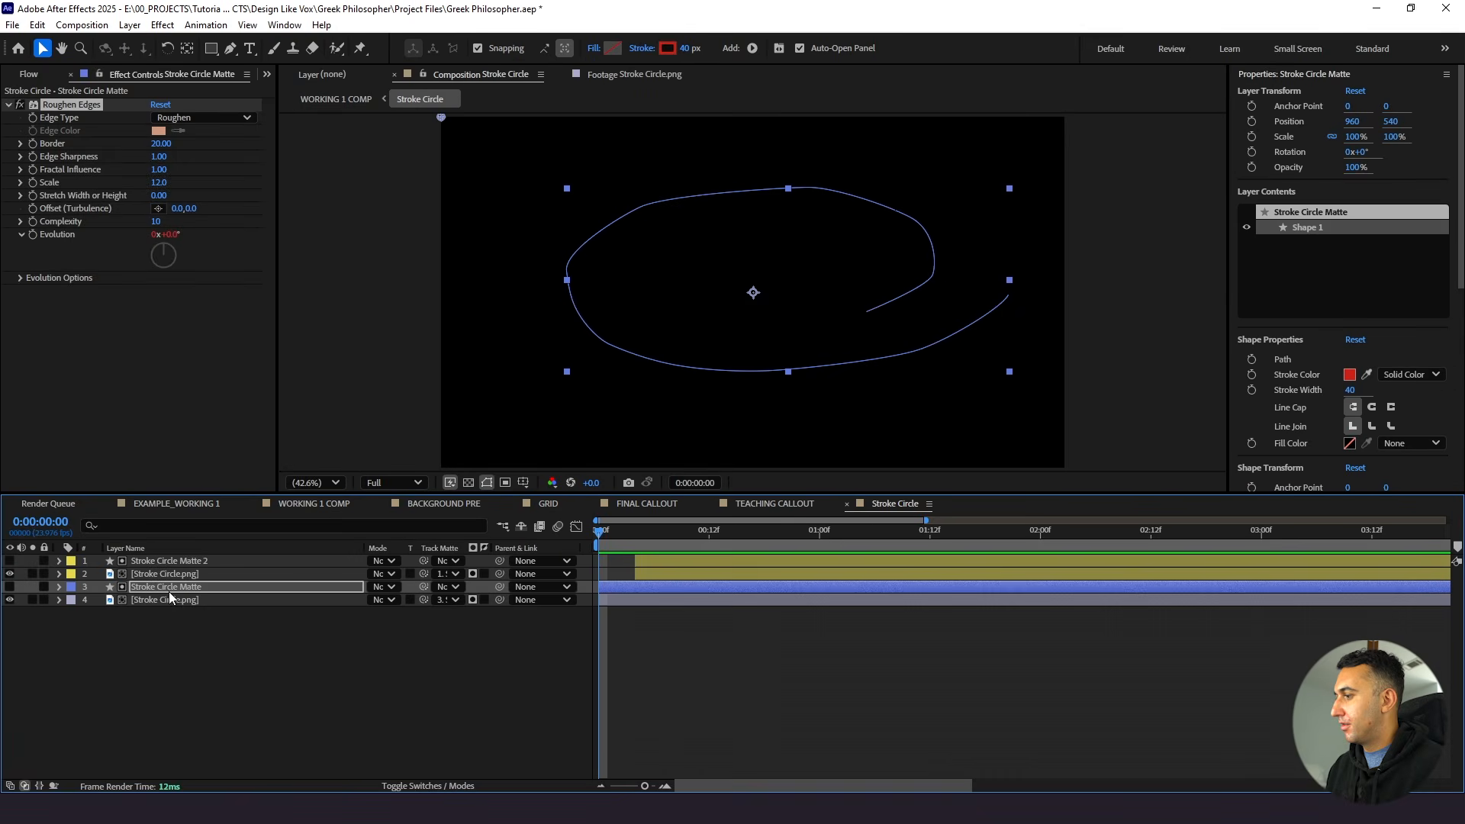
key(ctrl+a)
key(ctrl+v)
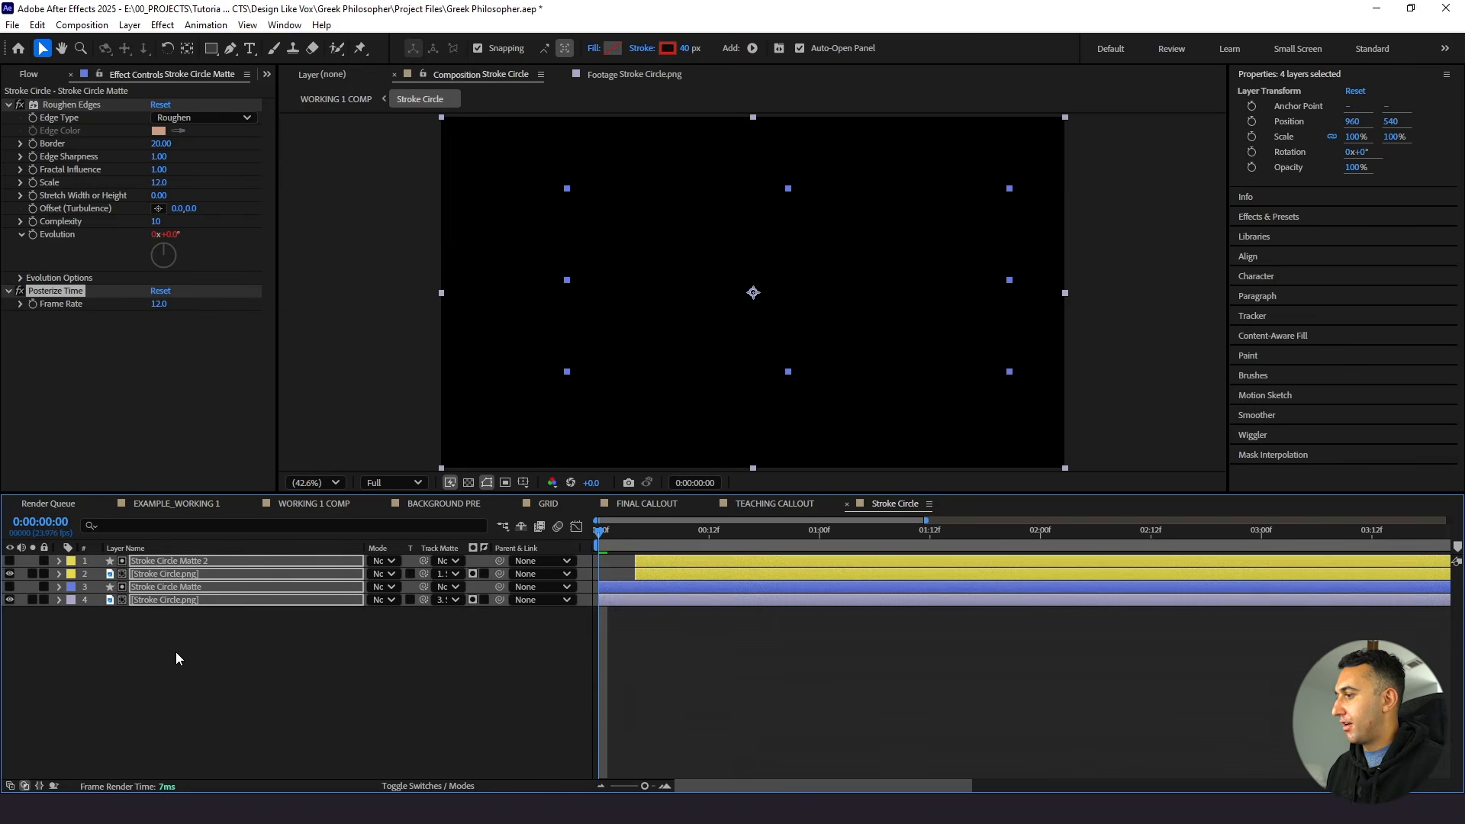
click(267, 509)
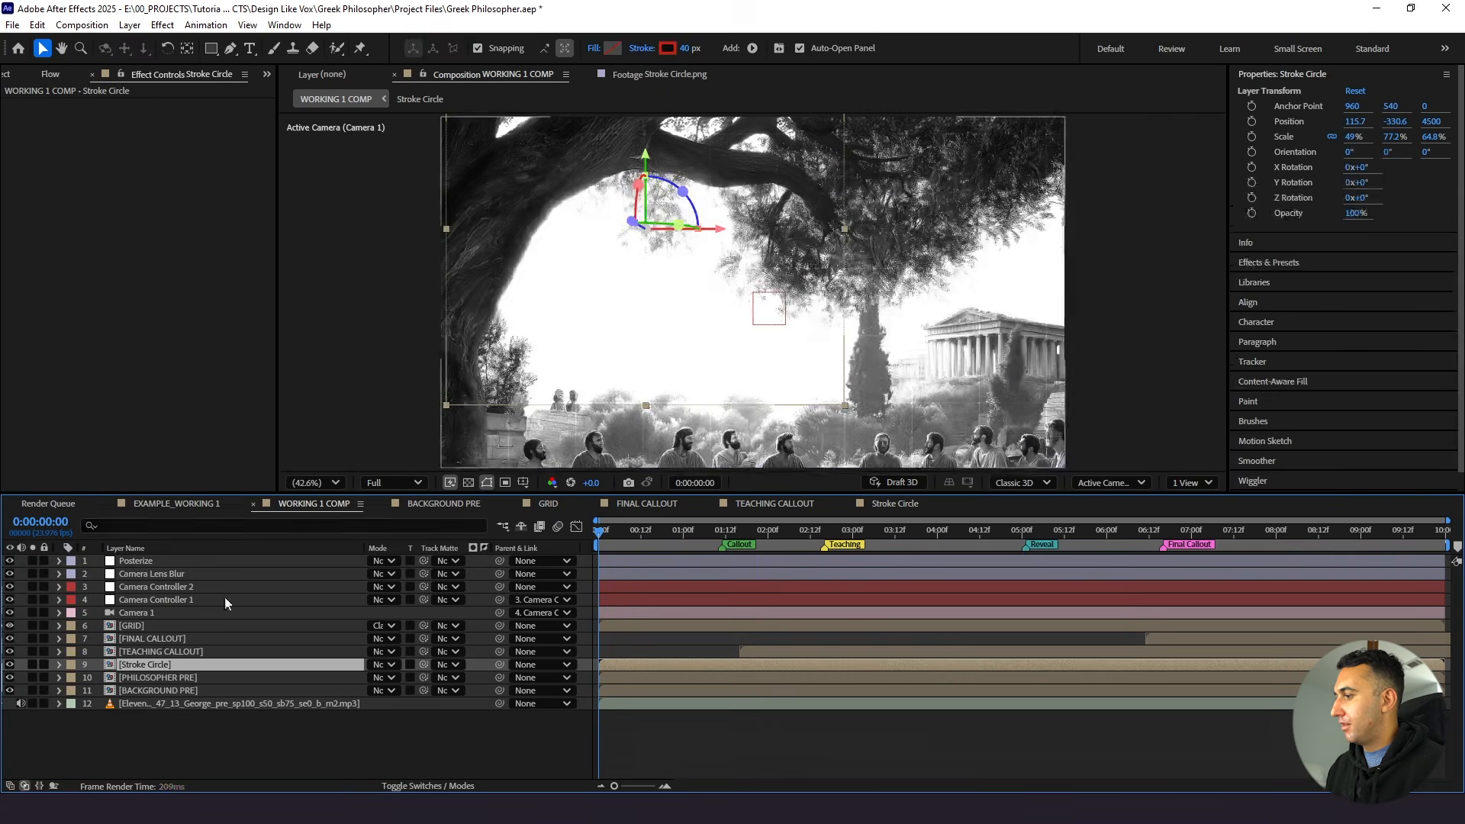
Paste the Posterize Time effect onto all layers in the BACKGROUND PRE comp, and return to WORKING 1 COMP
click(154, 625)
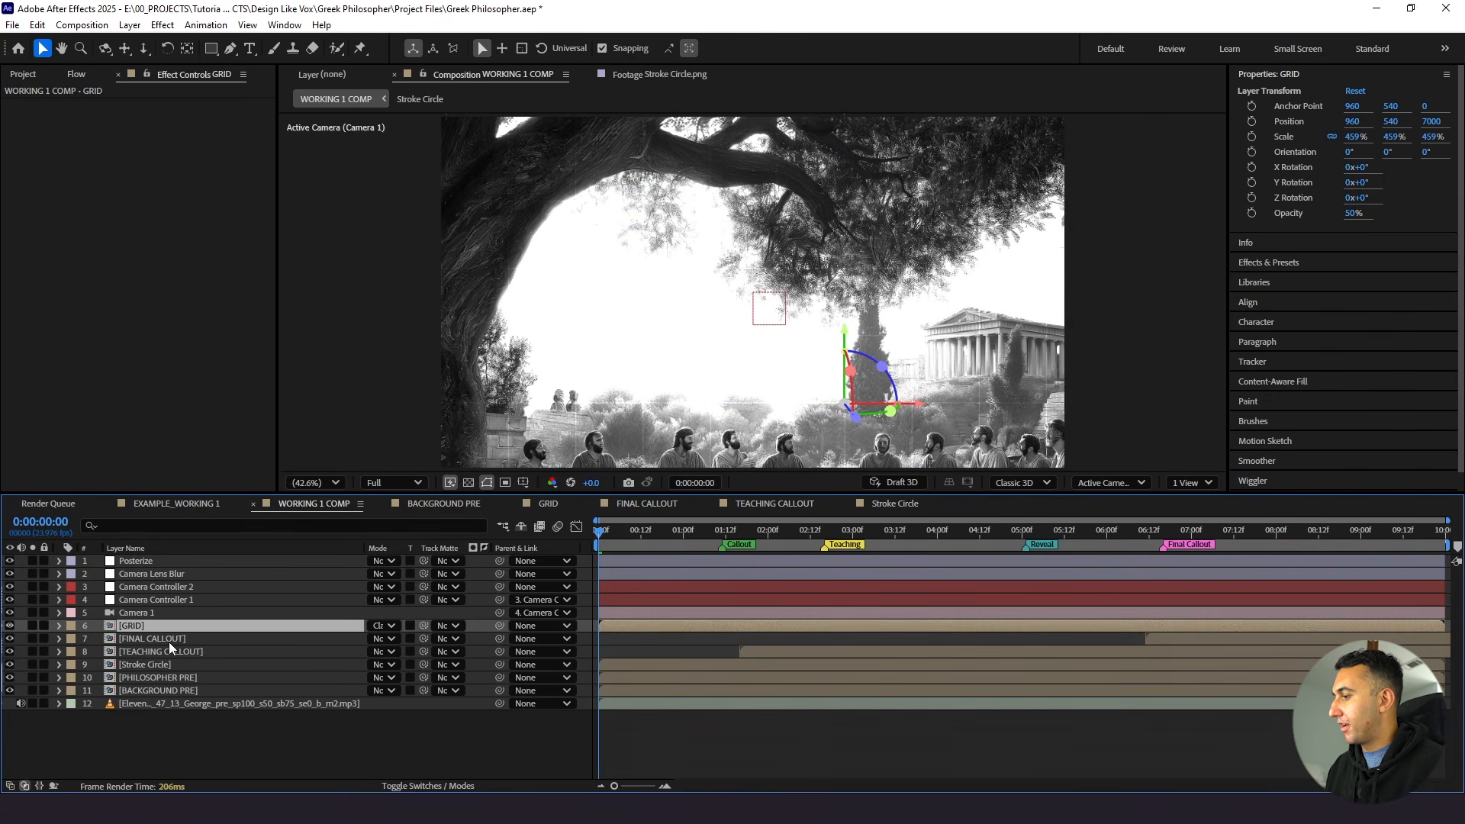
click(340, 749)
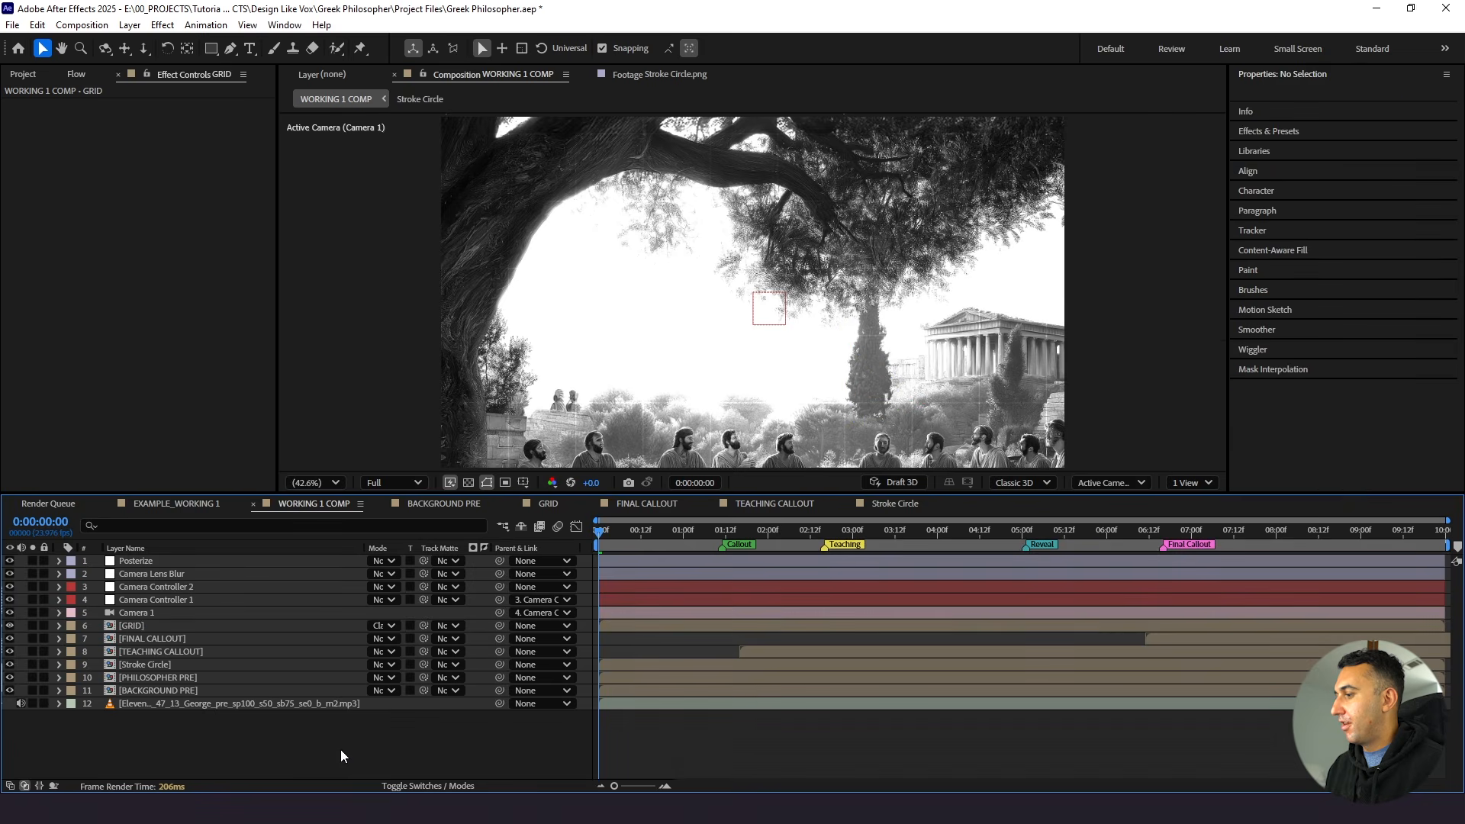
double_click(172, 690)
key(ctrl+a)
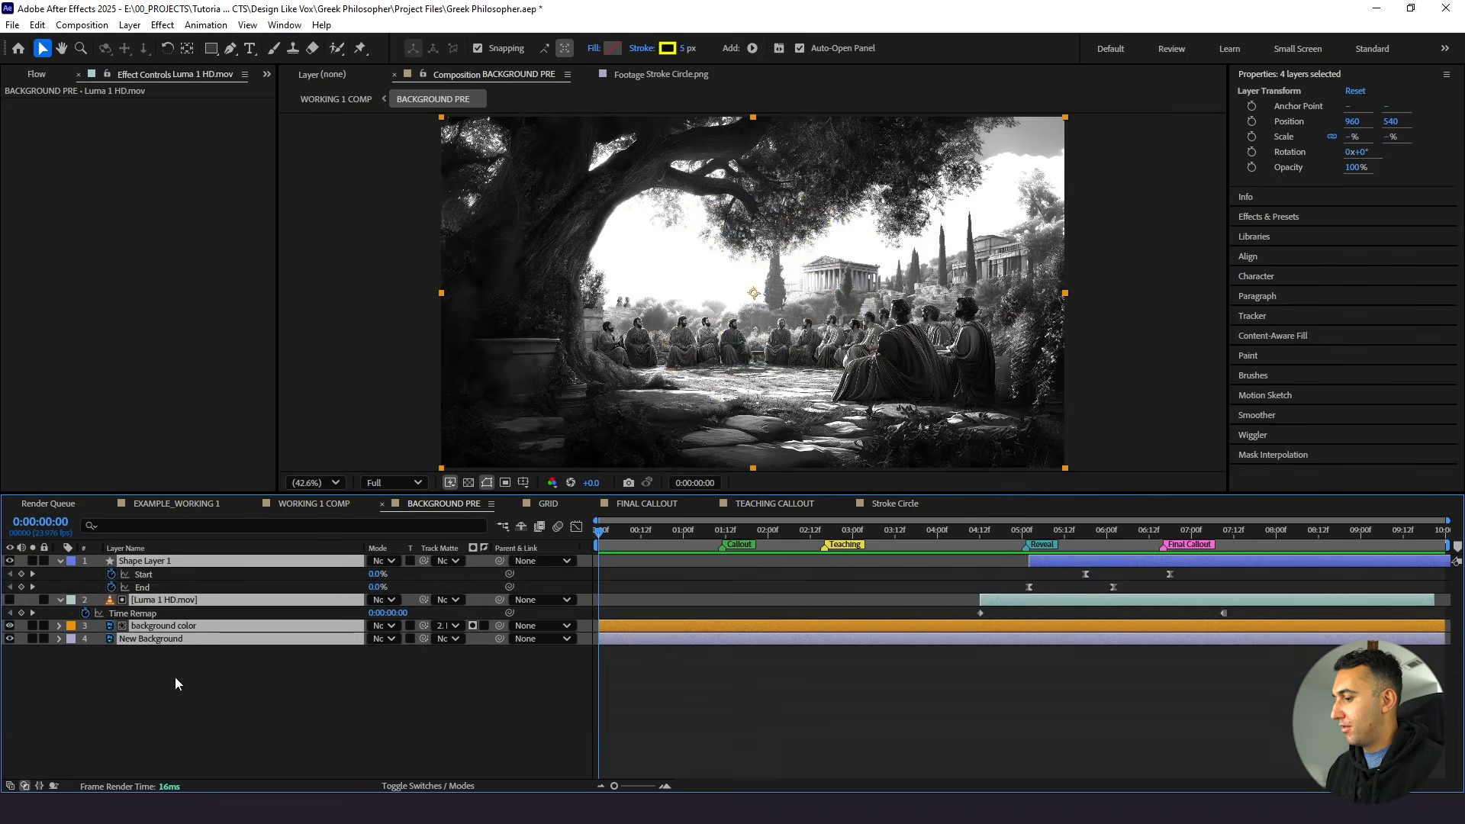
key(ctrl+v)
click(299, 508)
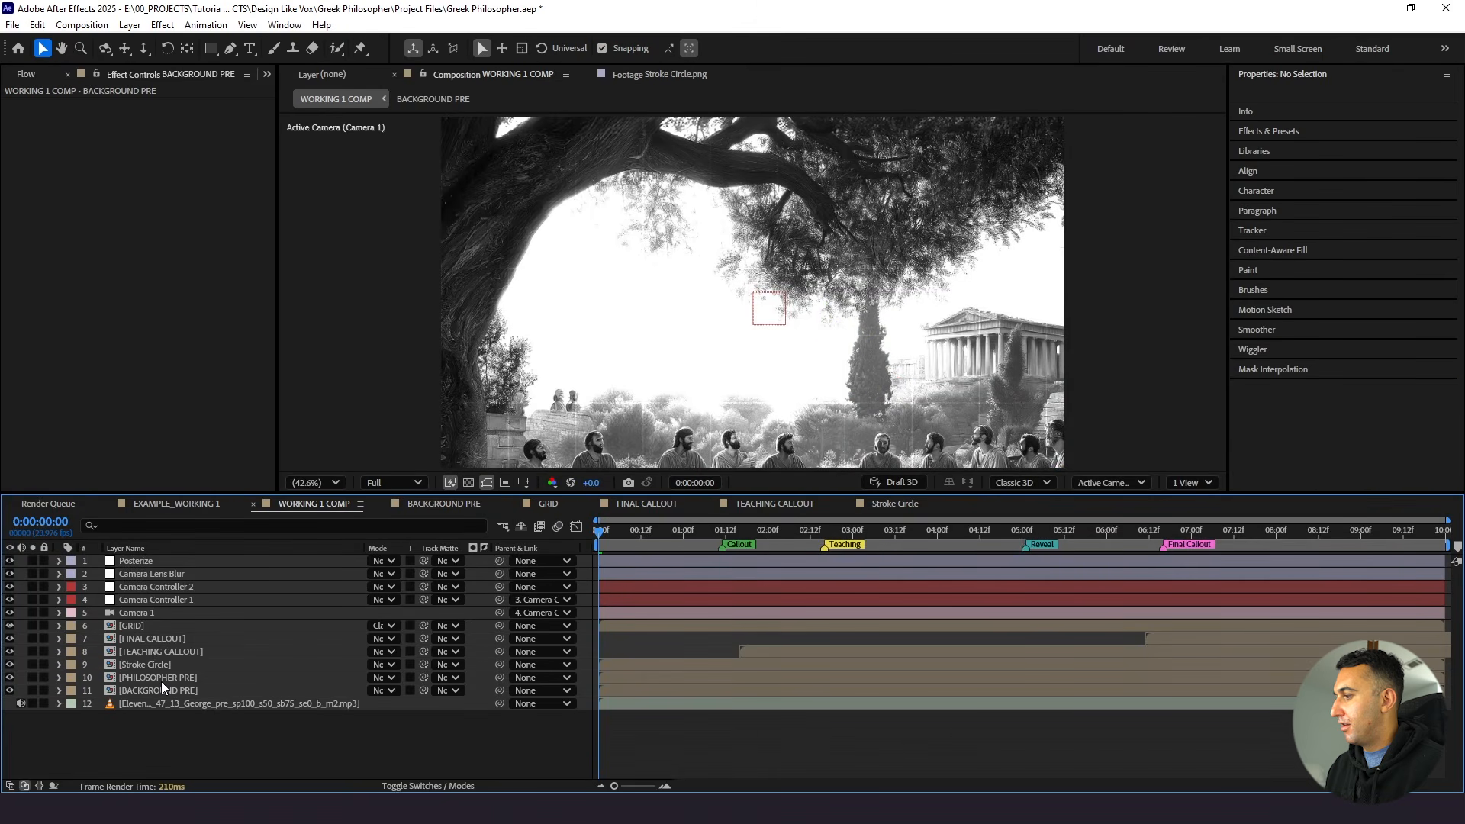
Paste the Posterize Time effect onto all layers in the PHILOSOPHER PRE comp, and preview WORKING 1 COMP
double_click(166, 678)
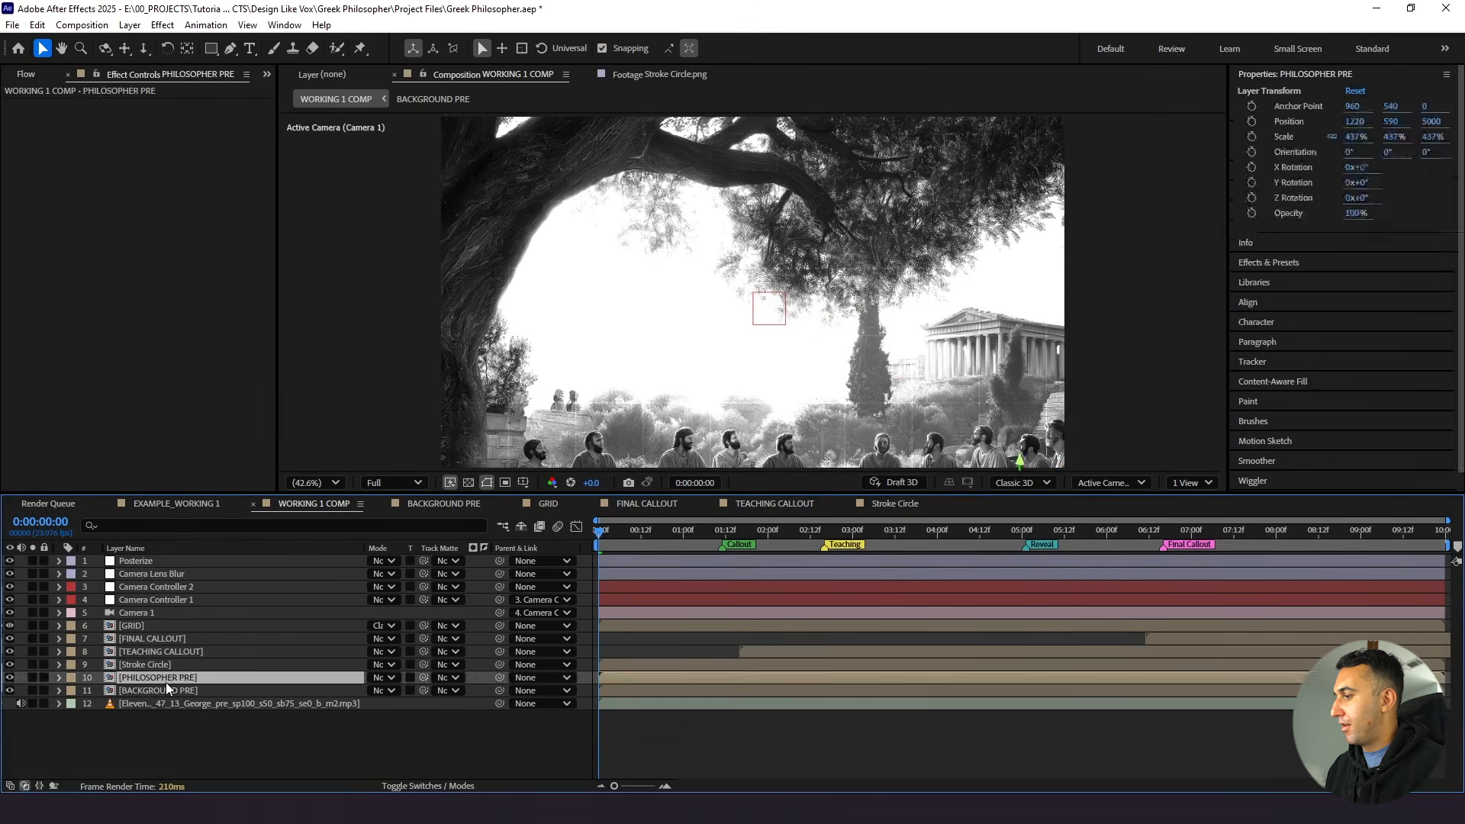
key(ctrl+a)
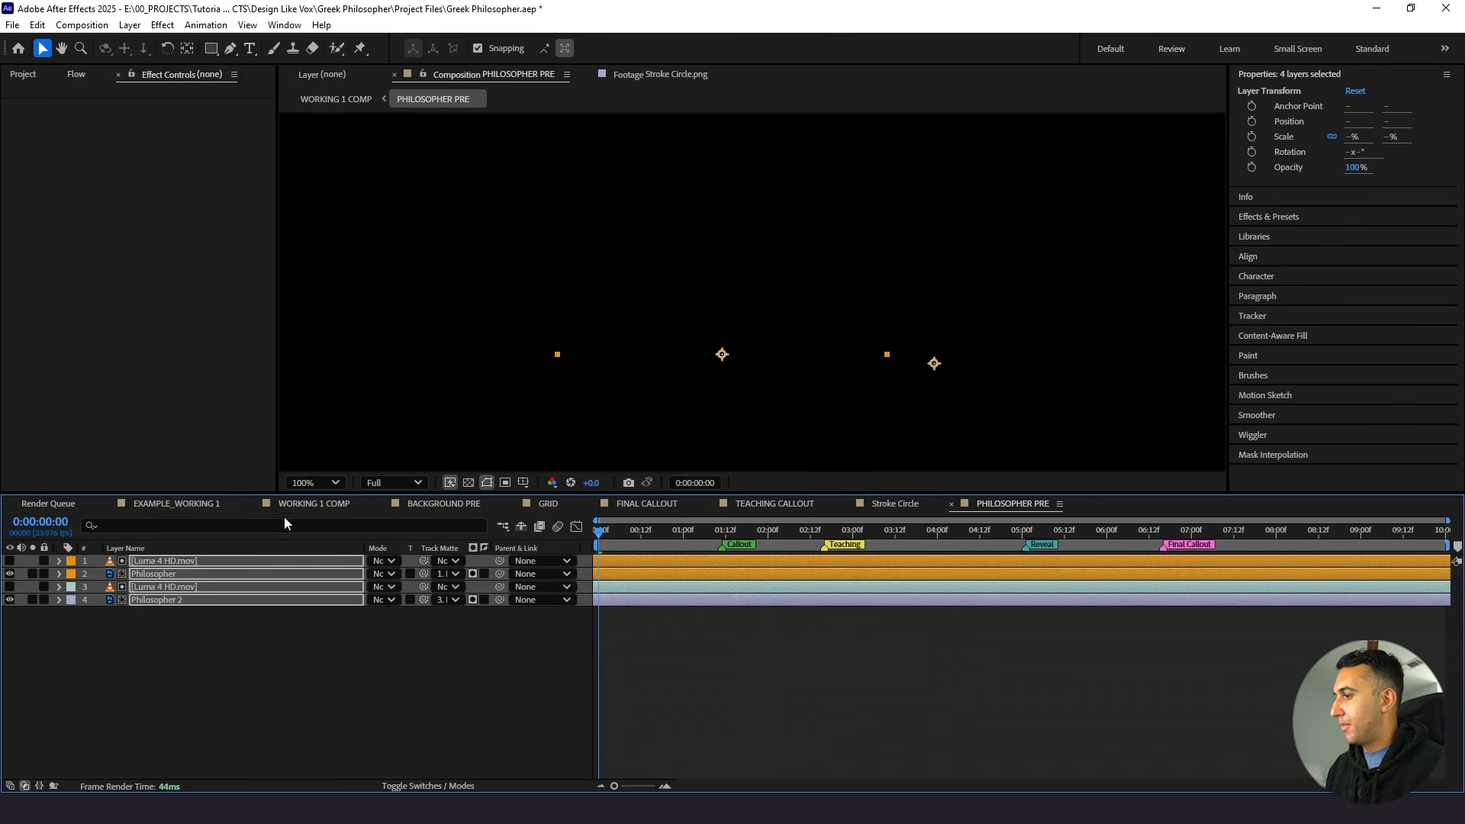
click(300, 503)
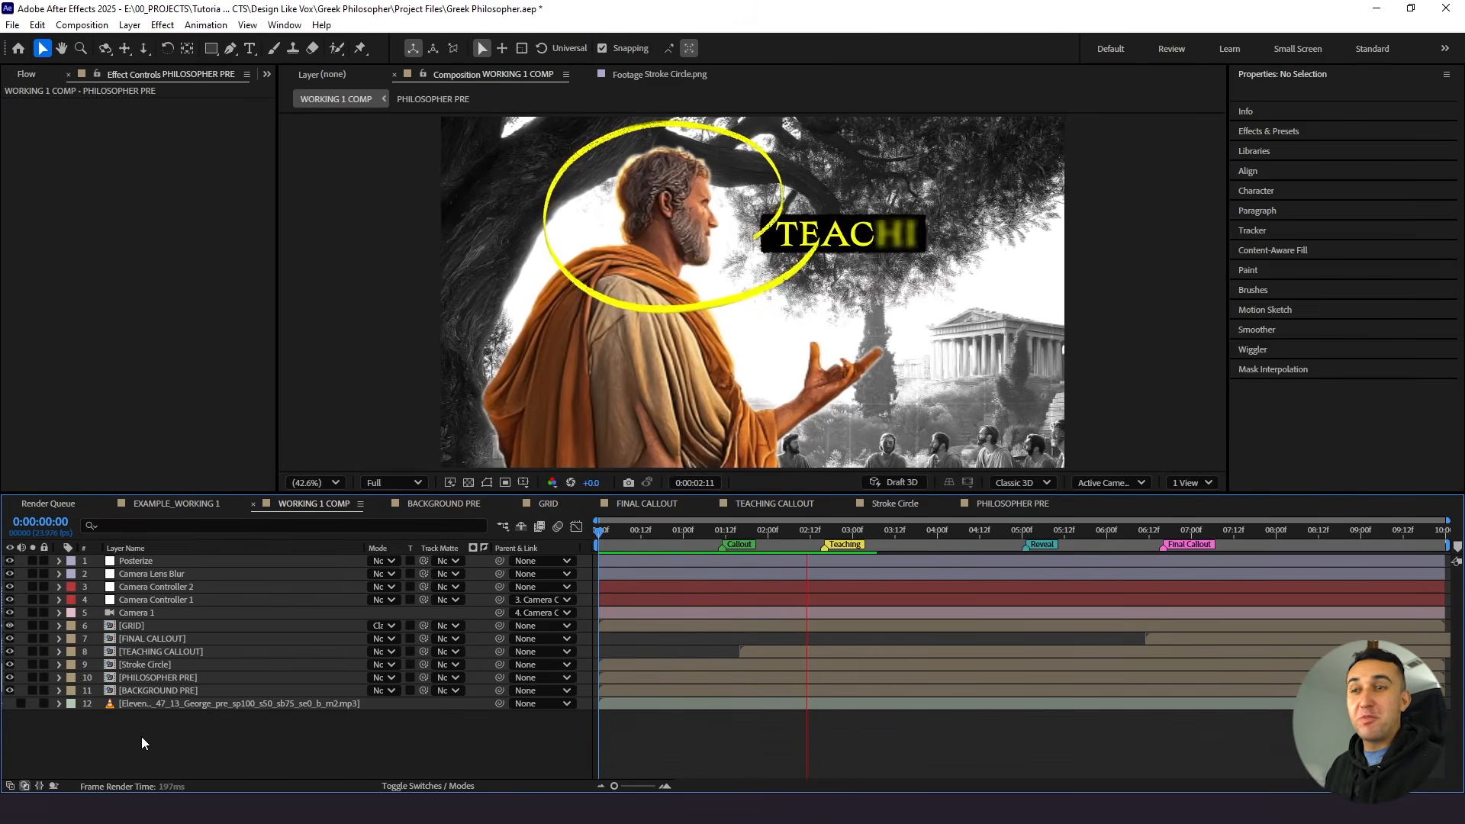
key(space)
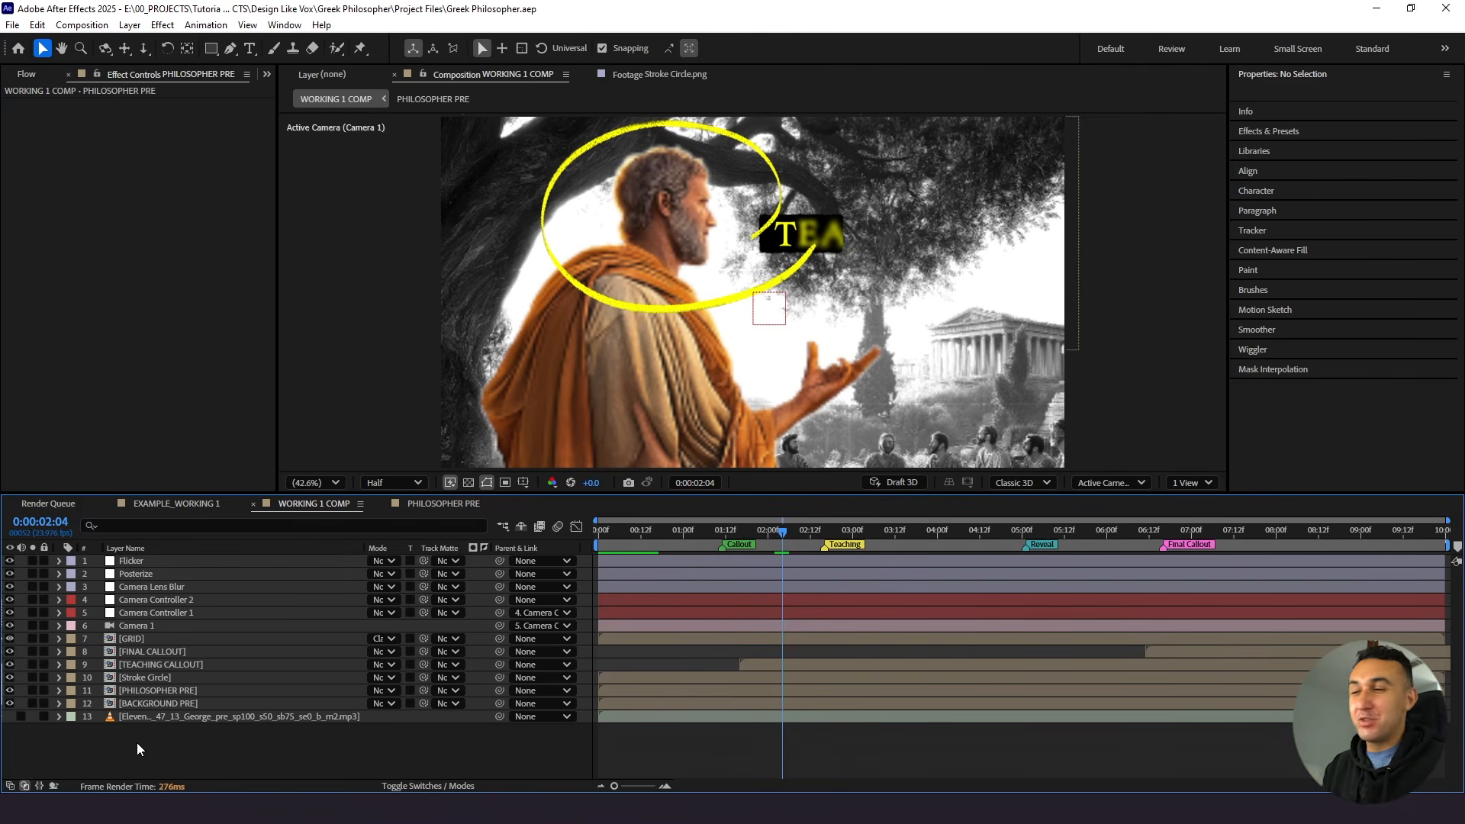
Remove the track matte from the Philosopher layer in the PHILOSOPHER PRE comp
double_click(130, 689)
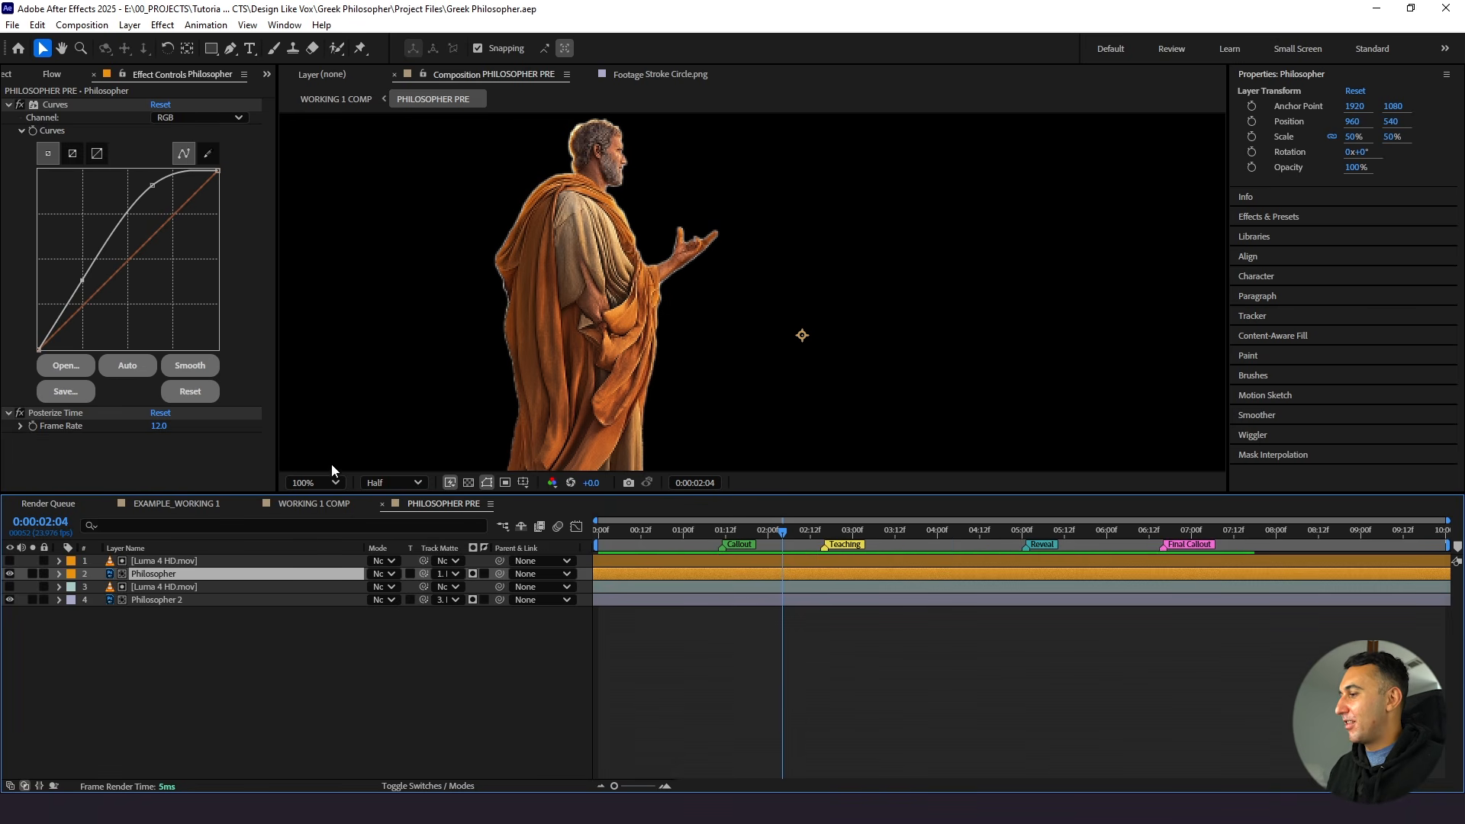
click(448, 574)
click(458, 591)
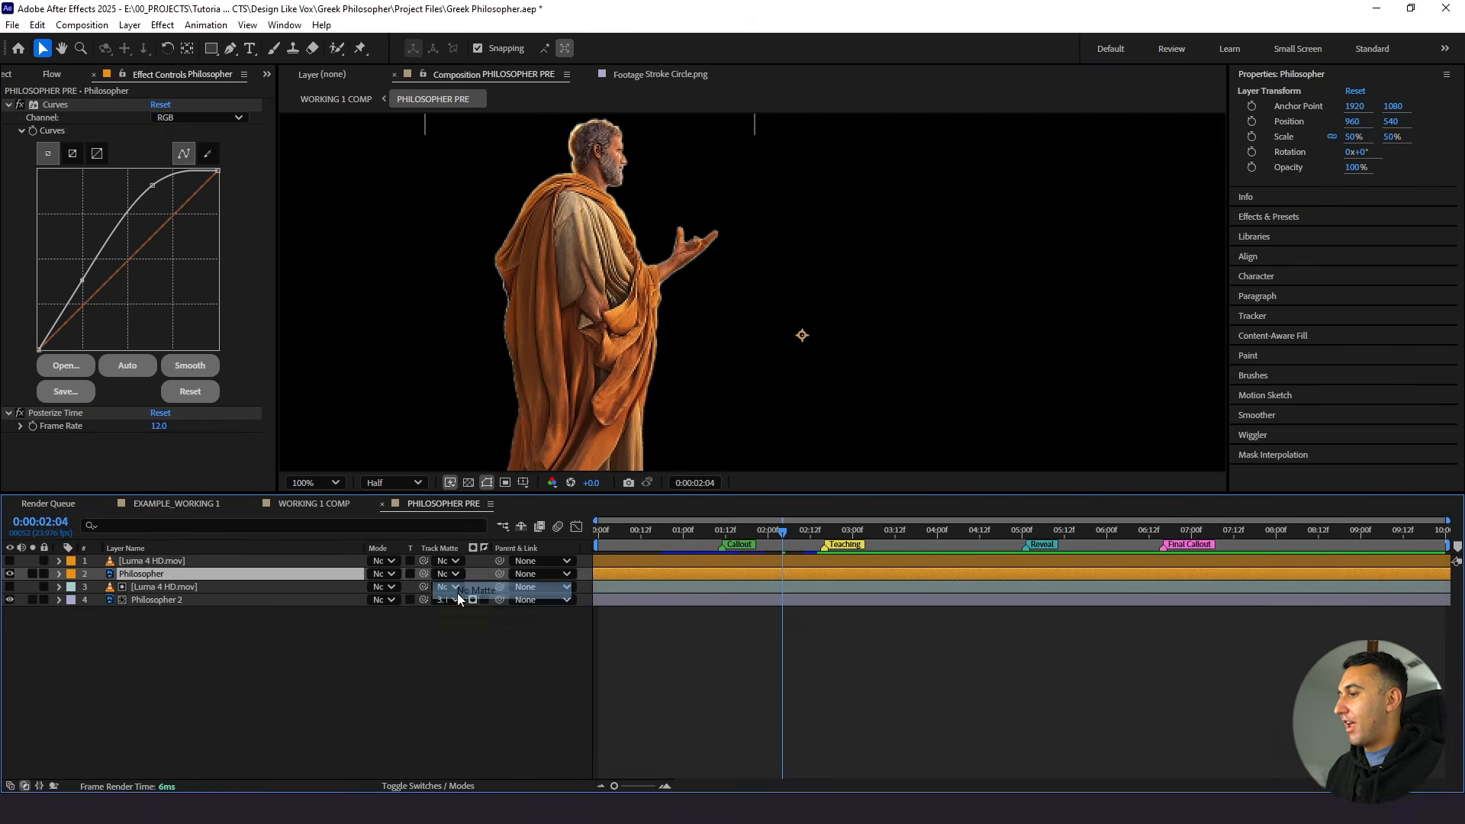
Solo the Philosopher layer and activate the Puppet Position Pin tool with the playhead on the first frame
click(31, 573)
drag(635, 534, 553, 553)
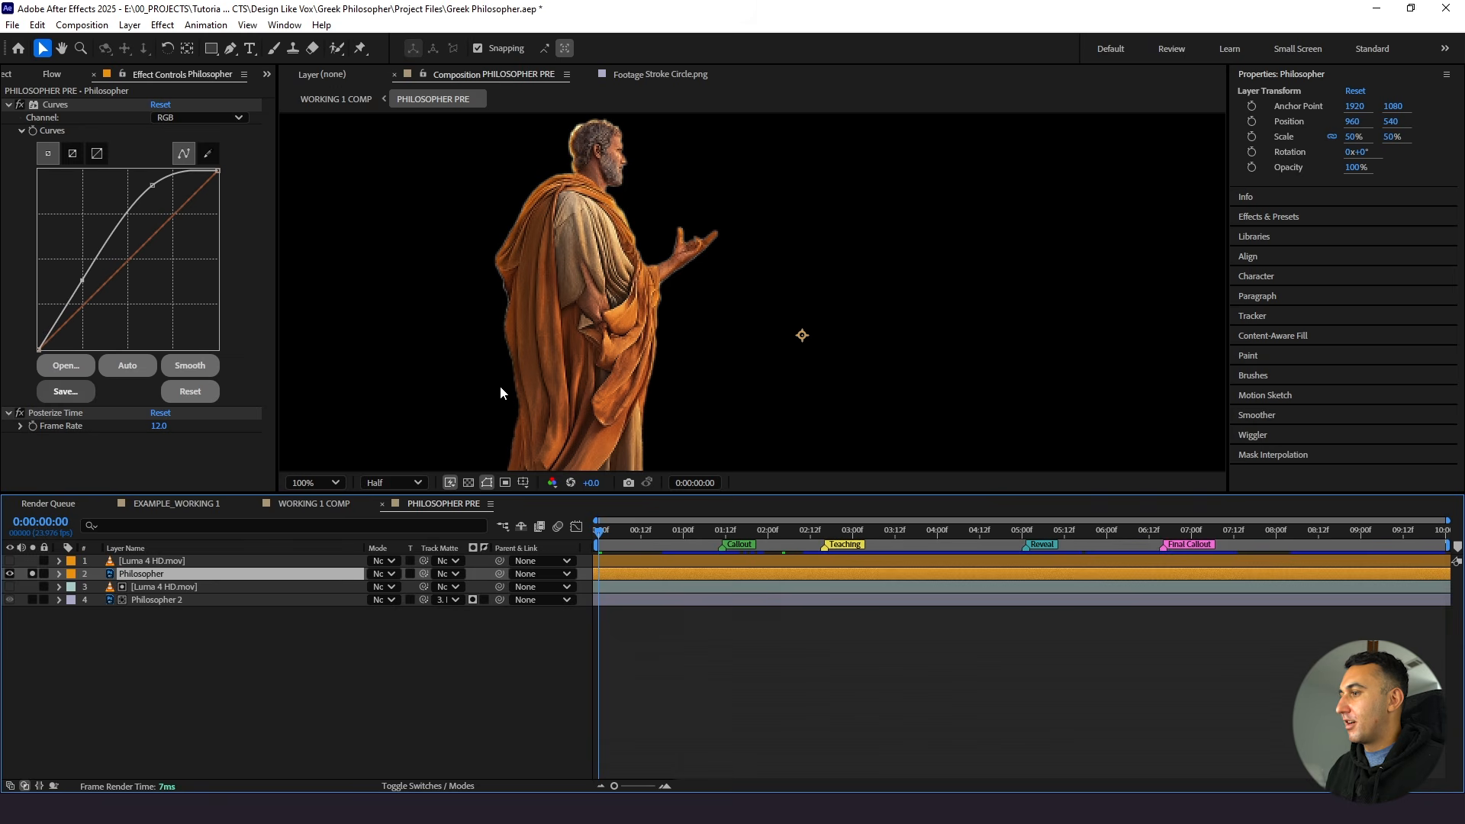
click(360, 48)
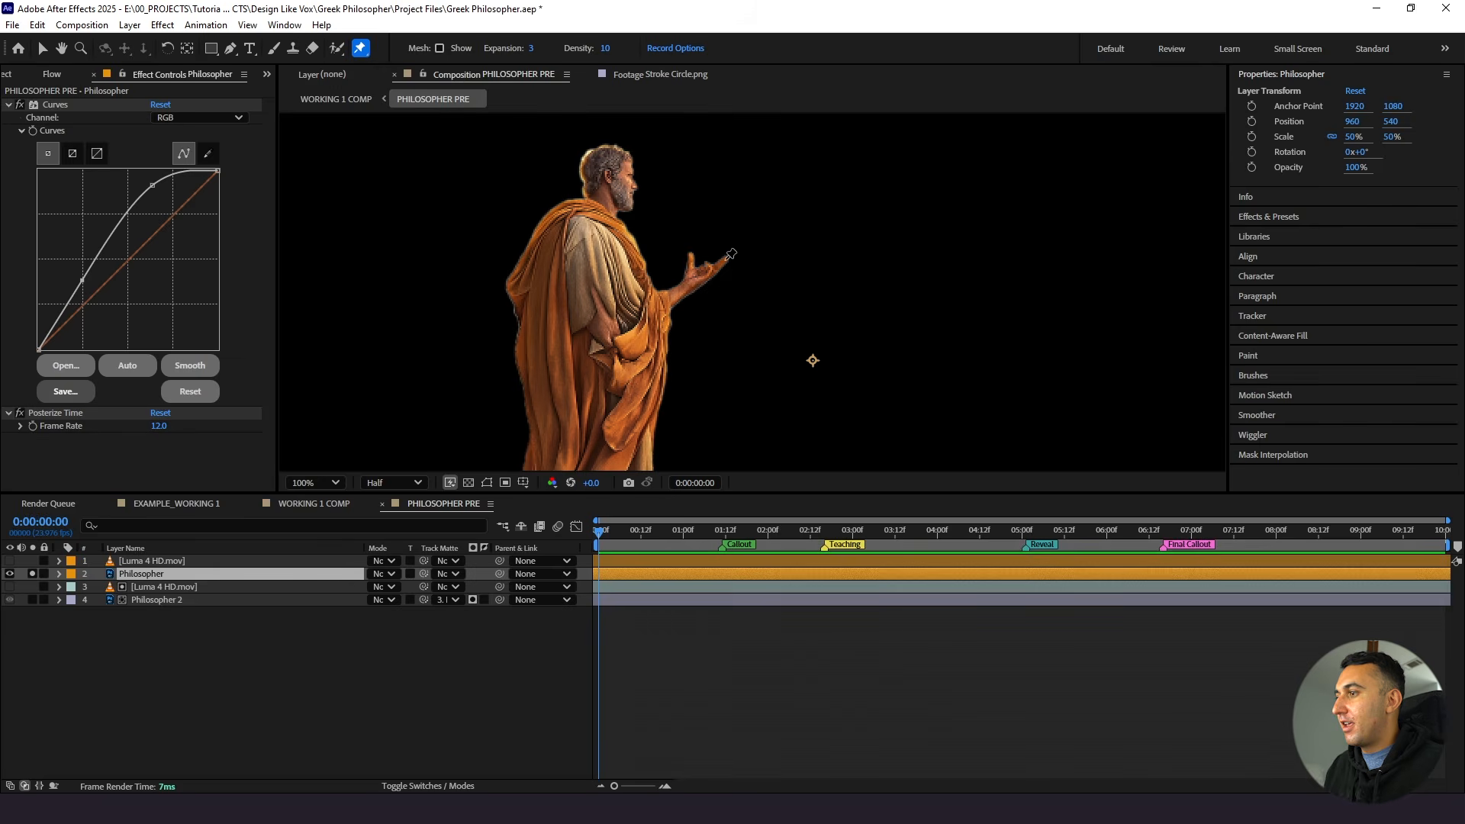
Try to bend the philosopher's forearm with Puppet pins on the fingertips and the forearm near the sleeve
click(726, 260)
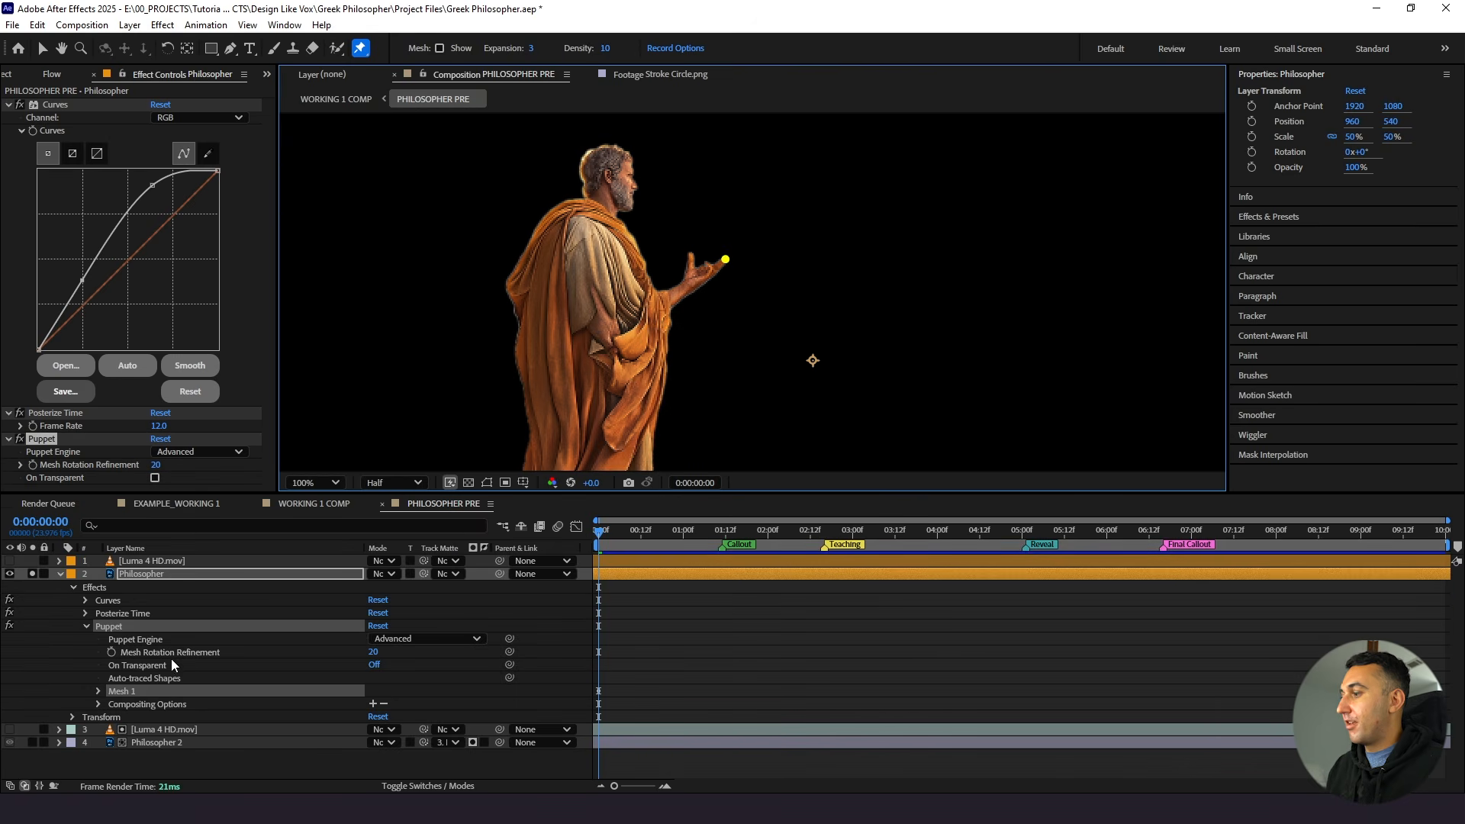
key(u)
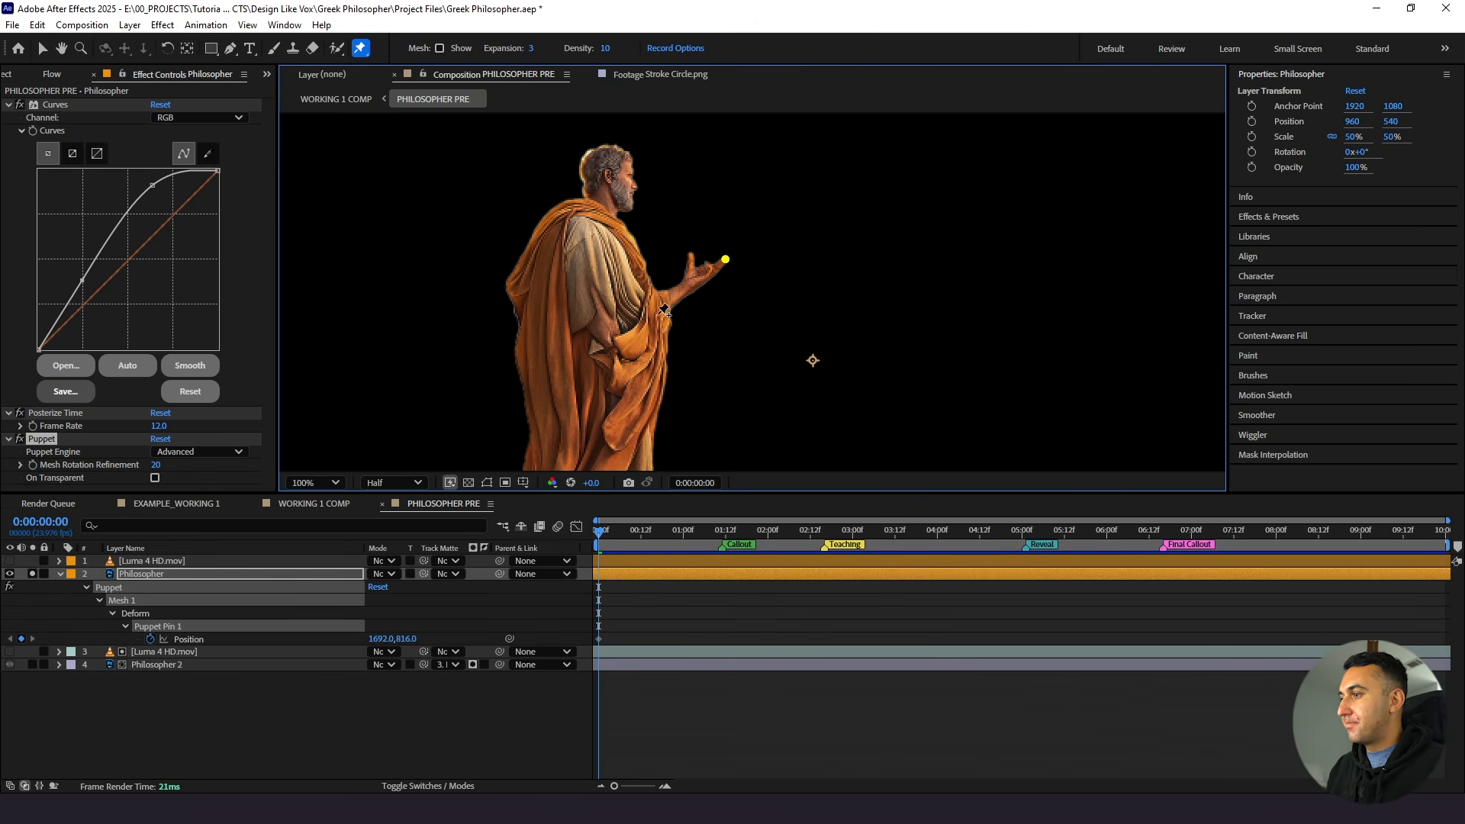
click(663, 298)
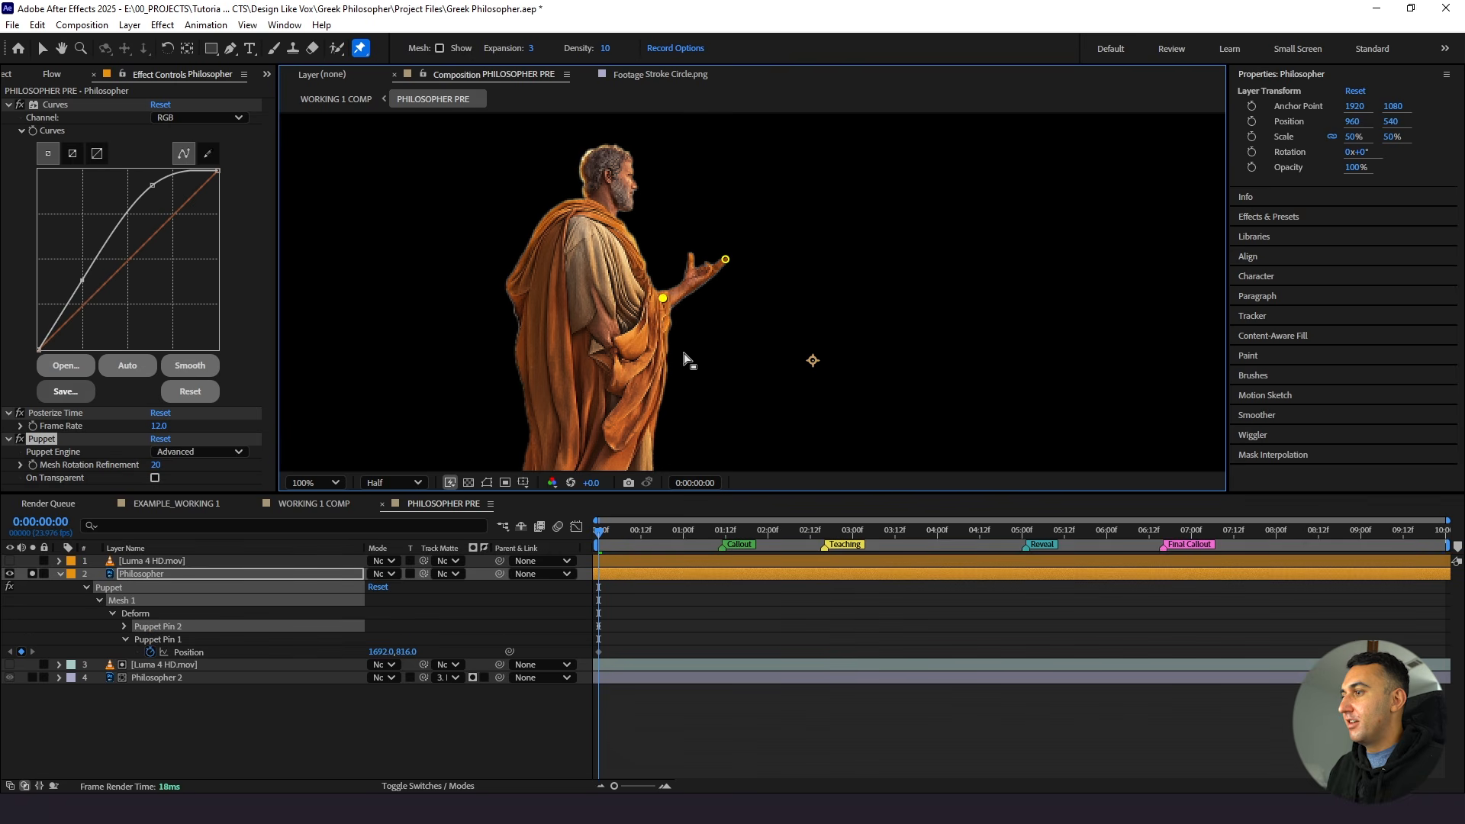
mouse_move(723, 265)
mouse_down()
mouse_move(733, 304)
mouse_move(700, 242)
mouse_move(723, 290)
mouse_move(710, 261)
mouse_move(689, 279)
mouse_move(707, 264)
mouse_up()
key(ctrl+z)
key(ctrl+z)
key(ctrl+z)
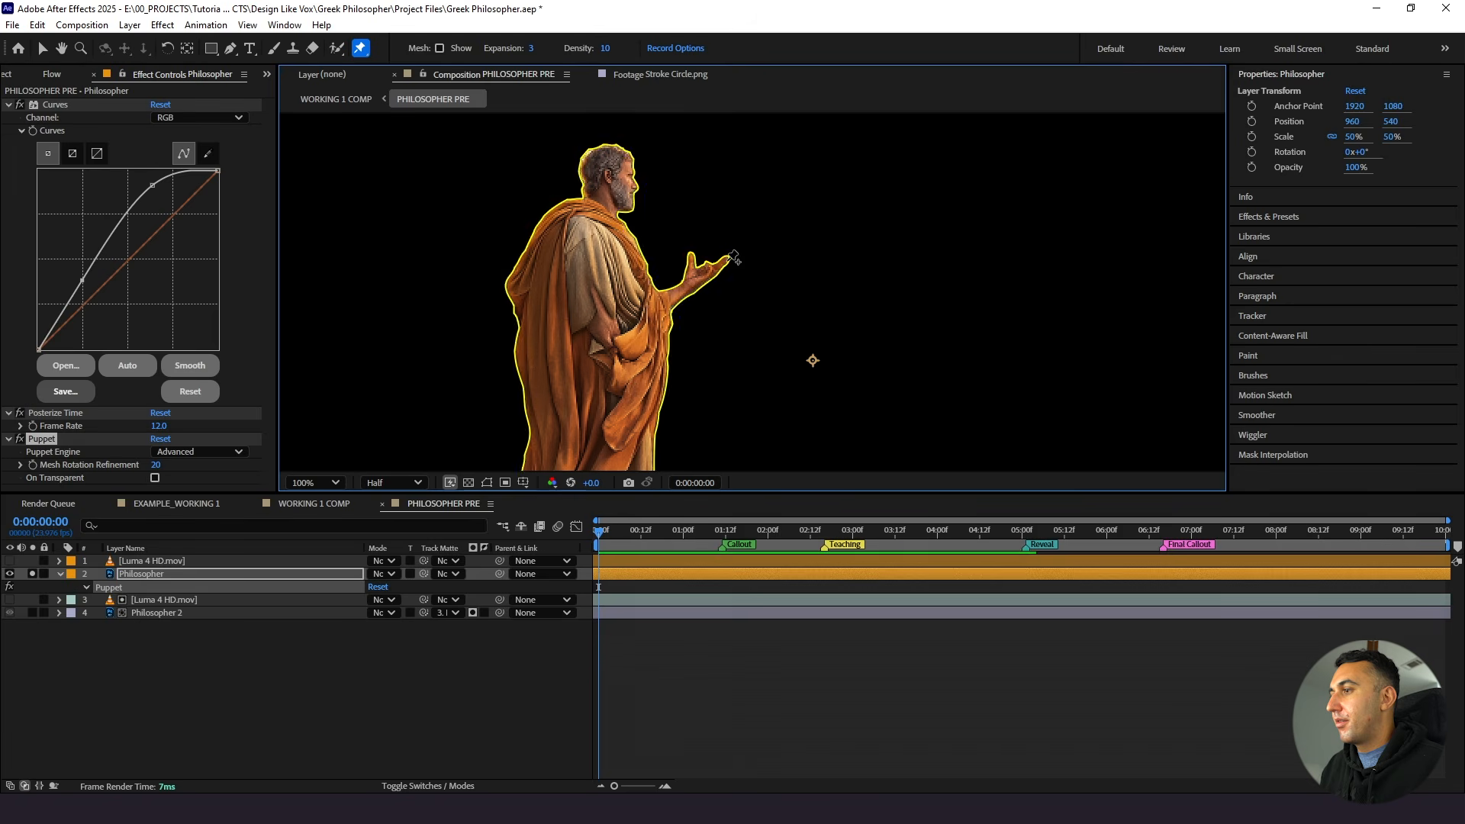
Place Puppet pins on the philosopher's fingertips, the forearm at the sleeve, the front and back of the neck, and the face
click(727, 261)
click(669, 301)
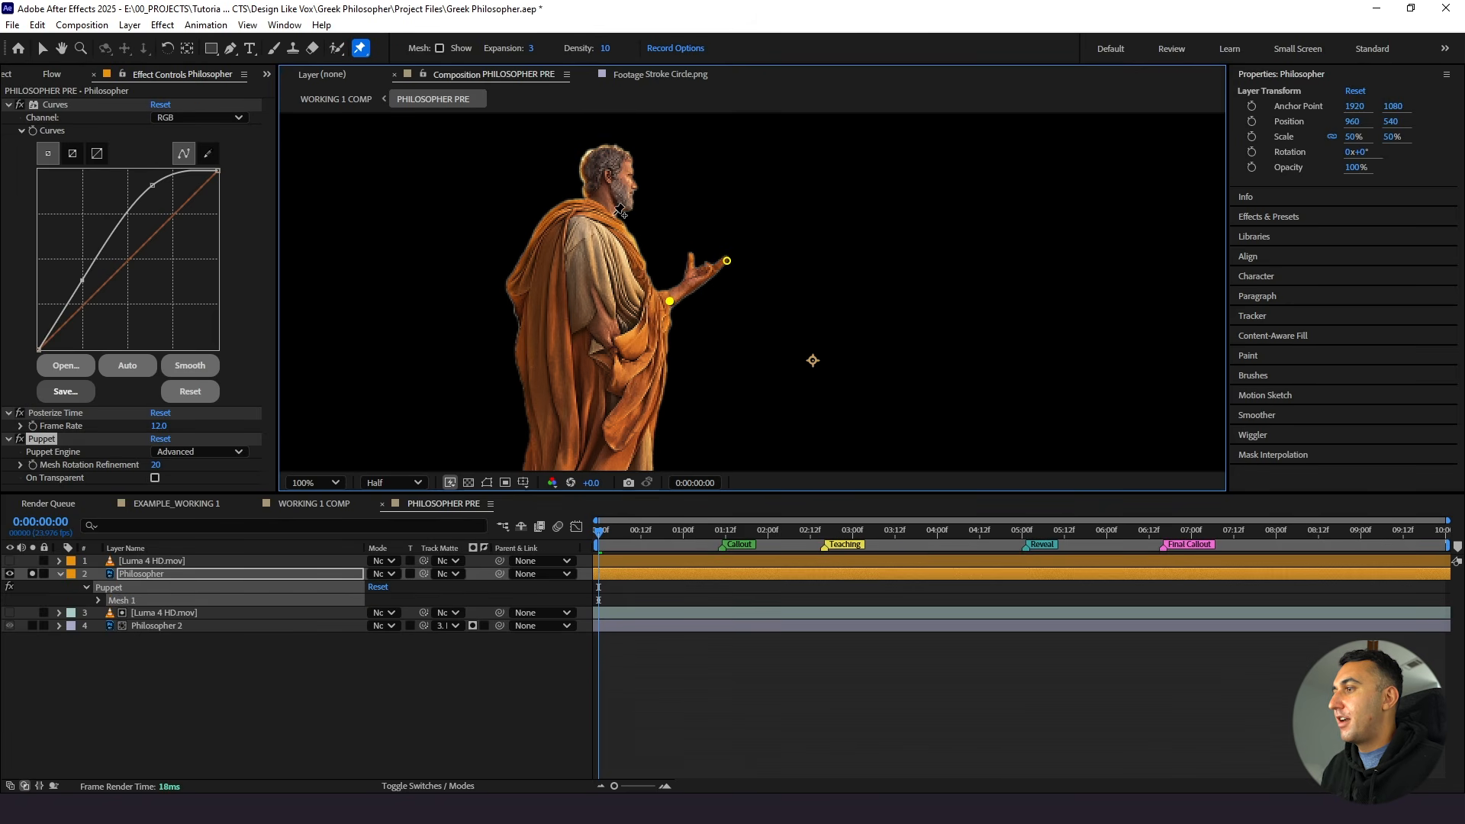
click(614, 214)
click(584, 203)
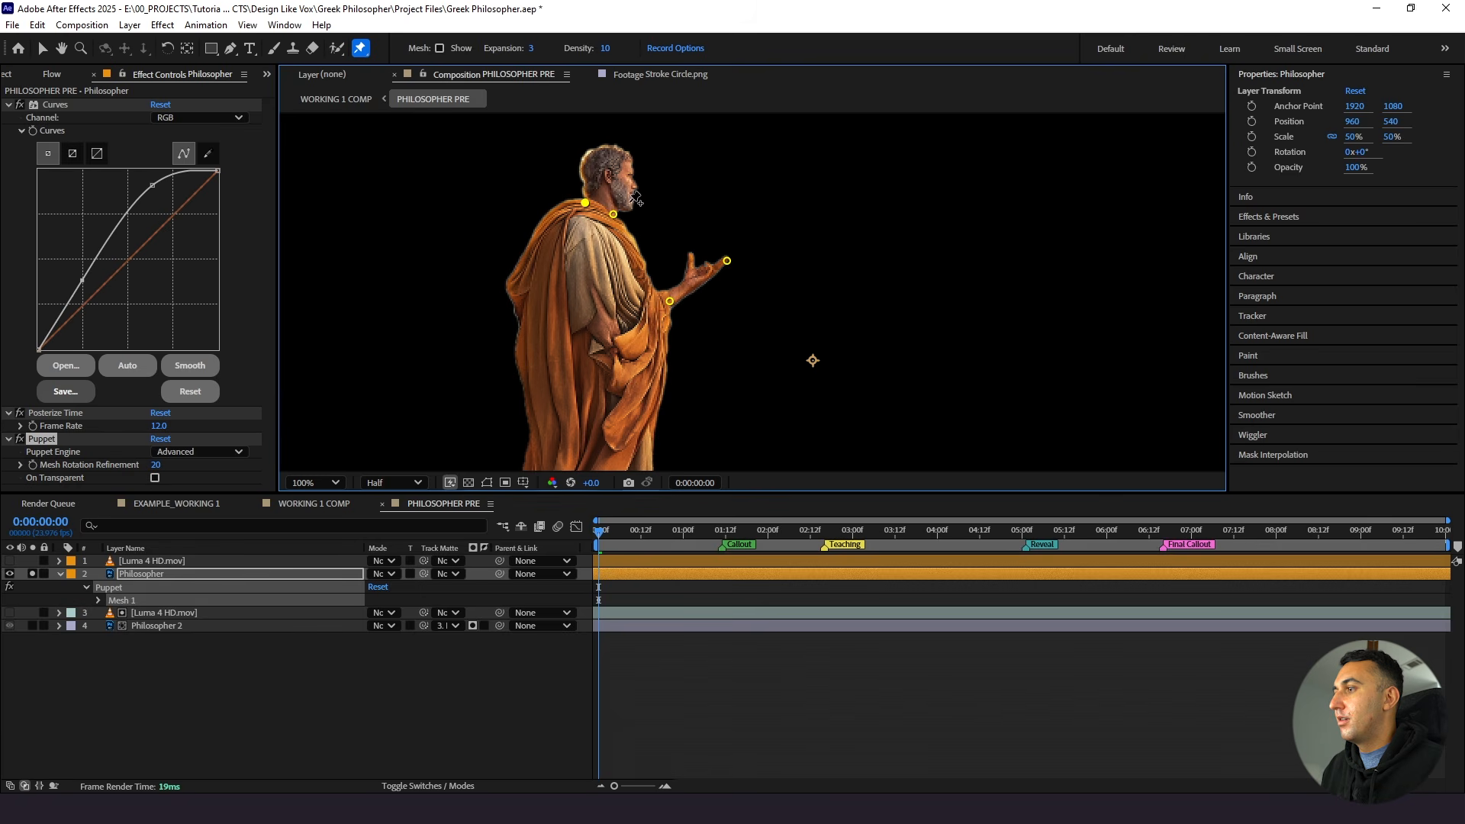
click(627, 183)
key(h)
drag(586, 363, 629, 369)
key(ctrl+p)
drag(668, 189, 673, 194)
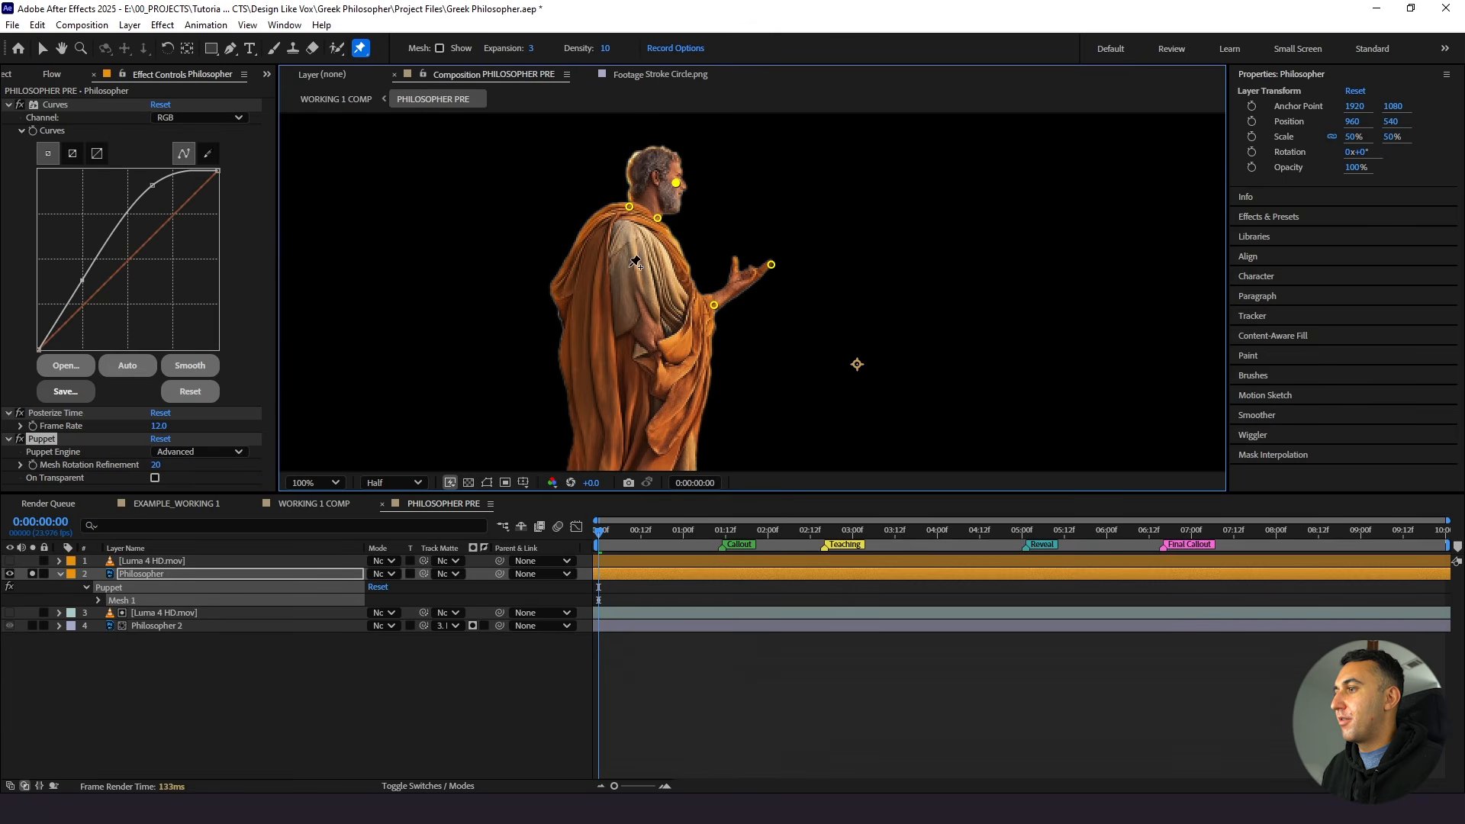
Place Puppet pins along the back, torso and front of the philosopher's robe, from the shoulder down to the lower legs
drag(624, 355, 635, 235)
scroll(649, 278, down, 1)
click(678, 198)
click(671, 222)
click(699, 216)
click(678, 252)
click(715, 248)
click(679, 288)
click(722, 279)
click(678, 329)
click(719, 324)
key(ctrl+z)
click(722, 324)
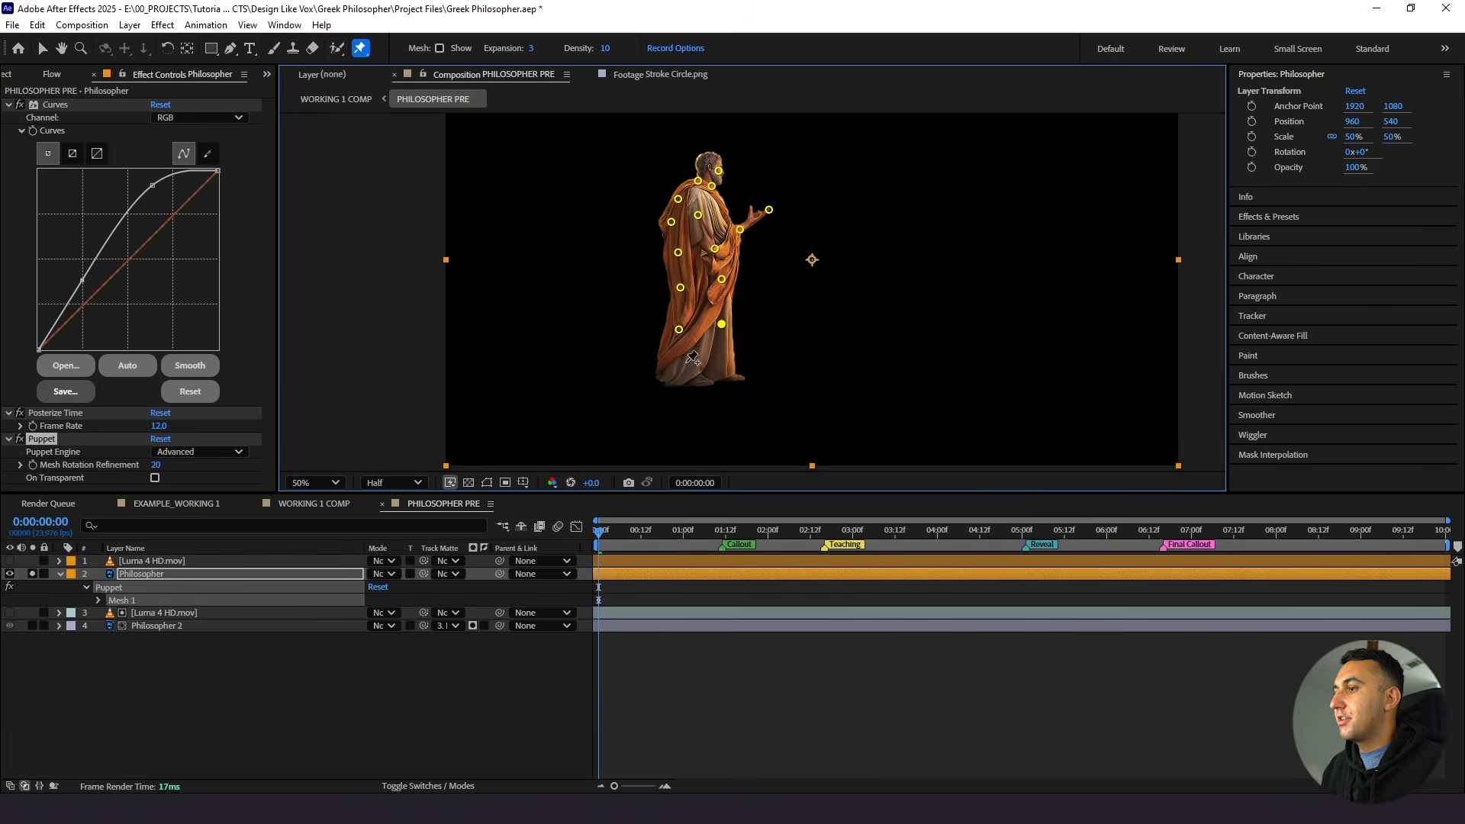
Move the playhead to 0:00:01:00 in PHILOSOPHER PRE with the Puppet pins ready for posing
drag(715, 261, 727, 343)
scroll(674, 320, up, 1)
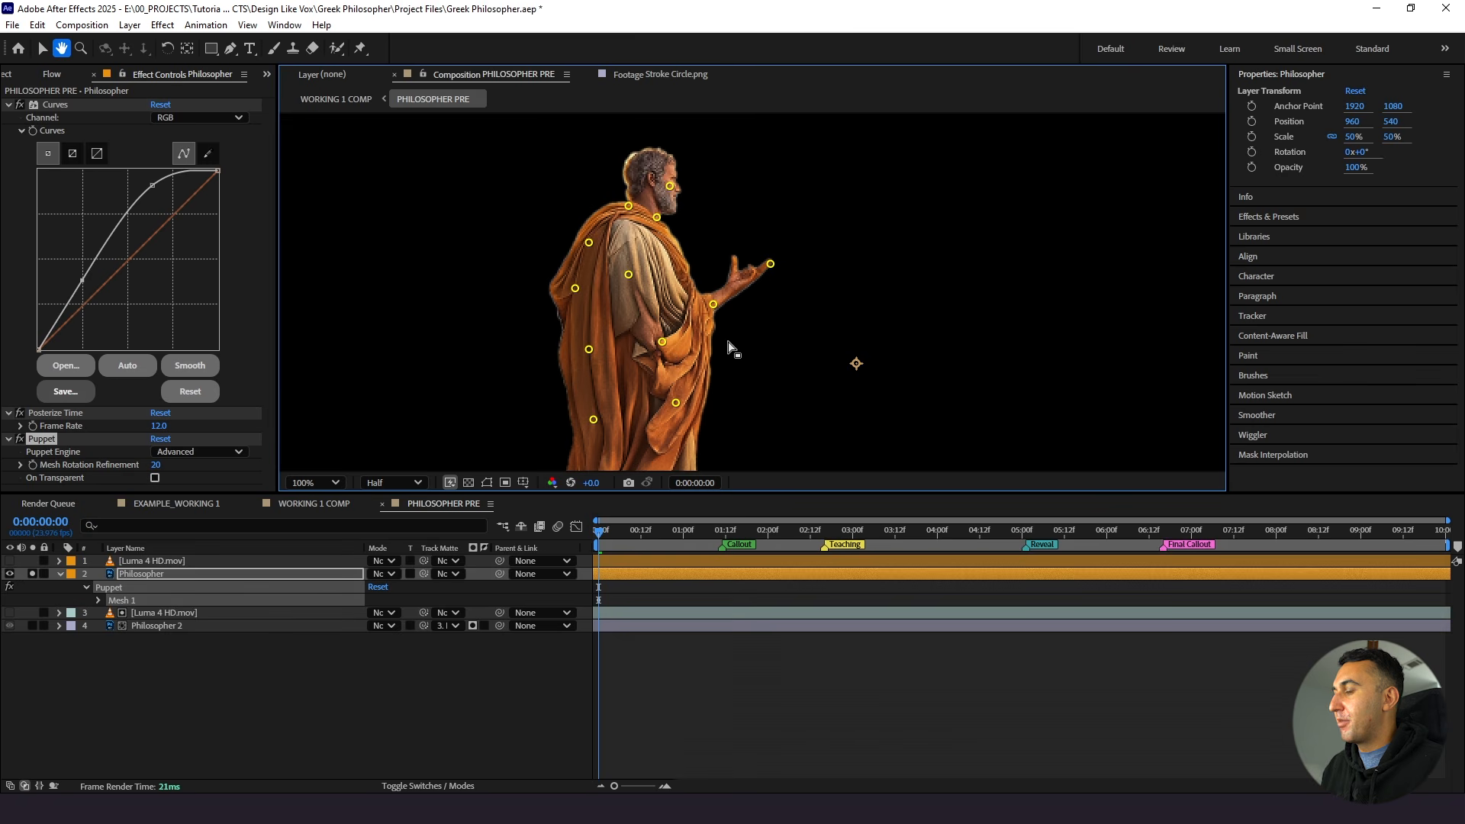
key(ctrl+p)
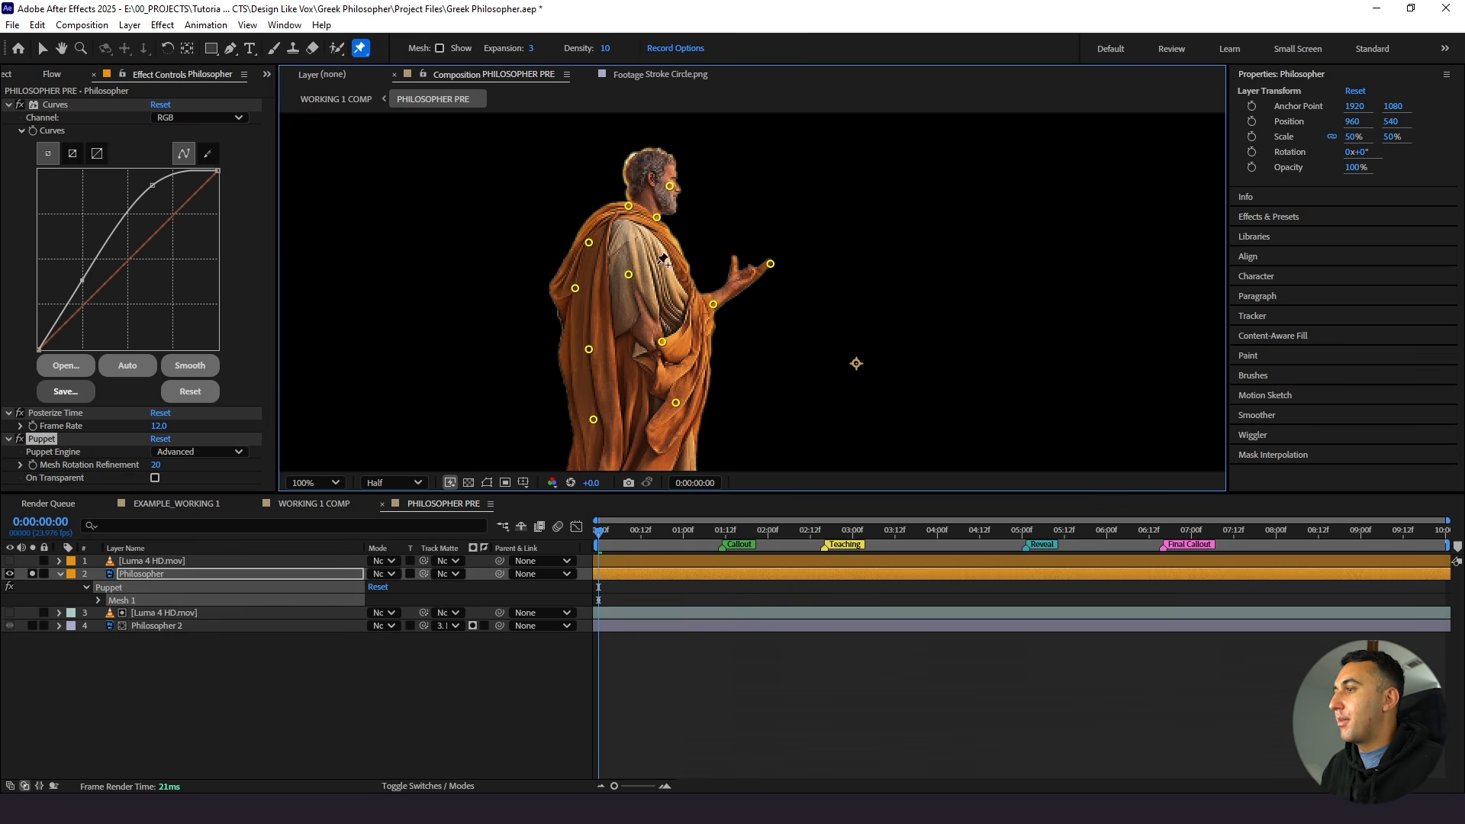
click(580, 547)
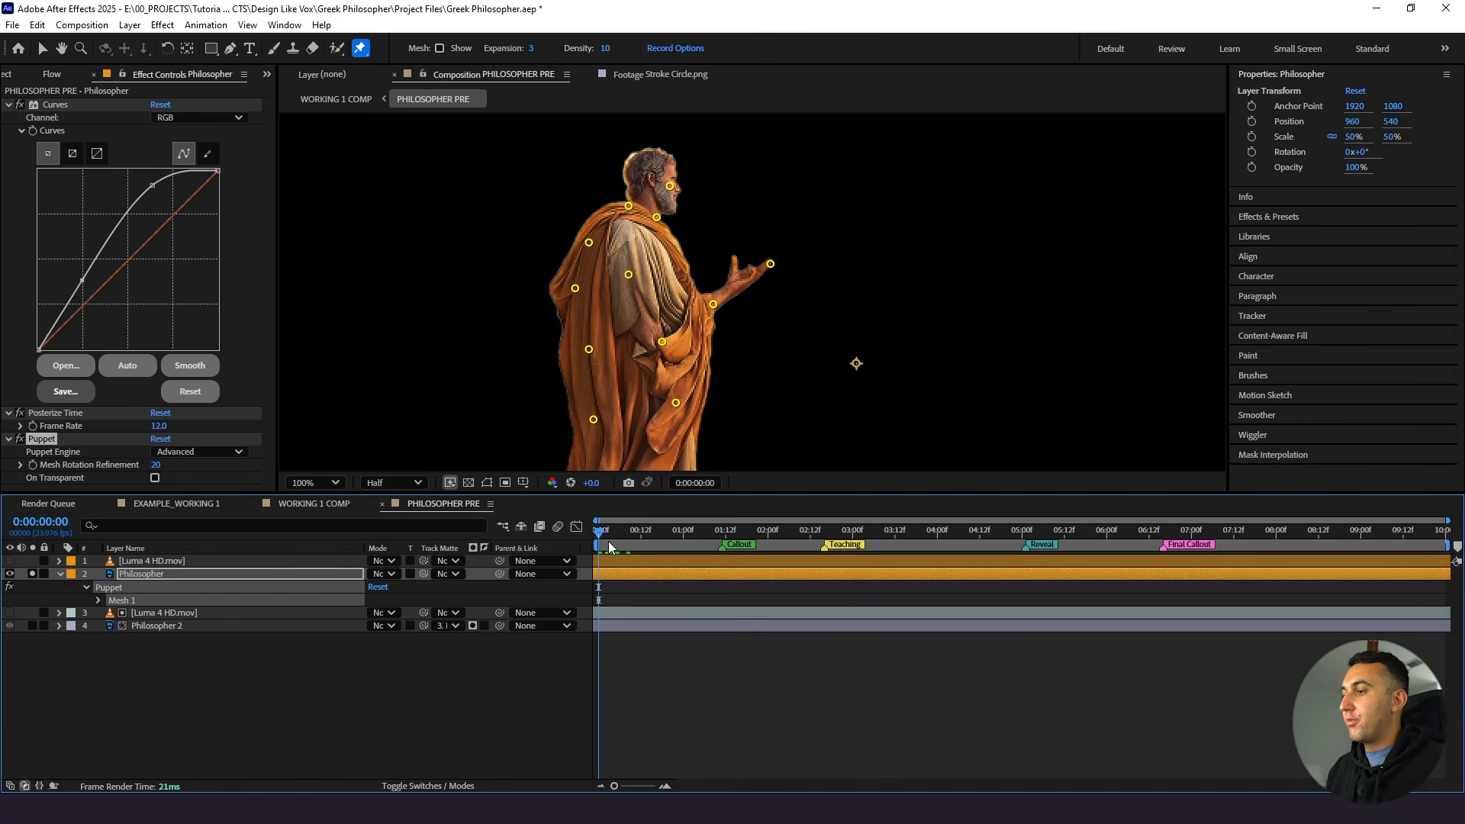
drag(604, 546, 683, 568)
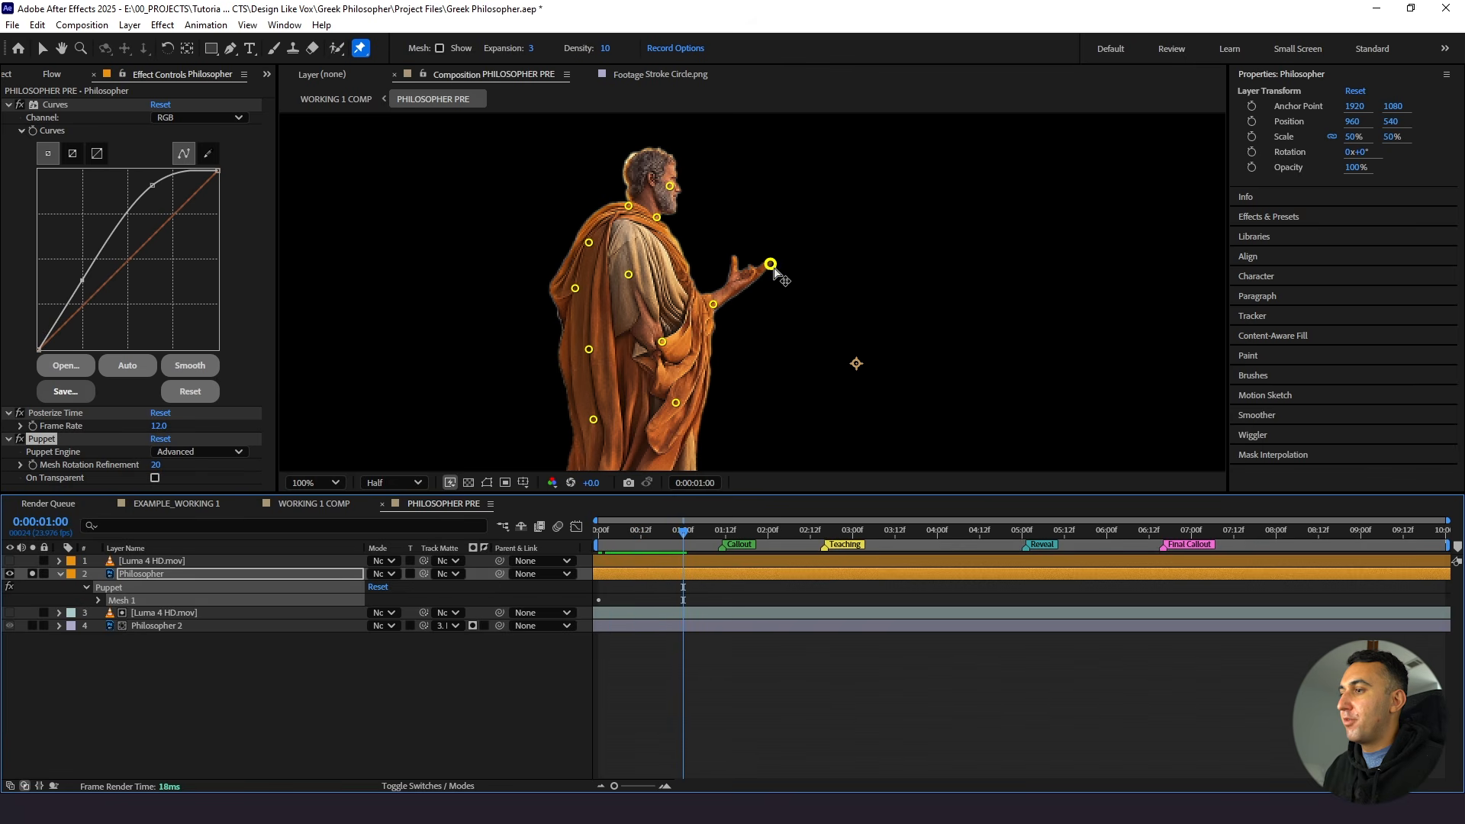
Lower the fingertip pin and raise the face pin slightly at 0:00:01:00, and reveal the pins' Position keyframes
drag(771, 265, 775, 279)
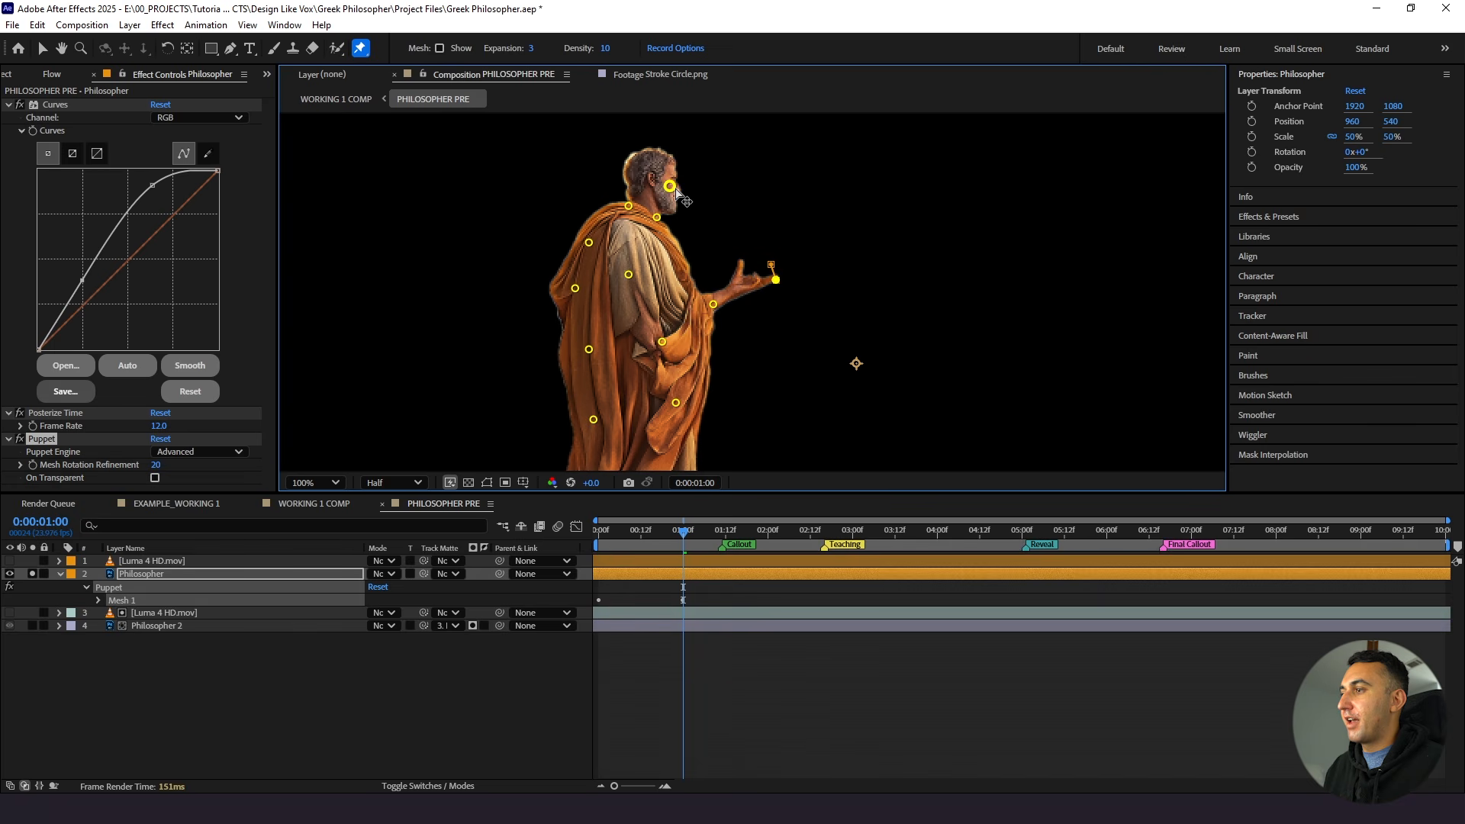
drag(675, 187, 676, 186)
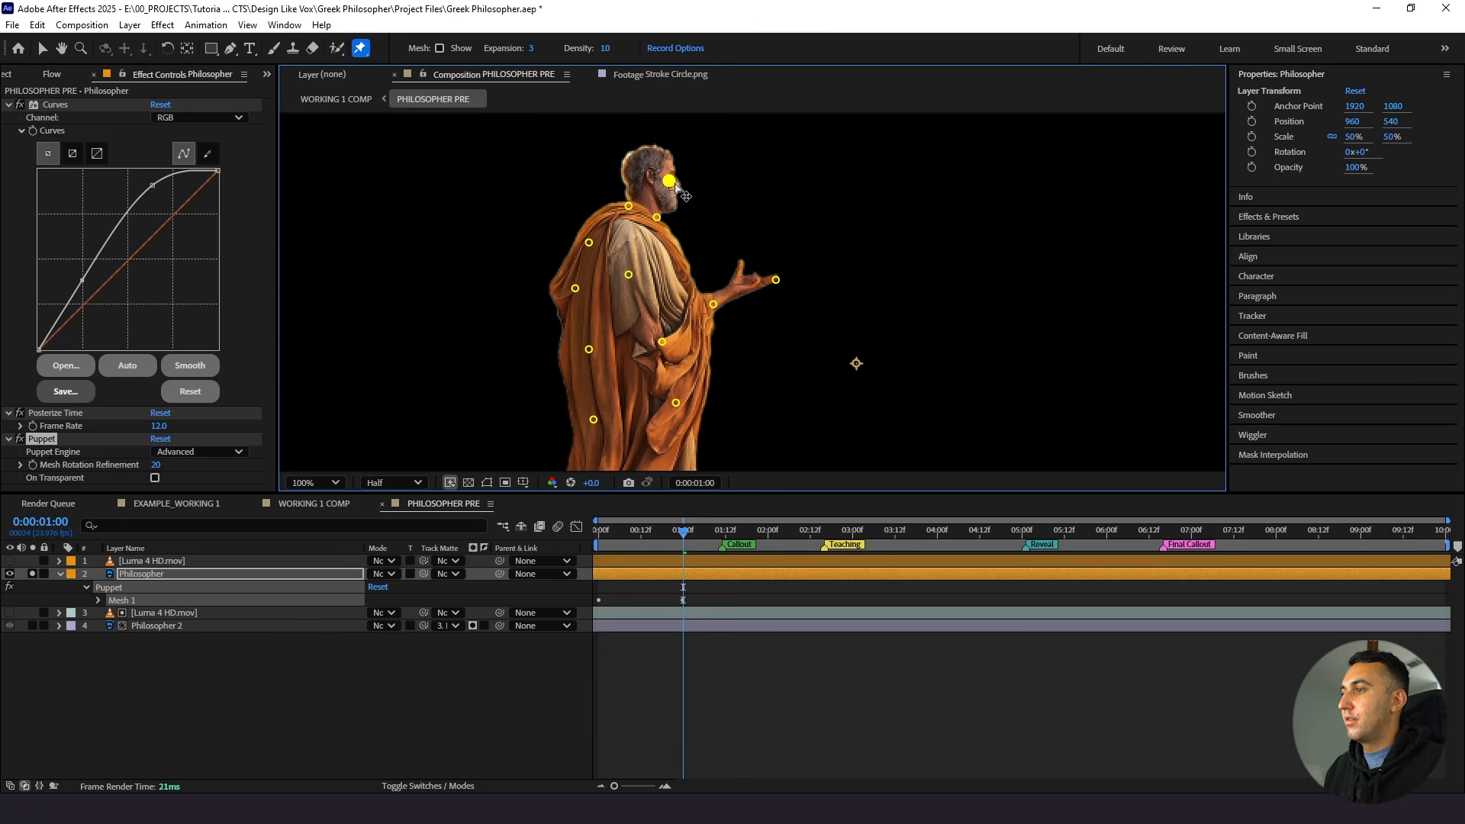
key(u)
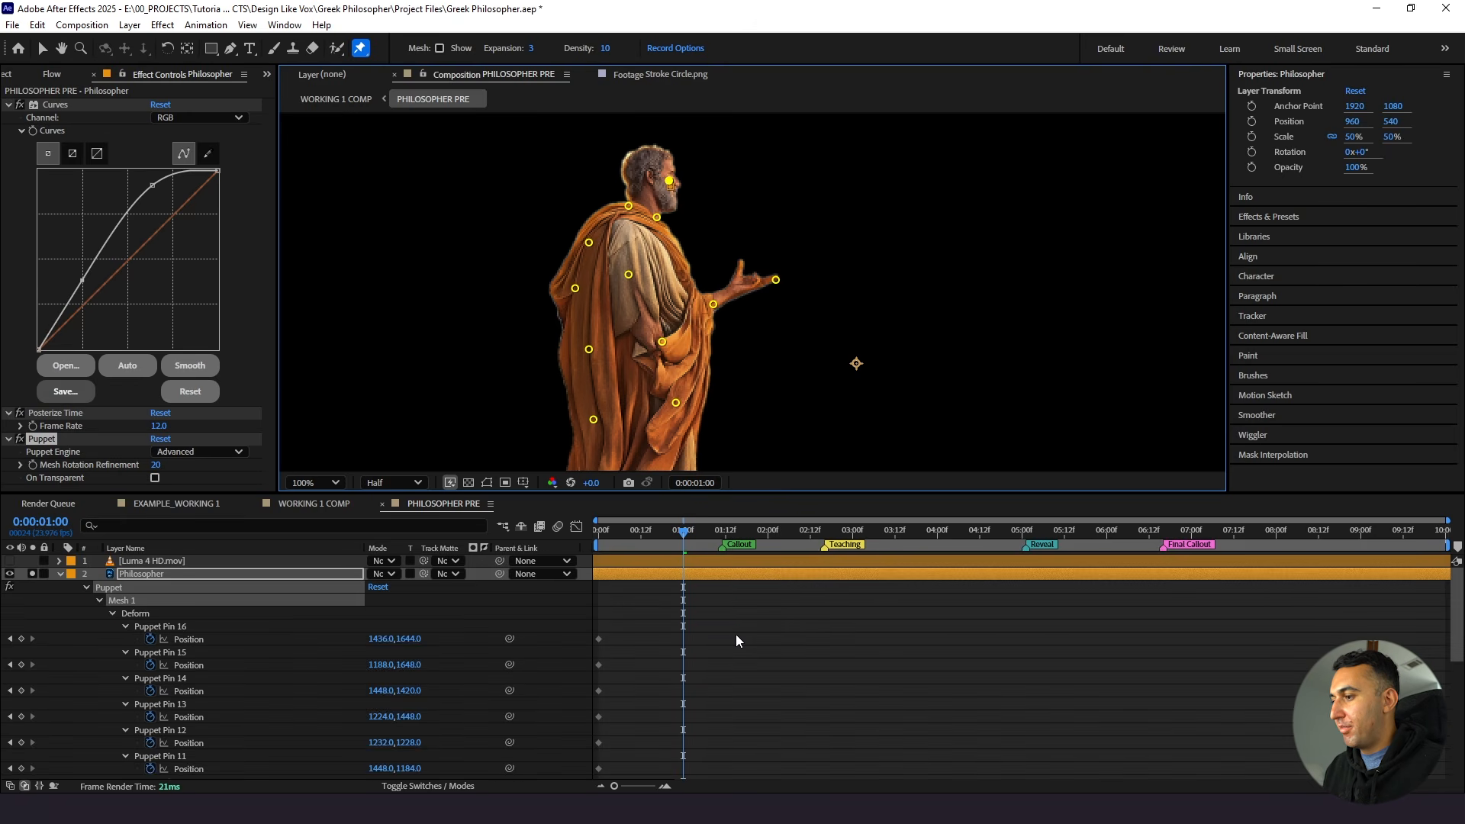
scroll(736, 641, down, 6)
Copy the first Position keyframes of Puppet Pin 5 and Puppet Pin 1 and paste them at 0:00:02:00
click(715, 653)
drag(699, 535, 761, 550)
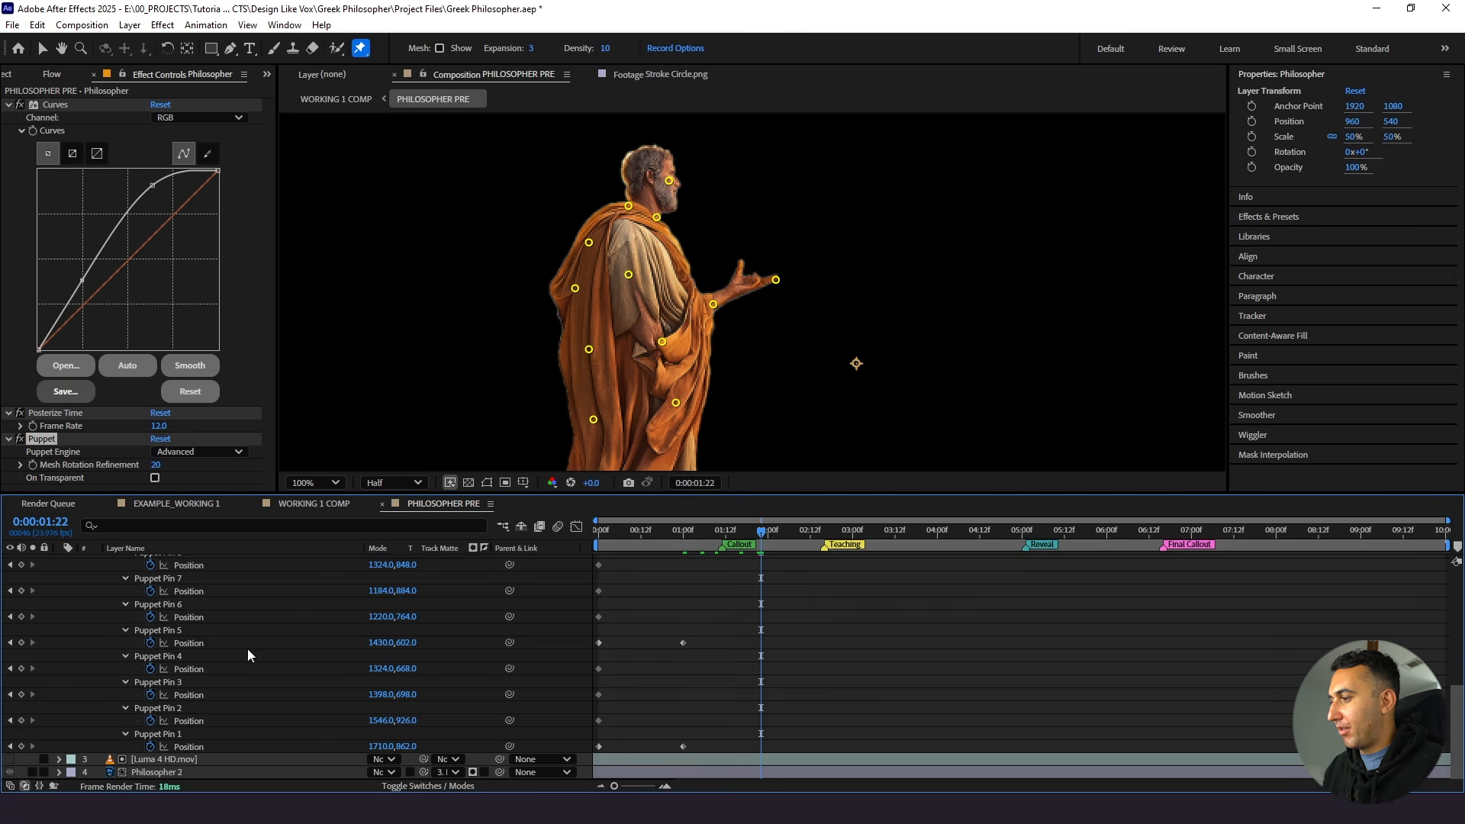
click(172, 633)
click(160, 734)
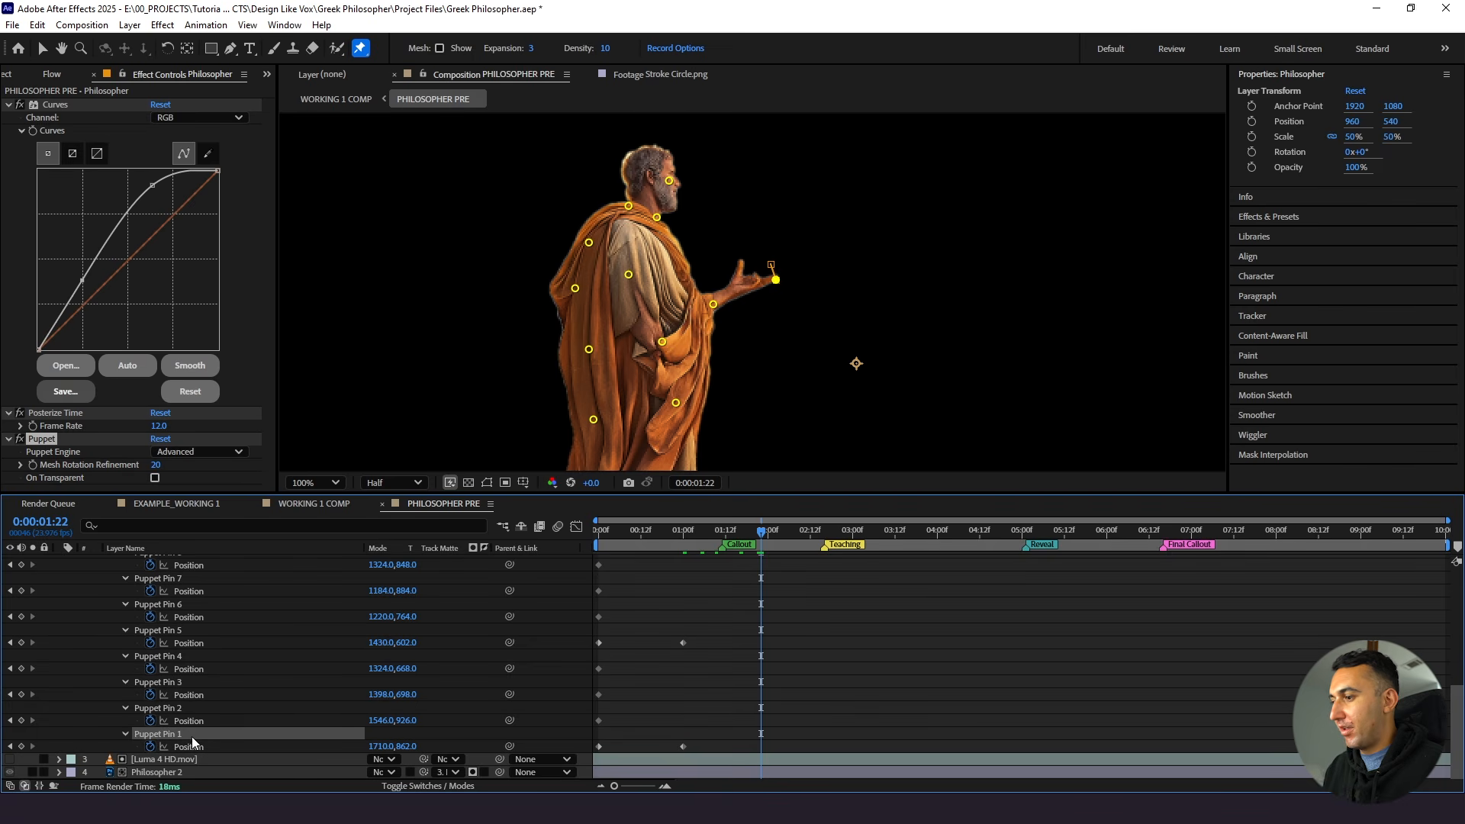
key(v)
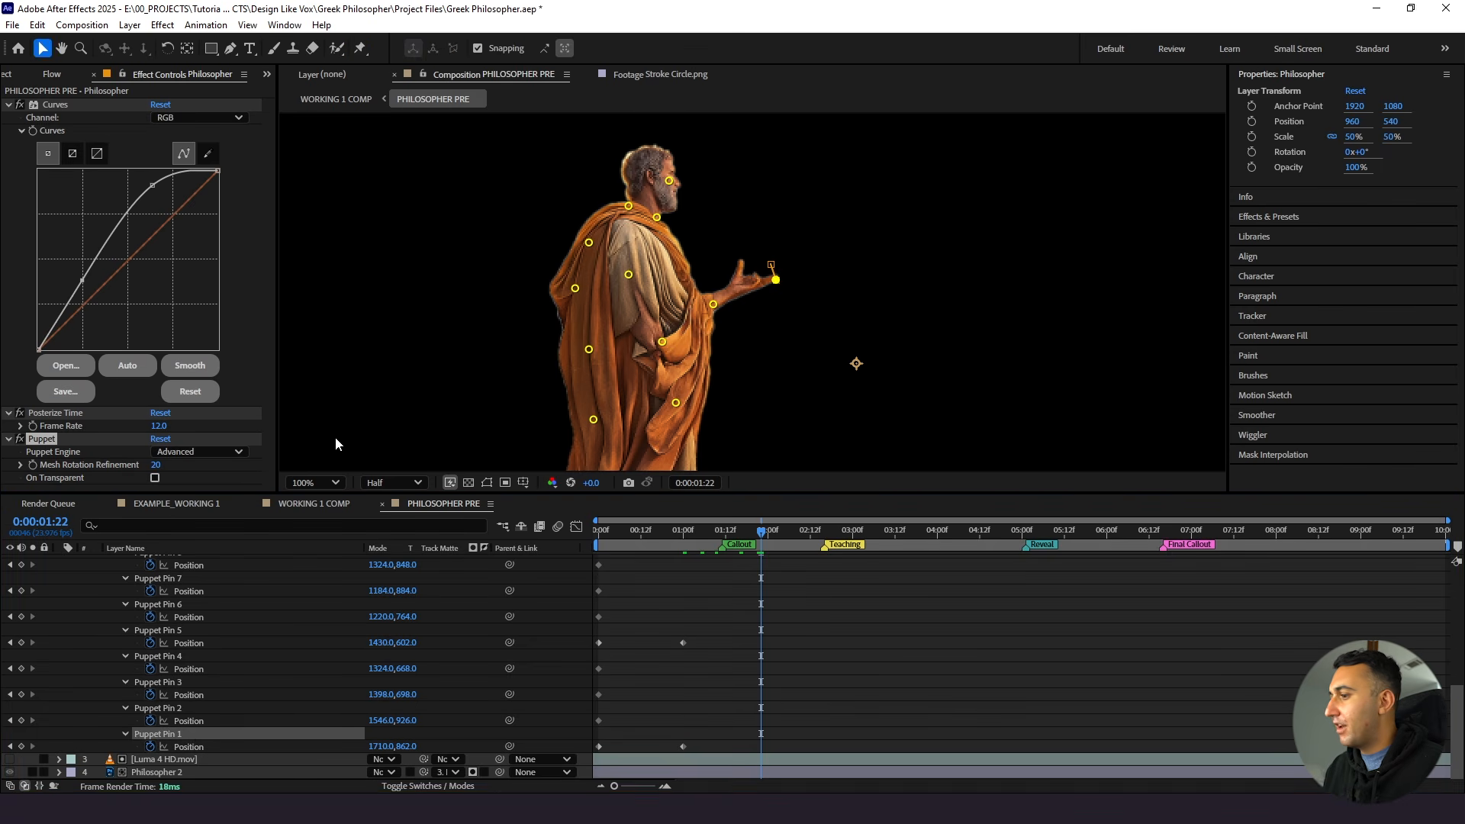
mouse_move(750, 534)
mouse_down()
mouse_move(785, 546)
mouse_move(766, 547)
mouse_up()
click(599, 642)
key(ctrl+c)
key(ctrl+v)
click(598, 746)
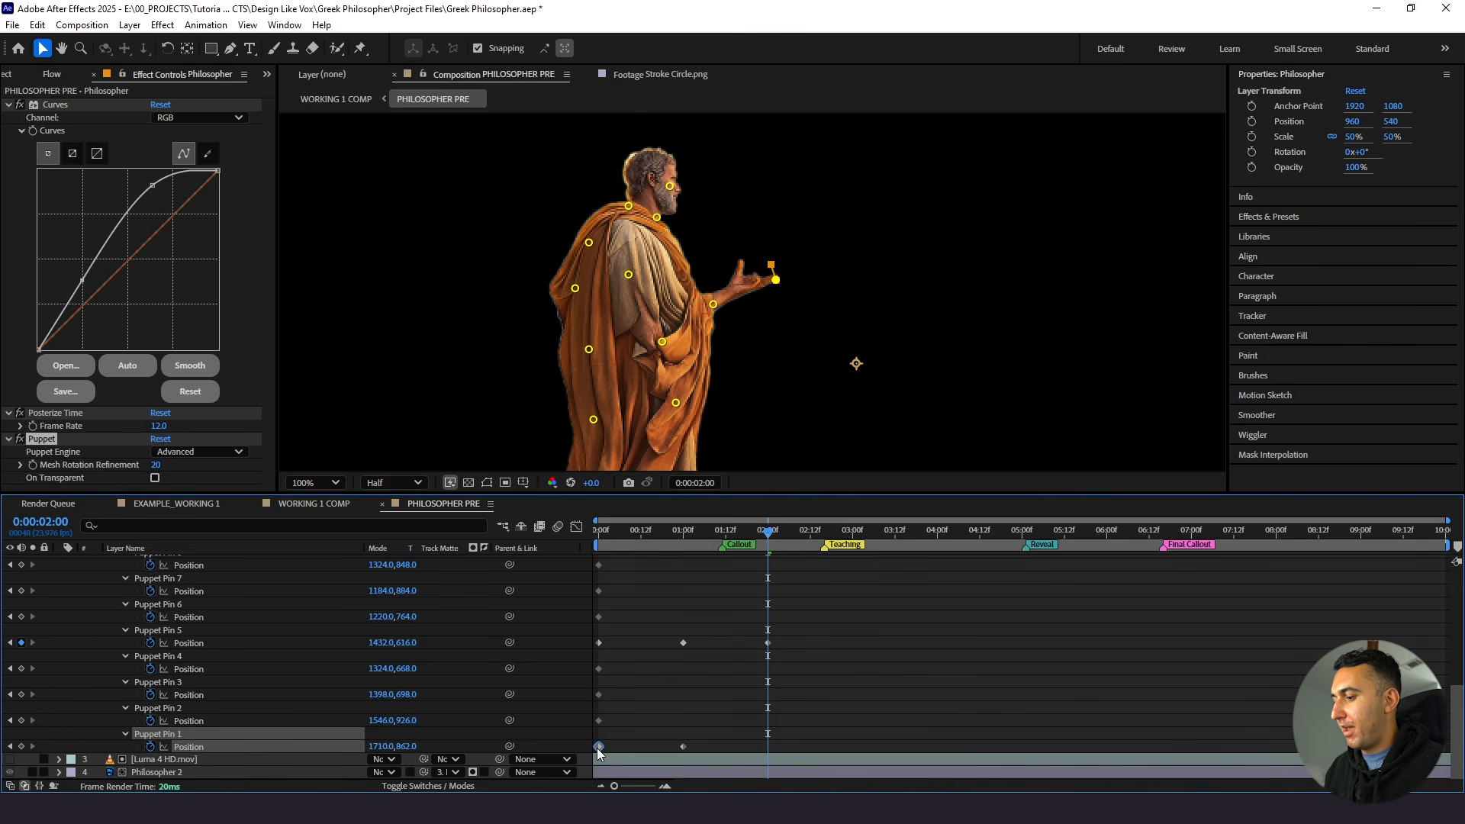
key(ctrl+c)
key(ctrl+v)
Play back the philosopher's head and hand movement from the start of the composition
drag(647, 530, 552, 561)
key(space)
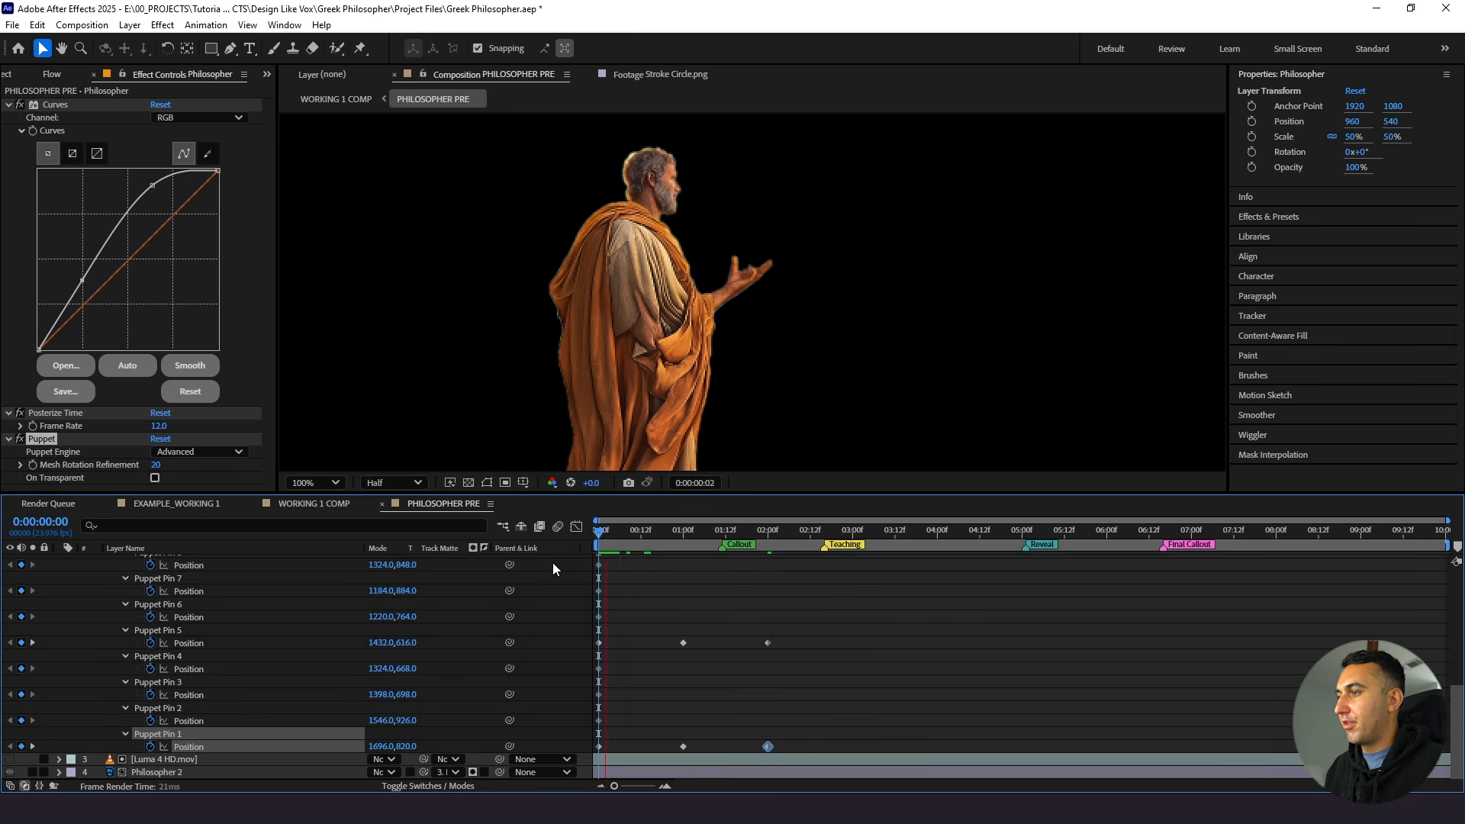
drag(719, 531, 655, 553)
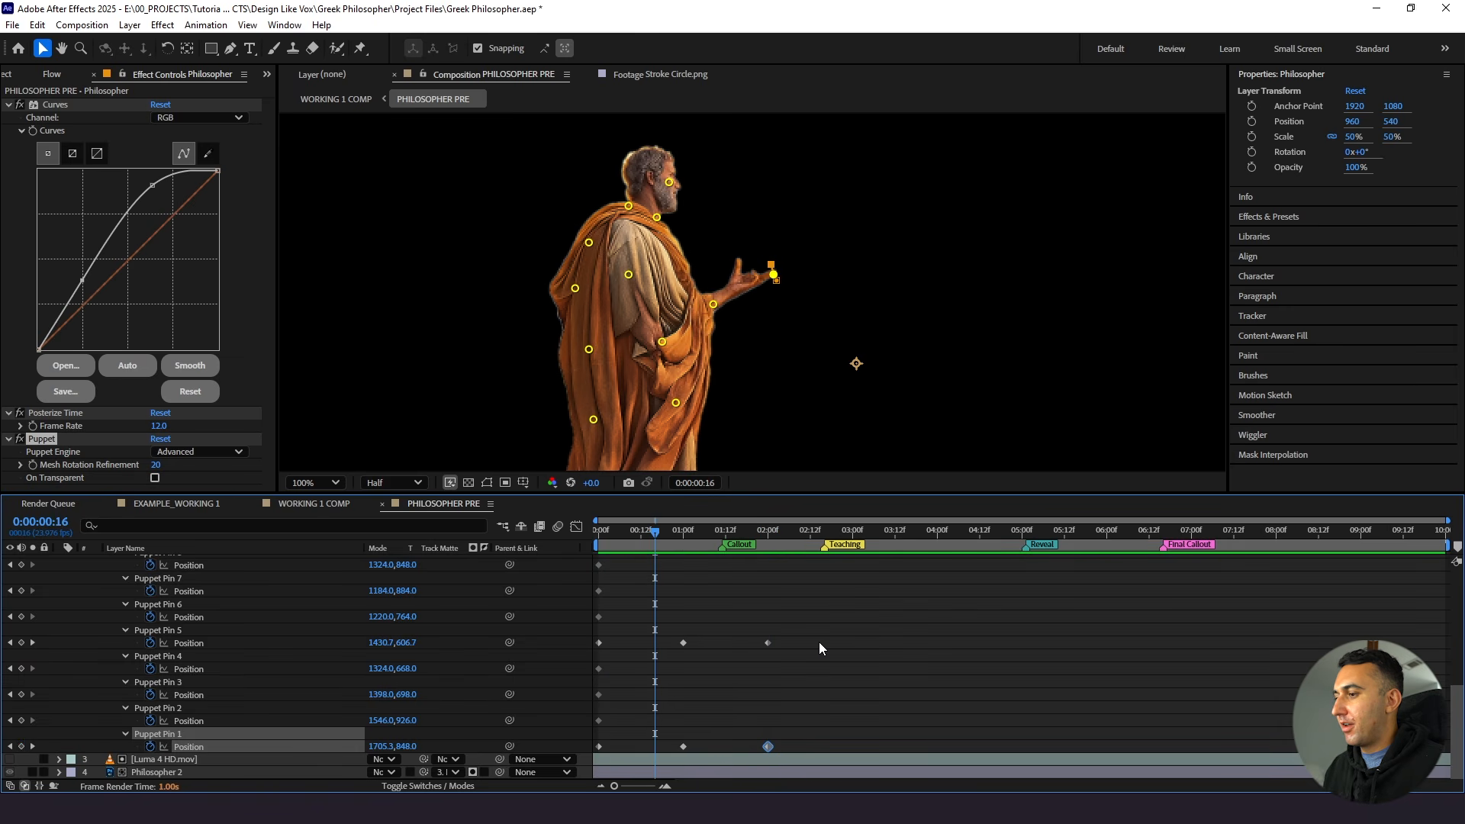
Move the middle Position keyframes of Puppet Pin 5 and Puppet Pin 1 to 0:00:02:00, shifting the last keyframes later
mouse_move(802, 634)
mouse_down()
mouse_move(673, 647)
mouse_move(820, 643)
mouse_up()
drag(803, 542, 768, 553)
drag(821, 644, 768, 645)
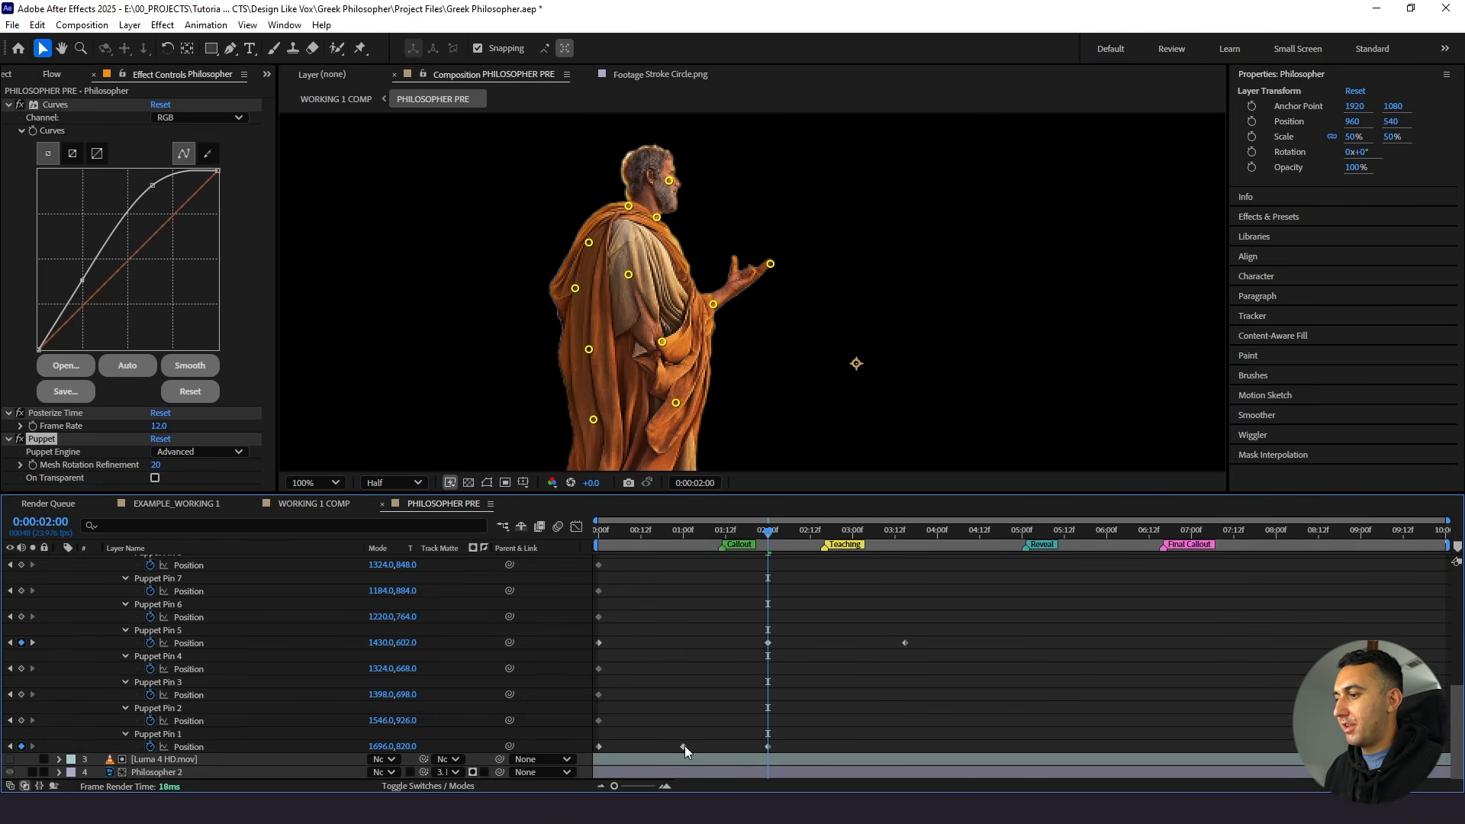
drag(768, 746, 1029, 747)
click(683, 747)
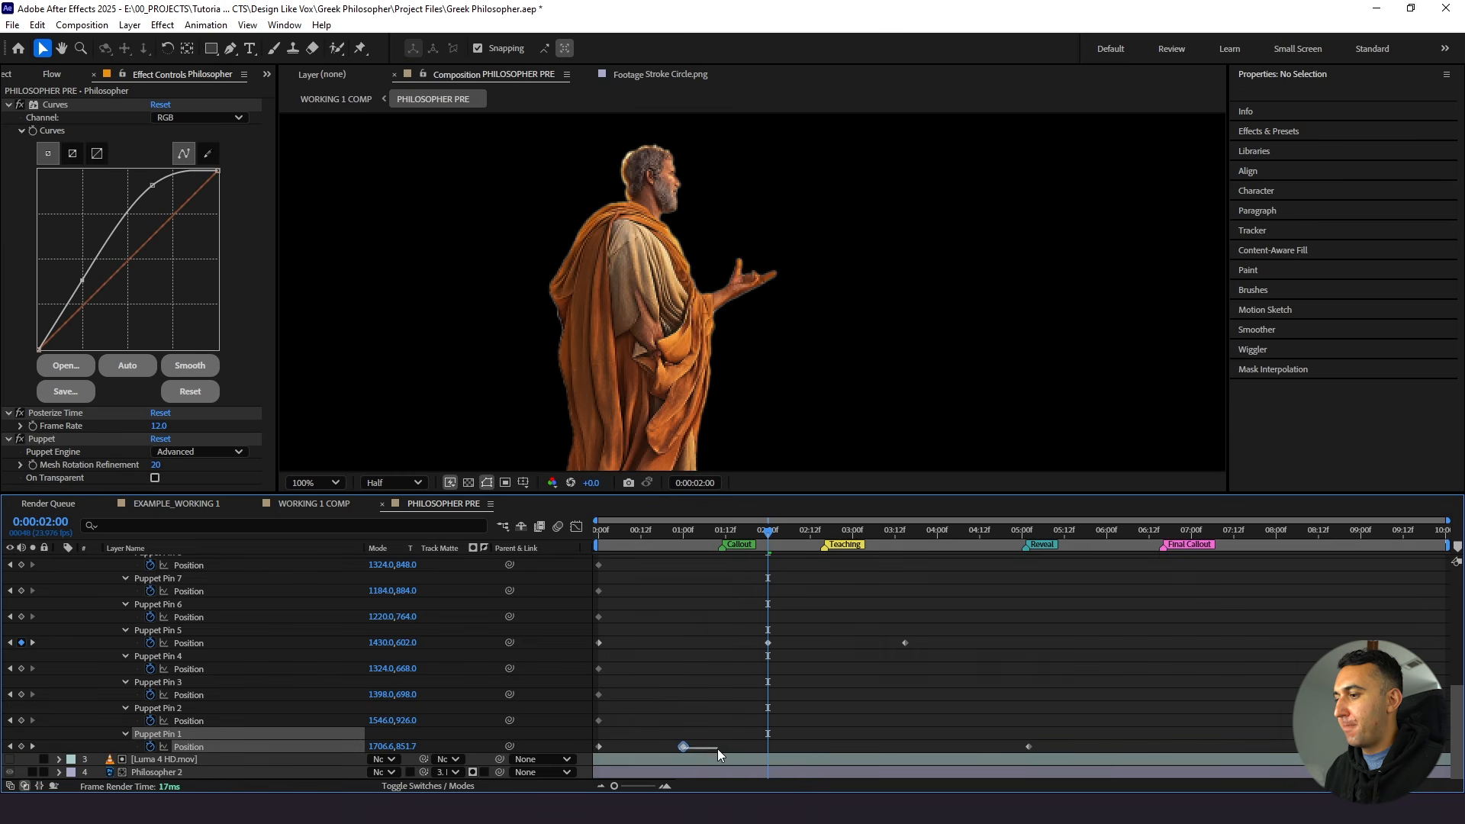
drag(682, 746, 768, 747)
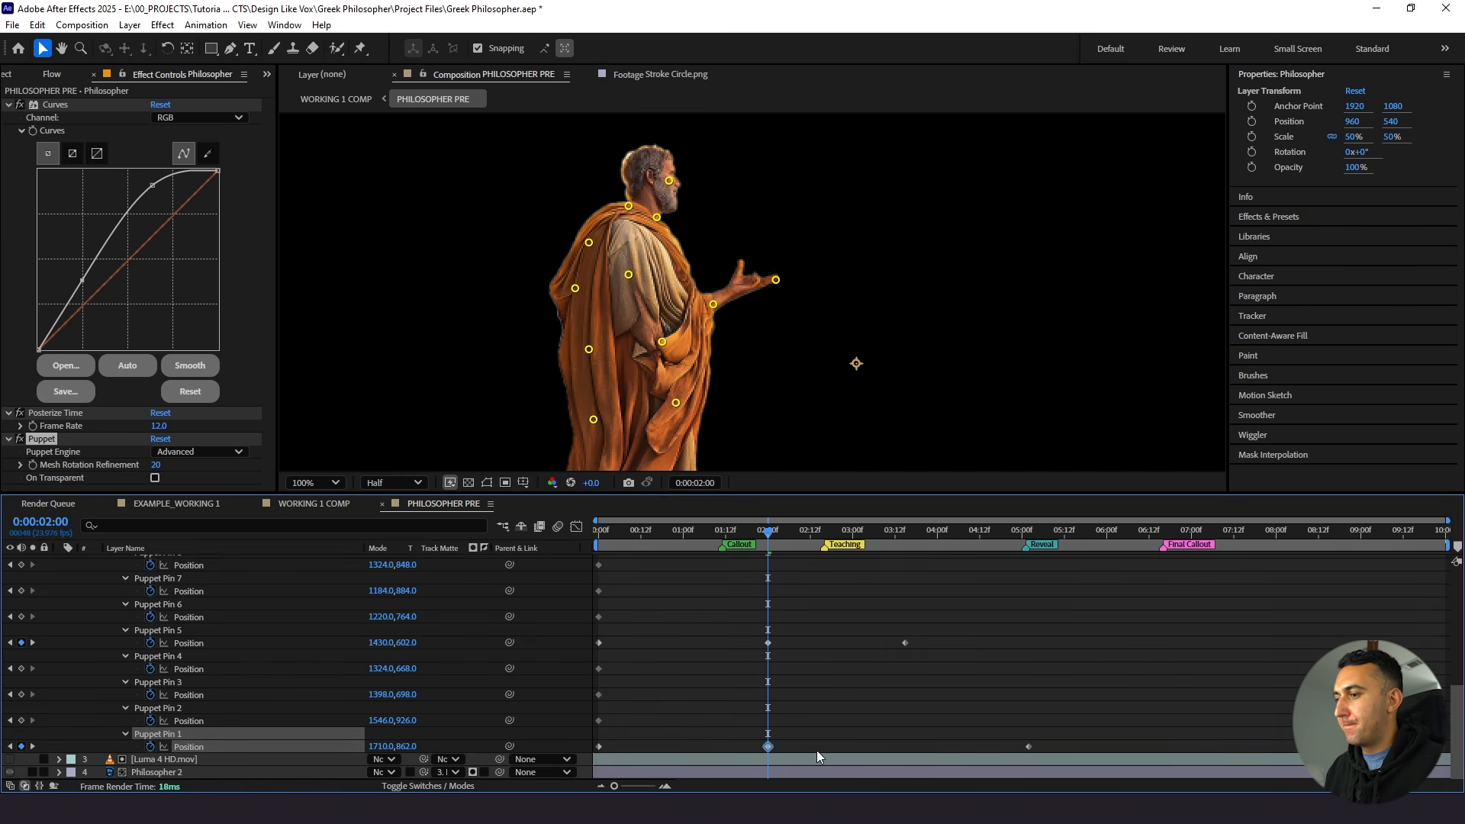
Align the last Position keyframes of Puppet Pin 5 and Puppet Pin 1 at 0:00:04:00 and preview the slower motion
click(816, 749)
drag(940, 545, 937, 545)
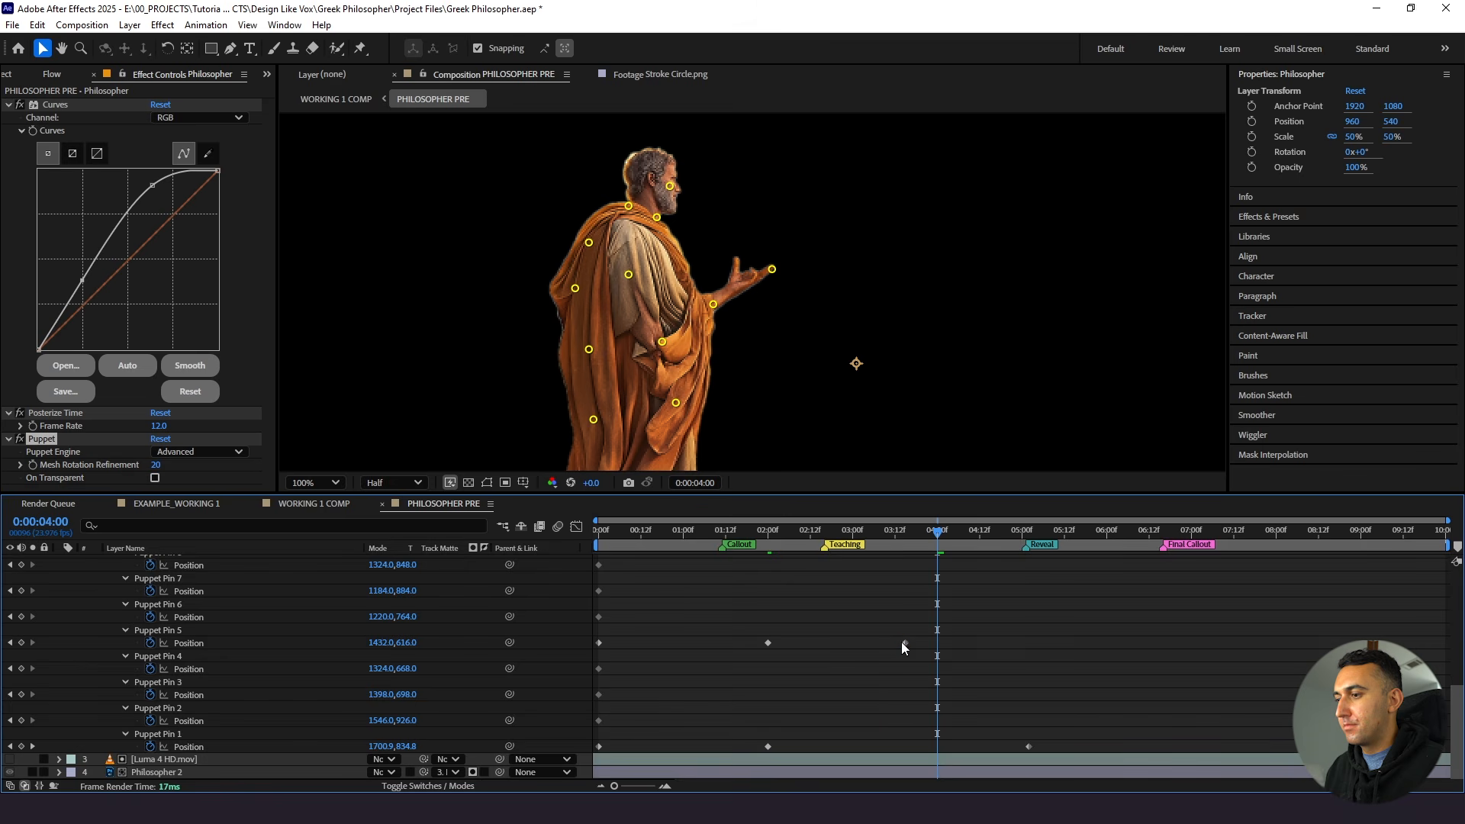
drag(904, 643, 936, 643)
drag(1028, 746, 940, 744)
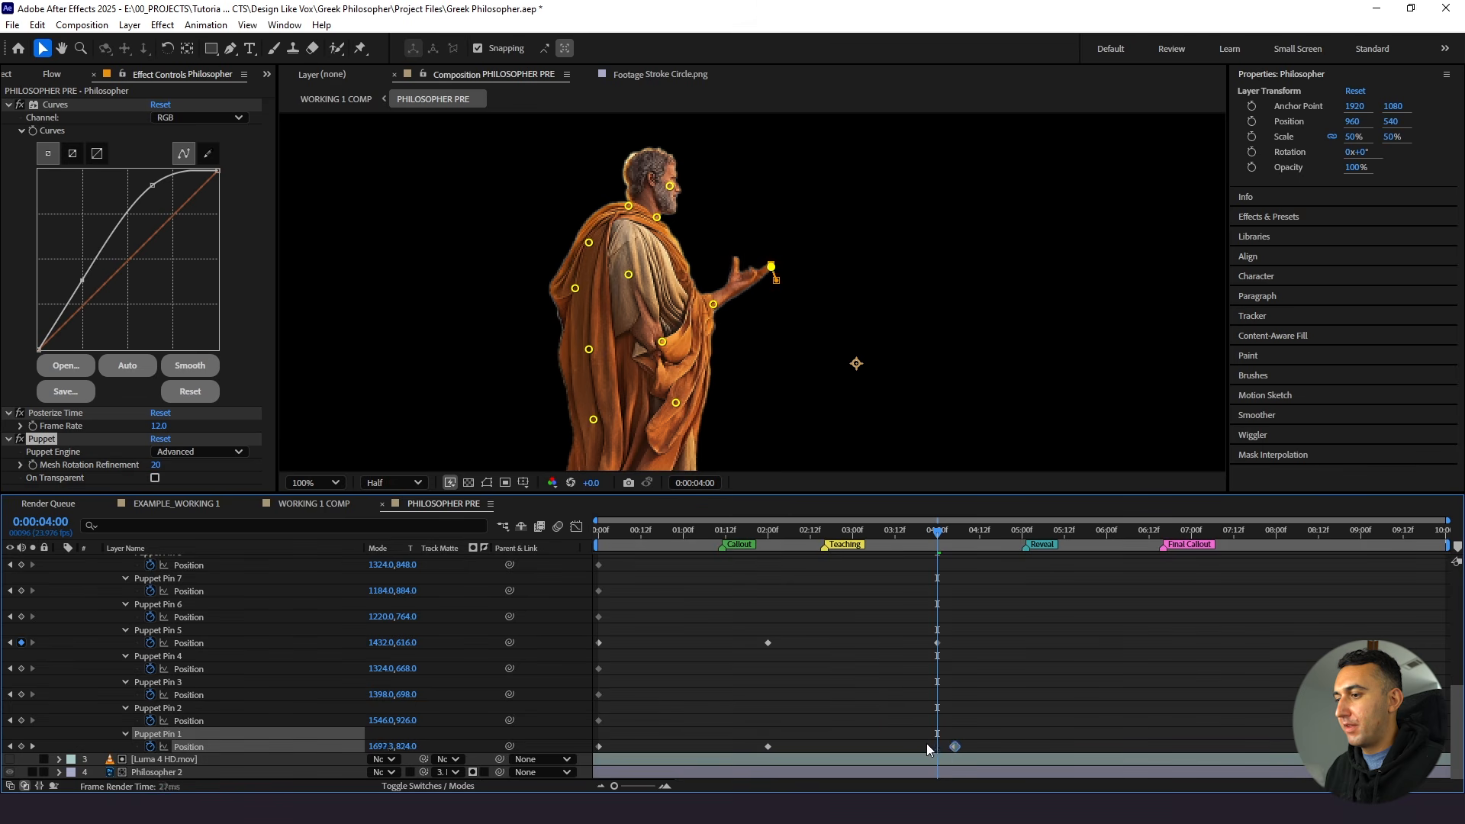
click(979, 730)
drag(607, 534, 537, 551)
key(space)
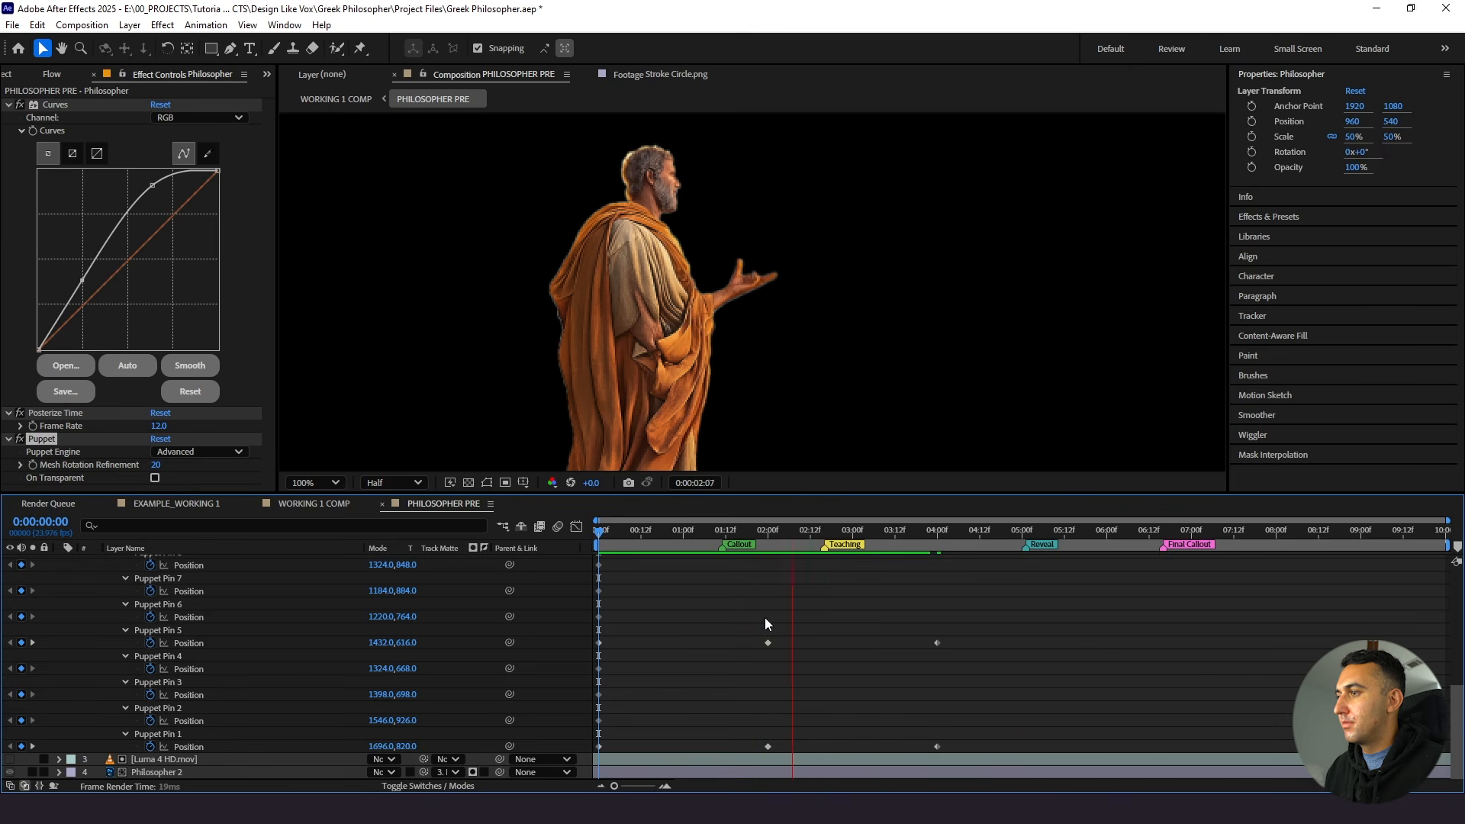
Apply Easy Ease to all Position keyframes of Puppet Pin 5 and Puppet Pin 1
click(223, 642)
shift+click(200, 744)
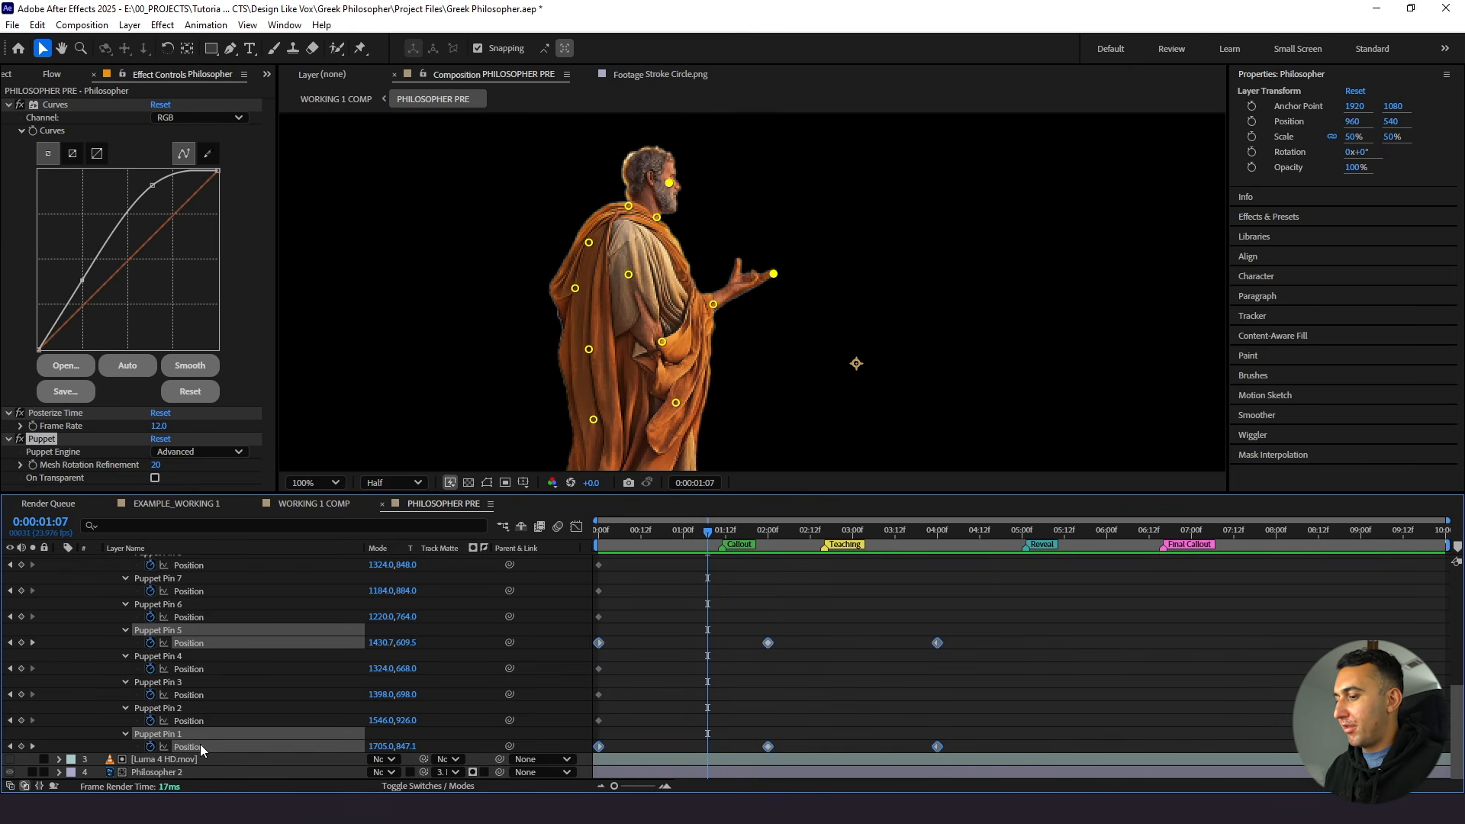
key(F9)
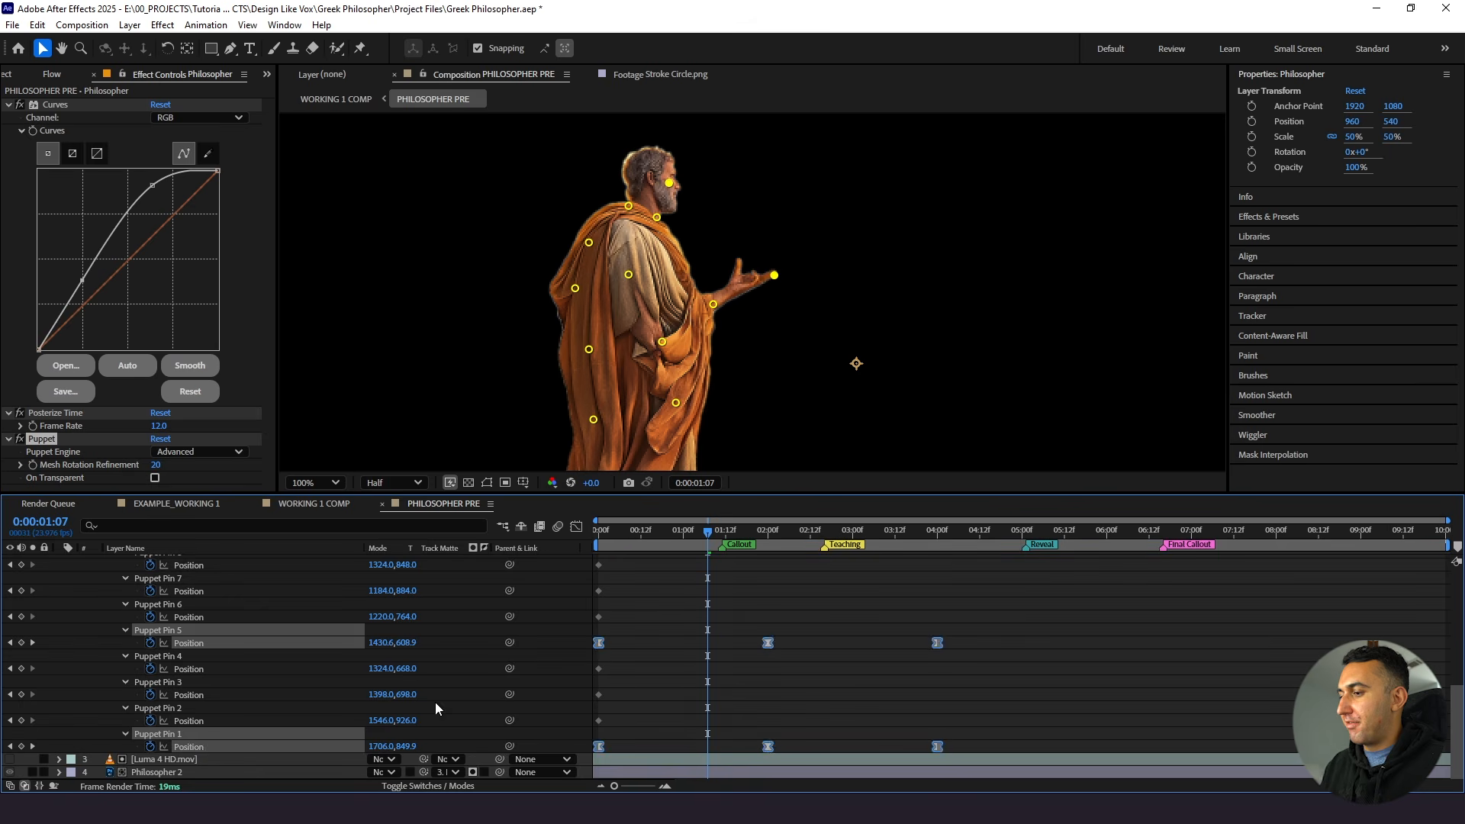
click(634, 676)
Add a loopOut() expression to the Position of Puppet Pin 5
drag(628, 534, 595, 538)
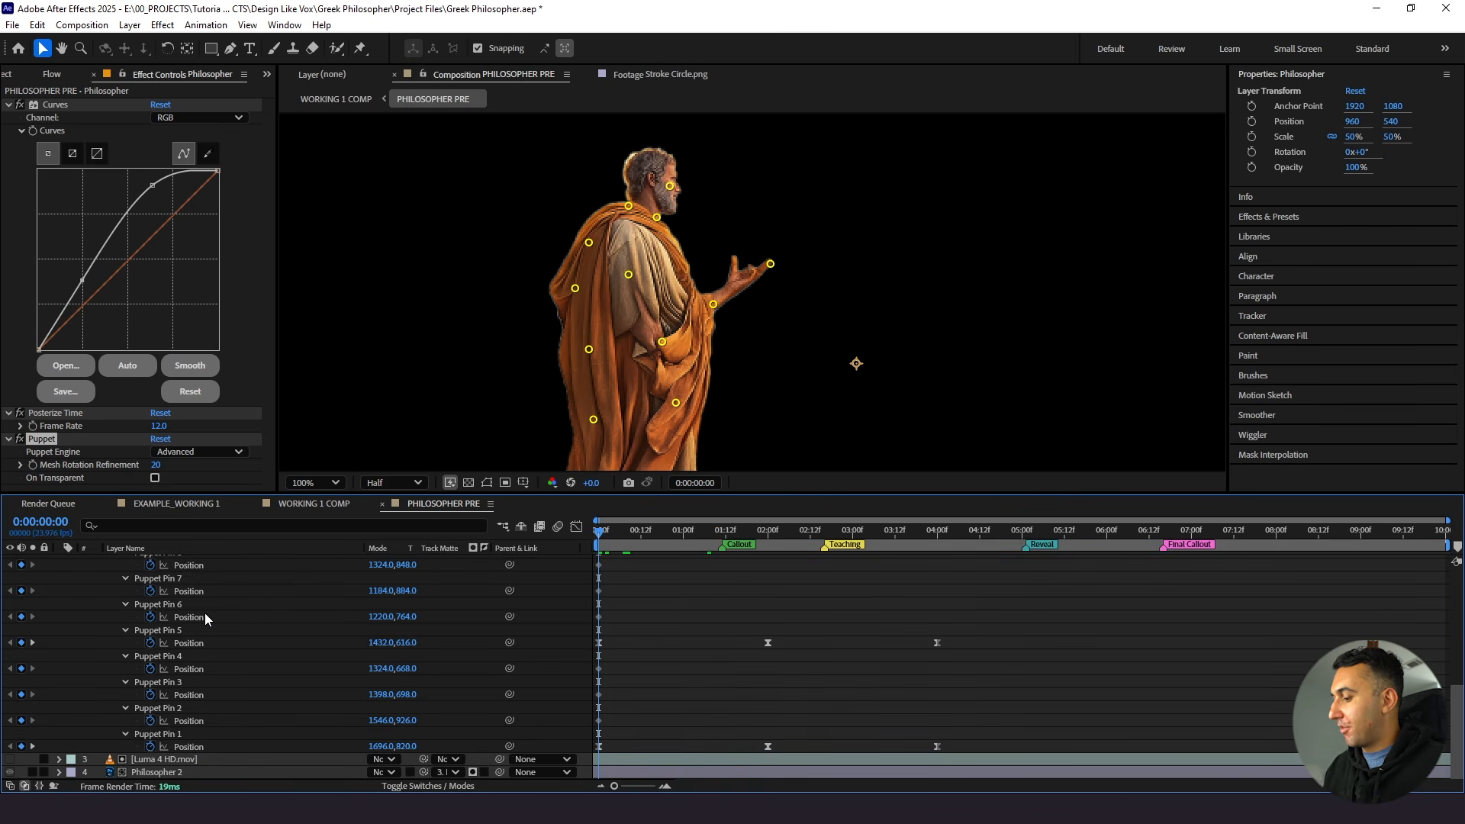
alt+click(151, 644)
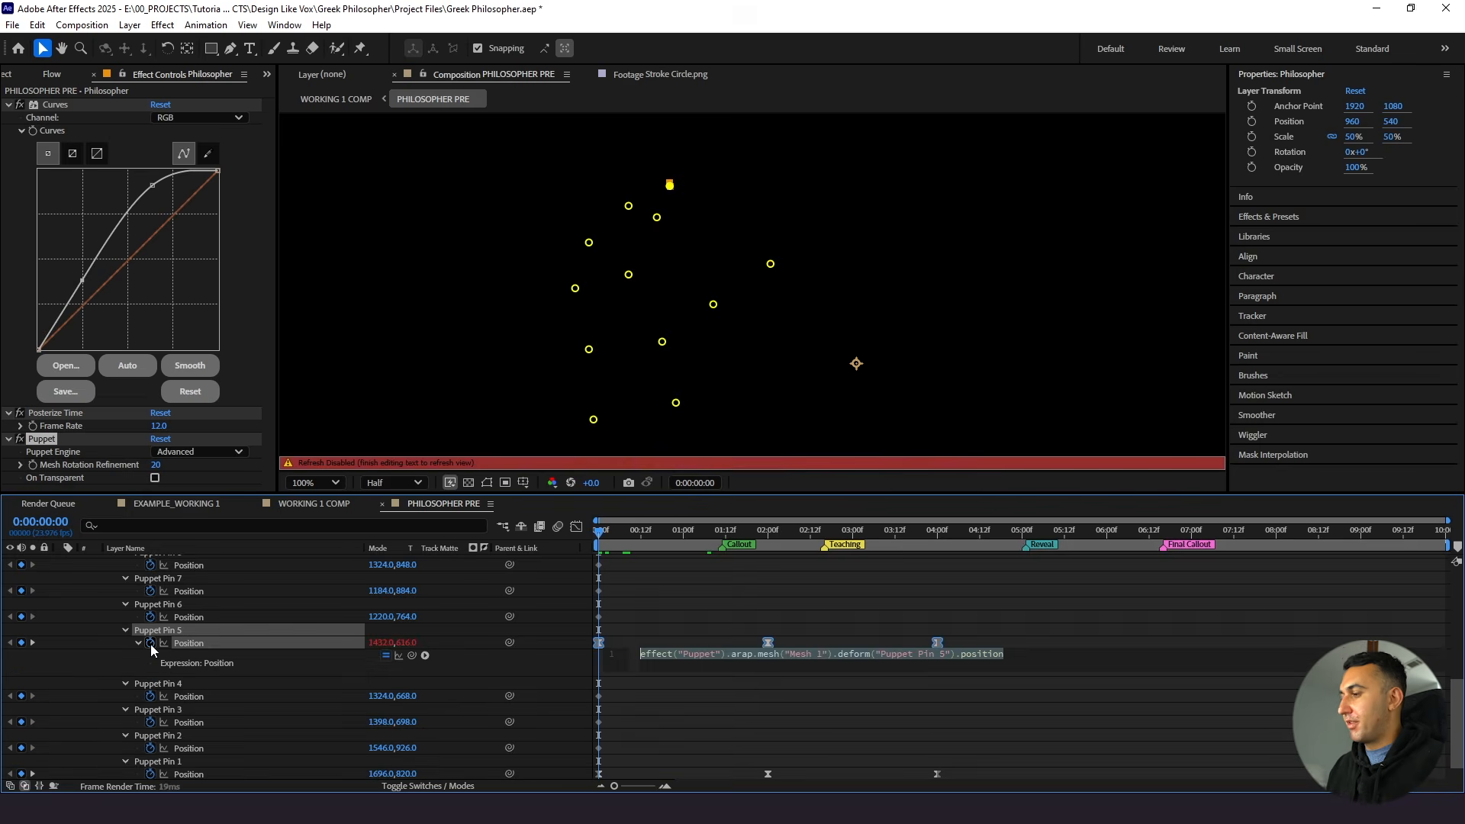
text(loop)
key(Down)
key(Down)
key(Return)
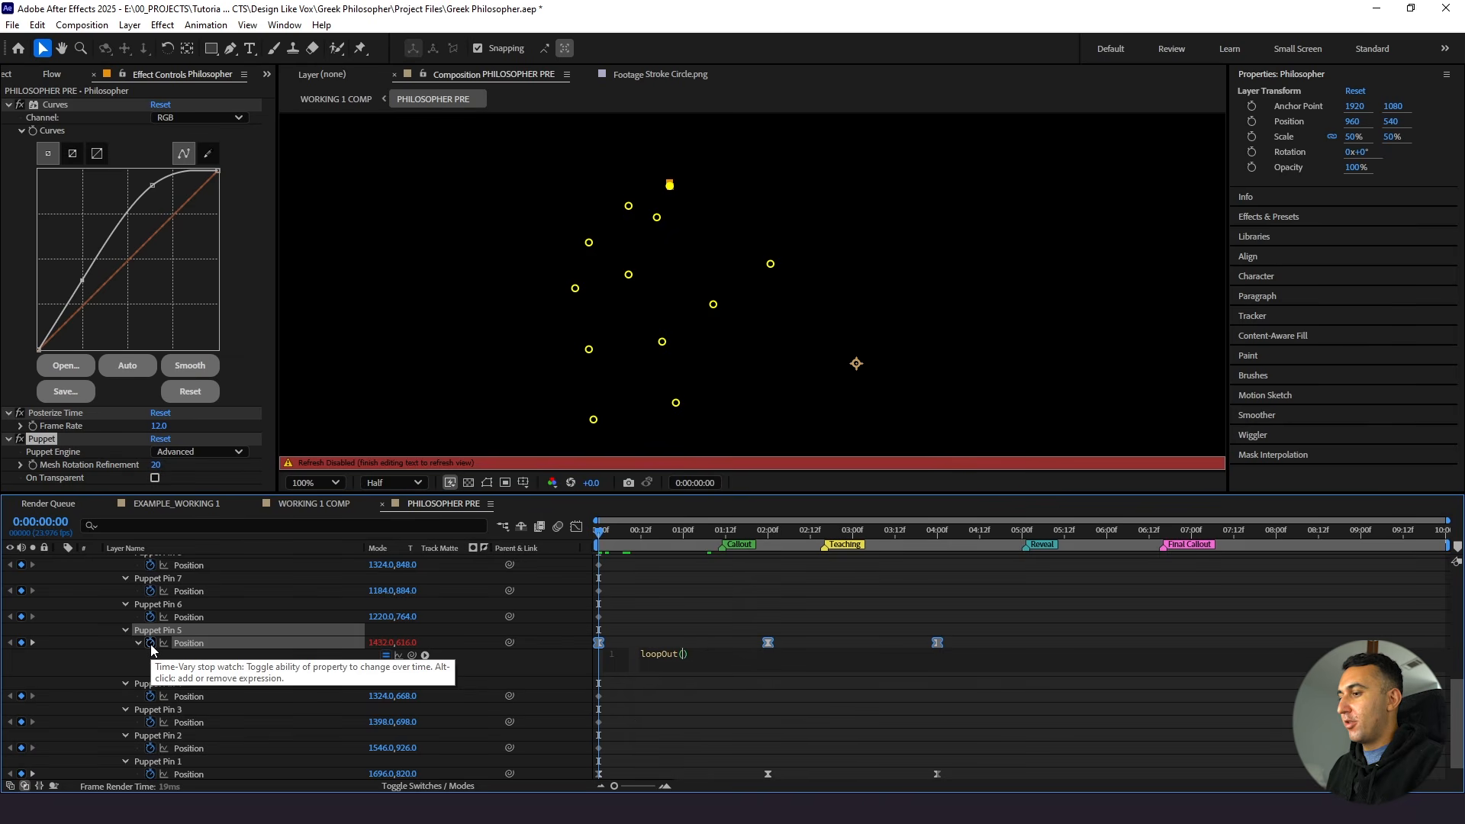
click(666, 711)
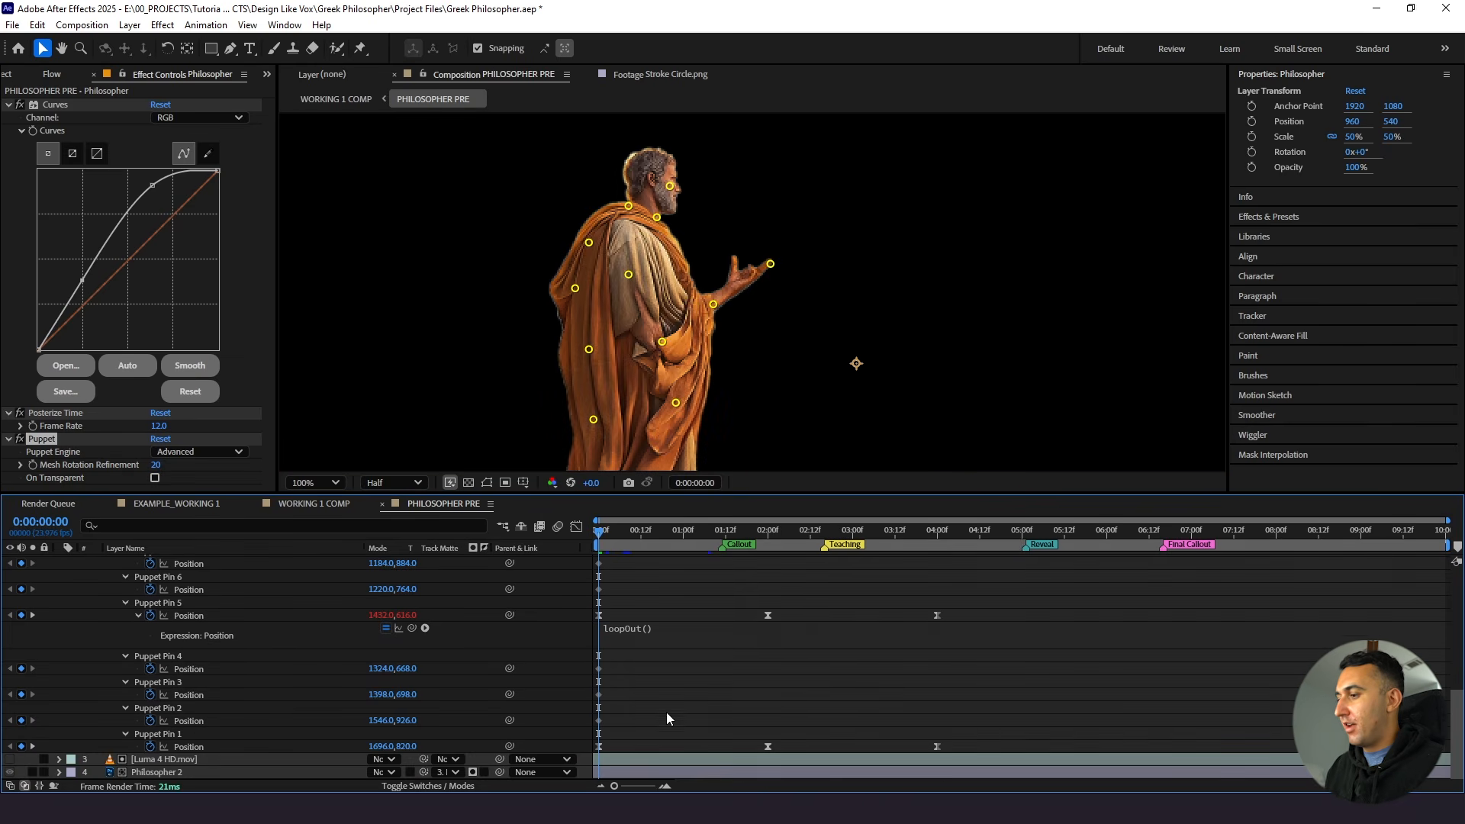
Add a loopOut() expression to the Position of Puppet Pin 1 and preview the looping motion
alt+click(149, 748)
text(loop)
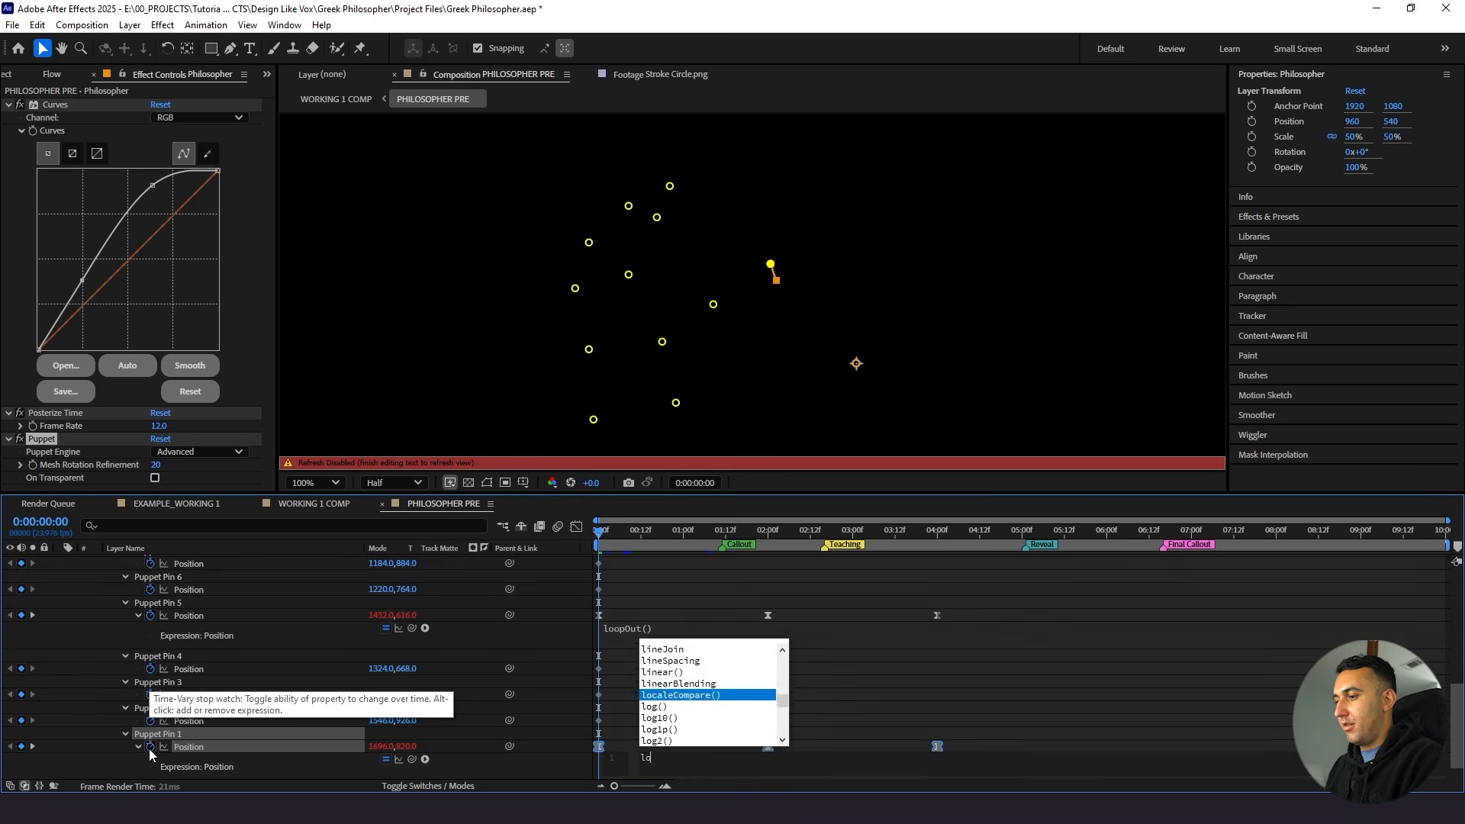
key(Down)
key(Down)
key(Return)
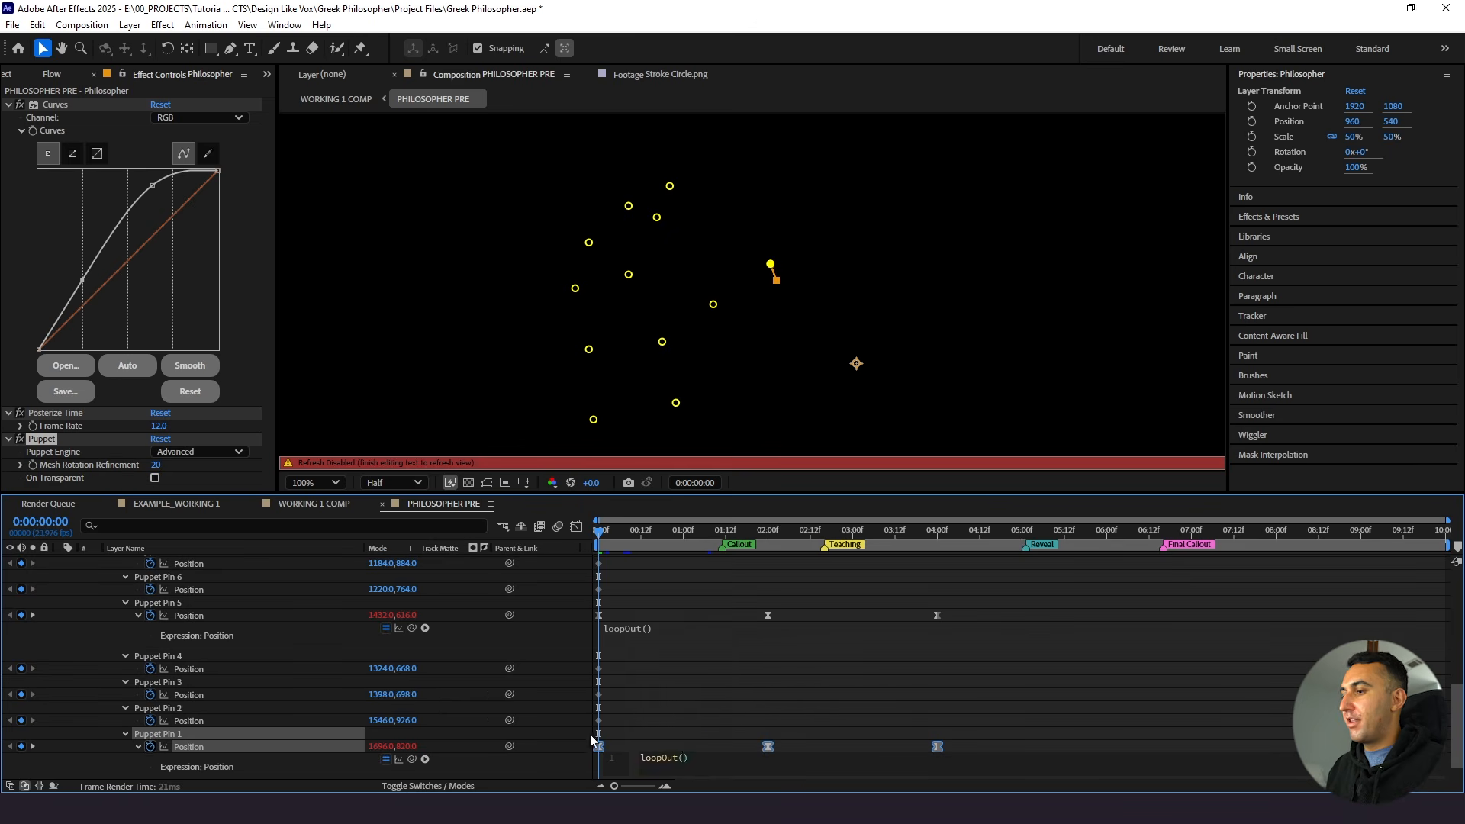
click(679, 696)
key(space)
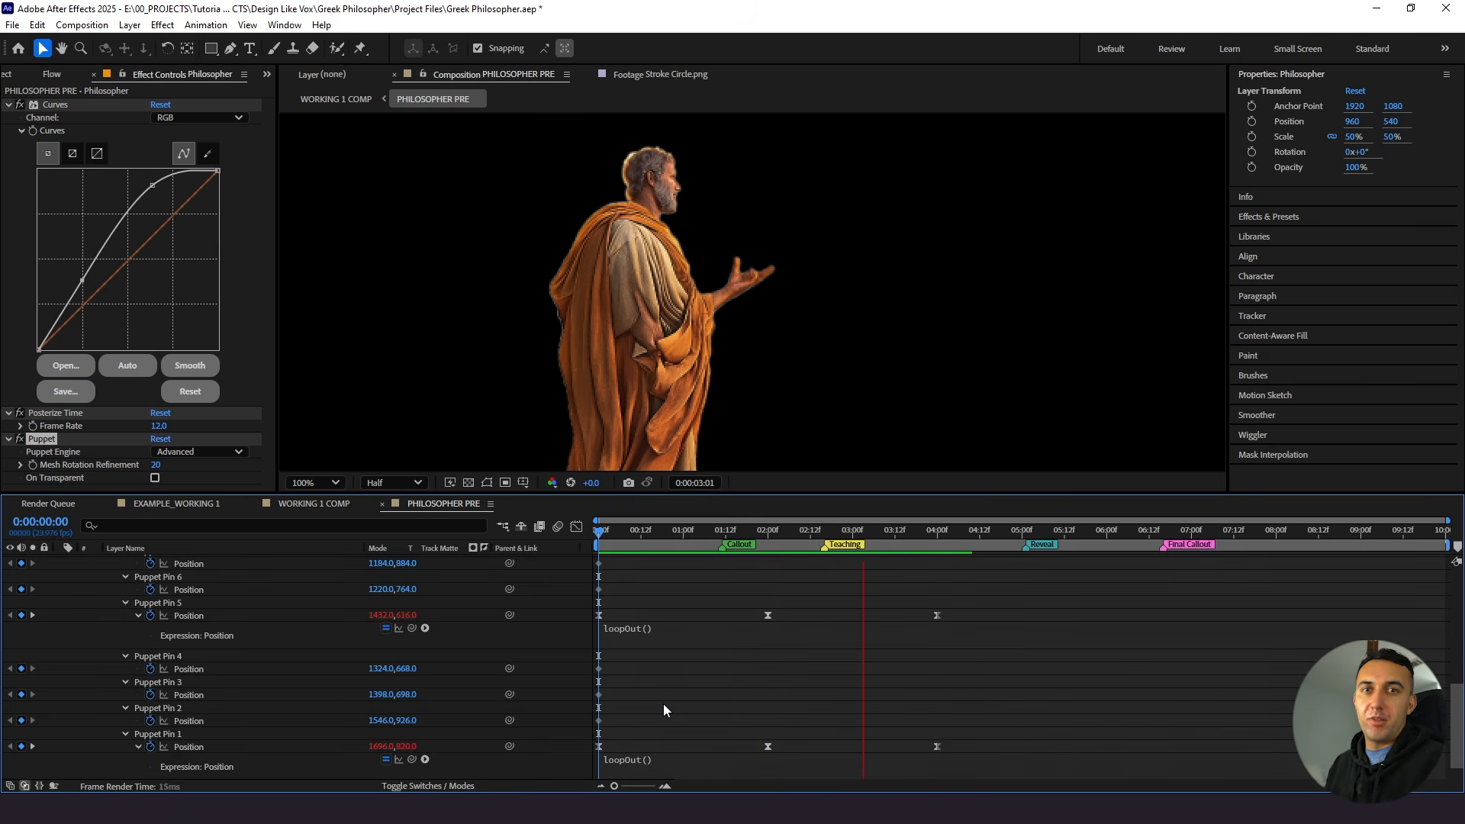
key(space)
Copy the Puppet effect from the Philosopher layer and paste it onto the Philosopher 2 layer
scroll(140, 642, up, 10)
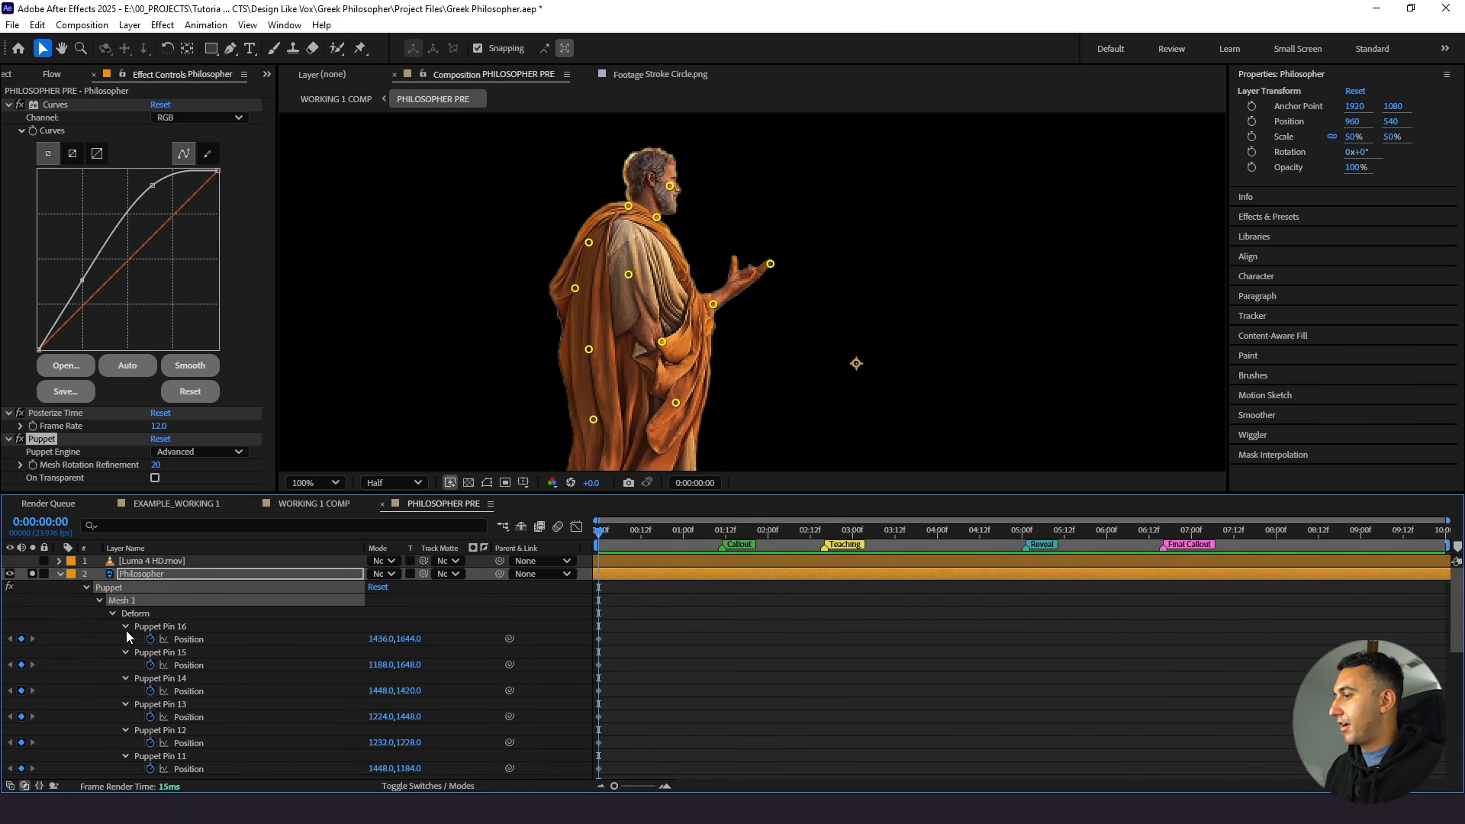
click(87, 588)
click(104, 665)
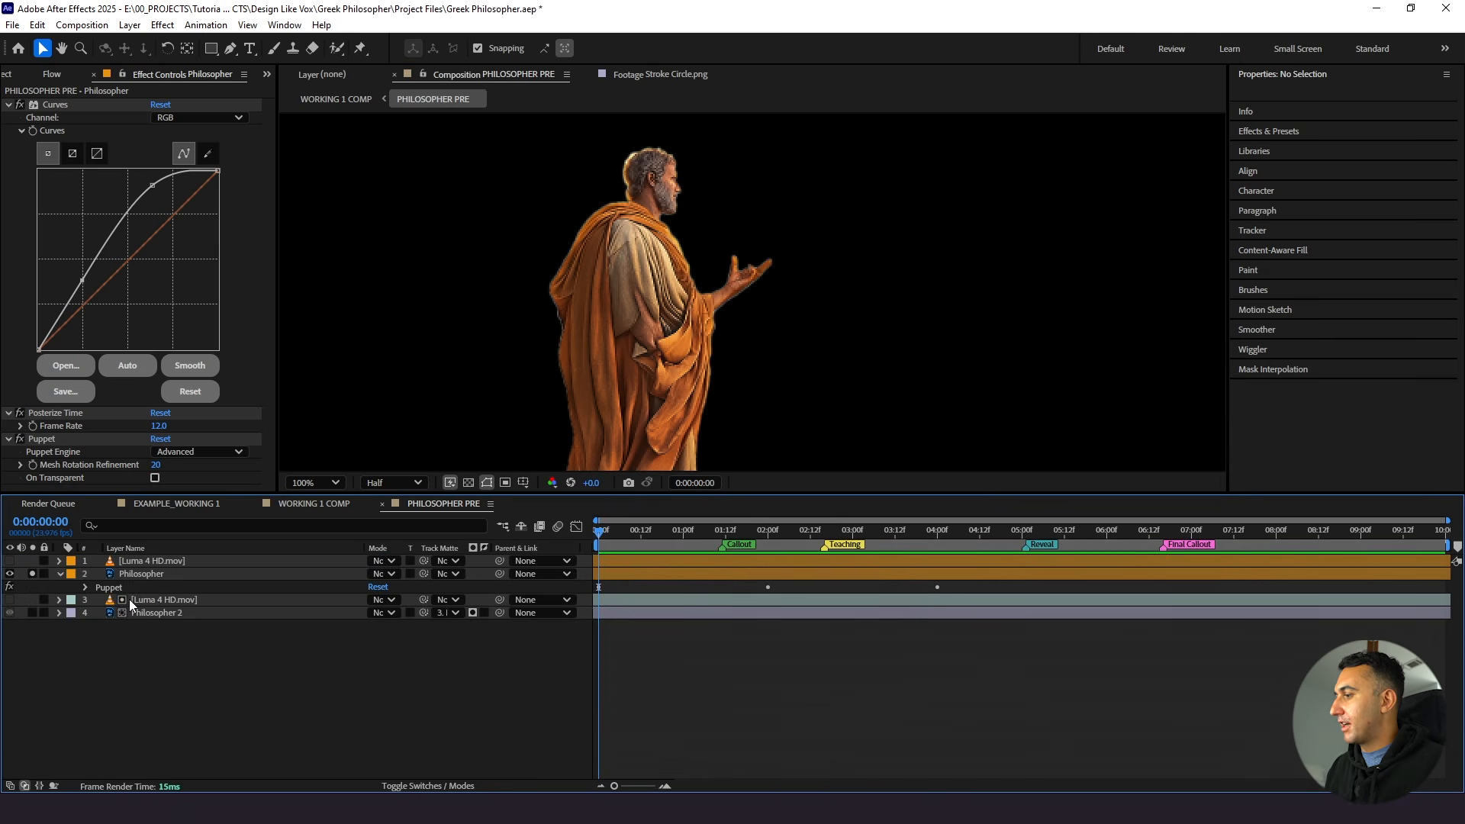
click(61, 574)
click(61, 574)
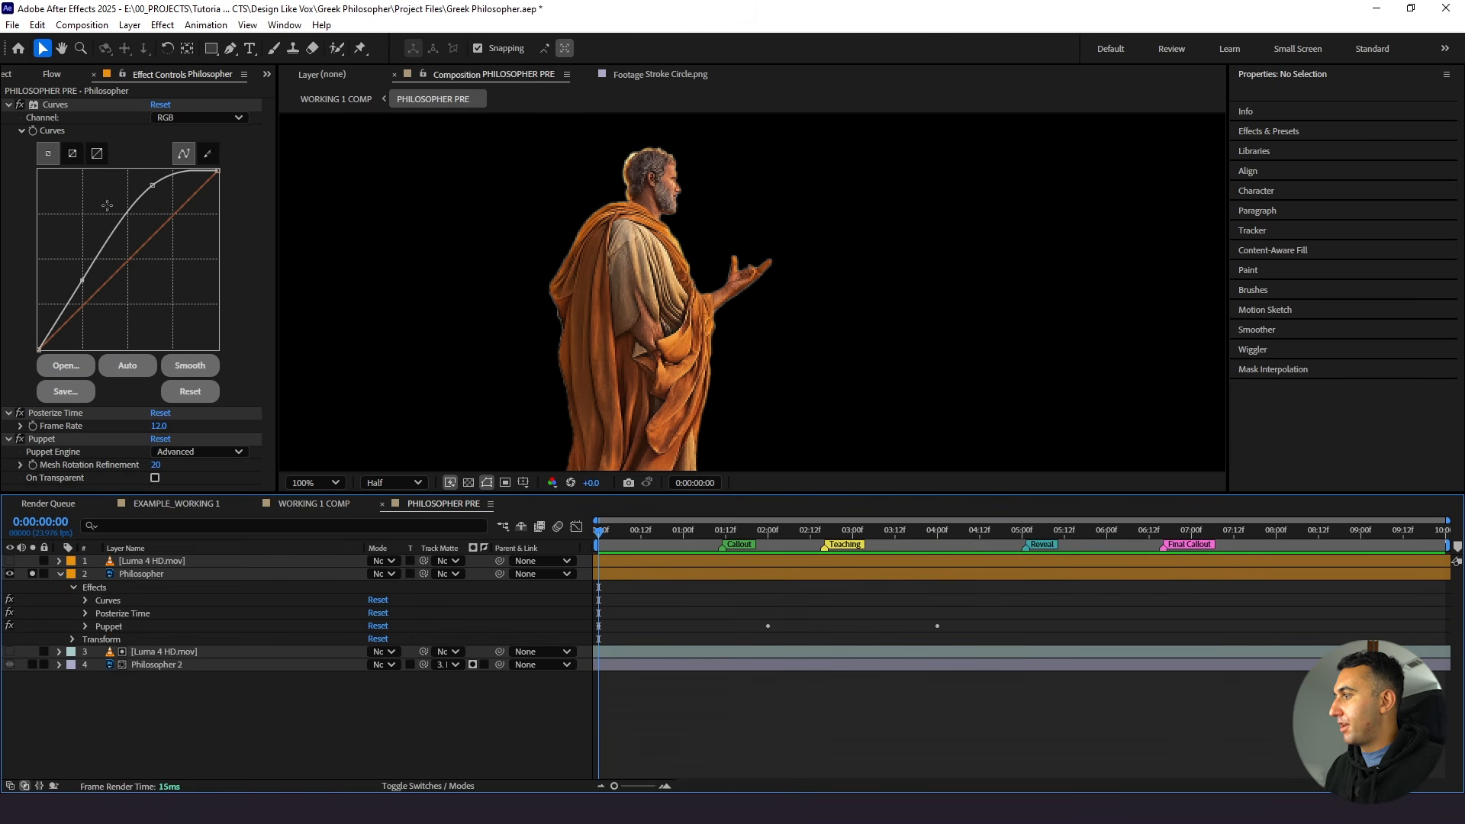
click(125, 625)
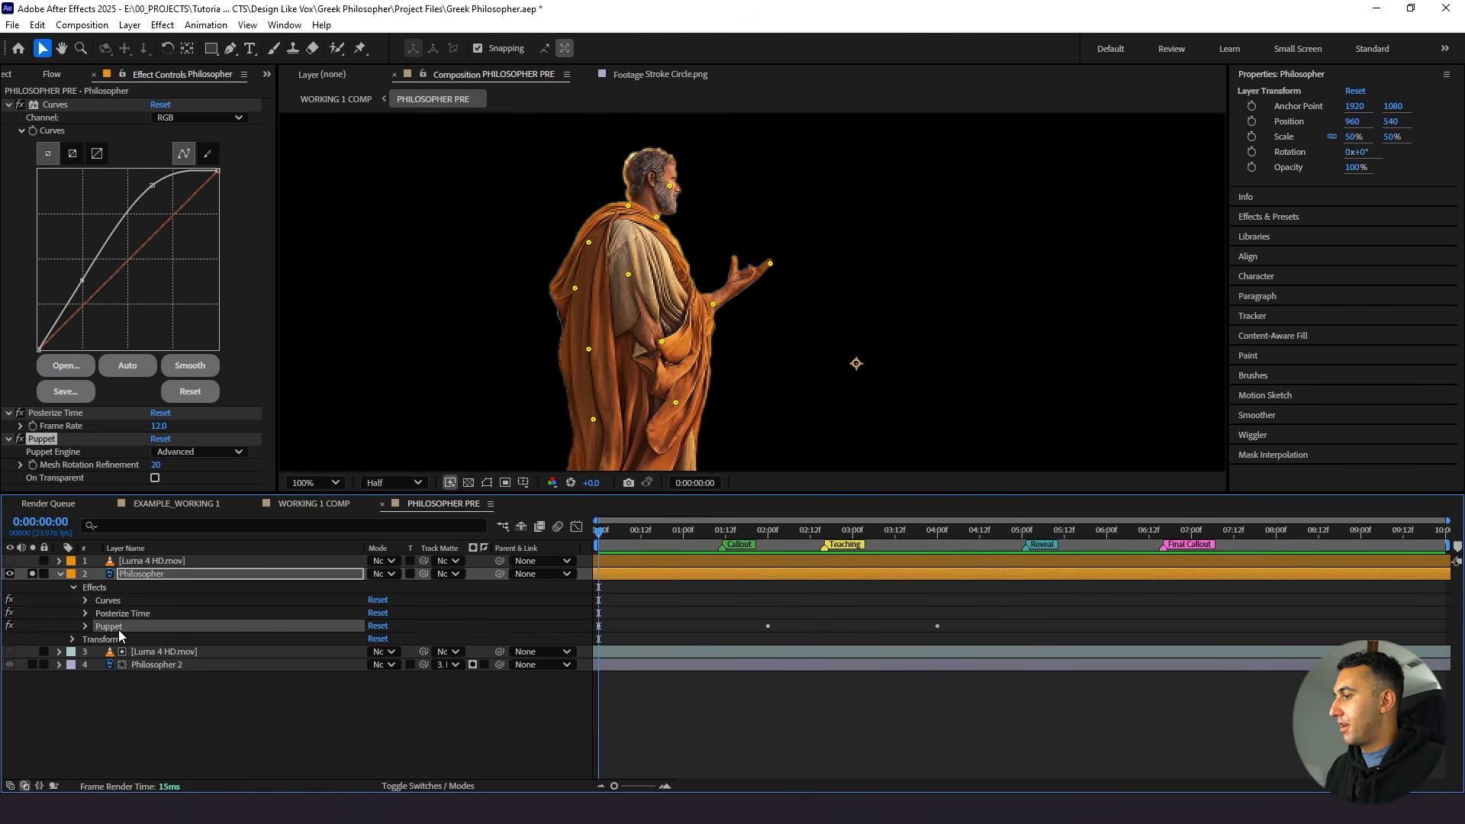
click(143, 666)
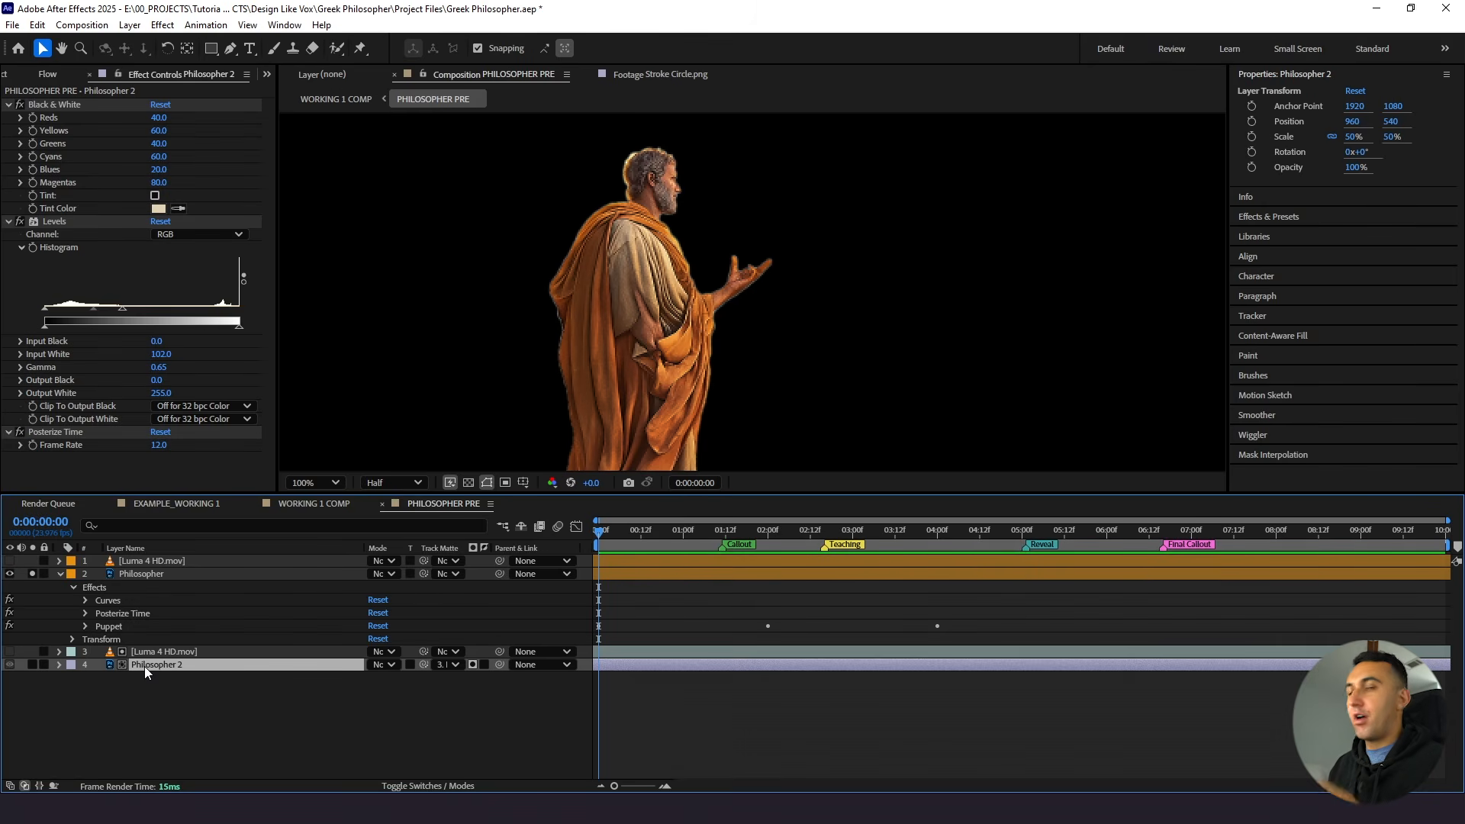
key(ctrl+v)
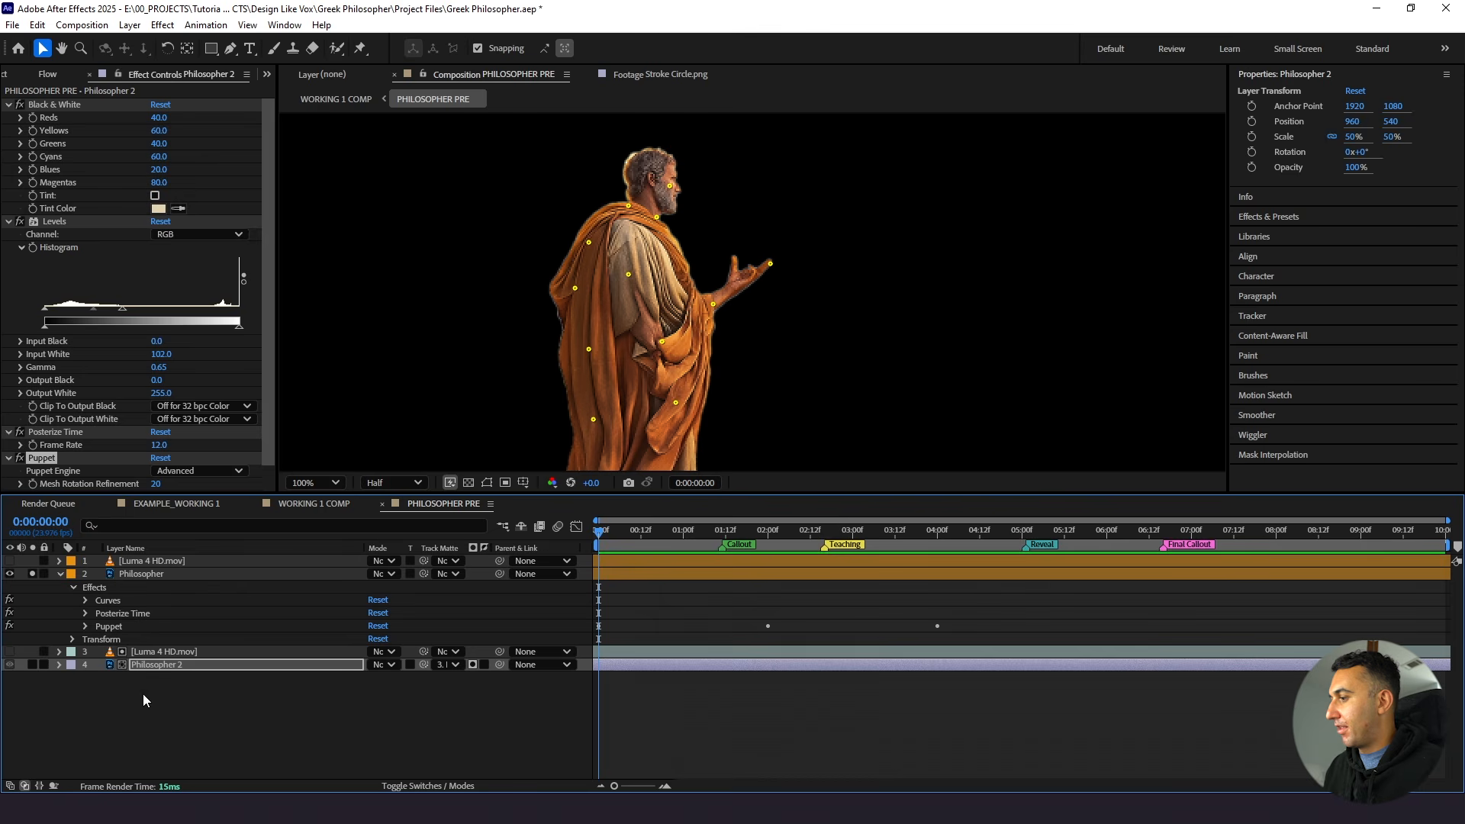
Turn off solo on the Philosopher layer, set the top Luma 4 HD.mov layer as its track matte, and preview the composition
click(144, 697)
click(32, 574)
click(58, 575)
click(314, 574)
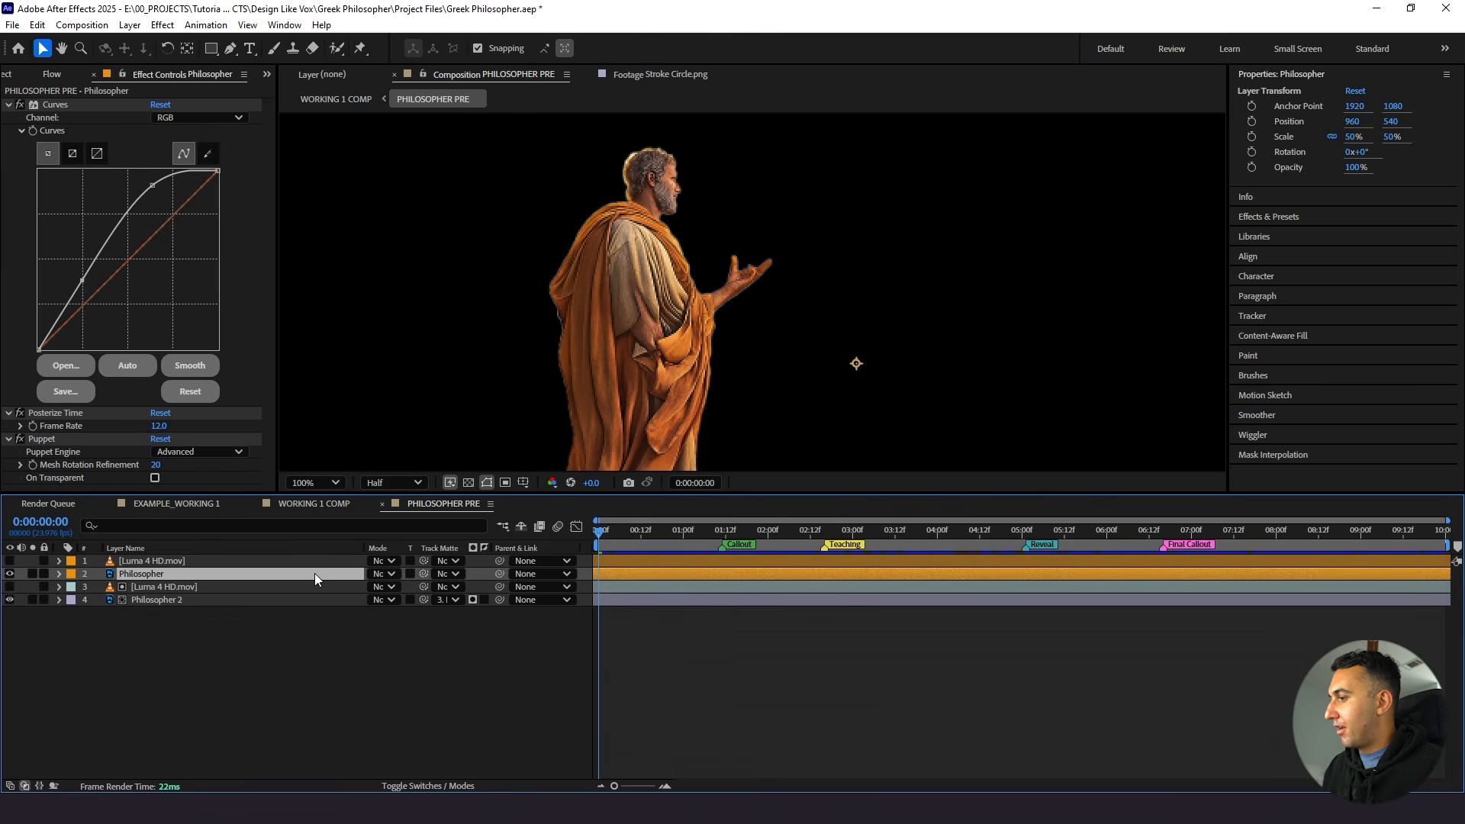
drag(131, 563, 131, 564)
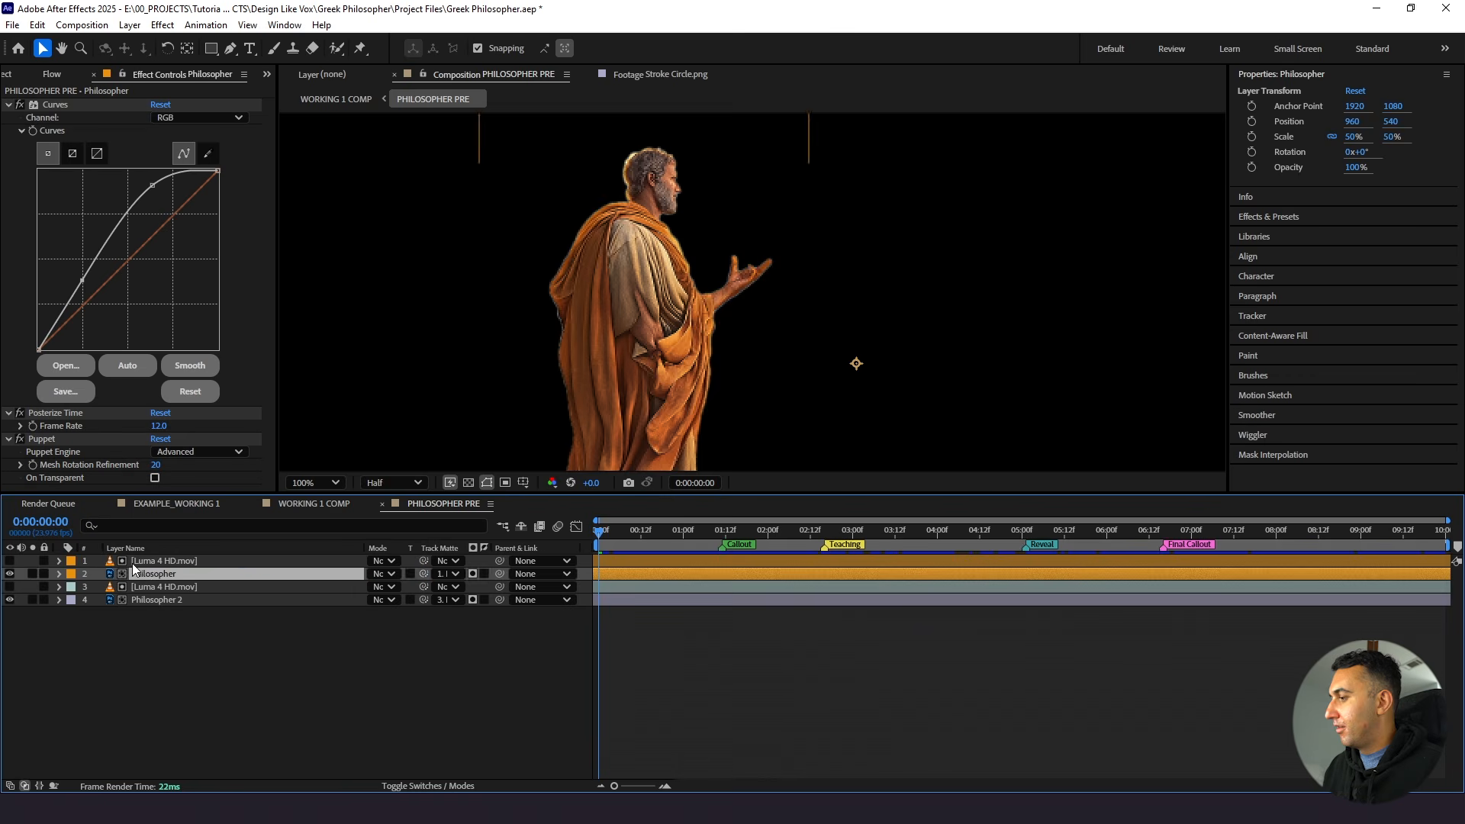
key(space)
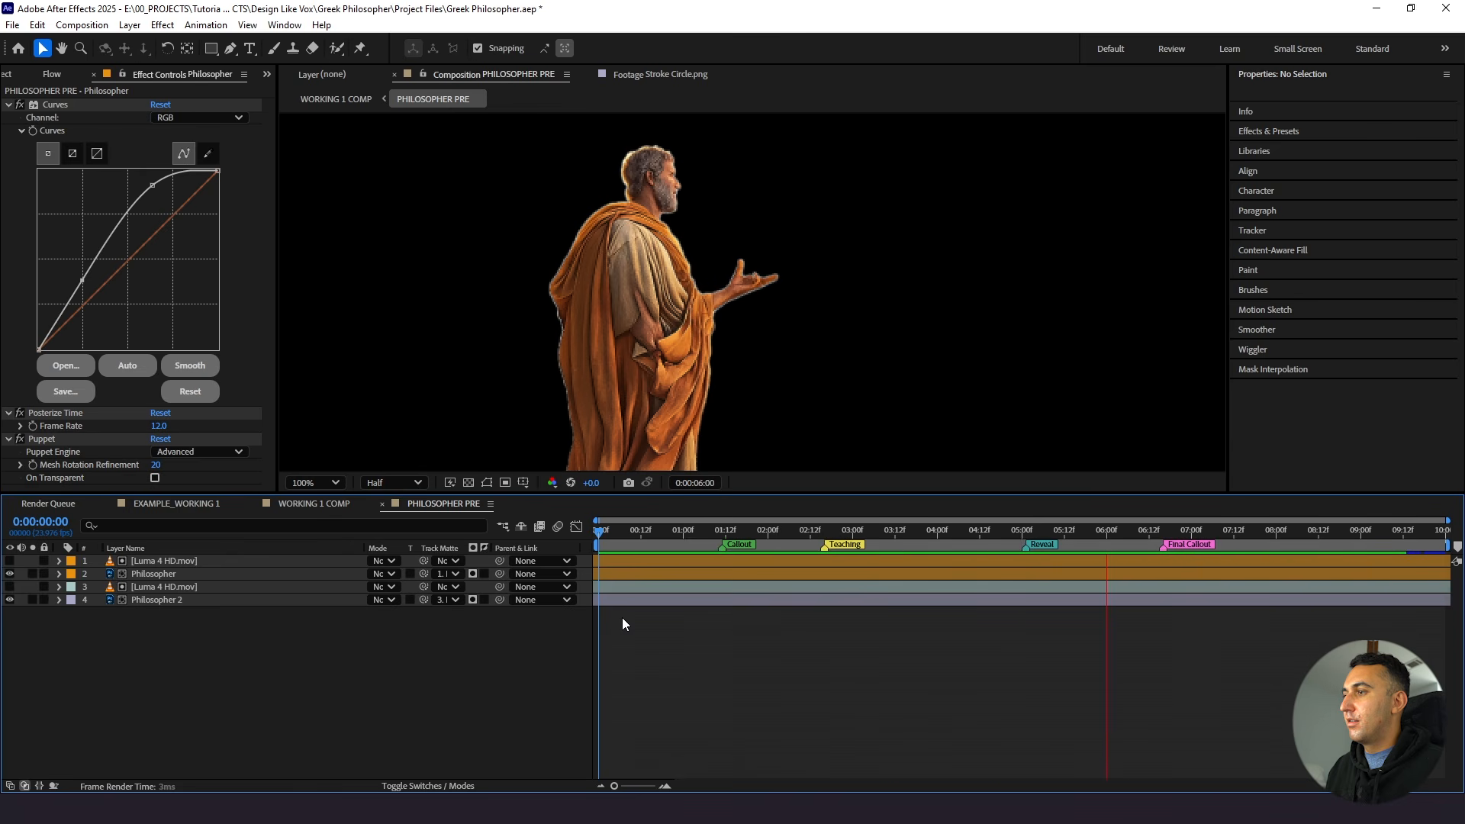
key(space)
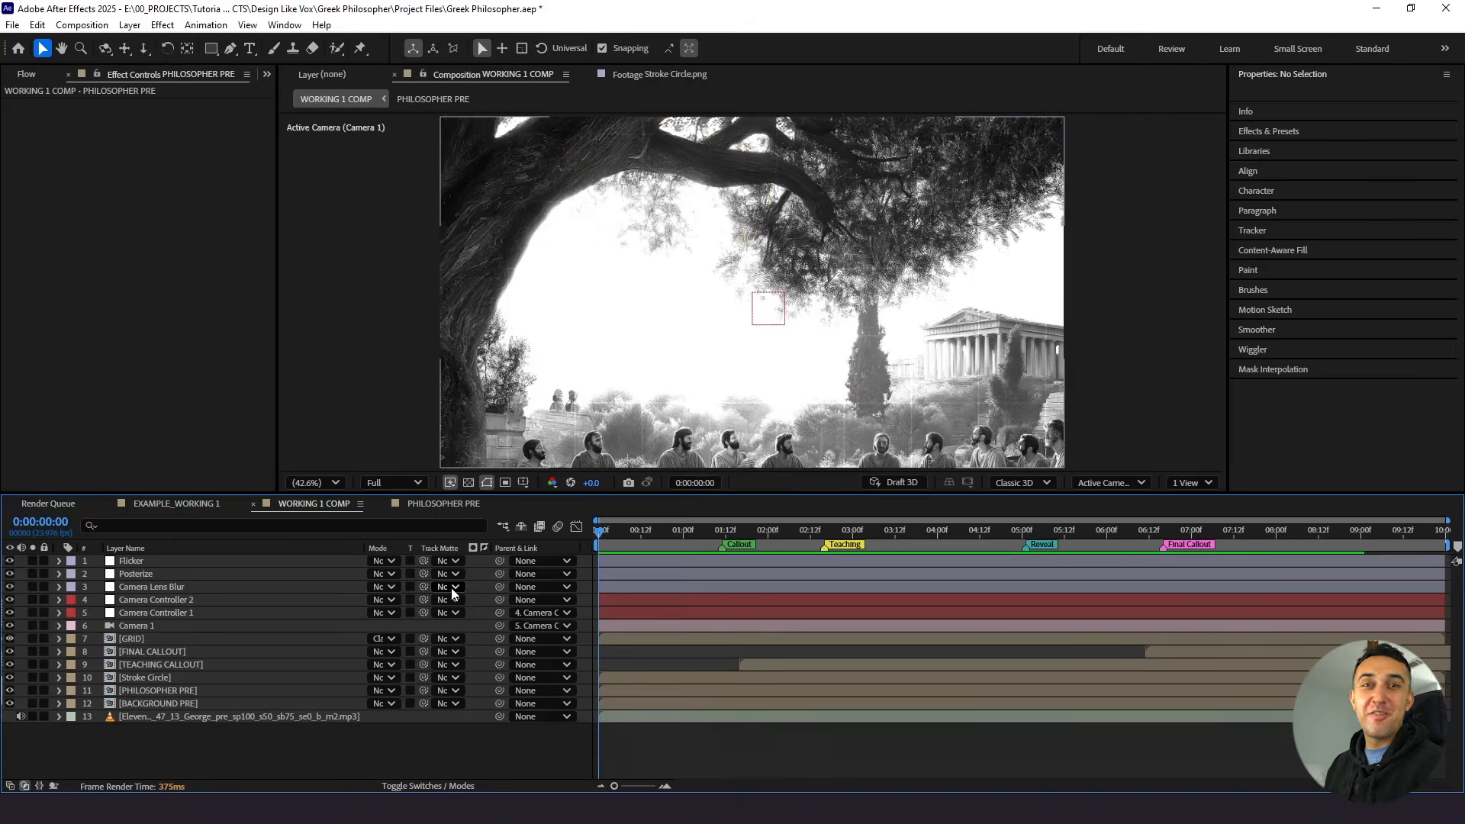
Play back the full scene in WORKING 1 COMP, returning to the start to replay it
key(space)
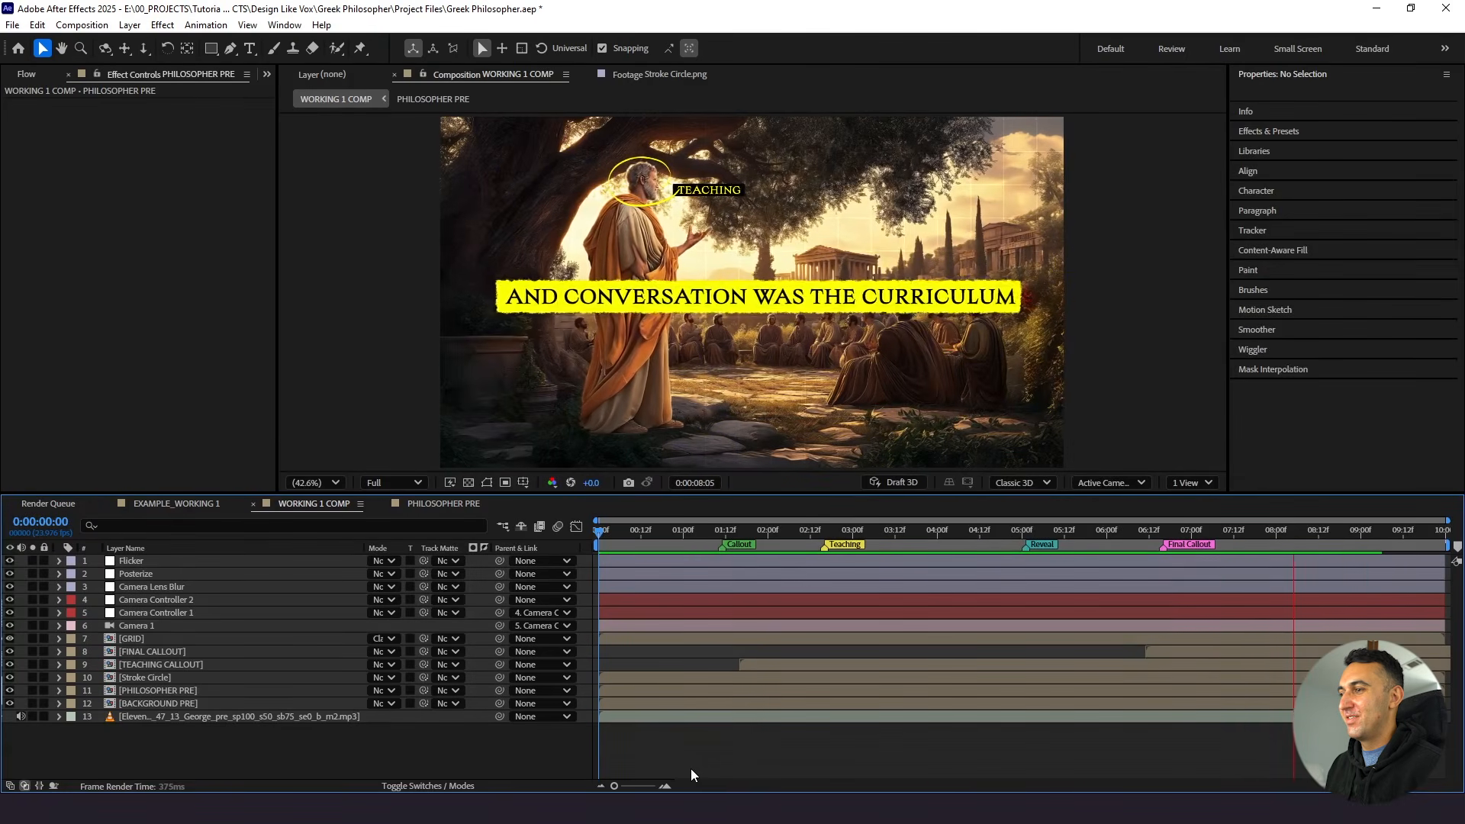
key(space)
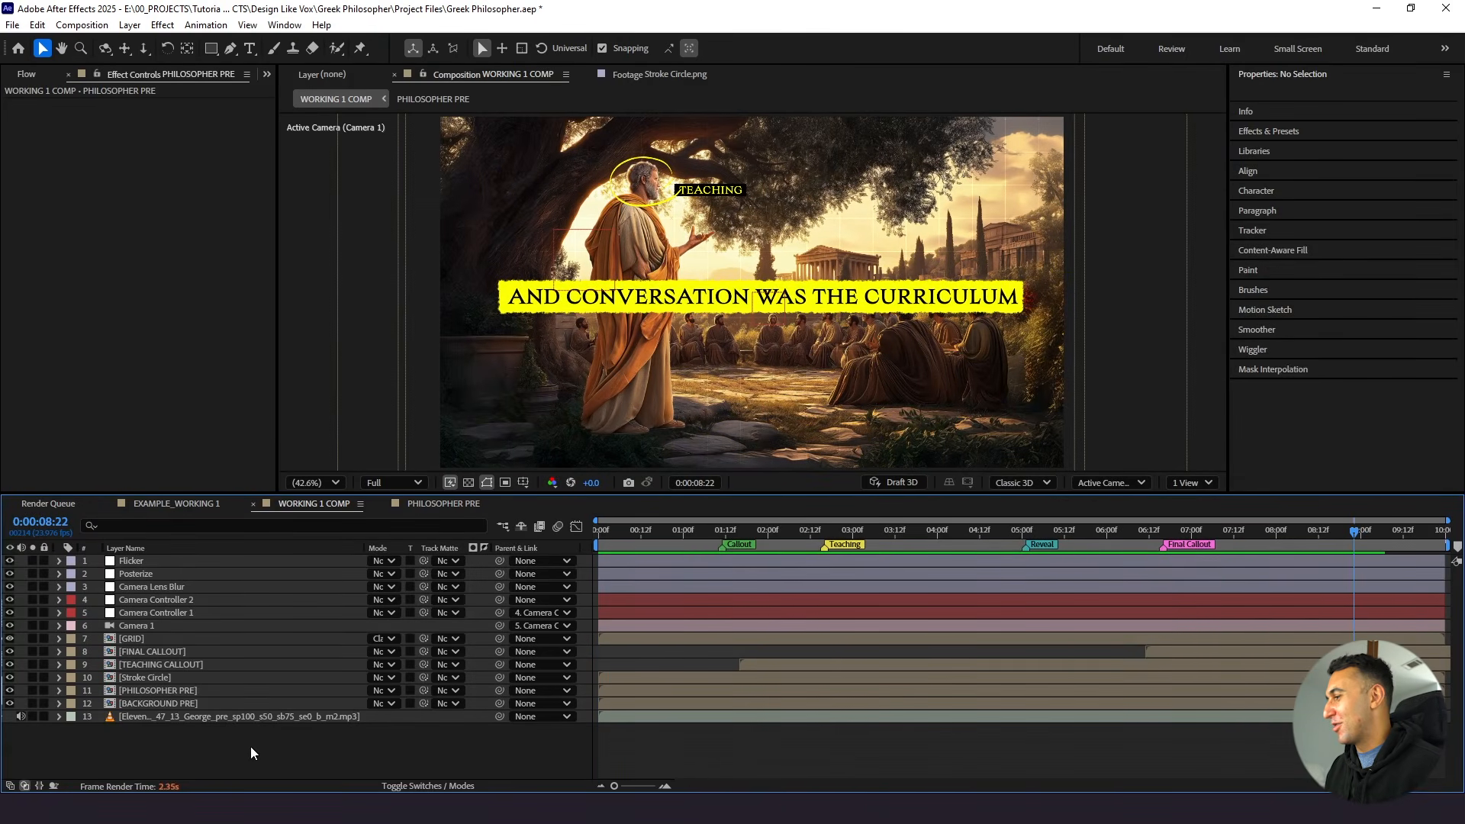
key(Home)
key(space)
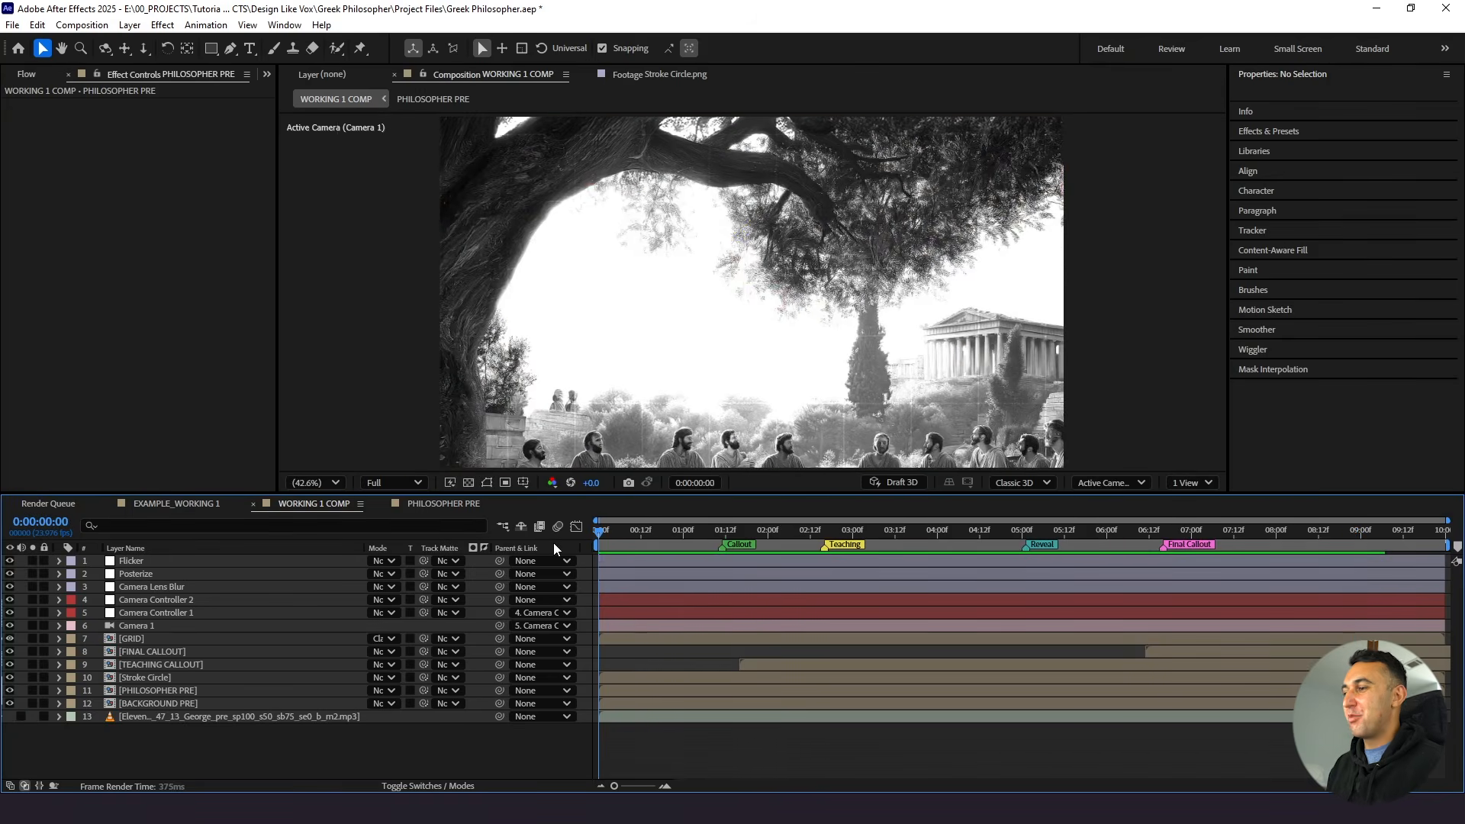